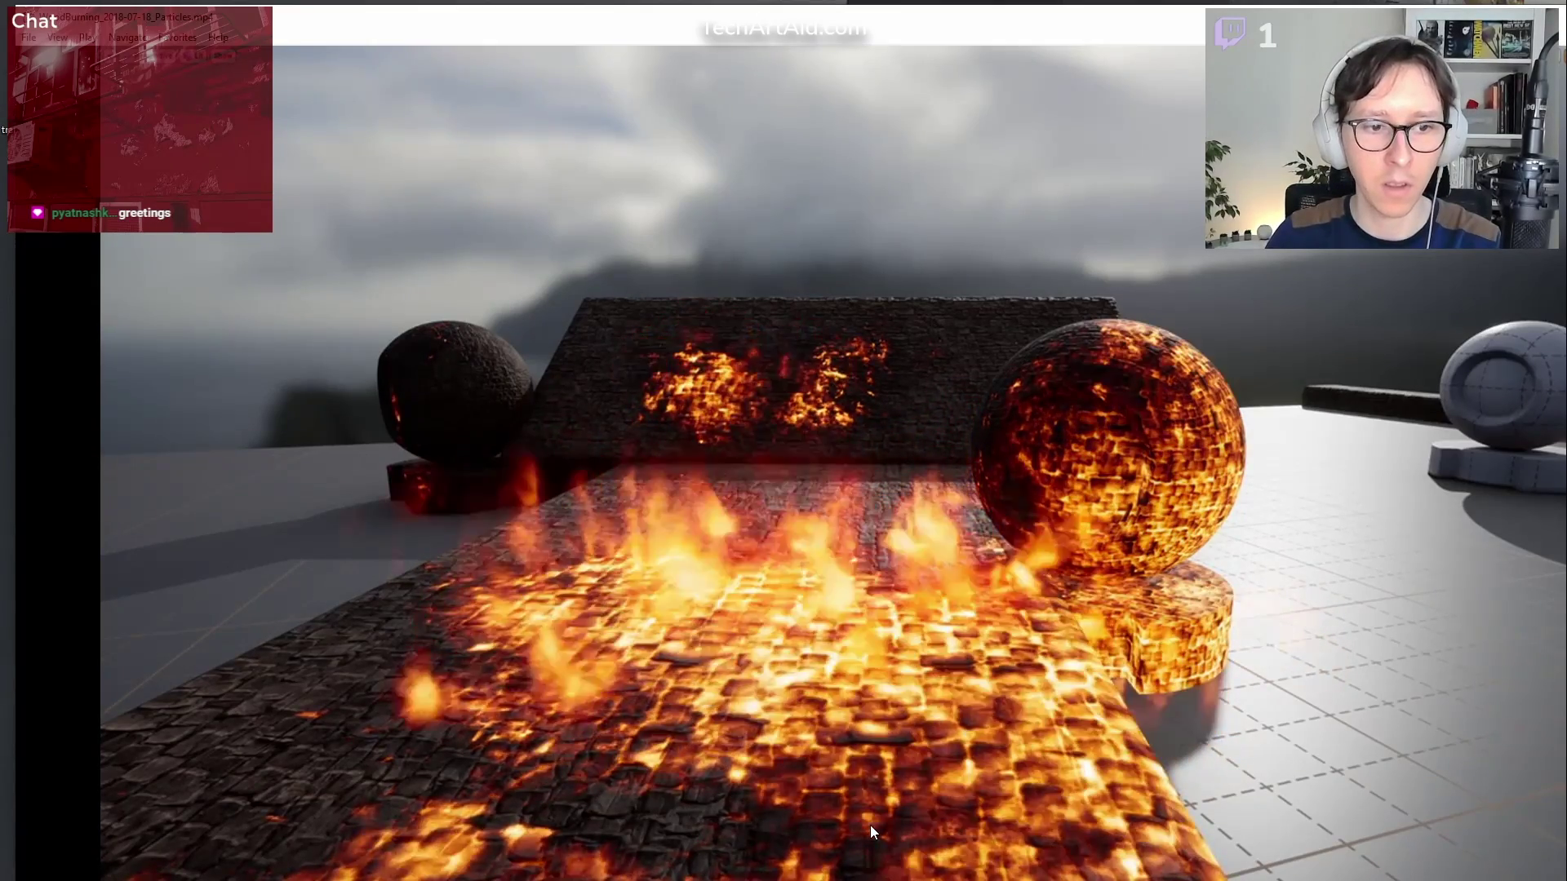
Review the WoodBurning clips in the screenshots folder, starting with WoodBurning_2018-07-22_HeatDistort.mp4, and compare the early fire-propagation and textured-wood recordings
key(alt+Tab)
scroll(992, 652, up, 5)
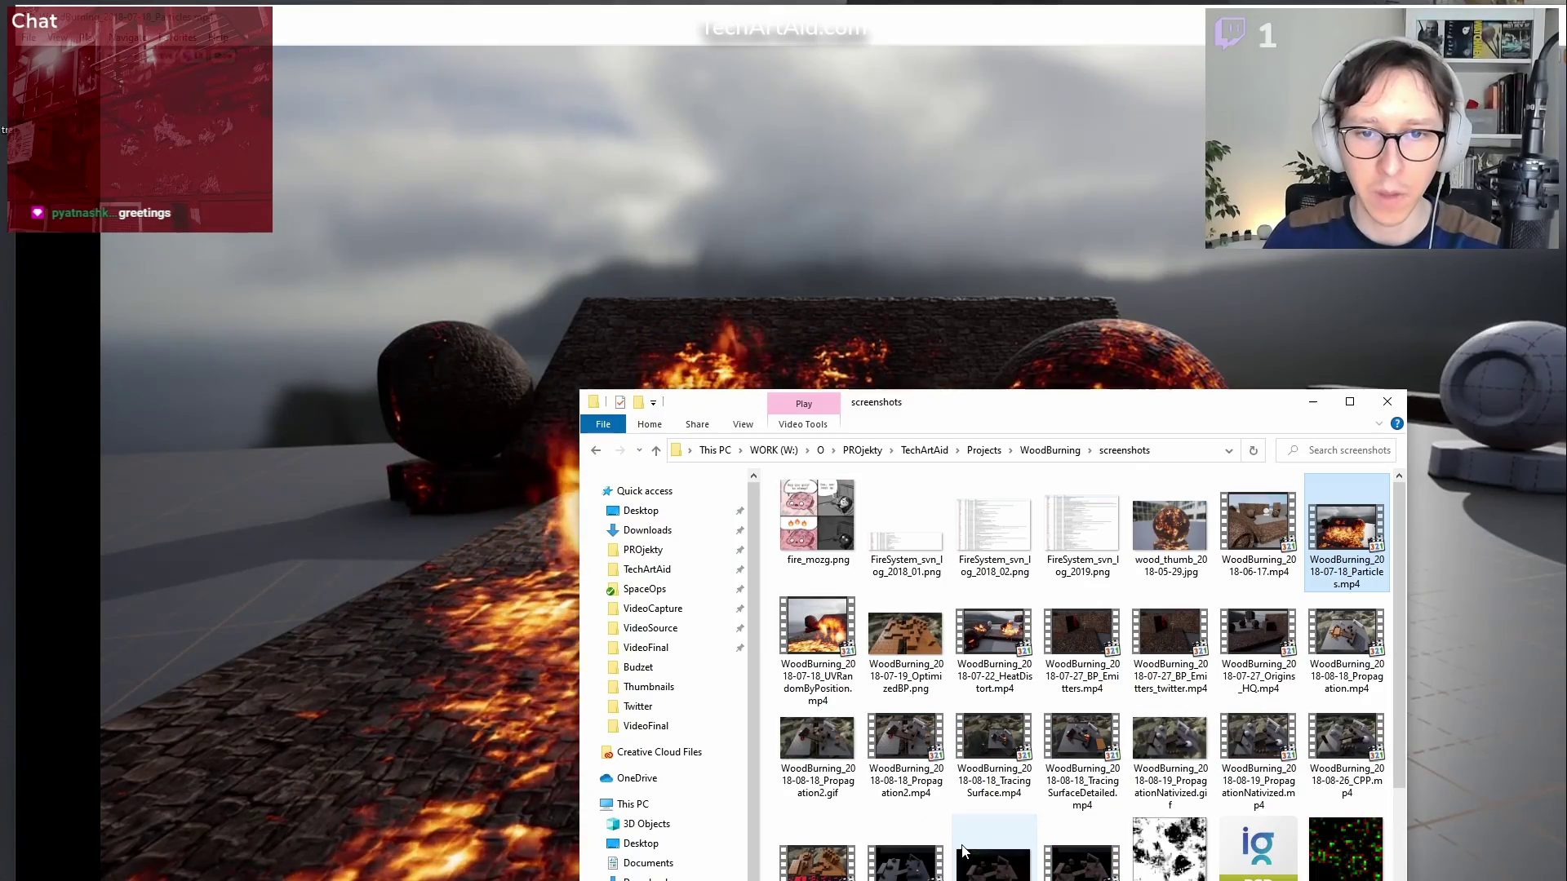
double_click(992, 629)
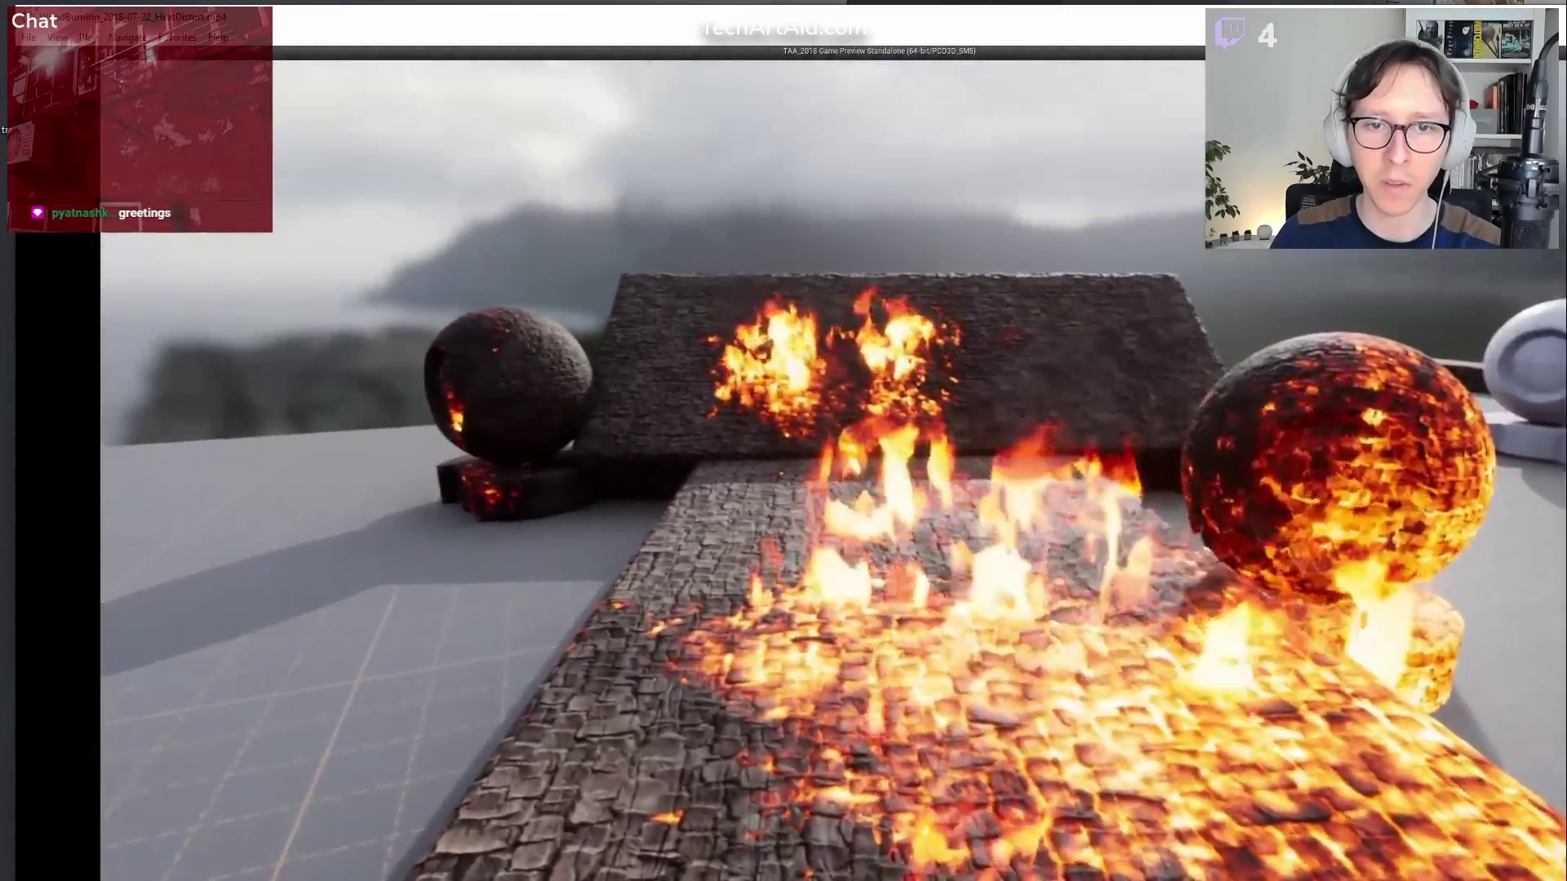
key(Page_Down)
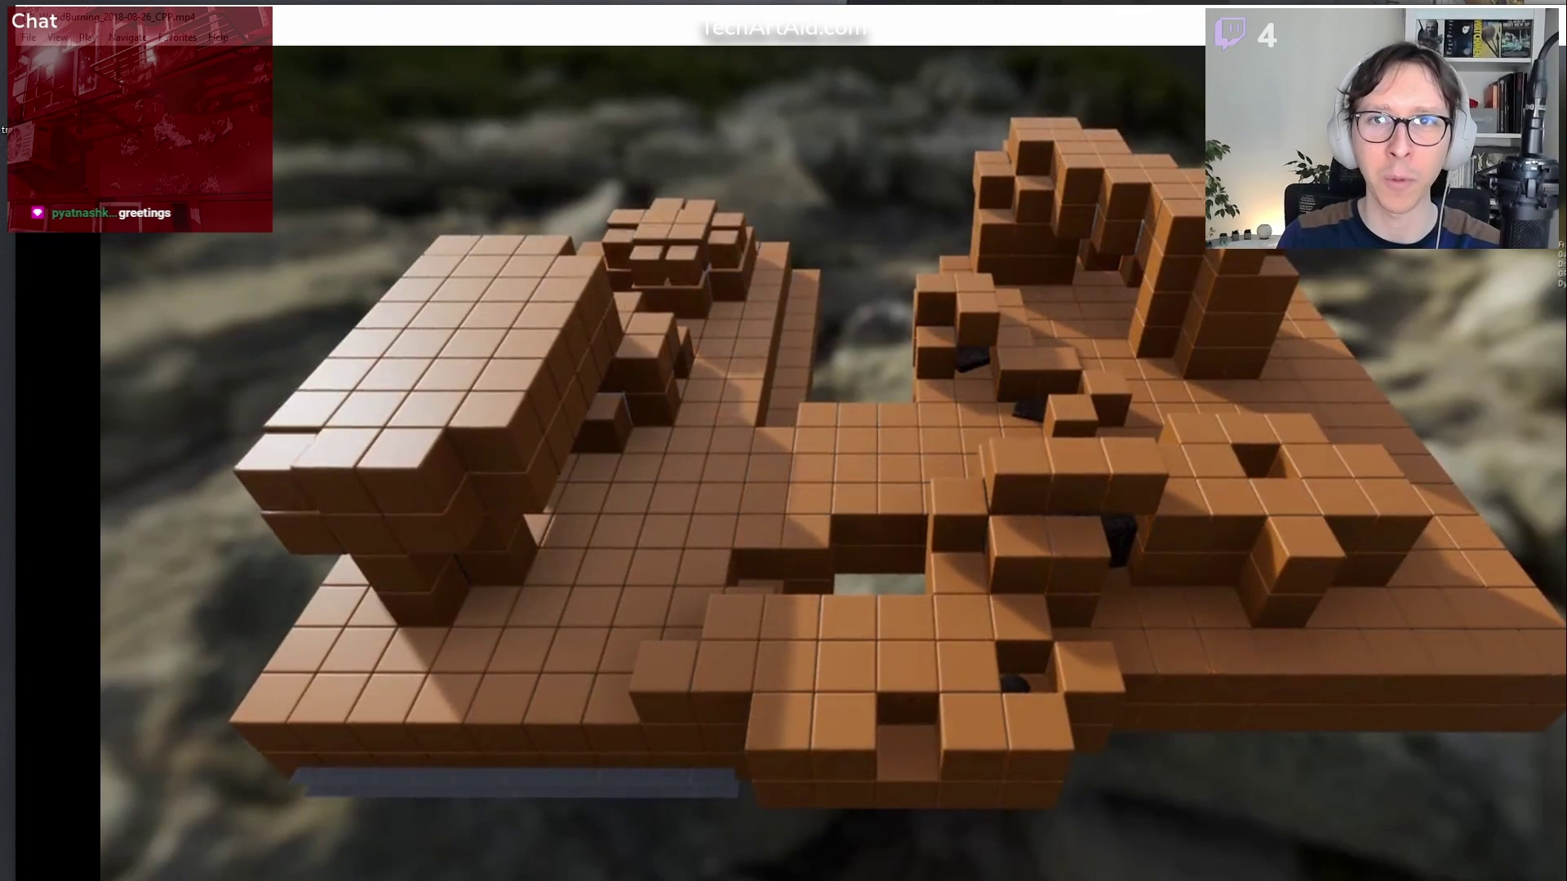
key(alt+F4)
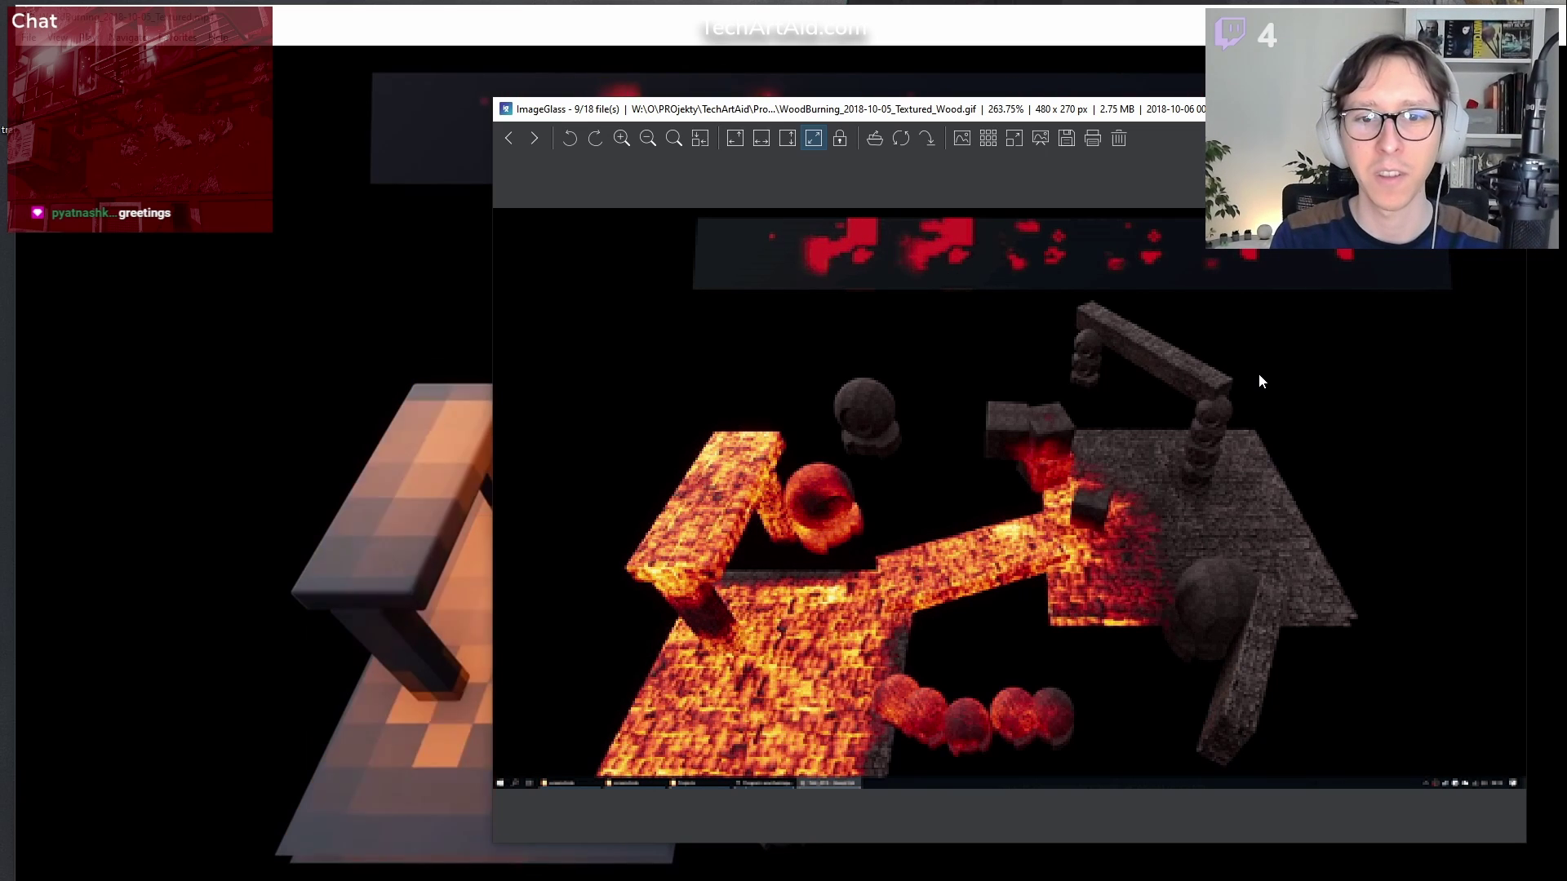
key(alt+Tab)
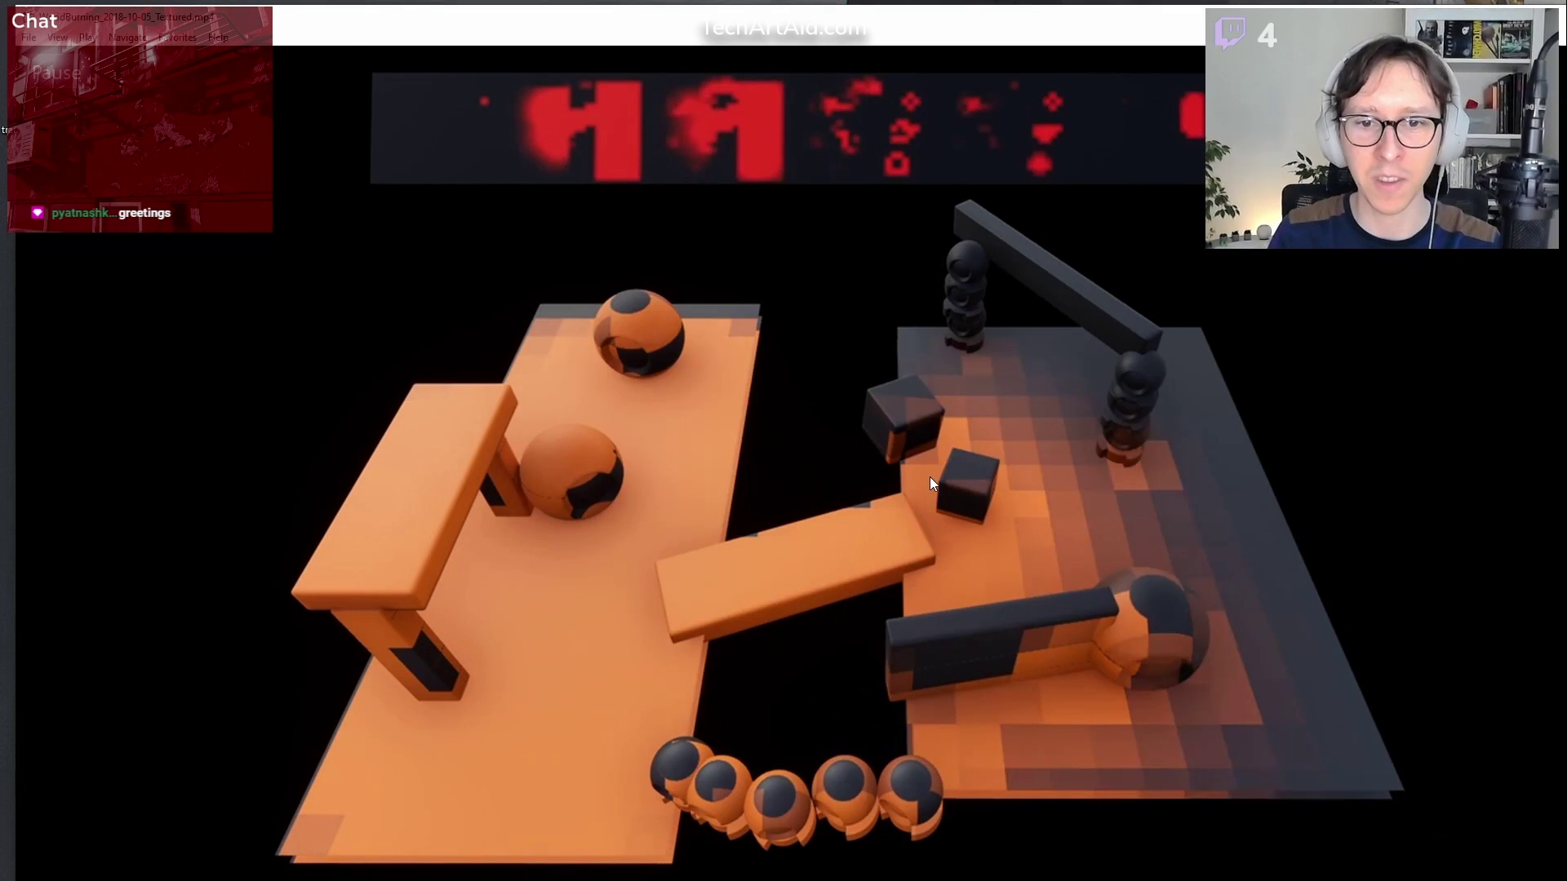
key(alt+Tab)
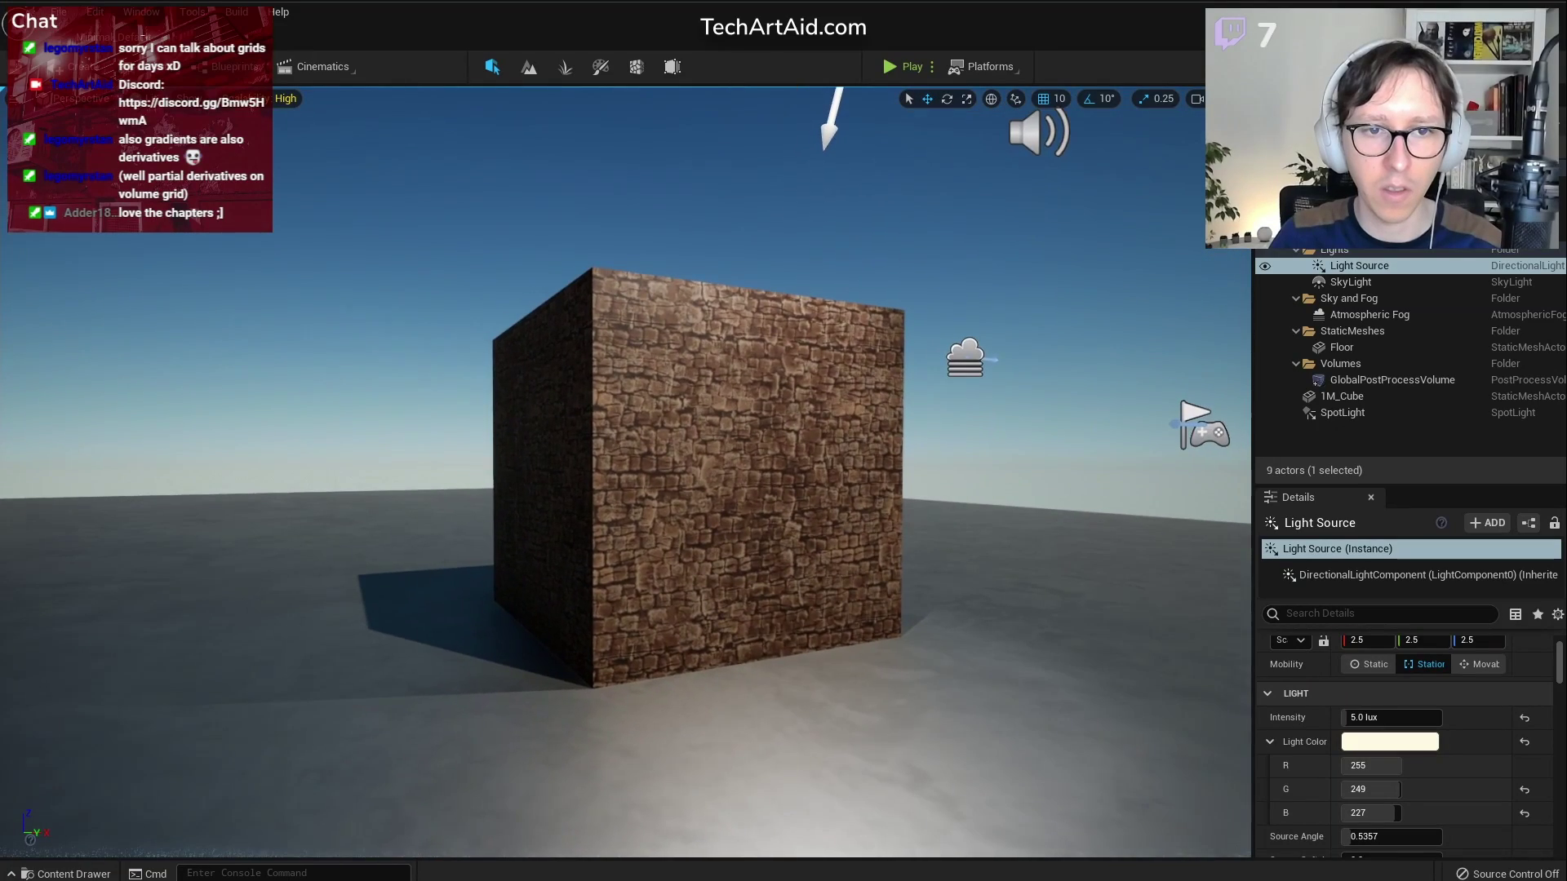
Bring up the M_BurningWood material graph over the level and show the project's BurningWood texture assets
key(w)
right_drag(625, 472, 625, 441)
key(s)
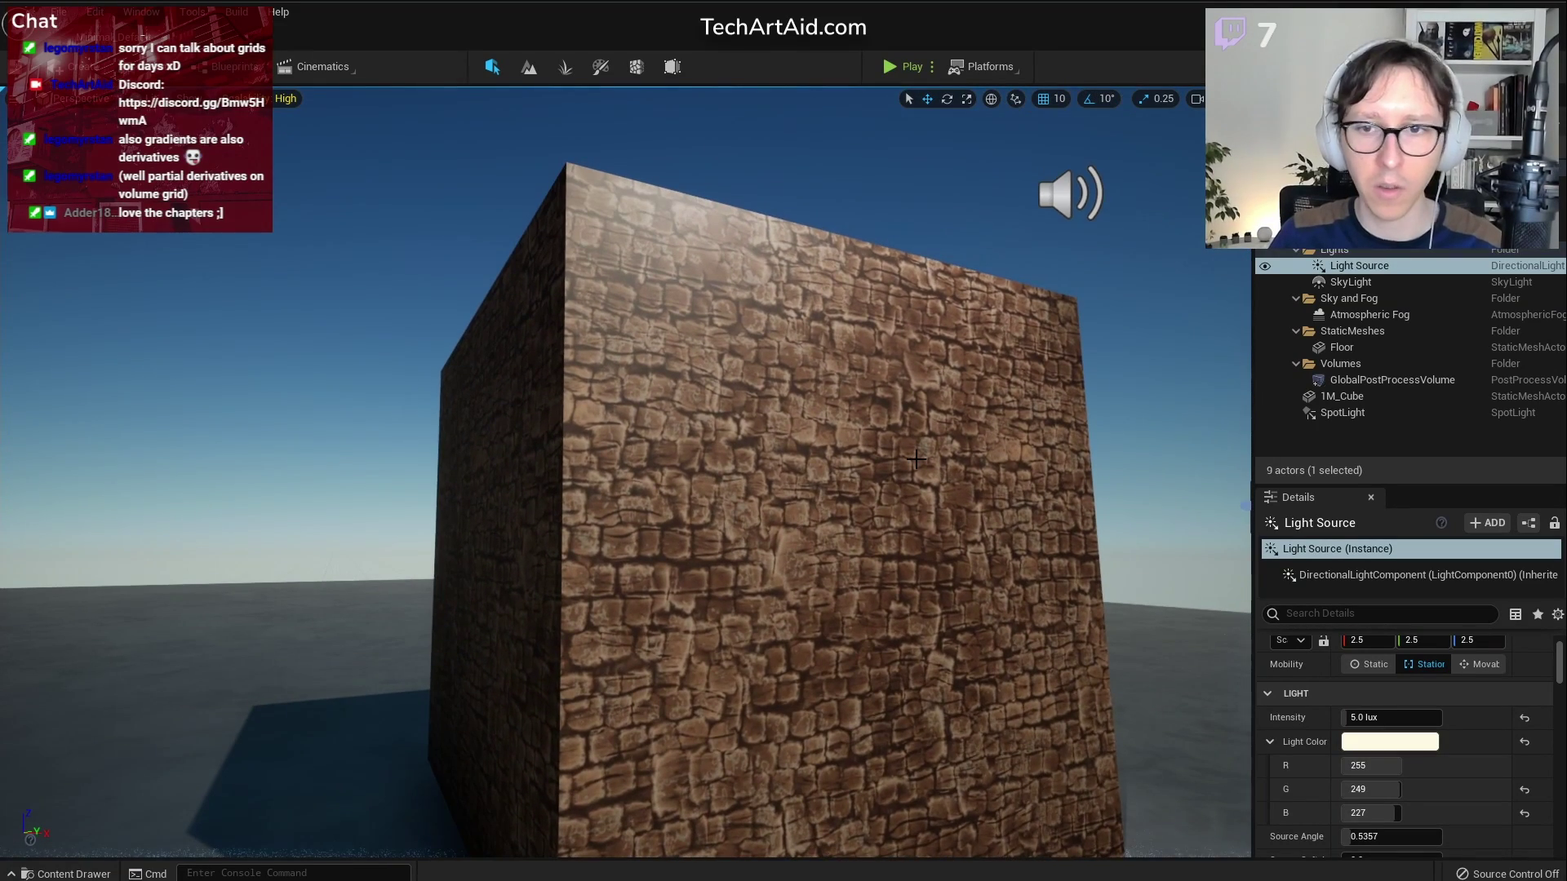
key(alt+Tab)
scroll(1262, 560, down, 4)
right_drag(1262, 560, 1025, 525)
right_drag(1374, 553, 1205, 351)
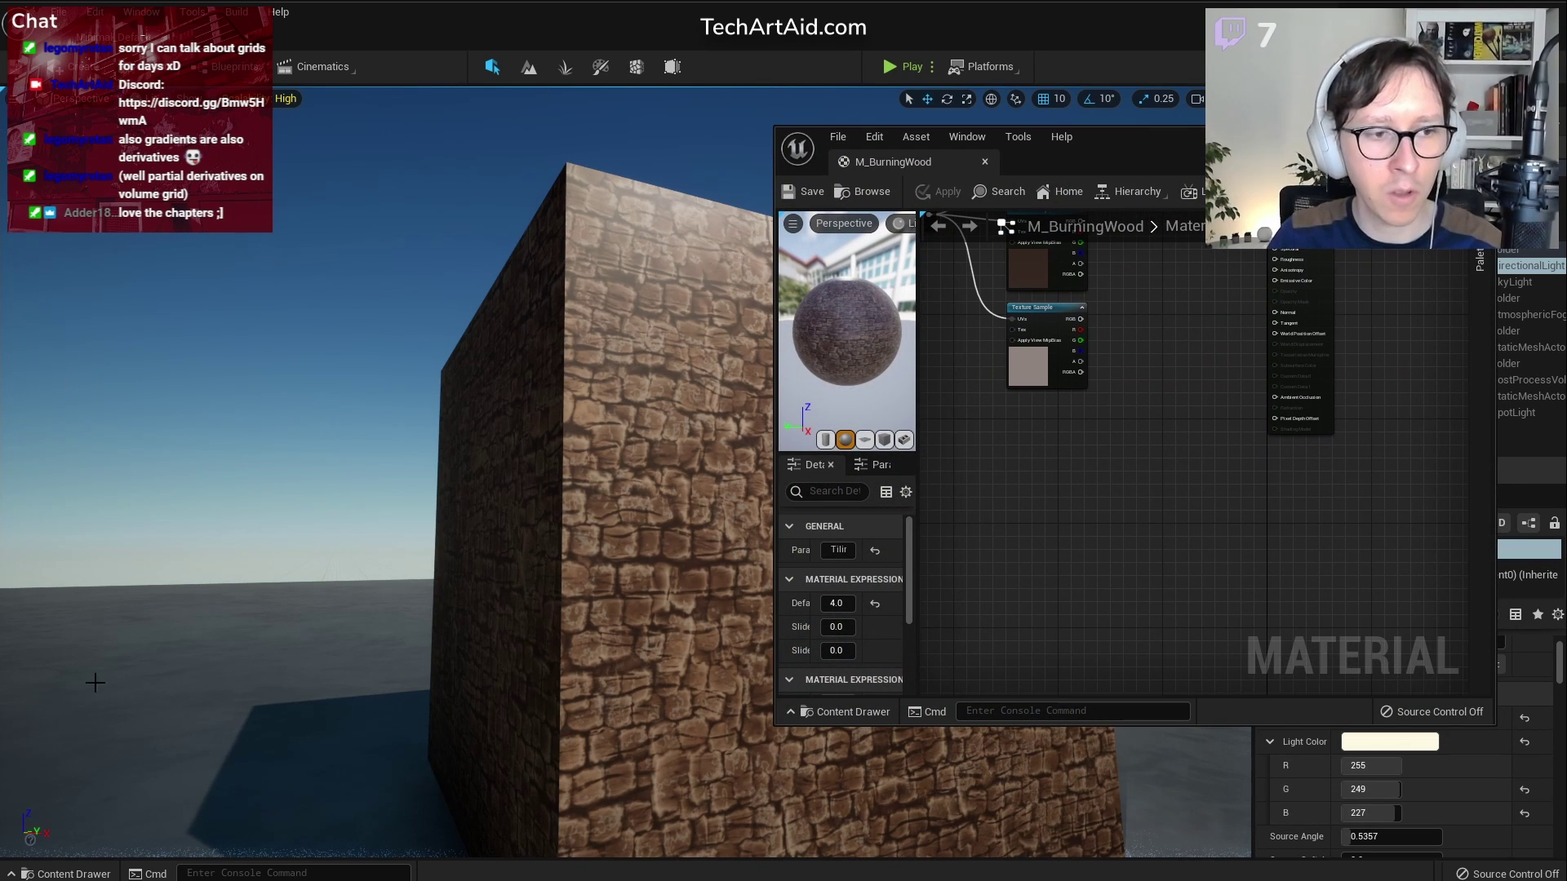
click(94, 870)
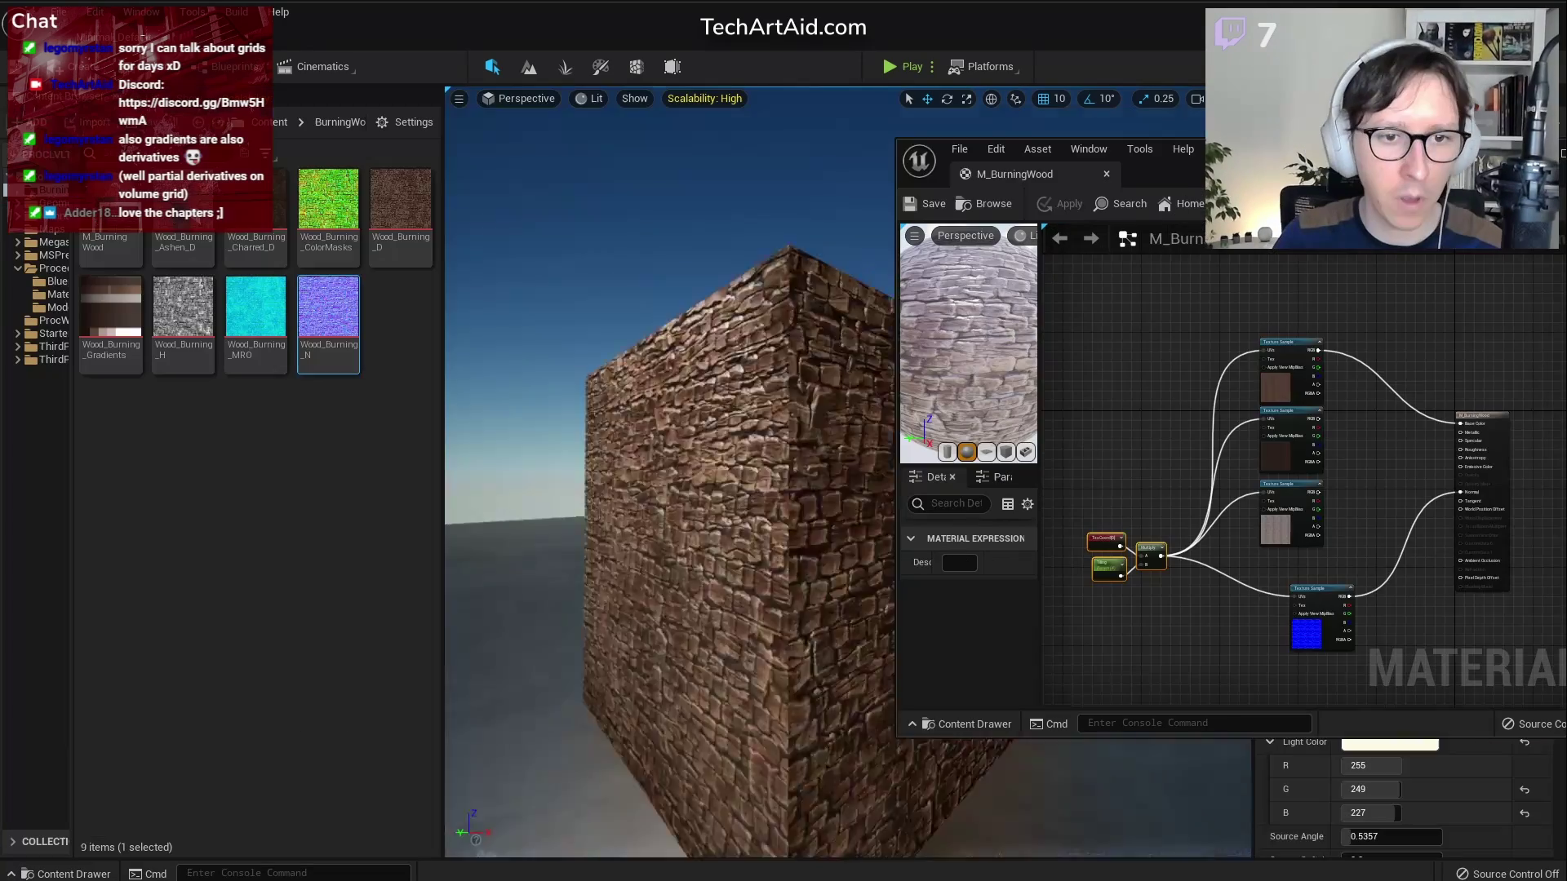
Reposition and enlarge the M_BurningWood editor window, and move the normal map's Texture Sample node to clear space beside it
right_drag(669, 474, 718, 489)
key(s)
click(1480, 412)
right_drag(1359, 377, 1138, 286)
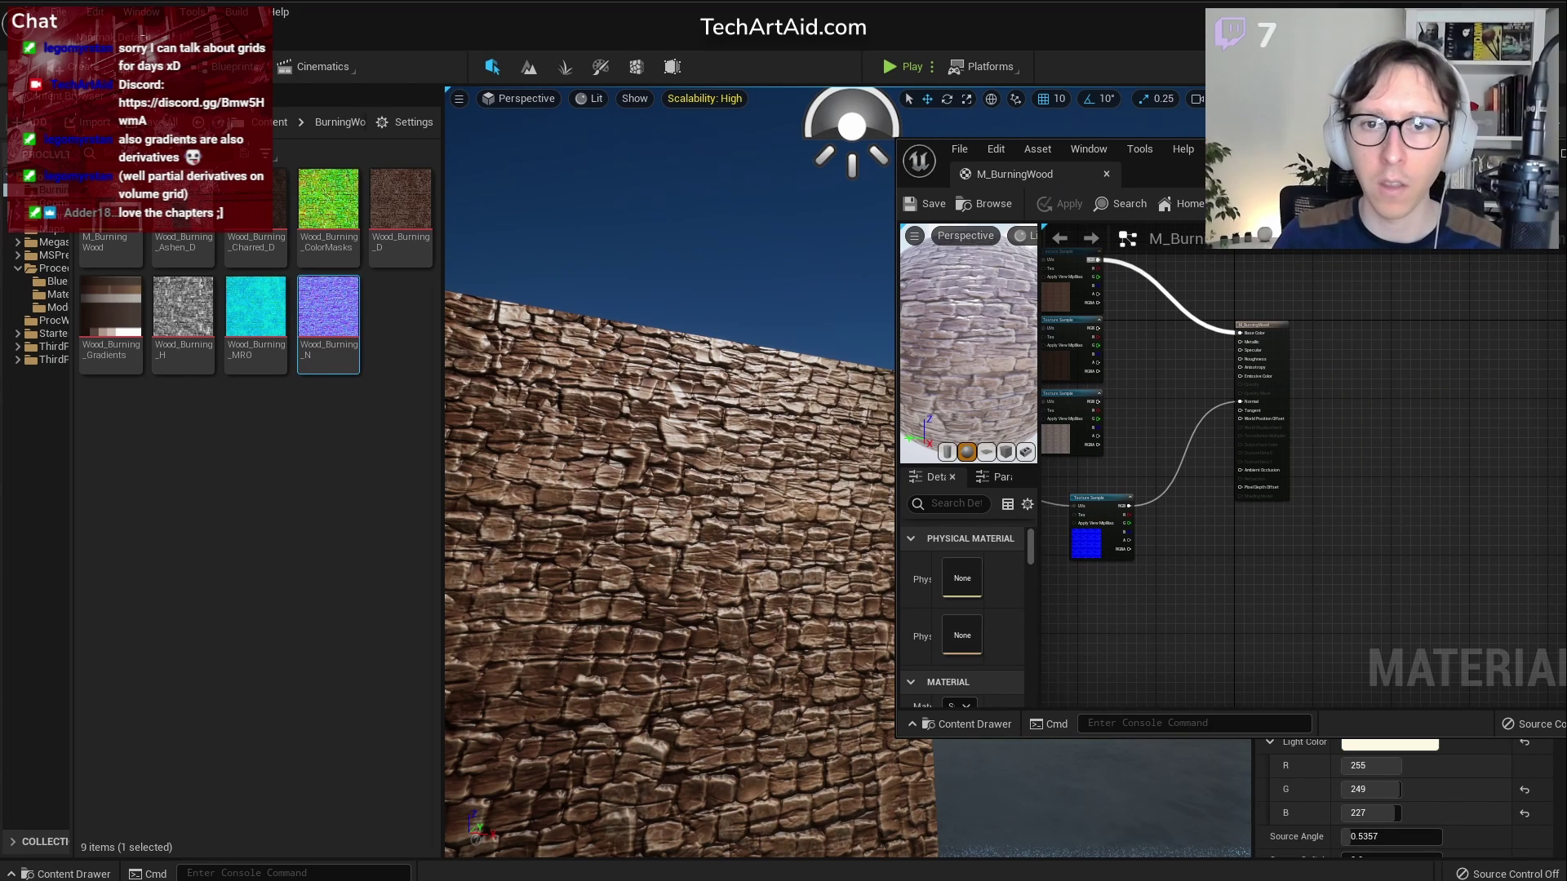
drag(1273, 163, 957, 154)
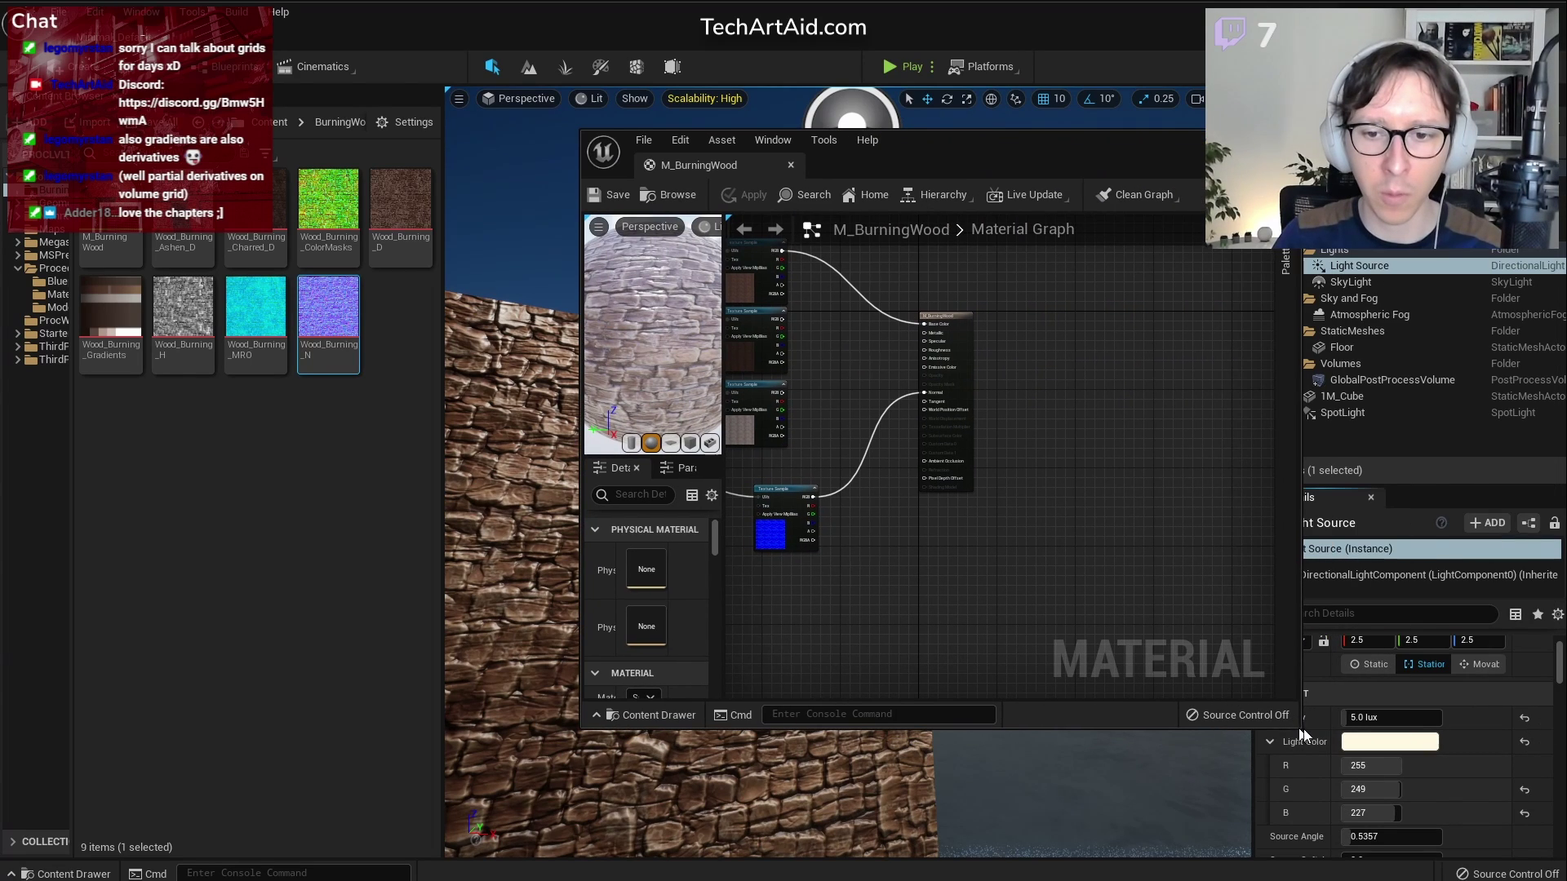
drag(1303, 728, 1522, 842)
scroll(822, 542, up, 4)
right_drag(823, 541, 1187, 577)
scroll(1188, 578, up, 1)
drag(1187, 578, 992, 615)
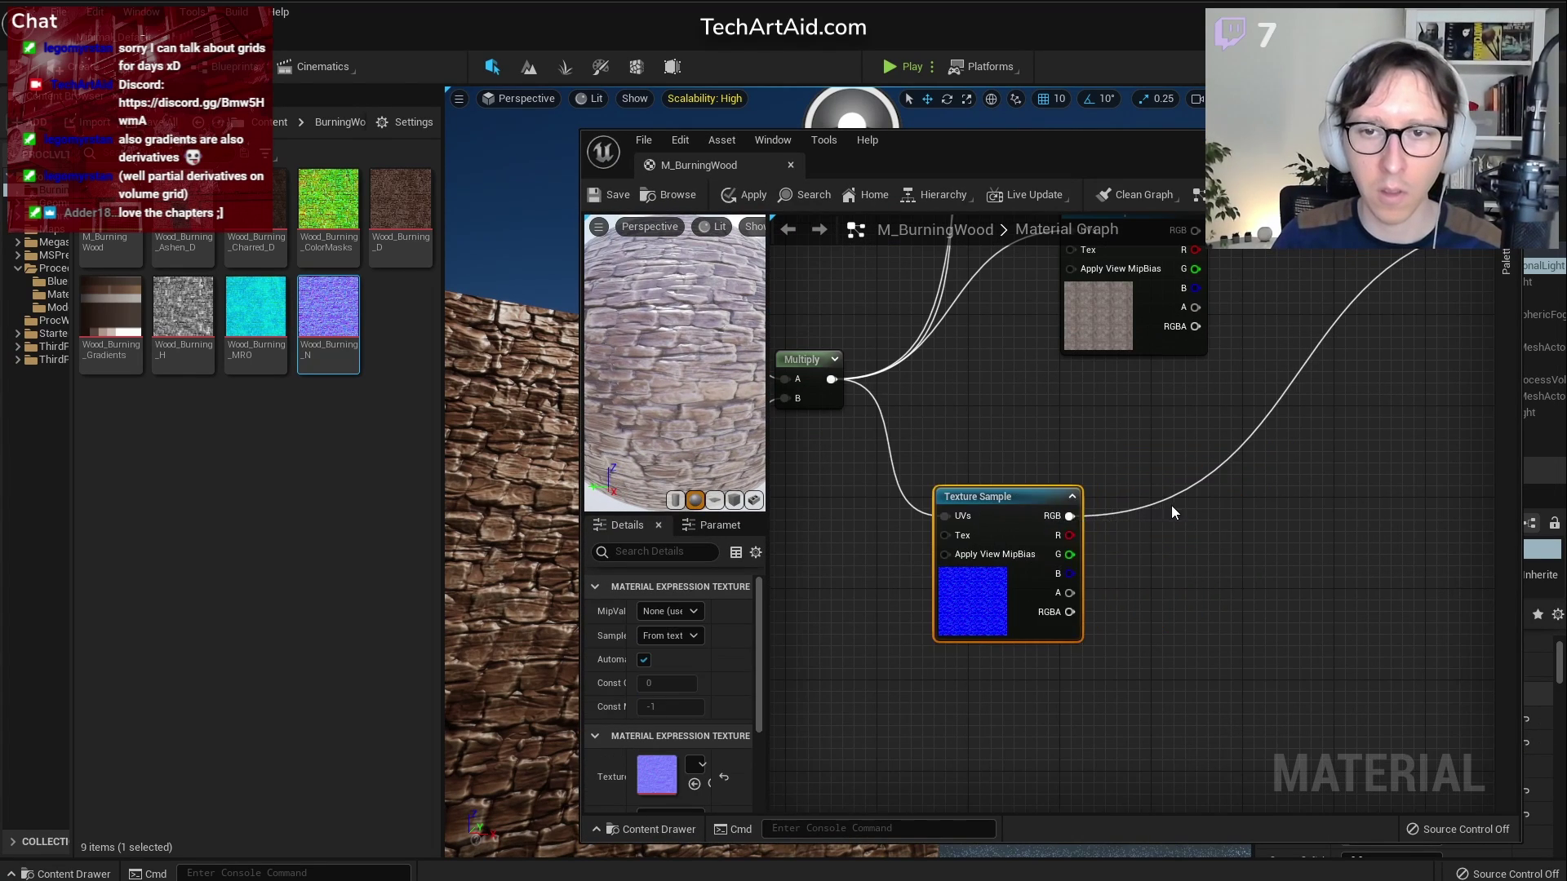
Add a FlattenNormal node fed by the normal map's RGB output, and create a NormalStrength scalar parameter with default 1.0
right_click(1172, 506)
text(flatten)
key(Return)
drag(1069, 516, 1292, 590)
click(1217, 658)
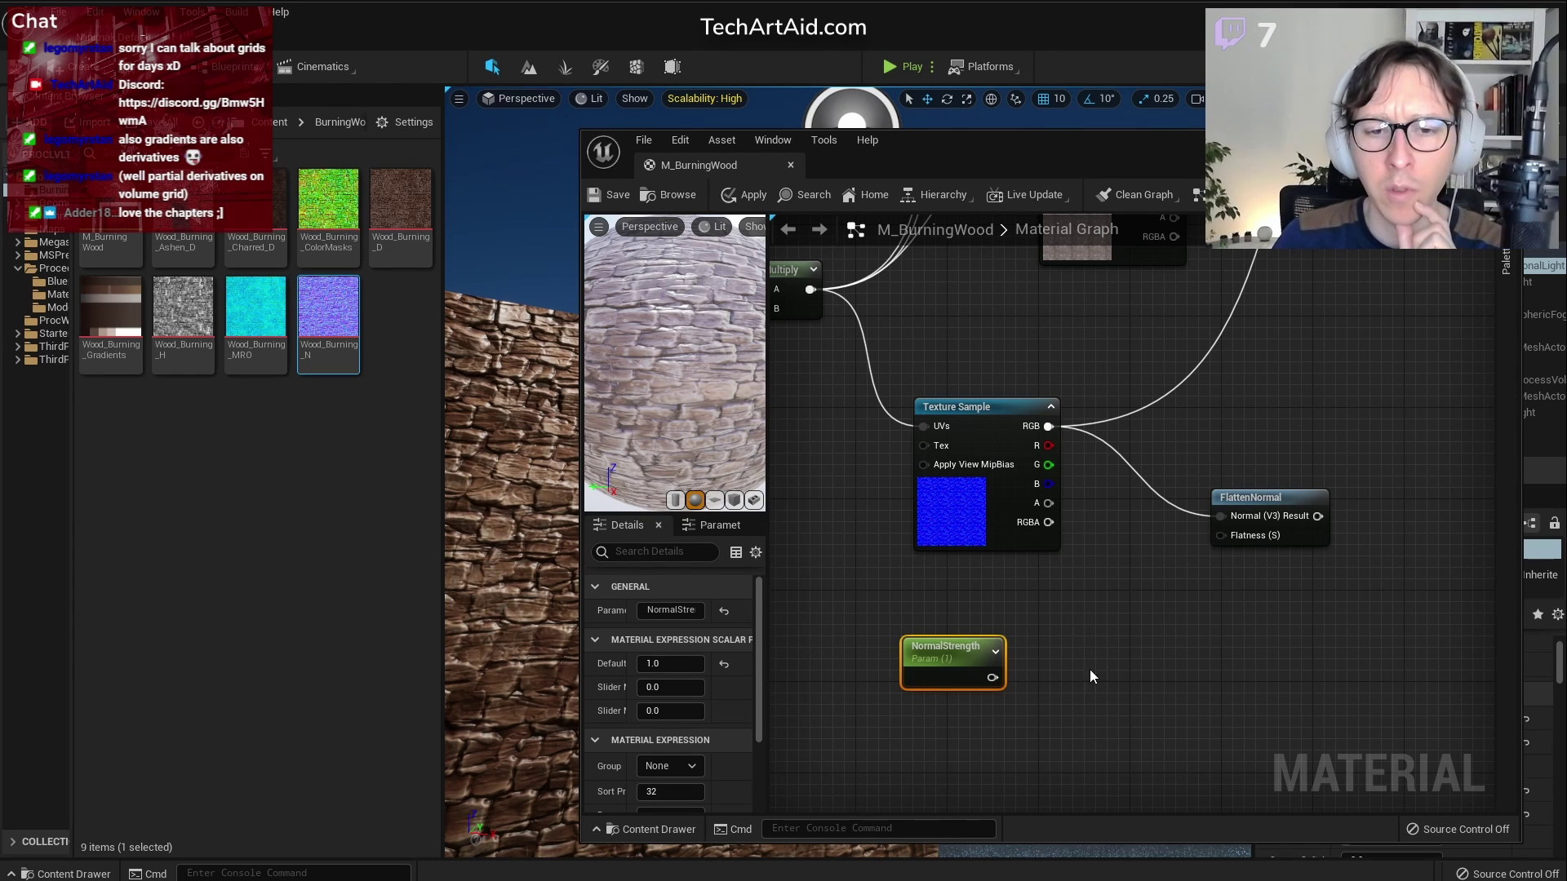
Add a Lerp node next to the NormalStrength parameter and connect its output to FlattenNormal's Flatness input
drag(945, 660, 979, 717)
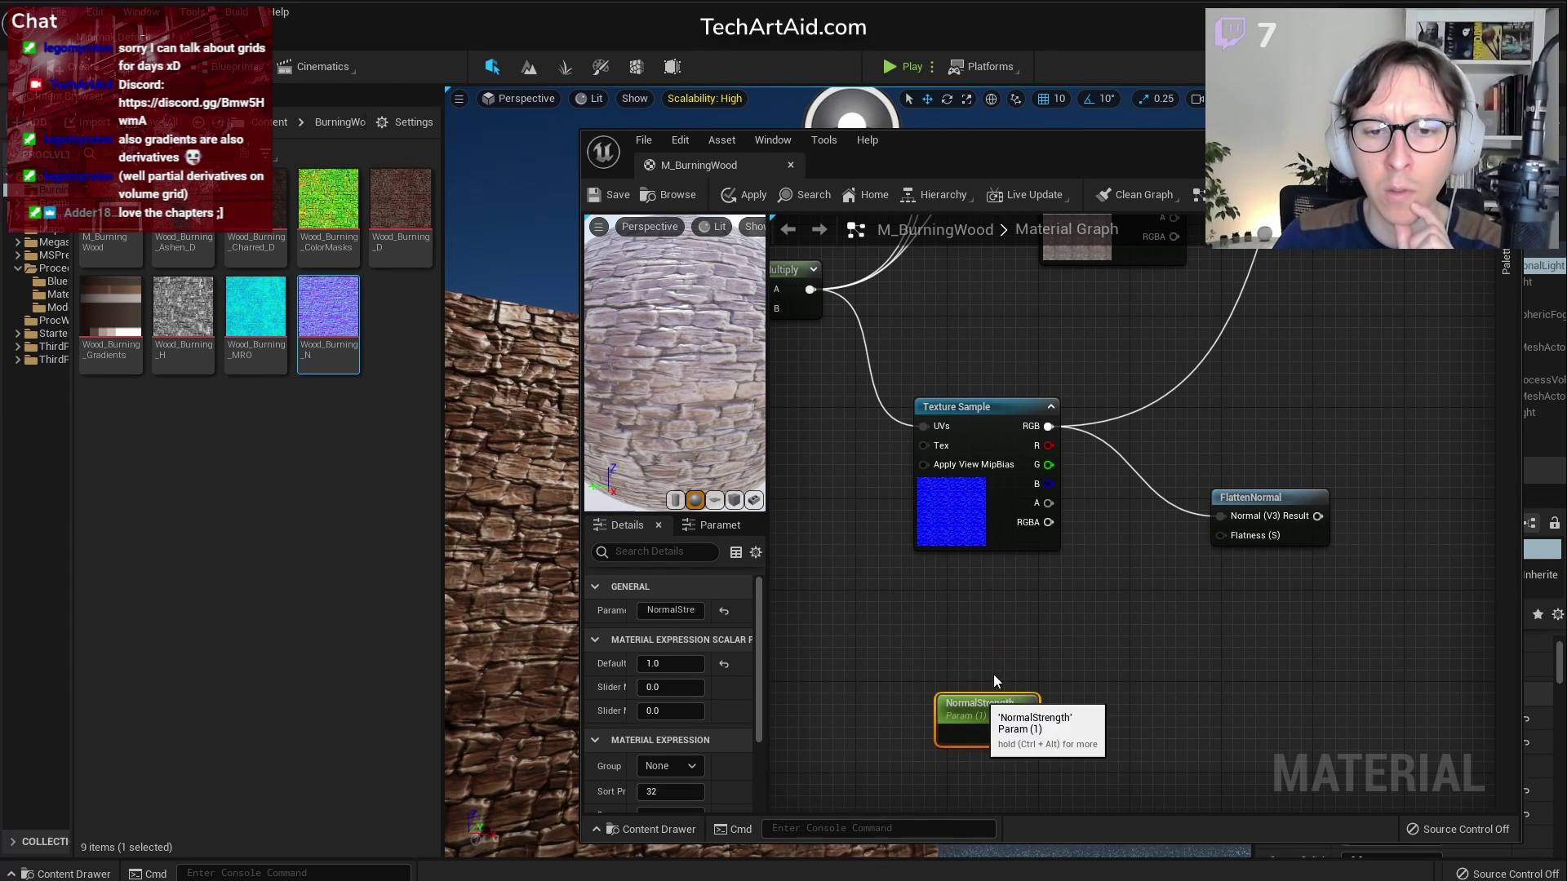
click(1094, 623)
click(1095, 633)
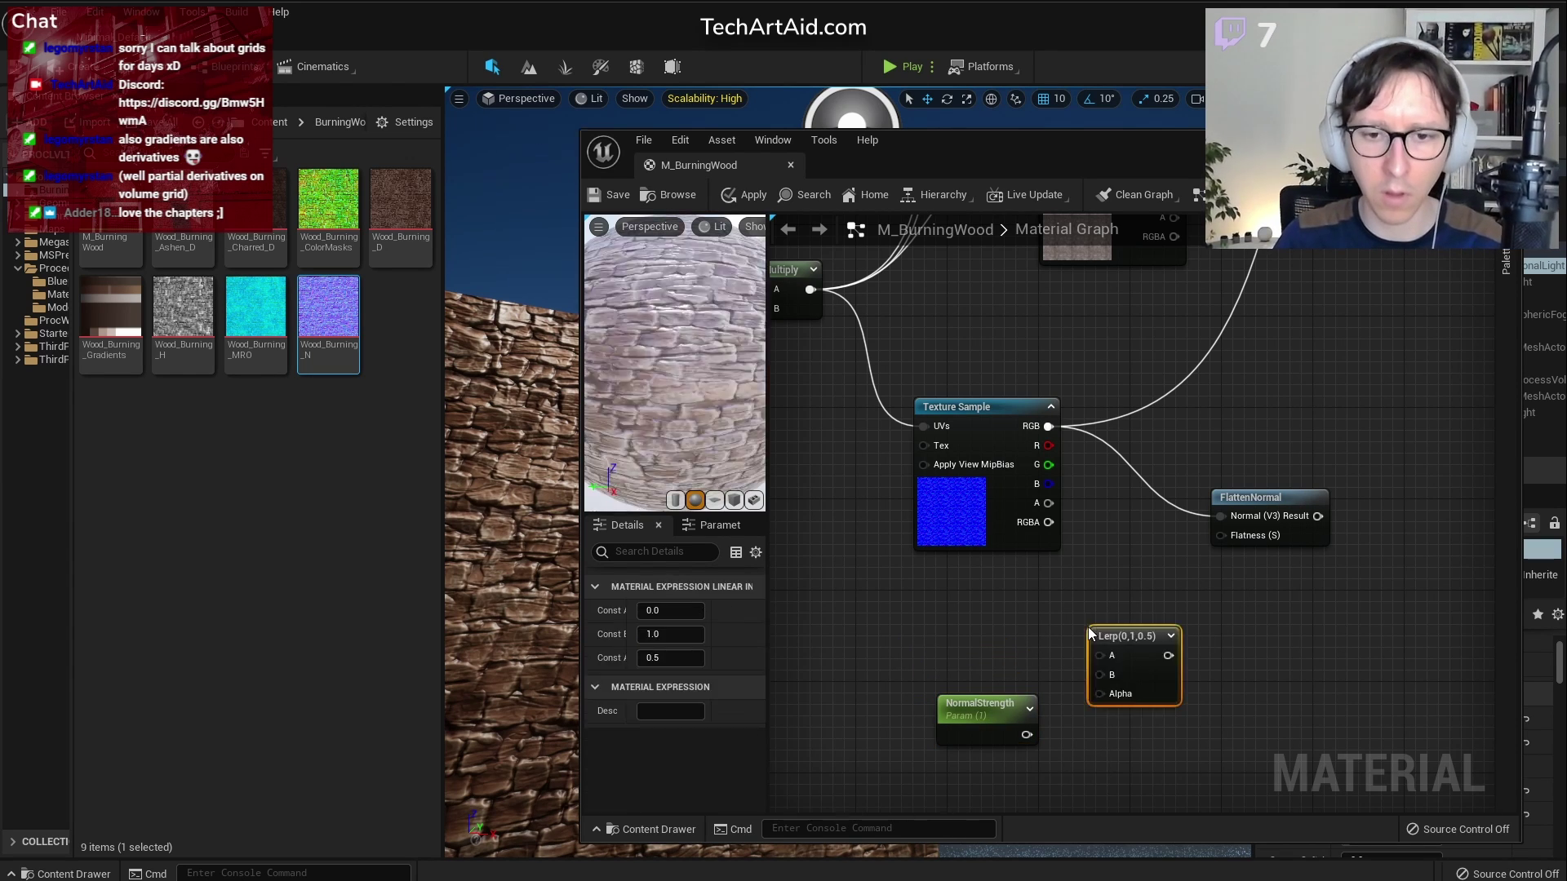
drag(1167, 655, 1223, 535)
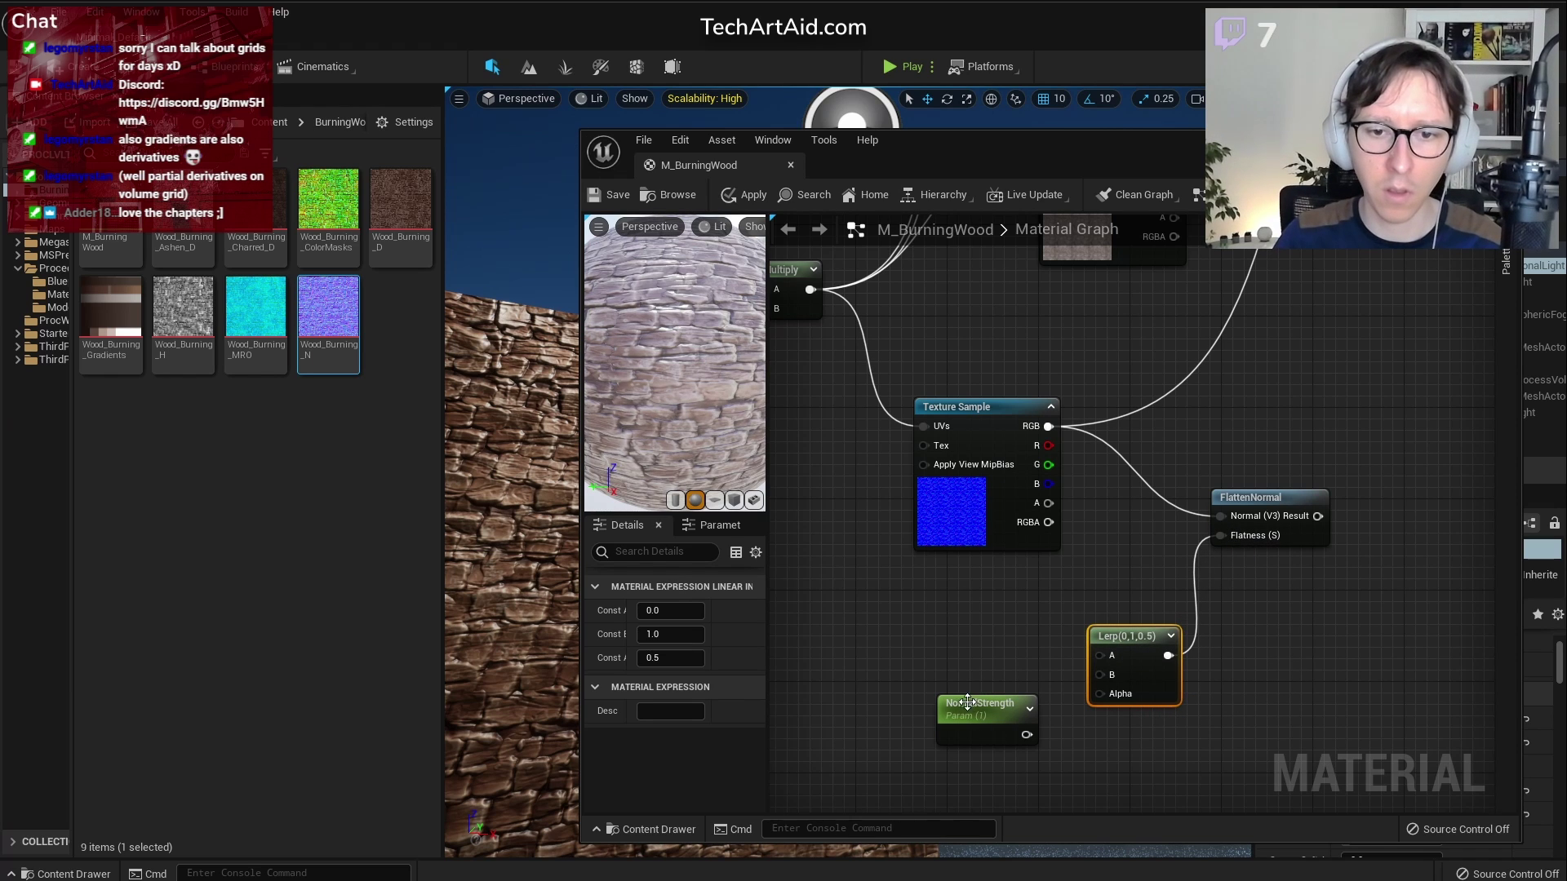
Add two constants, 1.0 connected to the Lerp's A input and 0.0 connected to its B input
click(1010, 623)
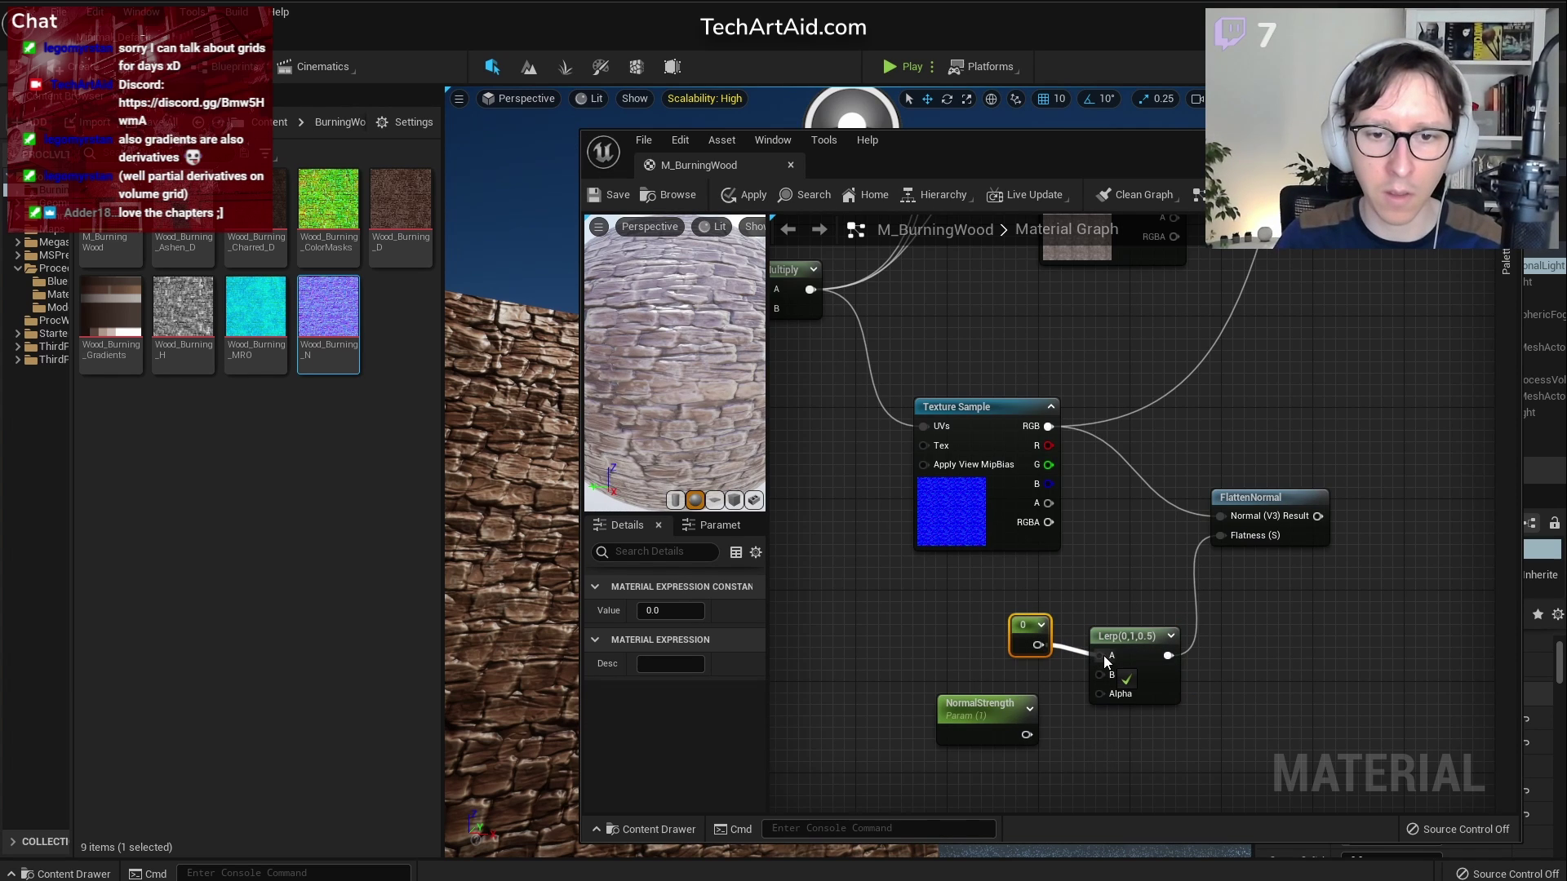
drag(1105, 661, 1103, 658)
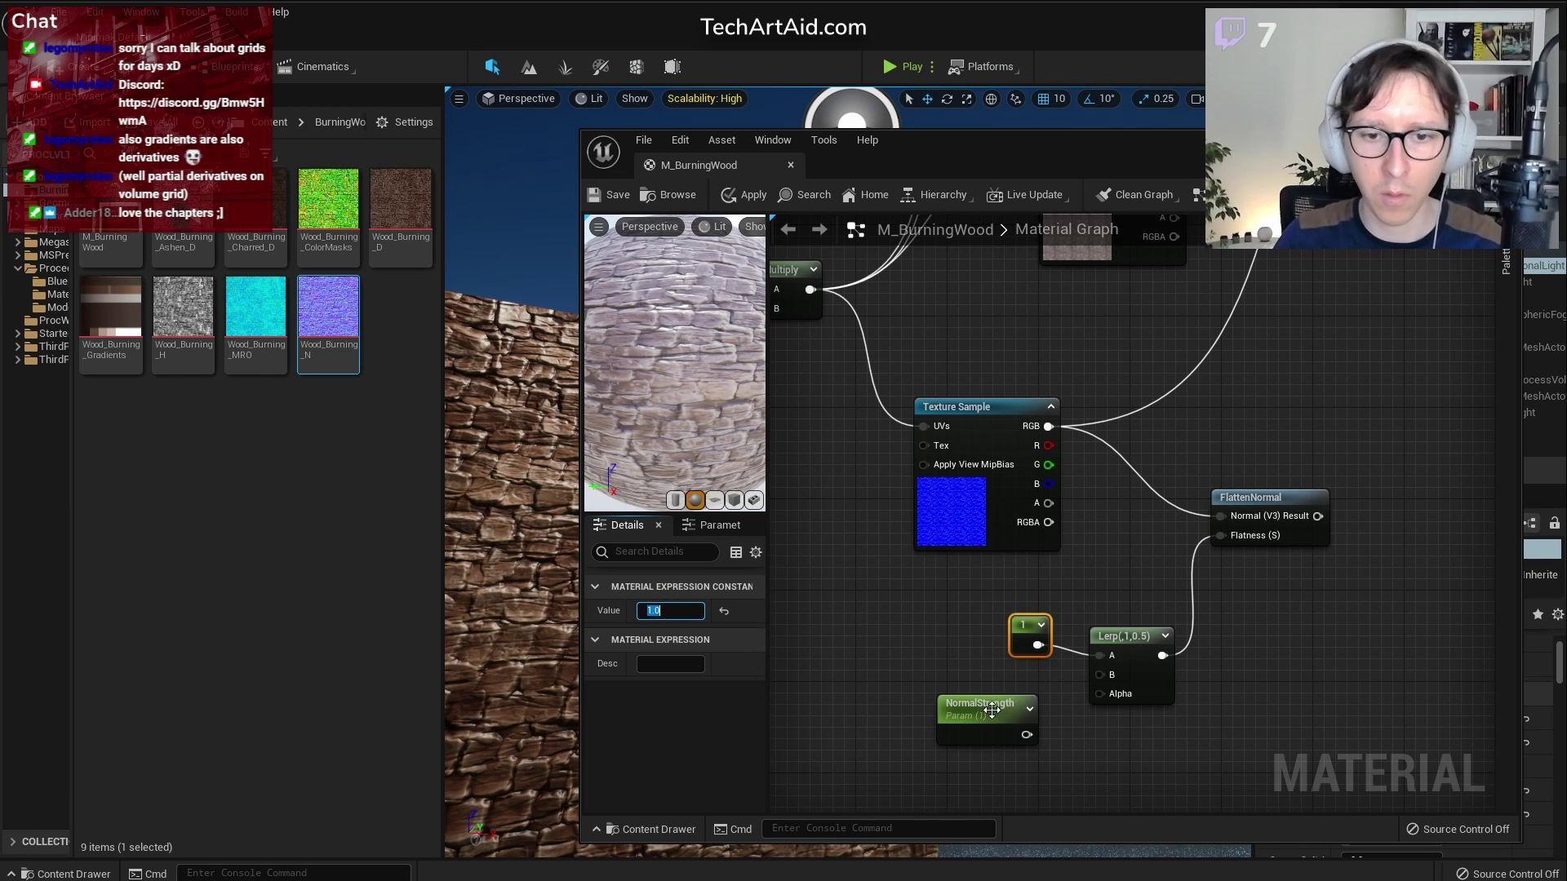
drag(992, 710, 1002, 755)
click(1026, 635)
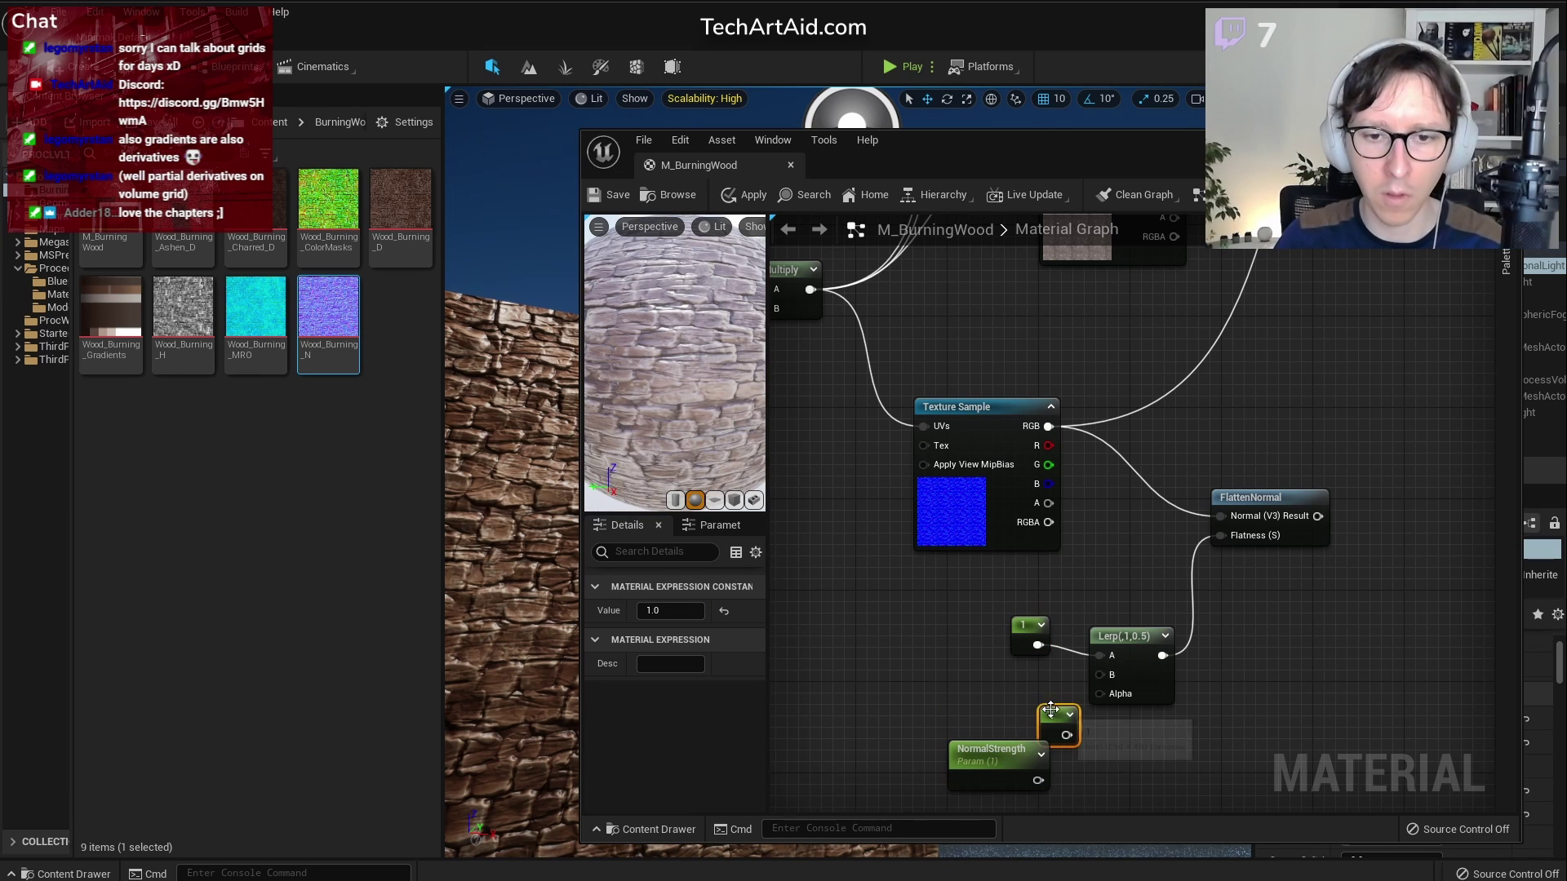
drag(1045, 701, 1099, 679)
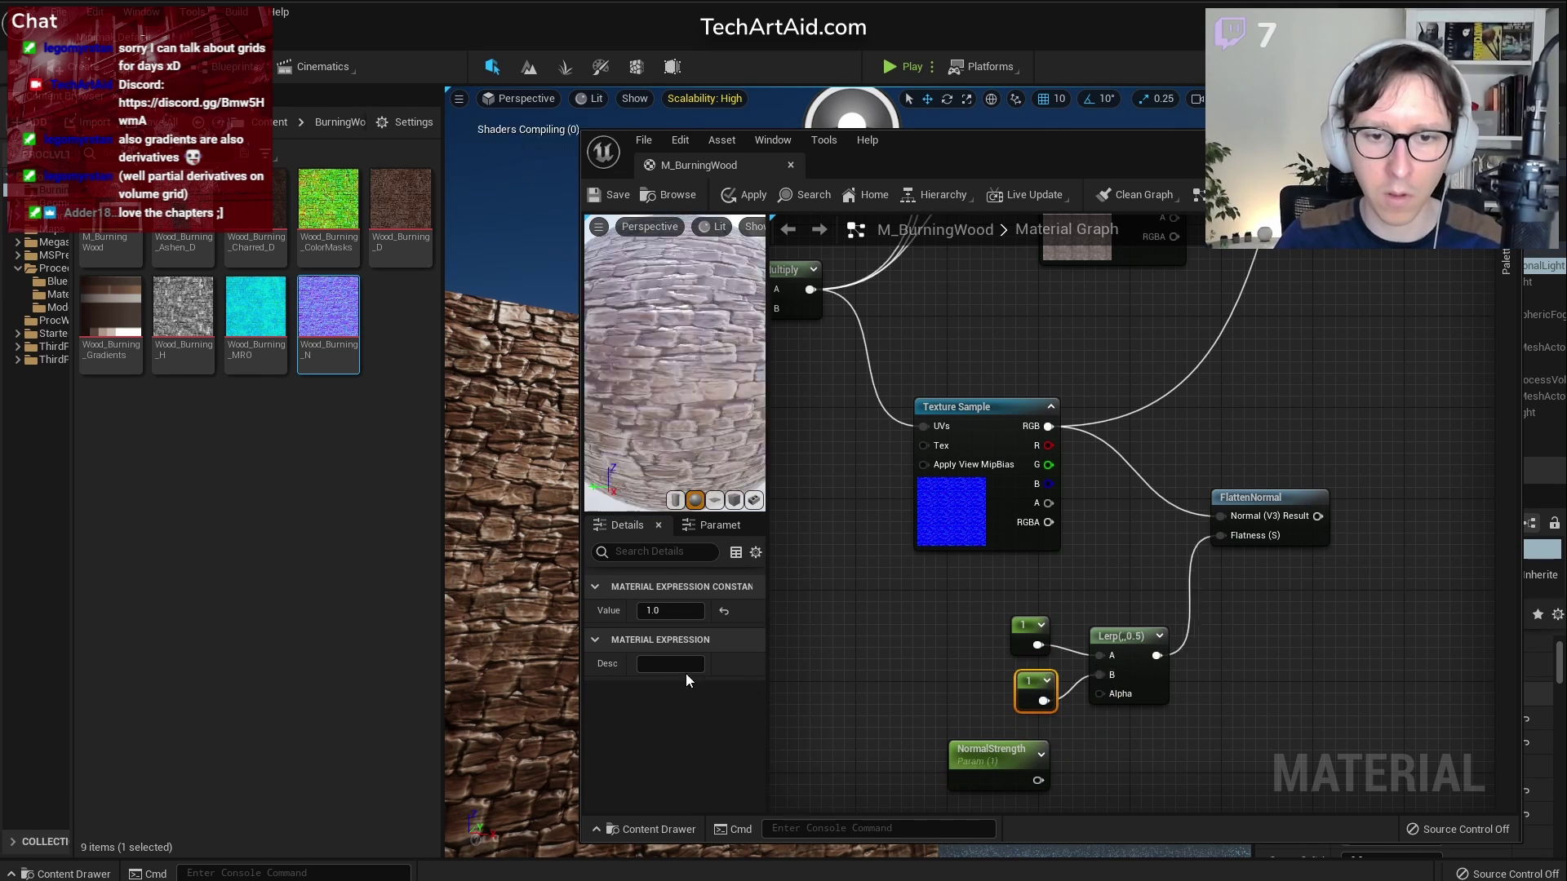
click(670, 610)
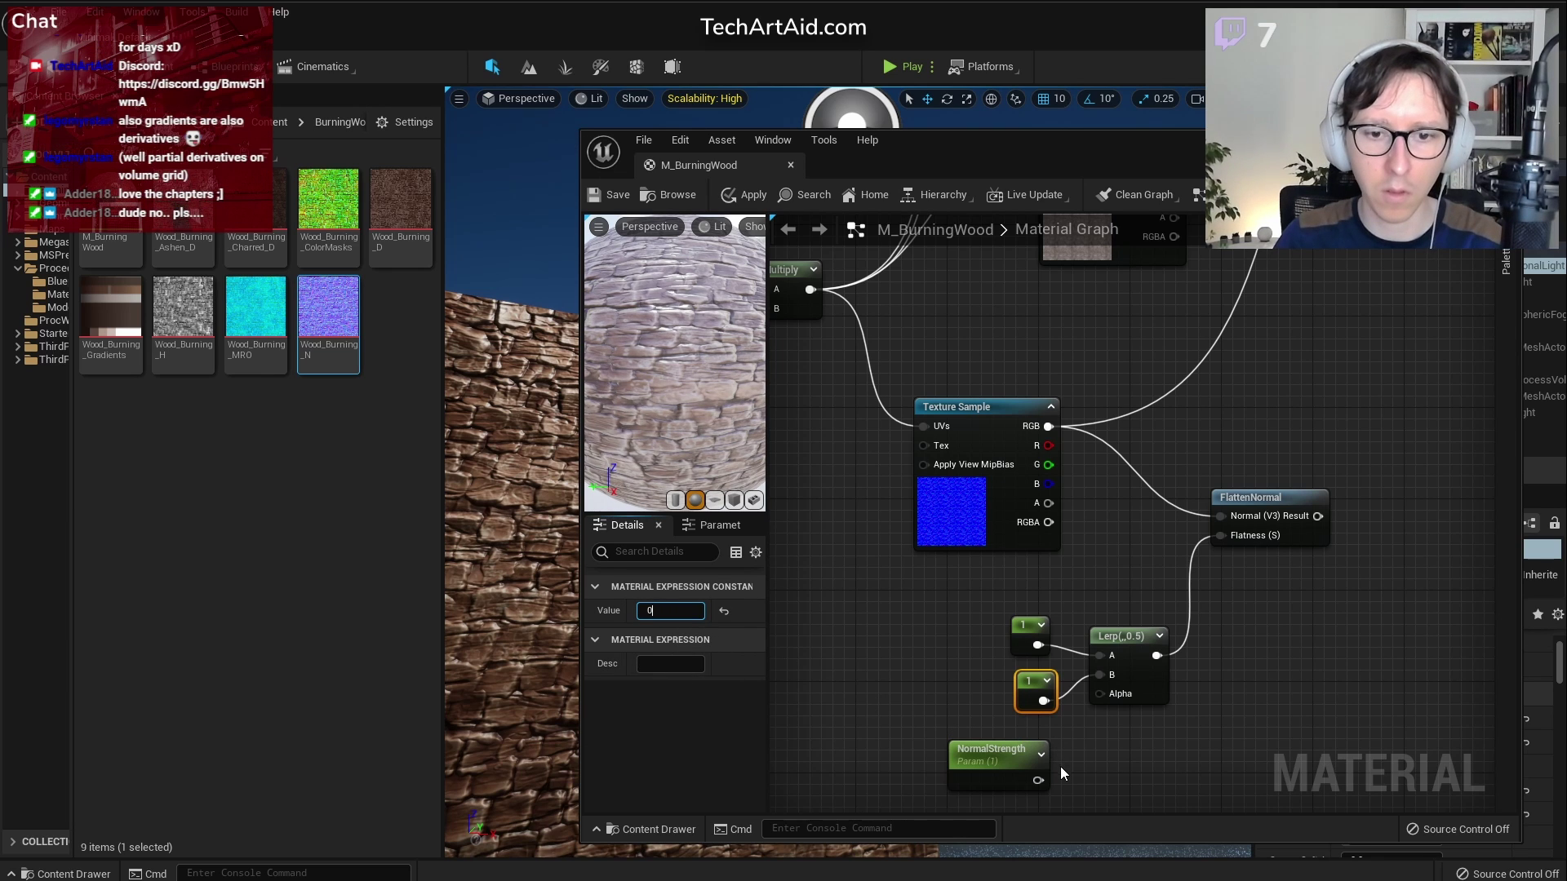
Connect NormalStrength to the Lerp's Alpha and the FlattenNormal result to the material's Normal input
drag(1034, 780, 1113, 692)
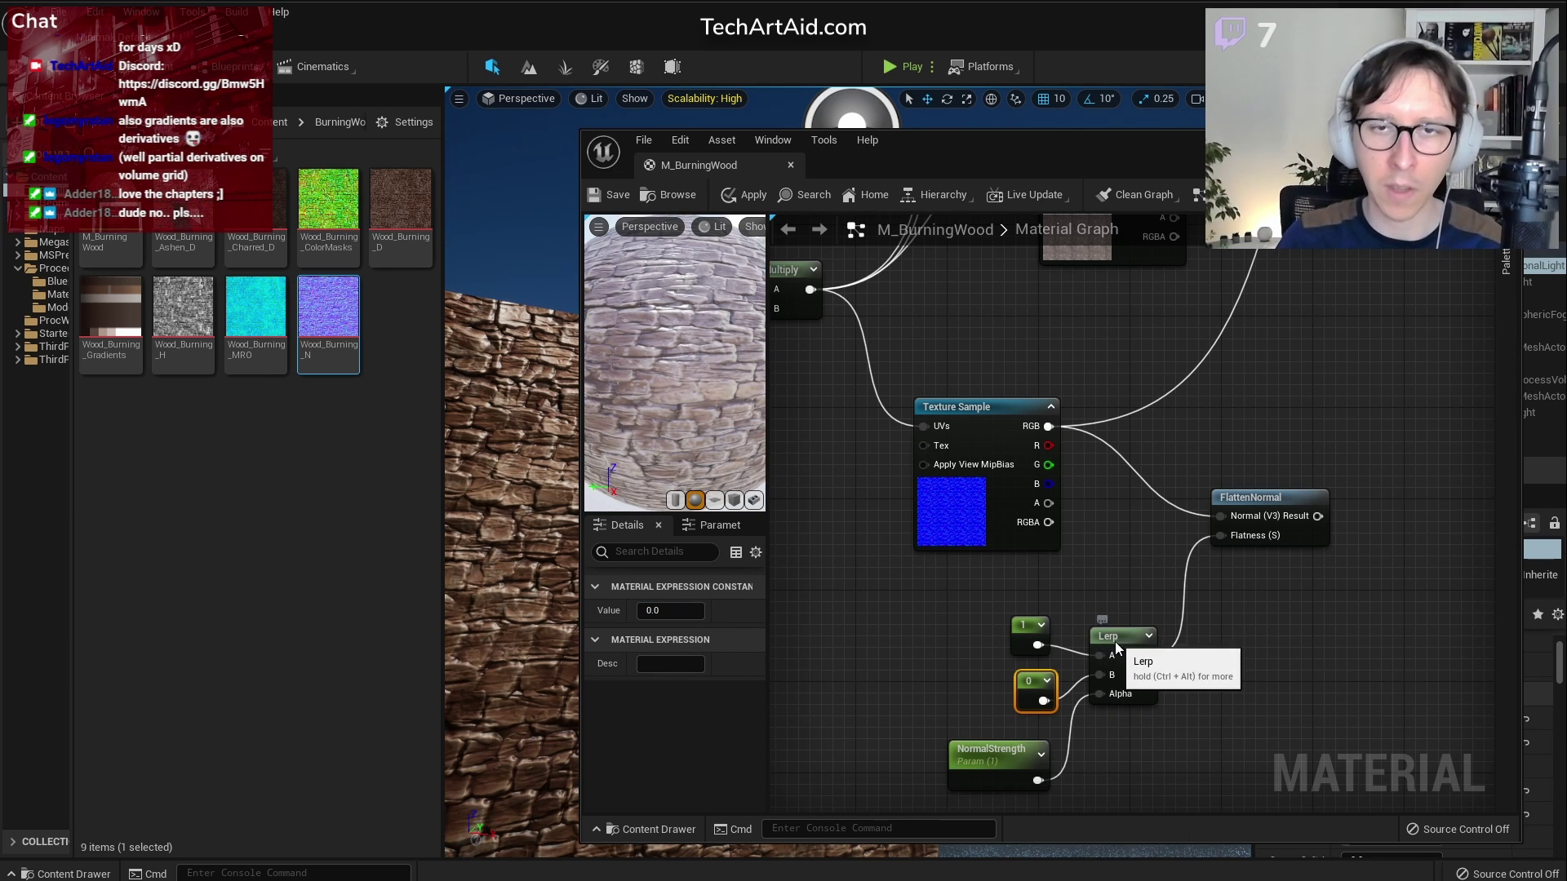
click(1115, 643)
right_drag(1251, 543, 1075, 712)
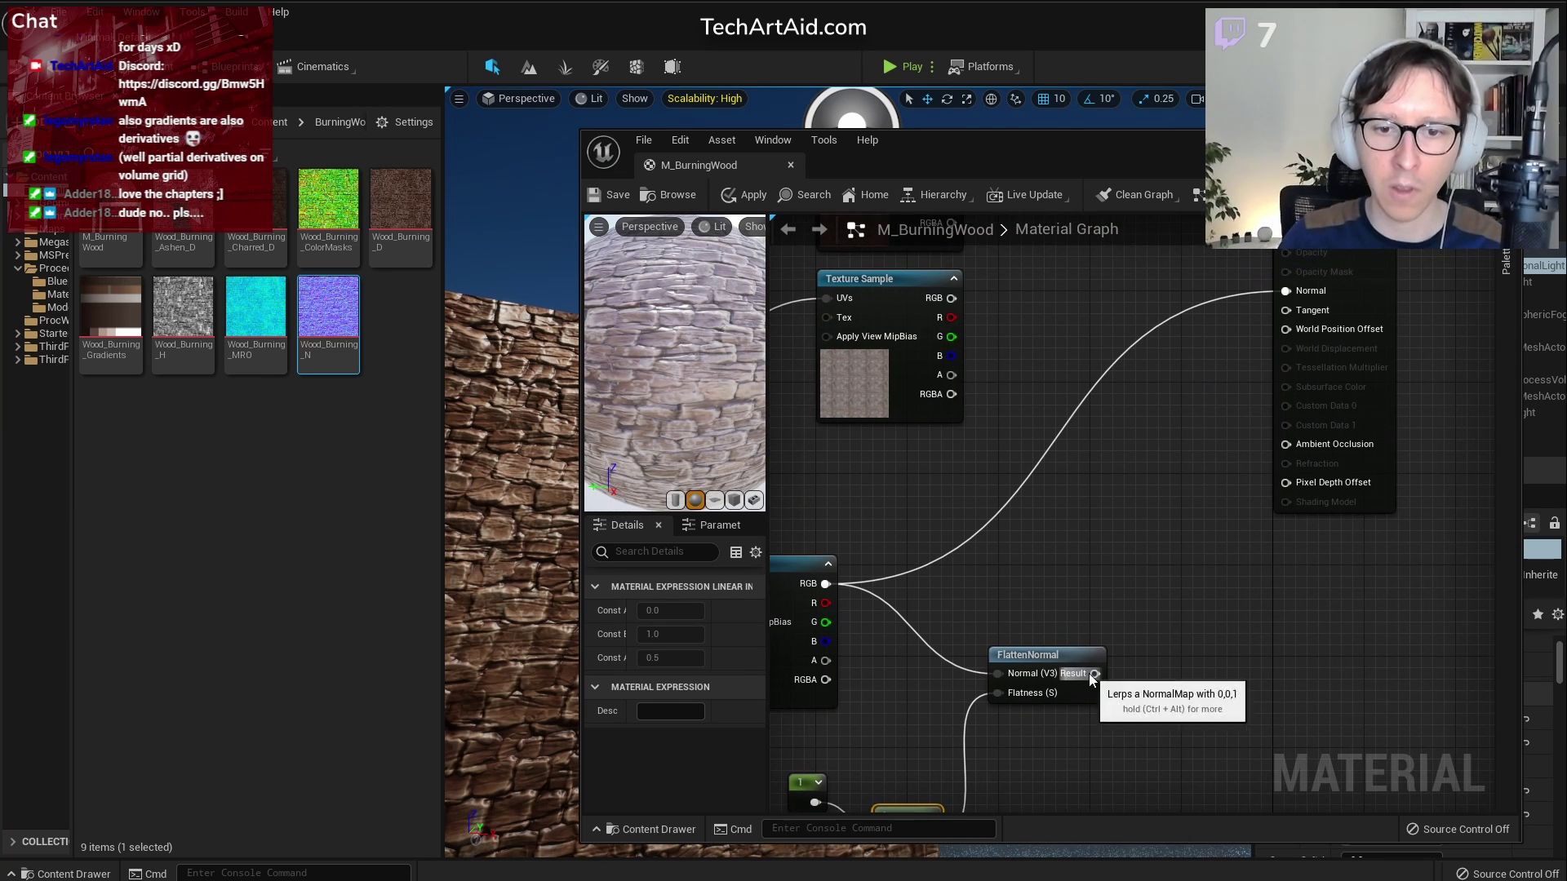
drag(1093, 674, 1286, 291)
right_drag(1034, 514, 1314, 318)
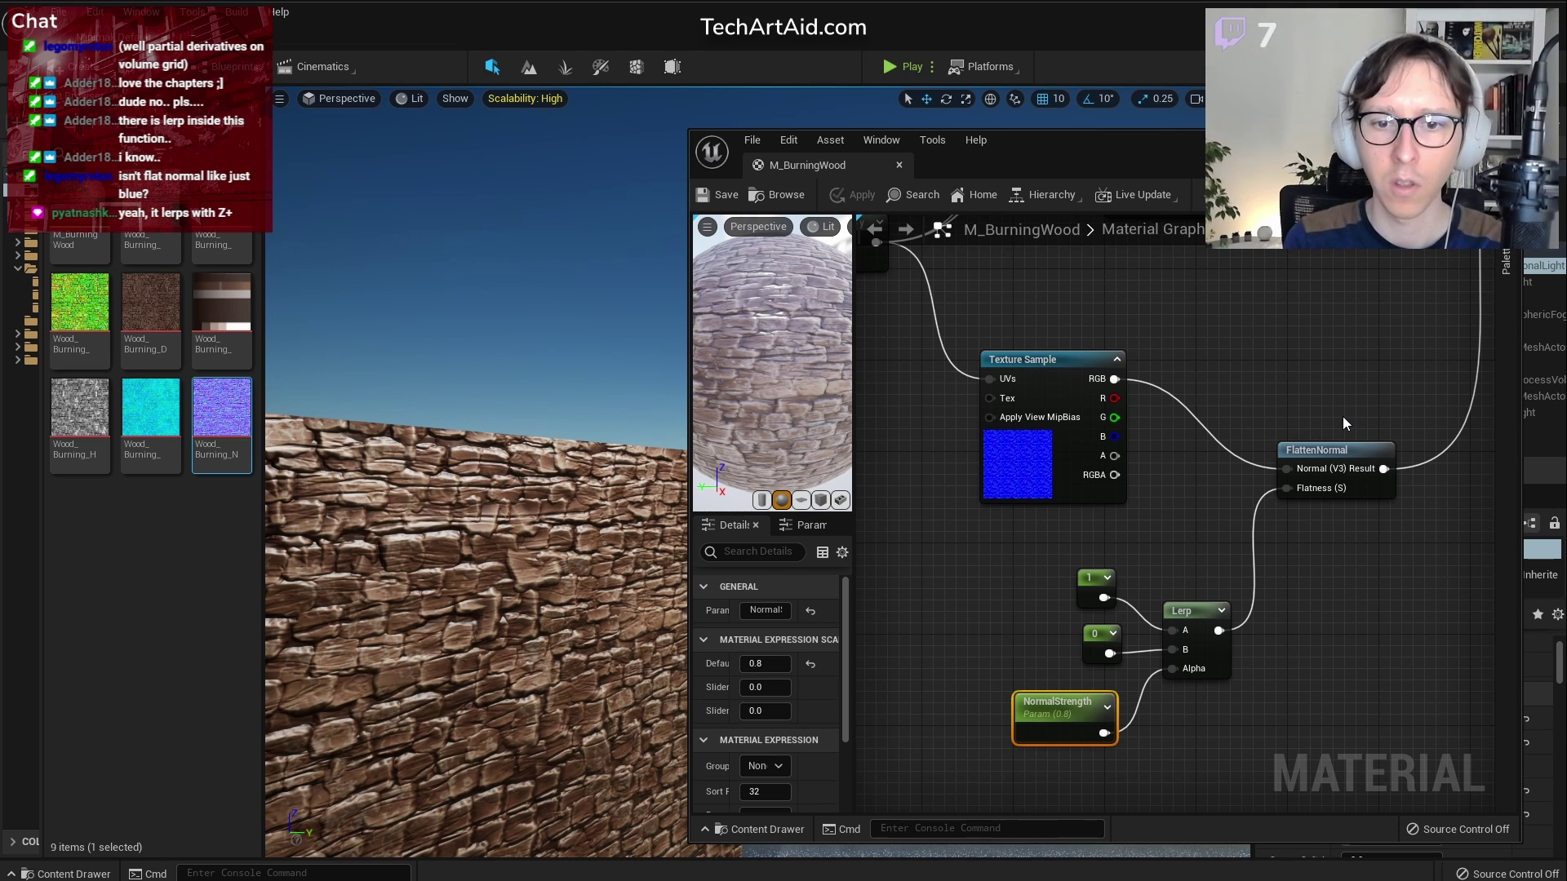
Open the FlattenNormal function to examine its internal node graph, and return to the M_BurningWood graph
mouse_move(1294, 470)
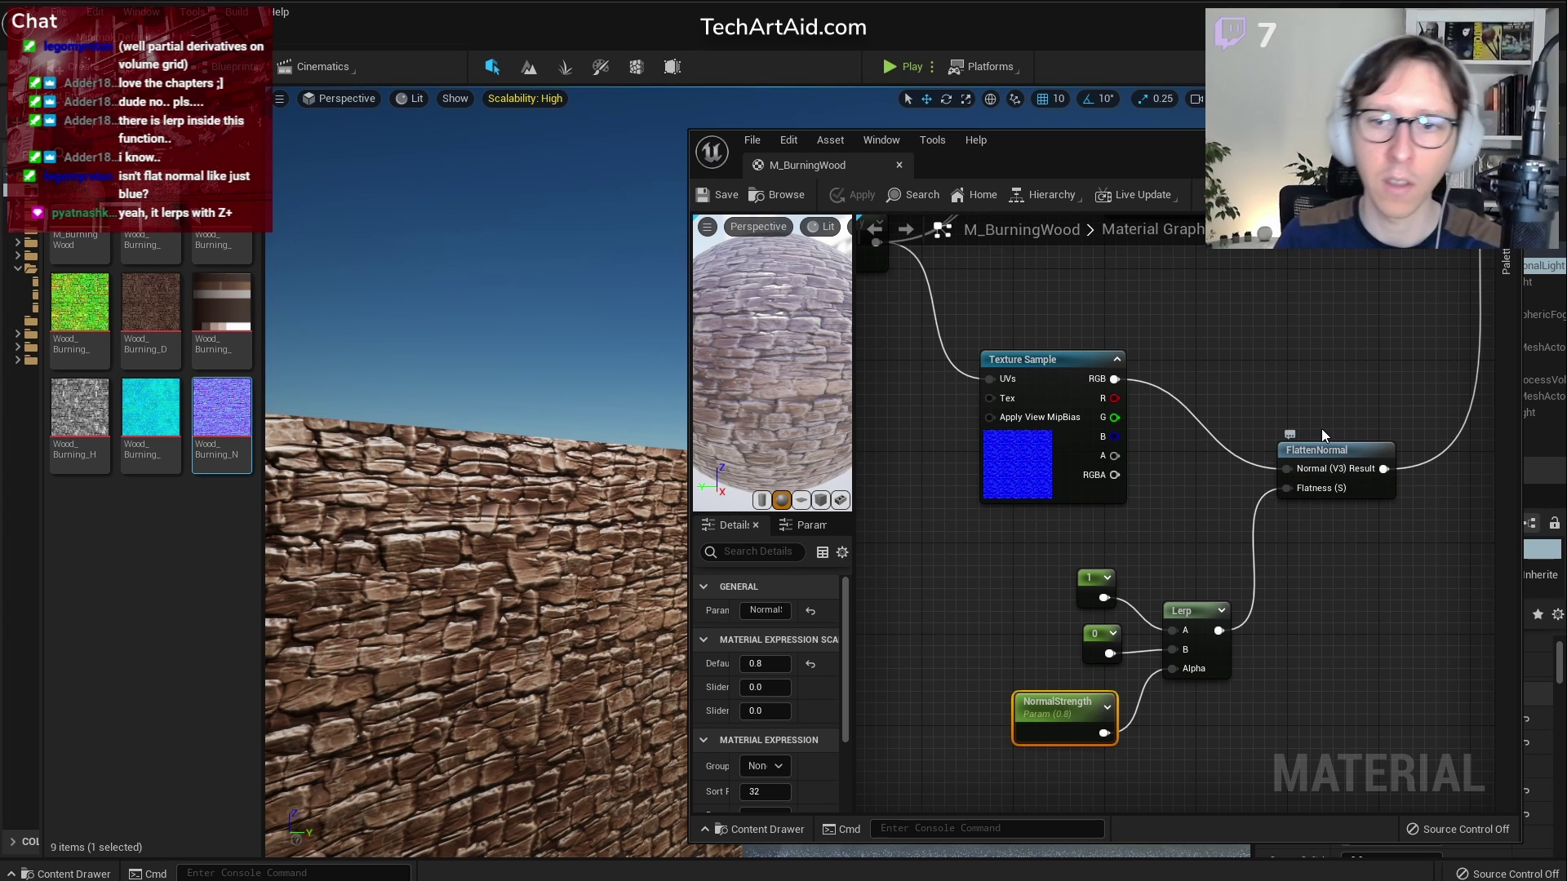
click(1317, 451)
double_click(1317, 451)
right_drag(1053, 471, 1496, 388)
right_drag(1212, 398, 1032, 248)
right_drag(1340, 379, 1172, 394)
click(1070, 165)
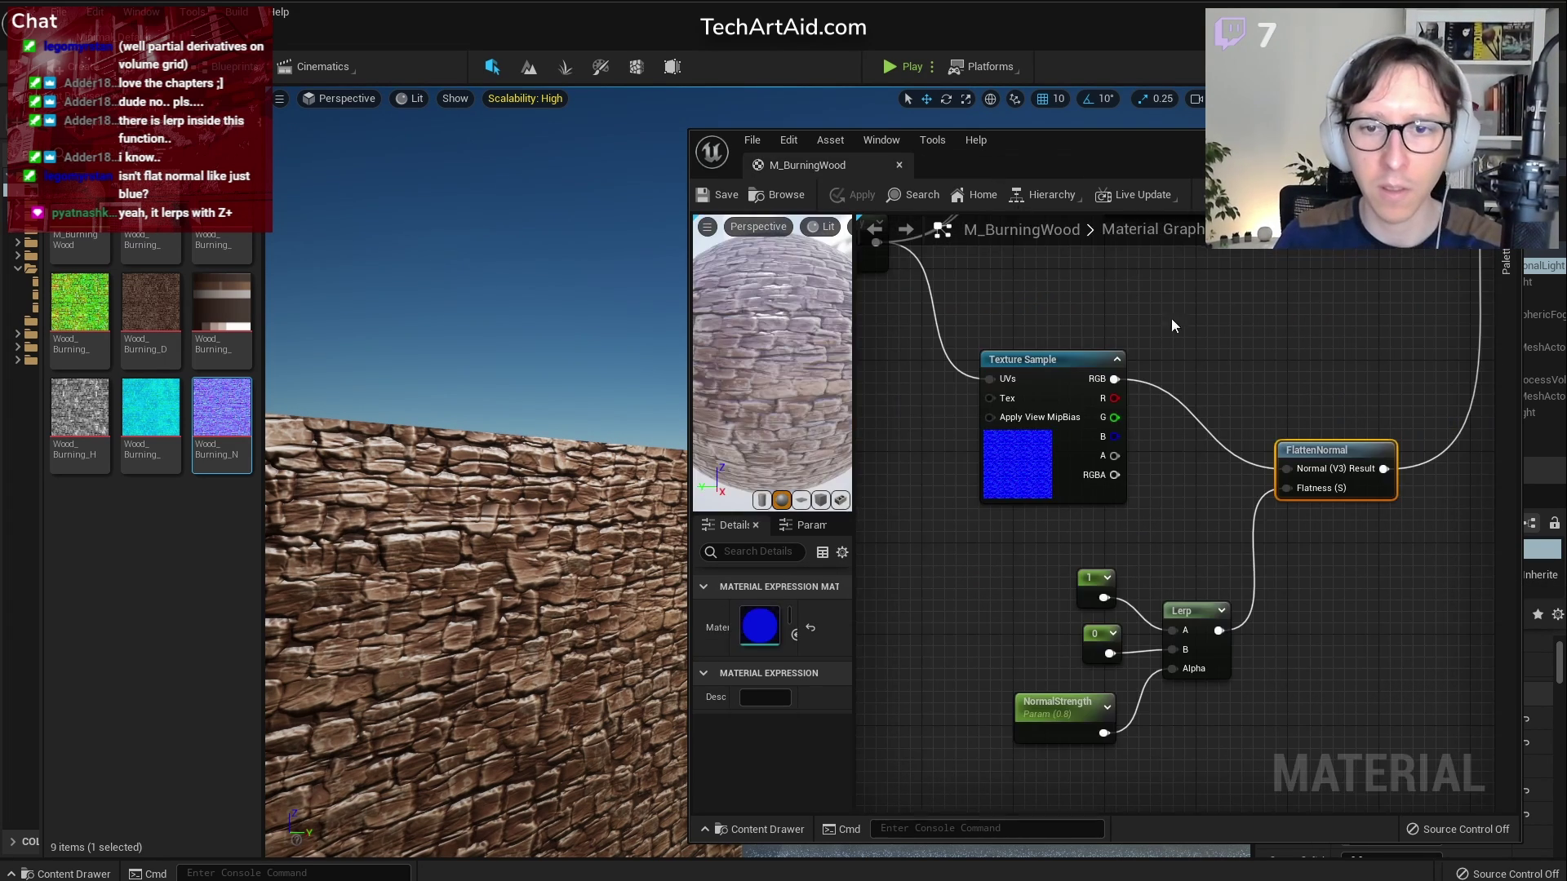
Delete the FlattenNormal node and pass the normal map's RGB output through a new ComponentMask set to R and G
key(Delete)
drag(1336, 468, 1085, 586)
click(1218, 413)
scroll(1202, 405, up, 1)
right_drag(1179, 403, 1046, 421)
right_click(1044, 414)
text(comp)
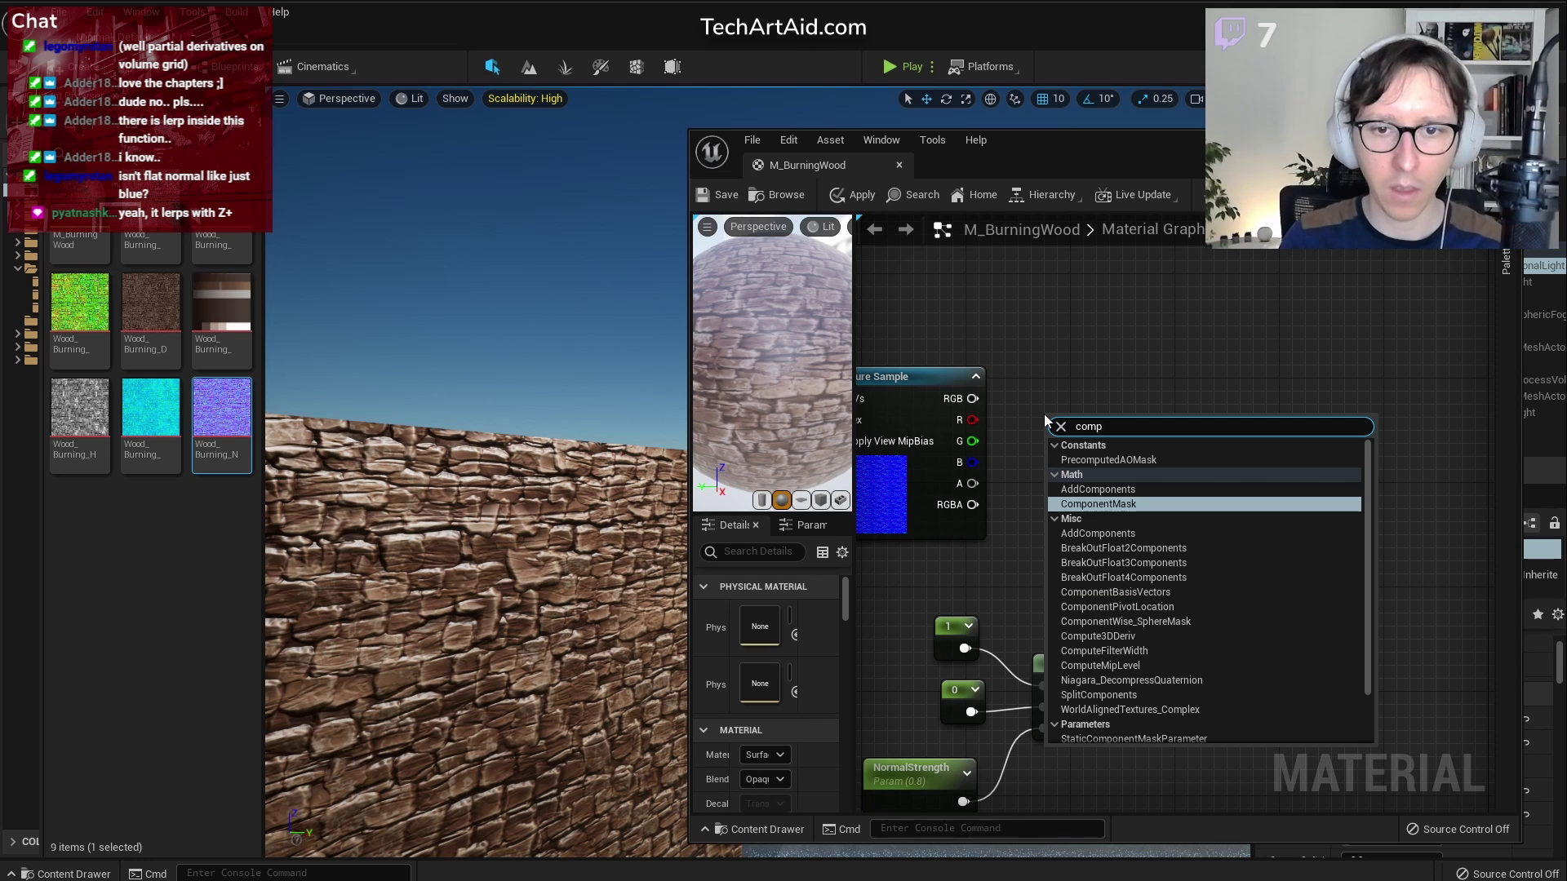
key(Return)
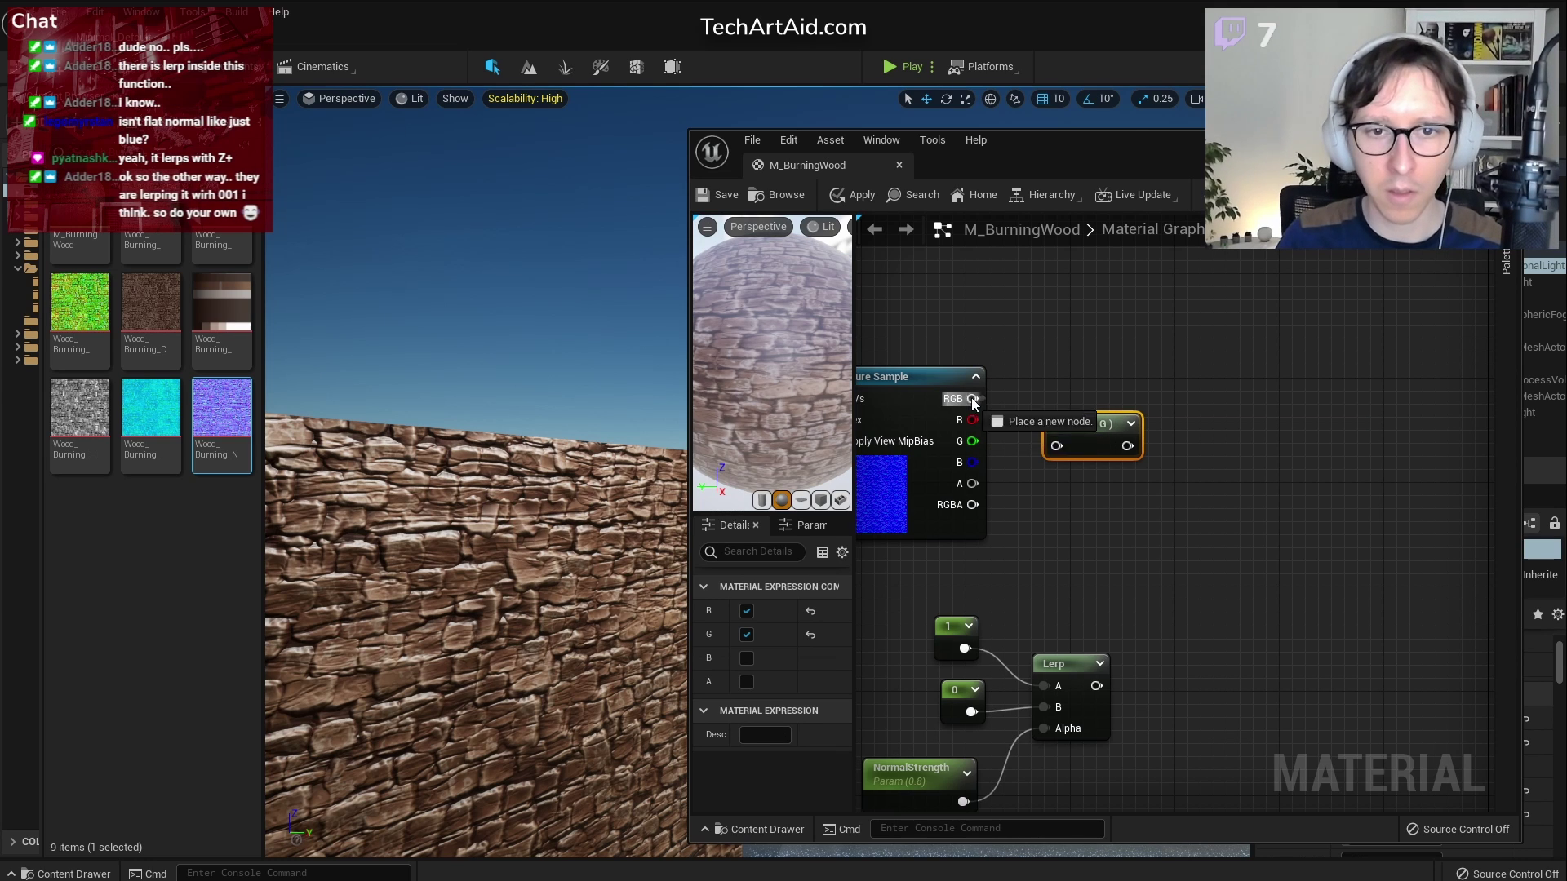
drag(972, 398, 1060, 404)
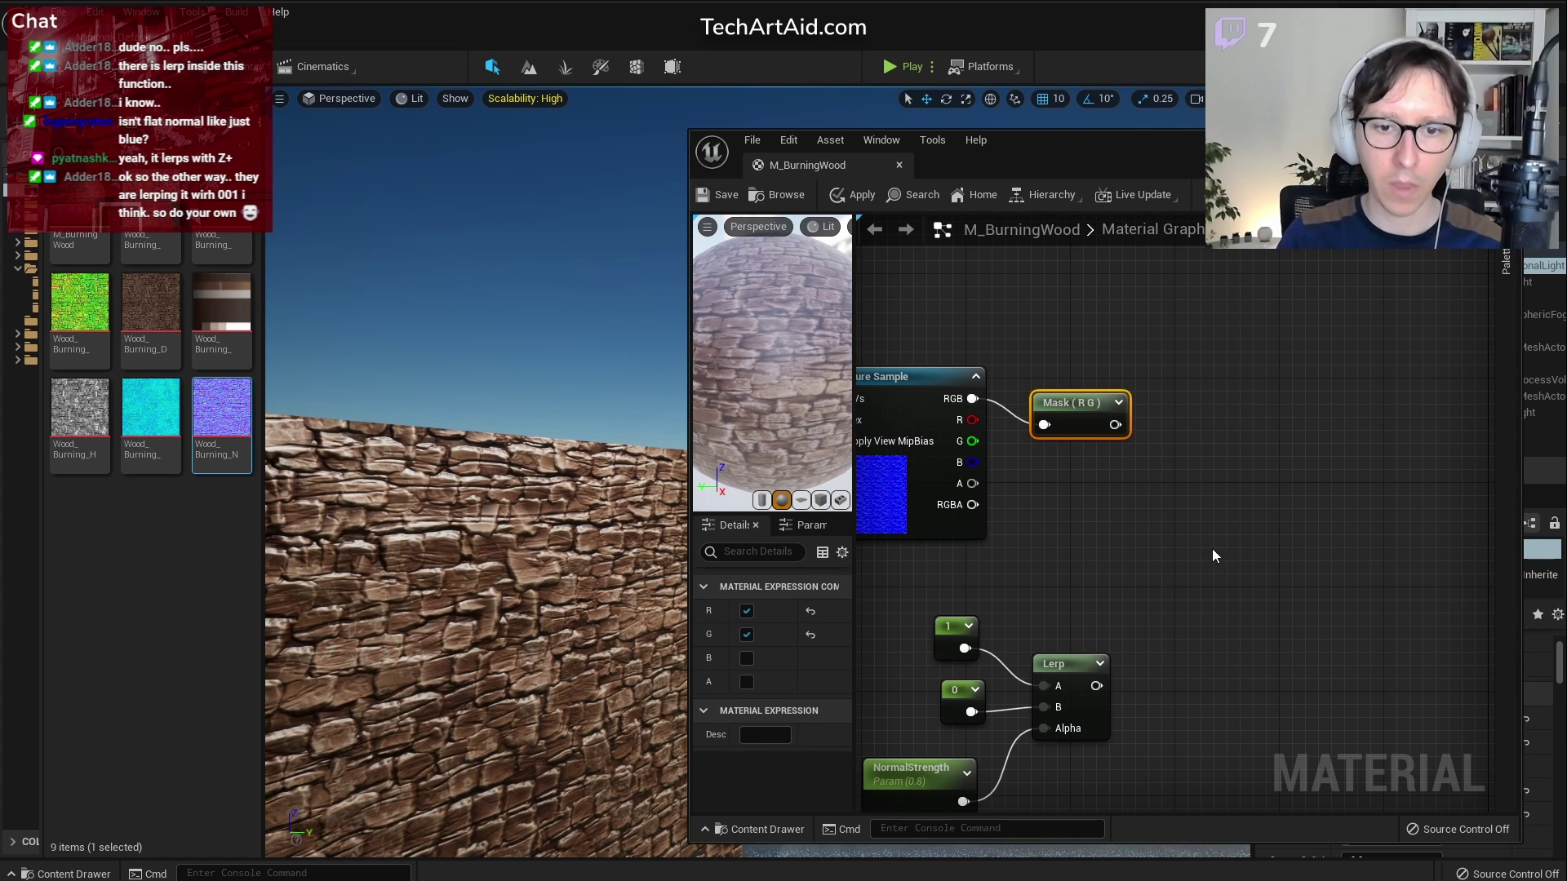
Multiply the masked RG channels by the NormalStrength parameter, and delete the Lerp with its two constants
key(m)
click(1266, 458)
right_drag(1111, 550, 1125, 474)
drag(938, 703, 1150, 411)
drag(1128, 348, 1261, 367)
drag(1230, 684, 946, 541)
key(Delete)
Add an Append node that combines the Multiply result with the normal map's blue channel
right_click(1325, 450)
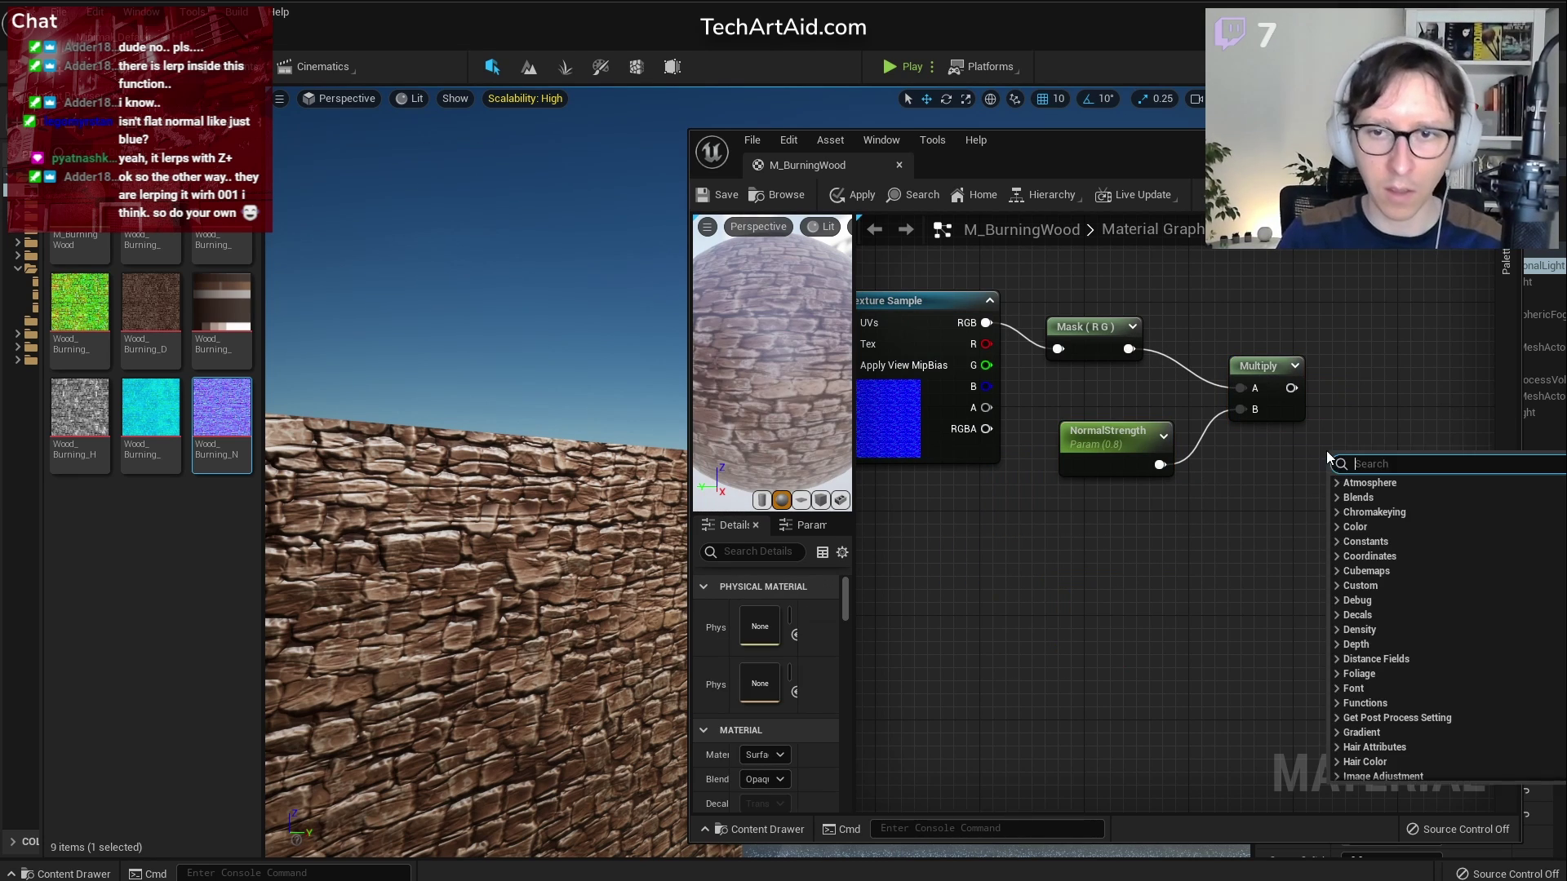
text(appe)
key(Return)
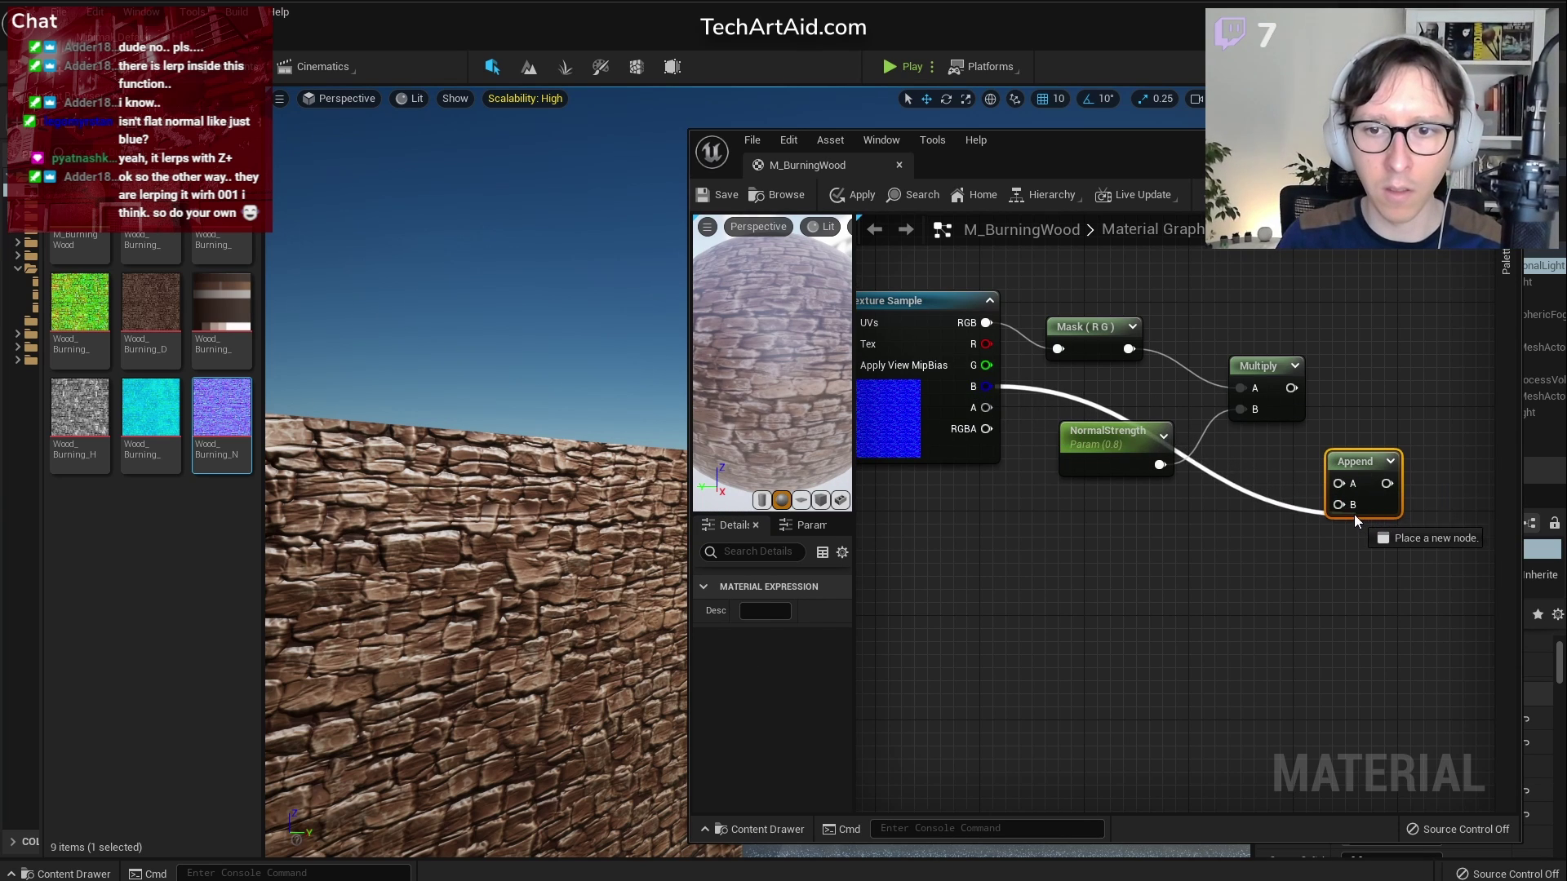
drag(1260, 366, 1235, 341)
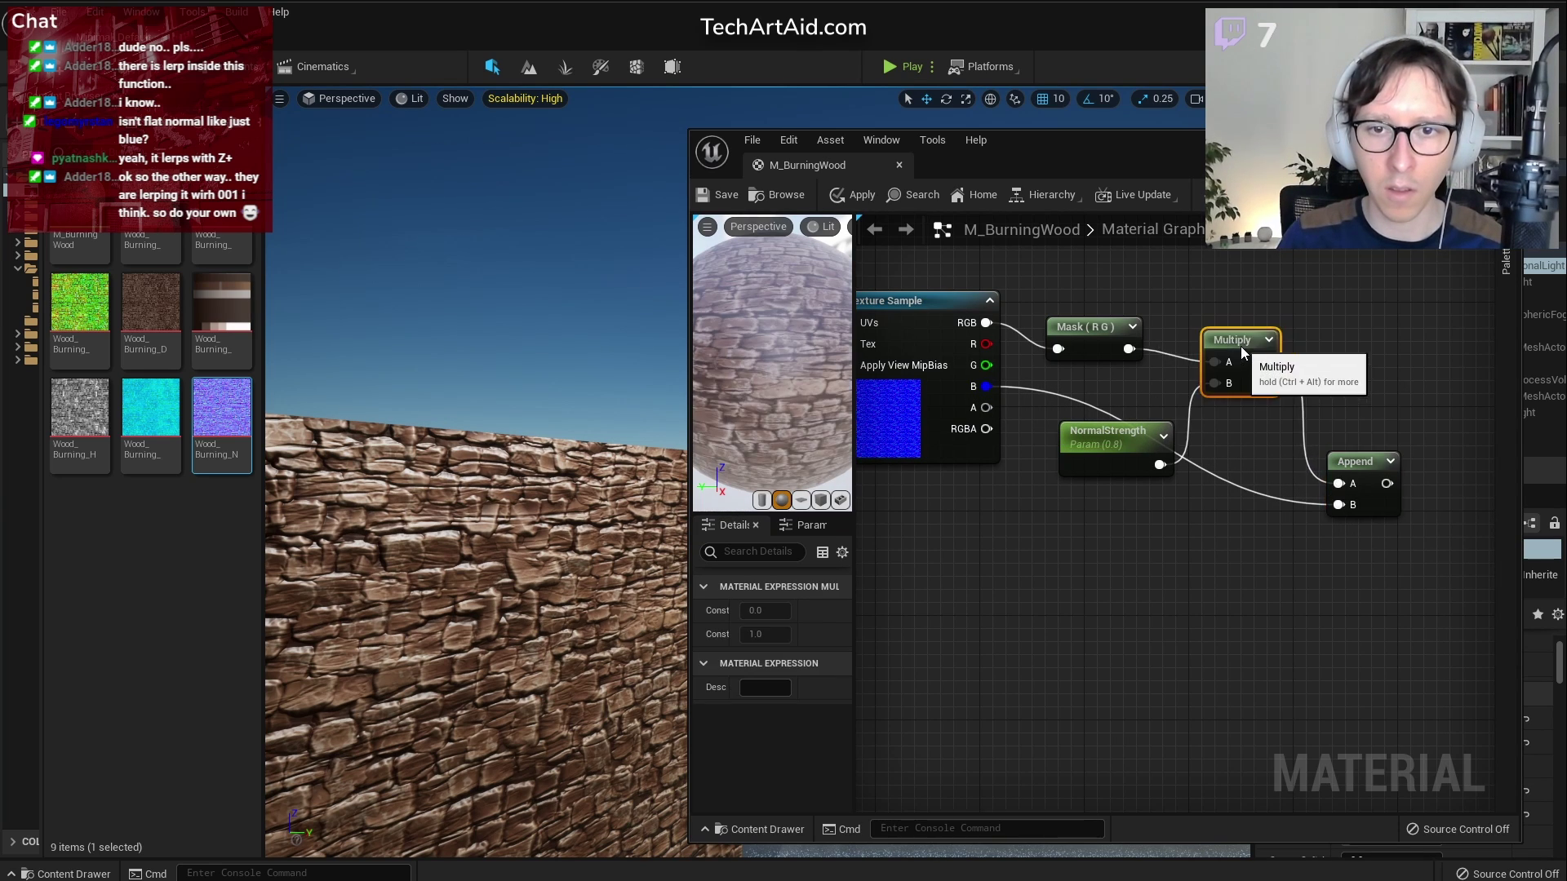
Move the NormalStrength and Append nodes closer to the chain, and route the blue channel wire around them with a reroute point
drag(1113, 447, 1086, 408)
drag(1355, 468, 1335, 425)
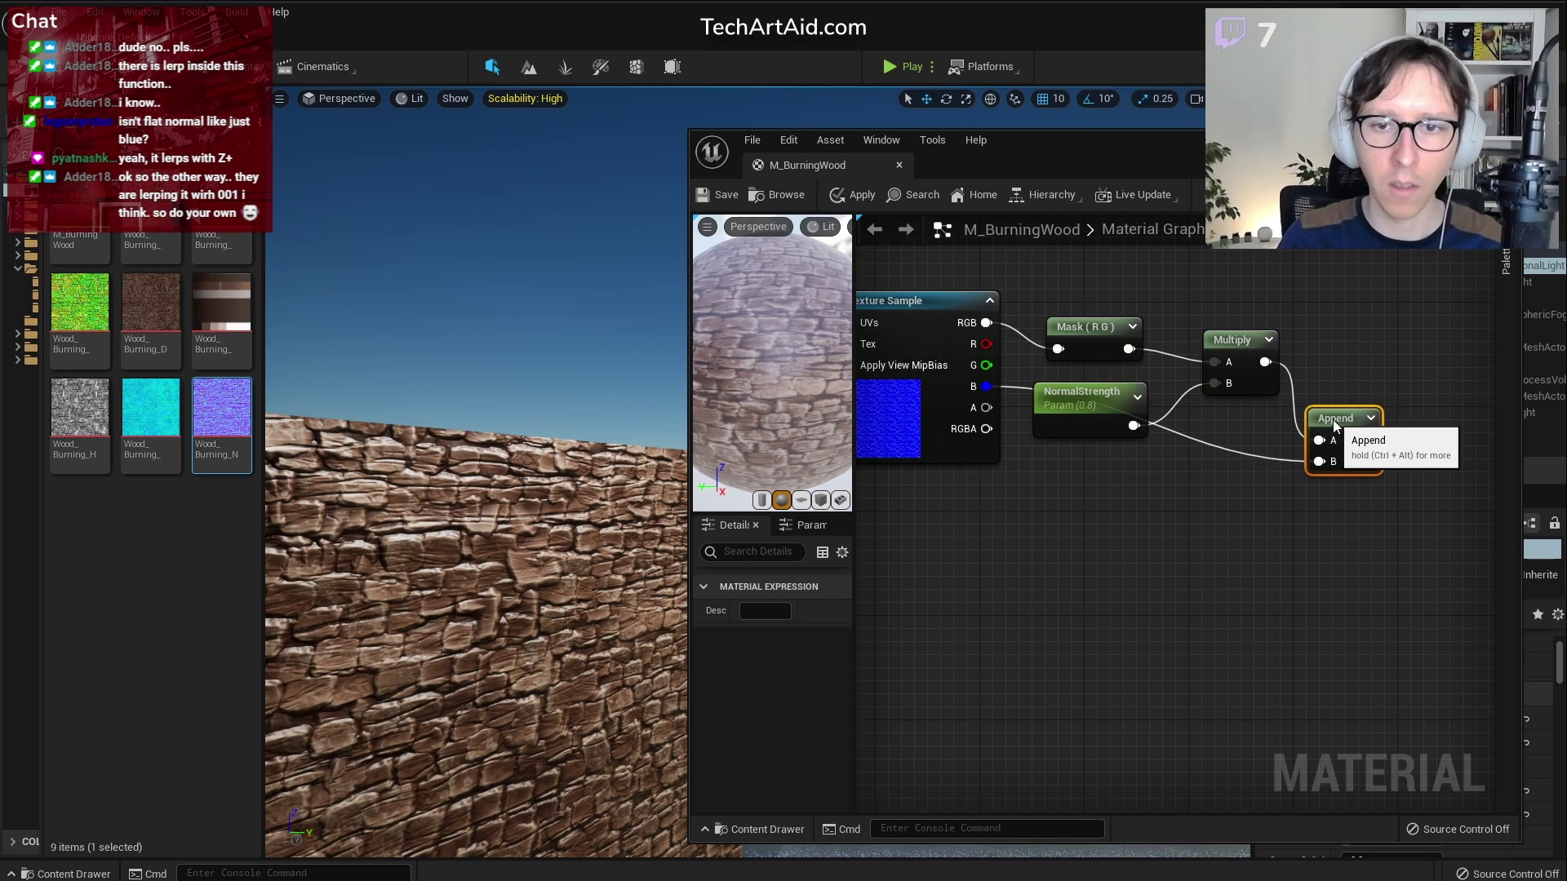
double_click(1245, 456)
drag(1251, 457, 1137, 478)
click(1315, 521)
Add a Normalize node after the Append node
right_drag(1427, 412, 1204, 506)
right_click(1201, 506)
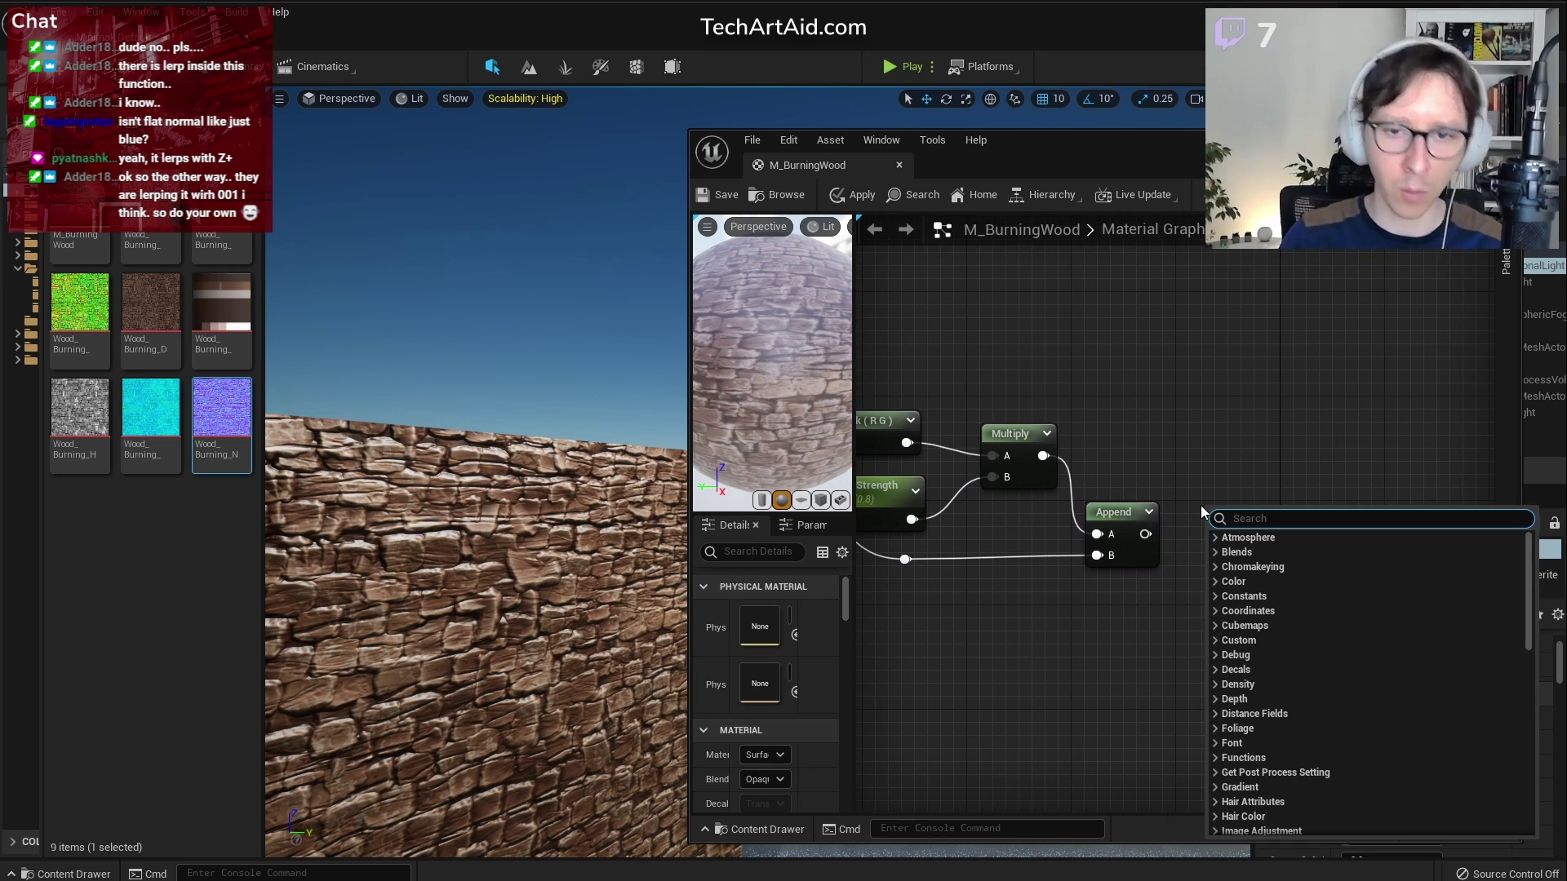
text(normalize)
key(Return)
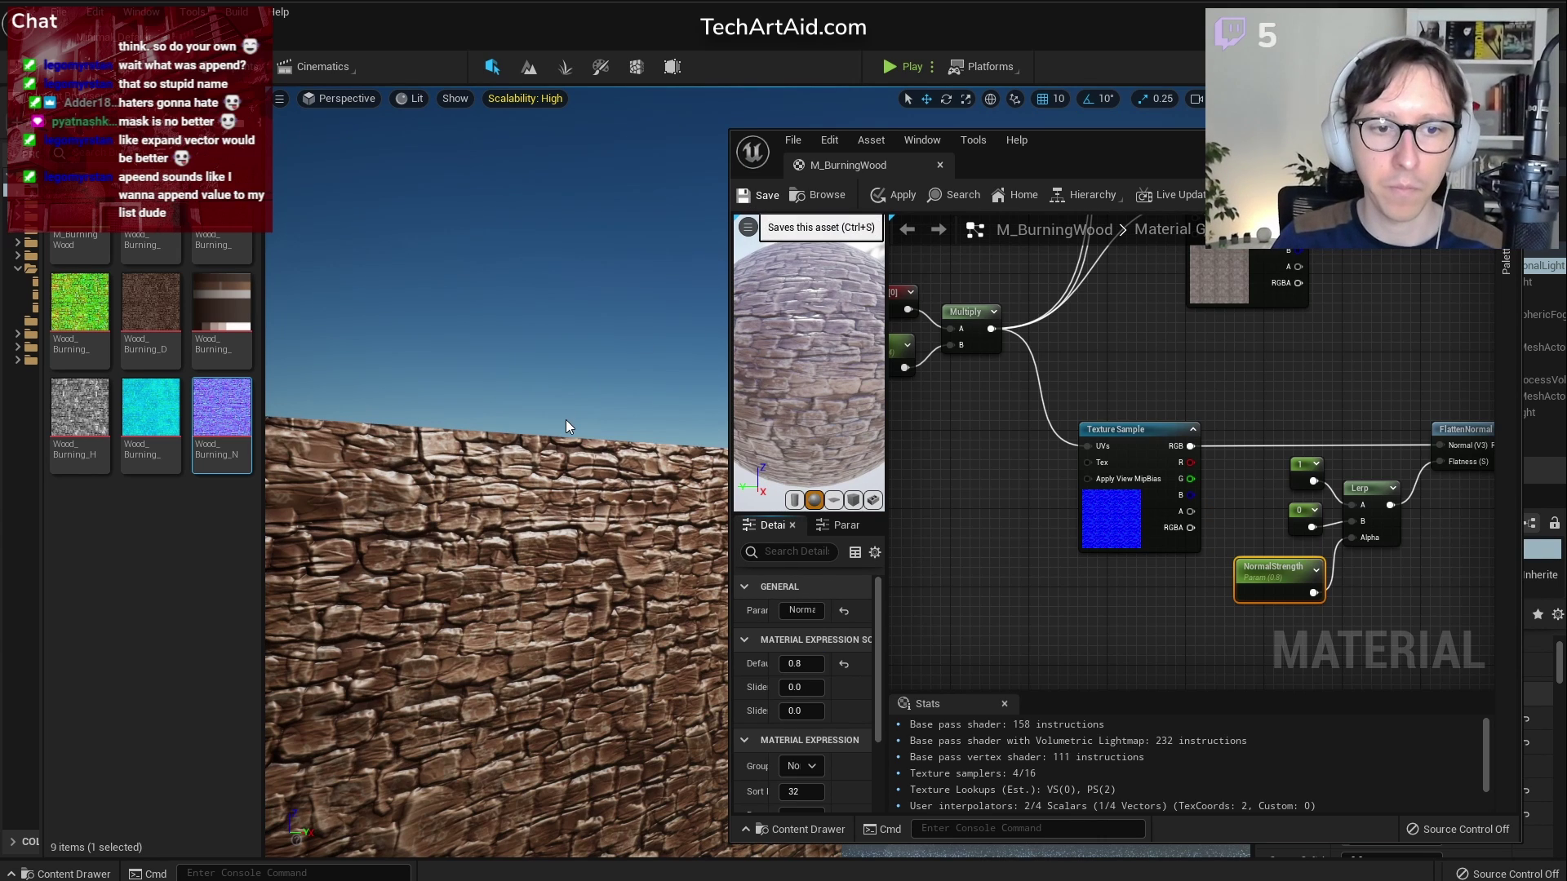
Close the shader statistics and move the M_BurningWood output node farther away from the texture nodes
right_drag(496, 522, 496, 555)
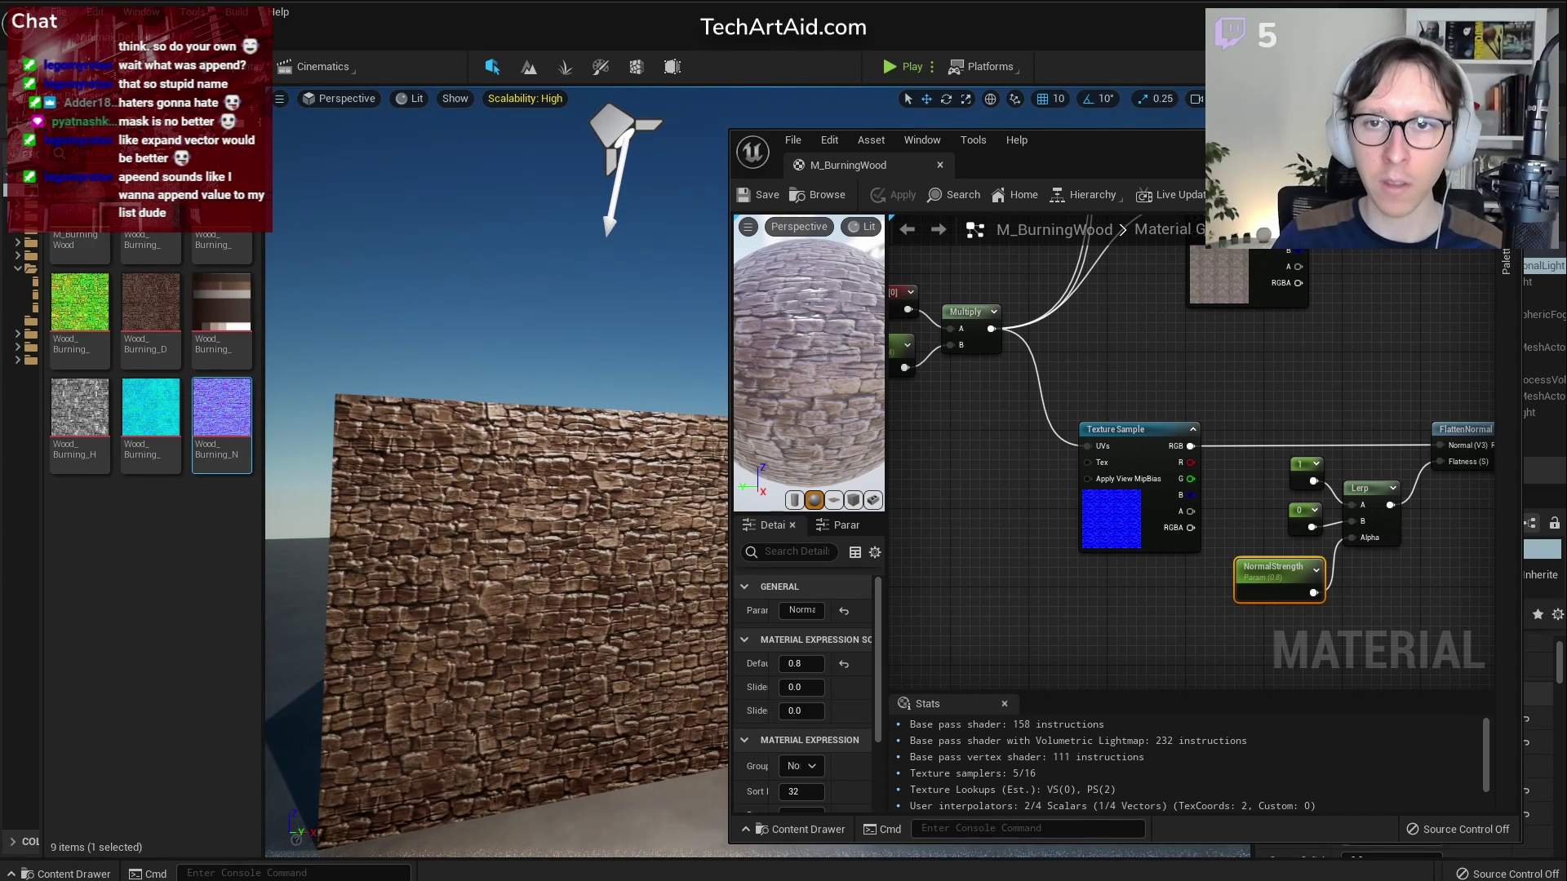
click(1005, 703)
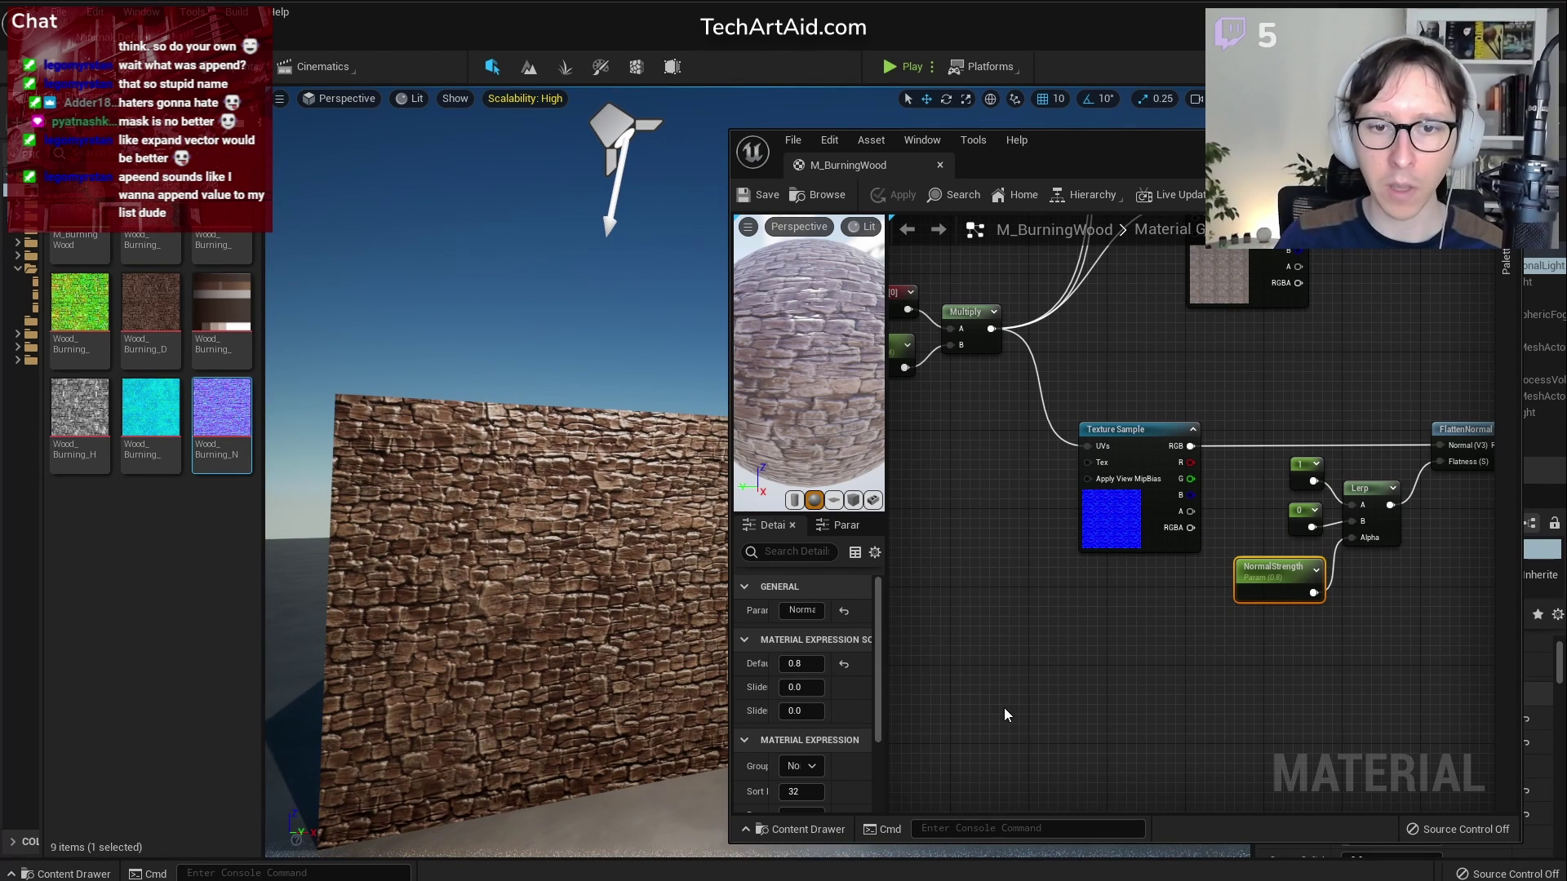
scroll(1208, 531, down, 2)
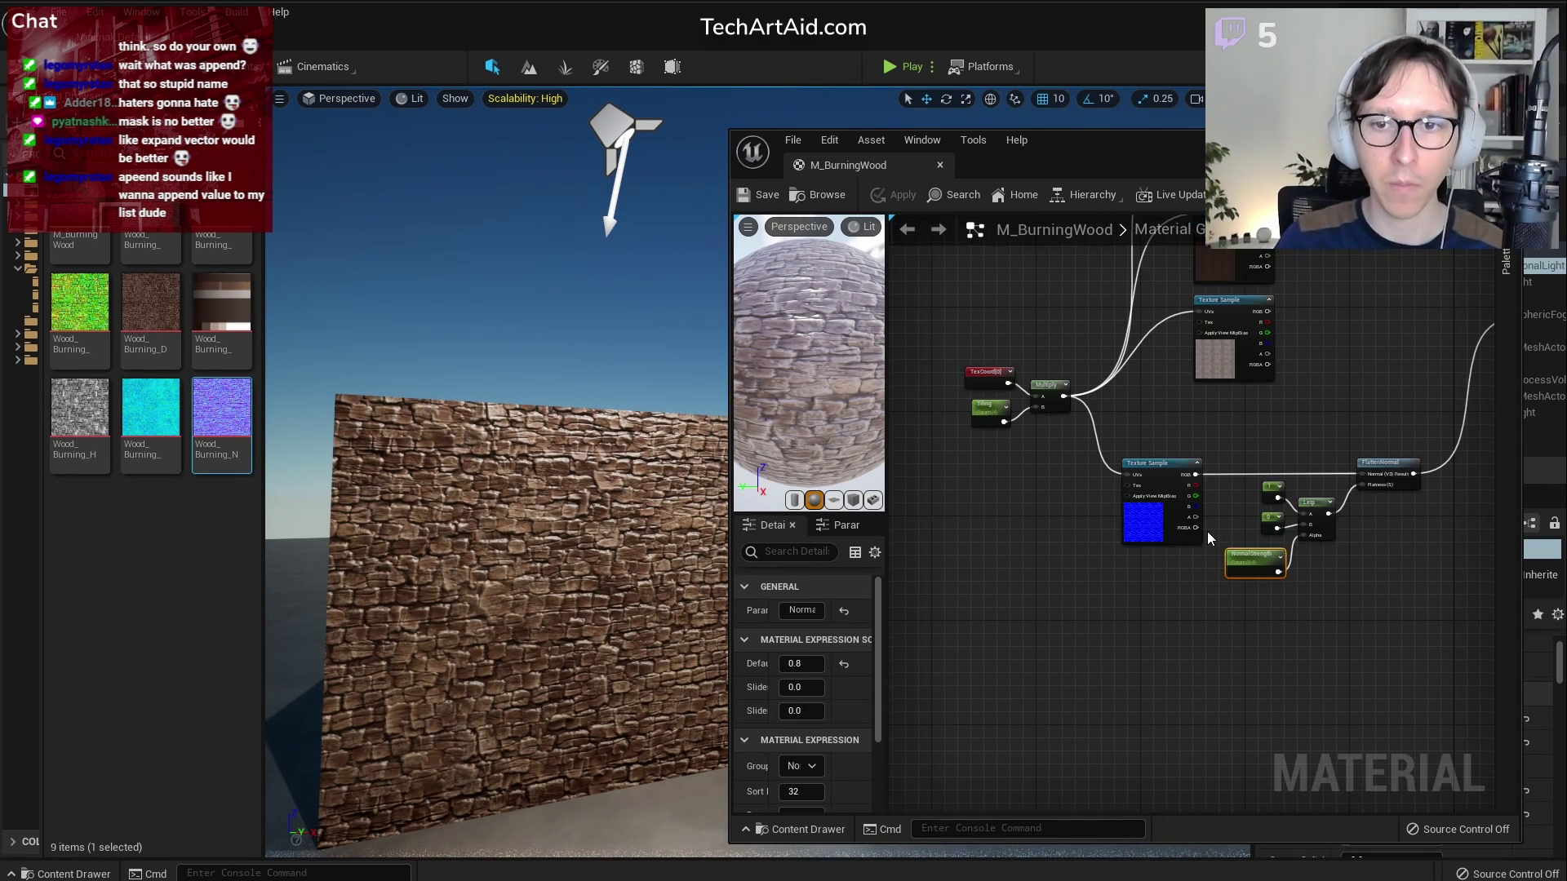
right_drag(1208, 531, 889, 604)
drag(1216, 298, 1347, 291)
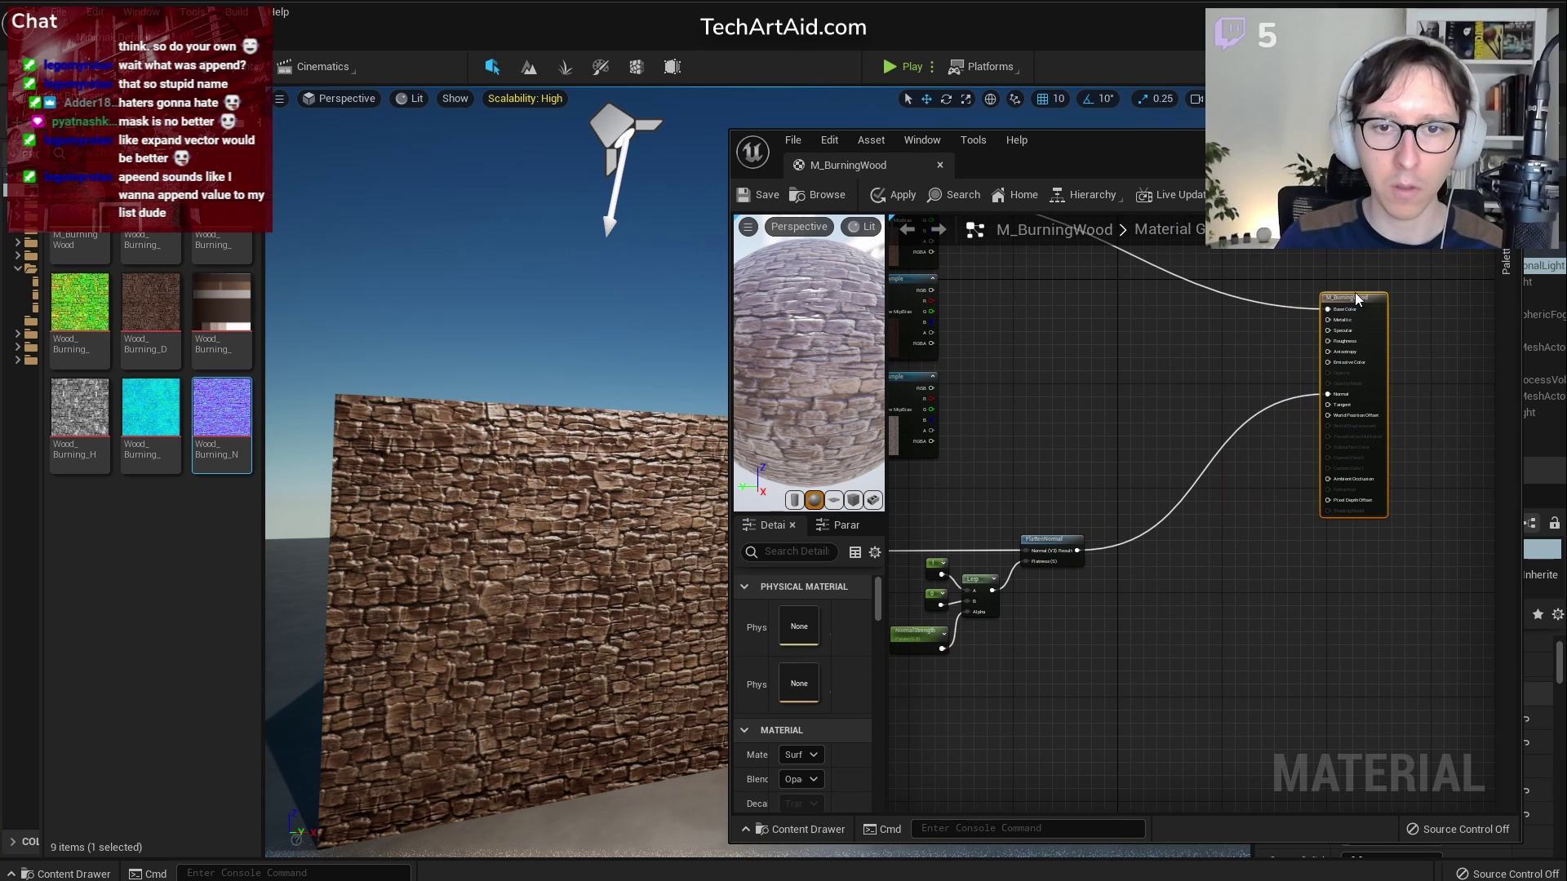
right_drag(1109, 349, 1112, 560)
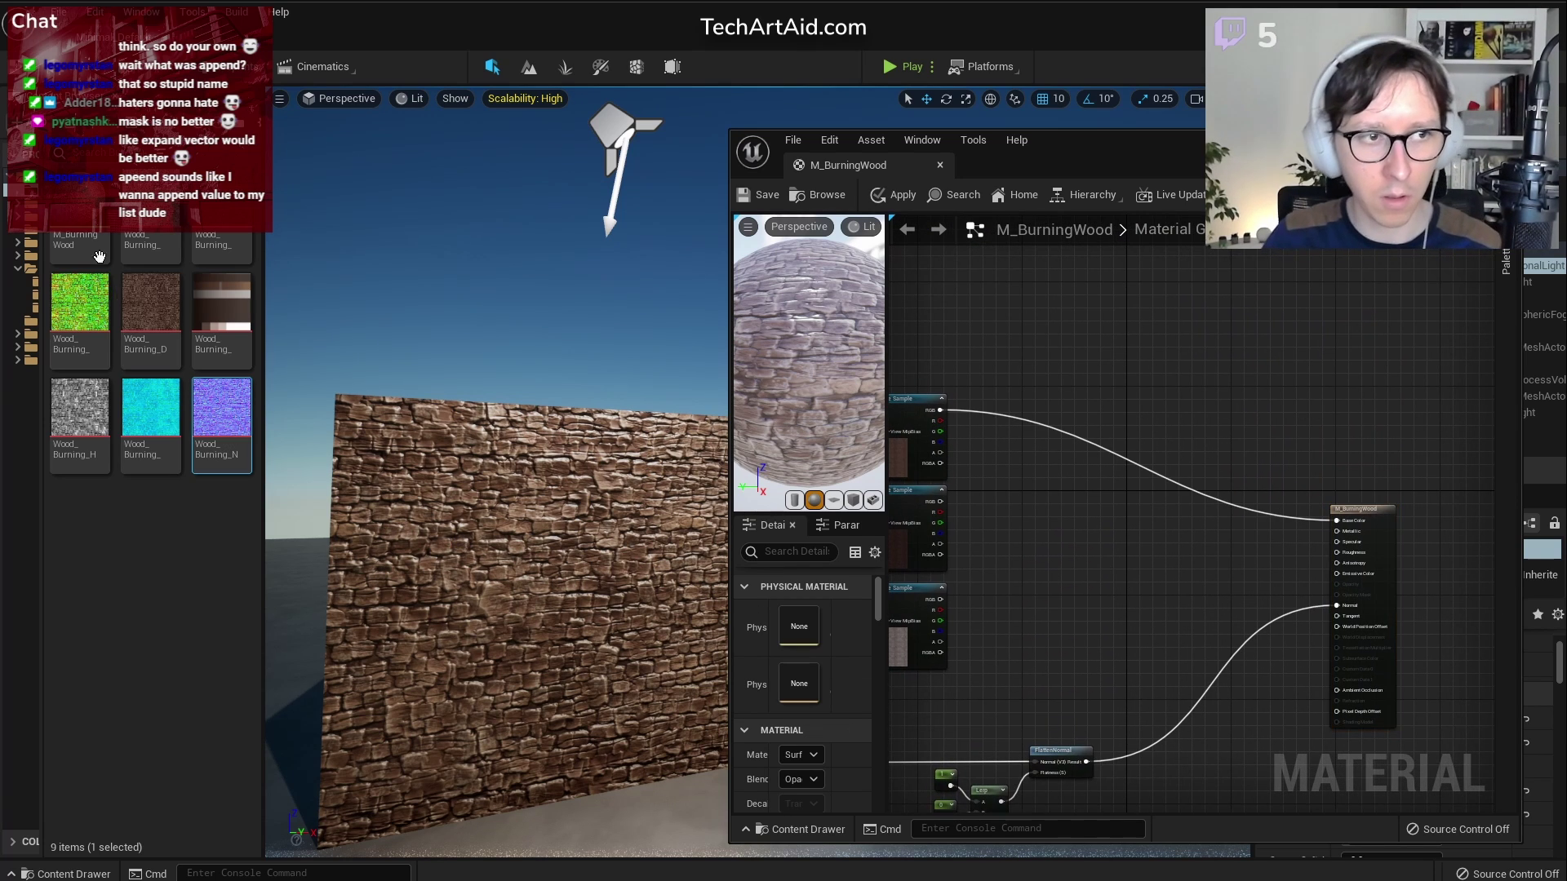
drag(43, 201, 57, 201)
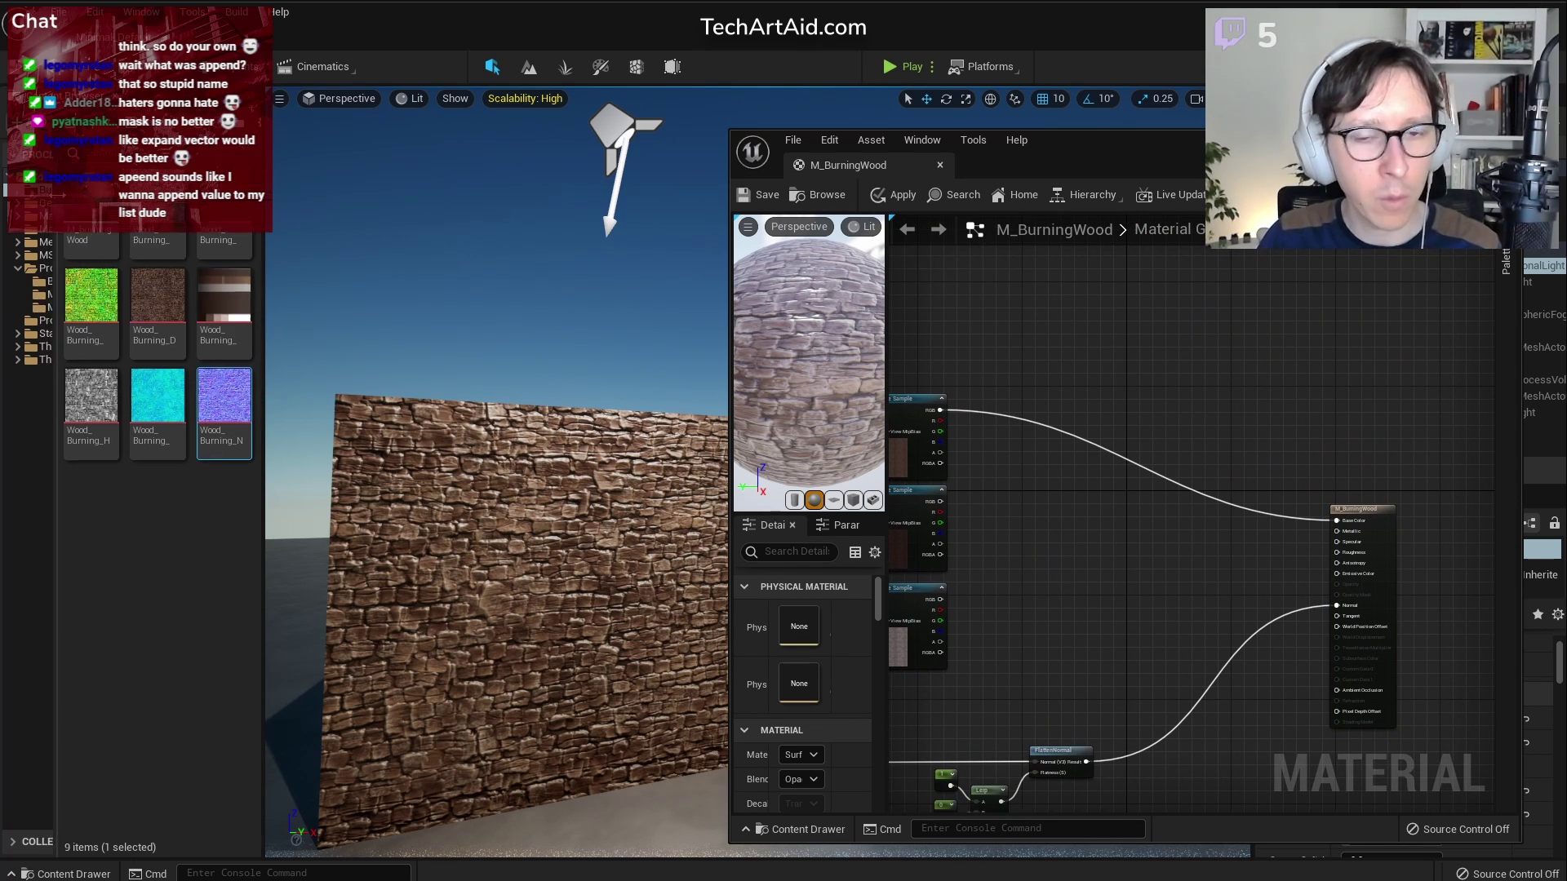
Add a Vertex Color node beside the output node and connect its red channel to Base Color
scroll(1056, 481, up, 3)
right_drag(1259, 596, 1040, 568)
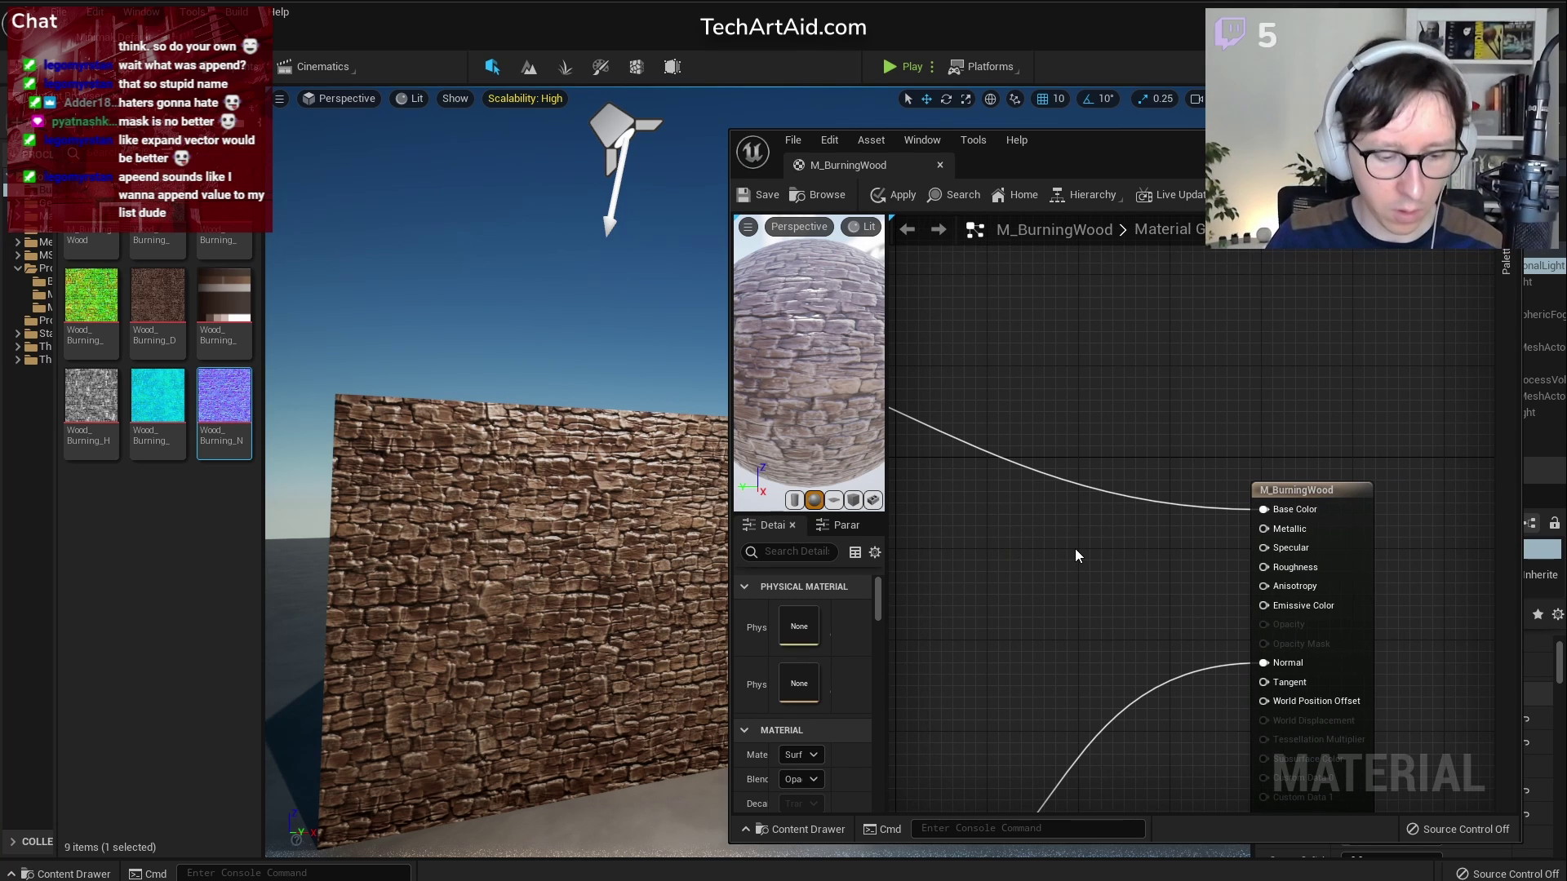
right_click(1076, 549)
text(vector co)
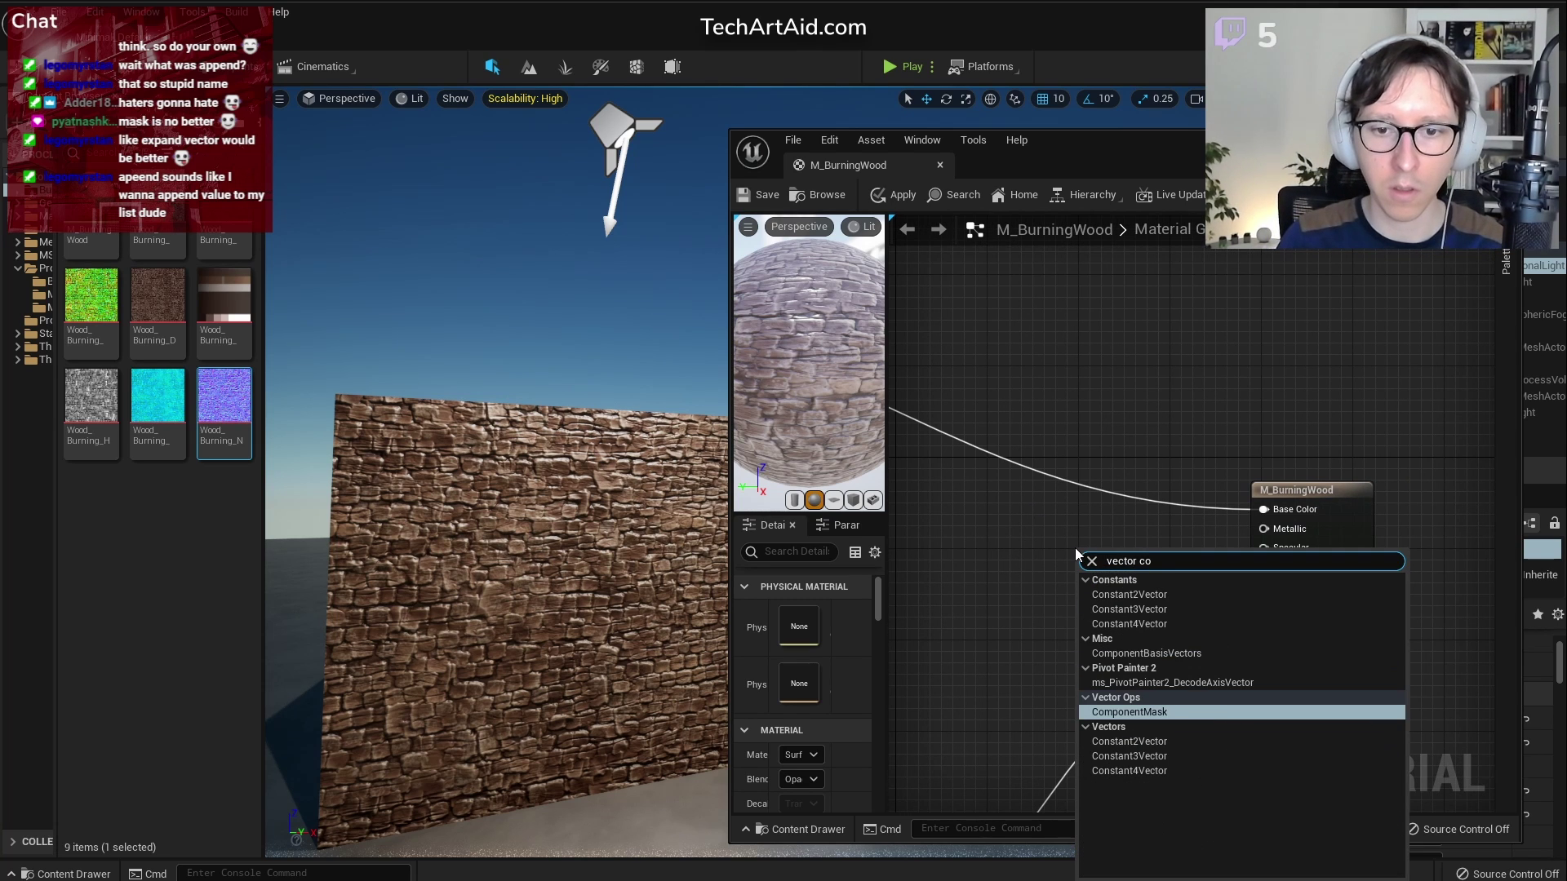
key(BackSpace)
key(BackSpace)
key(BackSpace)
key(BackSpace)
key(BackSpace)
key(BackSpace)
key(BackSpace)
key(BackSpace)
key(BackSpace)
text(vertex)
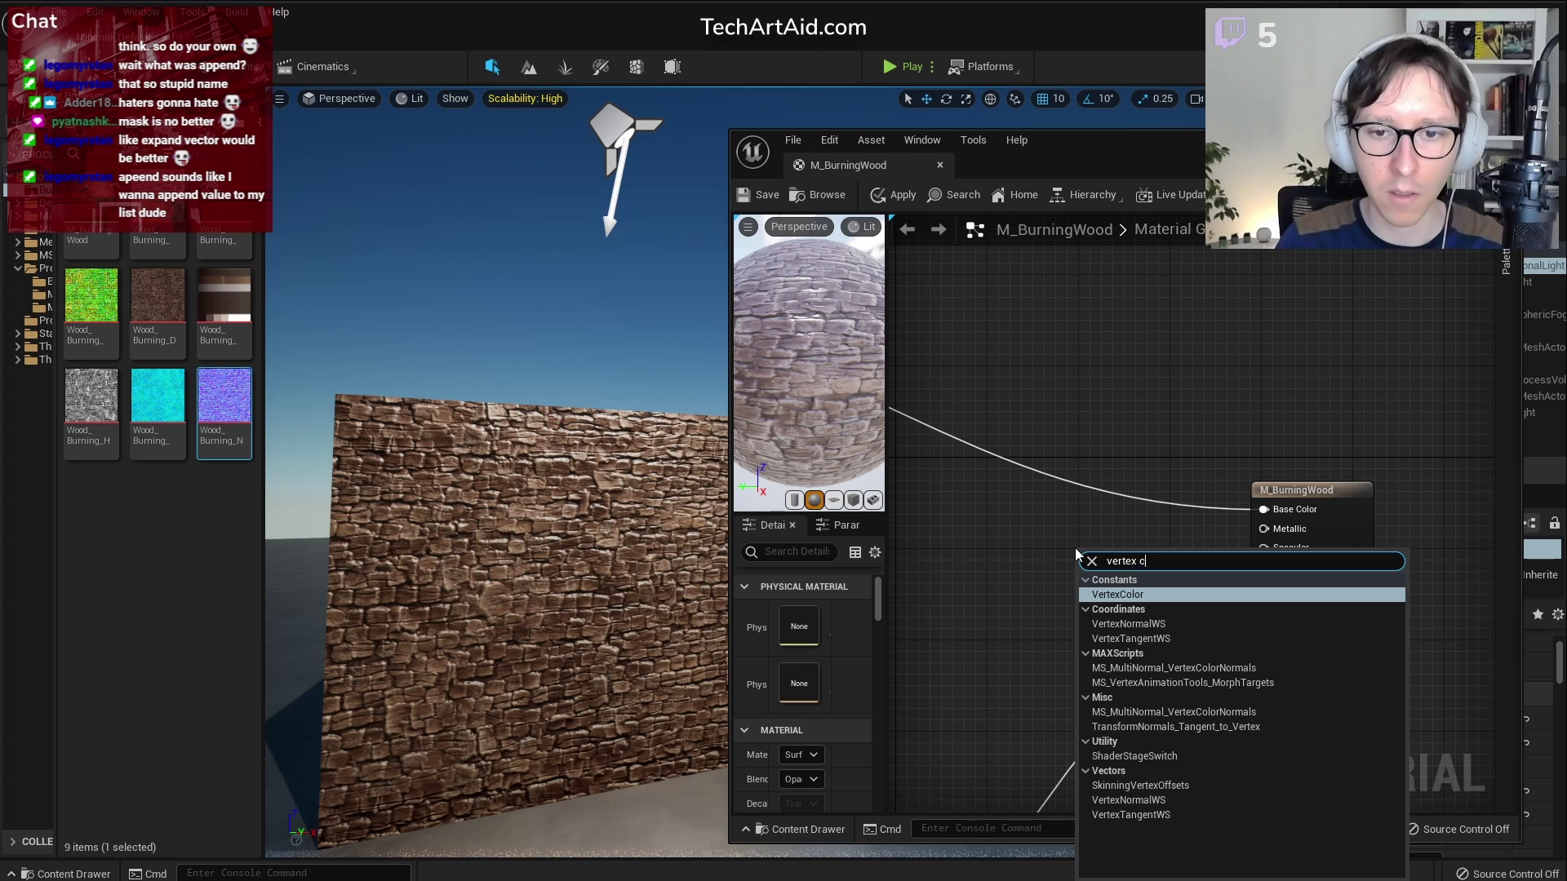
key(Return)
drag(1094, 550, 959, 508)
right_drag(1115, 581, 1221, 606)
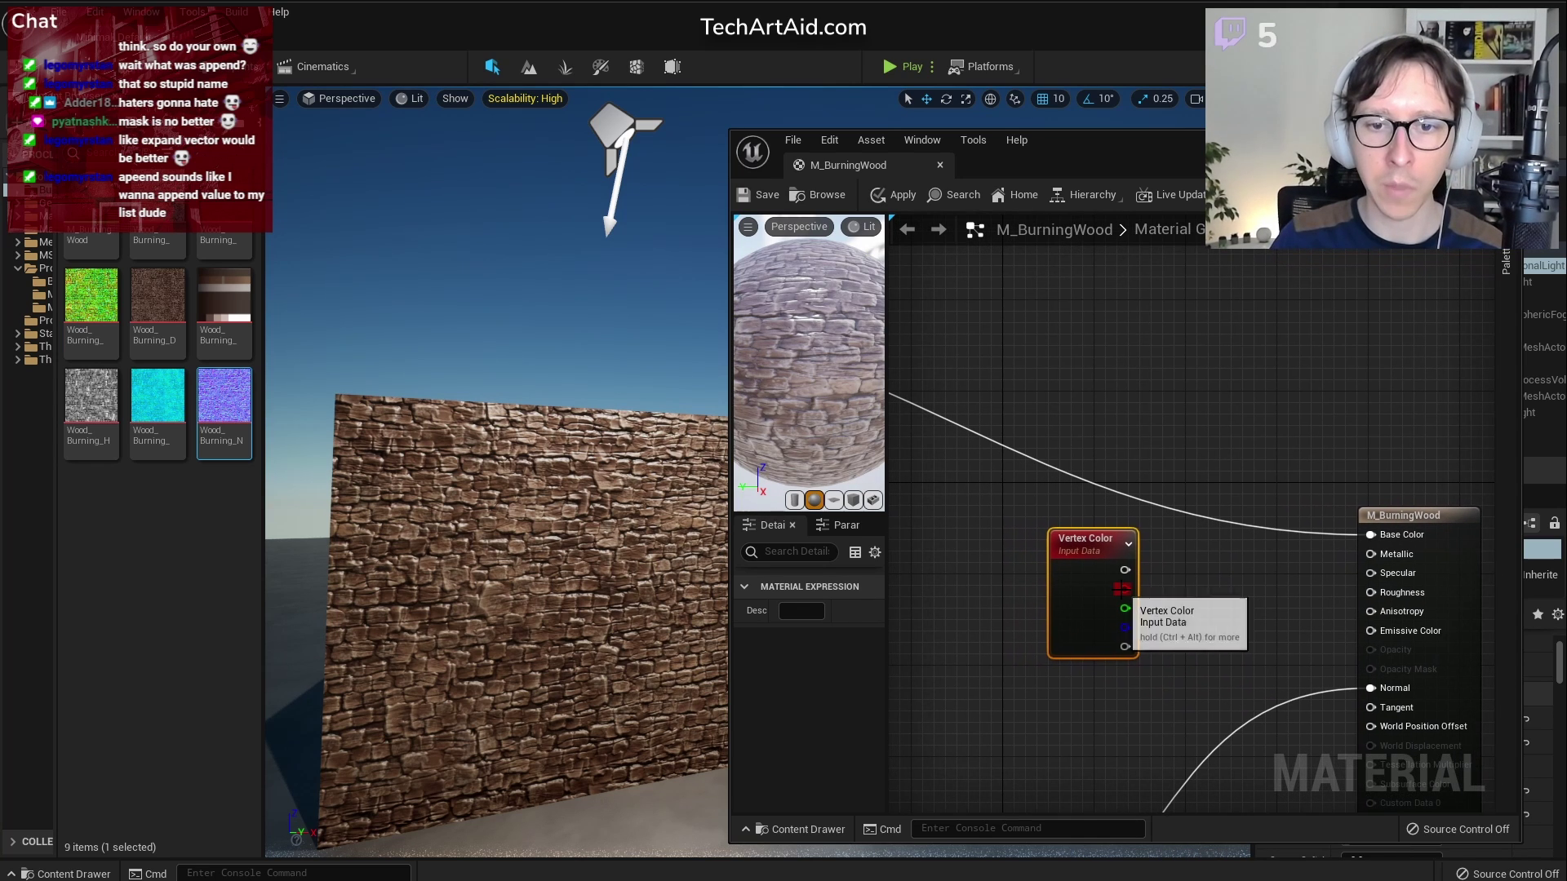
drag(1124, 588, 1371, 535)
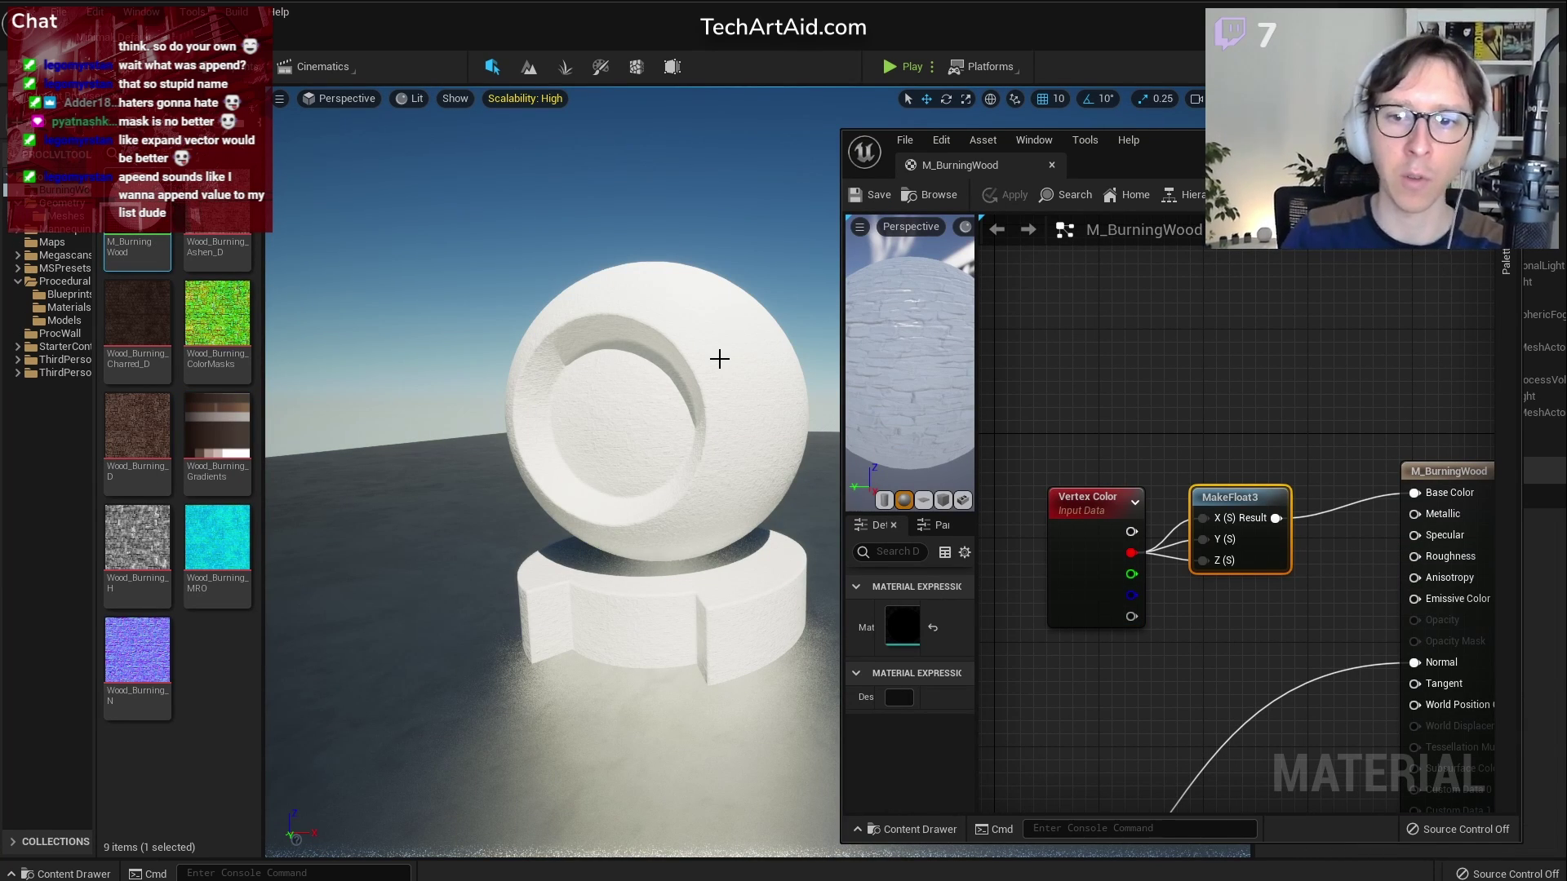
Select the material ball mesh in the level and activate Mesh Paint mode, hiding the asset browser
click(719, 359)
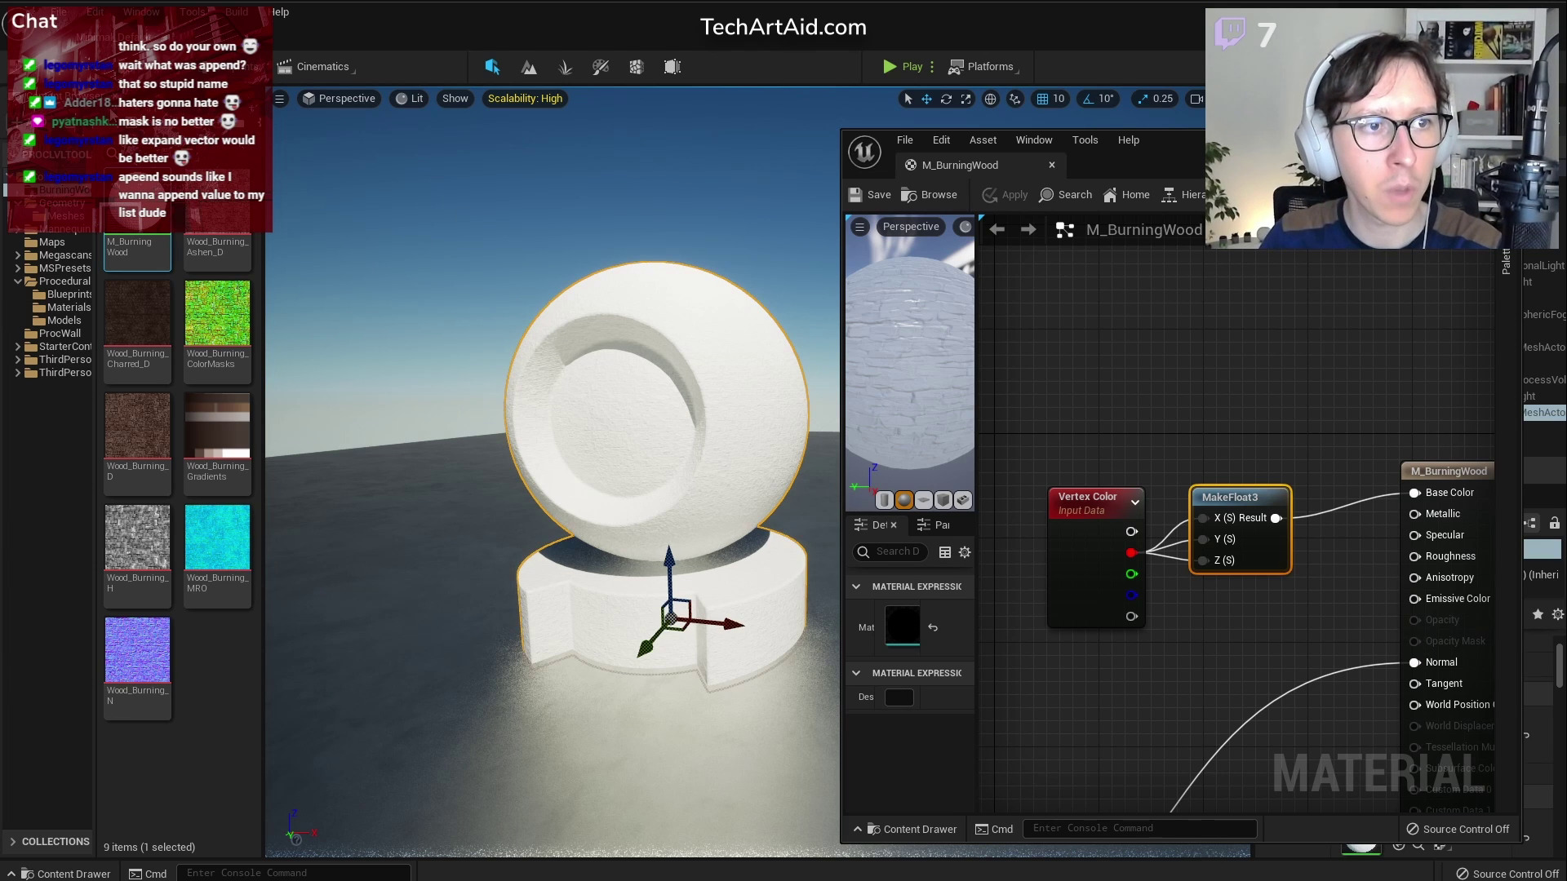
click(607, 72)
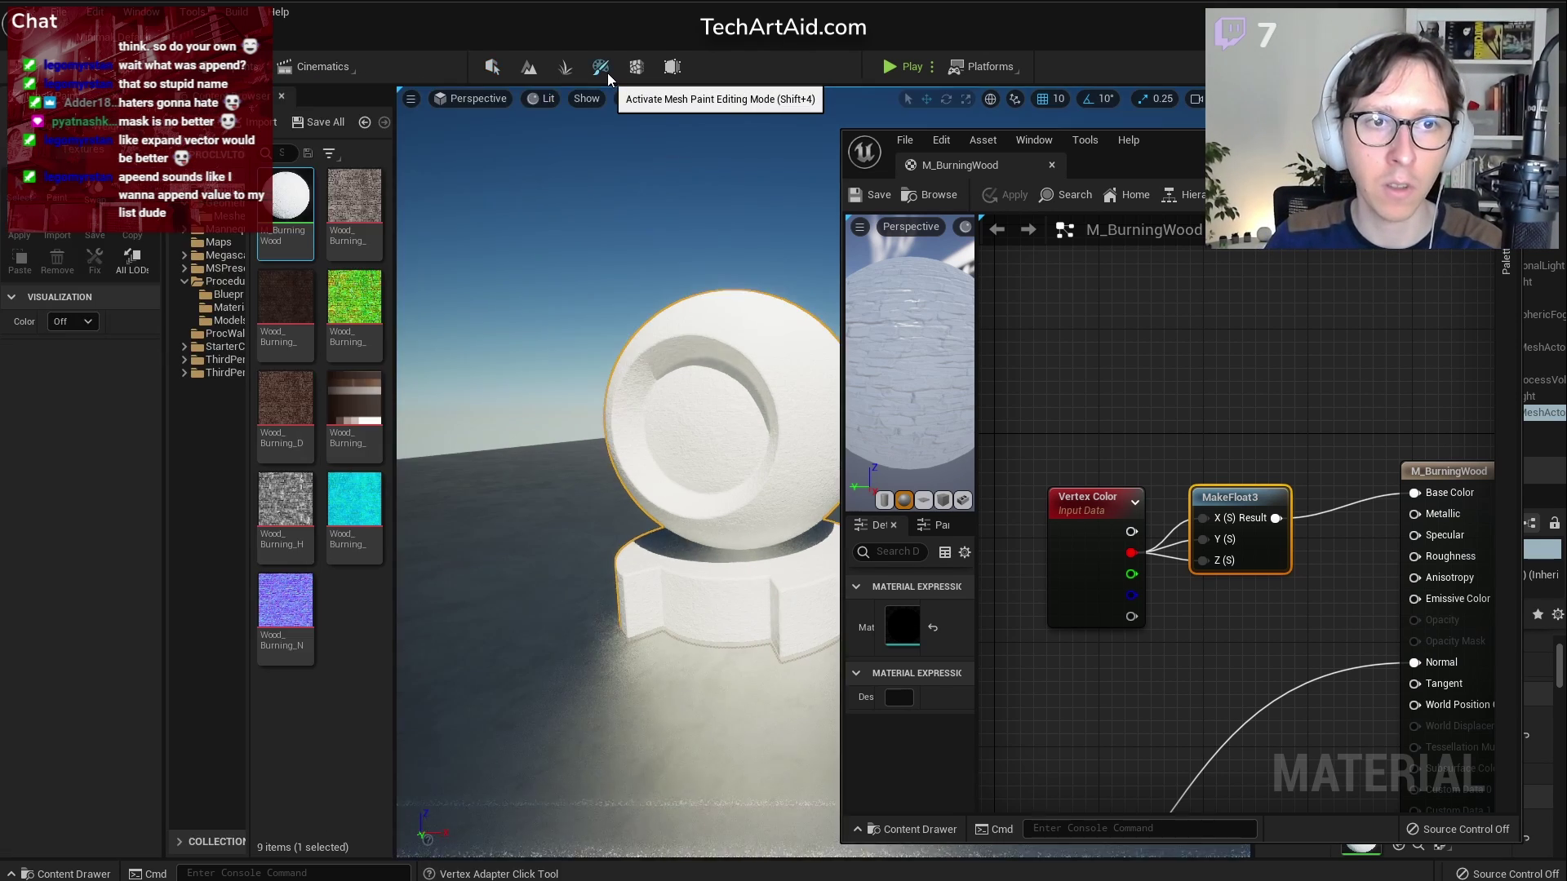
click(281, 97)
drag(269, 130, 262, 133)
Start vertex color painting with a black paint color, brush size 0.514 and strength 0.228
click(57, 168)
click(140, 504)
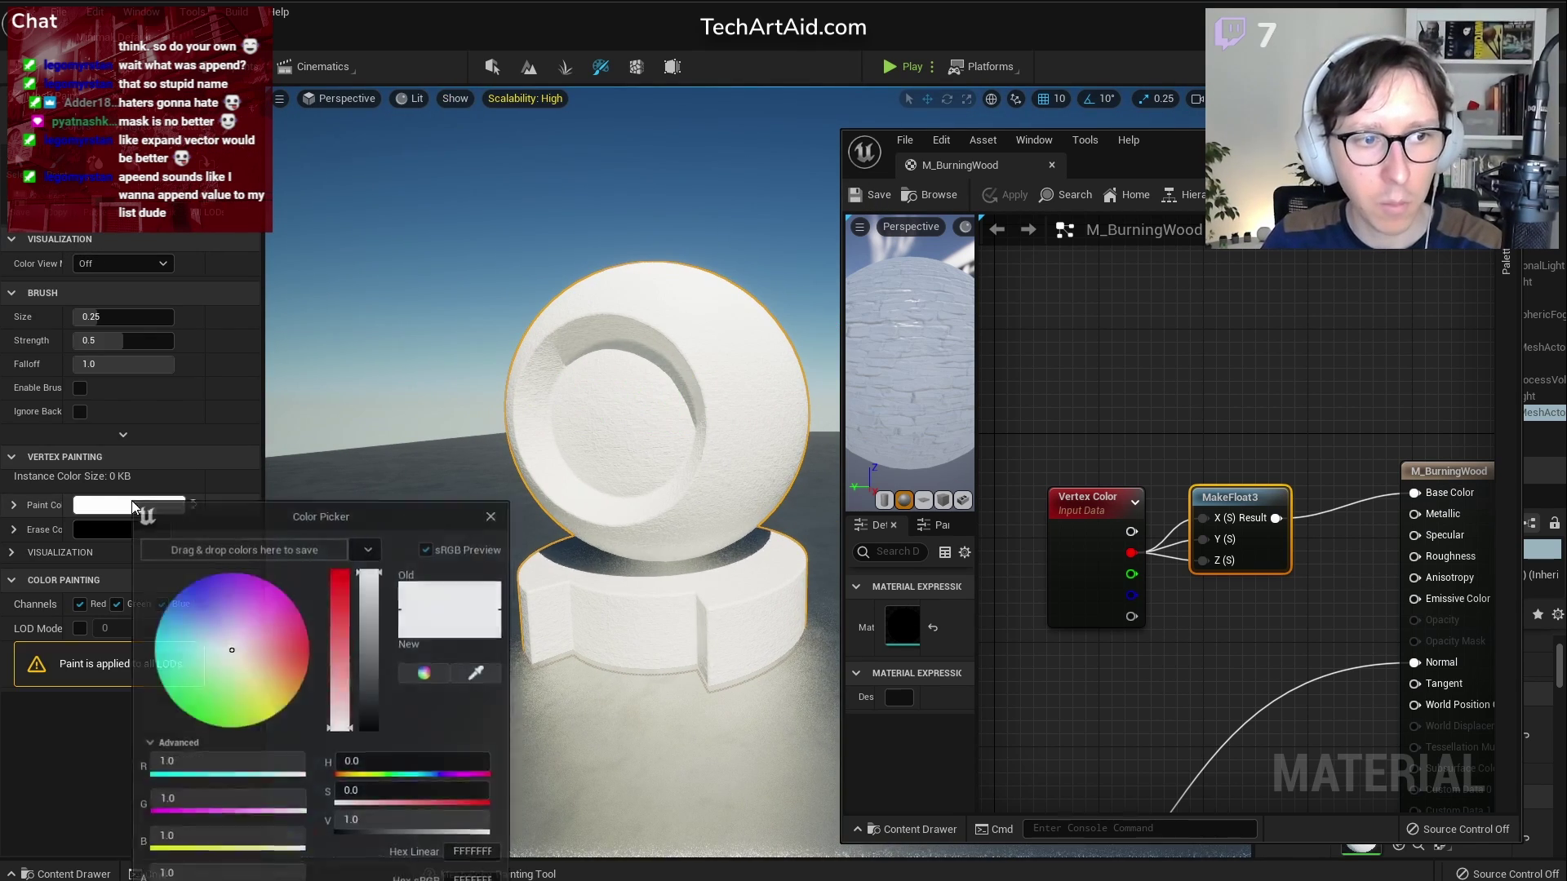
drag(377, 822, 351, 822)
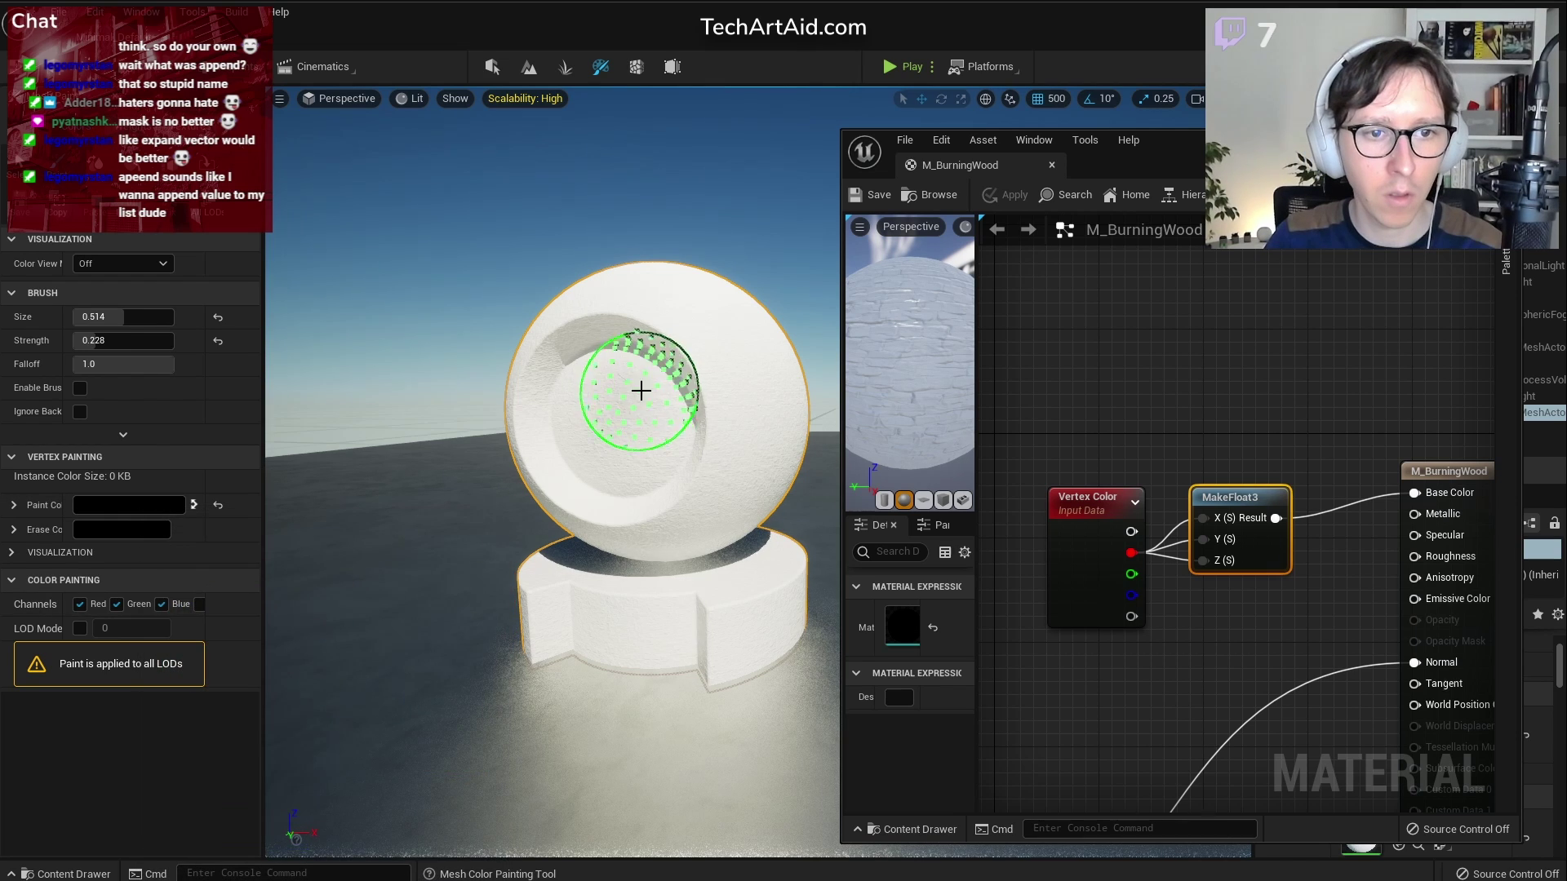
Paint a black vertex color stroke across the ball's upper surface and show the level in Unlit view
mouse_move(640, 388)
mouse_down()
mouse_move(734, 339)
mouse_move(713, 334)
mouse_move(722, 286)
mouse_move(718, 375)
mouse_move(762, 440)
mouse_up()
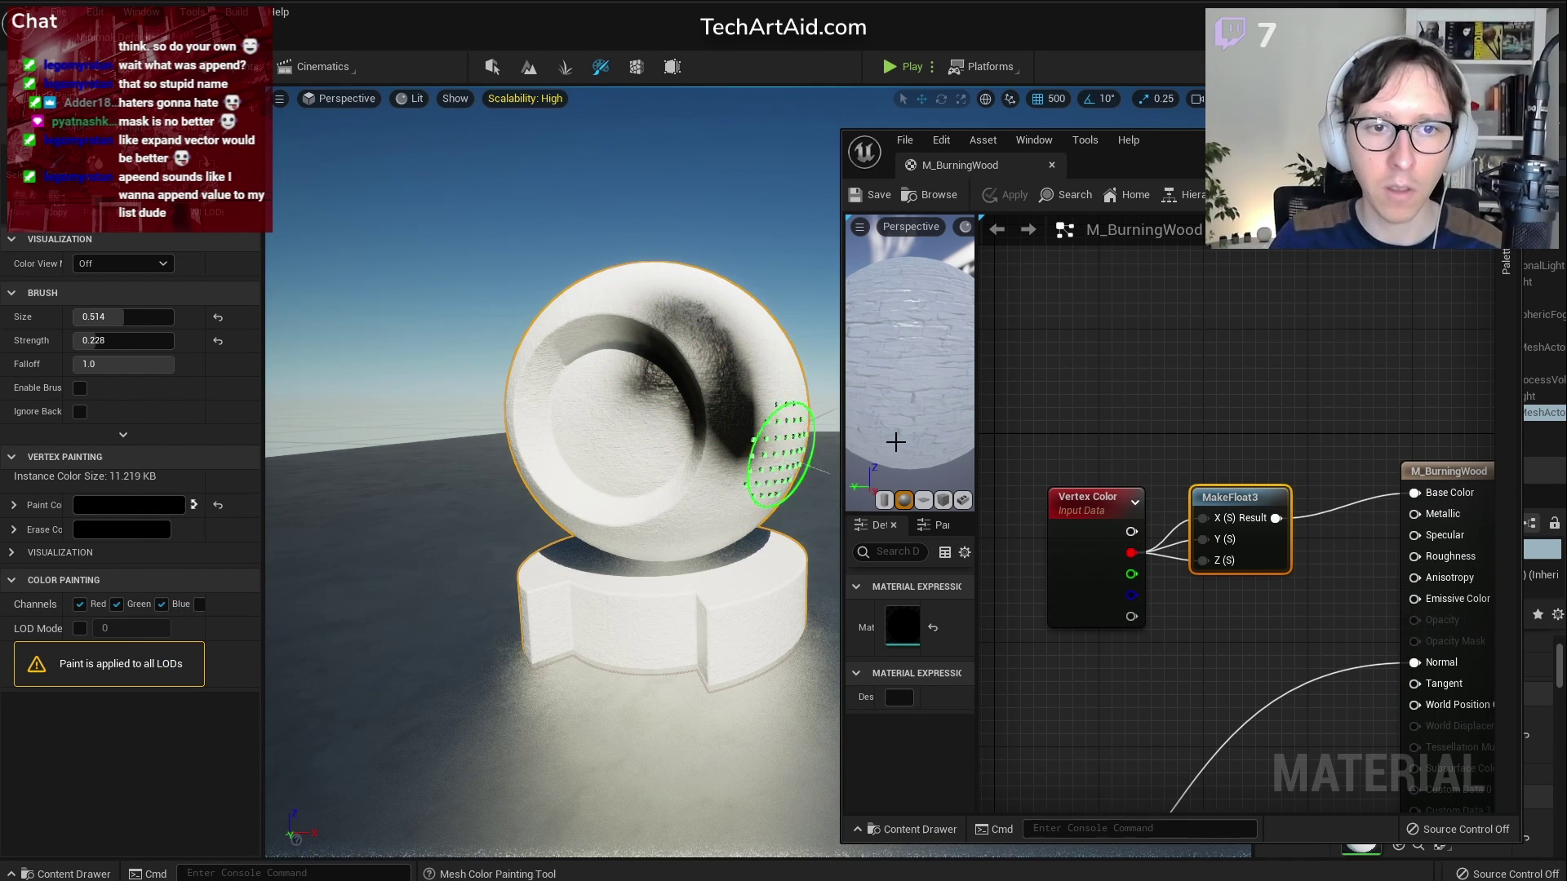
click(408, 98)
click(439, 166)
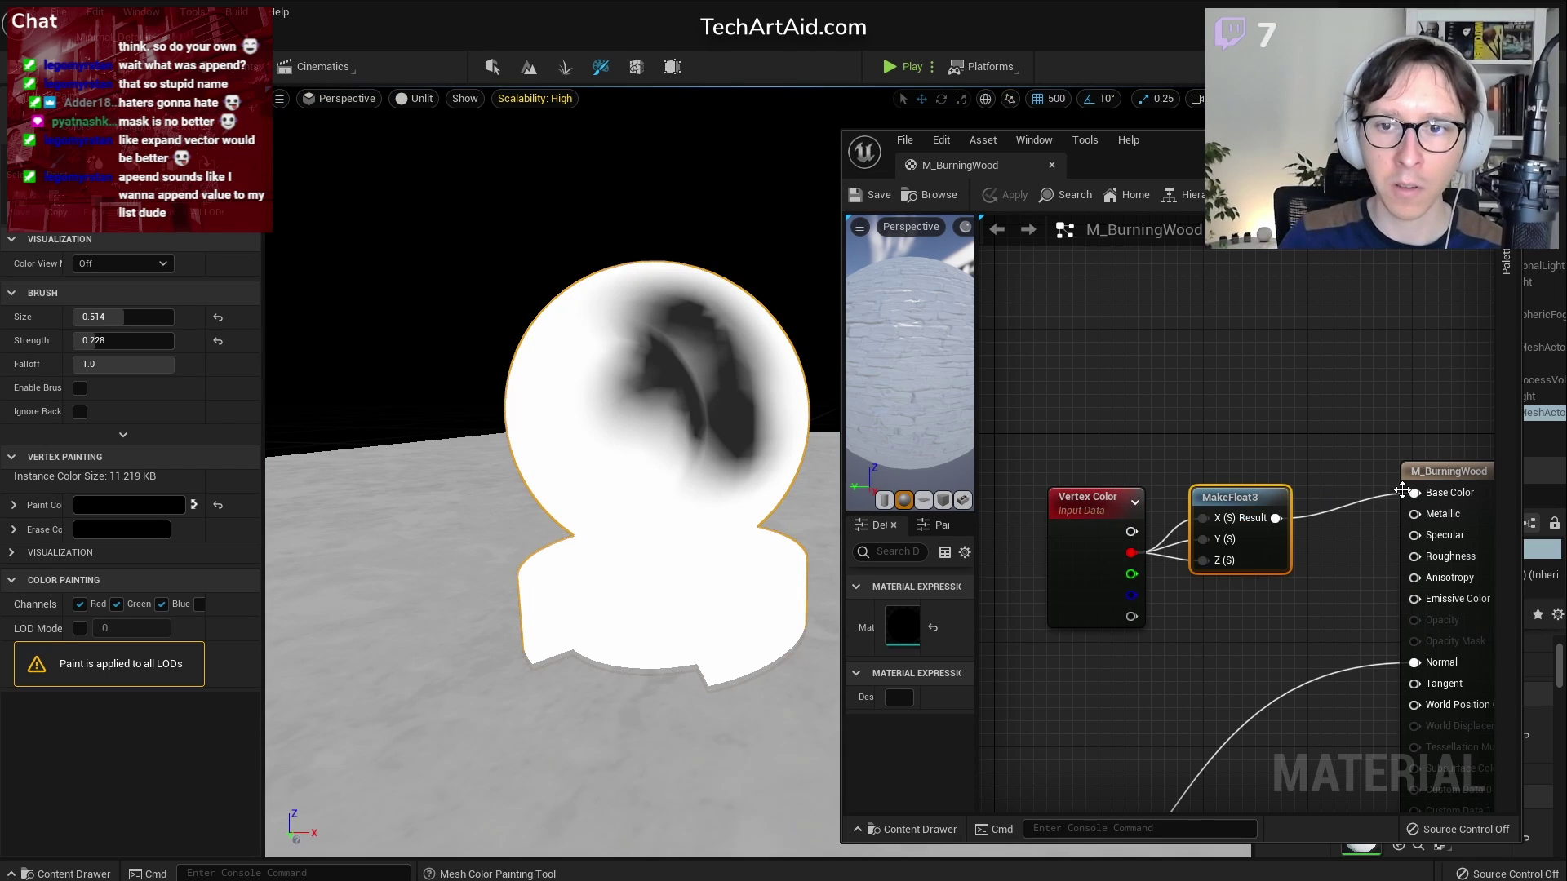
Paint more black vertex color patches over the ball from several angles, and open the paint color for editing
right_drag(1298, 420, 1270, 403)
mouse_move(577, 313)
right_down()
mouse_move(682, 402)
mouse_move(682, 489)
mouse_move(620, 481)
mouse_move(730, 381)
right_up()
mouse_move(644, 416)
mouse_down()
mouse_move(727, 420)
mouse_move(764, 393)
mouse_up()
mouse_move(767, 401)
right_down()
mouse_move(640, 379)
mouse_move(559, 292)
mouse_move(658, 280)
right_up()
drag(658, 280, 571, 367)
right_drag(571, 368, 667, 350)
drag(668, 357, 604, 341)
drag(645, 483, 674, 493)
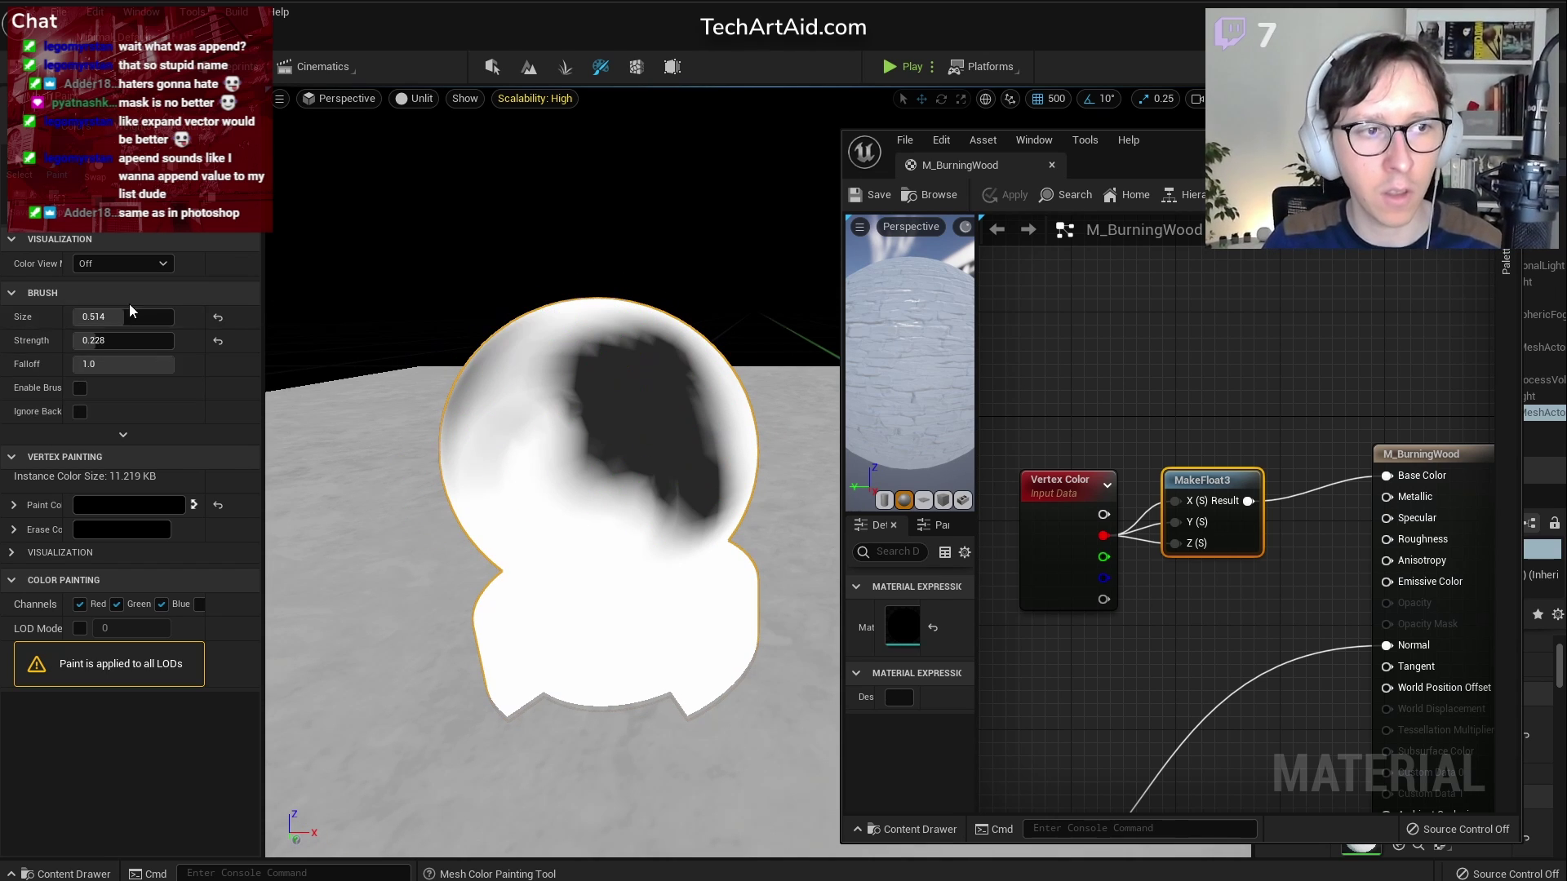
click(131, 507)
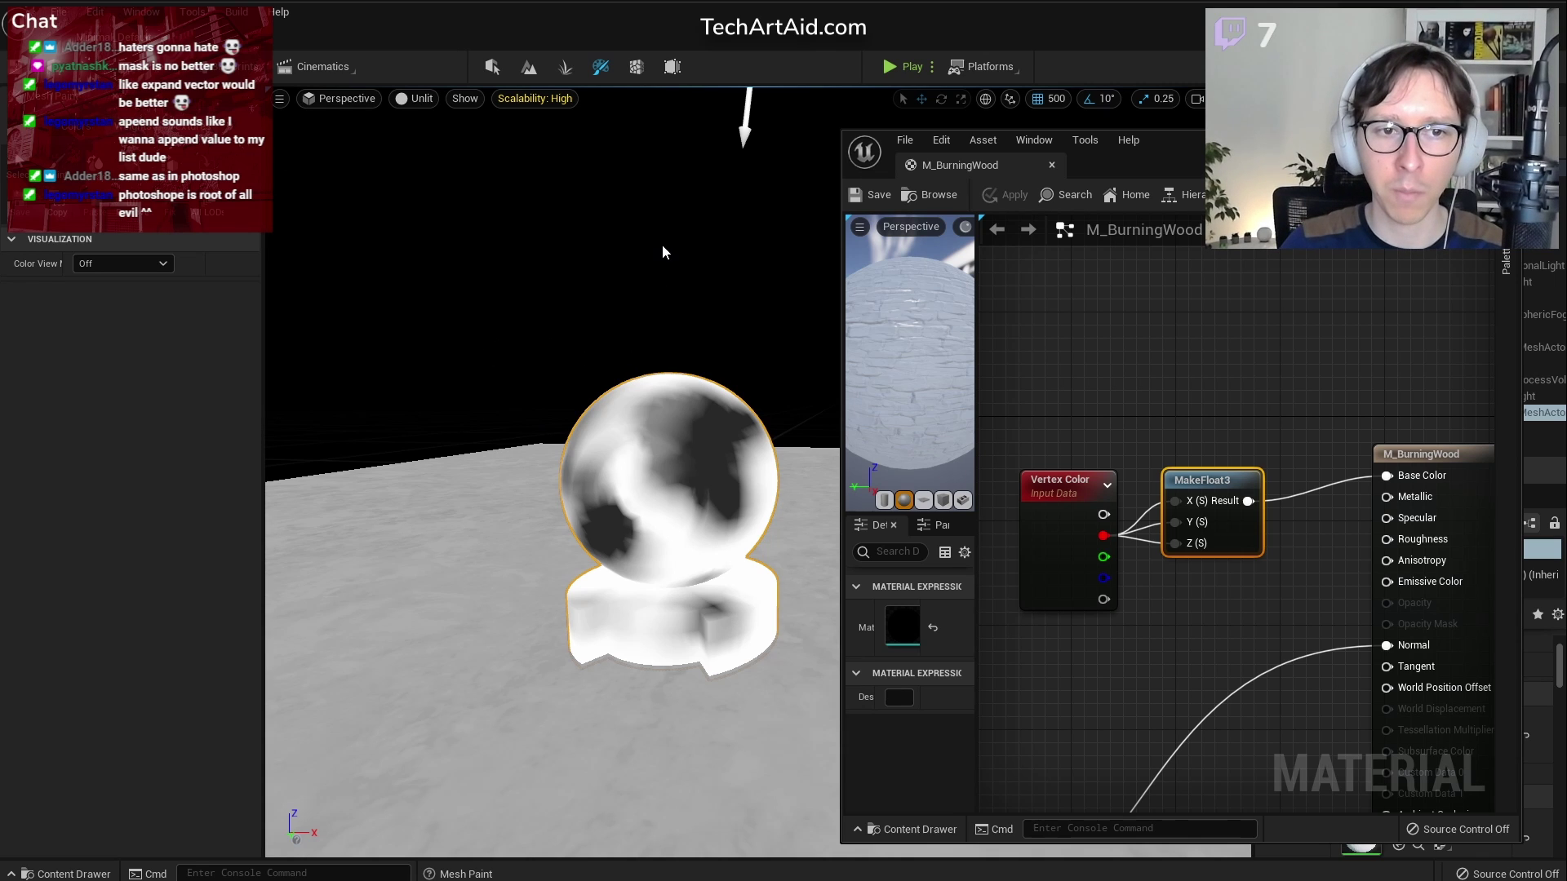
Connect the uppermost texture sample's RGB output to Base Color in place of the vertex color, and delete the MakeFloat3 node
scroll(663, 253, up, 5)
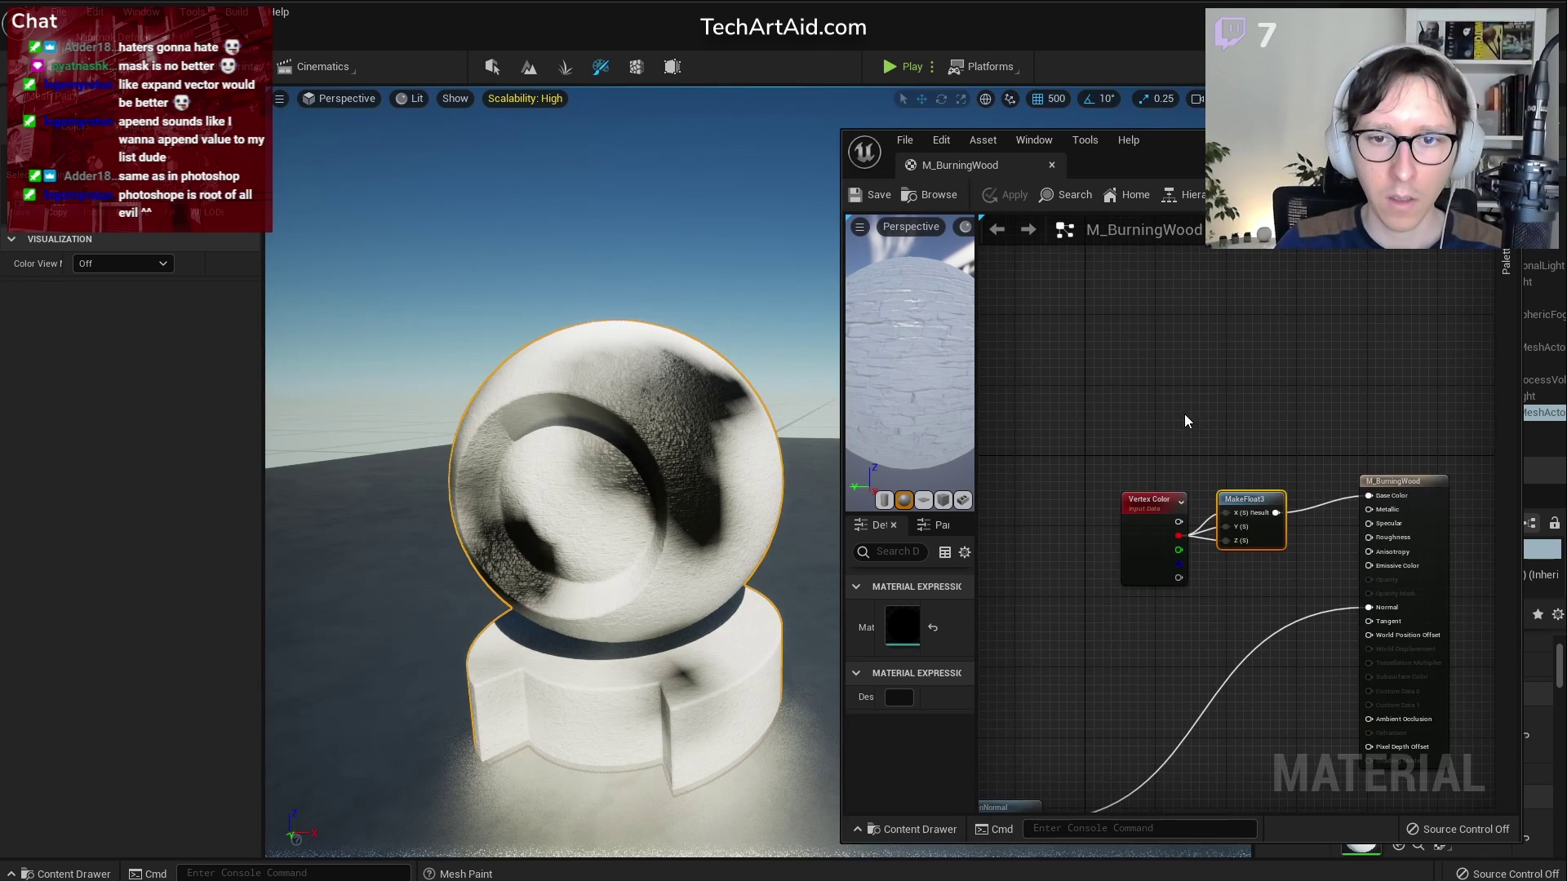
right_drag(1188, 419, 1194, 375)
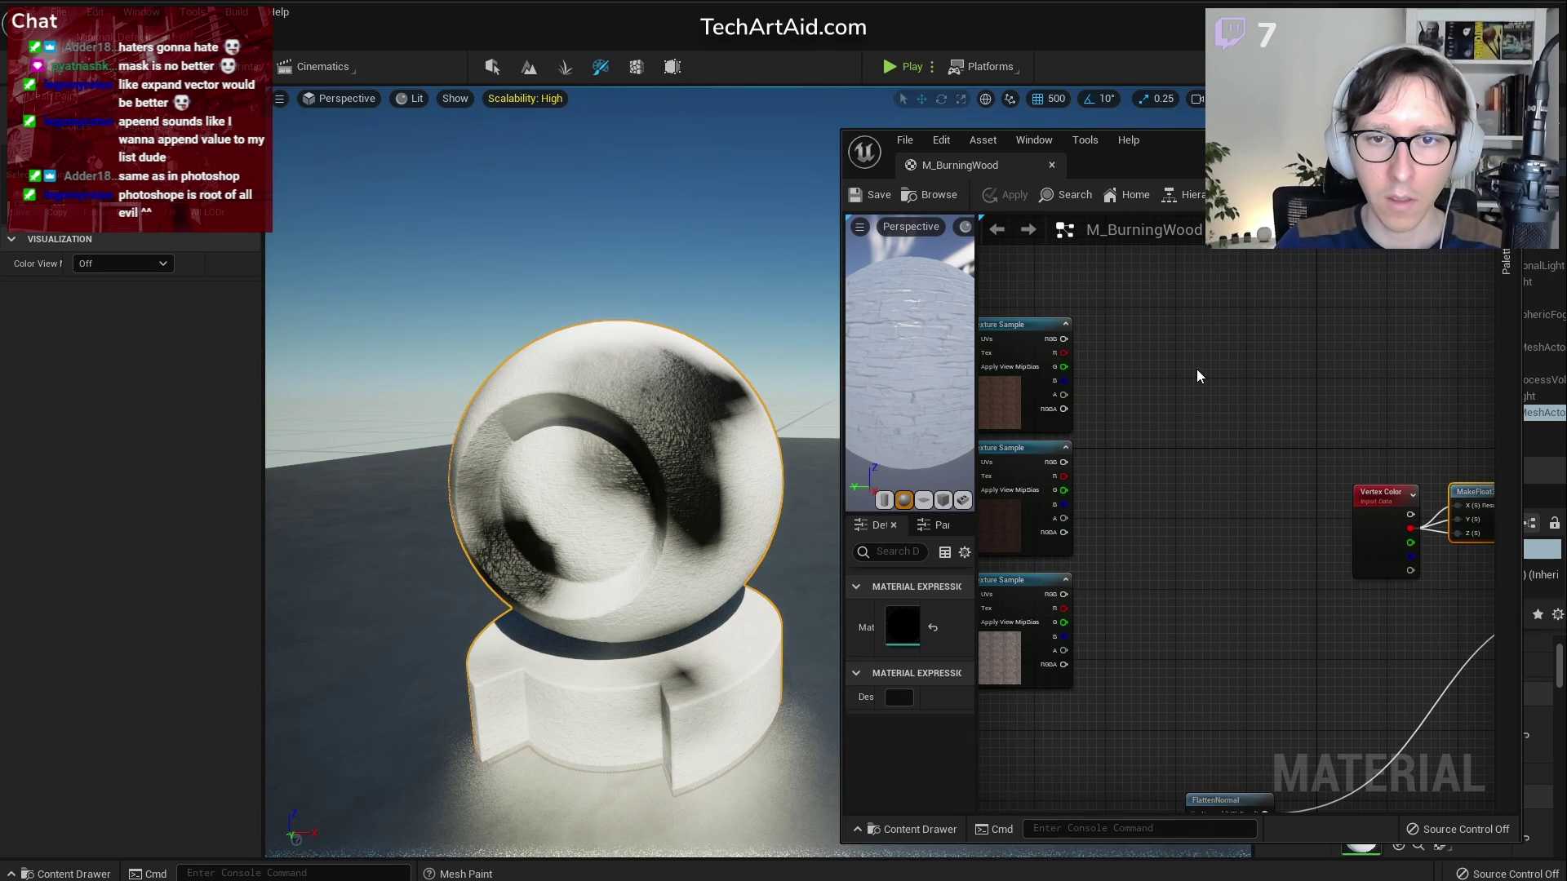
drag(1064, 339, 1241, 491)
right_drag(1100, 362, 1286, 410)
drag(1199, 544, 1065, 544)
click(1309, 535)
key(Delete)
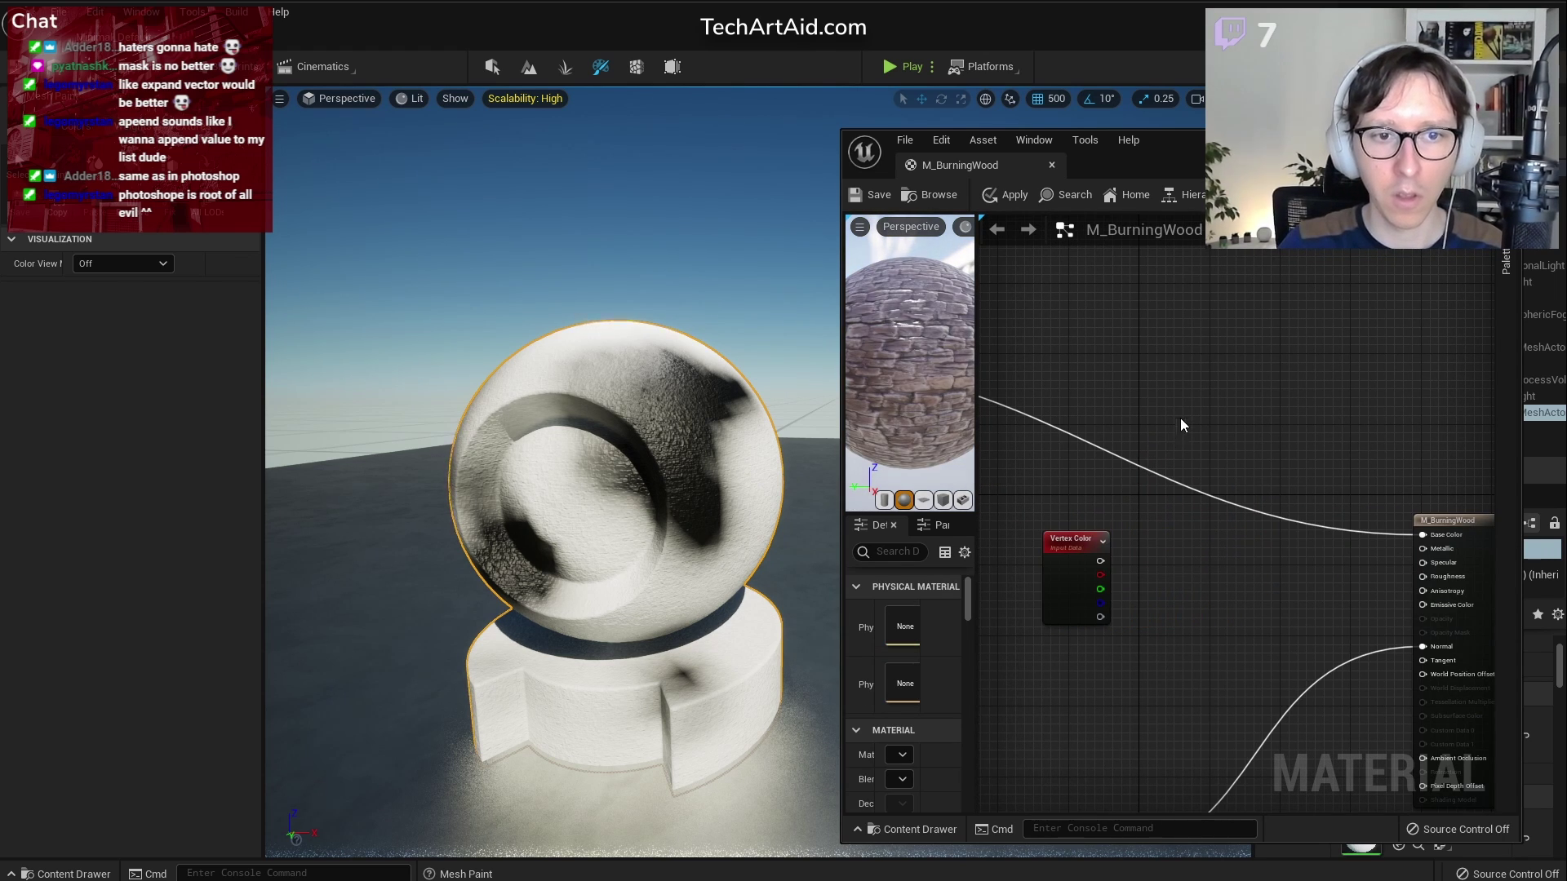
Add a BlackBody node between the Vertex Color node and the M_BurningWood output node
right_click(1189, 543)
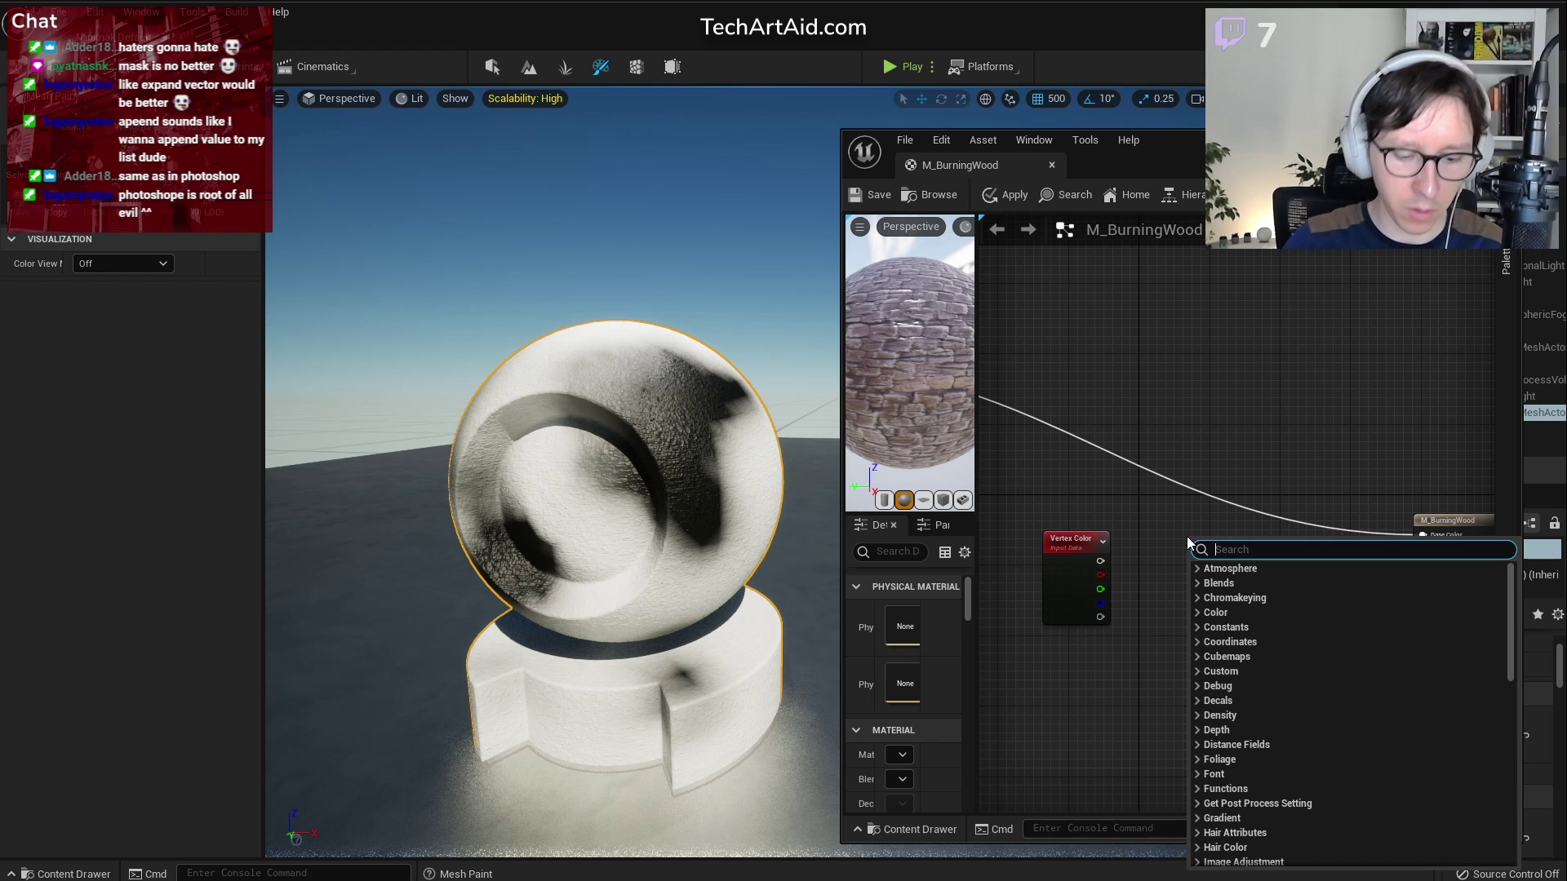
text(black)
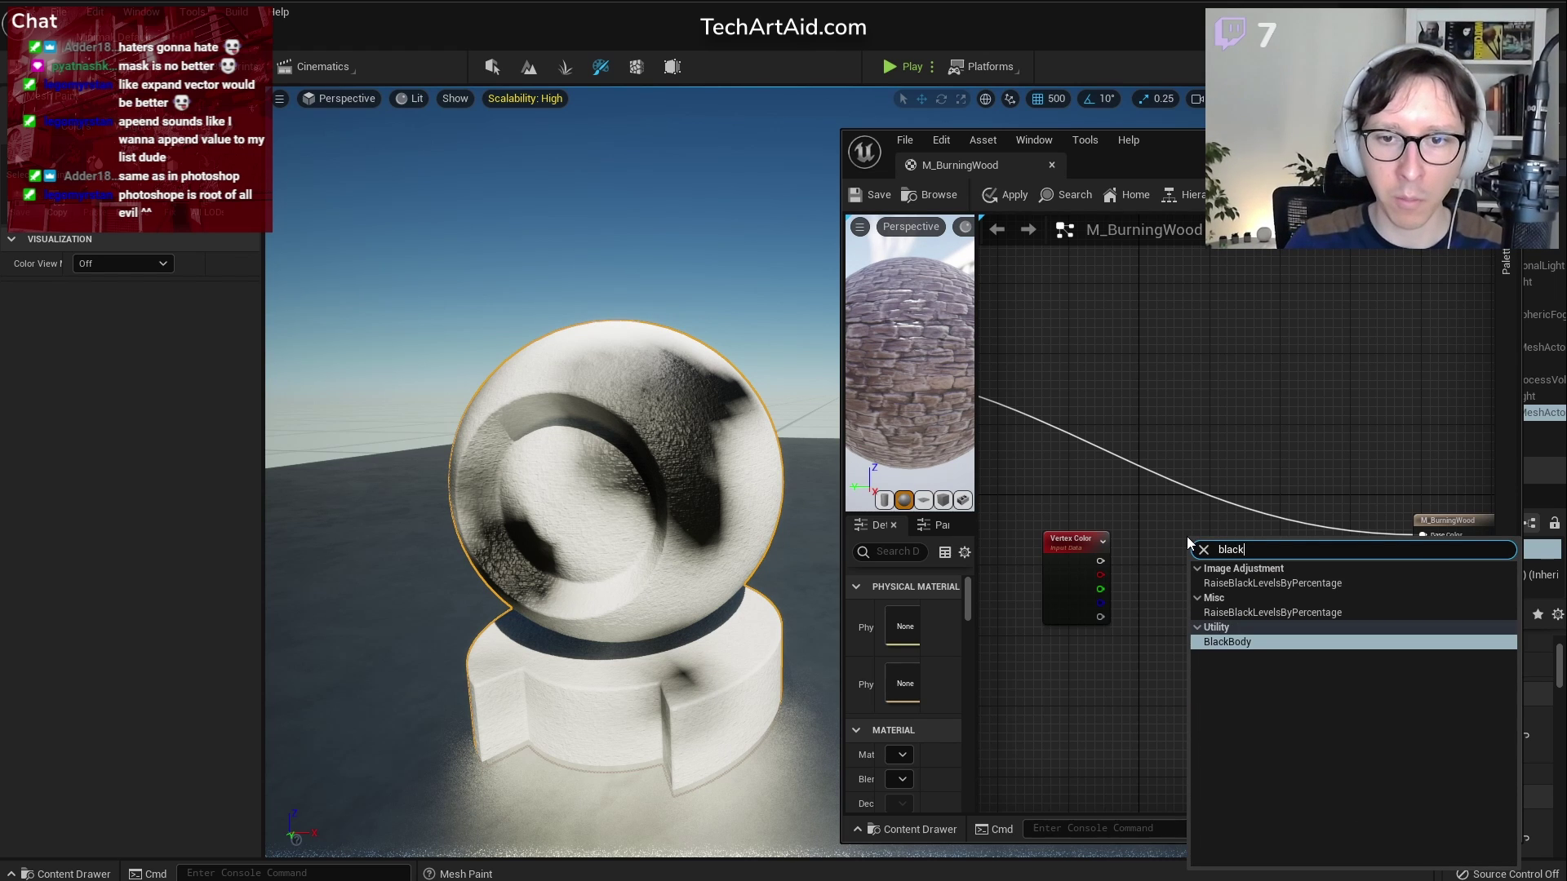
key(Return)
scroll(1186, 536, up, 2)
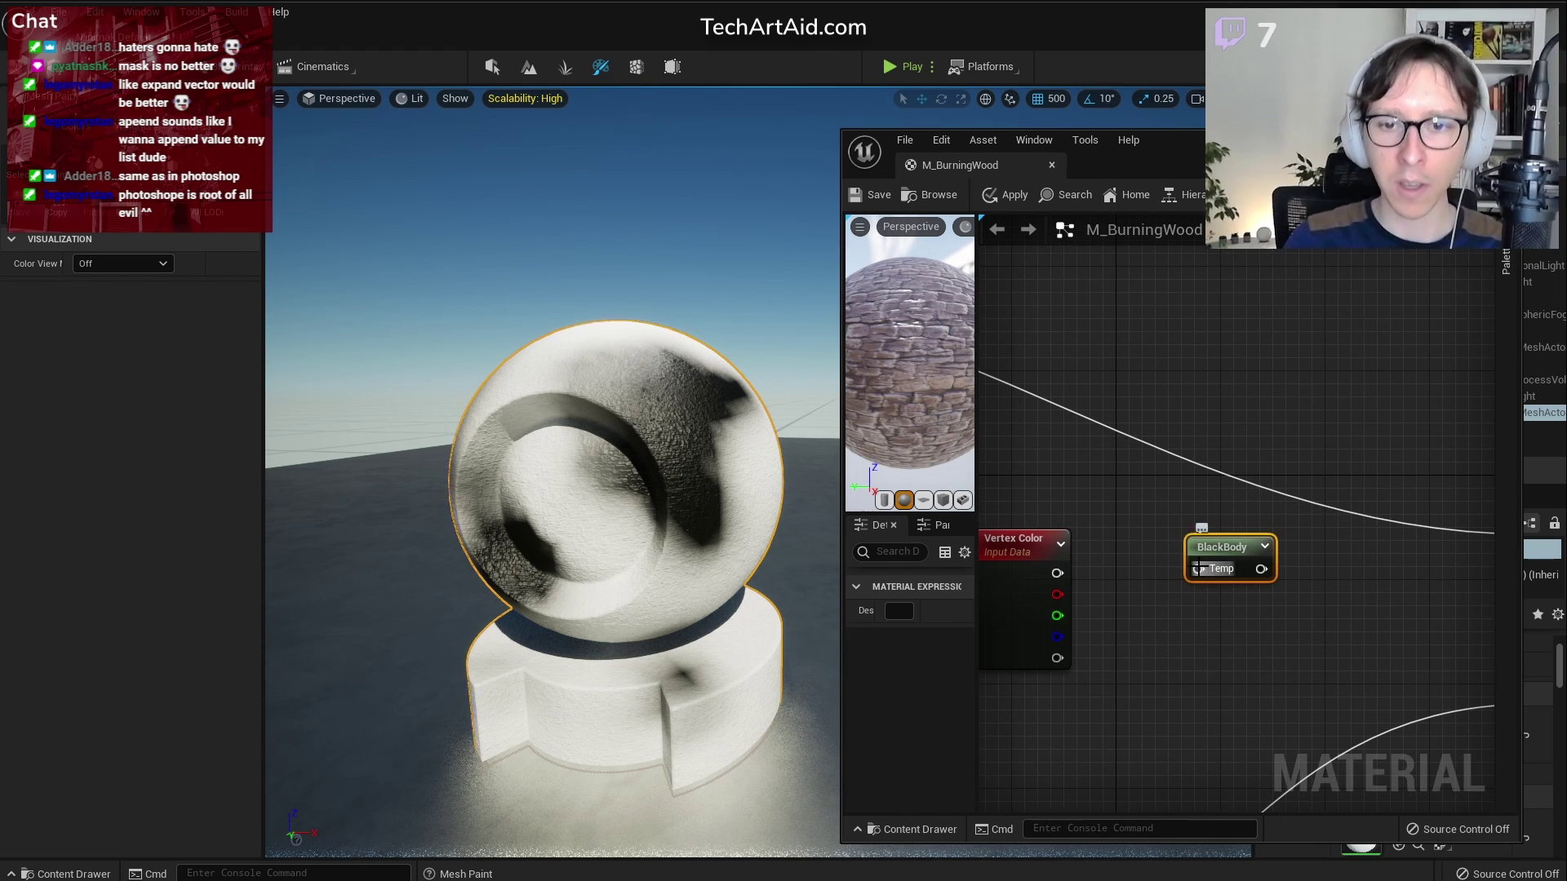
drag(1195, 543, 1267, 553)
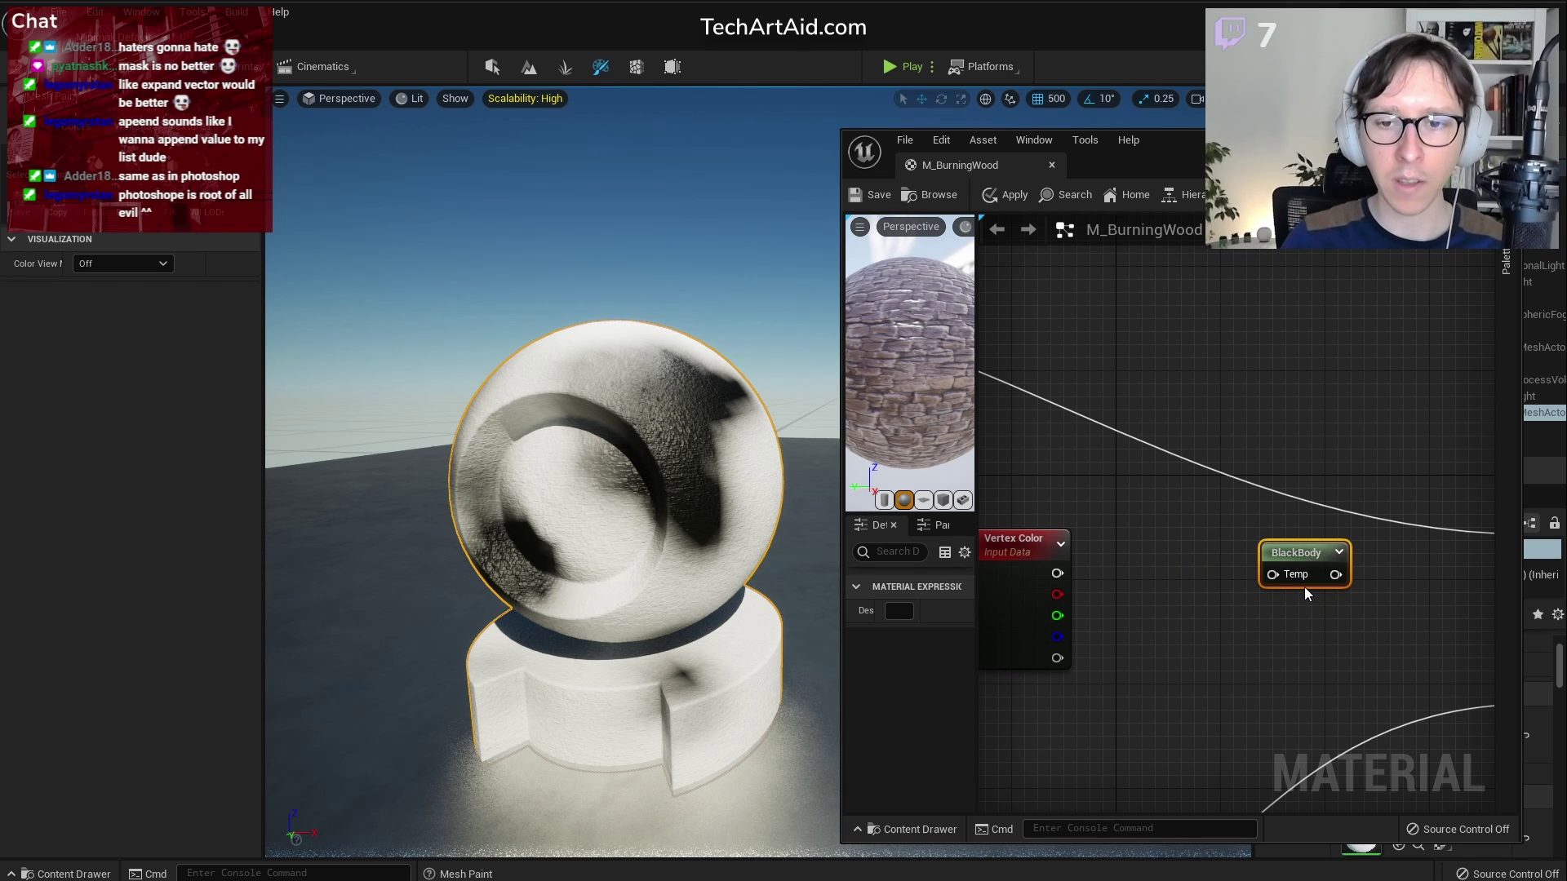
right_drag(1298, 657, 1118, 667)
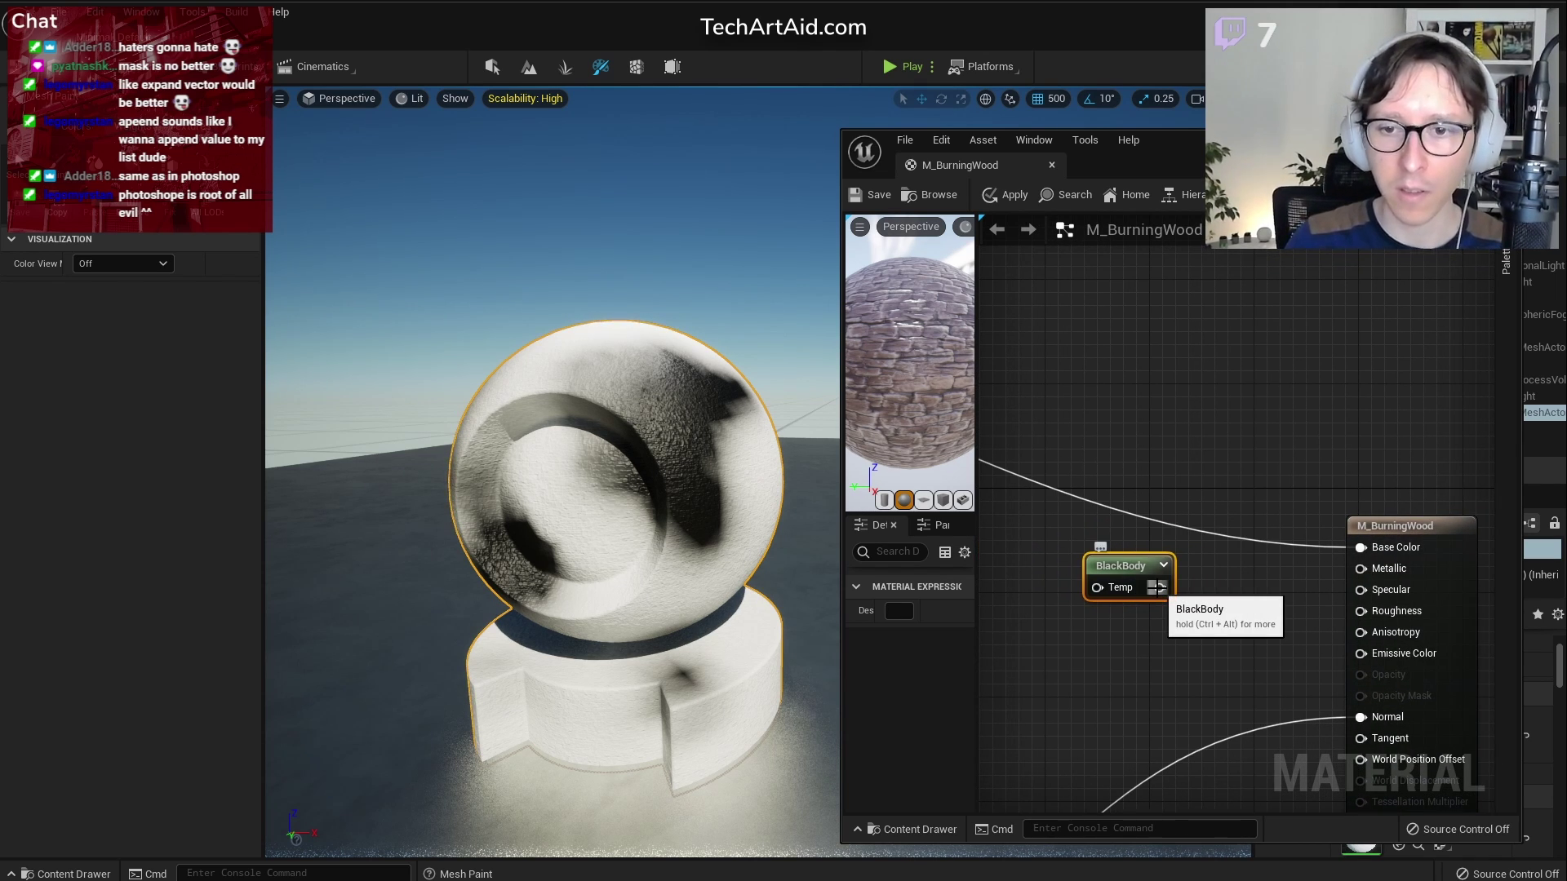
Apply the material to check it on the ball, set the Tiling parameter's default to 1, and save
click(1007, 195)
scroll(669, 457, up, 5)
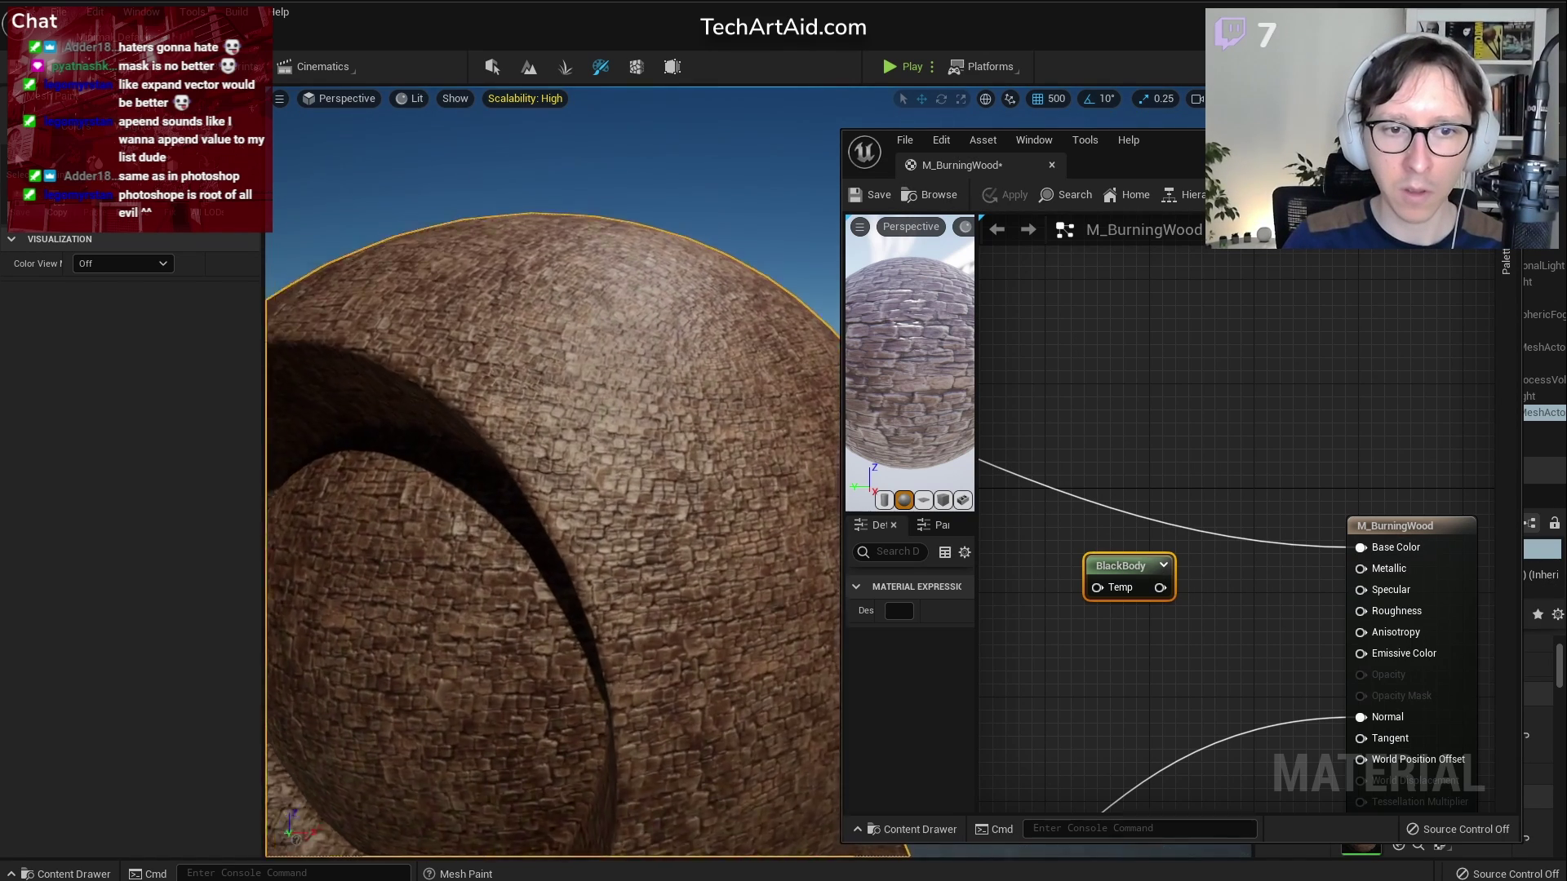
right_drag(1110, 629, 1323, 486)
scroll(1324, 486, down, 3)
click(1105, 707)
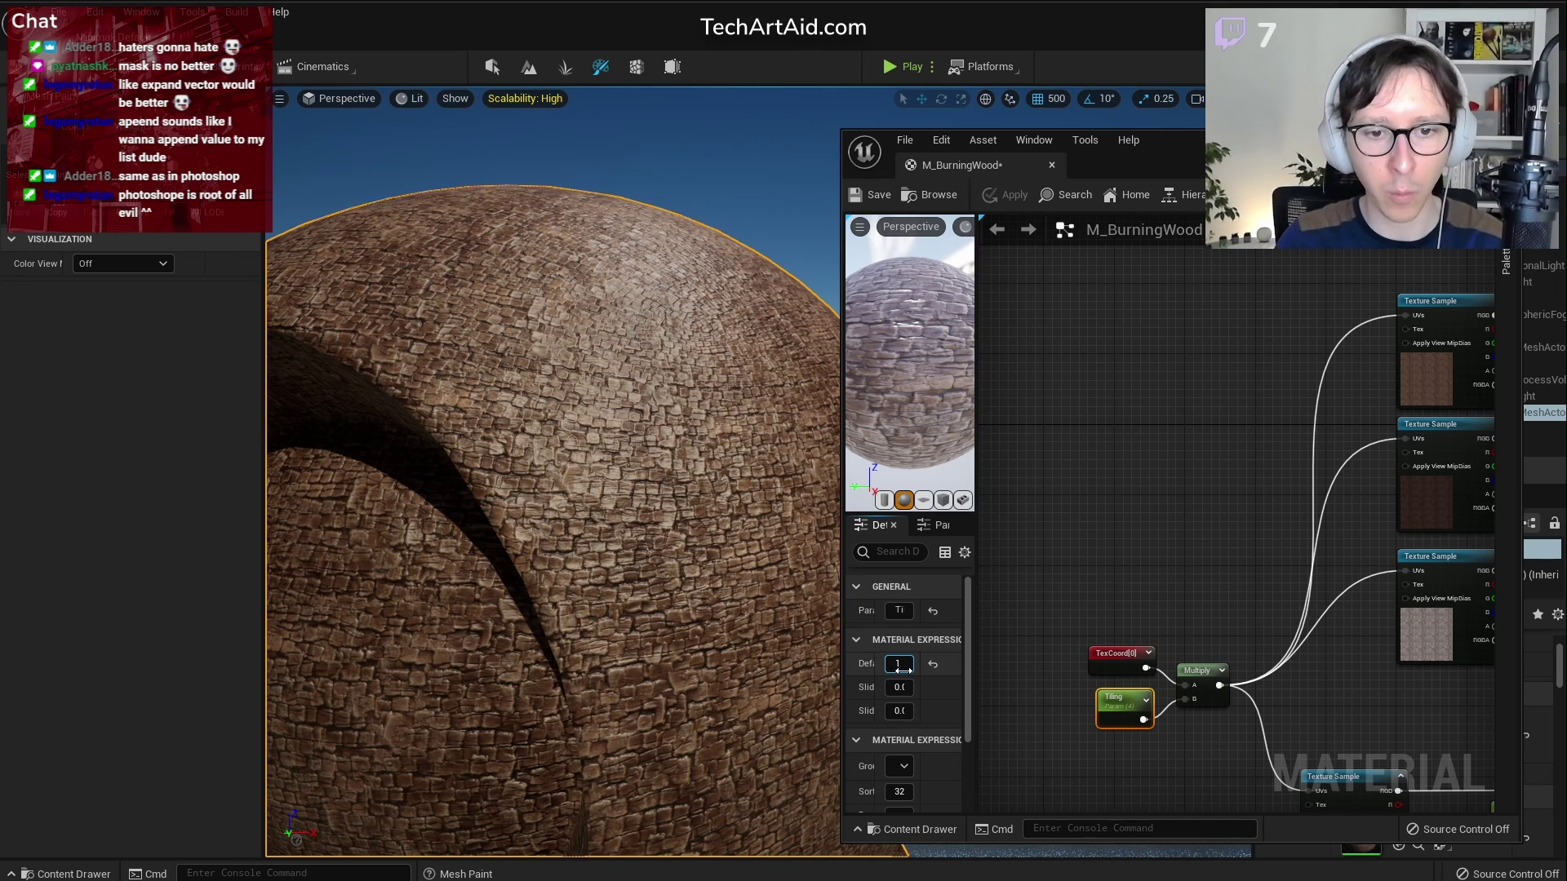
key(Return)
scroll(669, 456, down, 5)
click(870, 195)
Connect the BlackBody output to the material's Emissive Color input and save the material
right_drag(1379, 469, 979, 457)
right_drag(1297, 505, 1053, 506)
scroll(1329, 536, up, 3)
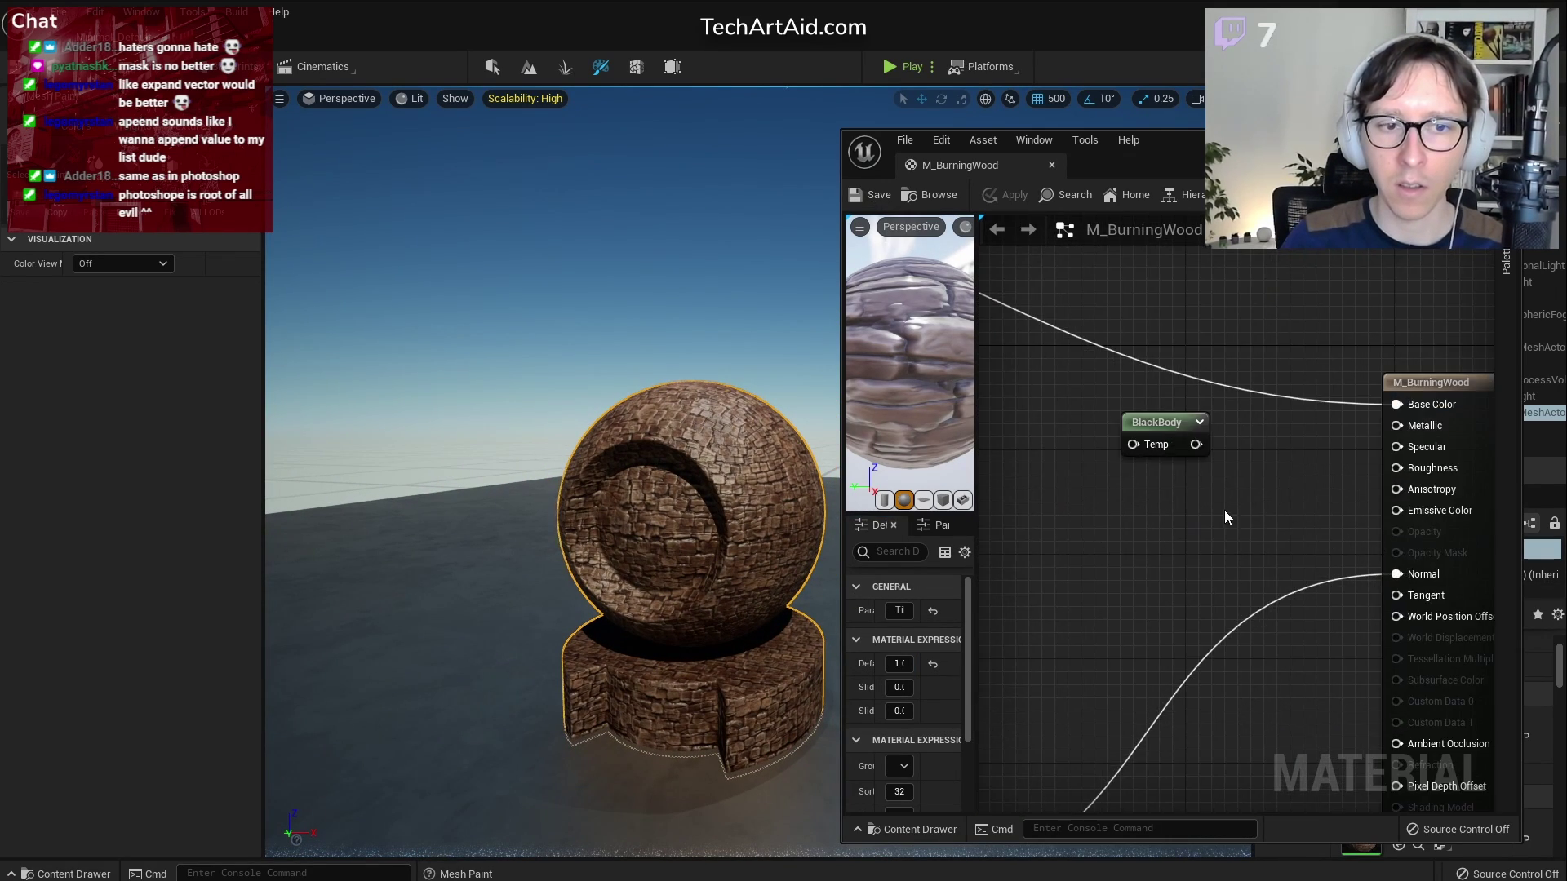
drag(1196, 444, 1397, 510)
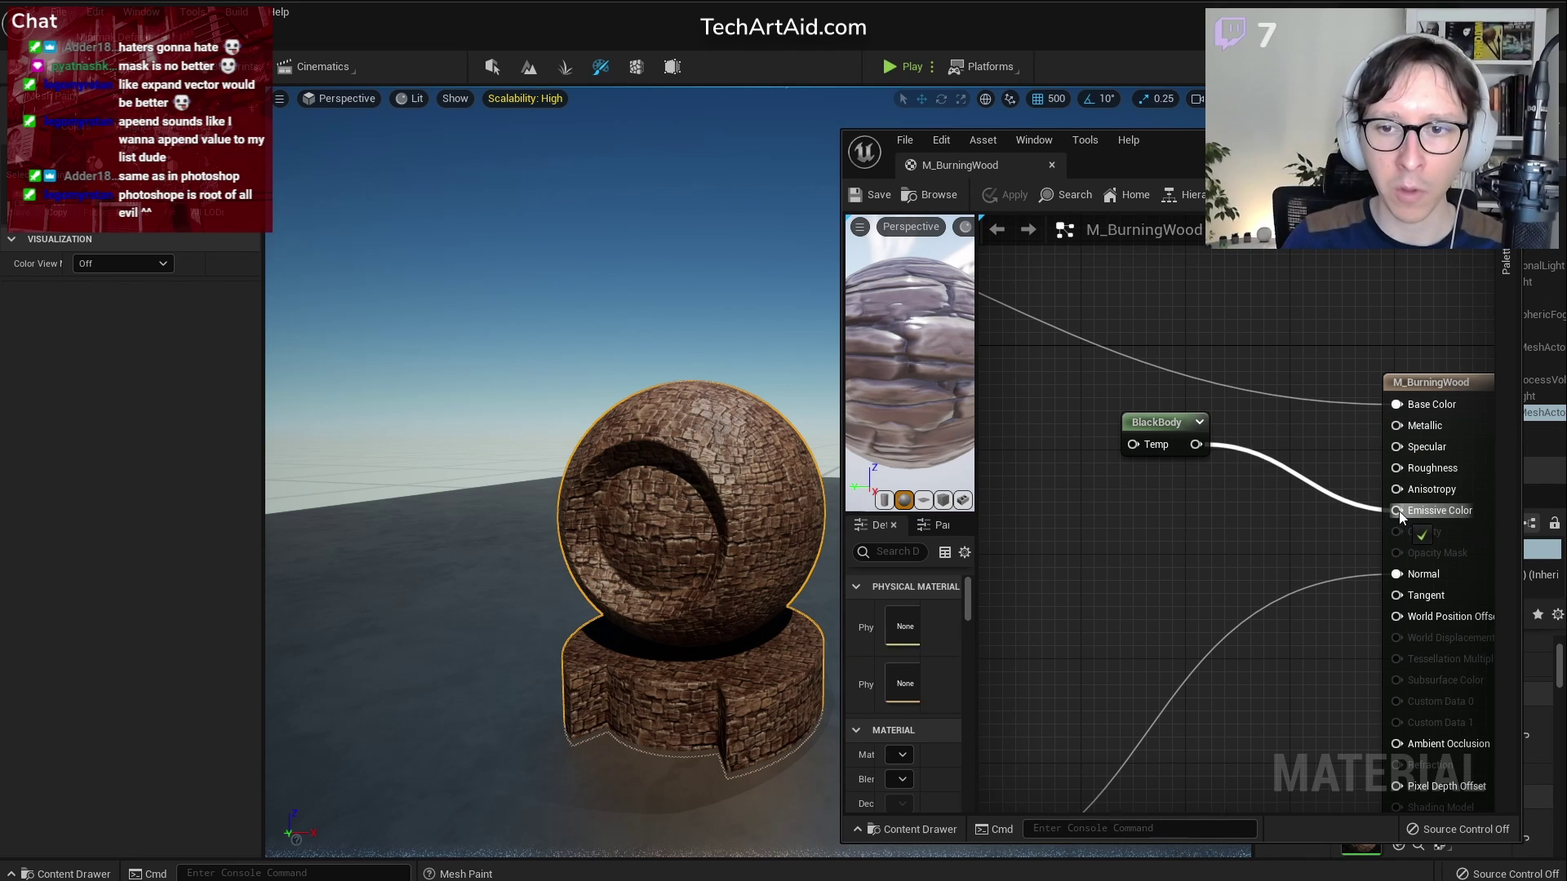
click(879, 198)
Add a Constant node with value 1000 and connect it to the BlackBody node's Temp input
click(1159, 426)
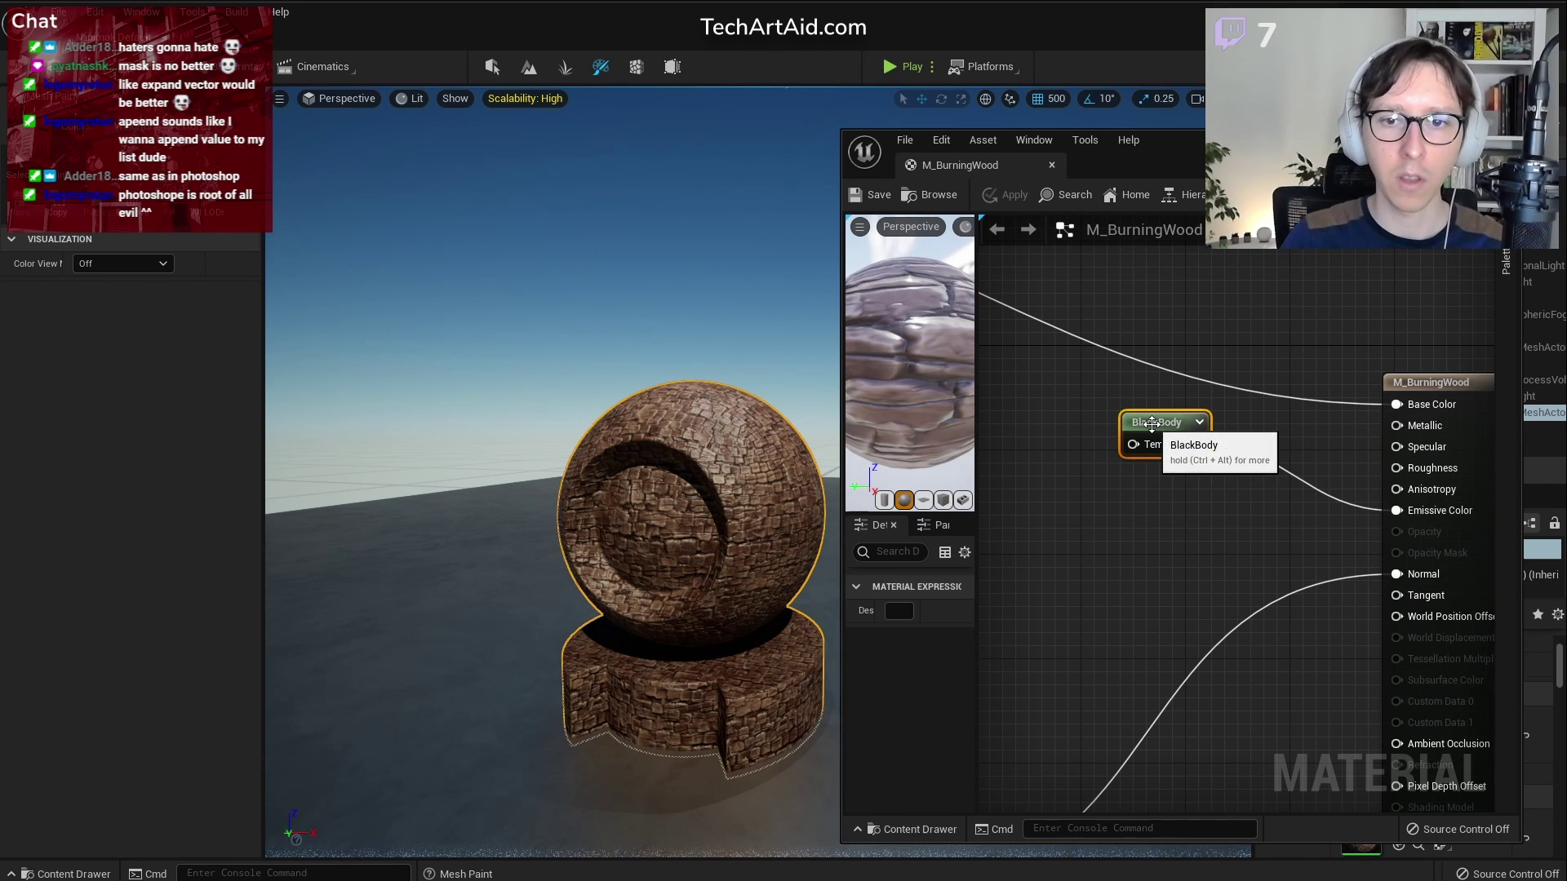
key(1)
click(1035, 426)
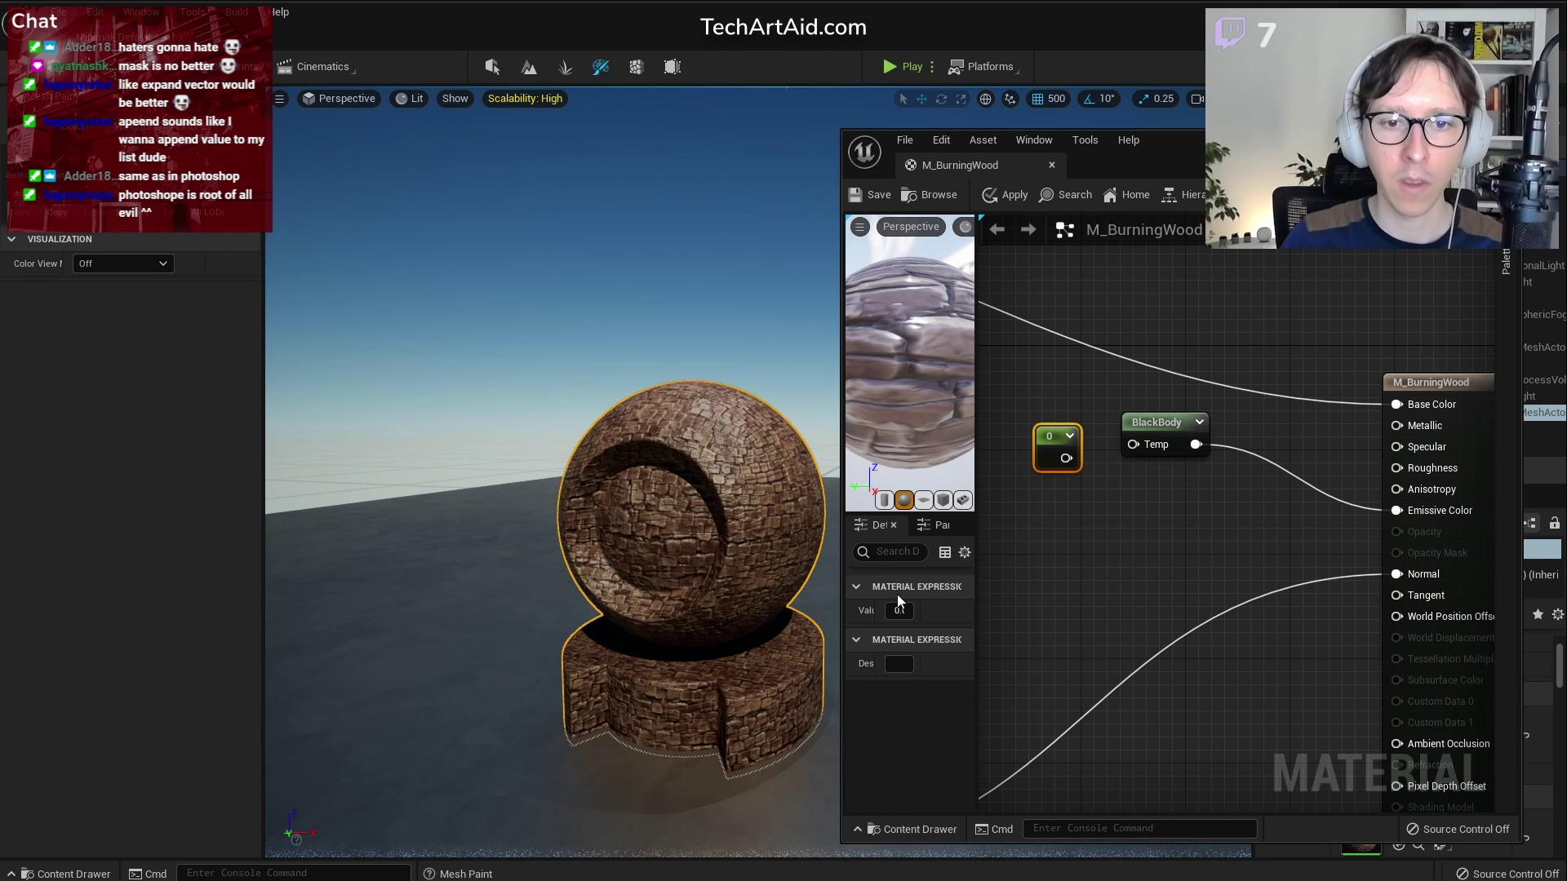
click(898, 606)
text(1000)
key(Return)
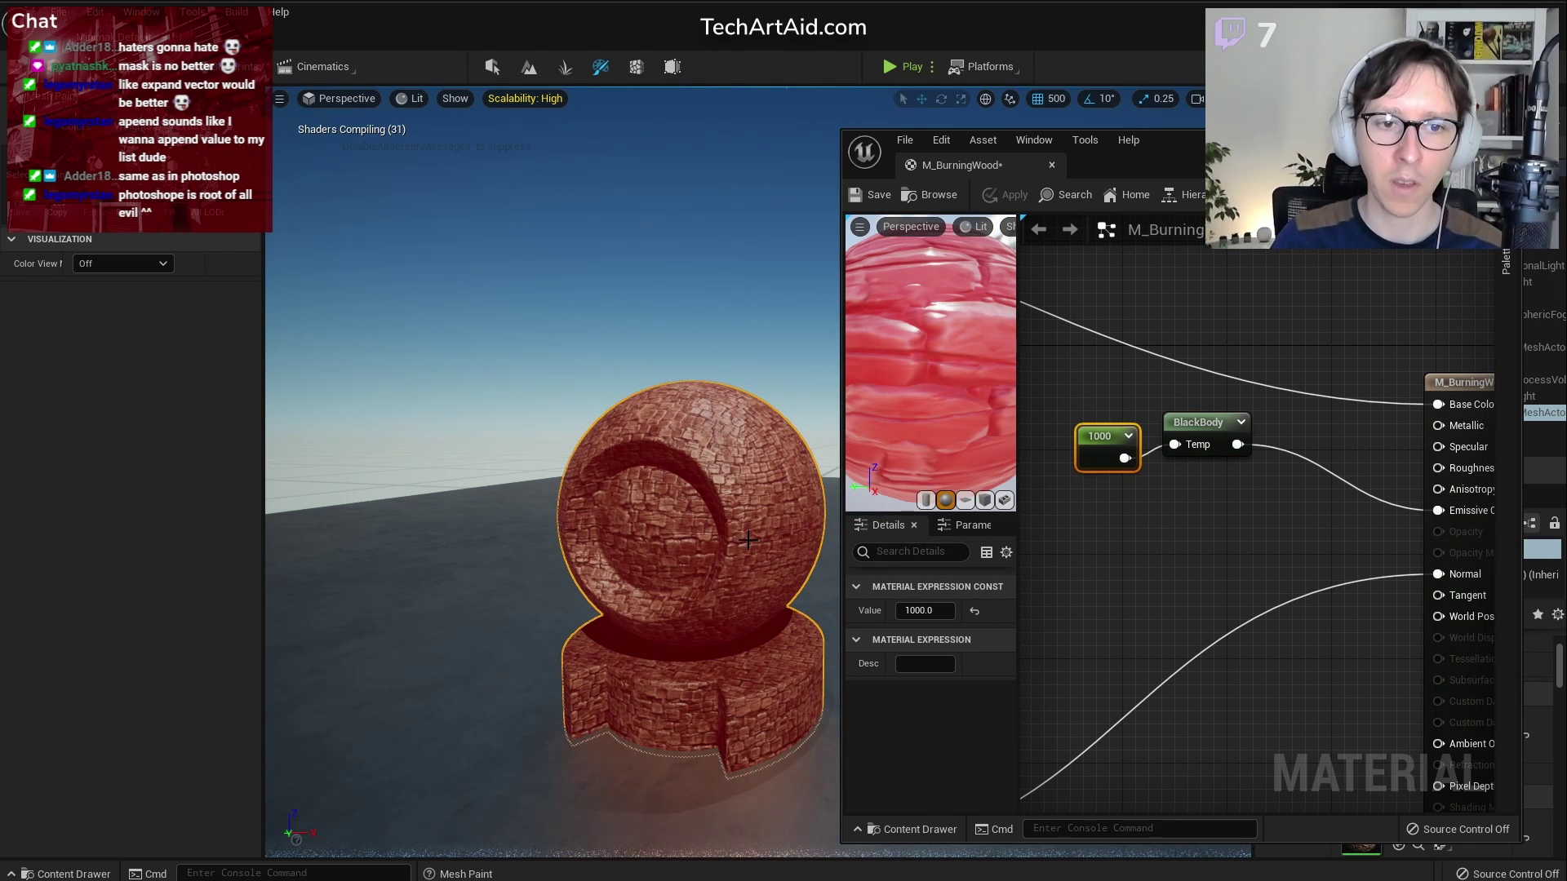
right_drag(748, 541, 732, 534)
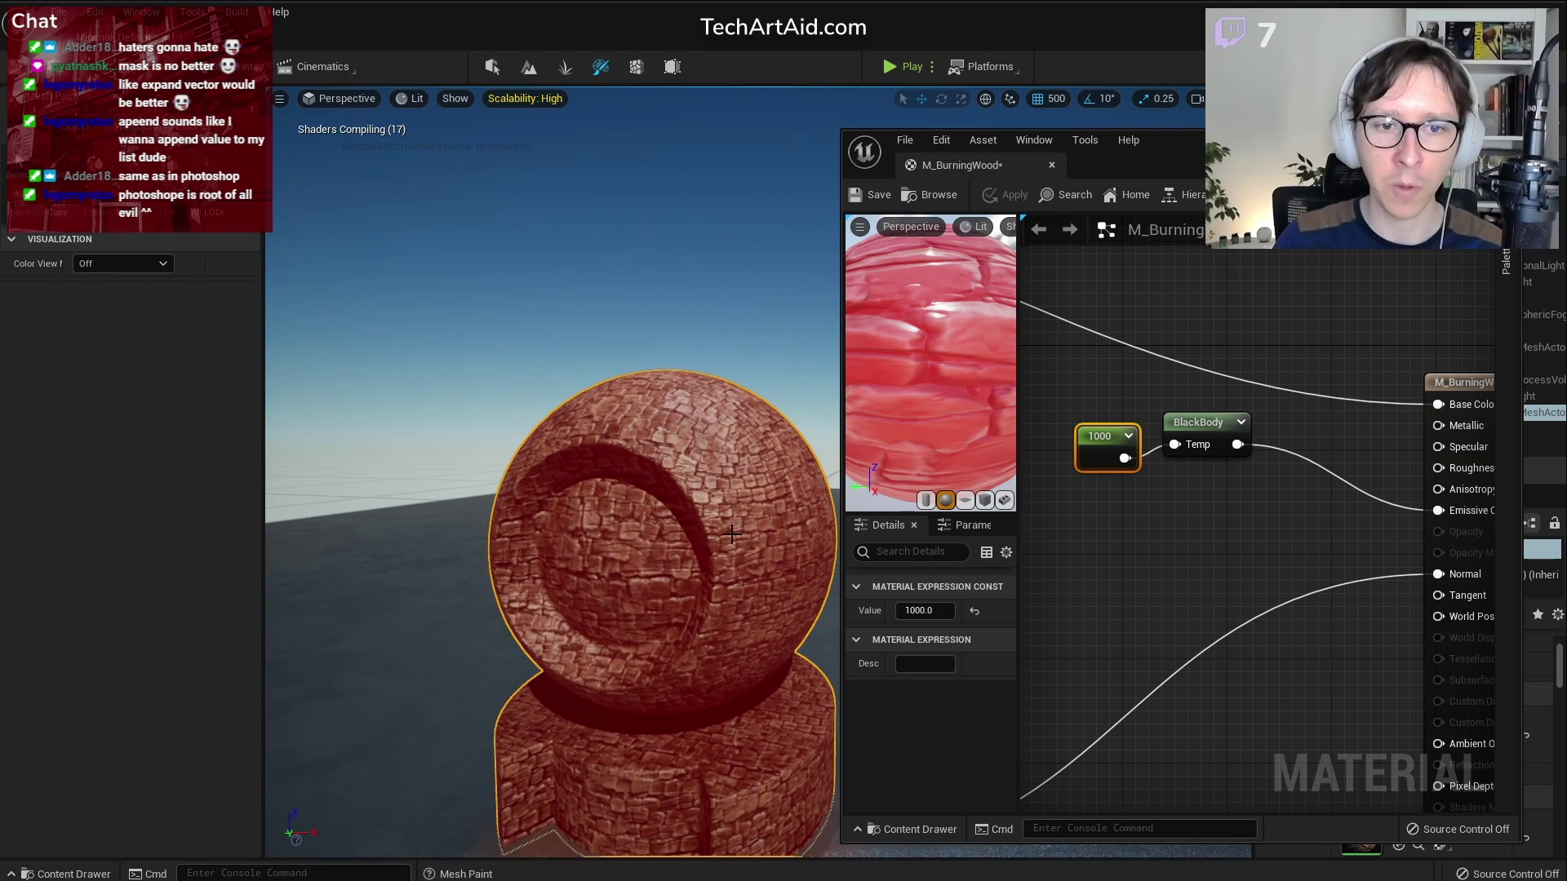
Create a scalar parameter named TemperatureMax below the 1000 Constant node
click(925, 610)
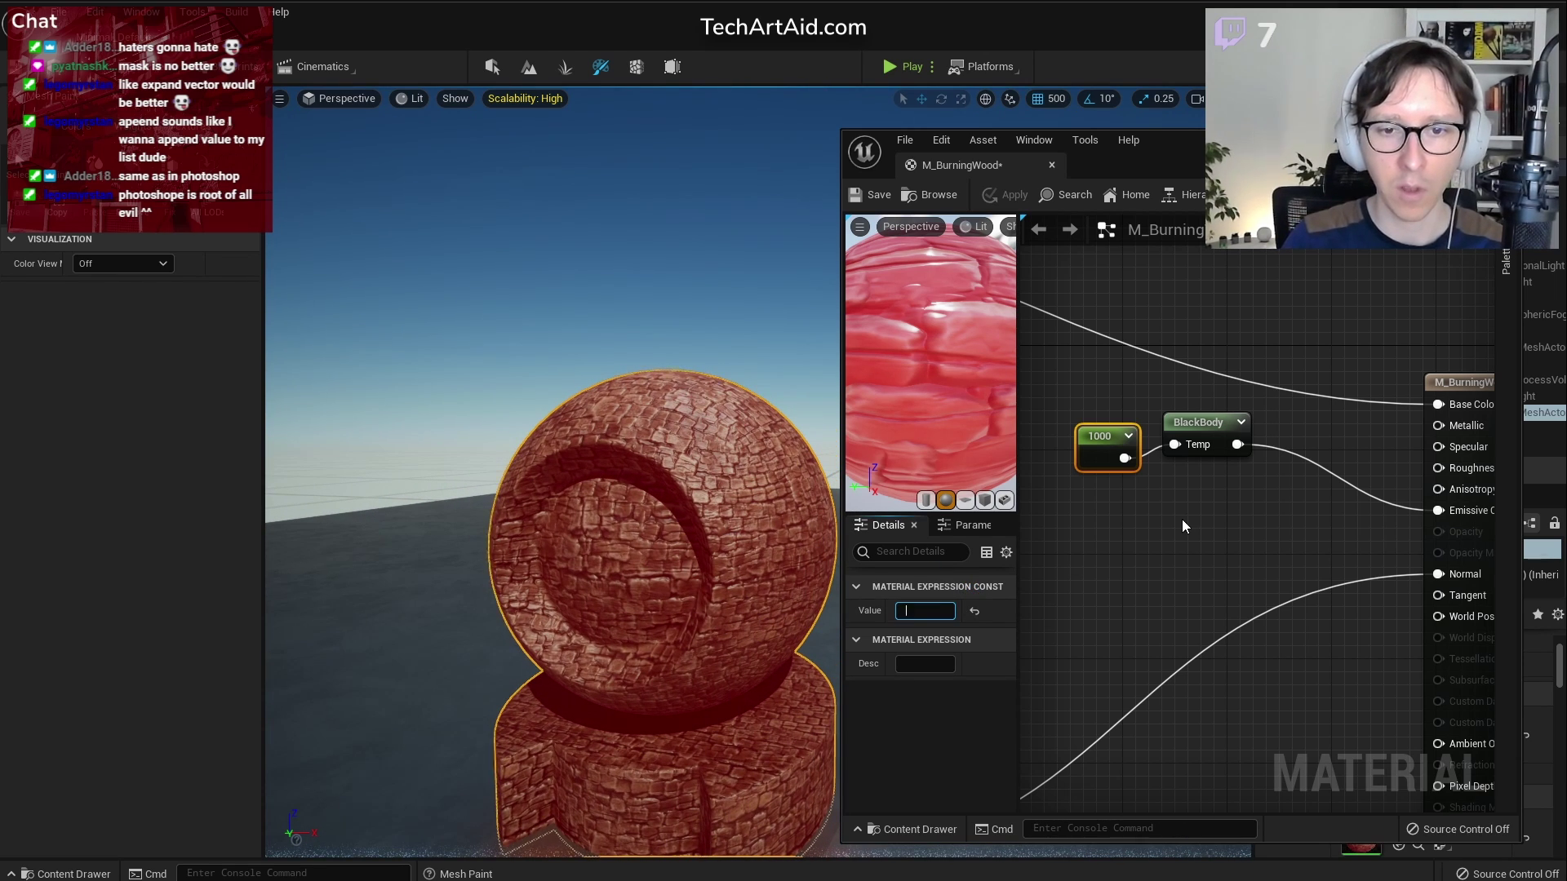
key(Return)
key(s)
click(1075, 507)
text(S)
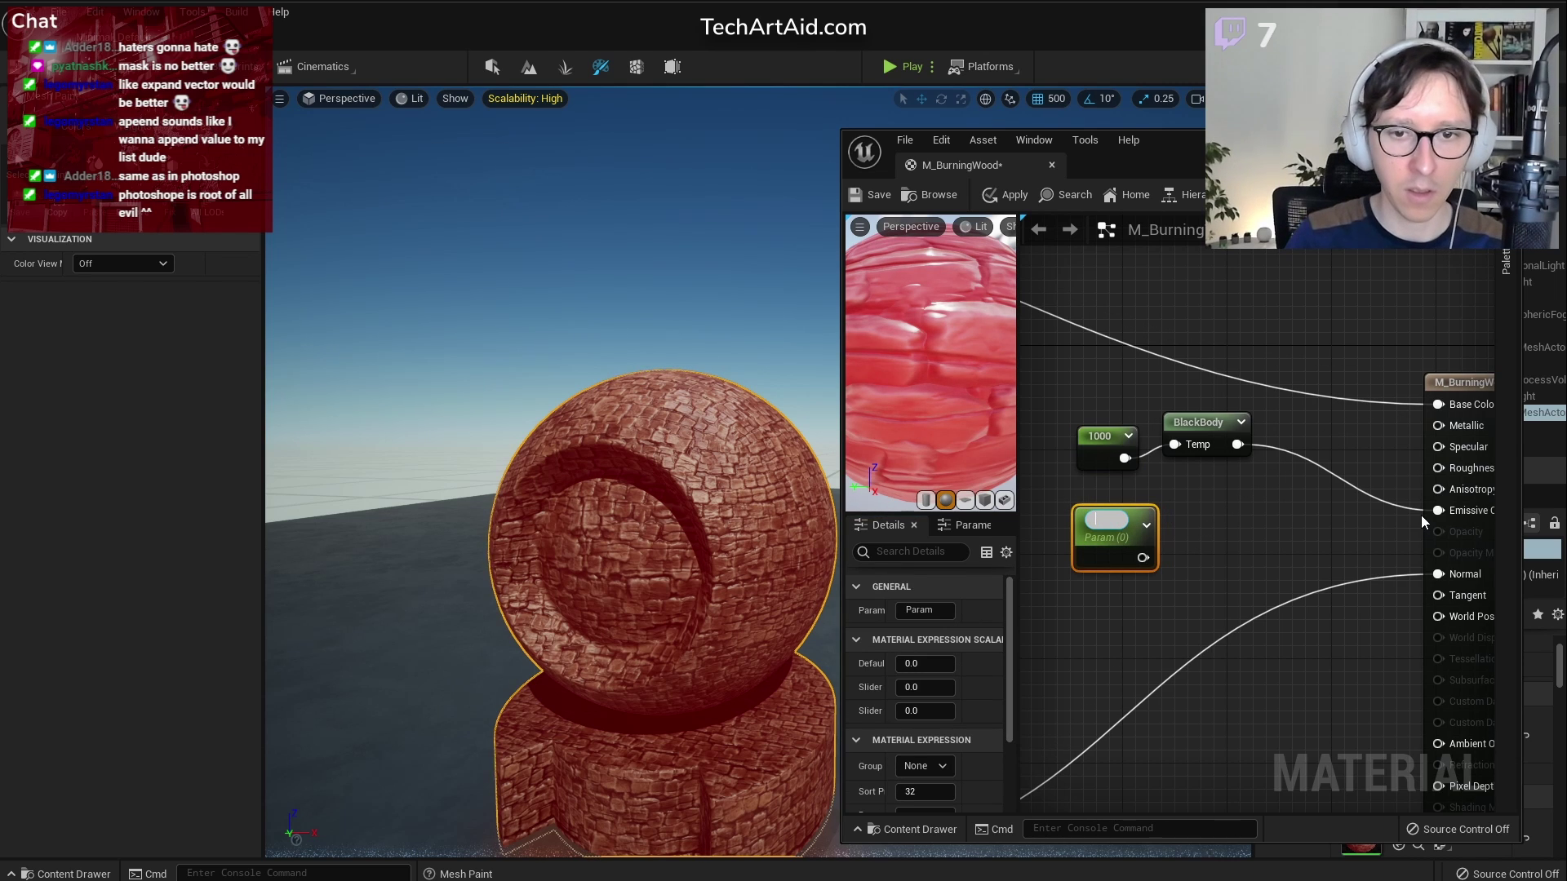
text(emperatureMax)
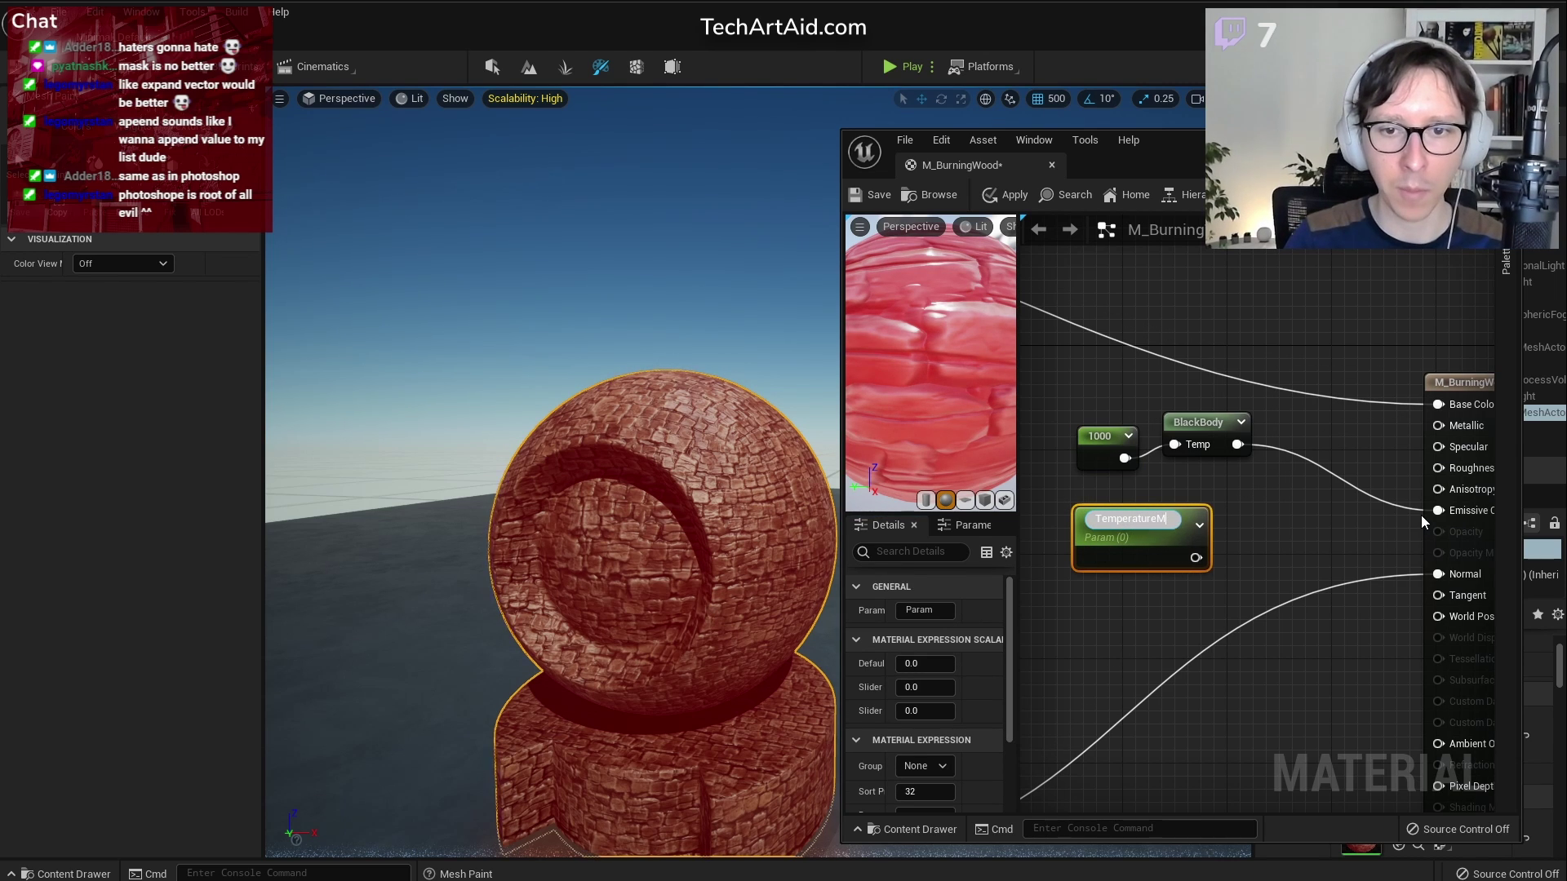
key(Return)
Feed TemperatureMax into the BlackBody node's Temp input and delete the 1000 Constant node
drag(1180, 550, 1174, 445)
click(1104, 436)
key(Delete)
drag(1130, 518, 1089, 502)
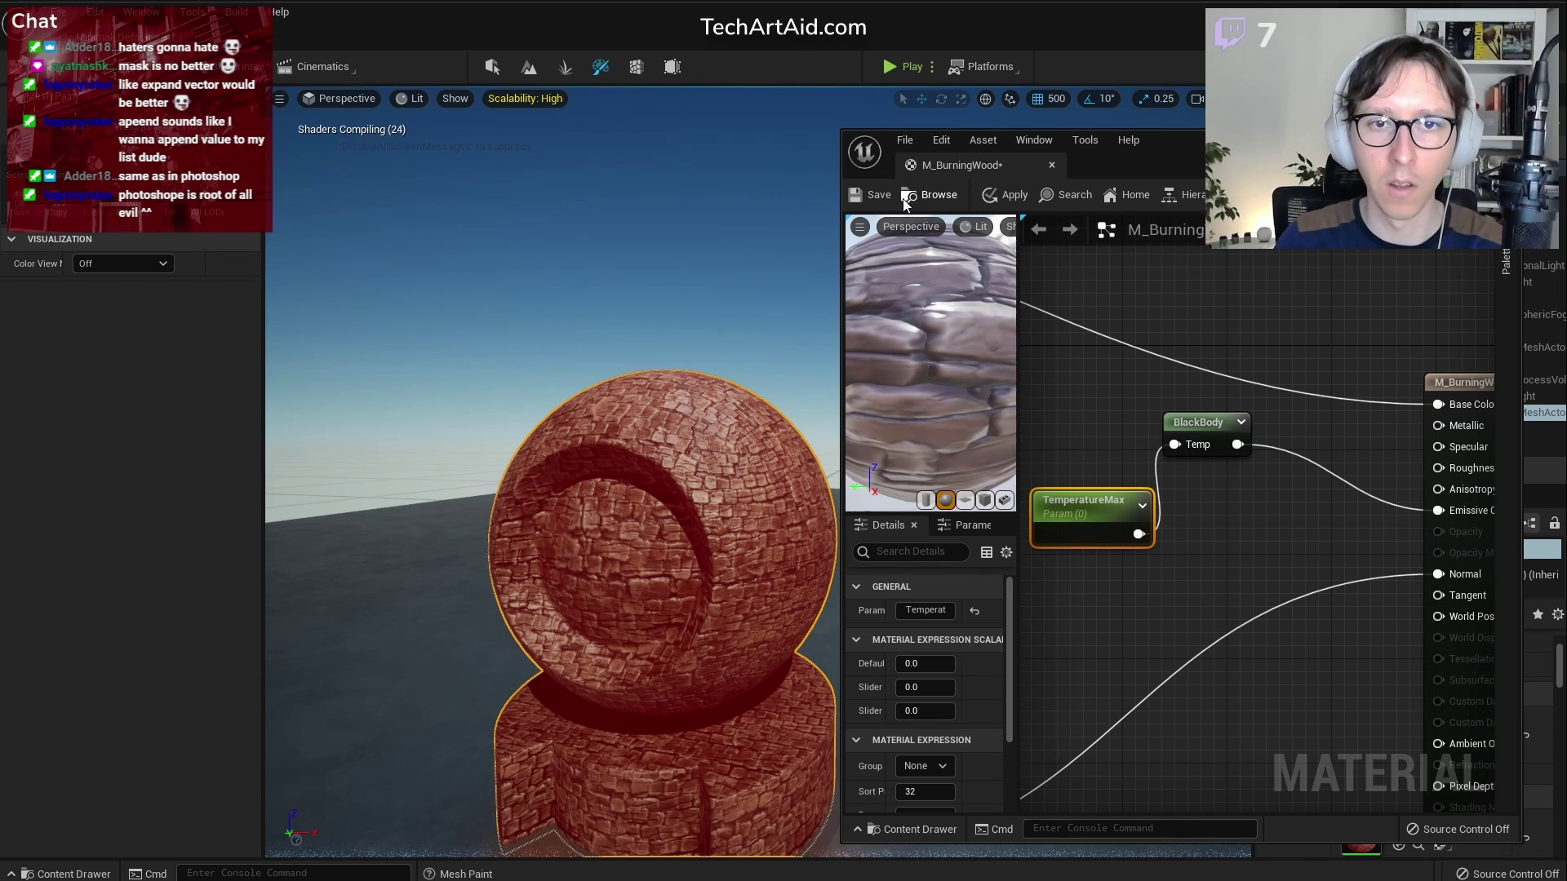
Set the TemperatureMax parameter's default to 4000 and save the material
click(914, 666)
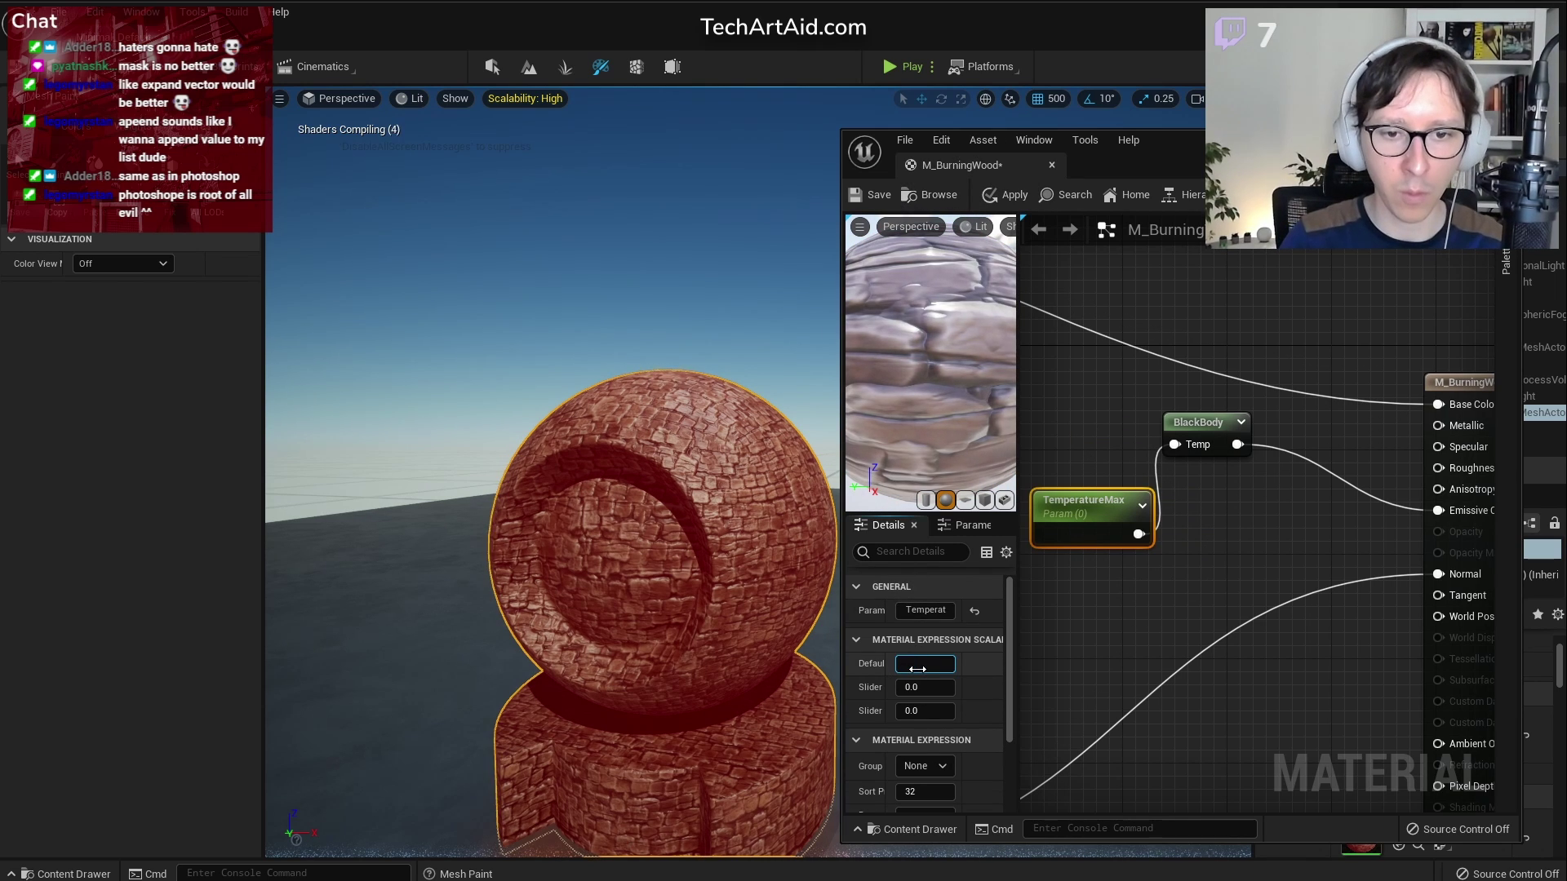
text(4000)
key(Return)
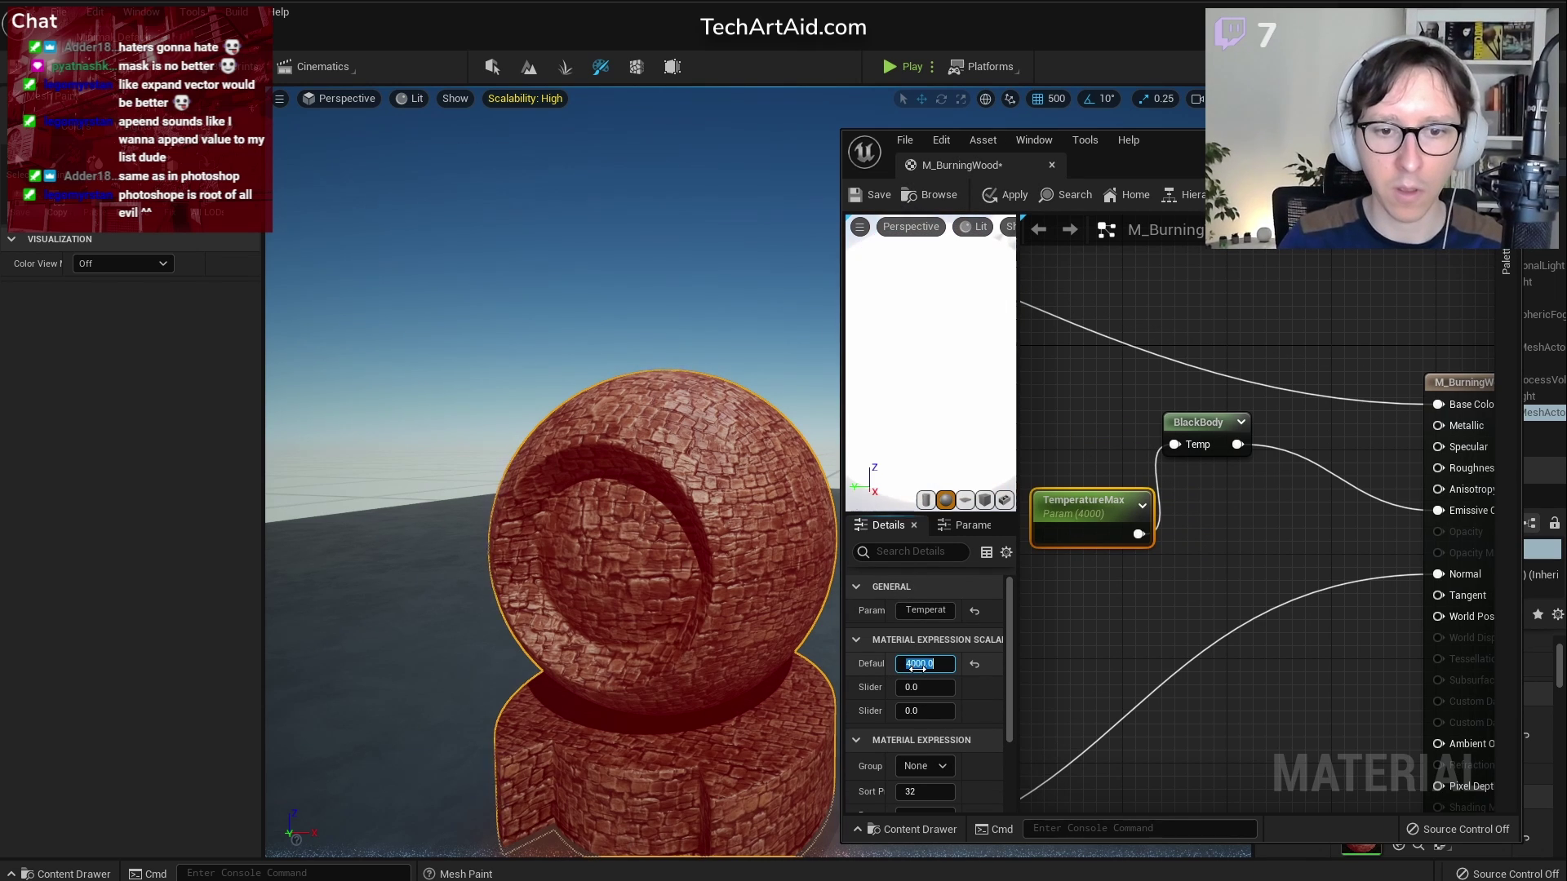
click(860, 194)
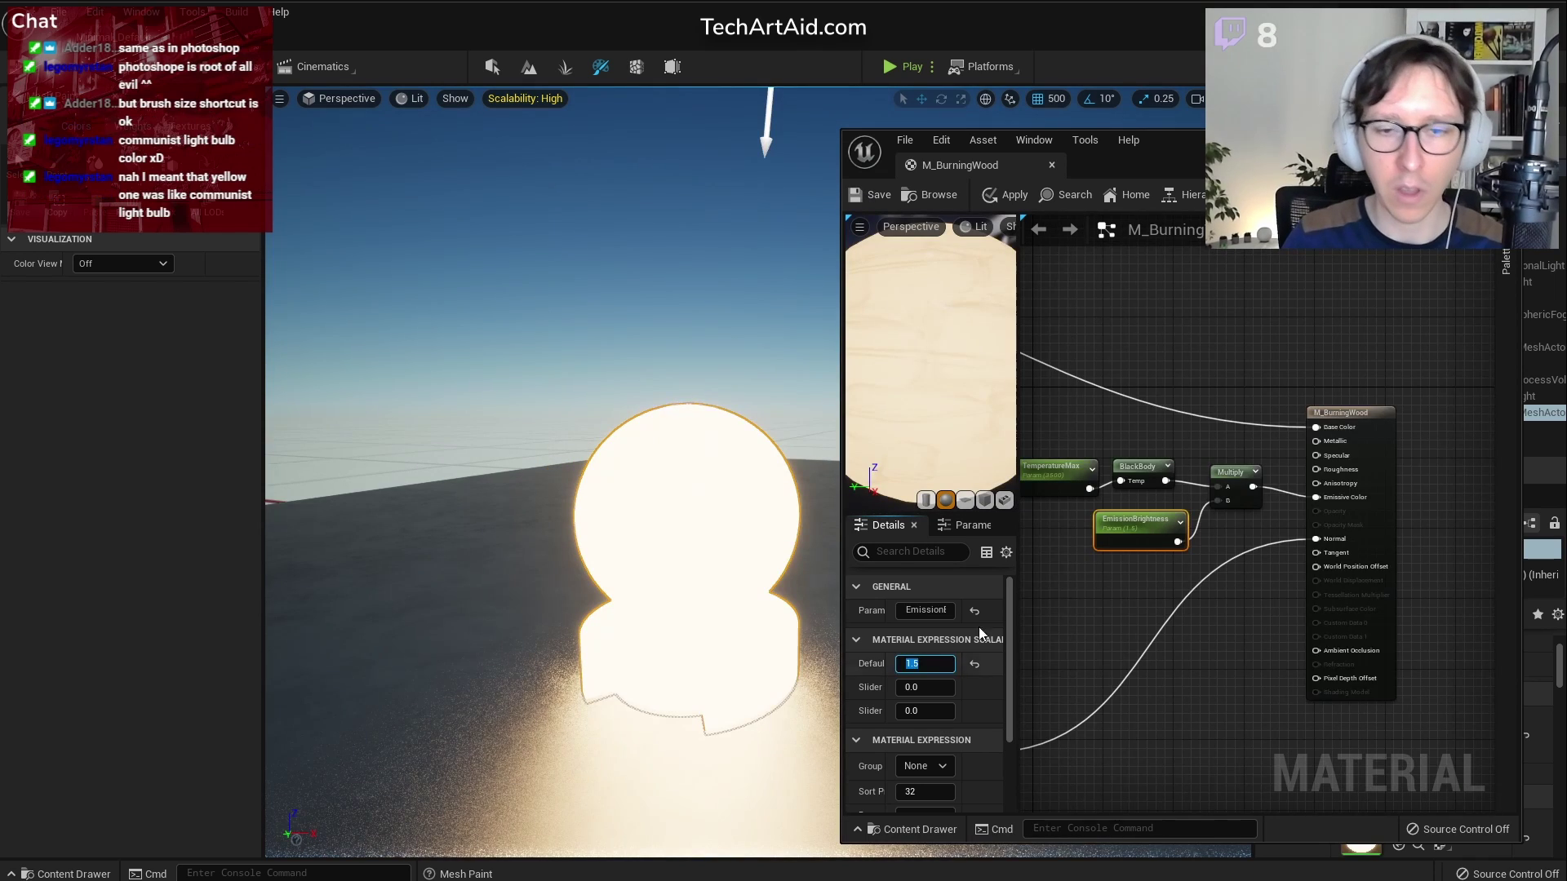
Rearrange the Vertex Color and TemperatureMax nodes to free space in front of the BlackBody node
right_drag(1164, 570, 1448, 647)
scroll(1250, 432, down, 1)
right_drag(1288, 439, 1216, 424)
scroll(1212, 448, up, 2)
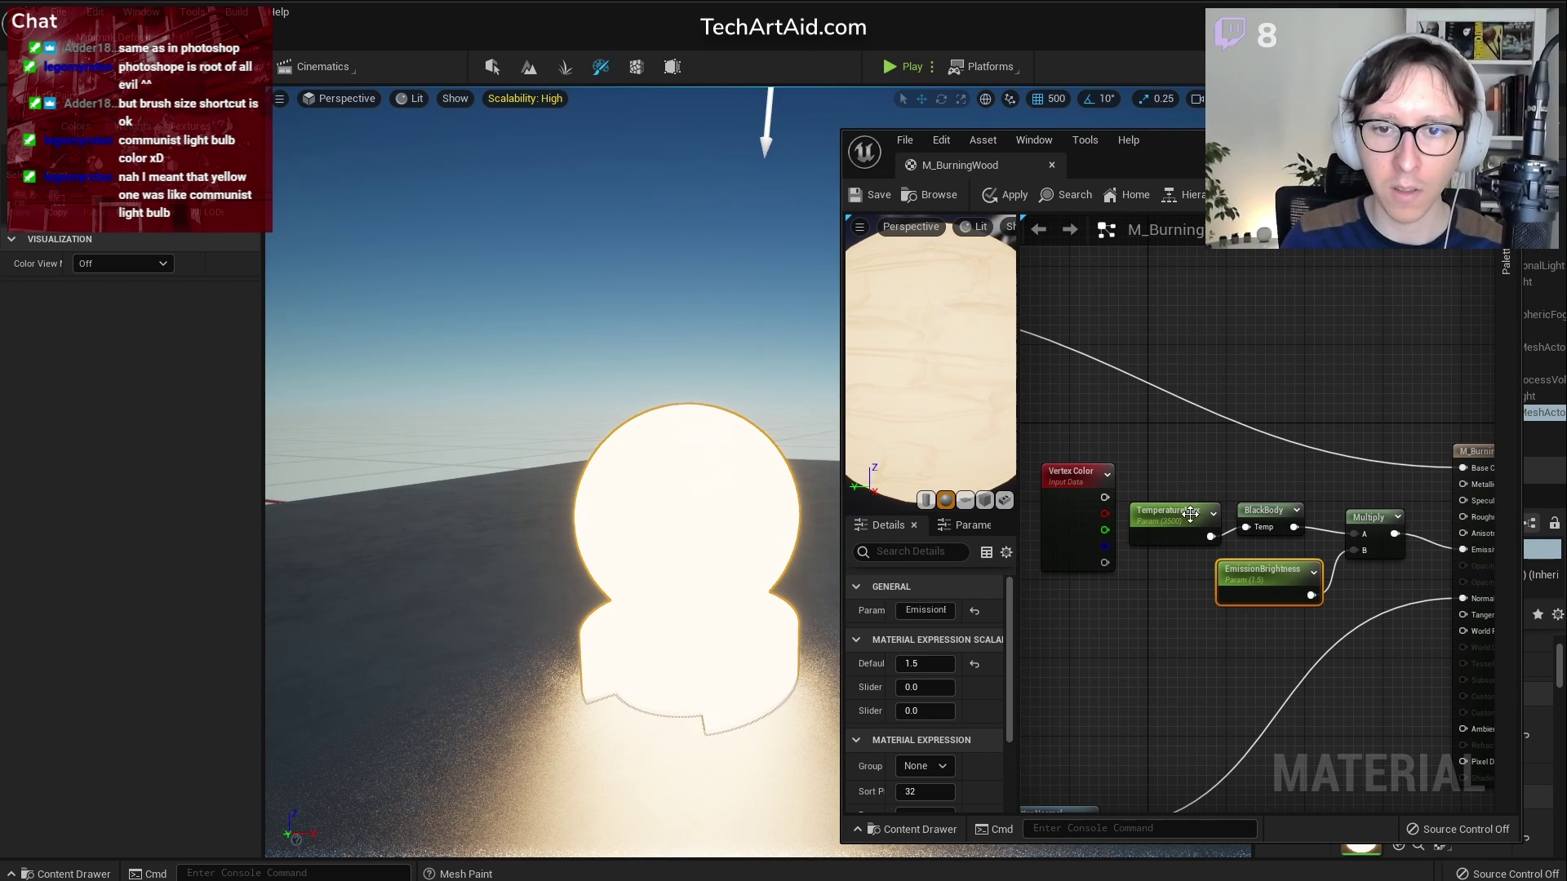
drag(1066, 477, 1065, 405)
drag(1146, 529, 1077, 567)
Add a Multiply node combining Vertex Color's red channel with TemperatureMax and feed it into the BlackBody Temp input
click(1167, 465)
key(m)
click(1167, 465)
drag(1105, 445, 1174, 484)
drag(1144, 575, 1115, 548)
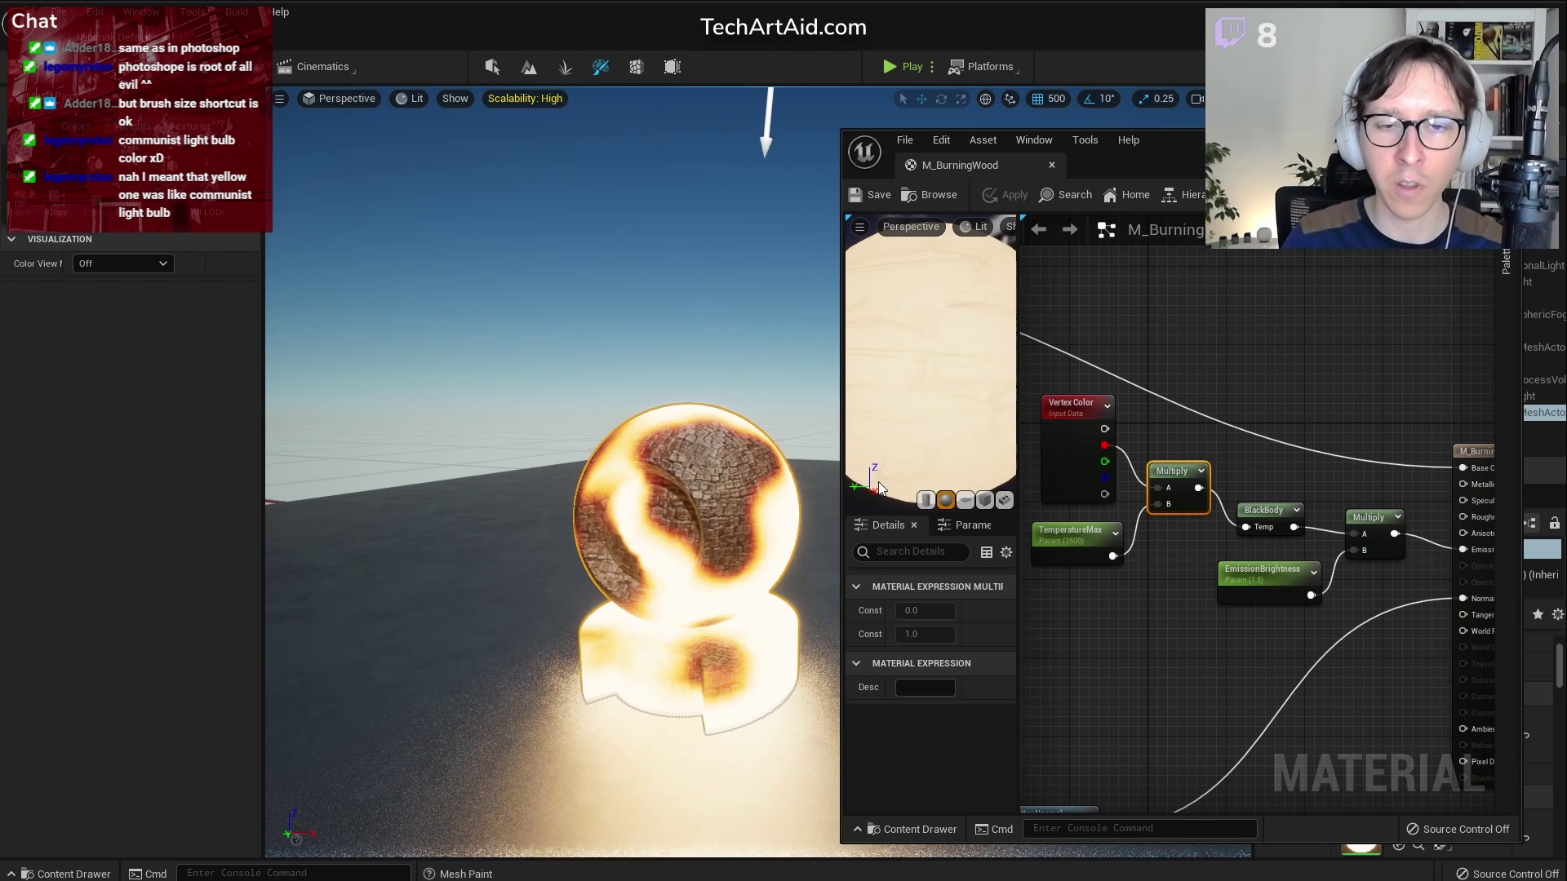
Invert the painted mask by inserting a OneMinus node between Vertex Color's red output and the Multiply node's A input
right_drag(1064, 453, 1225, 470)
drag(1206, 448, 1149, 438)
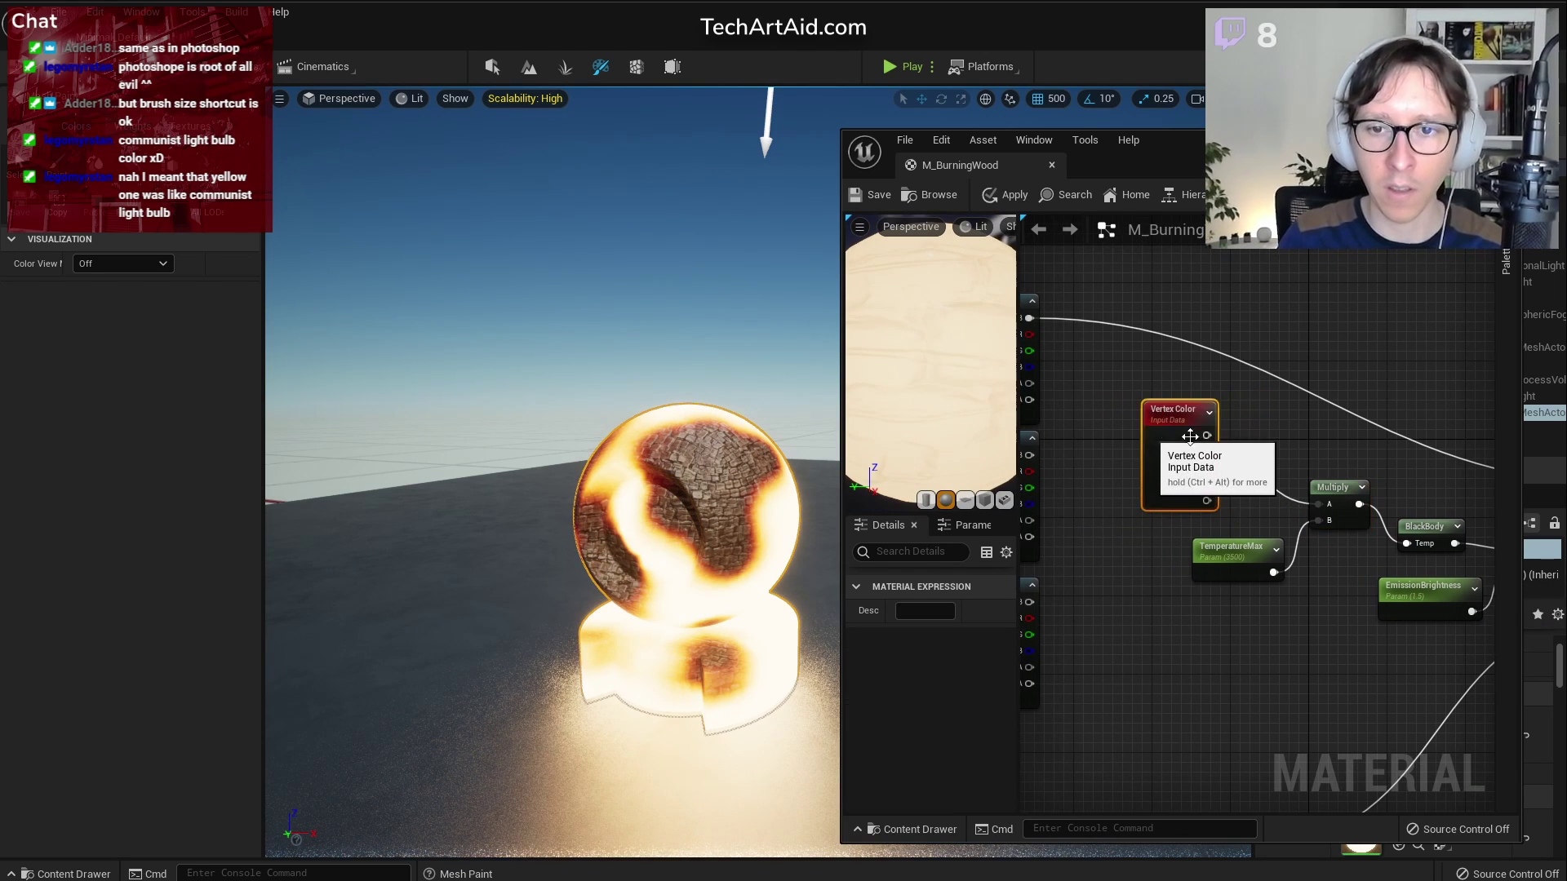
click(1272, 434)
right_click(1272, 433)
text(oneminus)
key(Return)
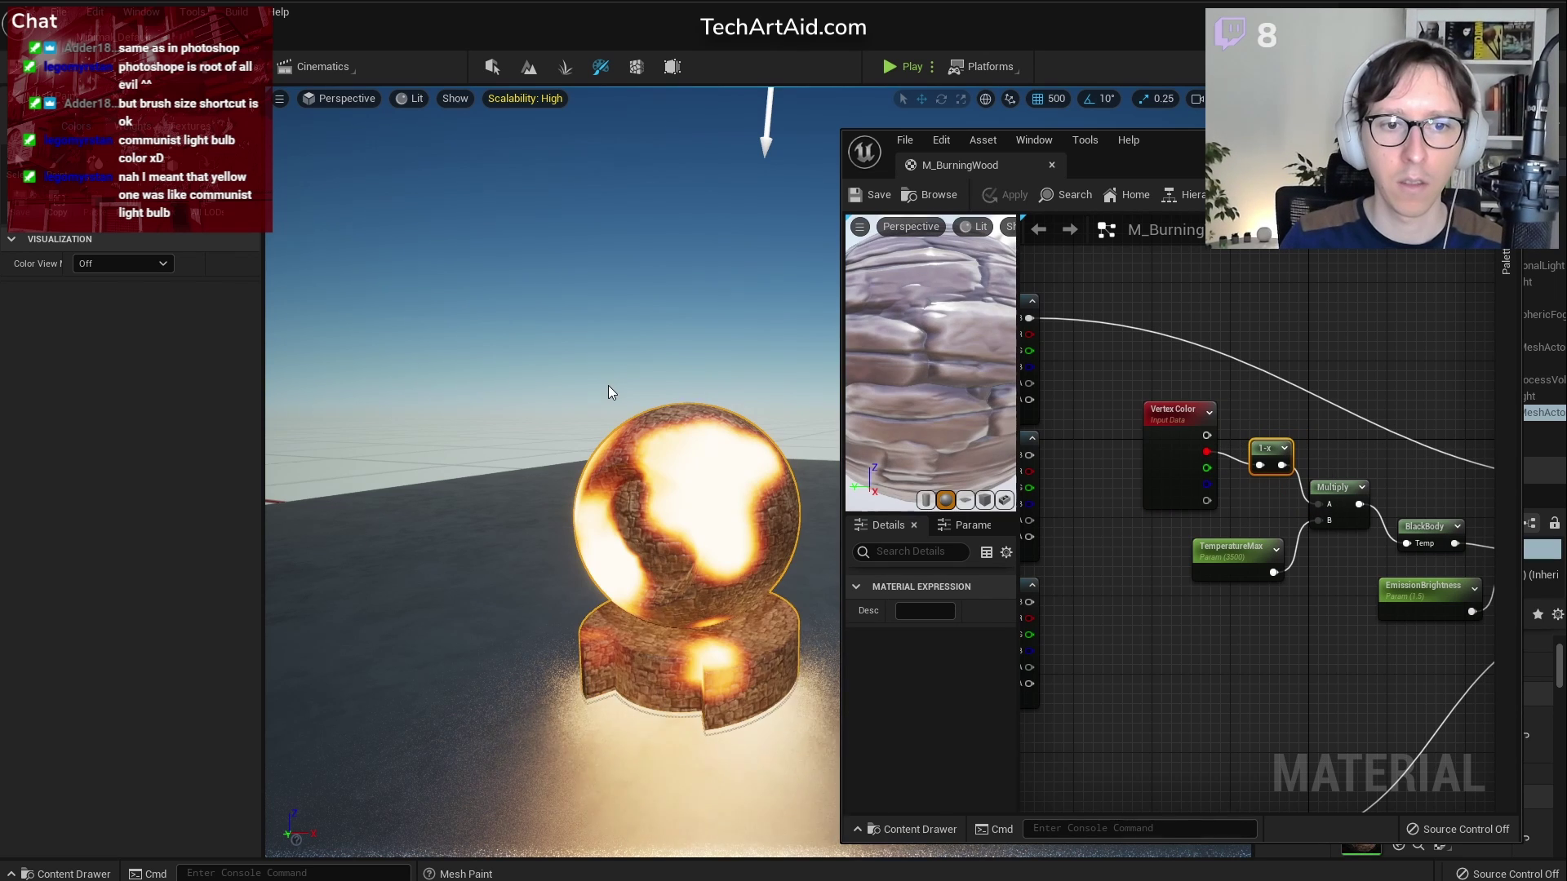
right_drag(609, 385, 620, 385)
scroll(645, 400, down, 4)
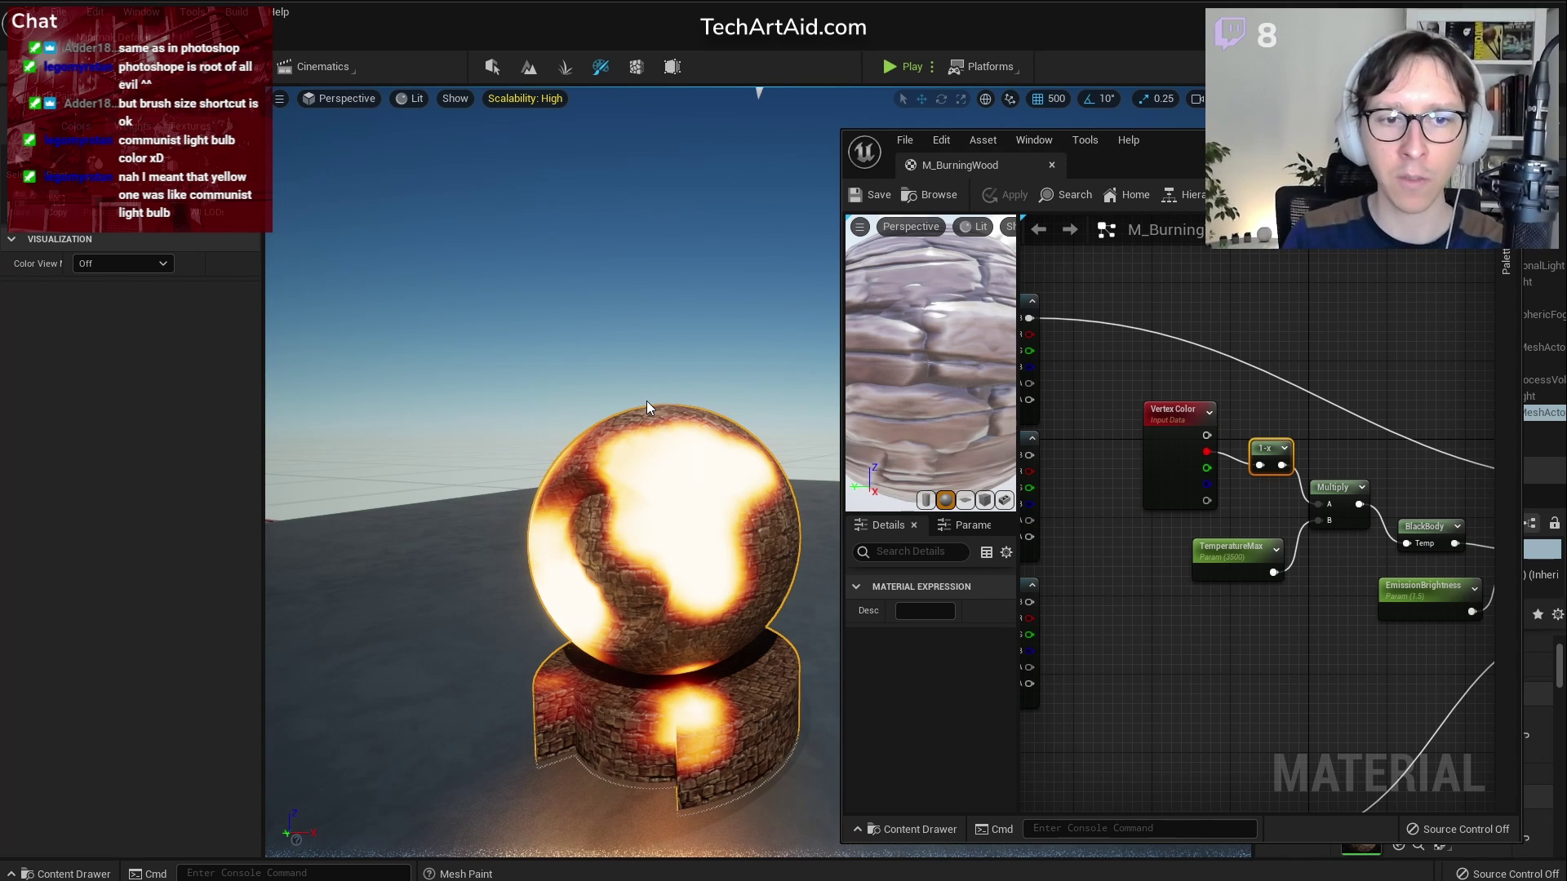
scroll(680, 557, up, 5)
scroll(680, 557, up, 1)
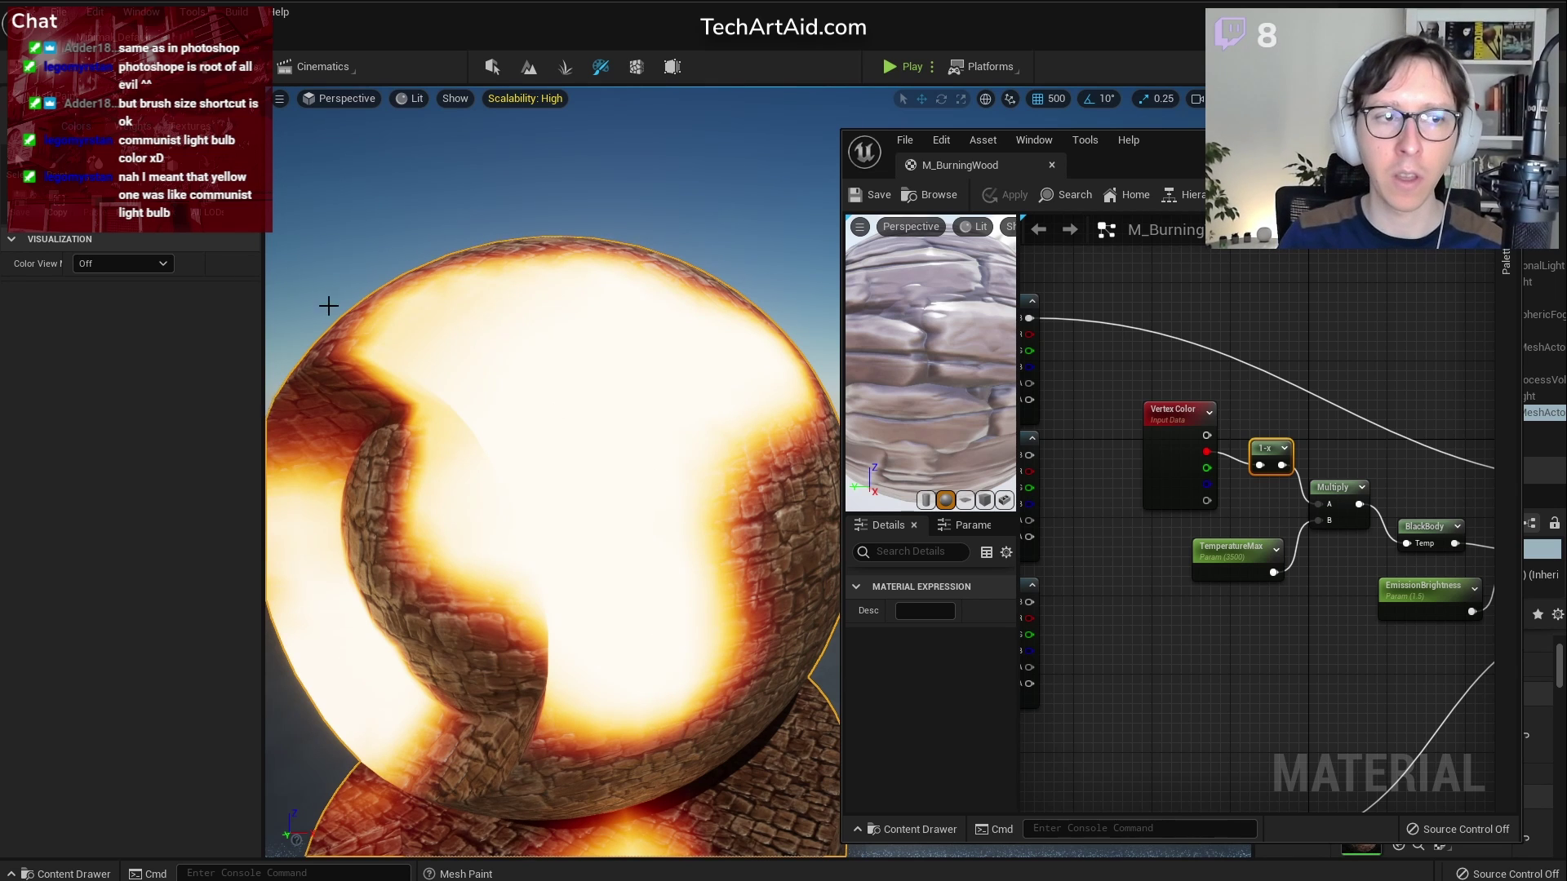
scroll(467, 333, down, 6)
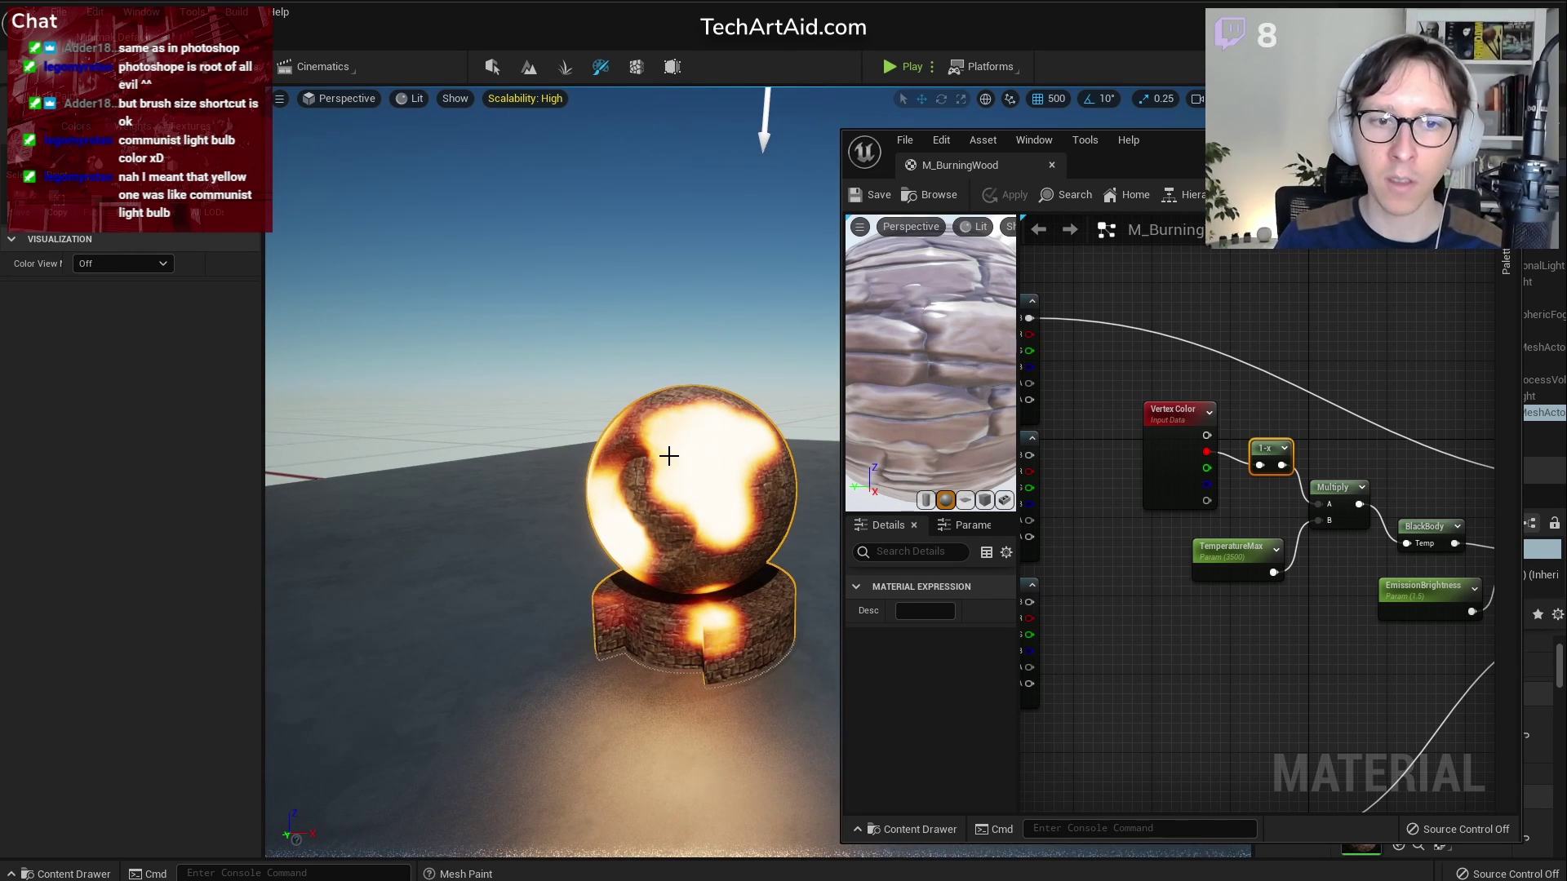
Make room after Vertex Color and insert a Power node between the OneMinus node and the Multiply node's A input
drag(1187, 408, 1108, 409)
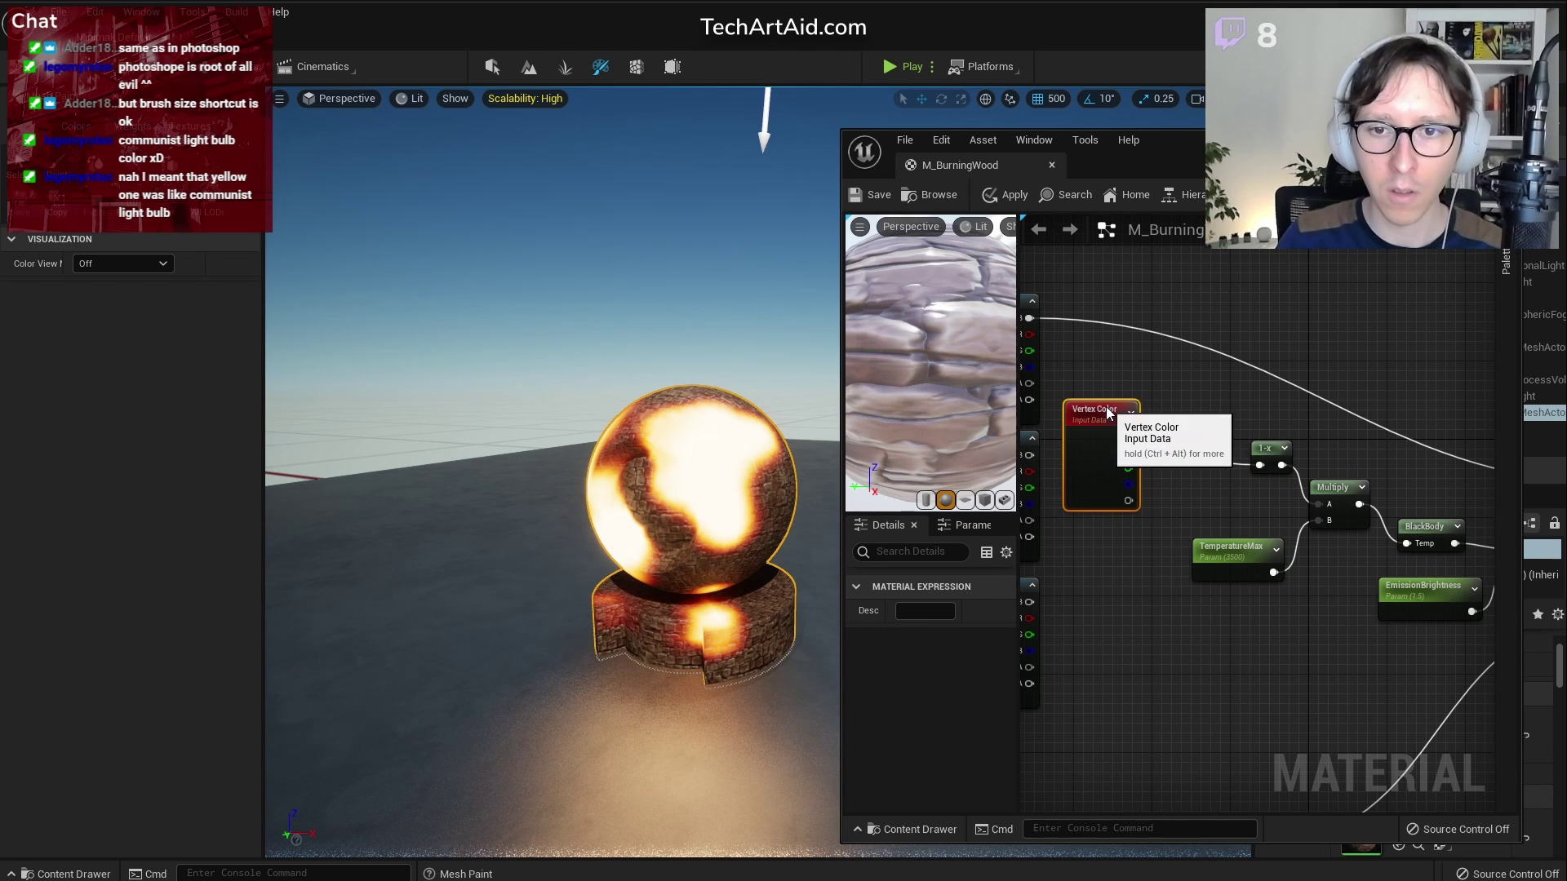
drag(1271, 448, 1185, 437)
scroll(1295, 475, up, 2)
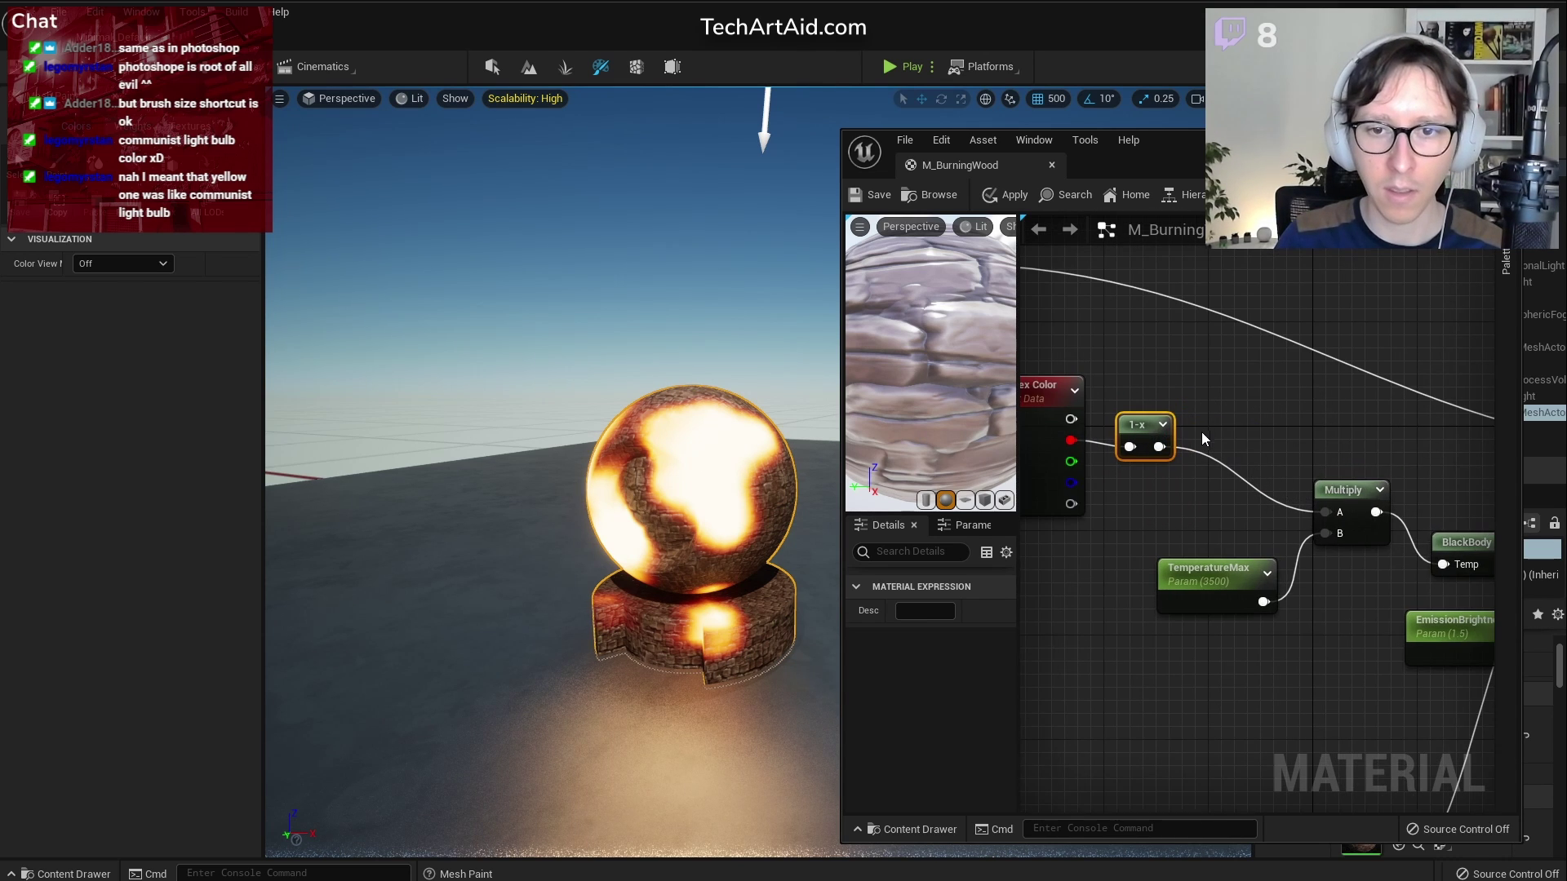
right_click(1199, 429)
text(power)
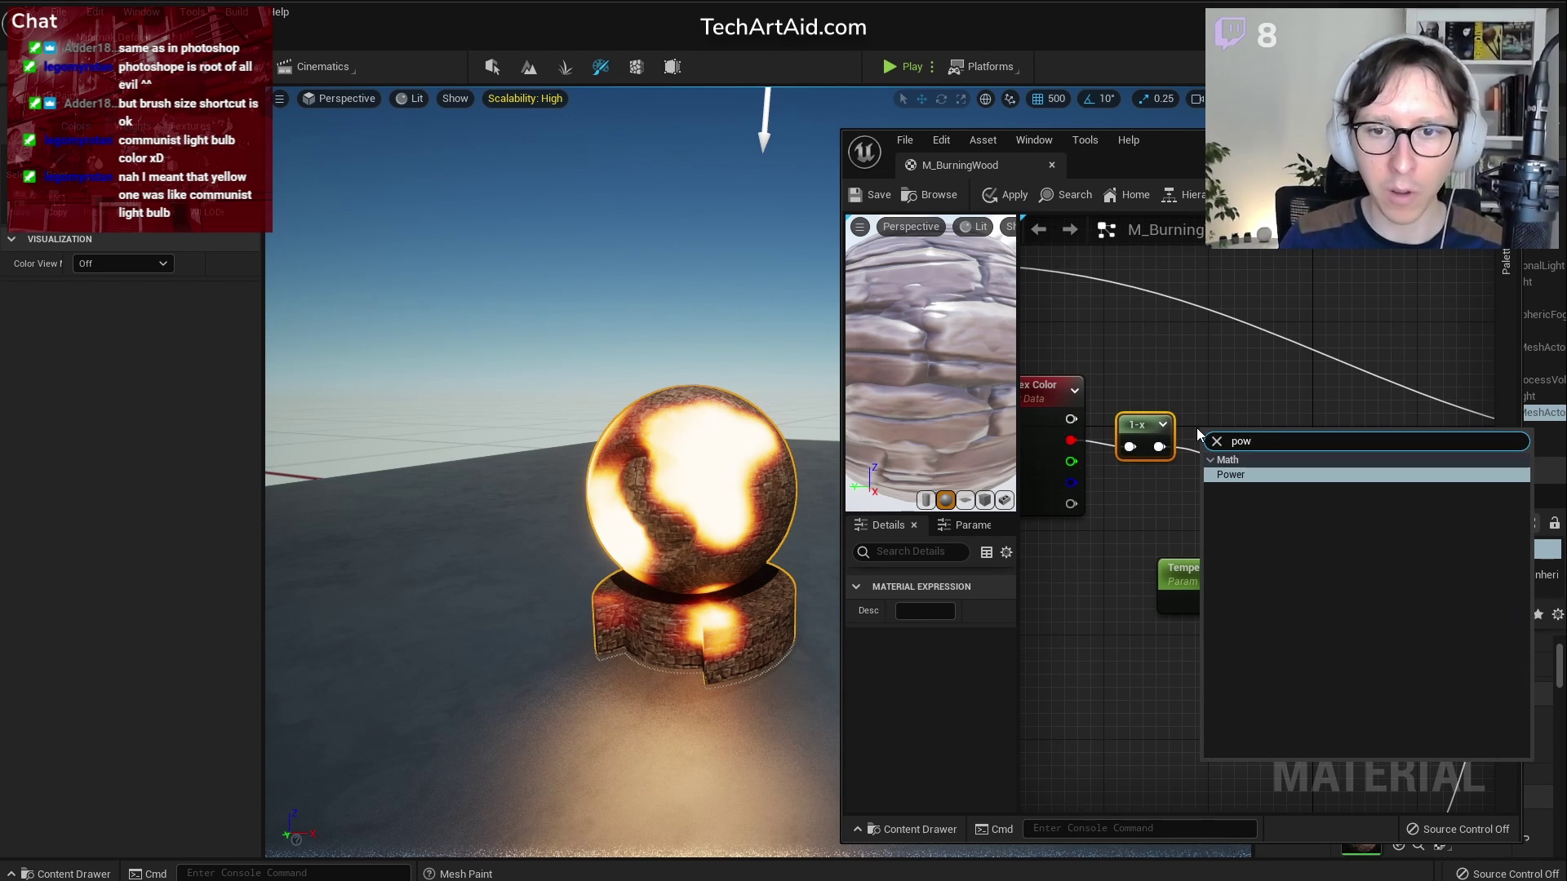
key(Return)
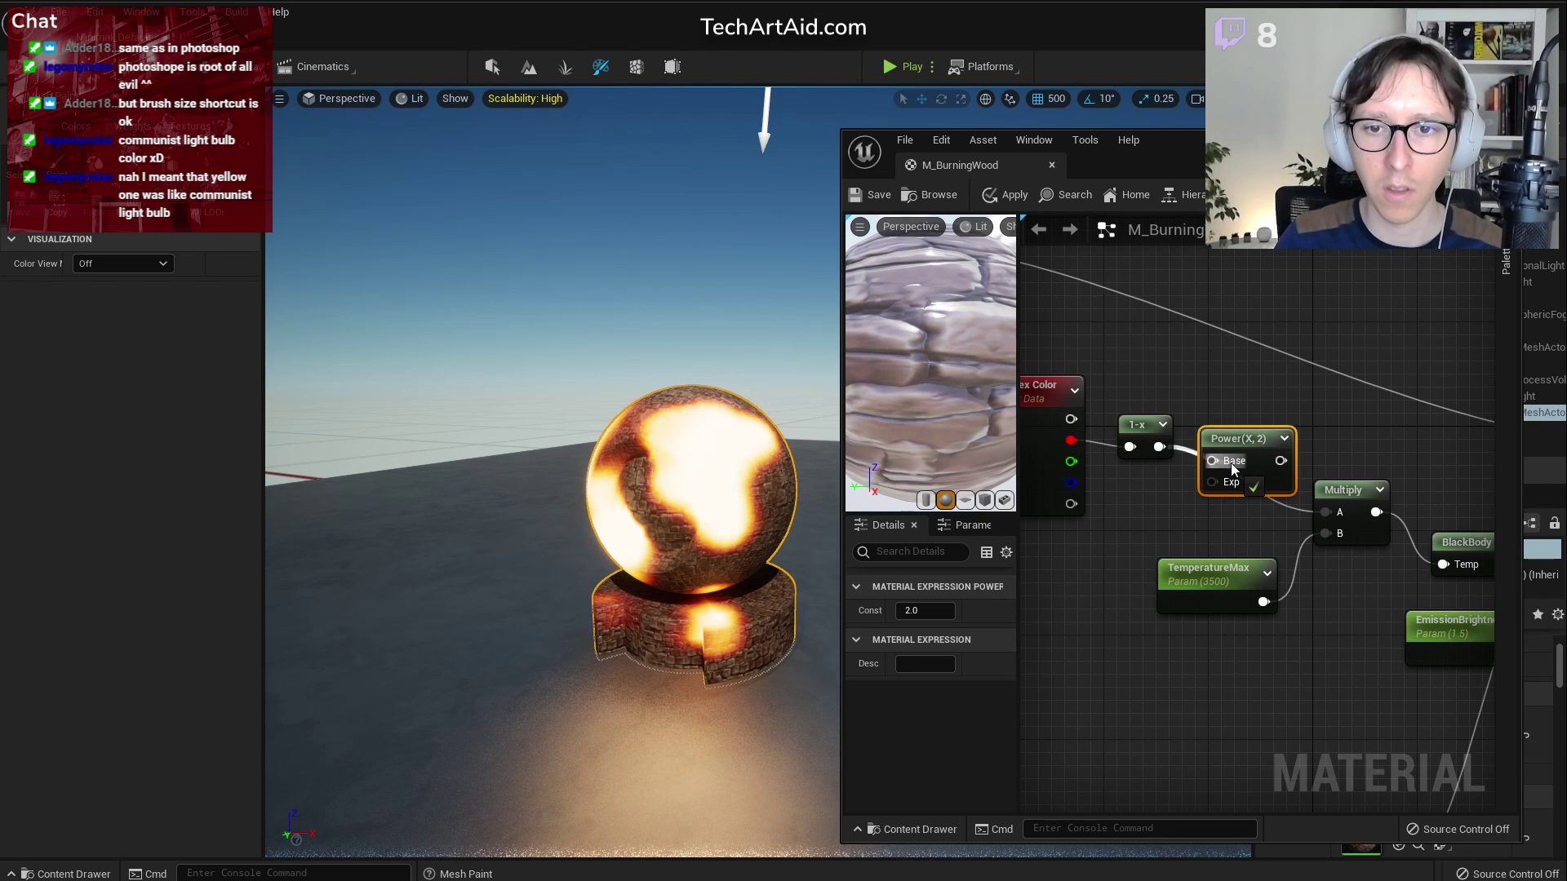
drag(1280, 460, 1327, 511)
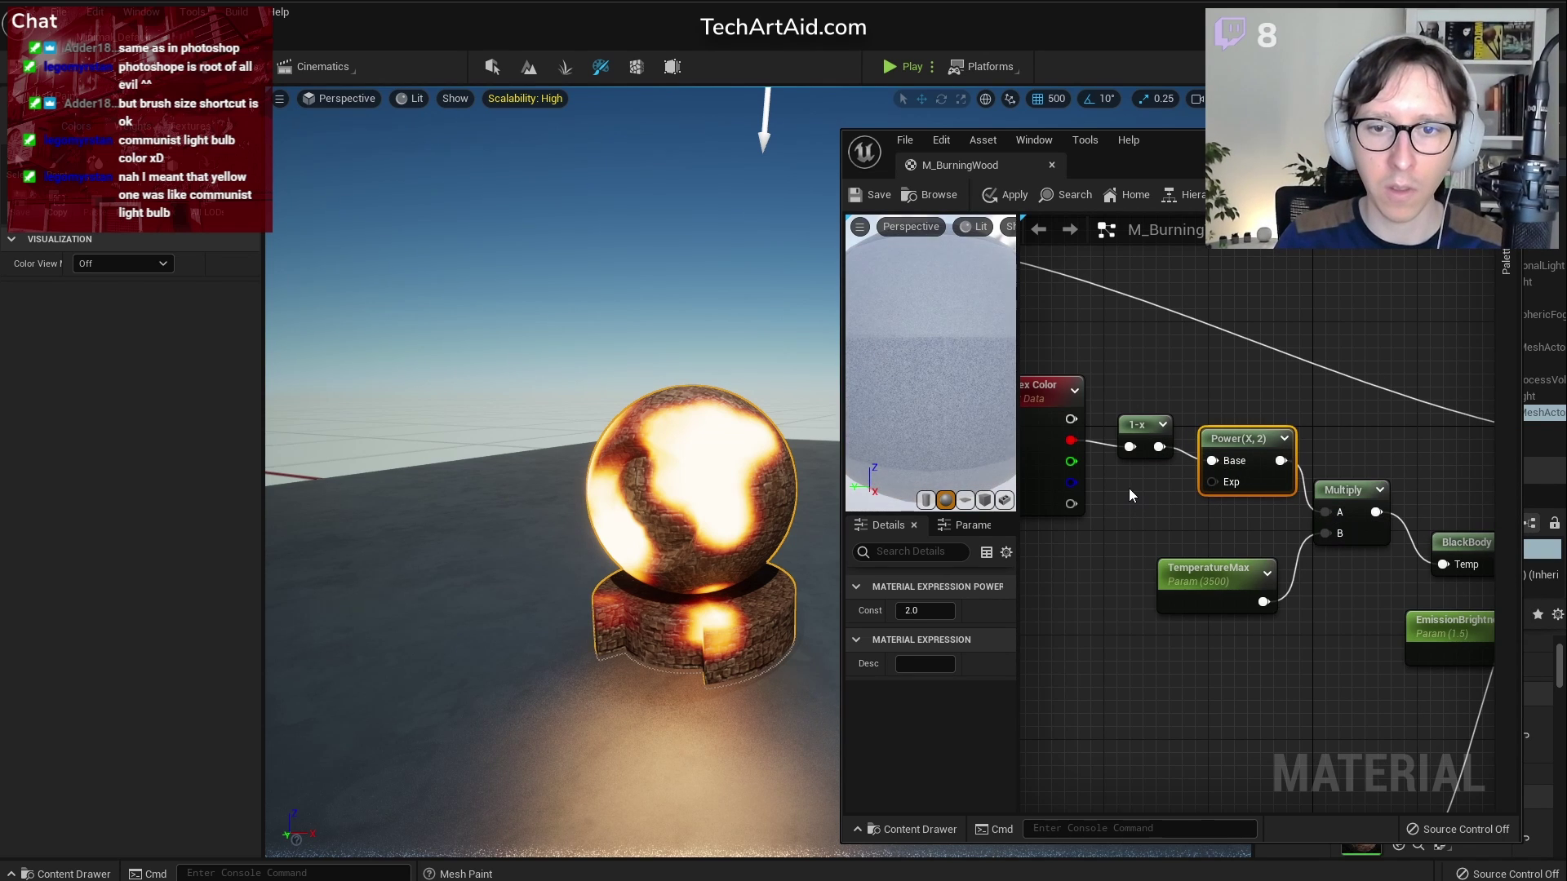
Add a Constant node with value 2, connect it to the Power node's Exp input, and save the material
key(2)
click(1129, 489)
drag(1167, 520, 1212, 482)
click(1157, 509)
key(Delete)
click(1139, 496)
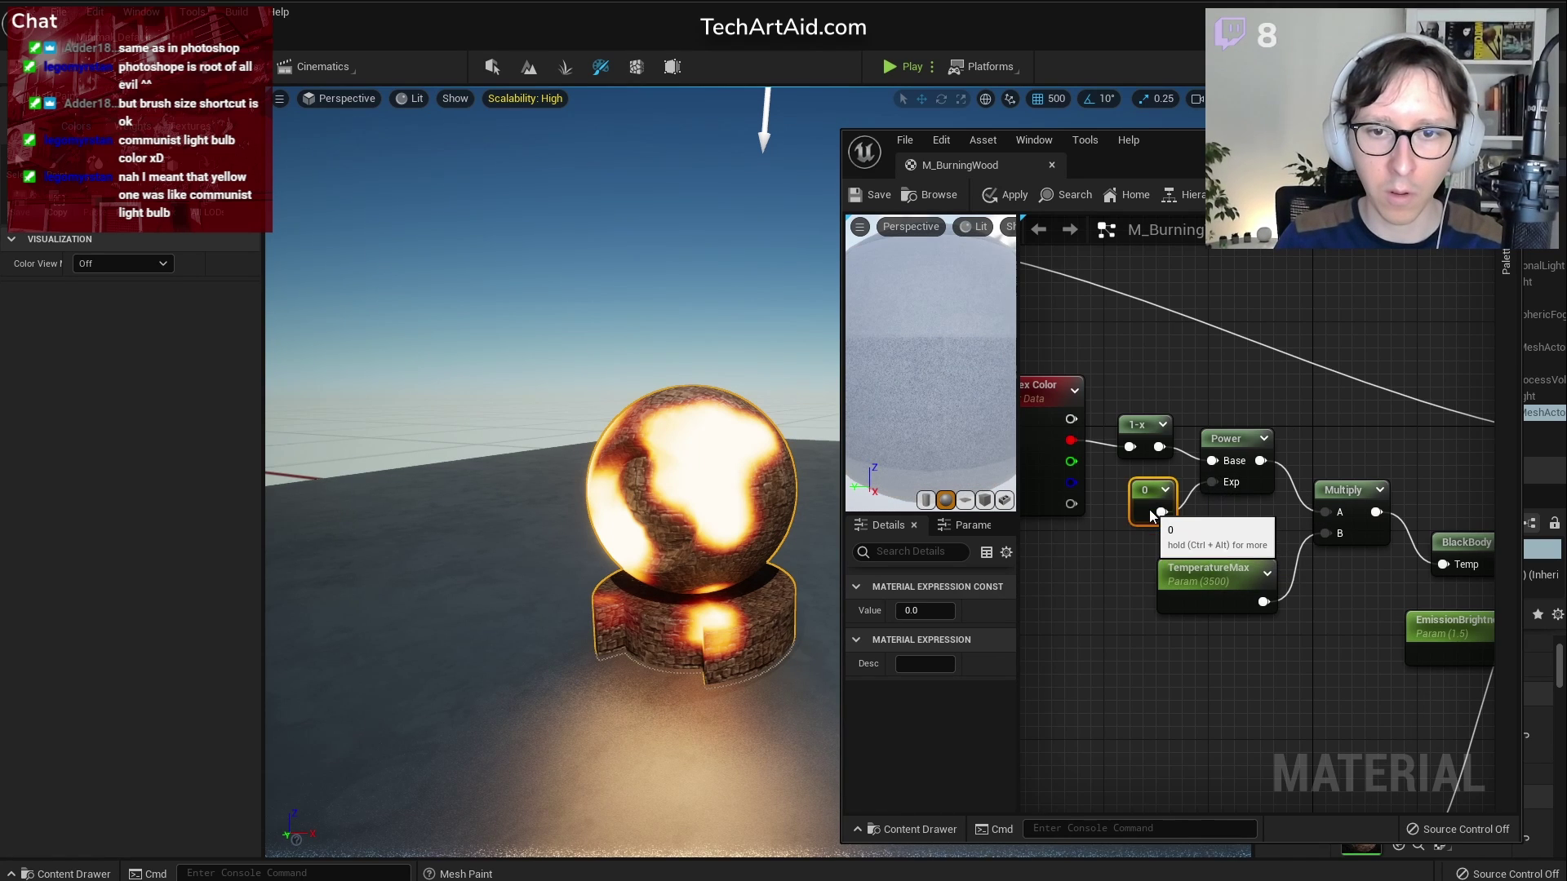
click(925, 610)
text(2)
key(Return)
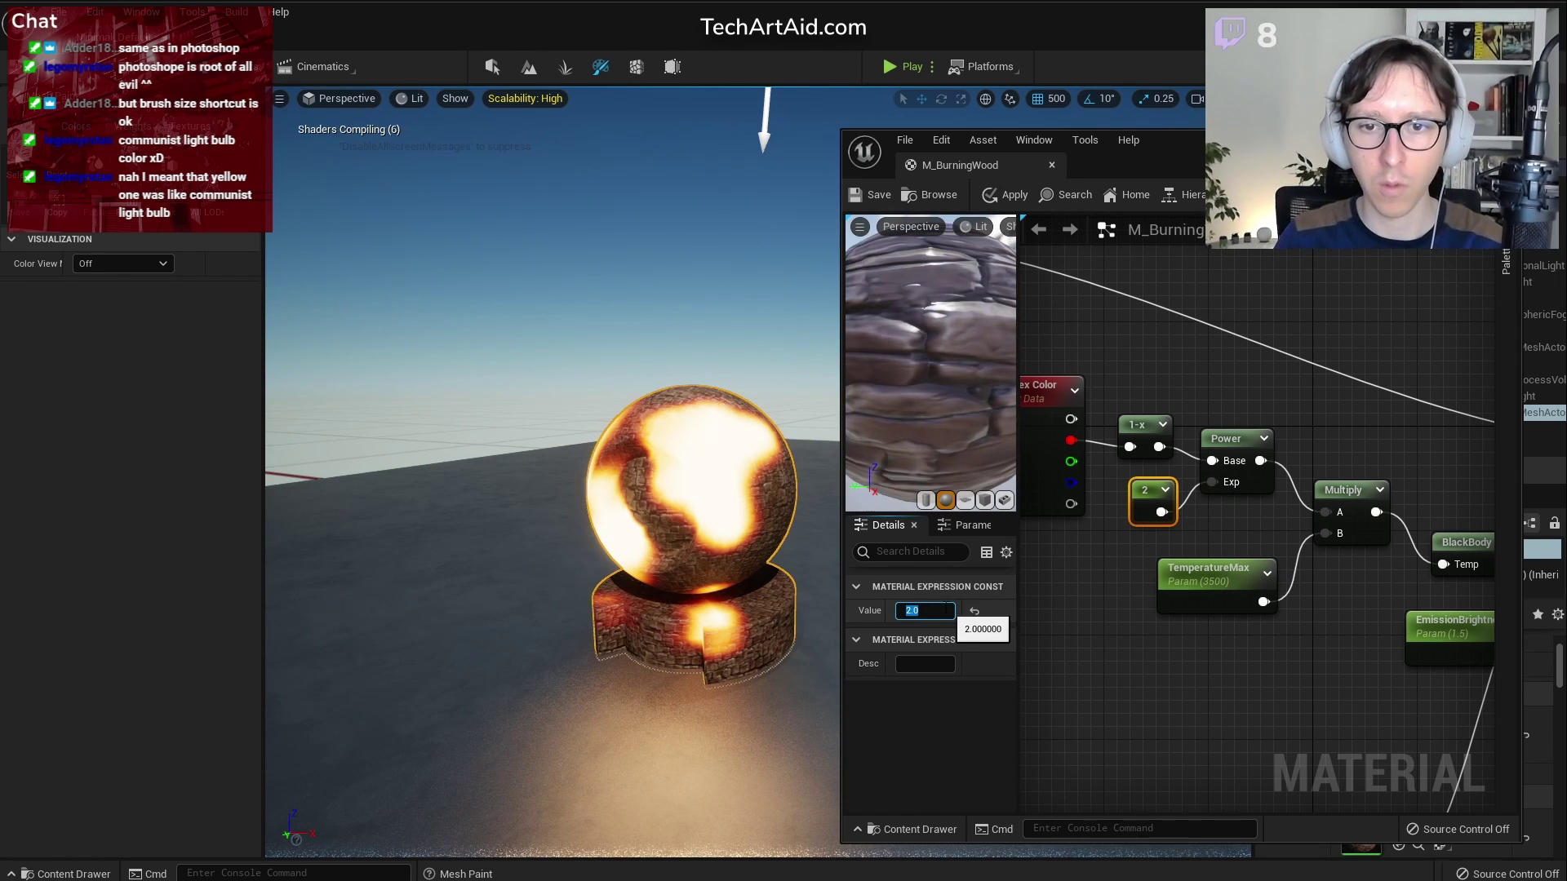
click(870, 195)
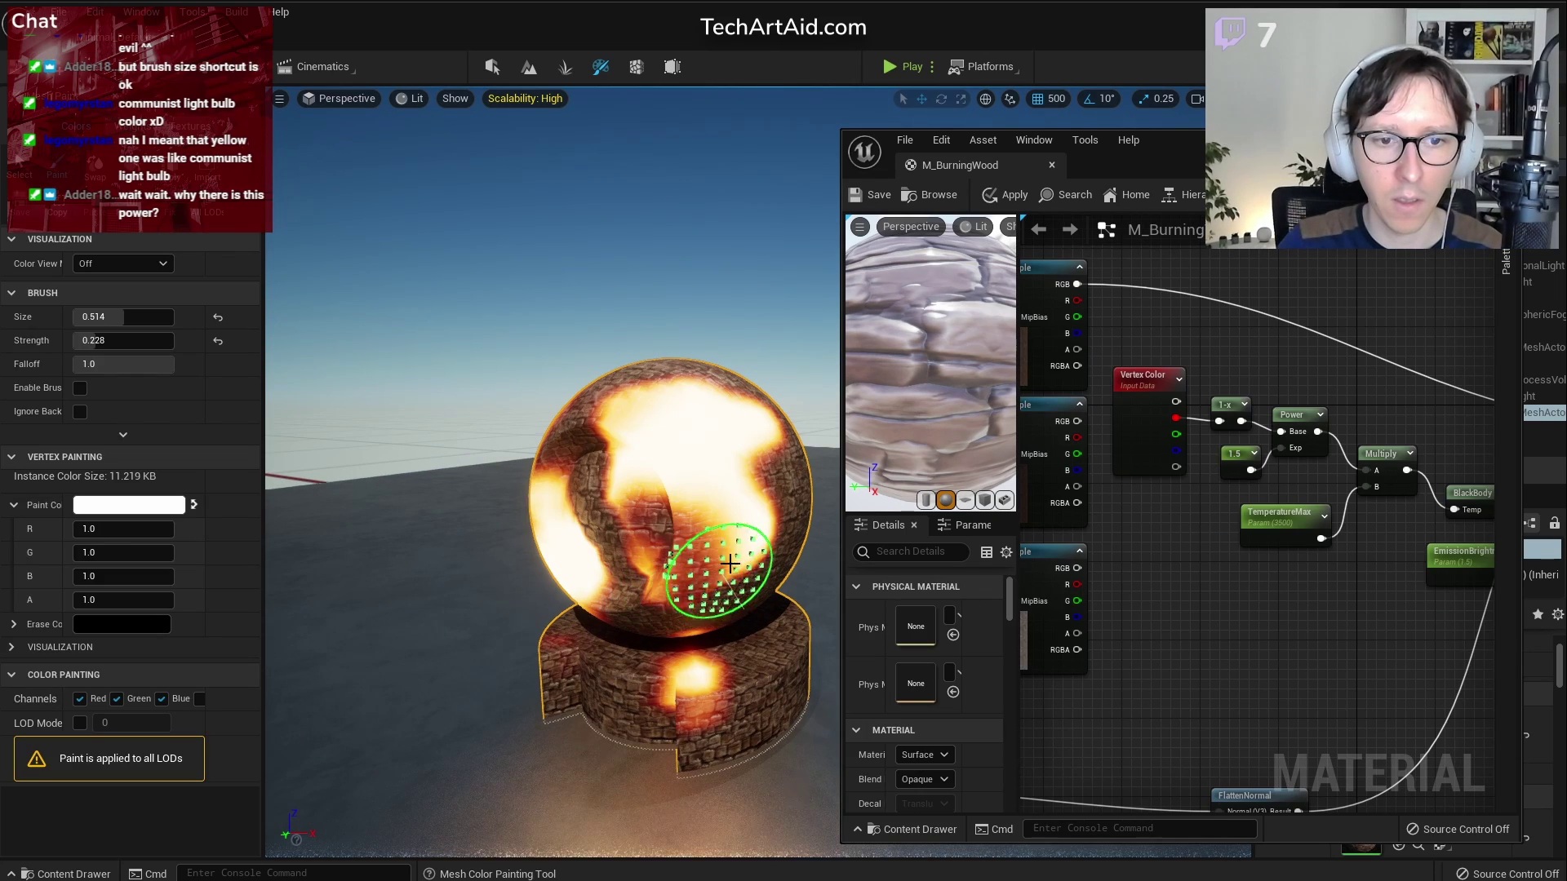
Paint a white vertex color stroke down the glowing area of the ball at 0.228 strength
mouse_move(754, 640)
right_down()
mouse_move(652, 652)
mouse_move(592, 714)
right_up()
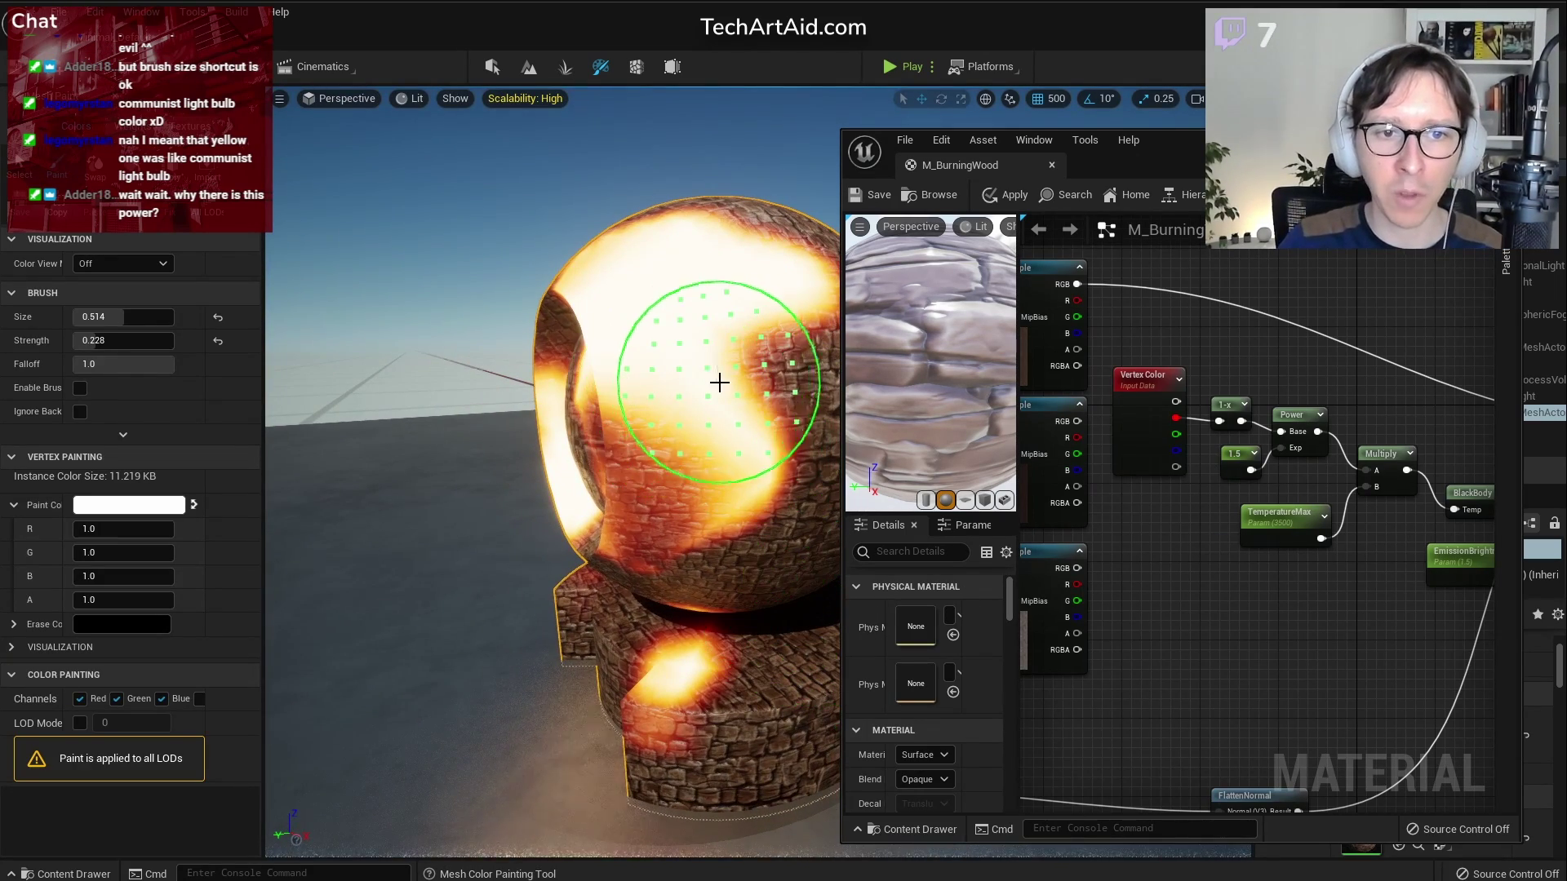
mouse_move(719, 382)
mouse_down()
mouse_move(688, 380)
mouse_move(678, 354)
mouse_move(747, 455)
mouse_move(736, 501)
mouse_move(703, 531)
mouse_up()
mouse_move(584, 690)
right_down()
mouse_move(620, 653)
mouse_move(732, 738)
mouse_move(612, 787)
mouse_move(653, 709)
mouse_move(767, 620)
right_up()
Set the TemperatureMax parameter's default to 3000
click(1251, 531)
click(912, 663)
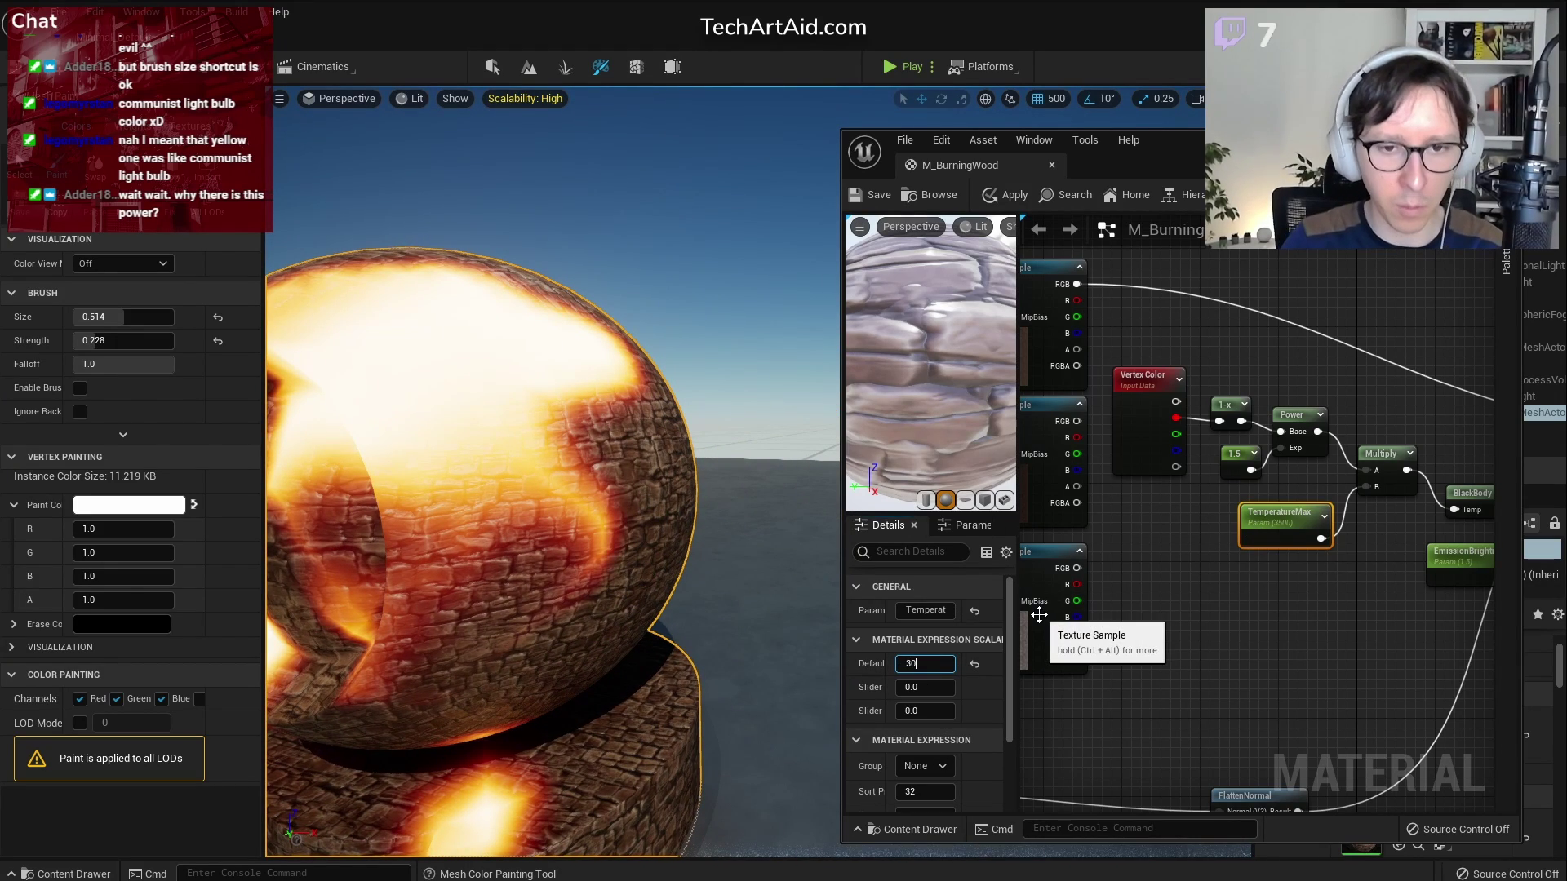
key(Return)
right_drag(637, 422, 734, 464)
scroll(732, 462, up, 4)
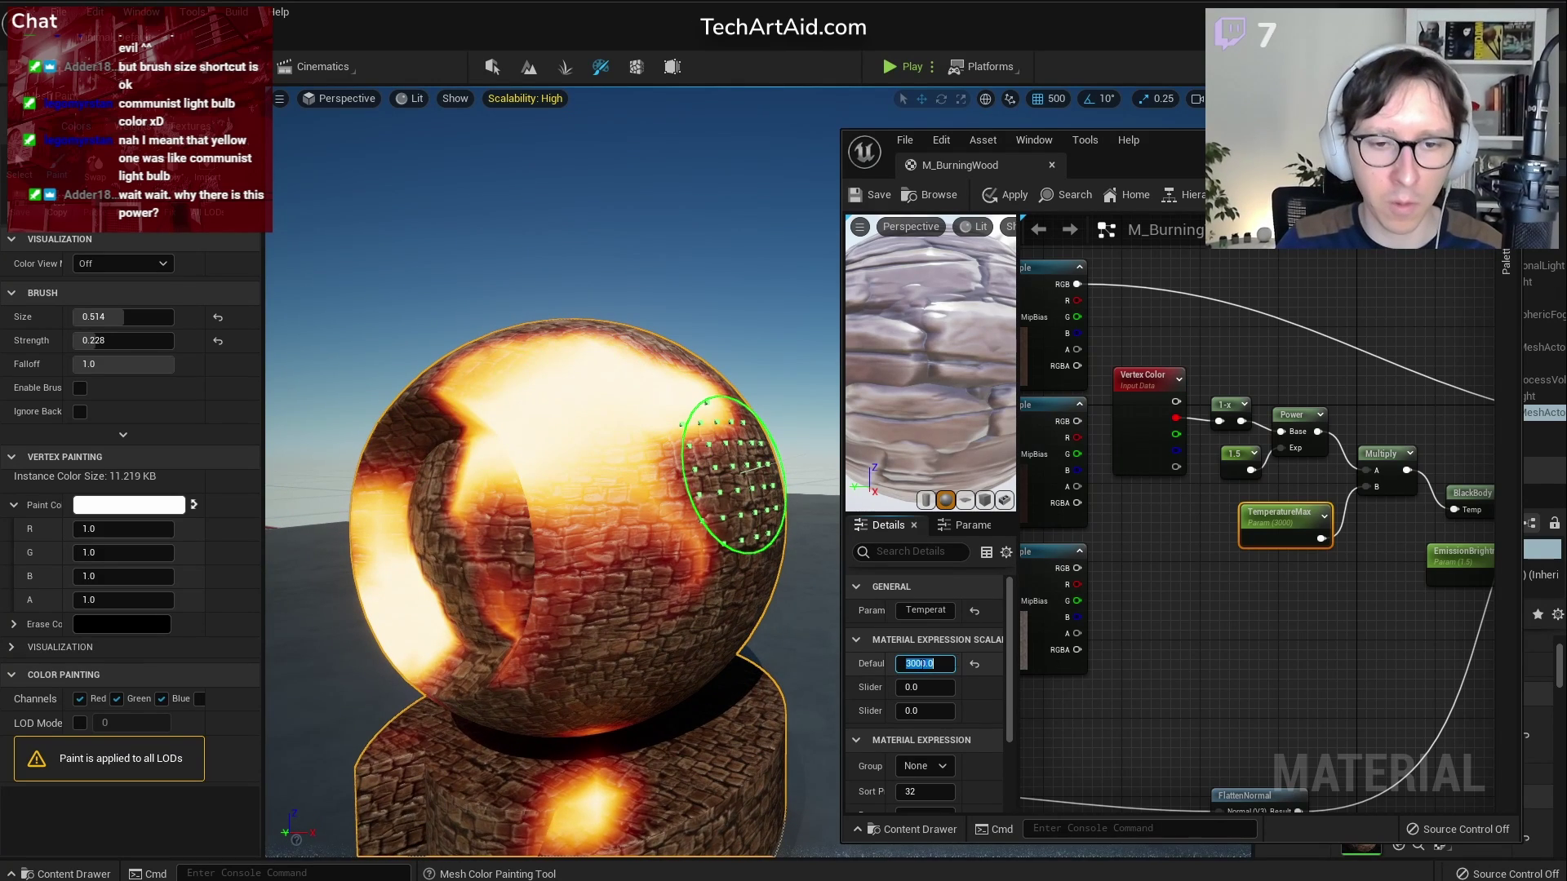
Try a TemperatureMax default of 5000 on the ball, and set it back to 3000
text(5000)
key(Return)
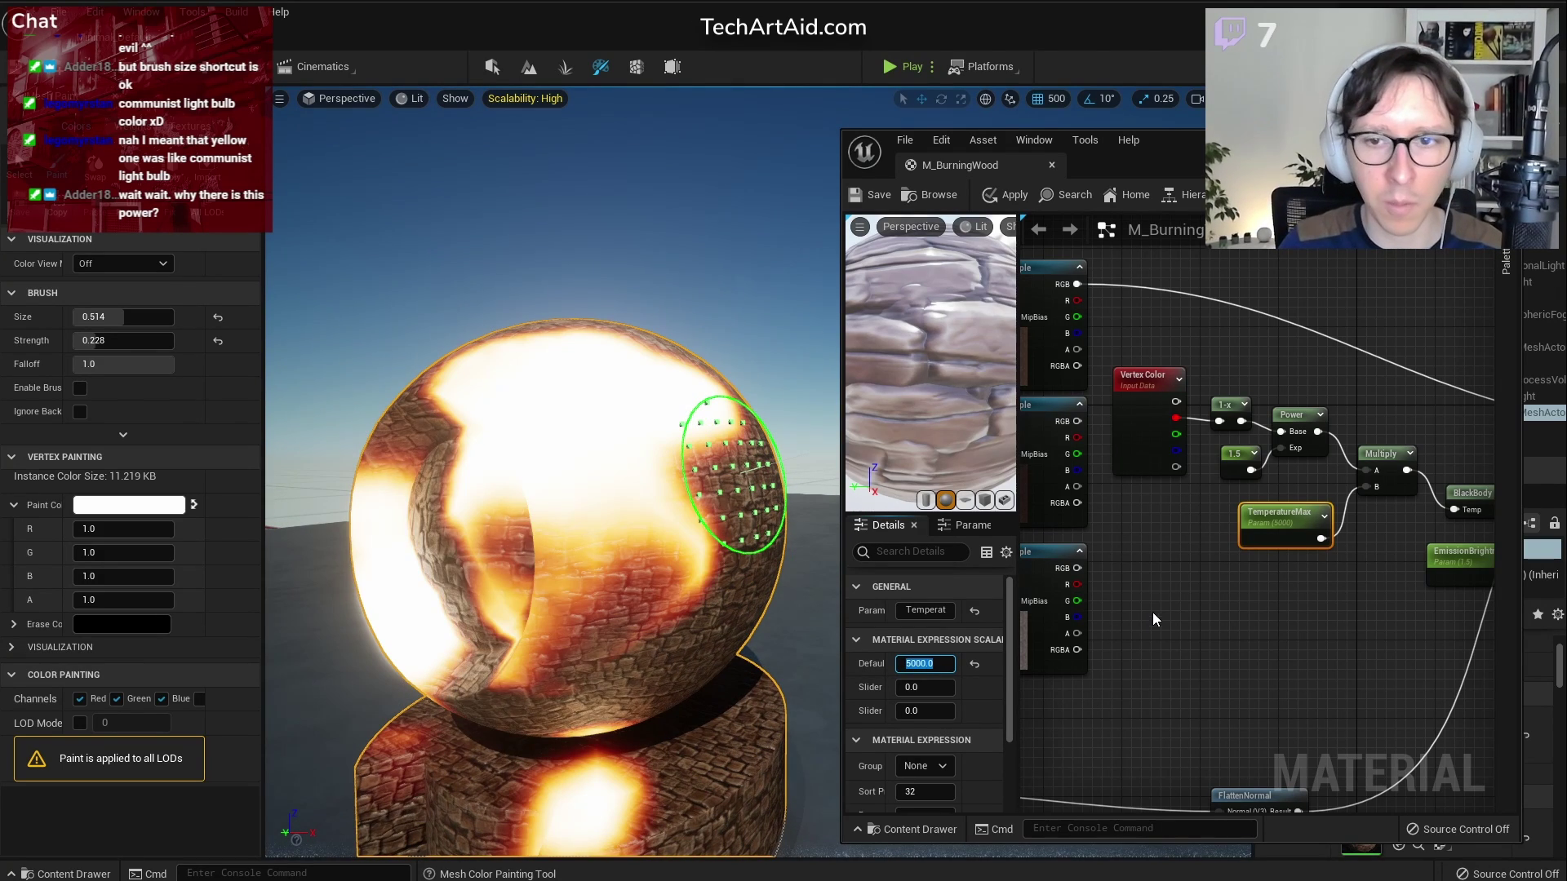
right_drag(1463, 492, 1427, 486)
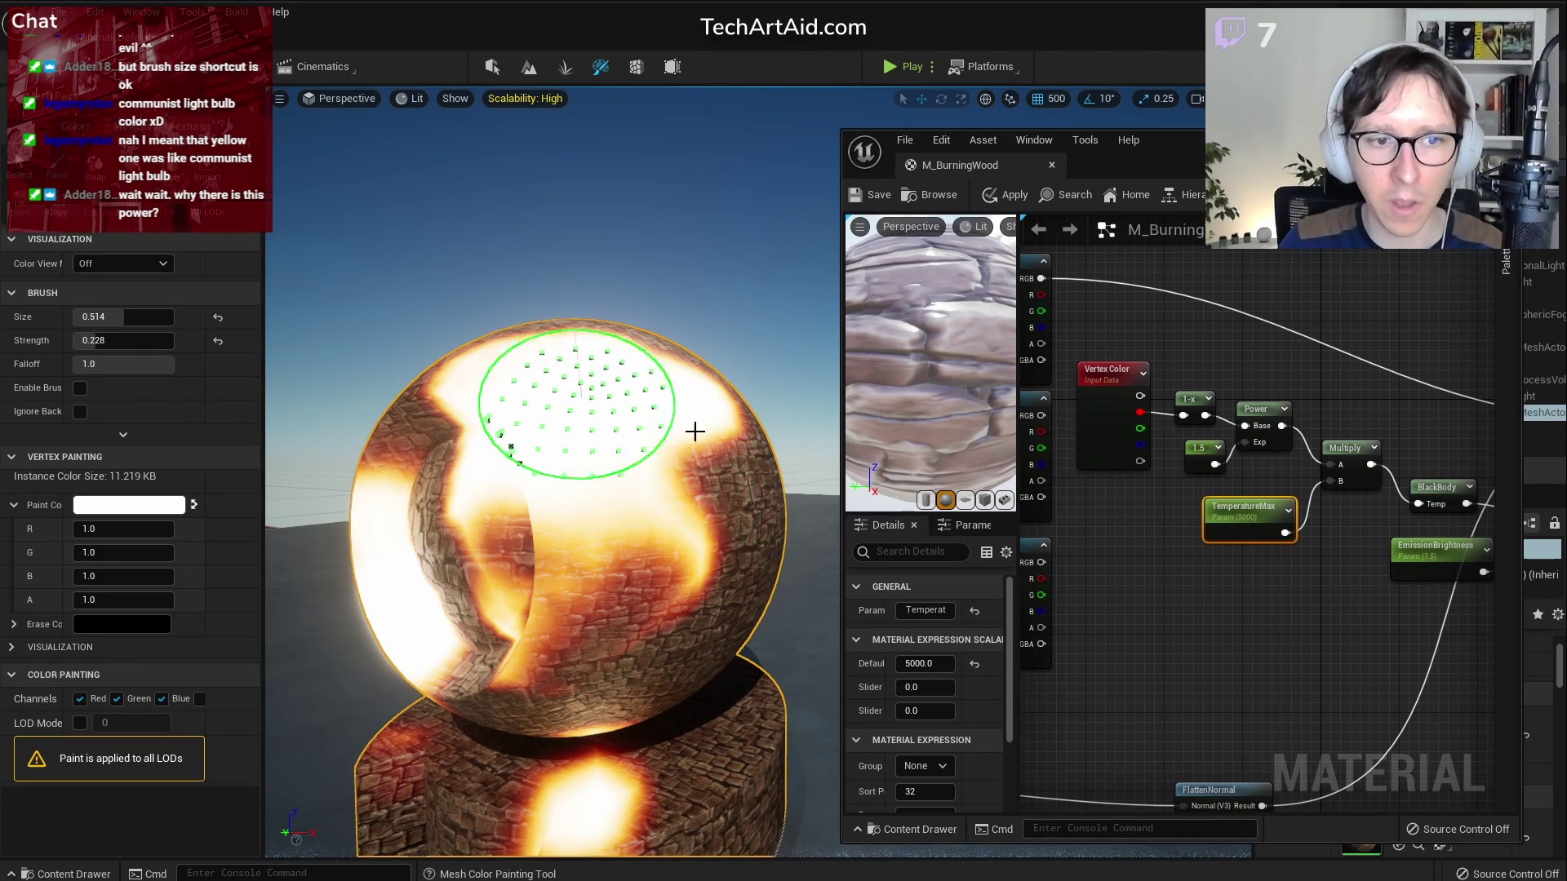
click(931, 663)
text(3)
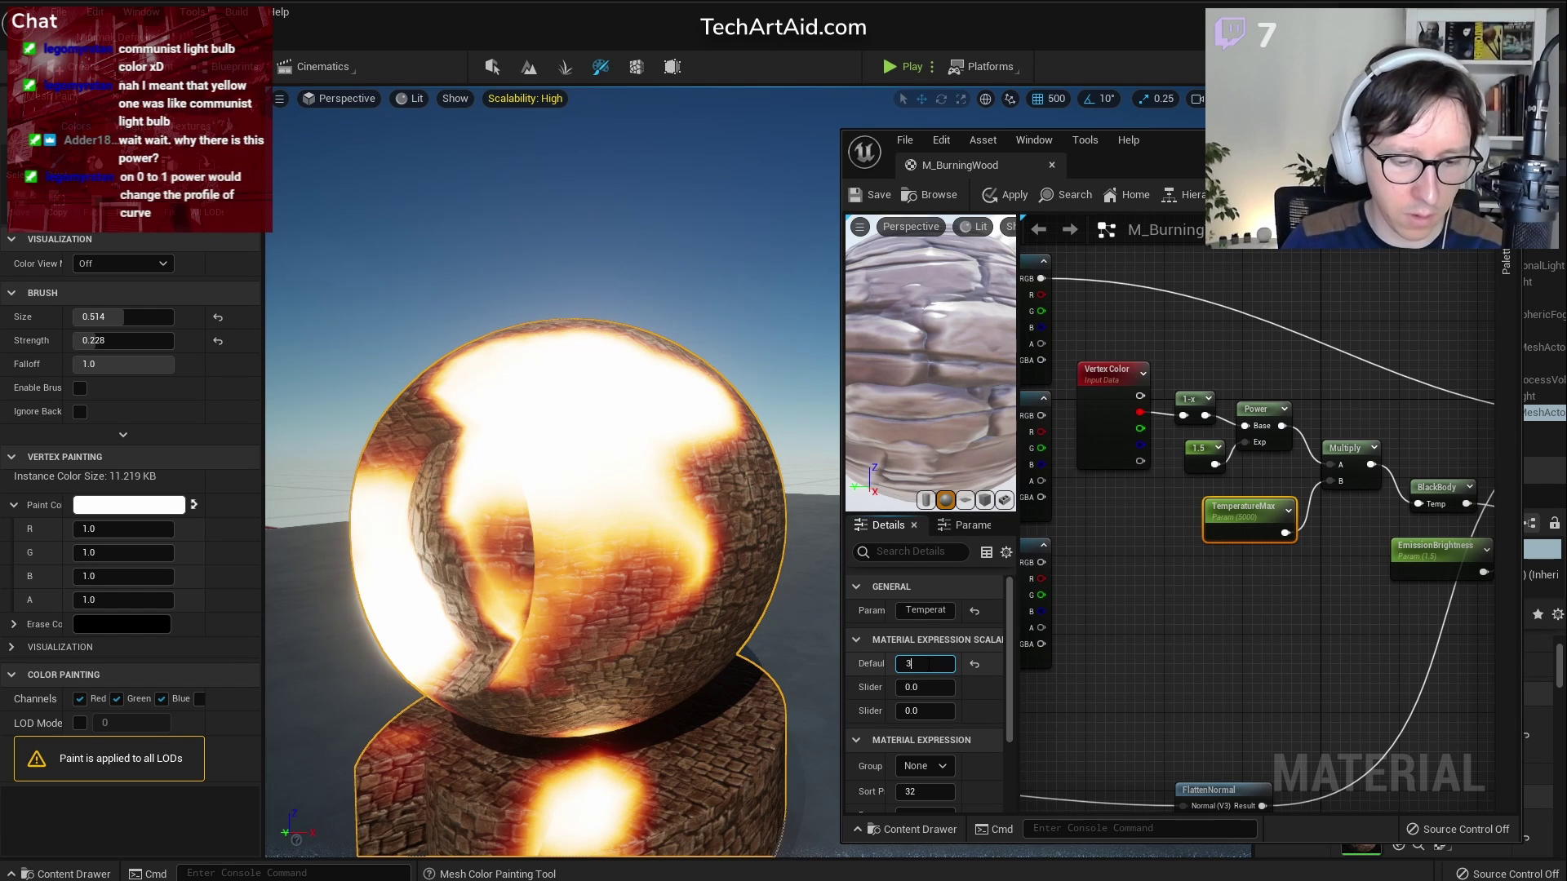
text(000)
key(Return)
Set the TemperatureMax default to 2500 and the EmissionBrightness default to 3
right_drag(1323, 593, 1221, 579)
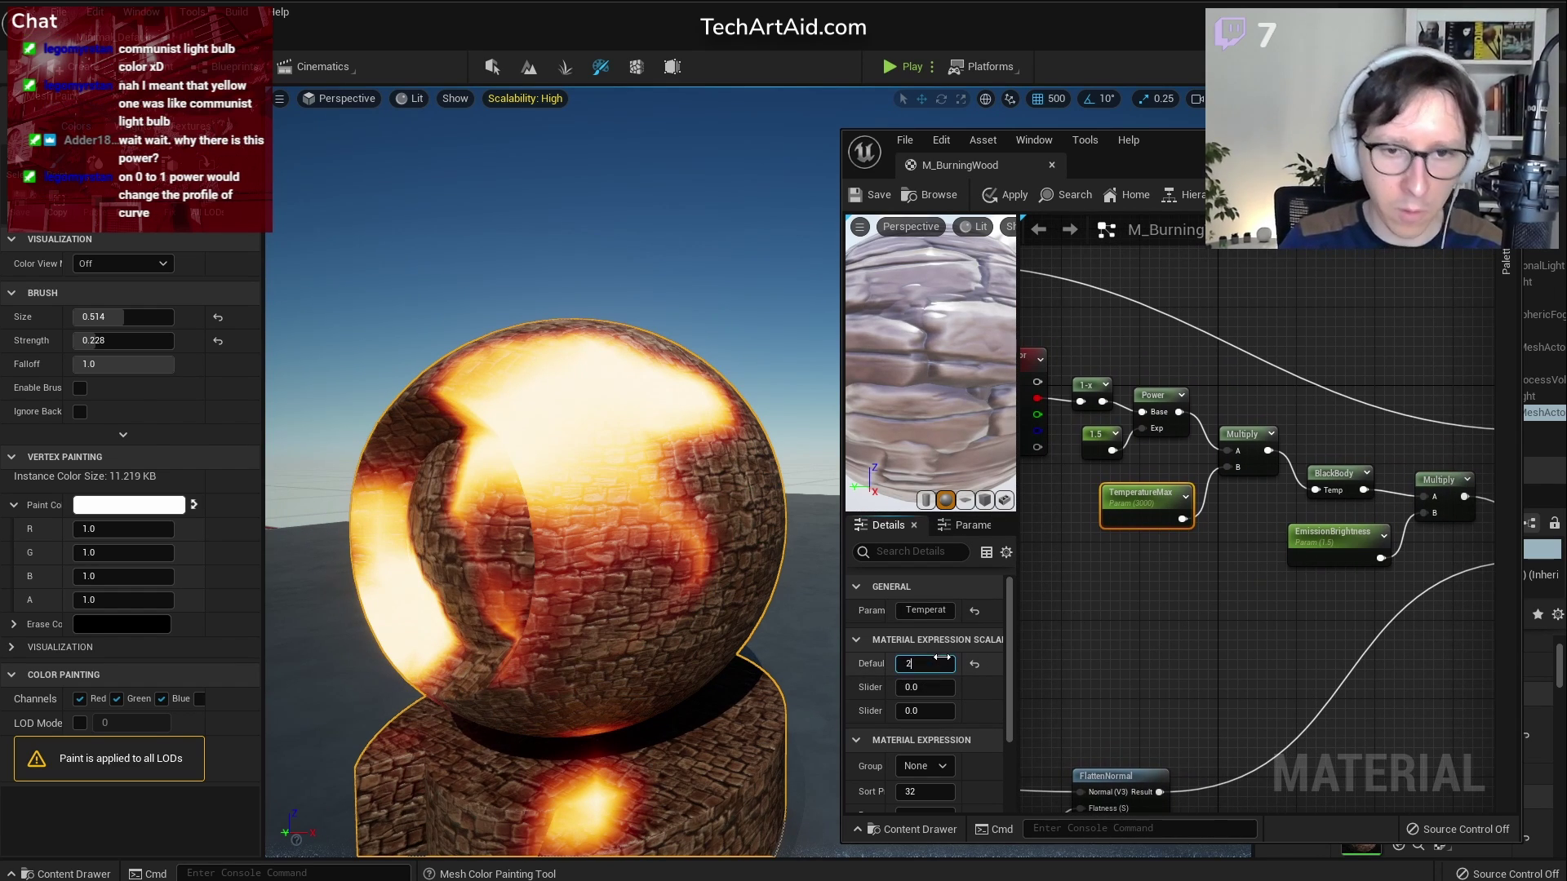
key(Return)
click(1348, 532)
text(4)
key(Return)
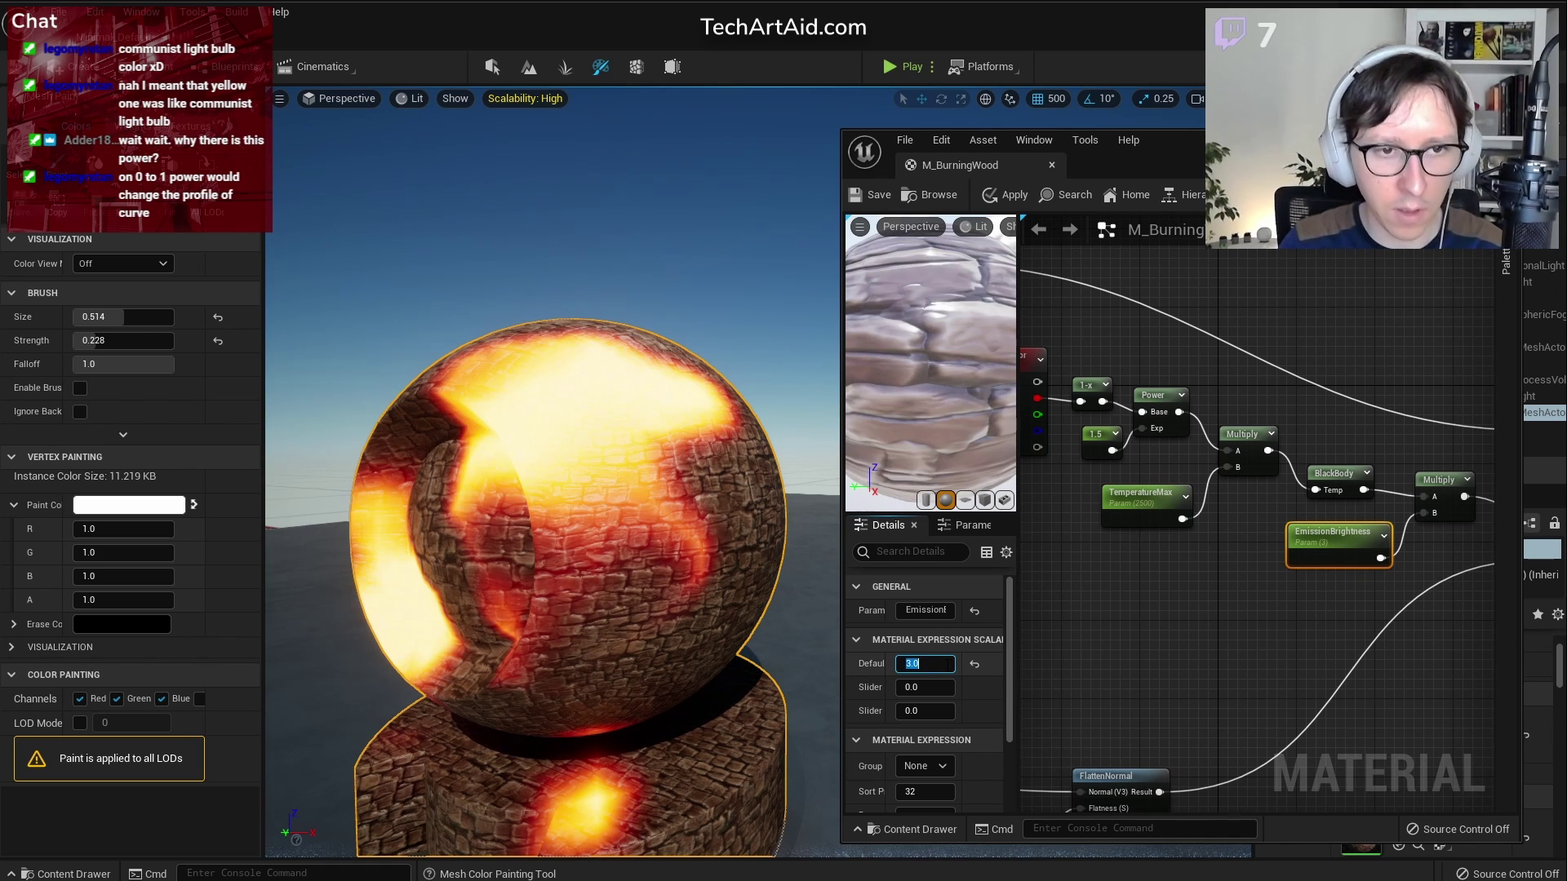
mouse_move(665, 535)
alt+mouse_down()
mouse_move(693, 584)
mouse_move(531, 510)
mouse_move(726, 484)
alt+mouse_up()
right_drag(726, 485, 713, 522)
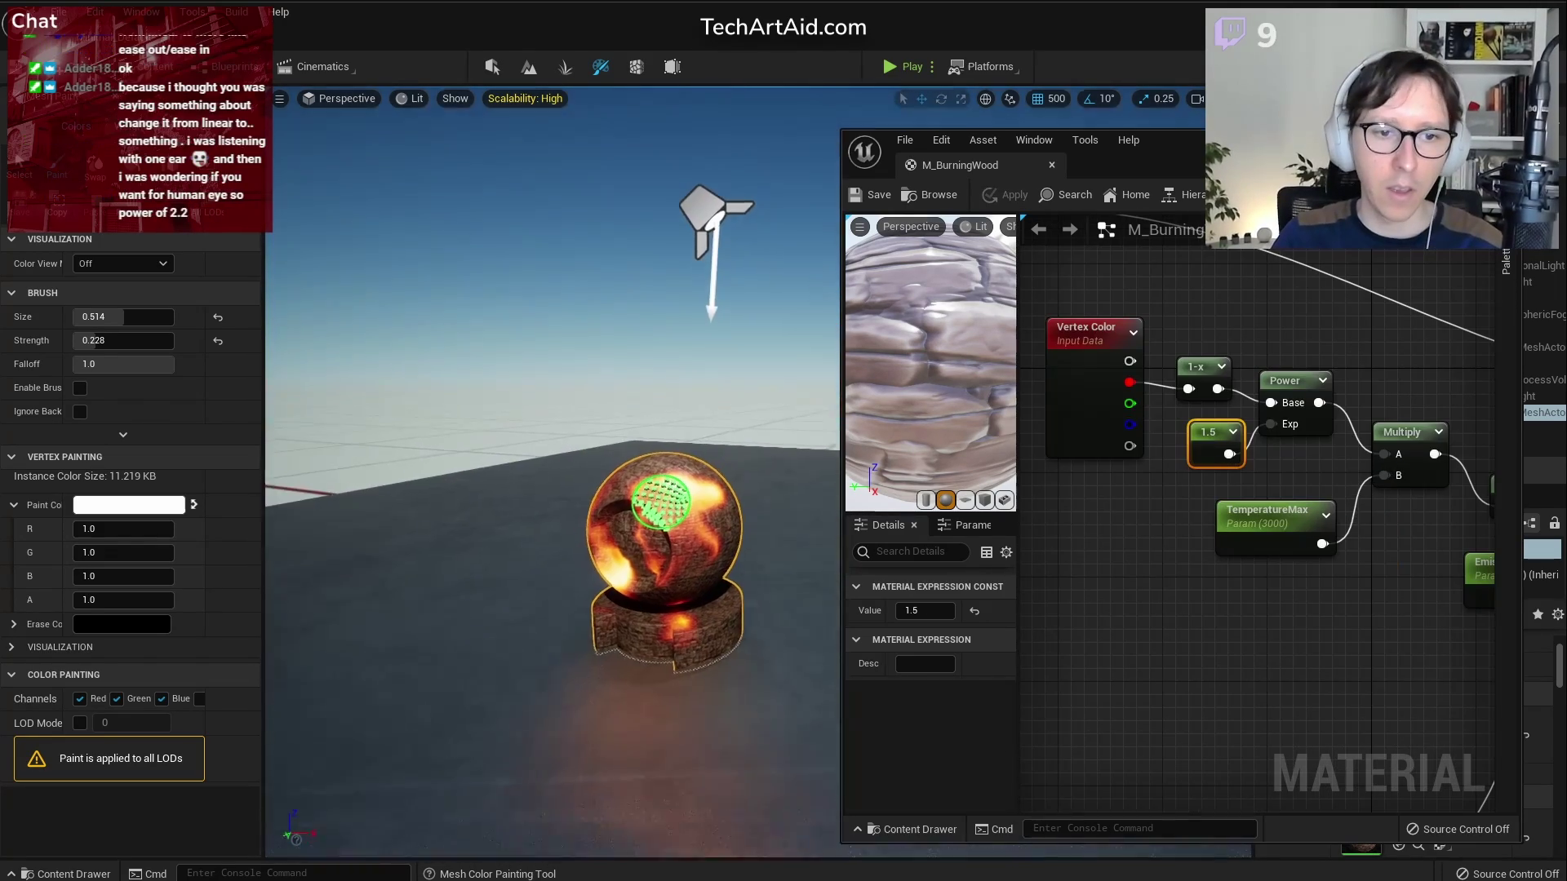
Add the Wood_Burning_H texture to the graph as a Texture Sample placed above the Vertex Color node group
mouse_move(647, 542)
alt+mouse_down()
mouse_move(629, 524)
mouse_move(635, 412)
mouse_move(795, 539)
alt+mouse_up()
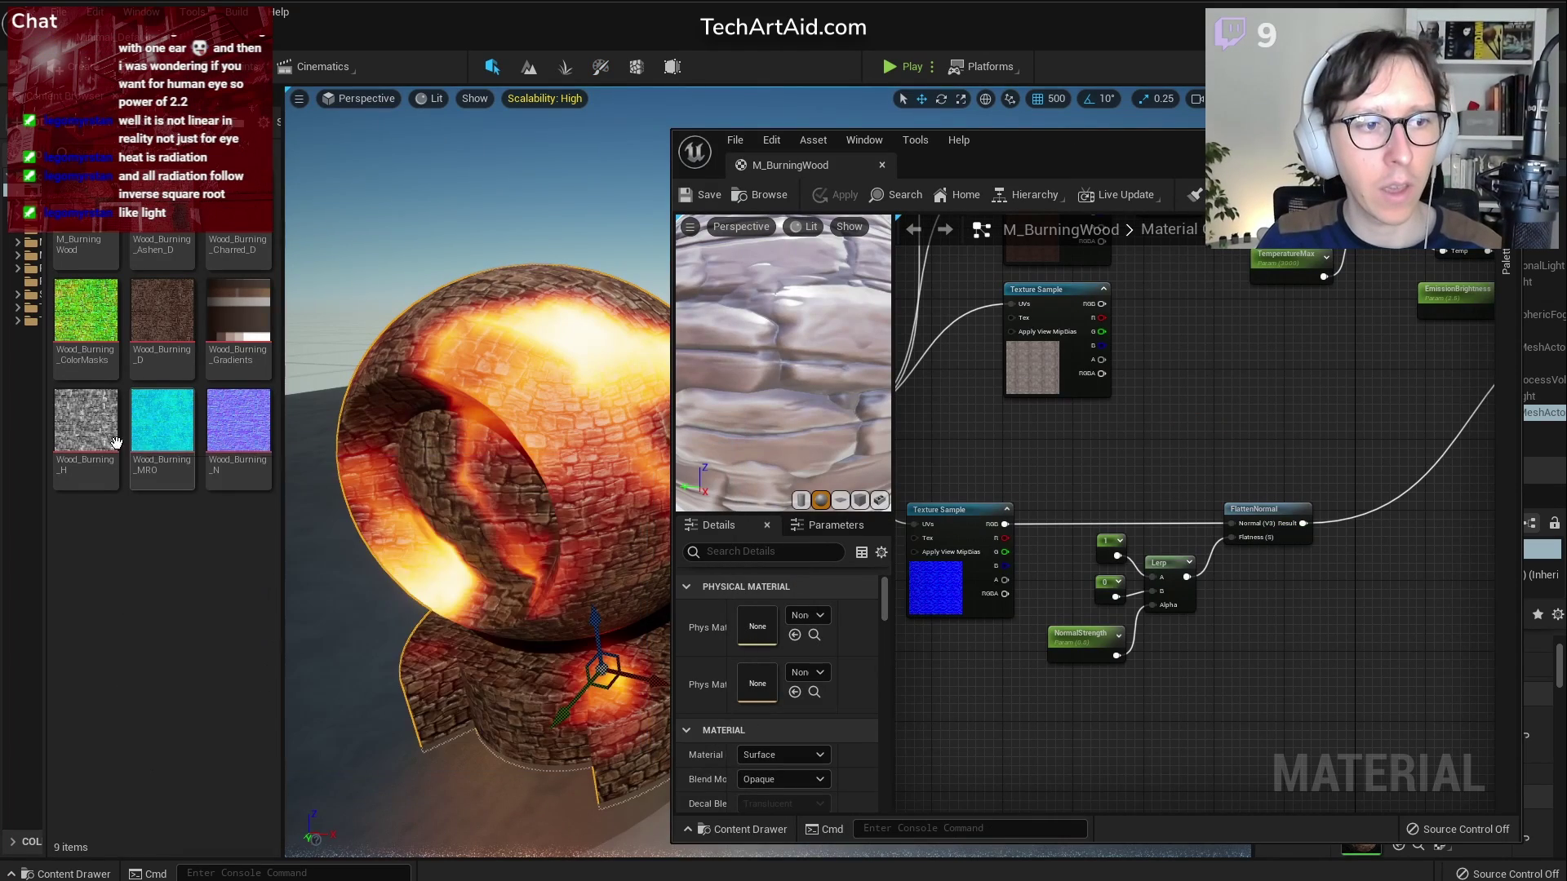
drag(86, 420, 1295, 388)
right_drag(1369, 521, 1005, 717)
scroll(1058, 568, down, 2)
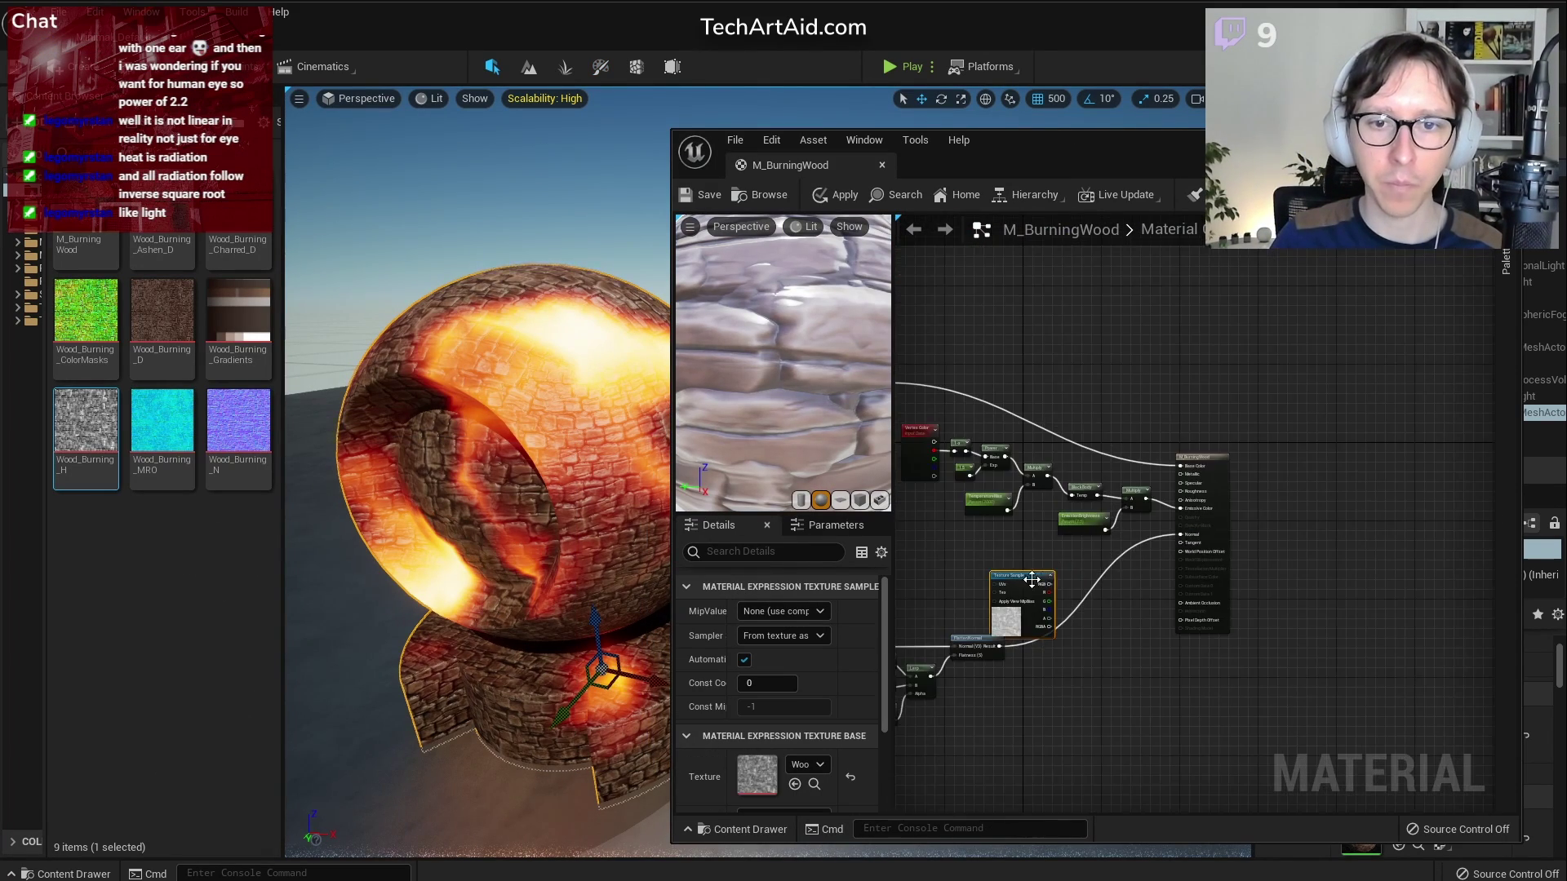
mouse_move(1017, 578)
mouse_down()
mouse_move(1011, 471)
mouse_move(962, 288)
mouse_up()
mouse_move(542, 399)
right_down()
mouse_move(522, 416)
mouse_move(457, 412)
right_up()
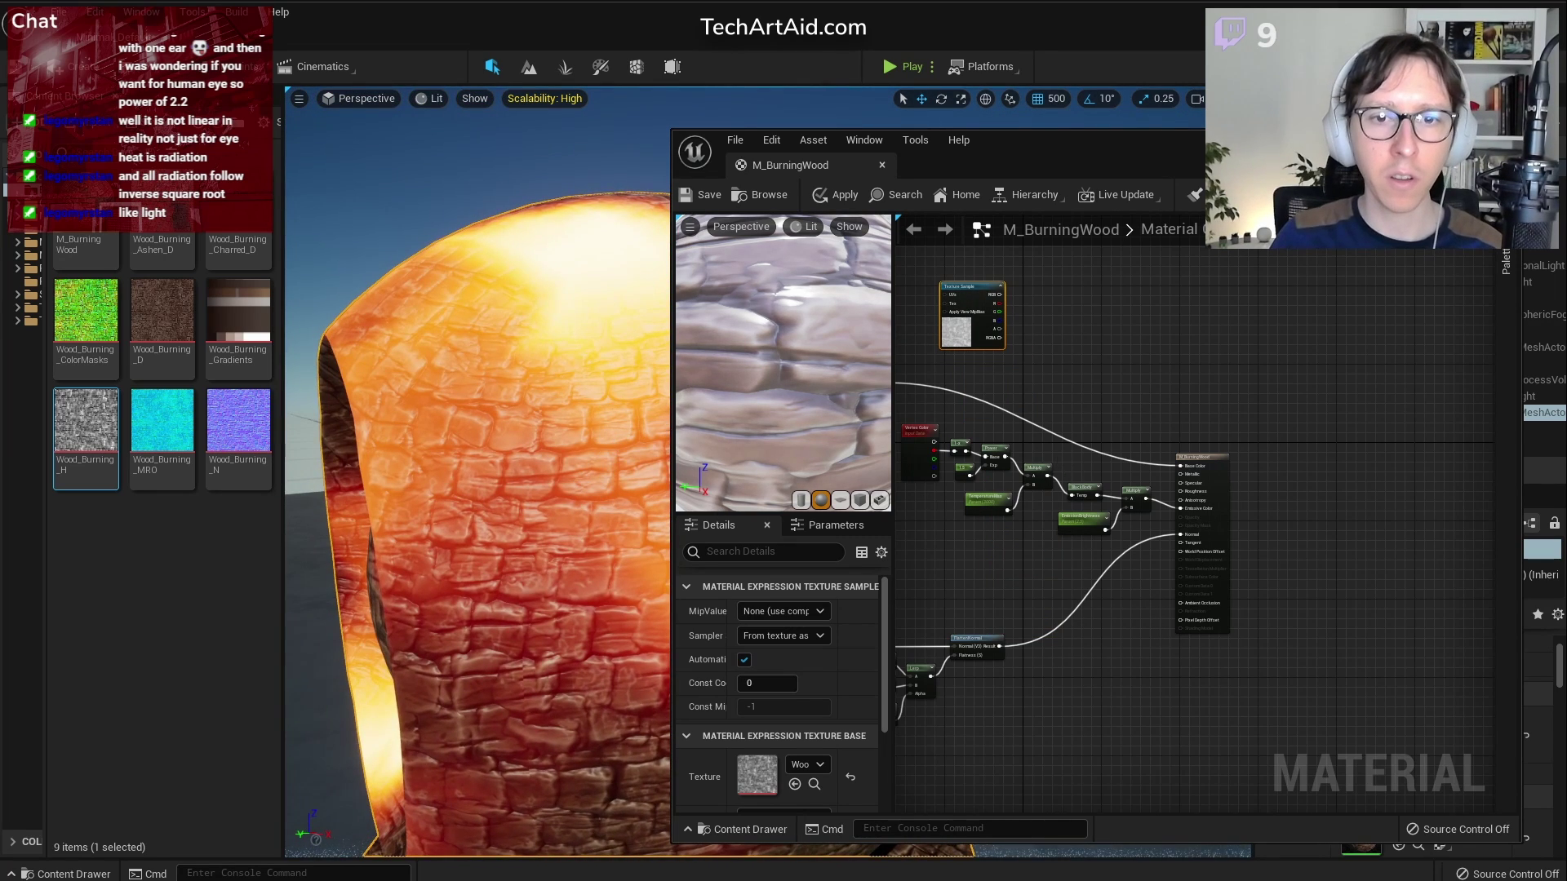
scroll(1129, 471, up, 5)
right_drag(1256, 577, 1044, 517)
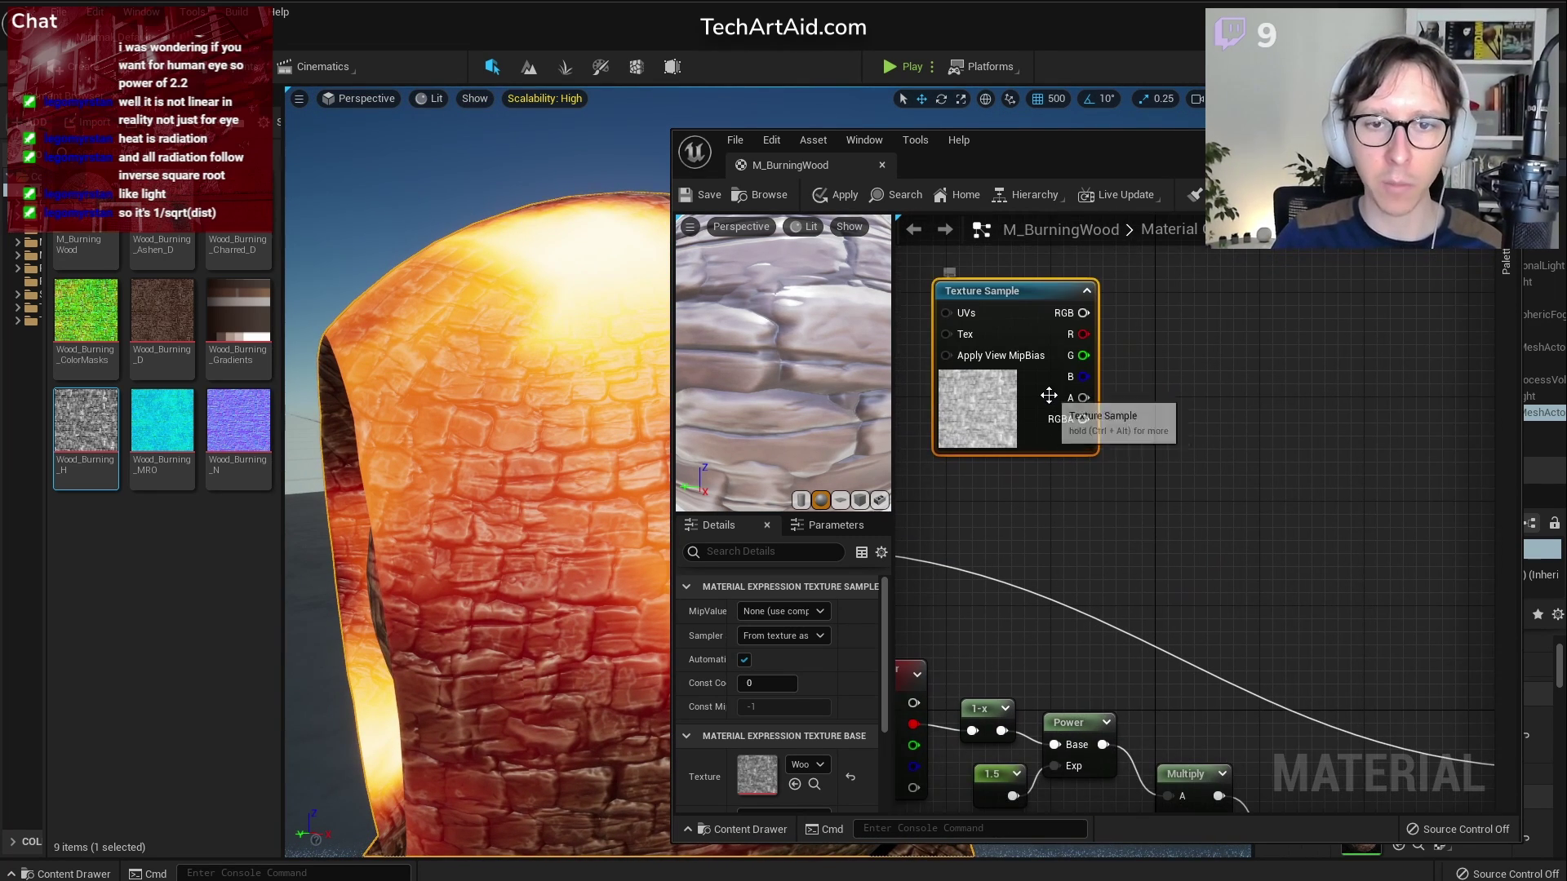
Add a 1-x node beside the height Texture Sample and feed it from the sample's R channel
scroll(1048, 395, down, 2)
drag(1019, 339, 960, 320)
right_click(1105, 392)
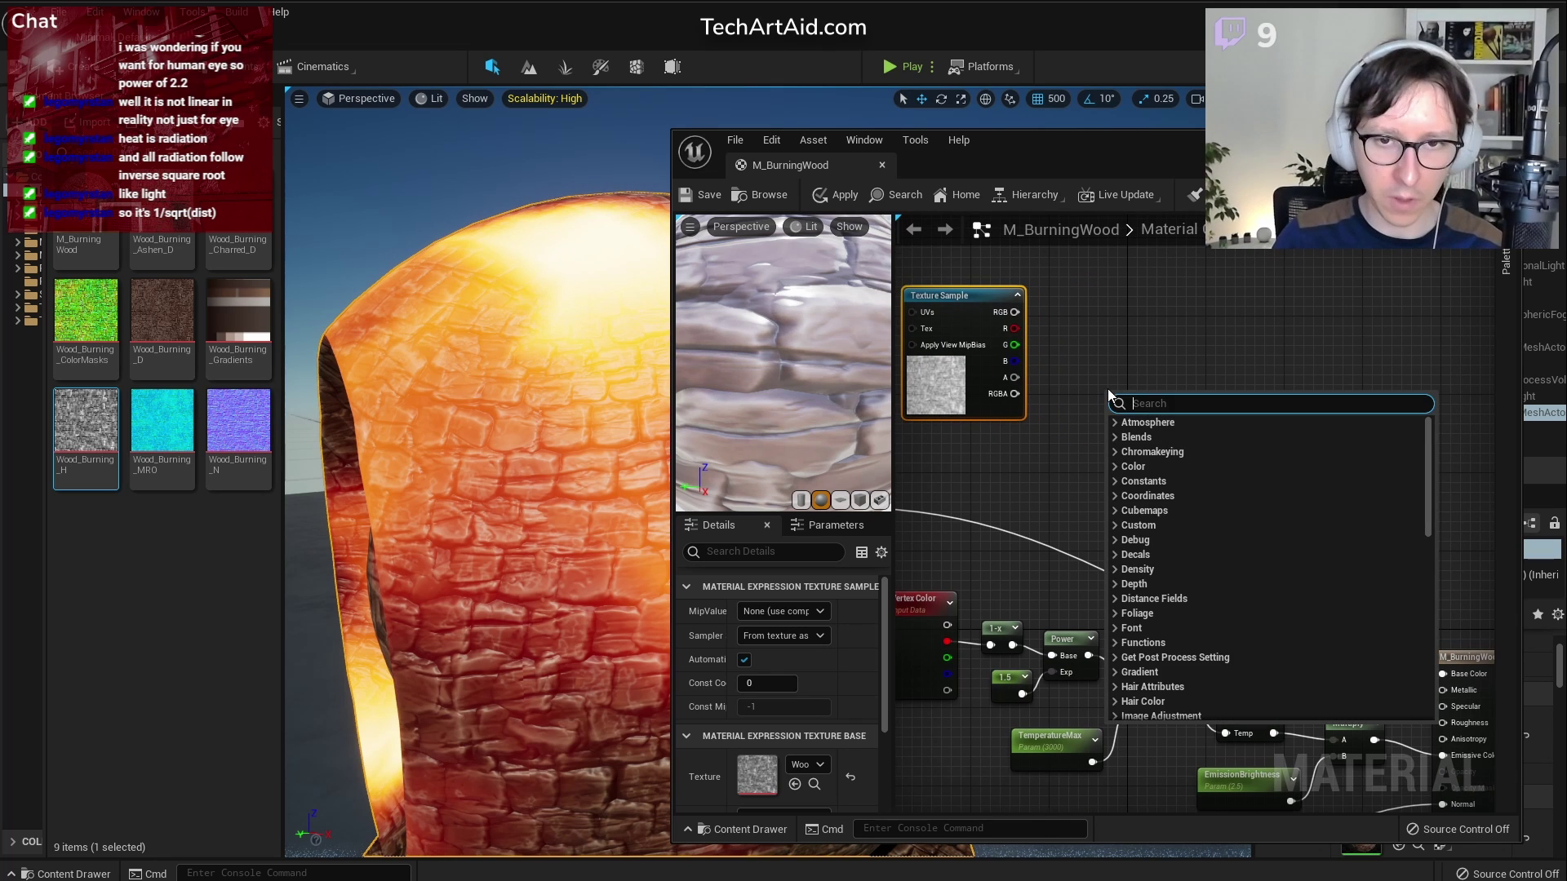
text(1-x)
key(Return)
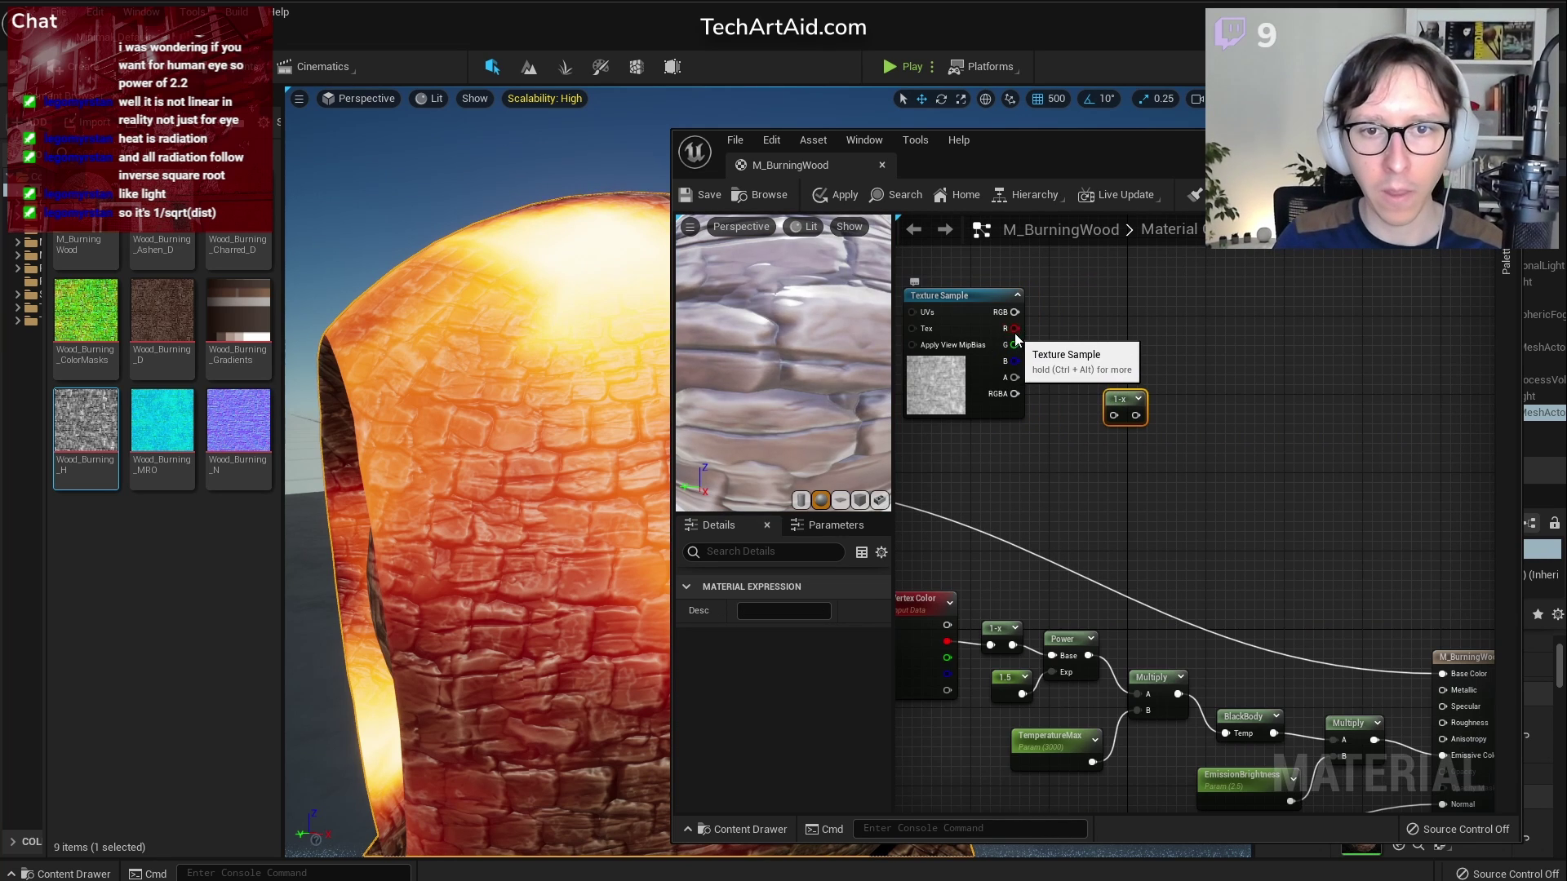
drag(1014, 328, 1113, 415)
Add a Multiply node combining the inverted height (A) with the output of the vertex-color Power node (B)
right_drag(1336, 508, 1260, 377)
scroll(1260, 377, down, 1)
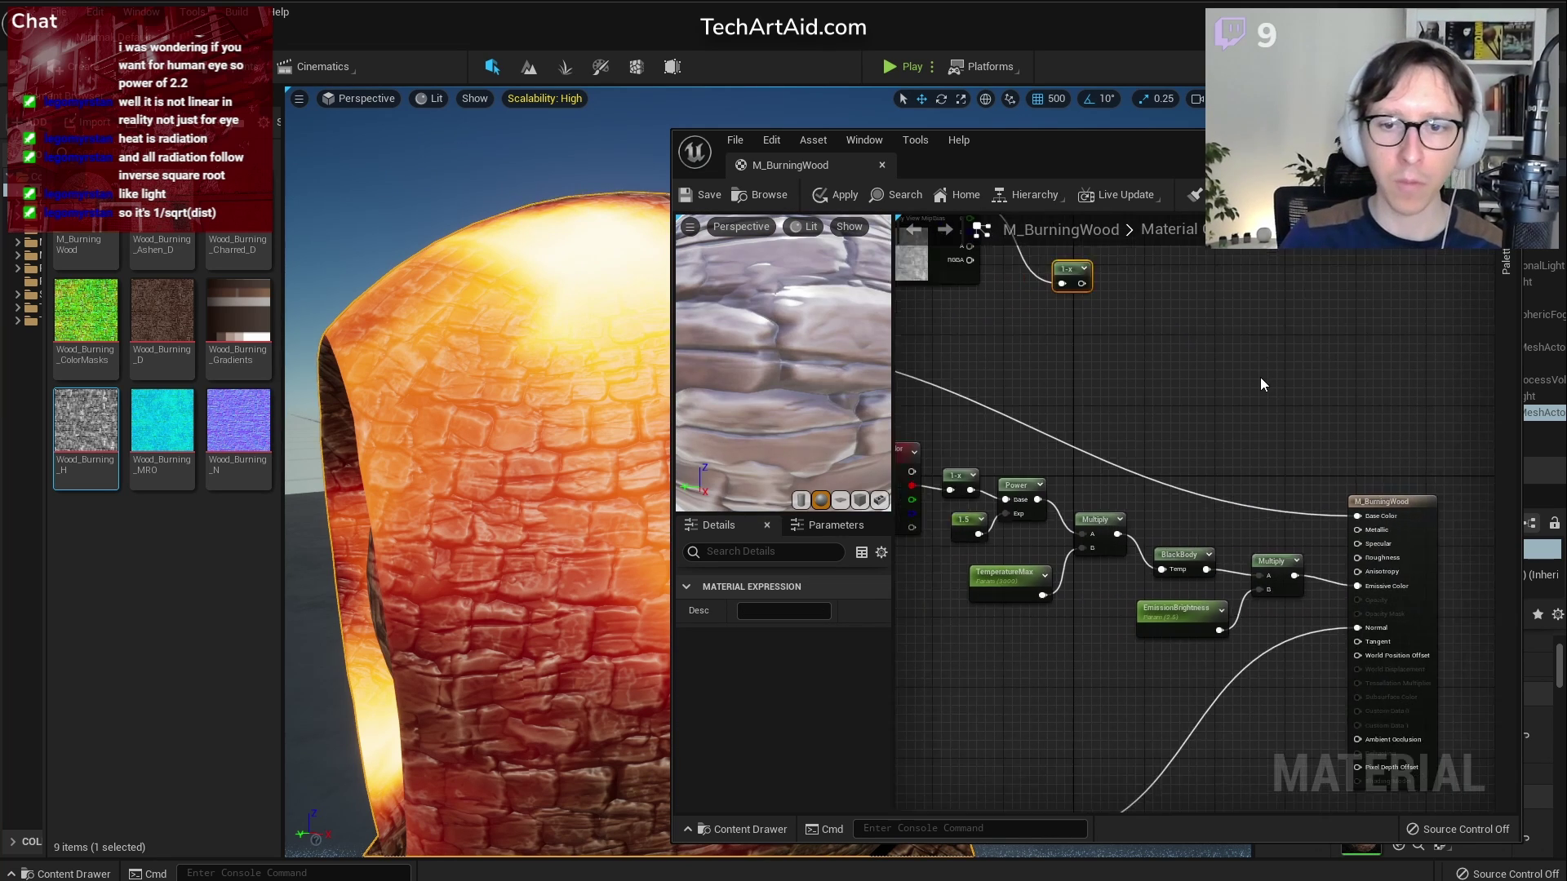
right_drag(1392, 511, 1461, 468)
right_drag(1178, 438, 1233, 543)
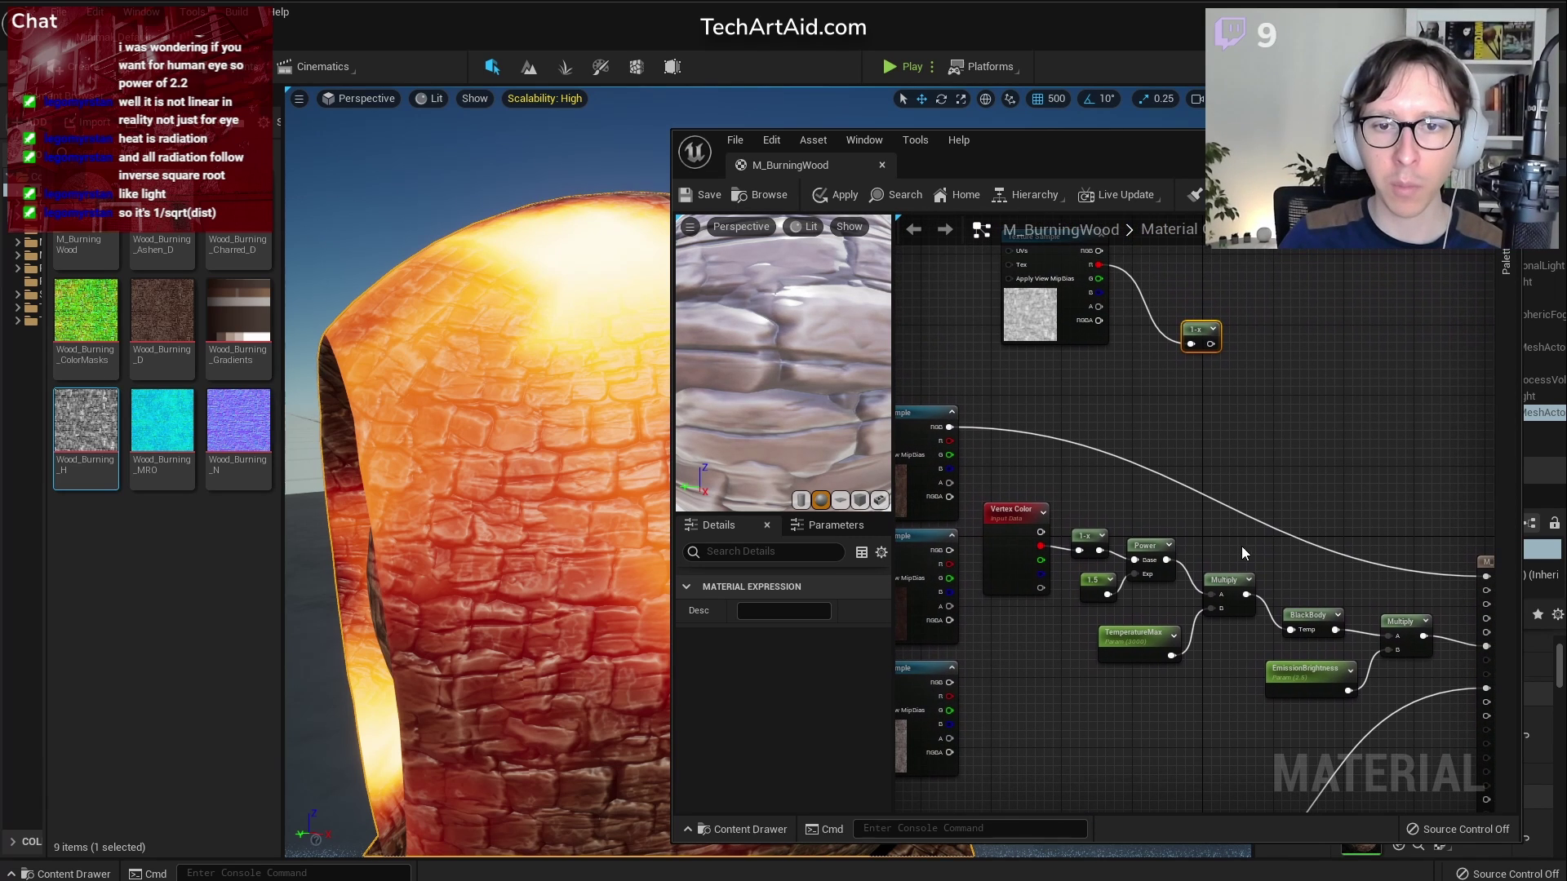
click(1276, 428)
scroll(1306, 571, up, 2)
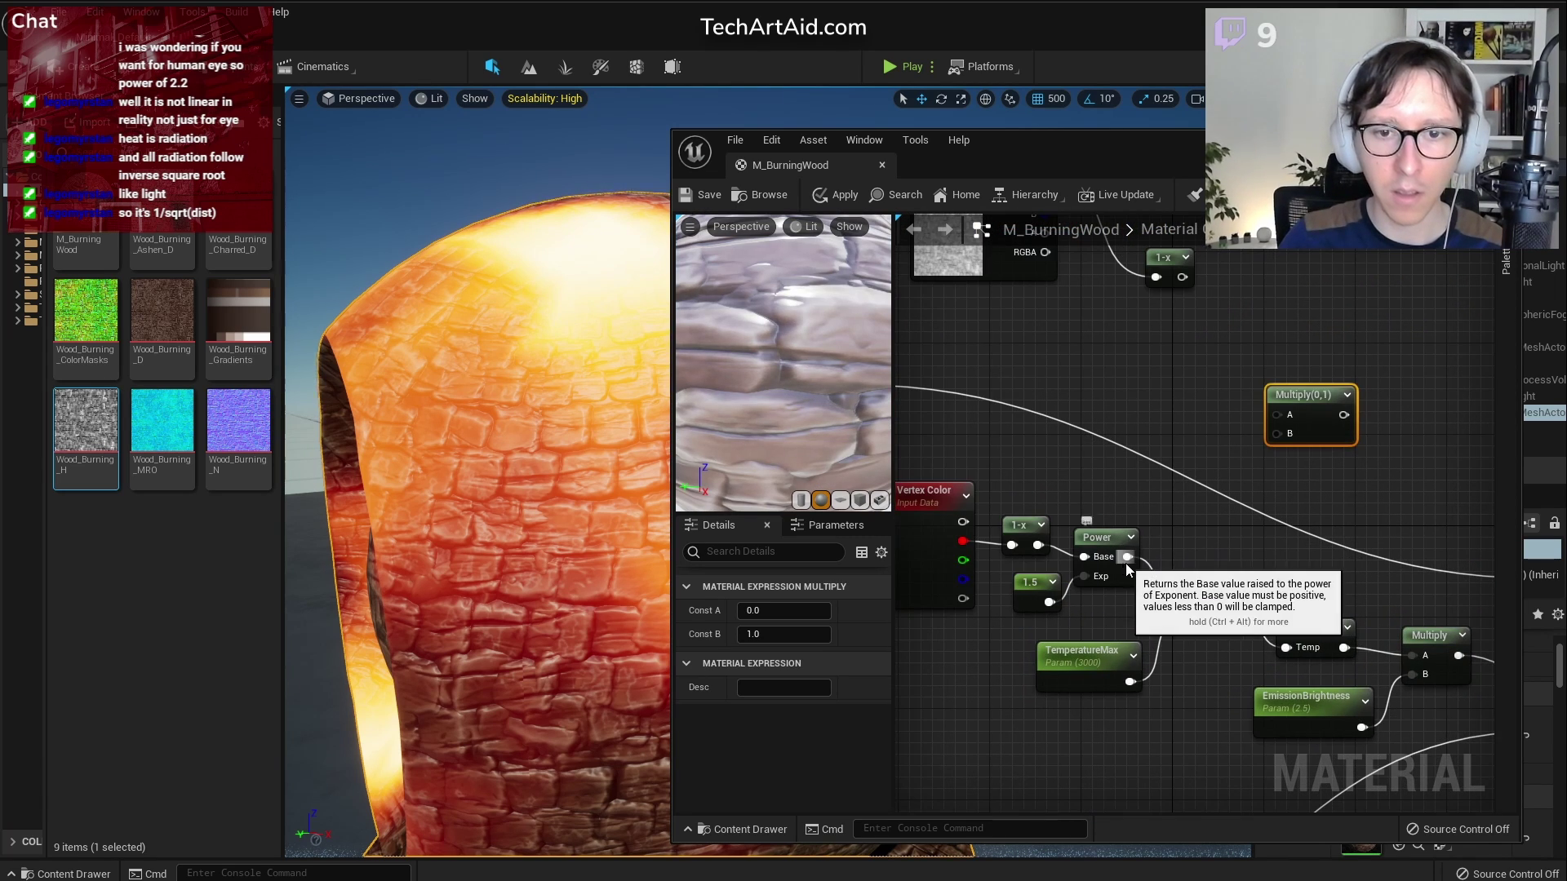
right_drag(1165, 544, 1274, 609)
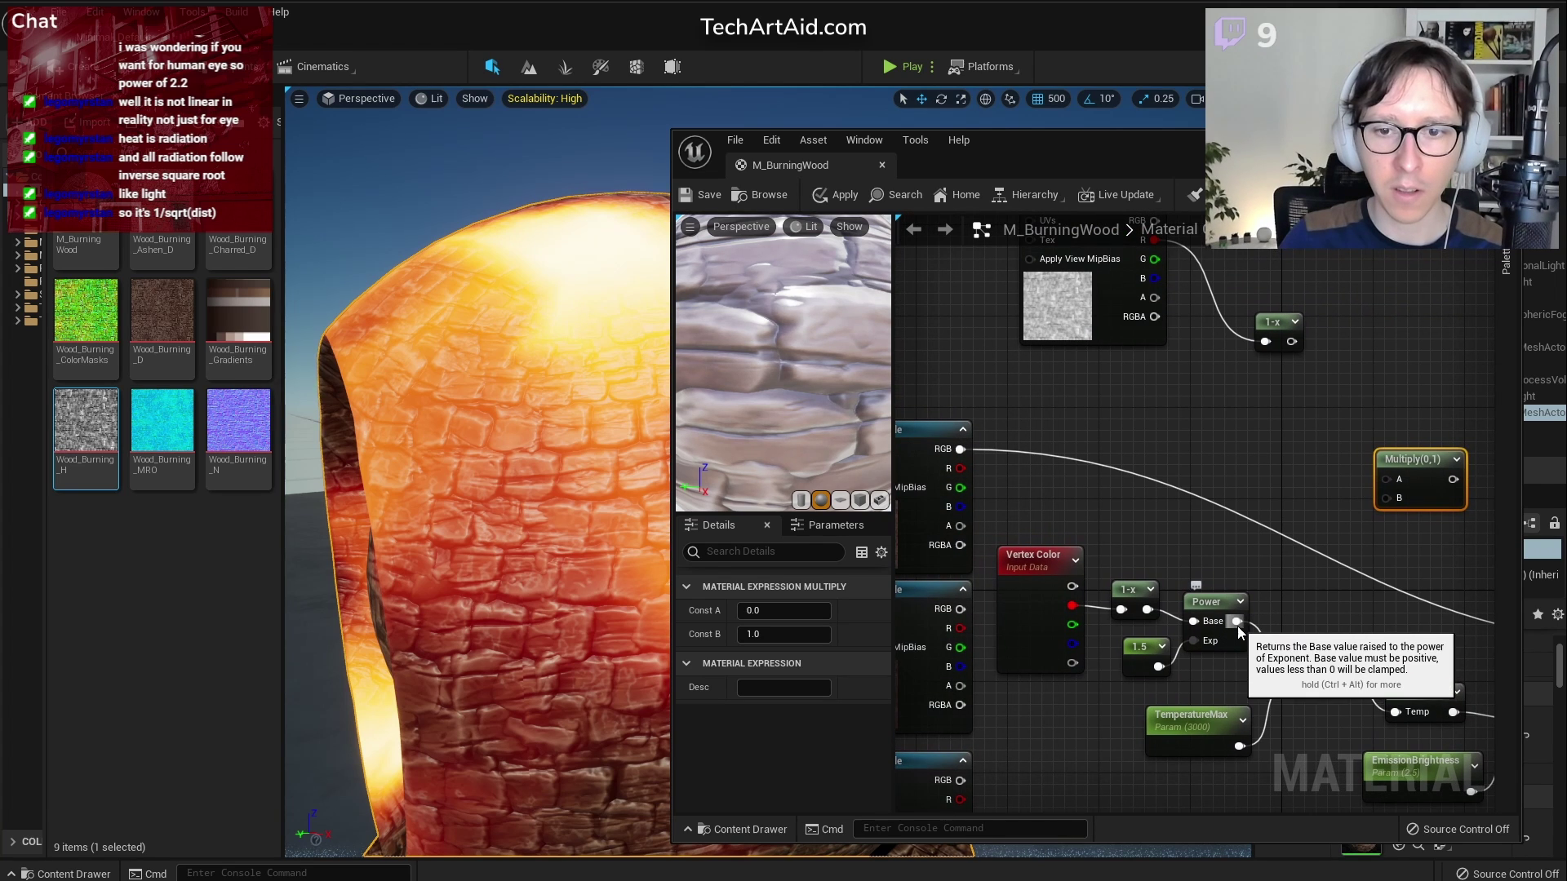
drag(1236, 623, 1291, 341)
right_drag(1176, 374, 1211, 548)
scroll(1087, 473, up, 1)
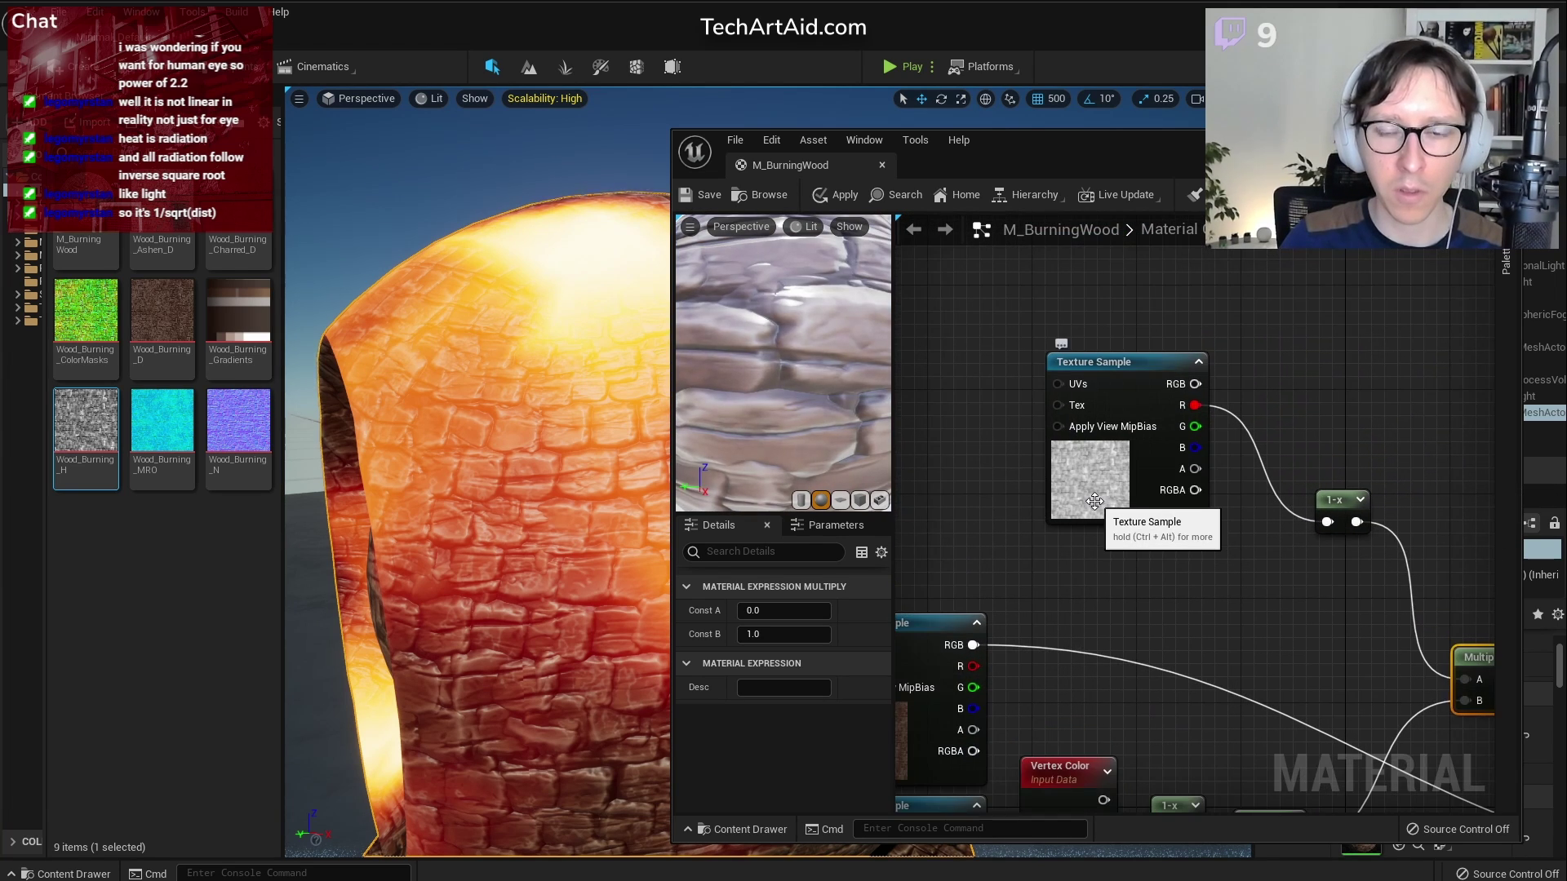
Inspect the Wood_Burning_H texture in its own editor, and return to the M_BurningWood graph
double_click(1088, 503)
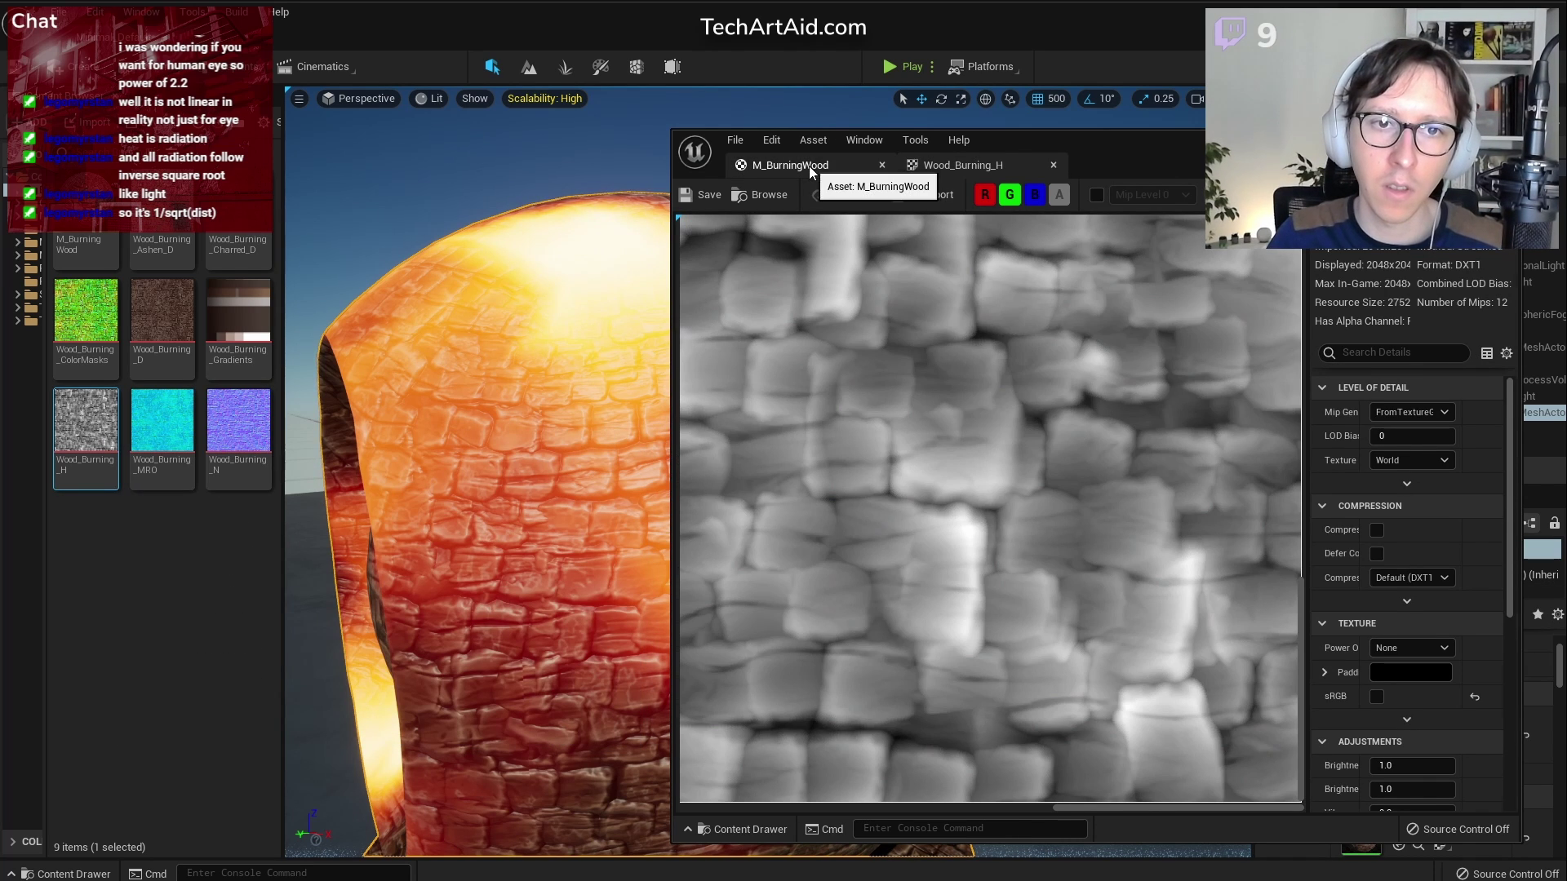
click(809, 167)
right_drag(1416, 592, 1011, 360)
scroll(1206, 480, down, 2)
right_drag(1206, 479, 1111, 421)
scroll(1378, 492, down, 1)
right_drag(1383, 461, 1566, 470)
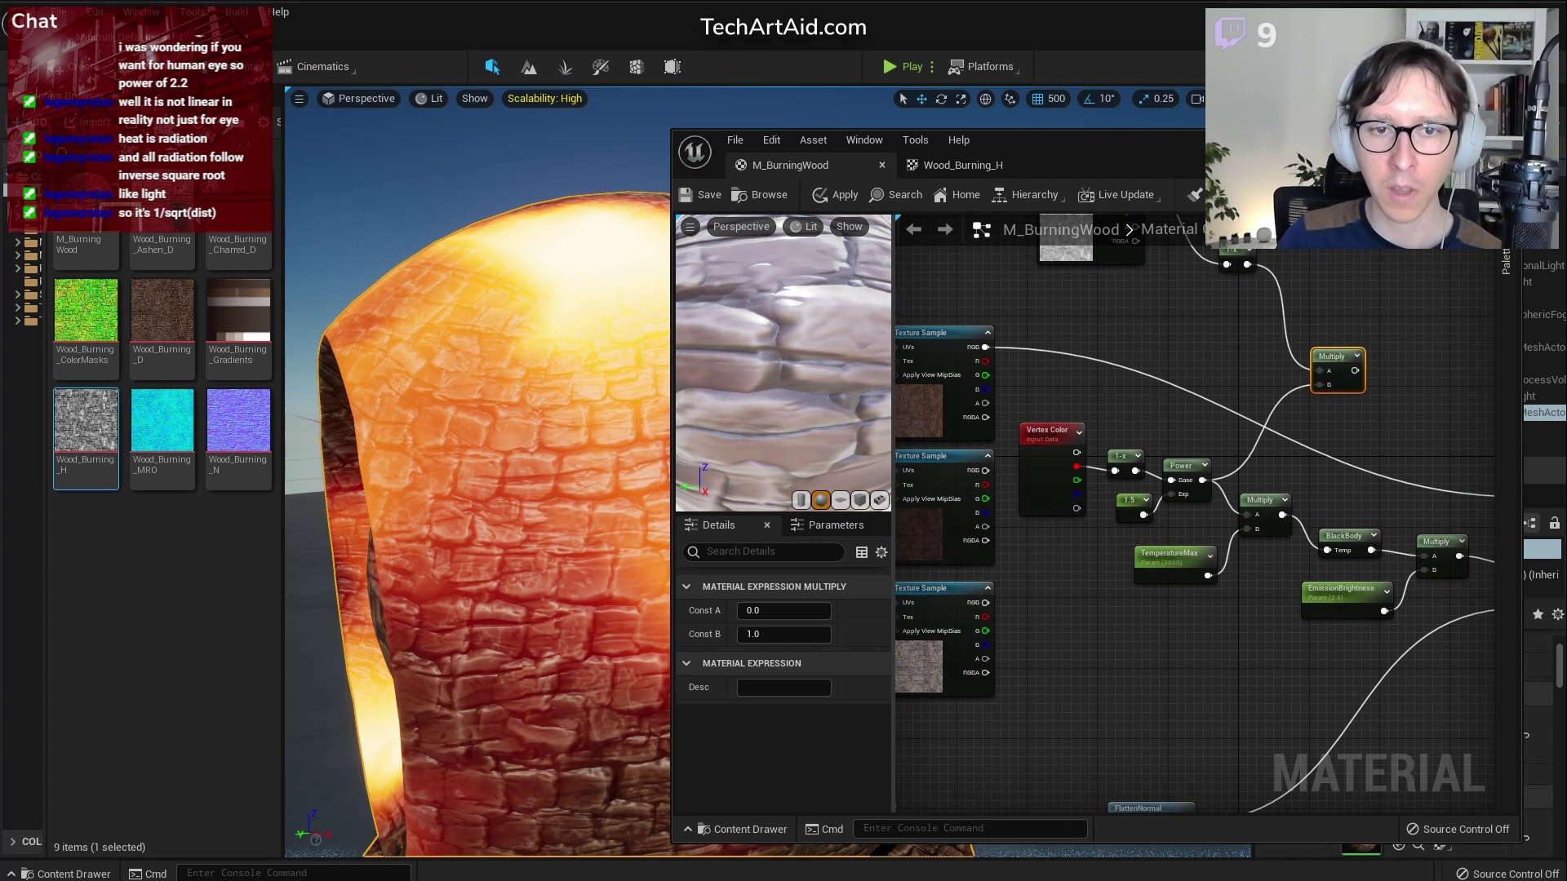
Enlarge the graph area and move the texture samples, UV nodes and normal-map nodes away from the material output to make room
drag(891, 385, 756, 386)
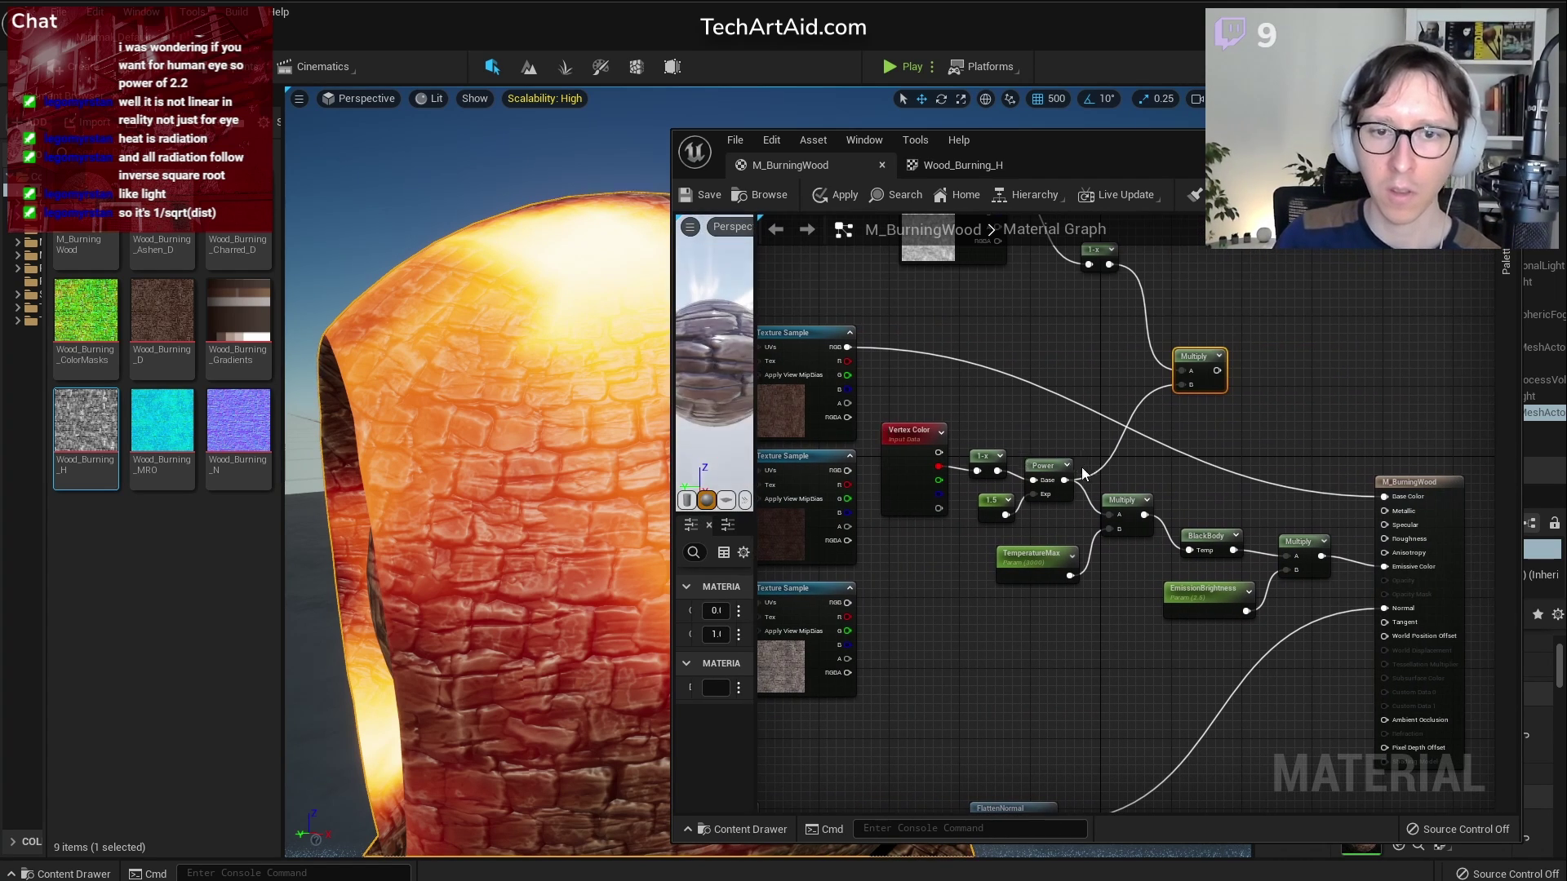
right_drag(1072, 487, 1322, 480)
scroll(1233, 472, down, 5)
drag(1174, 650, 1175, 651)
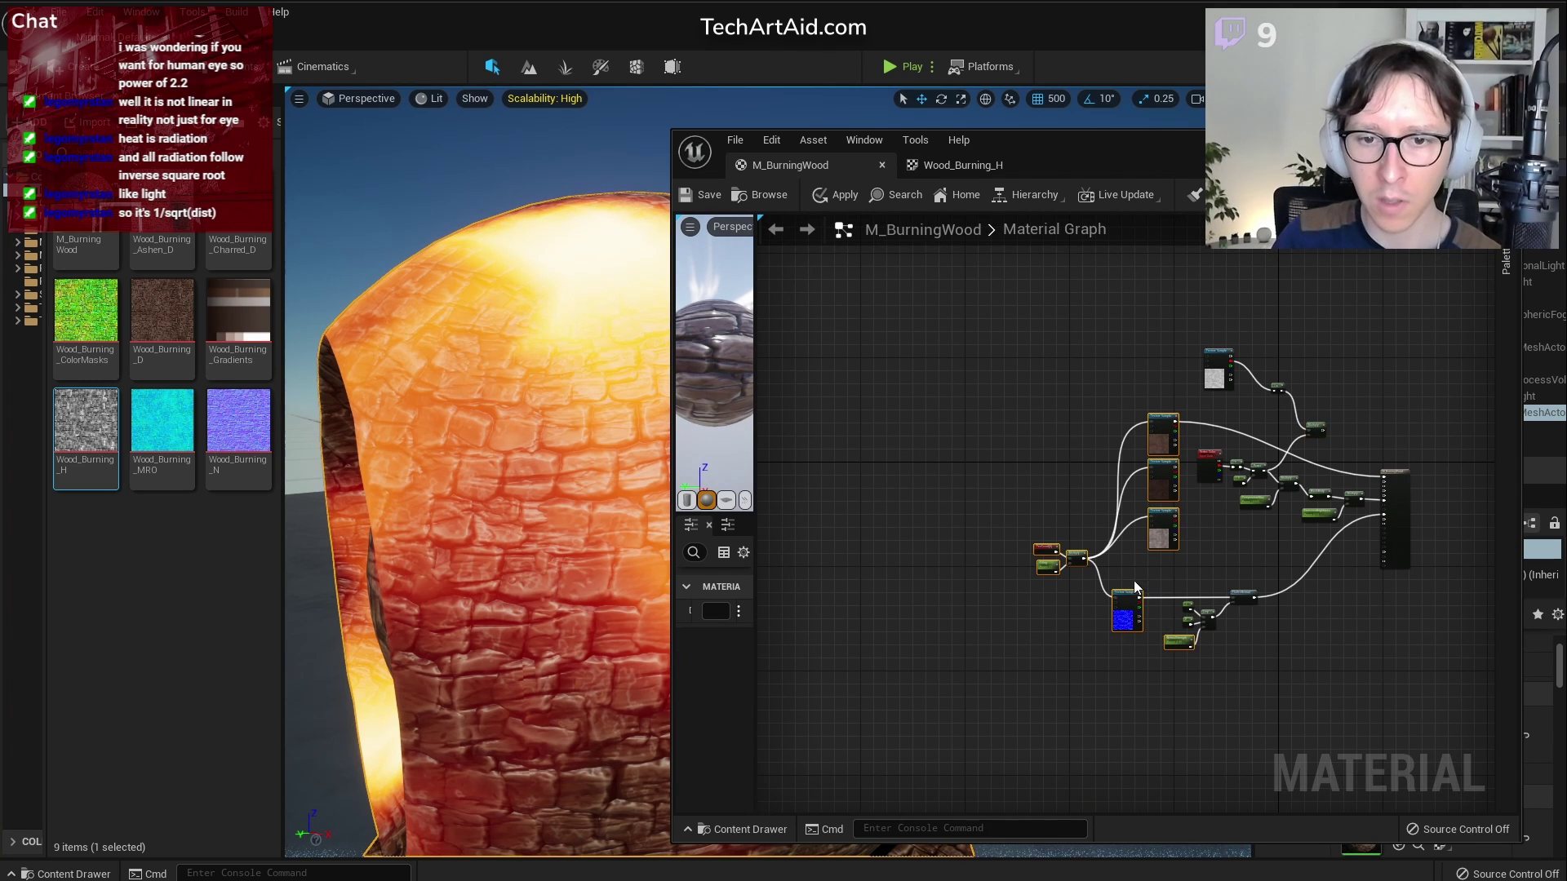
drag(1130, 594, 1032, 591)
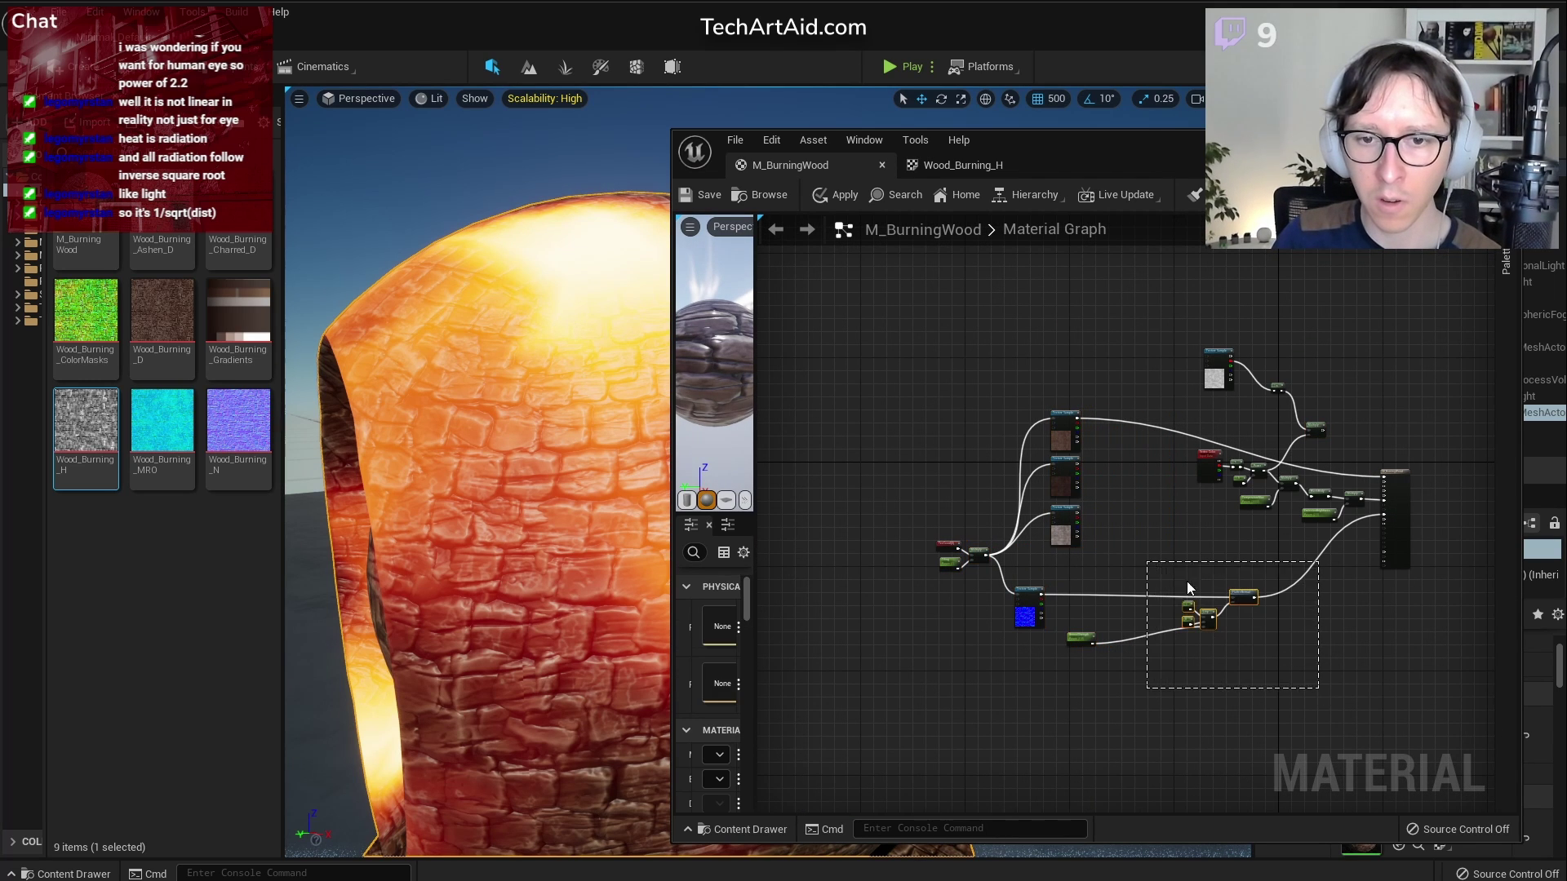
scroll(1194, 584, up, 5)
Group the Vertex Color, 1-x, 1.5 constant and Power nodes in a comment named Painting
right_drag(1112, 420, 914, 650)
right_drag(919, 575, 1079, 644)
mouse_move(1022, 517)
mouse_down()
mouse_move(1219, 605)
mouse_move(1032, 541)
mouse_up()
right_click(1033, 541)
mouse_move(1104, 822)
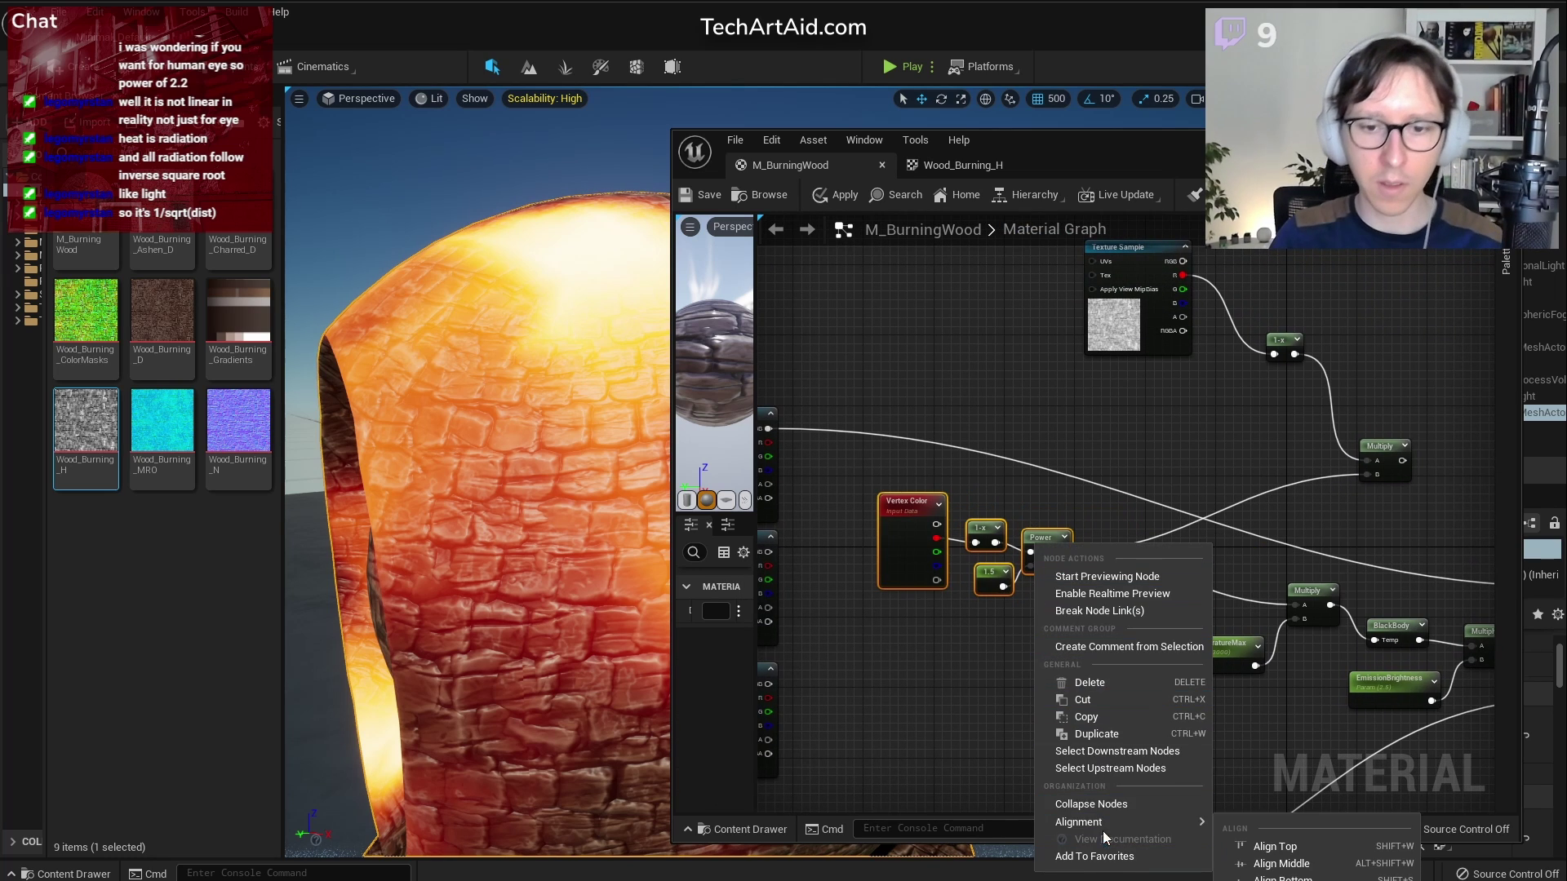
click(1149, 645)
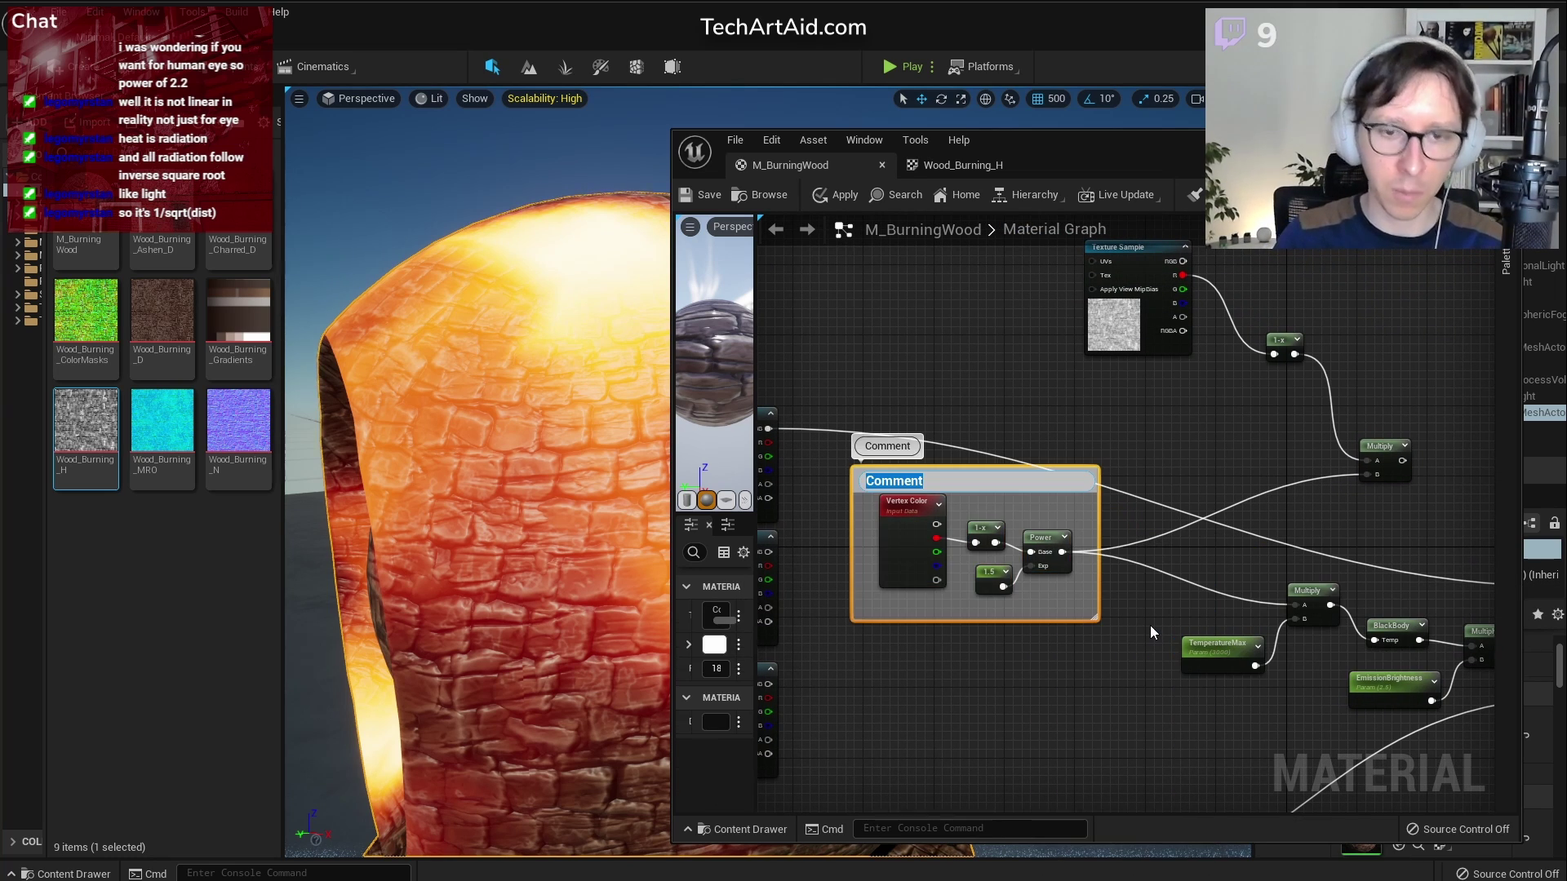
text(Painting)
key(Return)
Group the TemperatureMax, BlackBody, EmissionBrightness and two Multiply nodes in a comment named "Convert heat to color"
click(1167, 714)
right_drag(1168, 712, 976, 629)
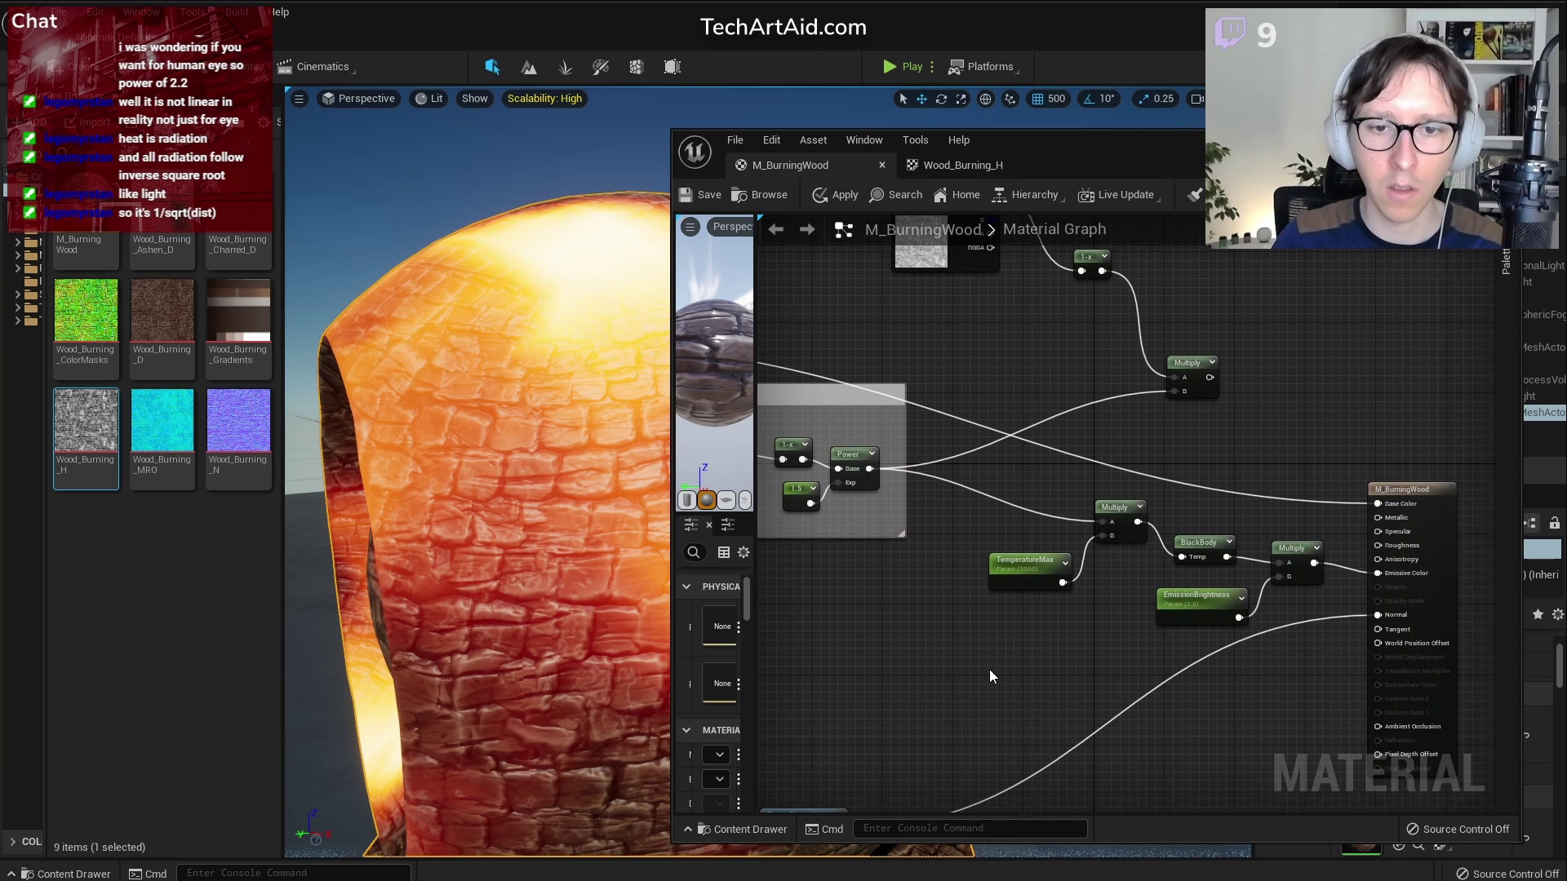
drag(989, 669, 1168, 567)
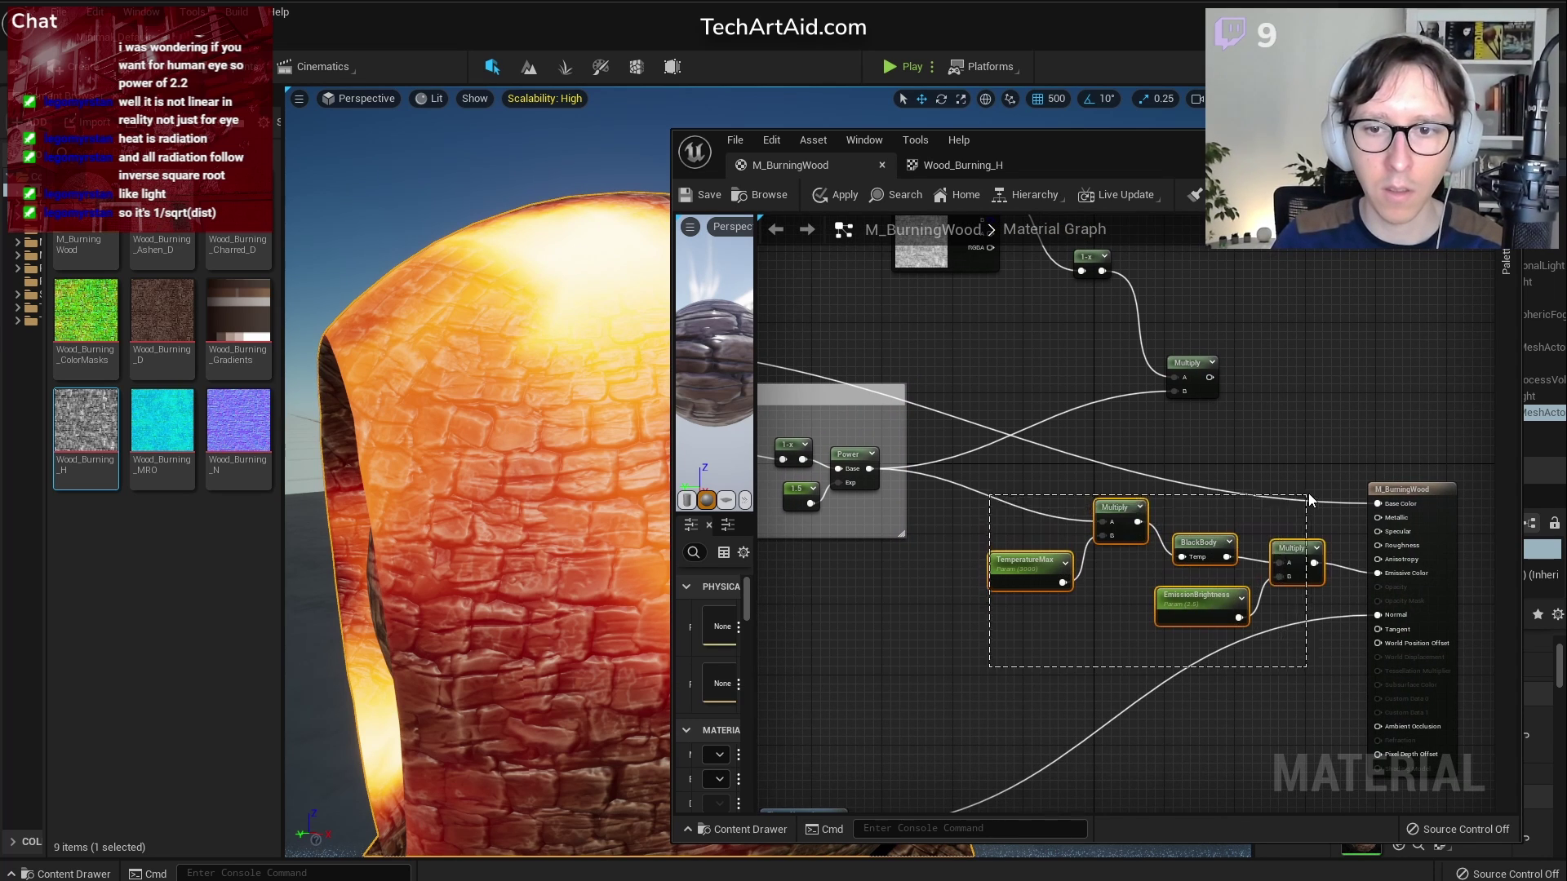
drag(1308, 493, 1309, 494)
right_click(1297, 552)
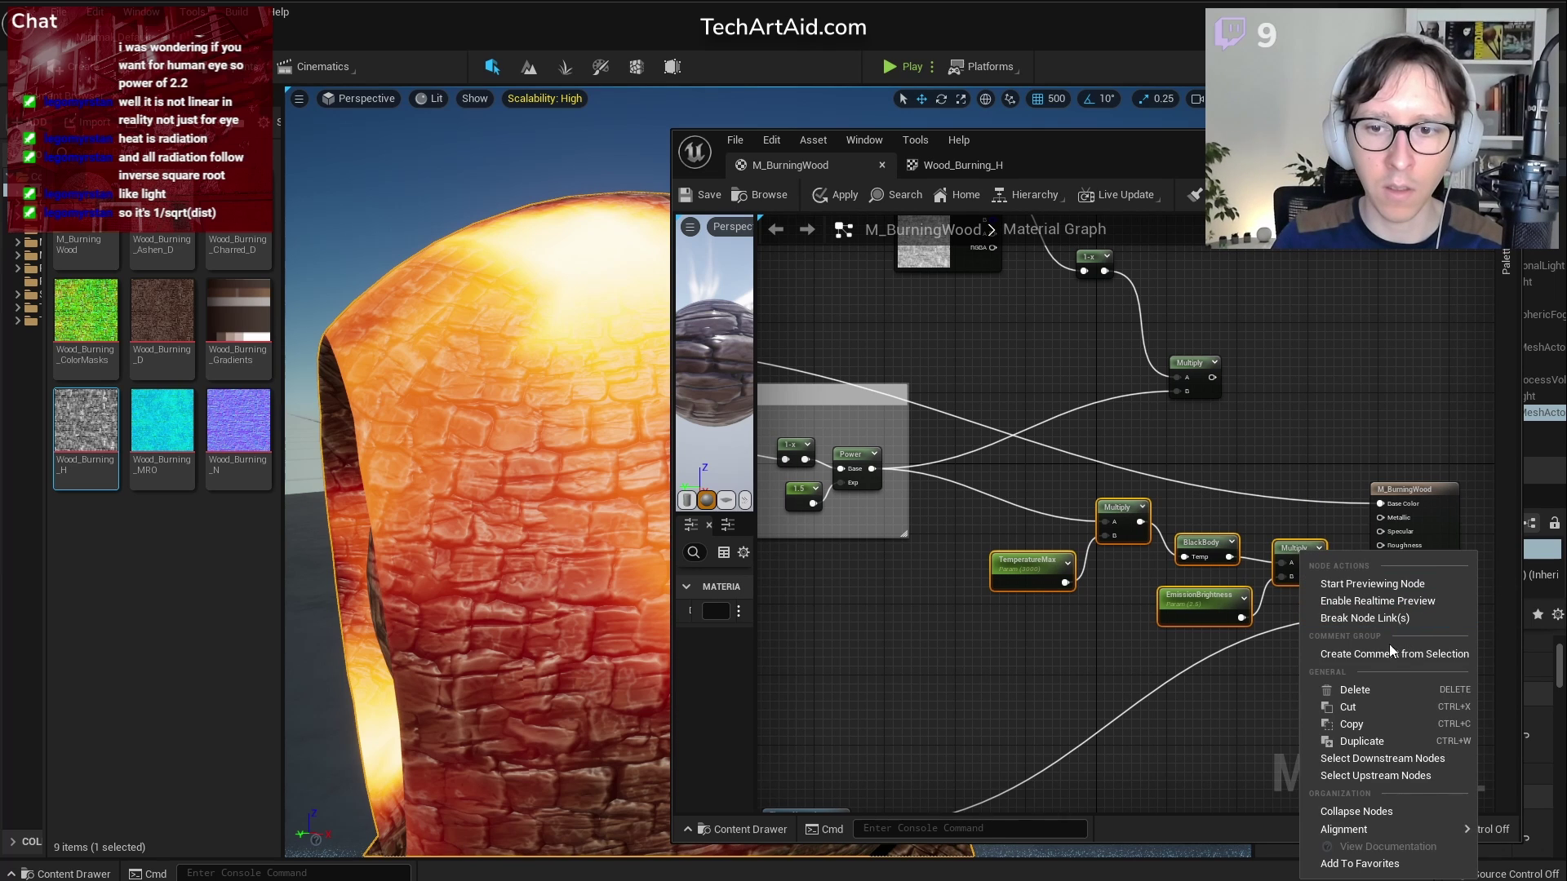
click(1384, 654)
text(Convert heat to colorf)
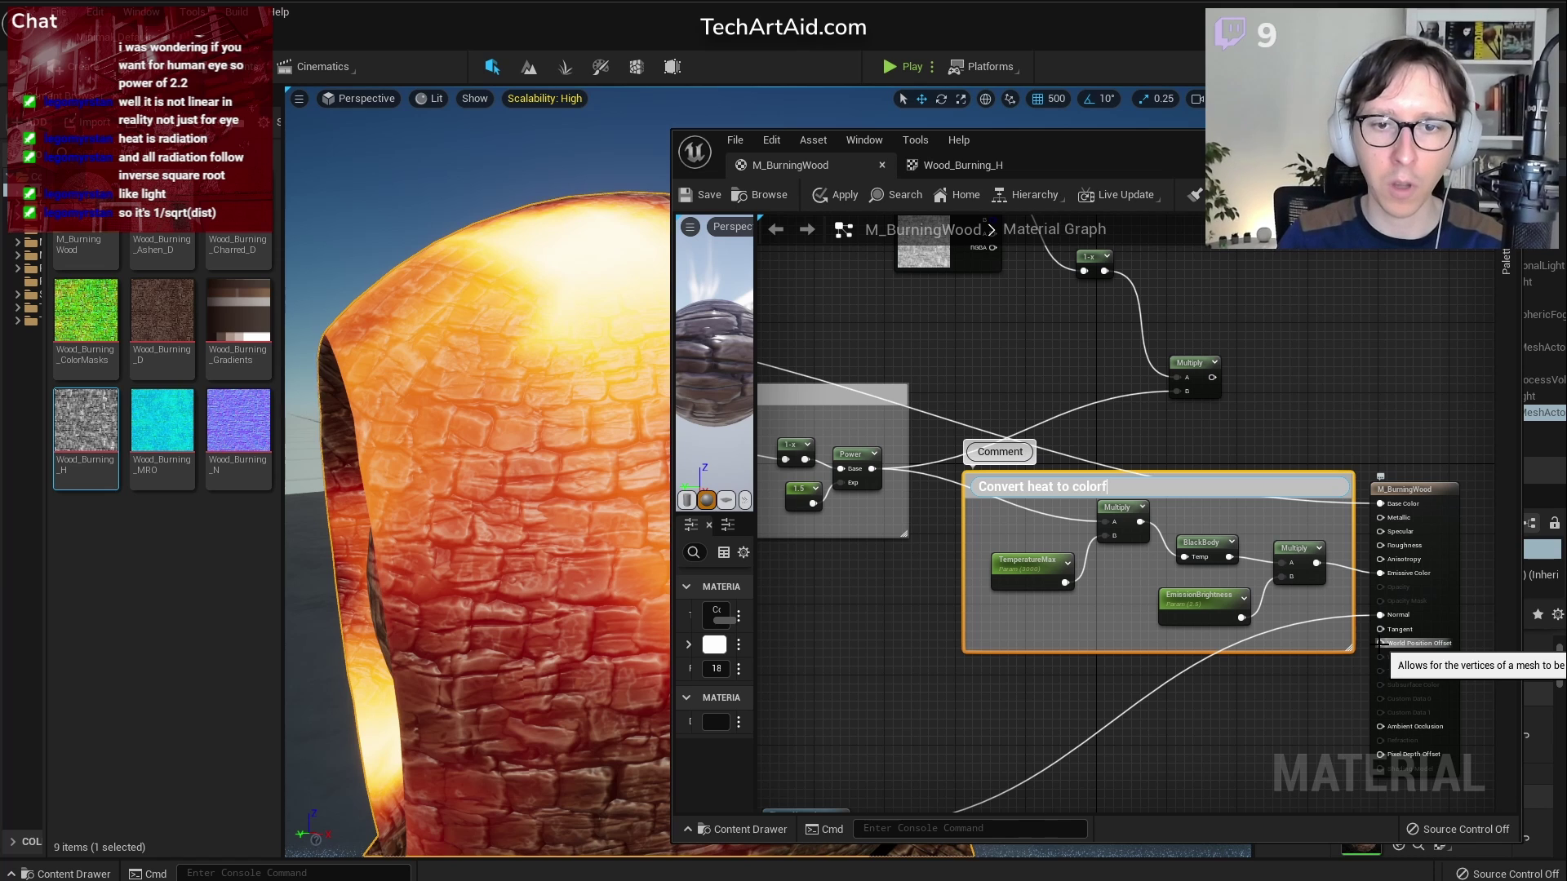
key(Return)
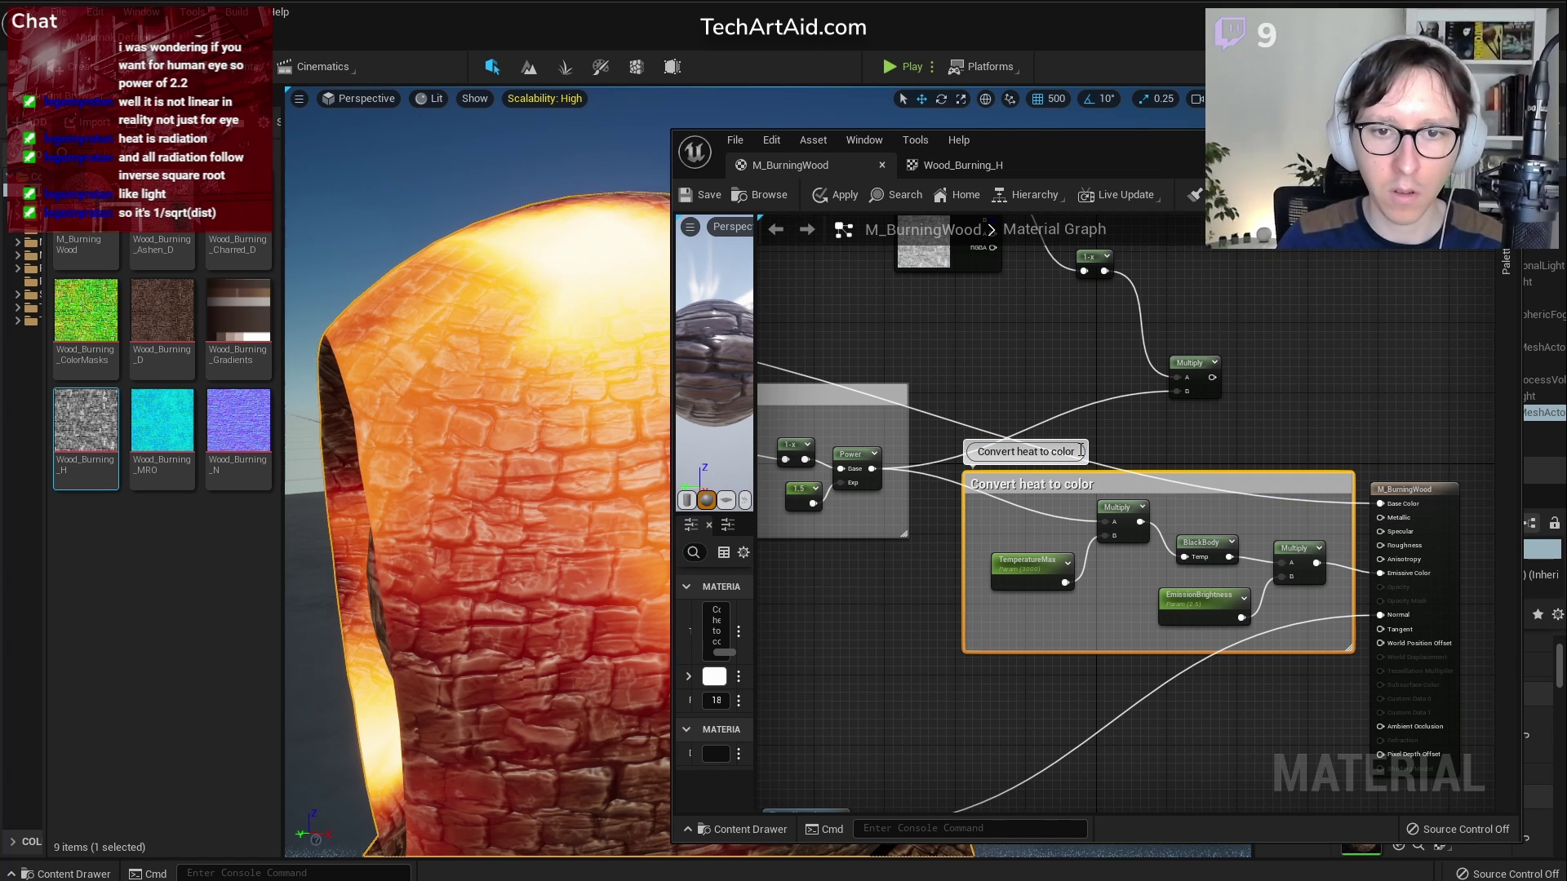
Rearrange the height Texture Sample, its 1-x node and the new Multiply more compactly above the Painting comment
scroll(1102, 452, down, 4)
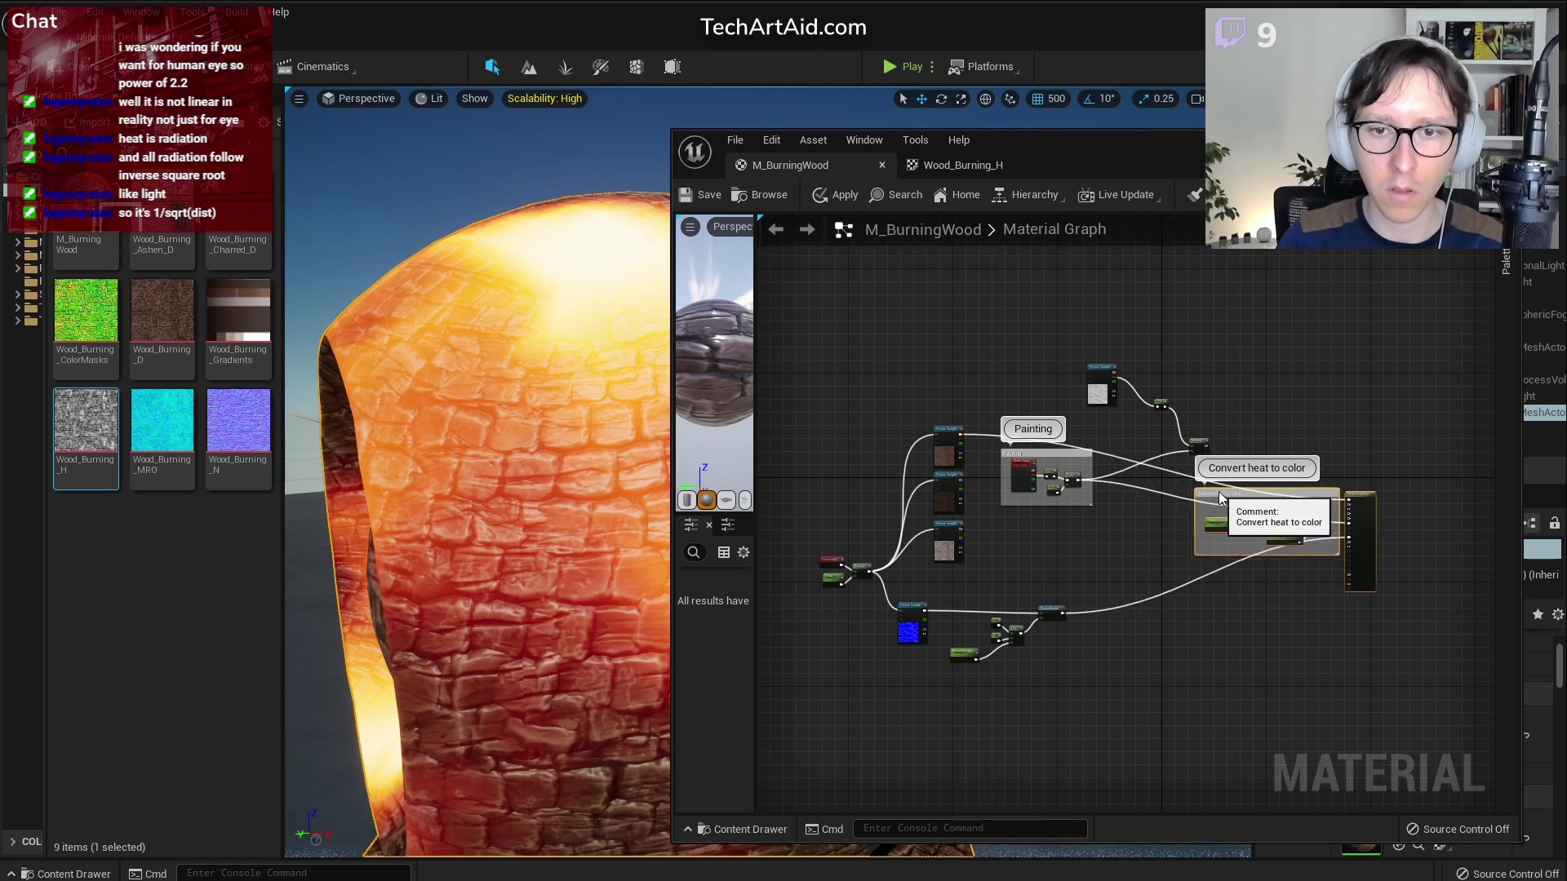
scroll(1072, 410, up, 4)
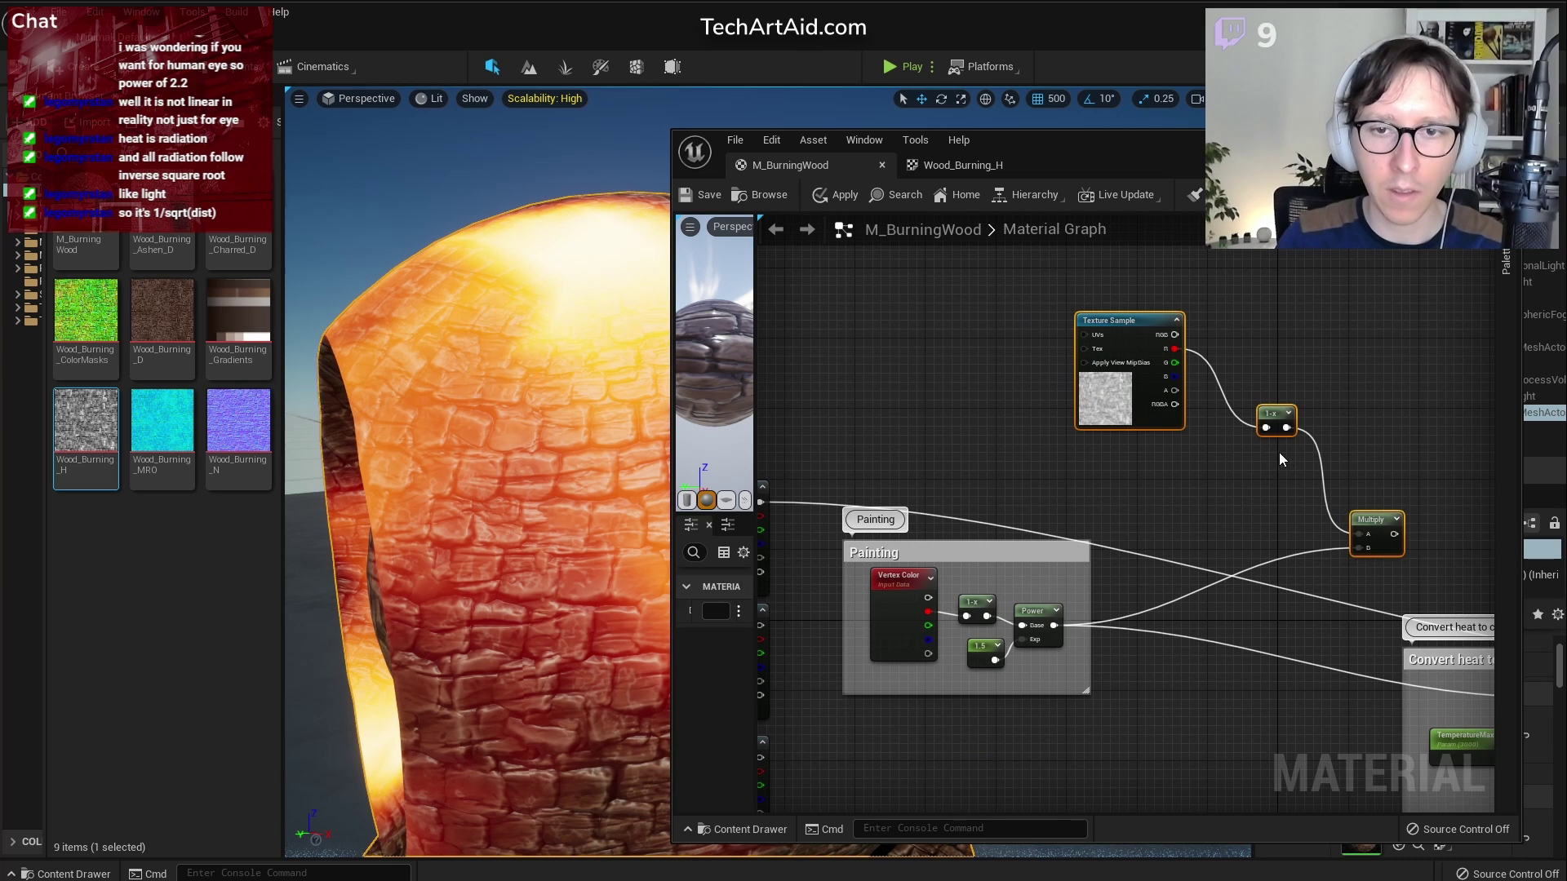
click(1114, 319)
drag(1100, 329, 995, 365)
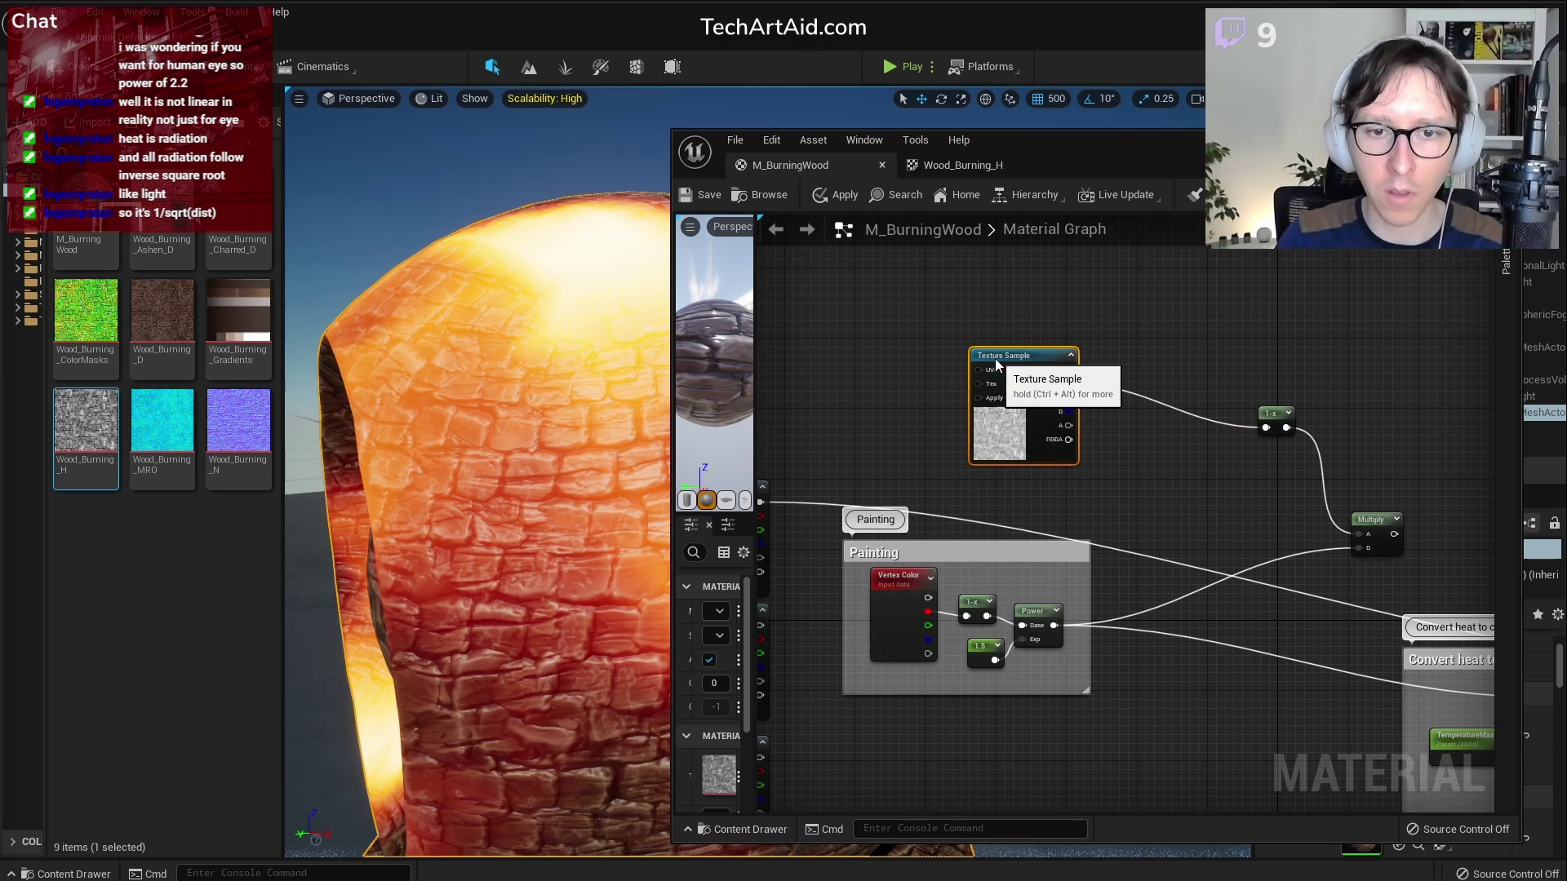
drag(1255, 412, 1118, 371)
drag(1367, 513, 1333, 506)
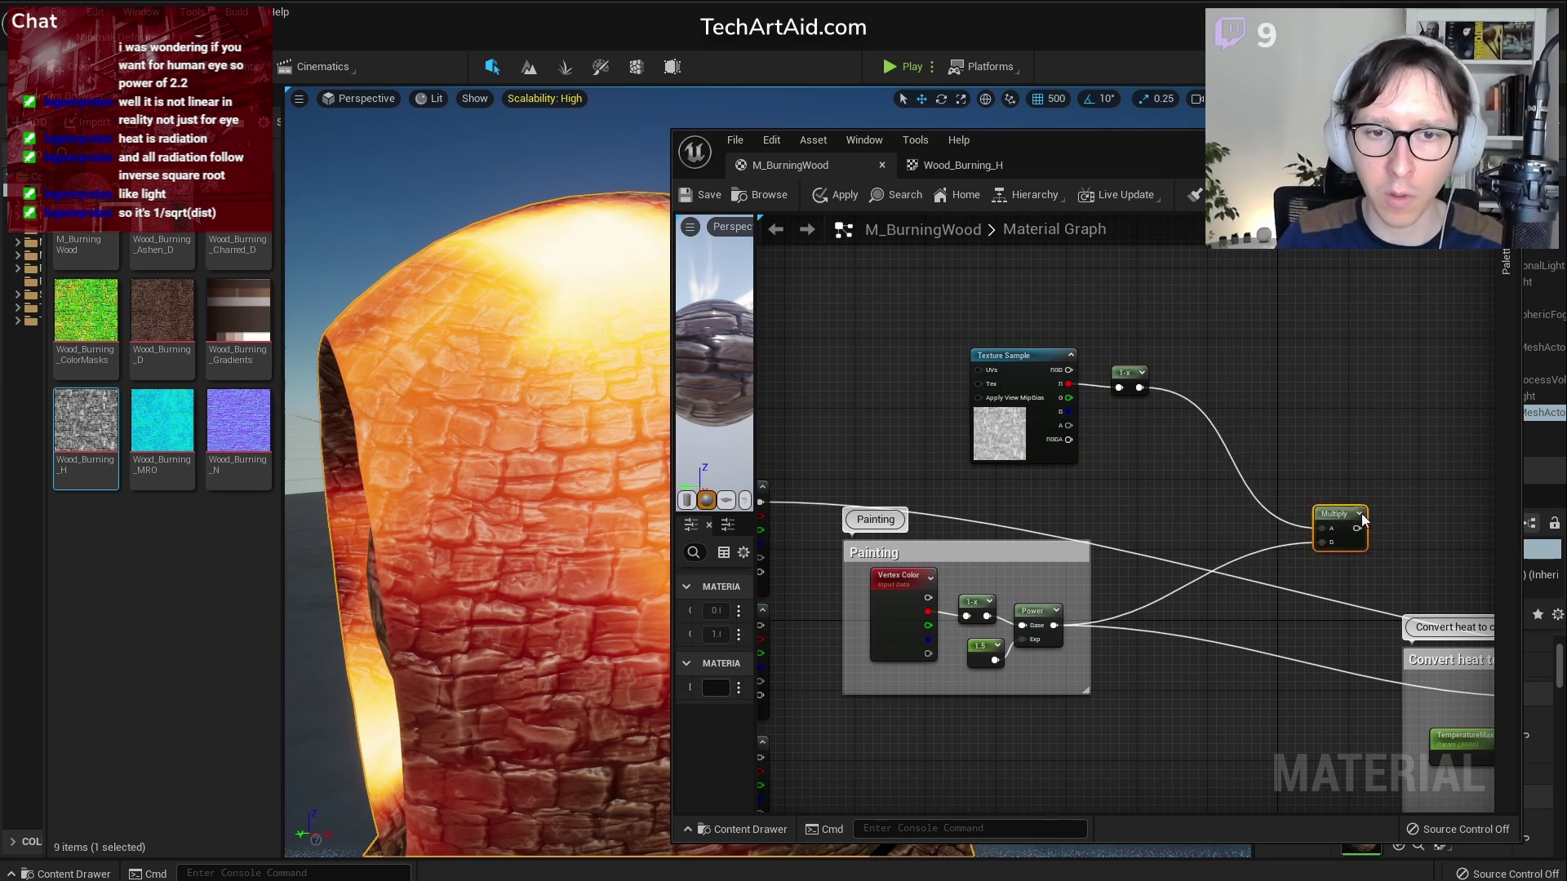
scroll(1098, 511, down, 4)
right_drag(932, 511, 962, 513)
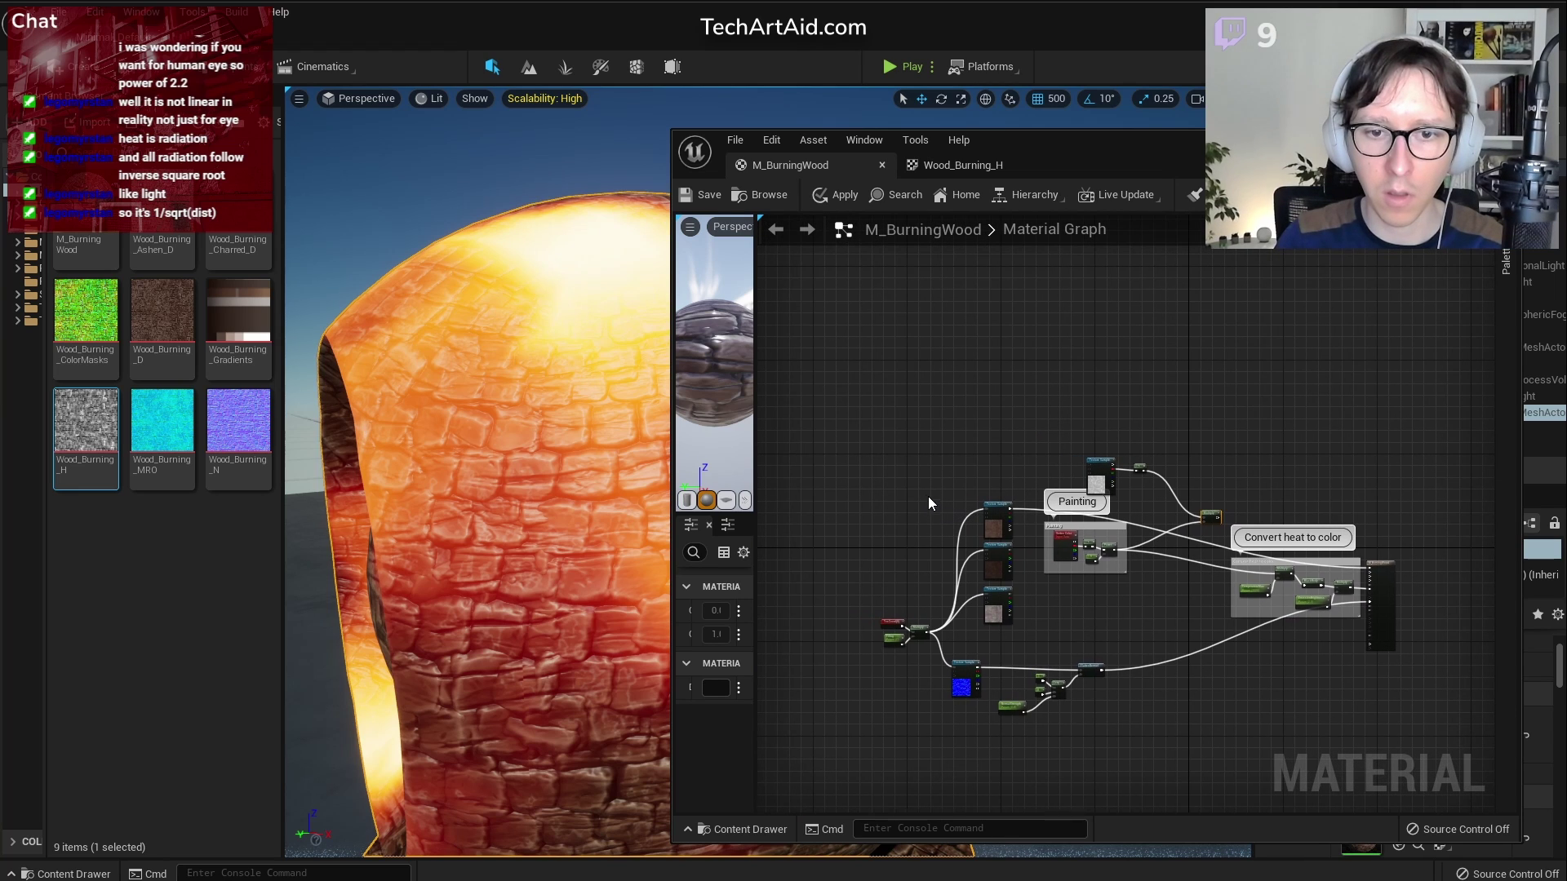
Drive the temperature Multiply's A input from the height-and-paint Multiply, and move that node and the height nodes closer to the Painting comment
scroll(1241, 551, up, 5)
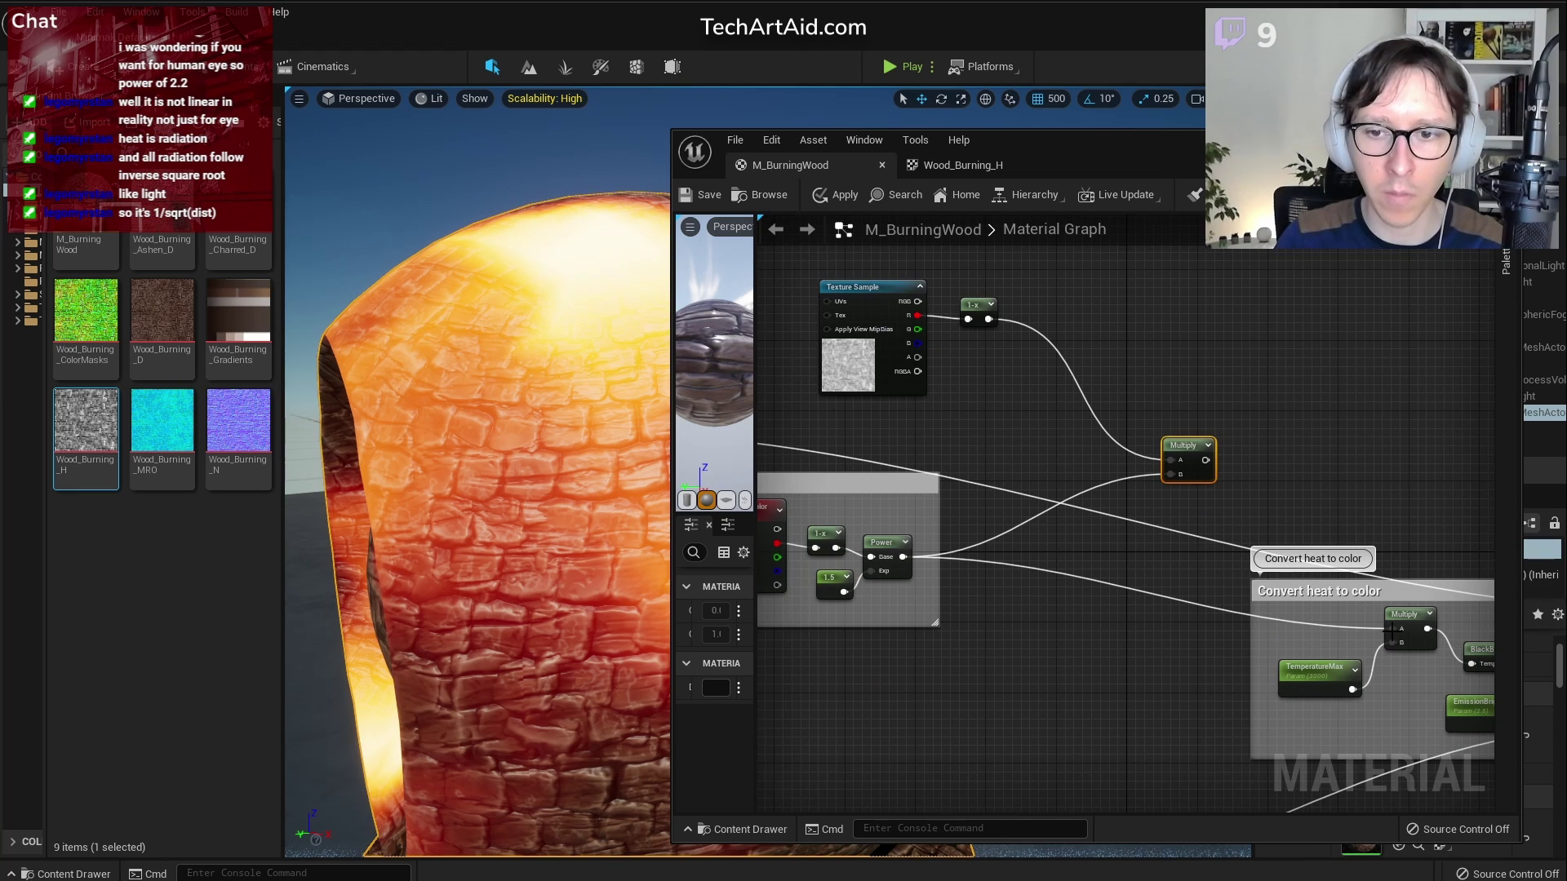
drag(1391, 628, 1206, 460)
right_drag(1117, 393, 1199, 440)
drag(1251, 488, 1076, 515)
mouse_move(1085, 396)
mouse_down()
mouse_move(961, 299)
mouse_move(912, 393)
mouse_up()
right_drag(898, 524, 1129, 497)
scroll(1129, 496, up, 3)
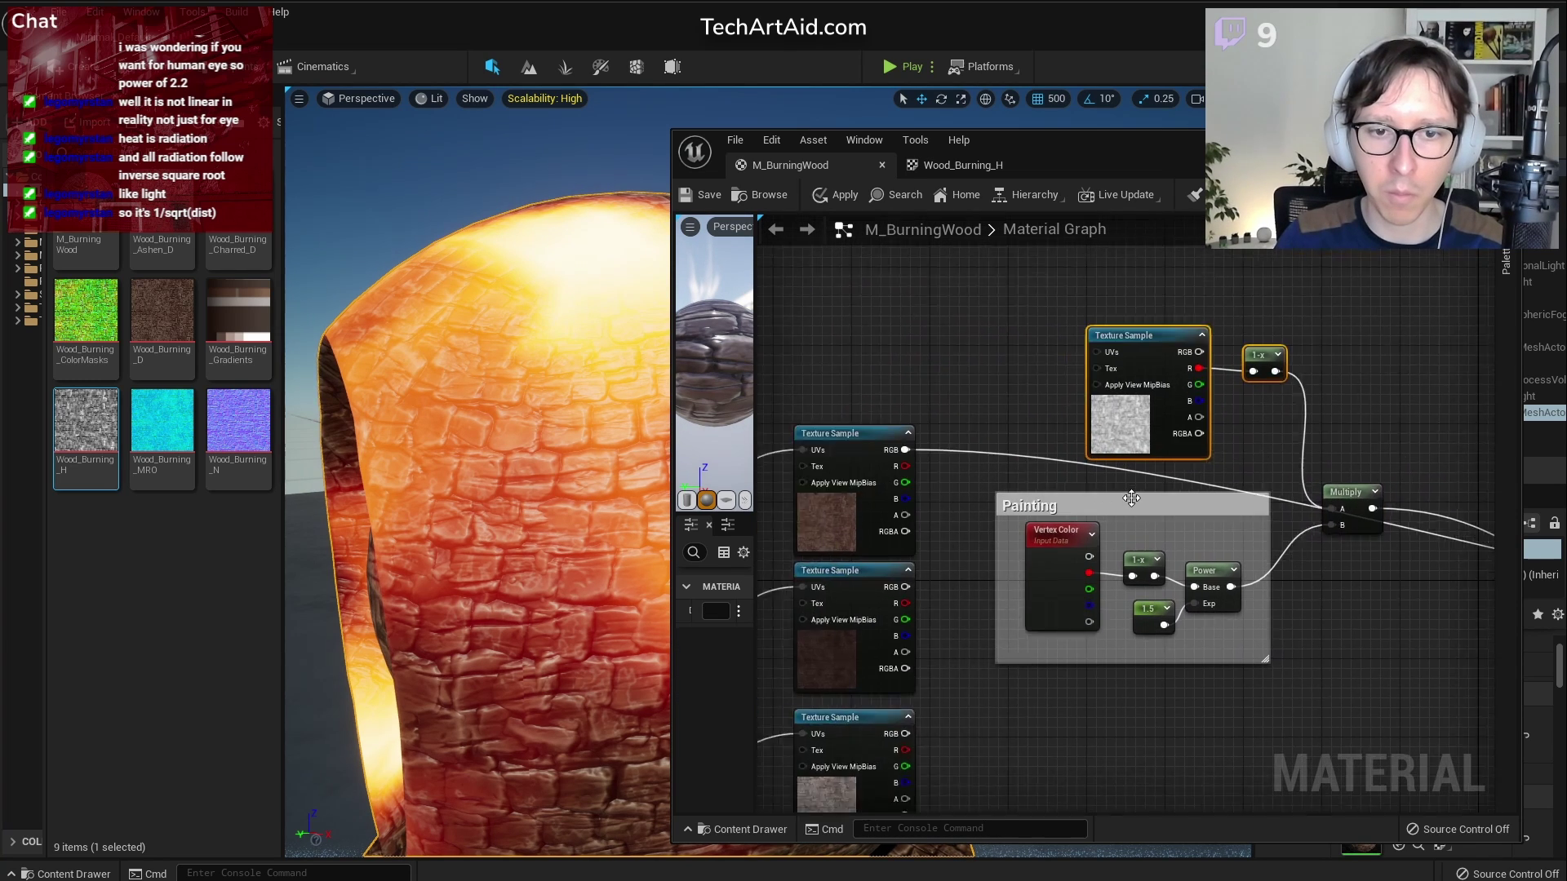
Rename the Painting comment to "Painting data"
double_click(1012, 507)
text(data)
key(Return)
right_drag(1331, 560, 1236, 547)
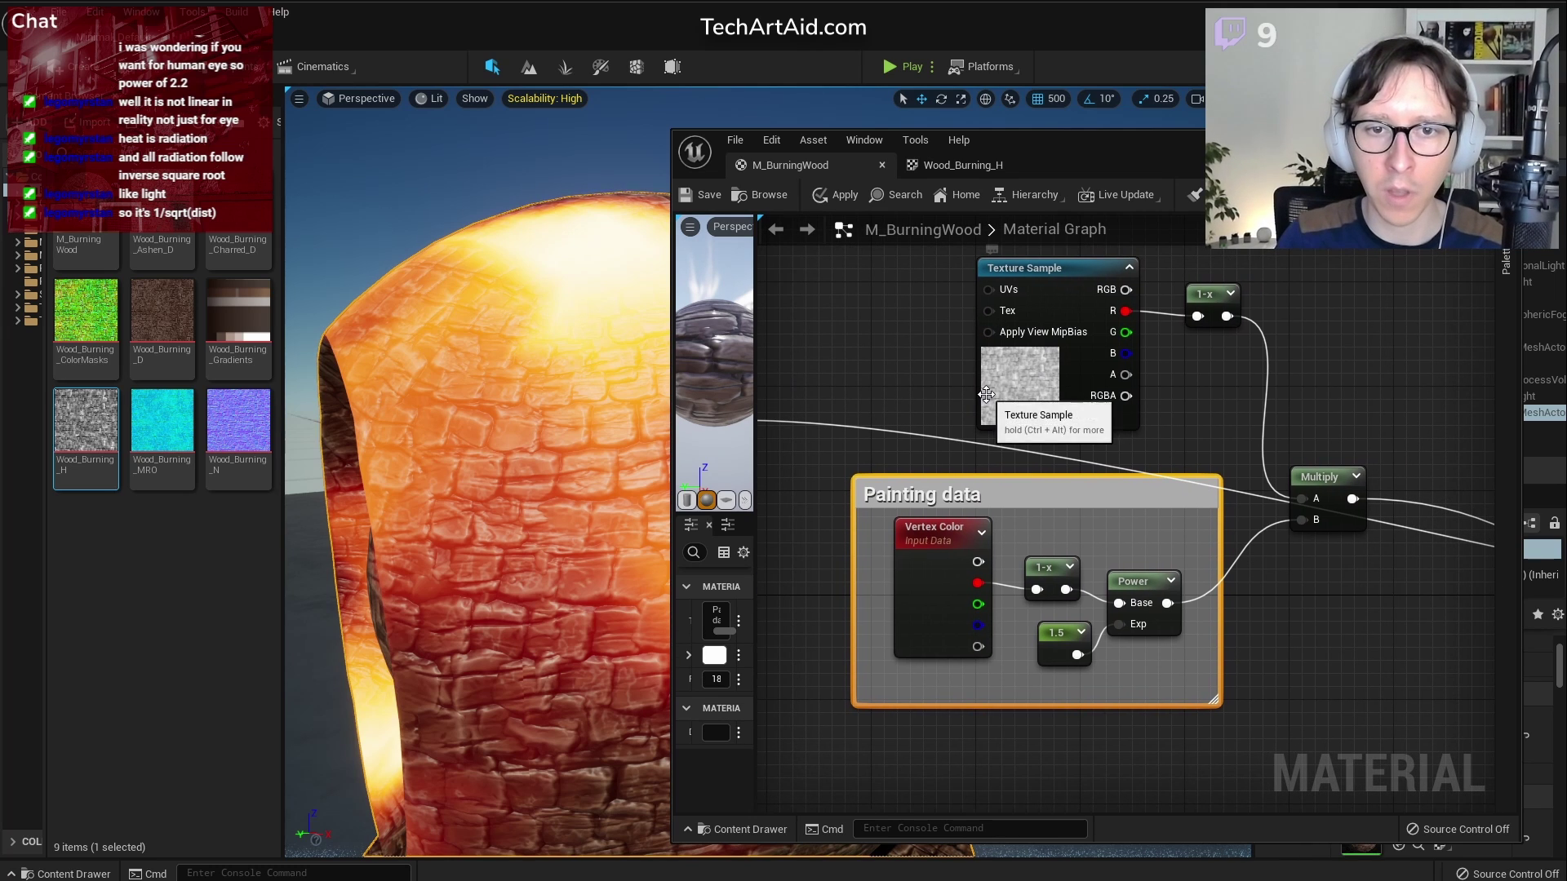
Save M_BurningWood and examine the height-masked glow on the ball in the level viewport
key(ctrl+s)
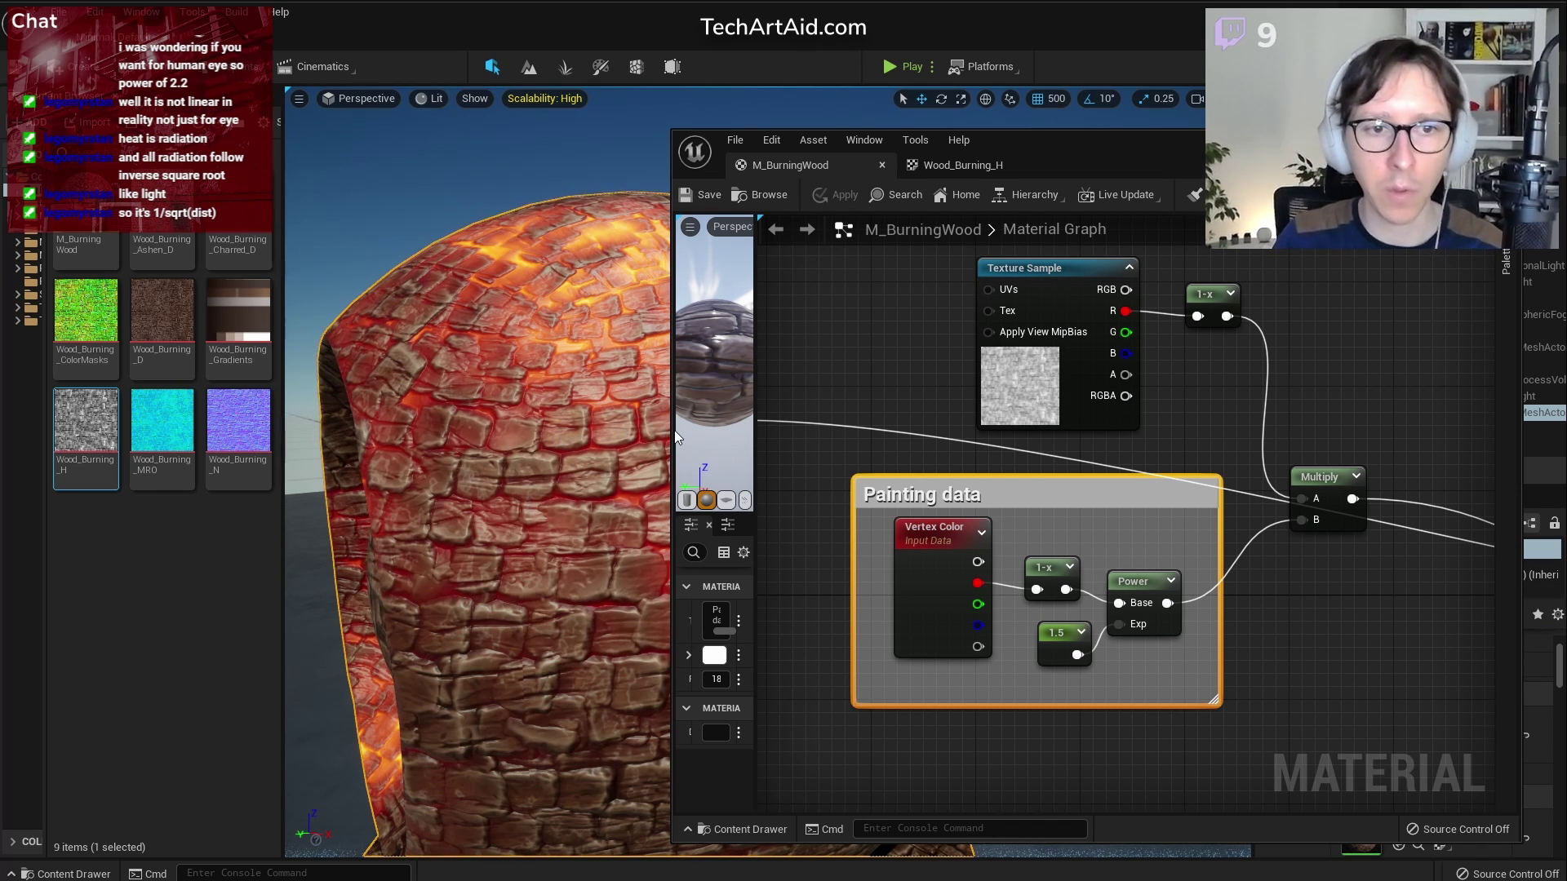
drag(672, 430, 844, 419)
scroll(626, 508, up, 3)
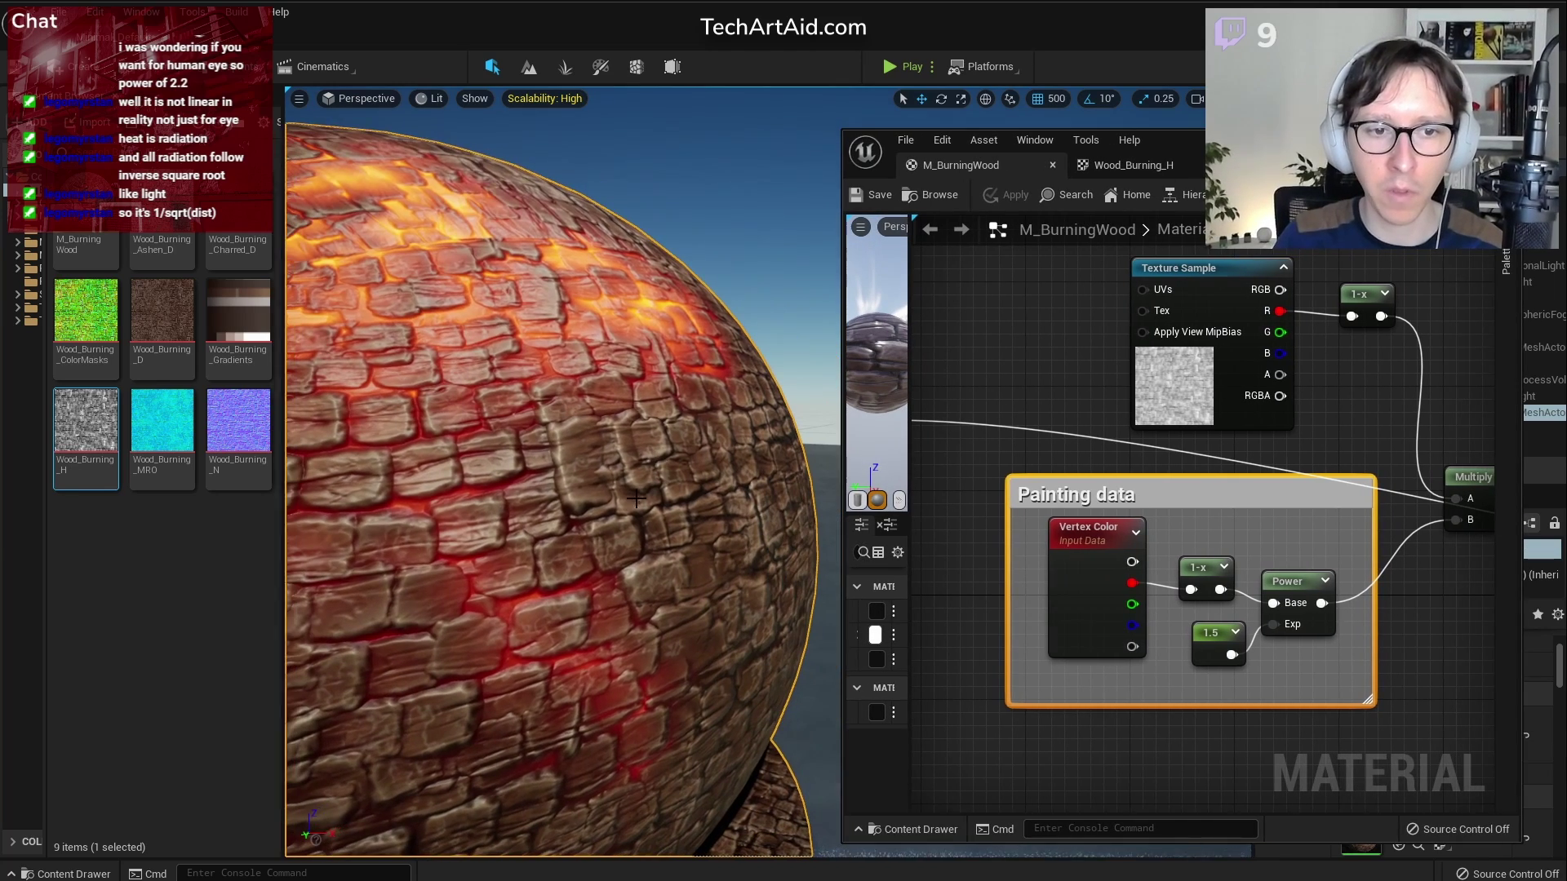
scroll(508, 257, down, 5)
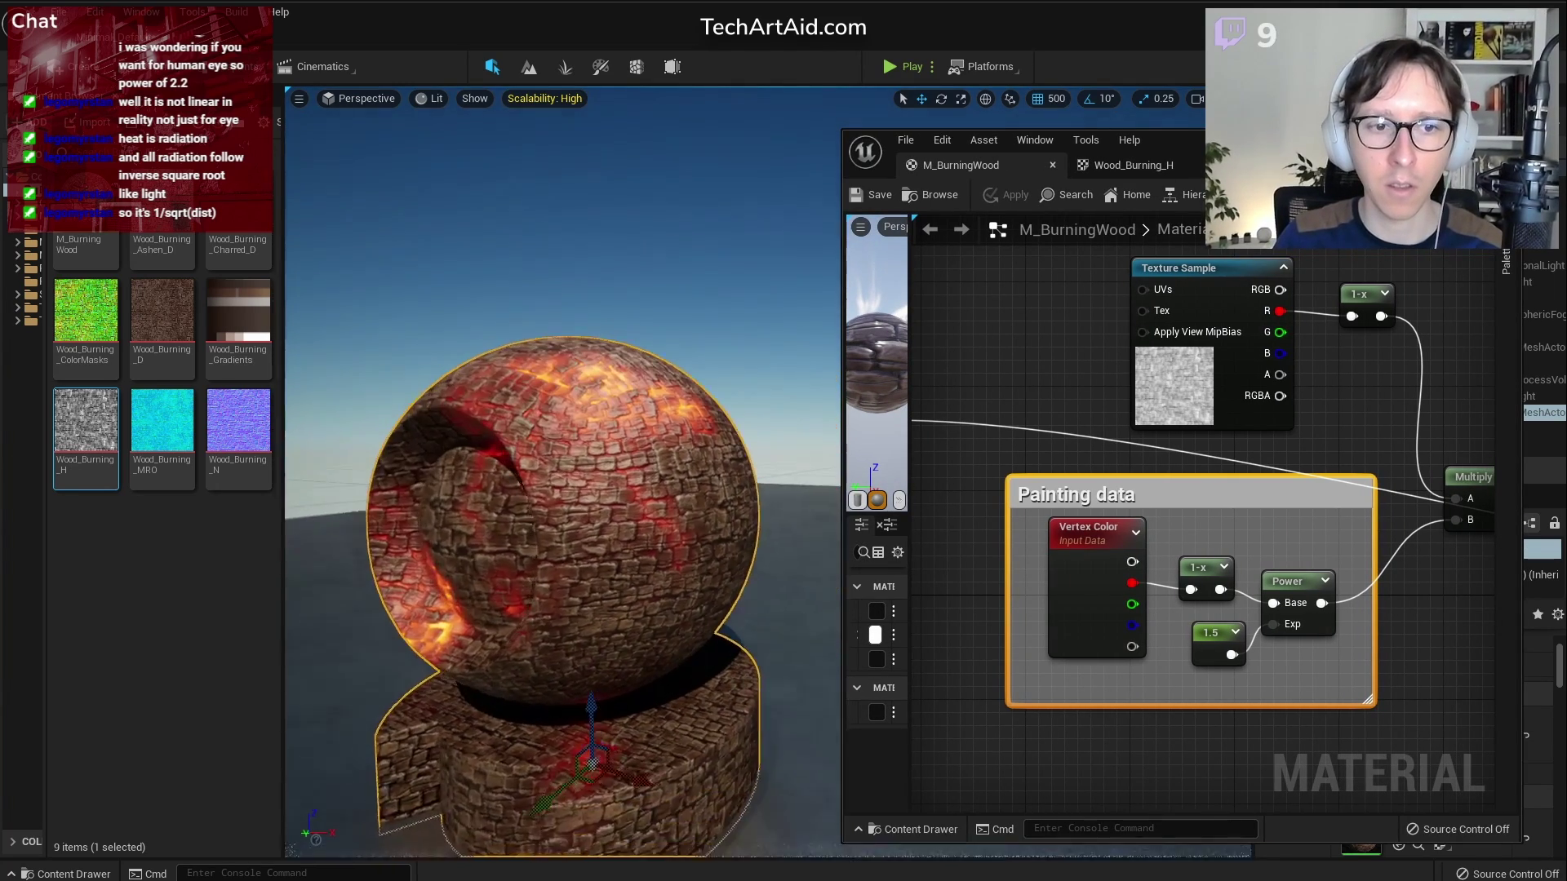
mouse_move(571, 490)
right_down()
mouse_move(530, 543)
mouse_move(498, 526)
right_up()
right_drag(821, 333, 821, 333)
Move the height Texture Sample and its 1-x node farther from Painting data, and add a RemapValueRange node beside them
right_drag(1163, 474, 1041, 624)
drag(1058, 356, 1251, 473)
drag(1232, 449, 1090, 331)
click(1145, 438)
right_click(1141, 434)
text(remap)
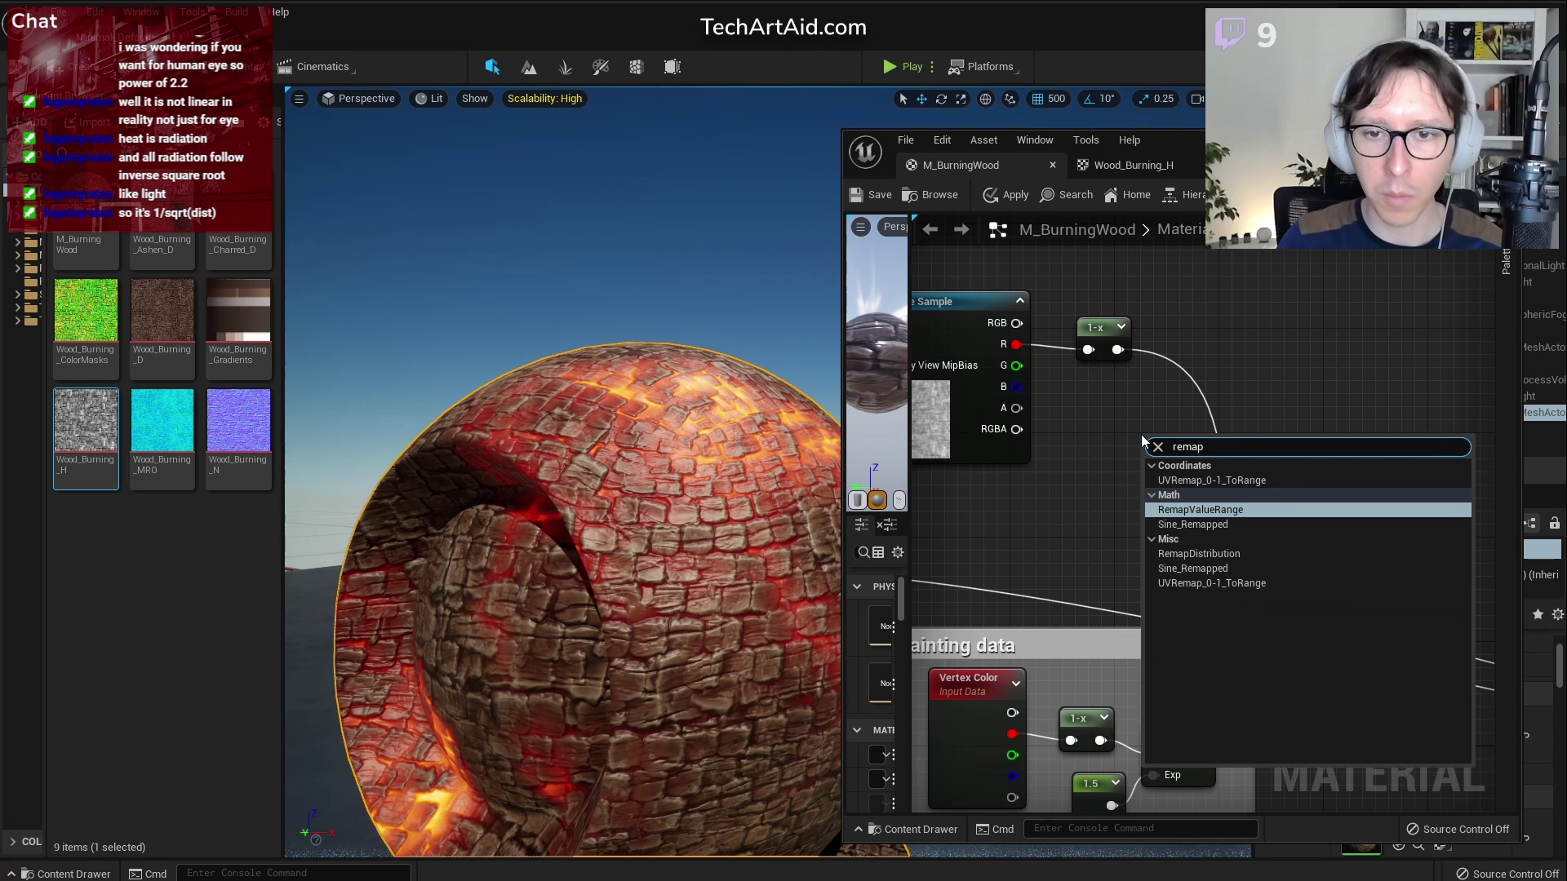
key(Return)
right_drag(1183, 448, 1280, 466)
Preview the height's 1-x node on the material preview sphere, and enlarge the material editor and its preview area
right_click(1192, 353)
click(1280, 377)
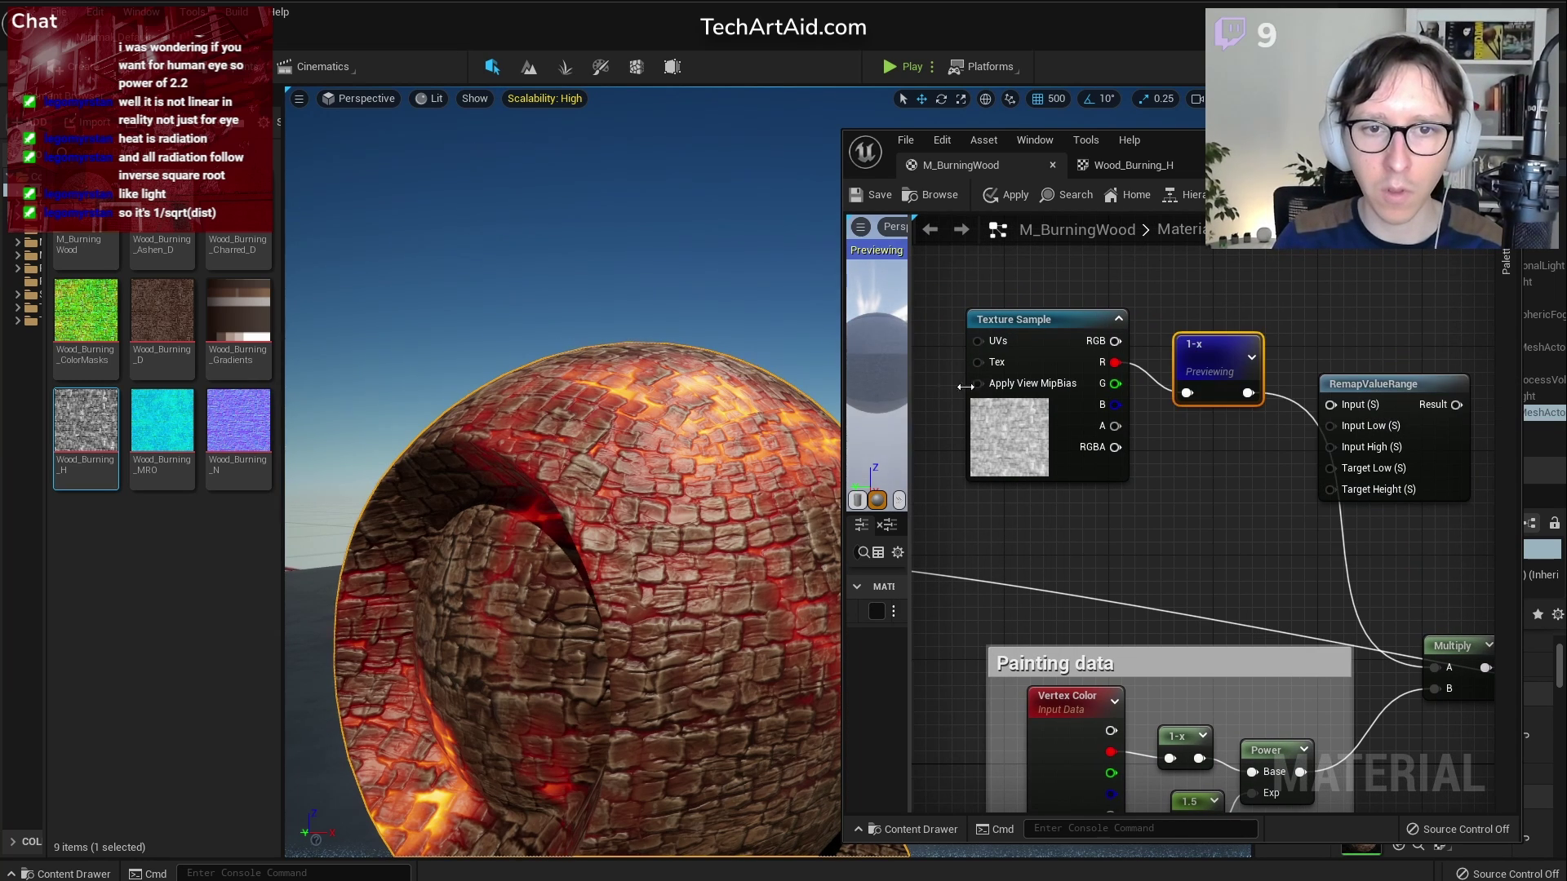
drag(983, 385, 975, 384)
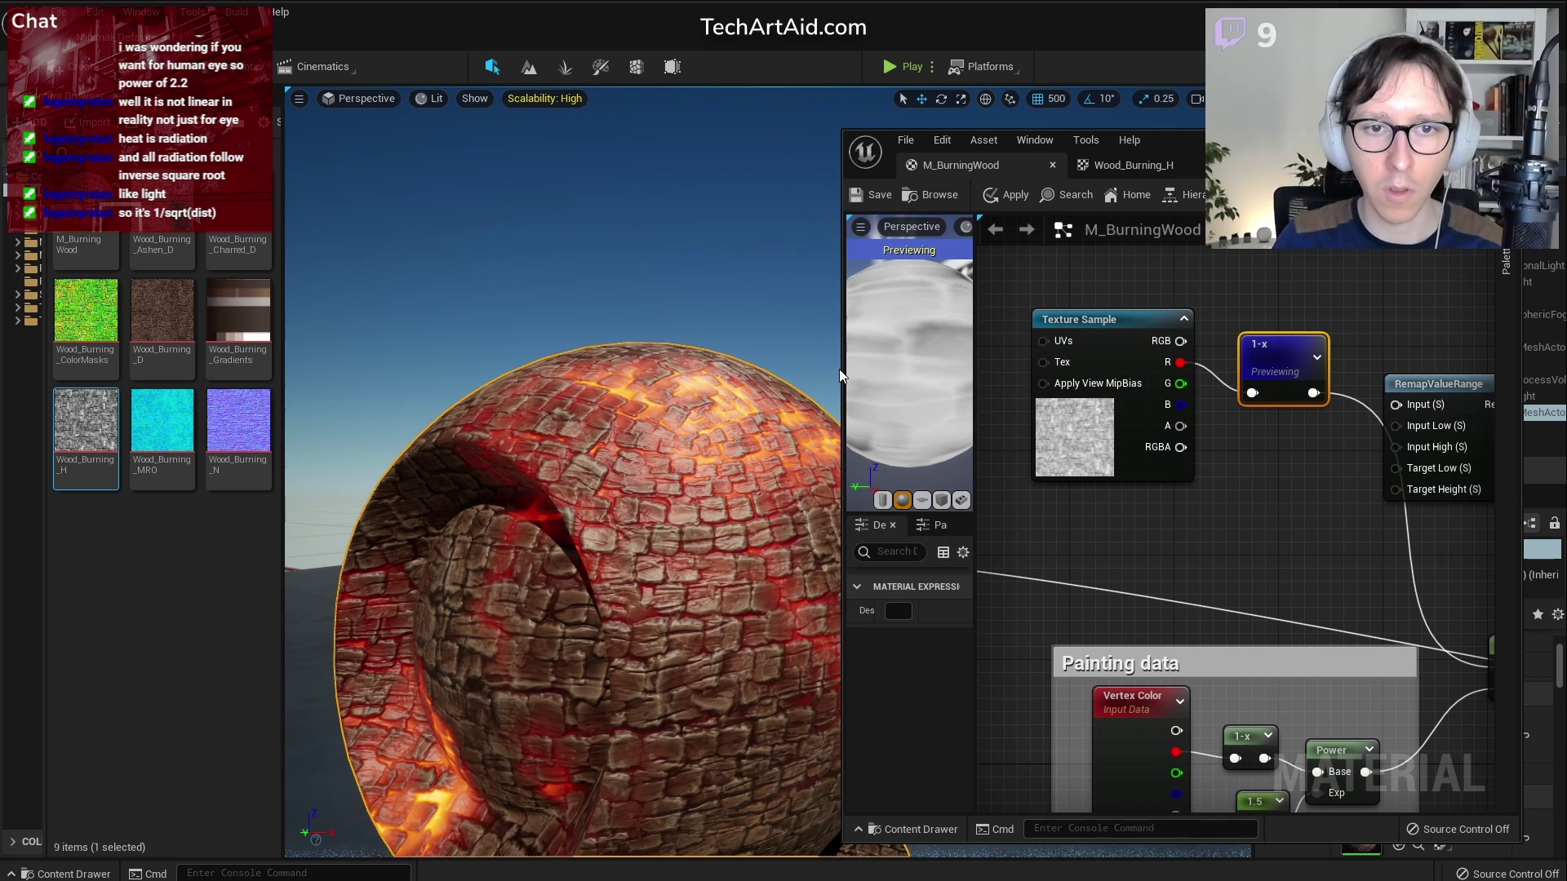
drag(842, 369, 527, 374)
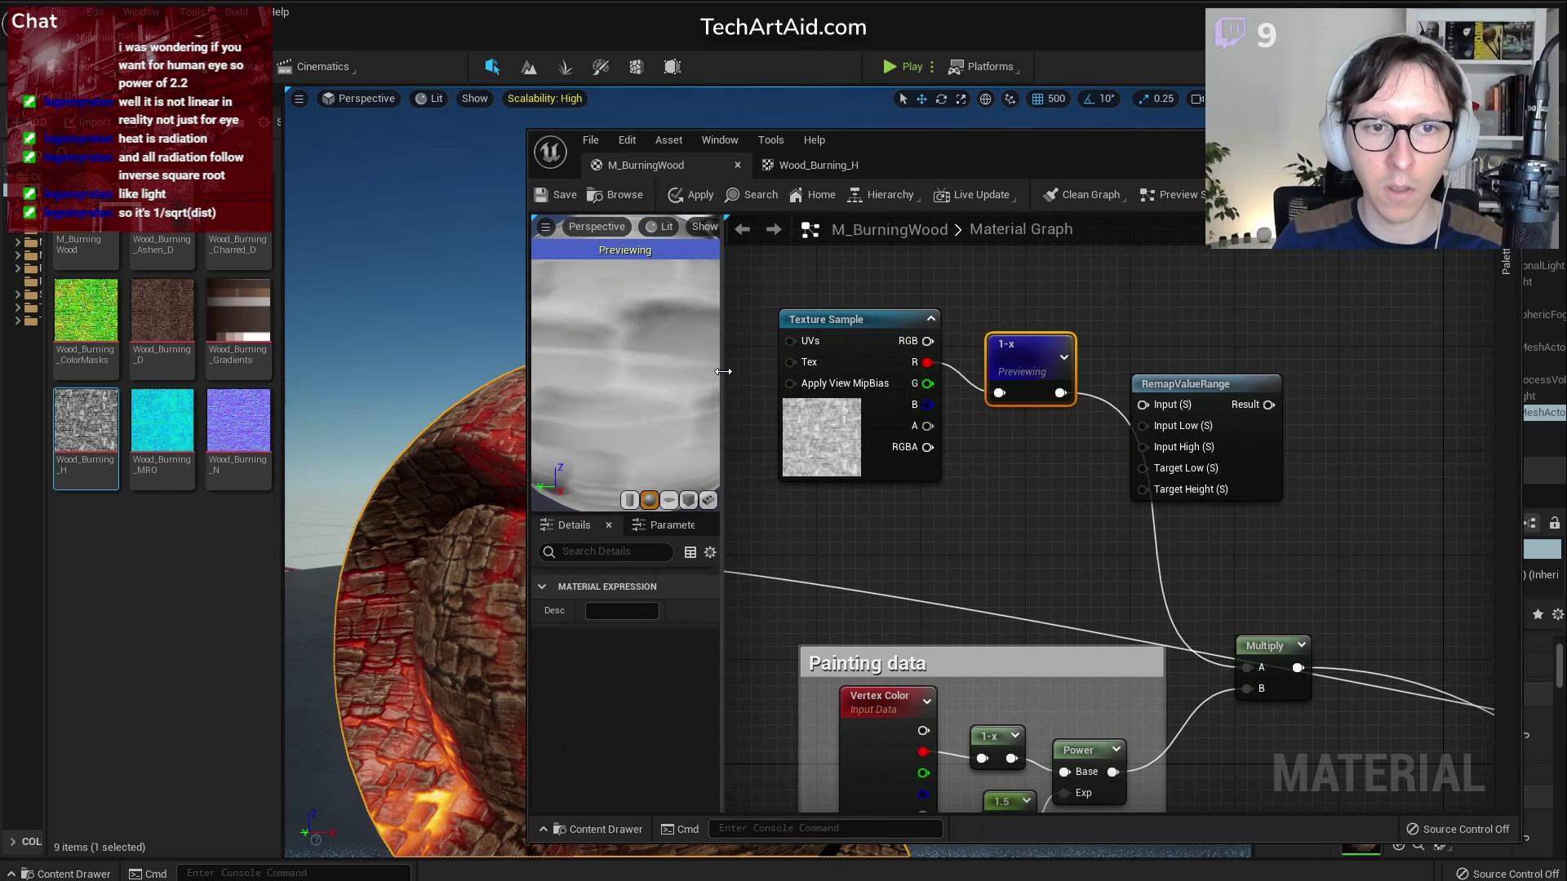
drag(723, 372, 866, 372)
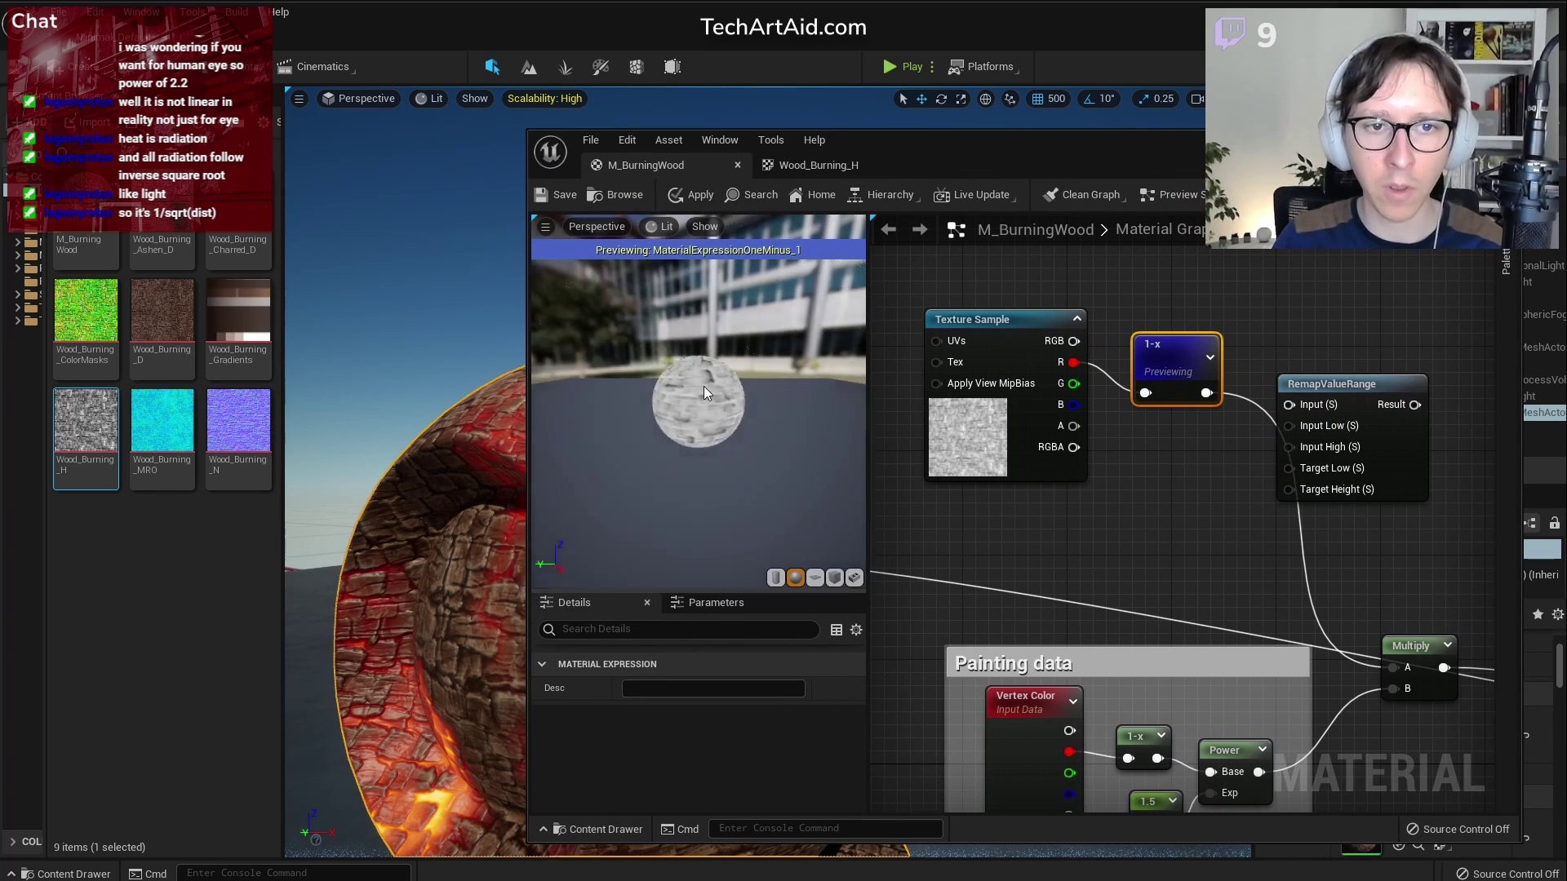
Show the inverted height preview on the cube mesh in Unlit mode and examine one face up close
scroll(703, 385, up, 5)
mouse_move(758, 408)
right_down()
mouse_move(757, 384)
mouse_move(757, 401)
right_up()
scroll(698, 402, up, 1)
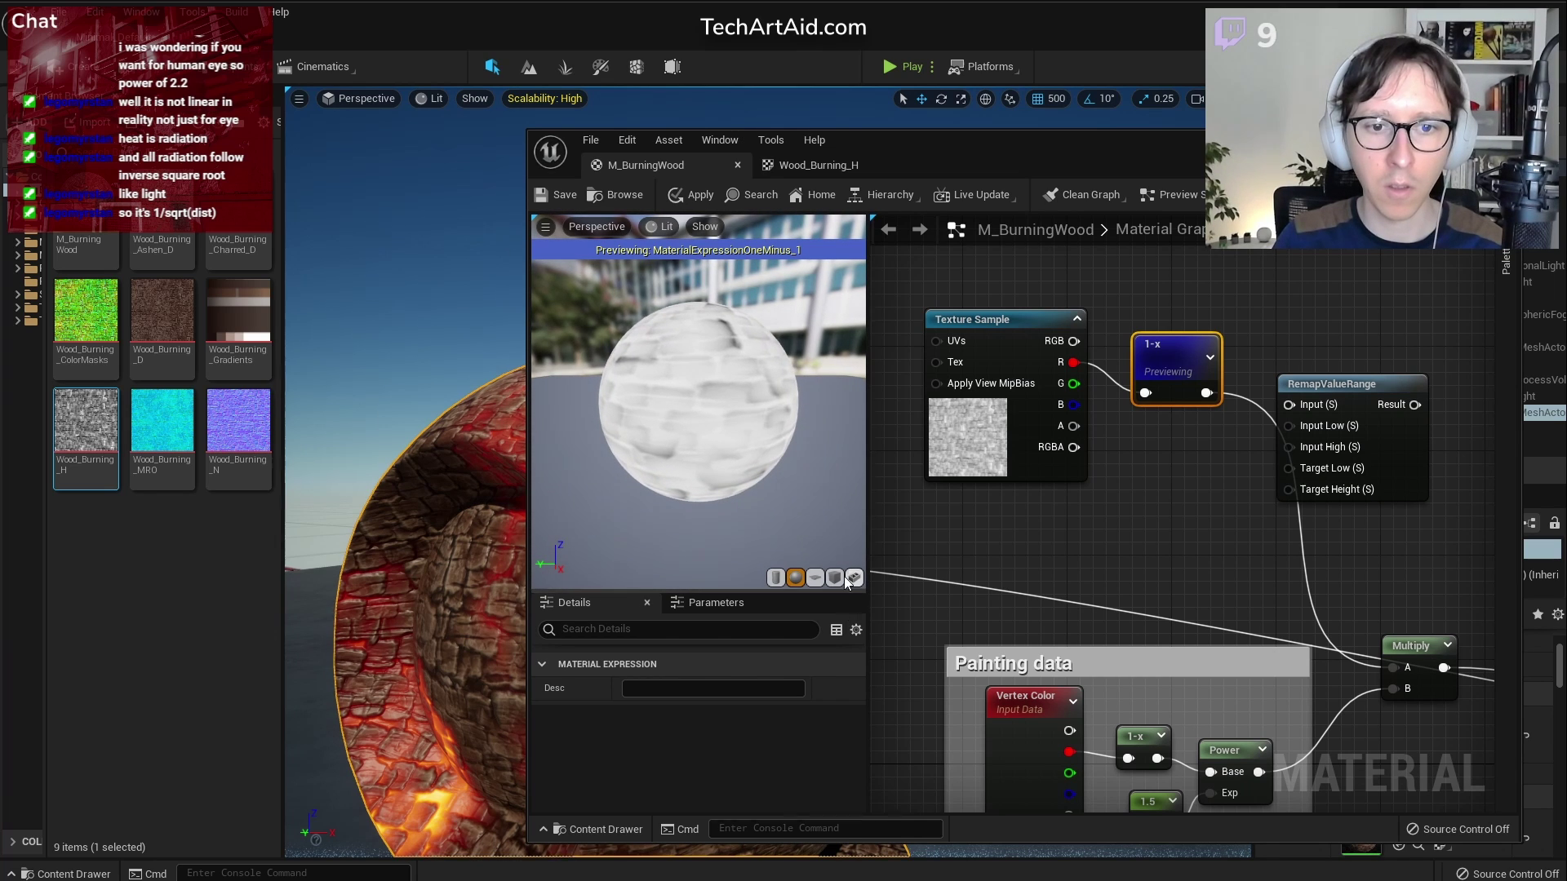
click(834, 577)
drag(735, 403, 731, 423)
click(661, 227)
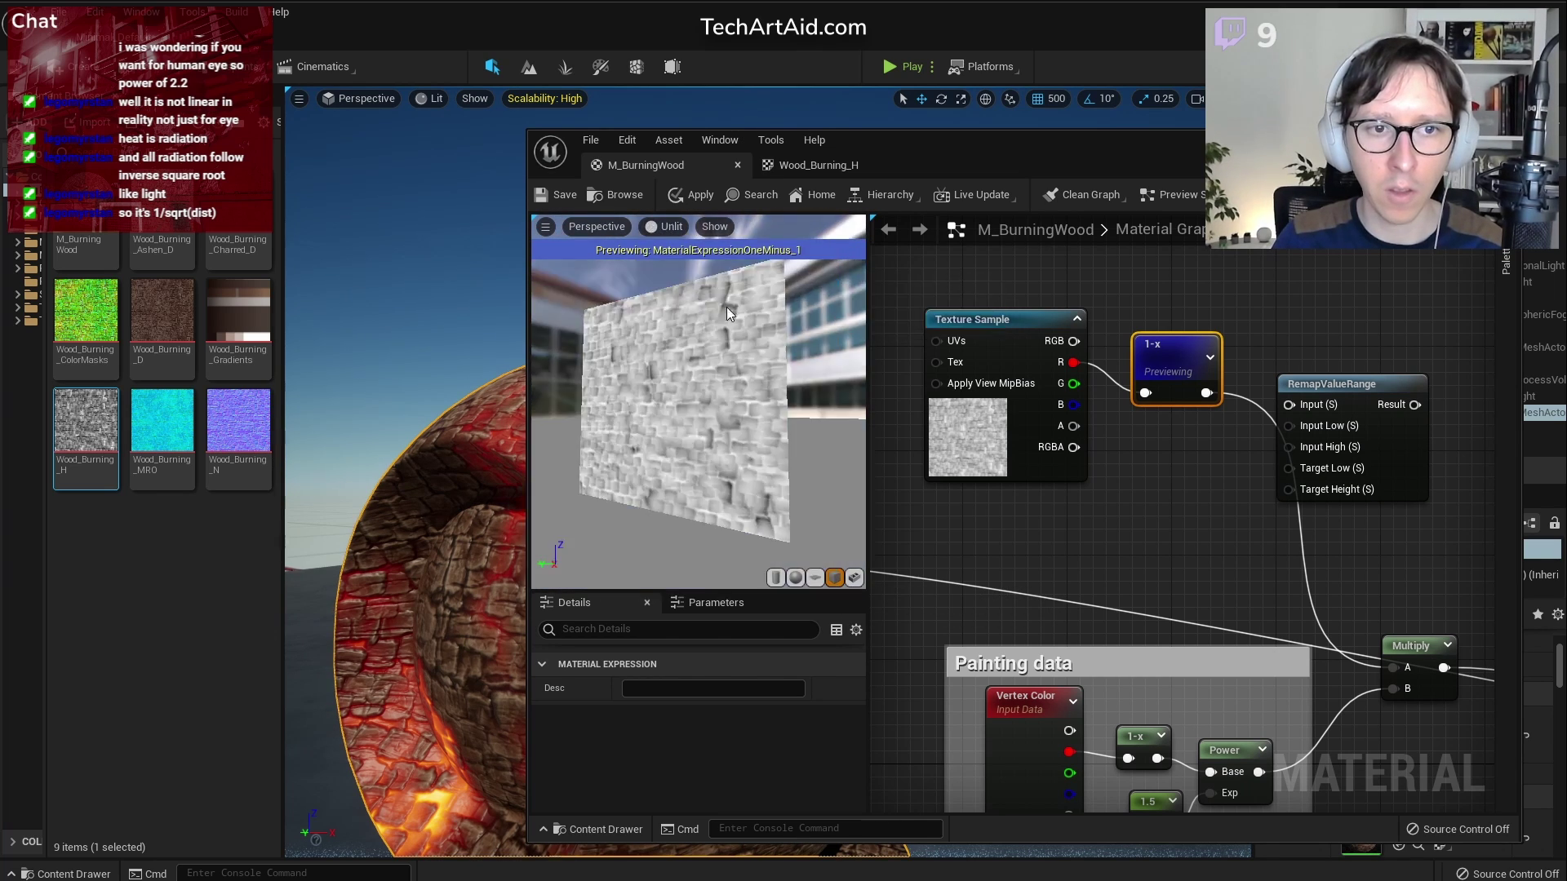
drag(732, 312, 781, 378)
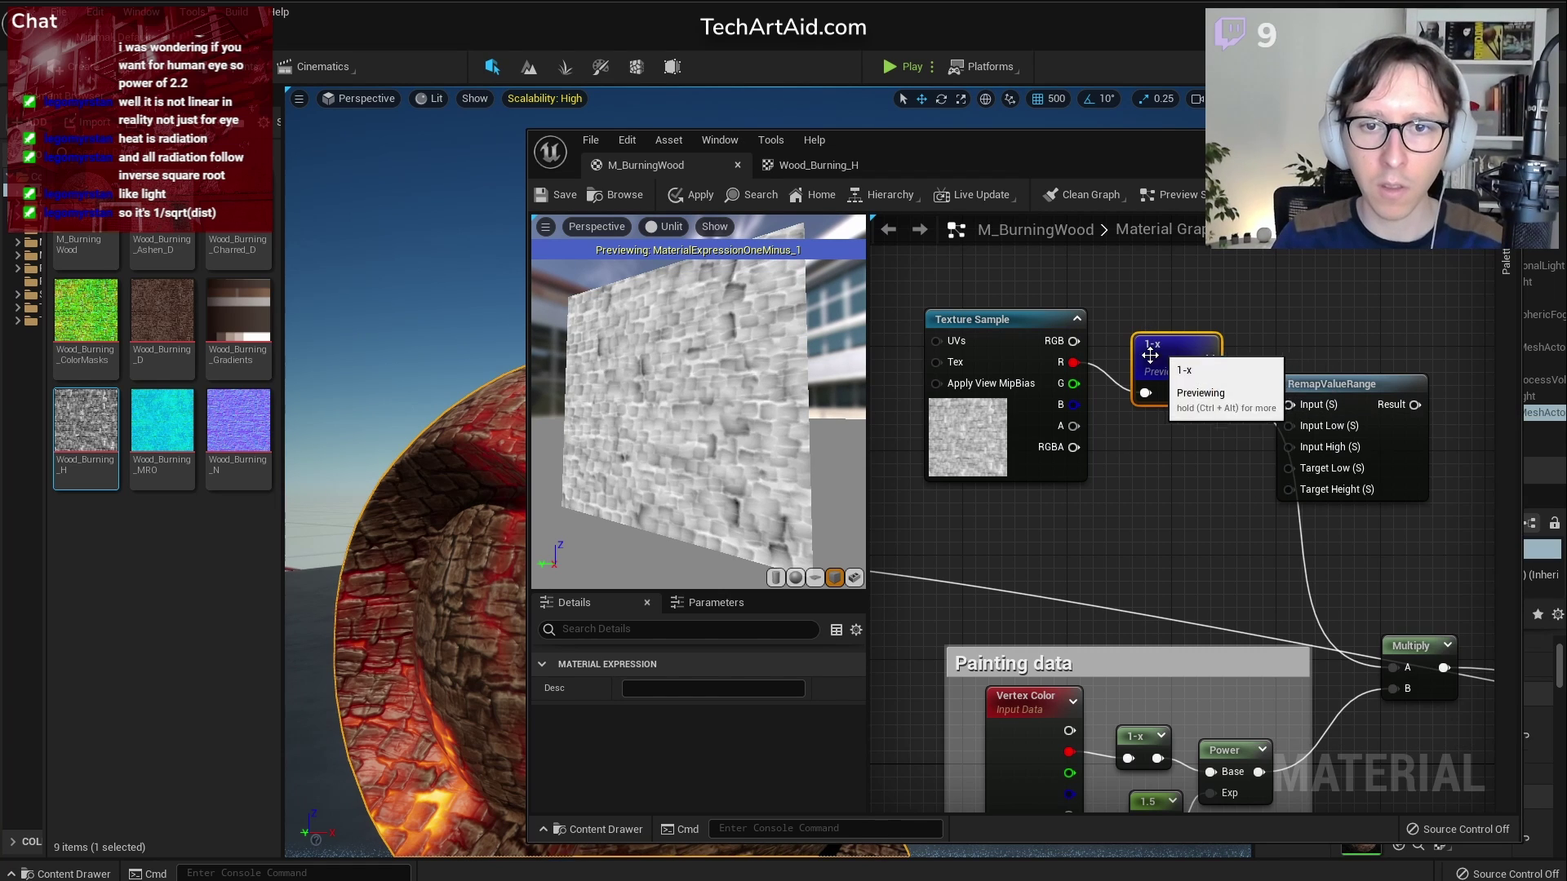
Delete the height's 1-x node, connect the texture's R output to RemapValueRange's Input, and attach a 0 constant to Input Low
key(Delete)
drag(1074, 362, 1322, 308)
key(1)
click(1208, 352)
drag(1239, 384, 1289, 348)
drag(1346, 305, 1372, 344)
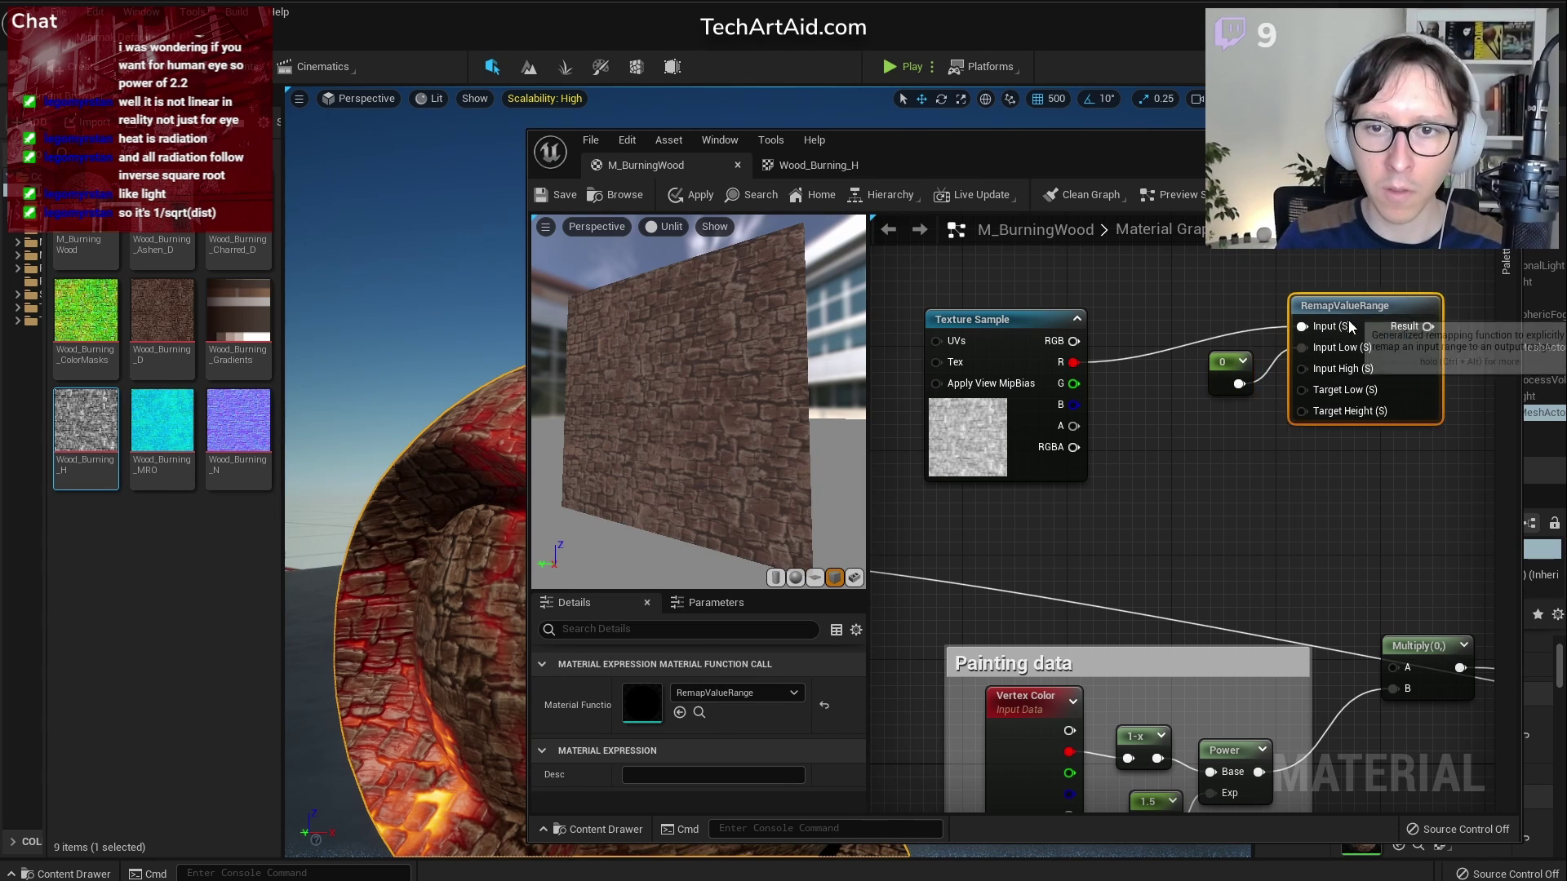
Set the Input Low constant to 1 and add a 0 constant connected to RemapValueRange's Input High
click(1223, 360)
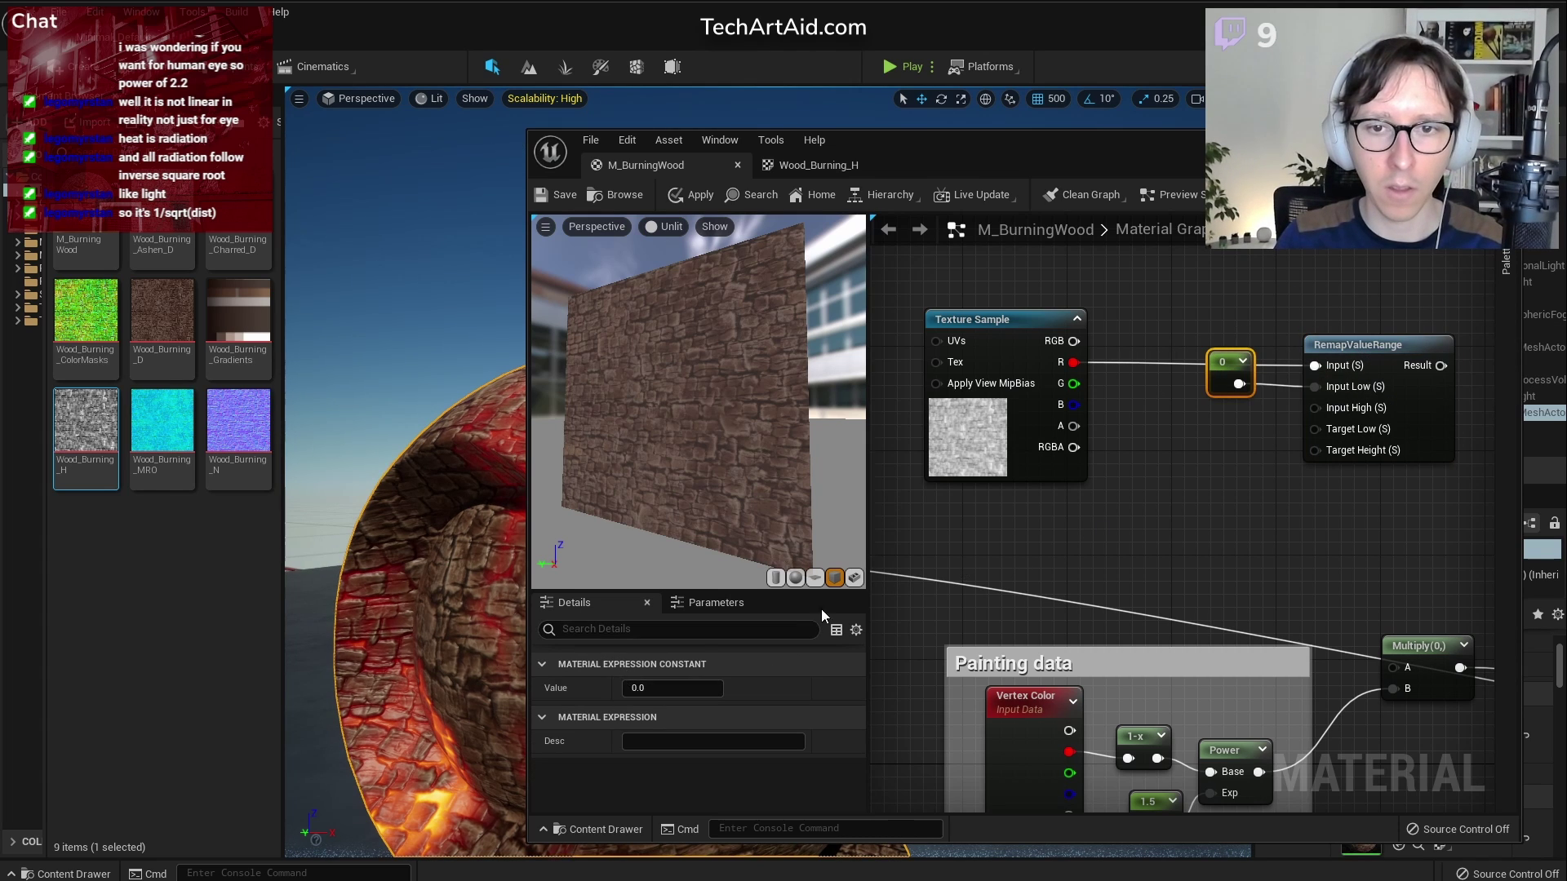
click(693, 686)
text(1)
click(1209, 418)
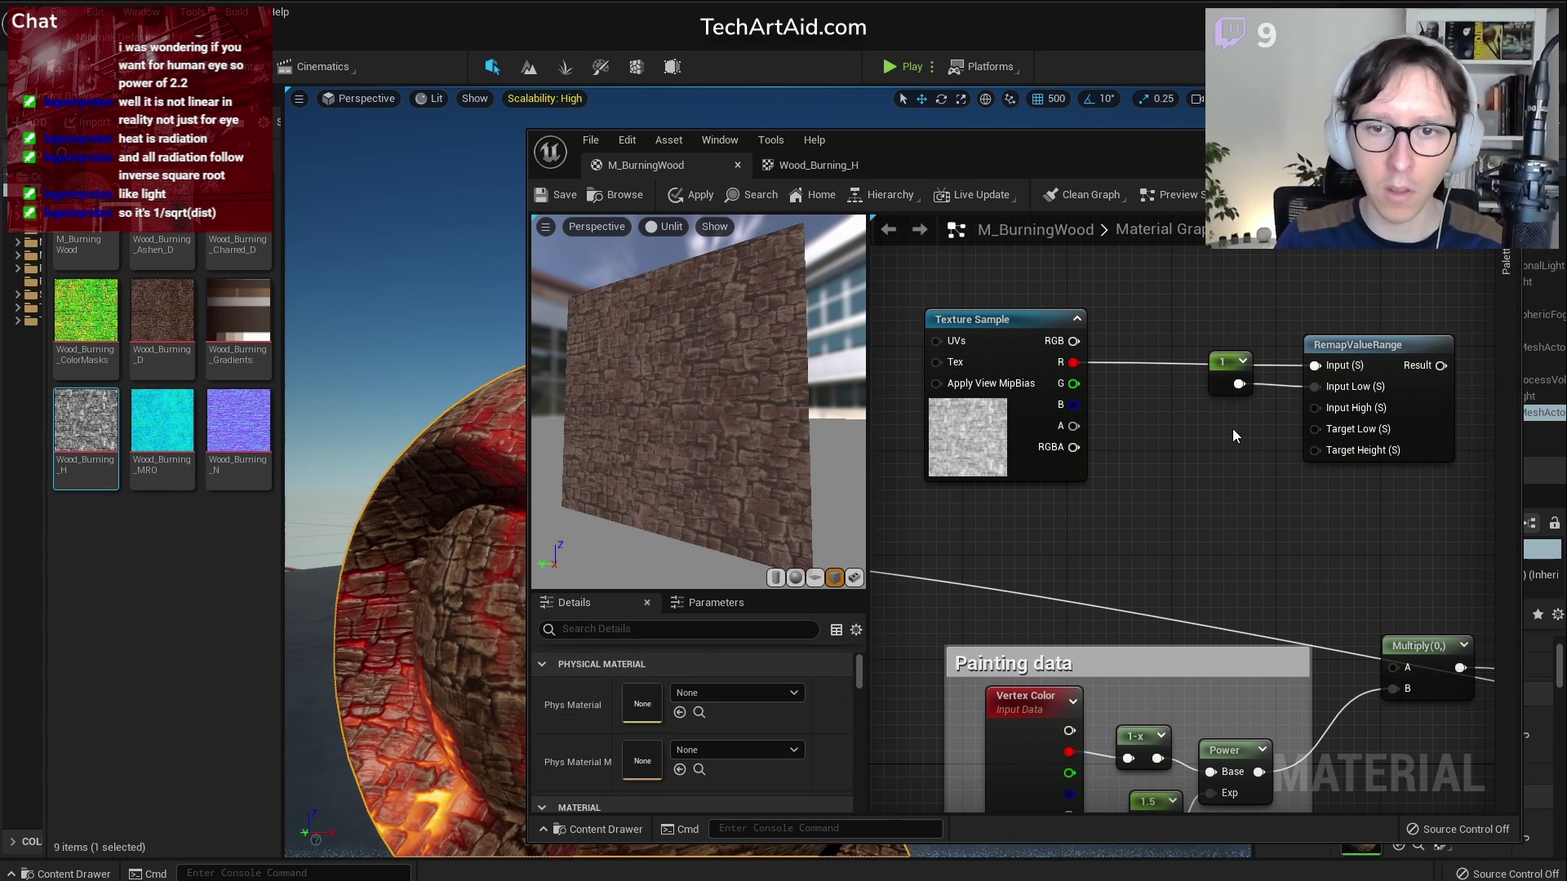
click(1213, 422)
drag(1244, 455, 1312, 407)
drag(1216, 429, 1214, 419)
click(1238, 497)
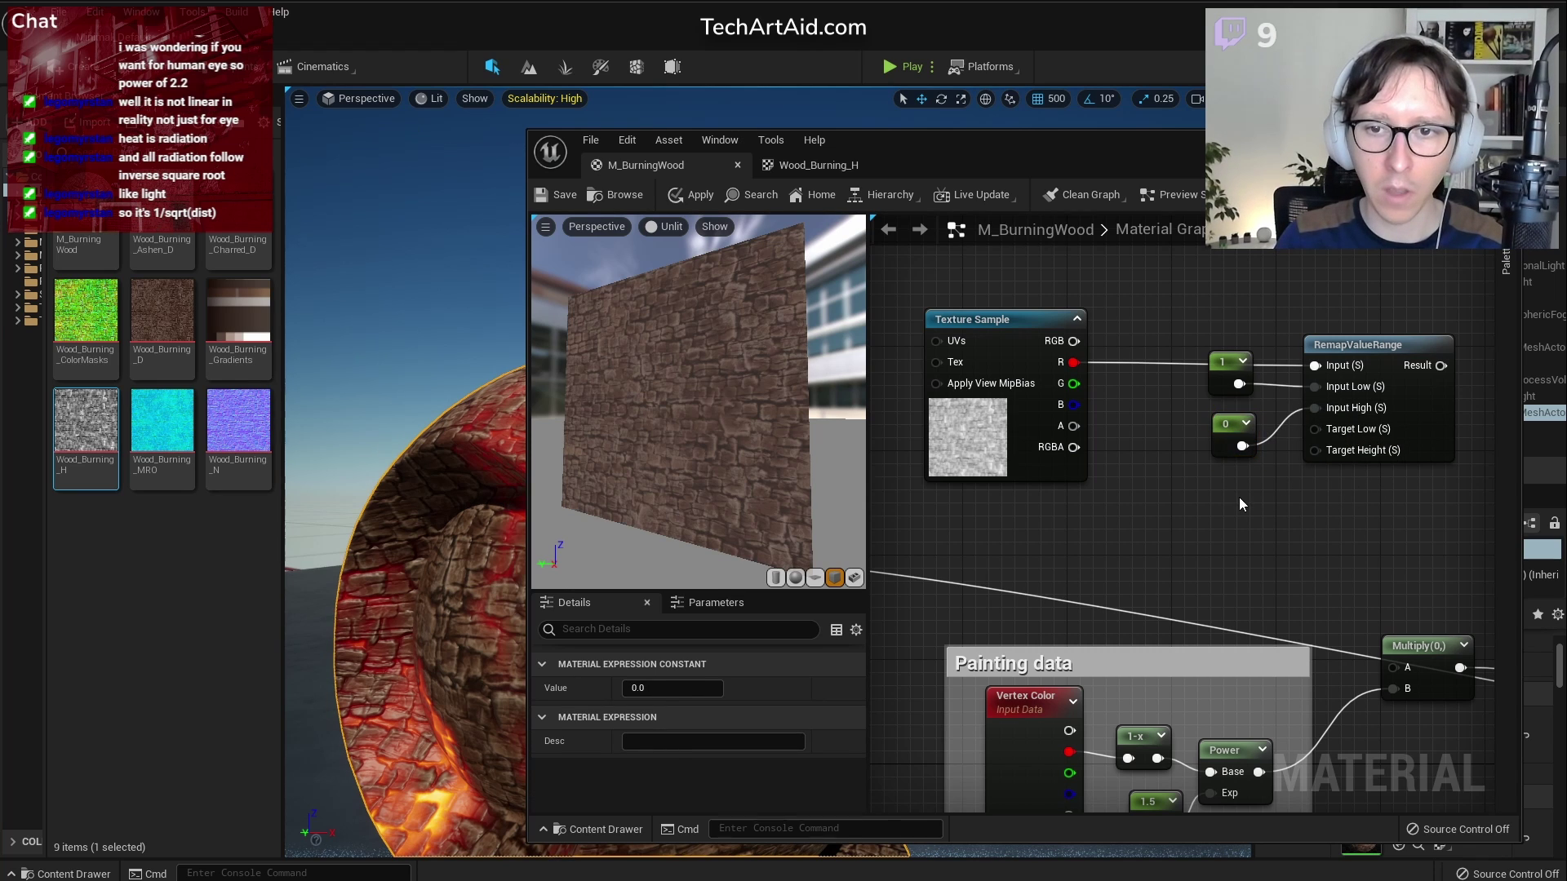
Add two constants, 0 for Target Low and 1 for Target Height, and connect them to RemapValueRange
click(1166, 503)
click(1167, 561)
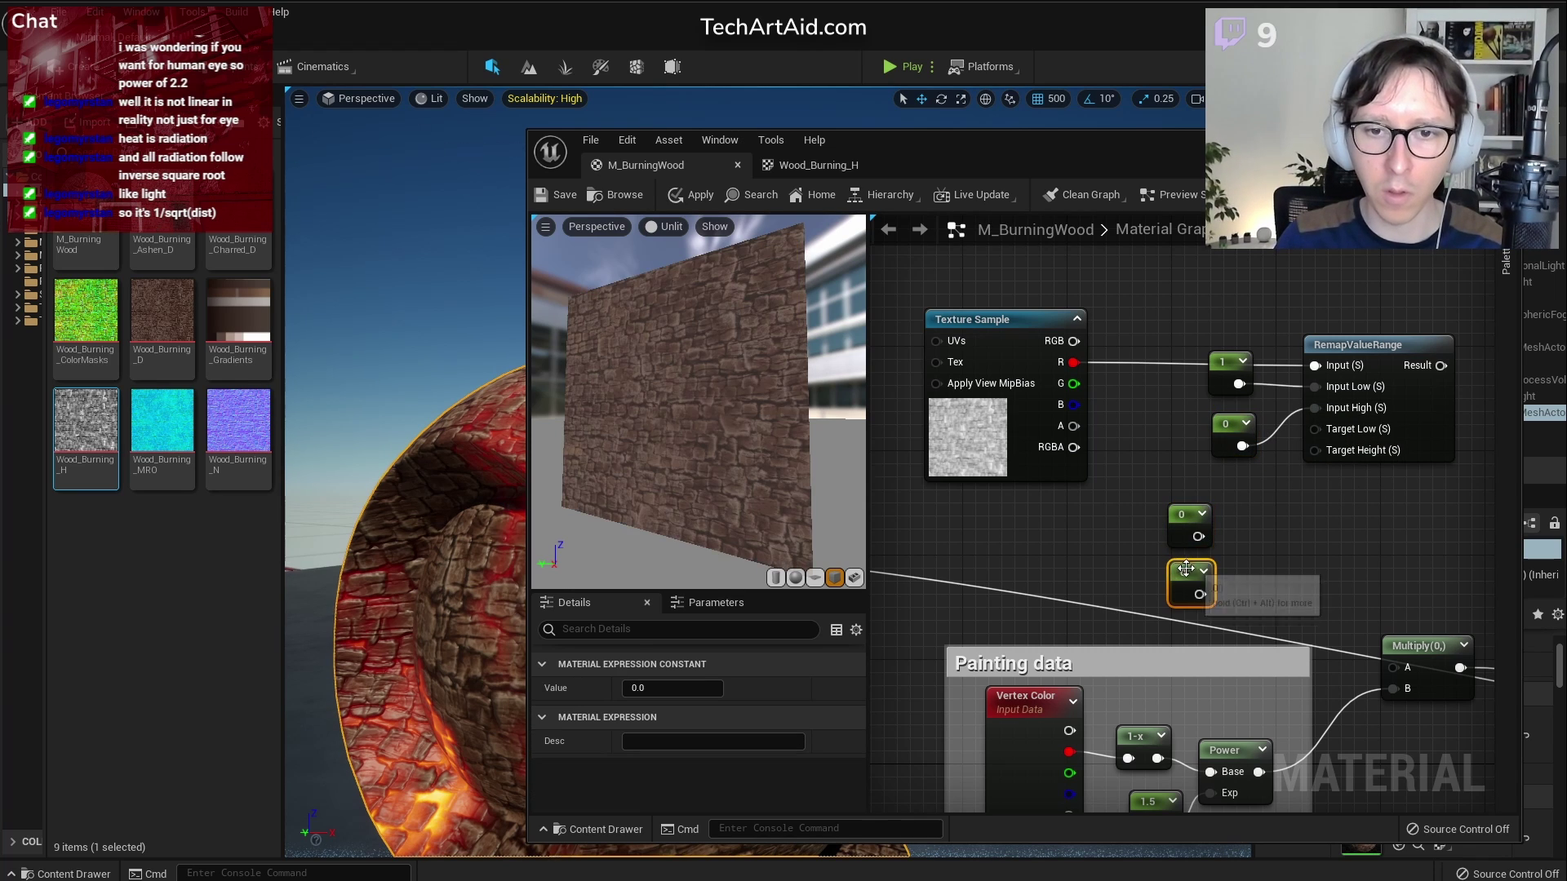
drag(1197, 535, 1315, 430)
drag(1200, 594, 1326, 457)
click(1189, 524)
click(672, 687)
click(1187, 581)
click(674, 691)
text(1)
key(Return)
Set RemapValueRange's Input Low constant to 0.6
click(1241, 368)
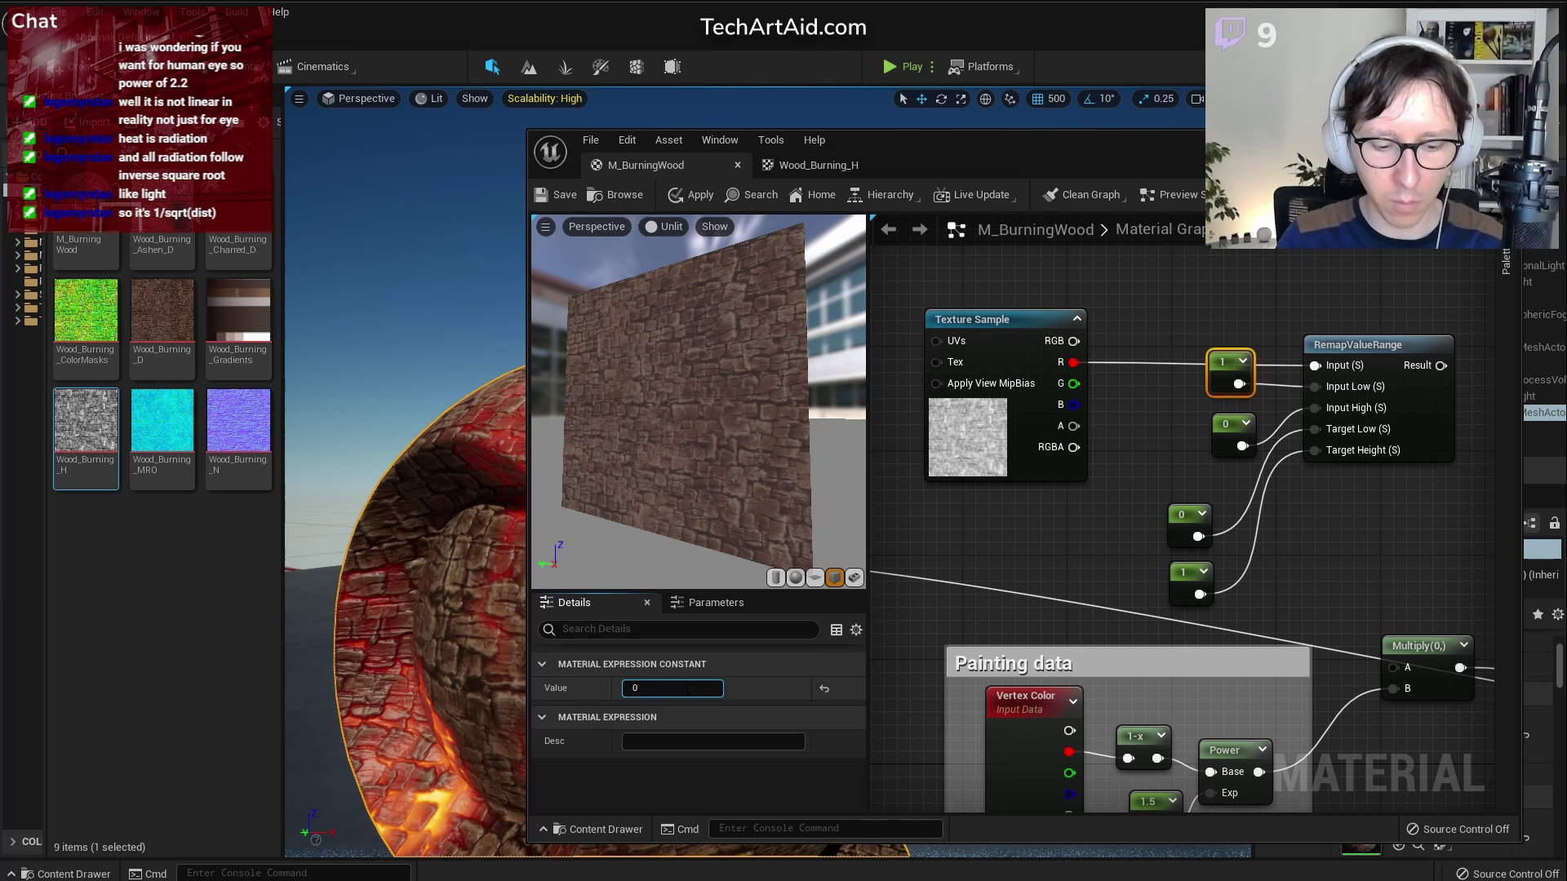
key(Return)
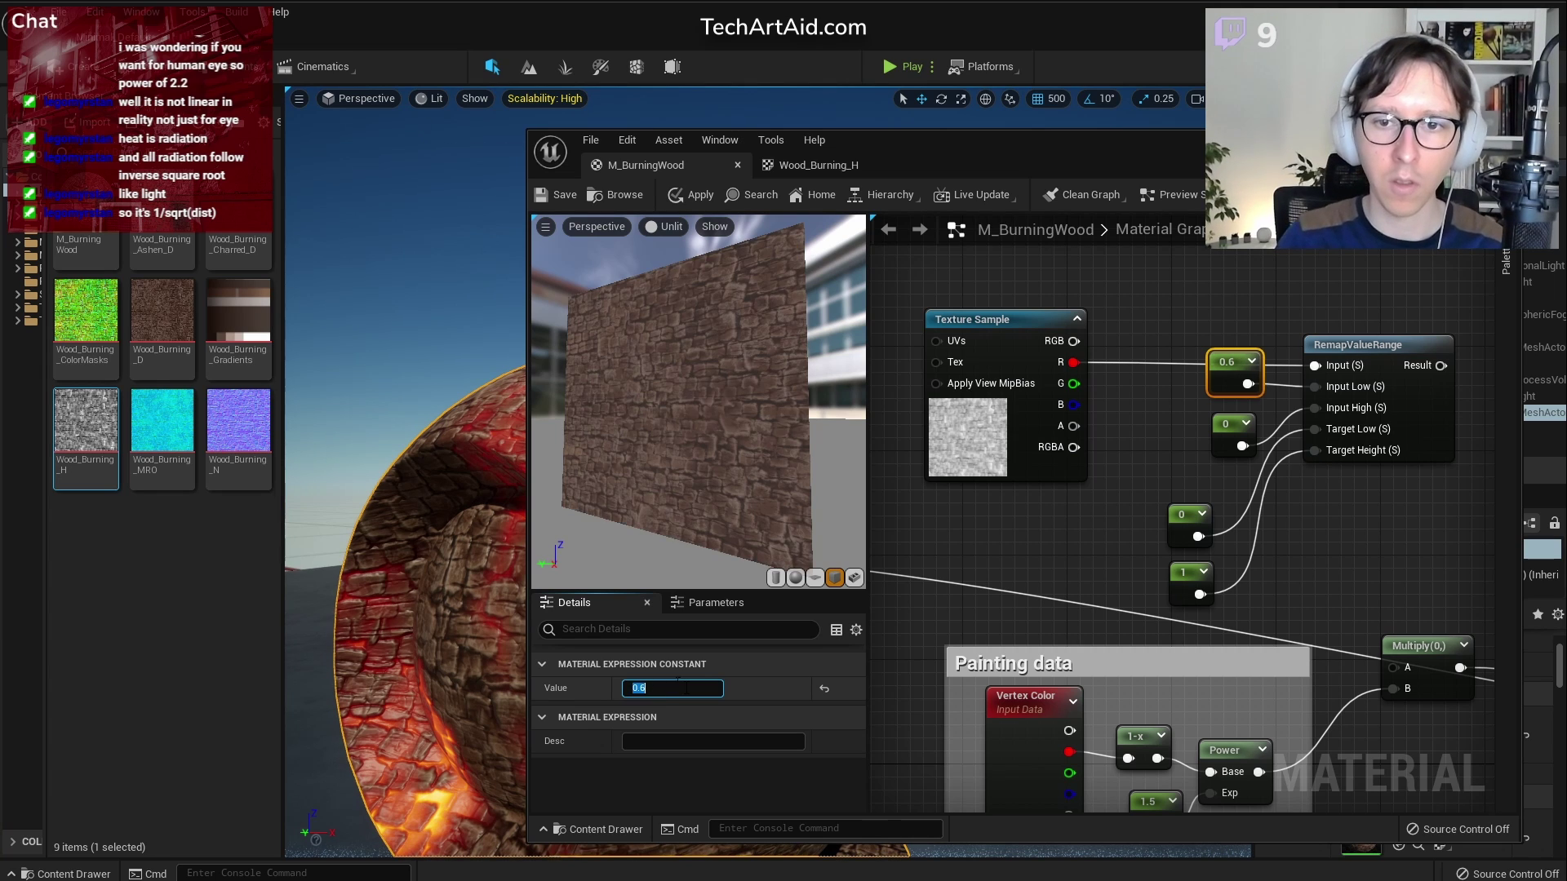
click(1234, 436)
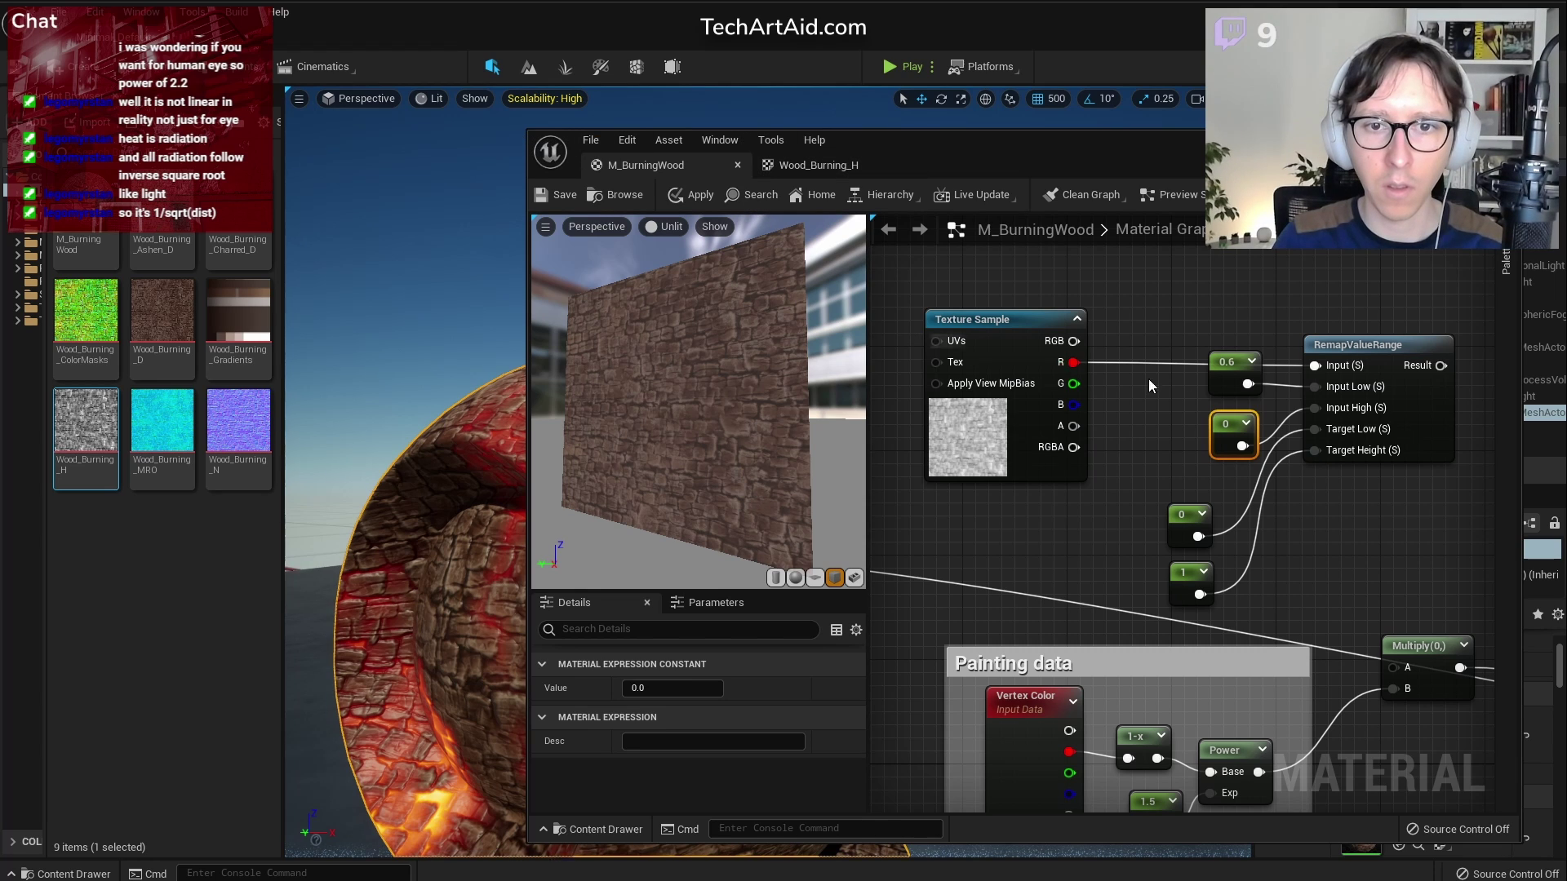
Preview the height Texture Sample and the RemapValueRange node in turn on the preview mesh
right_click(1393, 336)
right_click(977, 346)
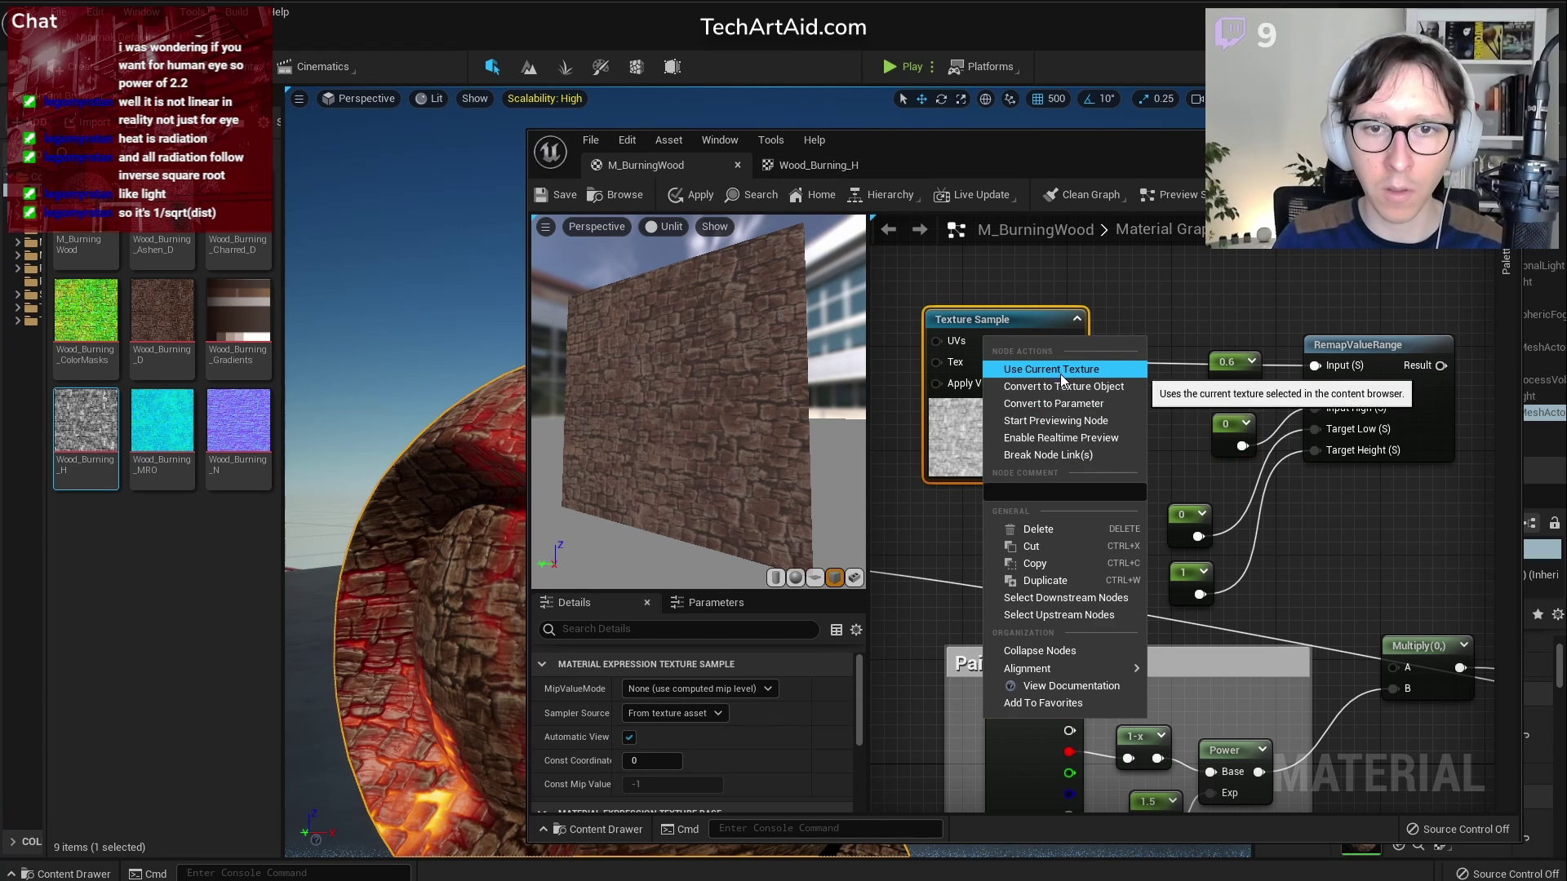
click(1082, 424)
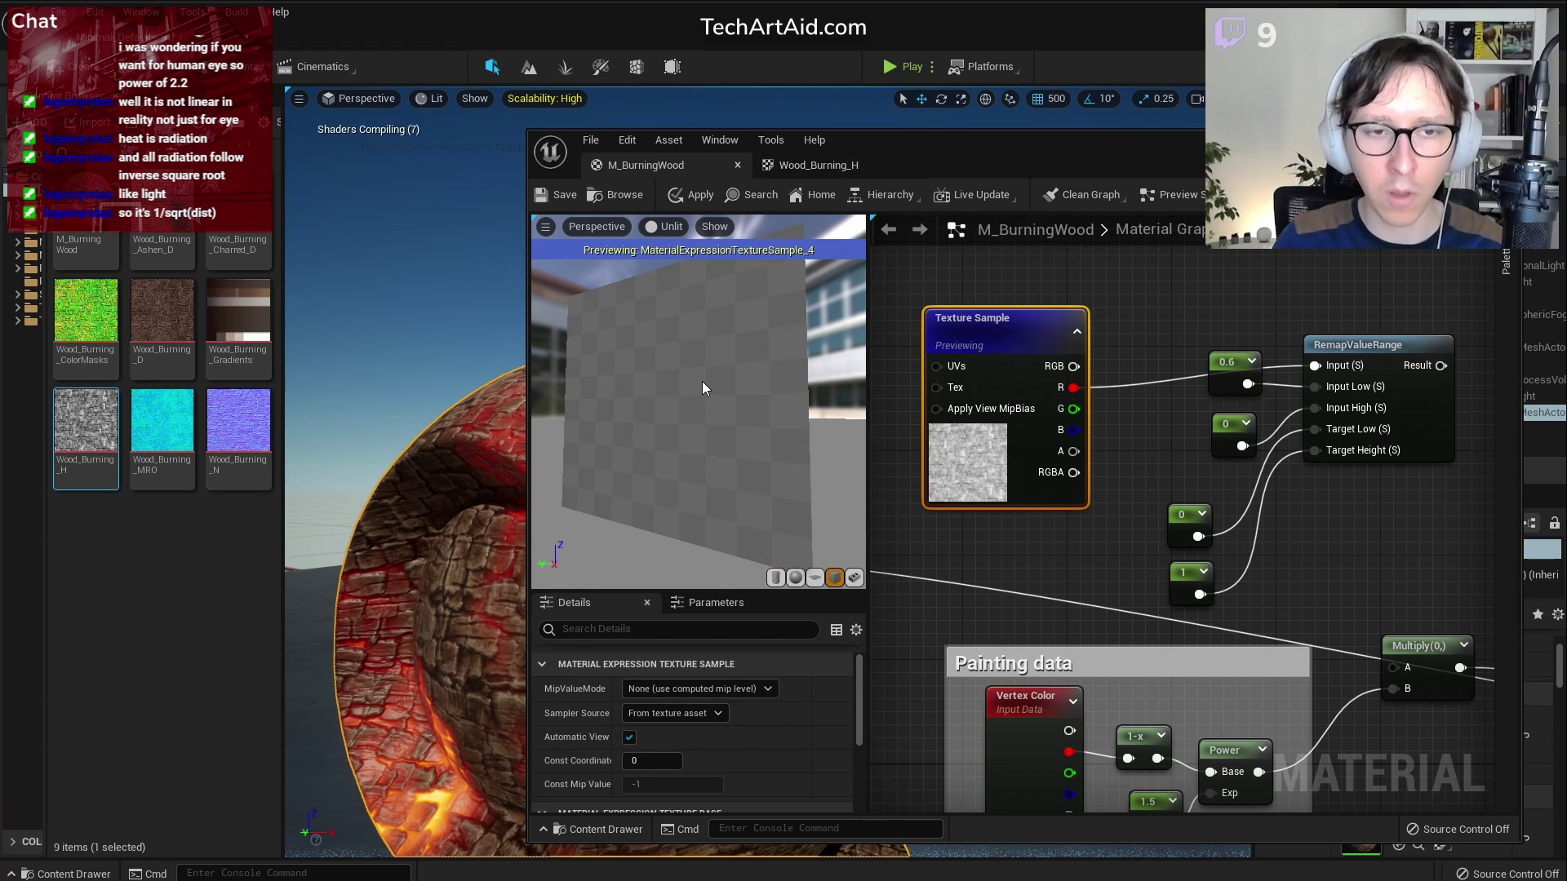
right_click(1385, 353)
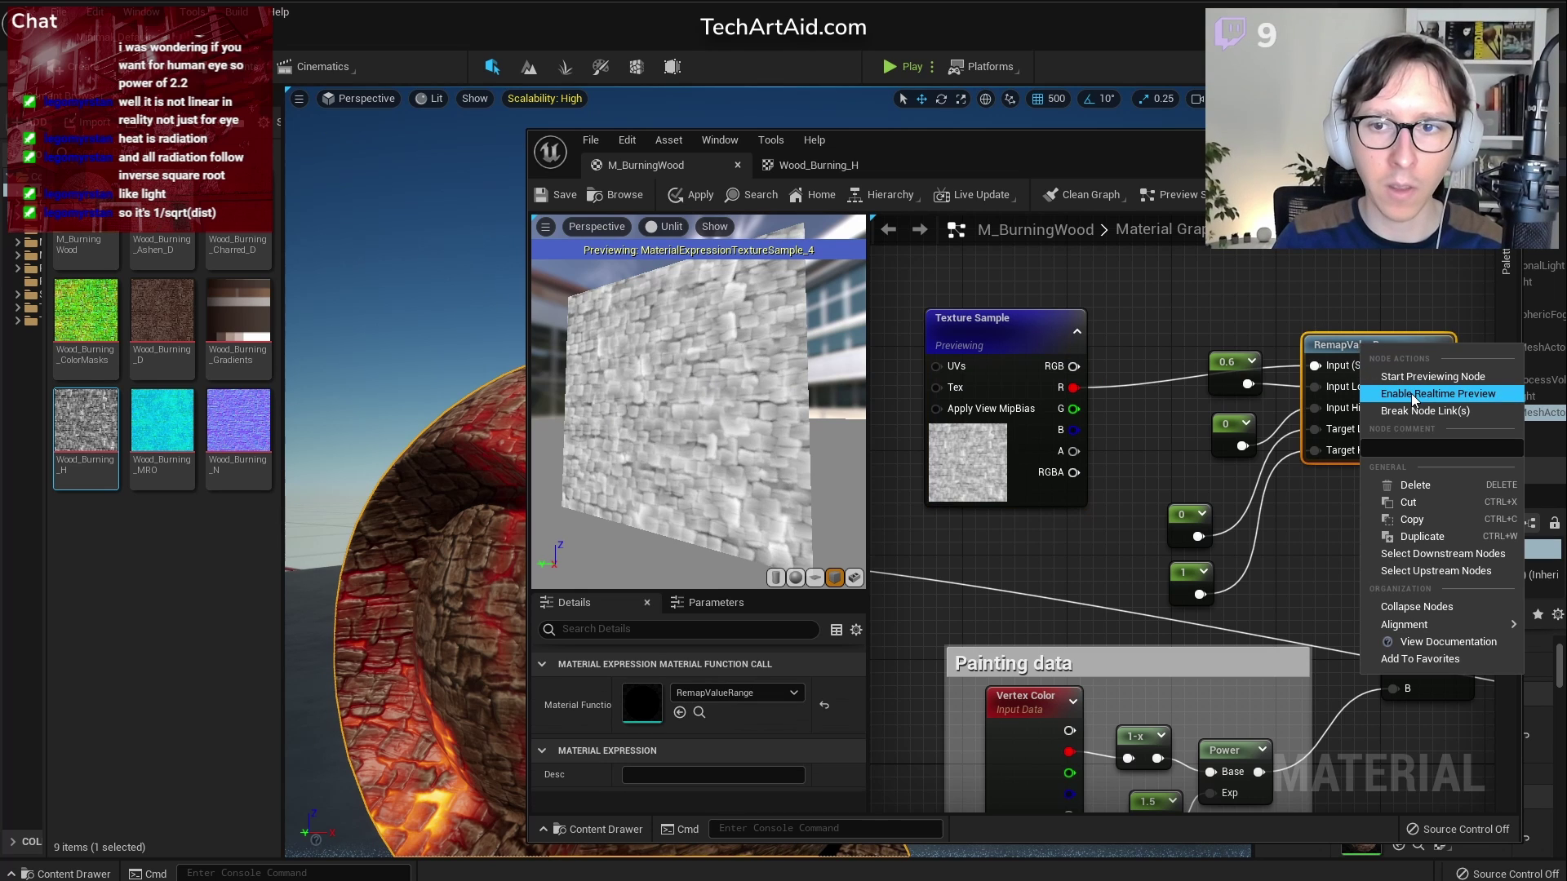
click(1402, 375)
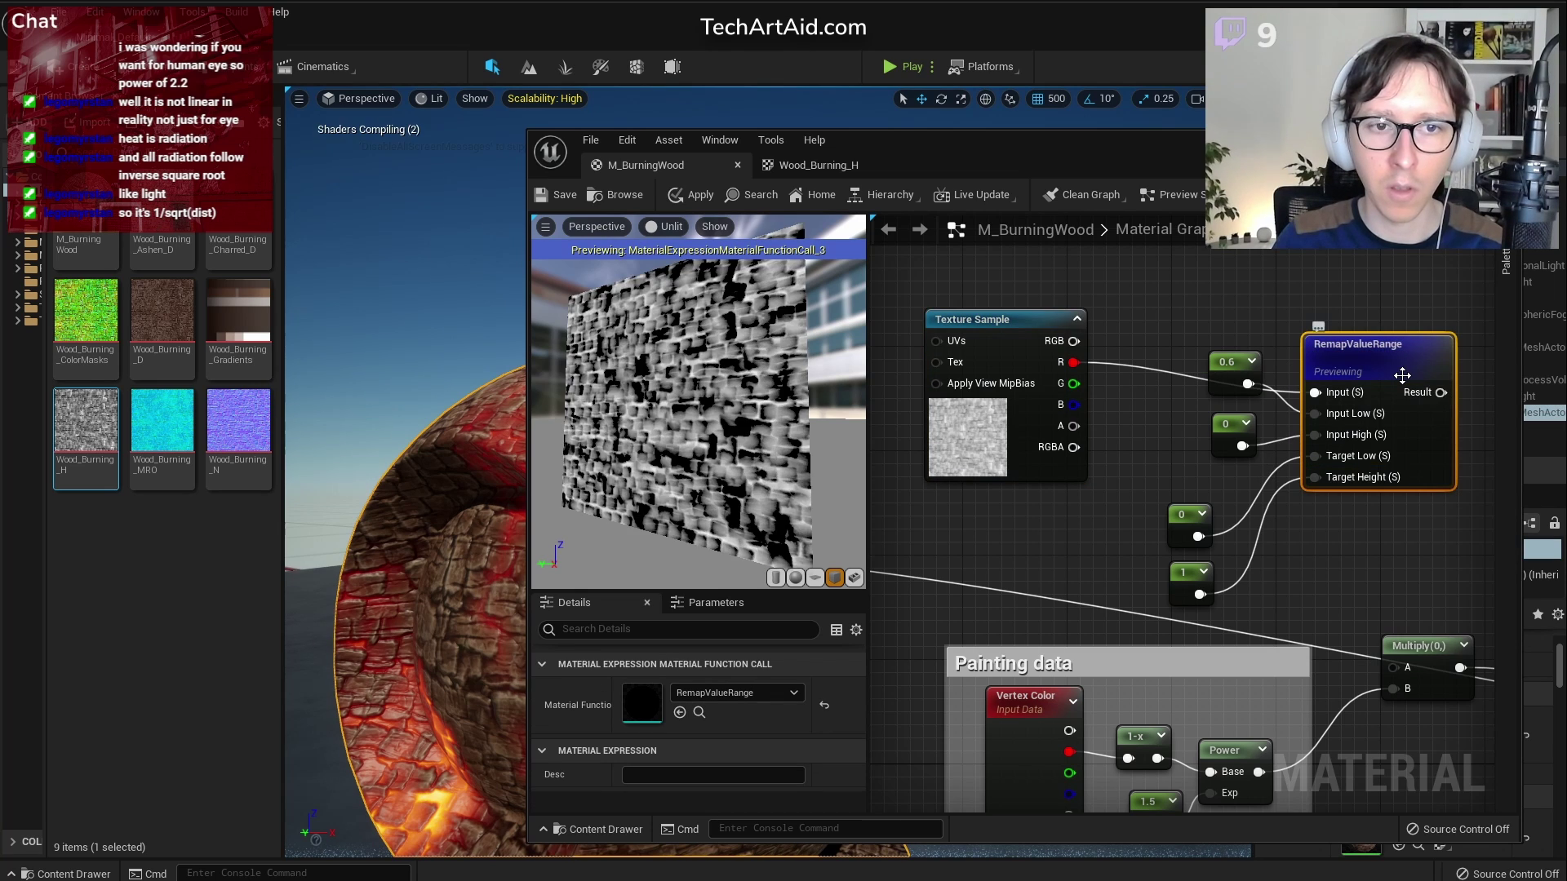
Set the Input Low constant to 1 while previewing the RemapValueRange node
click(1254, 365)
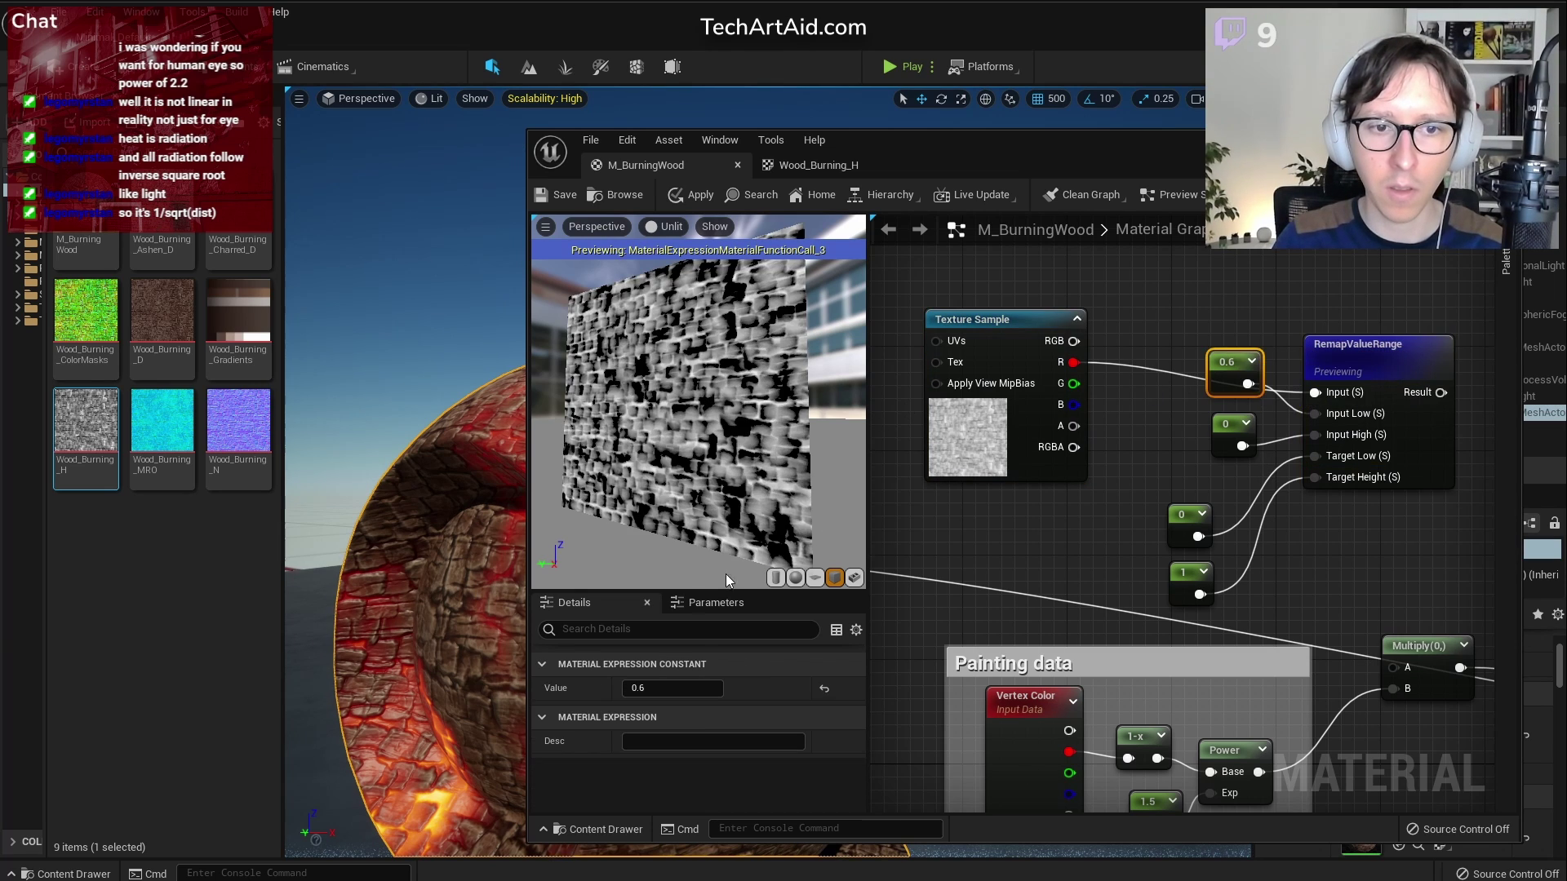
click(672, 687)
text(1)
key(Return)
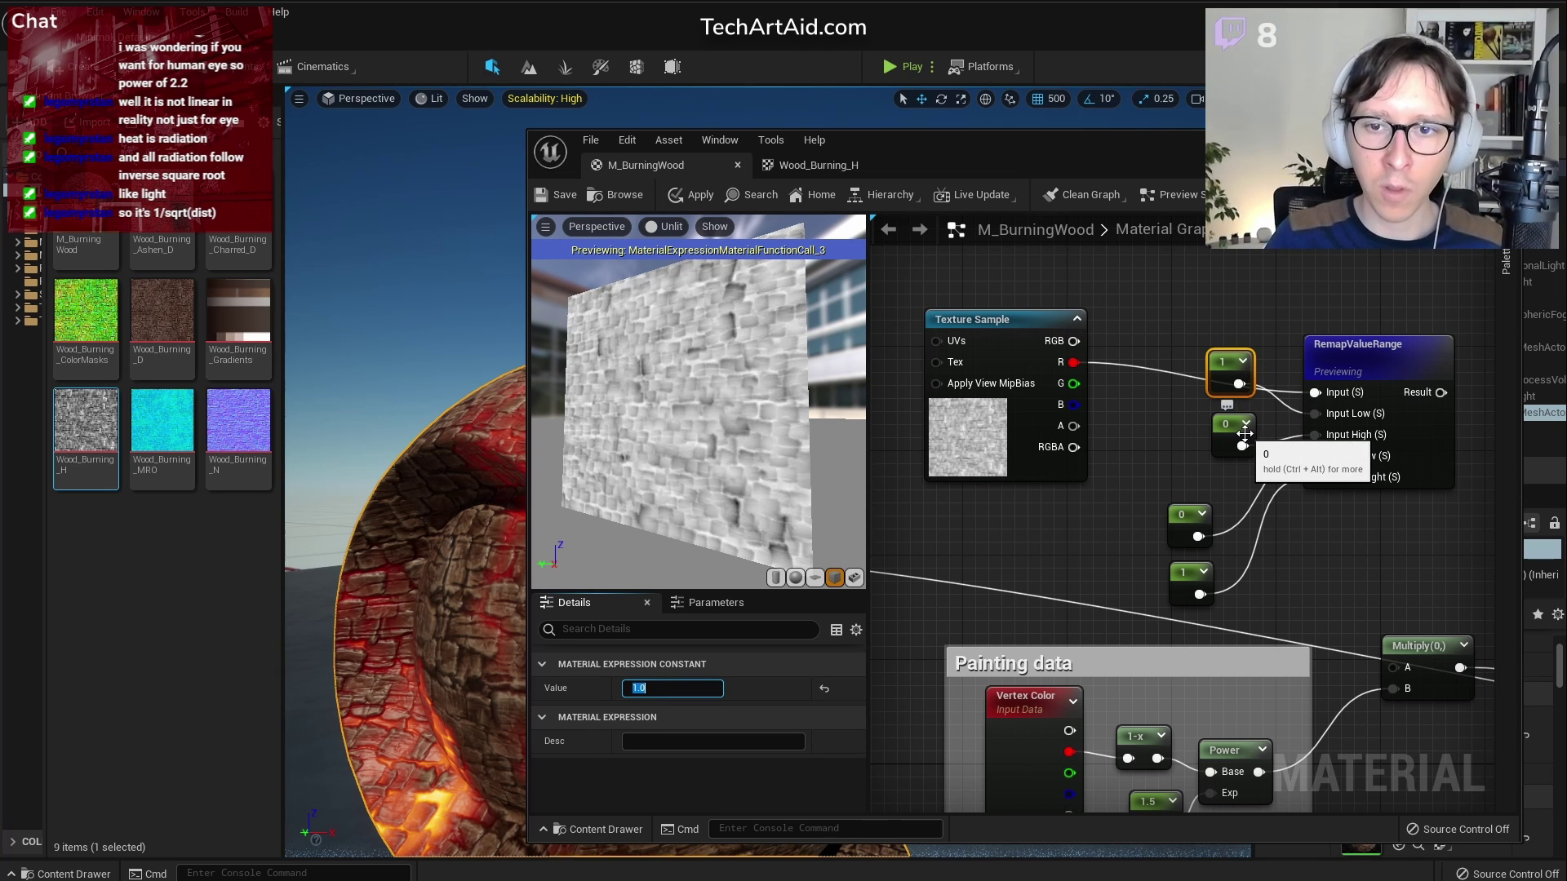
Compare the original height Texture Sample with the inverted RemapValueRange output on the preview mesh
right_click(1026, 338)
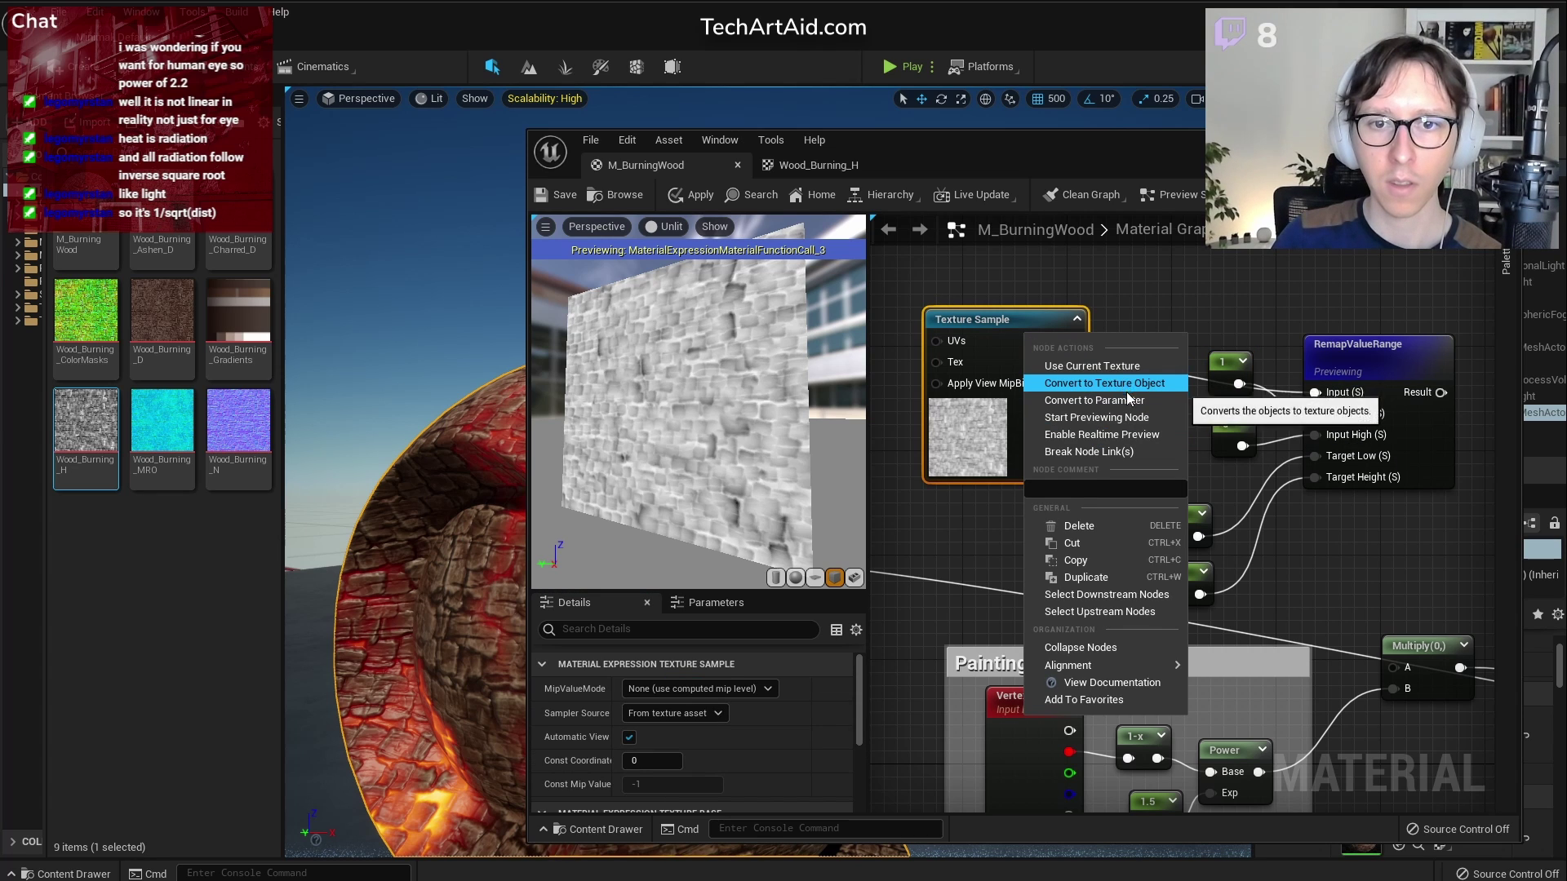
click(1096, 417)
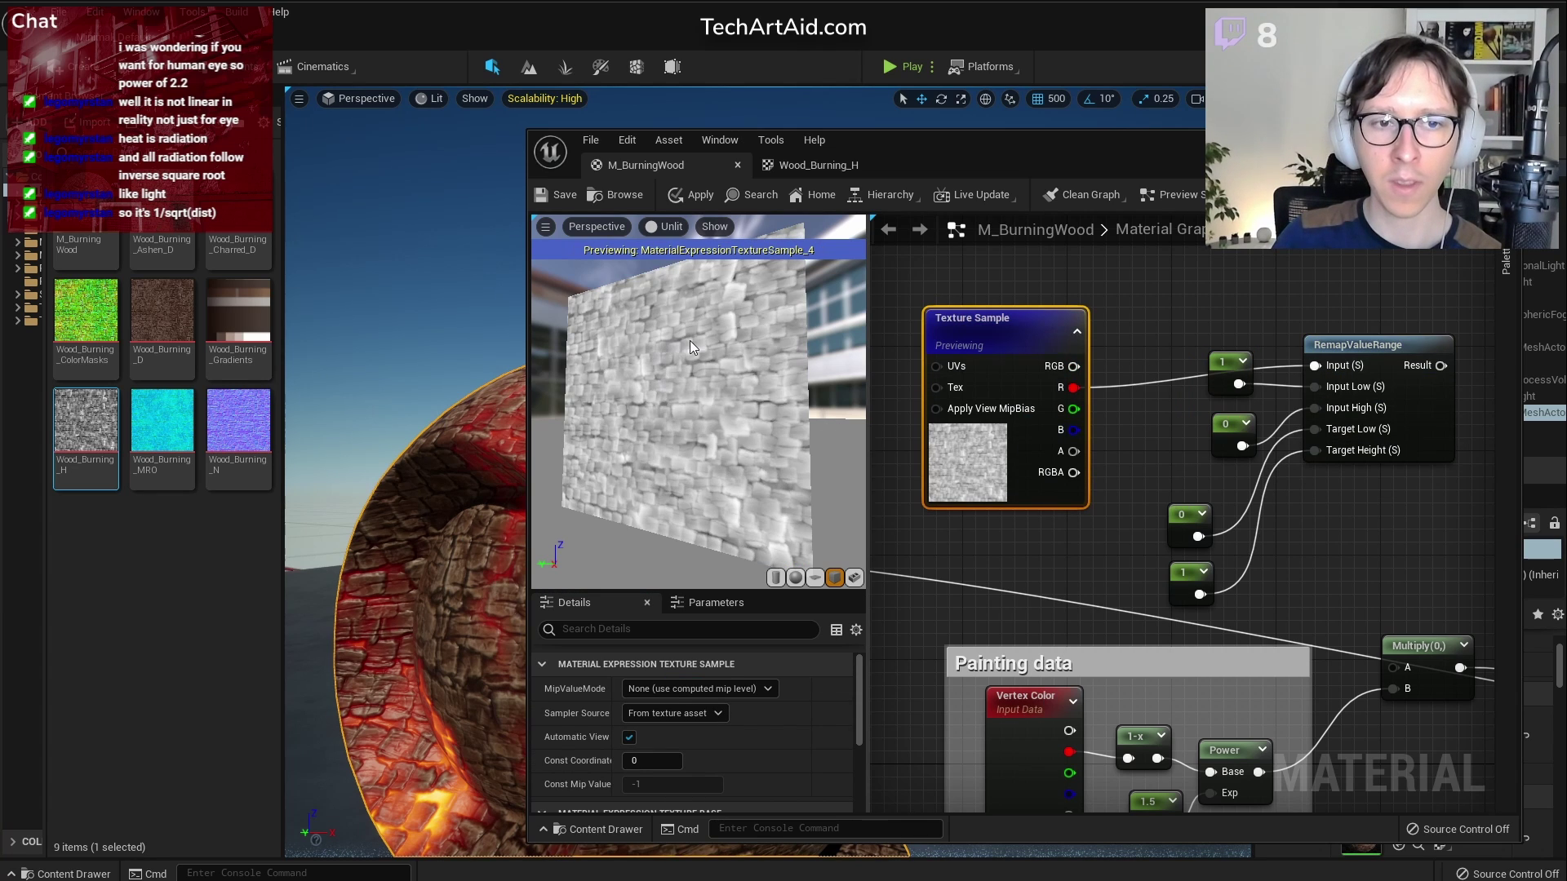
right_click(1322, 352)
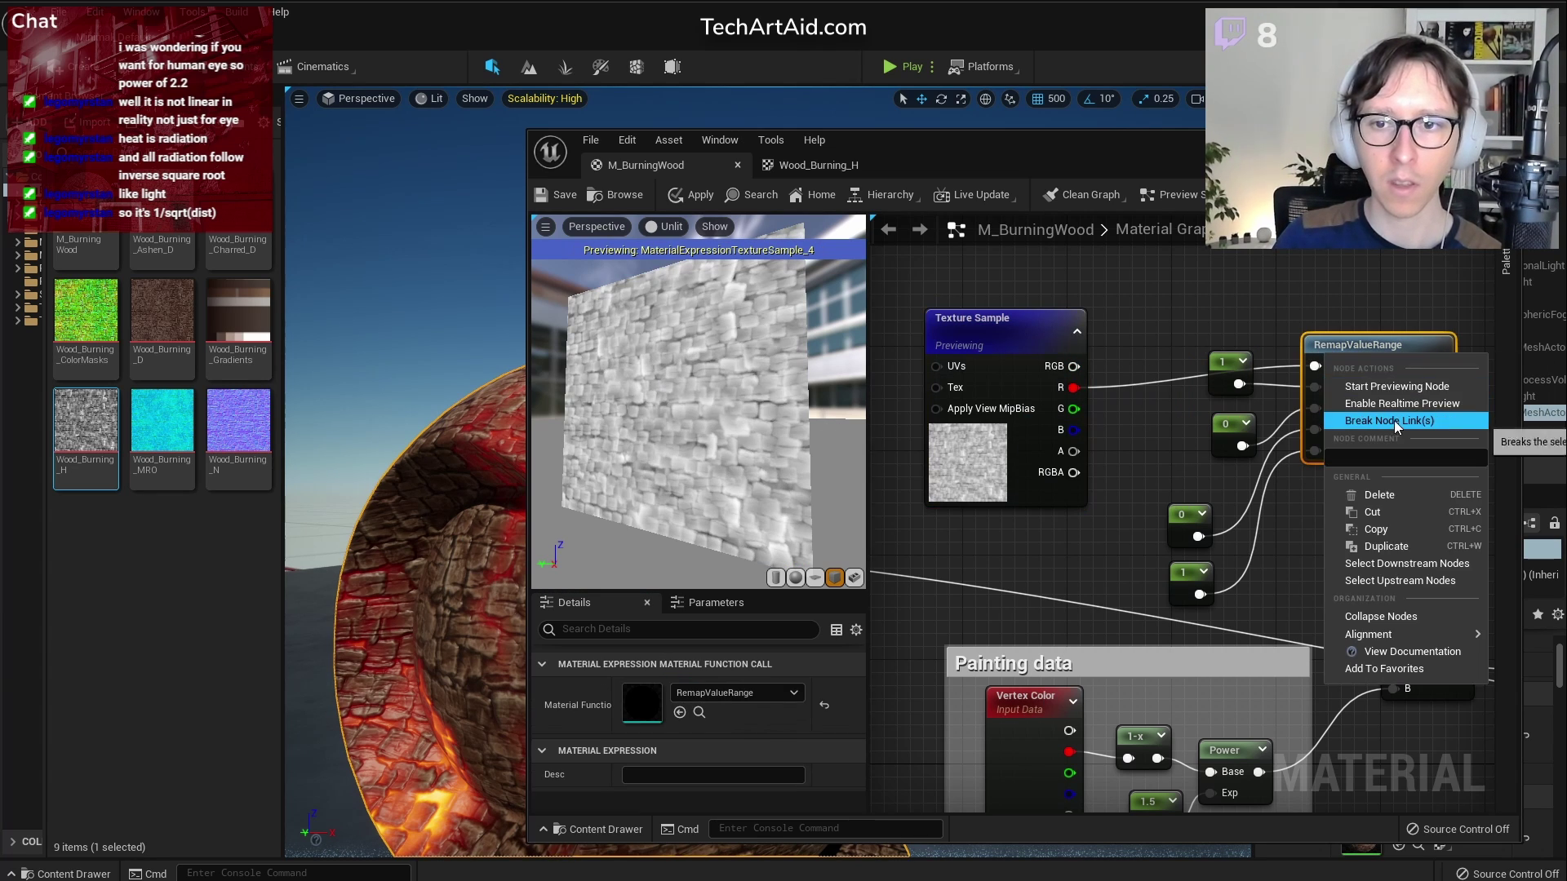
click(1396, 386)
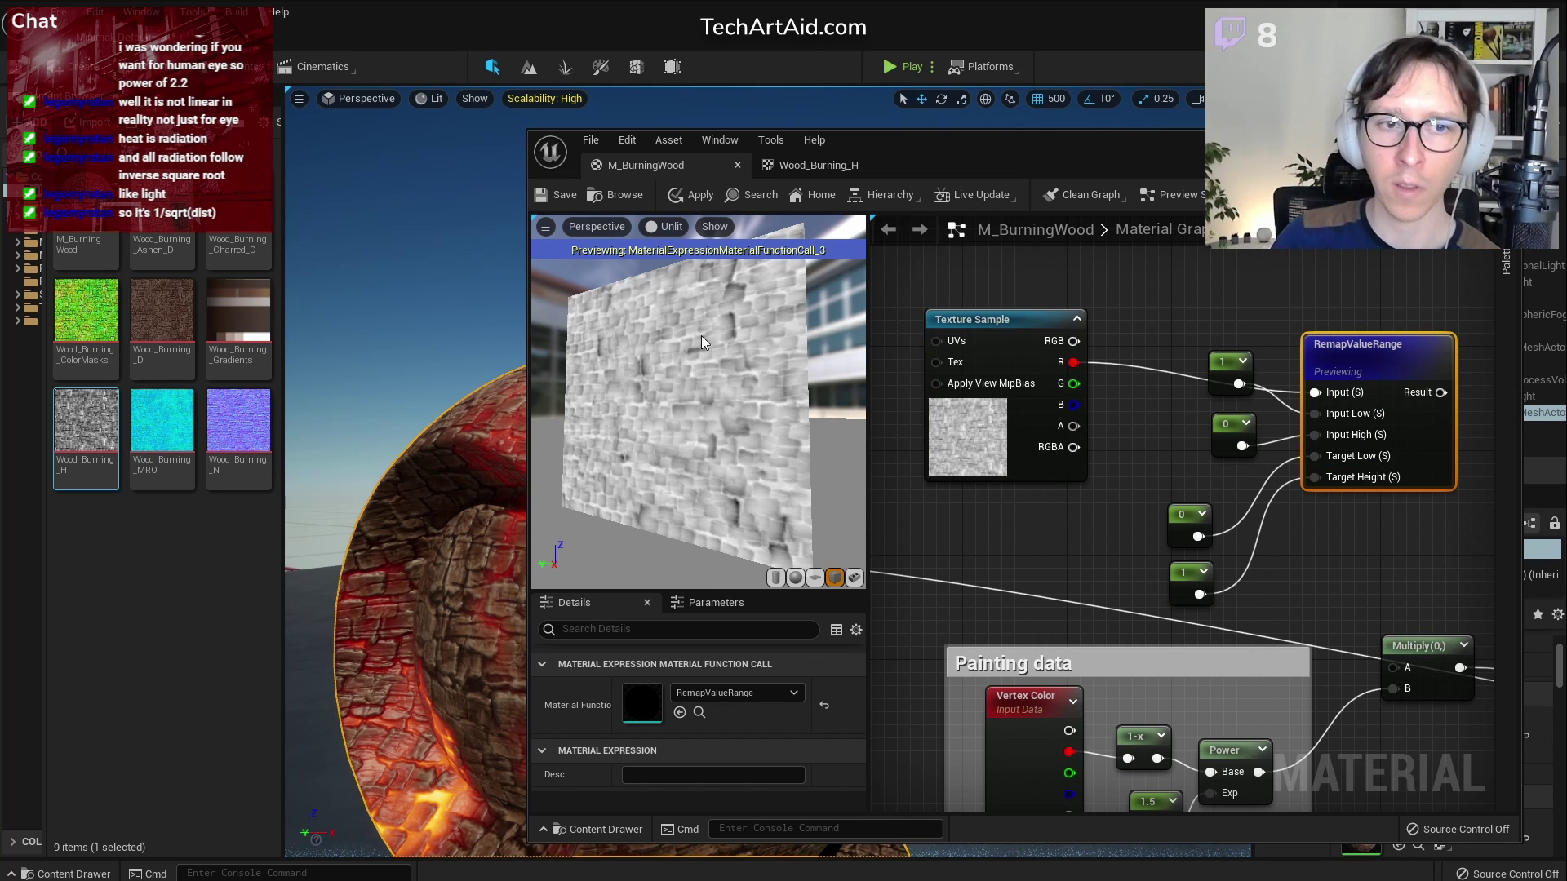
Try 0.3, 0.6 and 0.4 for the Input Low constant, and settle on 0.7
click(1226, 374)
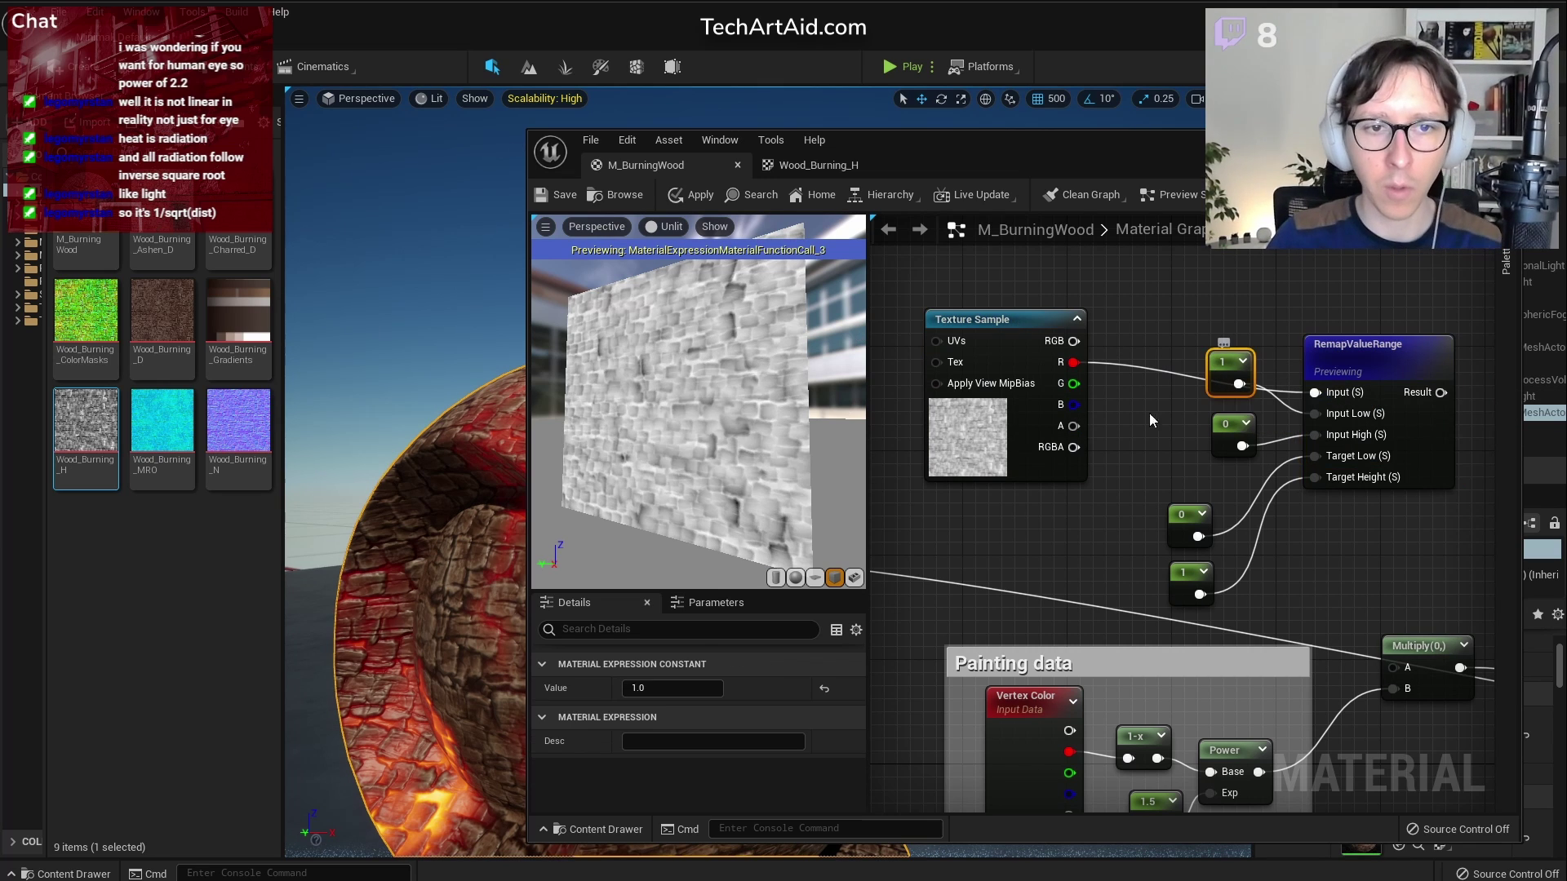
click(652, 688)
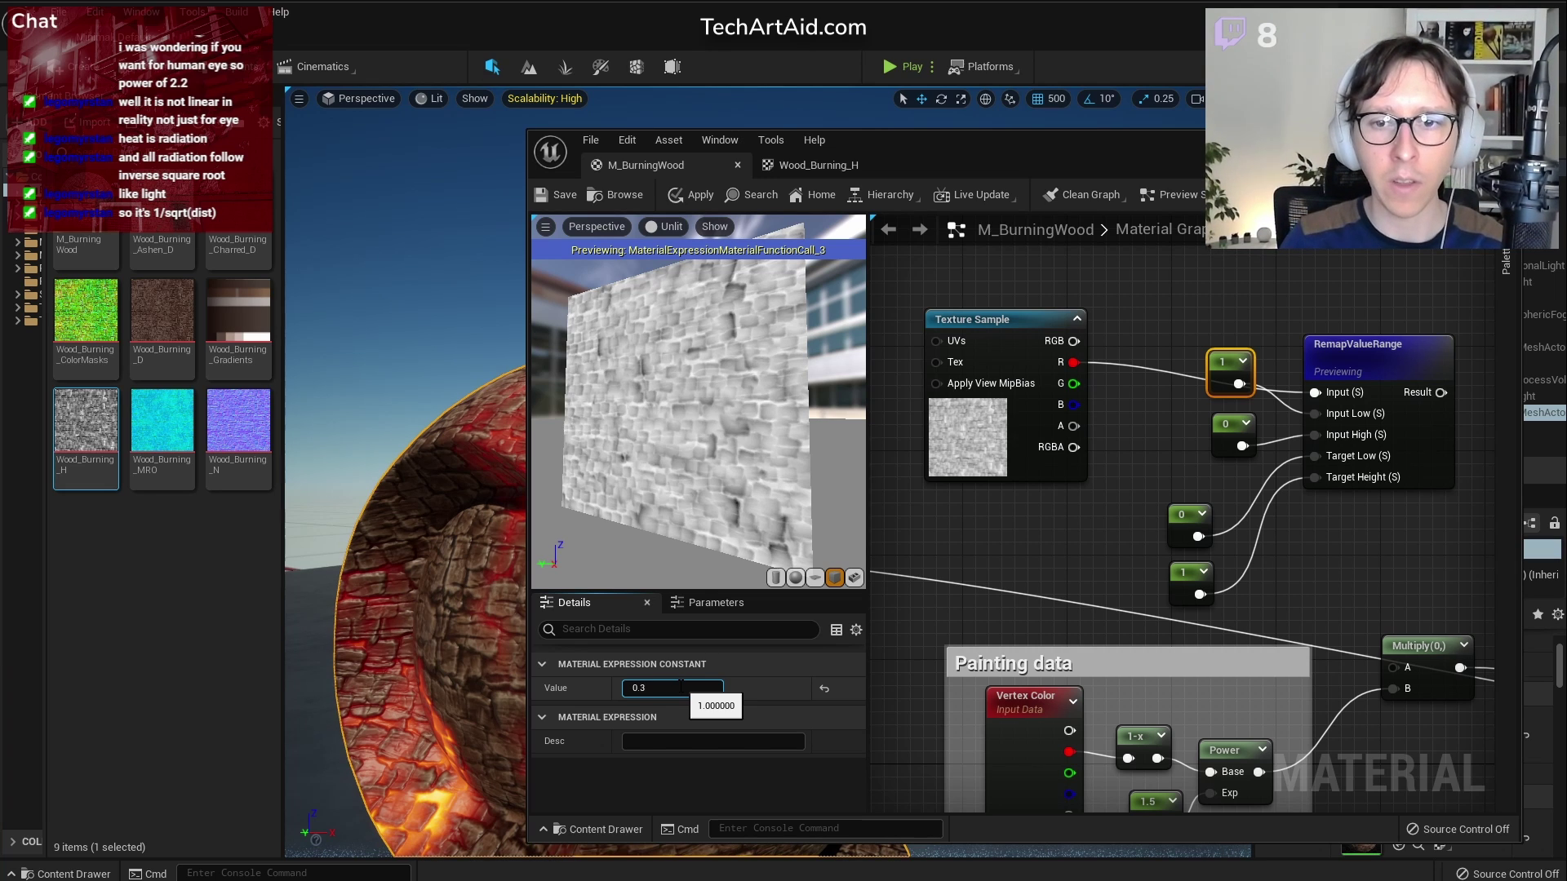
key(Return)
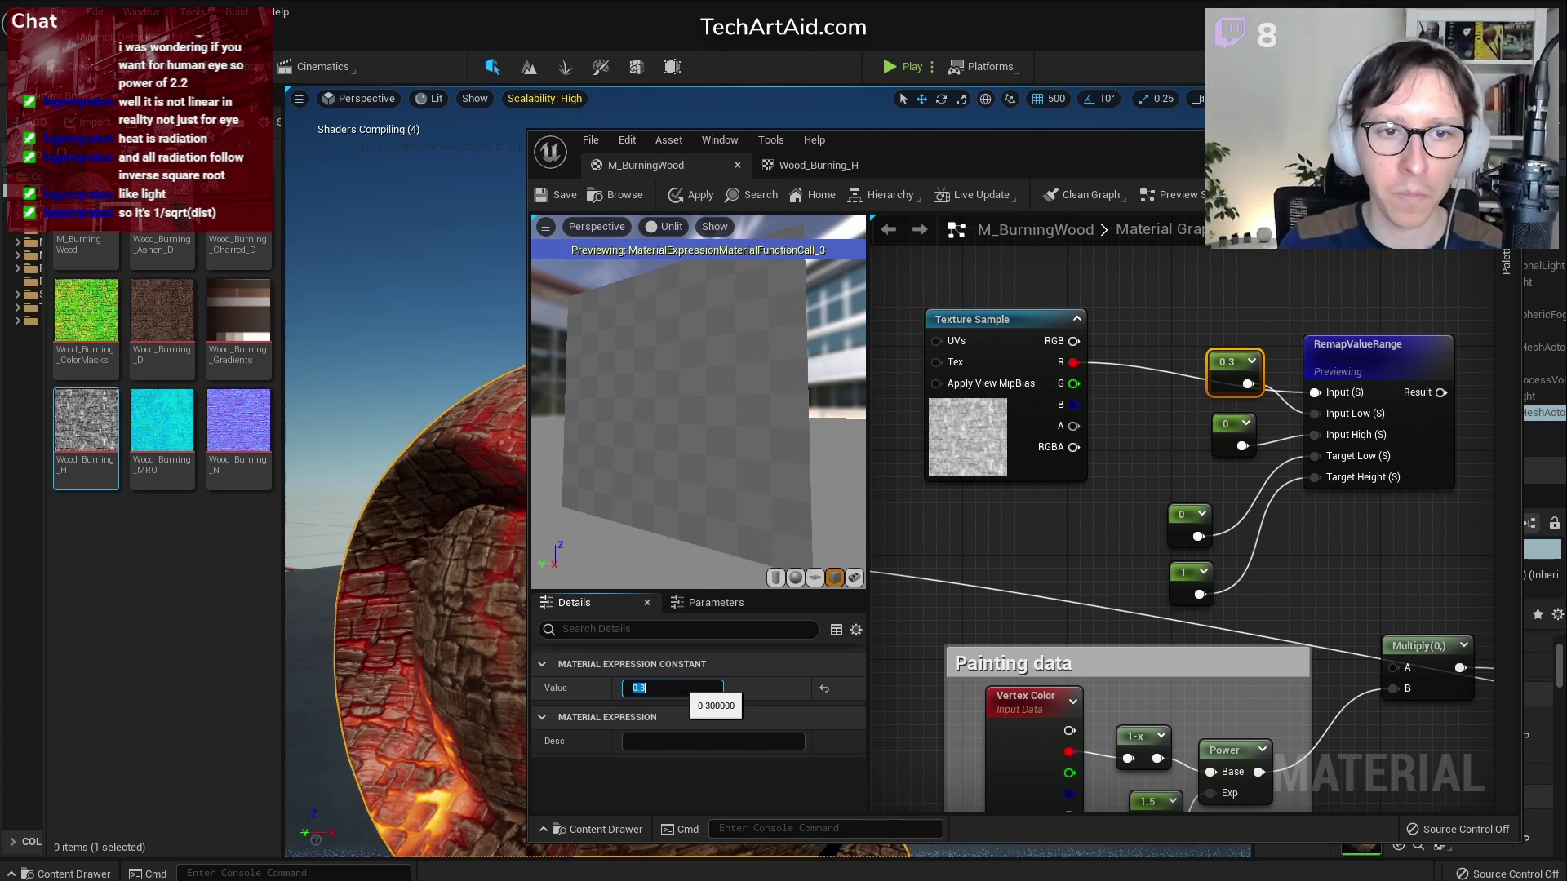
text(0.6)
key(Return)
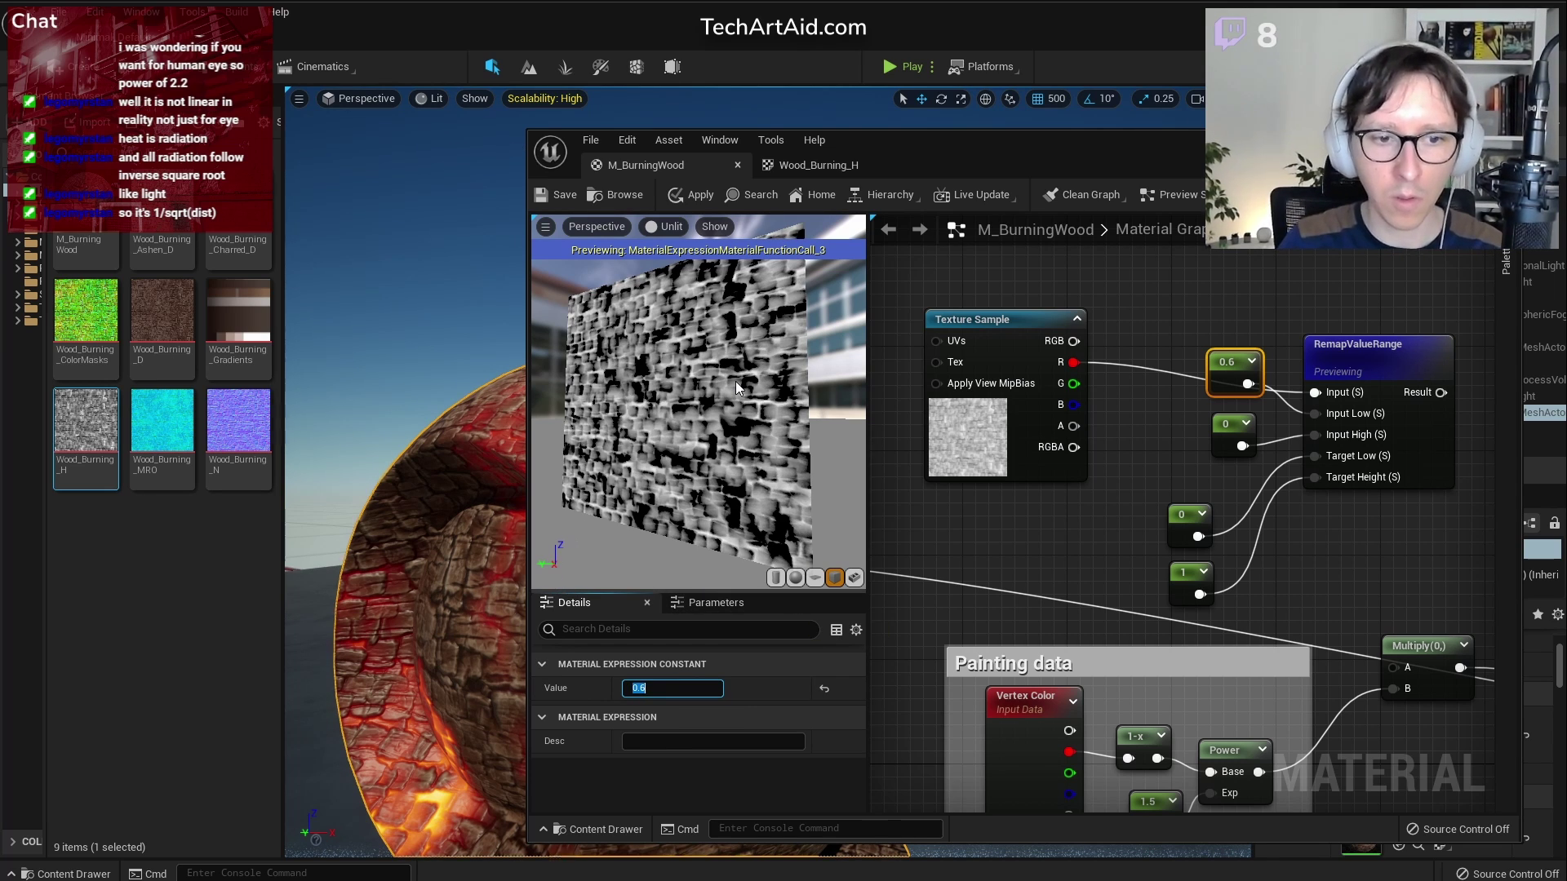
text(0.4)
key(Return)
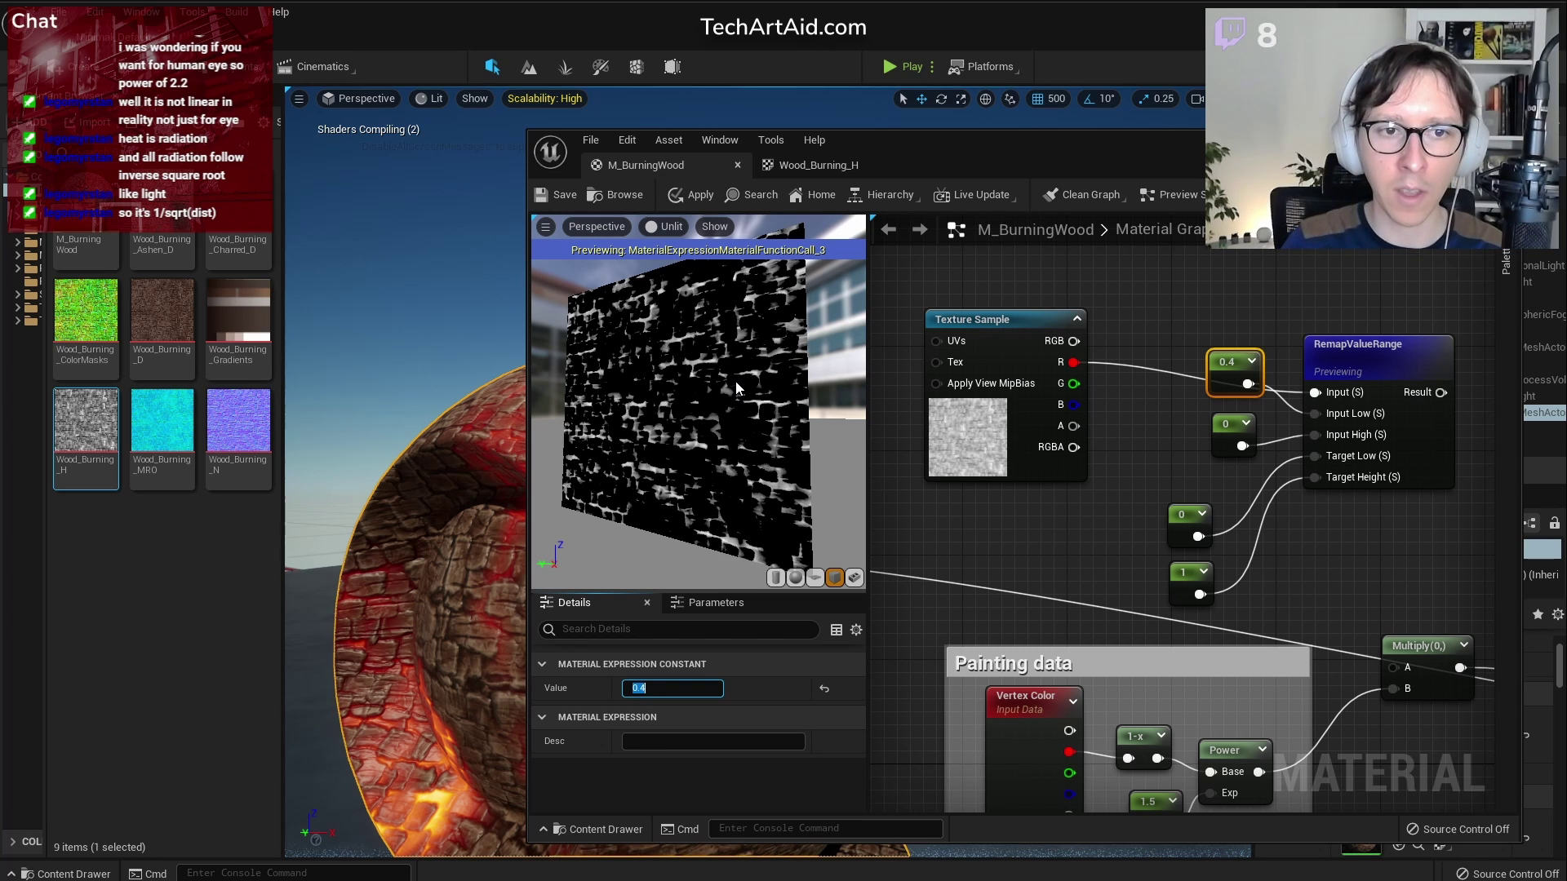
text(0.7)
key(Return)
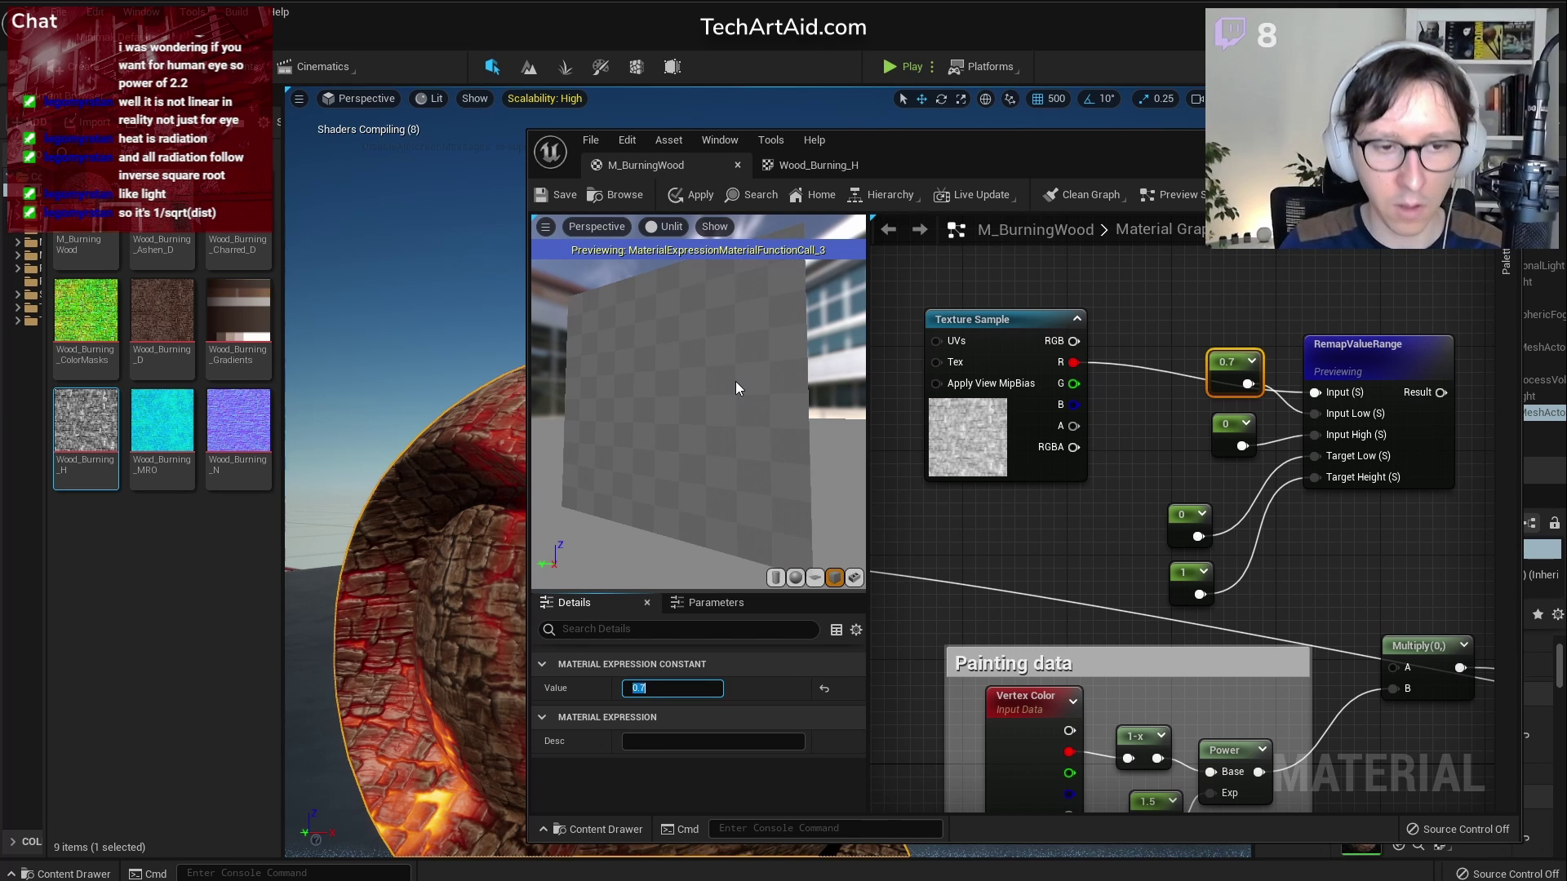
Set the Input High constant to 0.1 and connect RemapValueRange's Result to the Multiply node's A input
click(1236, 434)
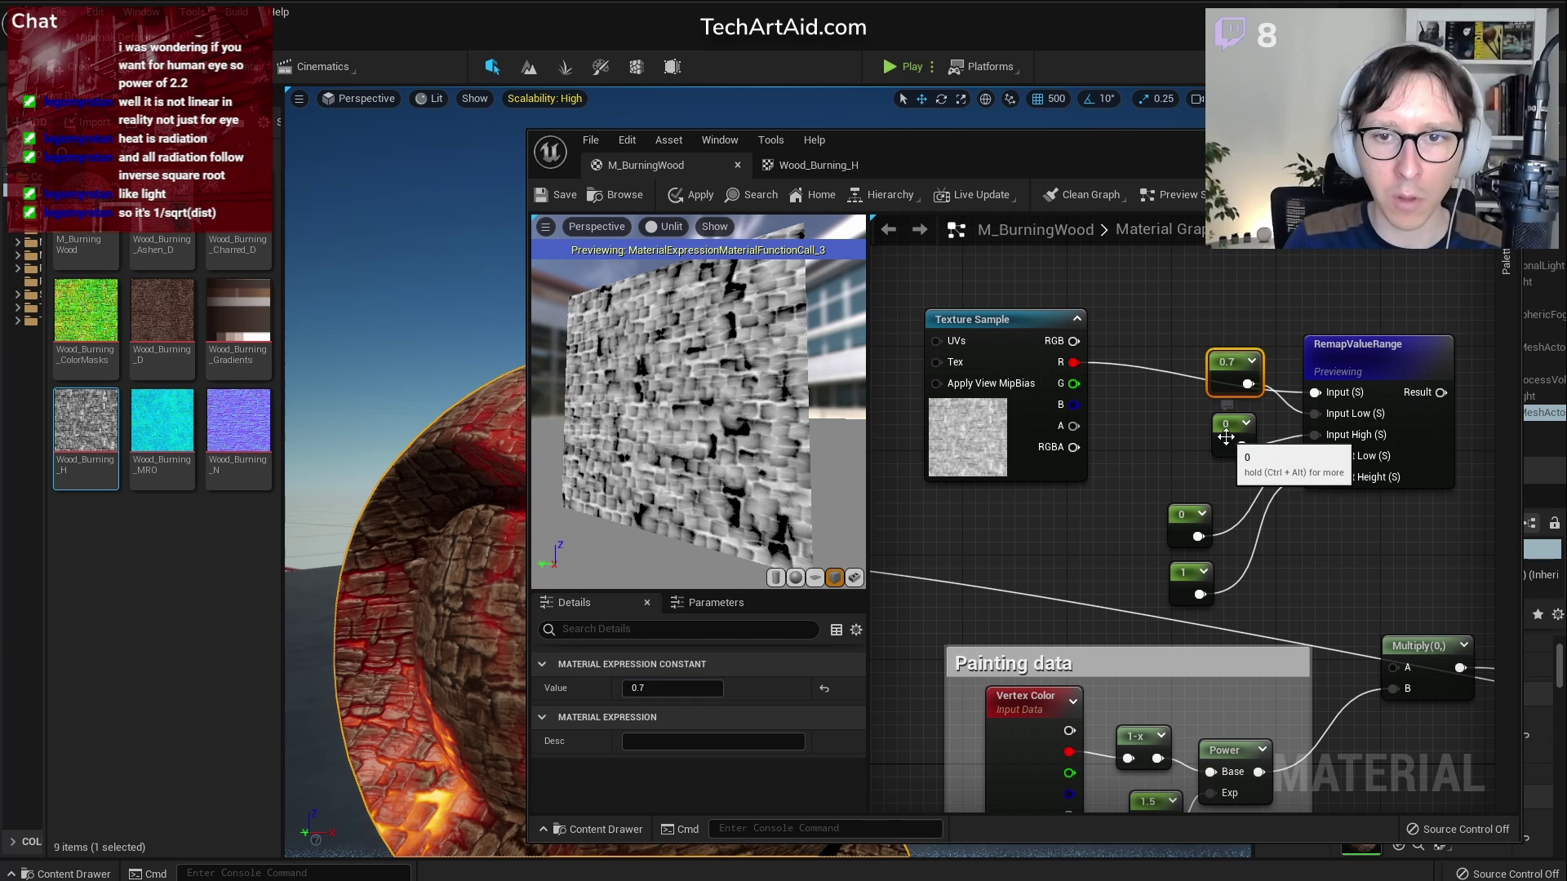
click(684, 688)
text(0.1)
key(Return)
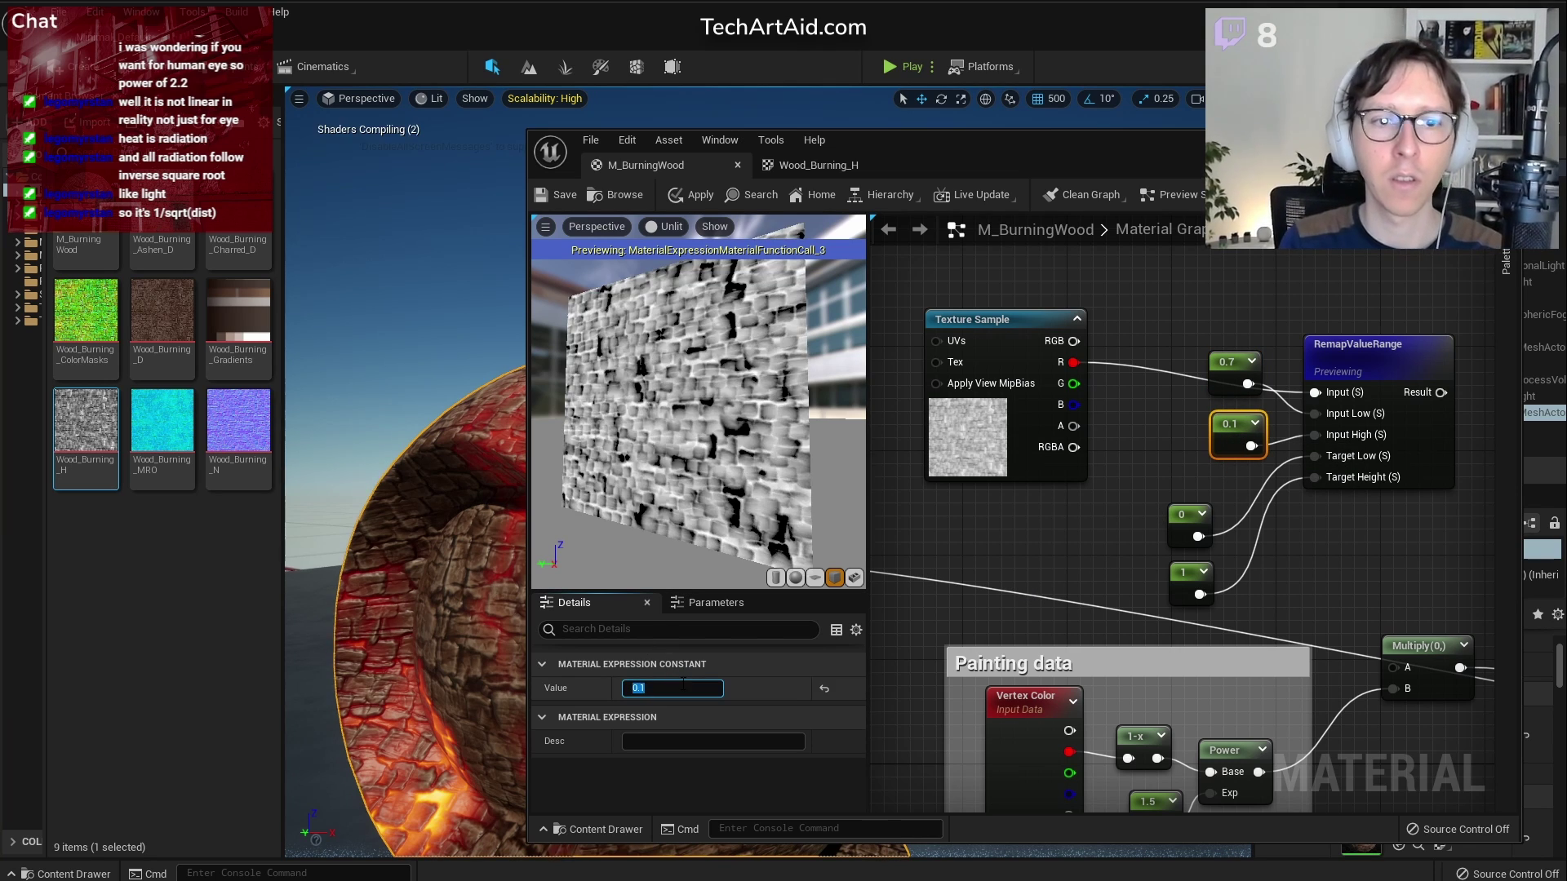
scroll(1164, 477, down, 1)
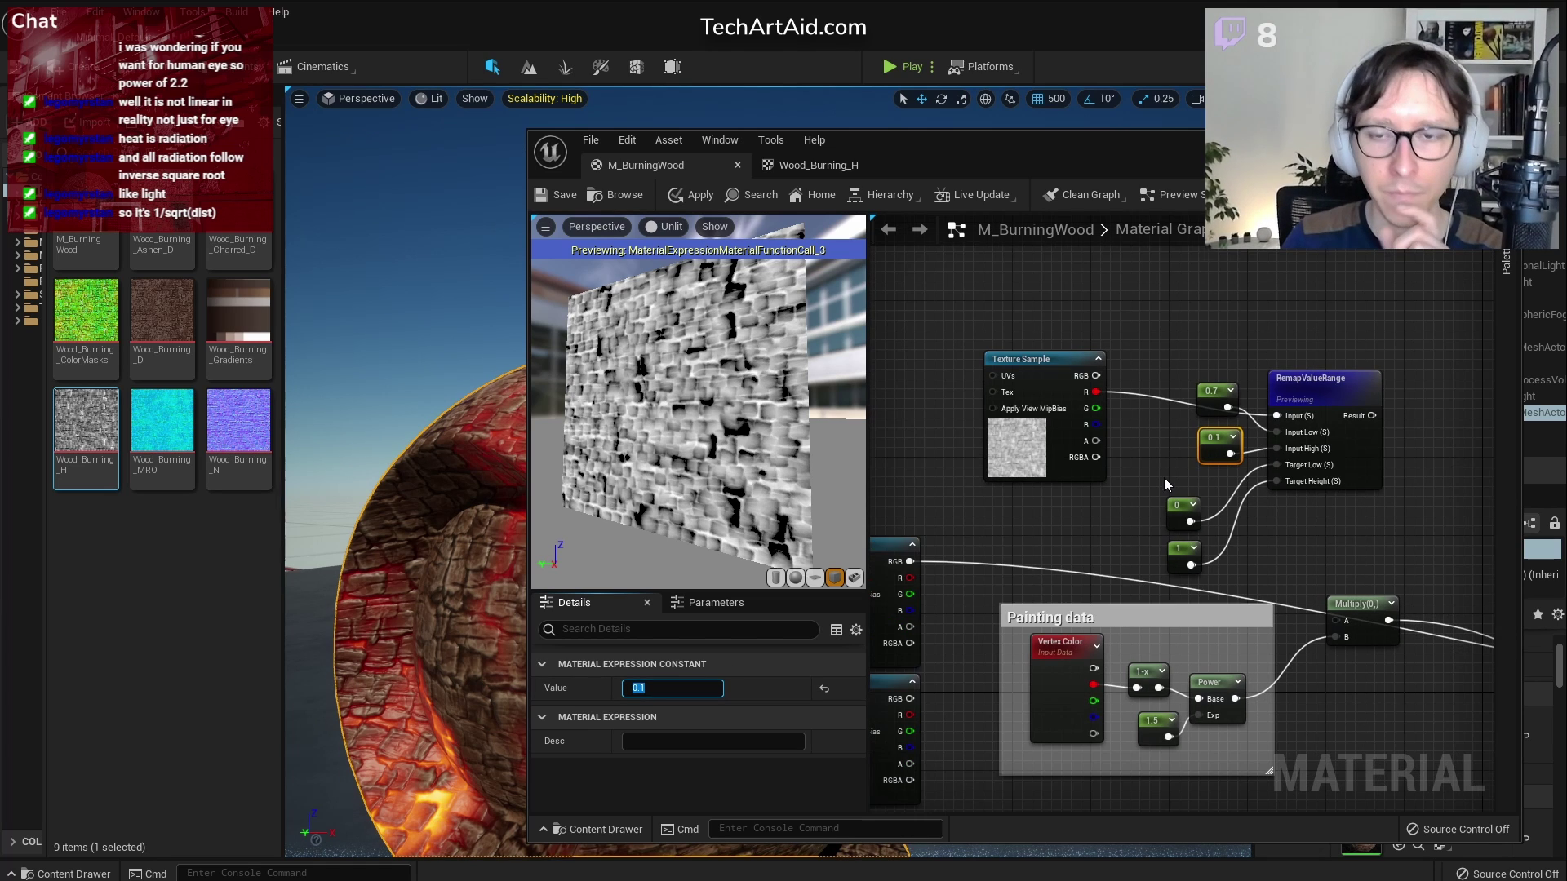
scroll(1322, 379, down, 1)
drag(1296, 378, 1387, 488)
Wrap the height remapping nodes and Multiply in a comment titled "Height influences heat - more intense burning in the crevices"
drag(1451, 260, 960, 546)
right_click(1107, 514)
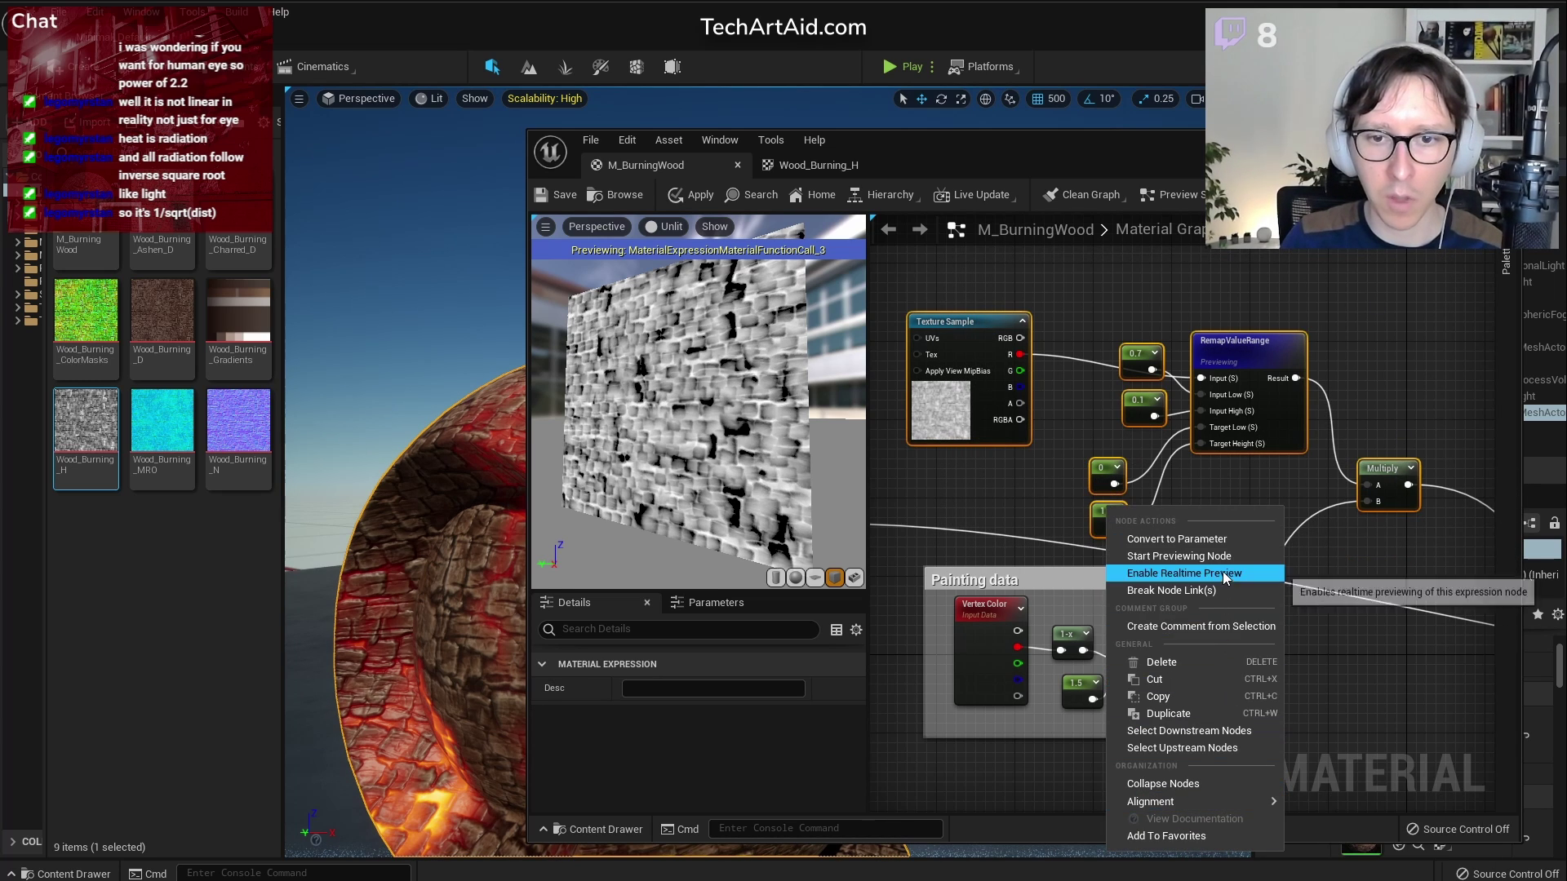
click(1201, 626)
text(Height influence: heat - more bru)
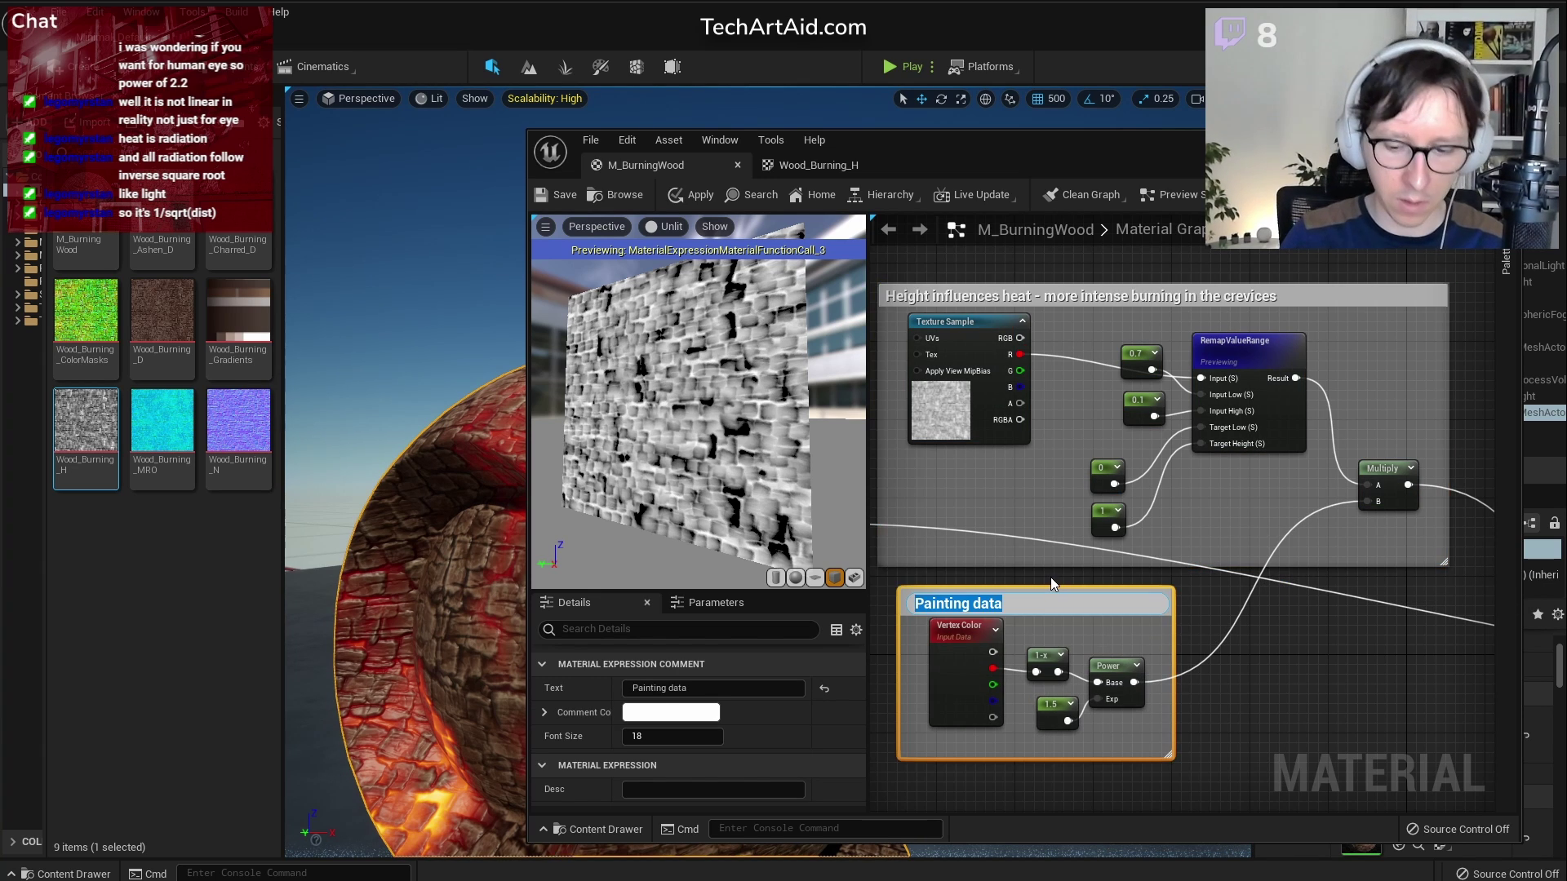
Rename the Painting data comment to "Read heat intensity from the painted data"
key(Home)
text(Read hi)
key(BackSpace)
text(eat )
text(intensity from thje)
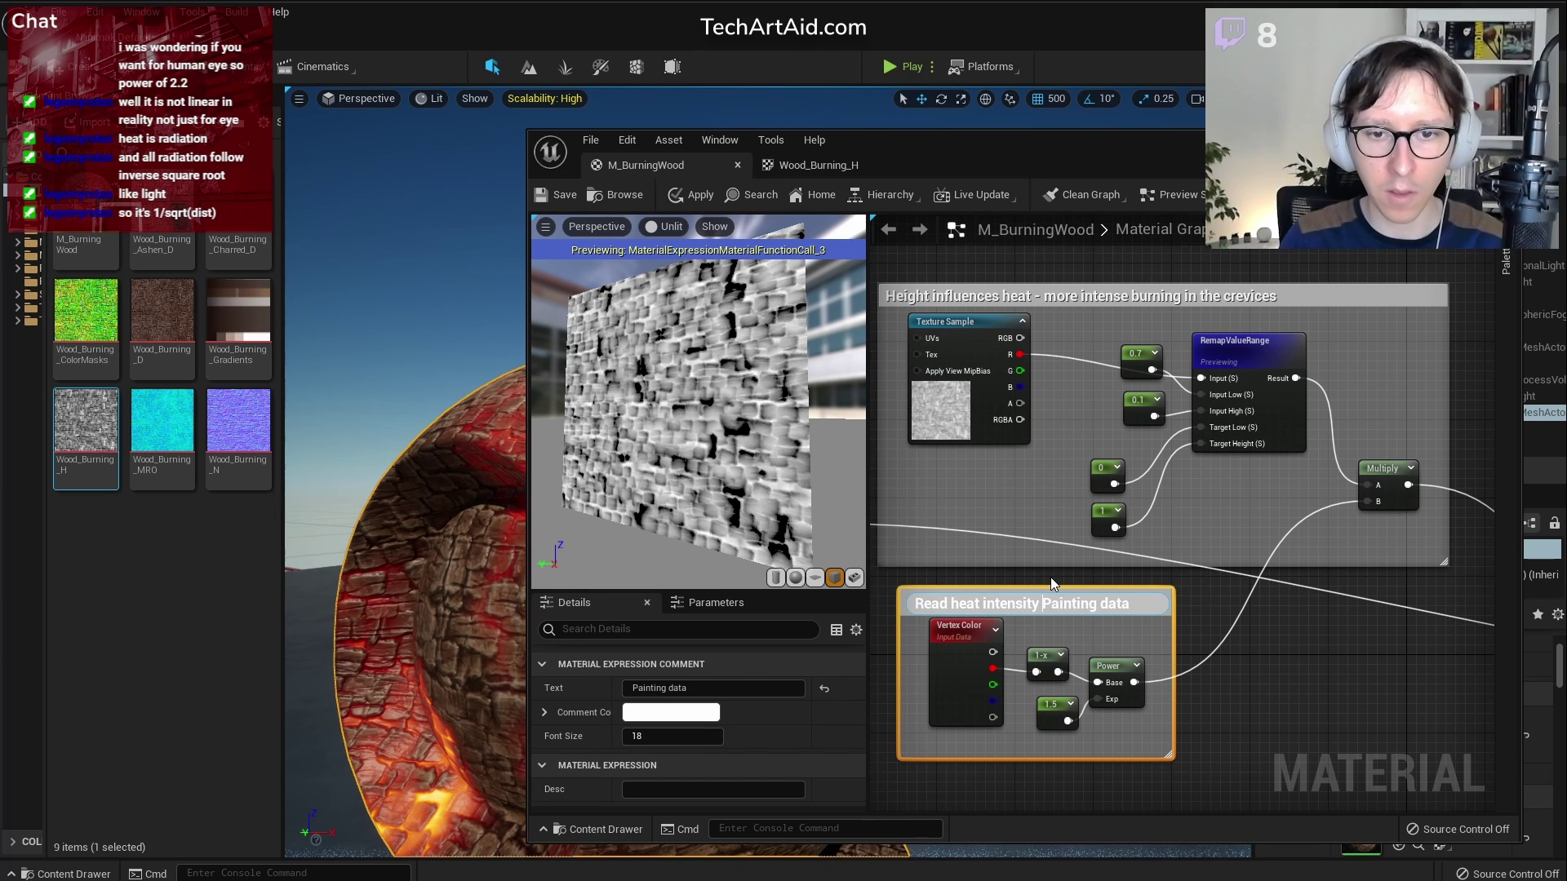
key(BackSpace)
key(BackSpace)
text(e)
key(Delete)
text(p)
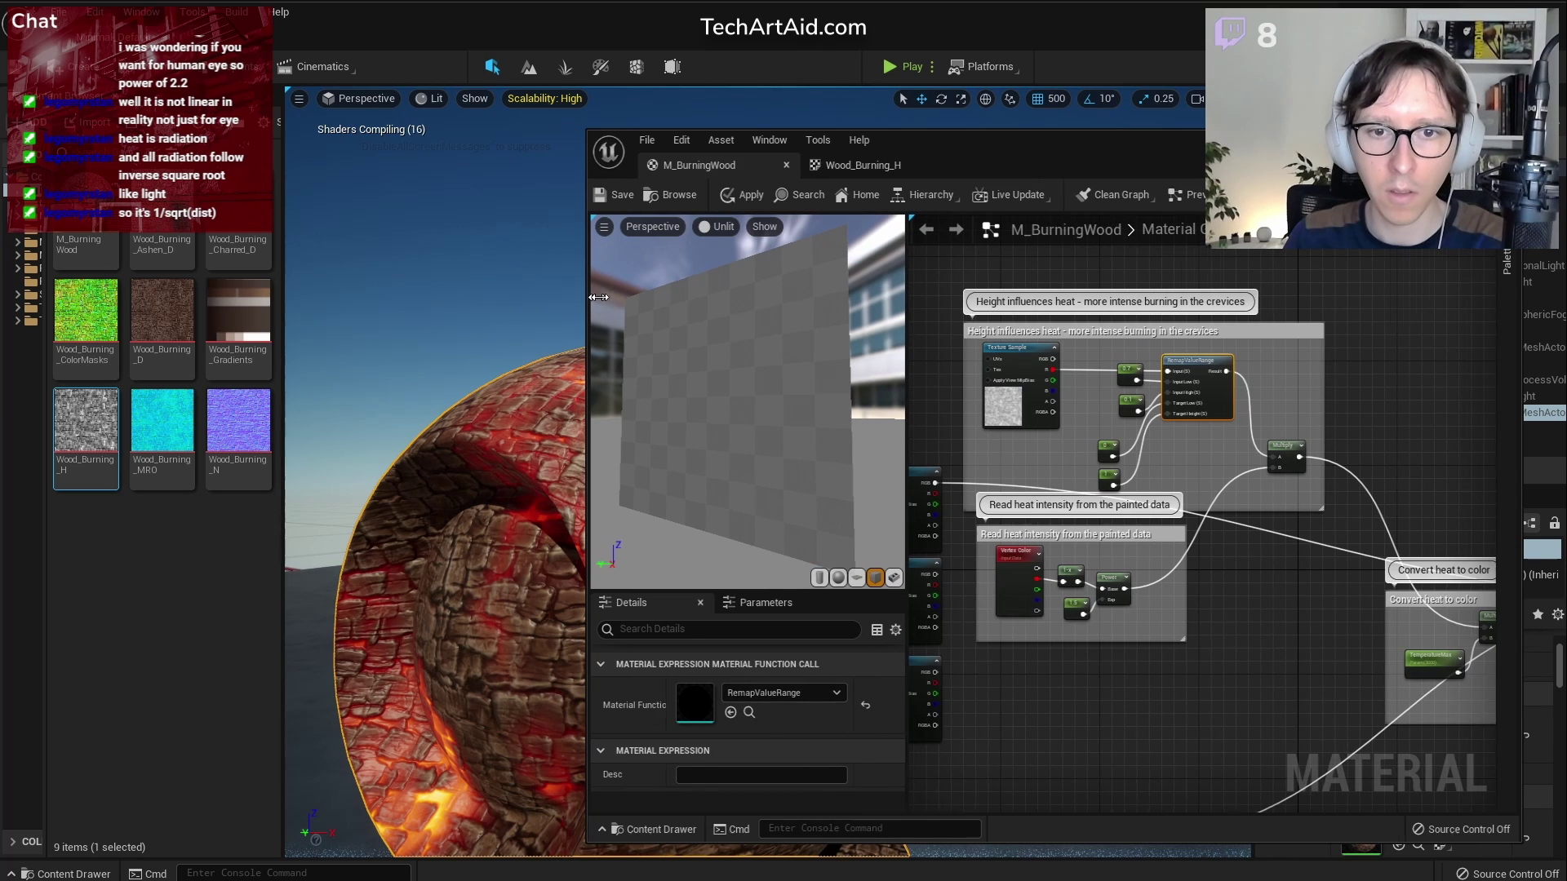
Narrow the material editor window to expose more of the ball in the level viewport
drag(585, 383, 647, 384)
scroll(1098, 379, up, 3)
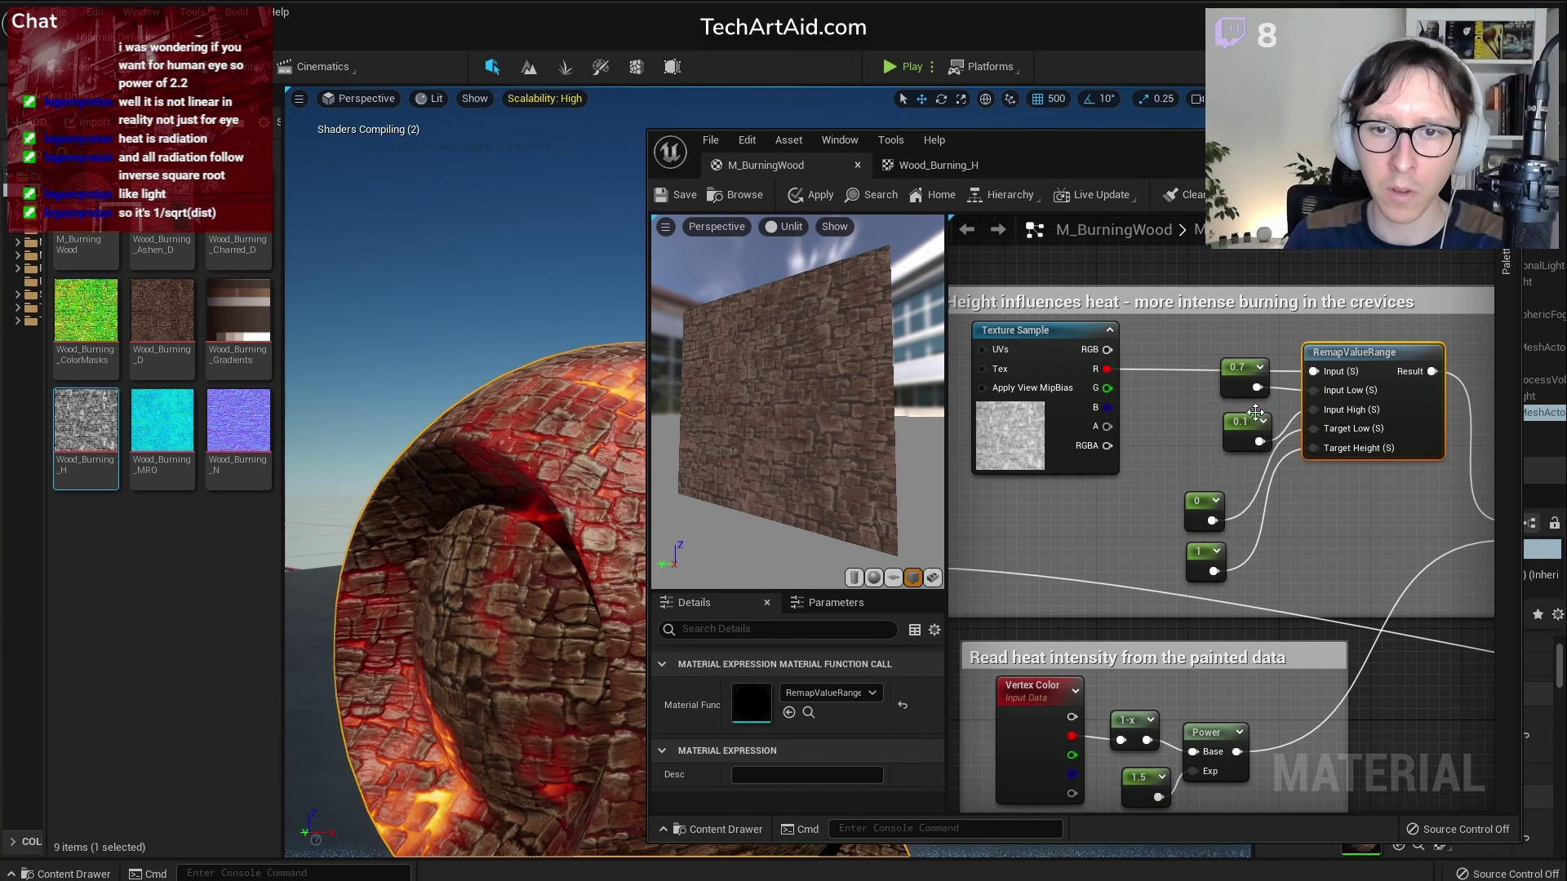
Review the commented node groups for height influence, painted heat intensity and heat-to-color conversion in the material graph
right_drag(1275, 406, 1199, 380)
right_drag(1210, 544, 1325, 368)
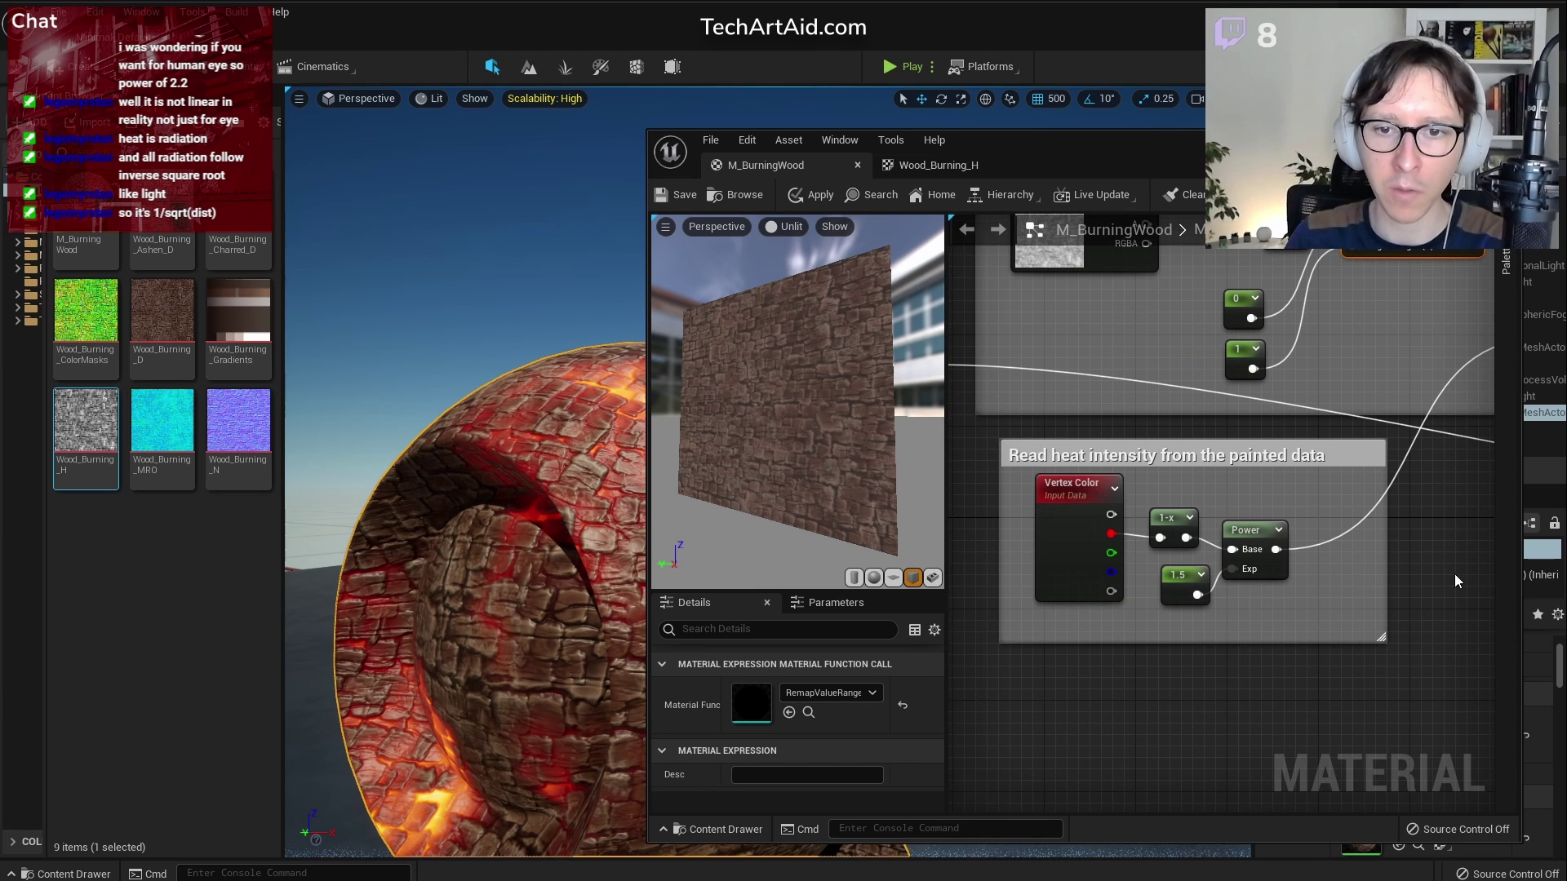
right_drag(1447, 591, 1069, 525)
scroll(1200, 567, down, 2)
right_drag(1449, 581, 1102, 534)
scroll(1212, 543, up, 1)
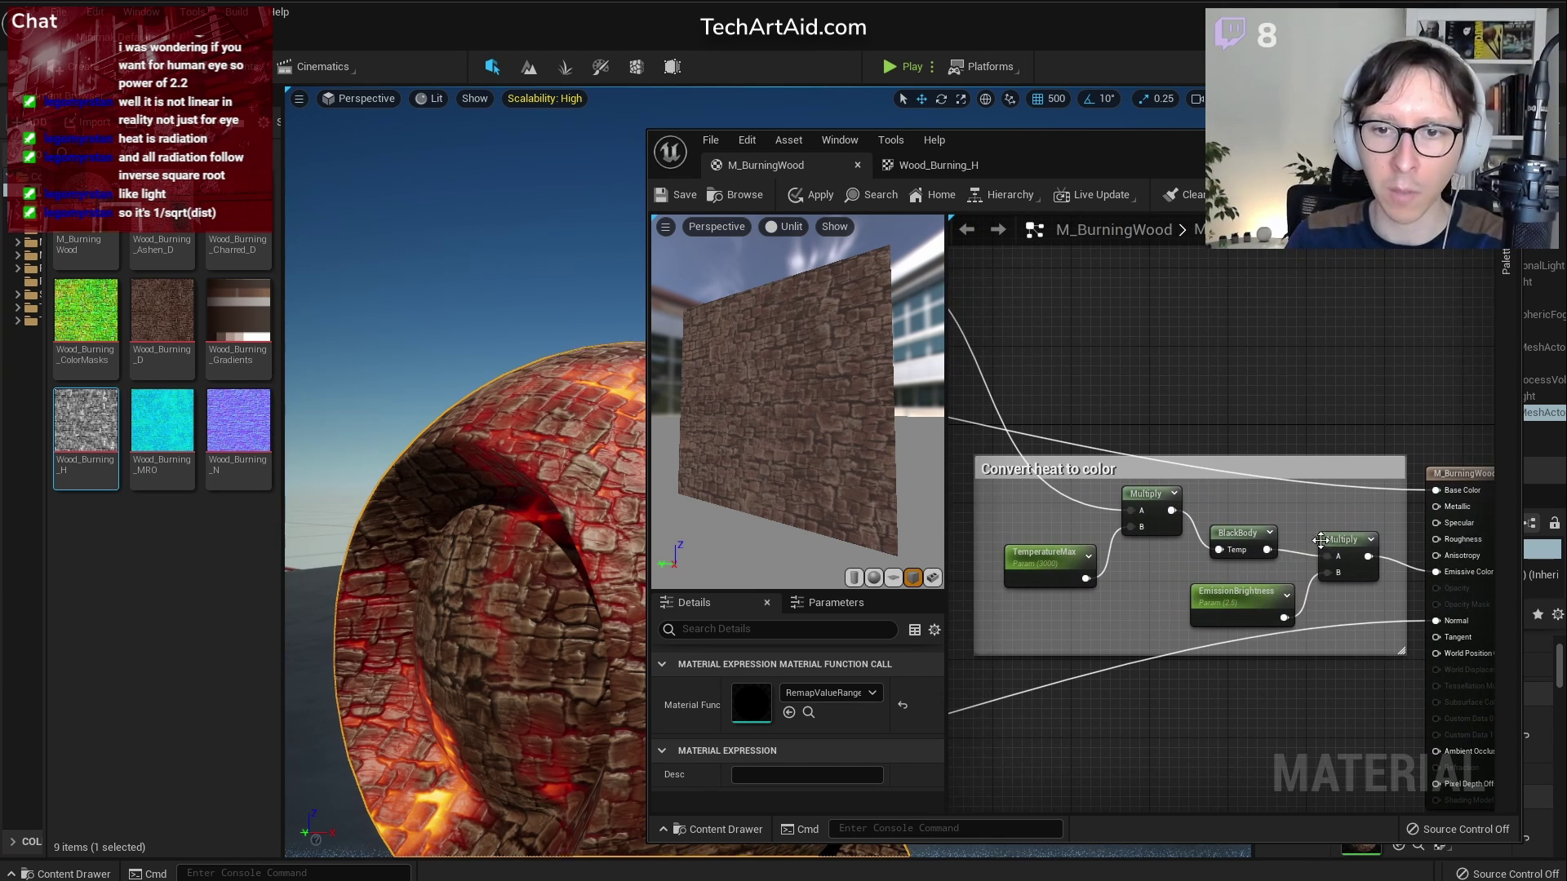
scroll(1307, 545, down, 5)
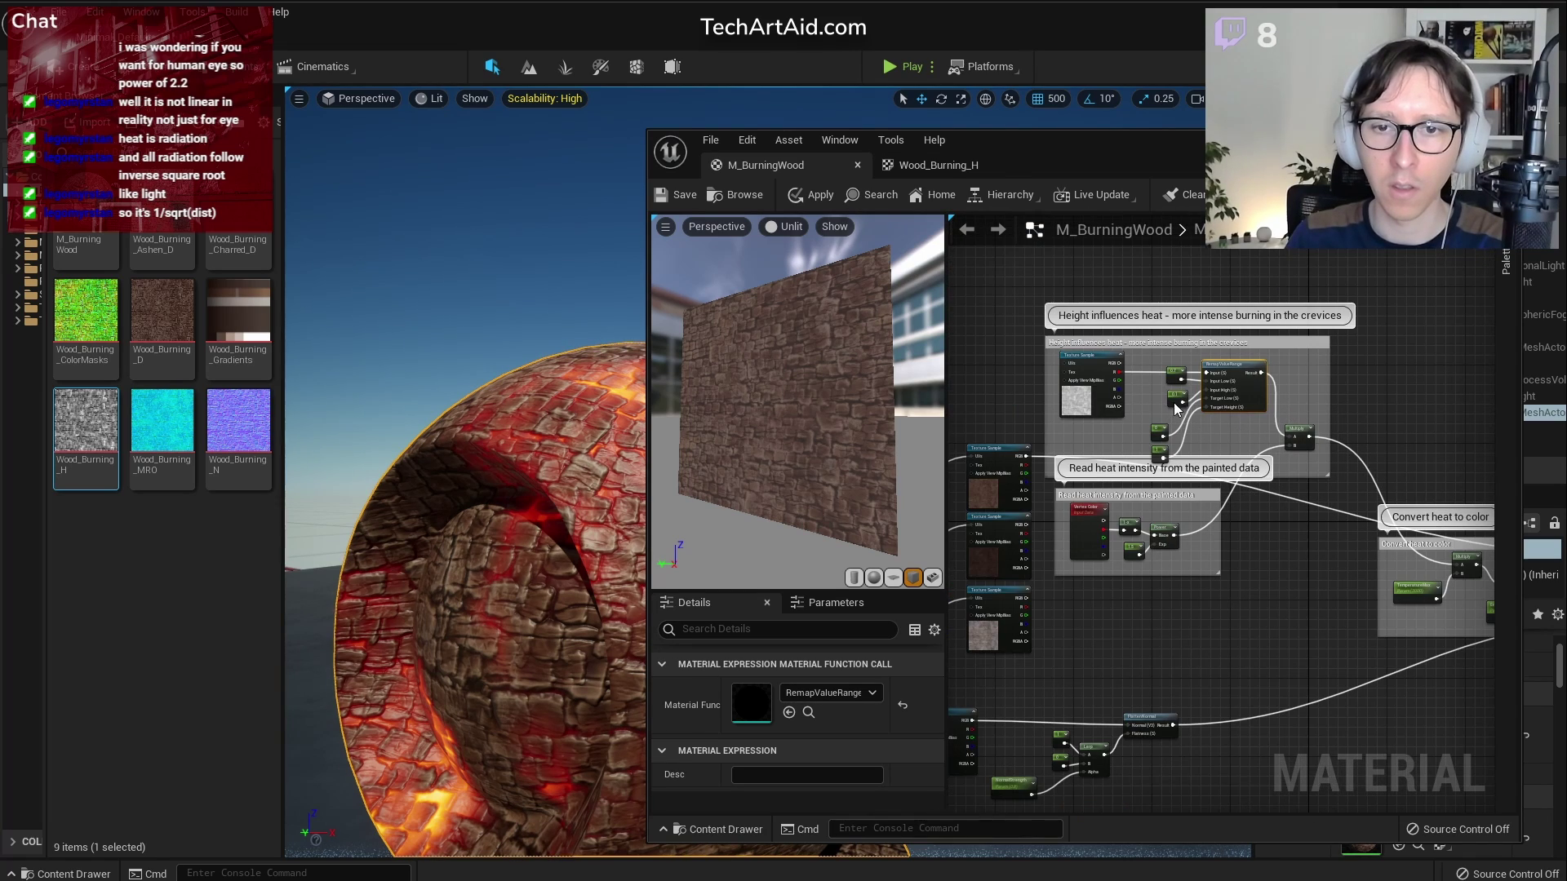
right_drag(1200, 401, 1120, 387)
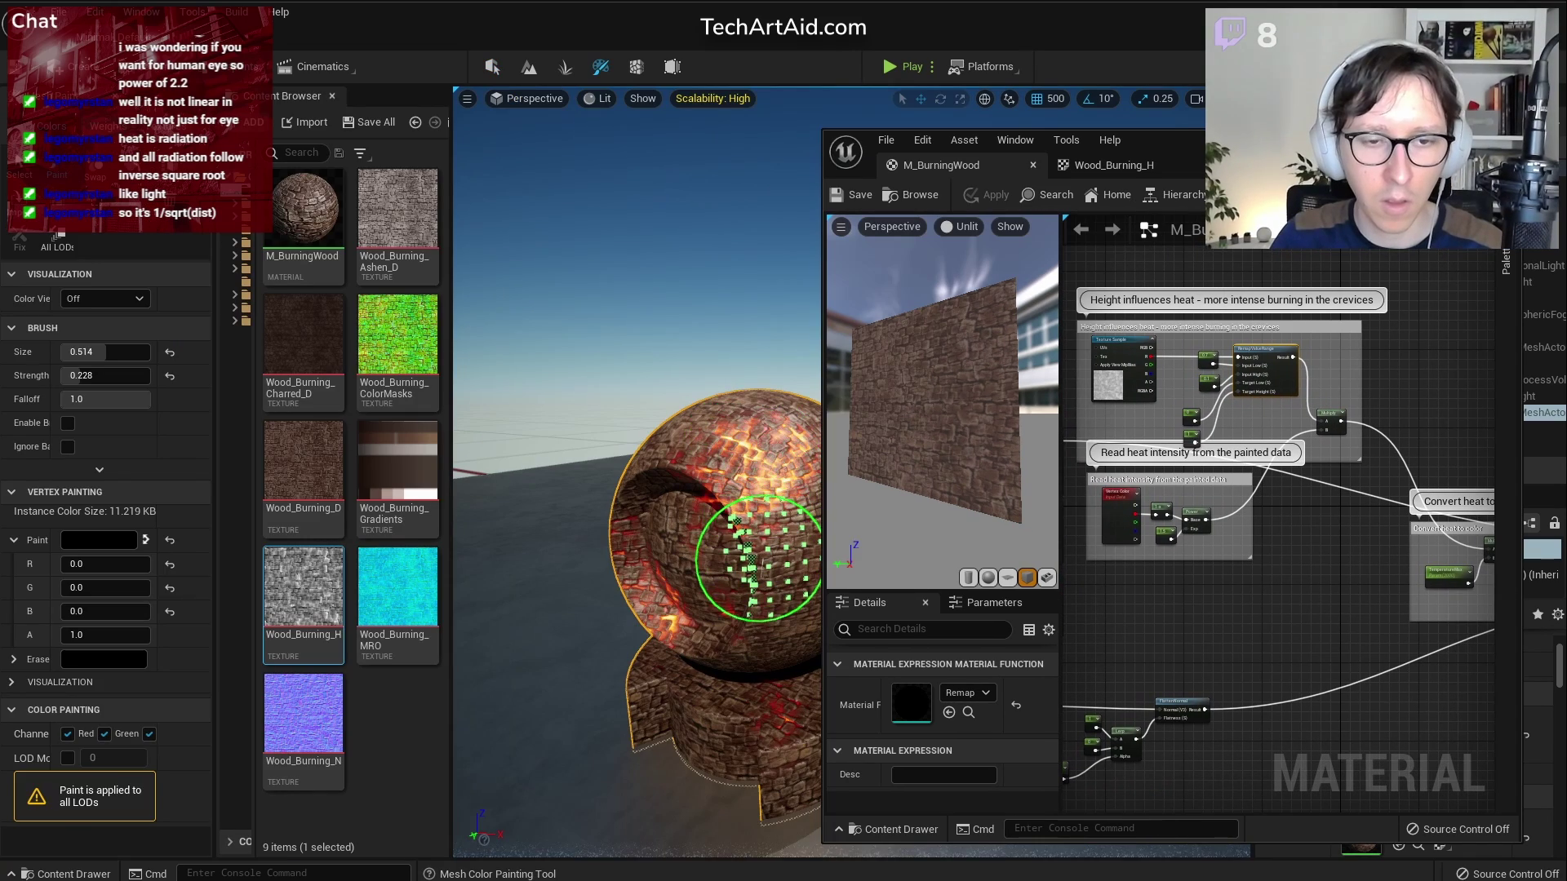
Try a vertex paint stroke down the front of the ball and undo it
scroll(704, 608, up, 3)
scroll(645, 676, up, 2)
key(ctrl+z)
mouse_move(650, 522)
mouse_down()
mouse_move(669, 516)
mouse_move(653, 825)
mouse_up()
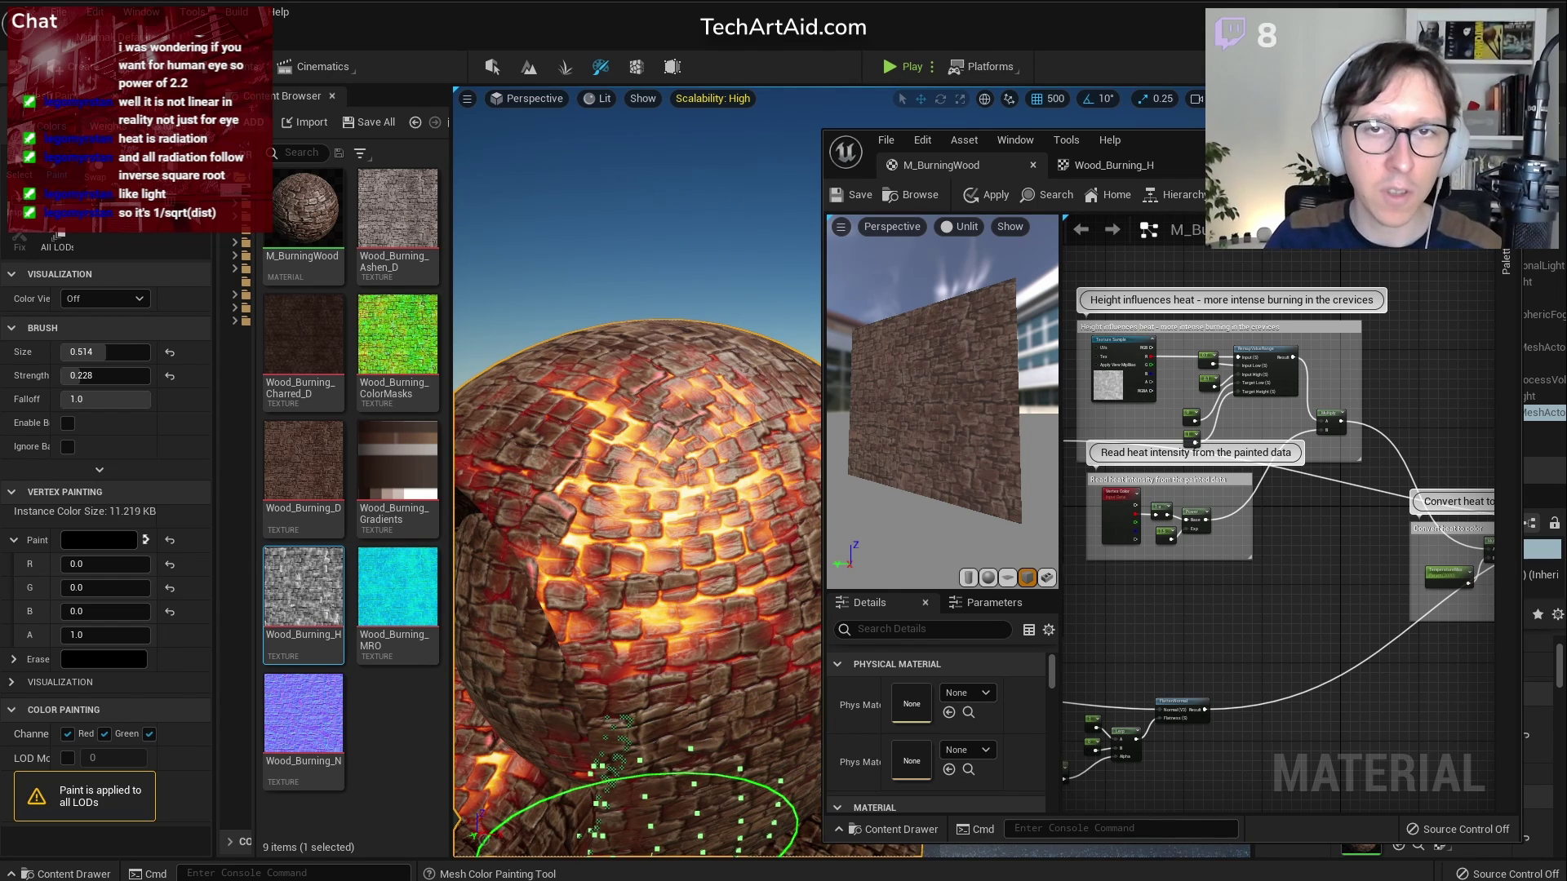
key(ctrl+z)
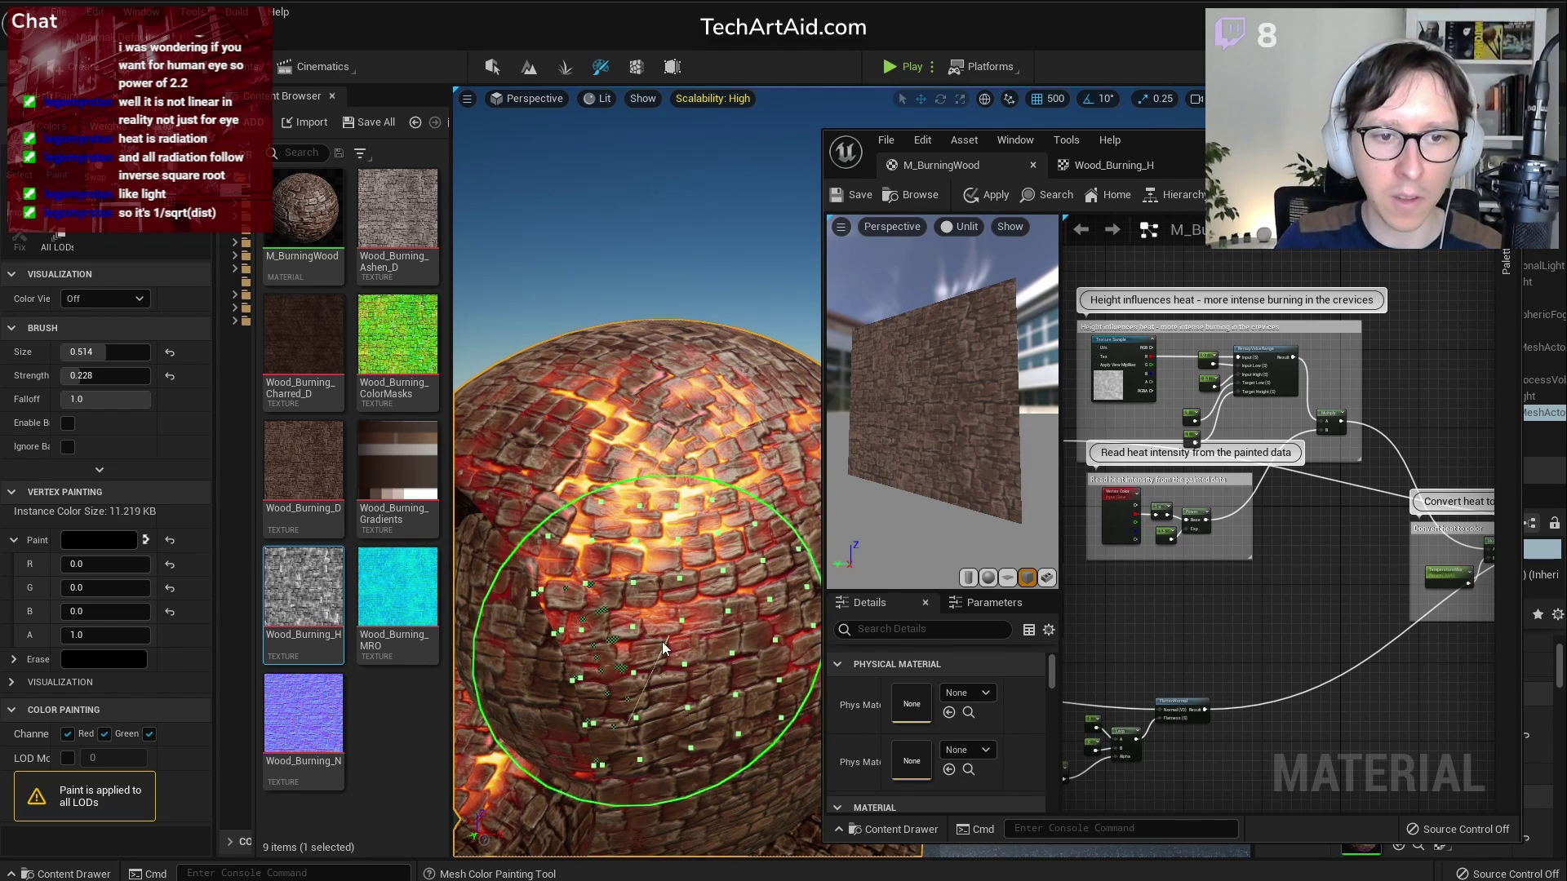
key(s)
mouse_move(683, 509)
right_down()
mouse_move(683, 481)
mouse_move(683, 509)
mouse_move(718, 510)
right_up()
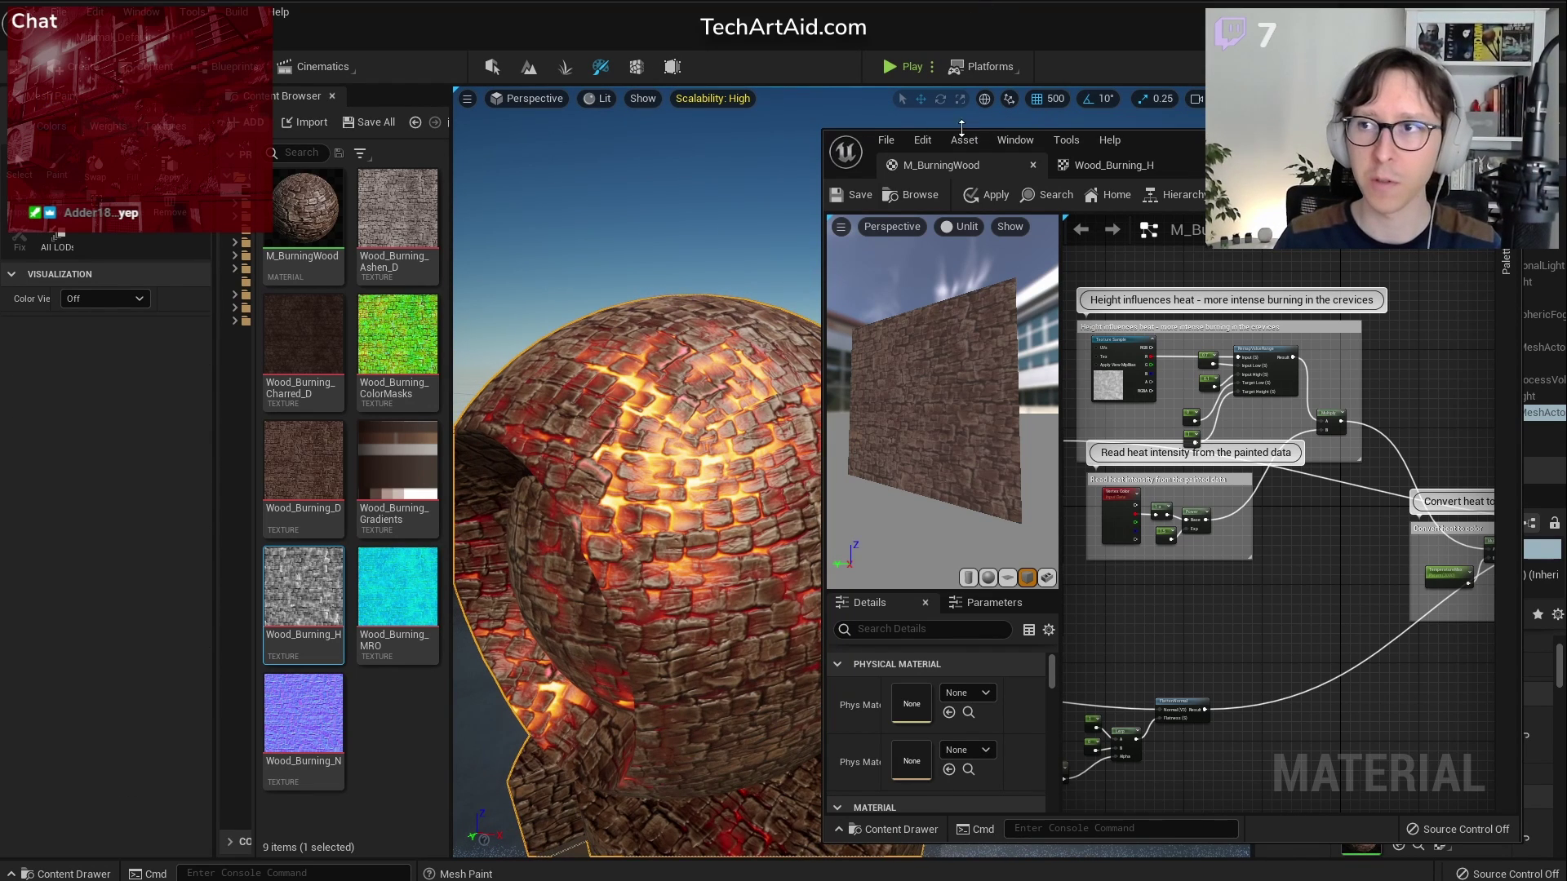
Move the material editor window off the ball and examine the painted glow in the level viewport
drag(1224, 142, 1438, 83)
mouse_move(1012, 328)
right_down()
mouse_move(1008, 314)
mouse_move(954, 327)
mouse_move(983, 323)
right_up()
key(w)
key(s)
key(s)
key(a)
key(w)
Reposition and resize the material editor window so both the node groups and part of the glowing ball are visible
drag(1076, 106, 926, 108)
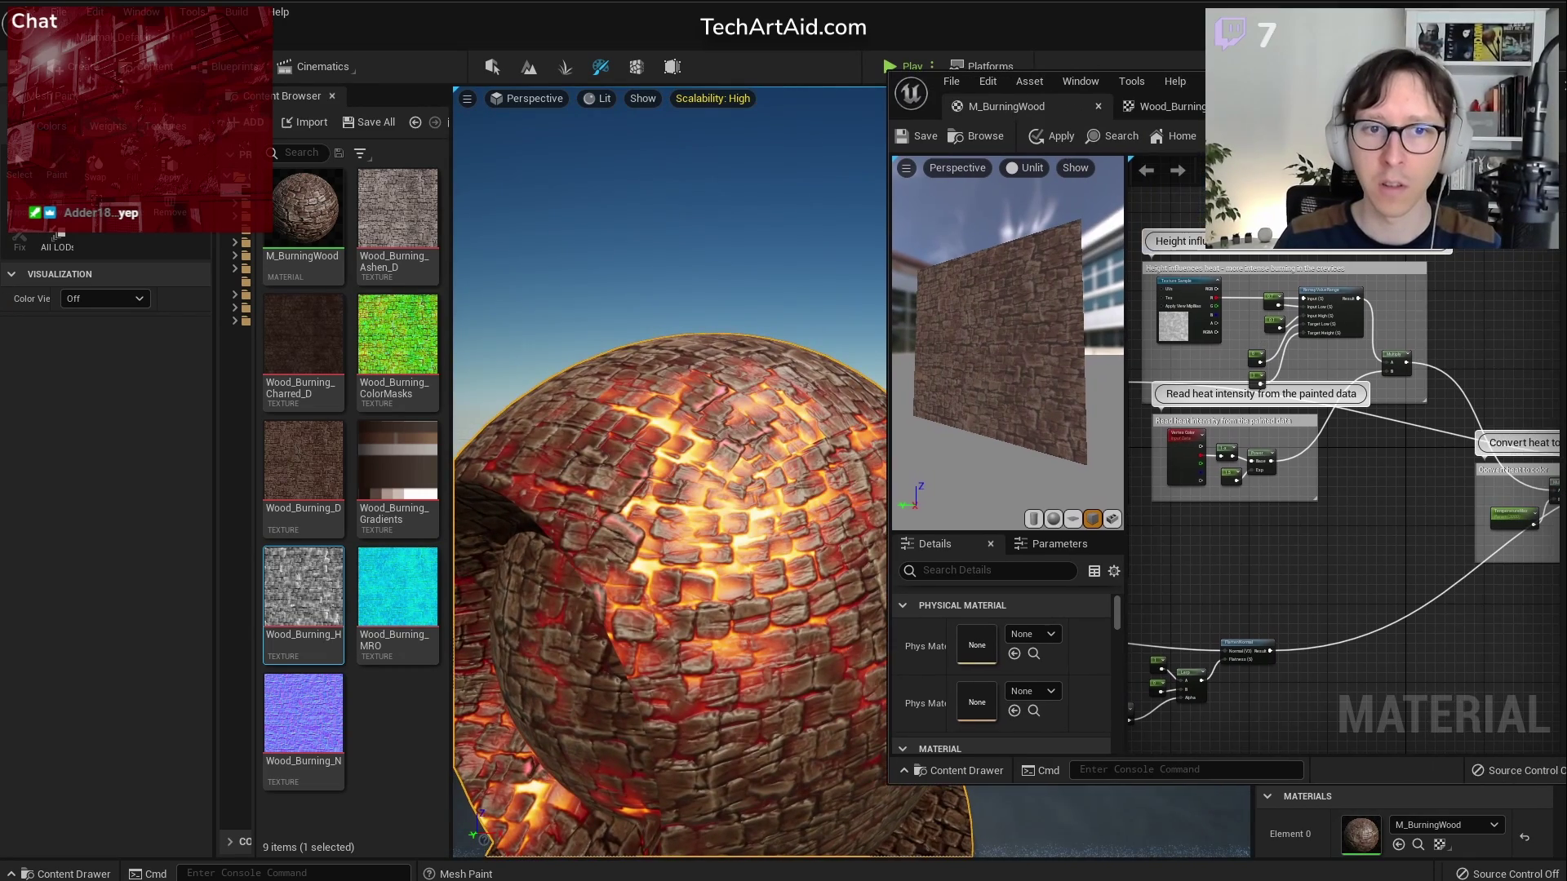
drag(890, 298, 622, 297)
scroll(1168, 287, up, 4)
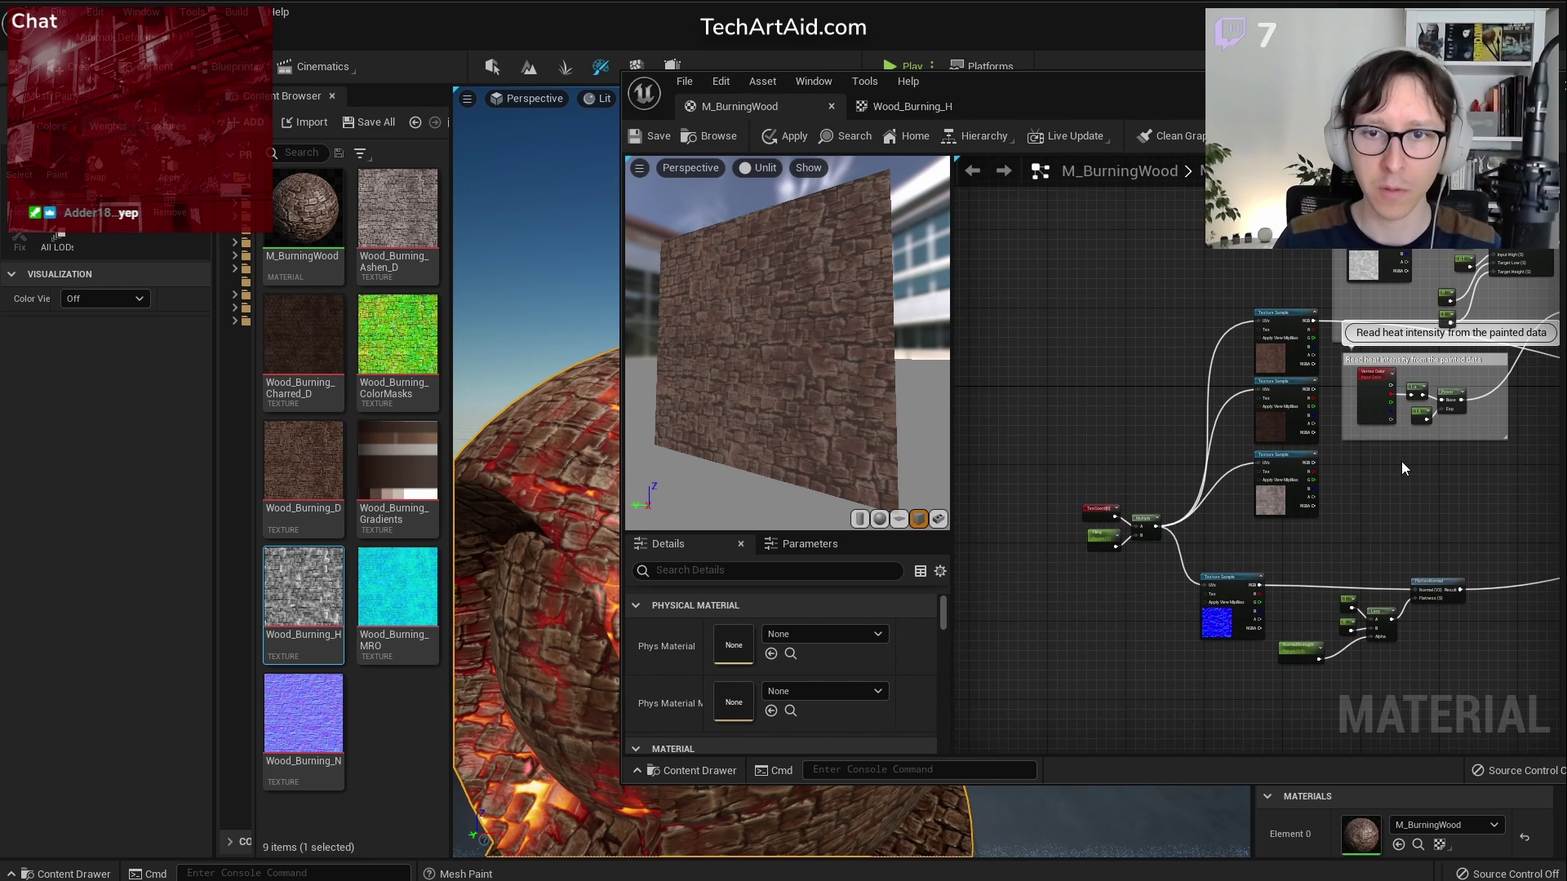
right_drag(1249, 555, 1114, 517)
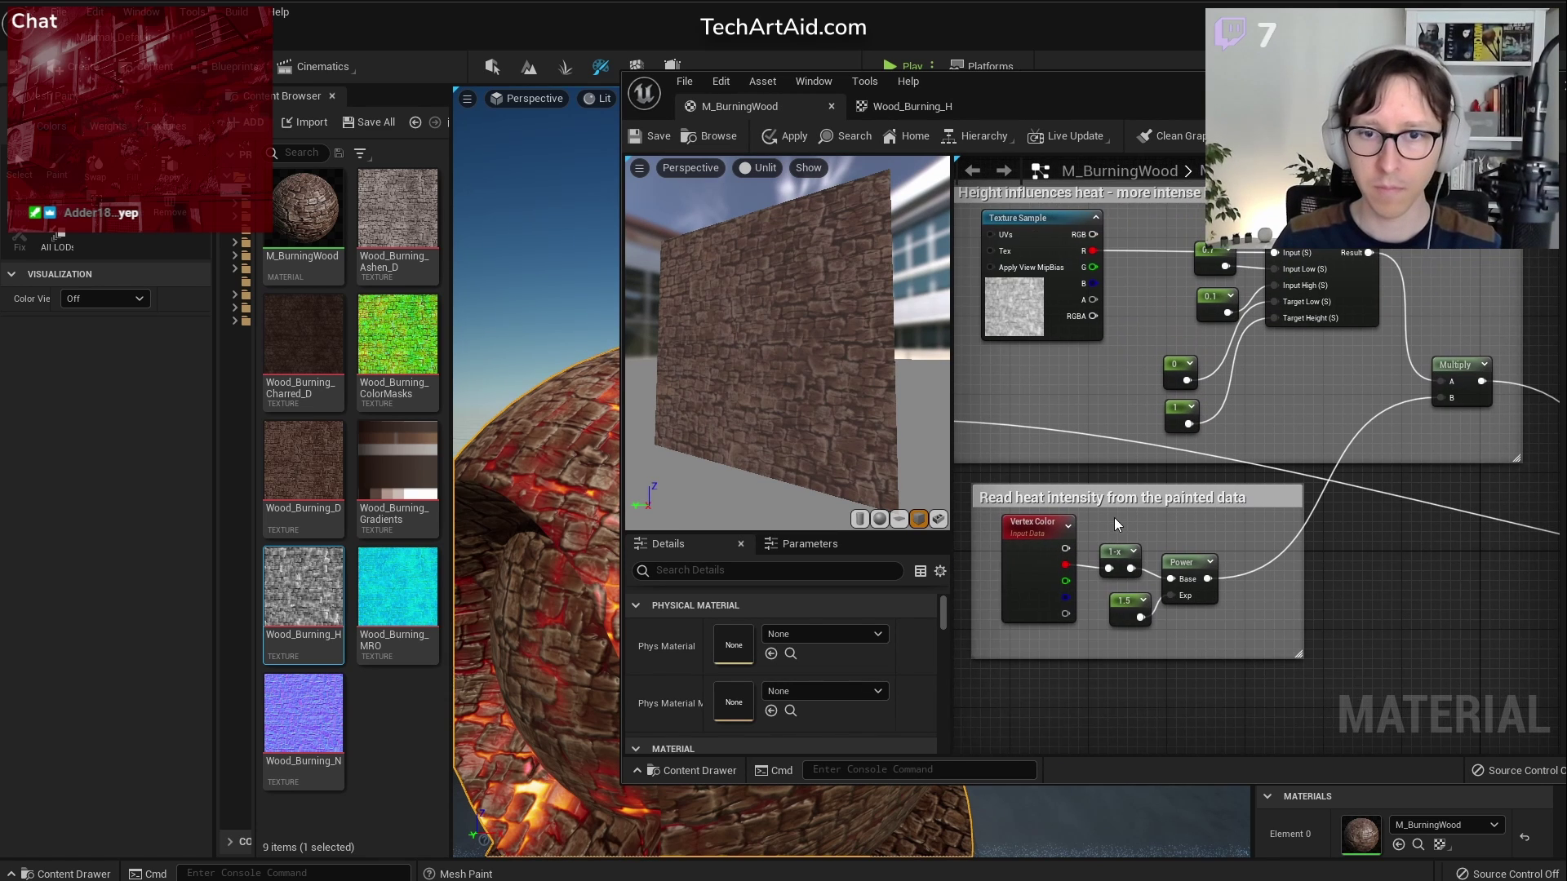
scroll(1114, 517, up, 2)
drag(624, 198, 736, 198)
scroll(1222, 368, down, 2)
scroll(1222, 369, down, 2)
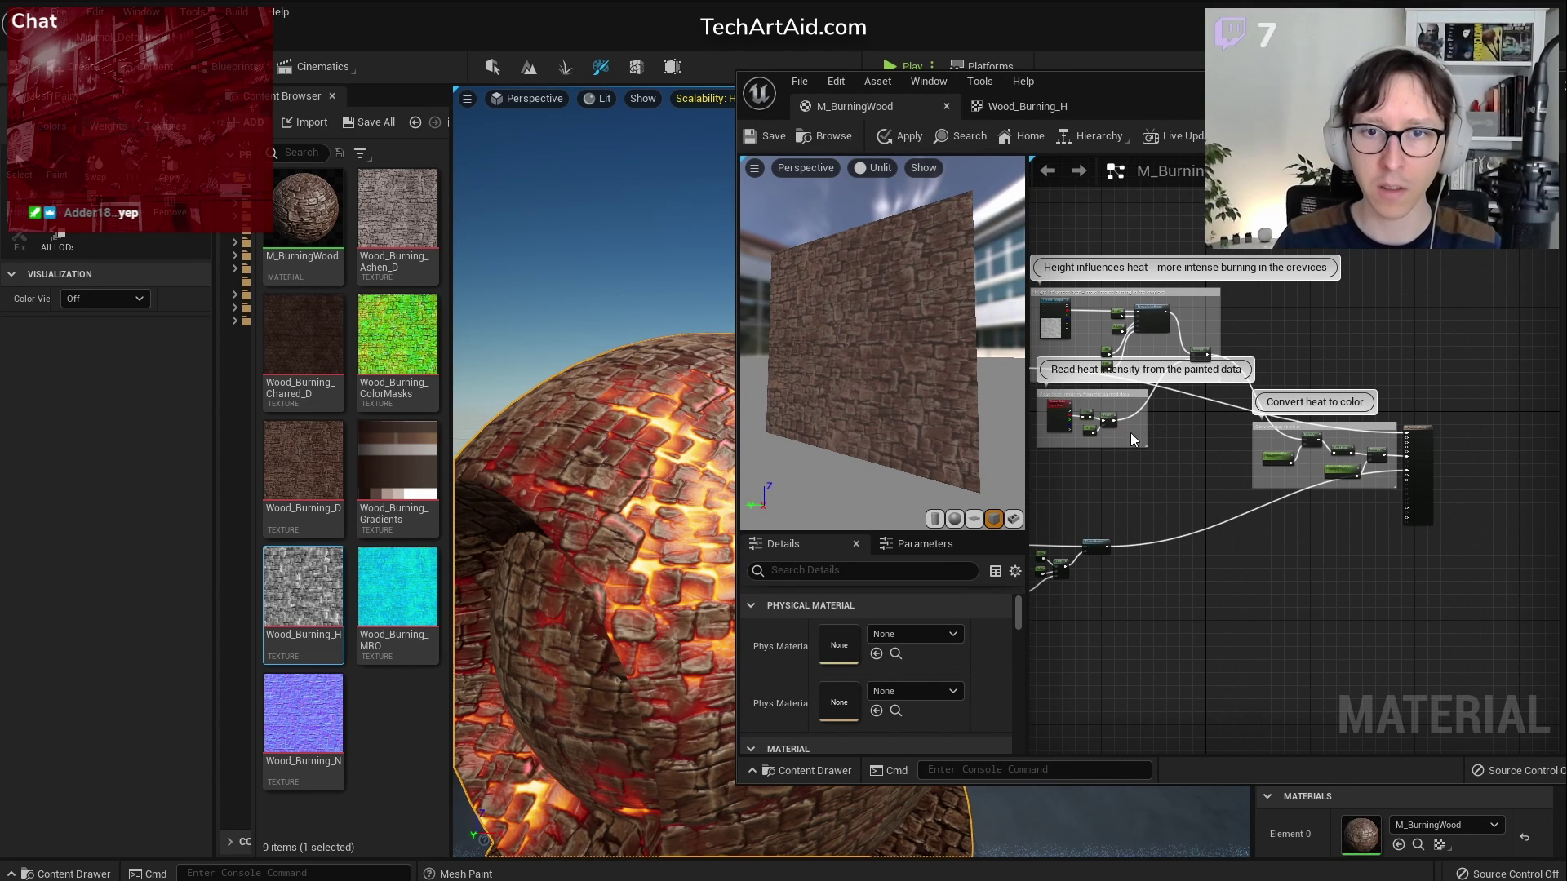
Try feeding the painted heat intensity into the material's Base Color and apply the change
scroll(1125, 436, up, 2)
scroll(1219, 408, up, 3)
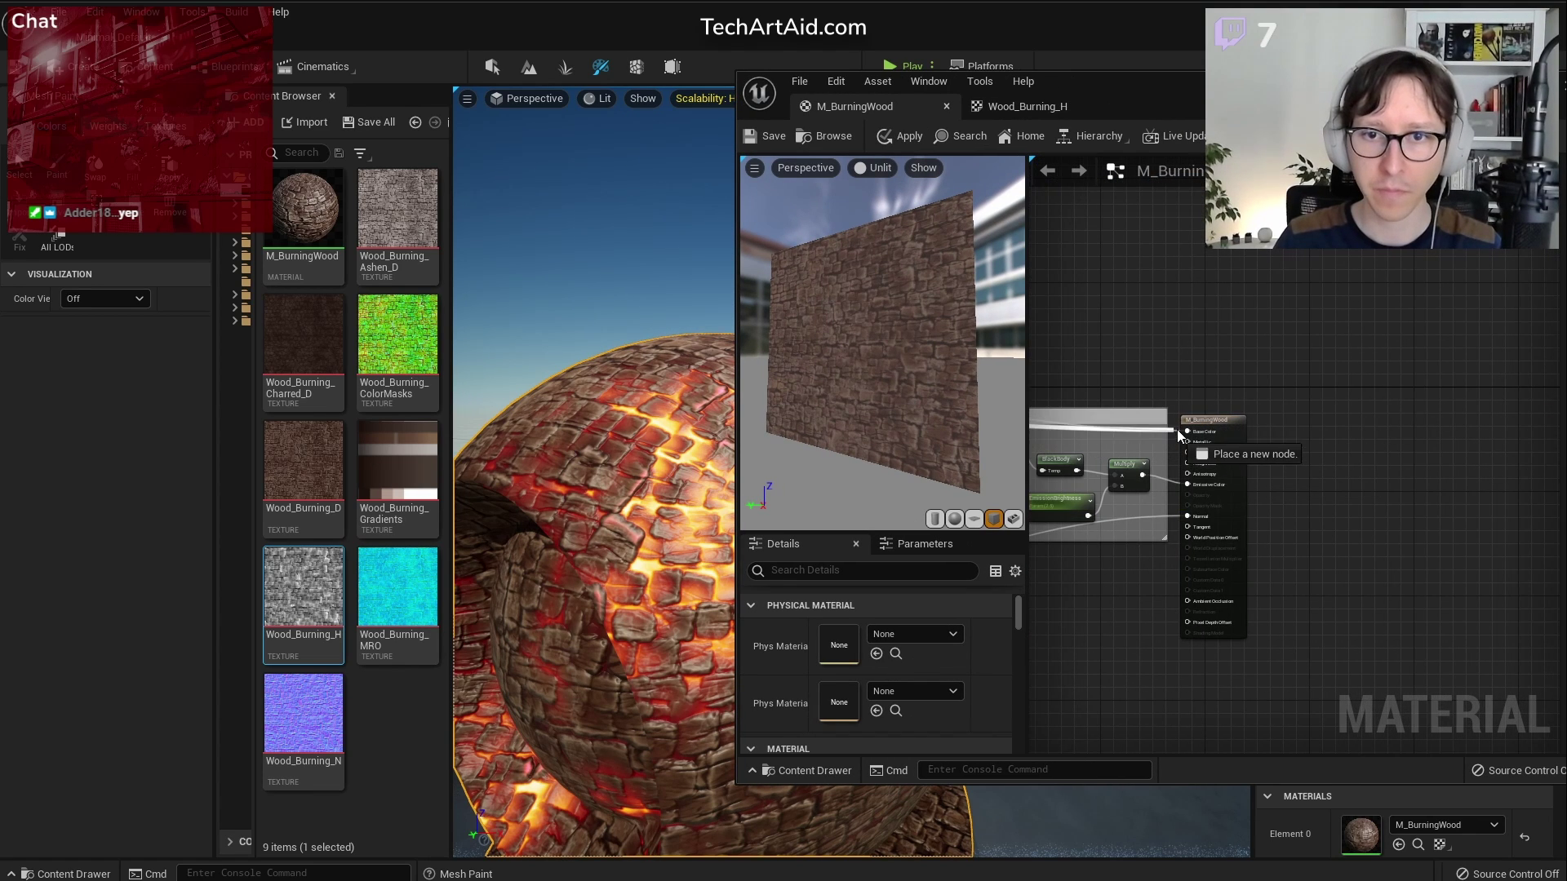
drag(1178, 429, 1188, 431)
click(905, 137)
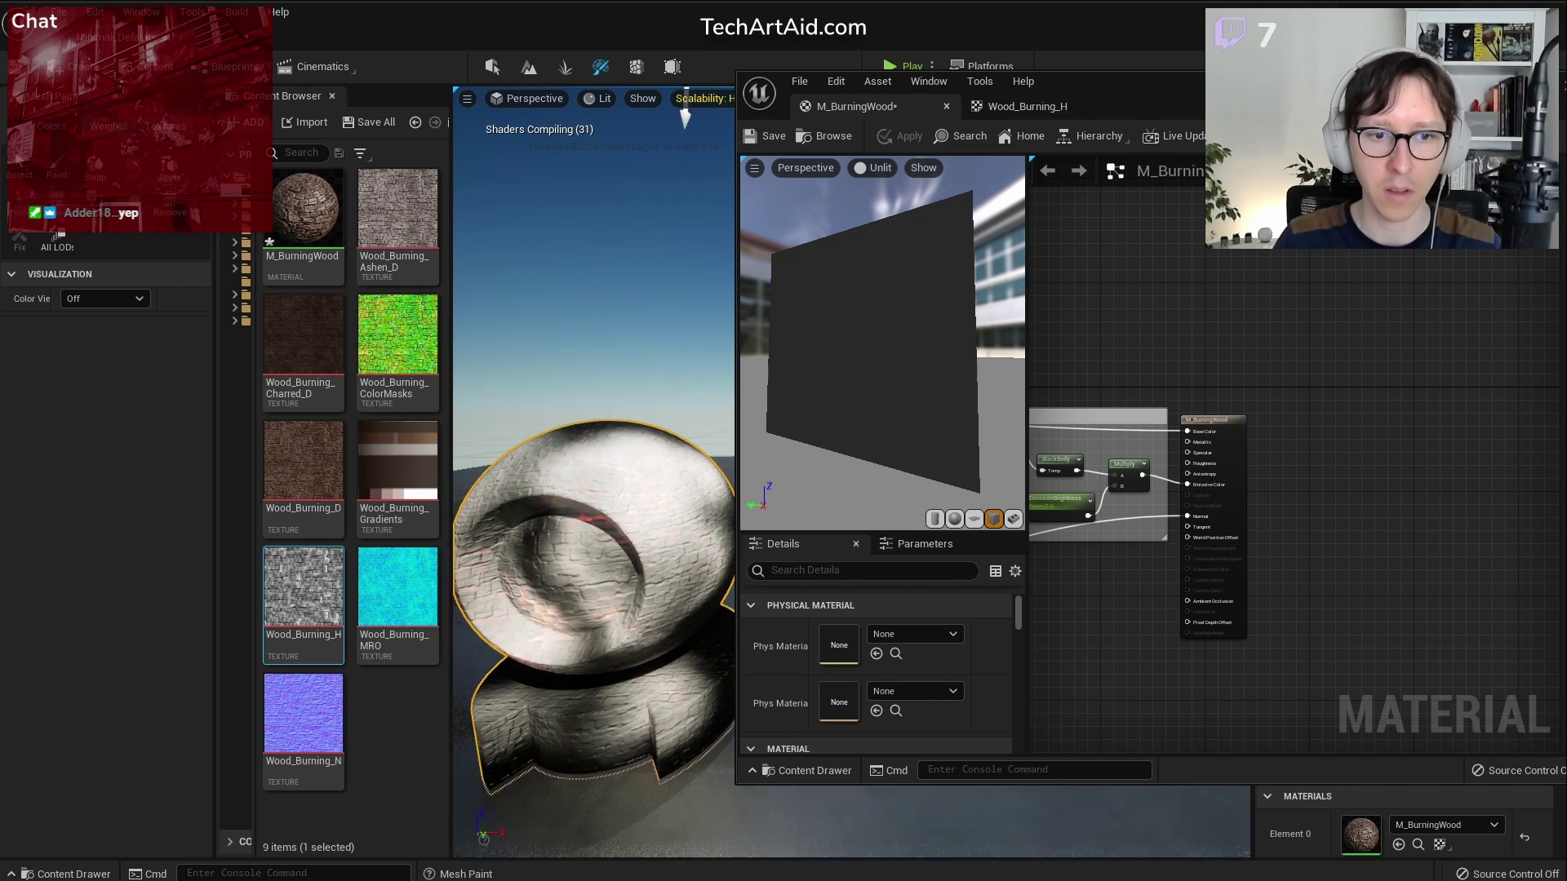
Connect Power directly to the A input of the TemperatureMax Multiply, bypassing the height influence, and inspect the applied glow on the ball
scroll(1289, 440, up, 3)
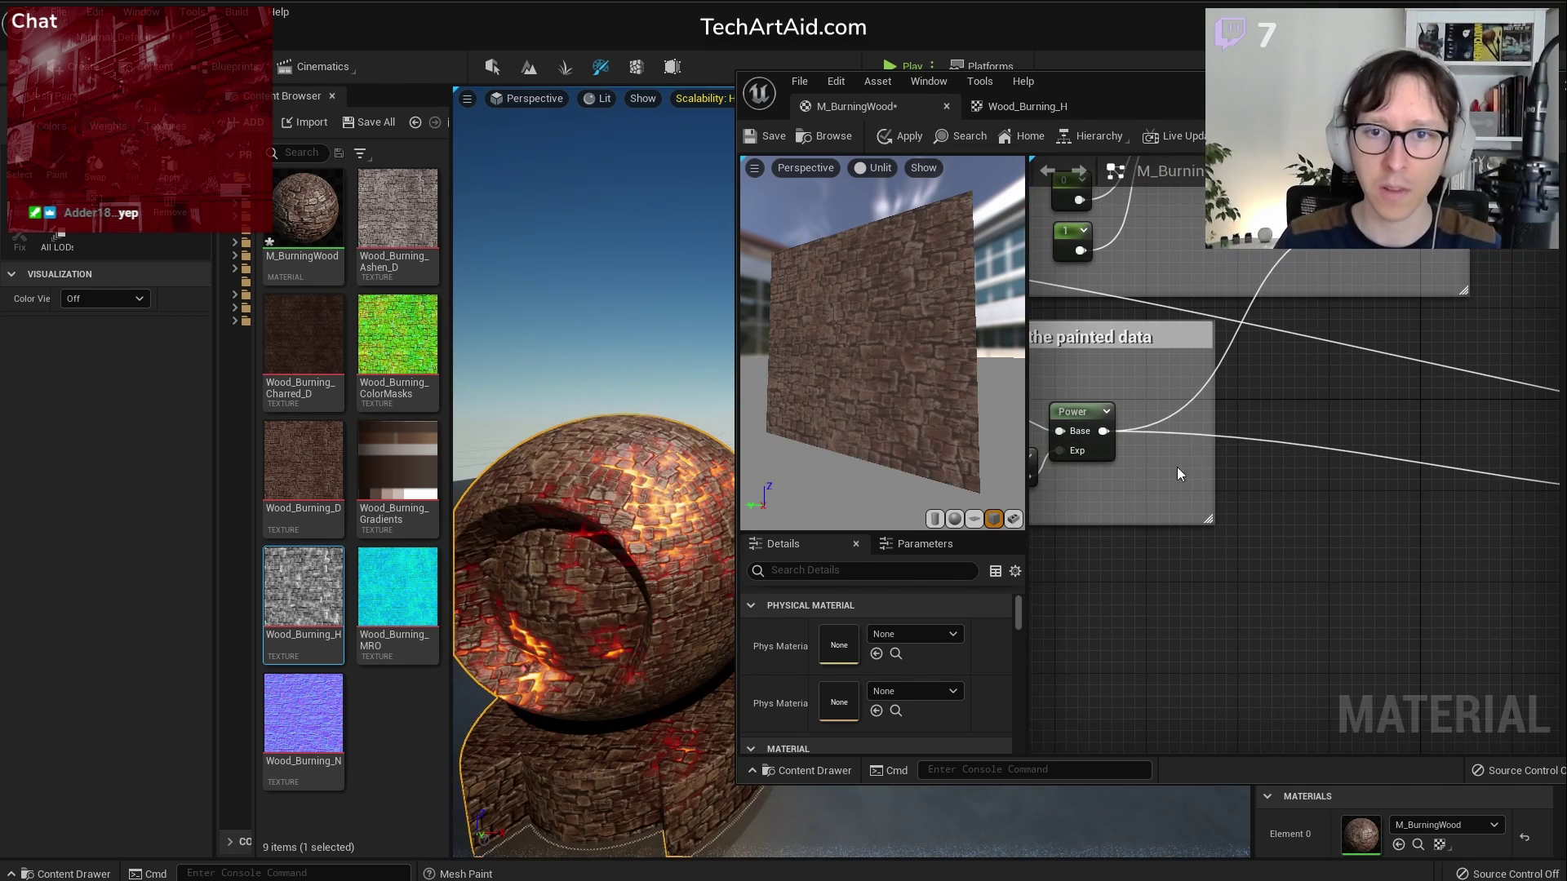
mouse_move(1177, 474)
right_down()
mouse_move(1440, 498)
mouse_move(1097, 499)
right_up()
right_drag(1430, 612, 1120, 594)
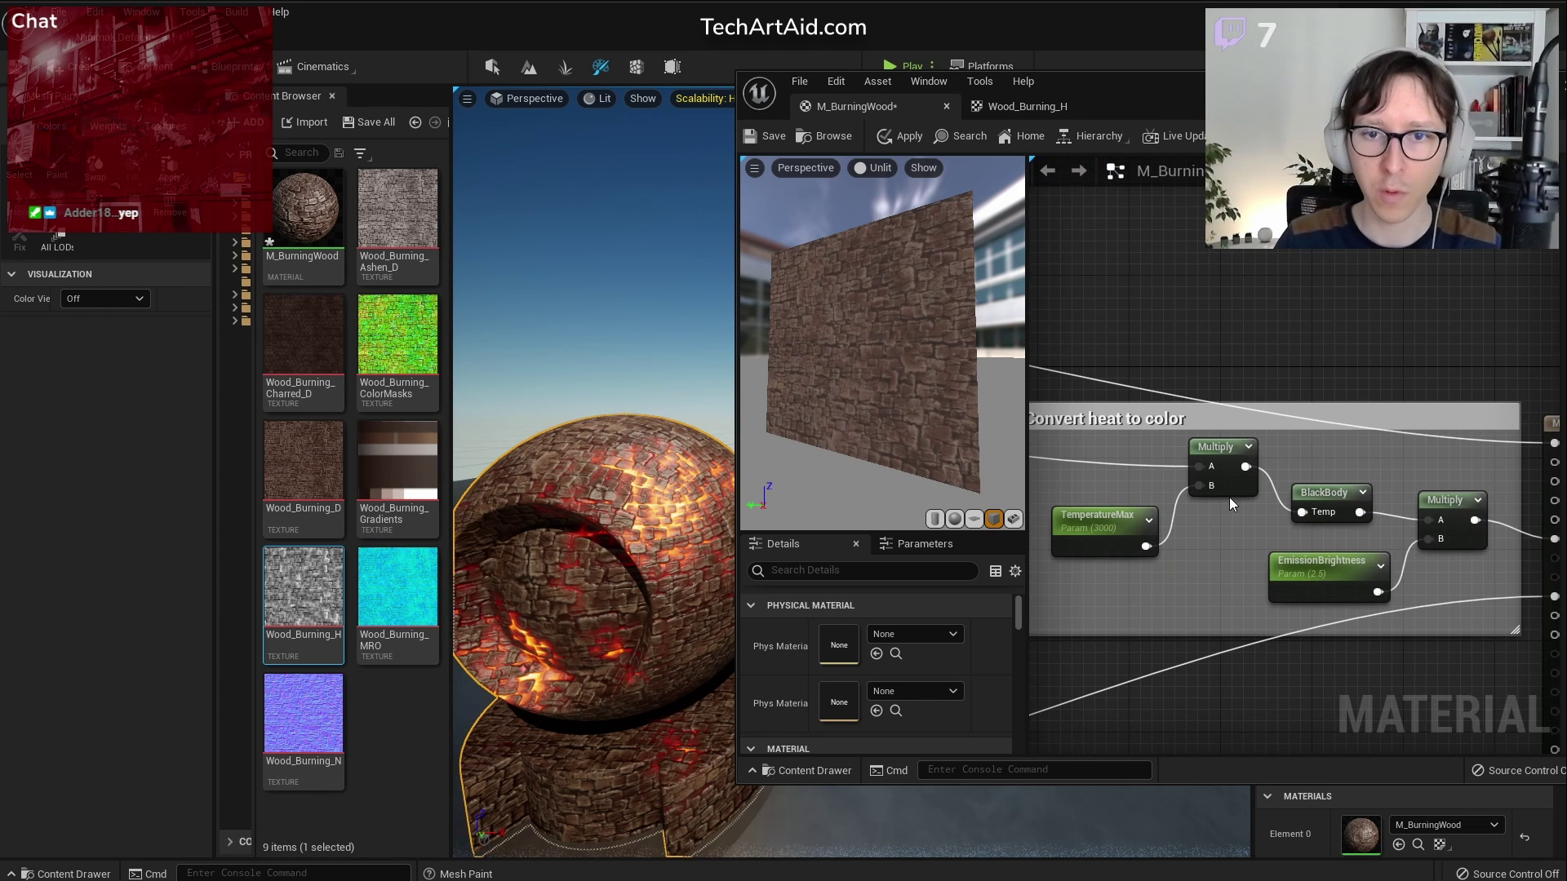
scroll(1232, 496, up, 1)
right_drag(1279, 516, 1244, 408)
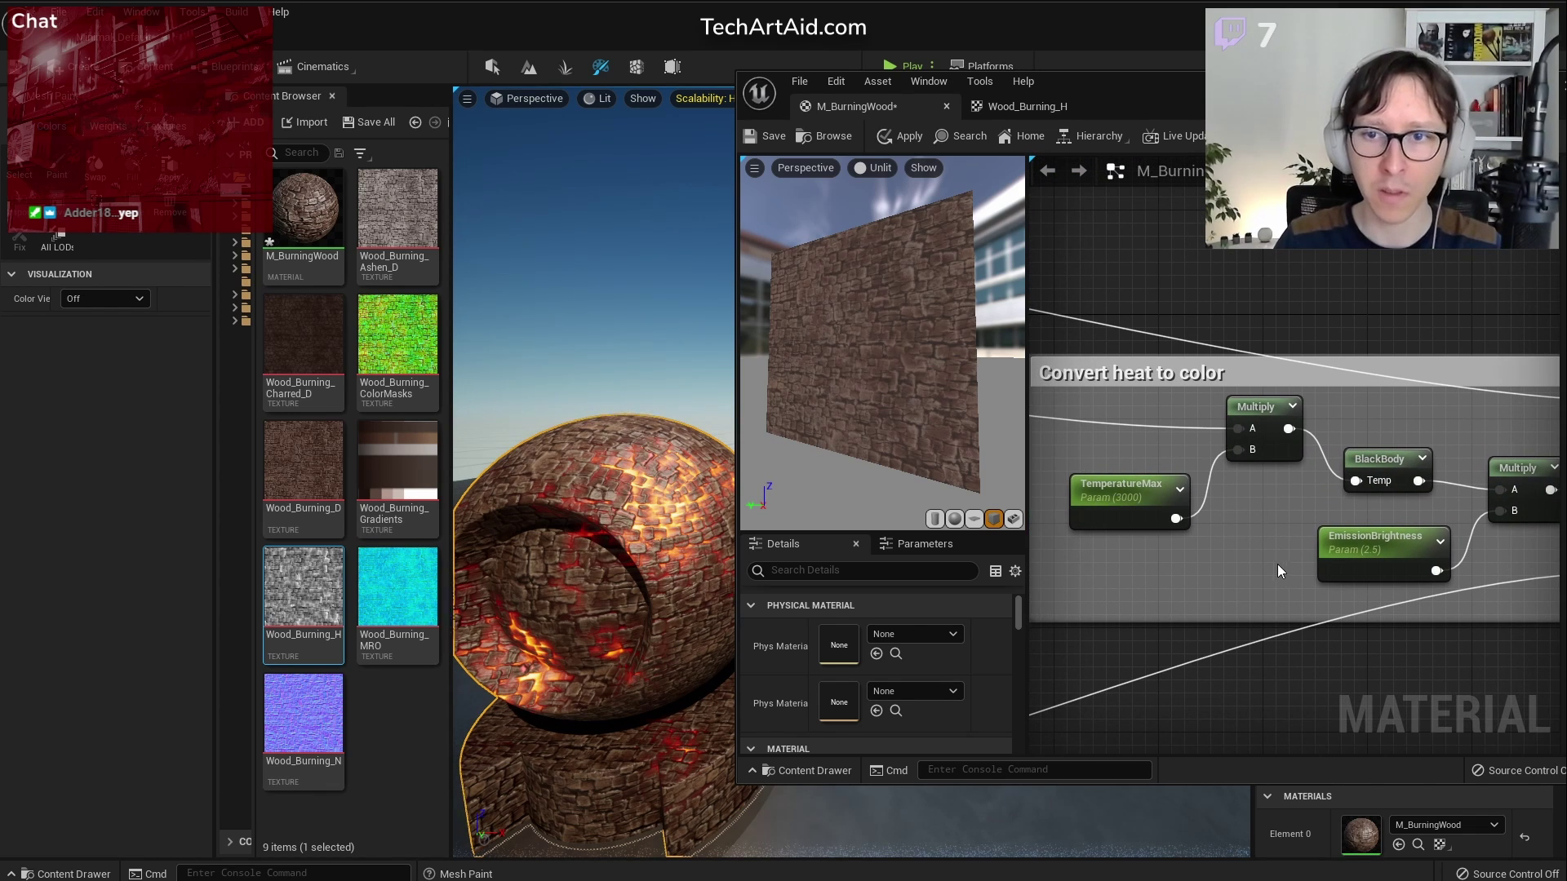
right_drag(1383, 481, 1266, 468)
click(1266, 468)
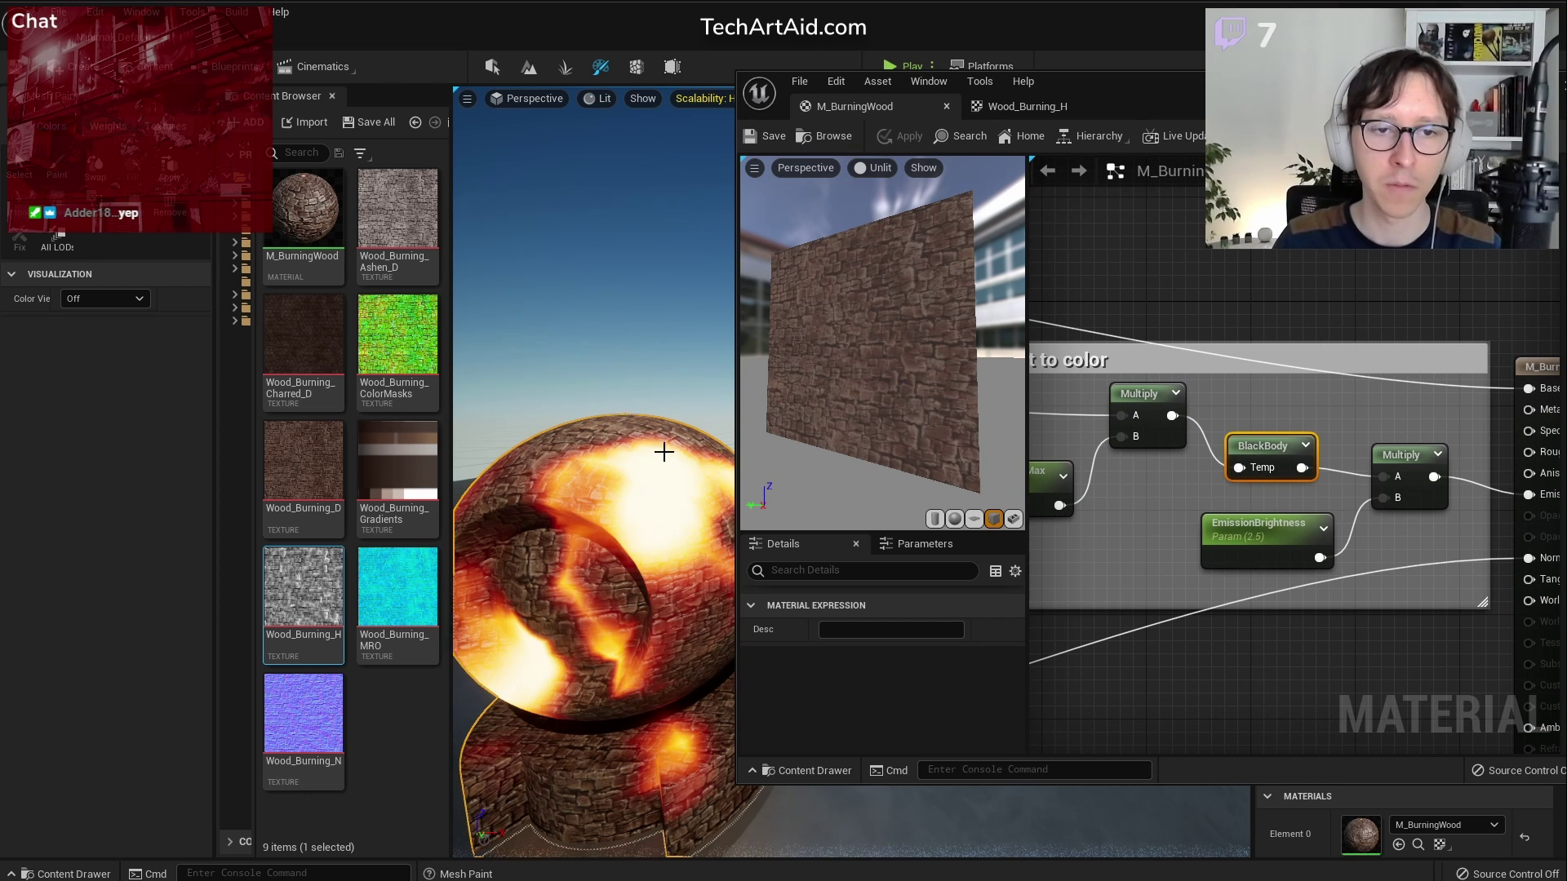
mouse_move(664, 454)
alt+right_down()
mouse_move(620, 454)
mouse_move(734, 455)
mouse_move(717, 522)
alt+right_up()
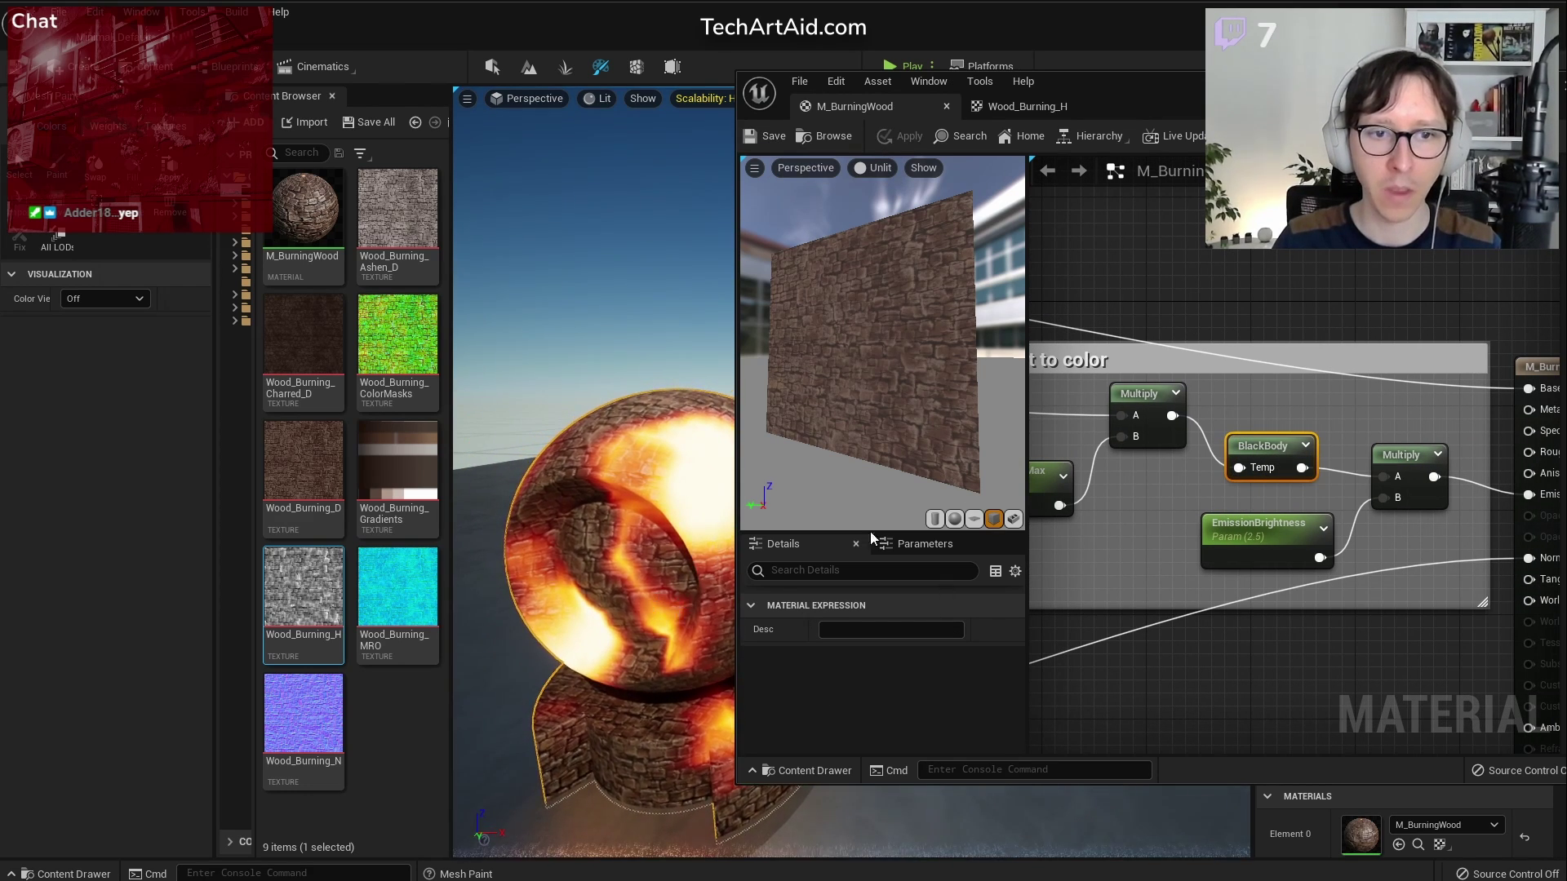
mouse_move(670, 452)
right_down()
mouse_move(735, 514)
mouse_move(749, 509)
right_up()
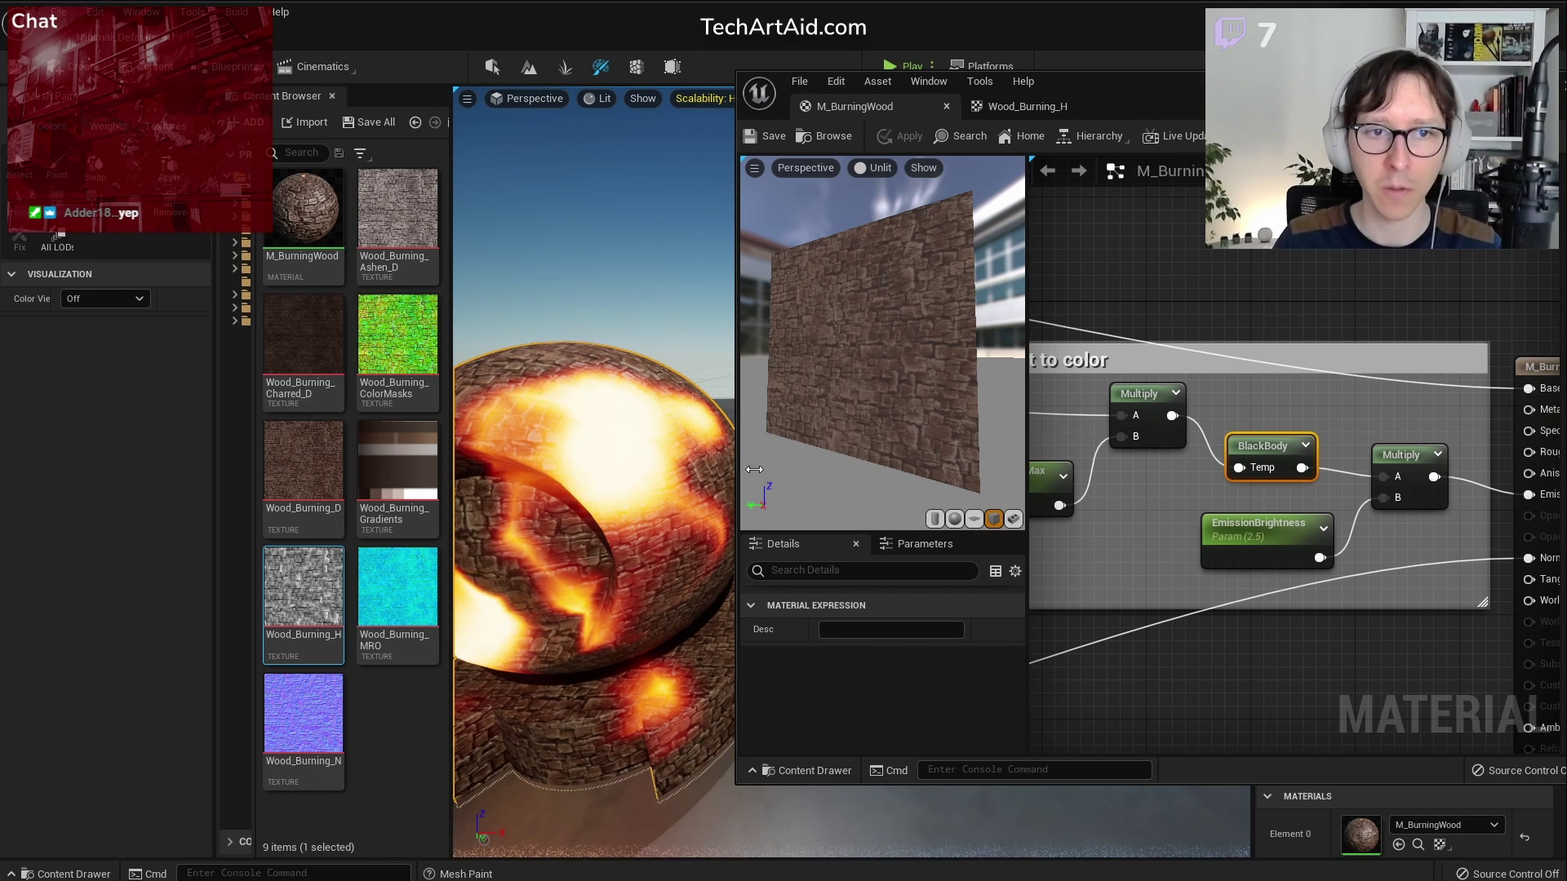
Reconnect the height influence group's Multiply output to the A input of the TemperatureMax Multiply and apply the material
scroll(1289, 413, down, 3)
right_drag(1159, 364, 1419, 475)
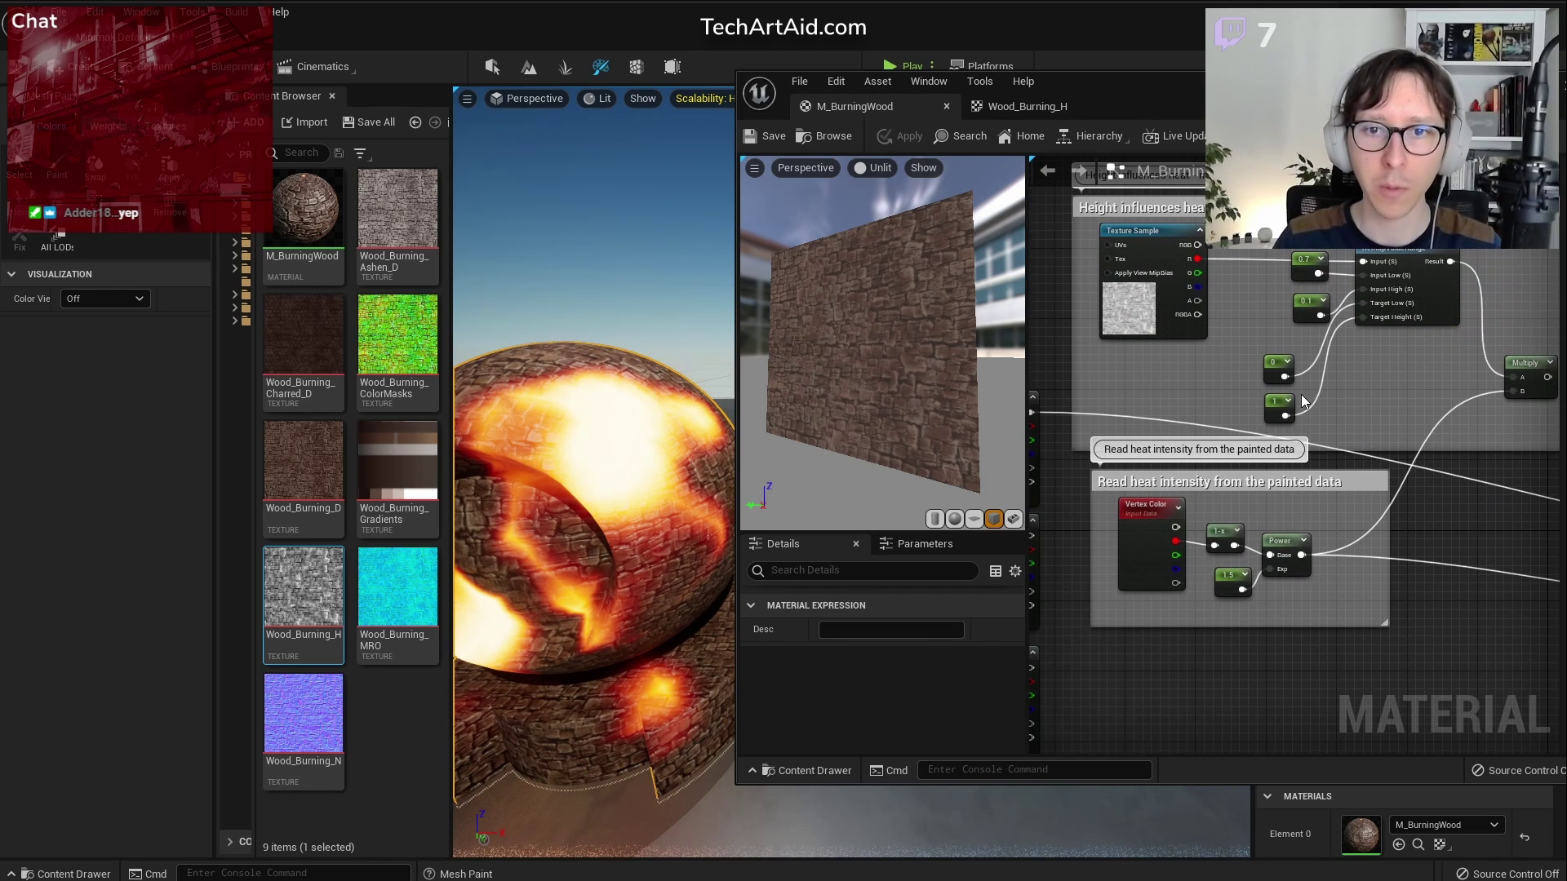
scroll(1113, 319, up, 1)
scroll(1113, 319, up, 1)
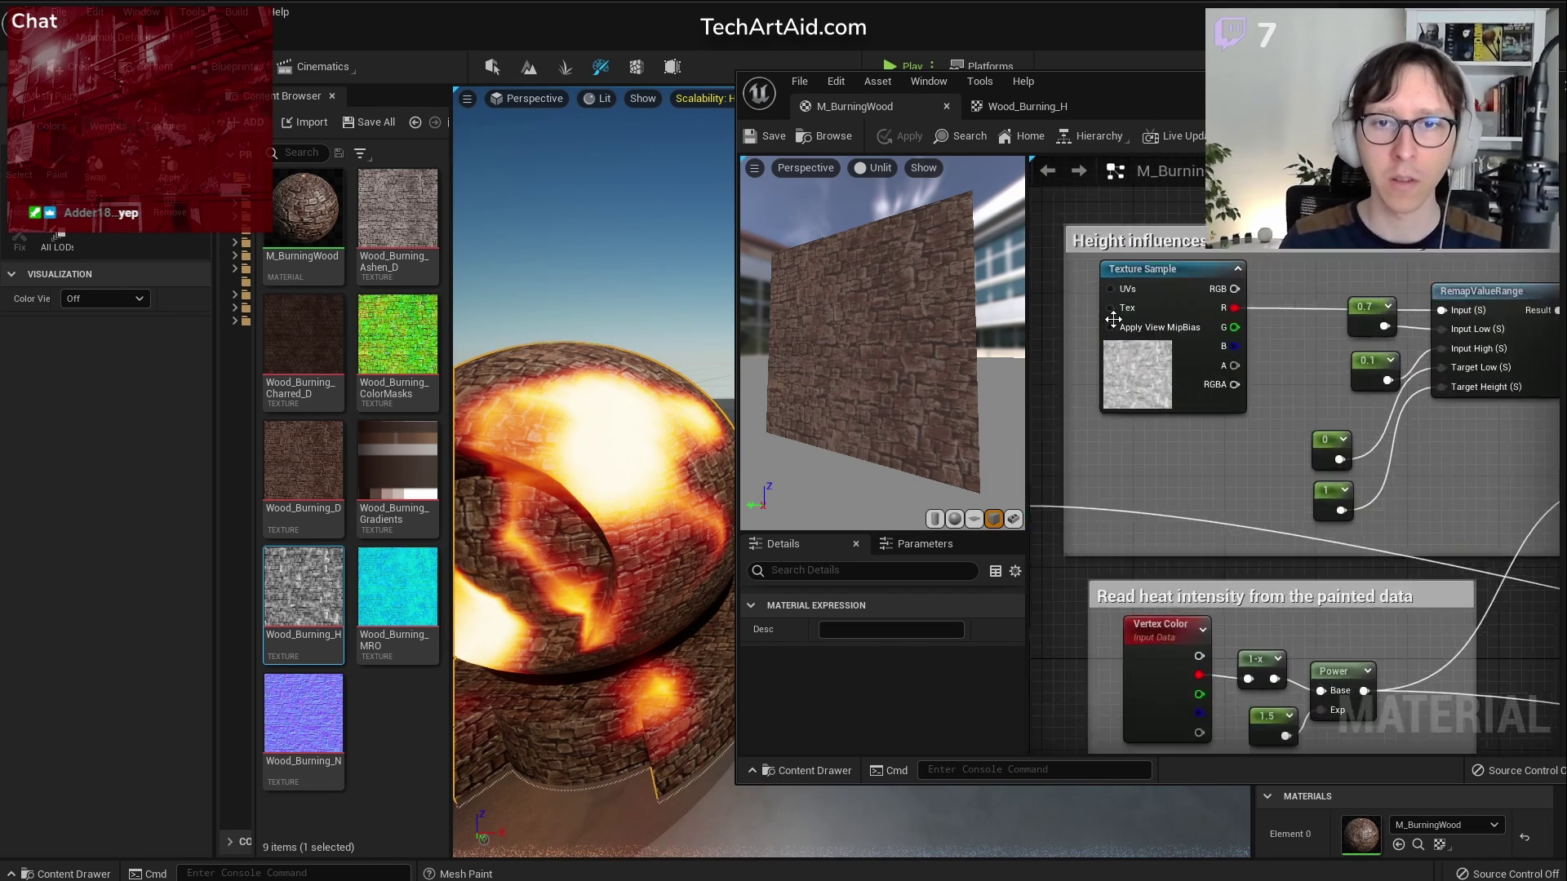
scroll(1113, 319, up, 1)
right_drag(1430, 479, 1202, 464)
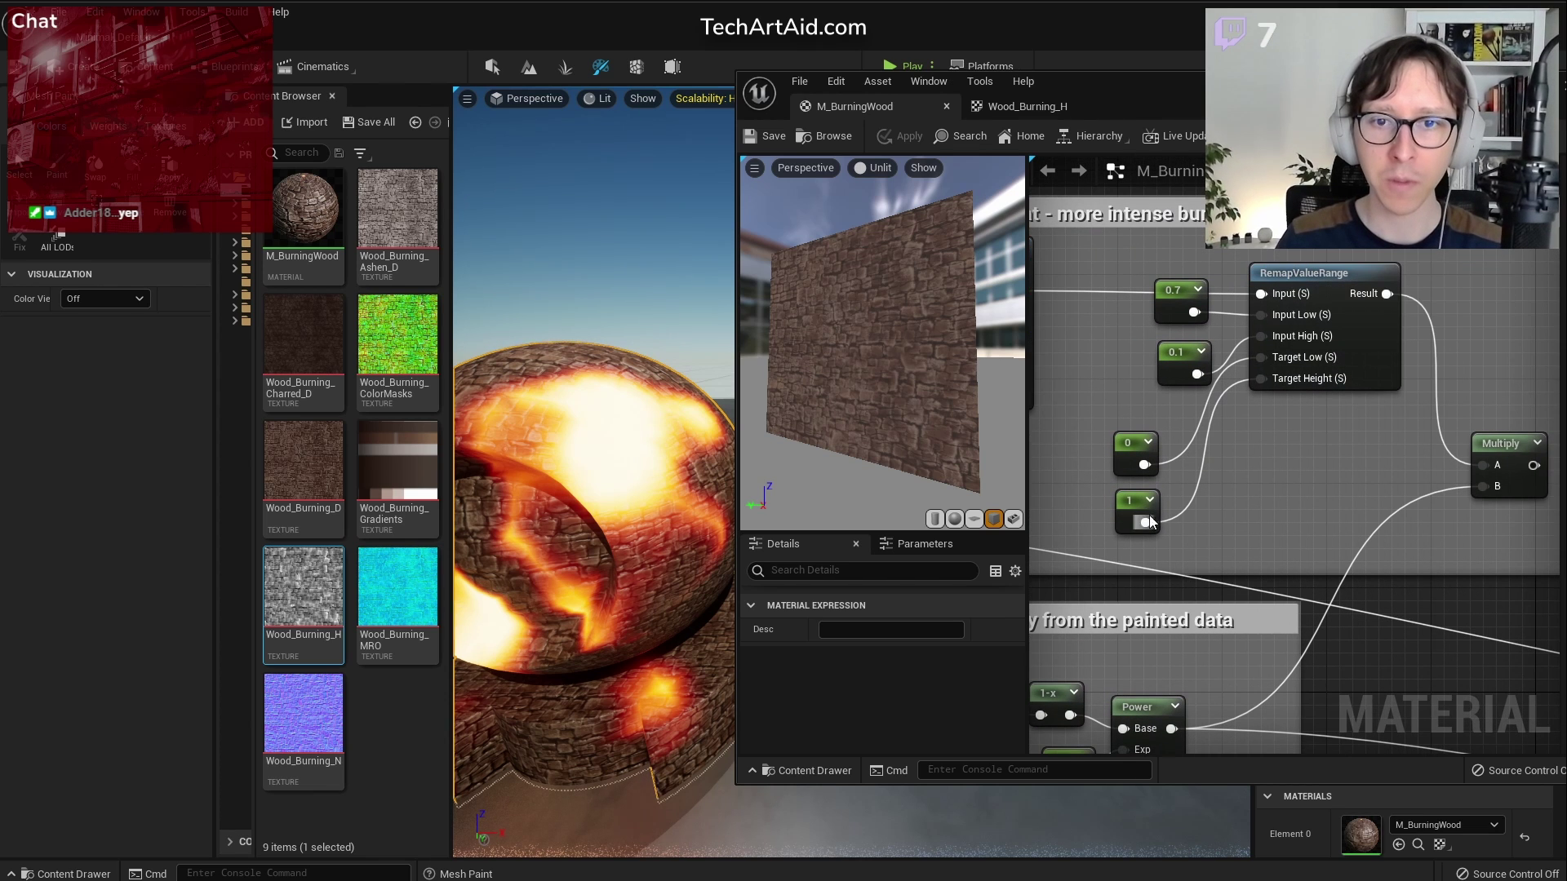
scroll(1306, 500, down, 1)
right_drag(1425, 490, 1130, 386)
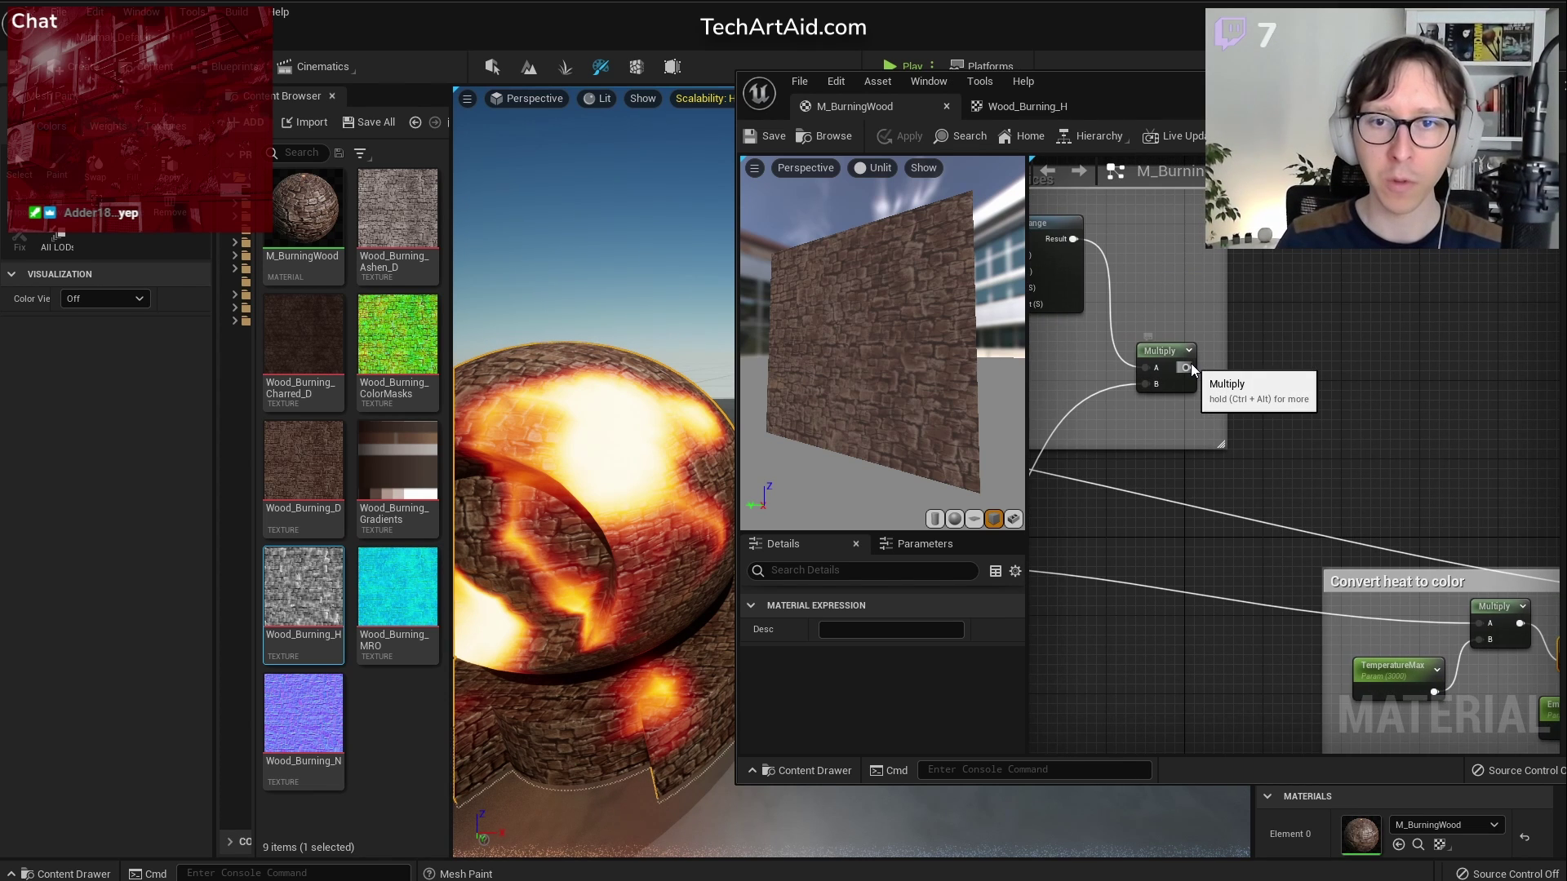
drag(1185, 366, 1345, 634)
right_drag(1161, 545, 1353, 473)
click(902, 136)
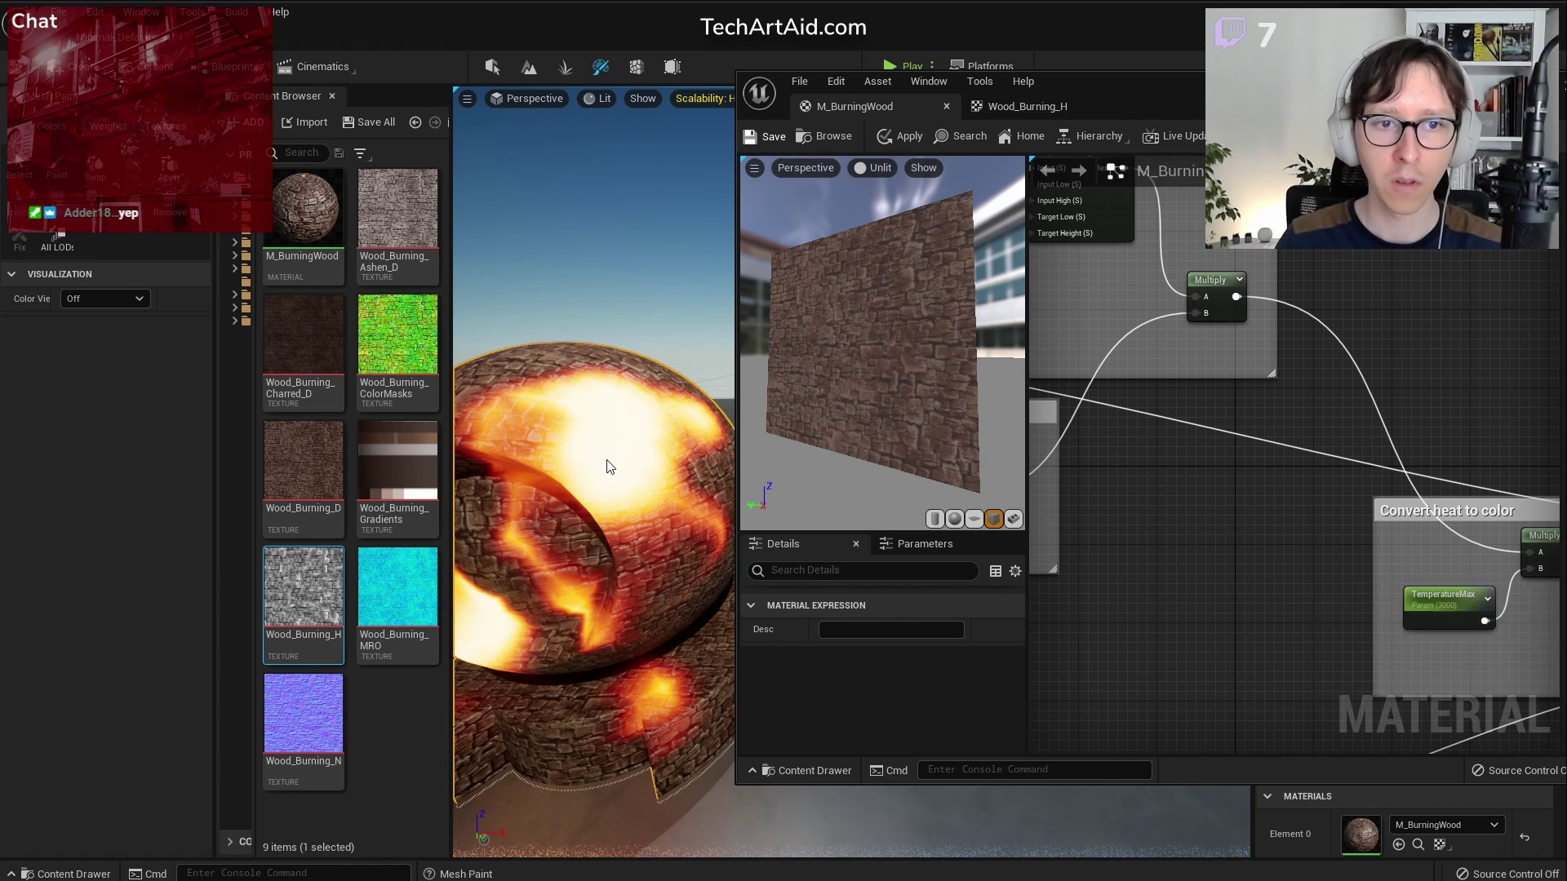
Examine the burning crevices on the ball from several sides in the level viewport
key(s)
right_drag(599, 452, 526, 425)
key(w)
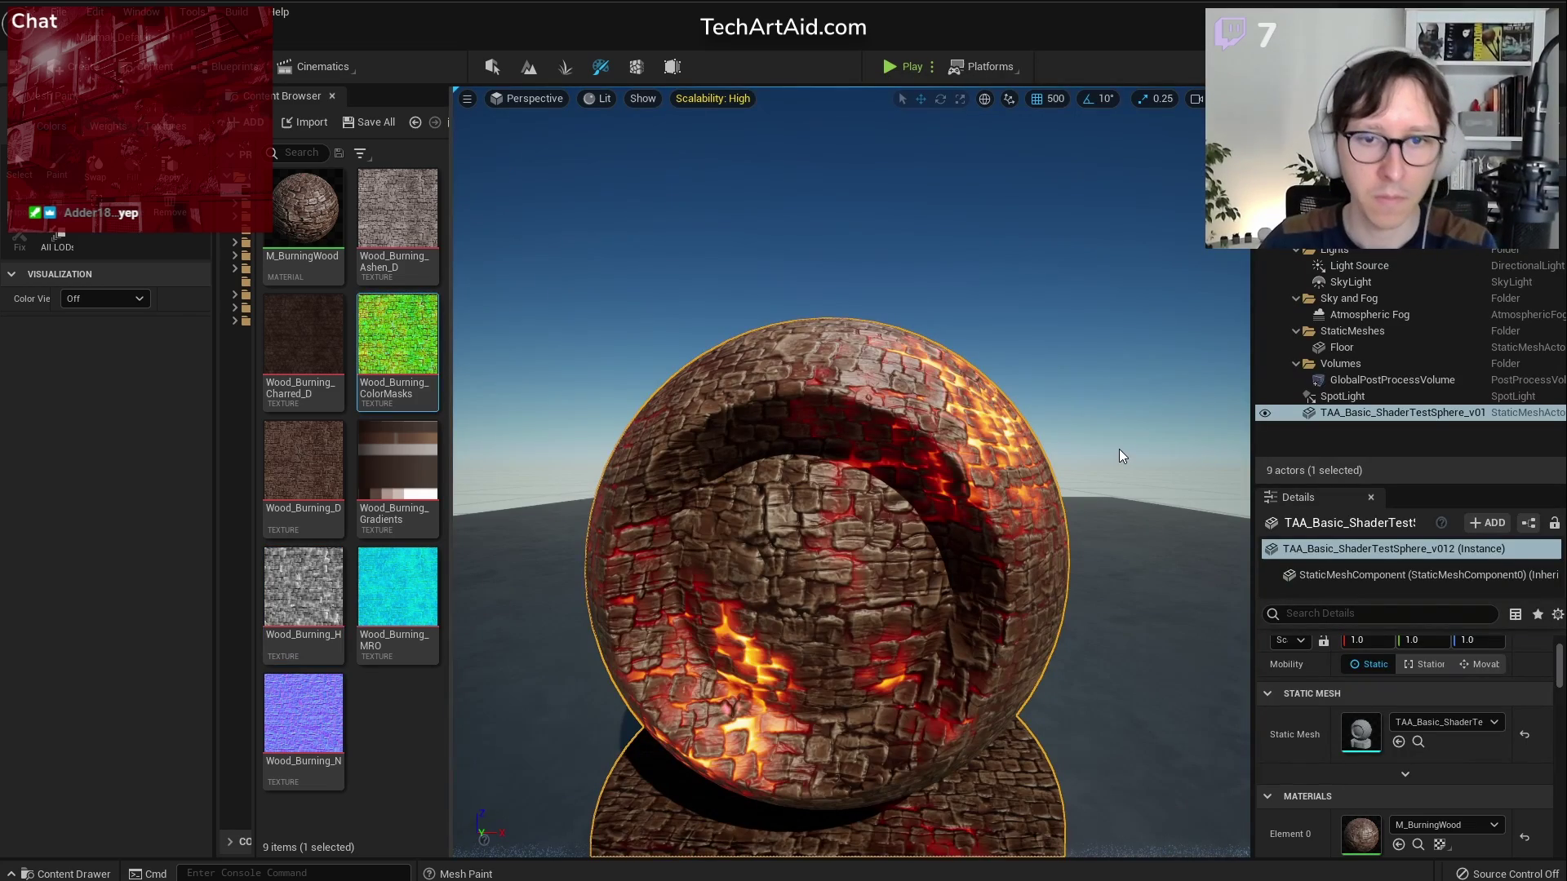
right_drag(1121, 457, 1081, 457)
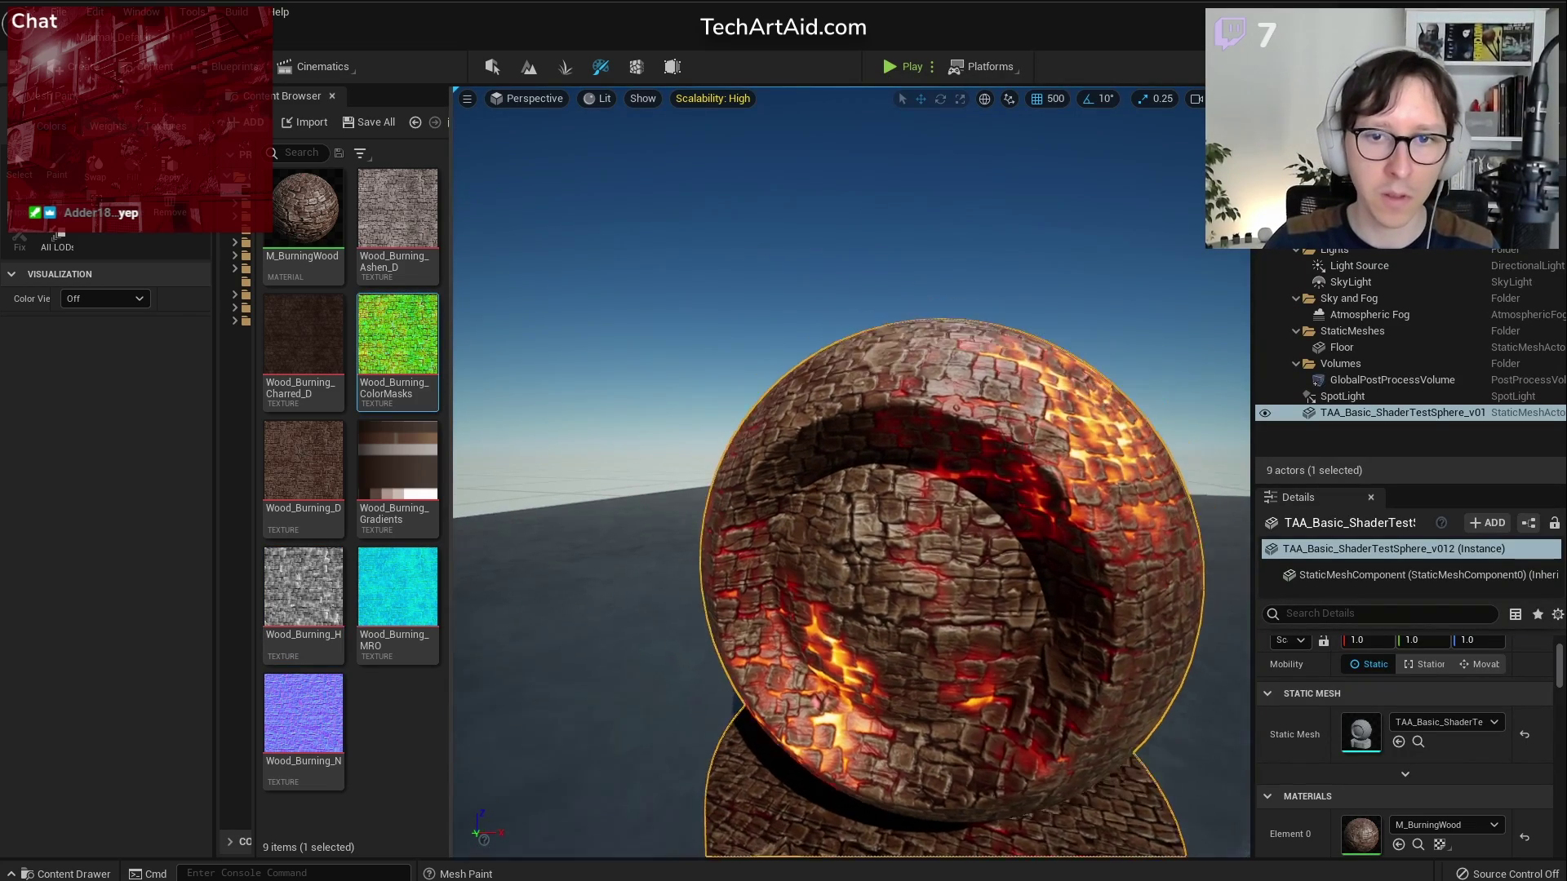
mouse_move(850, 471)
right_down()
mouse_move(734, 498)
mouse_move(734, 522)
mouse_move(767, 563)
mouse_move(851, 489)
right_up()
key(f)
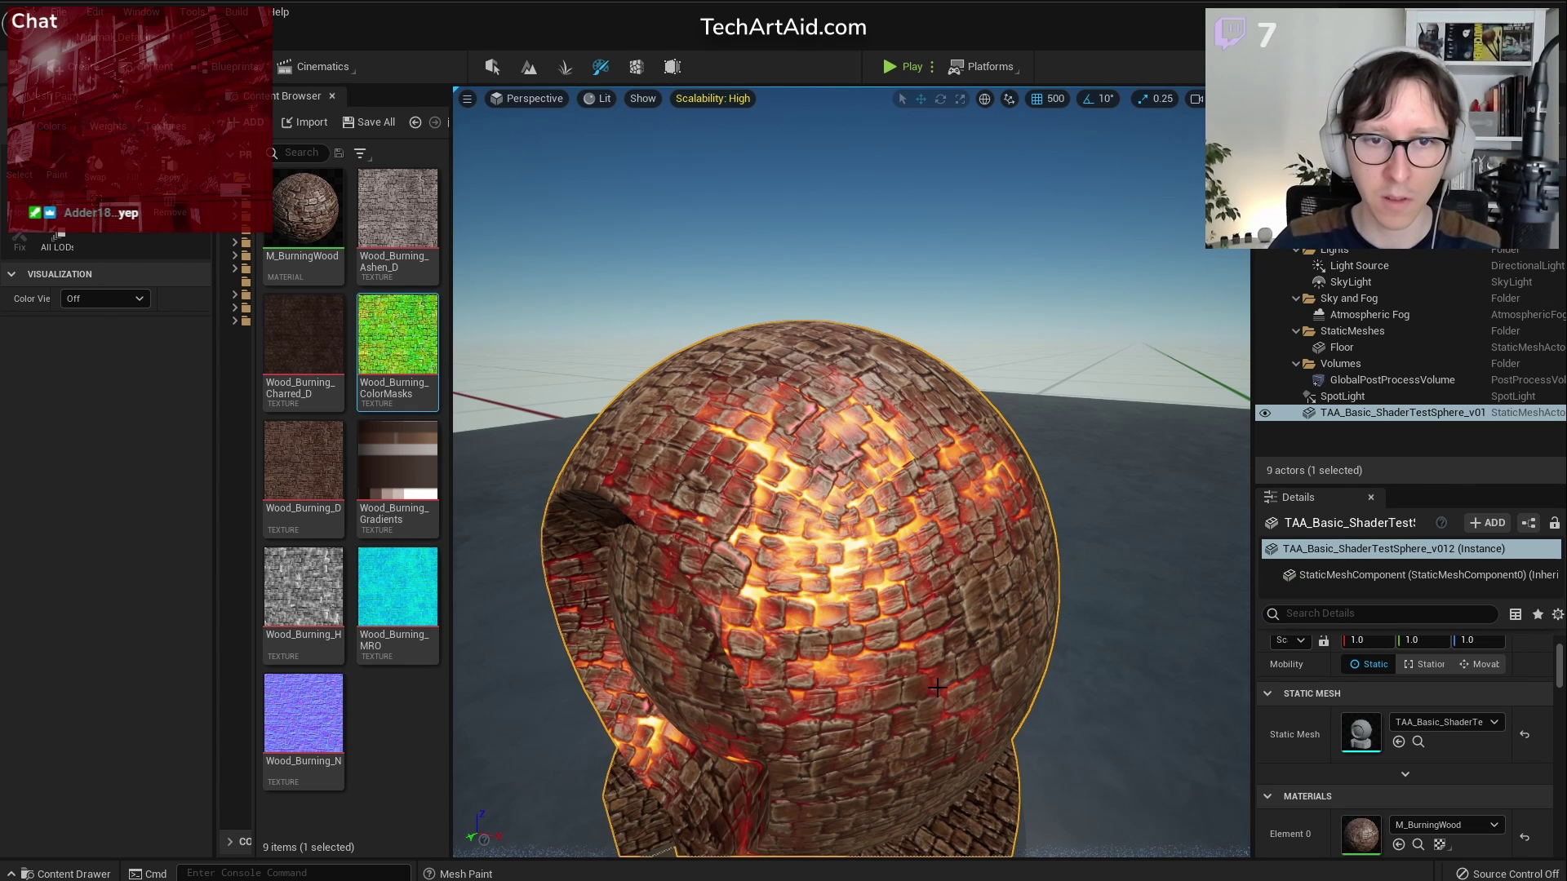
Switch to the screenshots folder in File Explorer, watch WoodBurning_2018-06-17.mp4 in an enlarged player, and close it
key(alt+Tab)
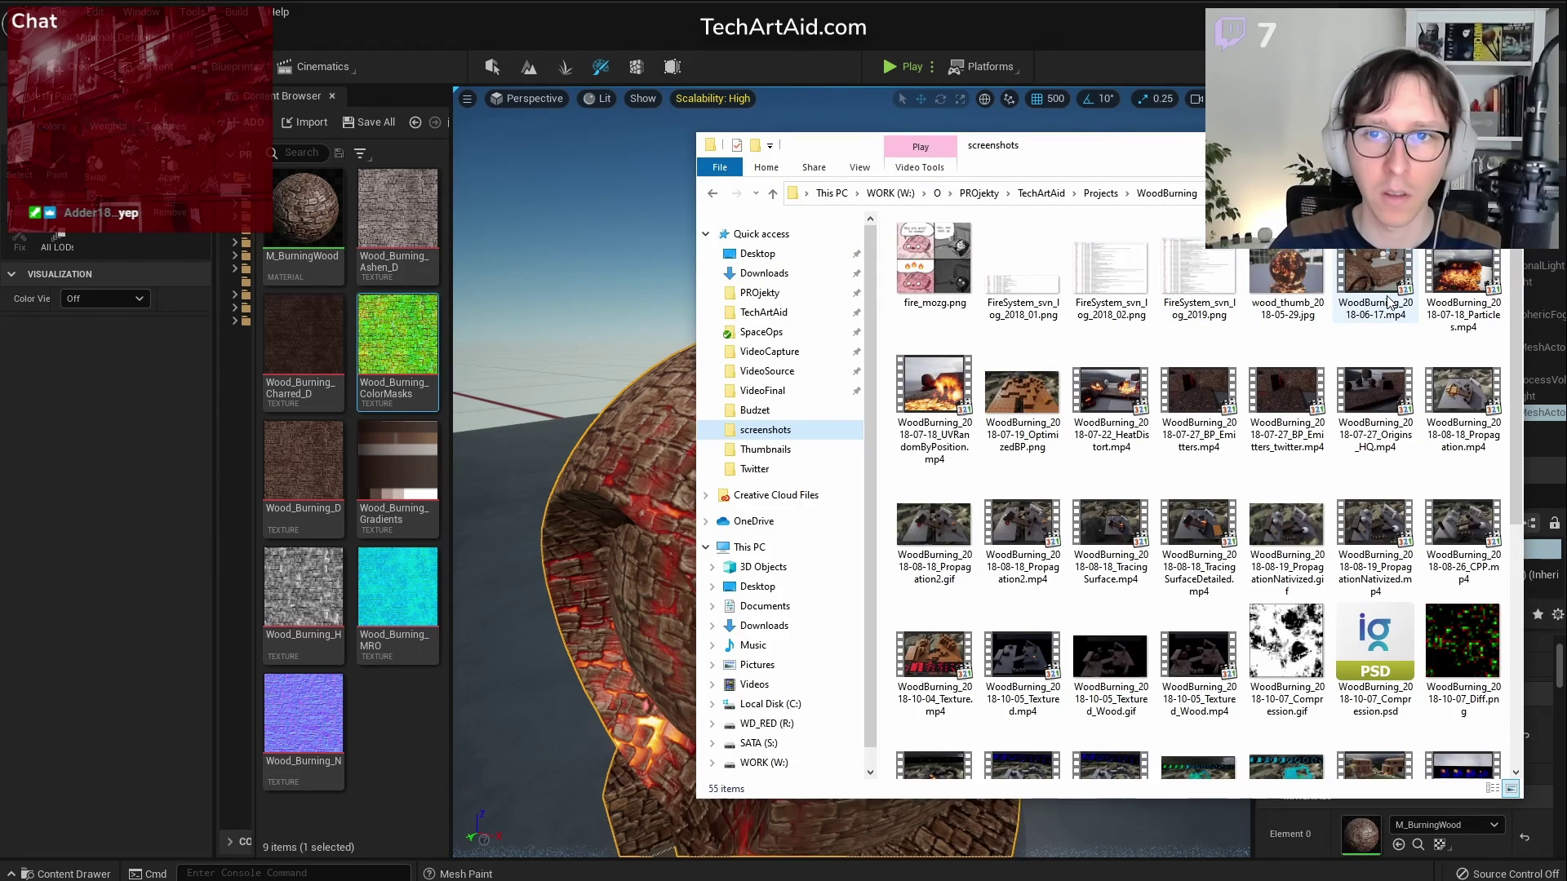
double_click(1374, 274)
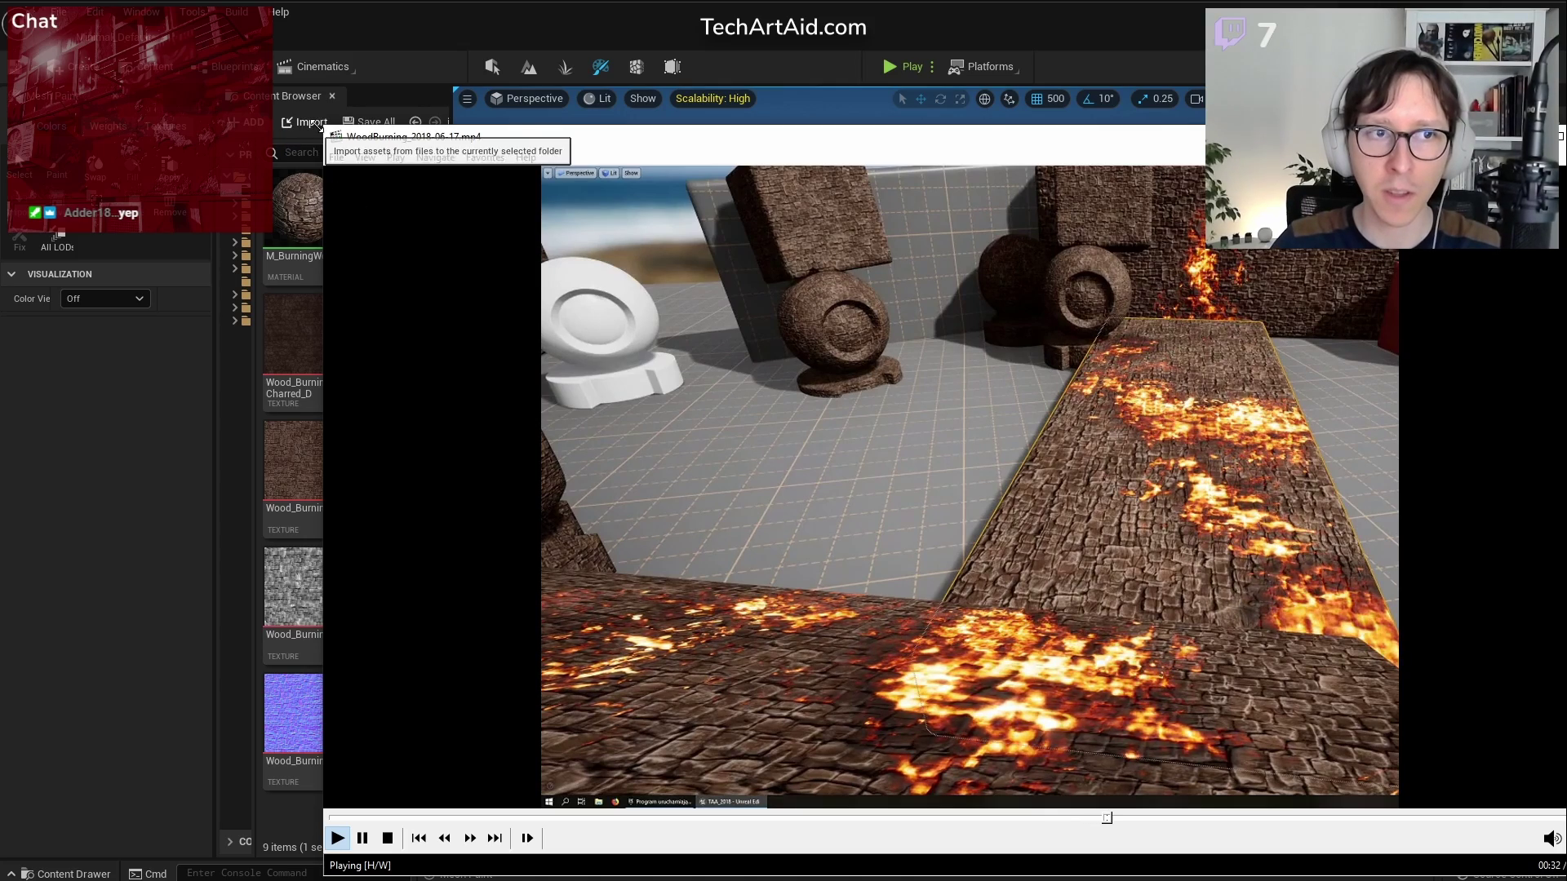
drag(324, 126, 9, 5)
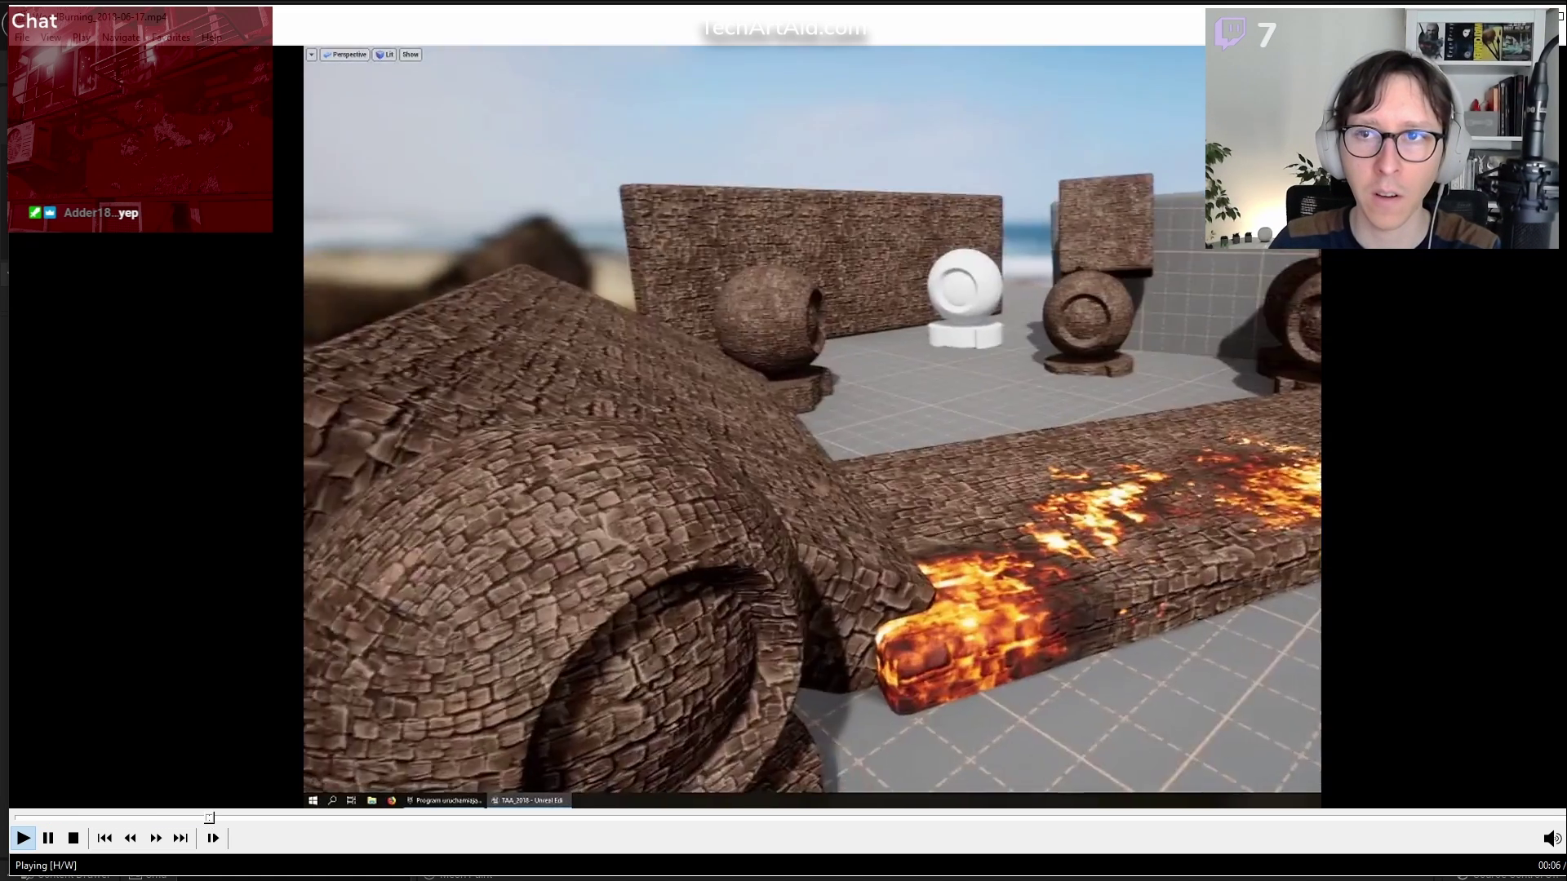
key(alt+F4)
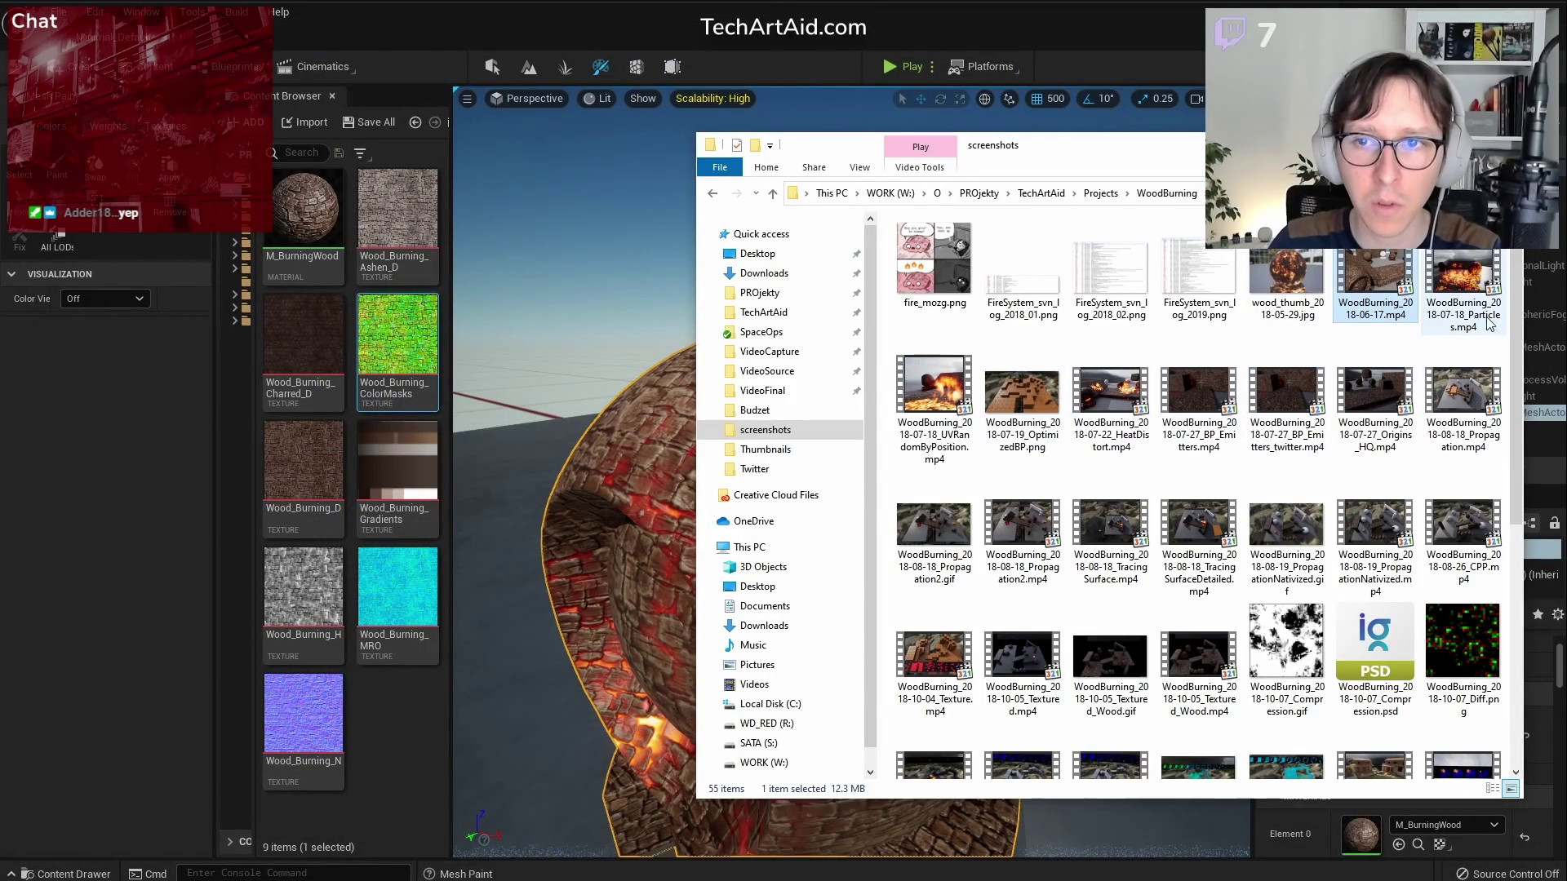
Play WoodBurning_2018-11-11_MaterialsAndLights.mp4 from the screenshots folder and close the player
scroll(1290, 309, down, 5)
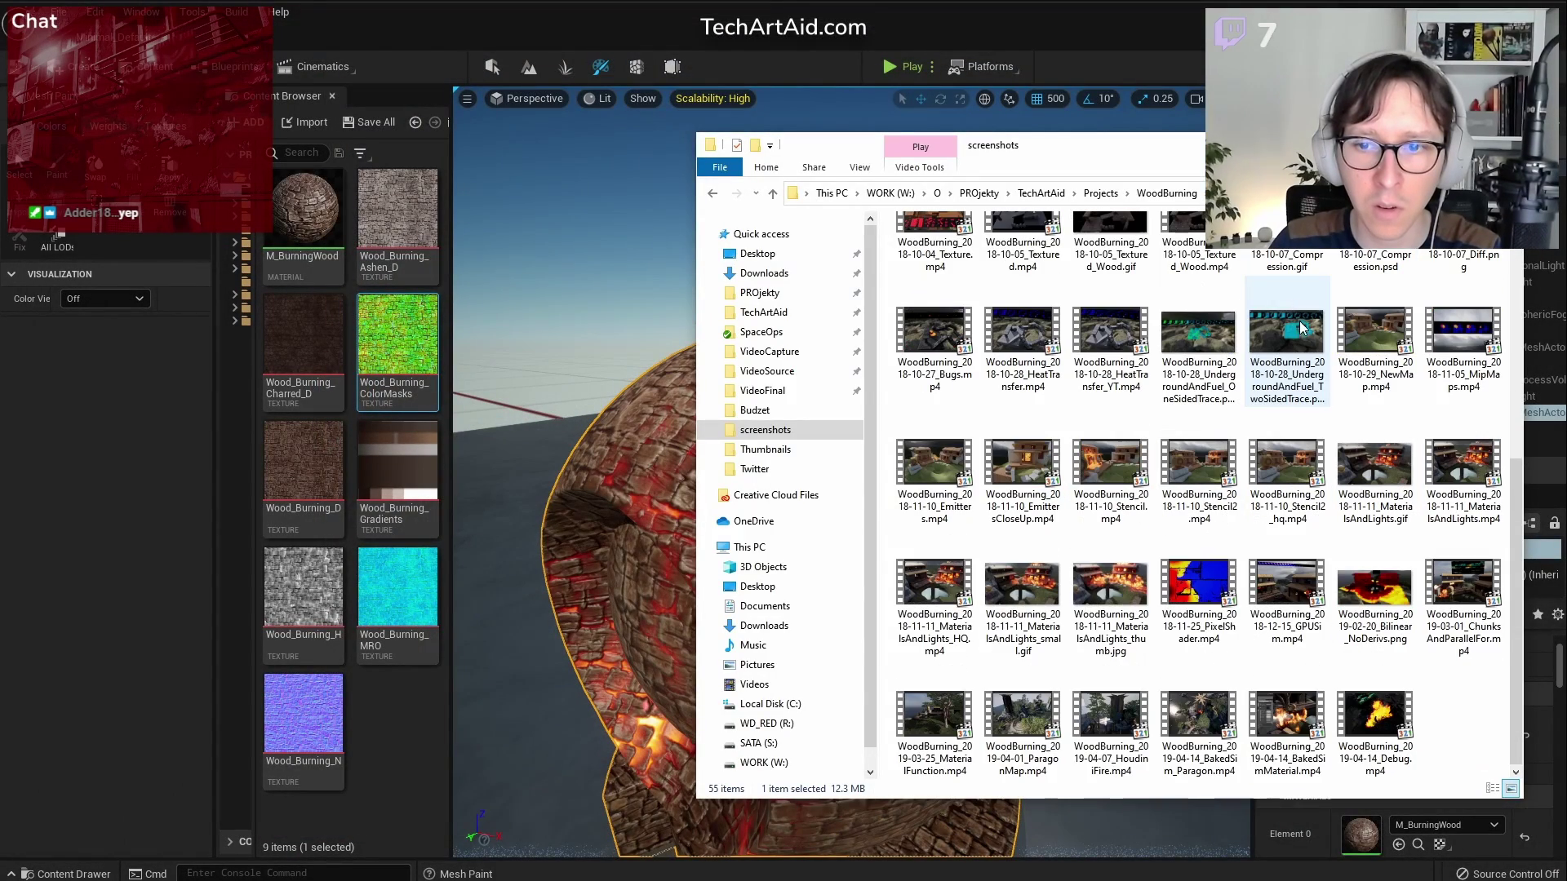
double_click(1463, 477)
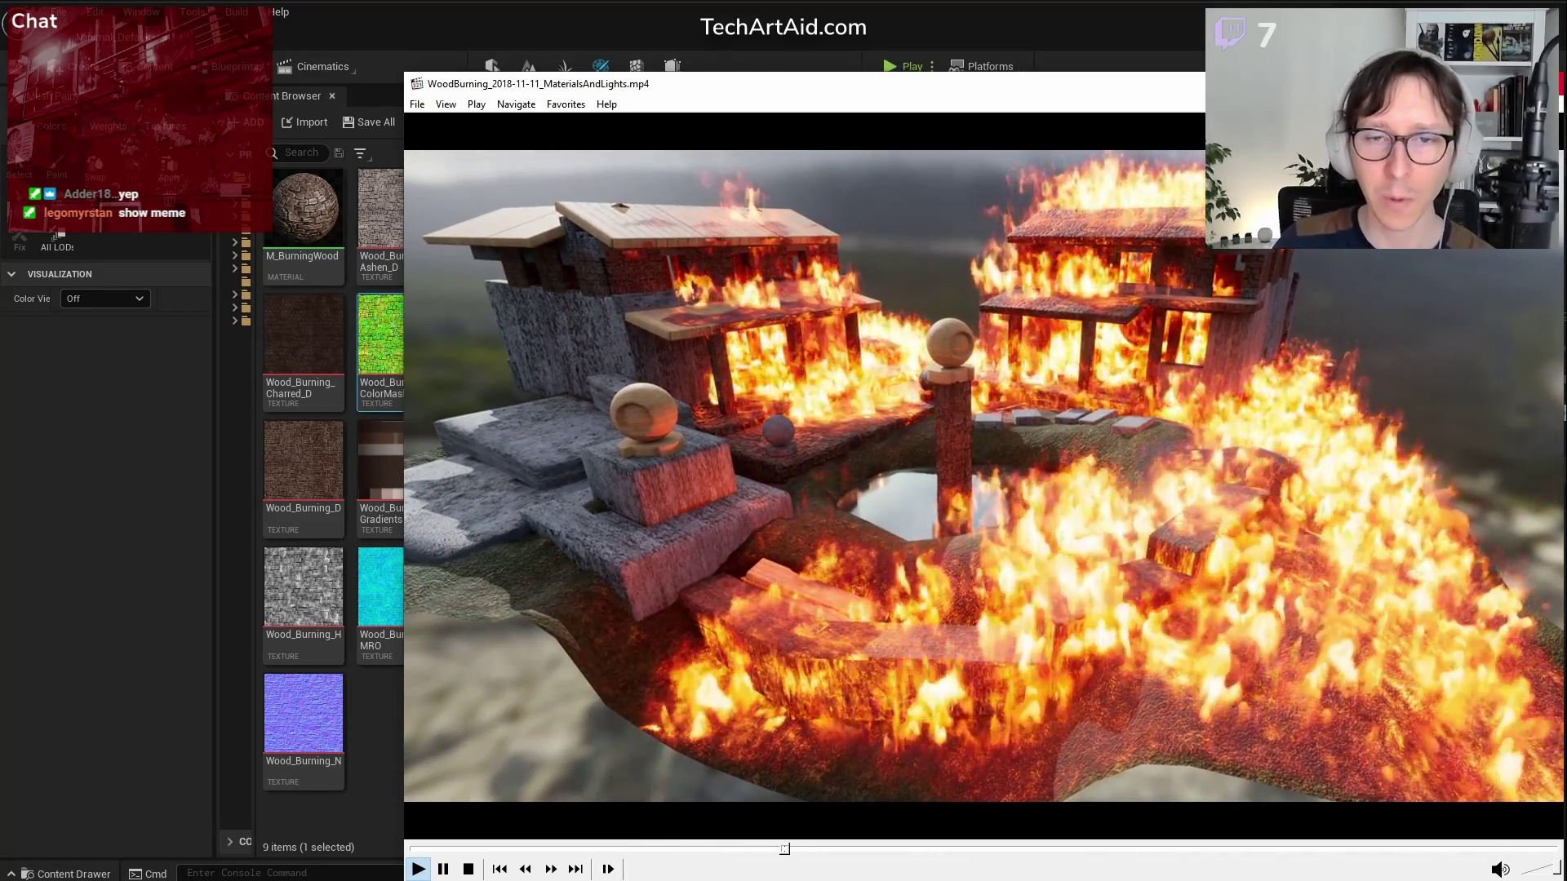
click(1547, 83)
Close the 3d_to_2d_hole_hq.mp4 video and open the image fire_mozg.png from the screenshots folder
scroll(1068, 453, up, 5)
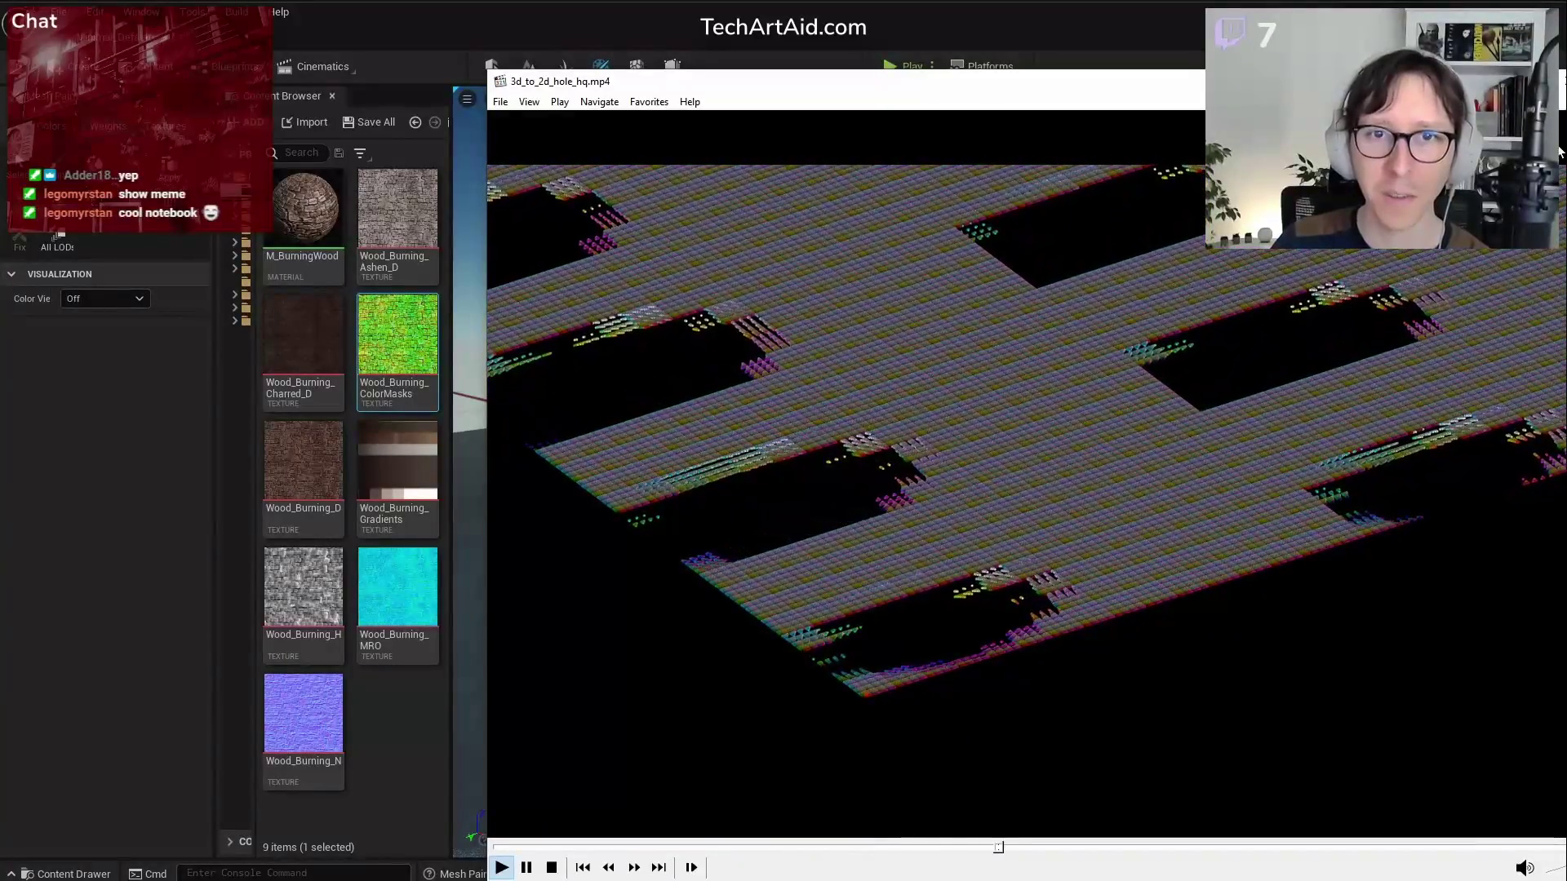
key(alt+F4)
click(1056, 338)
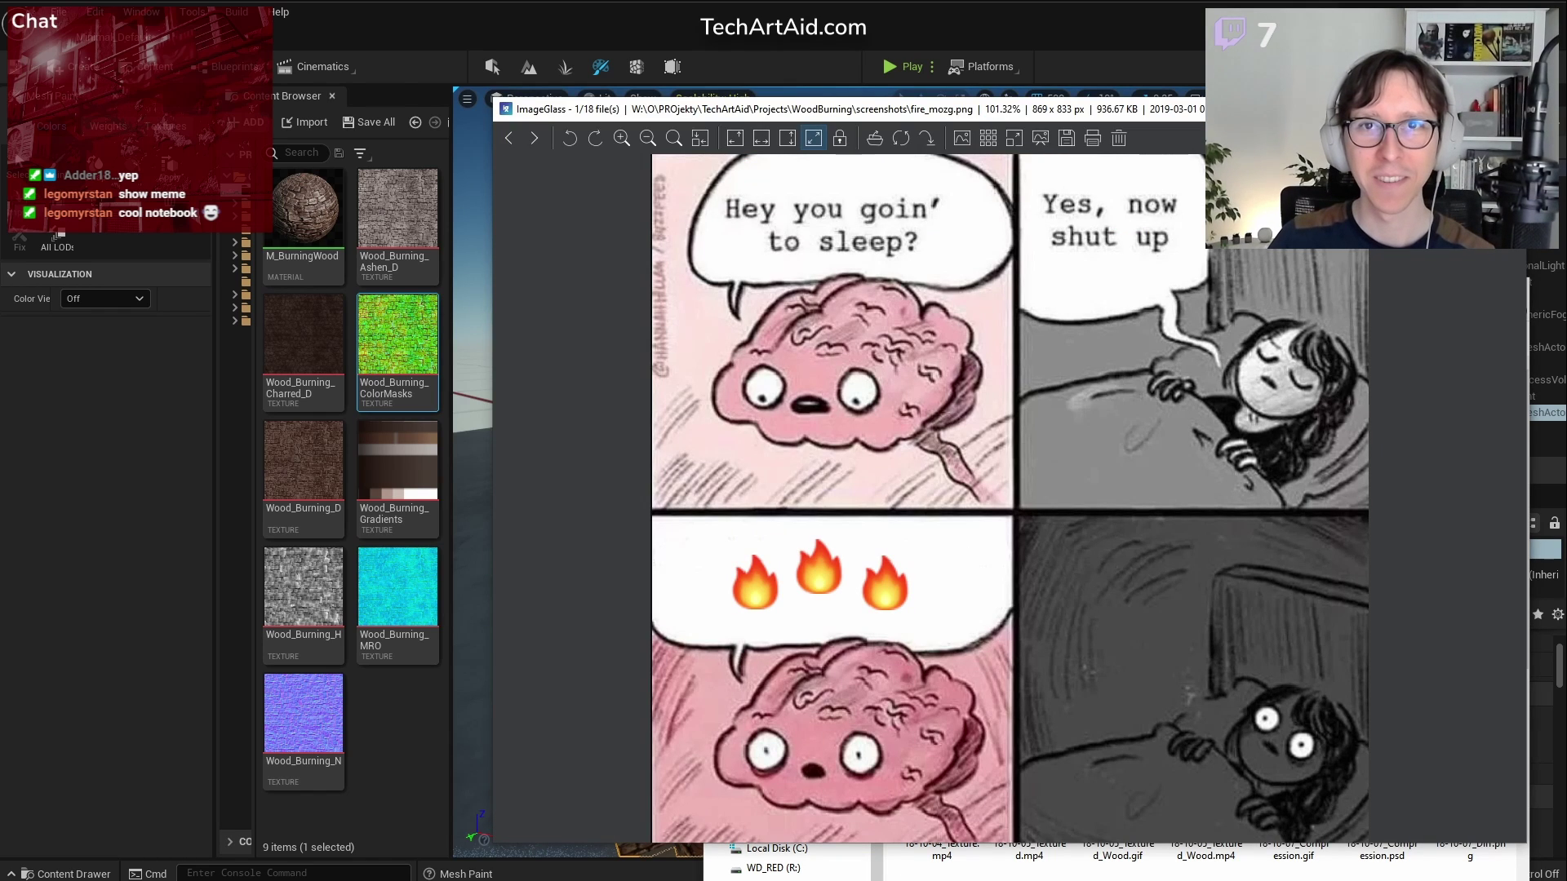
Close the fire_mozg.png image and open the M_BurningWood material, keeping a close view of the burning ball
key(Escape)
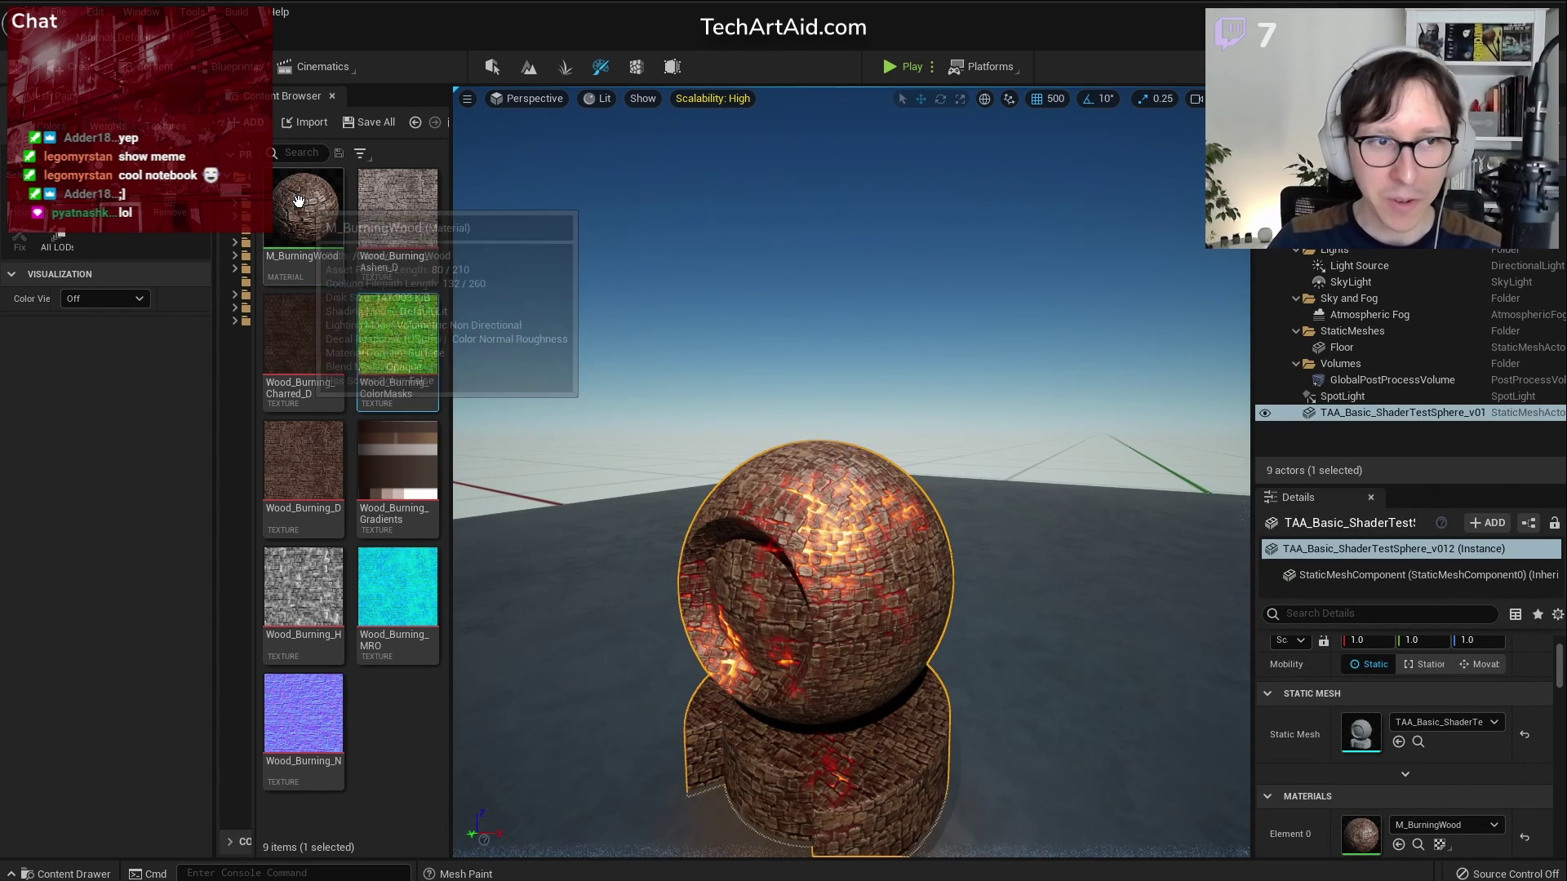
double_click(298, 201)
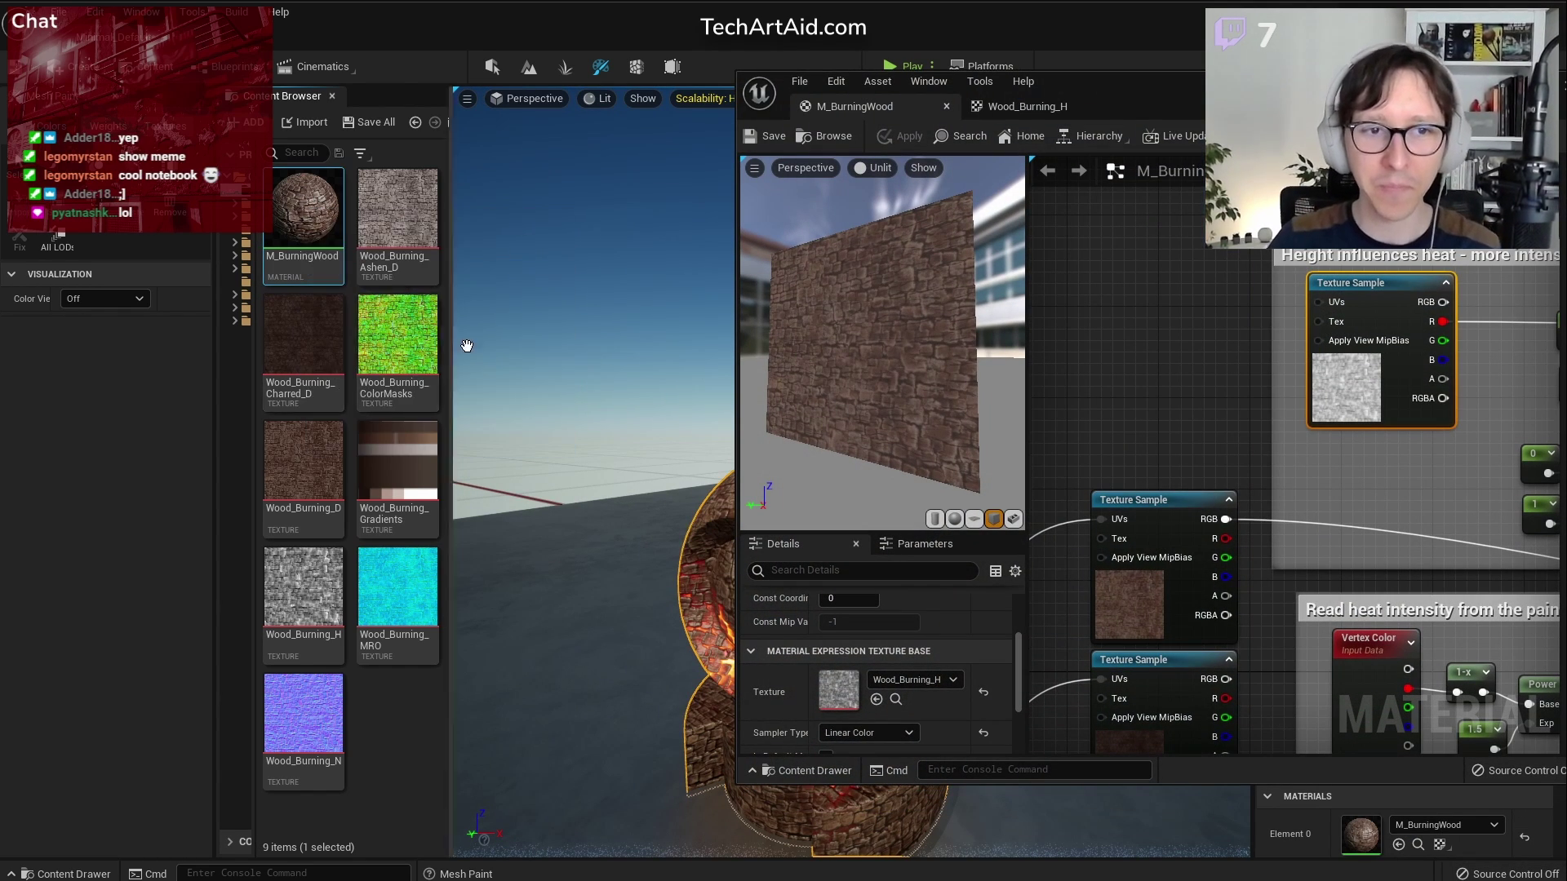
mouse_move(476, 346)
right_down()
mouse_move(620, 351)
mouse_move(628, 380)
right_up()
key(w)
key(w)
Switch to the texture folder in File Explorer and view TX_HeatNoise_VP.png and TX_HeatNoise_V.png, closing each image
key(alt+Tab)
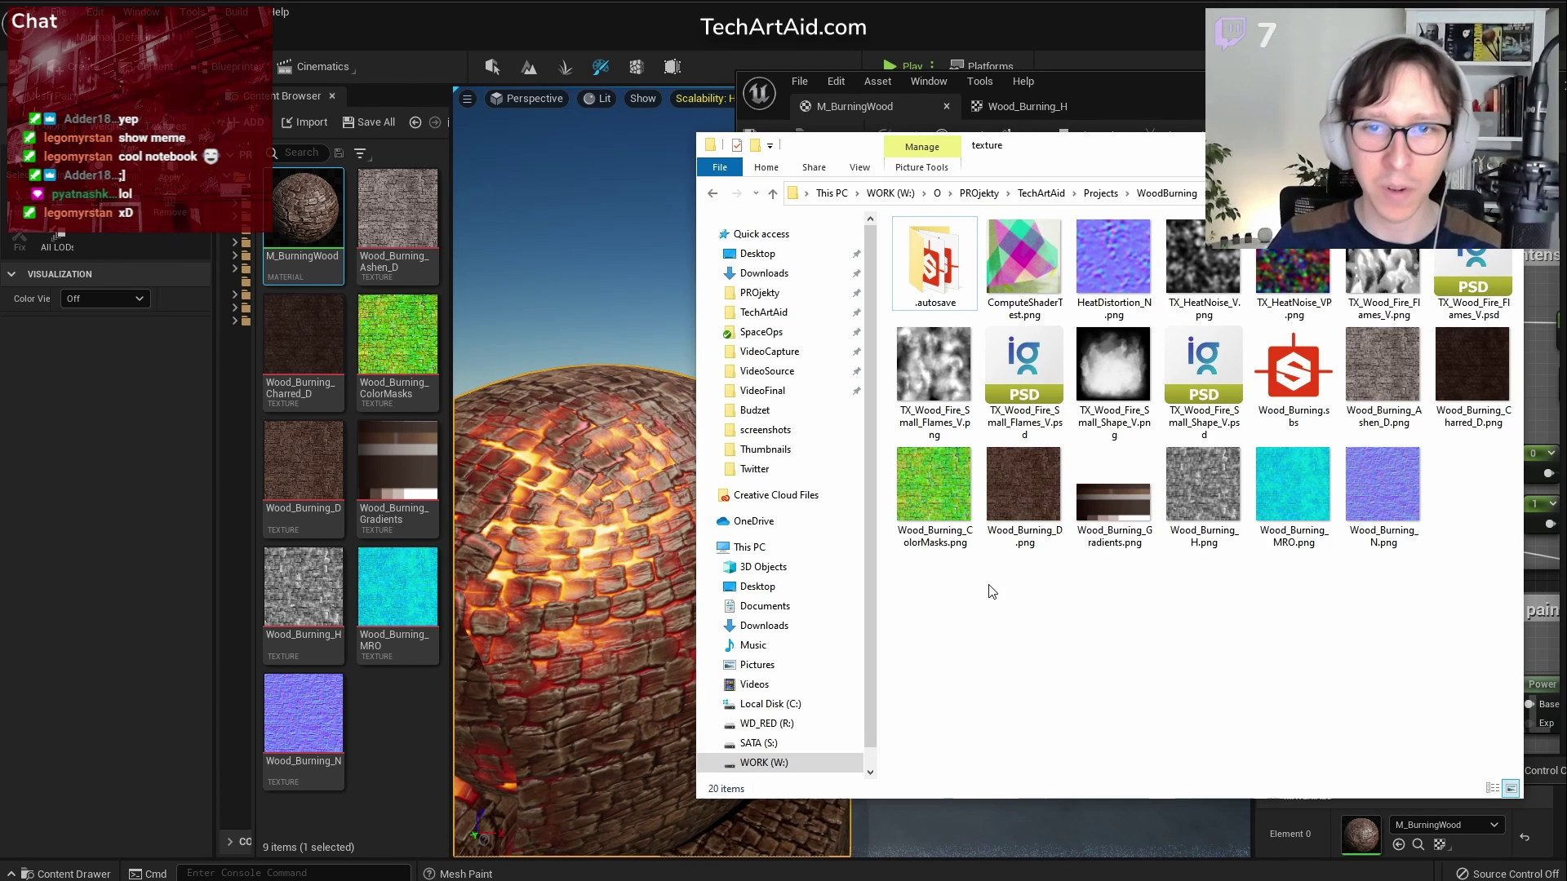
click(1270, 261)
double_click(1270, 262)
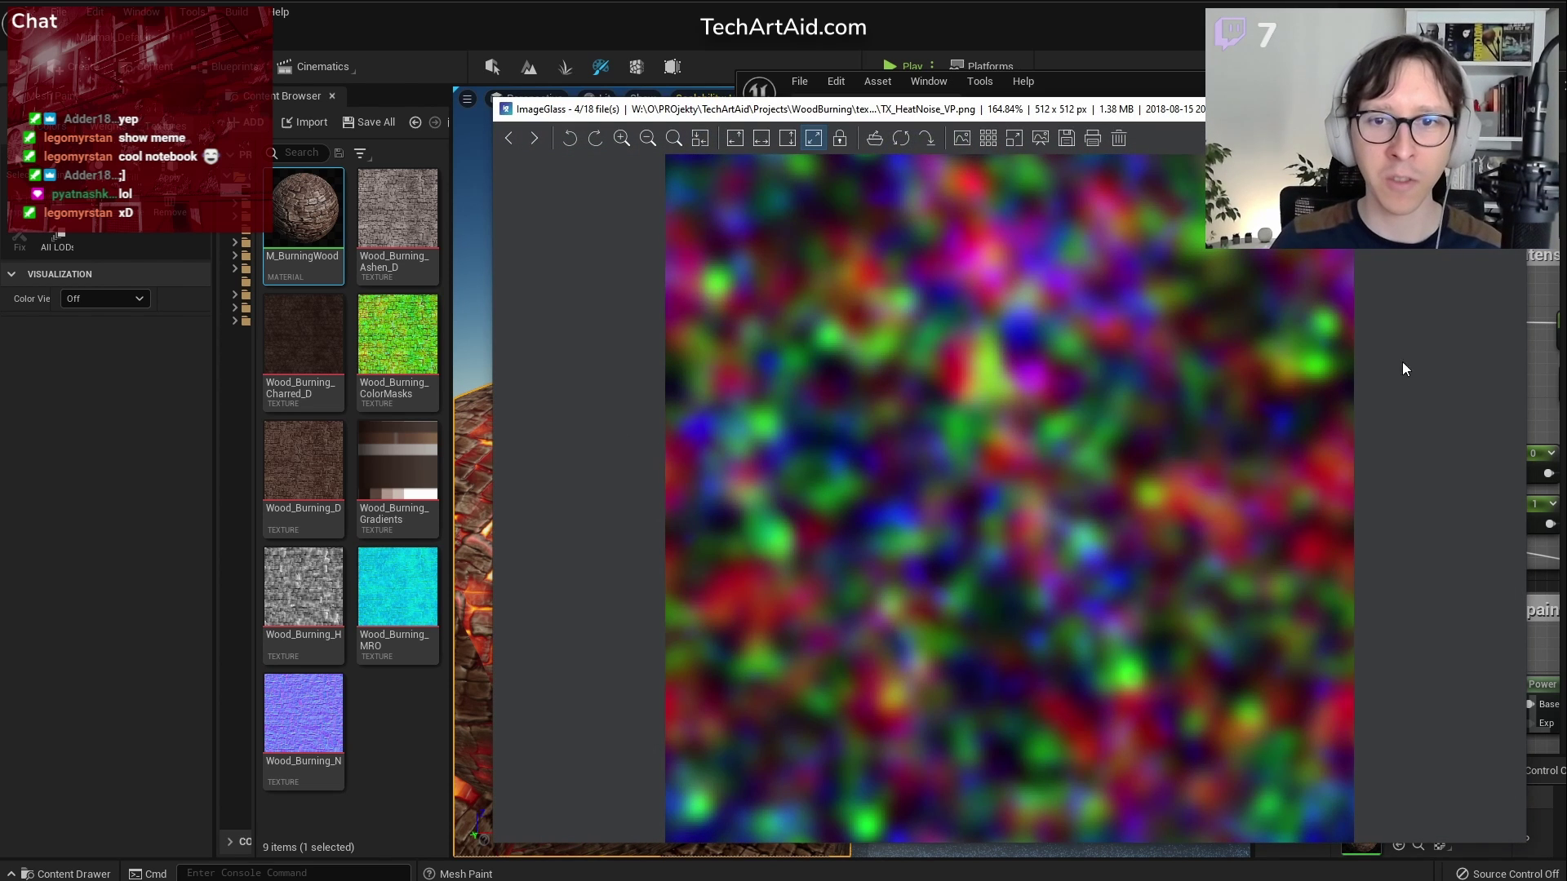
key(Escape)
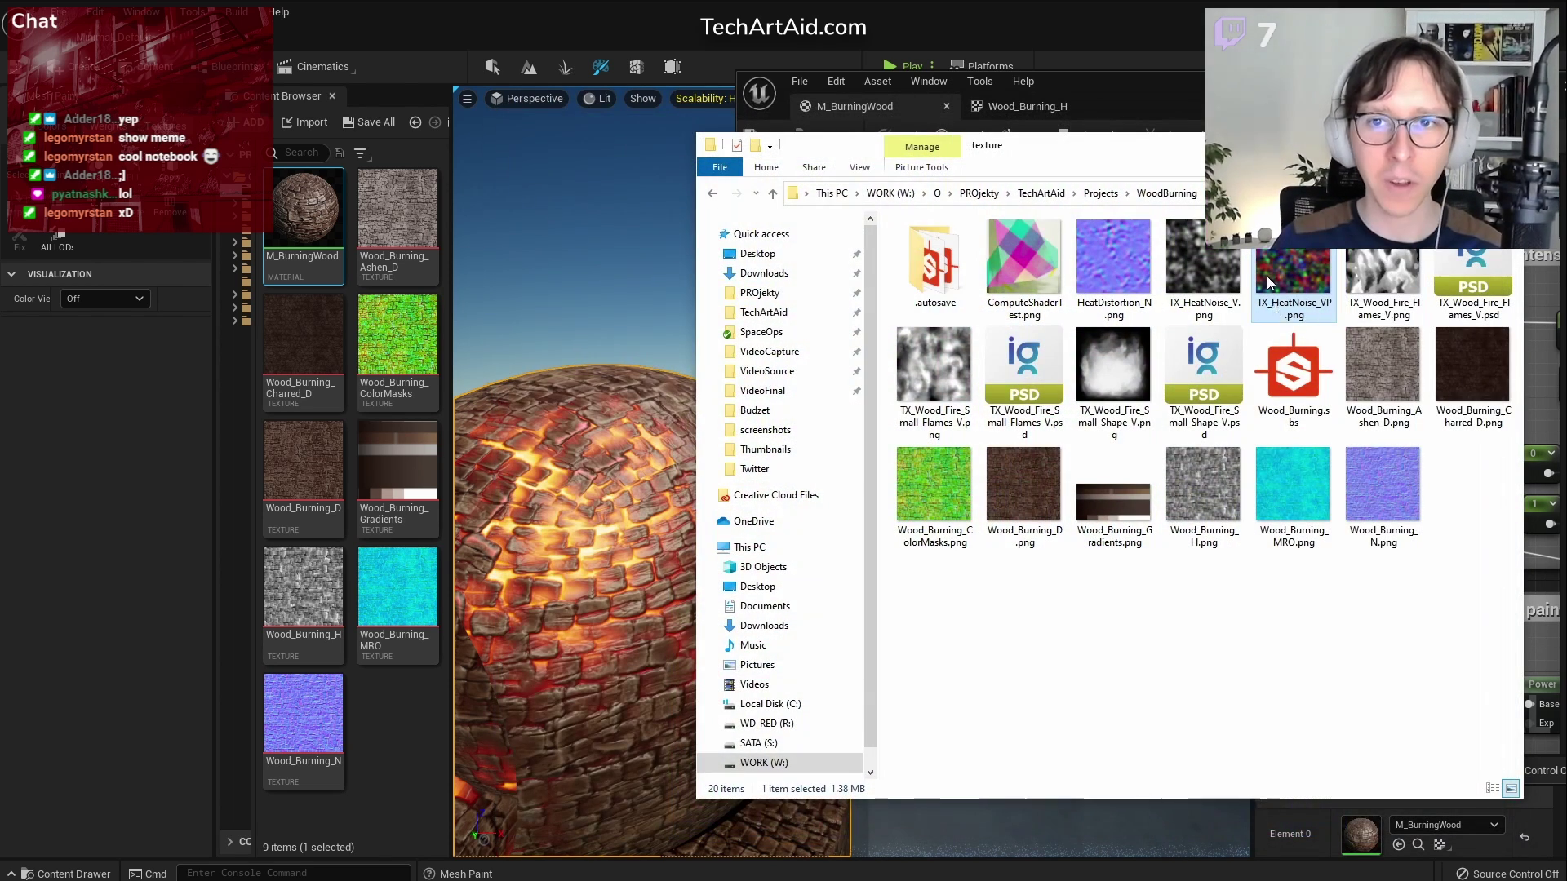
double_click(1206, 280)
key(Escape)
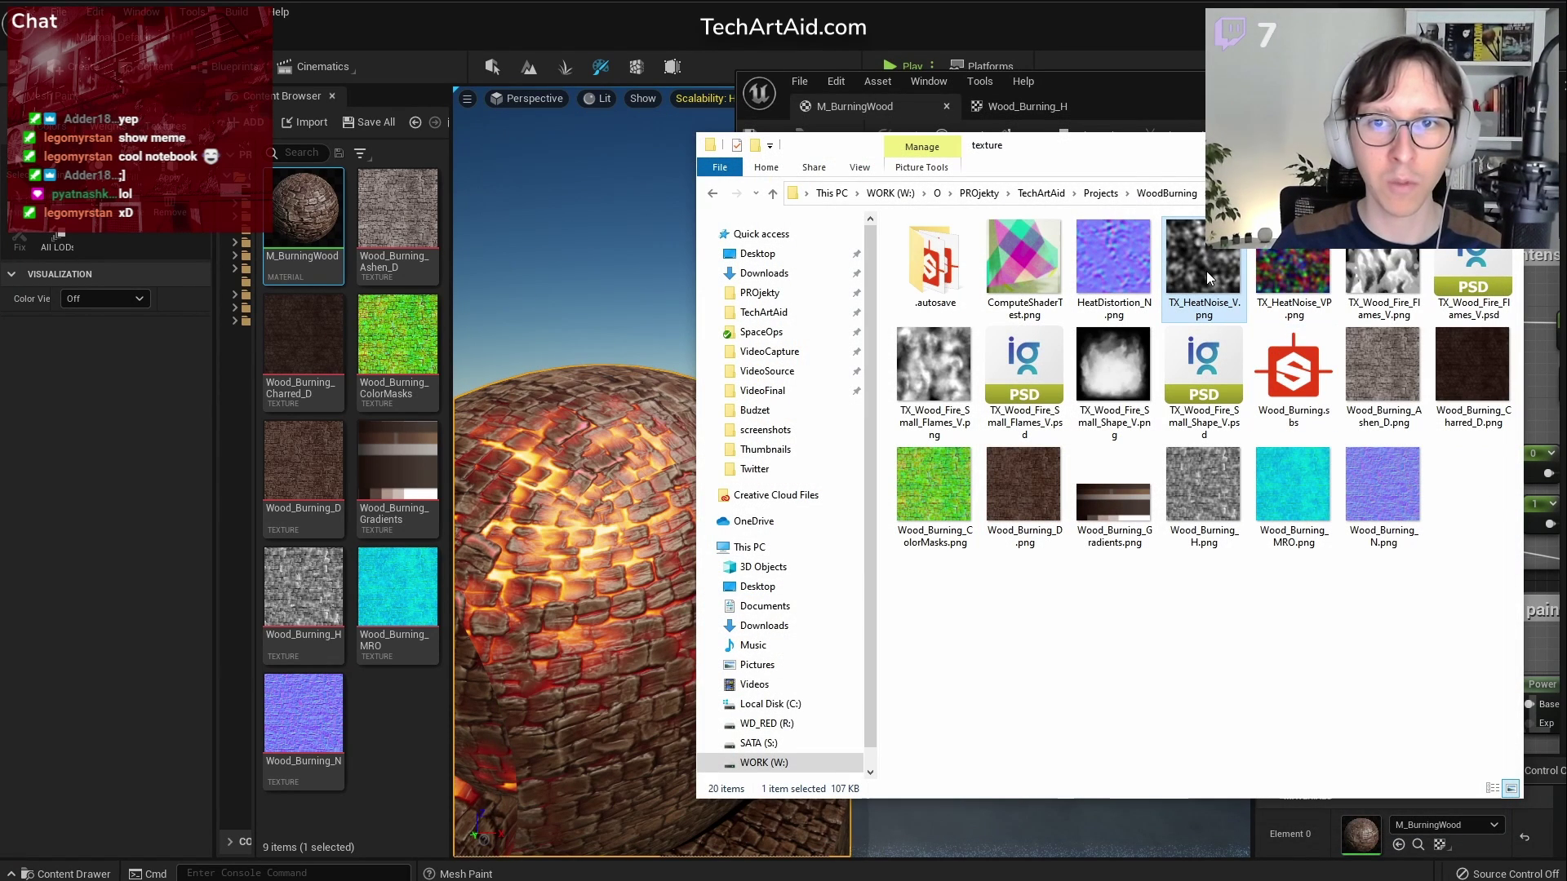
Import TX_HeatNoise_VP.png from the texture folder into the BurningWood content folder
drag(1294, 273, 412, 716)
click(369, 806)
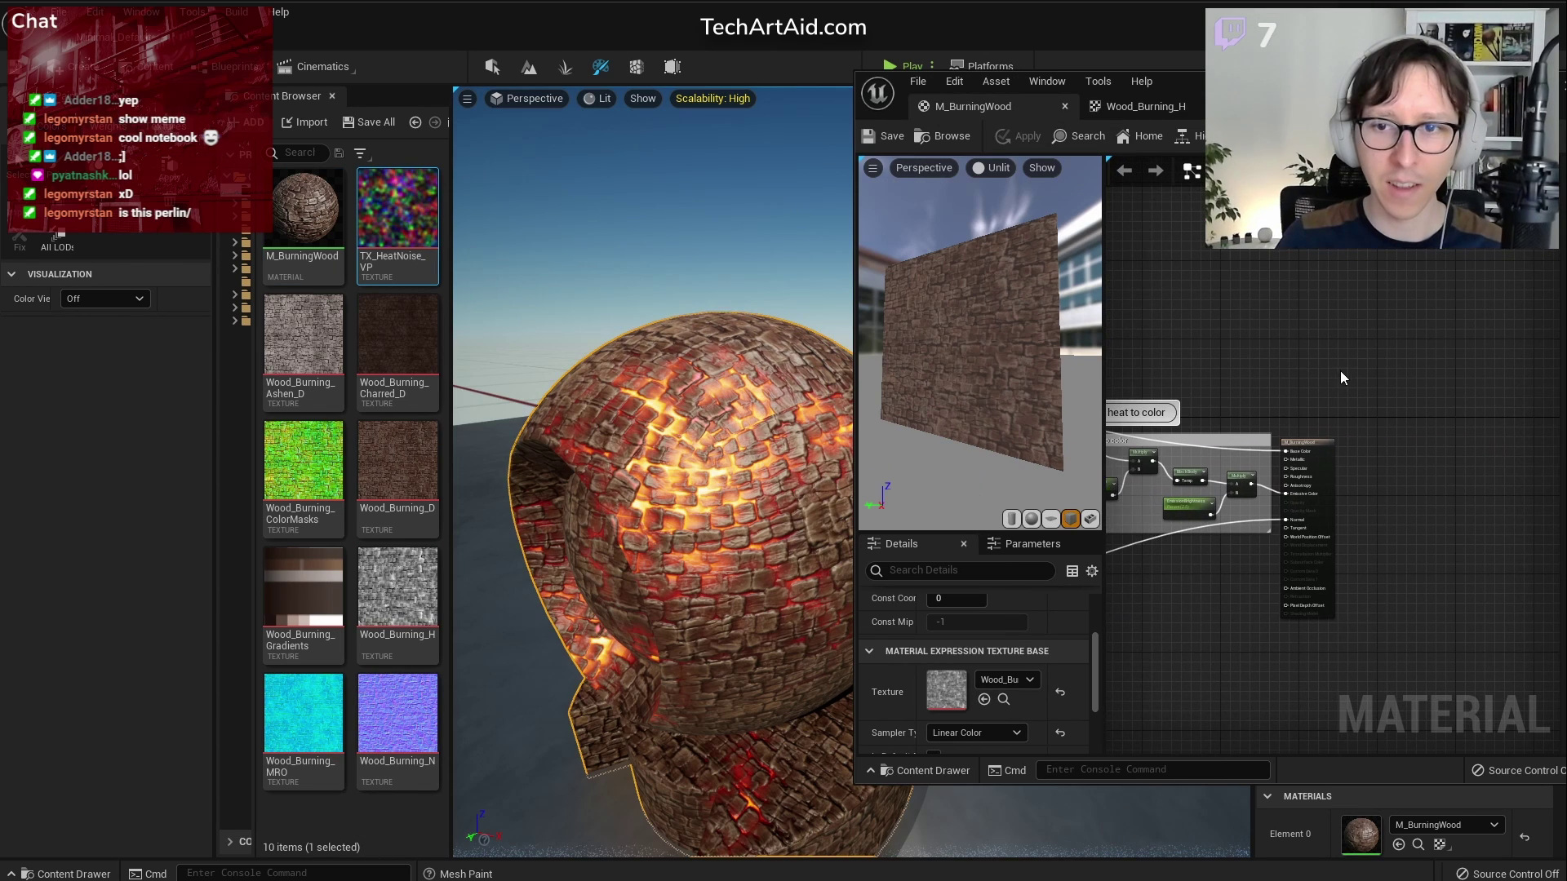
Place a TX_HeatNoise_VP texture sample in the M_BurningWood graph near the height-influence nodes
scroll(1339, 378, up, 1)
right_drag(1340, 378, 1555, 343)
scroll(1391, 352, down, 3)
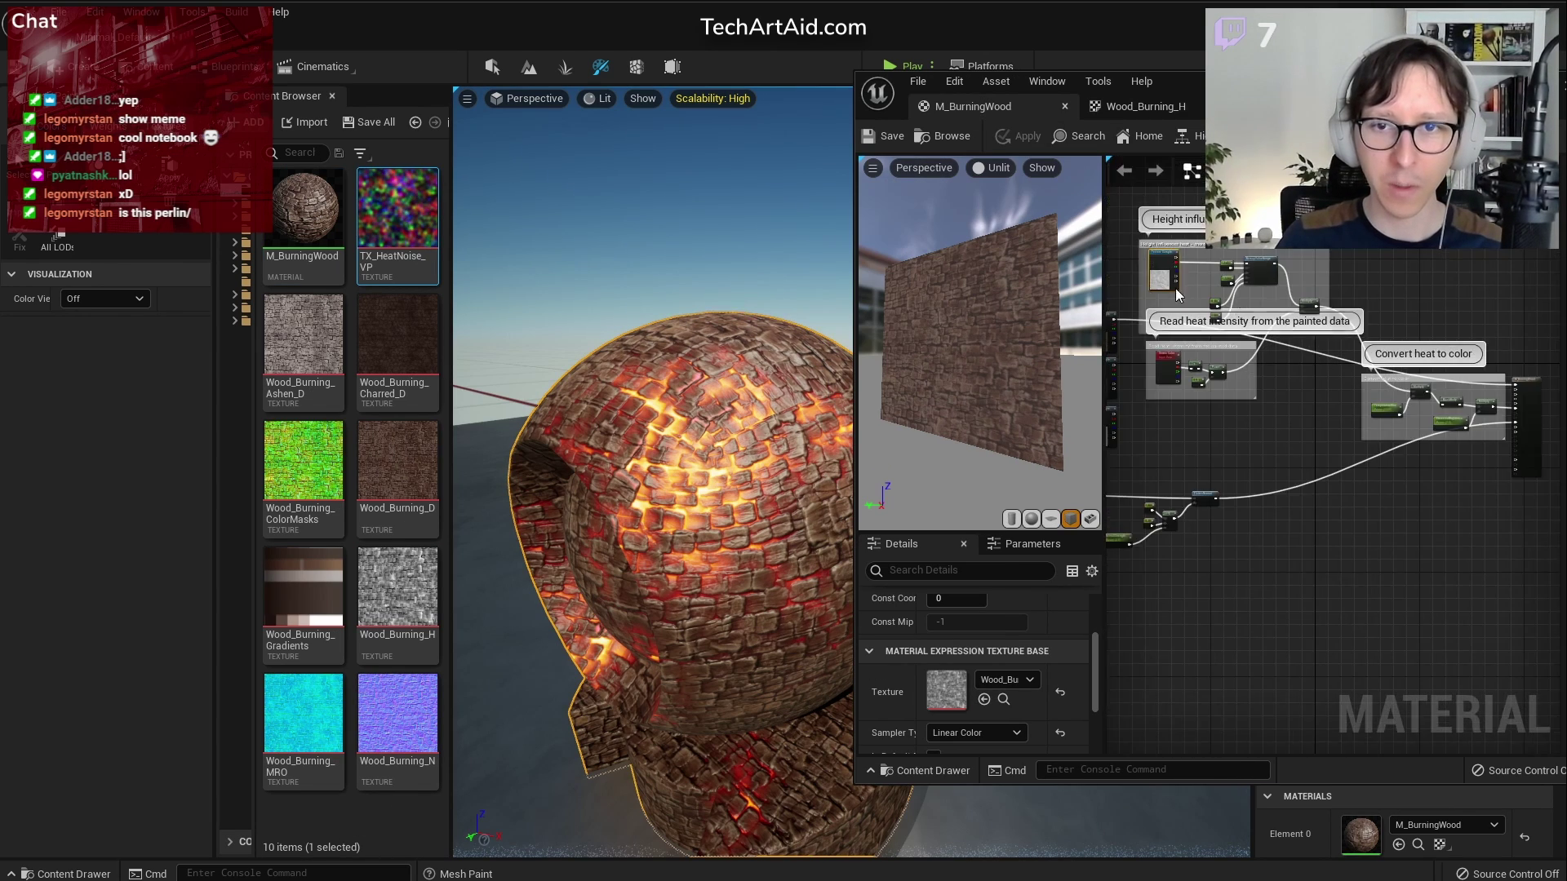
right_drag(1390, 352, 1169, 487)
scroll(1175, 352, up, 3)
drag(398, 208, 1299, 273)
Set the TX_HeatNoise_VP texture's compression to Masks (no sRGB) and save the texture
double_click(375, 217)
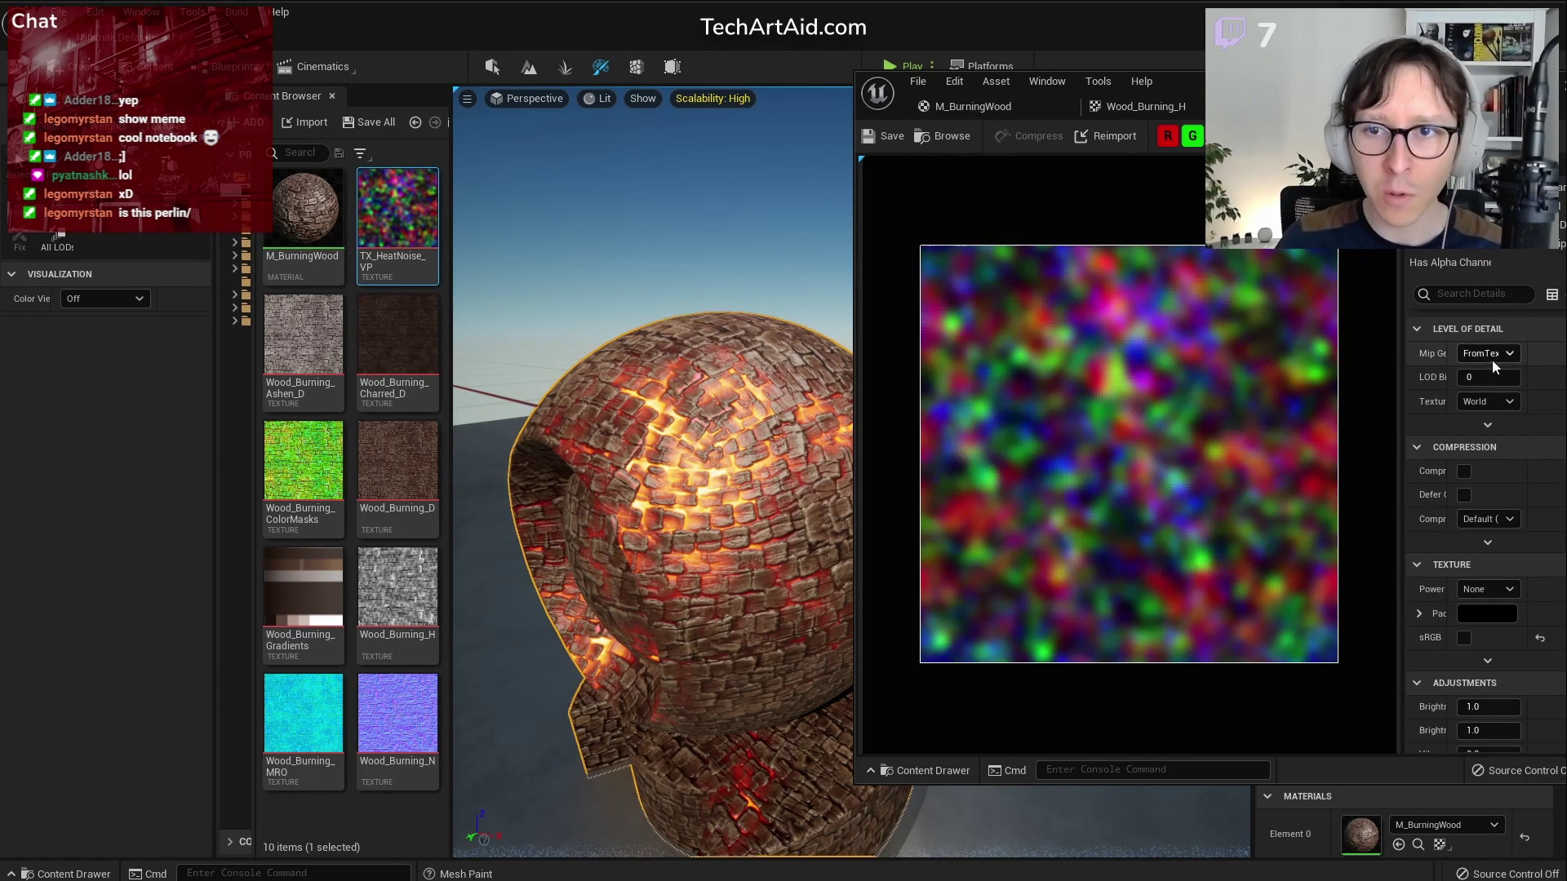
click(1487, 519)
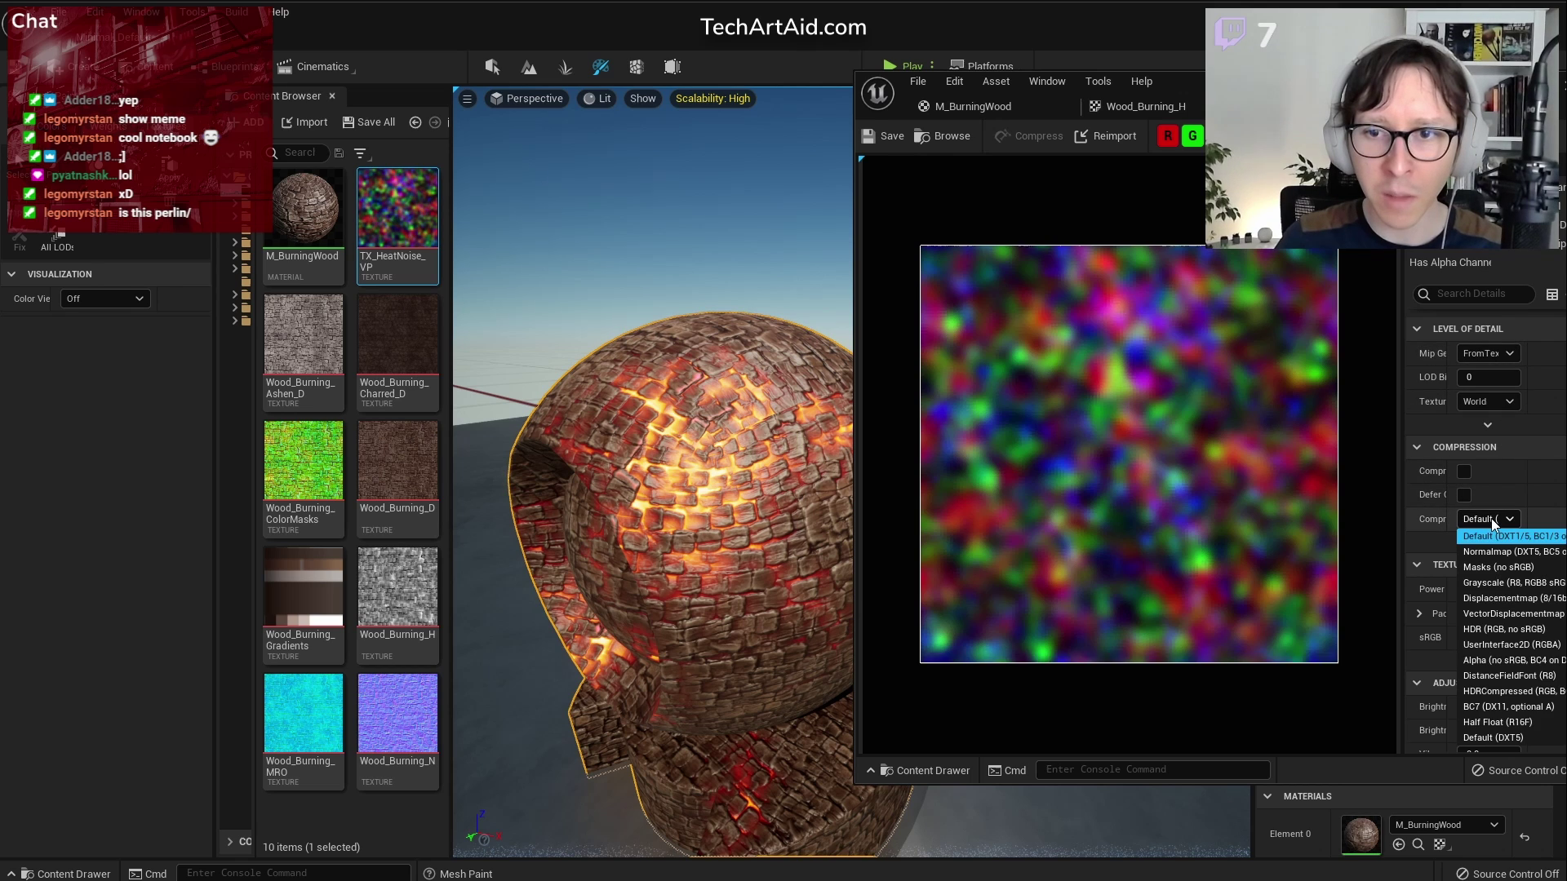
click(1496, 569)
click(884, 137)
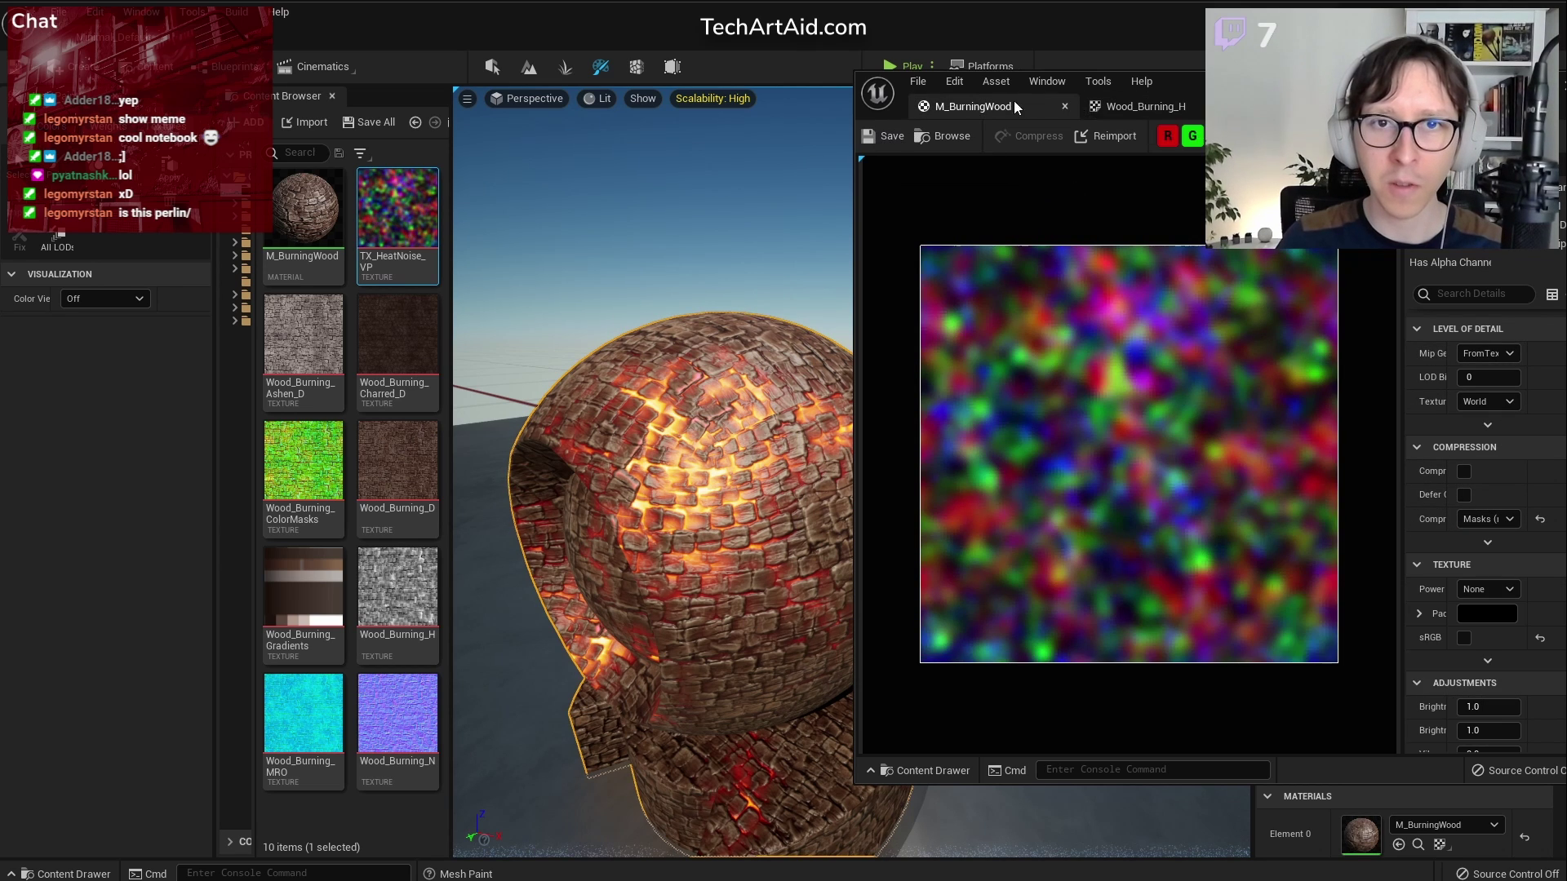
Delete the existing heat noise sample from M_BurningWood and add a fresh TX_HeatNoise_VP sample above the heat-to-color nodes
click(1002, 106)
key(Delete)
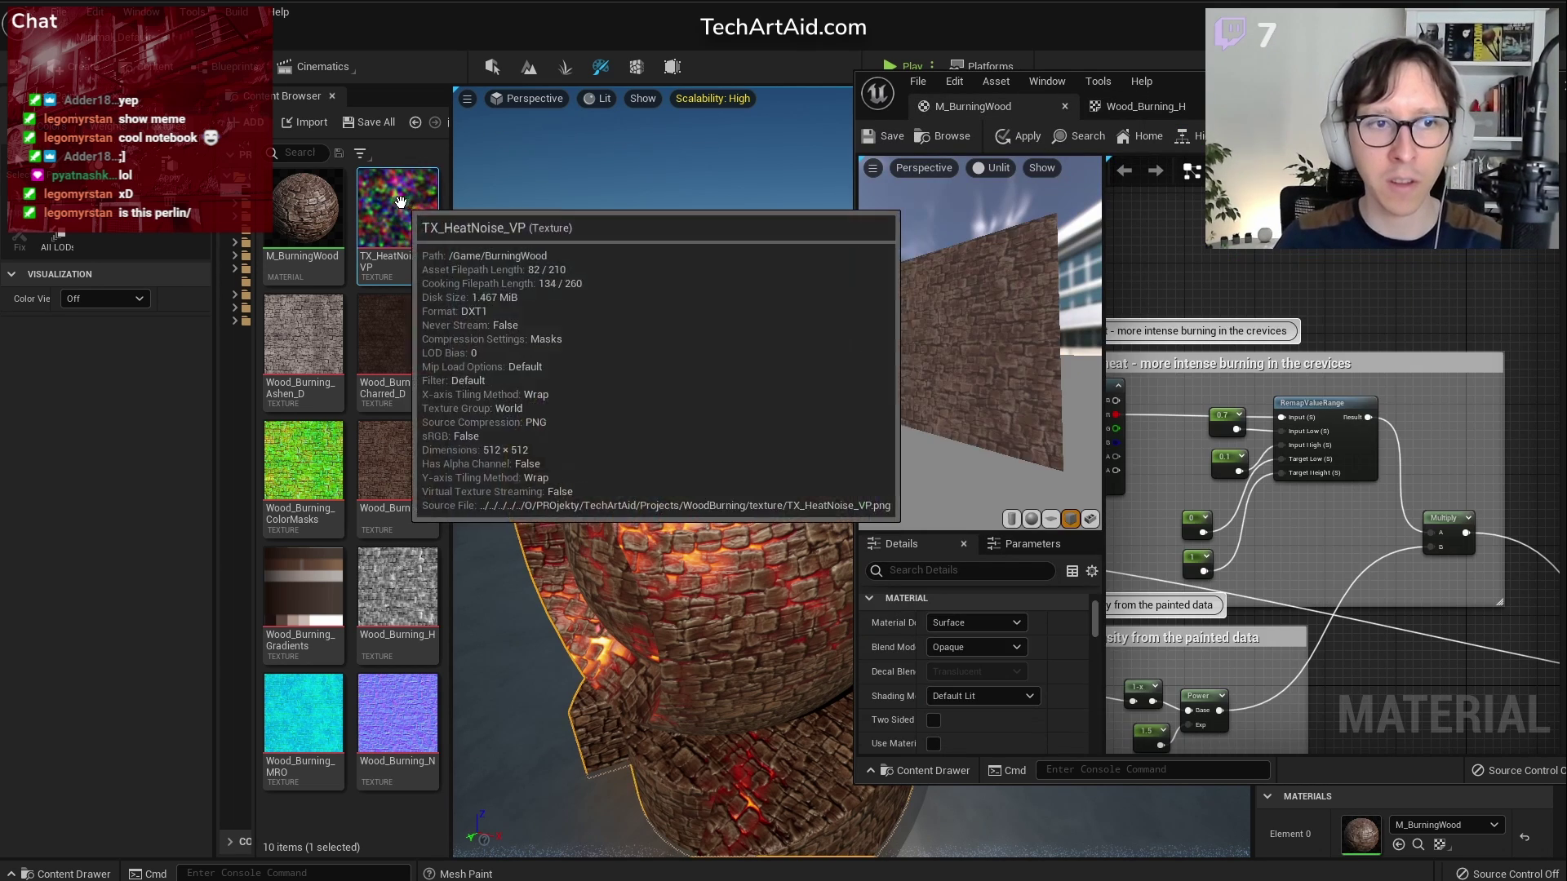
drag(403, 204, 1365, 297)
right_drag(1534, 367, 1558, 340)
drag(1264, 254, 1438, 309)
right_drag(1532, 532, 1188, 416)
scroll(1242, 395, down, 1)
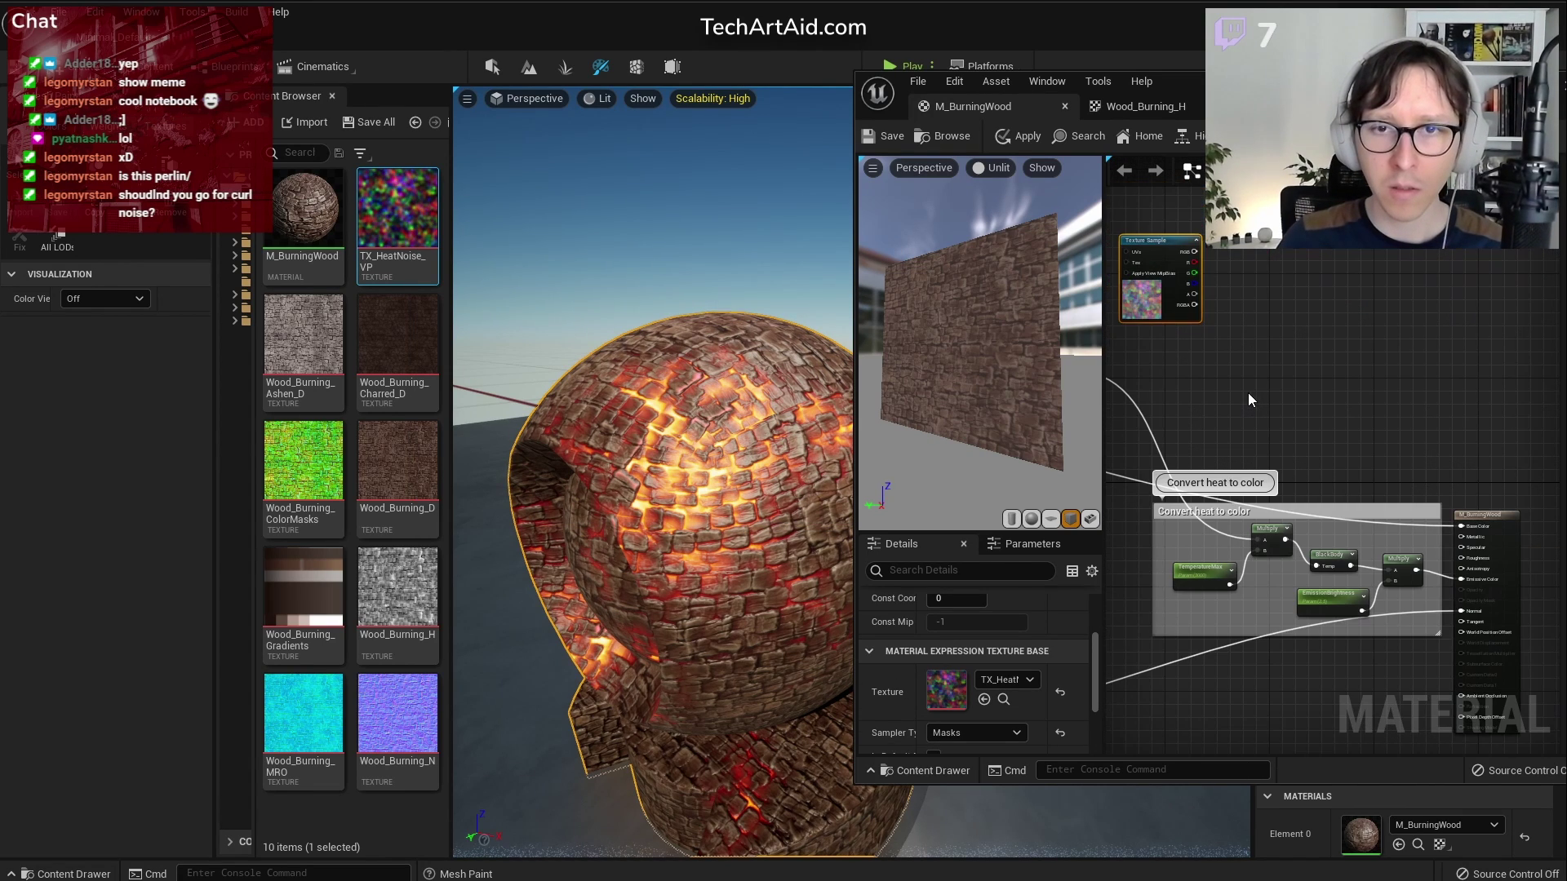
Start previewing the TX_HeatNoise_VP texture sample node and enlarge the material preview
right_click(1163, 241)
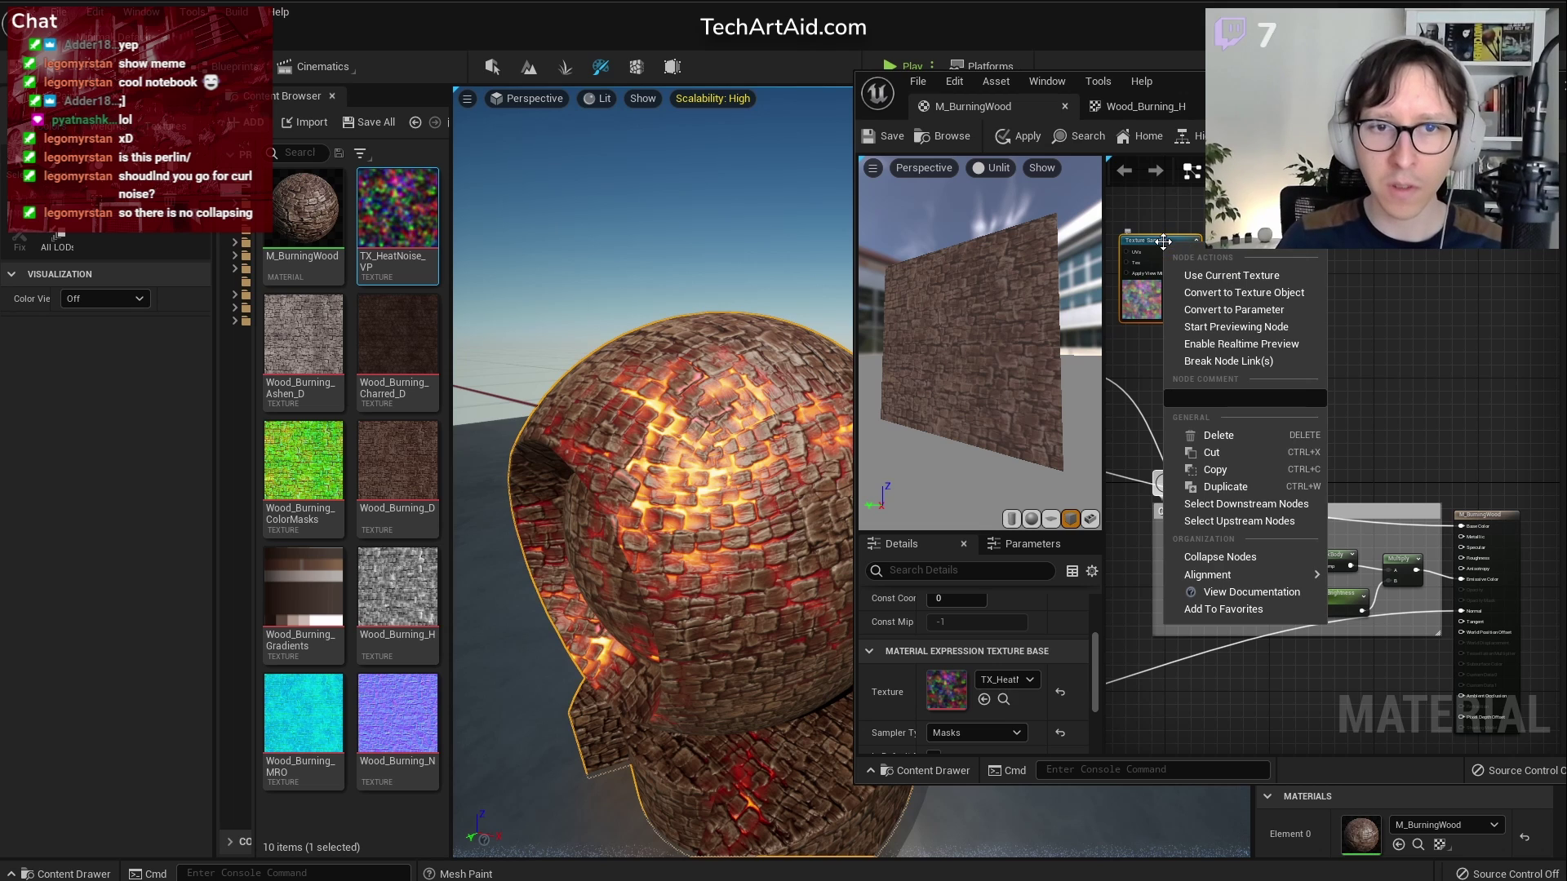
click(1251, 327)
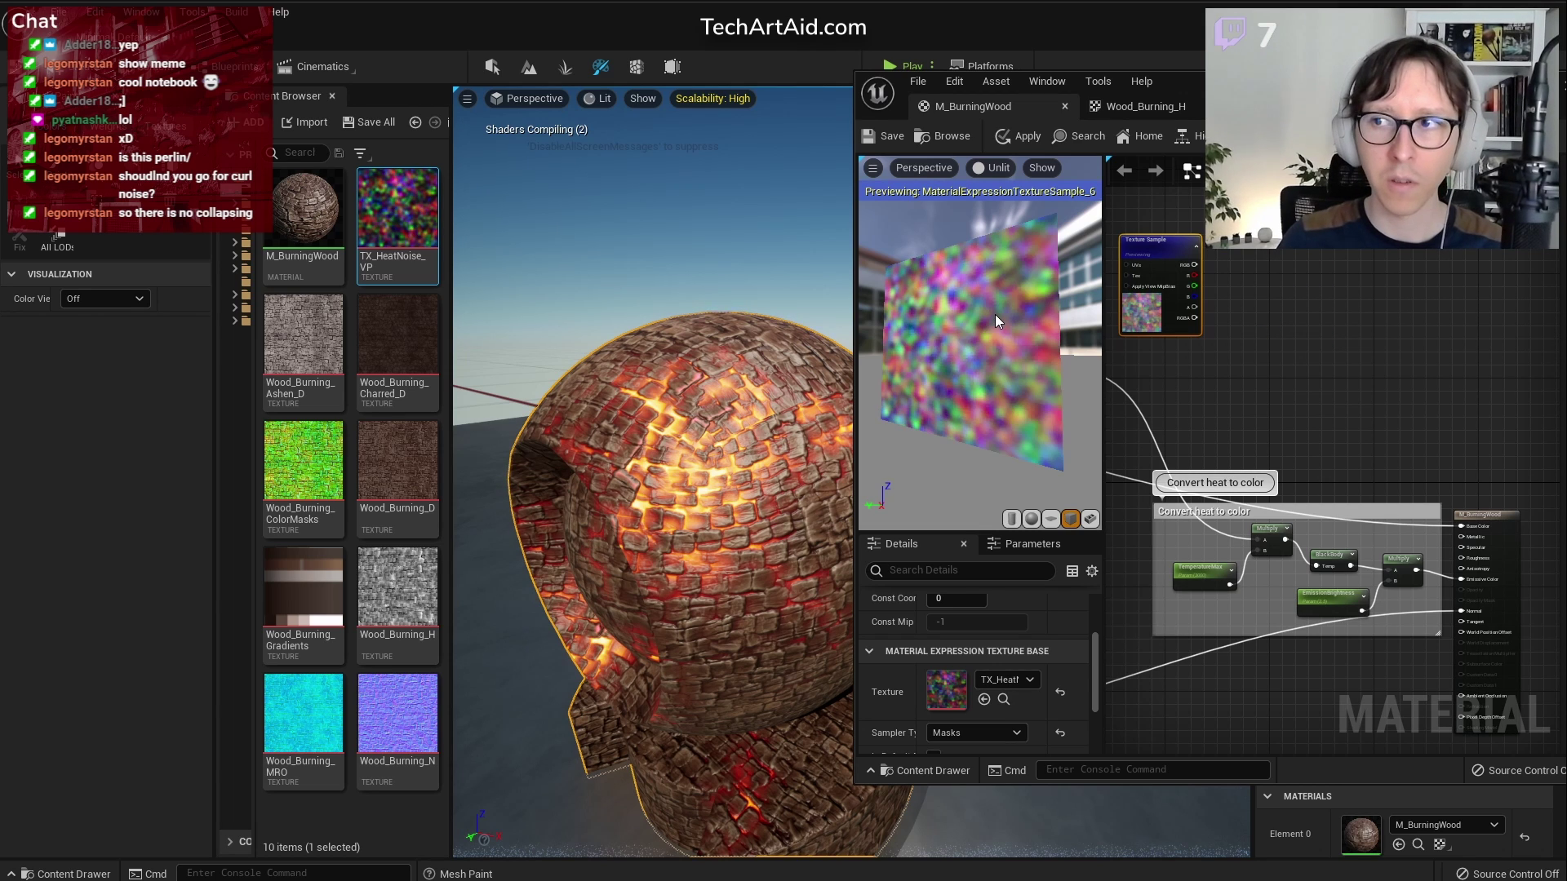
drag(855, 368, 692, 368)
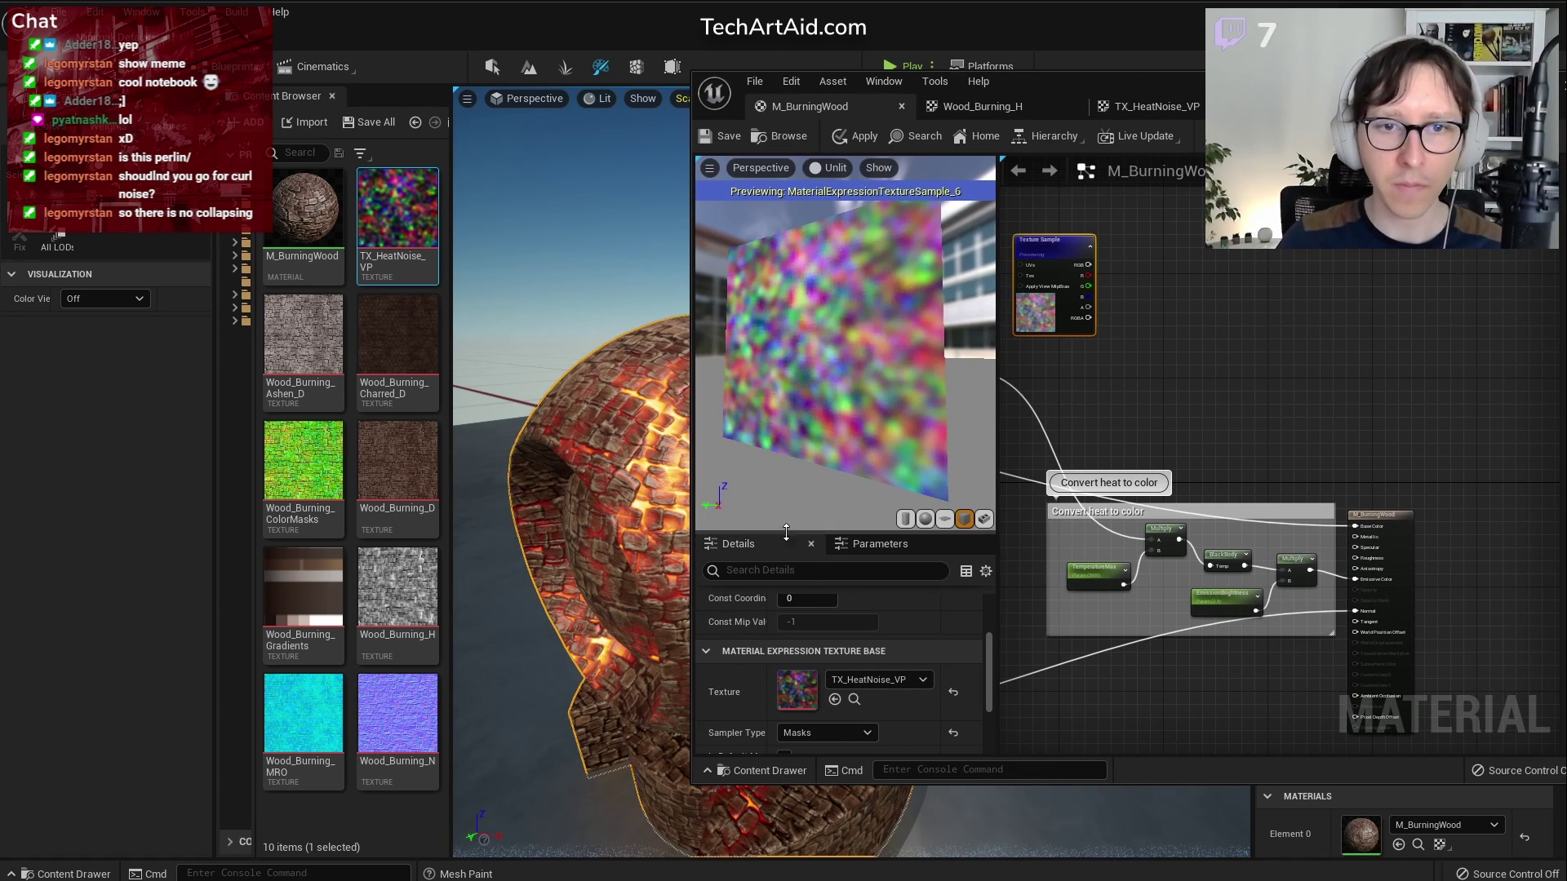
drag(790, 534, 790, 569)
Move the heat noise texture sample aside to free space before it, and narrow the material editor to reveal the ball
scroll(1224, 370, up, 3)
drag(1273, 346, 1489, 220)
right_drag(1220, 196, 1202, 405)
right_click(1202, 406)
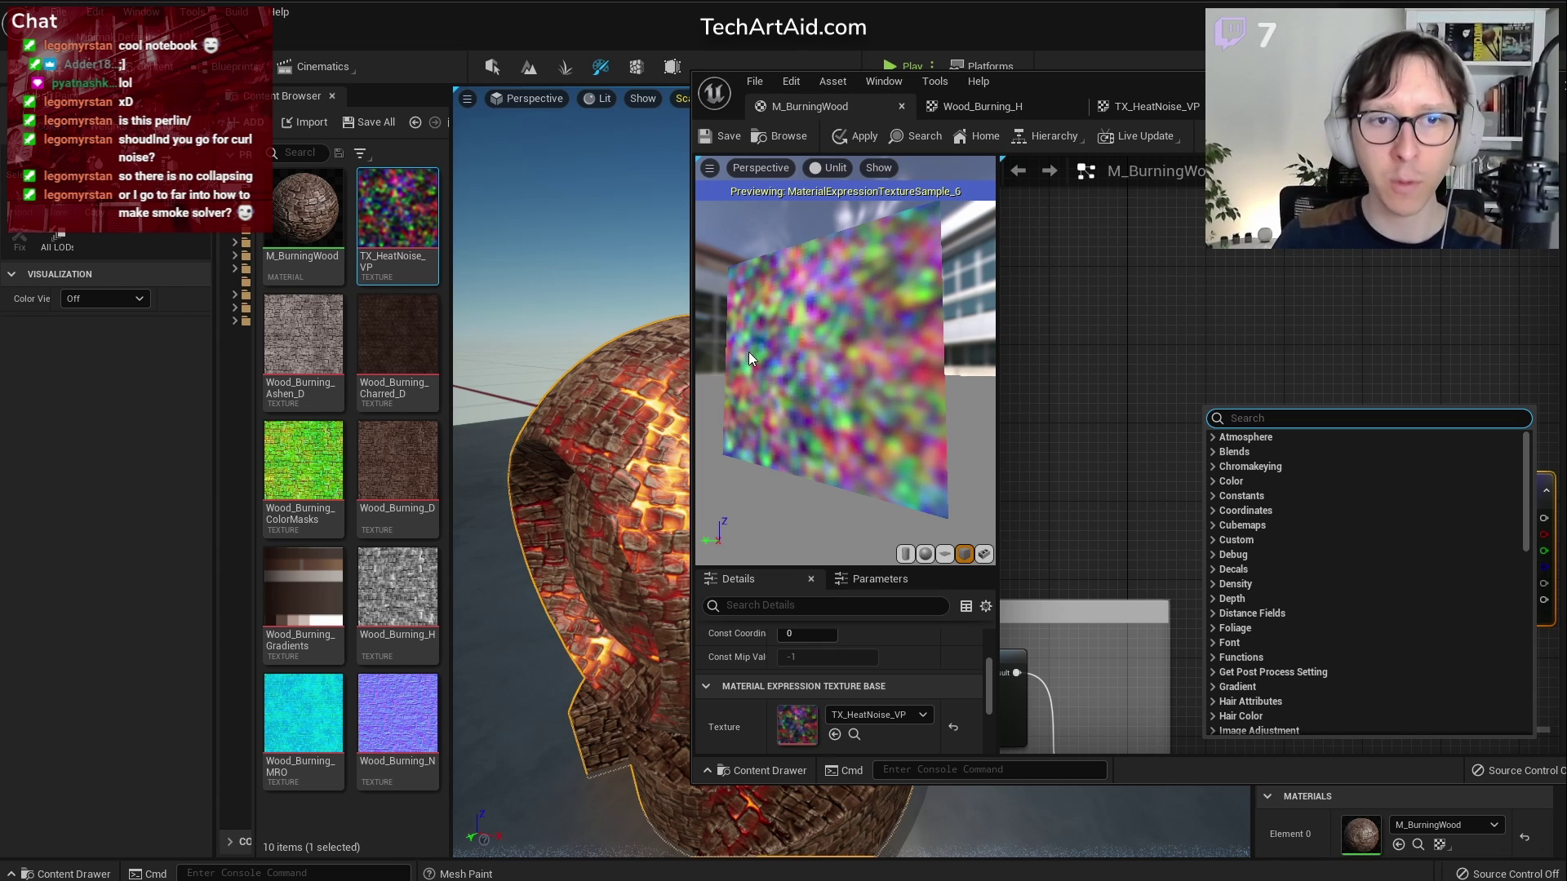
drag(690, 311, 802, 320)
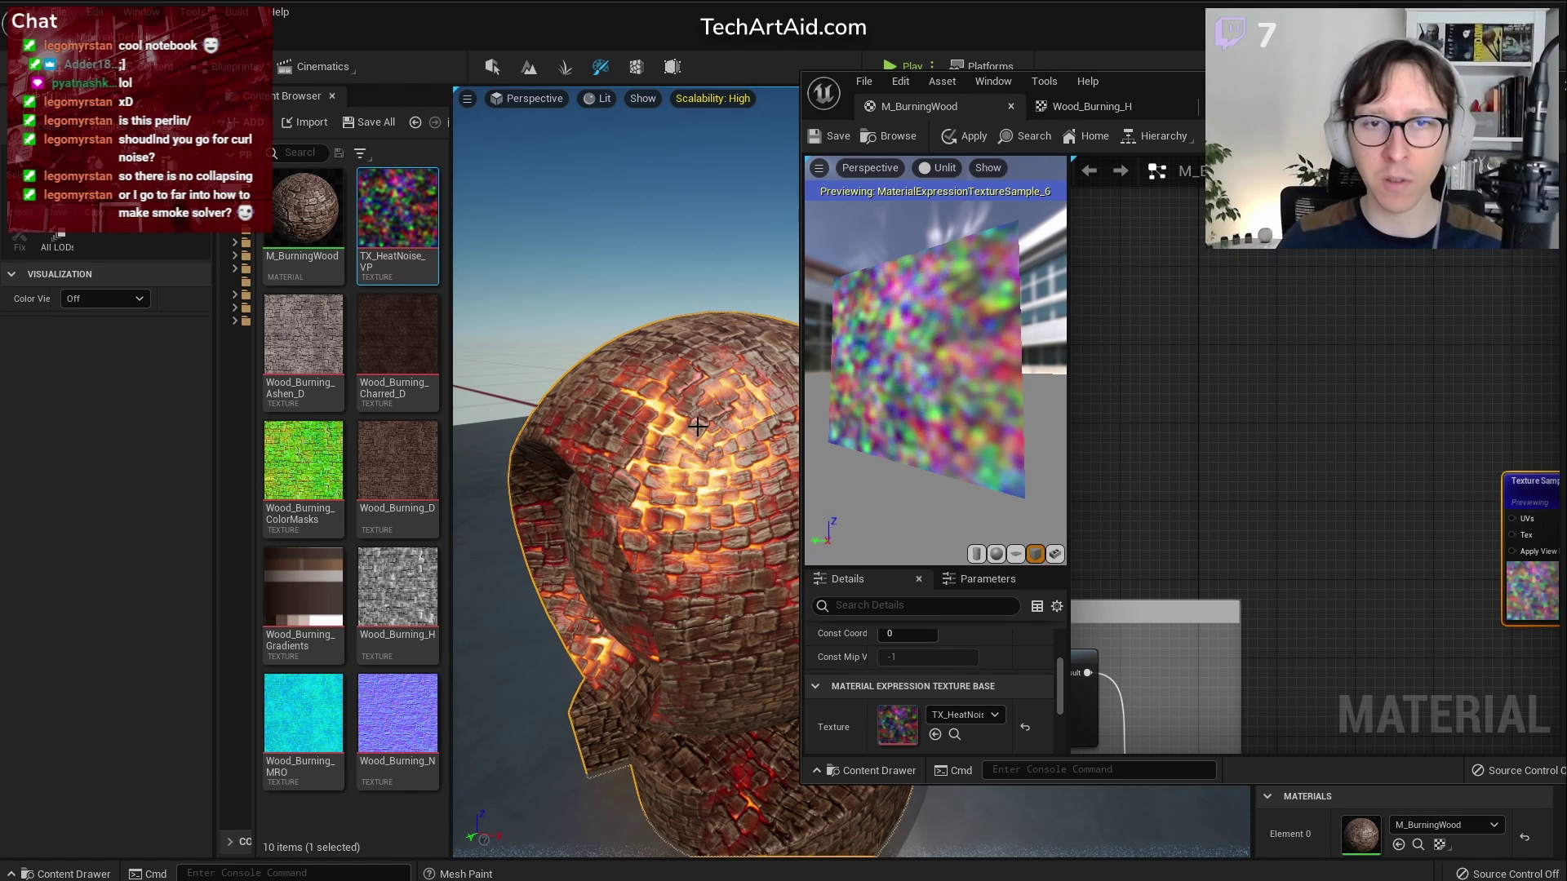
click(1146, 486)
Add a TexCoord node and a Panner before the heat noise sample, and connect TexCoord to the Panner's Coordinate input
right_drag(1349, 458, 1224, 425)
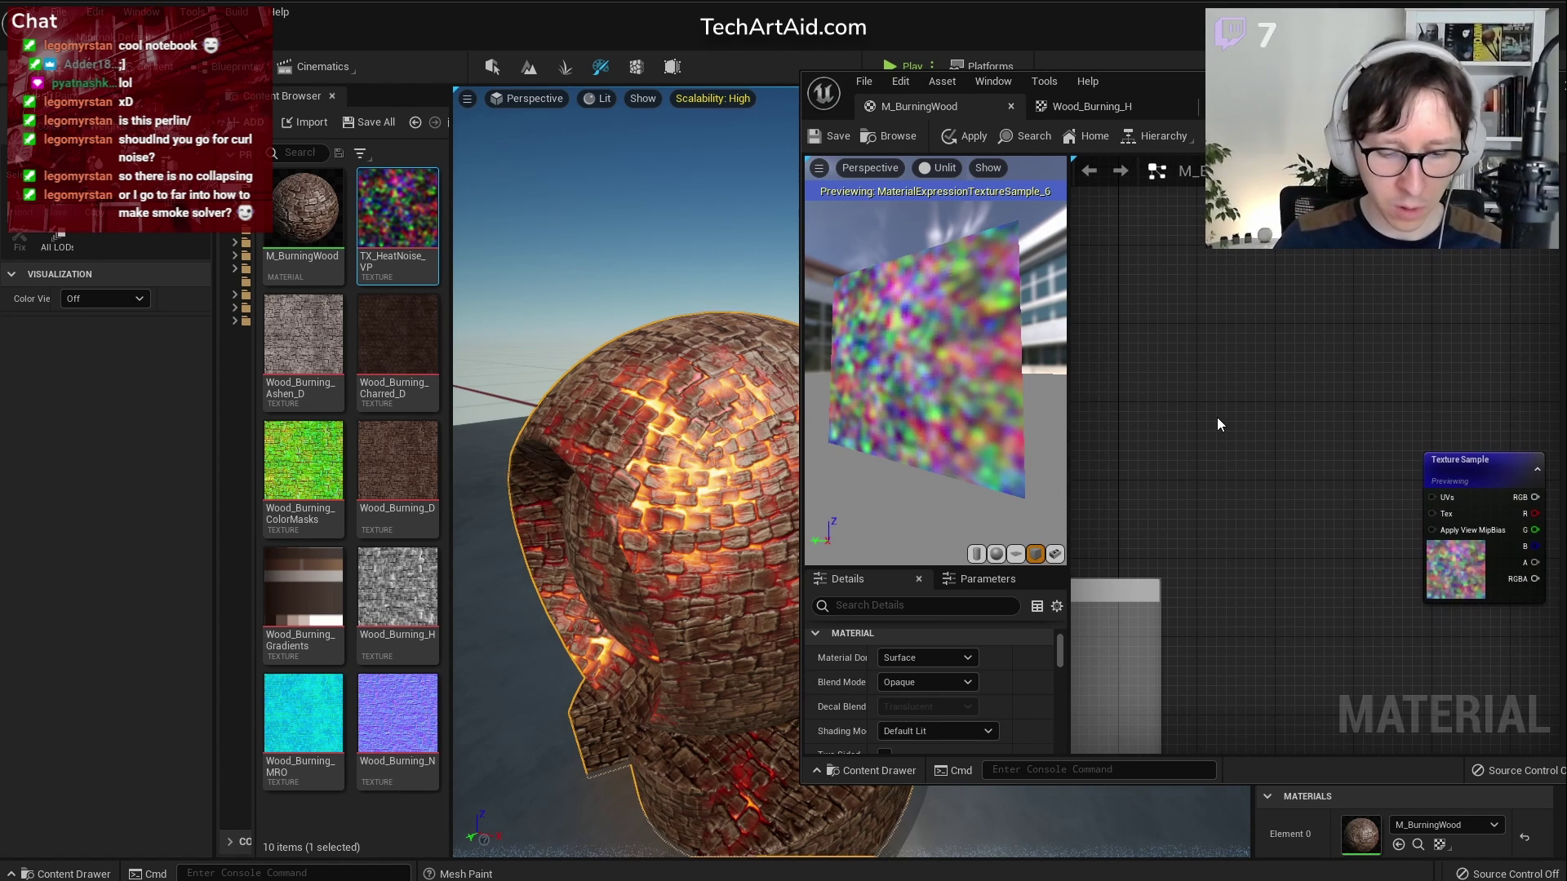
click(1212, 390)
scroll(1250, 452, up, 3)
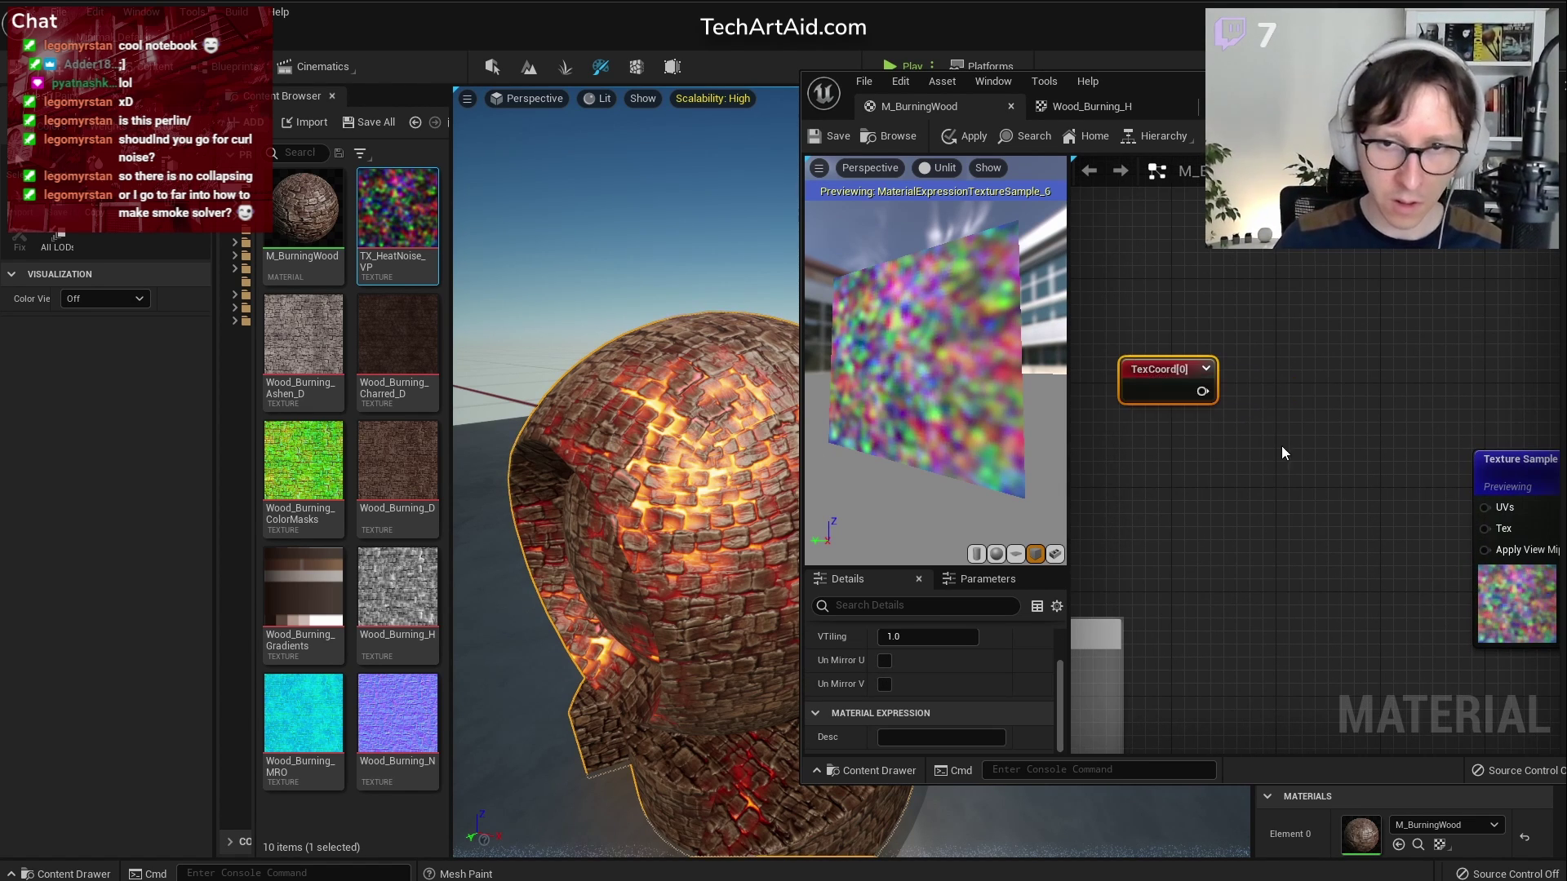
right_click(1260, 400)
text(panner)
key(Return)
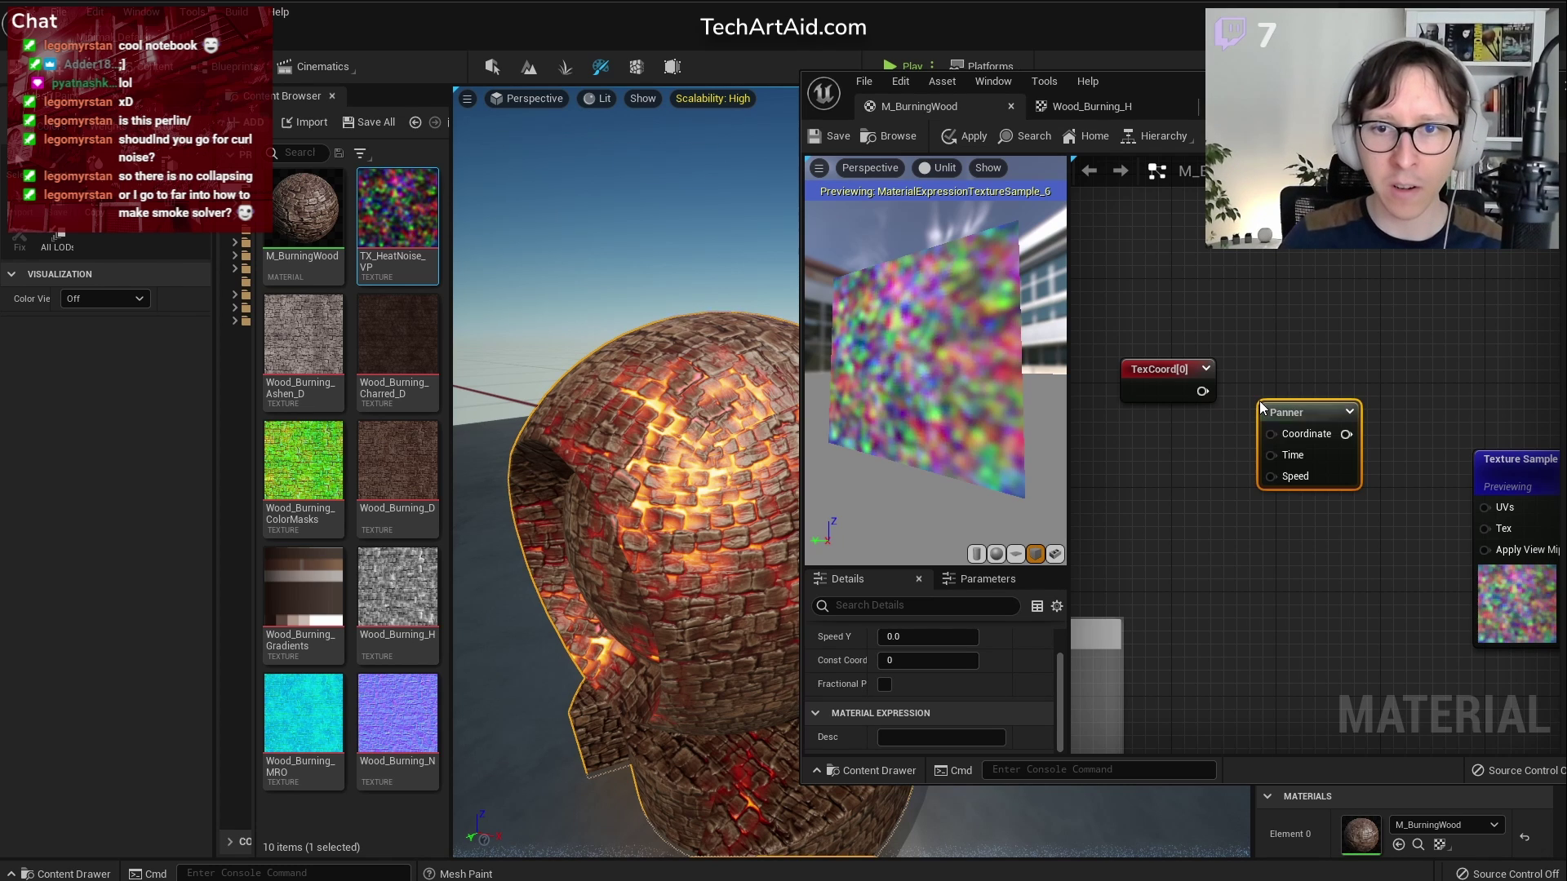
drag(1259, 433, 1323, 412)
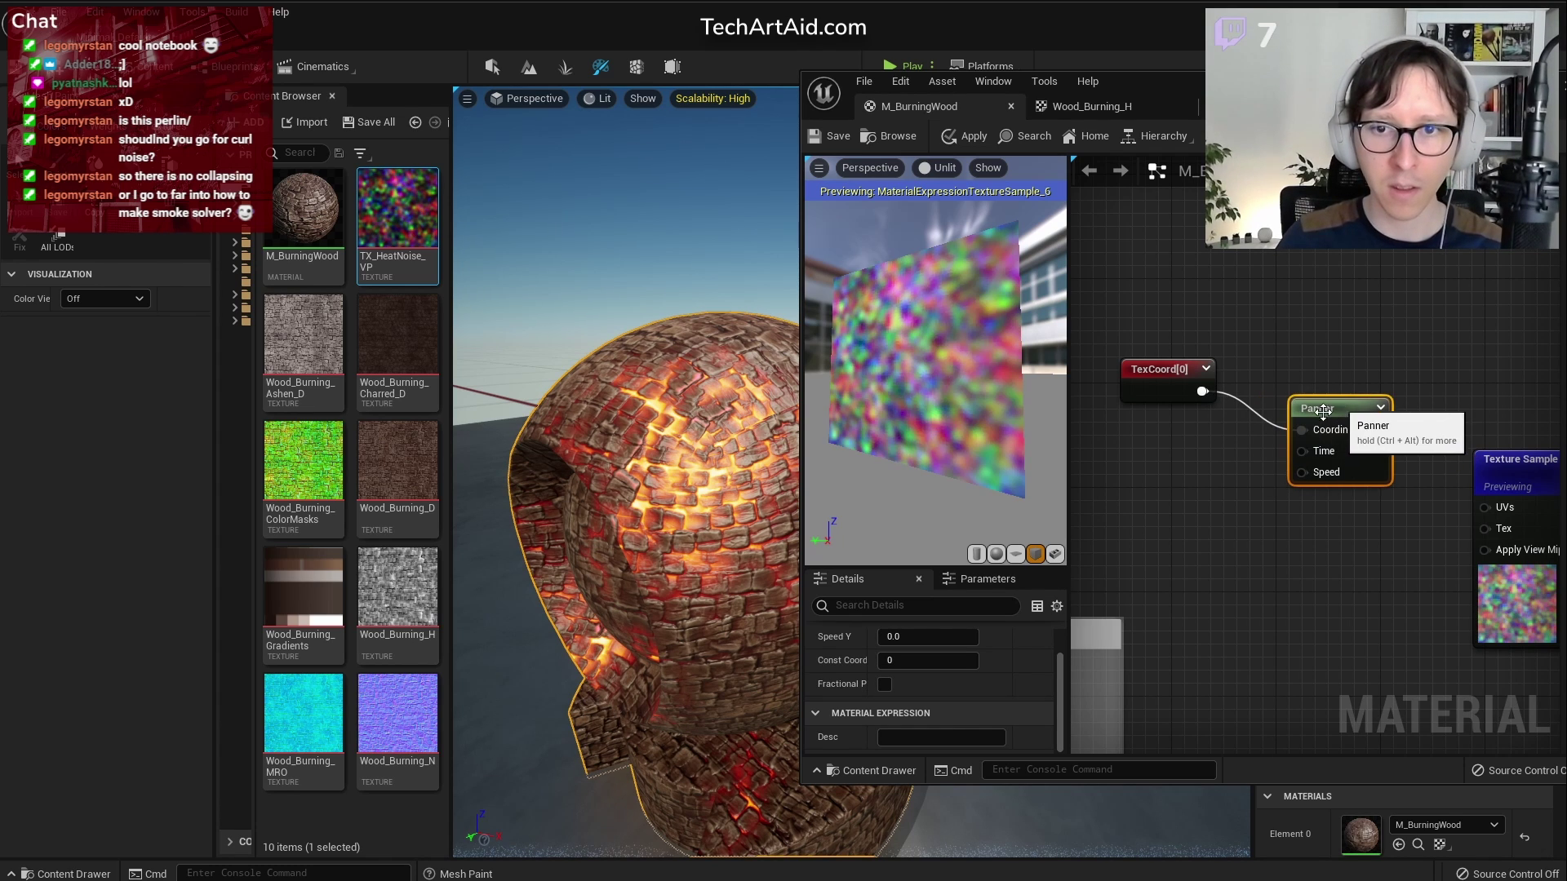
Create a HeatAnimSpeed scalar parameter with default 1.0, connect it to the Panner's Speed, and feed the Panner into the noise sample's UVs
click(1173, 495)
text(Anim)
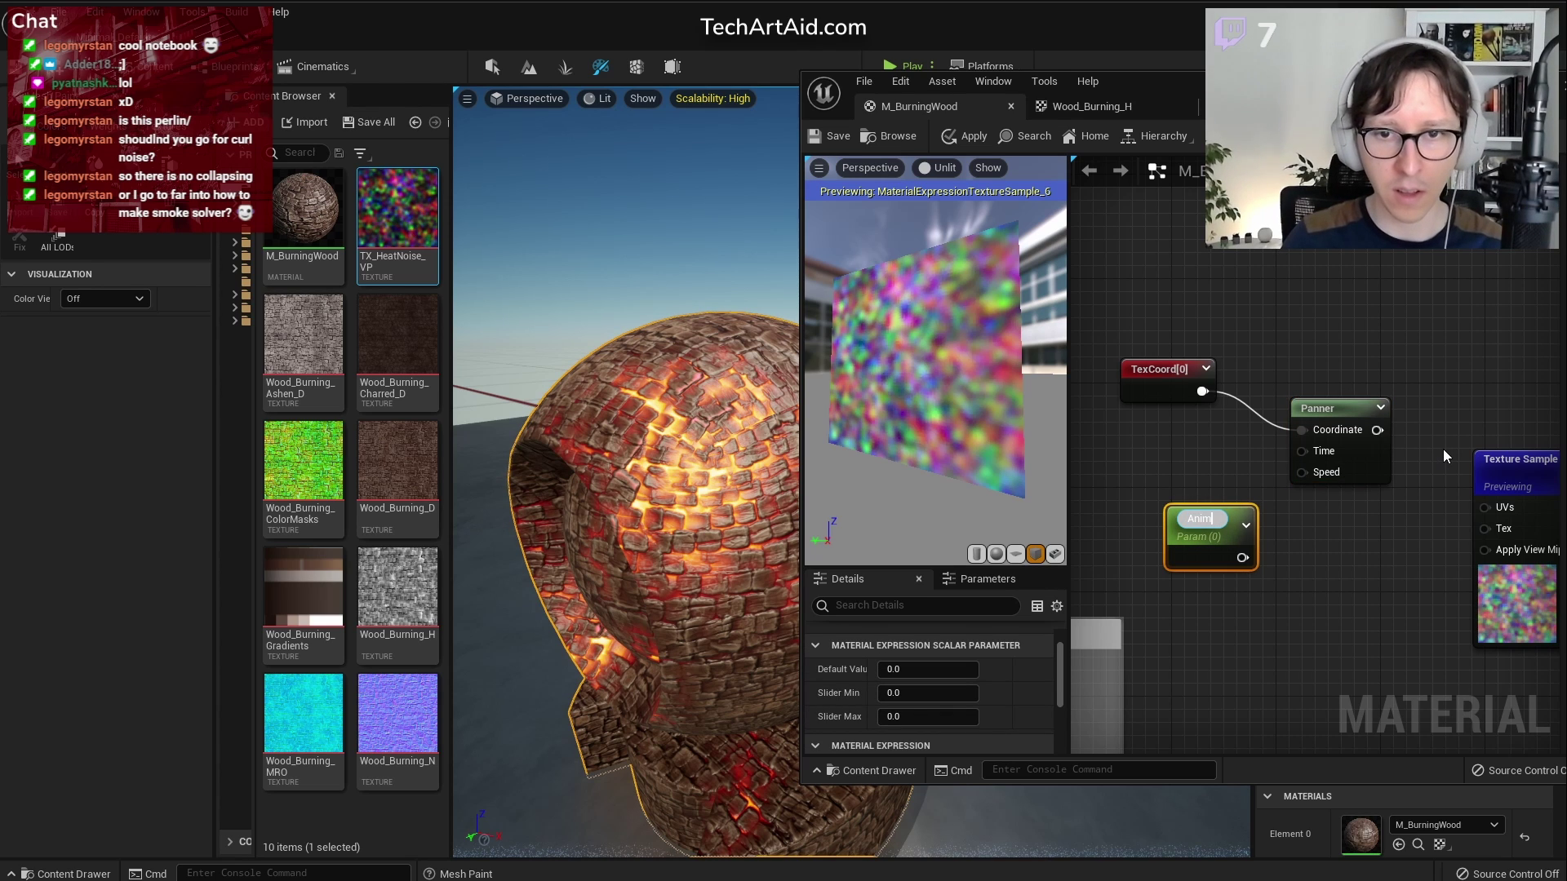
text(Speed)
key(Home)
text(Heat)
key(Return)
drag(1198, 514, 1152, 480)
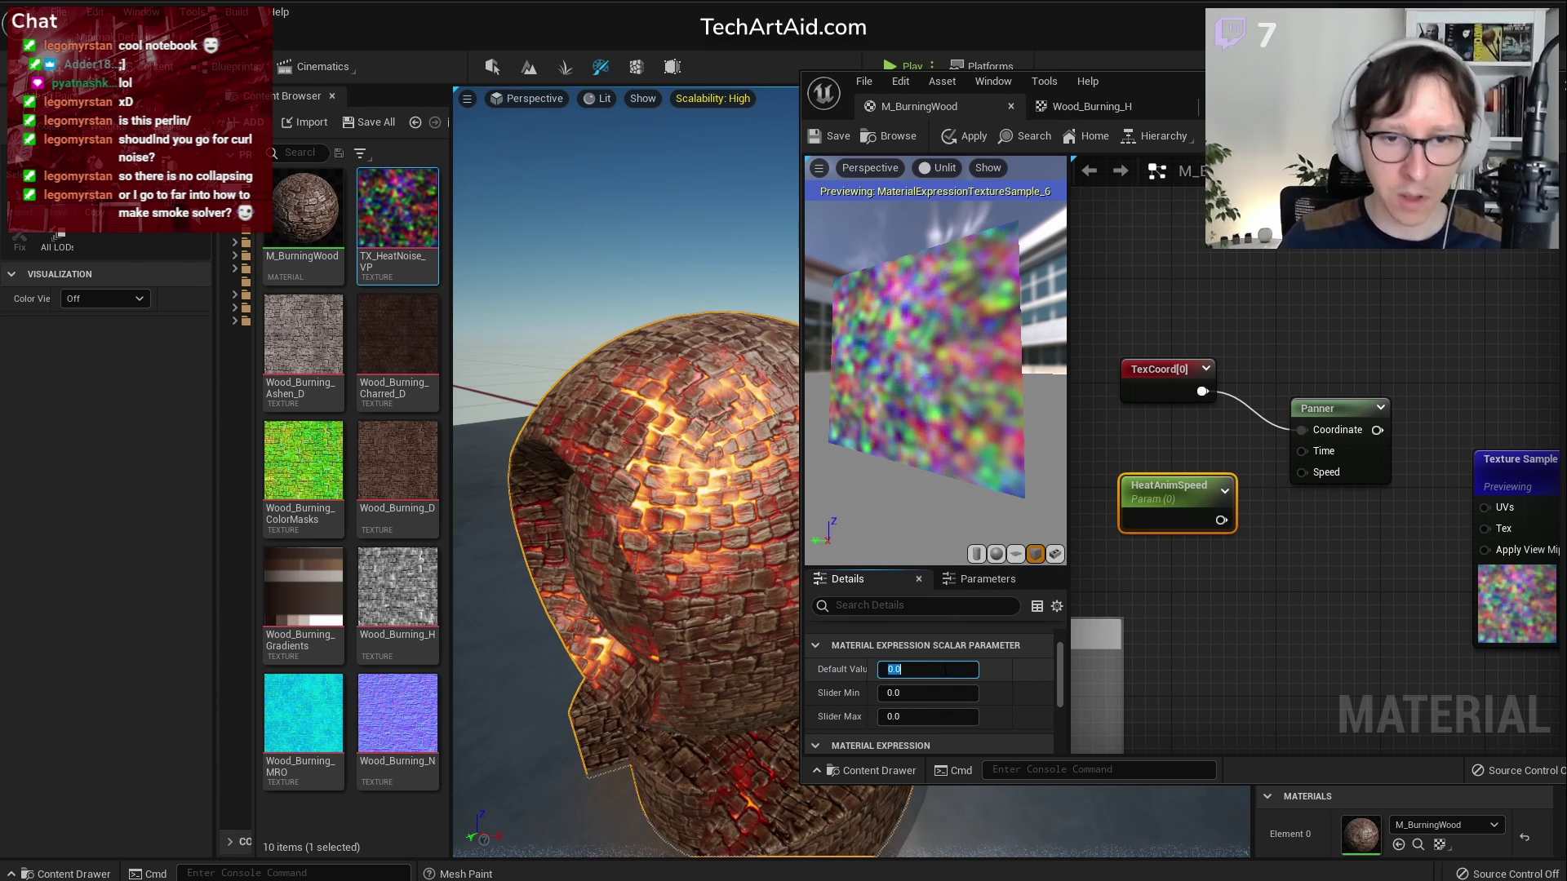
drag(1221, 520, 1301, 472)
drag(1499, 516, 1500, 518)
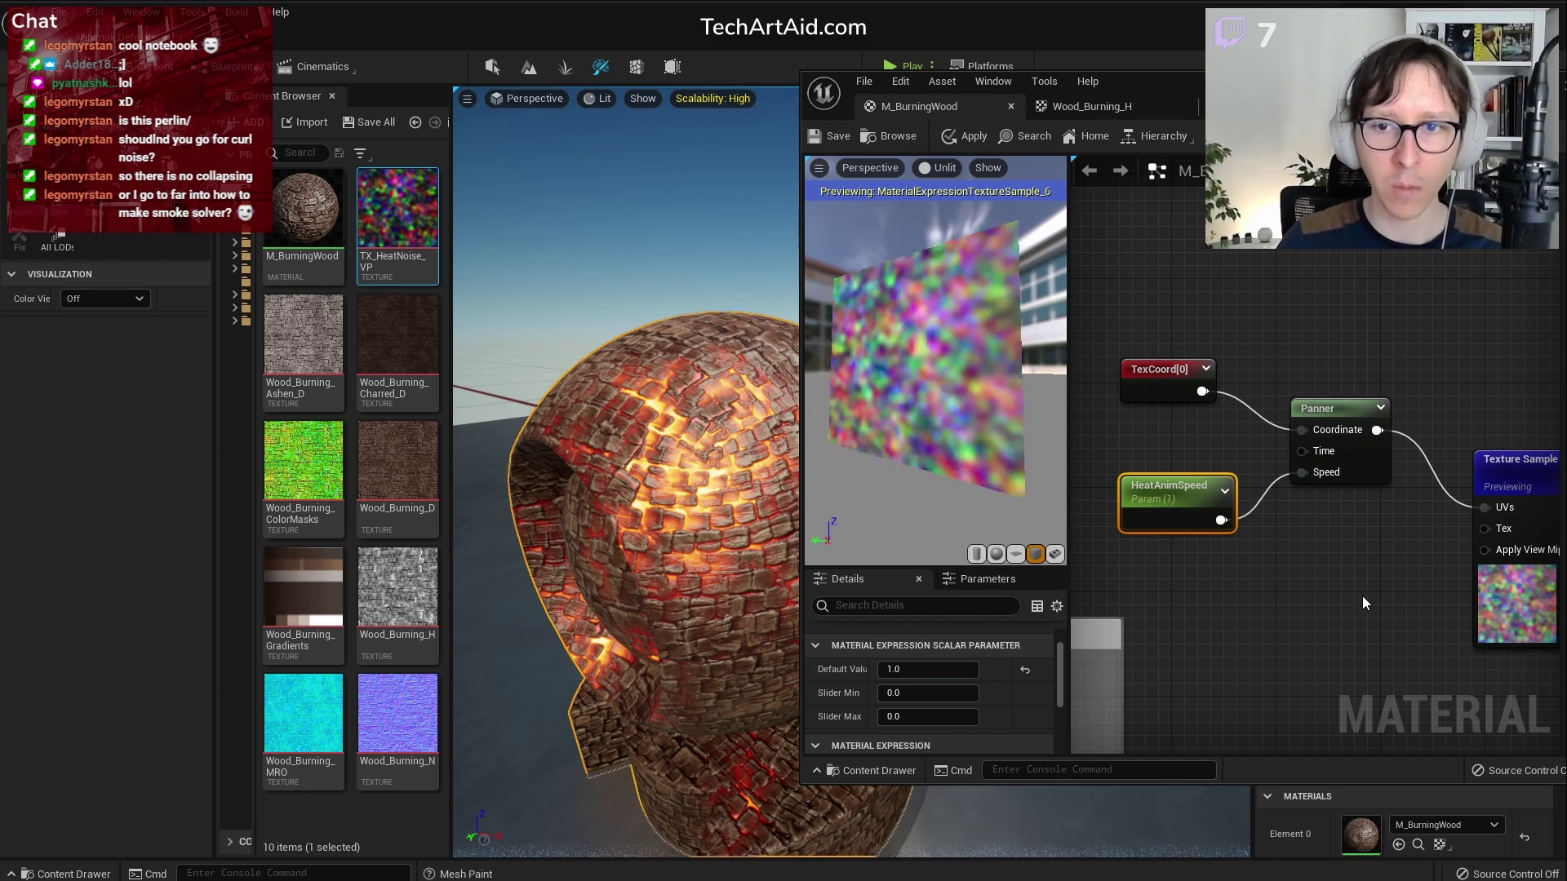
Insert an Append node before the Panner's Speed input, combining a constant 0 as A with HeatAnimSpeed as B
right_drag(1223, 562, 1306, 598)
drag(1242, 549, 1150, 535)
right_click(1294, 575)
text(append)
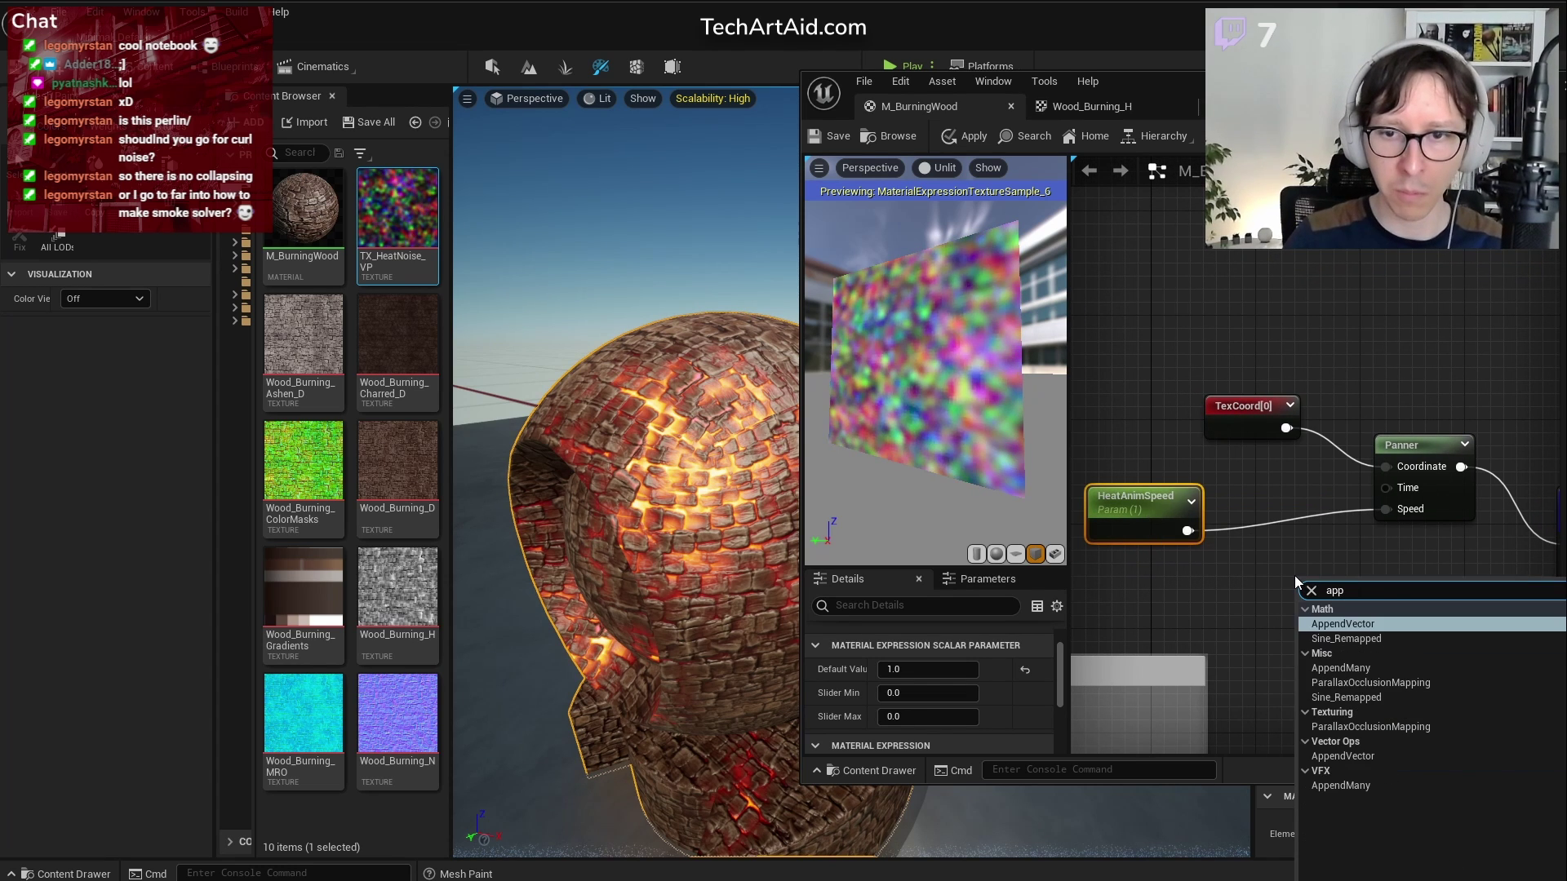
key(Return)
drag(1323, 584, 1254, 566)
drag(1136, 519, 1162, 584)
drag(1162, 515, 1261, 545)
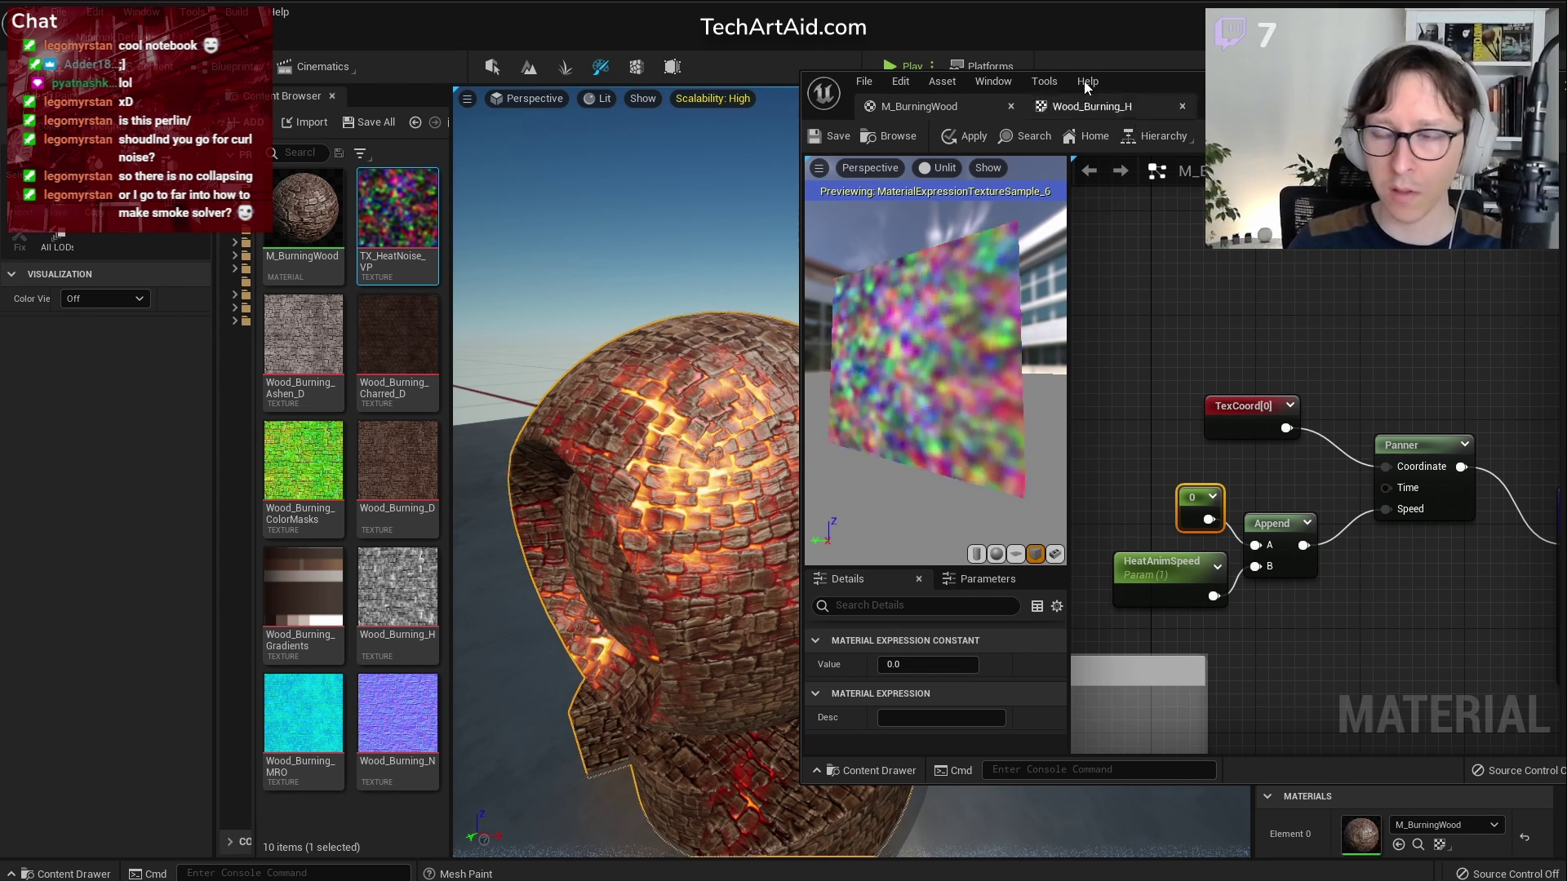
Connect the heat noise sample's RGB output to the material's Base Color and save M_BurningWood
scroll(1224, 380, down, 3)
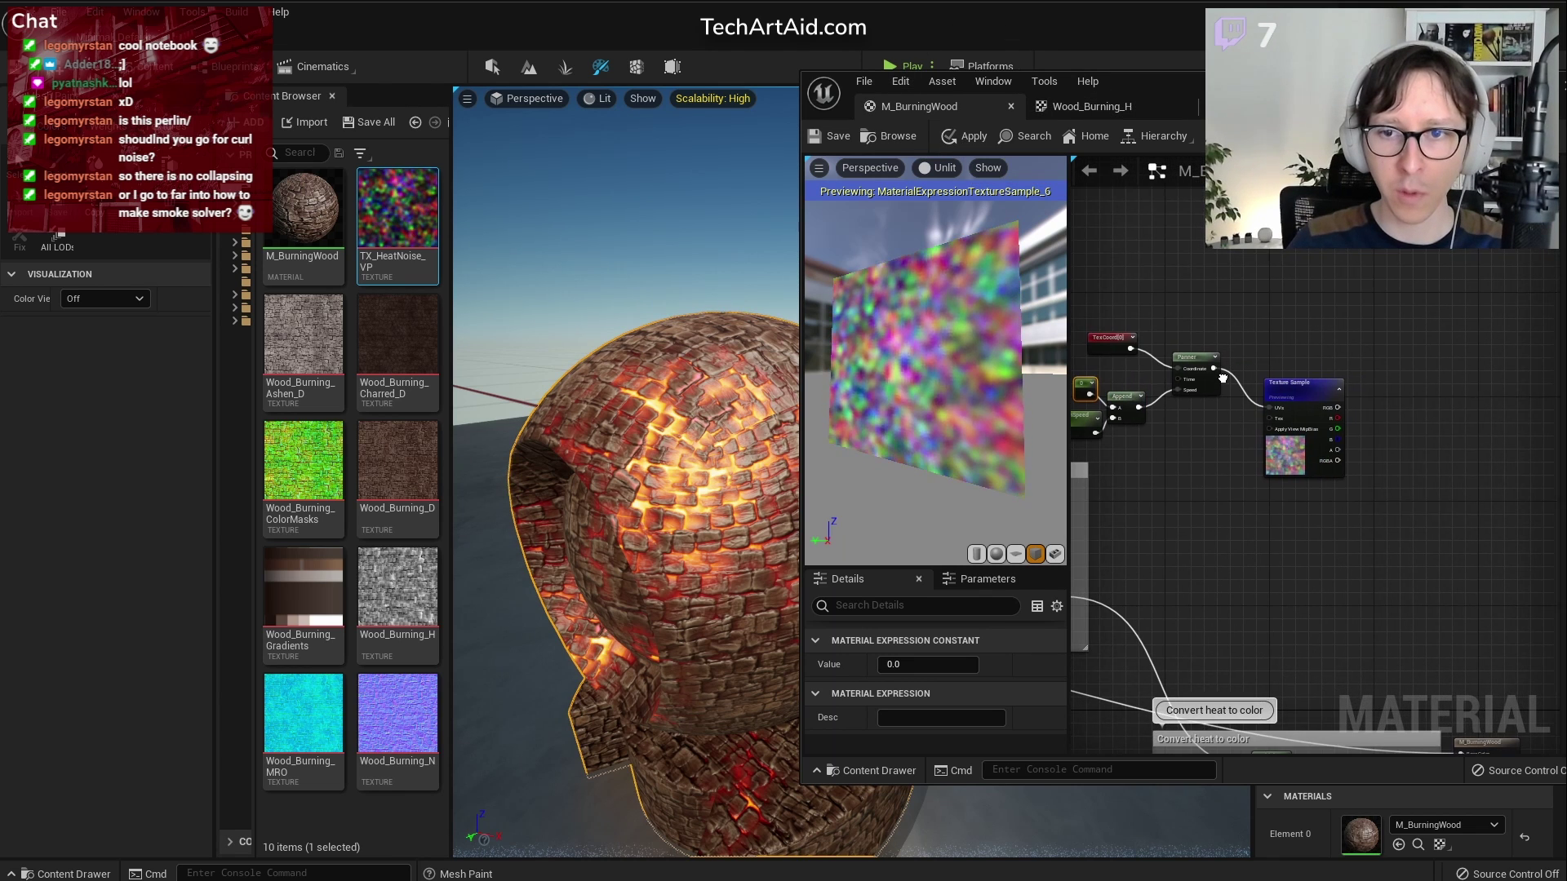
scroll(1374, 443, up, 1)
right_drag(1337, 430, 1232, 331)
scroll(1232, 331, down, 2)
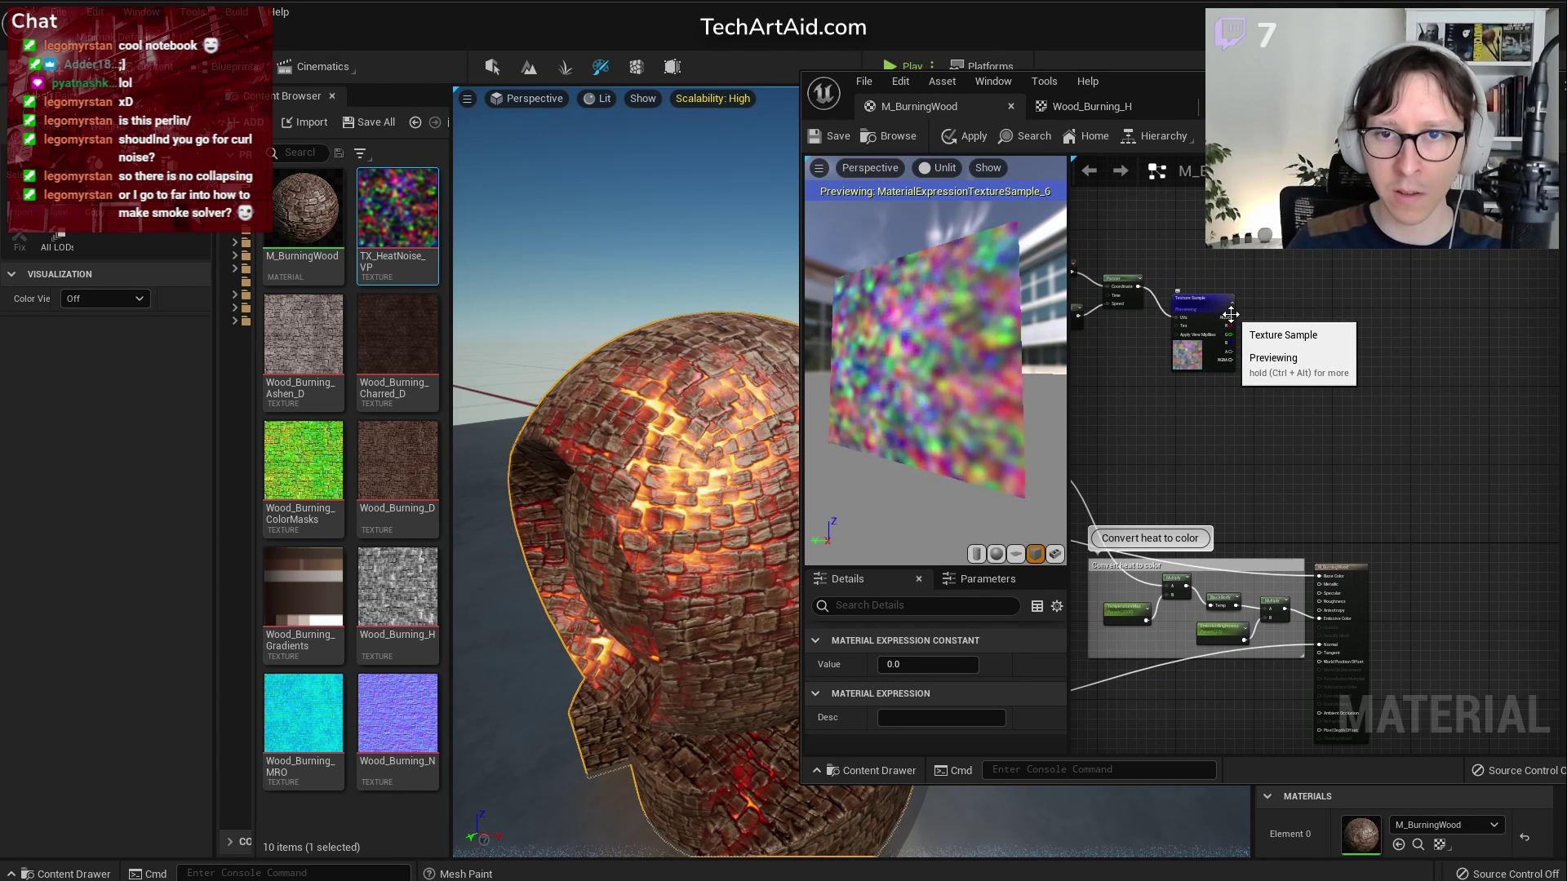
drag(1229, 316, 1277, 390)
drag(1323, 580, 1321, 579)
scroll(1207, 367, up, 4)
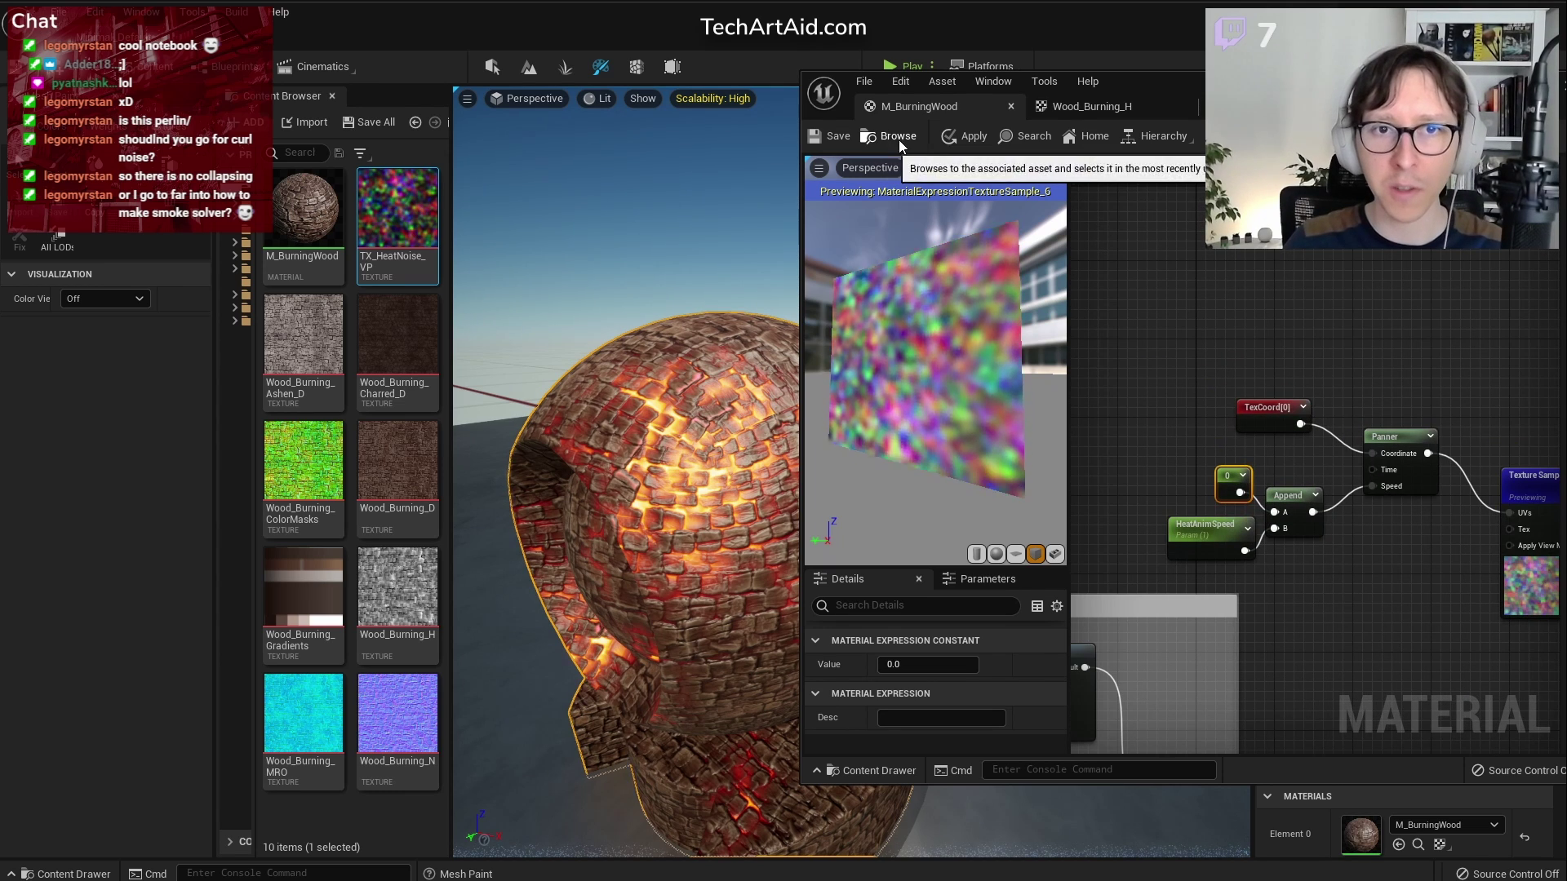
click(838, 137)
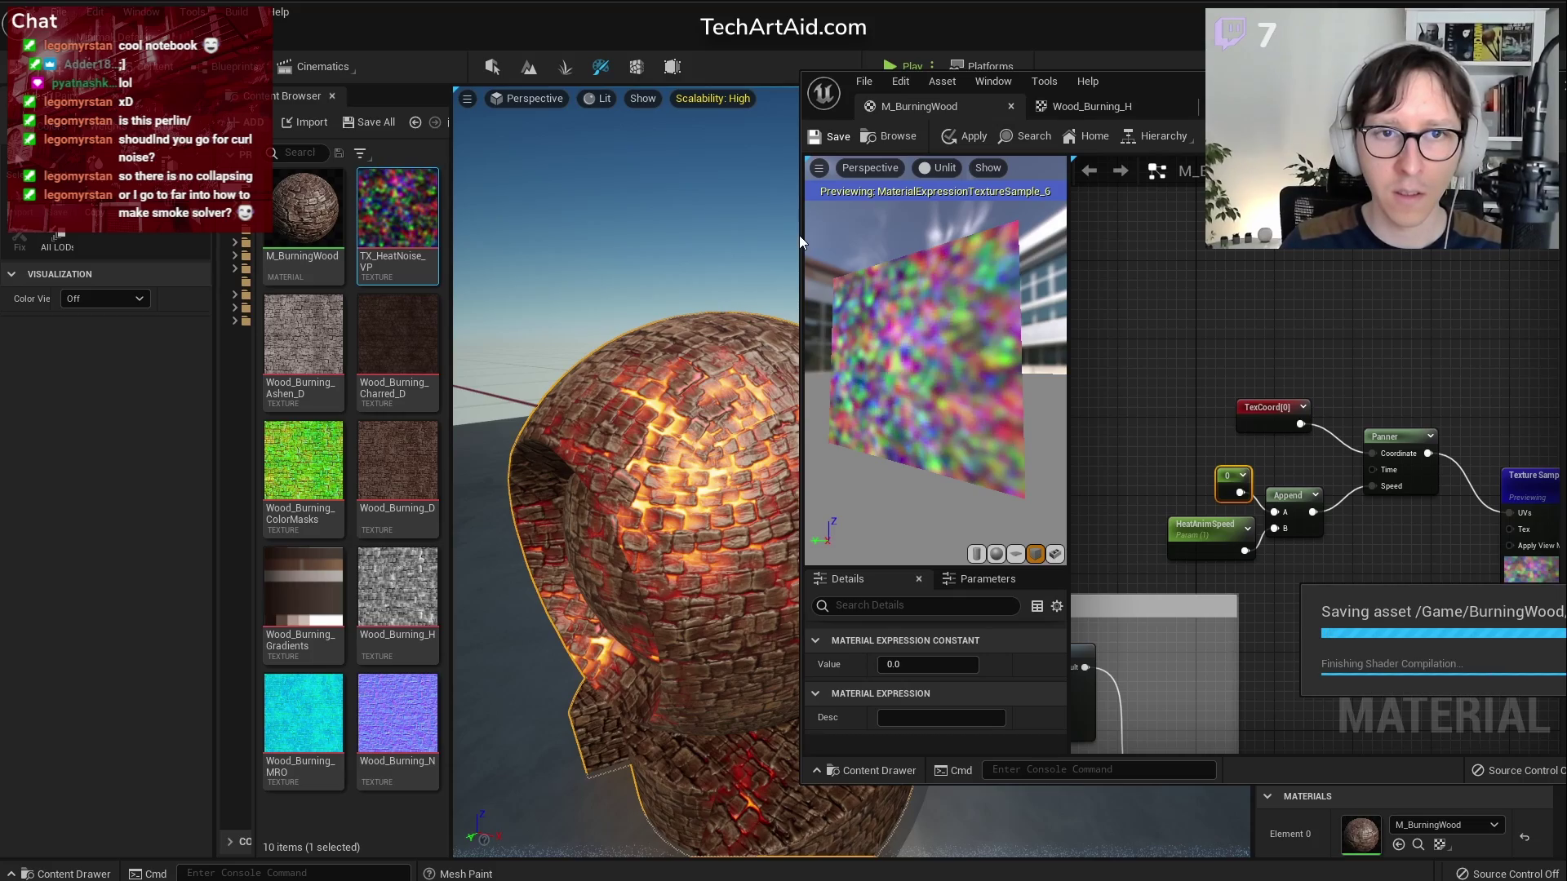
Narrow the material editor to uncover more of the ball and switch the level viewport to Unlit view mode
drag(805, 235, 893, 225)
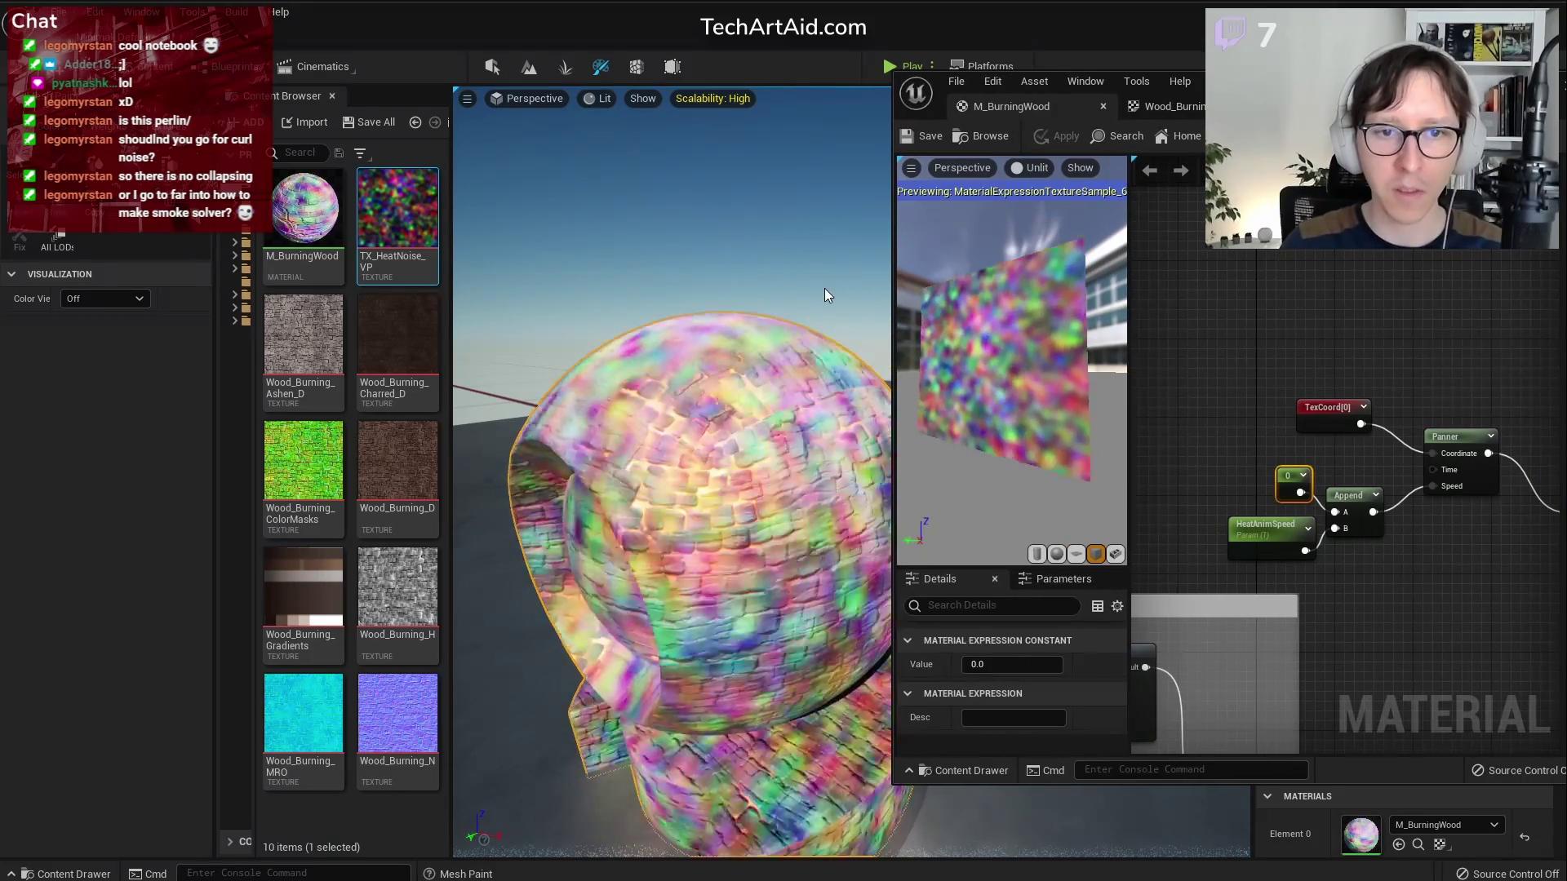
click(600, 98)
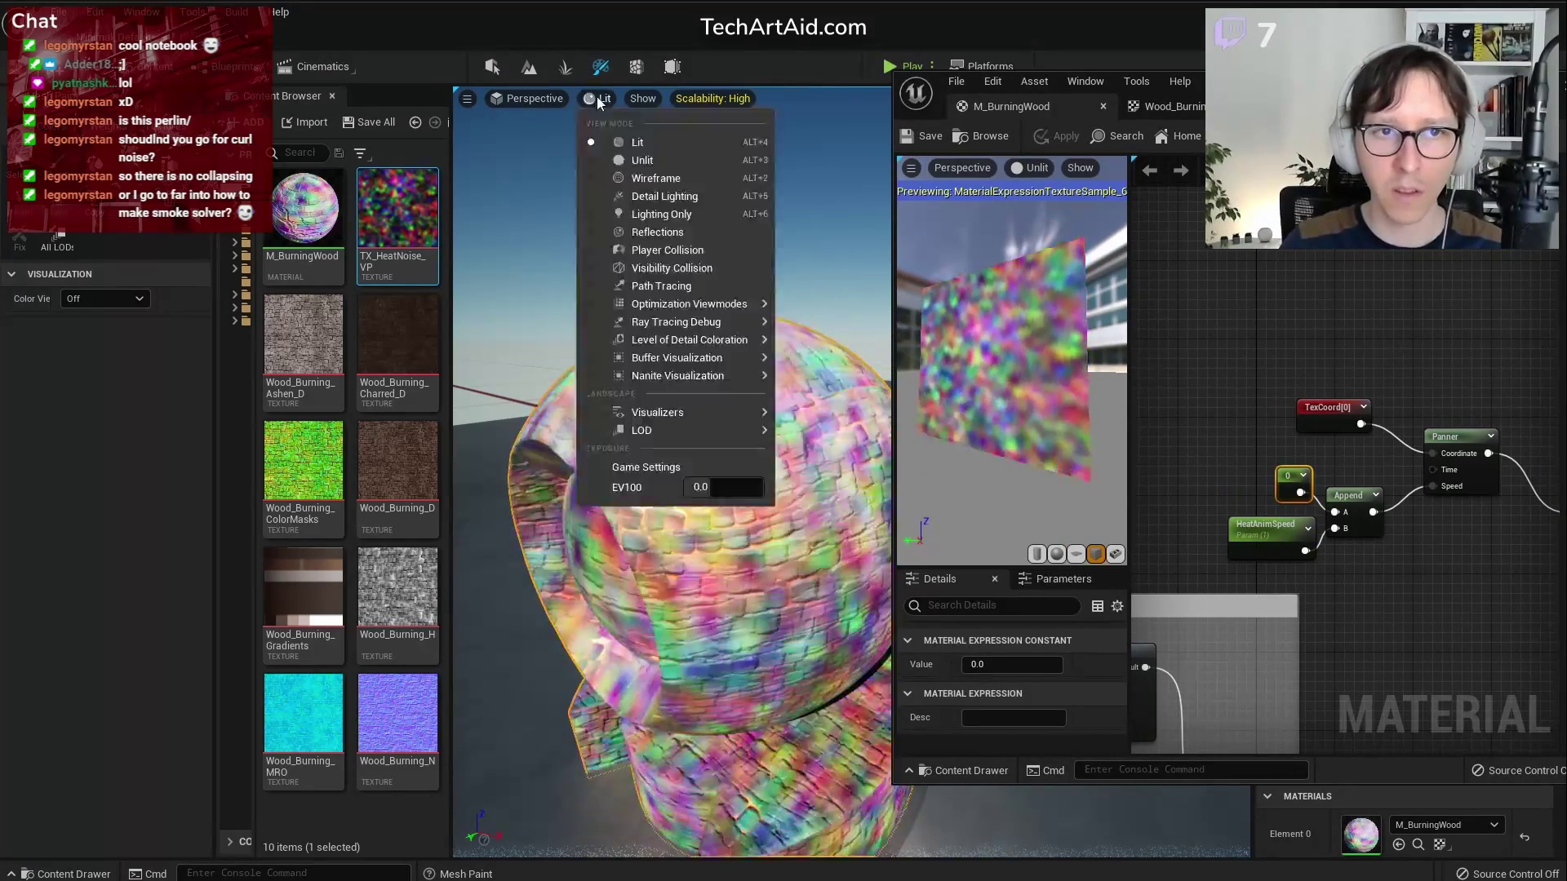
click(627, 161)
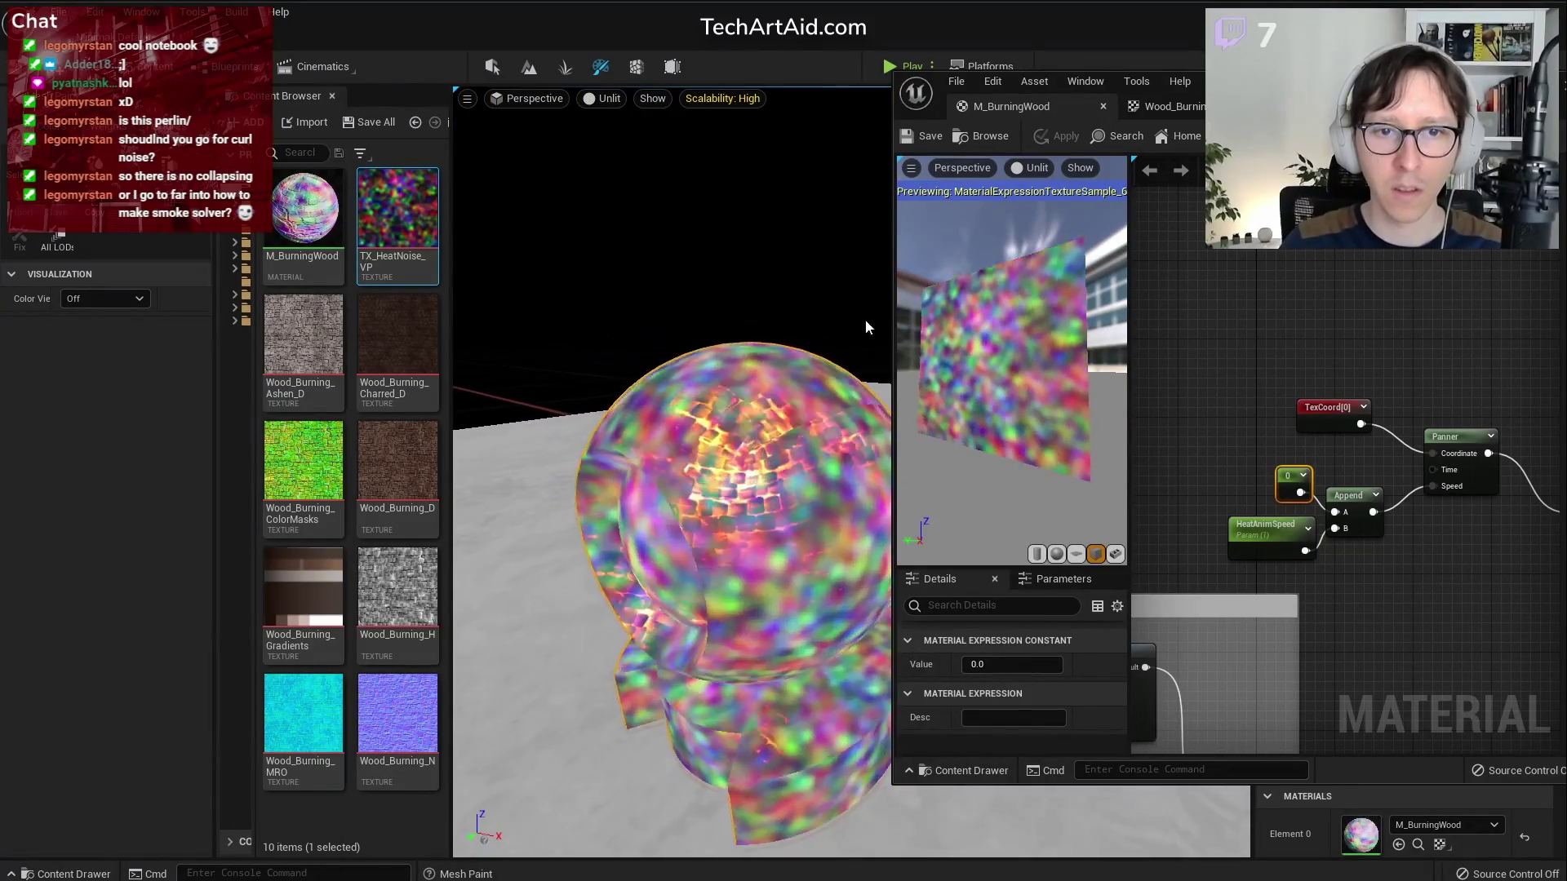
scroll(1192, 293, down, 4)
right_drag(1191, 293, 1085, 252)
scroll(1298, 611, up, 3)
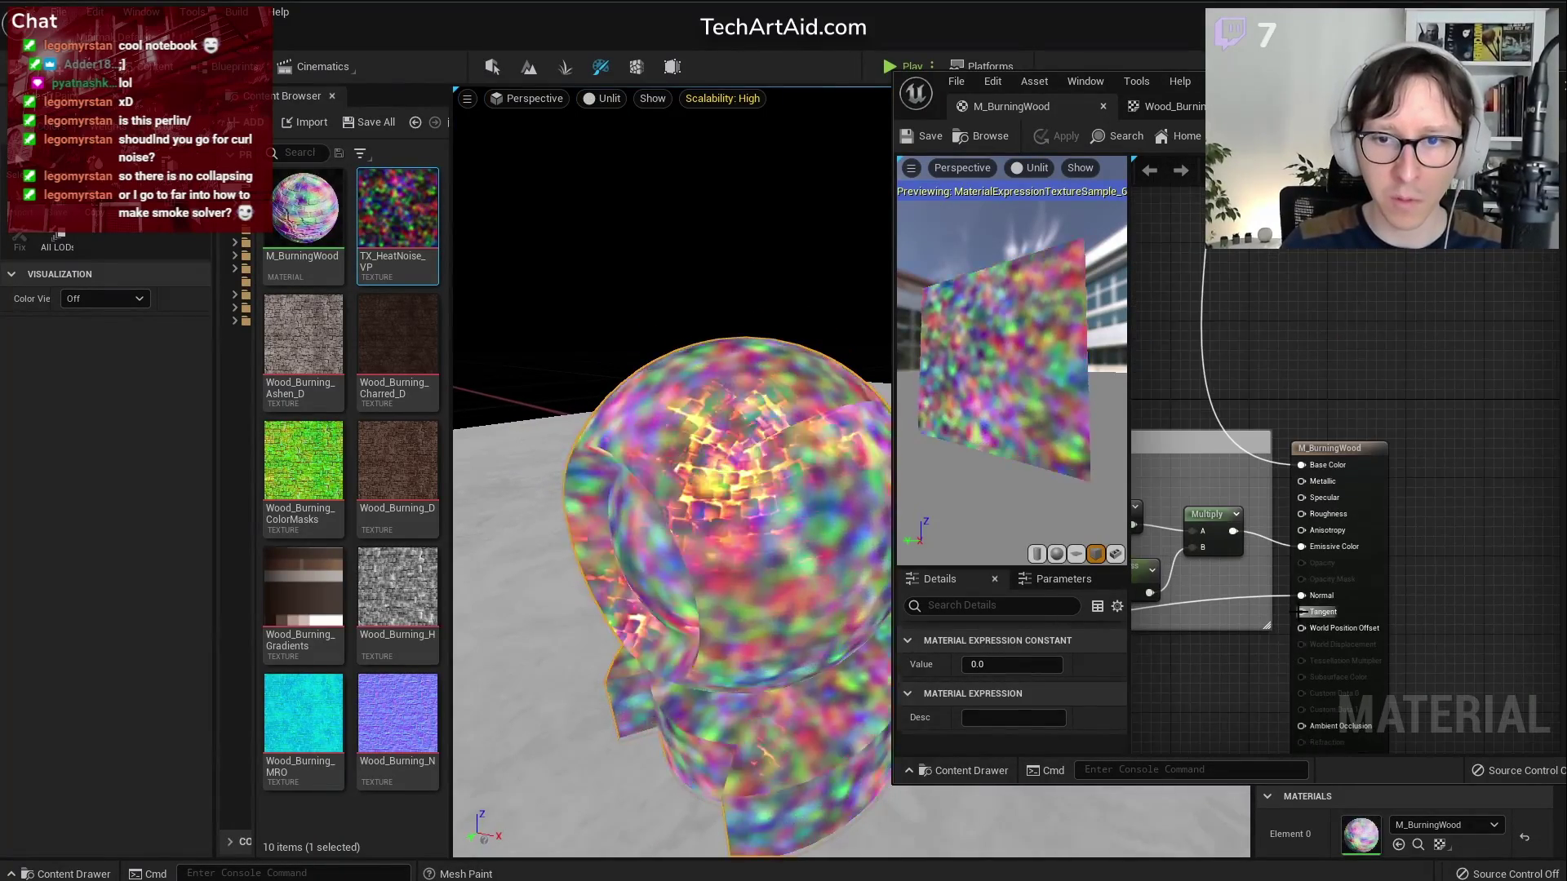
Disconnect the Multiply node from the material's Emissive Color, apply the change, and inspect the noise on the ball in the level
alt+click(1302, 546)
click(1044, 138)
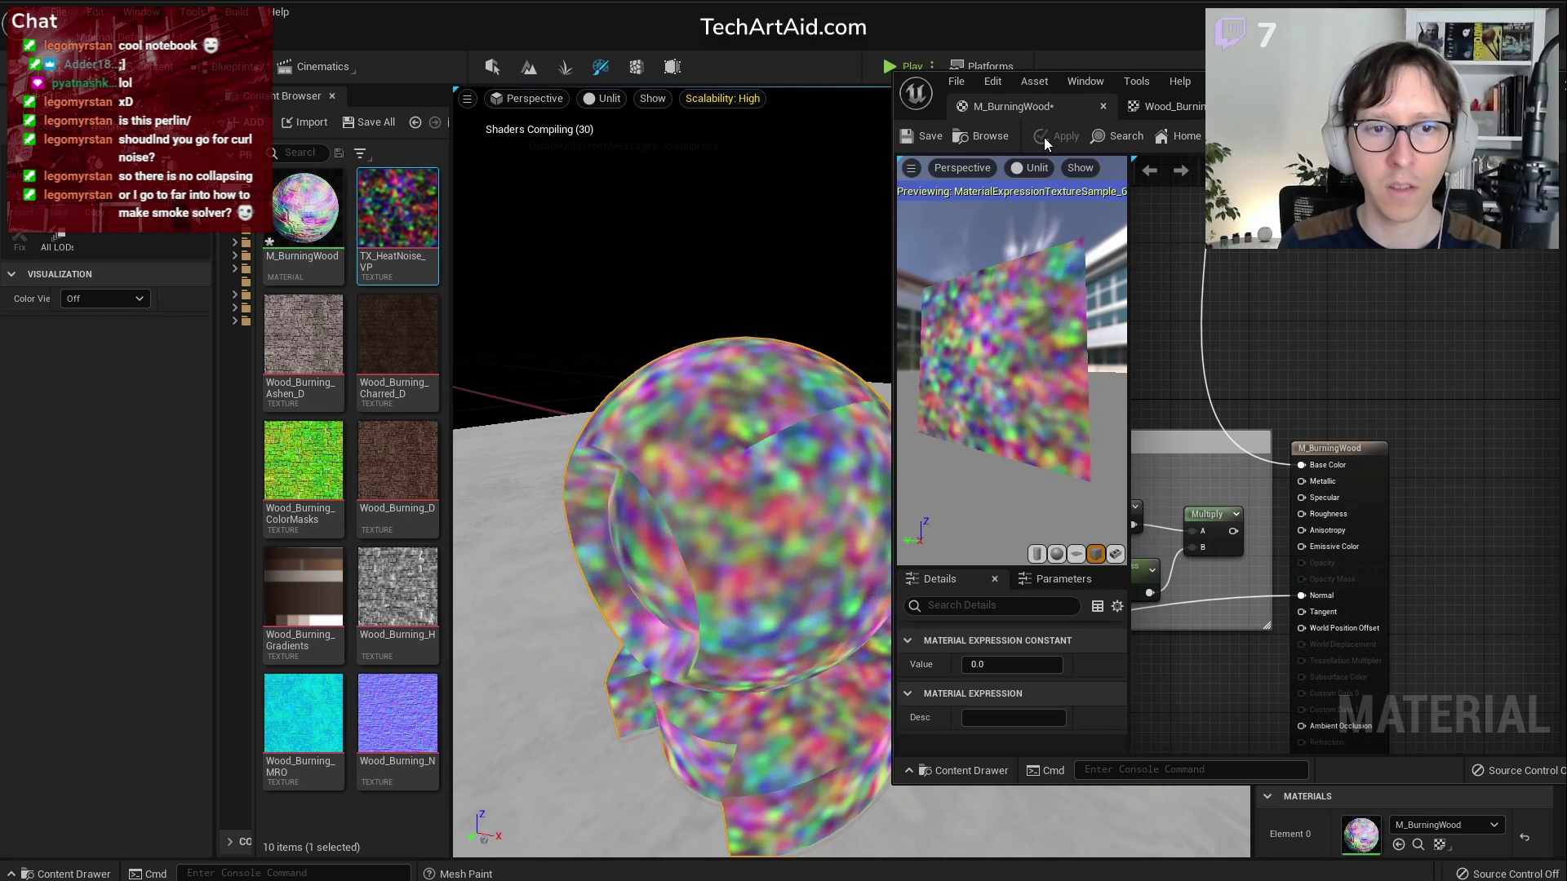
right_drag(816, 425, 787, 414)
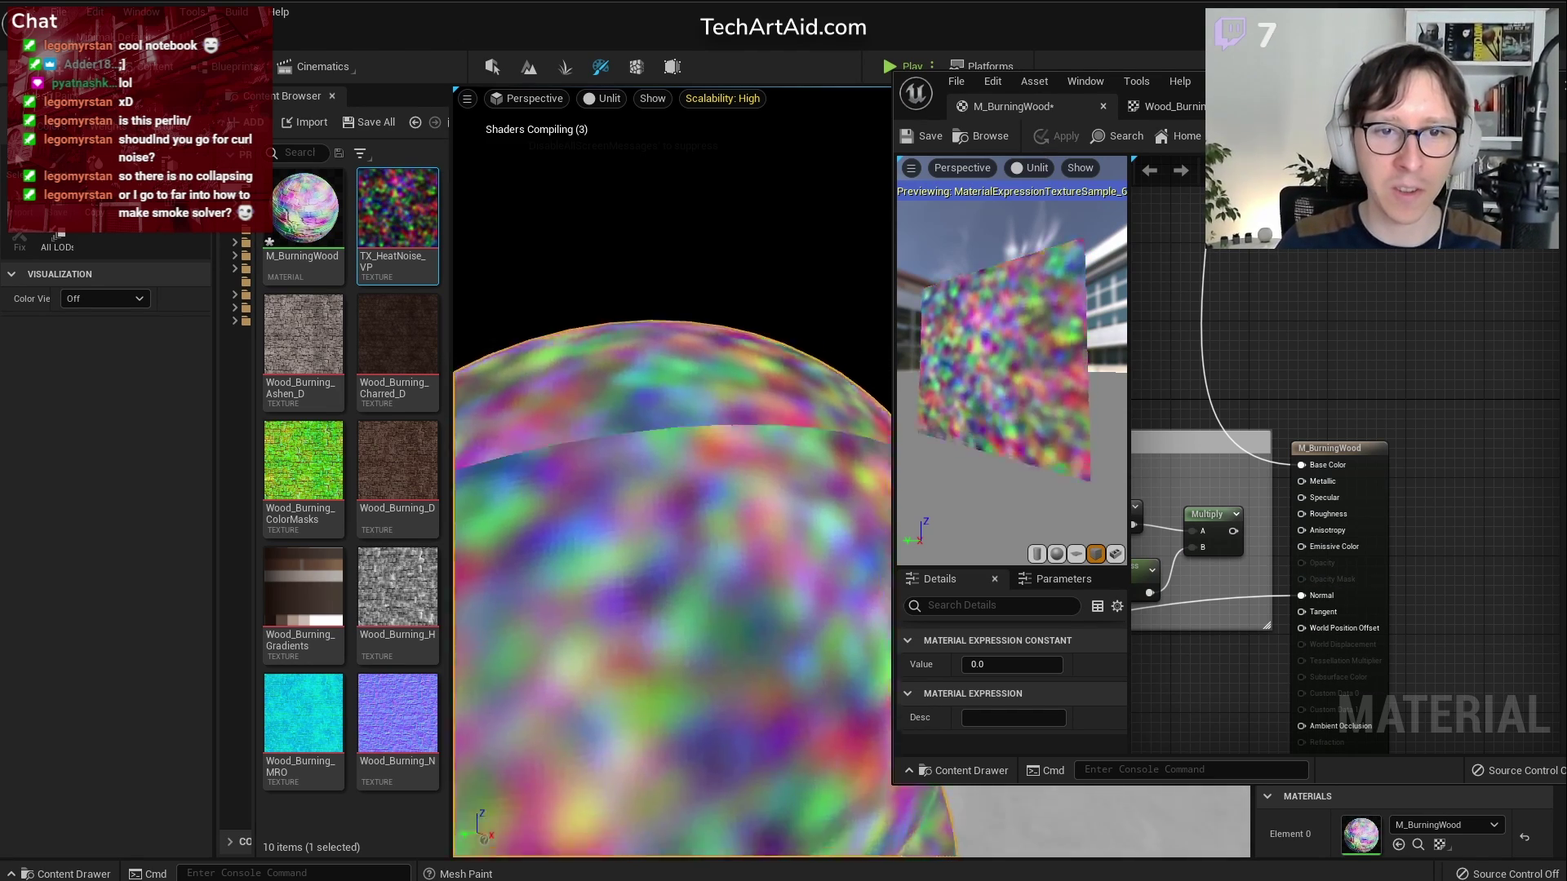
scroll(678, 426, down, 5)
alt+drag(736, 383, 824, 384)
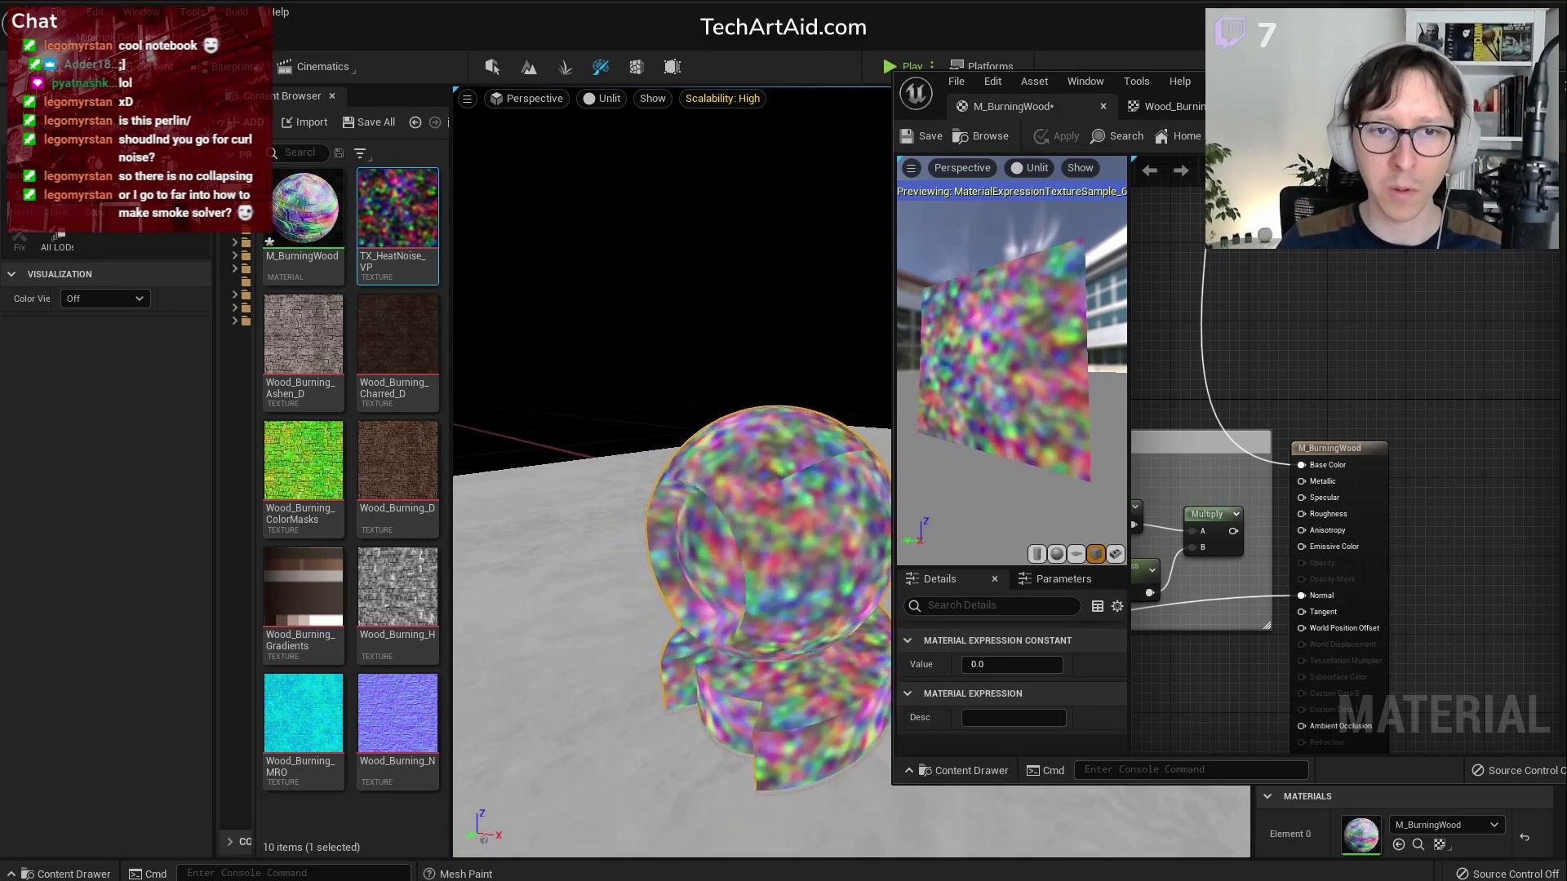
Widen the material editor and move the panning heat noise nodes away to free graph space beside them
drag(892, 266, 609, 271)
scroll(1175, 273, down, 3)
right_drag(1175, 273, 1387, 490)
scroll(1370, 488, up, 4)
scroll(1185, 395, down, 2)
right_drag(1001, 257, 1309, 475)
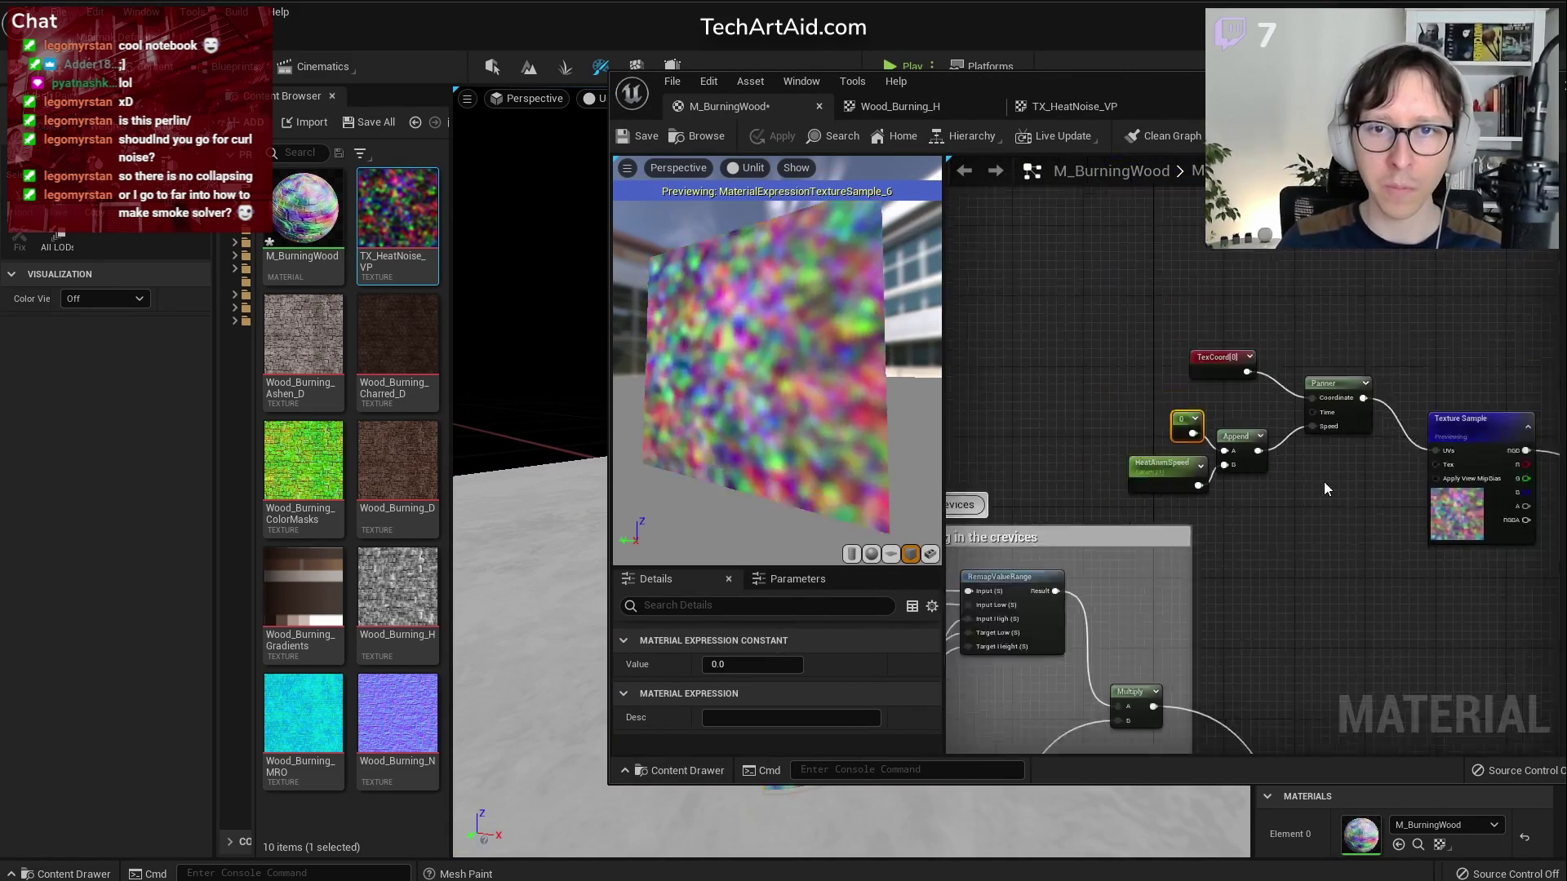
drag(1075, 281, 1458, 462)
drag(1444, 424, 1171, 248)
click(1313, 386)
Add a WorldAlignedTexture function node to the graph beside the heat noise Texture Sample
right_click(1311, 351)
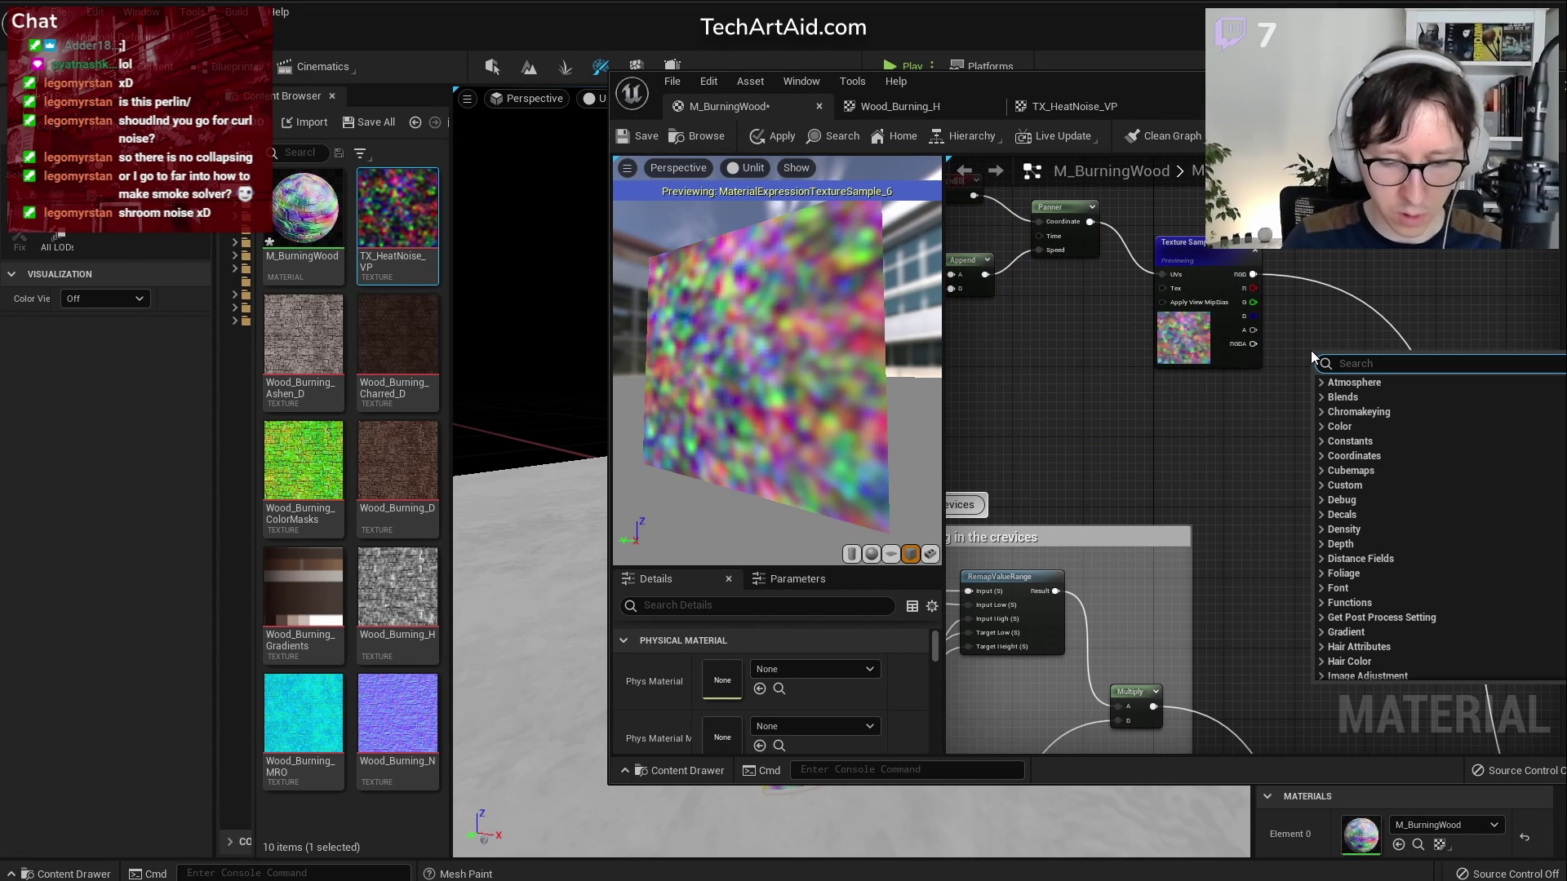
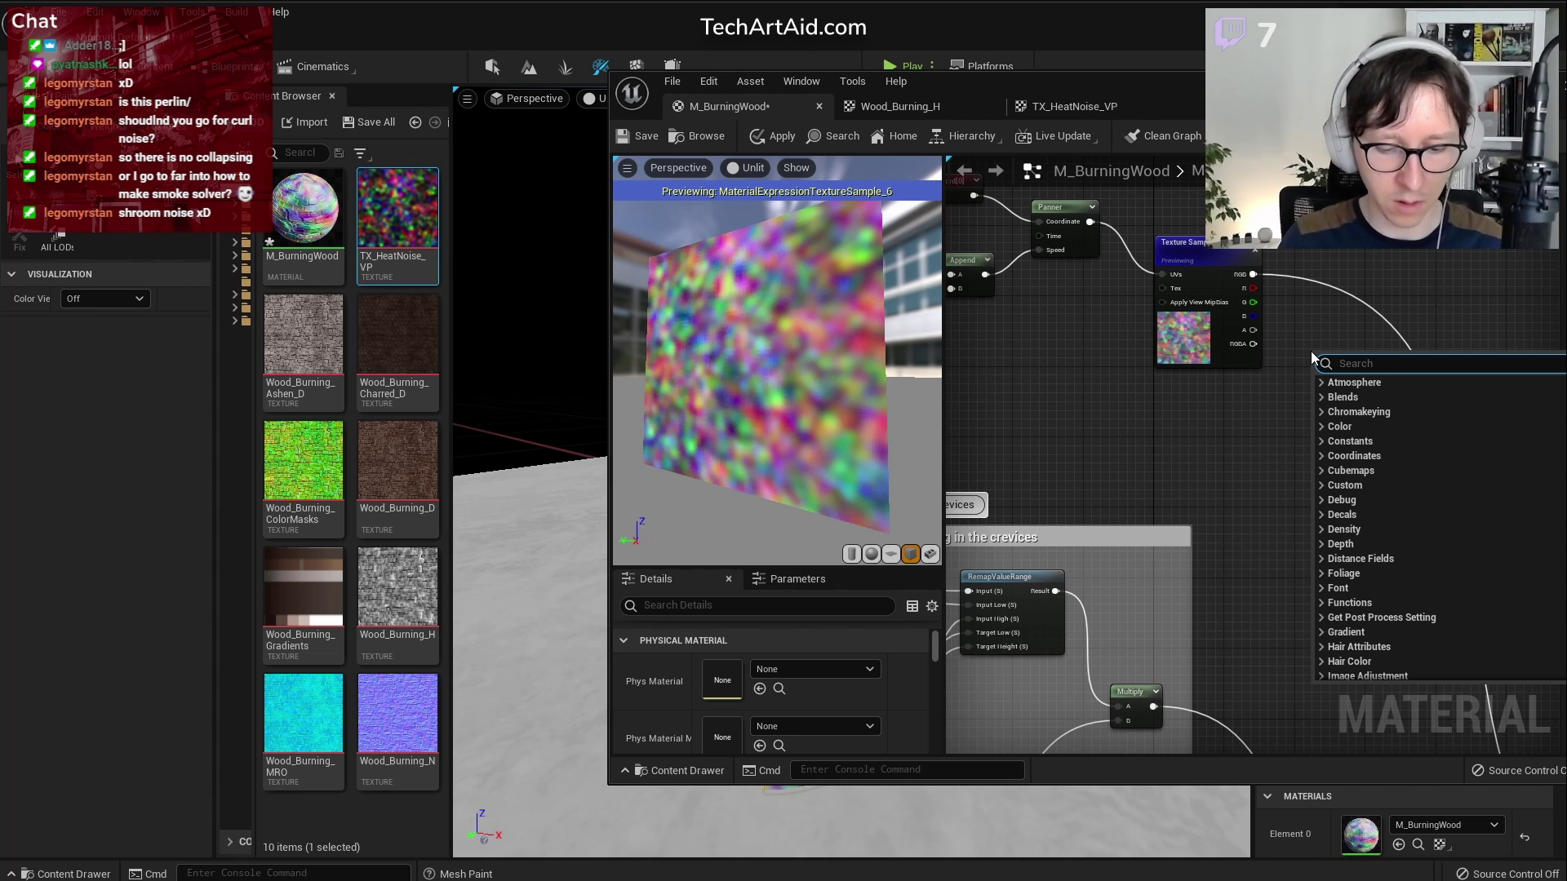
text(a)
key(BackSpace)
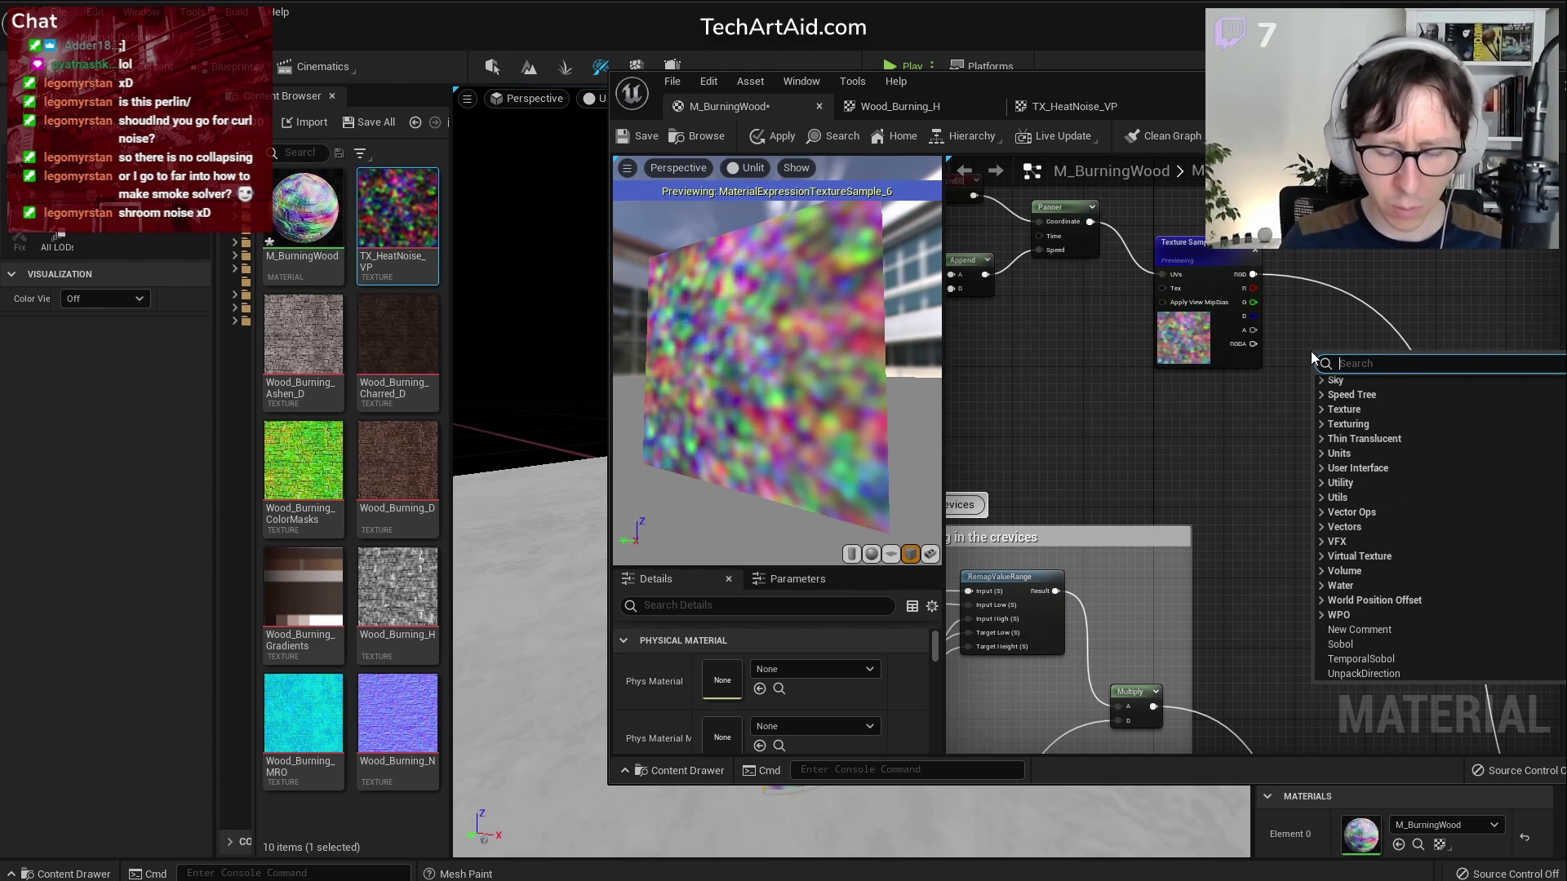
text(world al)
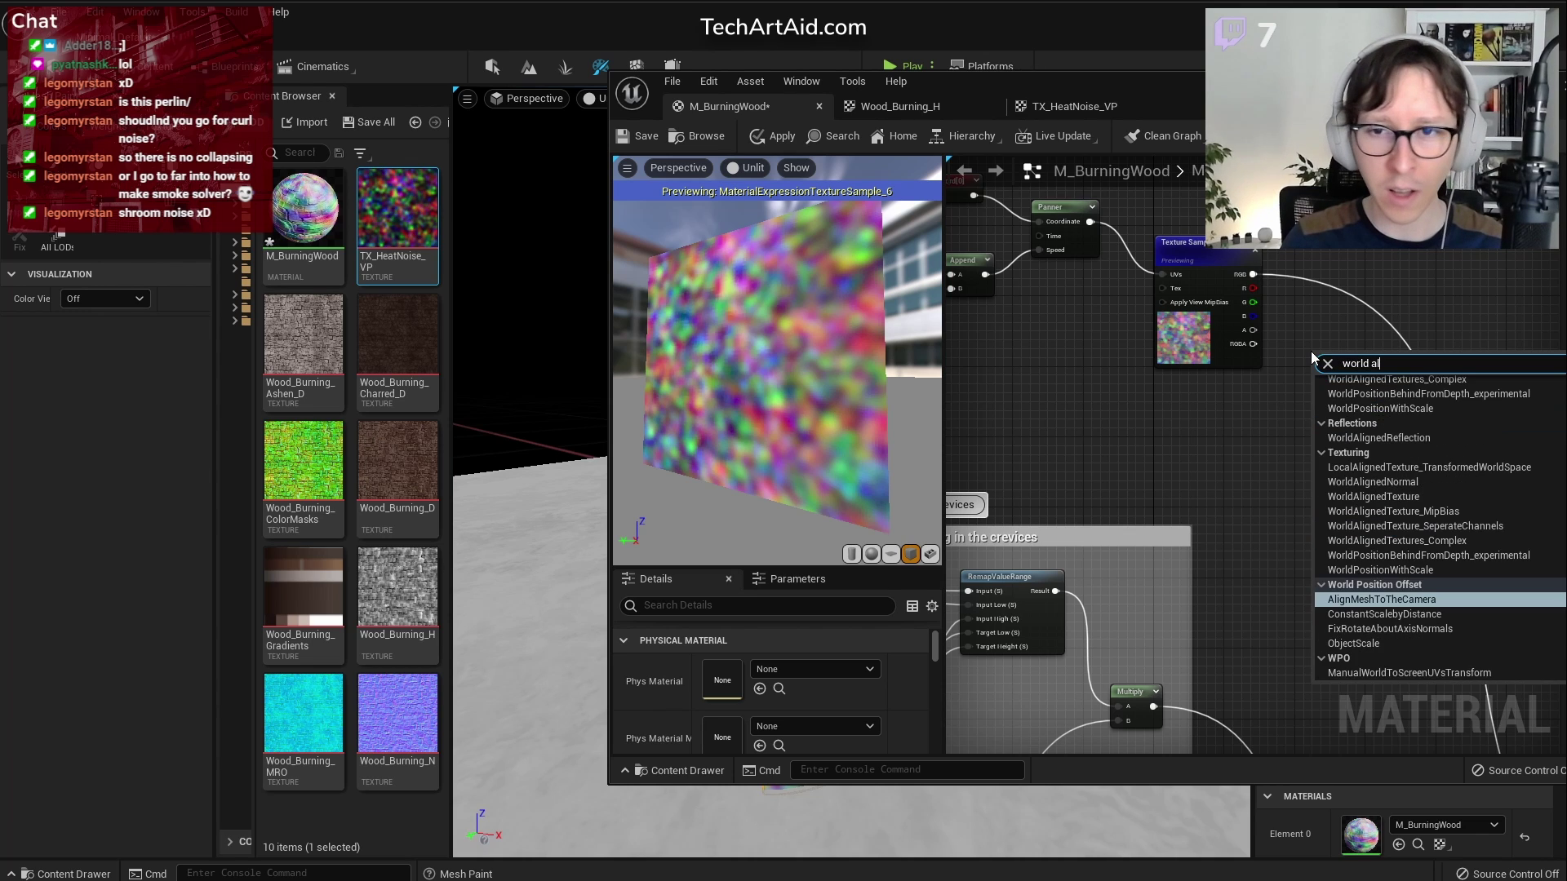
text(igned t)
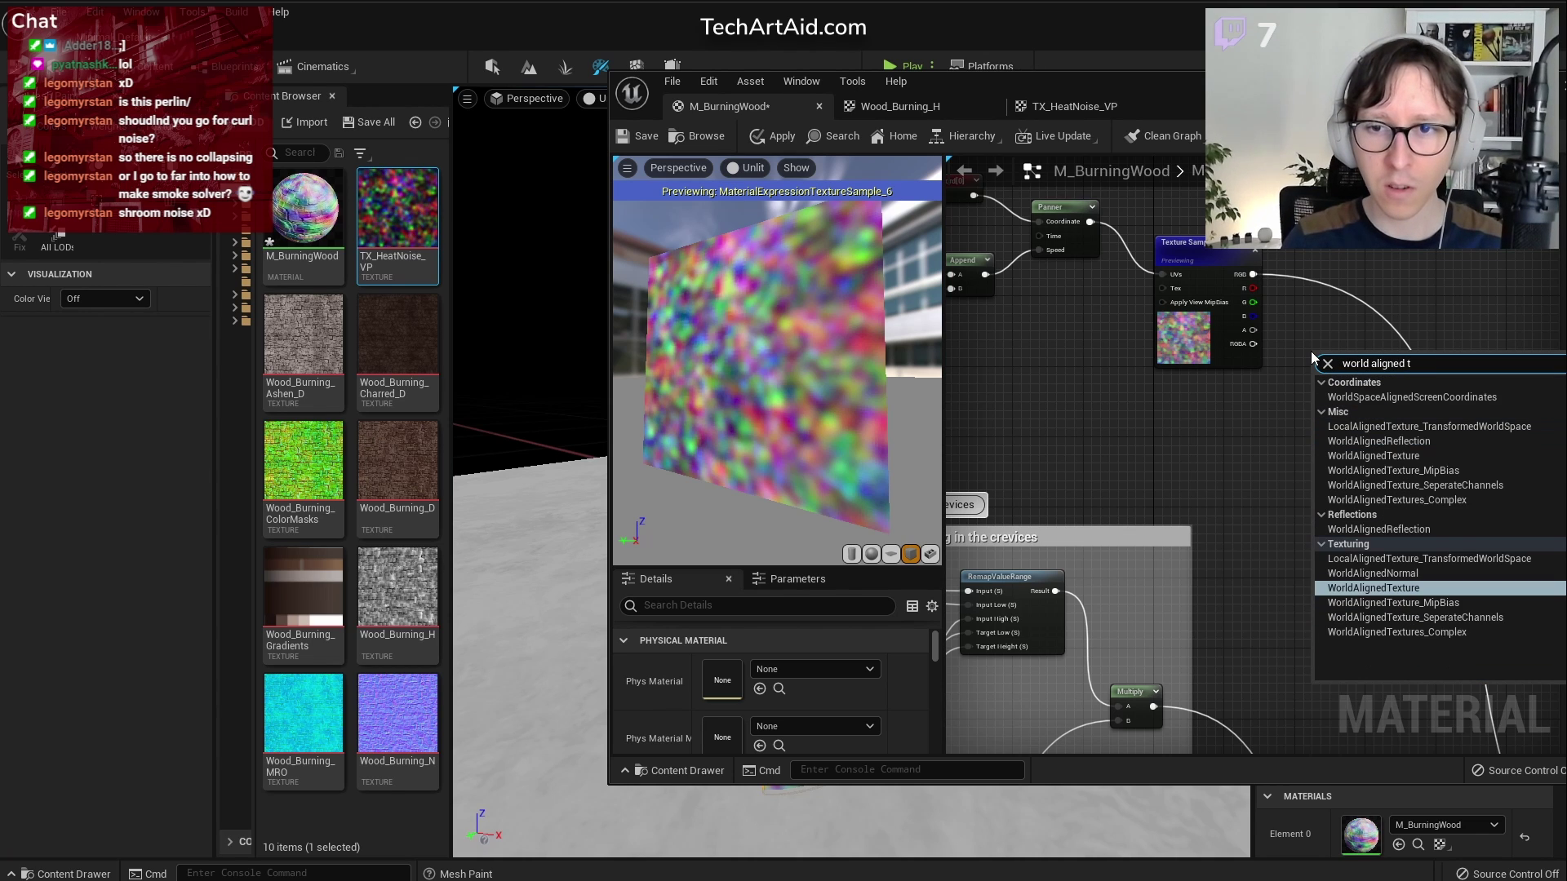
click(1442, 458)
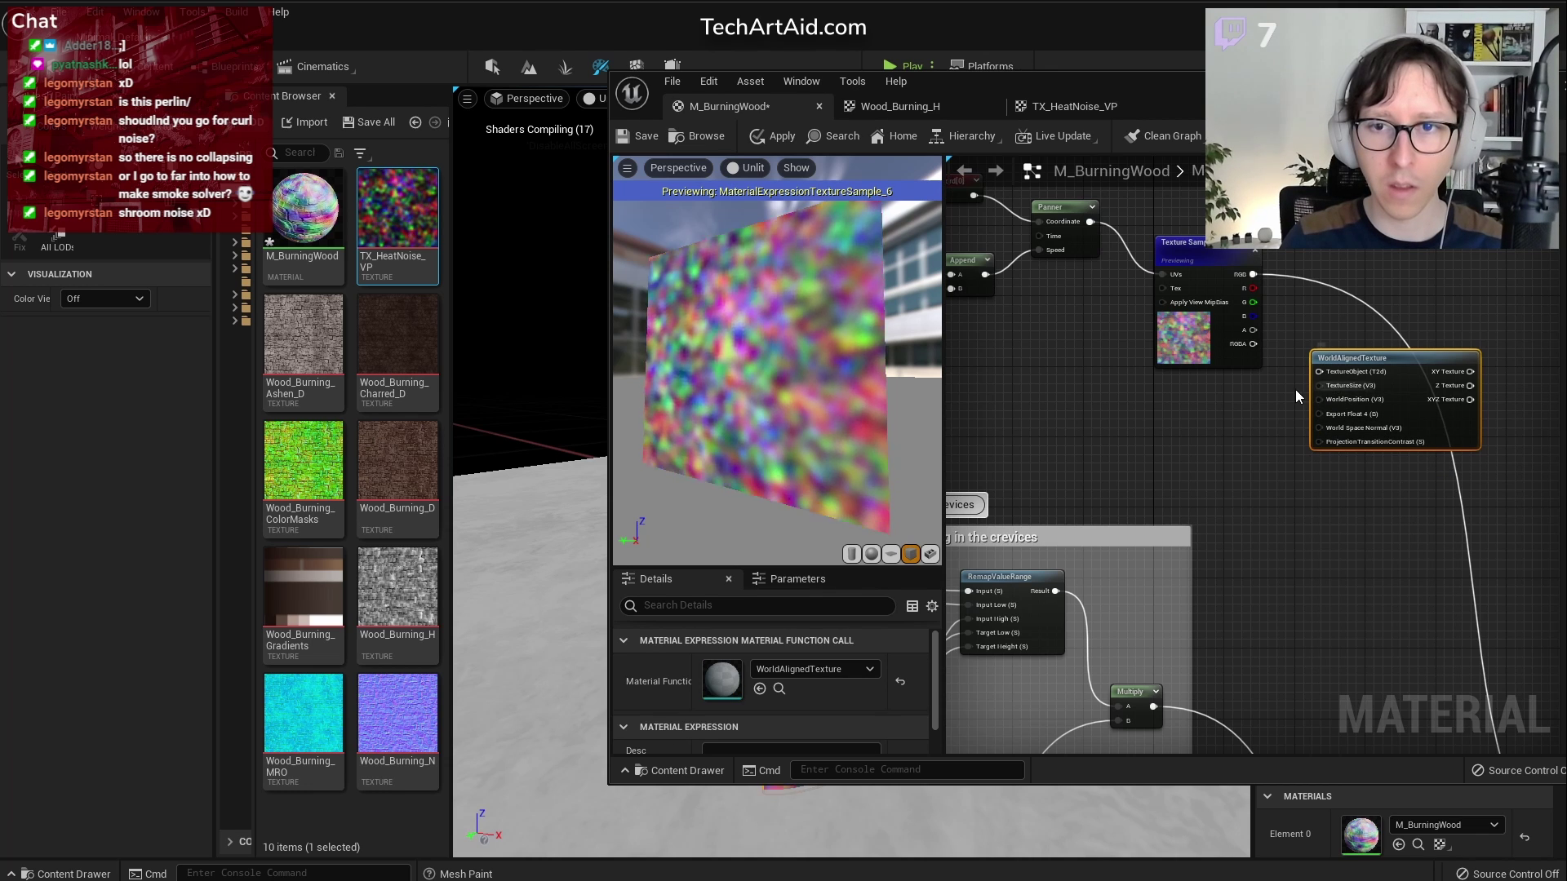
Add a Texture Object node using TX_HeatNoise_VP and connect it to the WorldAlignedTexture's TextureObject input
scroll(1342, 371, up, 2)
right_drag(1158, 418, 1199, 486)
drag(1199, 269, 1164, 189)
click(1110, 422)
right_click(1110, 422)
text(tex obje)
key(Return)
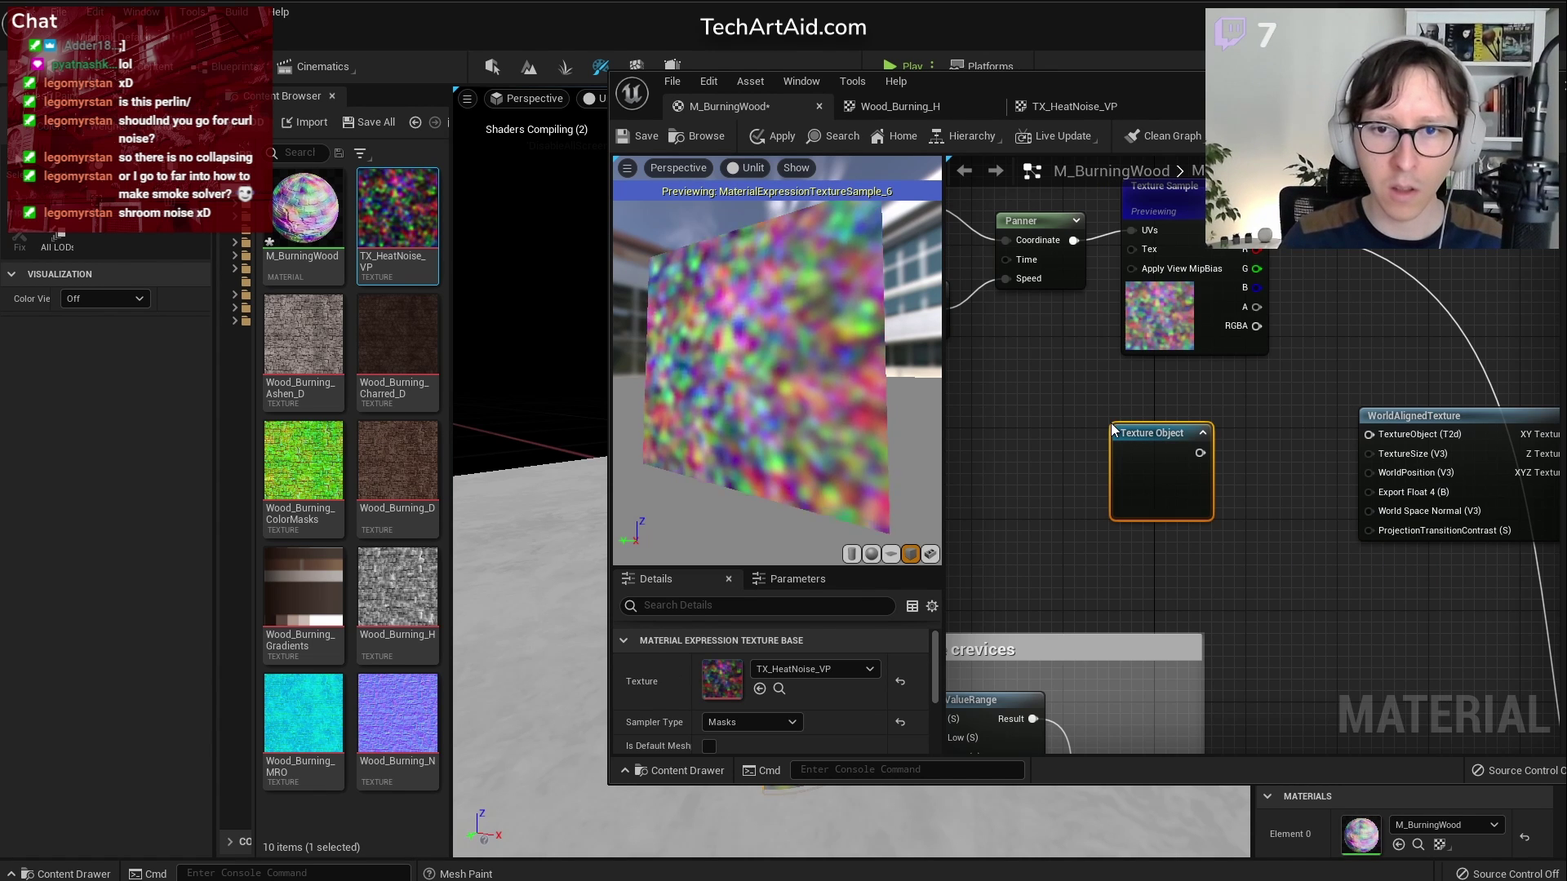
drag(1199, 453, 1232, 438)
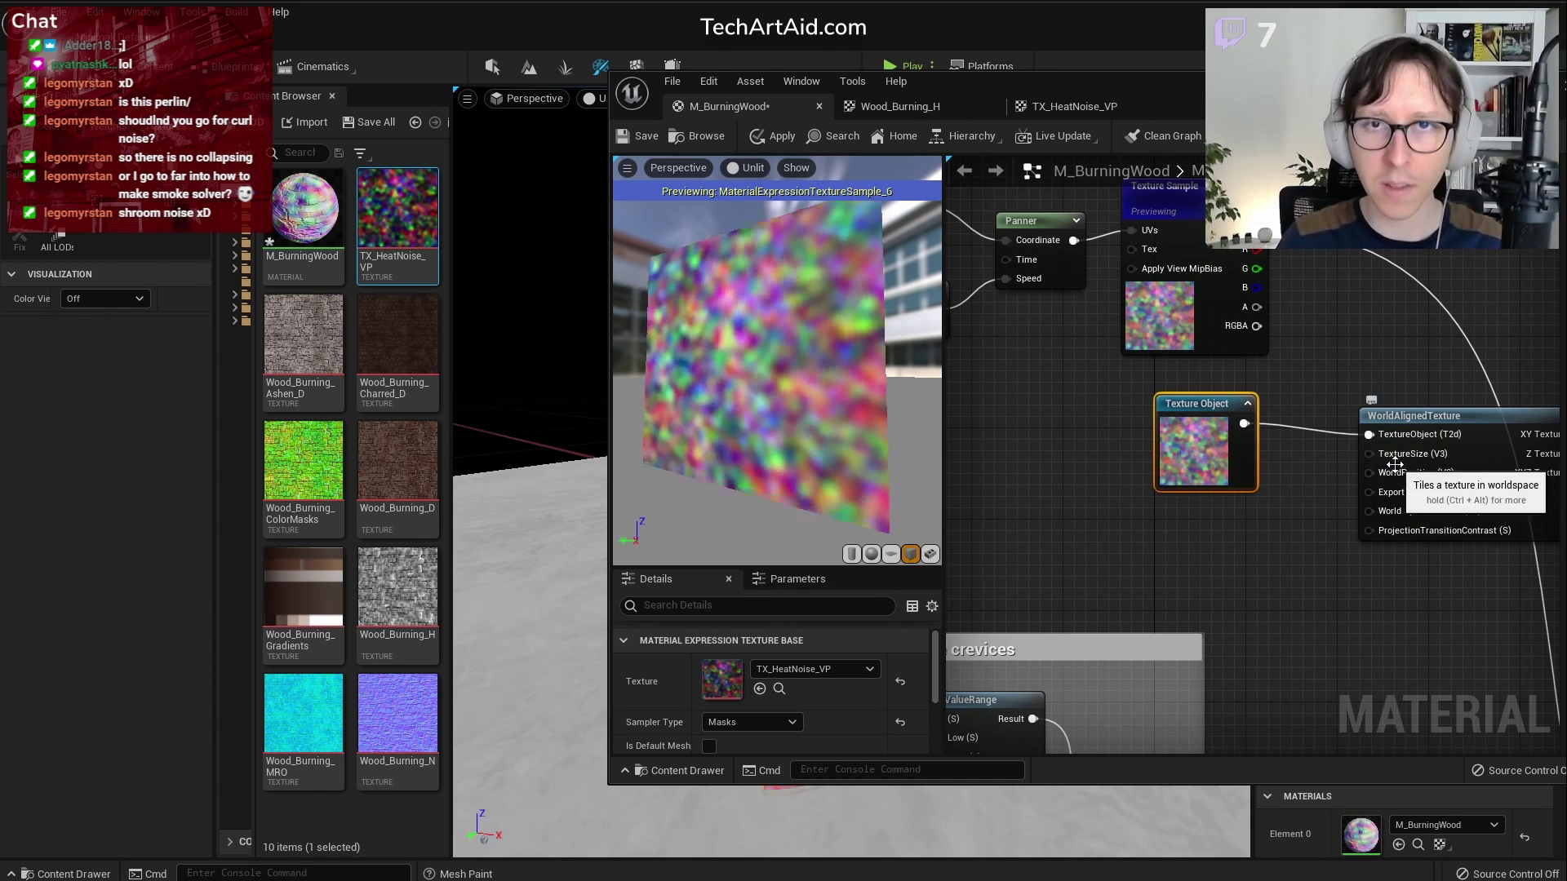
Create a HeatNoiseTiling scalar parameter with default 0.01 and connect it to the WorldAlignedTexture's TextureSize input
click(1139, 526)
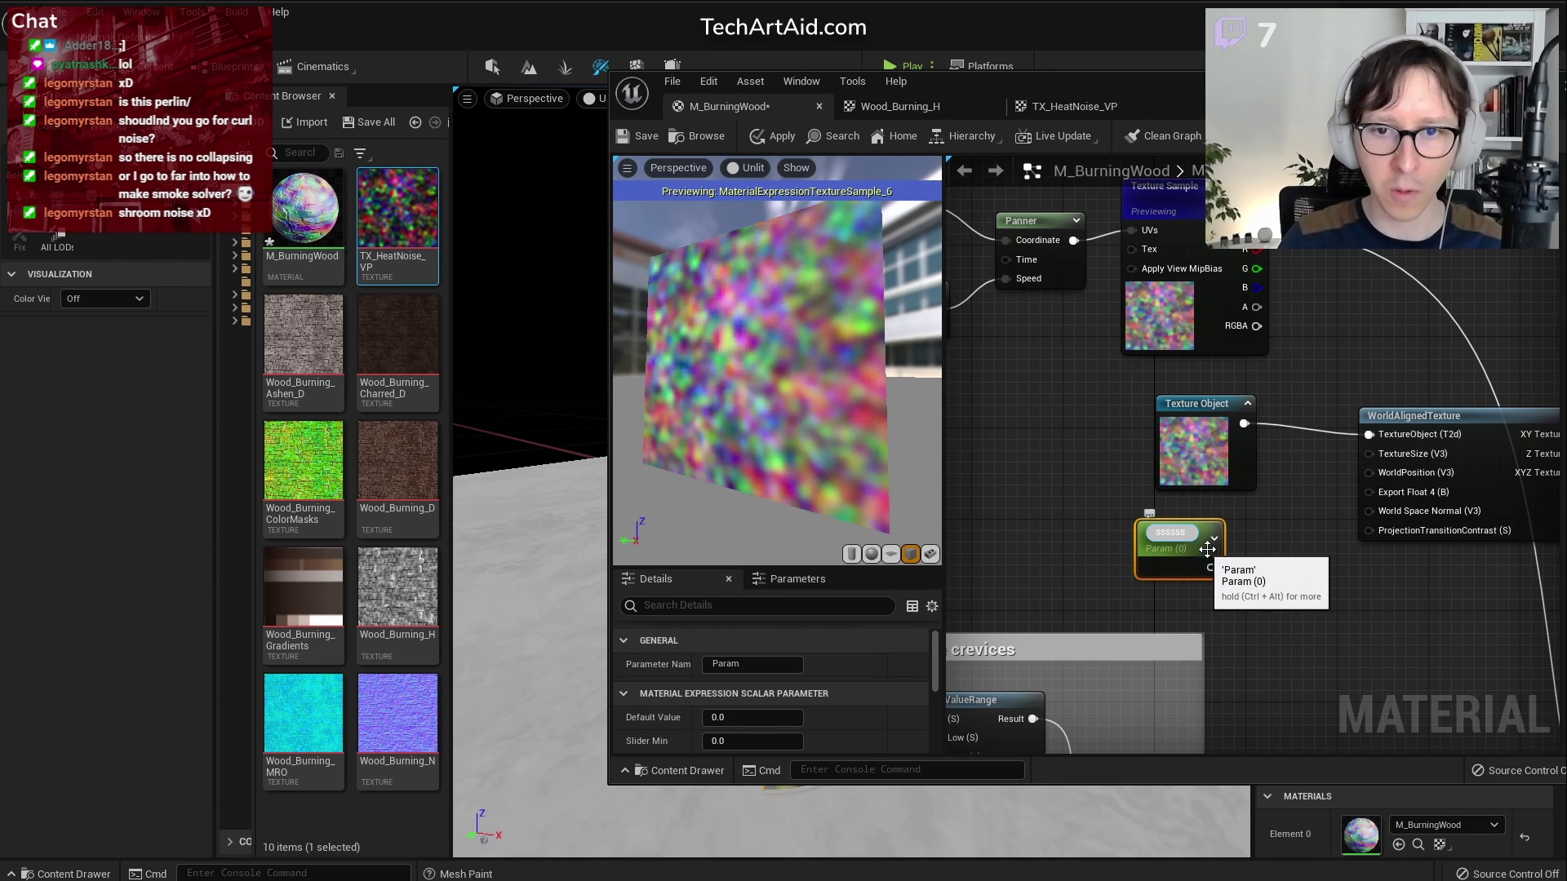
click(1161, 530)
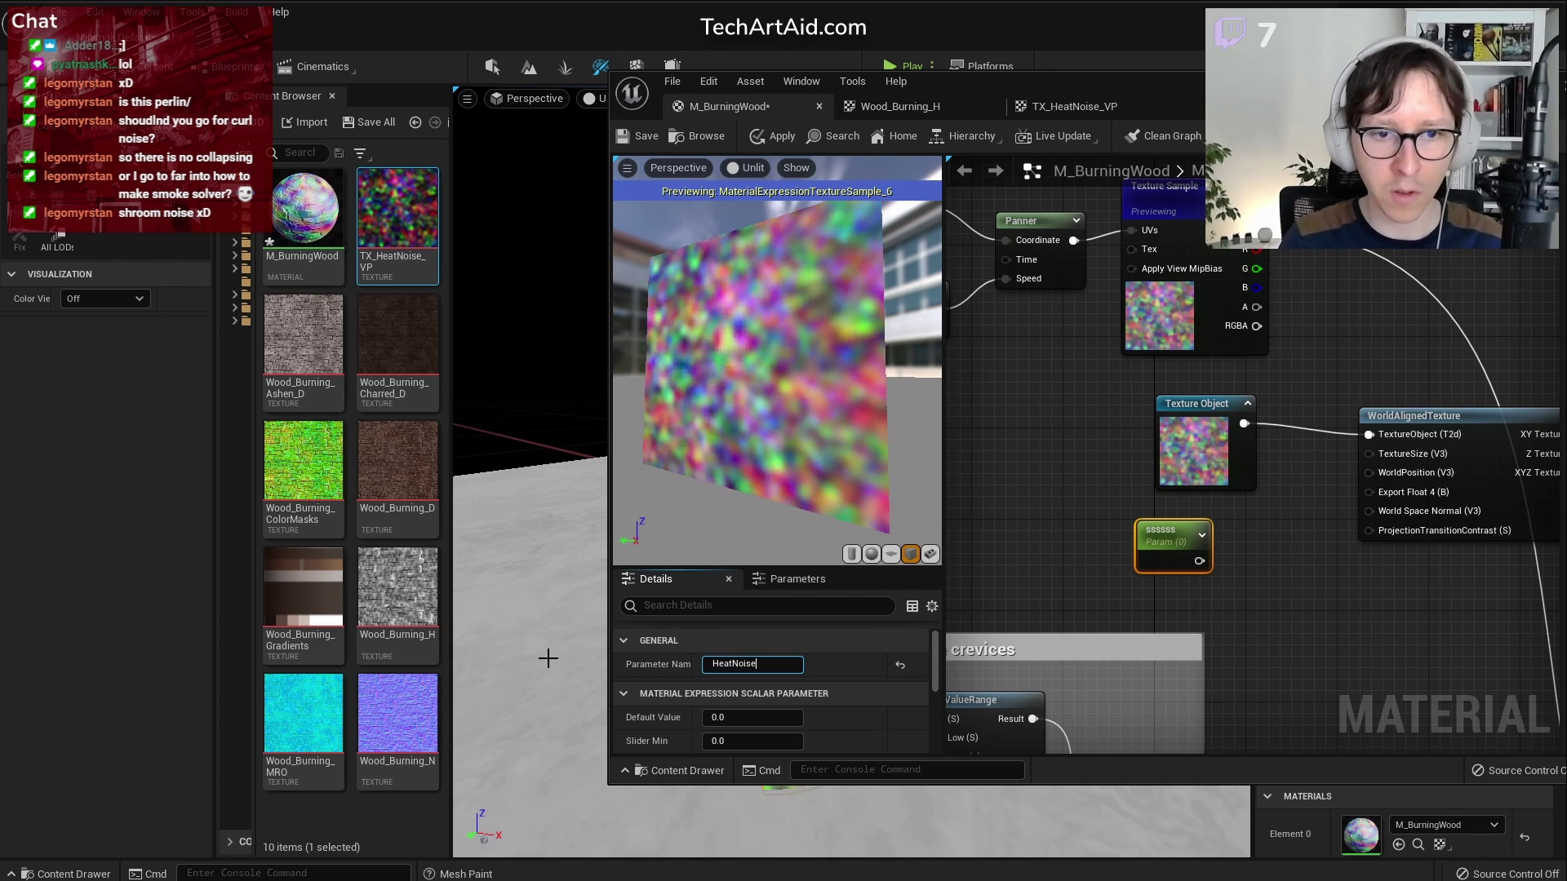
text(HeatNoiseTiling)
key(Return)
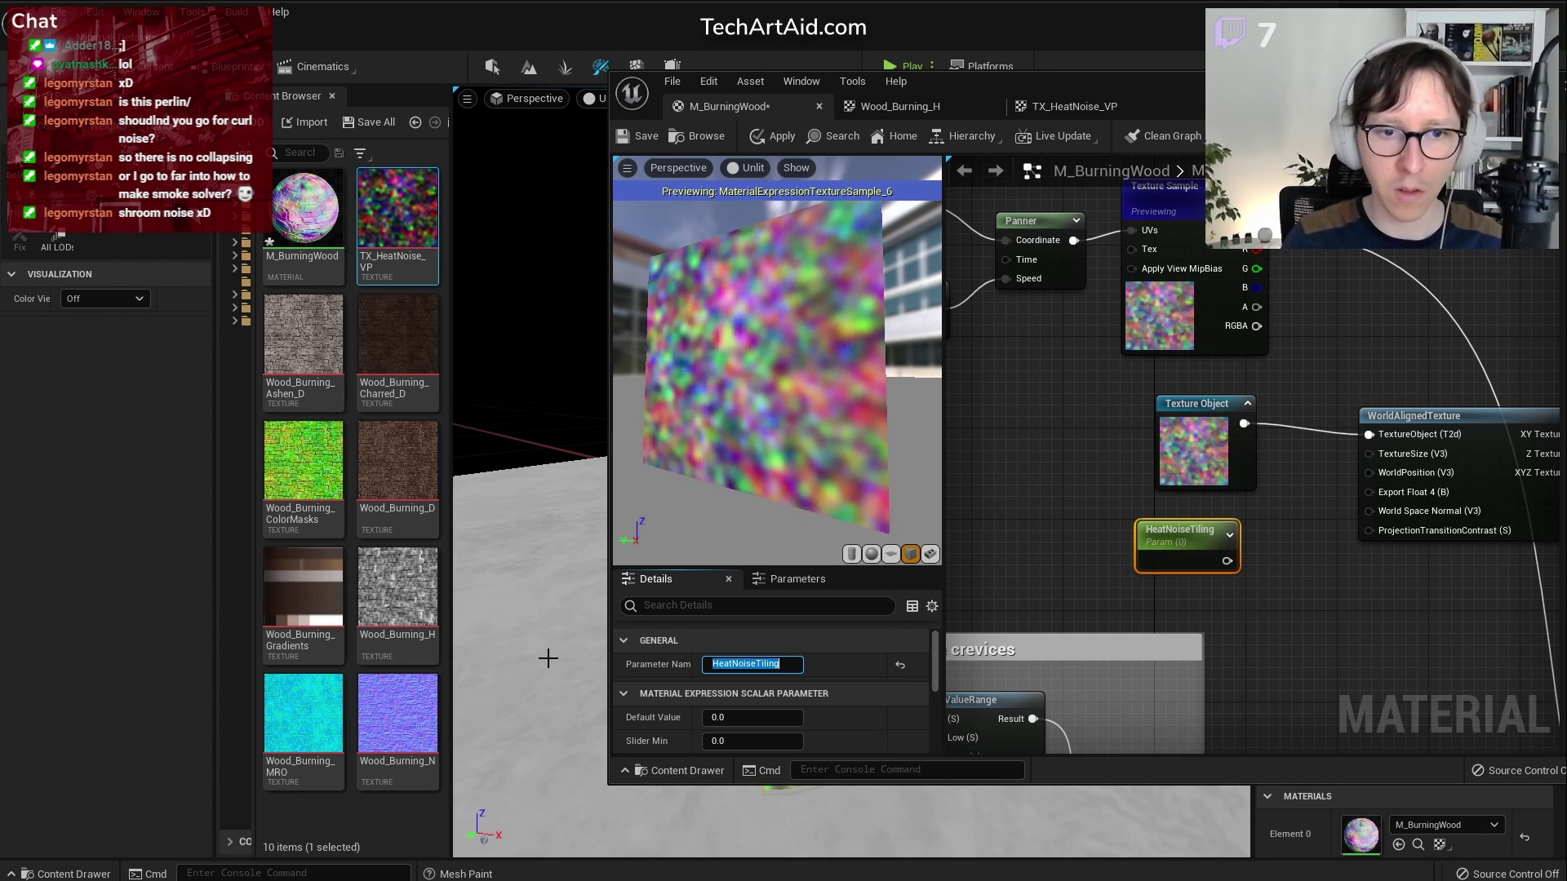
click(730, 717)
text(1)
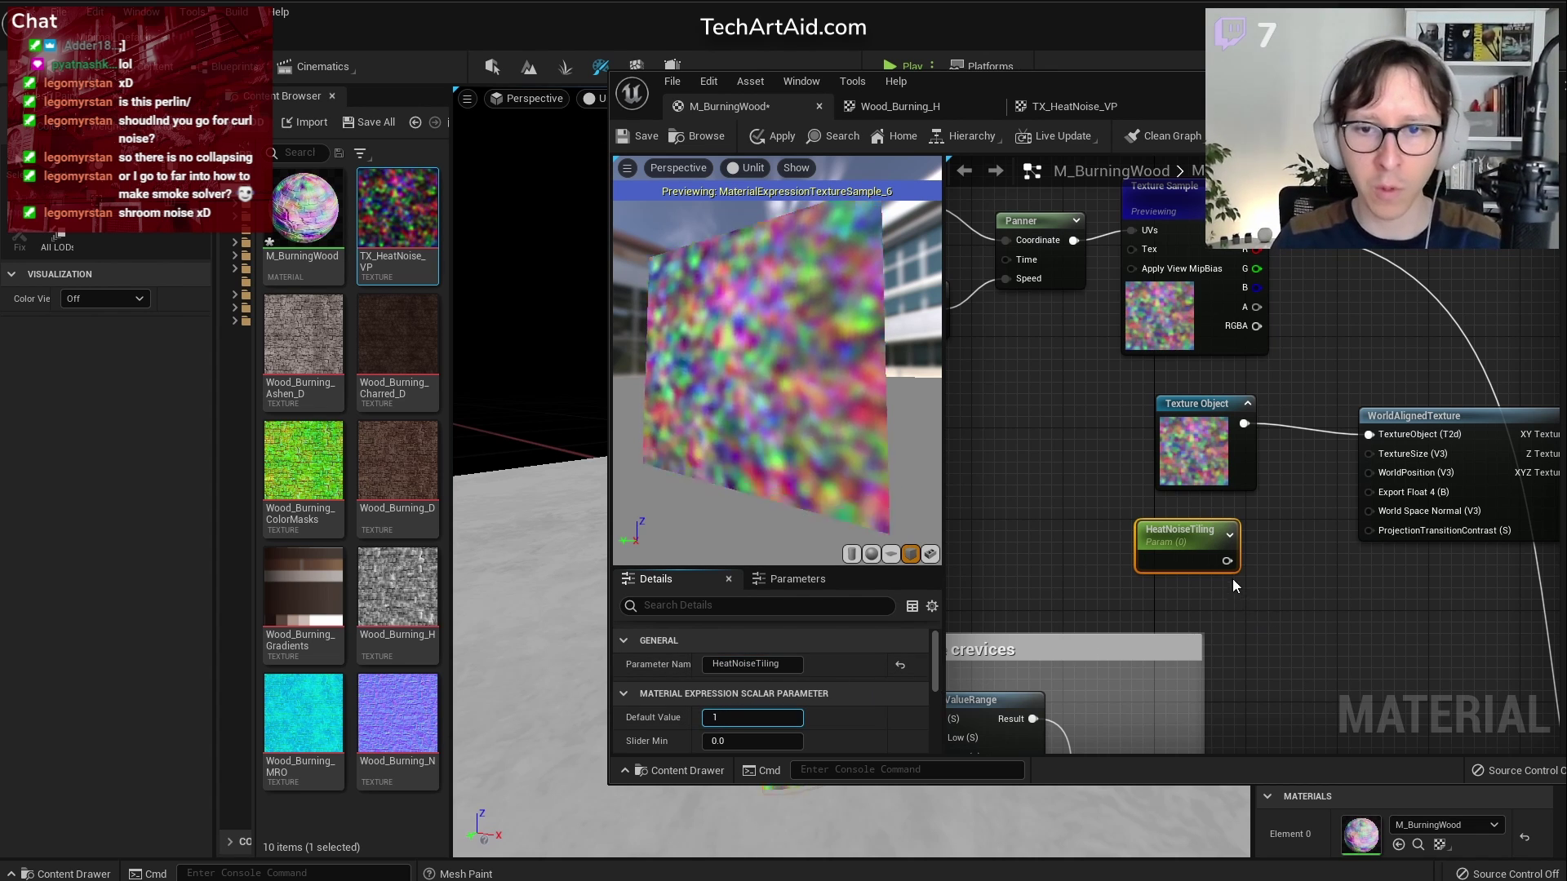
drag(1226, 560, 1370, 453)
click(752, 711)
text(0.01)
key(Return)
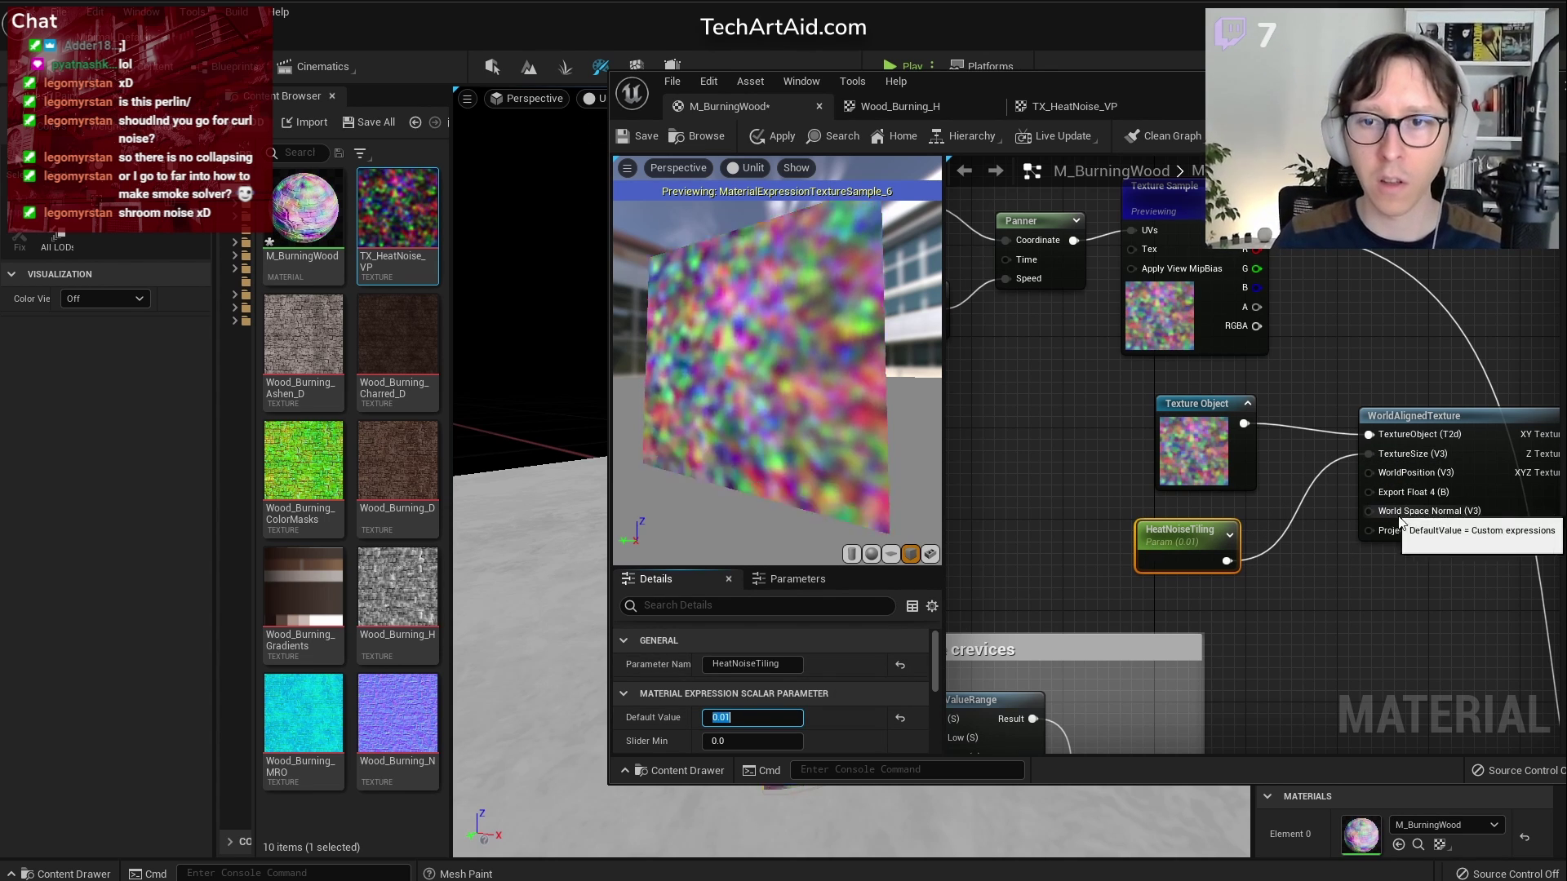
Connect the WorldAlignedTexture's XYZ Texture output to the material's Base Color in place of the heat noise sample
right_drag(1380, 571, 1303, 551)
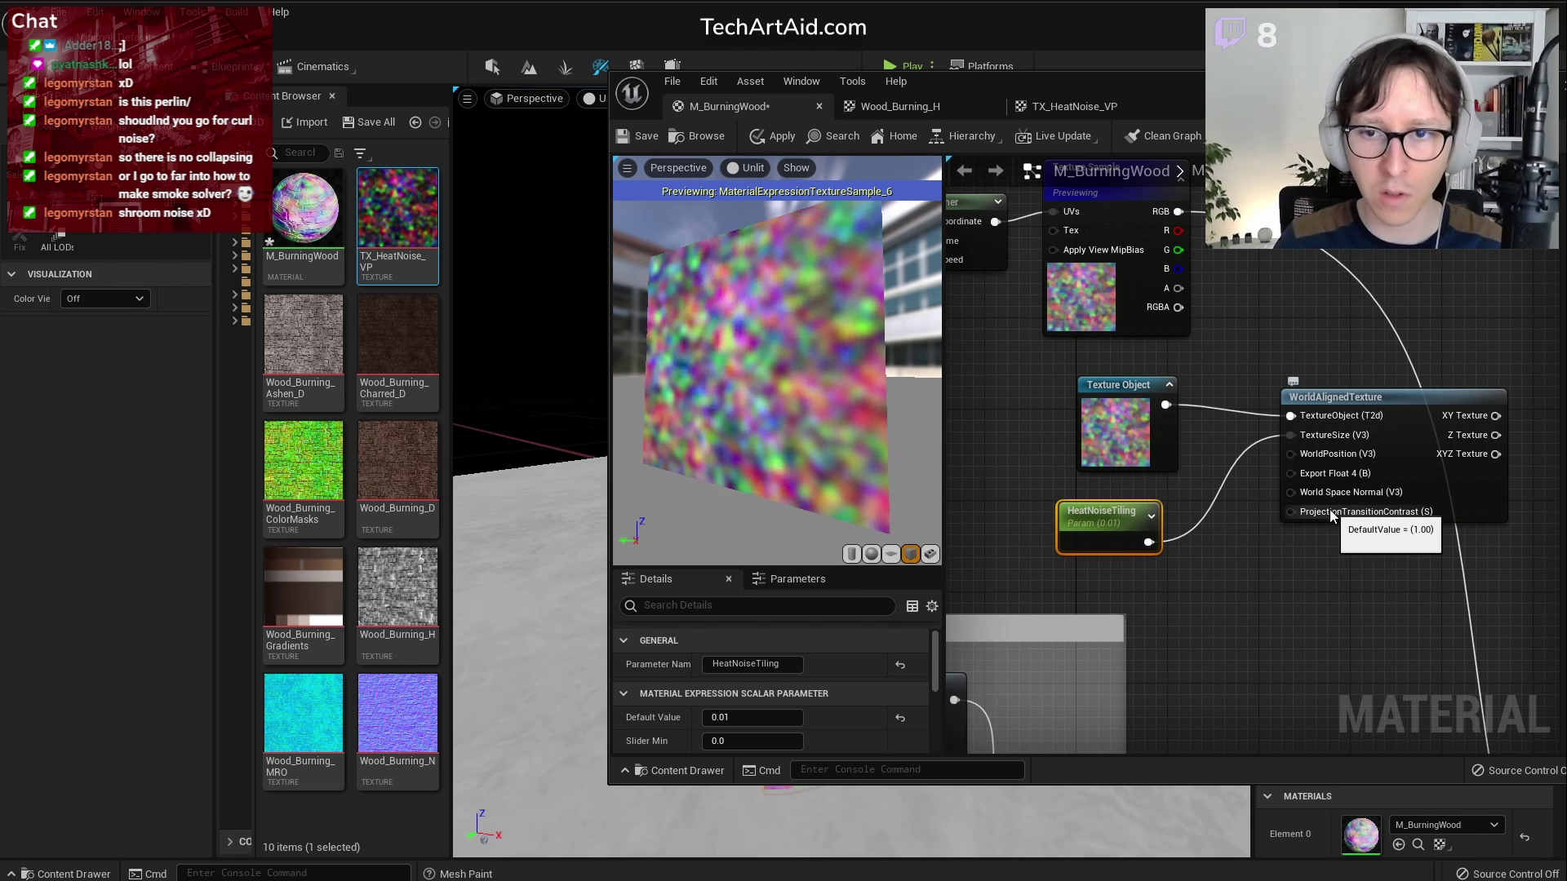
scroll(1330, 509, down, 3)
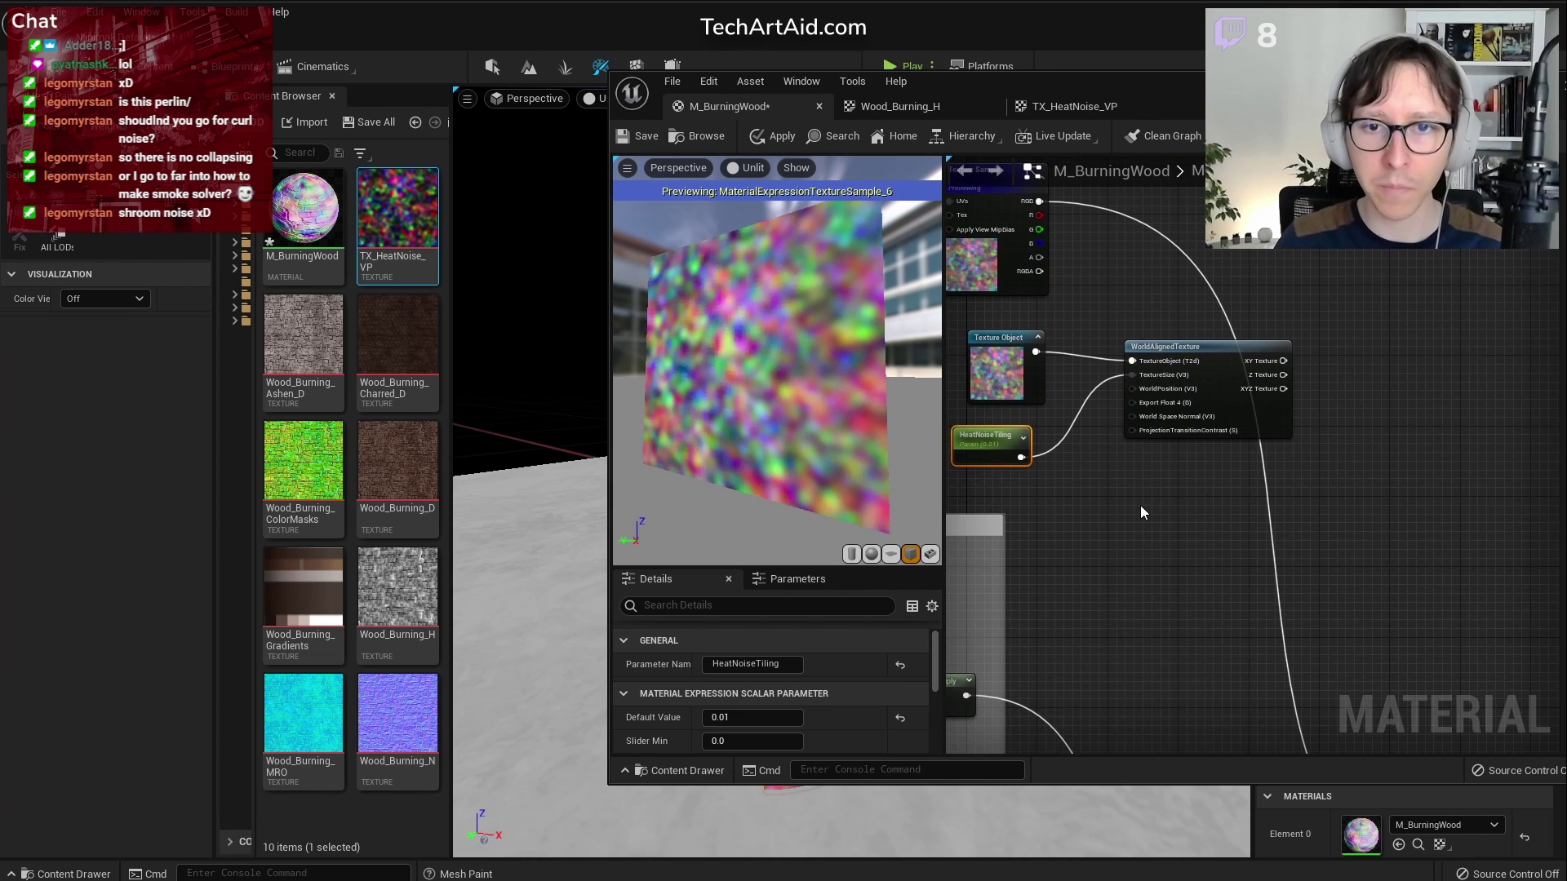
right_drag(1139, 506, 1282, 549)
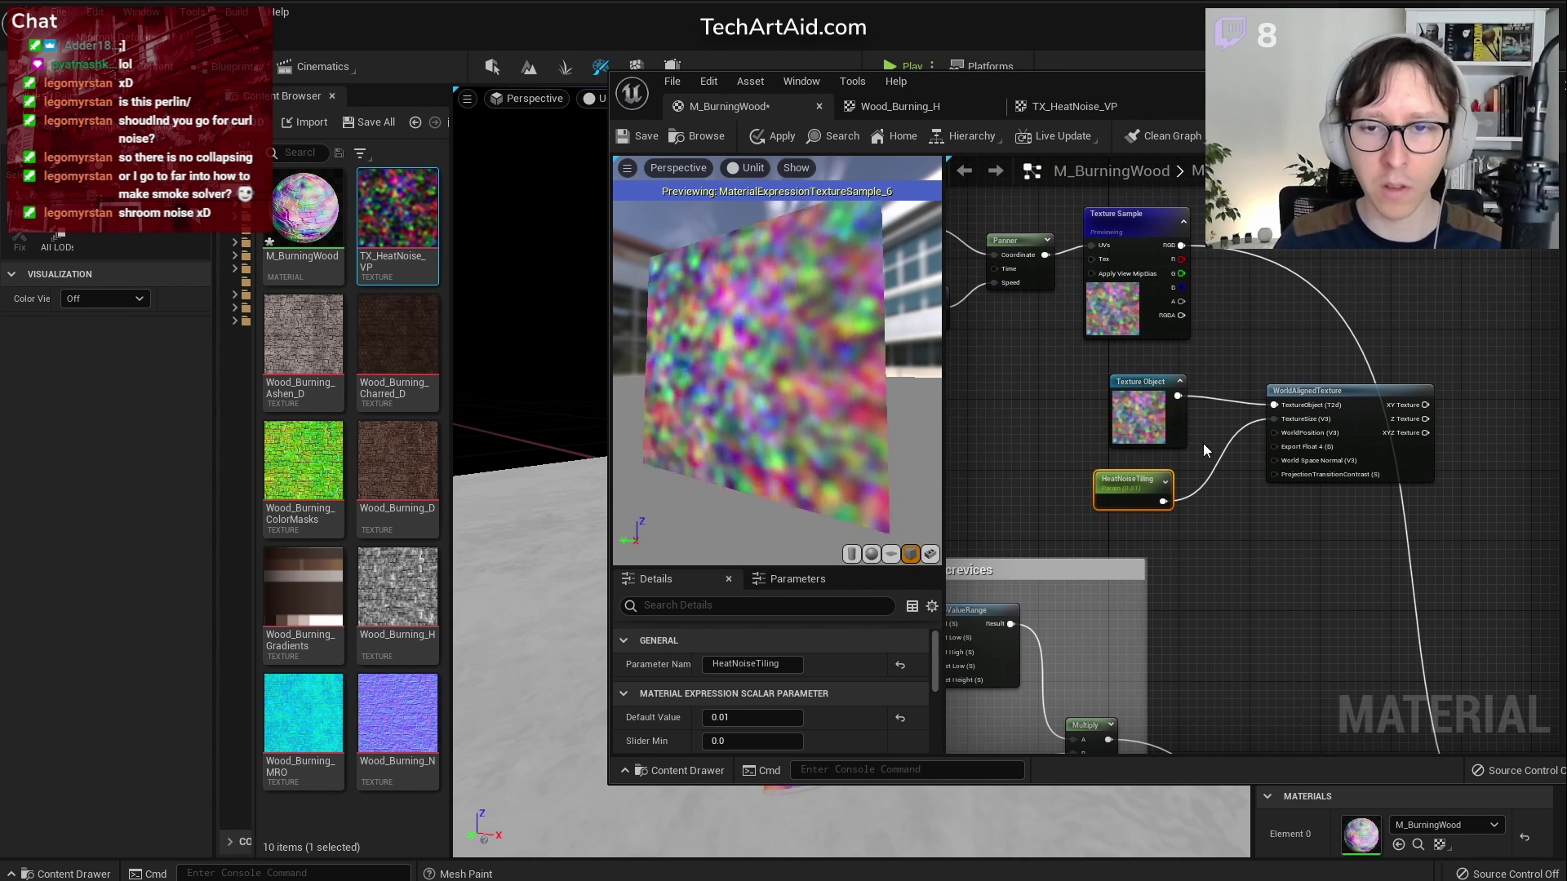
right_drag(1462, 517, 1194, 419)
drag(1158, 358, 1380, 231)
Orbit the preview mesh to face a corner and start previewing the WorldAlignedTexture node on it
right_drag(1325, 256, 1497, 585)
drag(877, 428, 783, 425)
scroll(1281, 368, down, 5)
scroll(1278, 229, up, 5)
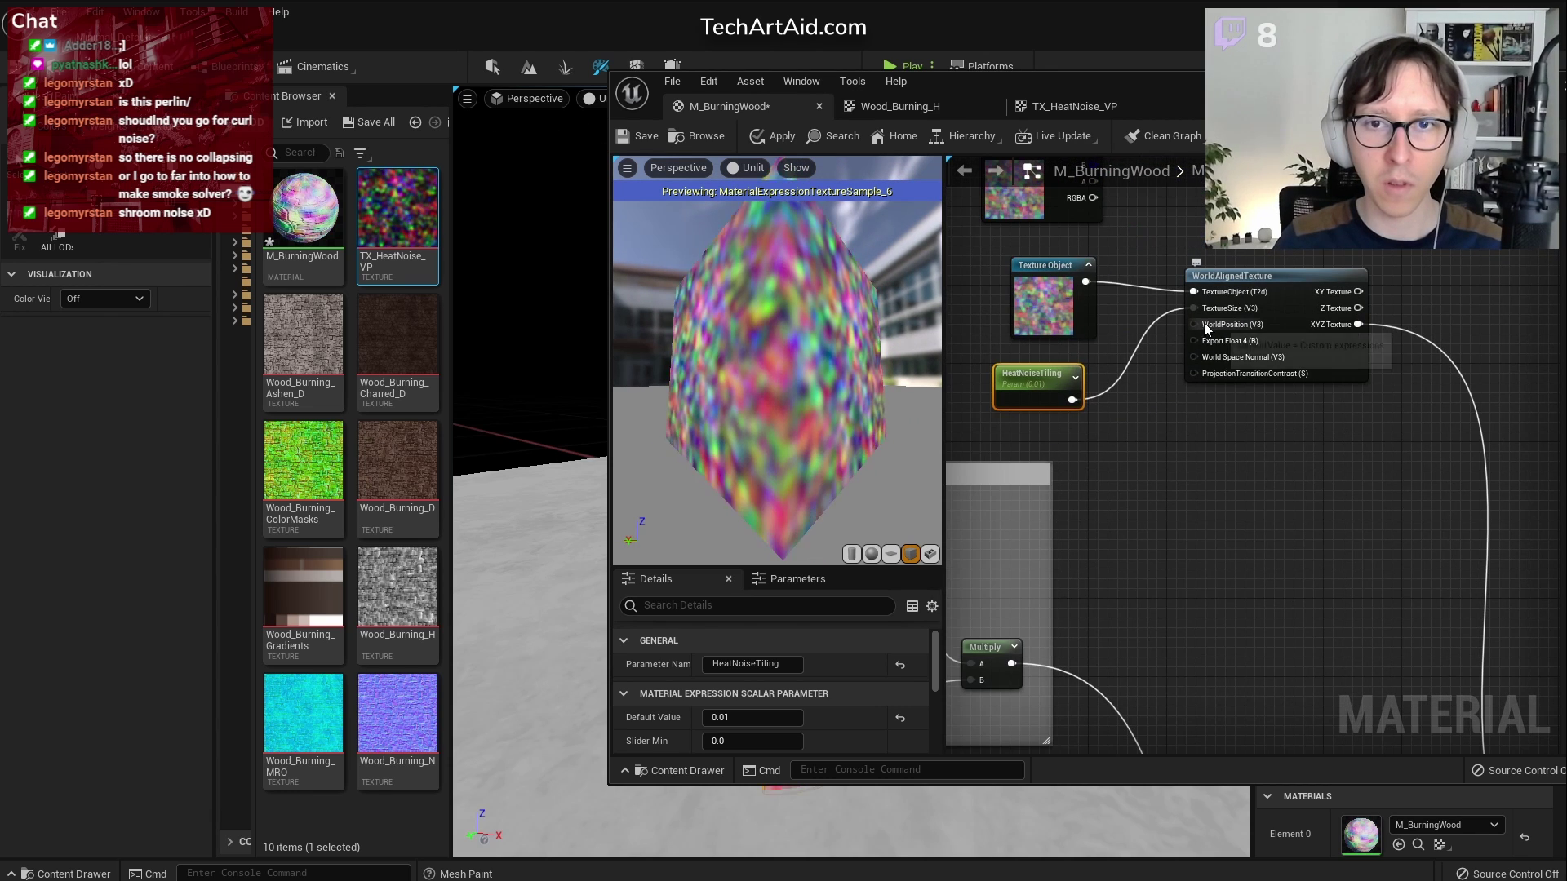
right_click(1195, 282)
click(1264, 314)
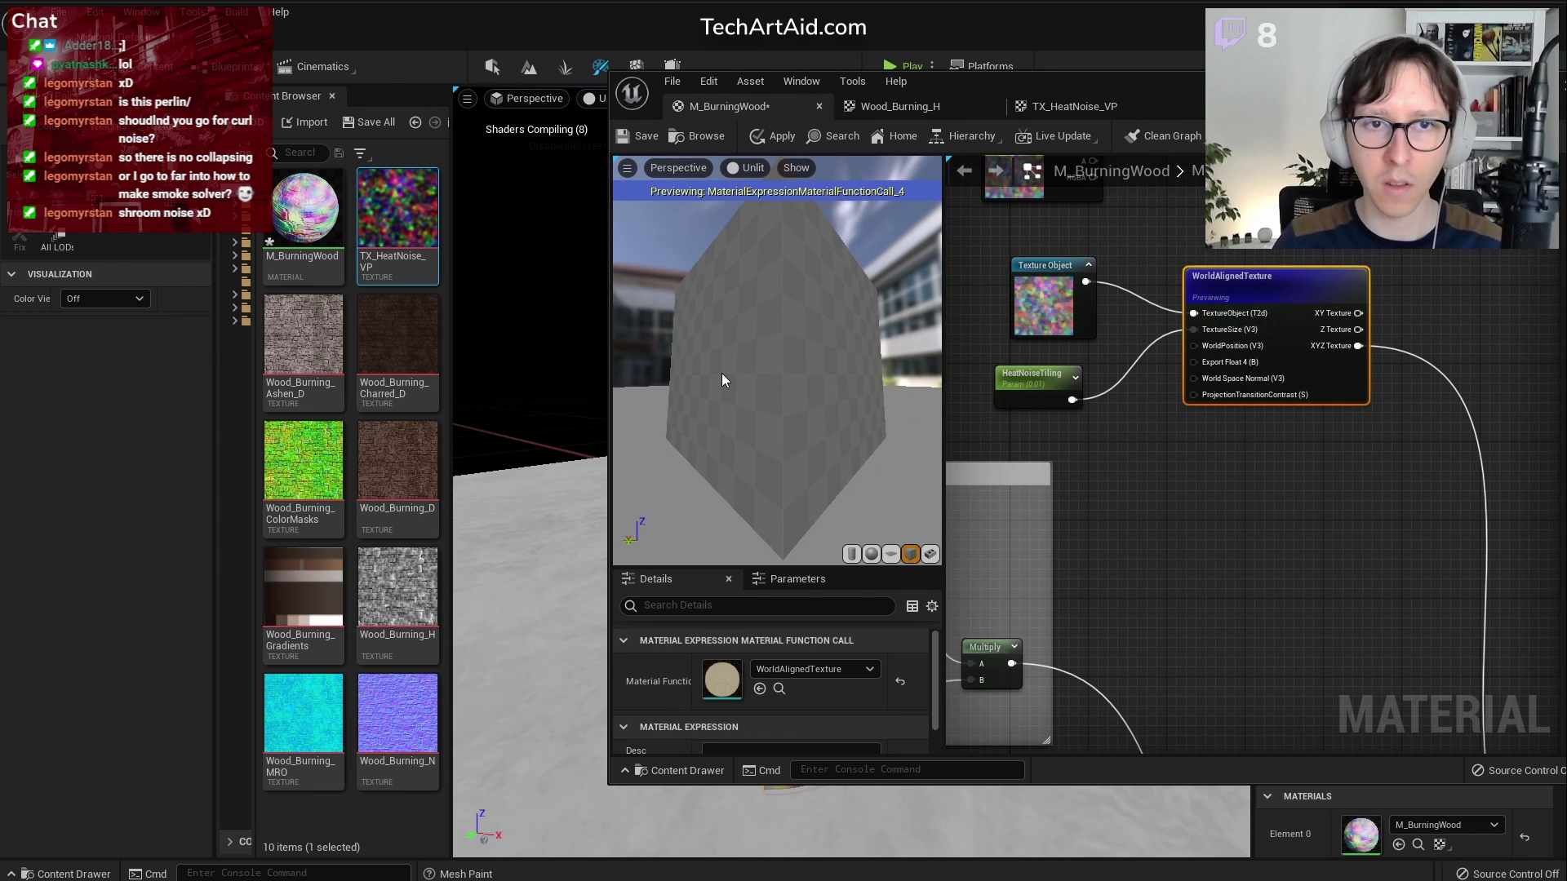
Try a HeatNoiseTiling default value of 1, and raise it to 10
click(1048, 377)
click(739, 714)
text(1)
key(Return)
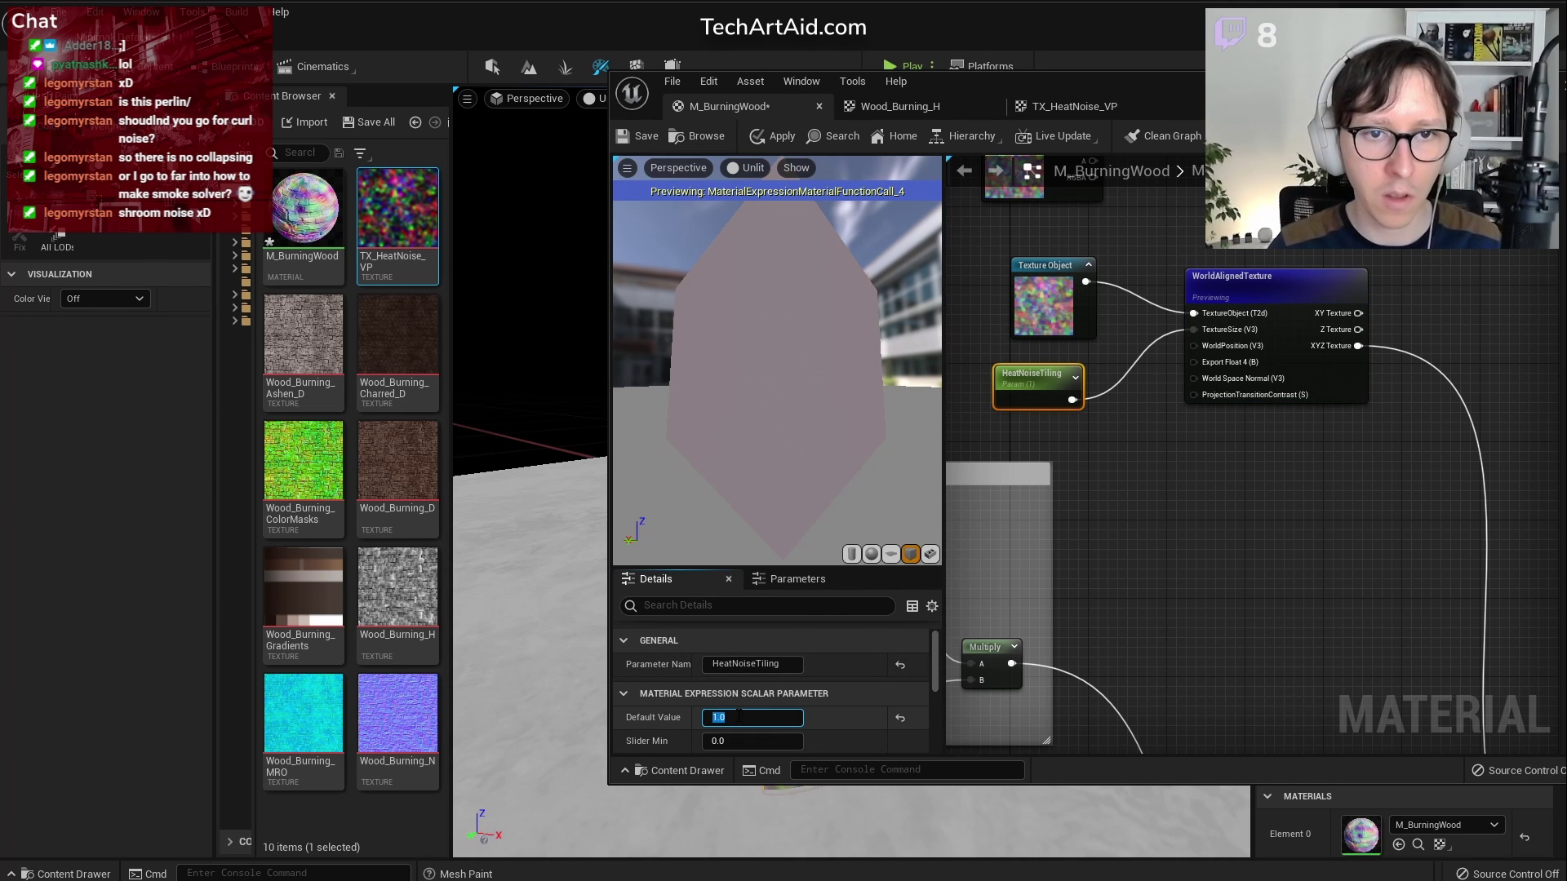
text(10)
key(Return)
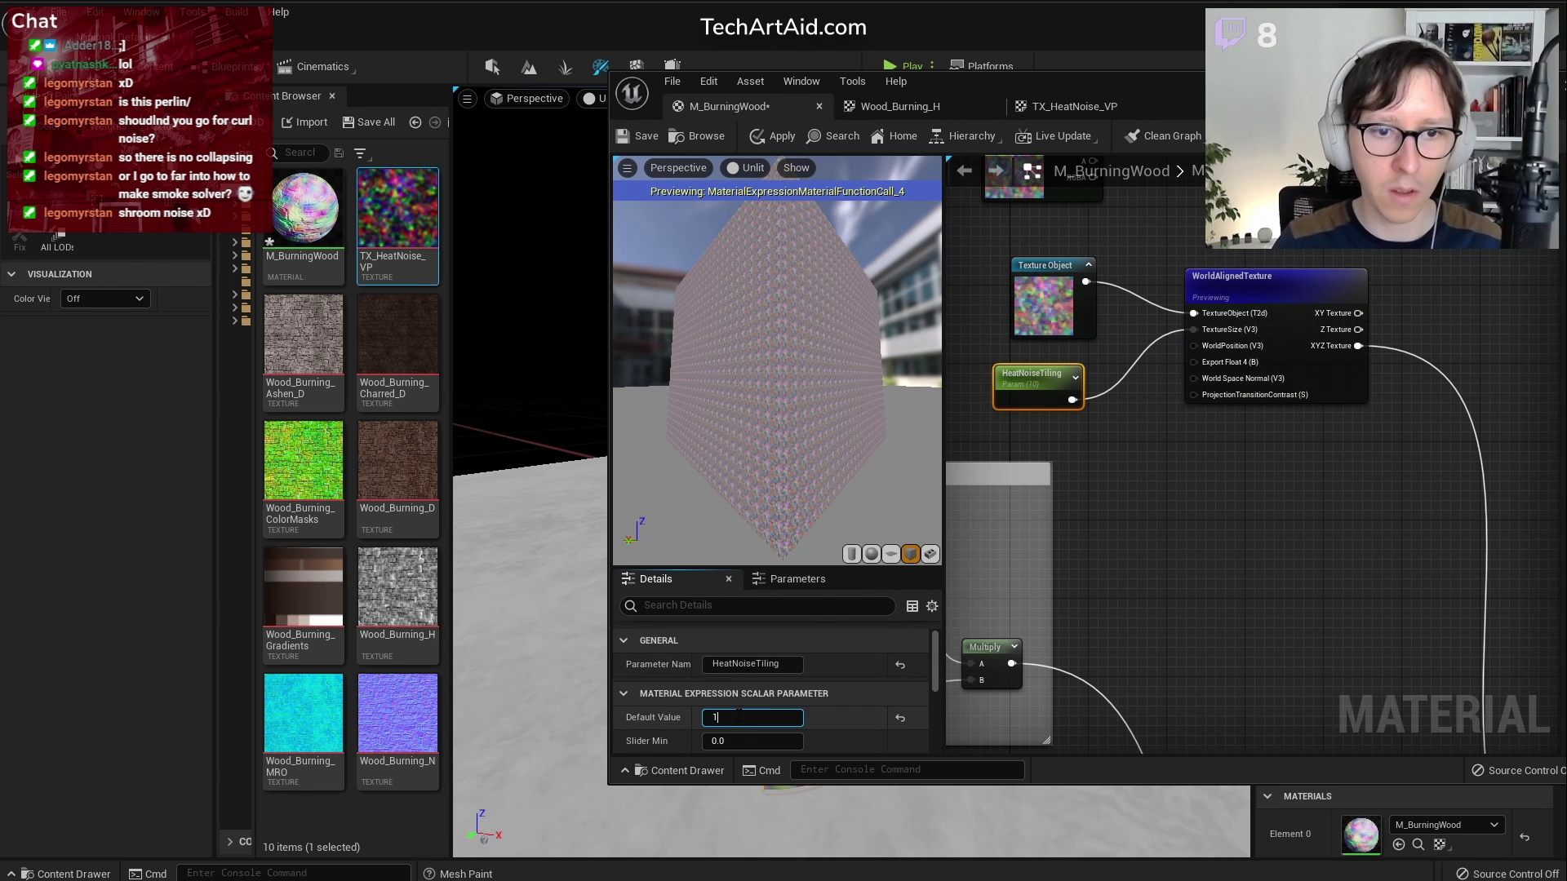
Try default values of 1, 0.001, 0.1 and 10 for the HeatNoiseTiling parameter
text(1)
key(Return)
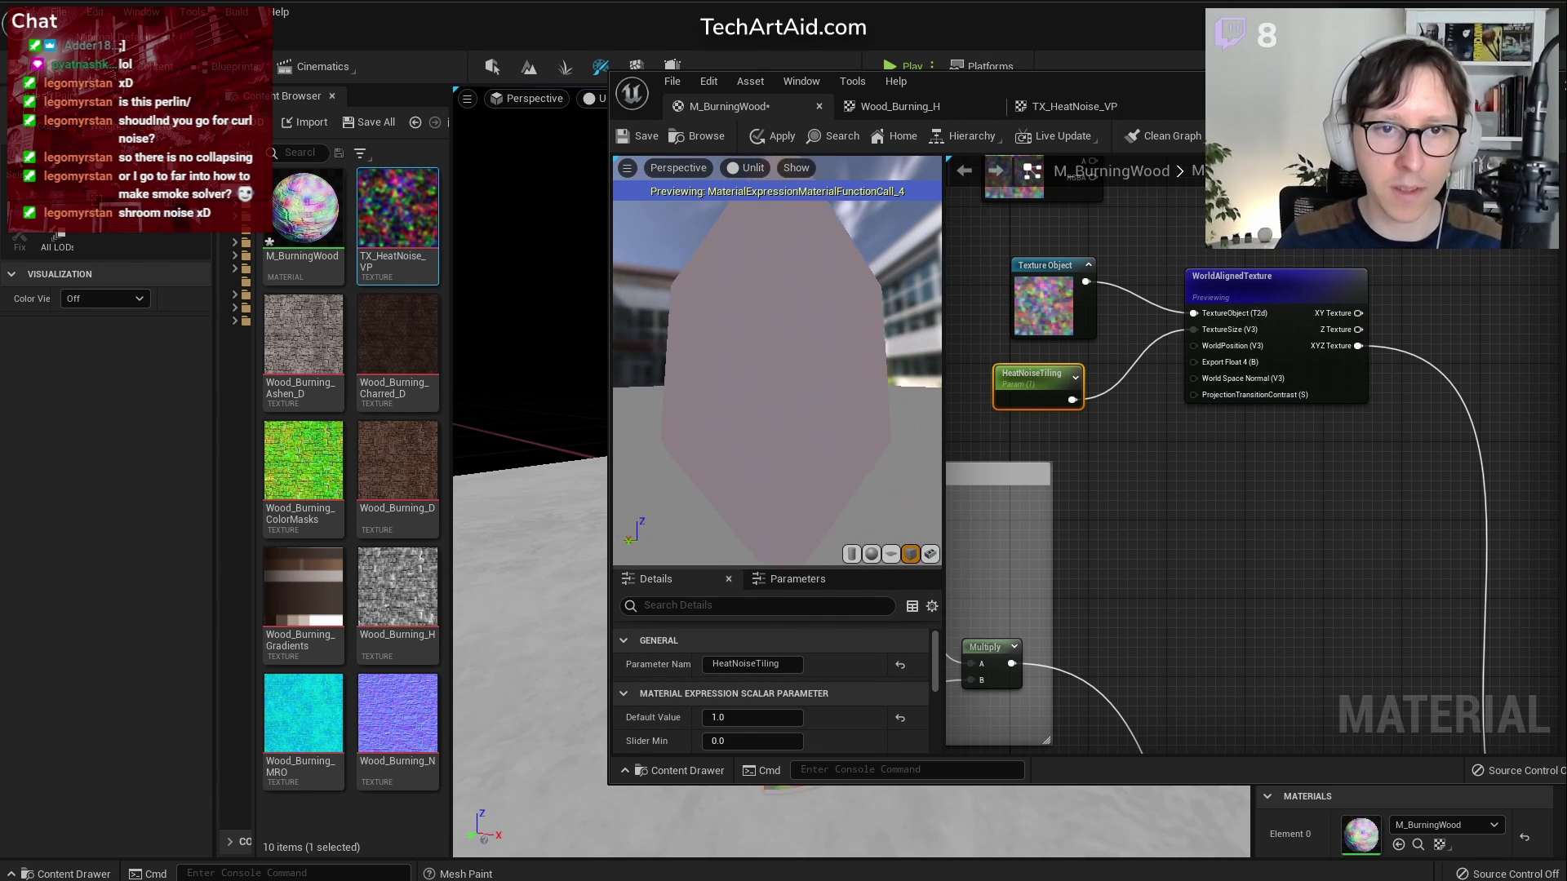
text(0.001)
key(Return)
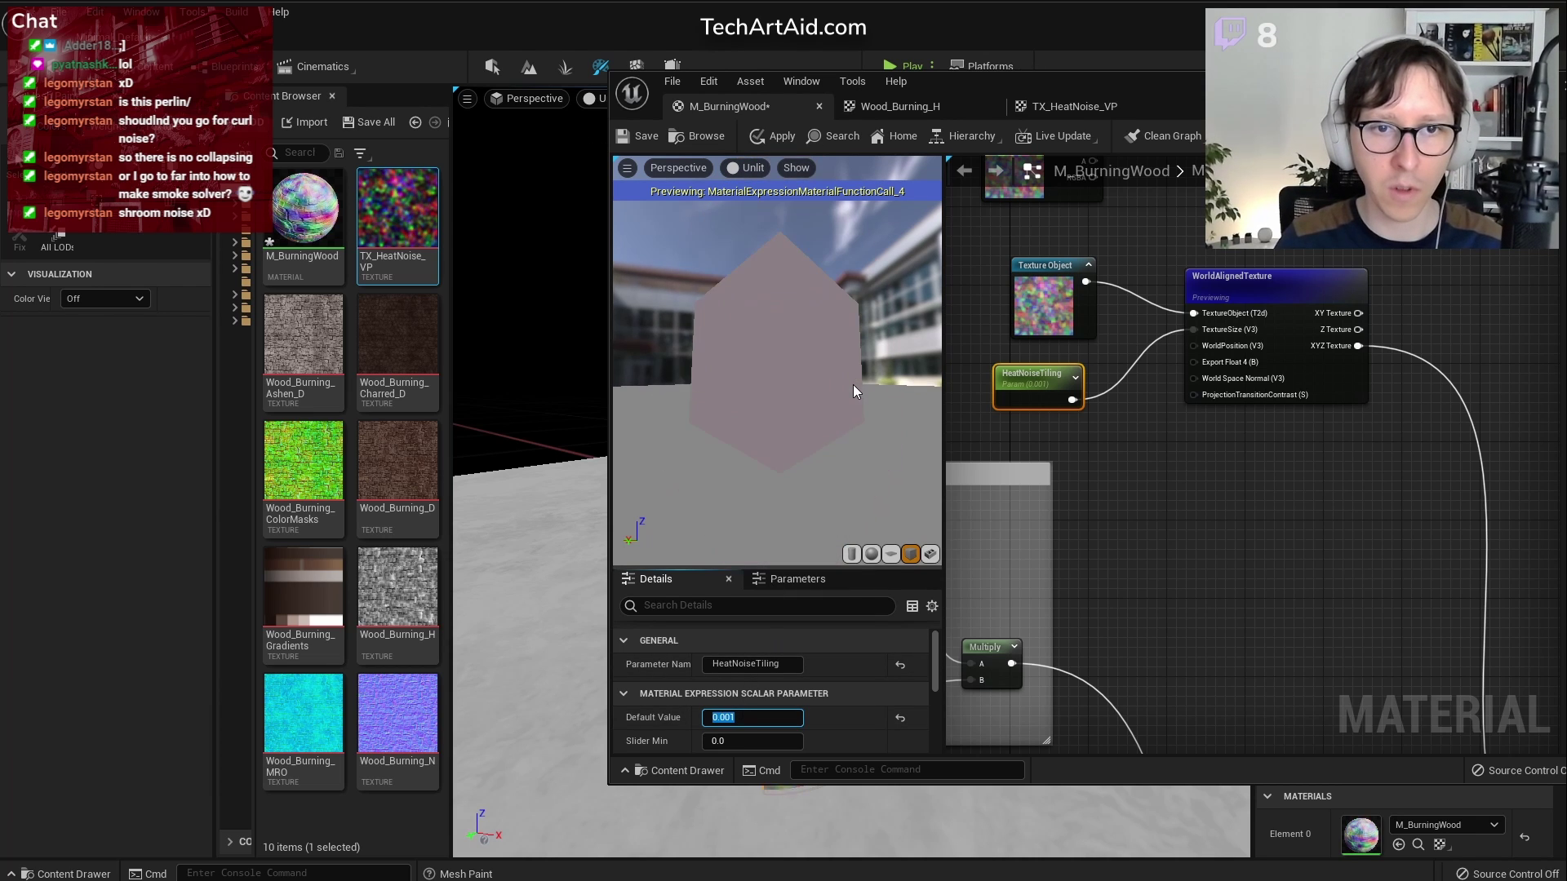
scroll(854, 385, up, 3)
right_drag(1194, 456, 1322, 532)
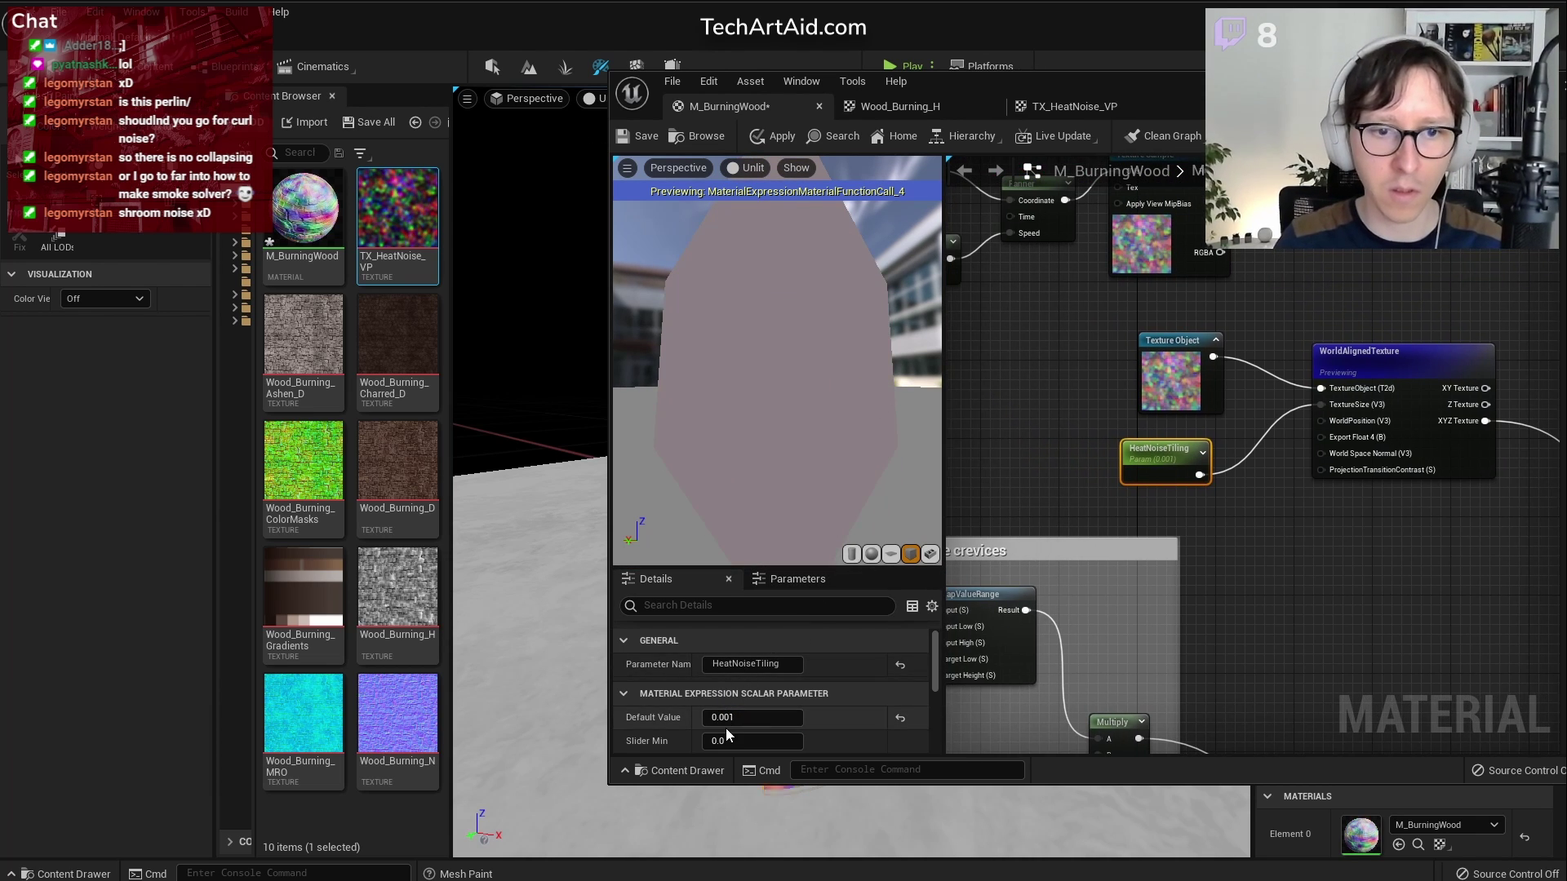
text(0.1)
key(Return)
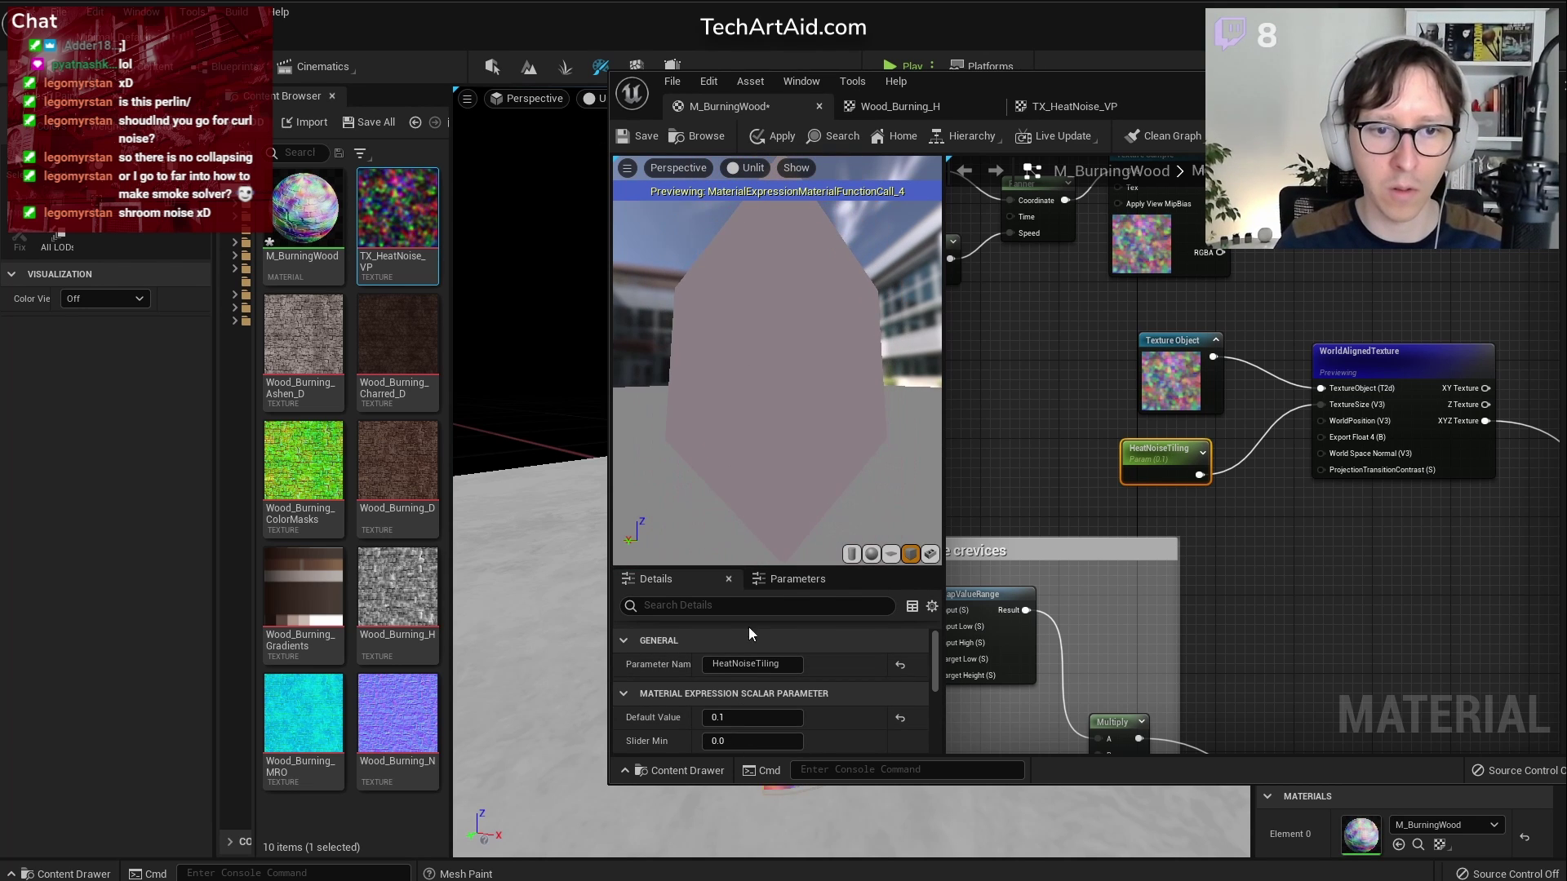
click(745, 718)
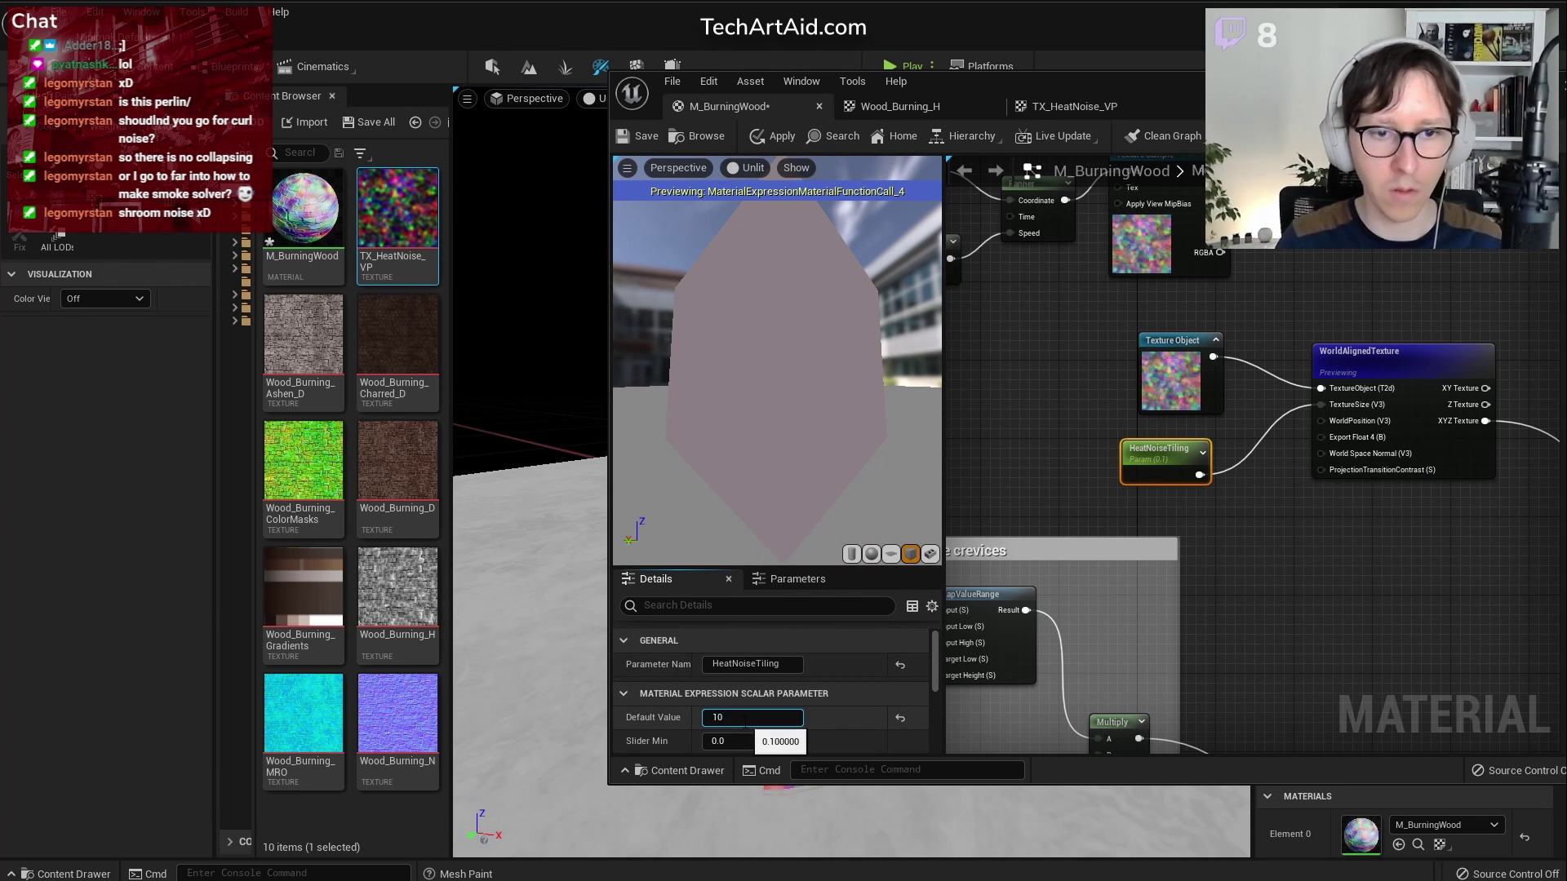
key(Return)
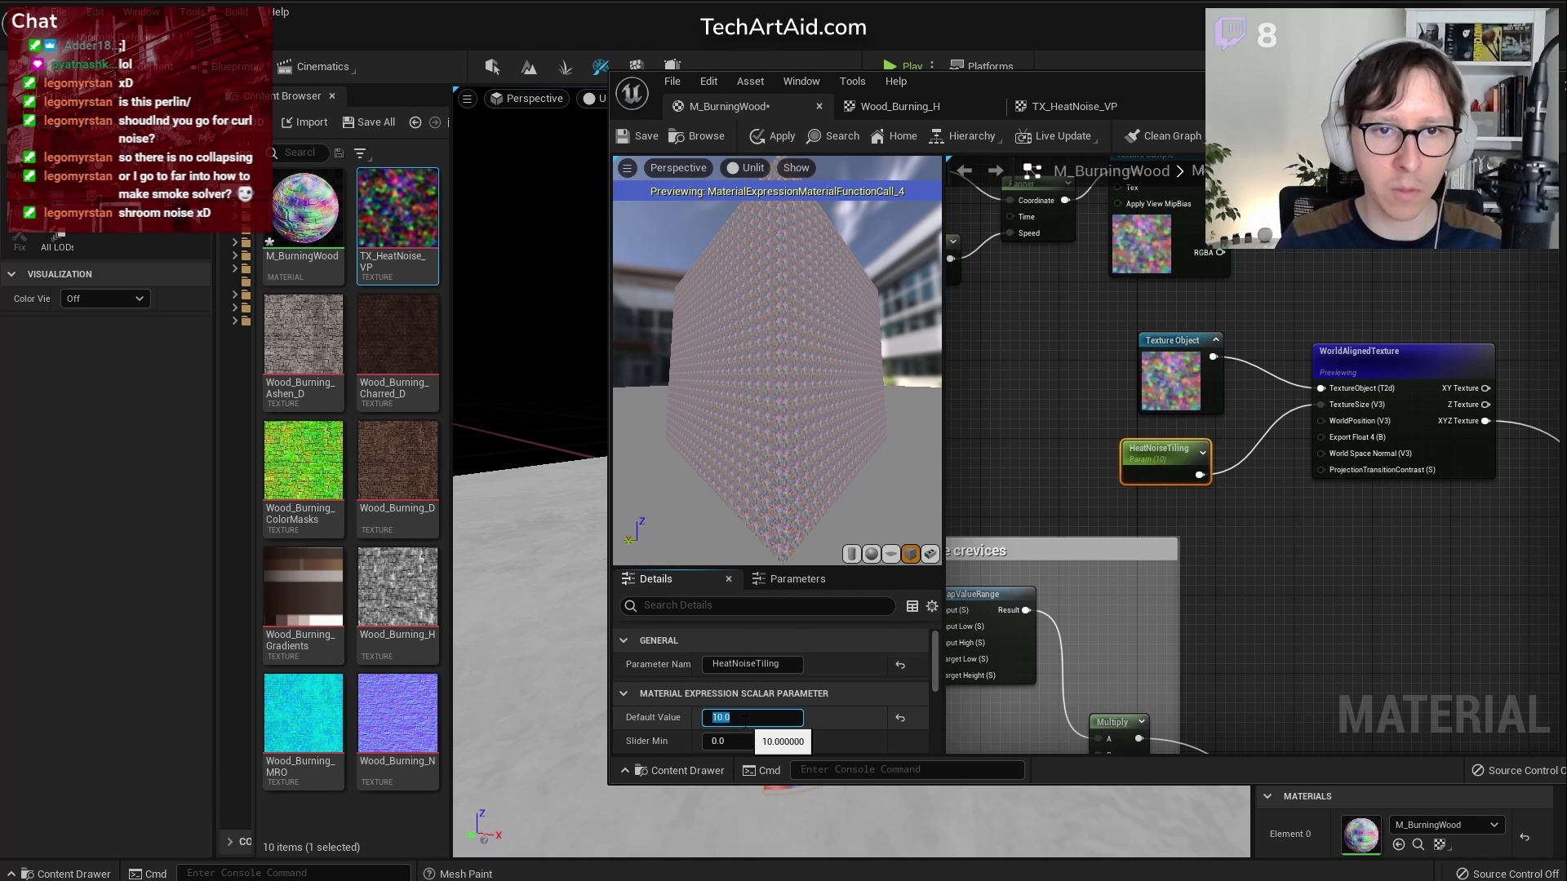
Try a default value of 100 for the HeatNoiseTiling parameter
text(1000)
key(BackSpace)
key(Return)
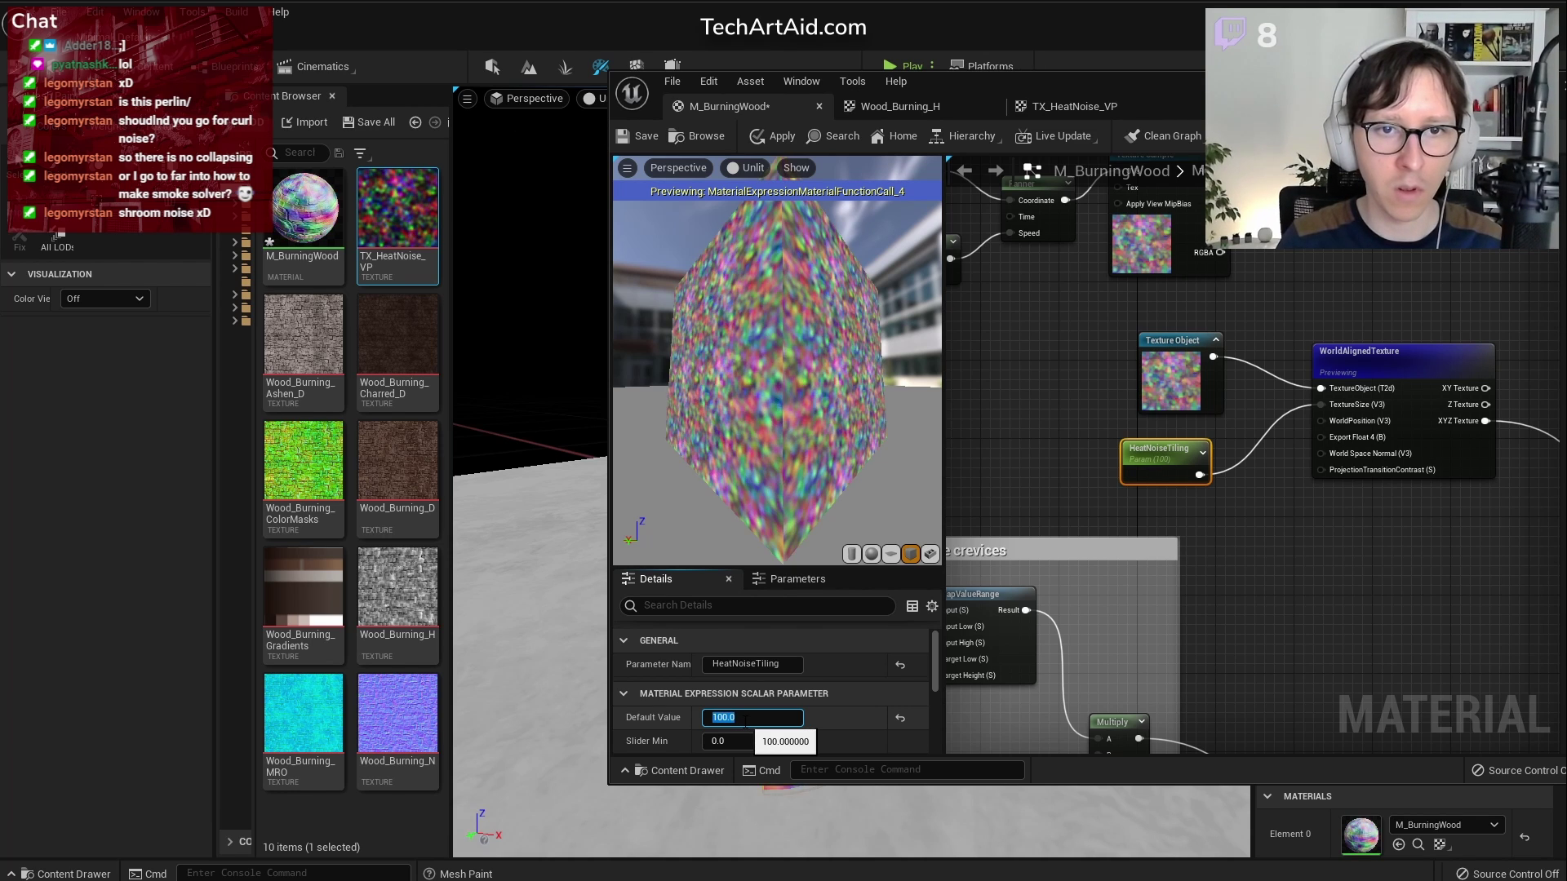
scroll(1334, 408, up, 1)
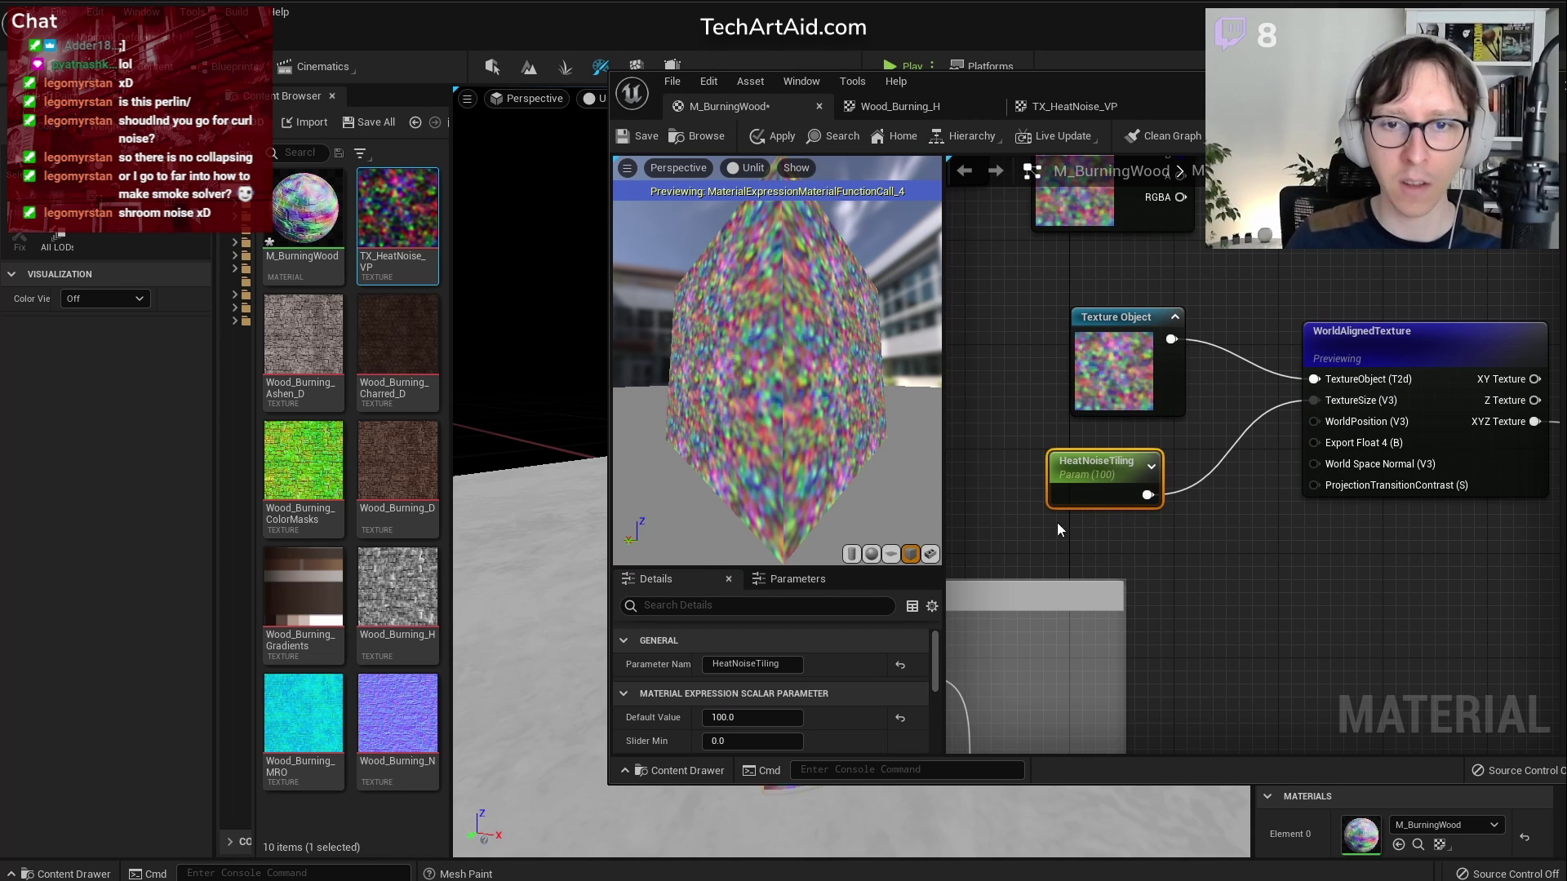
Rename the HeatNoiseTiling parameter to HeatNoiseSize and save the M_BurningWood material
click(758, 663)
click(757, 663)
text(Siz)
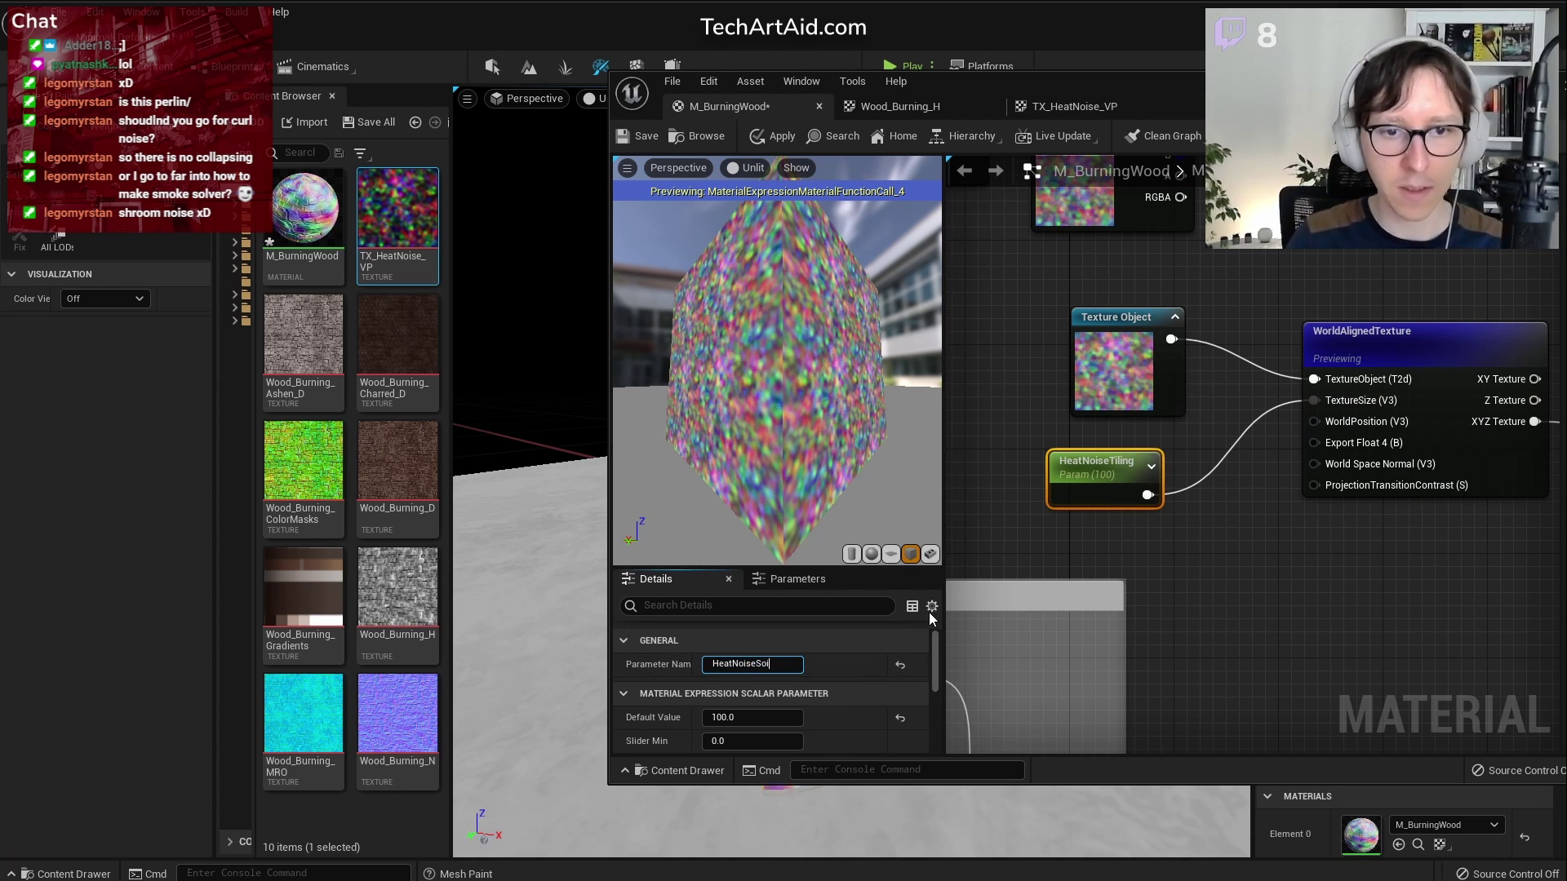
key(BackSpace)
text(cale)
key(Return)
key(BackSpace)
key(BackSpace)
key(BackSpace)
key(BackSpace)
text(ize)
key(Return)
click(652, 137)
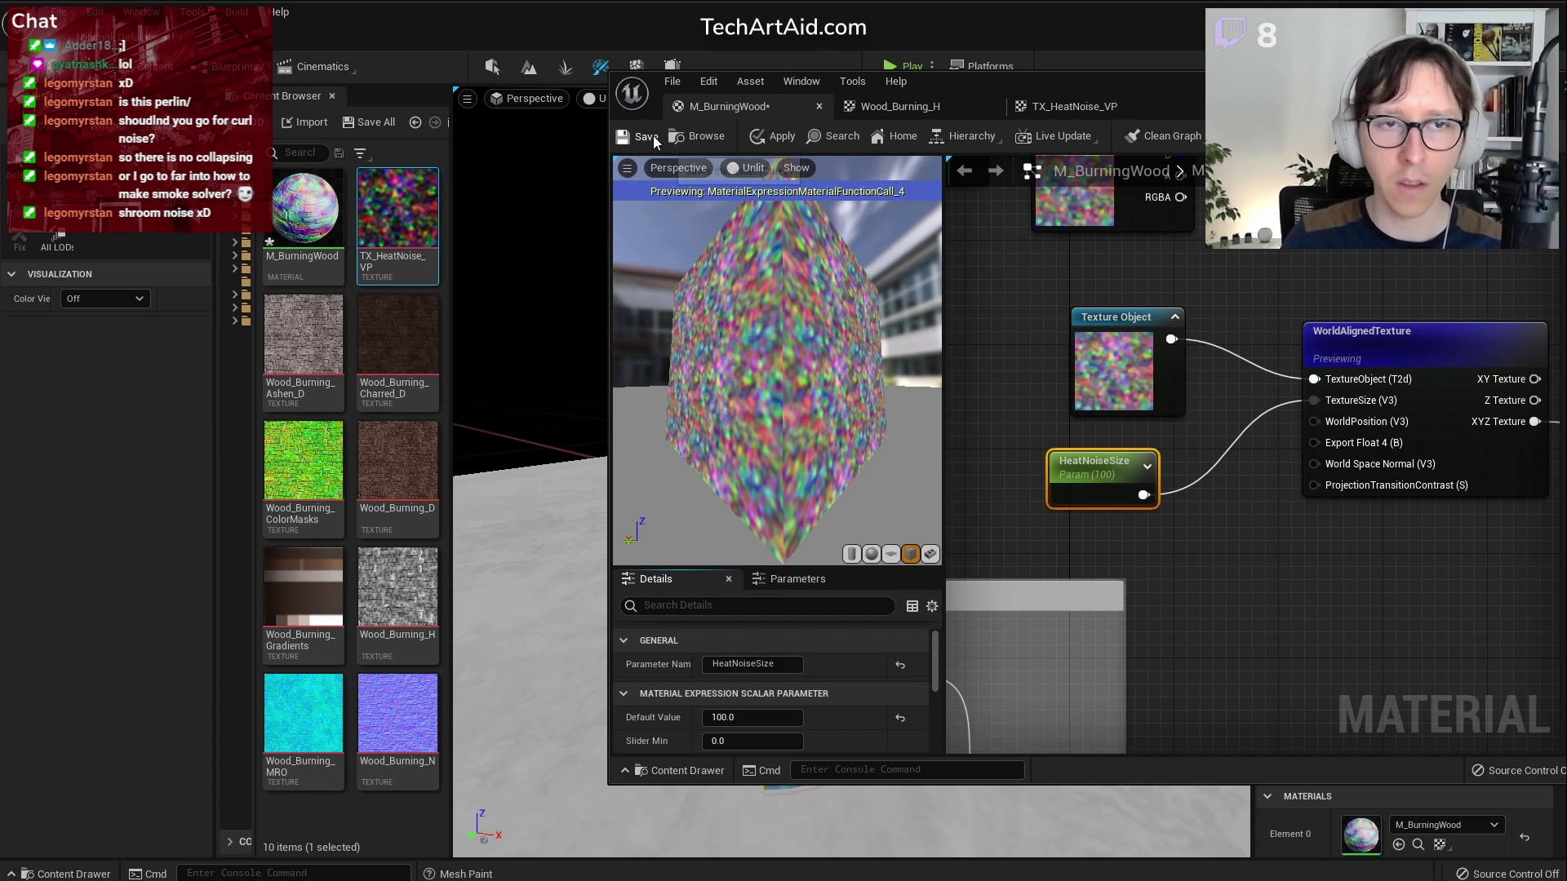
Try a default value of 200 for HeatNoiseSize and inspect the noise on the preview cube from another angle
click(731, 718)
click(731, 718)
text(200)
key(Return)
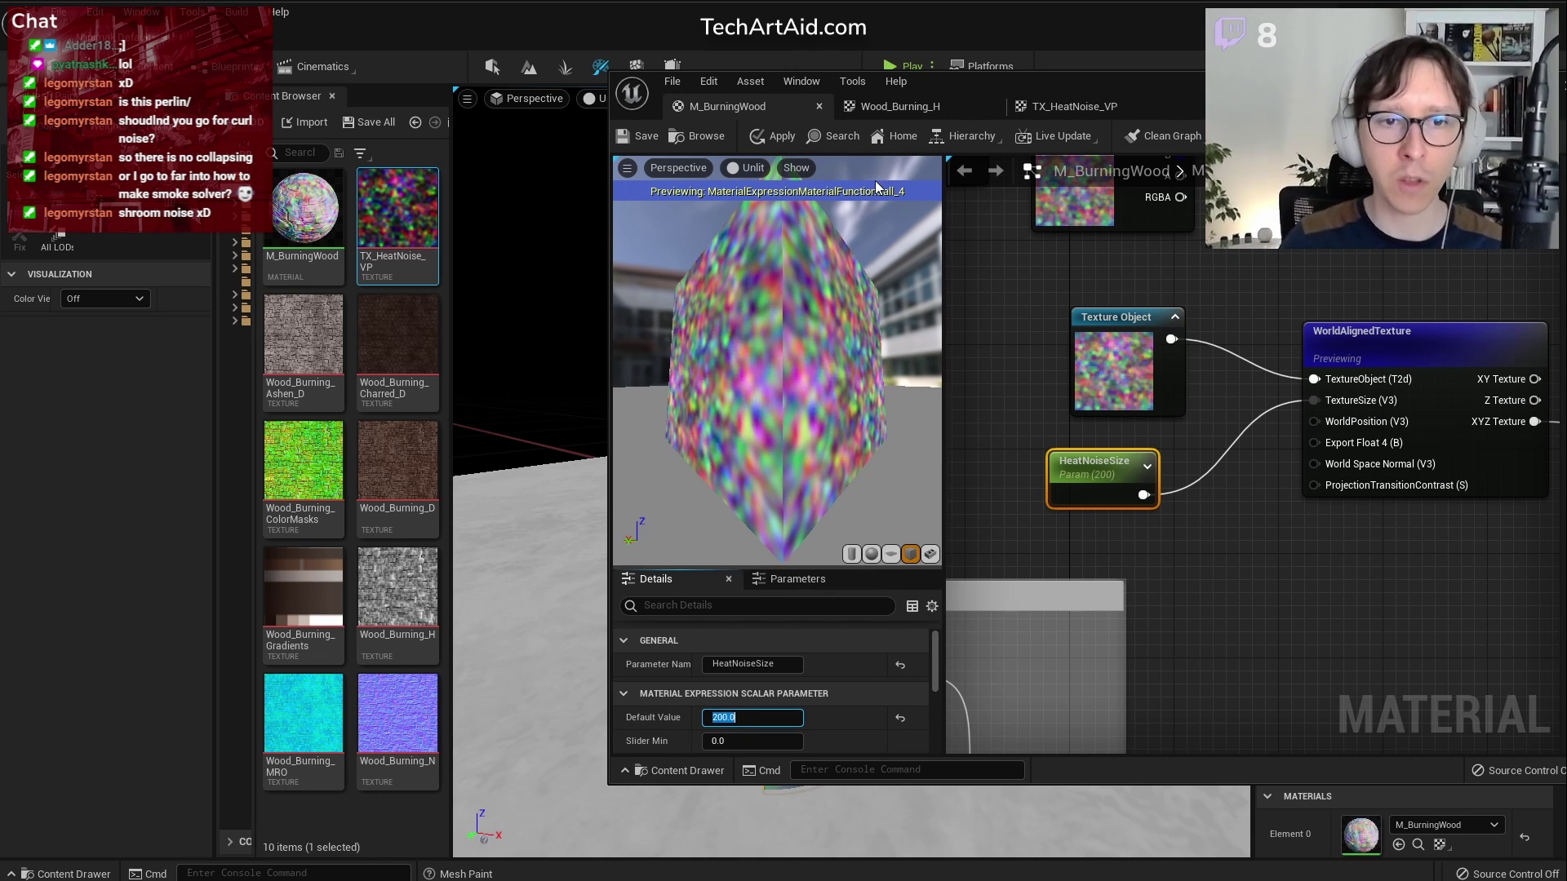
mouse_move(807, 496)
right_down()
mouse_move(807, 367)
mouse_move(807, 496)
right_up()
drag(806, 496, 1018, 246)
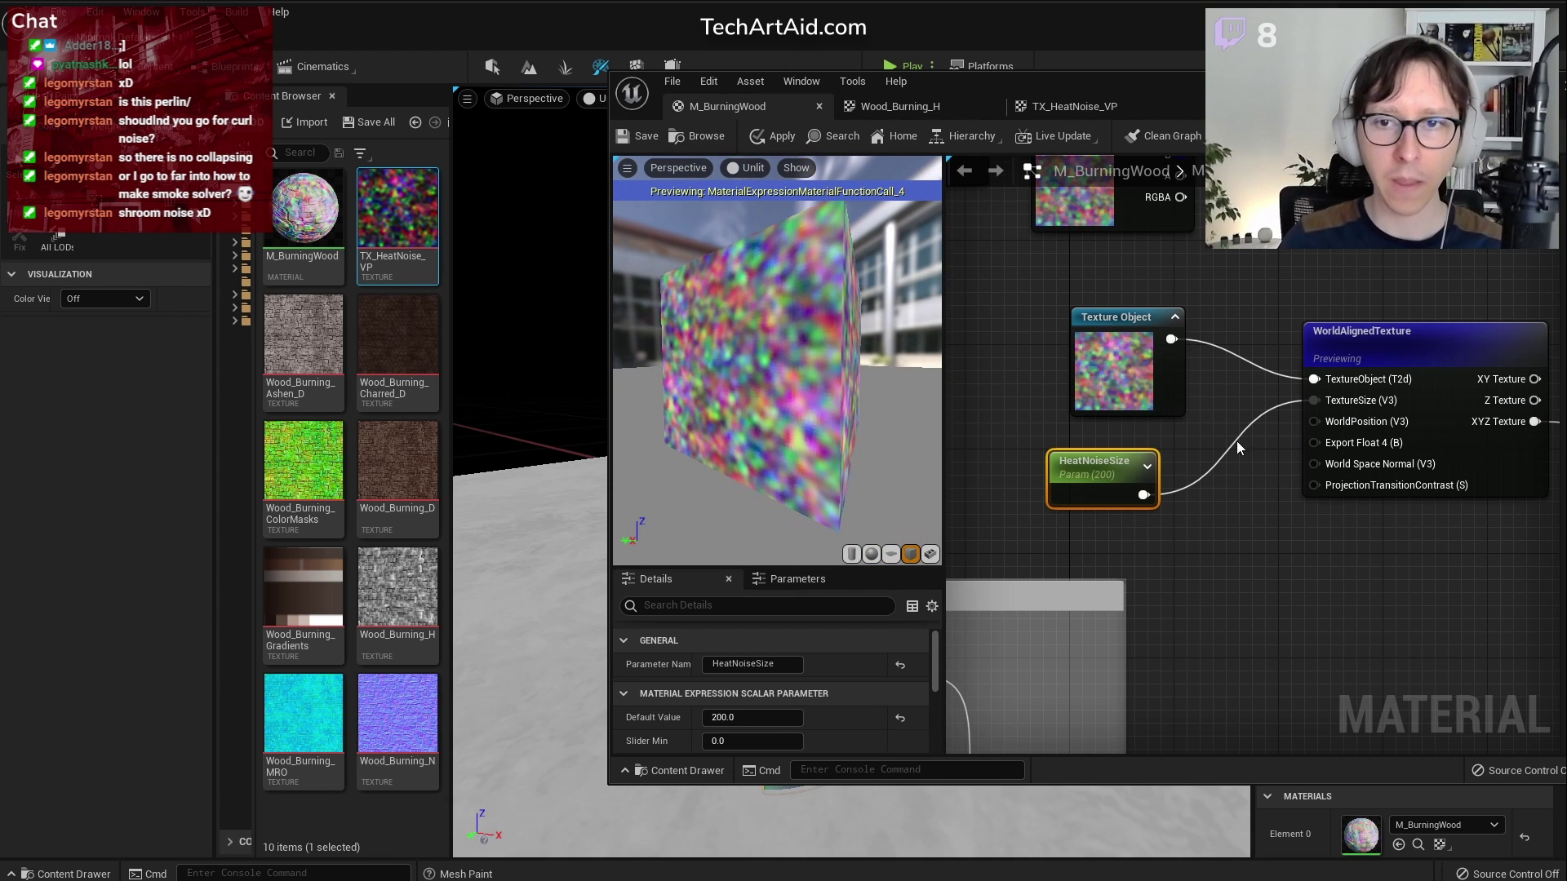
Widen the level viewport to check the noise on the mesh, narrowing the content browser
scroll(1247, 450, down, 4)
right_drag(1432, 602, 1171, 423)
right_drag(1057, 280, 1209, 404)
right_drag(531, 554, 632, 547)
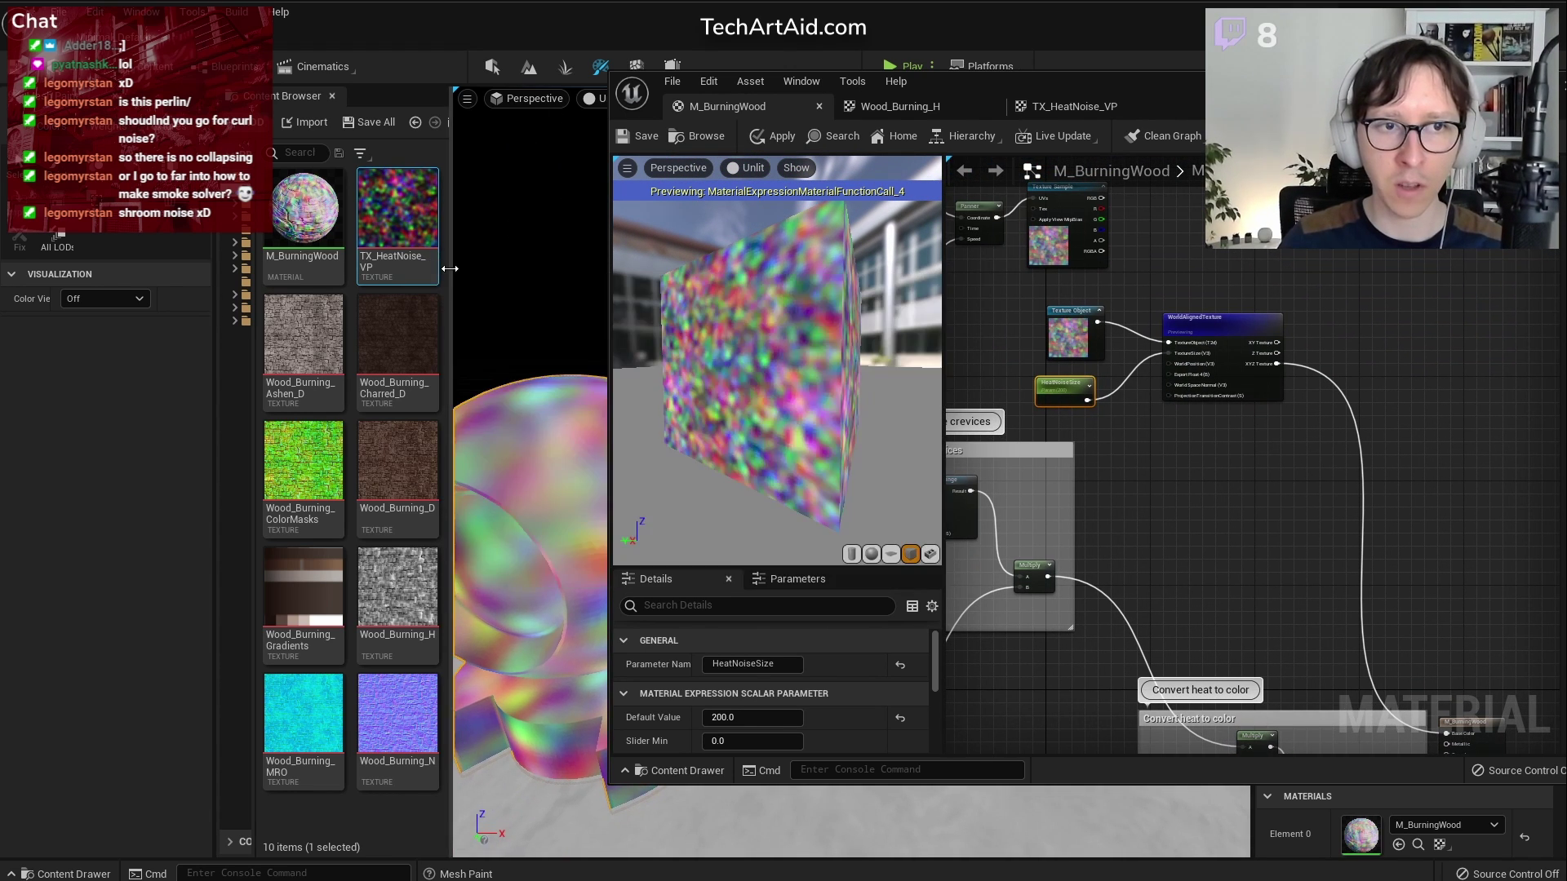
drag(451, 269, 382, 278)
right_drag(1218, 509, 1403, 489)
scroll(1217, 357, up, 3)
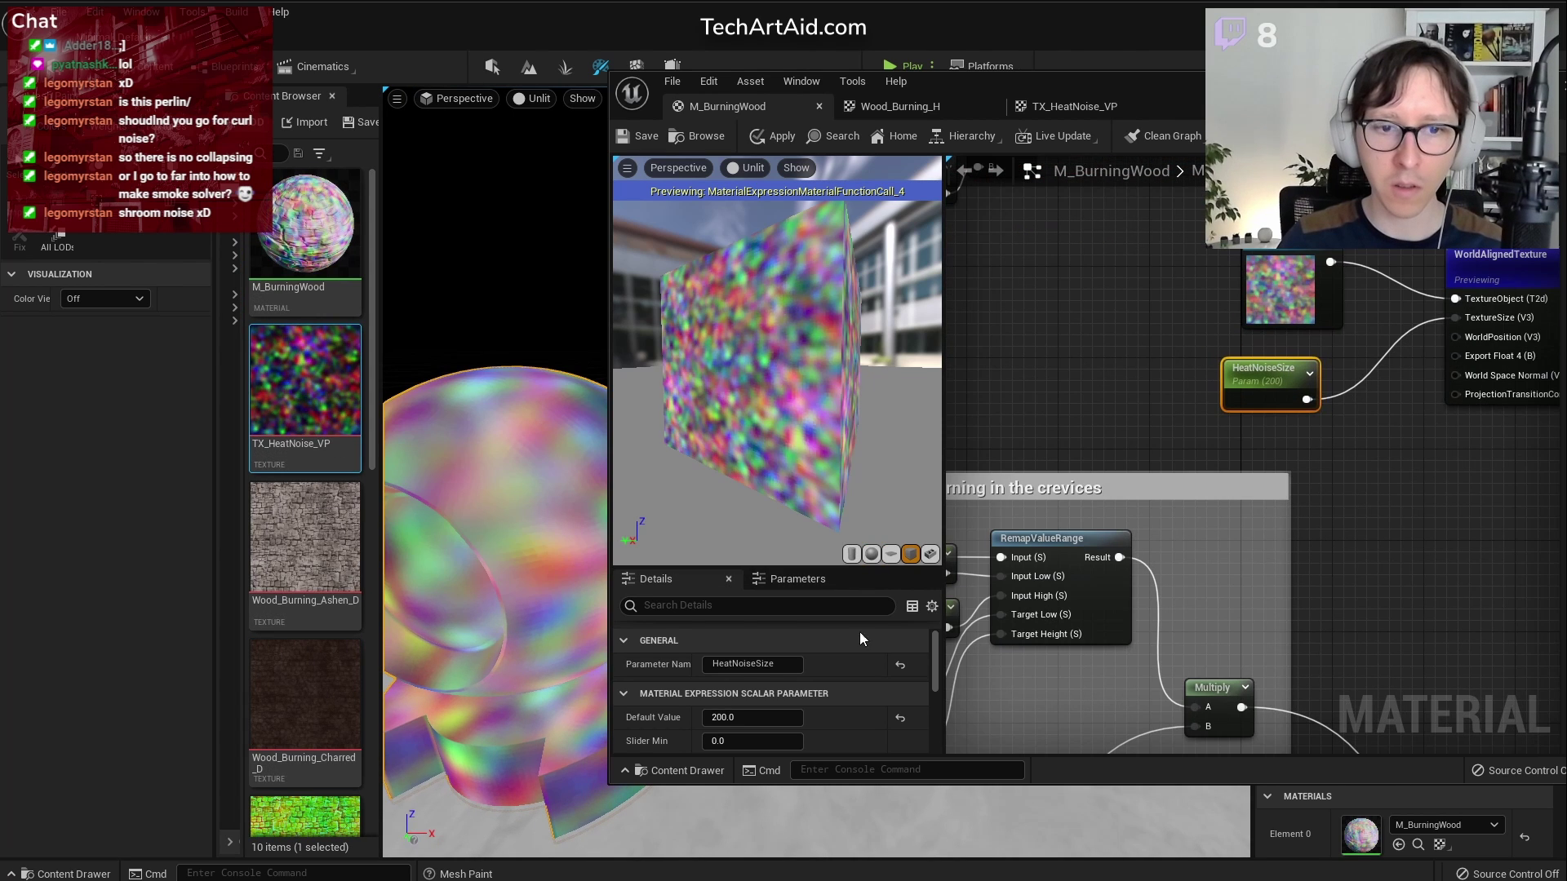
Try 100 as HeatNoiseSize's default value, and settle on 50 for a finer noise pattern
click(771, 717)
text(100)
key(Return)
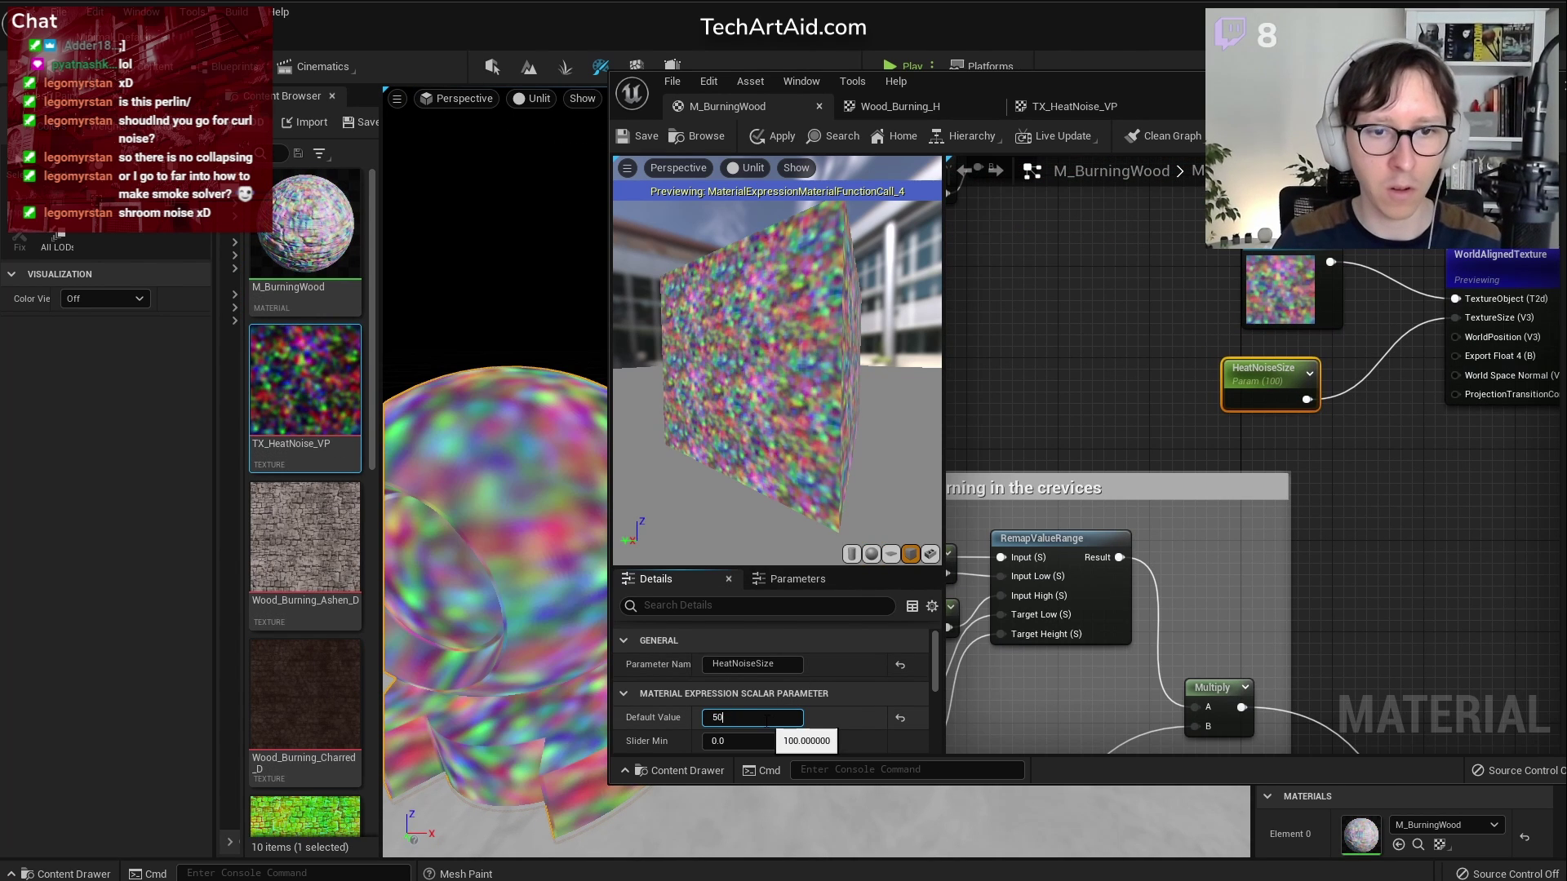
text(50)
key(Return)
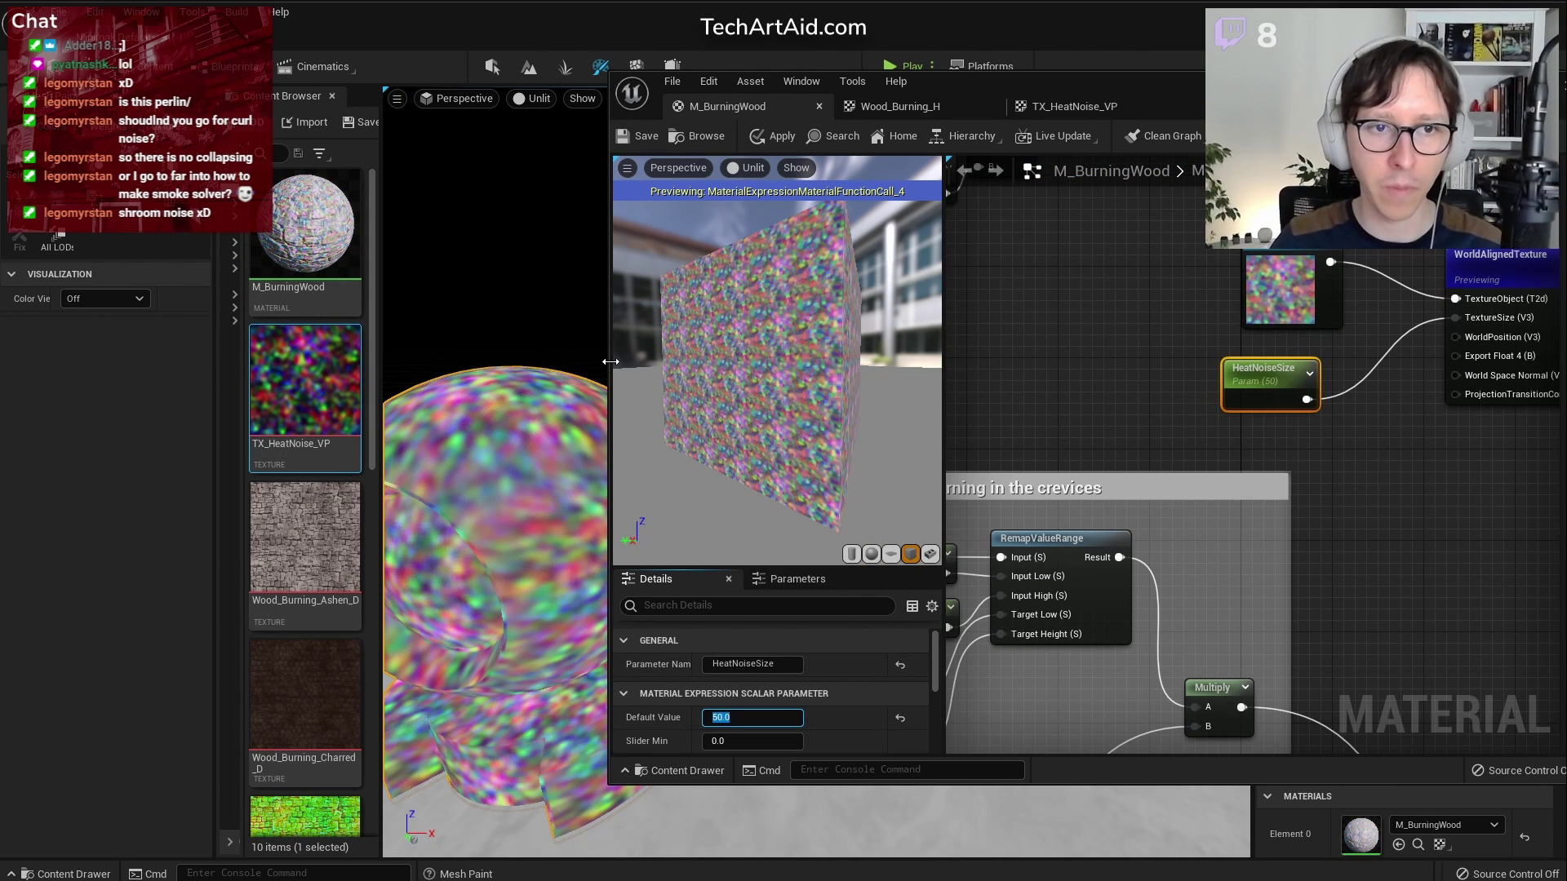
Narrow the material editor window to uncover the mesh in the level, and enlarge its node graph area
drag(610, 360, 738, 361)
scroll(605, 338, down, 5)
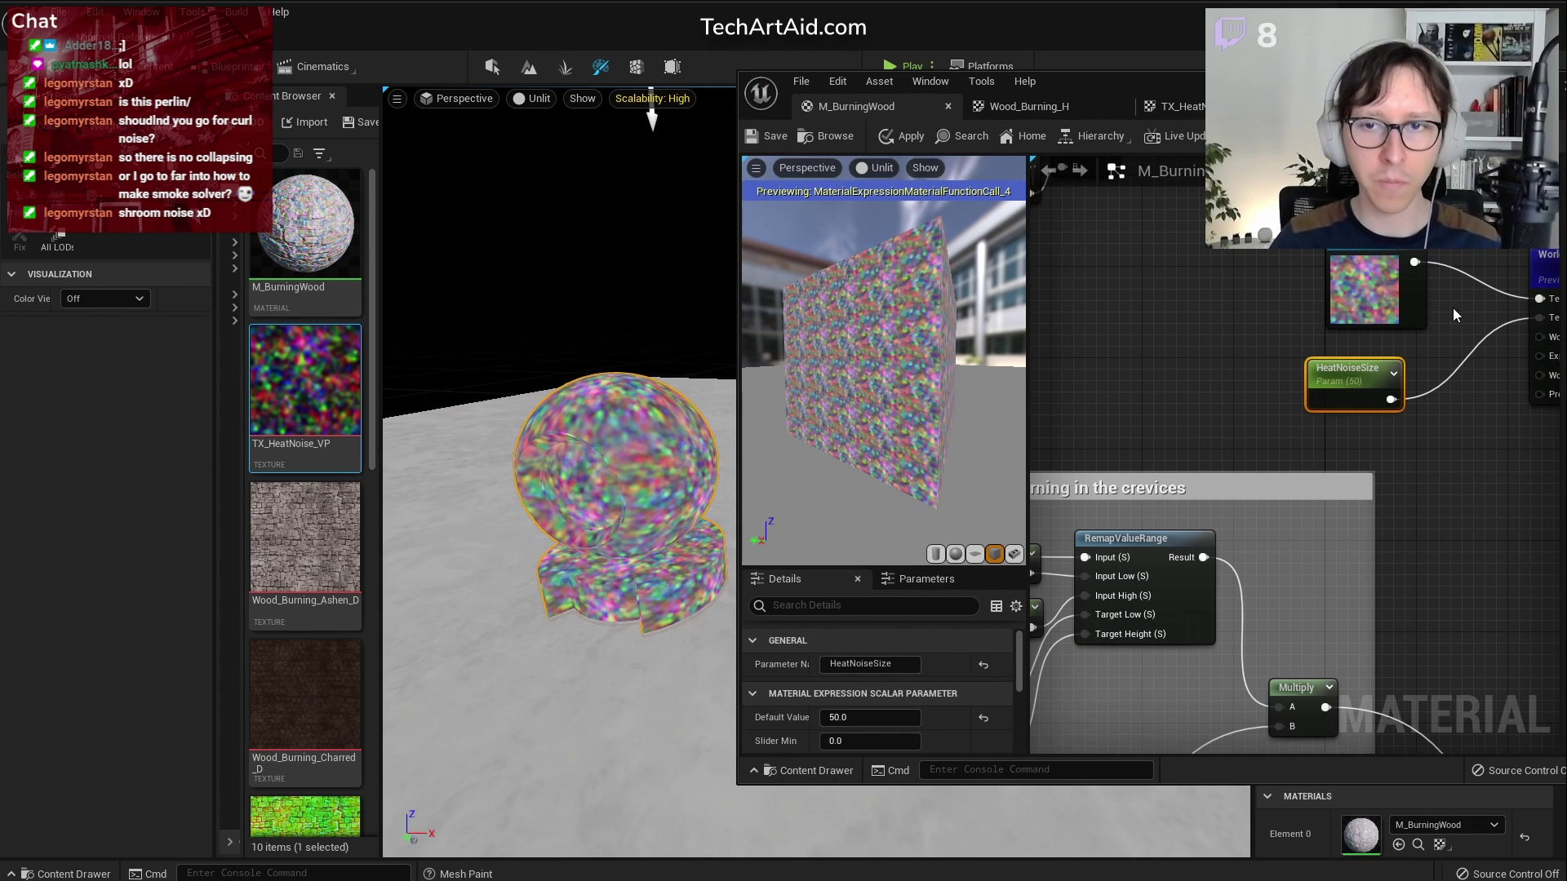
scroll(1479, 323, up, 1)
right_drag(1478, 325, 1170, 371)
right_drag(1200, 471, 1295, 514)
drag(1028, 416, 917, 416)
scroll(1114, 409, down, 2)
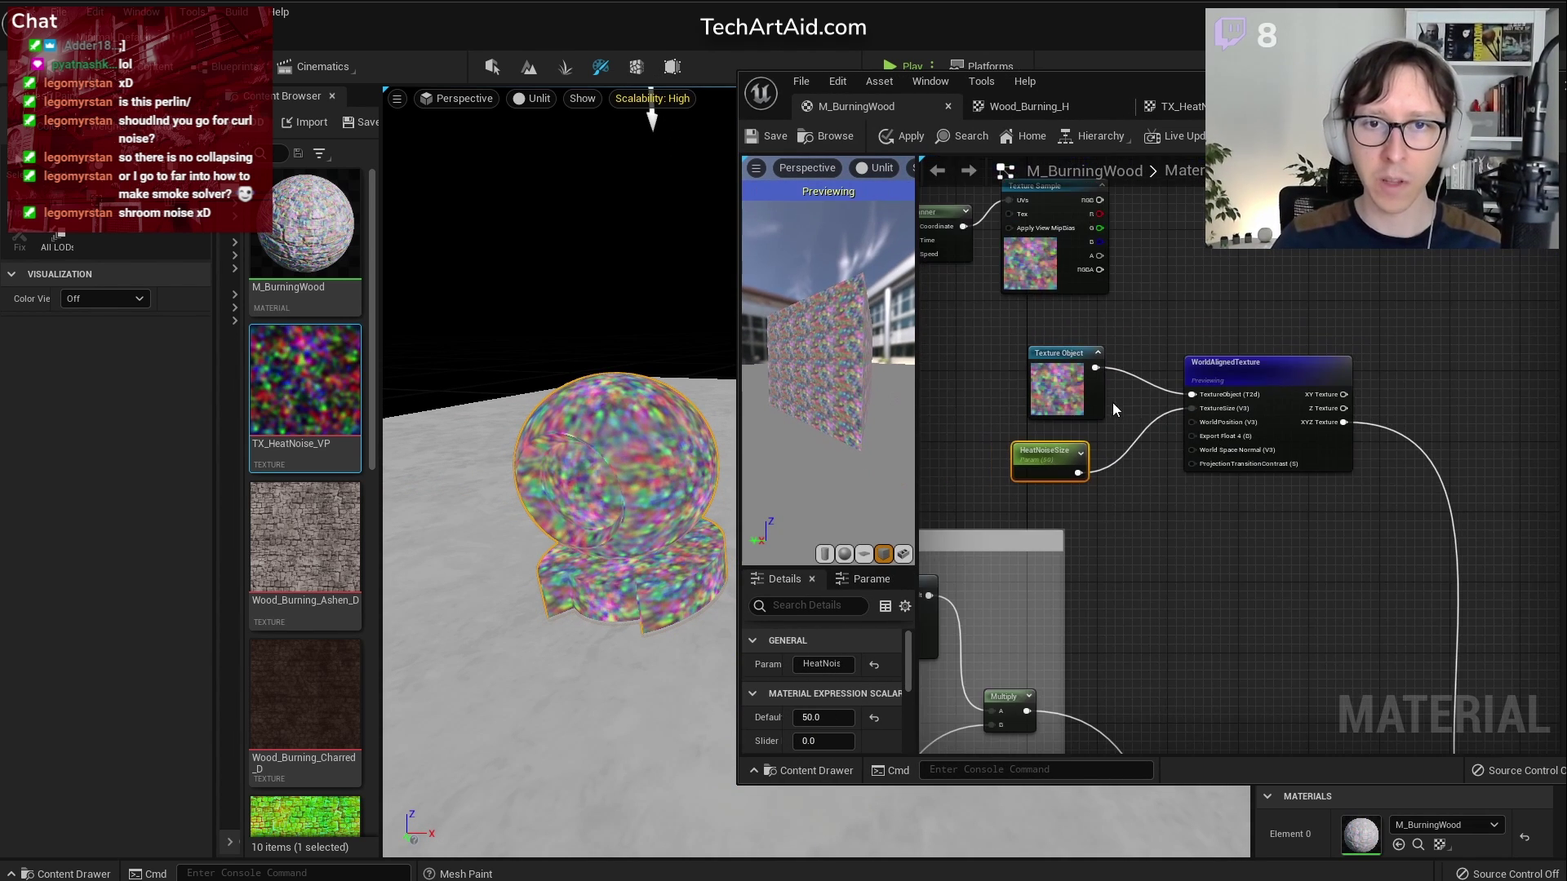
Delete the old Panner and Texture Sample nodes, and move the WorldAlignedTexture node group into the freed space
right_drag(1115, 409, 1337, 630)
drag(1381, 323, 1049, 500)
key(Delete)
drag(962, 420, 1033, 472)
key(Delete)
drag(1252, 444, 1461, 693)
drag(1468, 602, 1342, 416)
click(1197, 556)
Add a MakeFloat3 node below the HeatNoiseSize parameter
scroll(1197, 557, up, 2)
scroll(1176, 569, up, 1)
right_click(1157, 579)
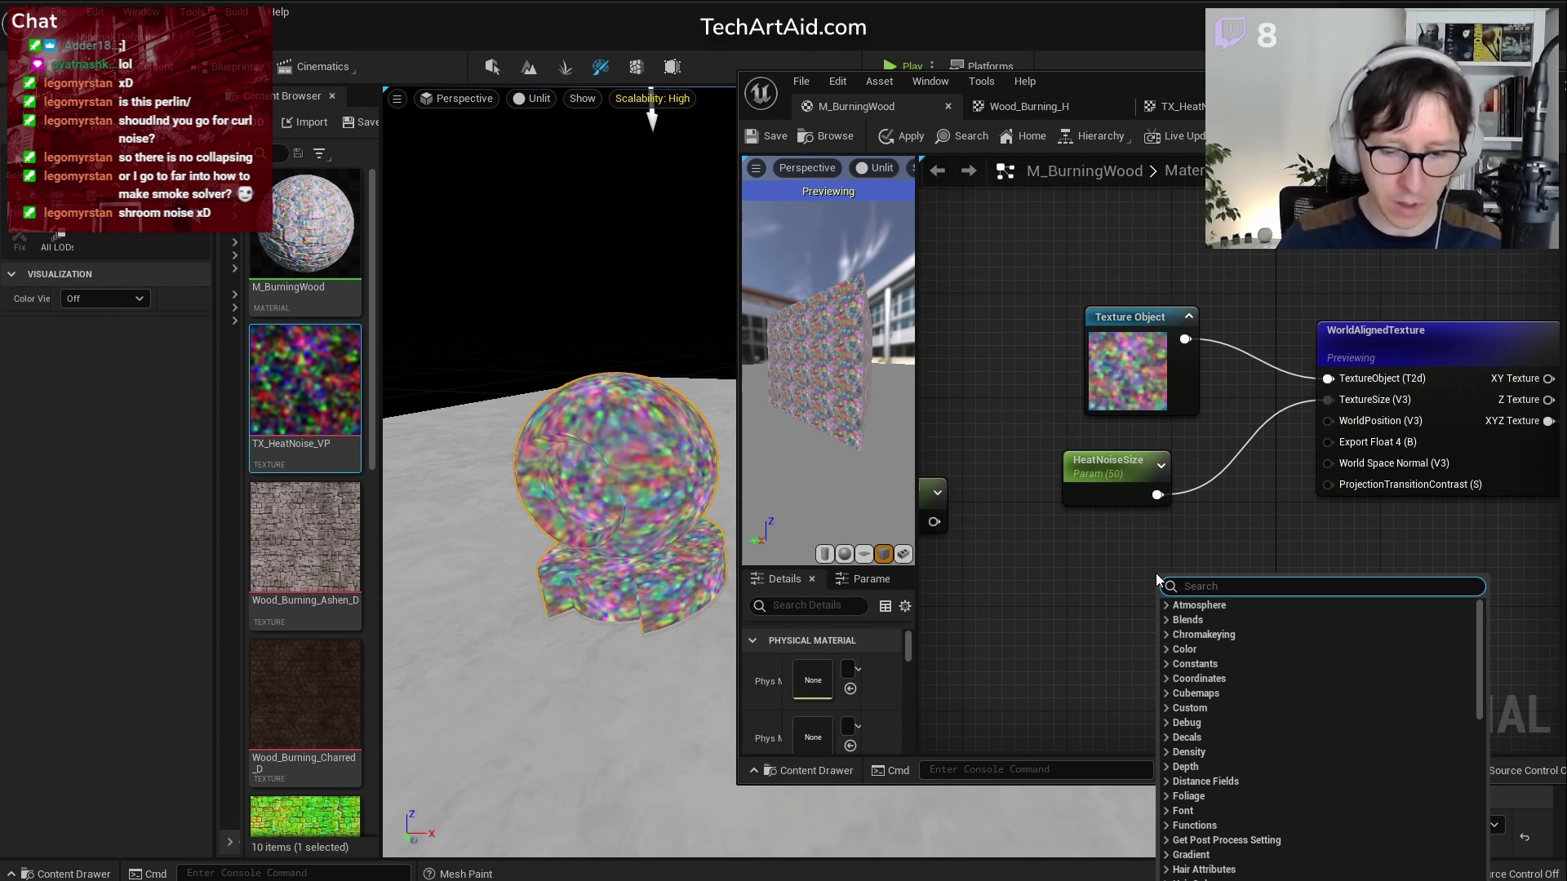
text(make)
click(1197, 737)
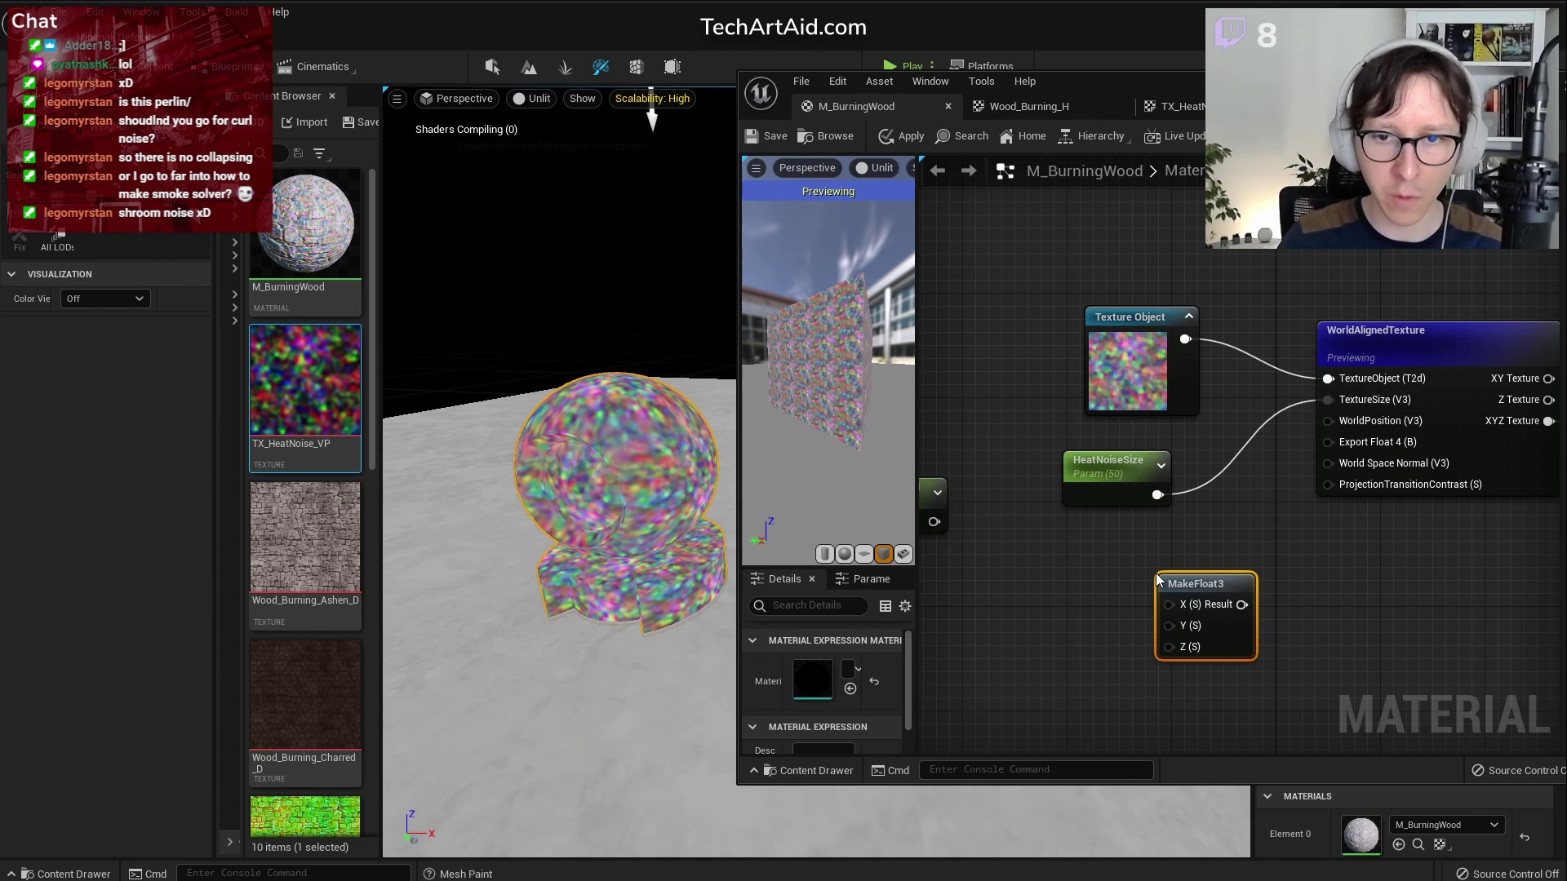
Wire HeatAnimSpeed into MakeFloat3's Z input and a new constant of 0 into its X and Y inputs
right_drag(922, 502, 975, 509)
drag(974, 509, 1246, 653)
drag(1105, 669, 1118, 682)
click(1151, 586)
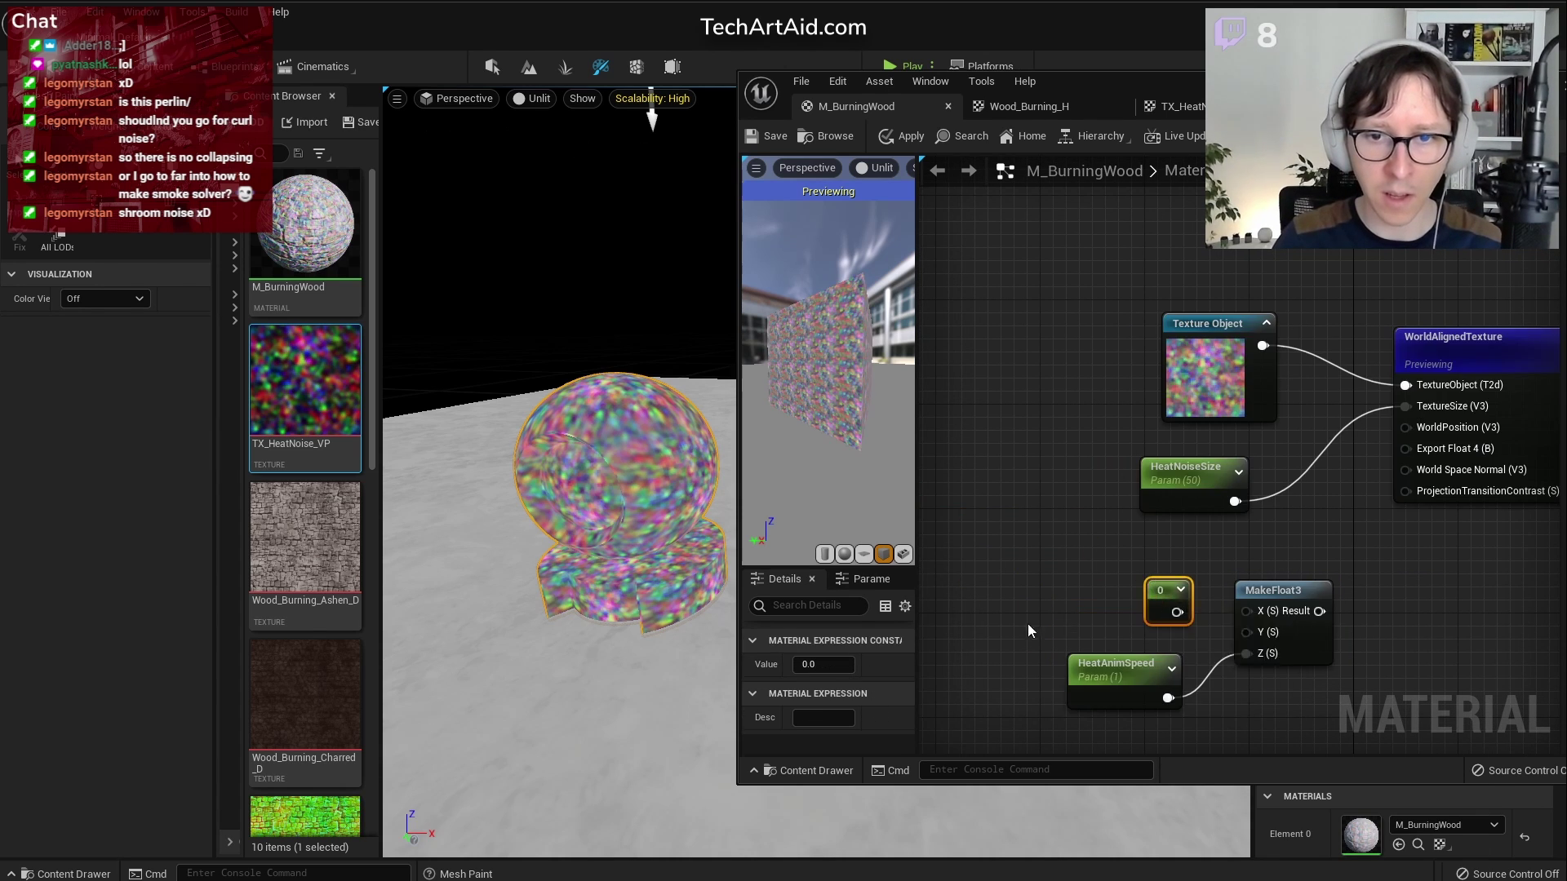
drag(1175, 612, 1246, 632)
Move the Texture Object, HeatNoiseSize and WorldAlignedTexture nodes up to make room above the MakeFloat3 group
right_drag(1450, 577, 1342, 624)
drag(928, 614, 1202, 740)
drag(1075, 304, 1398, 500)
drag(1409, 347, 1435, 255)
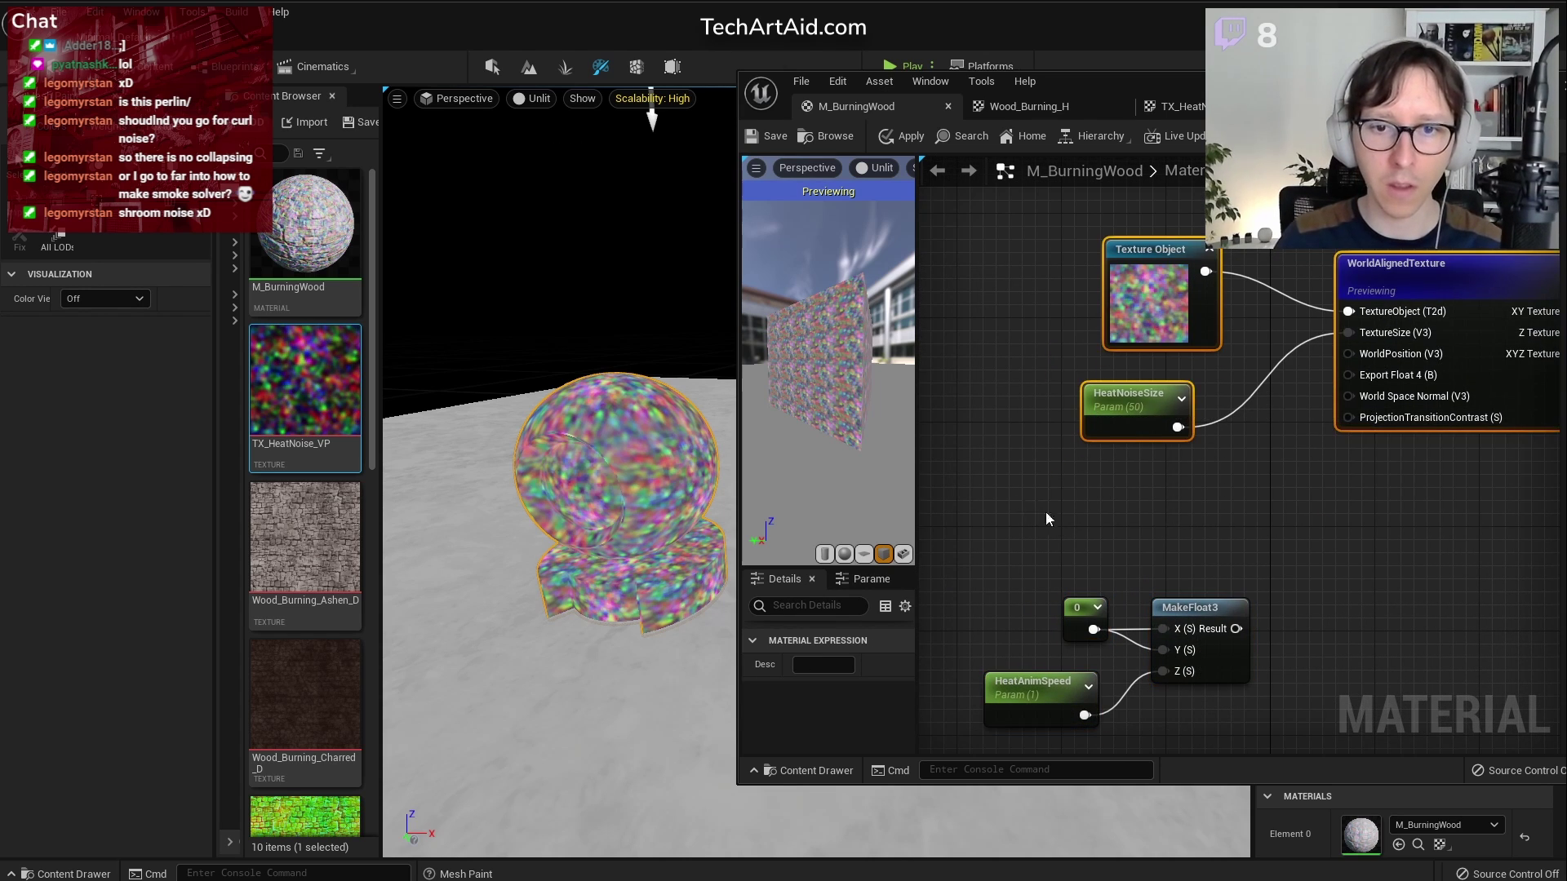
Add an Absolute World Position node between HeatNoiseSize and the MakeFloat3 group
right_drag(1084, 531, 1088, 530)
right_click(1099, 516)
text(wo)
key(BackSpace)
key(BackSpace)
text(p)
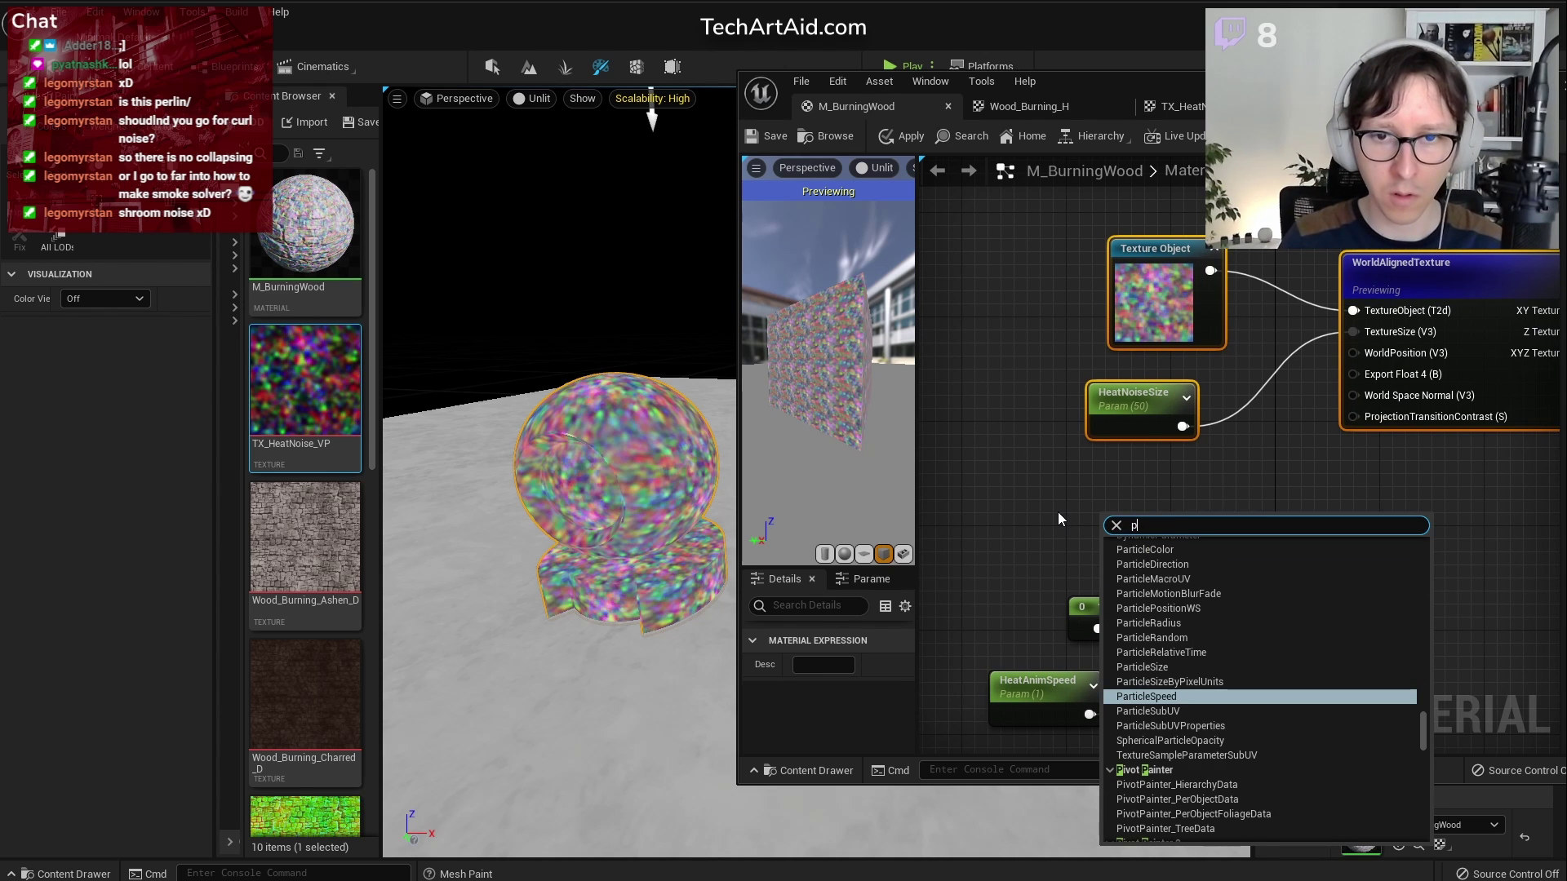
key(BackSpace)
text(worldp)
key(Return)
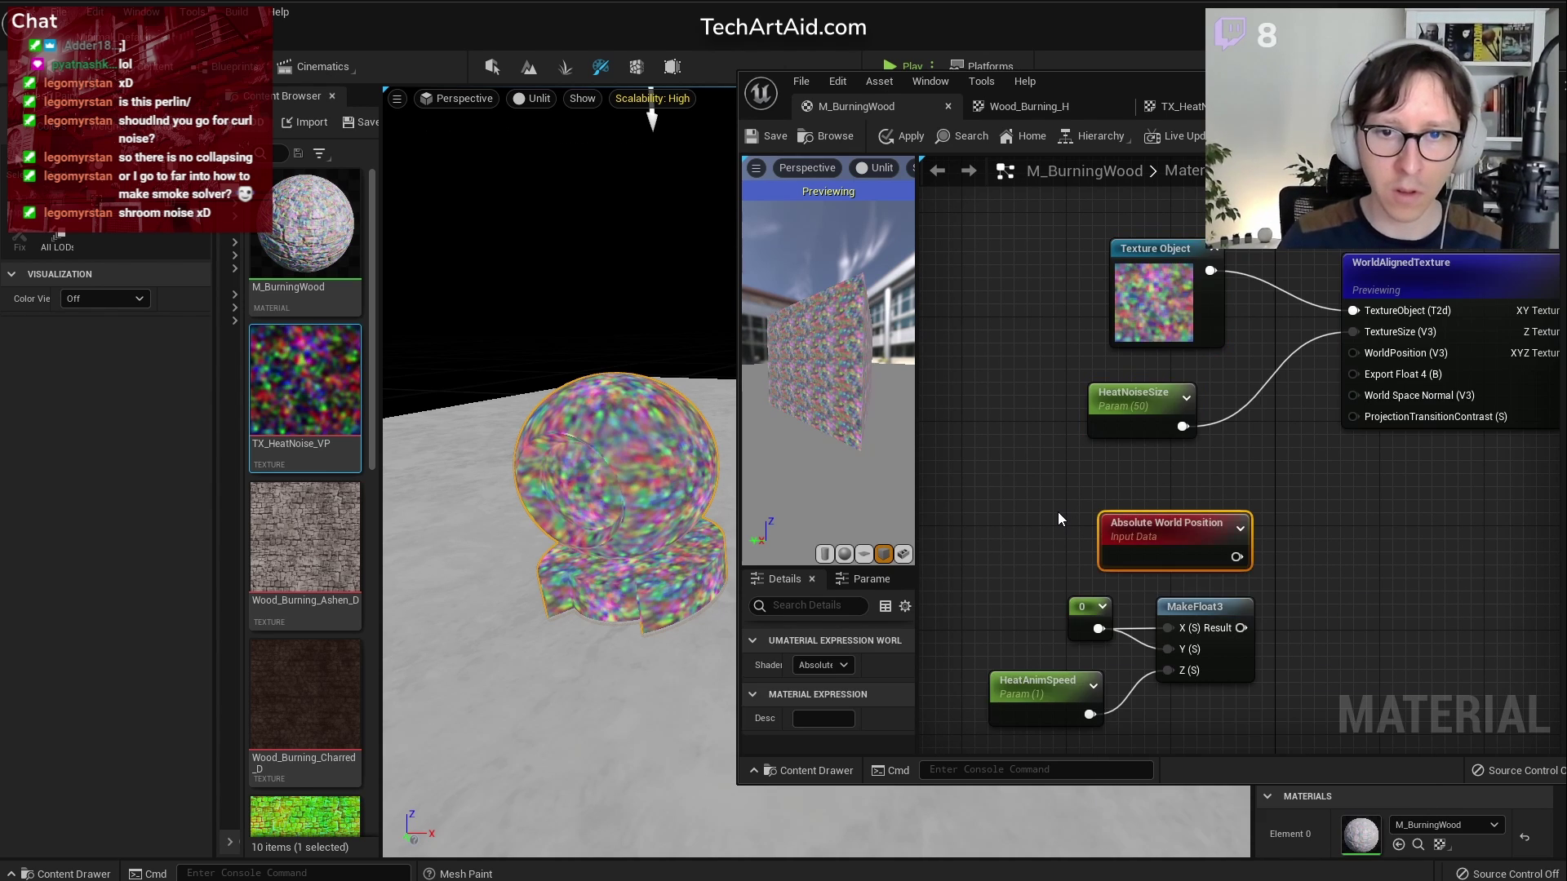
Set the world position node to Absolute World Position (Excluding Material Shader Offsets) and shift it away from WorldAlignedTexture
click(822, 665)
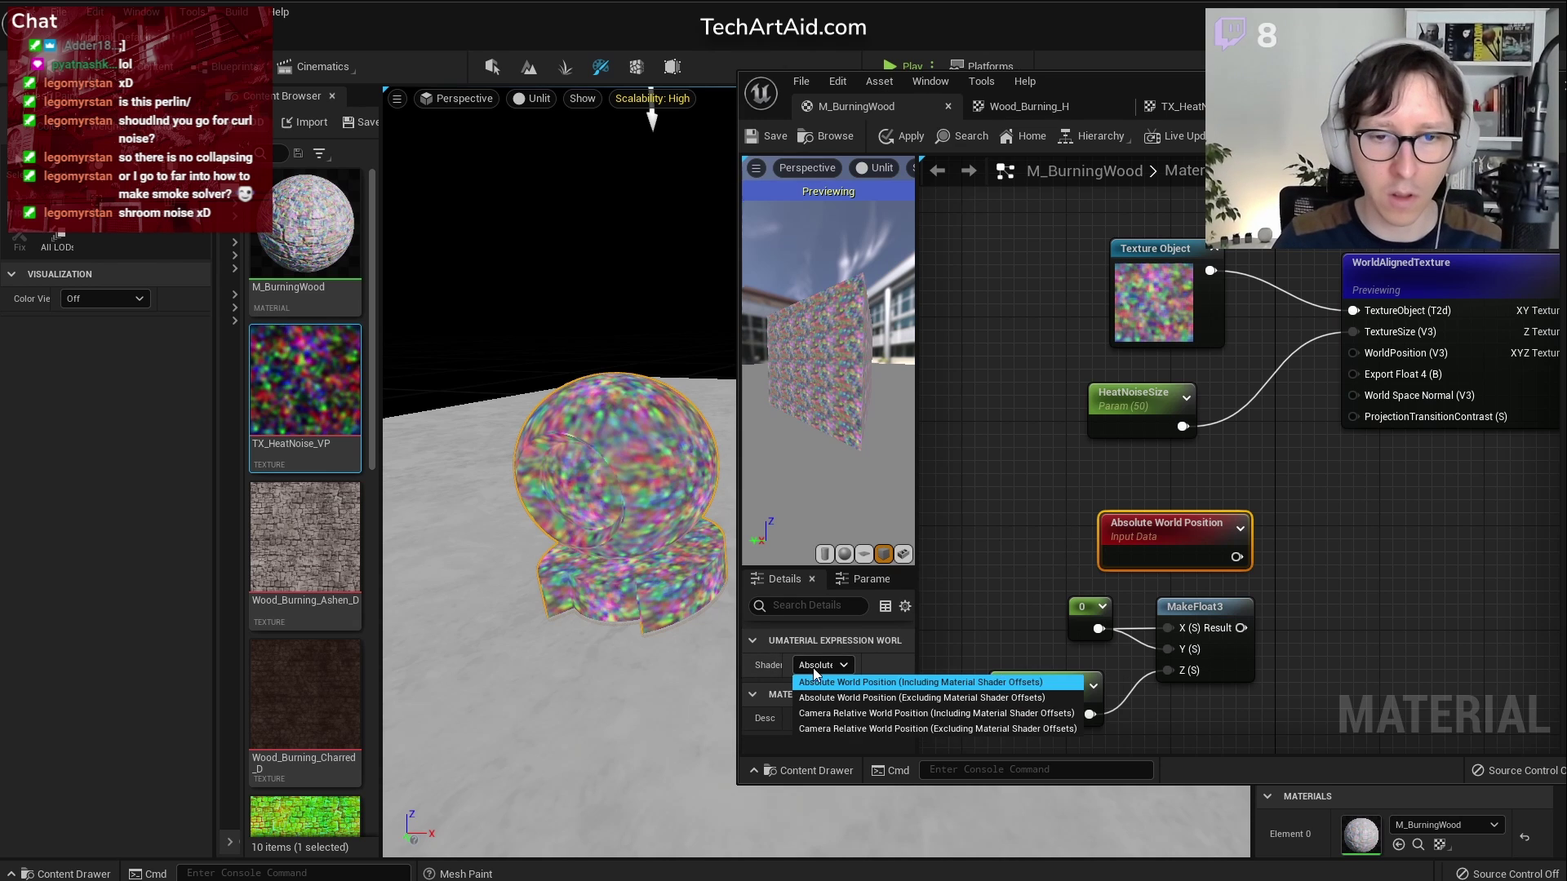
click(997, 700)
drag(1240, 534, 1064, 520)
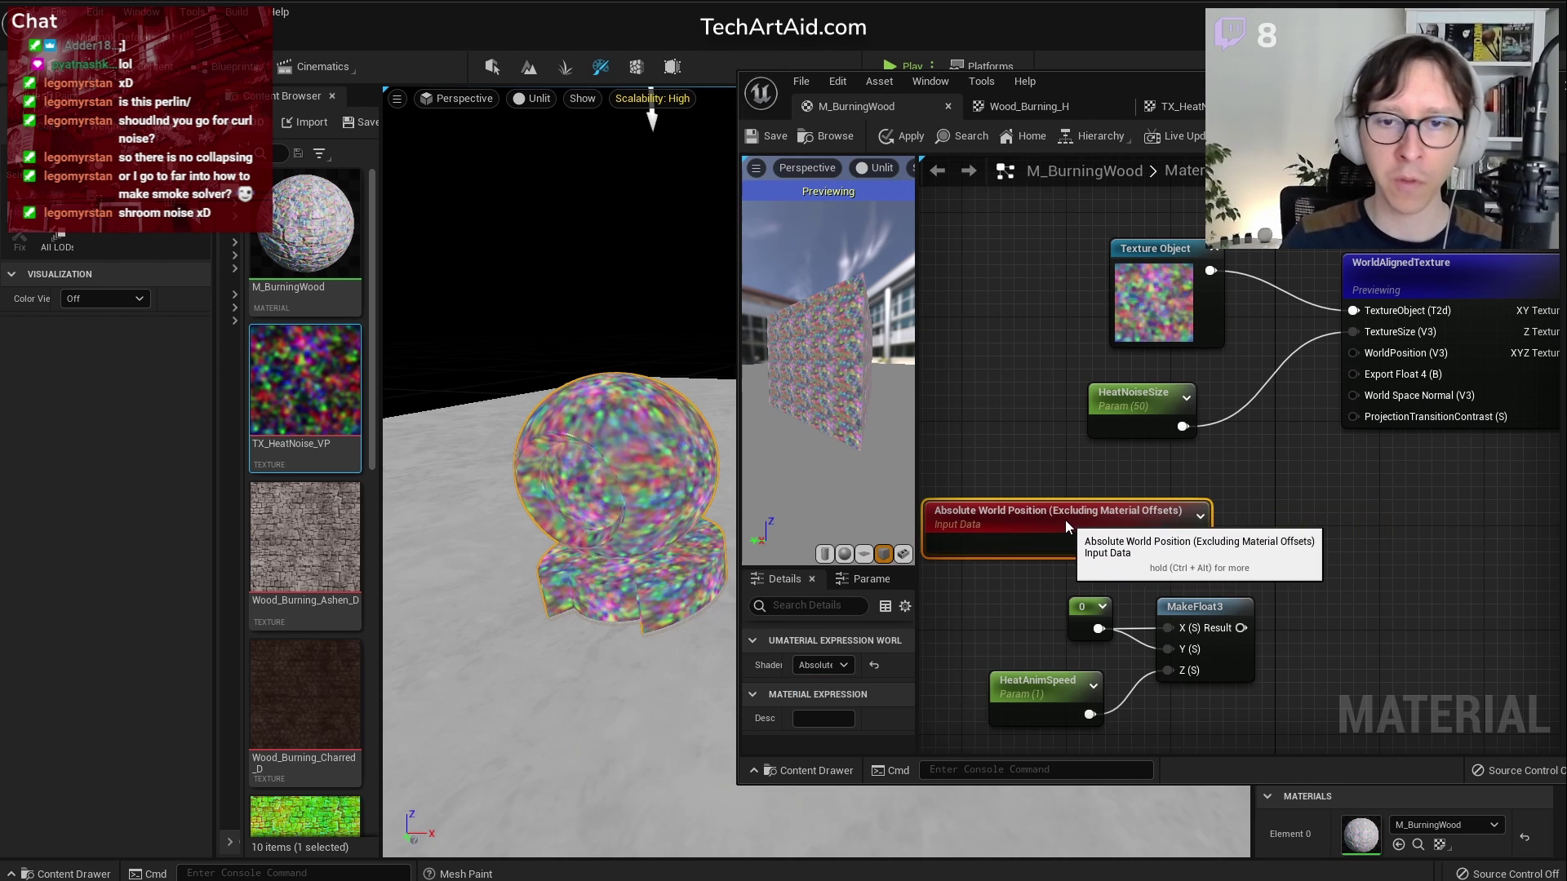
Shift the MakeFloat3 group aside and place a new Add node after the world position and MakeFloat3 nodes
drag(930, 583, 1206, 704)
drag(1246, 609, 1197, 604)
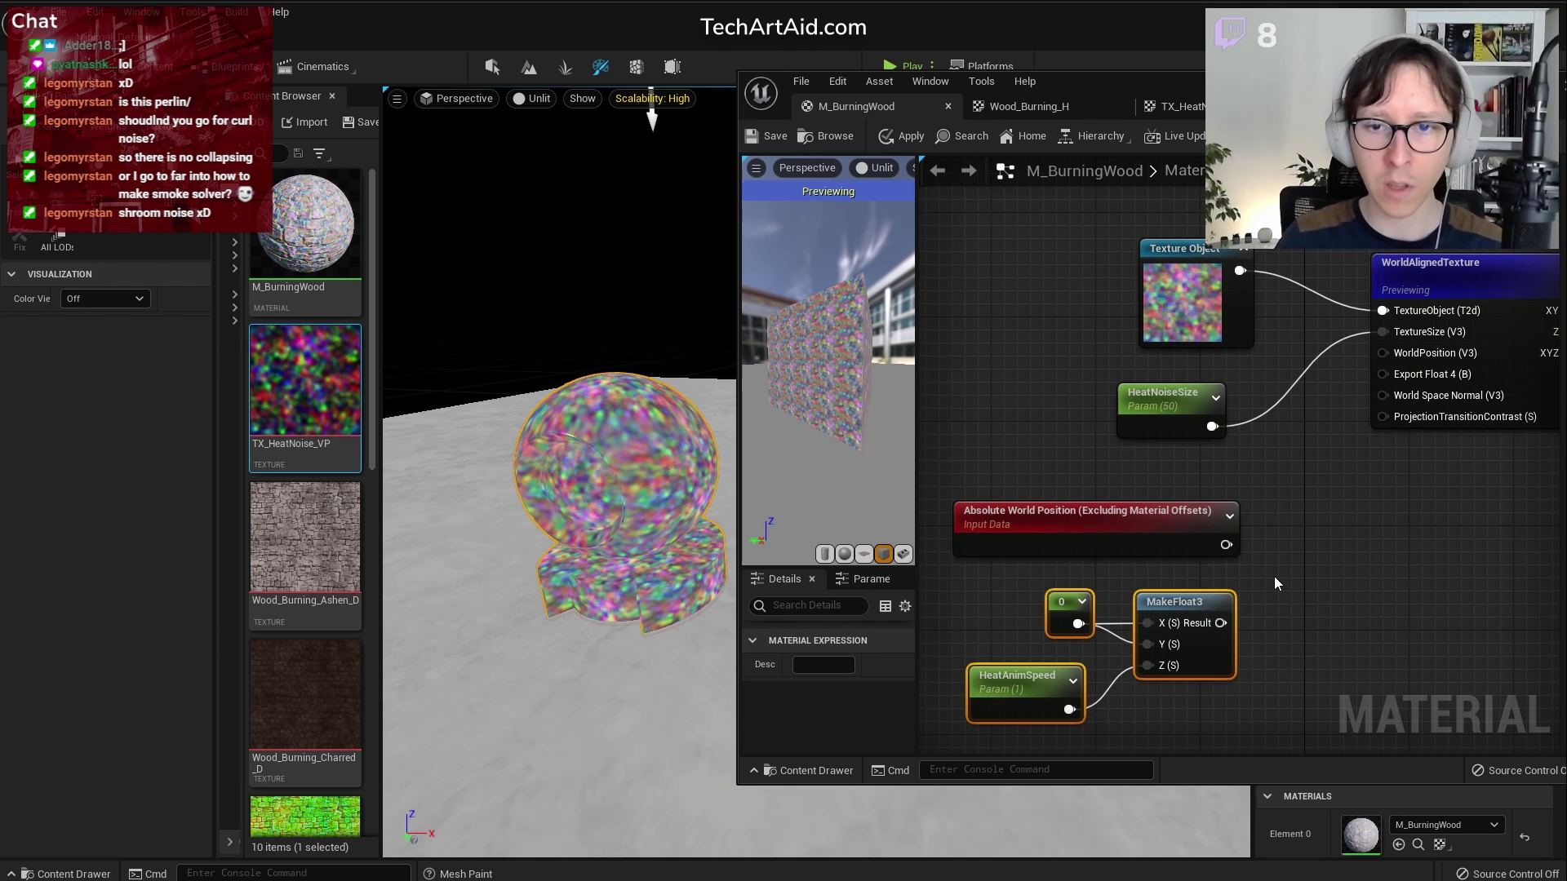
right_click(1270, 565)
text(add)
key(Return)
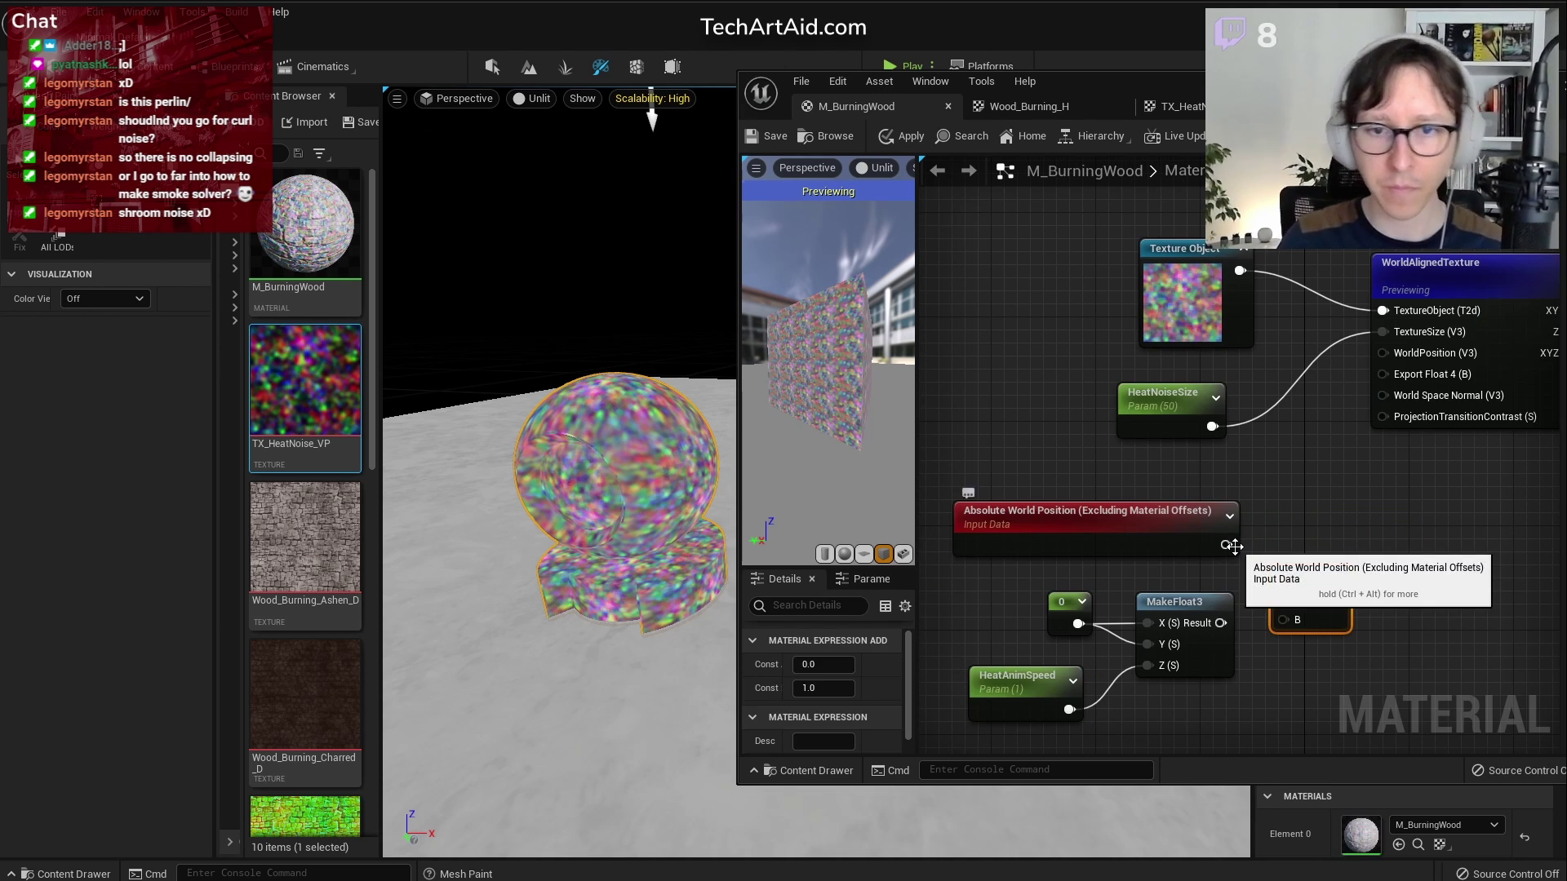
drag(1299, 589, 1398, 563)
drag(1088, 534, 1085, 522)
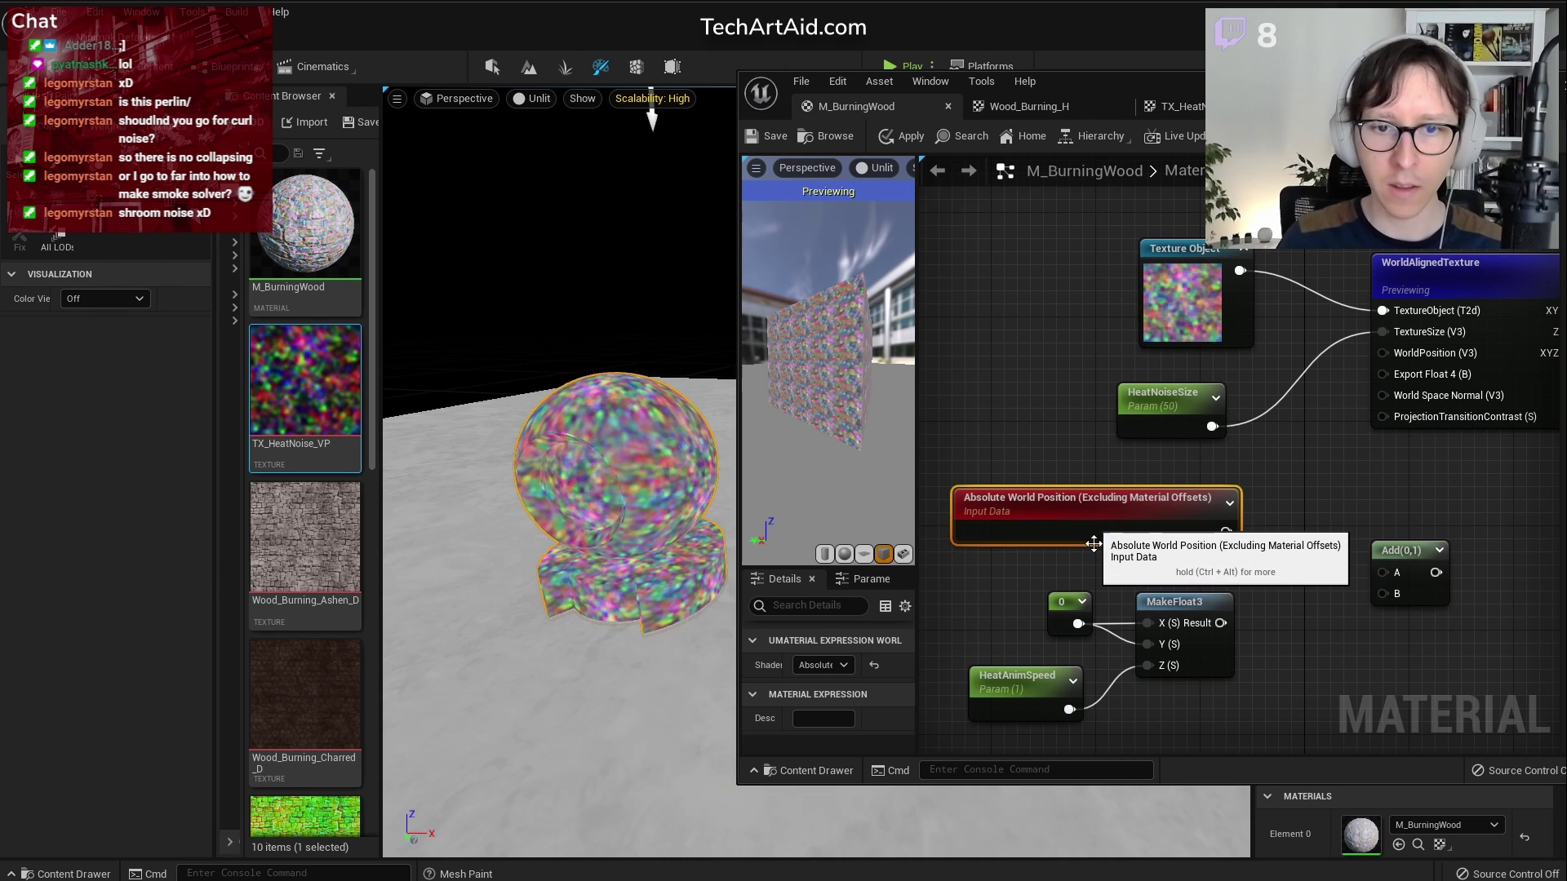
Rearrange the graph by moving the WorldAlignedTexture group, the world position node and the MakeFloat3 group upward
scroll(1251, 486, down, 3)
drag(1140, 271, 1436, 466)
drag(1398, 343, 1262, 352)
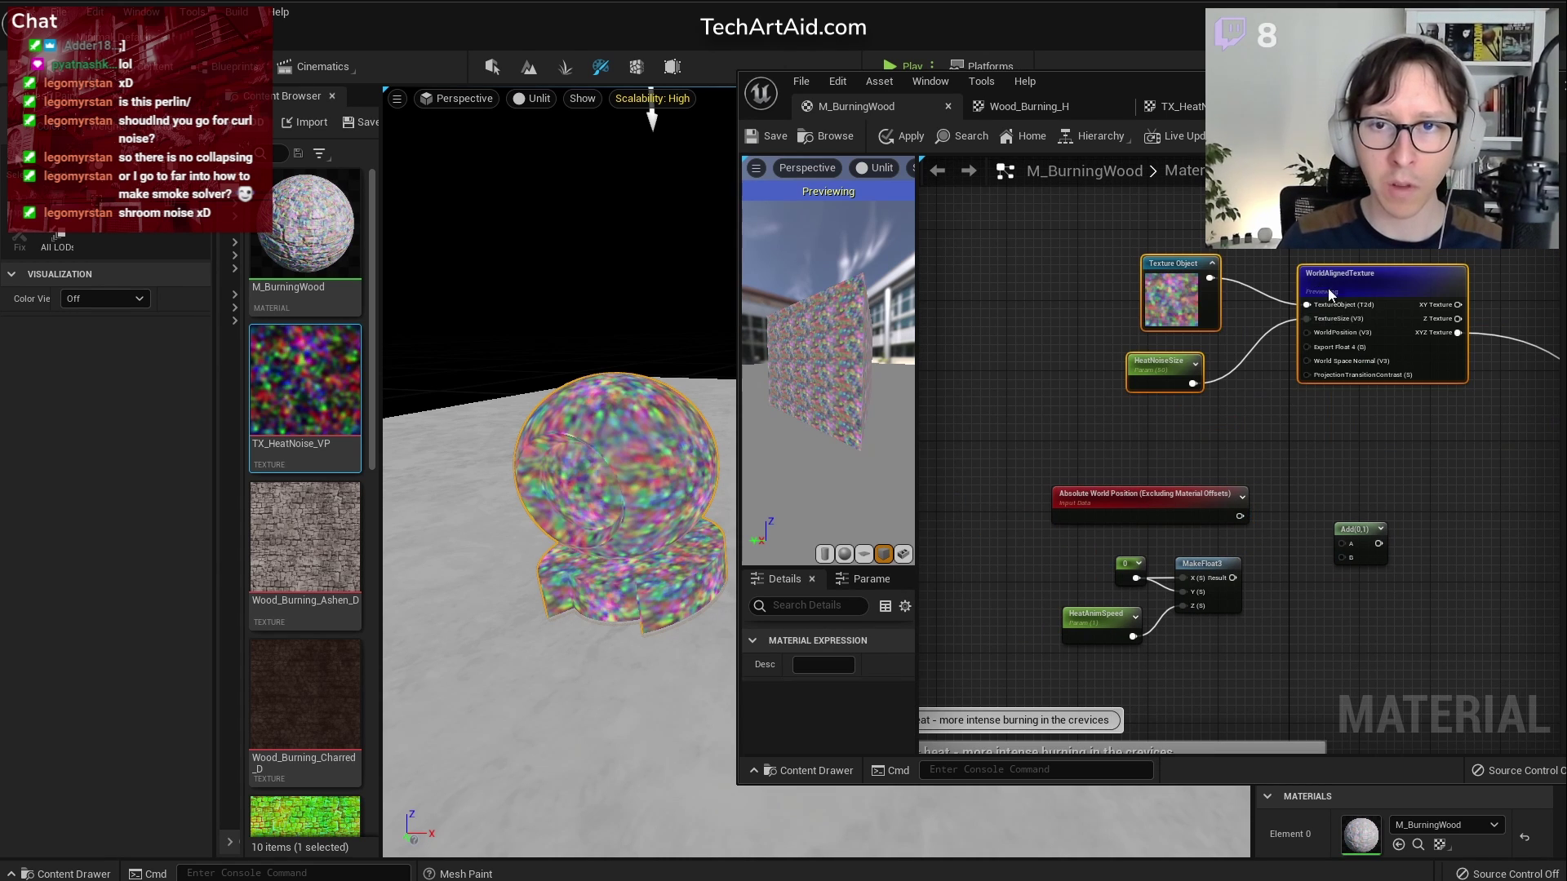
drag(1331, 292, 1394, 239)
drag(1179, 510, 1142, 368)
drag(1238, 710, 1238, 708)
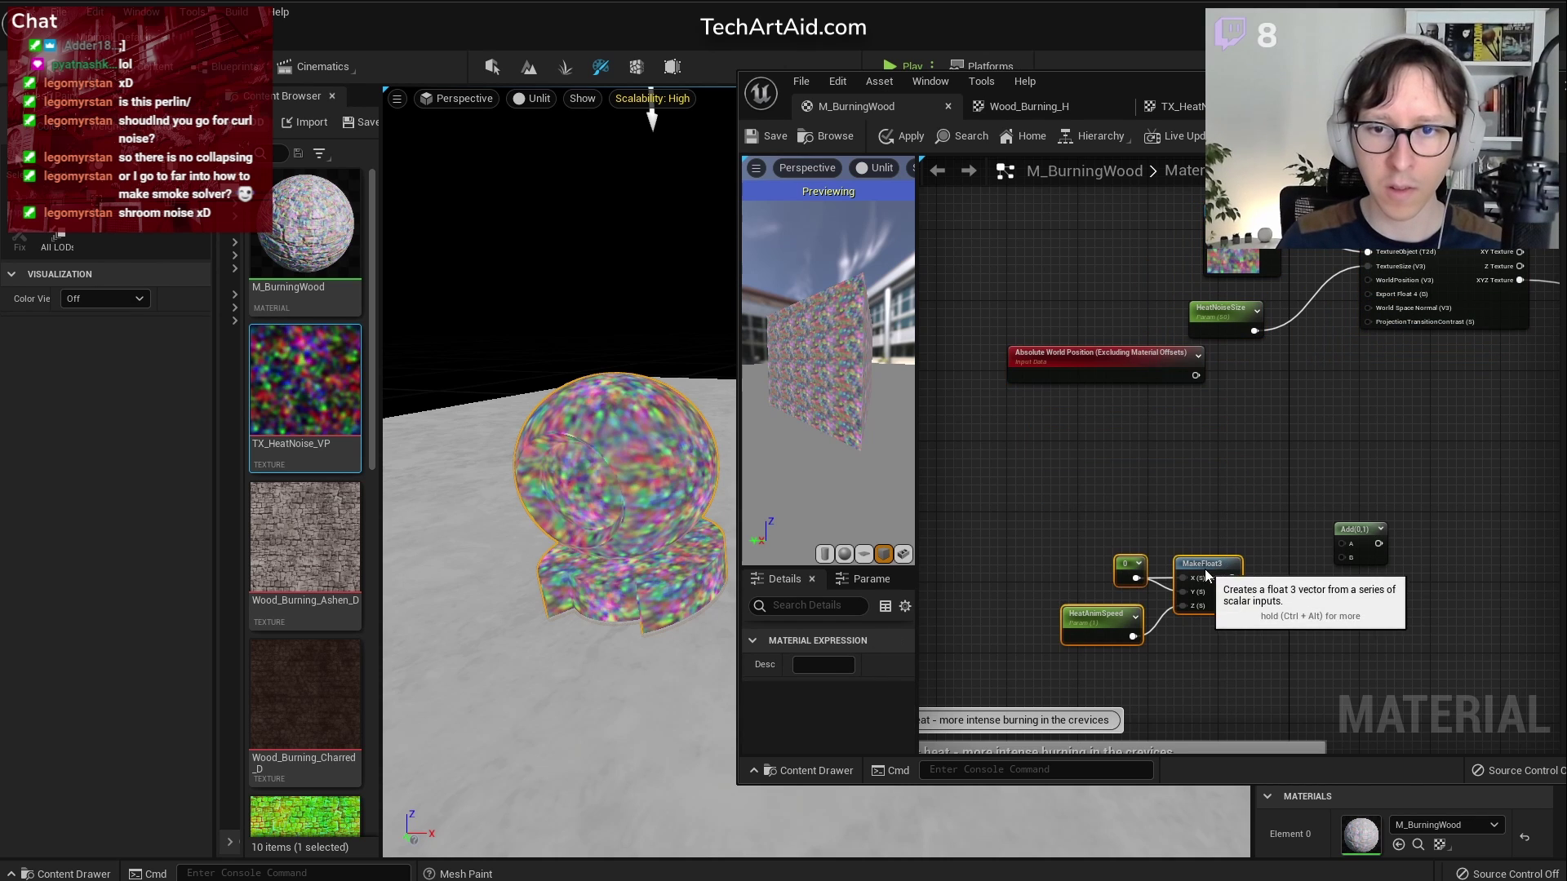
drag(1200, 565, 1119, 477)
Add a Time node between the world position node and MakeFloat3
click(1099, 427)
right_click(1098, 428)
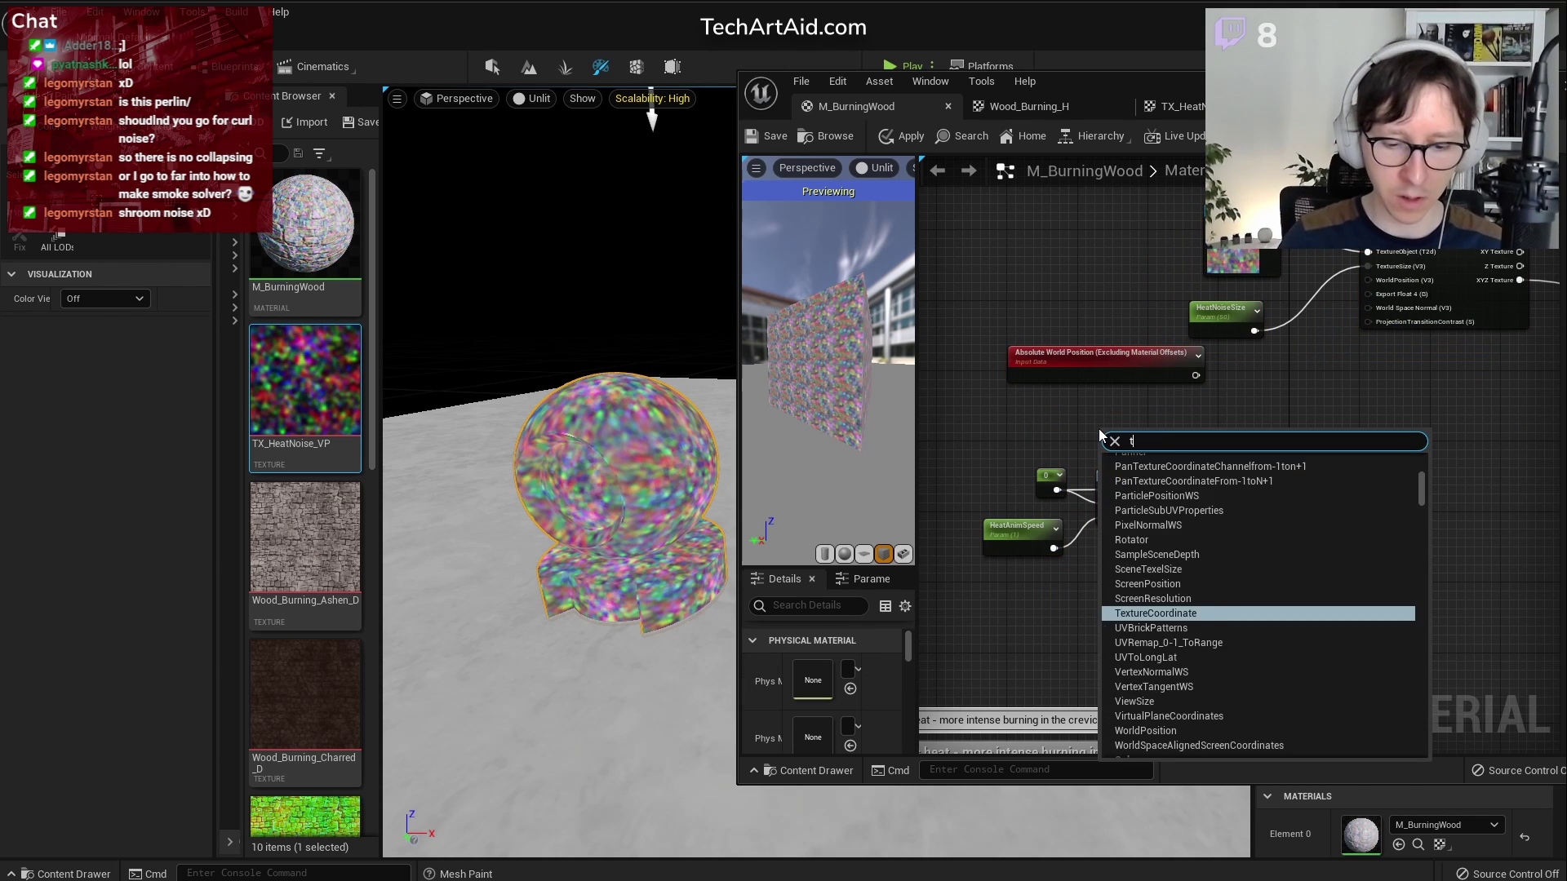
text(time)
key(Return)
scroll(1100, 430, up, 2)
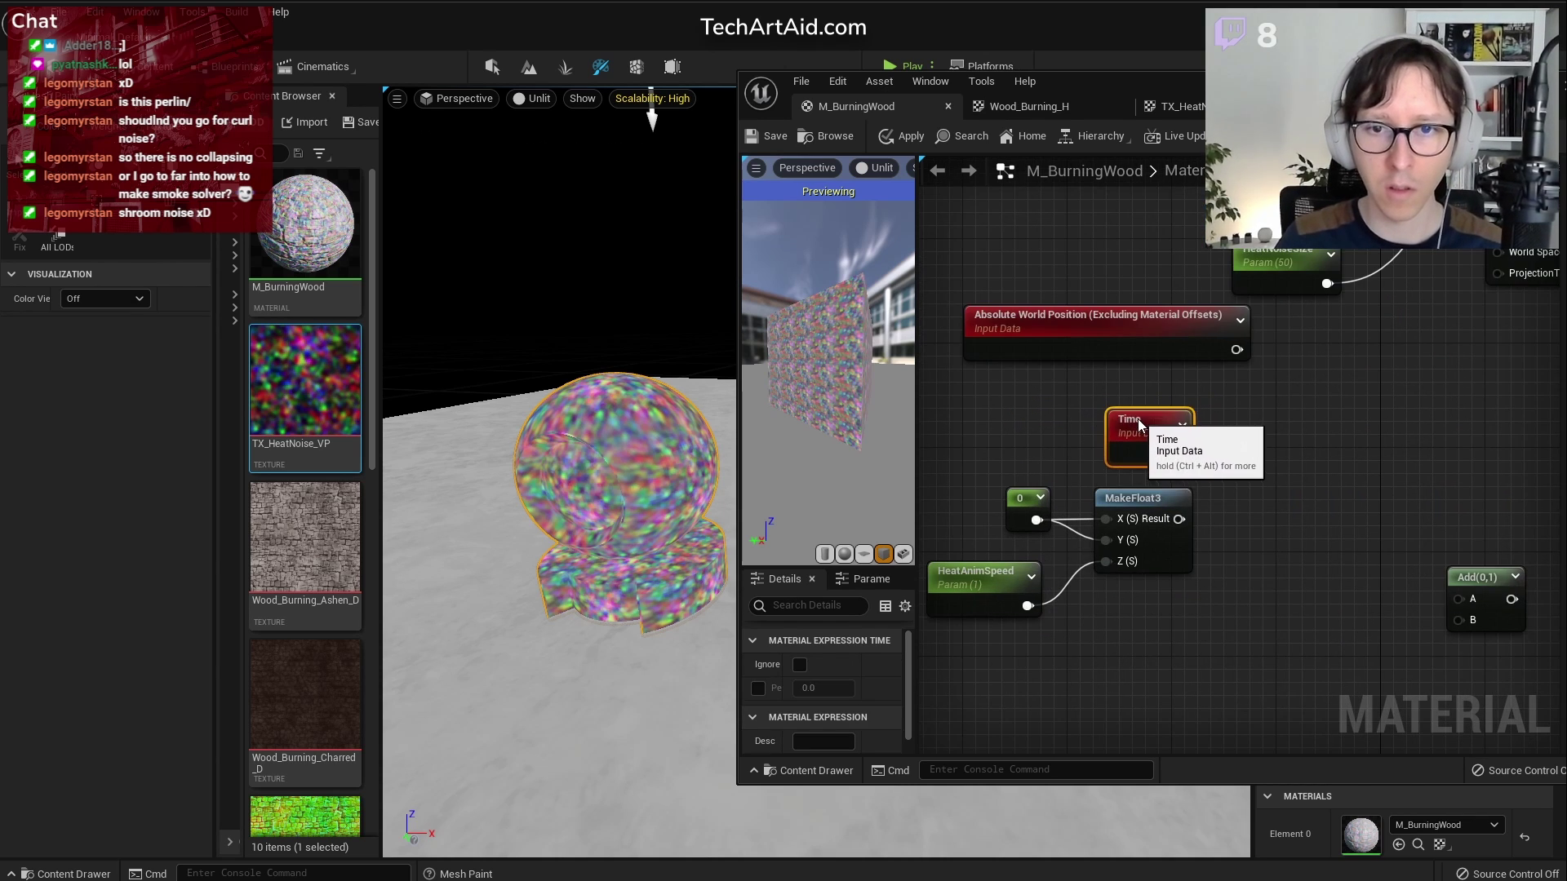
Add a Multiply node with Time wired into A and the MakeFloat3 result wired into B
click(1240, 481)
key(m)
click(1234, 471)
drag(1177, 453, 1257, 451)
Move the Add node beside the world position node and wire world position into A and the Time Multiply result into B
right_drag(1339, 376, 1317, 524)
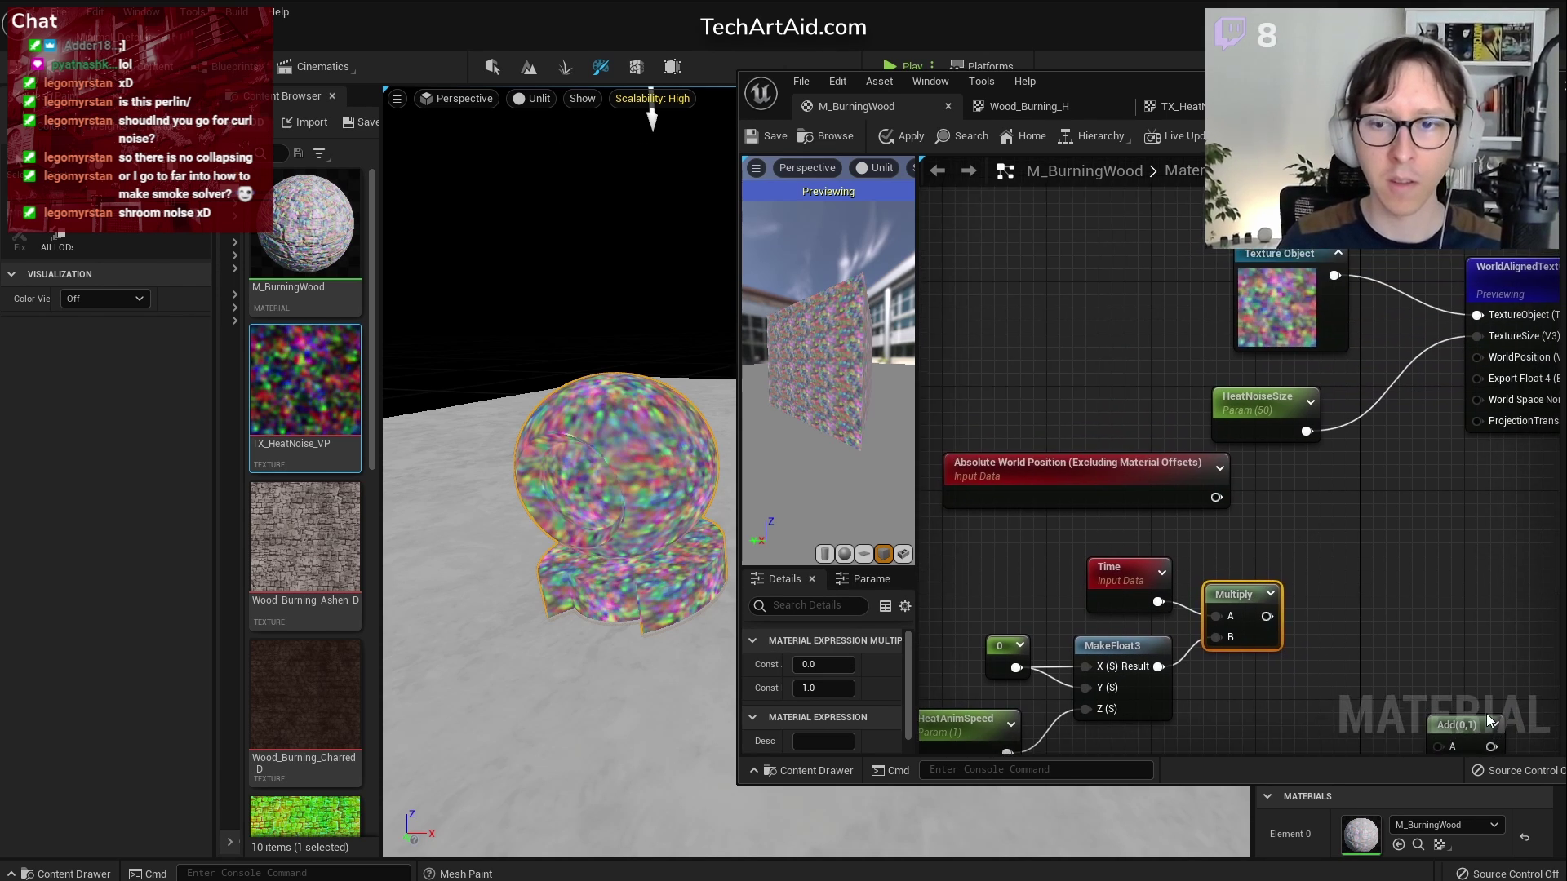
drag(1455, 728, 1351, 506)
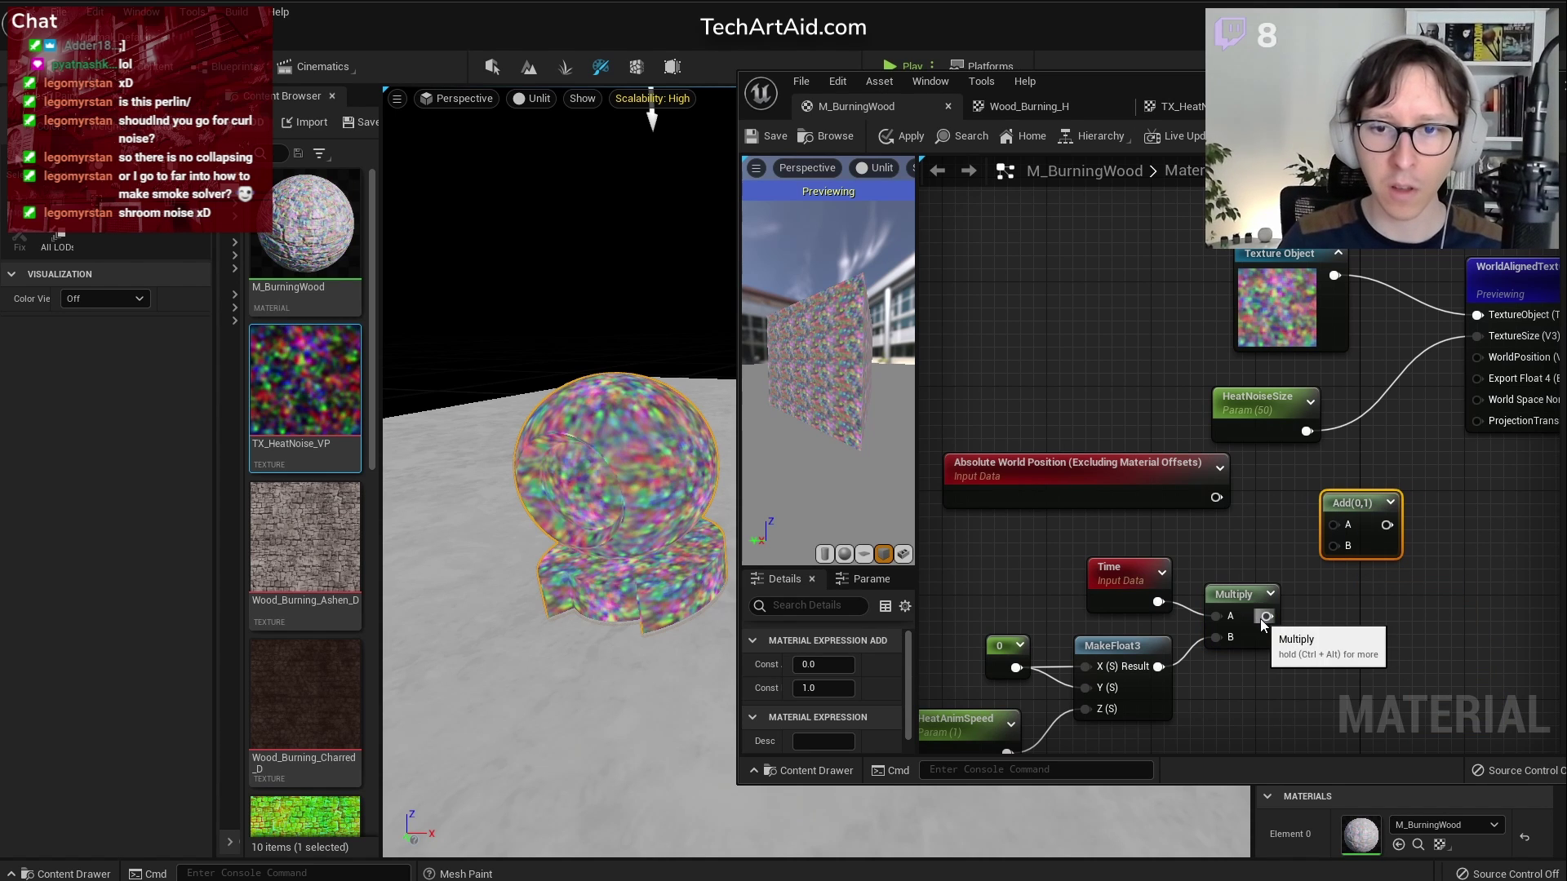
drag(1265, 616, 1333, 545)
drag(1215, 497, 1335, 528)
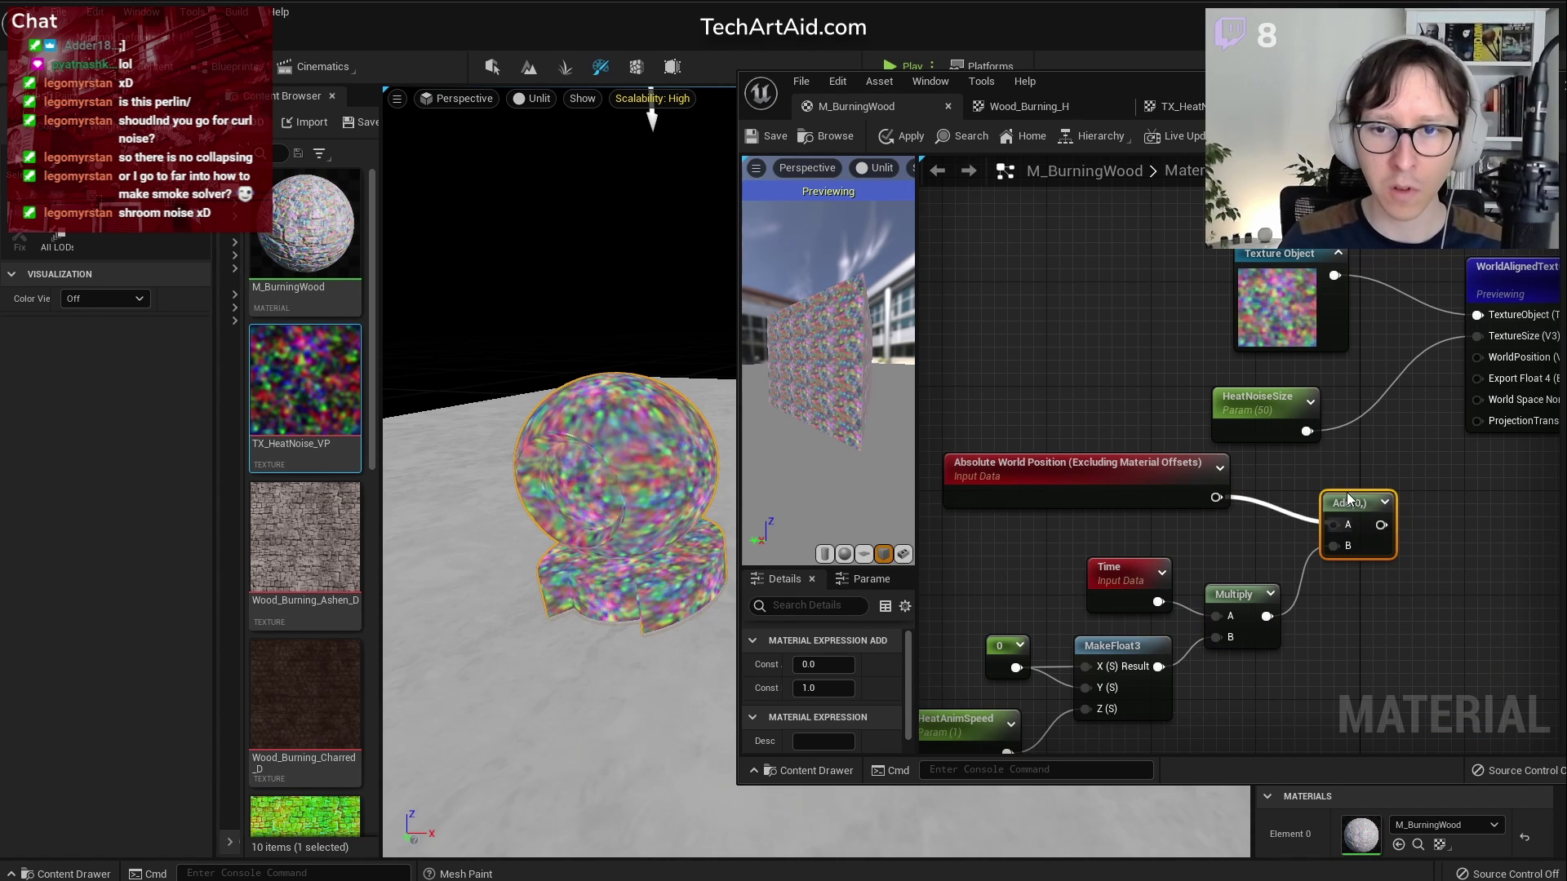
drag(1157, 462, 1222, 488)
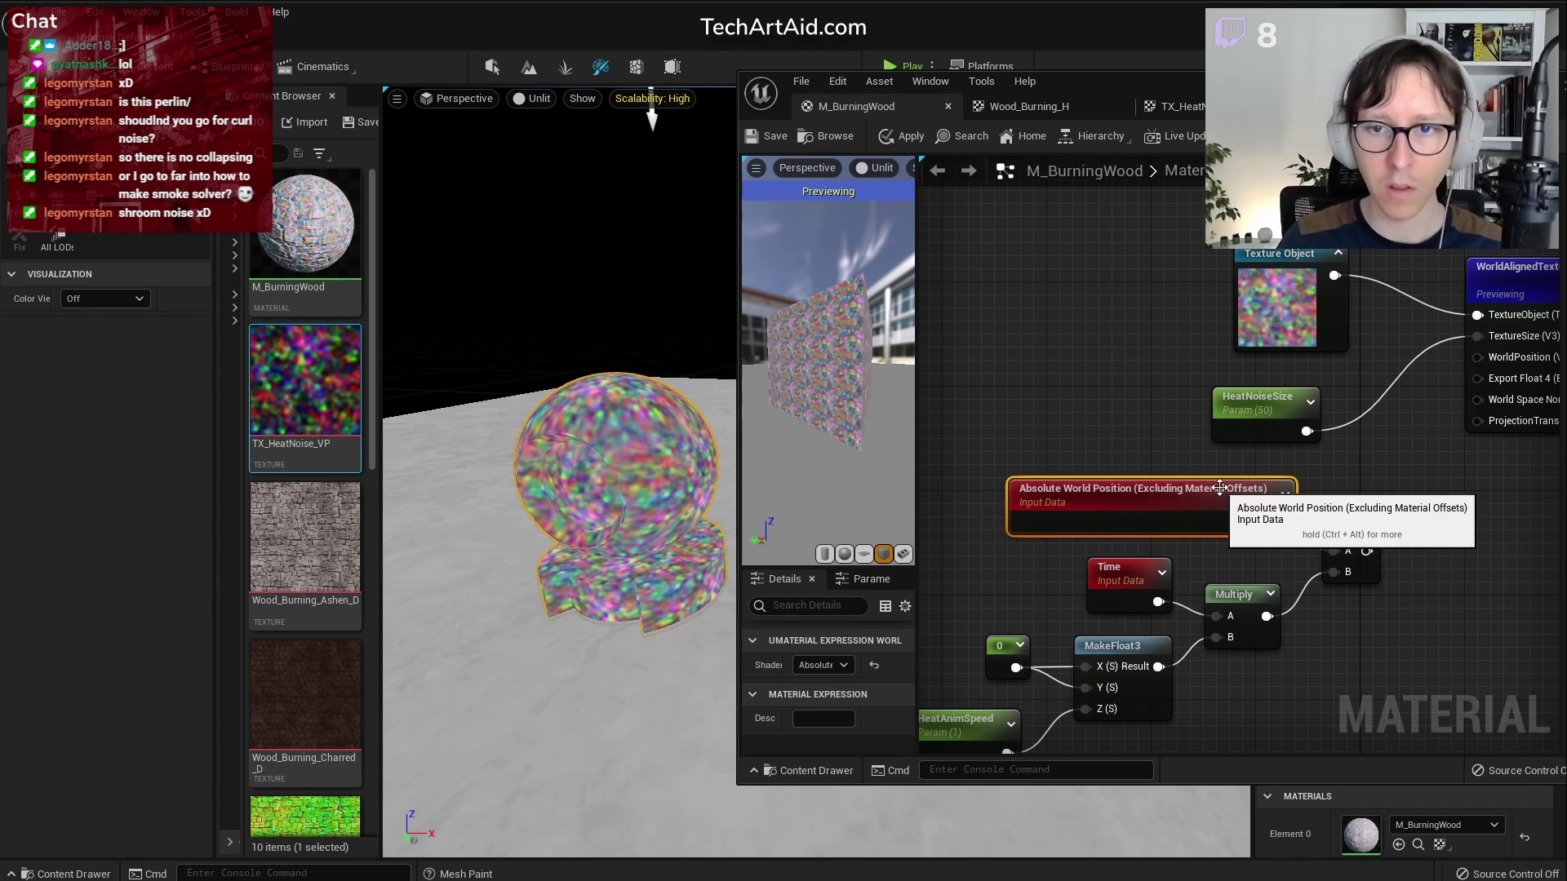
click(1344, 479)
Connect the Add result to the WorldPosition (V3) input of WorldAlignedTexture
right_drag(1445, 493, 1362, 545)
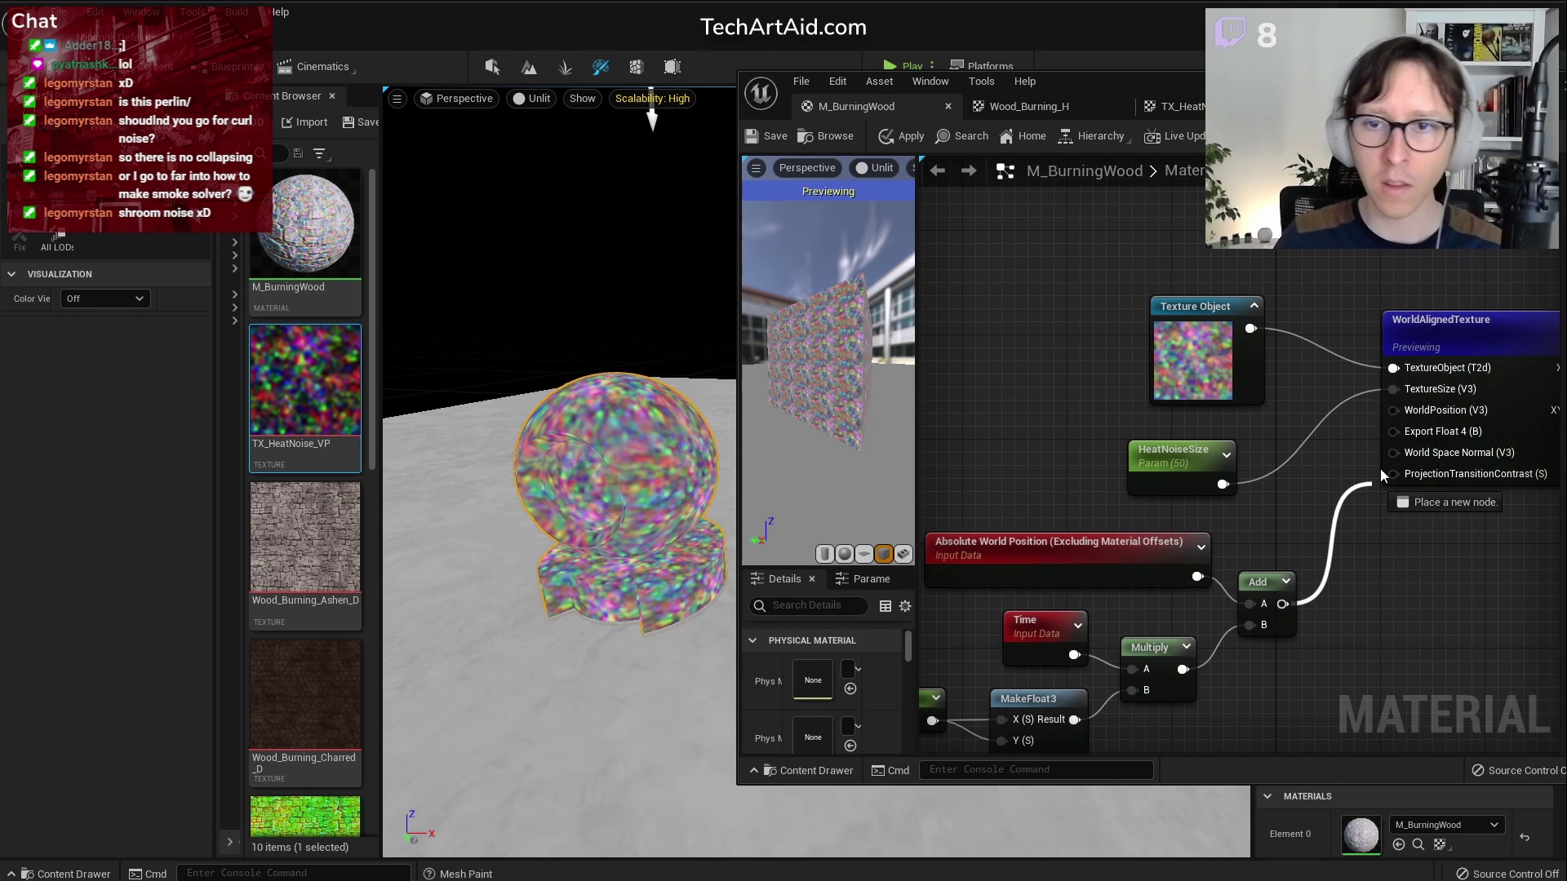
drag(1409, 418, 1407, 414)
scroll(1358, 638, down, 1)
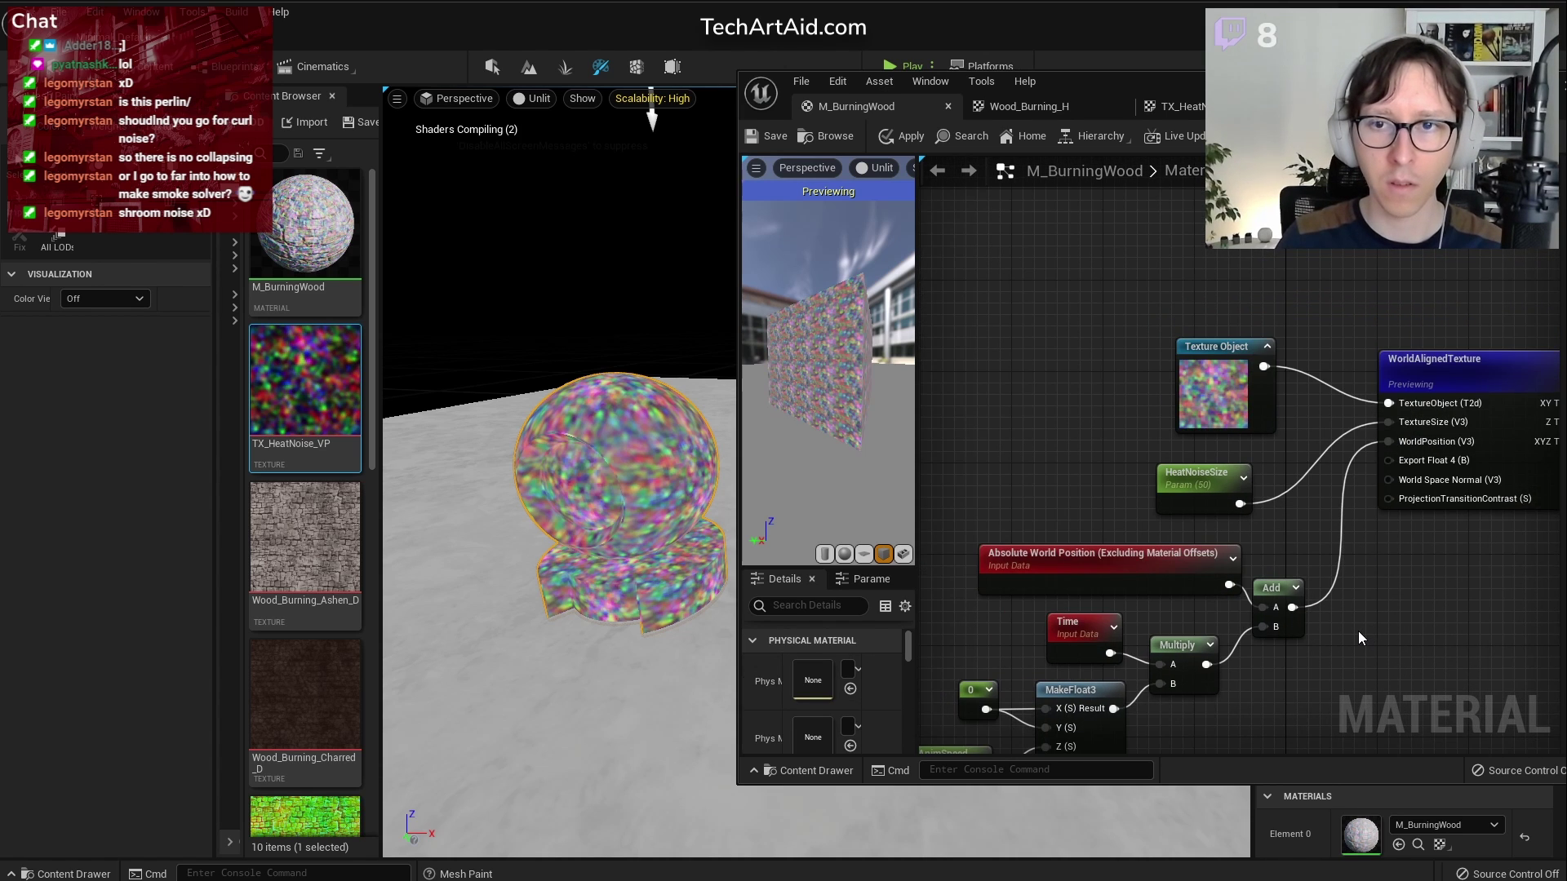
Multiply HeatNoiseSize by HeatAnimSpeed, feed the result into MakeFloat3's Z input, and save the material
right_drag(1358, 637, 1444, 527)
click(1049, 657)
right_drag(1143, 476, 1265, 460)
drag(1389, 346, 1010, 363)
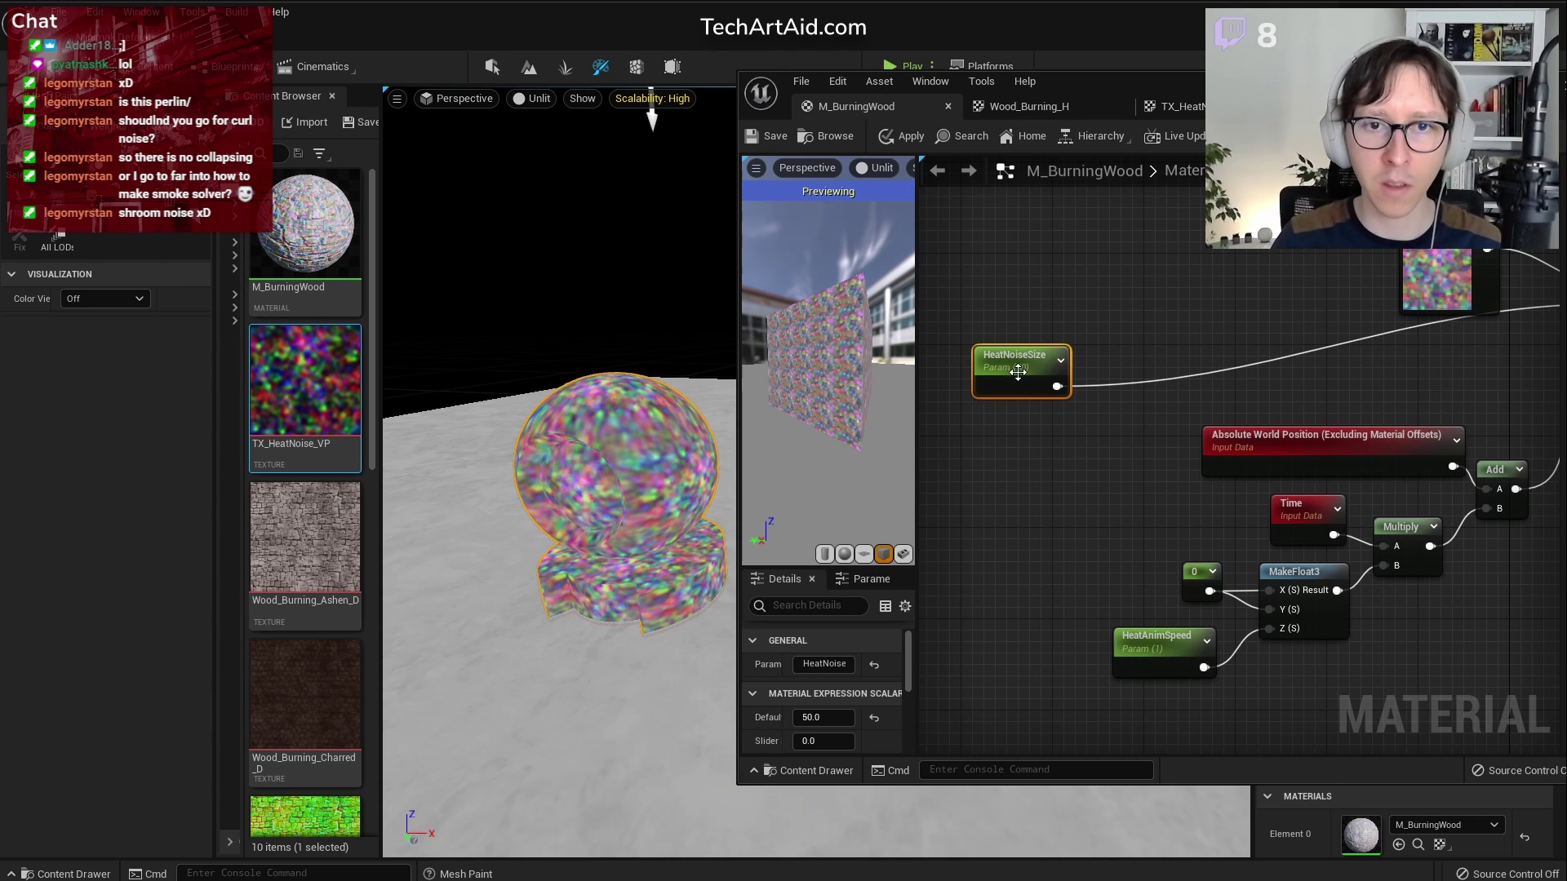
drag(1043, 369, 1019, 346)
drag(1175, 640, 1002, 634)
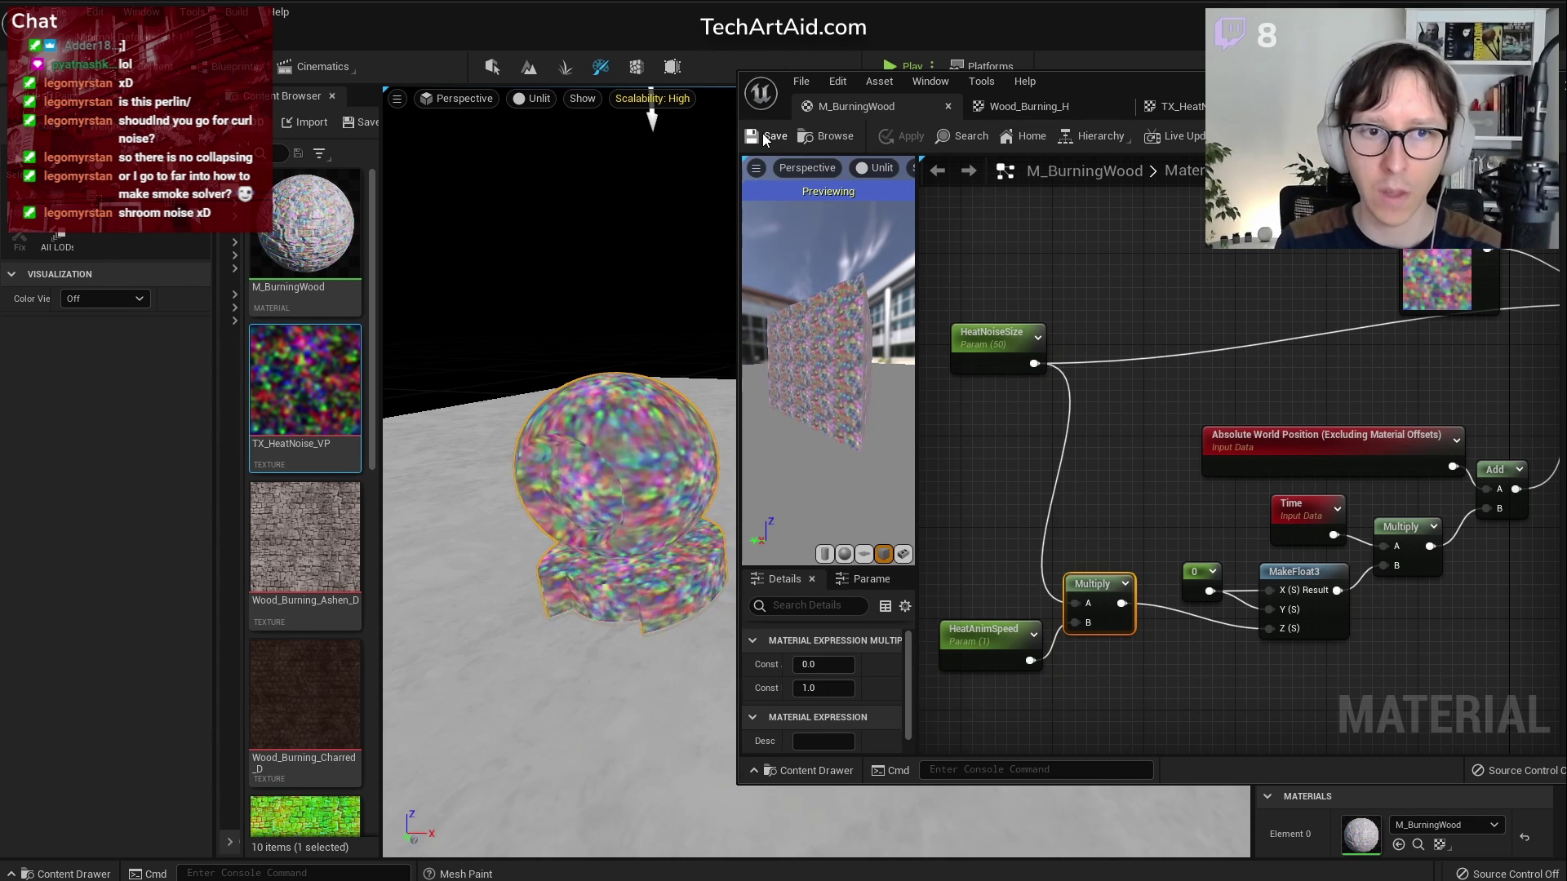
Examine the animated heat noise on the sphere in the level viewport from above and from several sides
right_drag(620, 367, 567, 330)
key(w)
key(s)
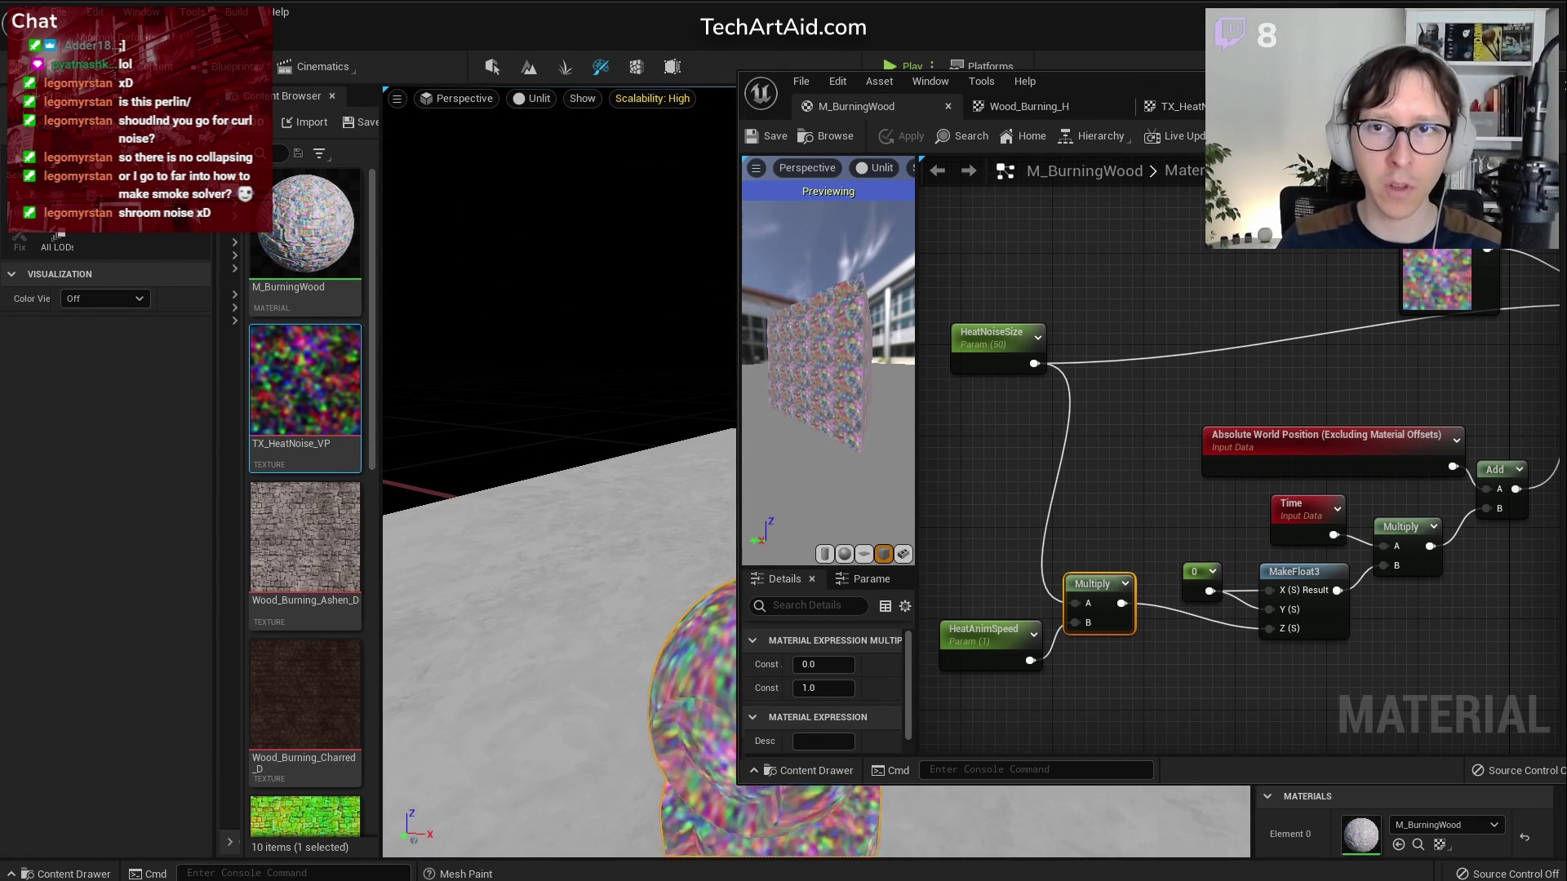
drag(1426, 78, 1516, 38)
key(e)
right_drag(807, 416, 796, 588)
key(w)
mouse_move(571, 539)
right_down()
mouse_move(553, 498)
mouse_move(556, 555)
right_up()
right_drag(766, 489, 767, 555)
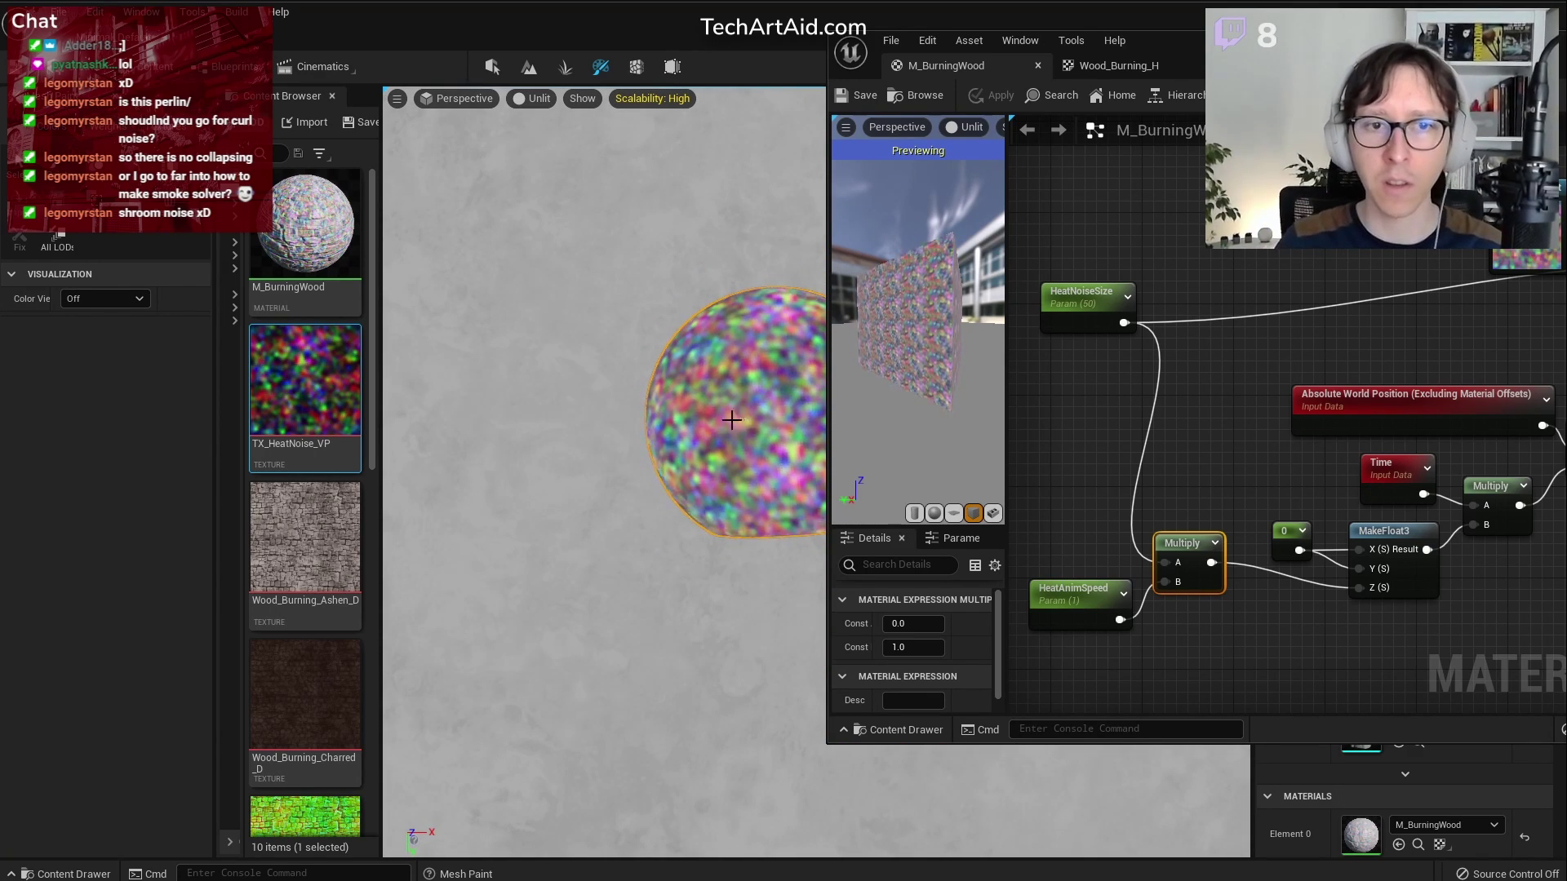
right_drag(726, 419, 808, 420)
right_drag(696, 539, 657, 465)
right_drag(710, 620, 712, 547)
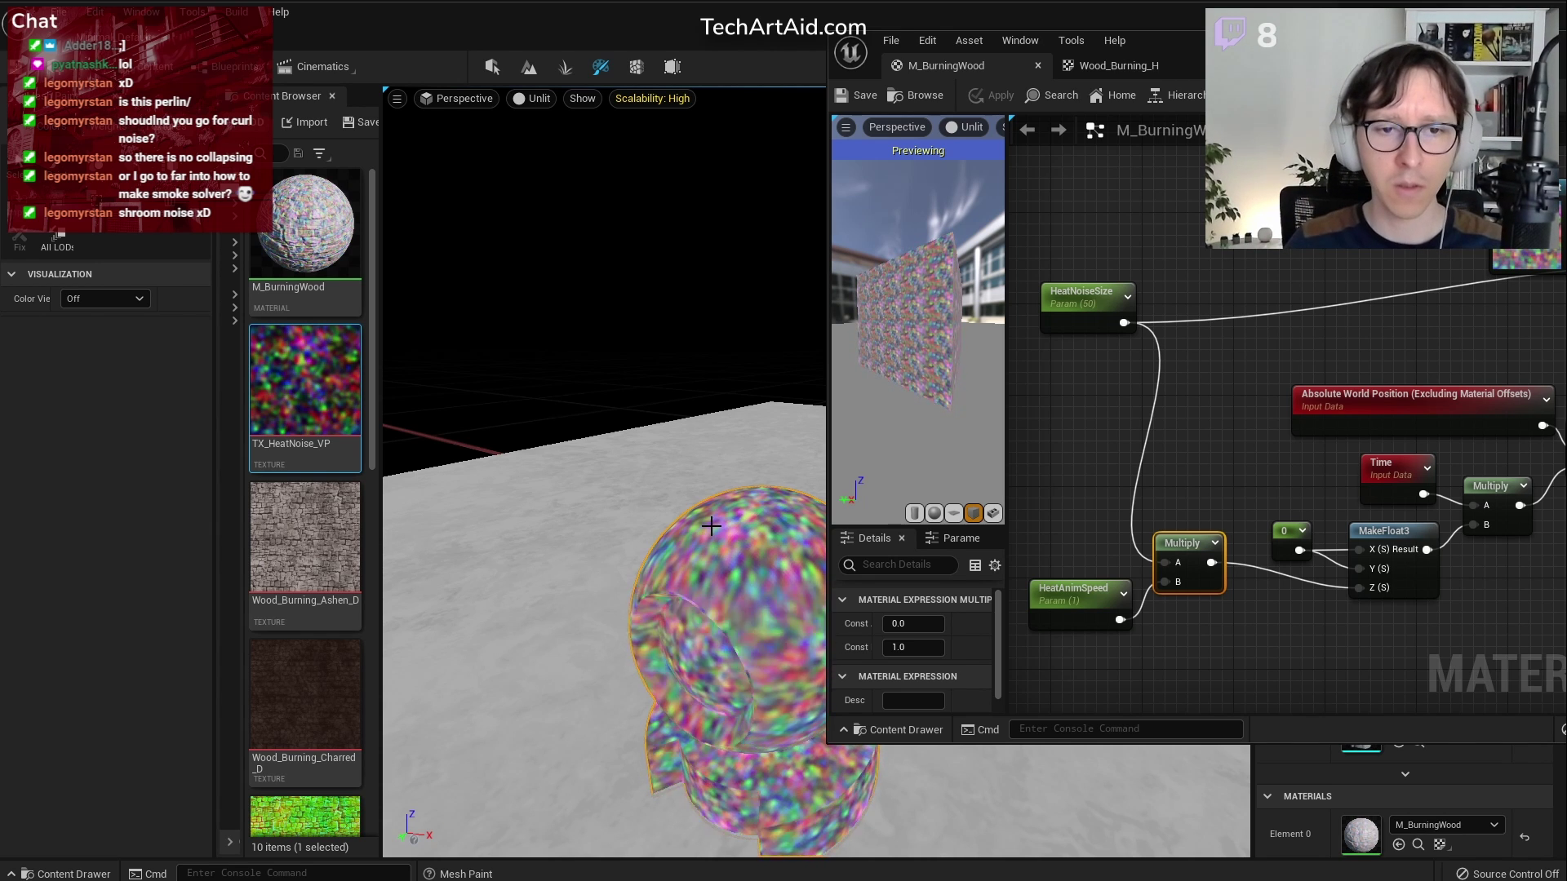
scroll(718, 526, down, 5)
right_drag(717, 526, 750, 538)
scroll(718, 526, up, 5)
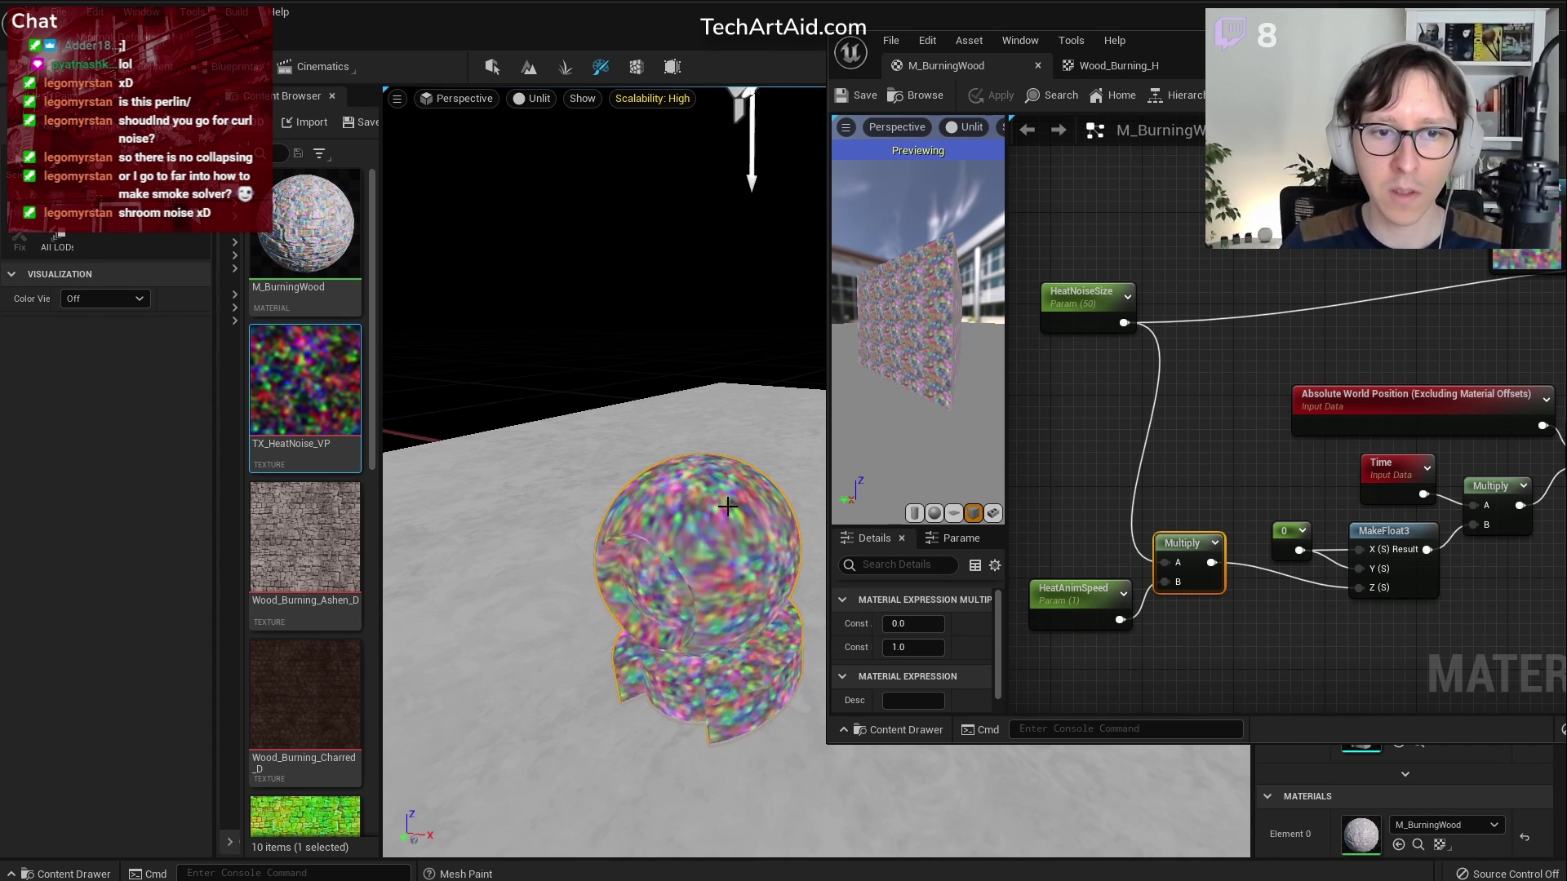
drag(829, 464, 834, 427)
Move the HeatNoiseSize and HeatAnimSpeed nodes farther away from their Multiply node to make room between them
scroll(1269, 448, down, 1)
click(1162, 546)
right_drag(1092, 409, 1164, 414)
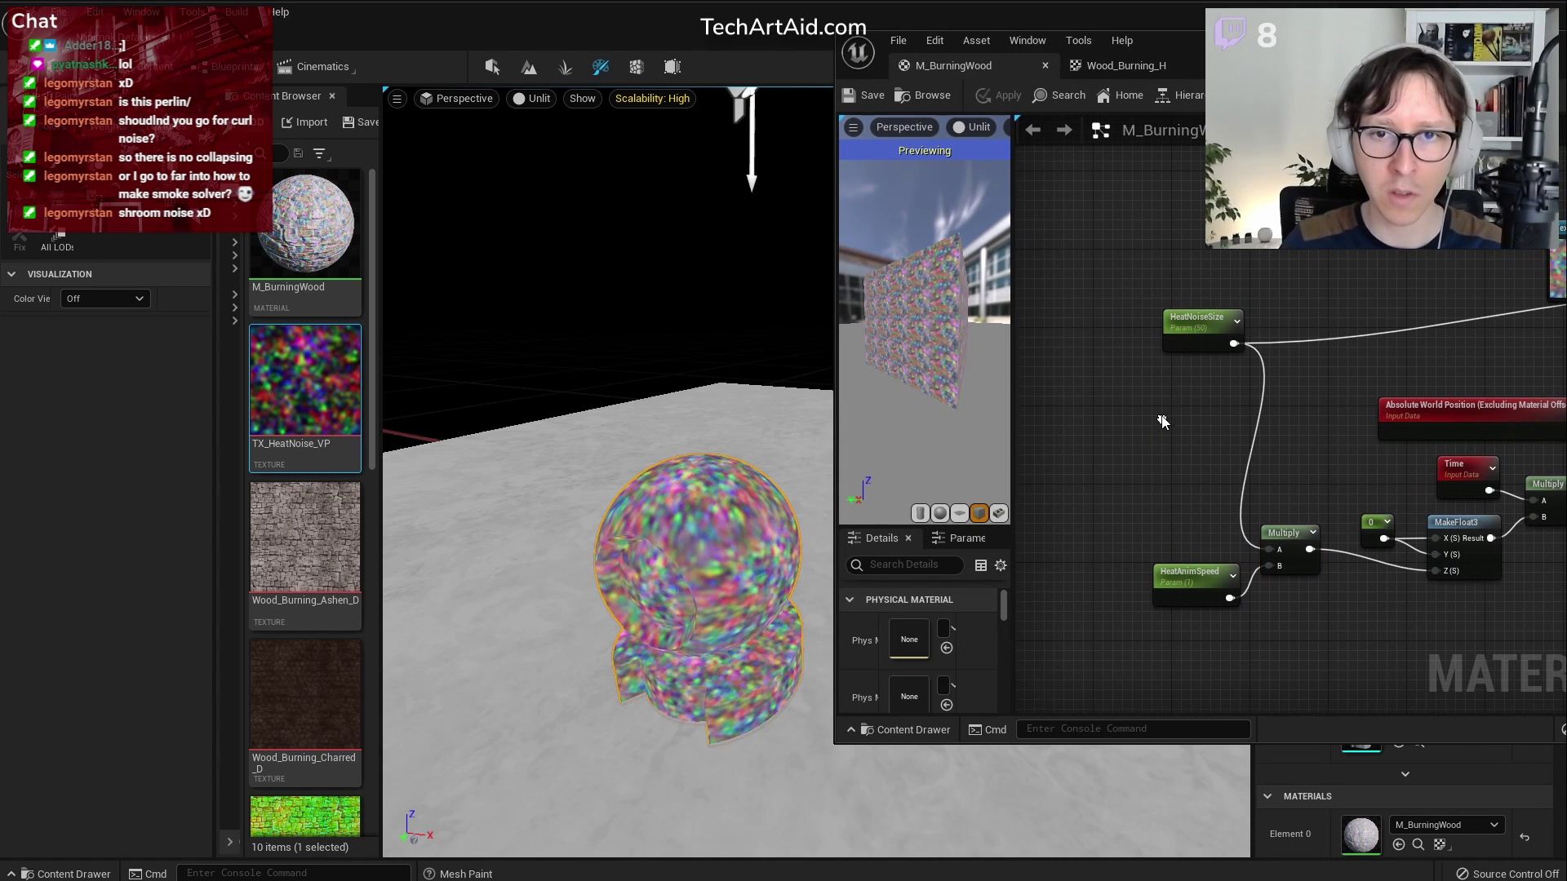
drag(1177, 332, 1118, 321)
scroll(1303, 611, up, 1)
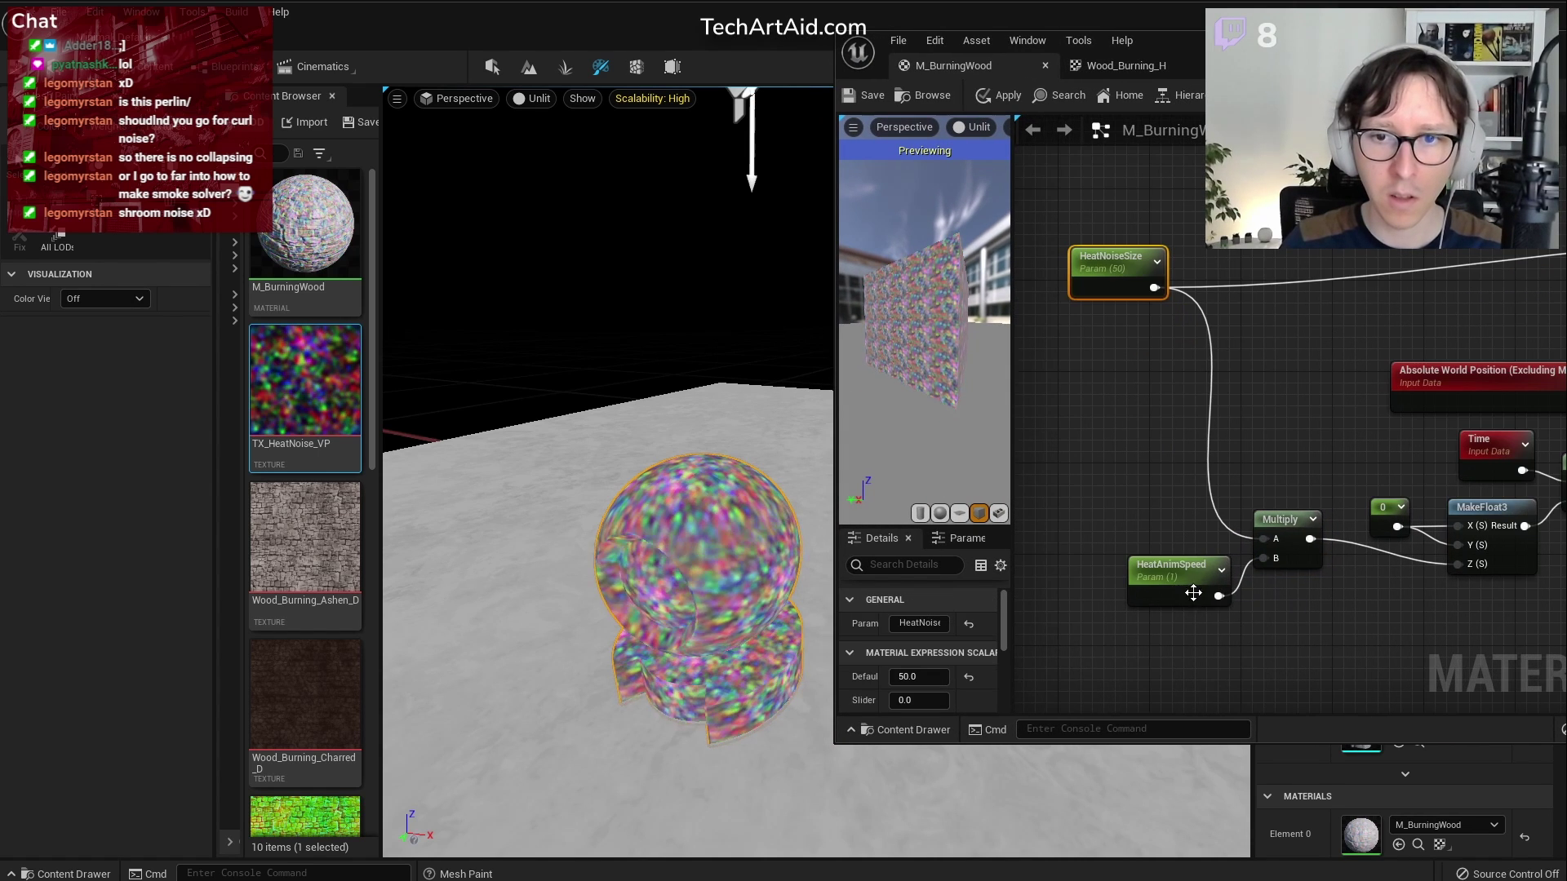
shift+drag(1190, 593, 1075, 592)
click(1135, 462)
right_drag(1135, 462, 1238, 446)
drag(1180, 563, 1126, 575)
shift+drag(1118, 272, 1143, 230)
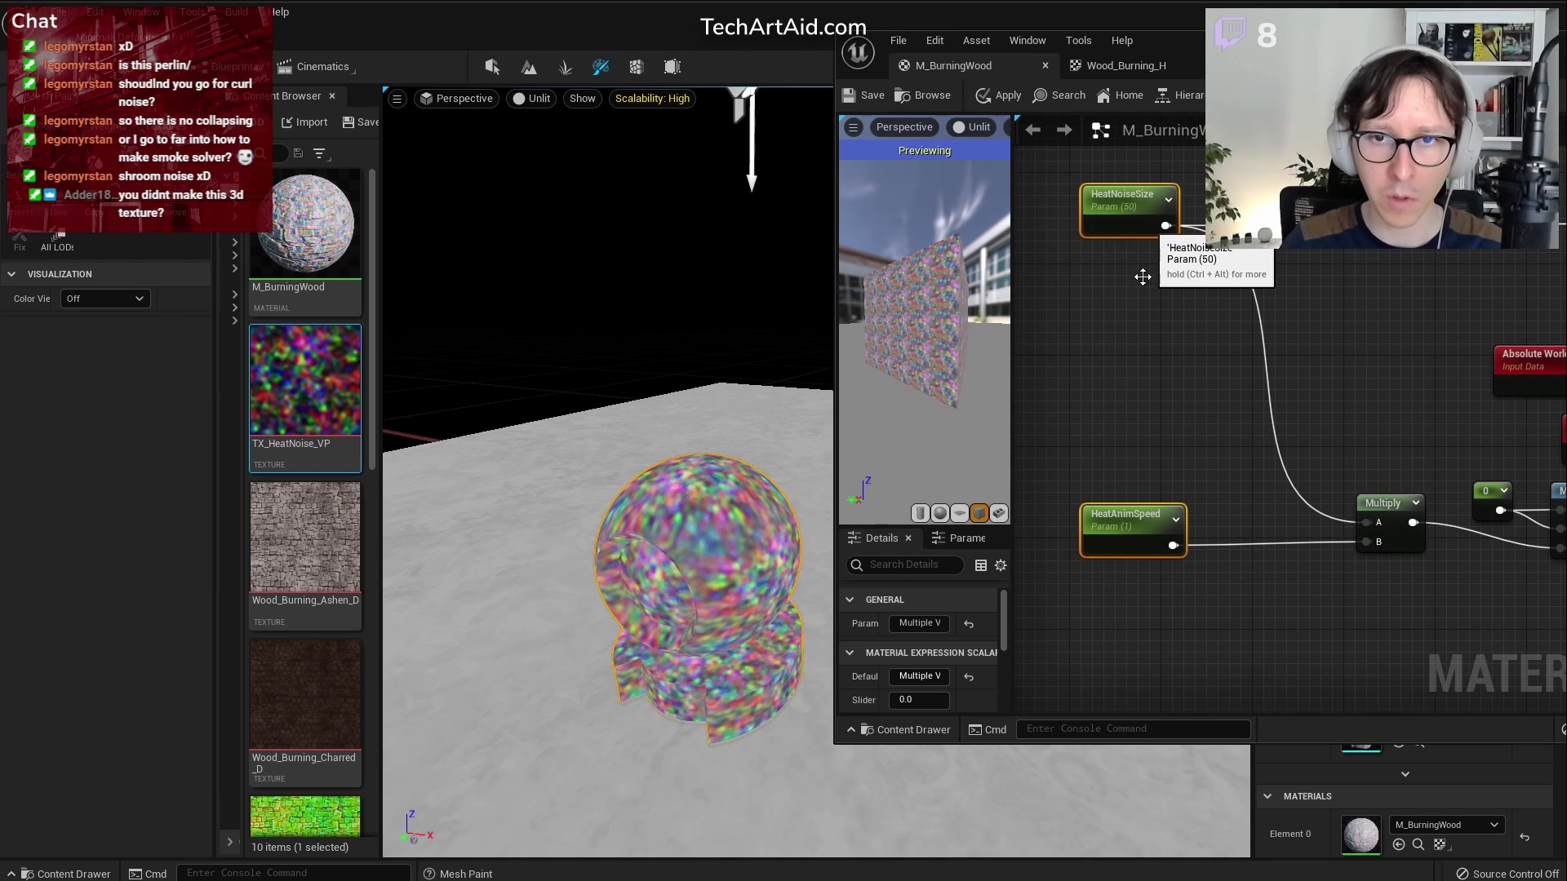
Add a three-component constant vector between HeatNoiseSize and HeatAnimSpeed with R 0, G 0.1 and B 1
click(1120, 427)
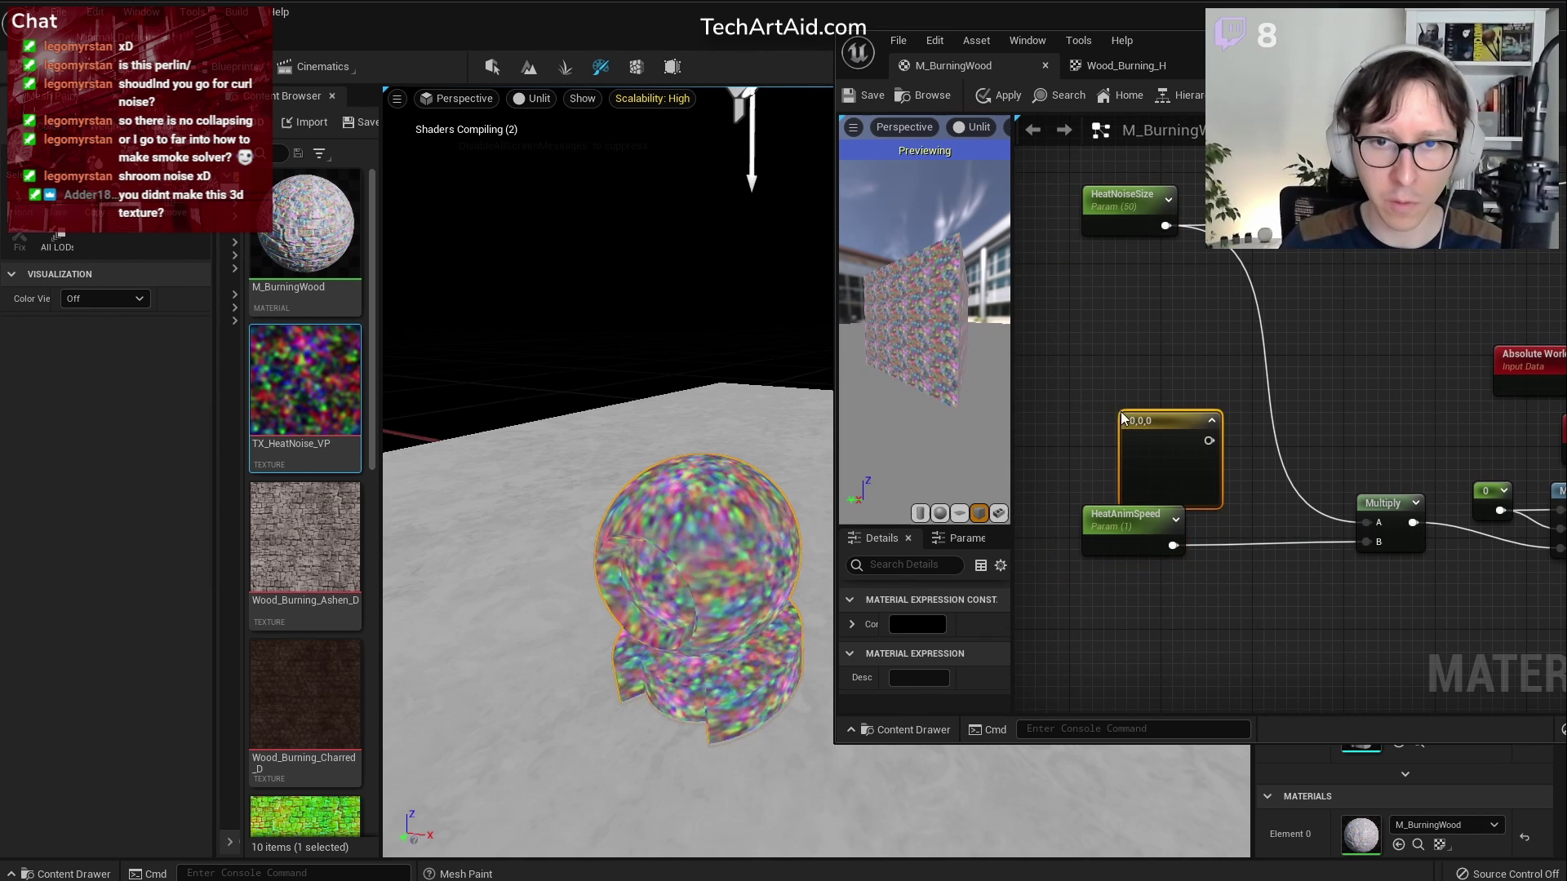
click(852, 625)
click(942, 649)
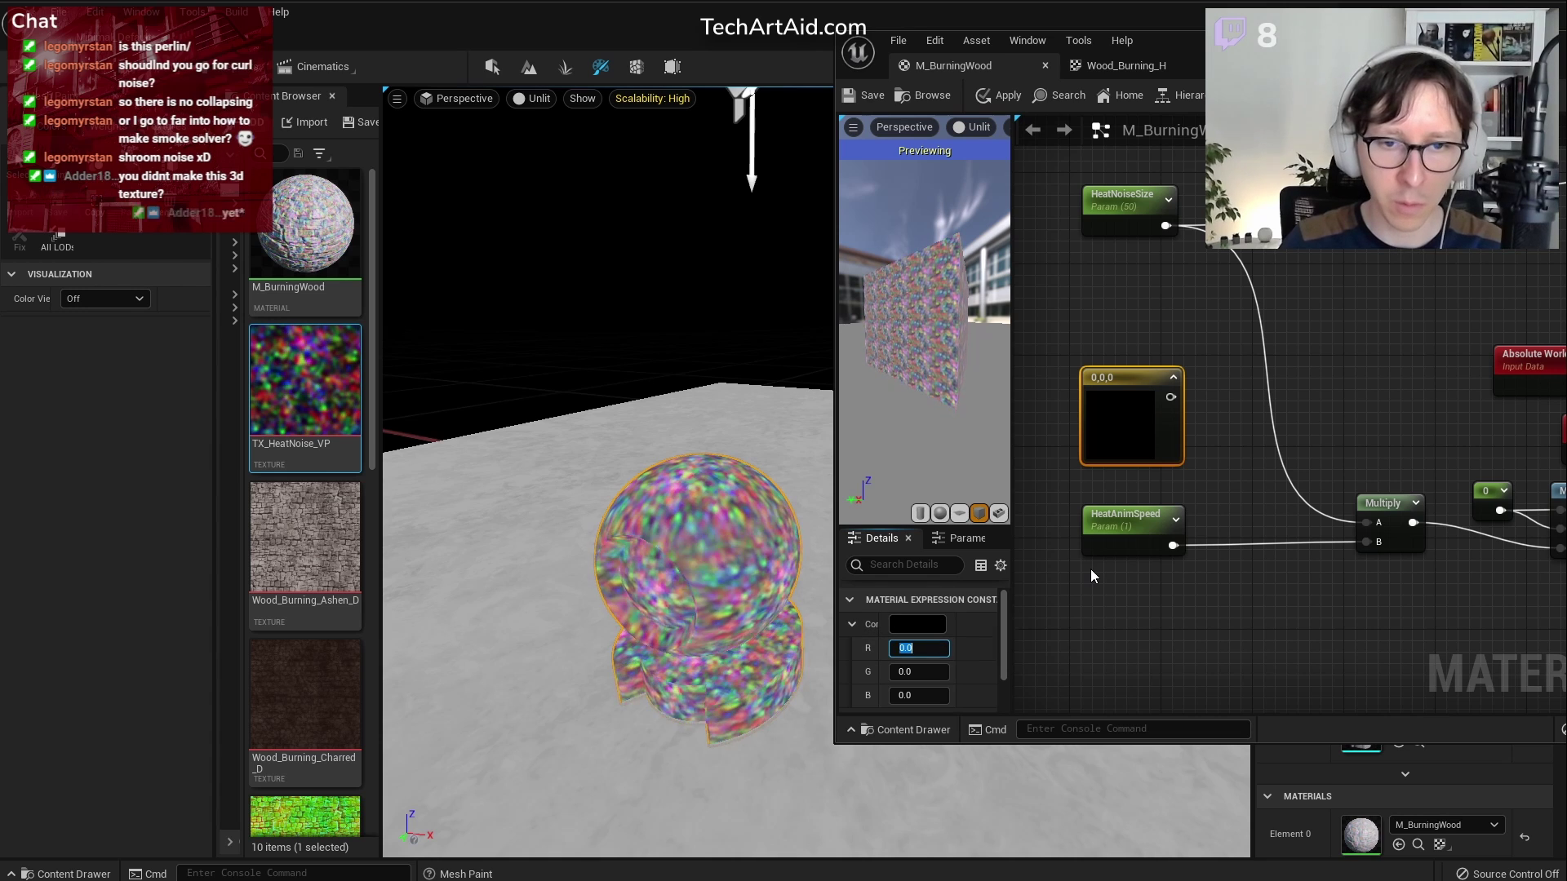
key(Tab)
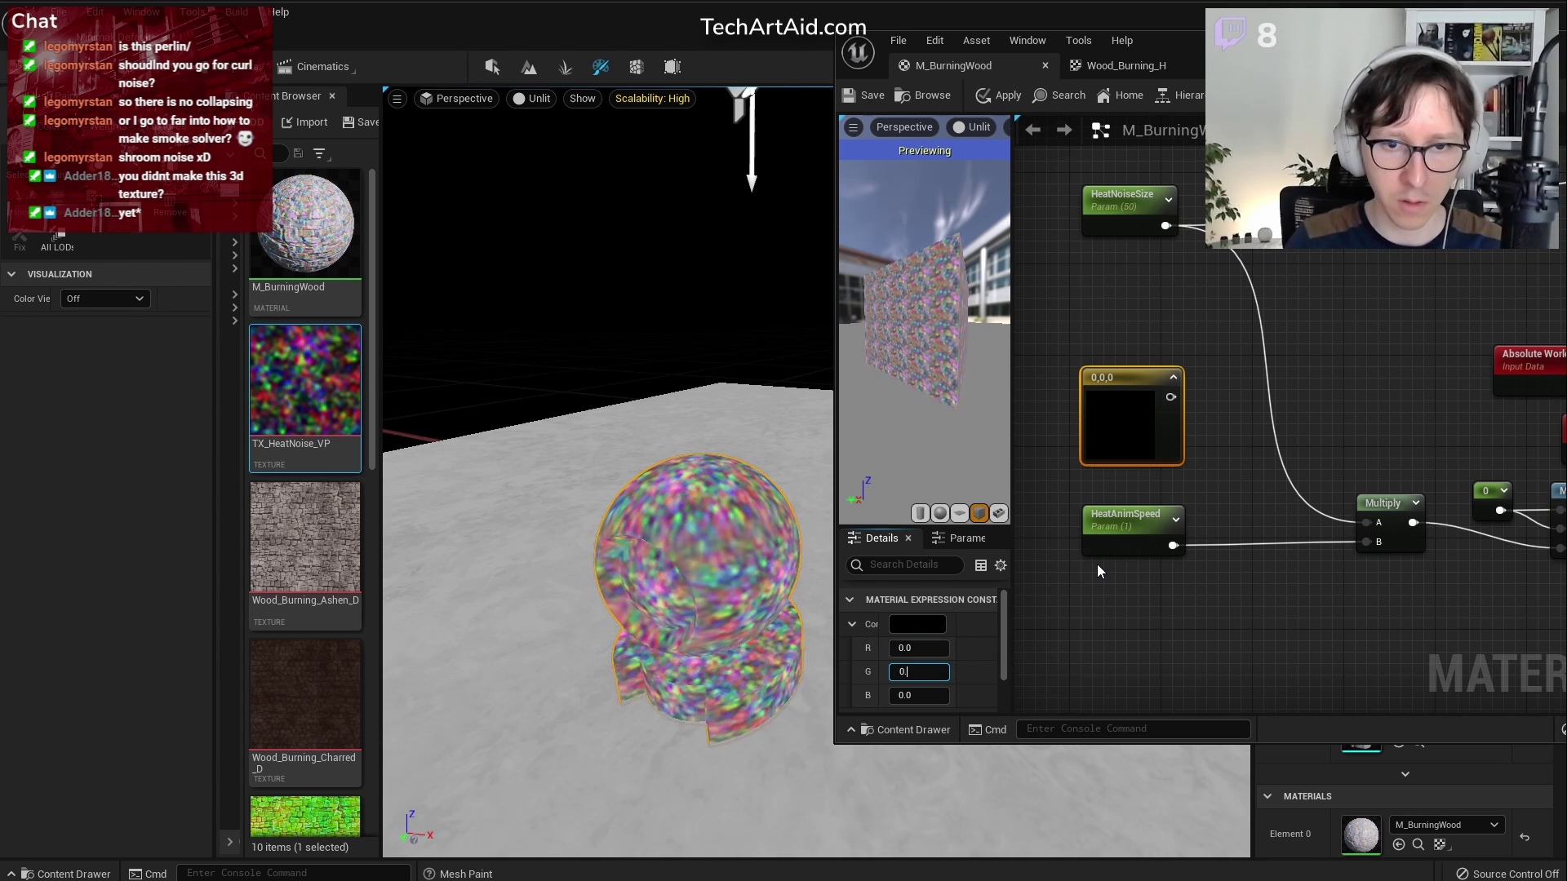
text(0.1)
key(Tab)
text(1)
key(Return)
click(1222, 508)
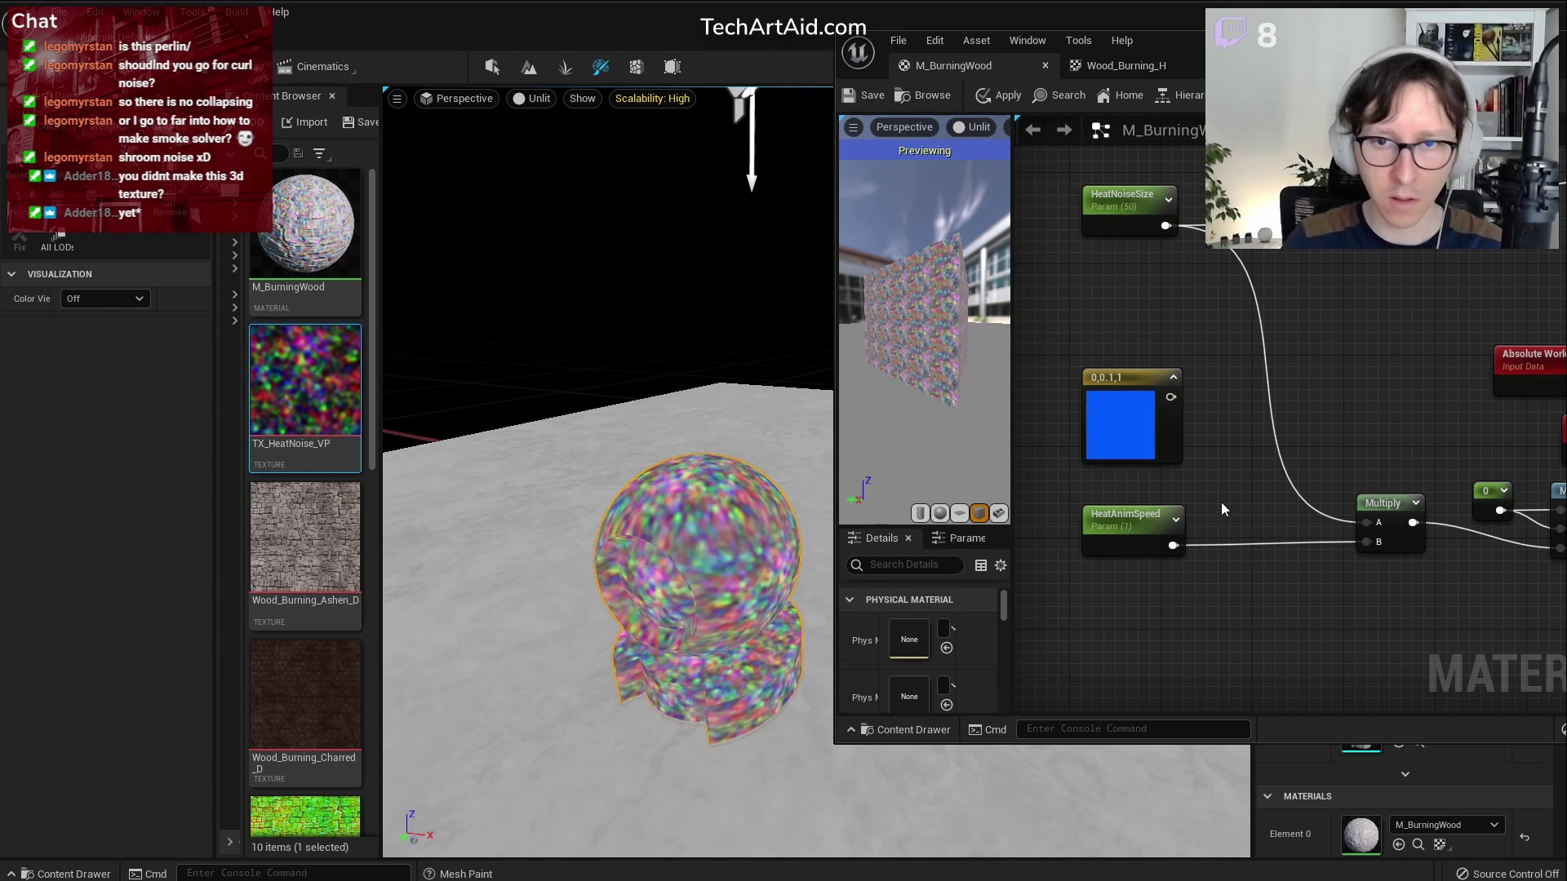
Collapse the constant vector's color preview and discard the trial Normalize node
click(1230, 478)
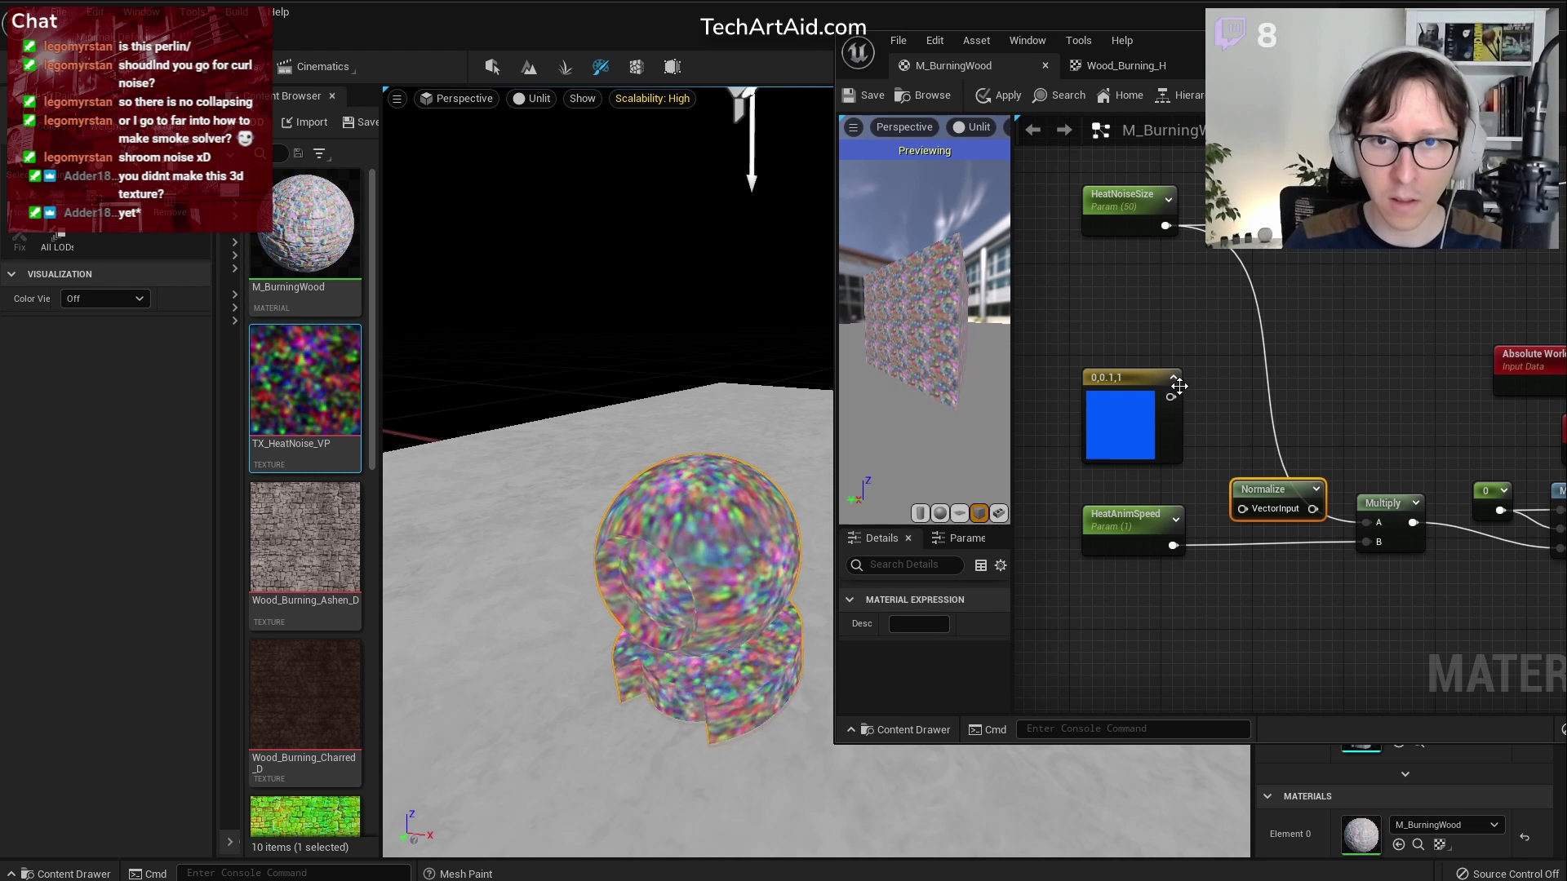
click(1147, 376)
click(1173, 376)
click(1243, 491)
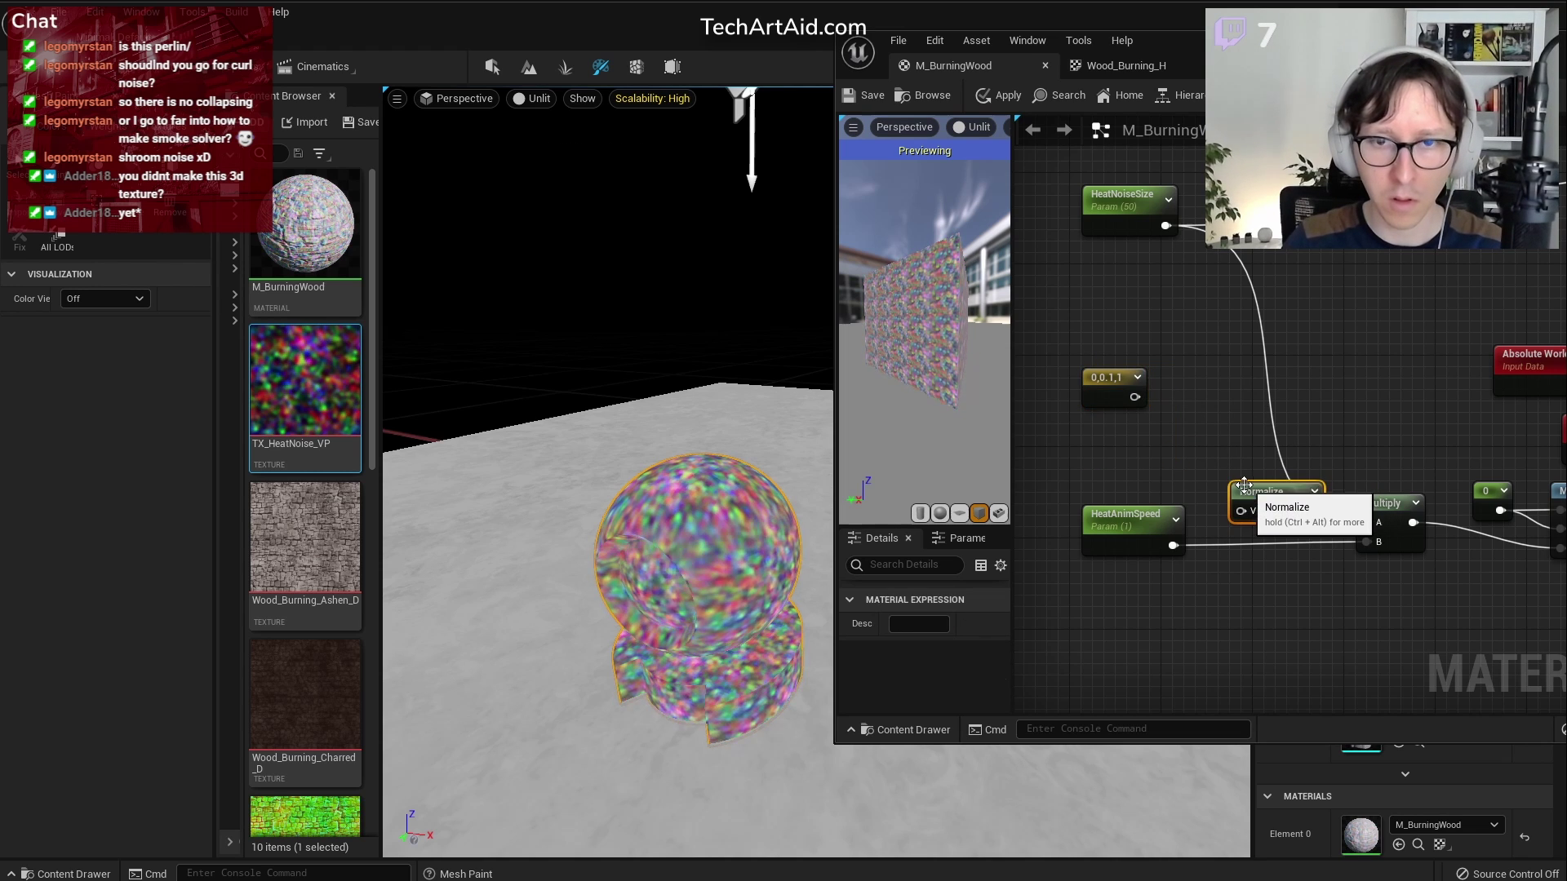
key(Delete)
Multiply the 0,0.1,1 constant vector by HeatAnimSpeed and wire the result into input A of the next Multiply node
click(1223, 449)
scroll(1175, 399, up, 1)
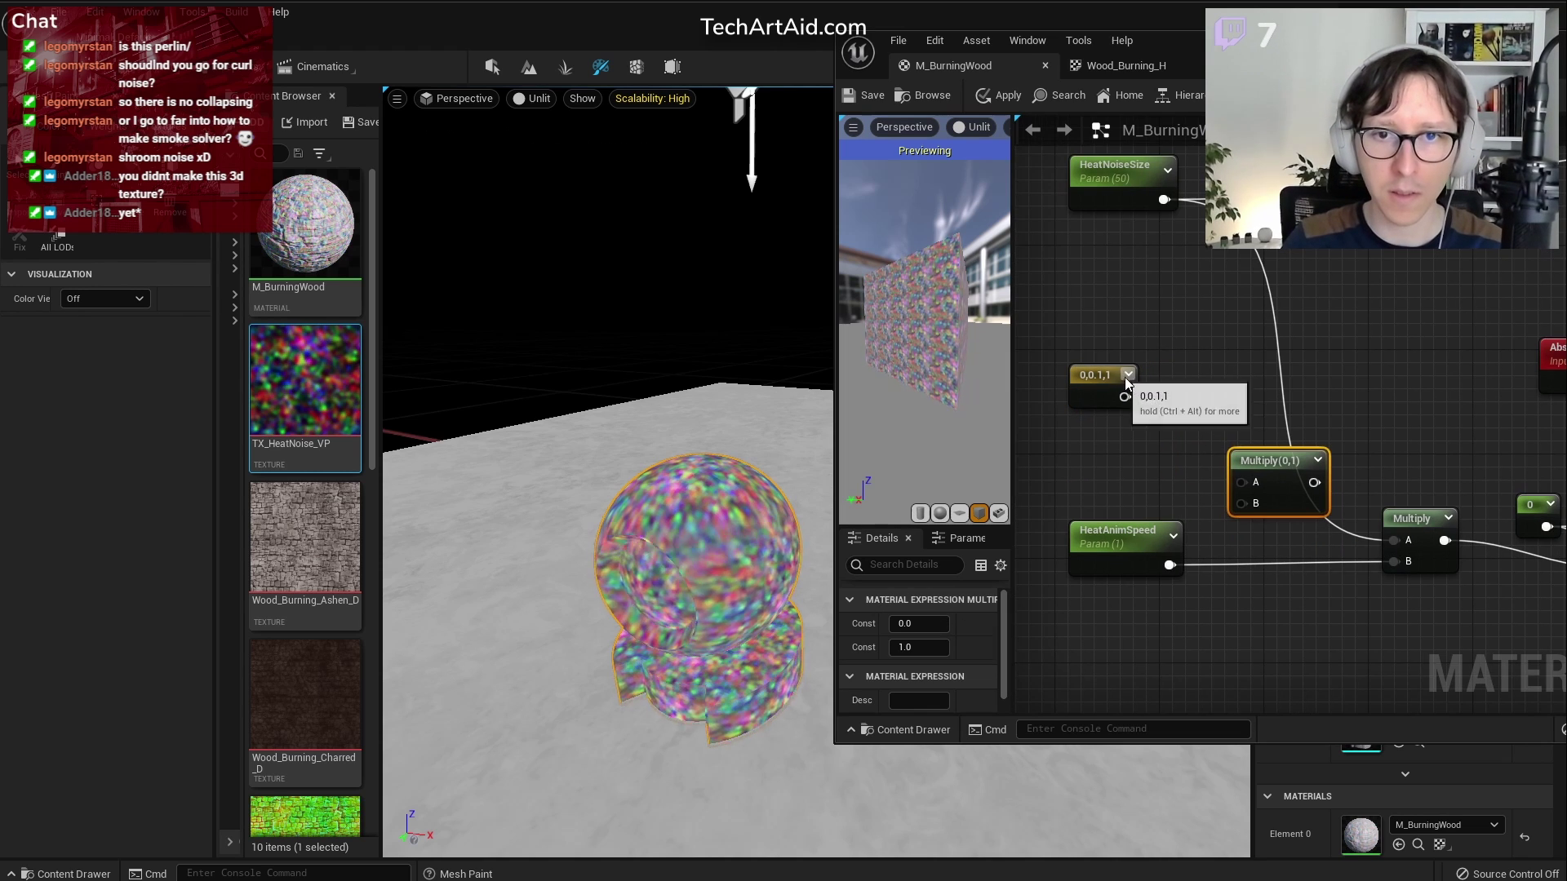
drag(1123, 398, 1250, 488)
drag(1126, 532, 1100, 532)
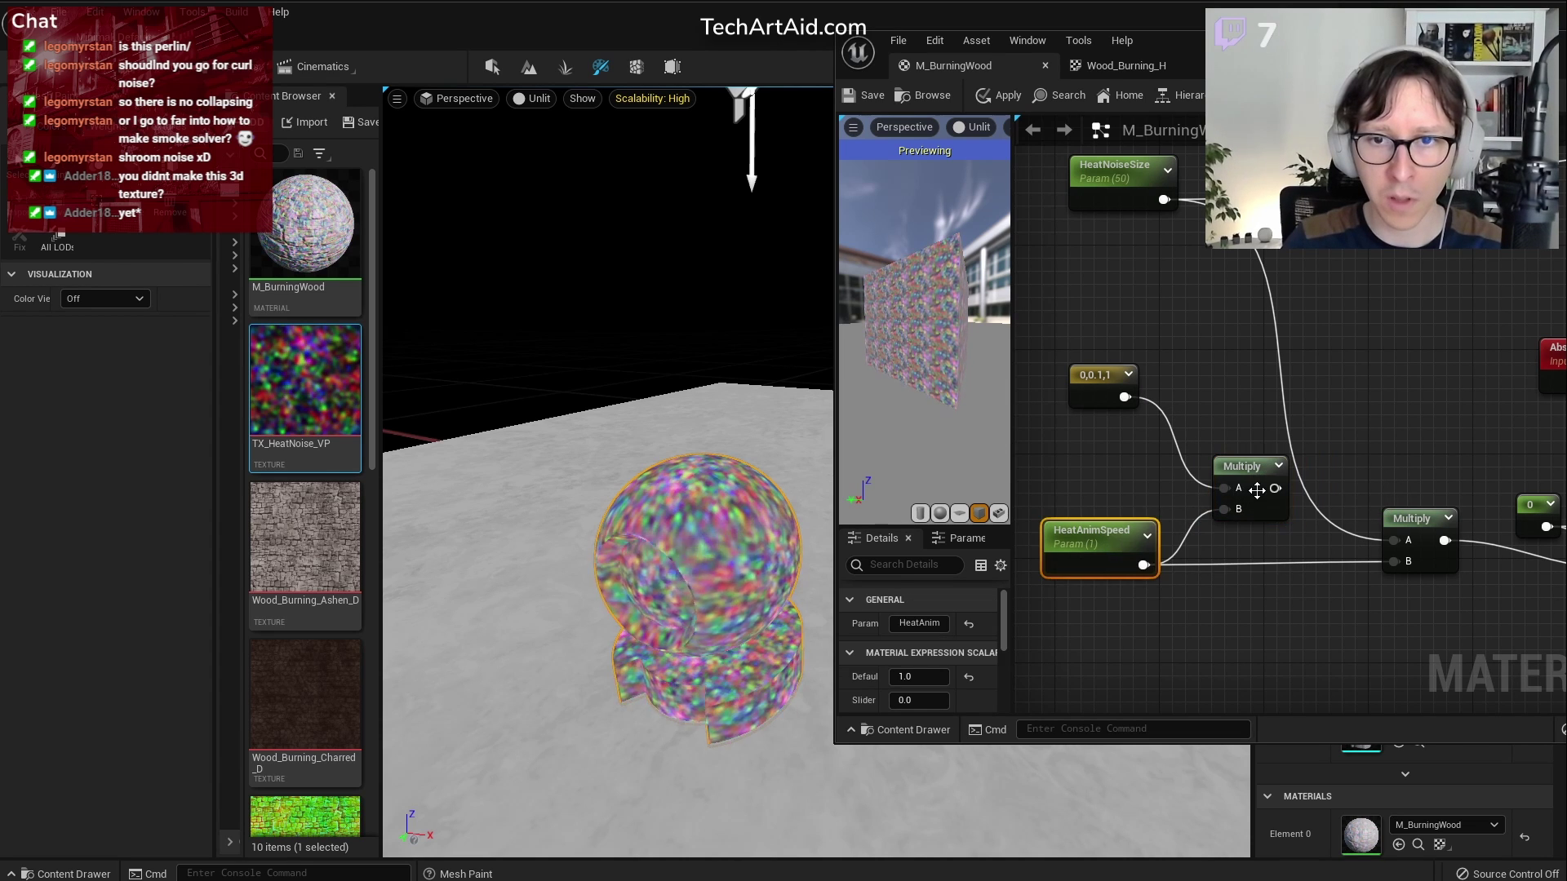
drag(1275, 487, 1397, 563)
drag(1275, 488, 1365, 535)
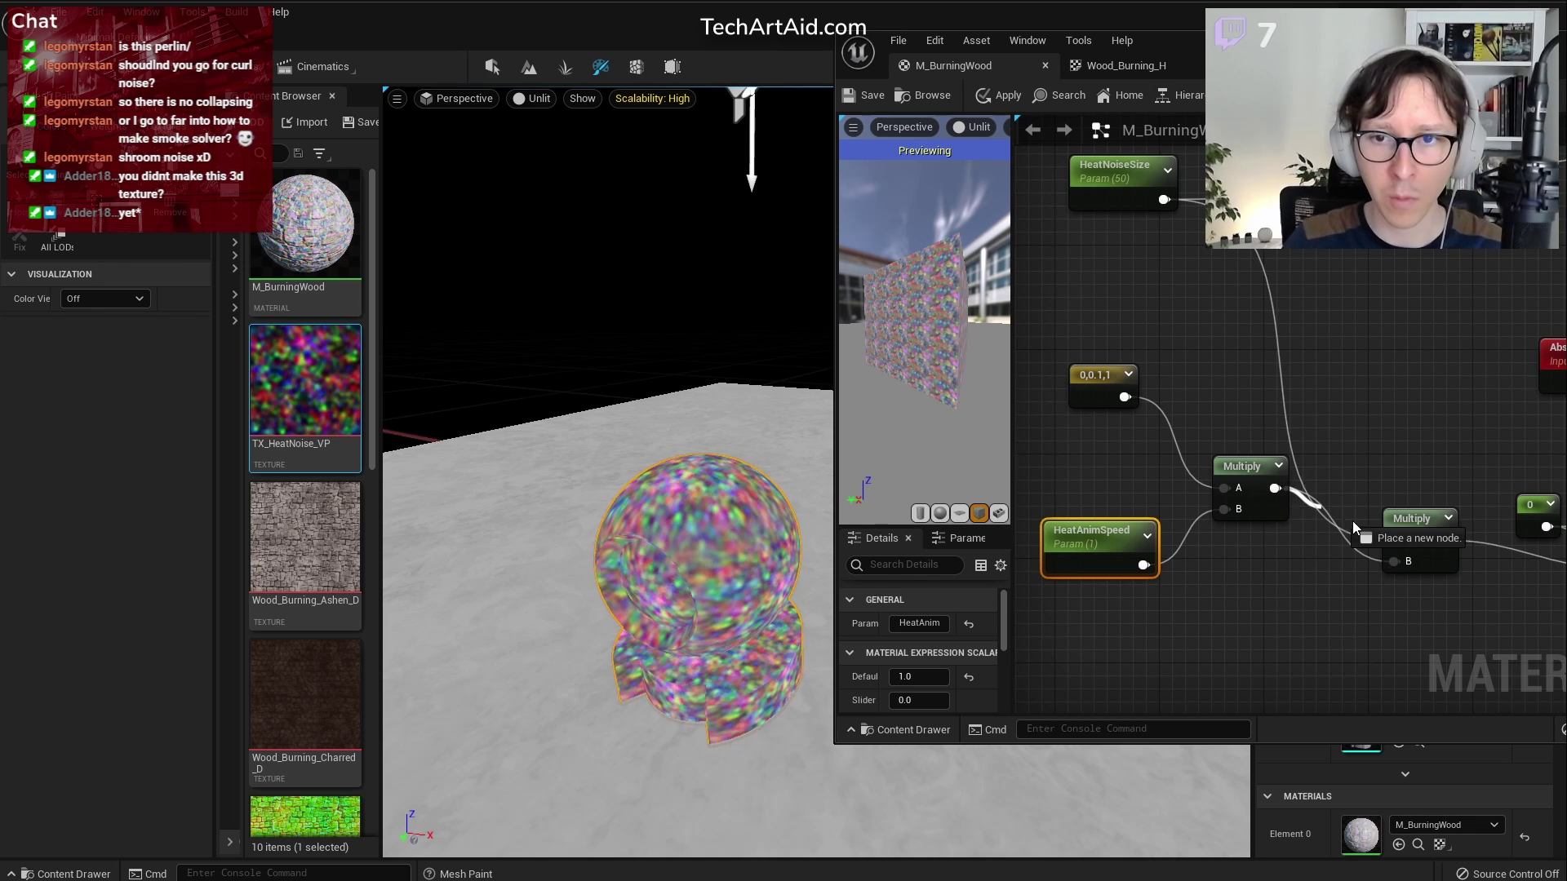
Wire HeatNoiseSize into input B of the downstream Multiply and place the HeatNoiseSize node above the constant vector
drag(1116, 186, 1345, 600)
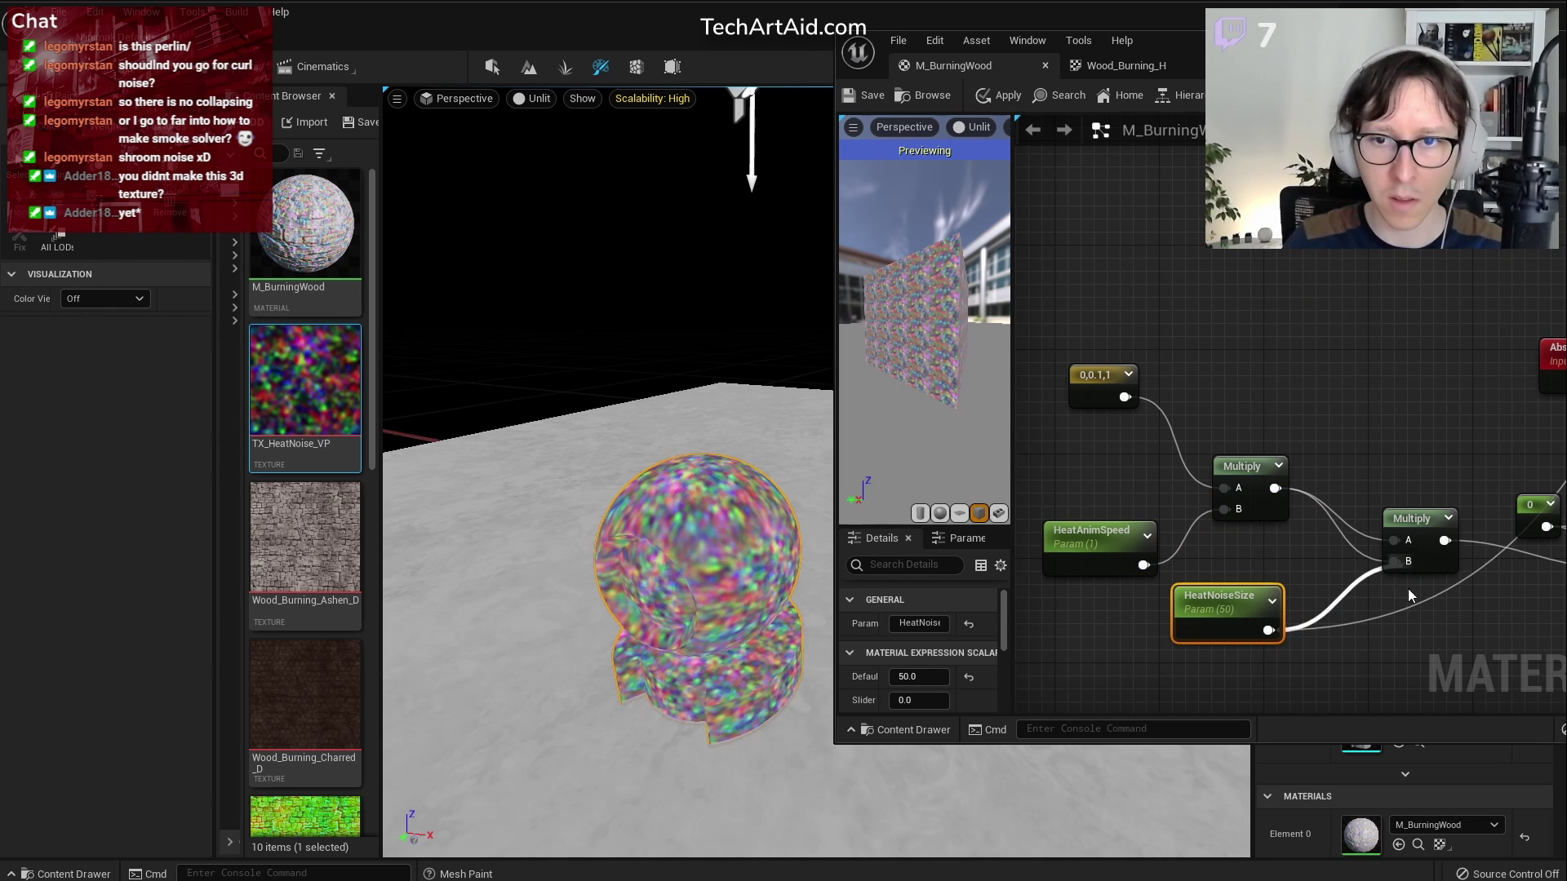
right_drag(1414, 604, 1314, 594)
scroll(1504, 356, down, 2)
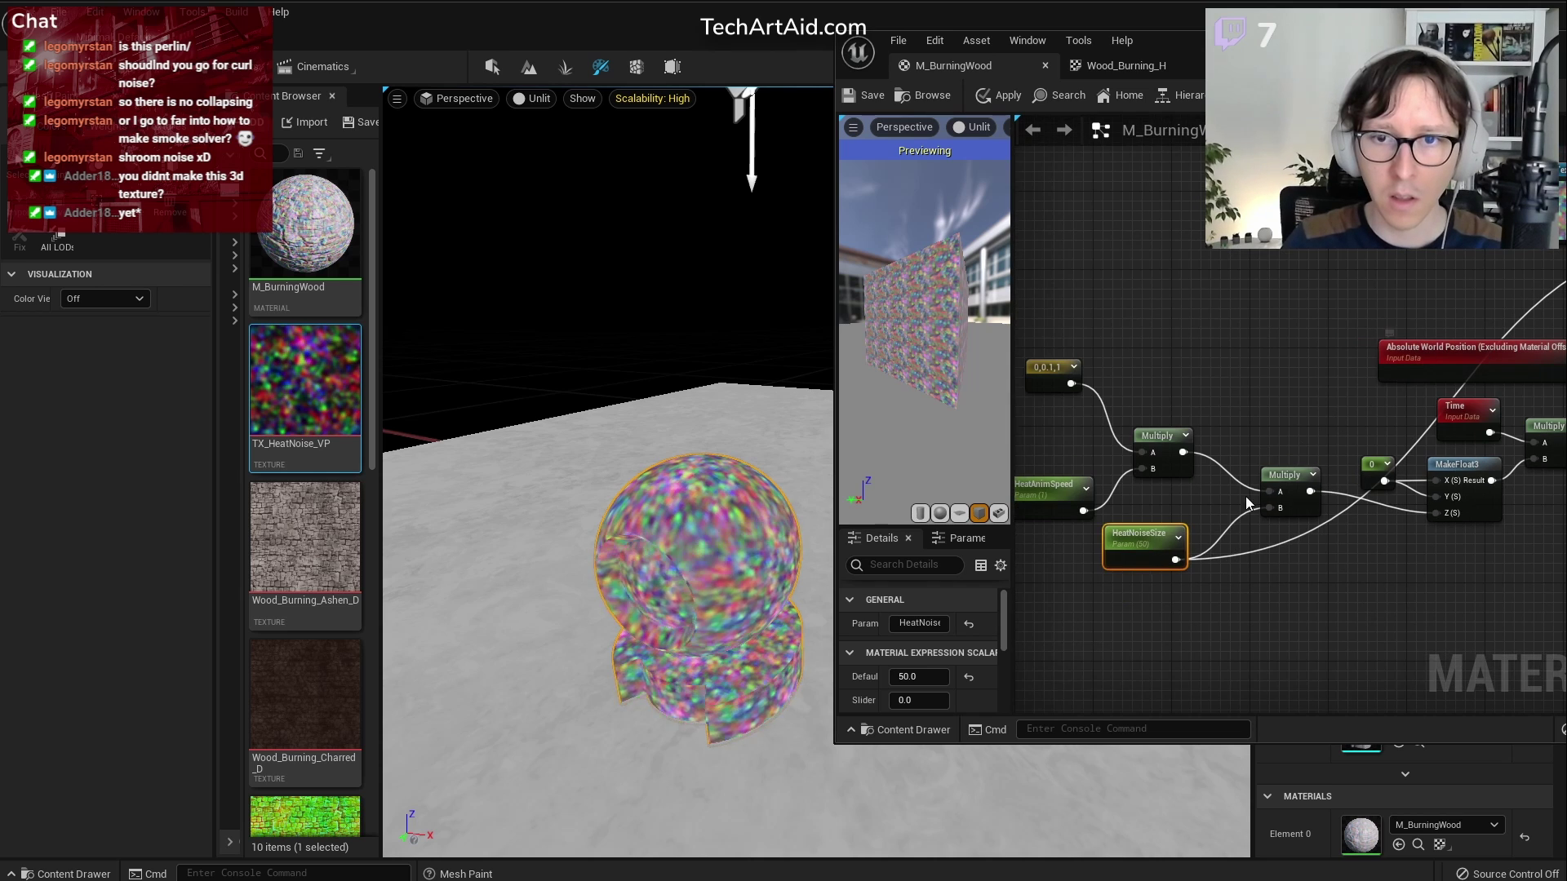
drag(1155, 556, 1145, 291)
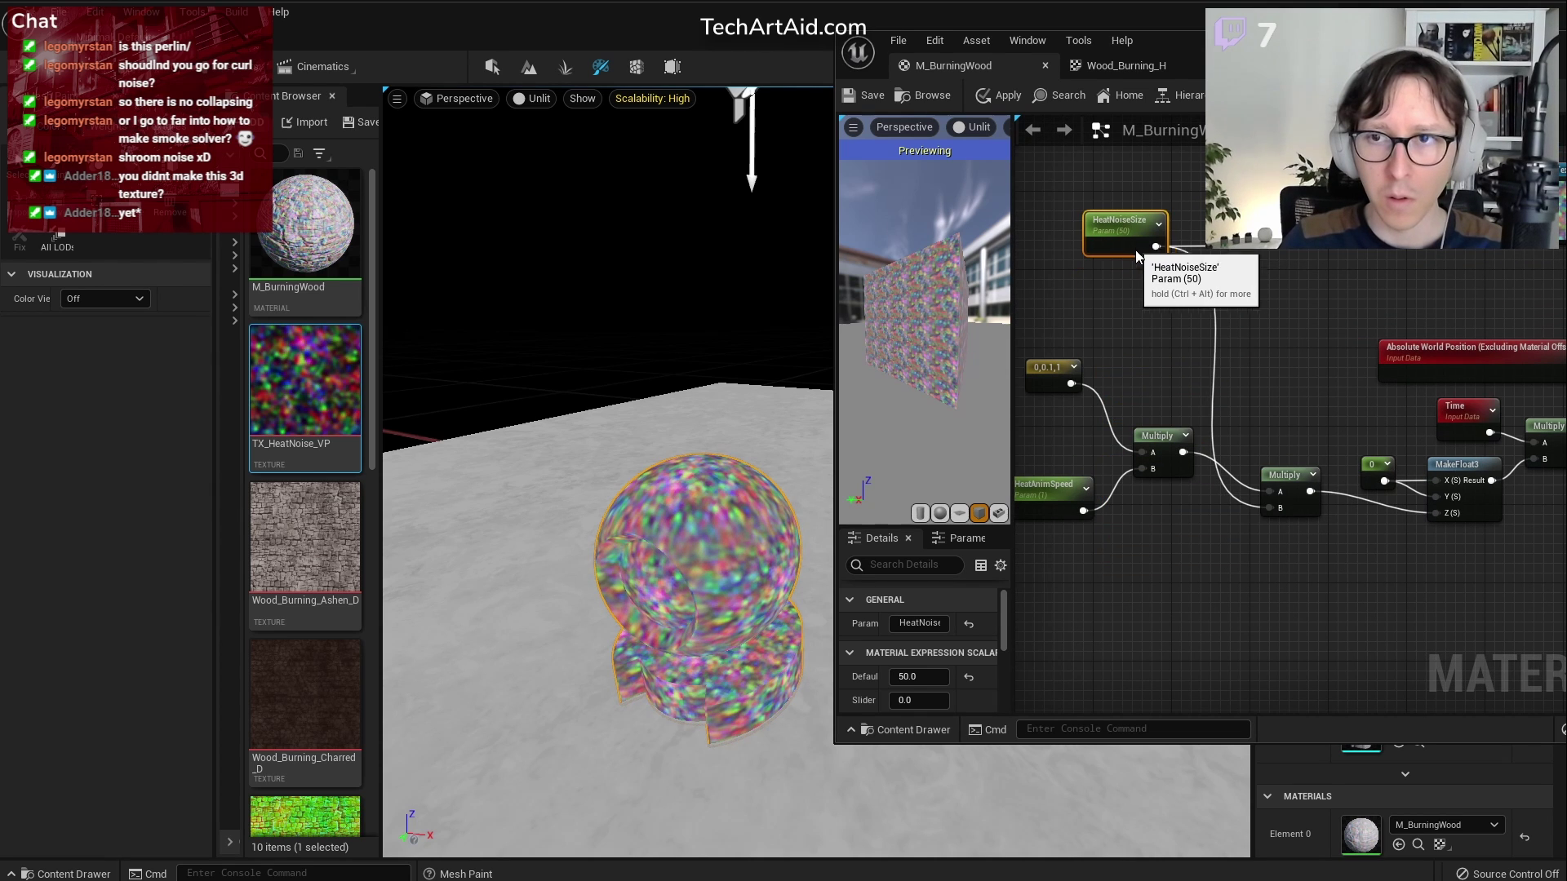
Add a reroute point to the wire from HeatNoiseSize to TextureSize and place it below the Texture Object
right_drag(1387, 317, 1178, 412)
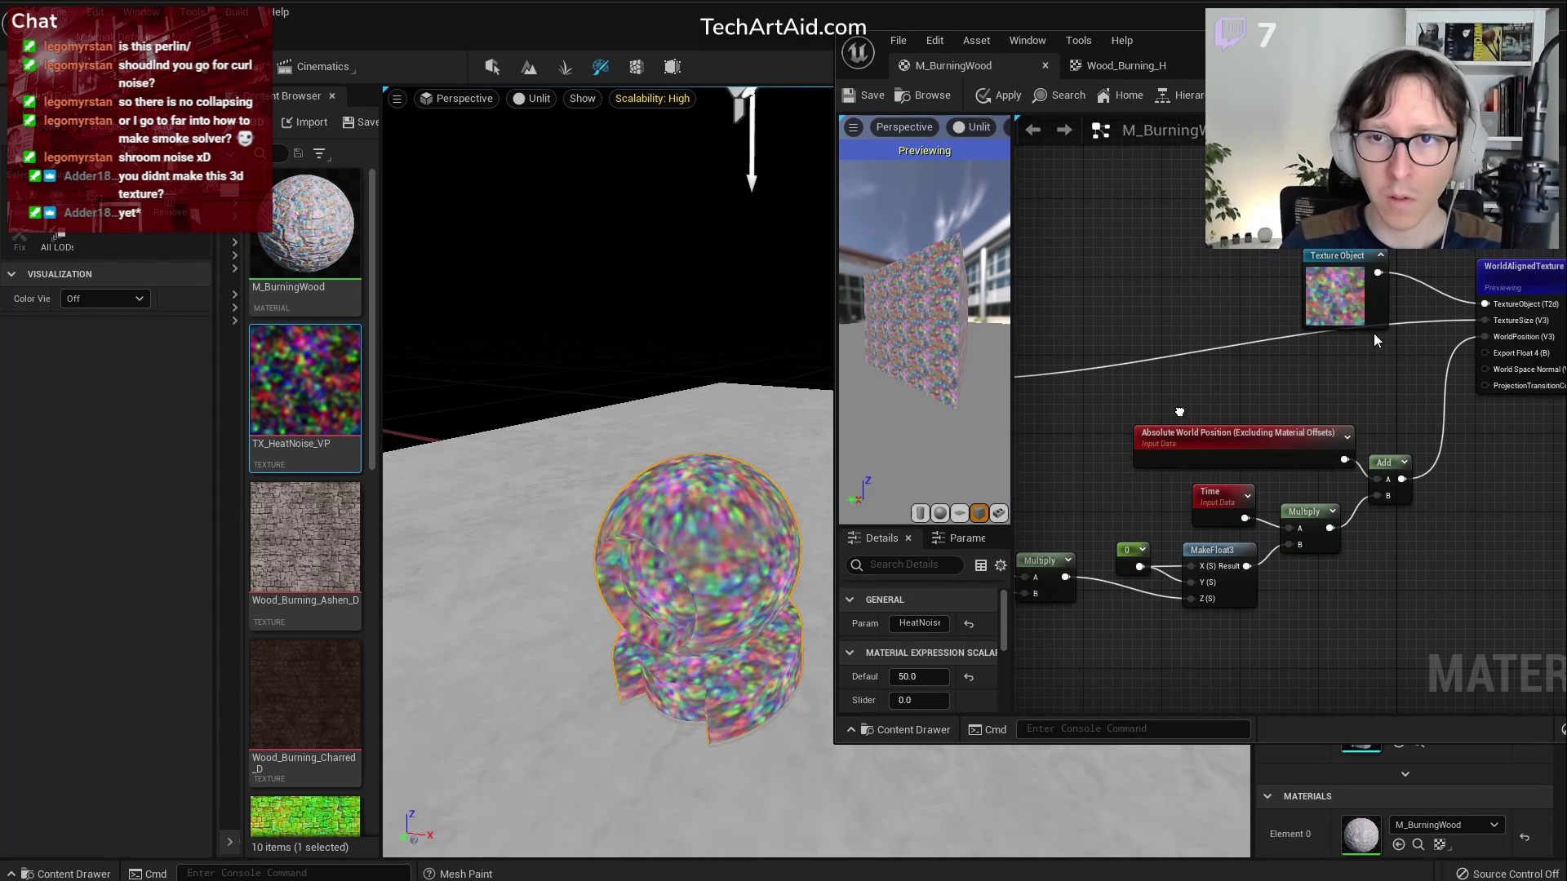
double_click(1445, 321)
drag(1446, 322, 1361, 370)
right_drag(1182, 414, 1416, 348)
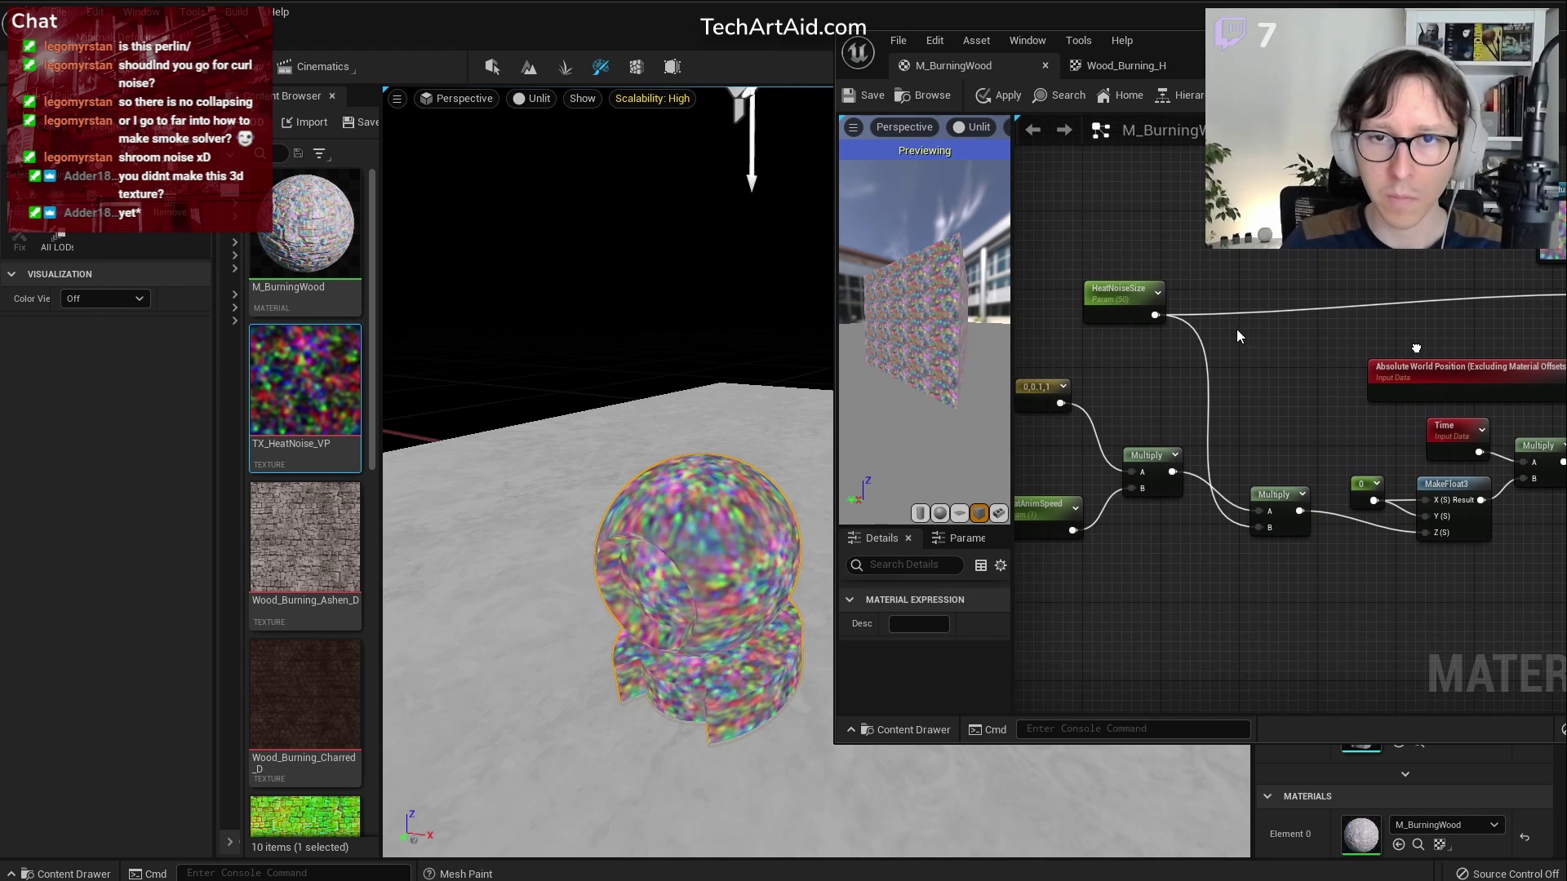
click(1234, 350)
Move the Time node beneath the downstream Multiply and delete the zero constant and MakeFloat3 nodes
right_drag(1406, 599, 1457, 593)
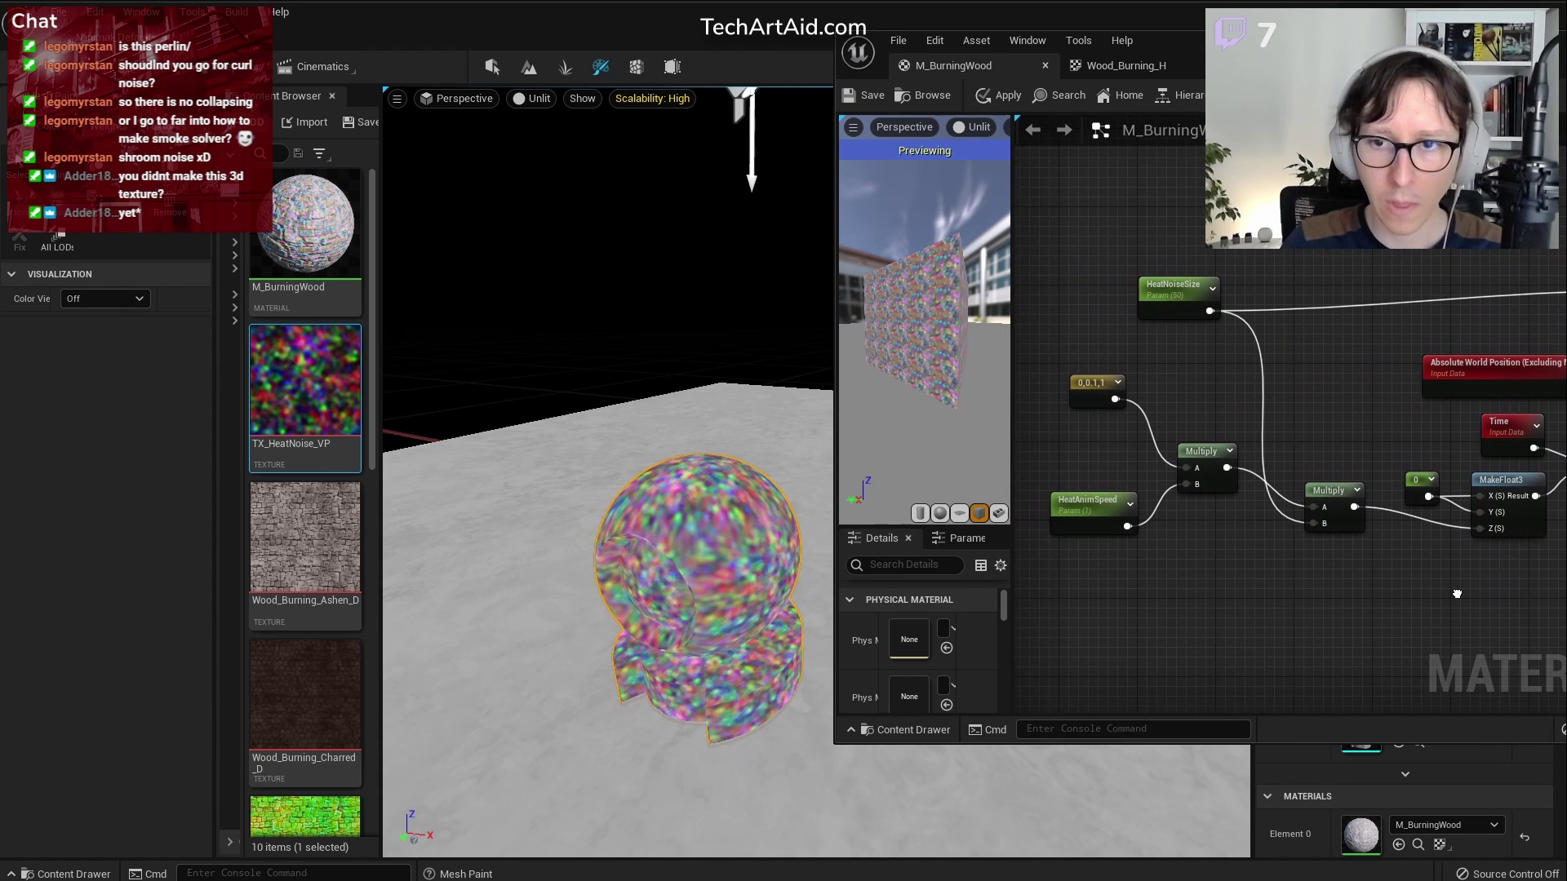
scroll(1486, 545, up, 2)
drag(1332, 501, 1322, 575)
click(1405, 472)
key(Delete)
click(1501, 488)
key(Delete)
Add a Multiply node with the scaled speed vector in A and Time in B, feeding input B of the Add node
key(m)
click(1429, 493)
drag(1450, 525, 1345, 594)
drag(1416, 550, 1418, 552)
drag(1336, 592, 1410, 555)
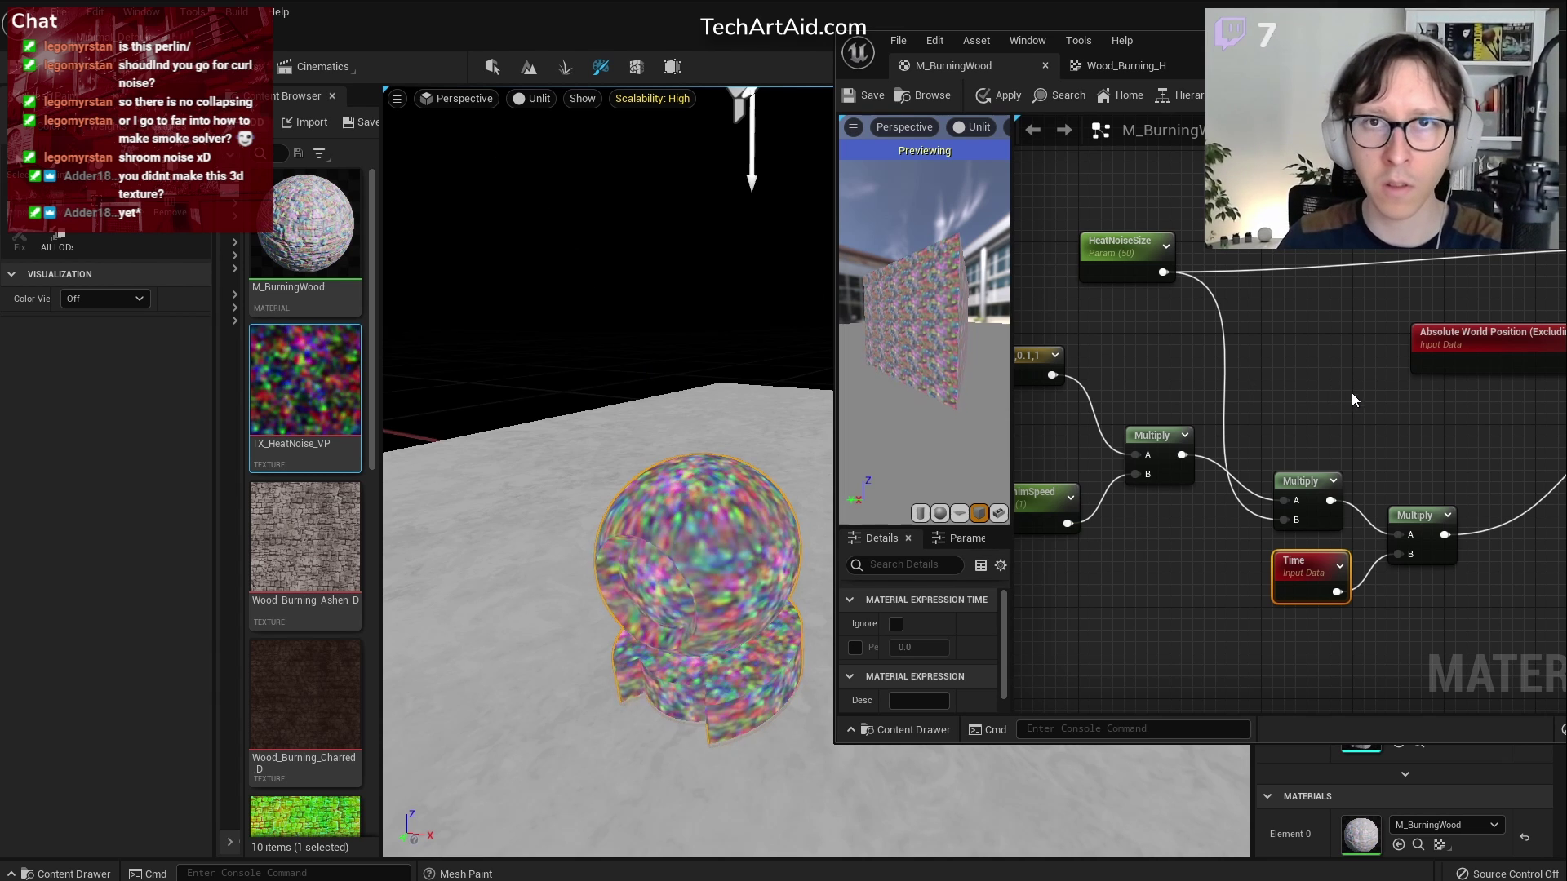
Save the material and inspect the animated noise on the sphere up close in the level viewport
click(1387, 421)
scroll(1387, 421, down, 2)
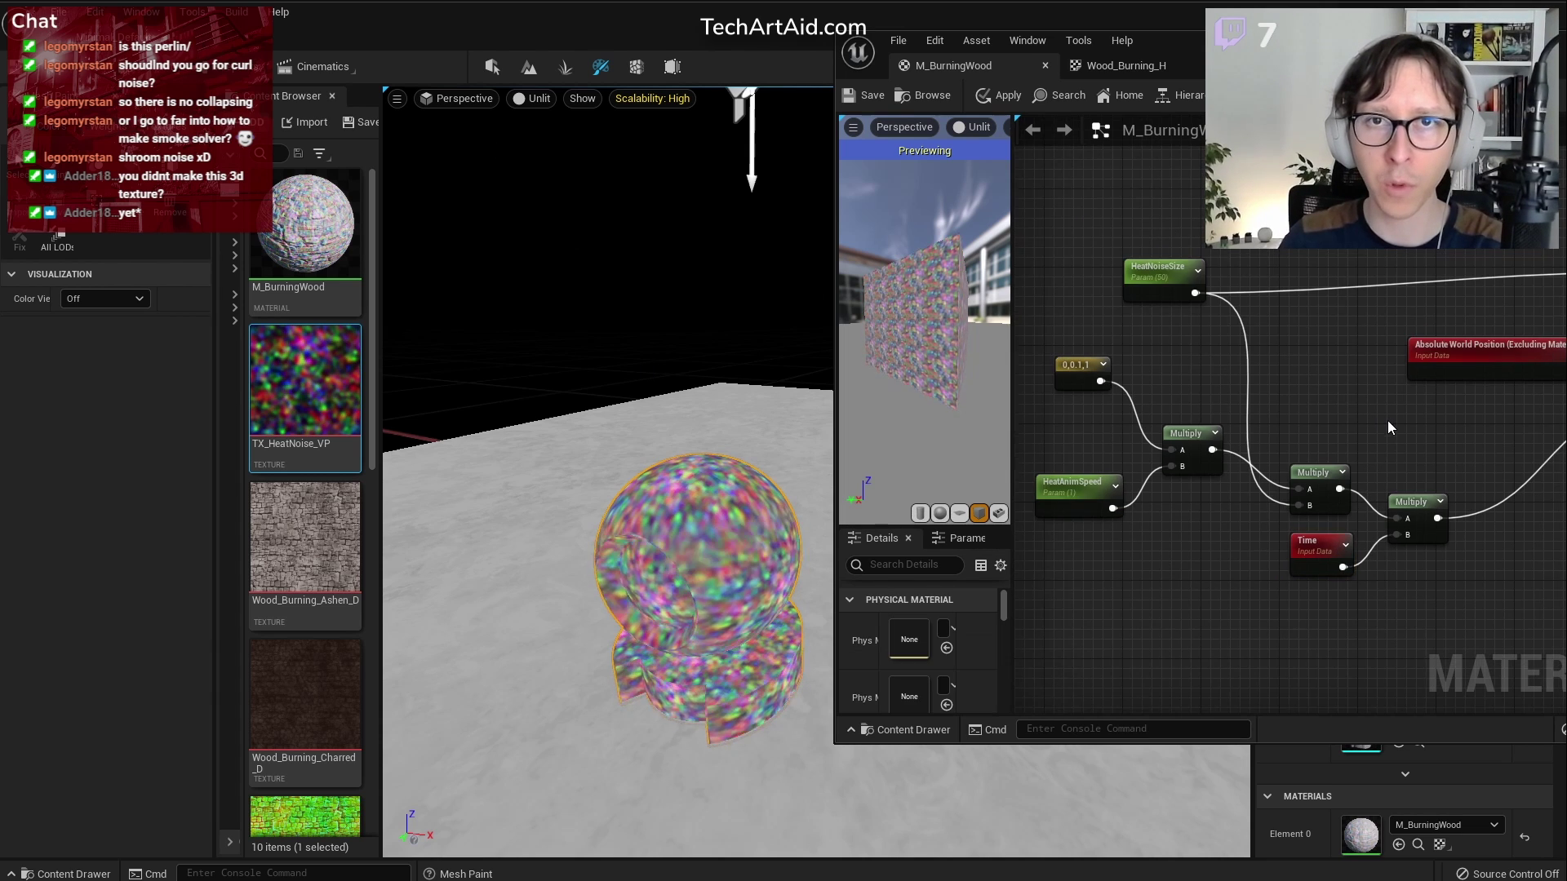
right_drag(1387, 421, 1202, 465)
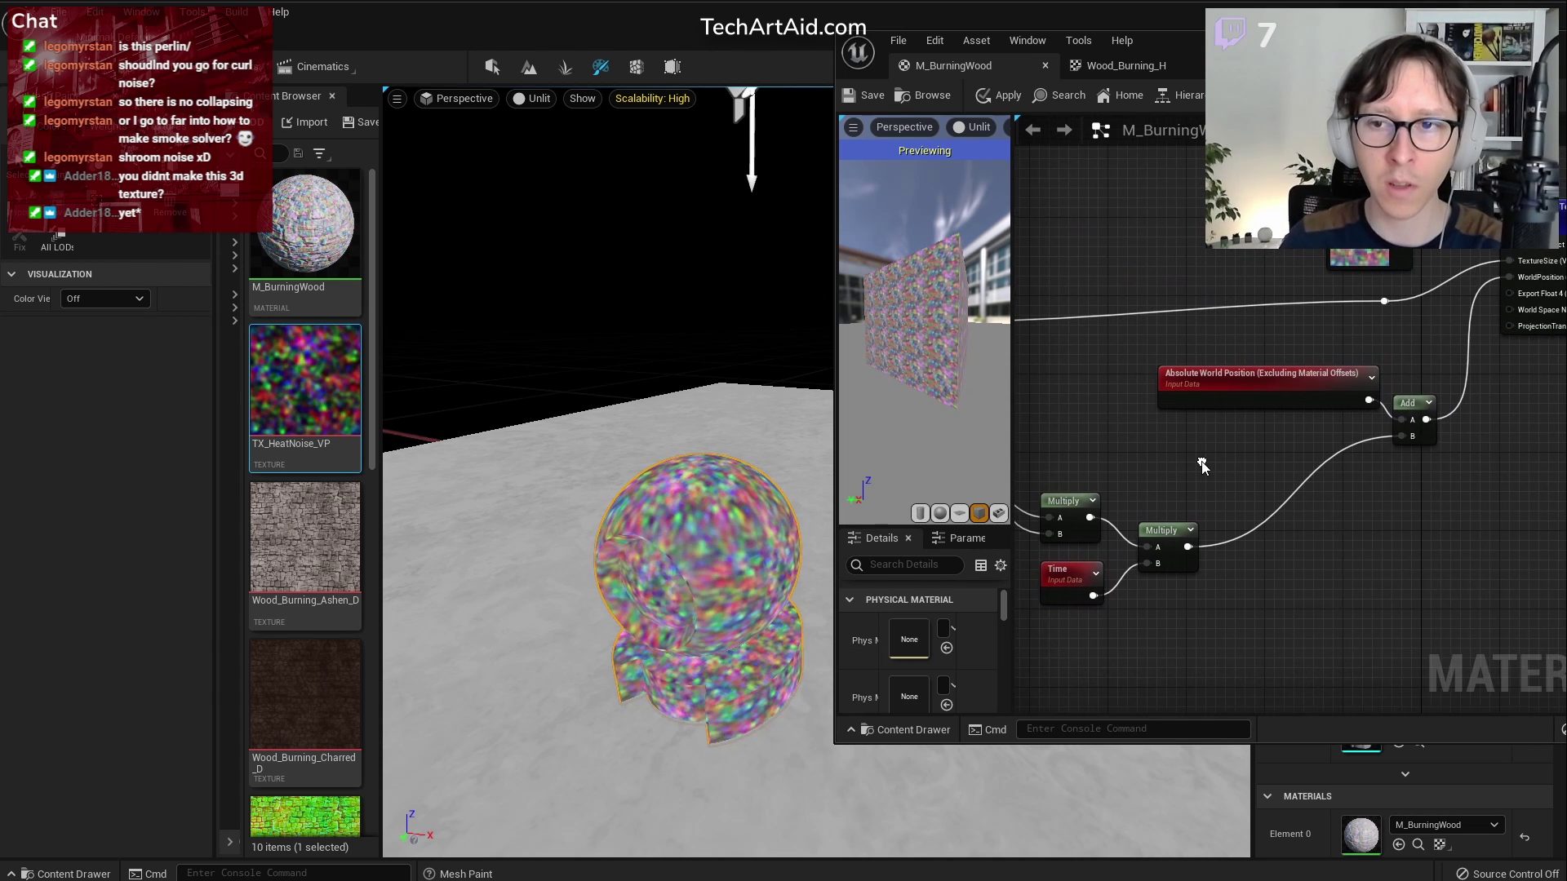
click(867, 98)
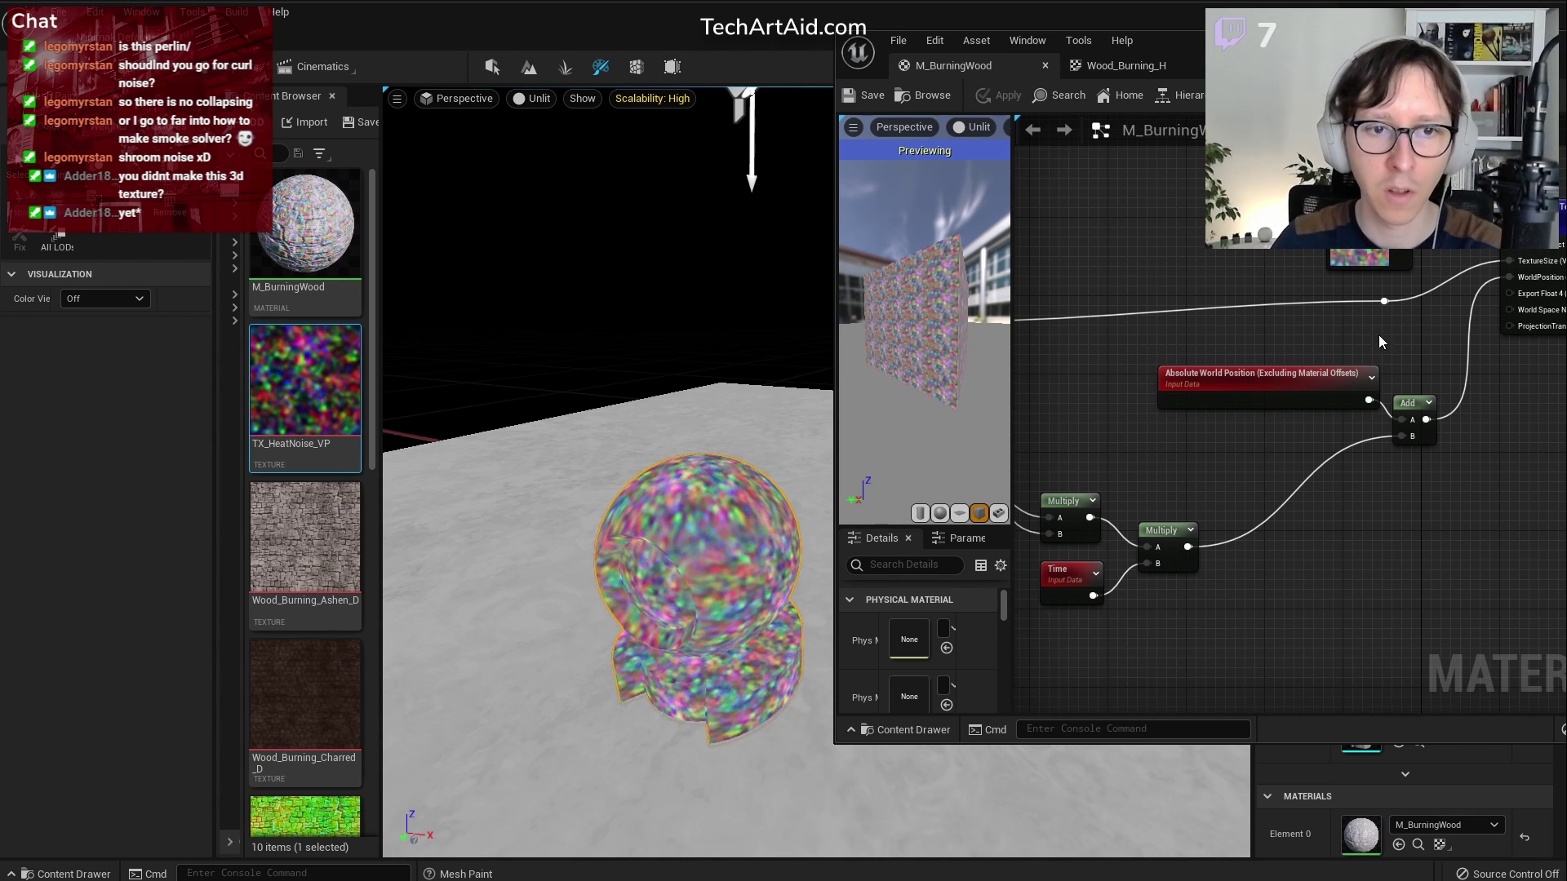
key(w)
right_drag(663, 492, 522, 490)
key(s)
key(d)
key(a)
Set the HeatAnimSpeed default value to -1 and look over the sphere in the viewport
right_drag(1272, 580, 1563, 539)
click(1289, 469)
click(918, 677)
text(-1)
key(Return)
right_drag(685, 577, 768, 555)
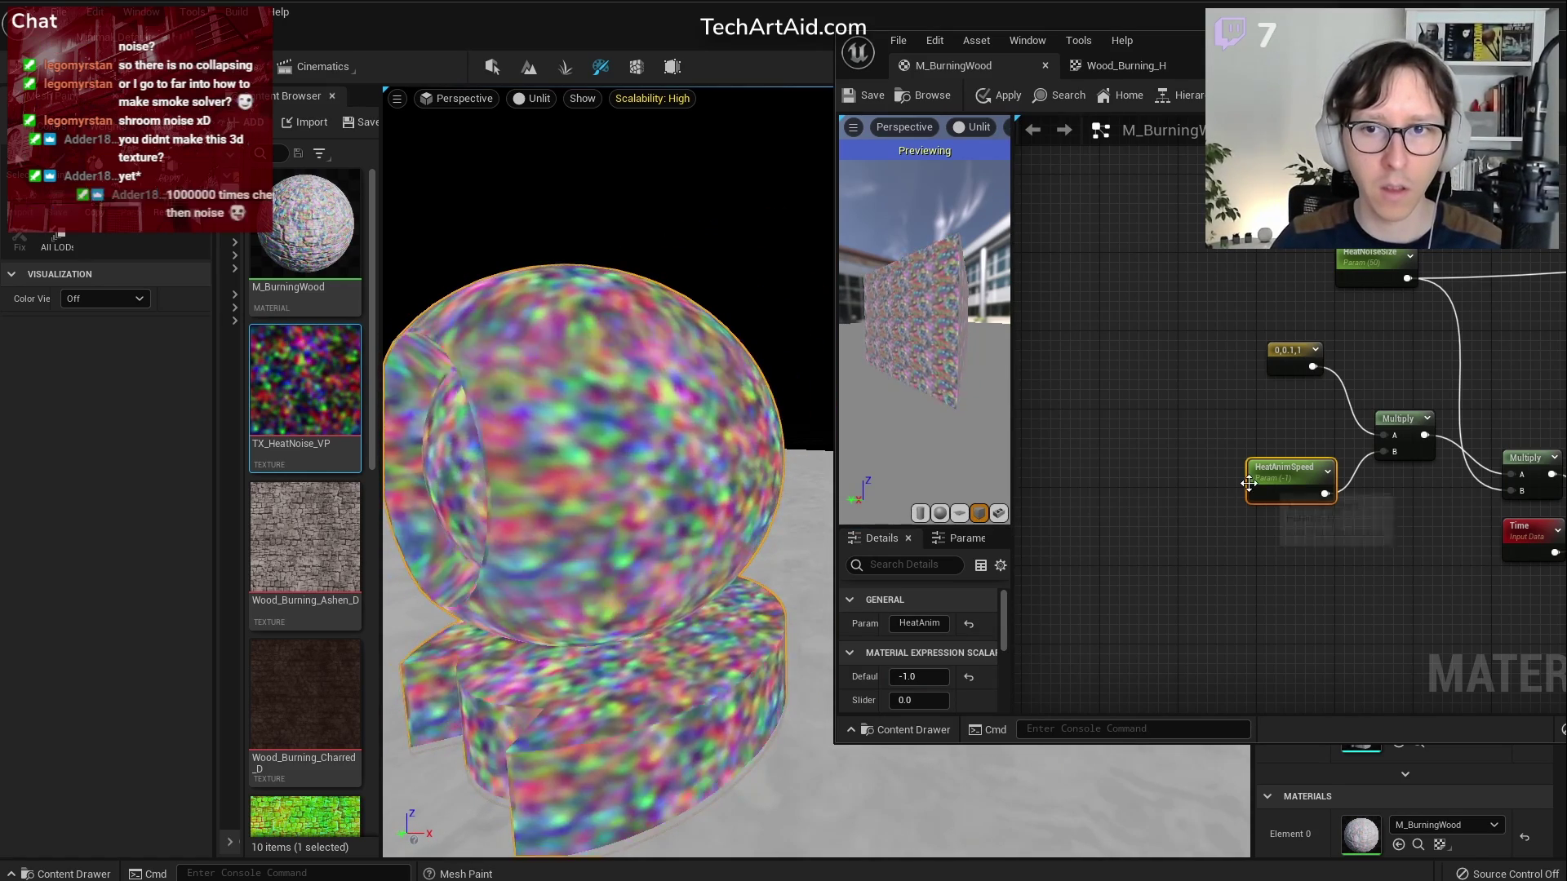
Set the G component of the constant direction vector to -0.2 and save the material
click(1294, 363)
click(917, 671)
key(Home)
text(-)
key(End)
key(BackSpace)
text(2)
key(Return)
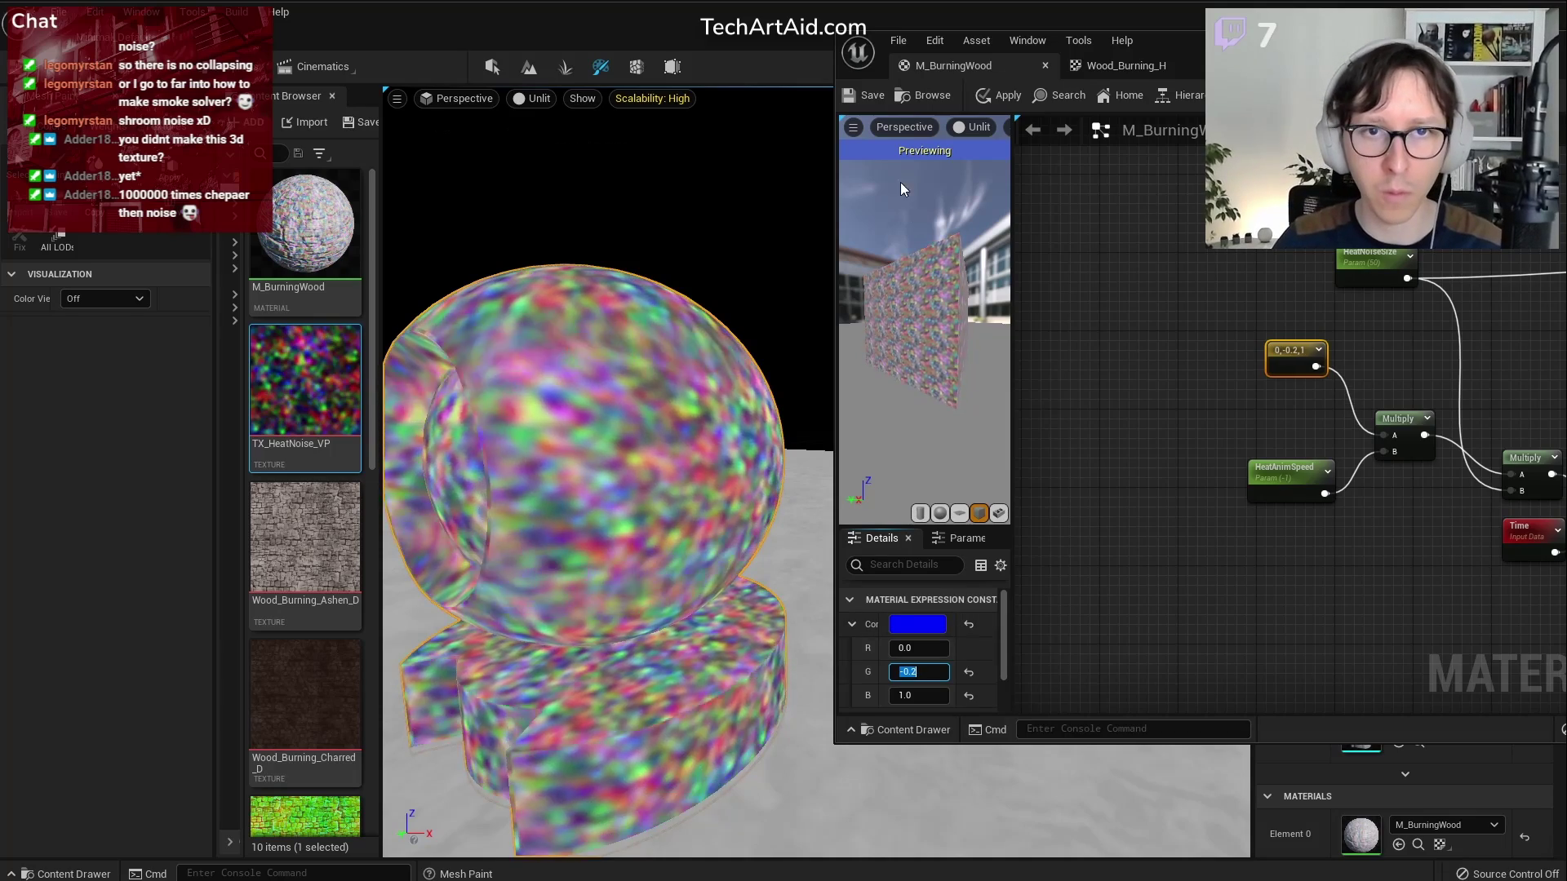
click(866, 95)
click(866, 94)
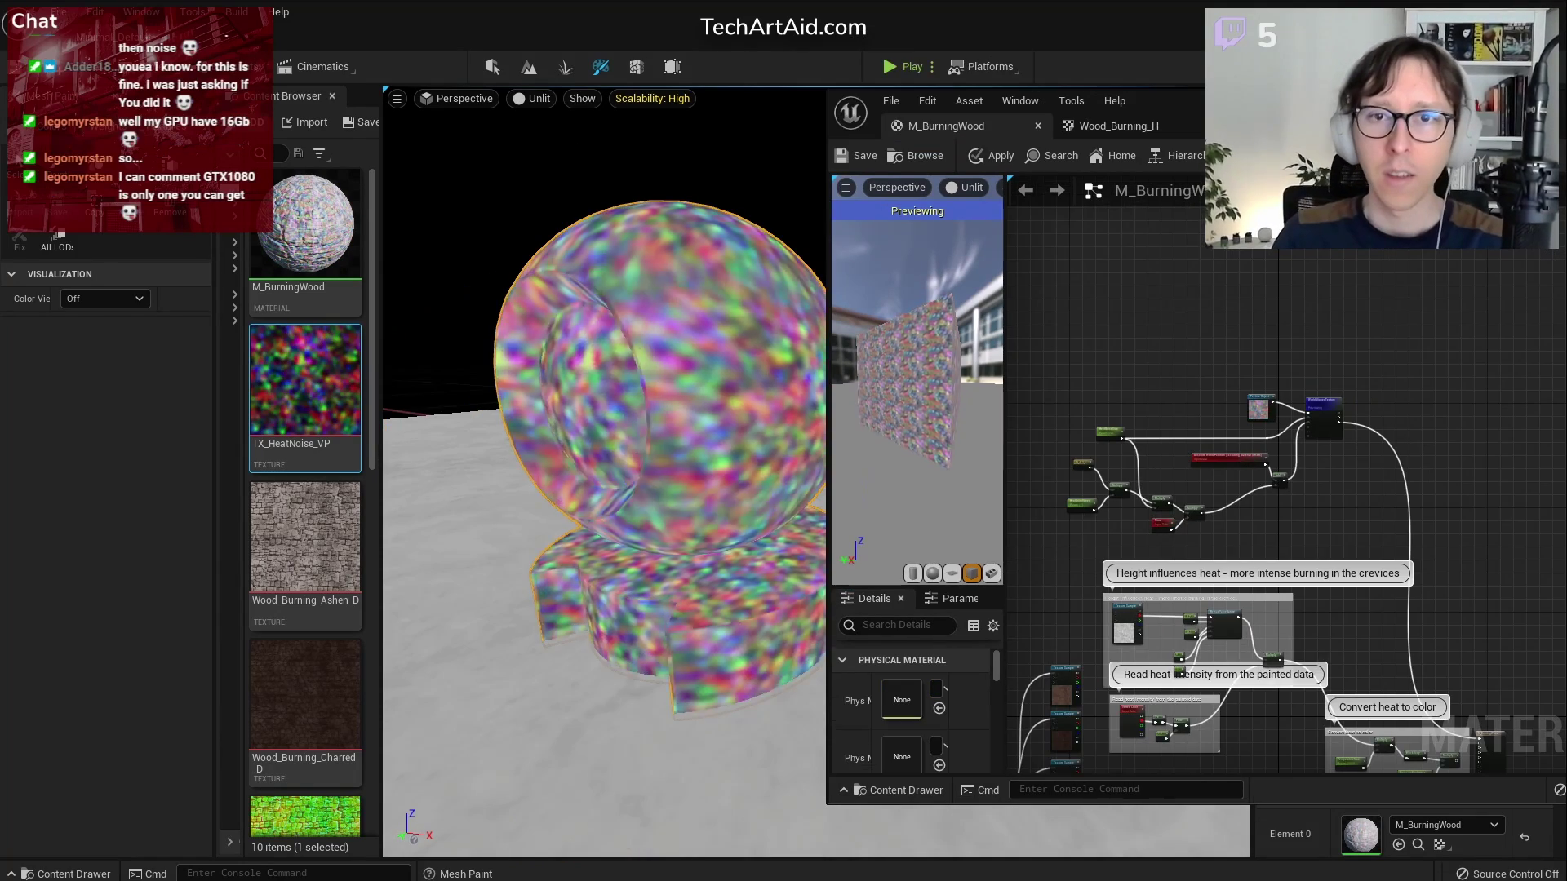
Examine the height influence, painted heat intensity and heat-to-color node groups in the material graph
drag(1266, 112, 1128, 93)
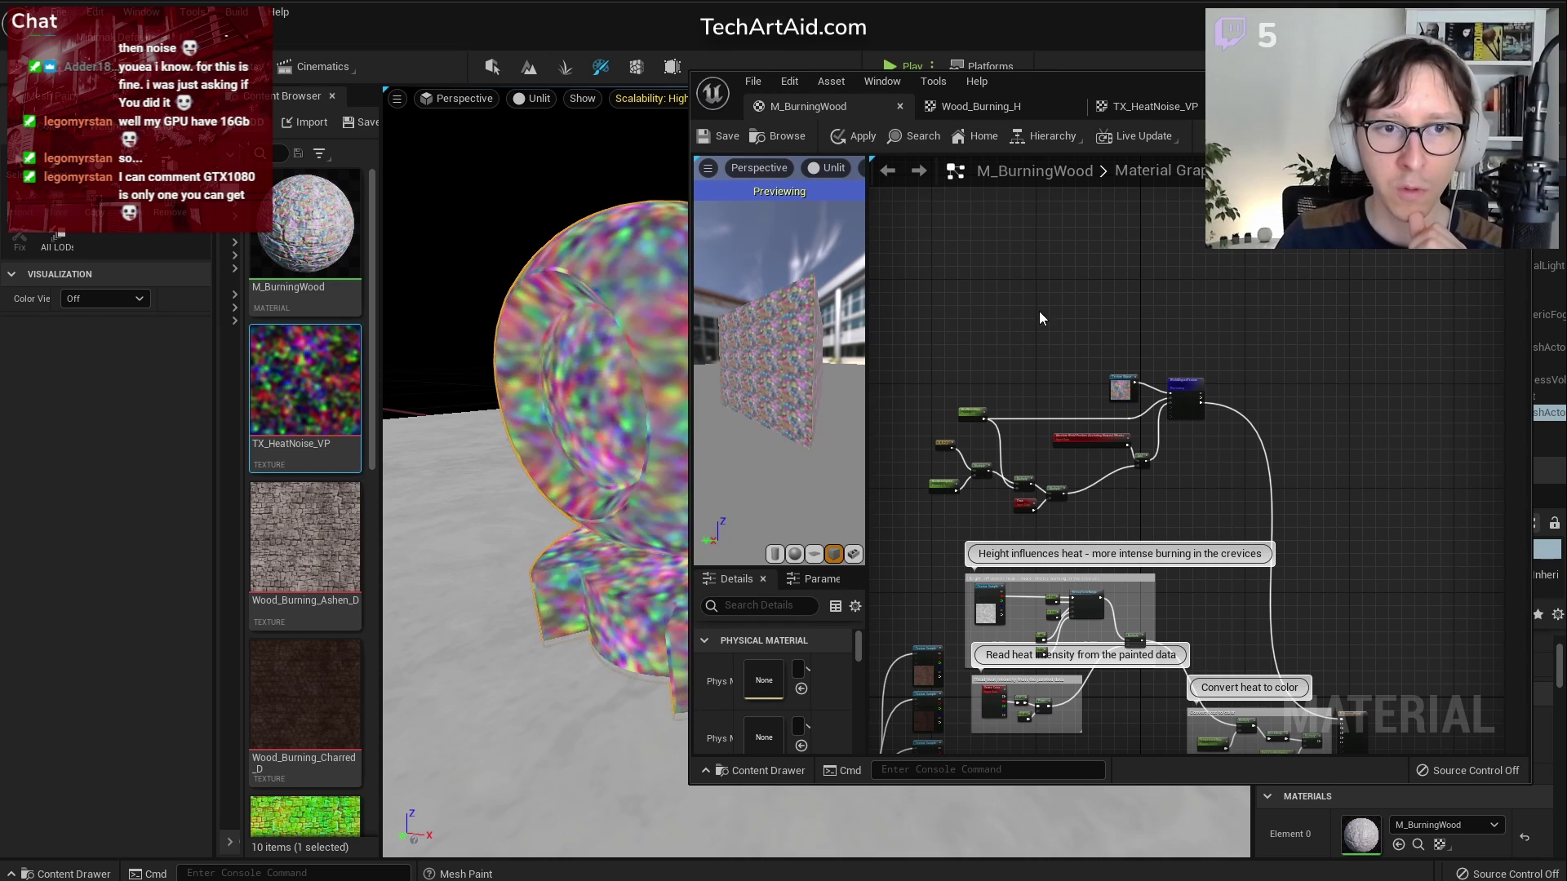
scroll(944, 550, up, 2)
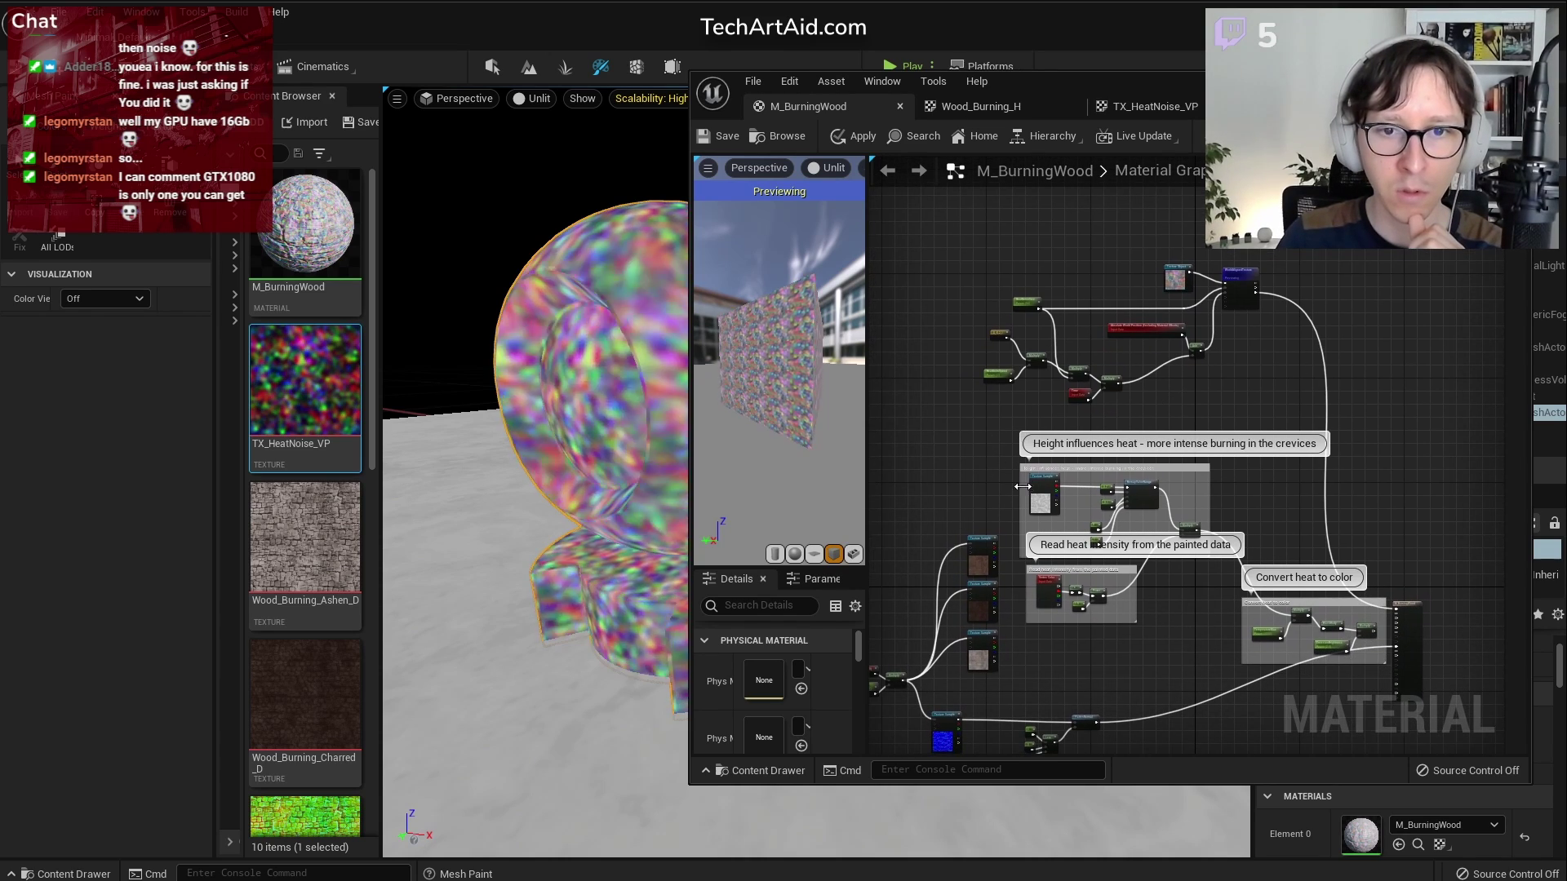
scroll(1045, 510, up, 3)
click(1051, 493)
scroll(1051, 490, down, 2)
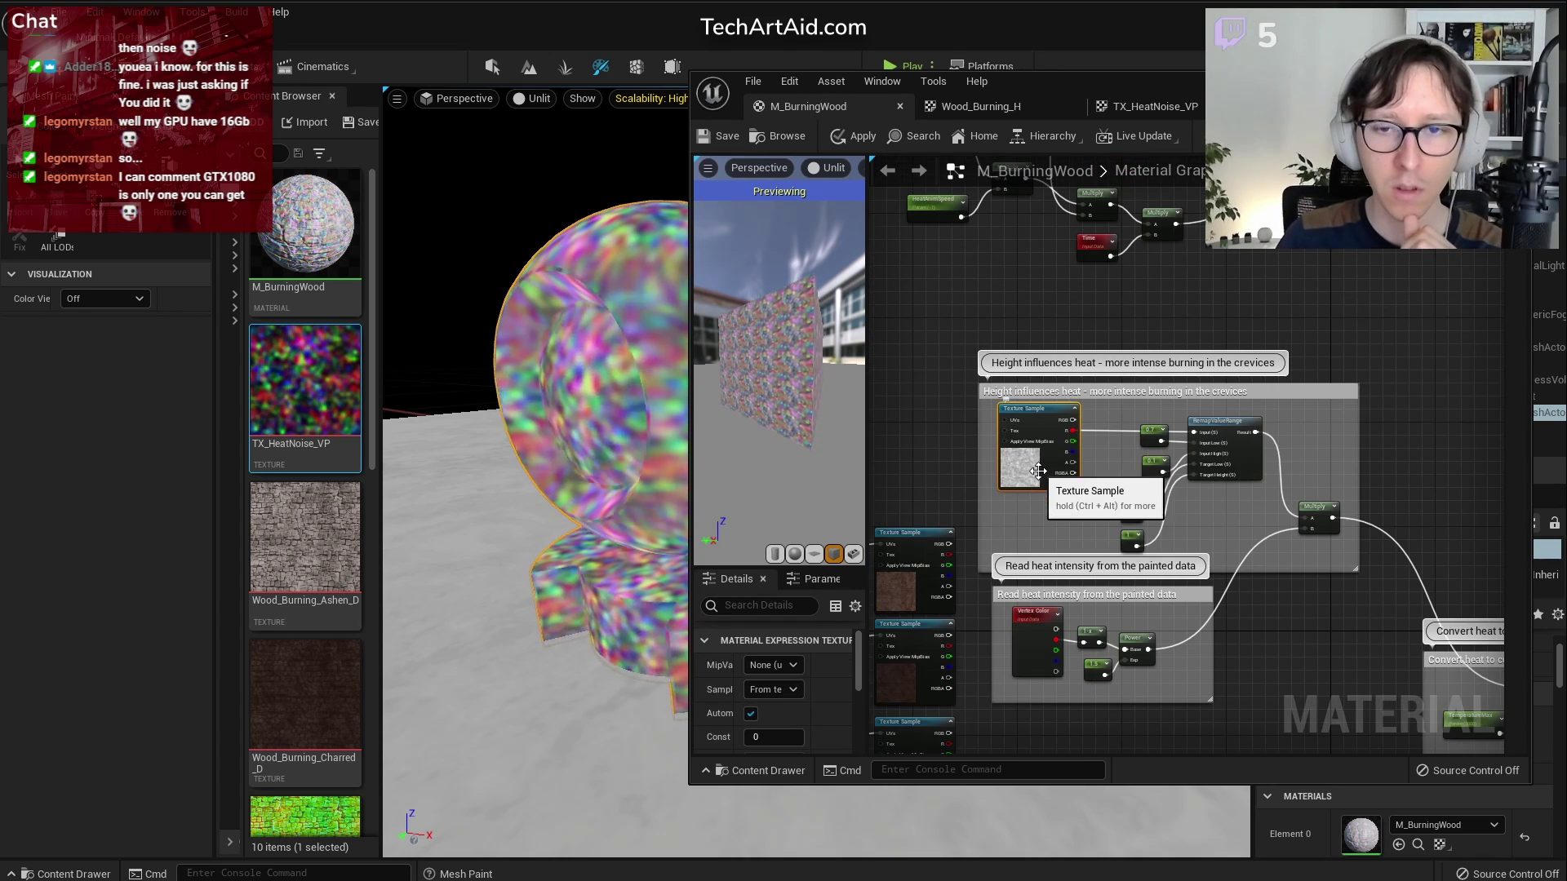
right_drag(1414, 512, 1317, 556)
scroll(1316, 555, down, 3)
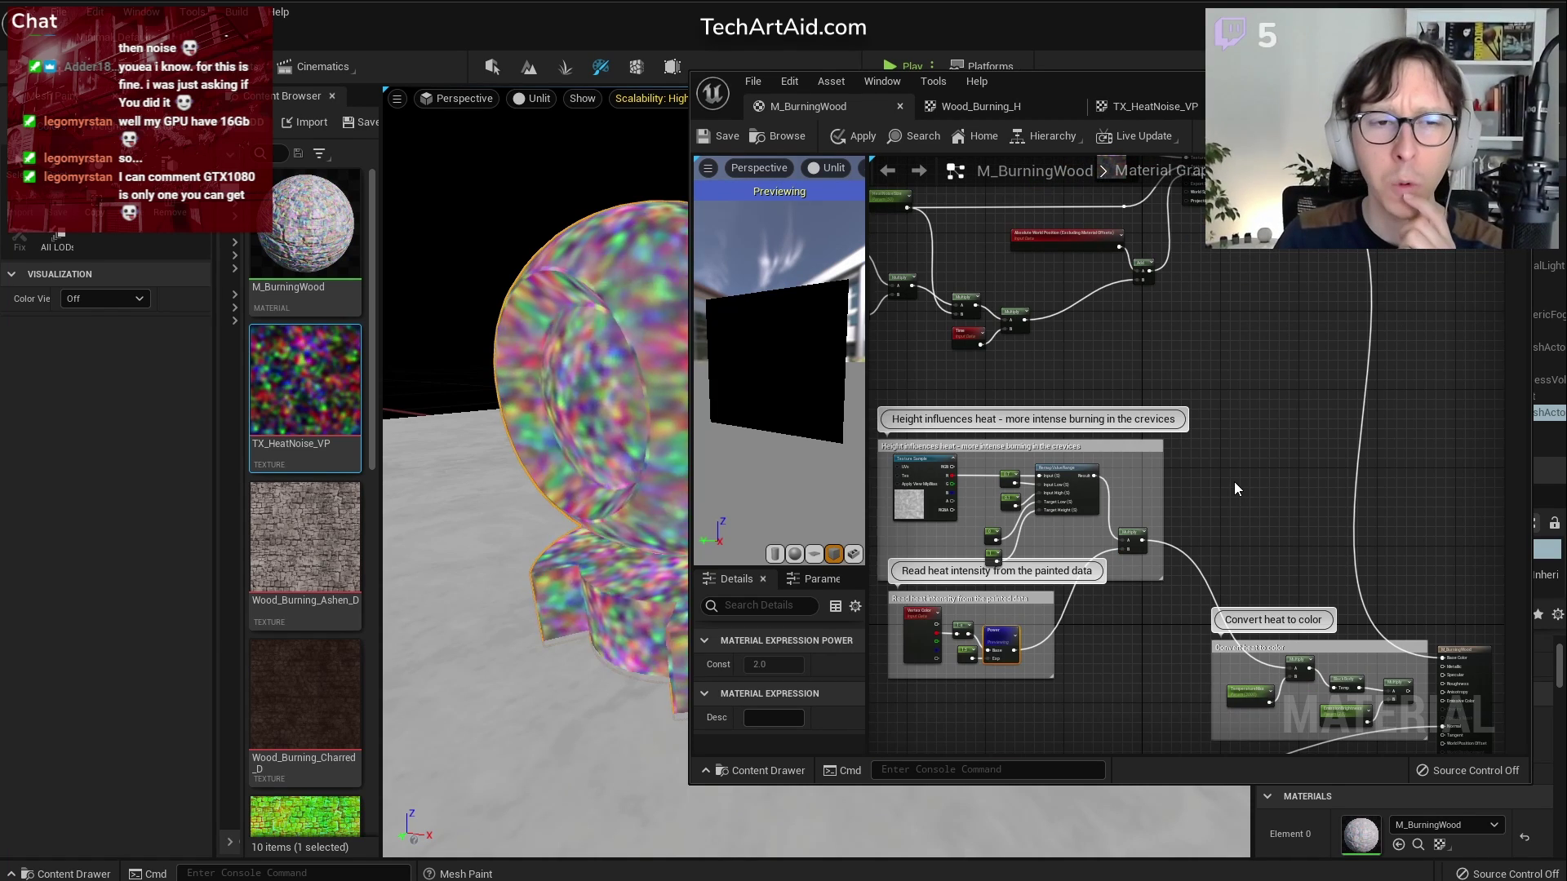
right_drag(1235, 483, 1280, 506)
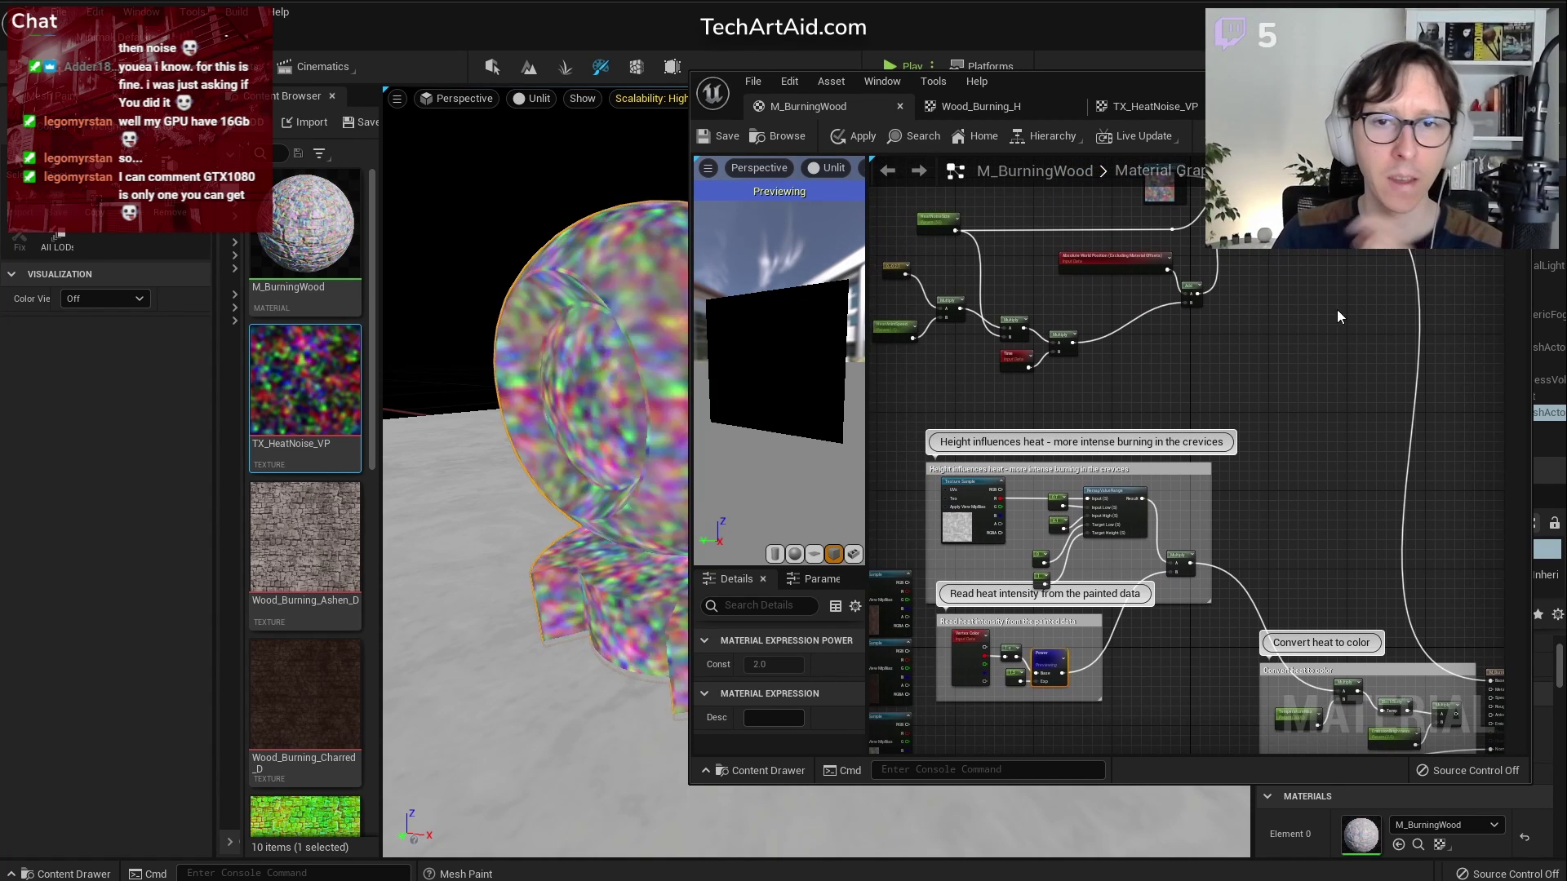
Add a component mask node that passes only the G channel, placed below the WorldAlignedTexture node
right_drag(1337, 312, 1191, 409)
scroll(1265, 404, up, 2)
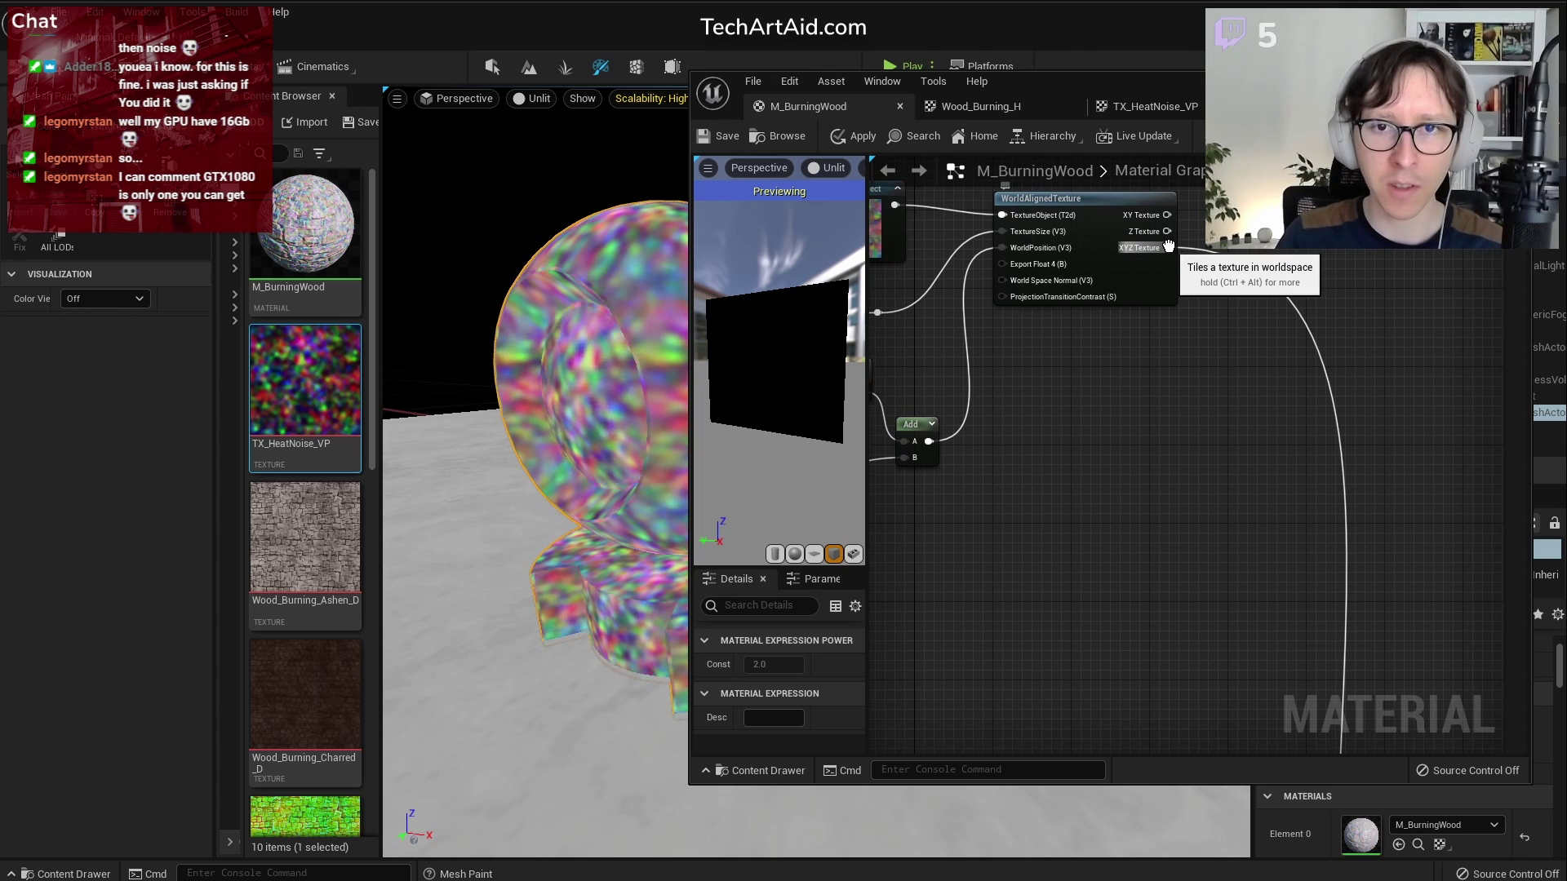
ctrl+drag(1166, 248, 1168, 231)
scroll(1148, 490, down, 2)
right_drag(1138, 677, 1168, 408)
right_click(1169, 408)
text(cnst)
key(BackSpace)
key(BackSpace)
key(BackSpace)
text(omp)
key(Return)
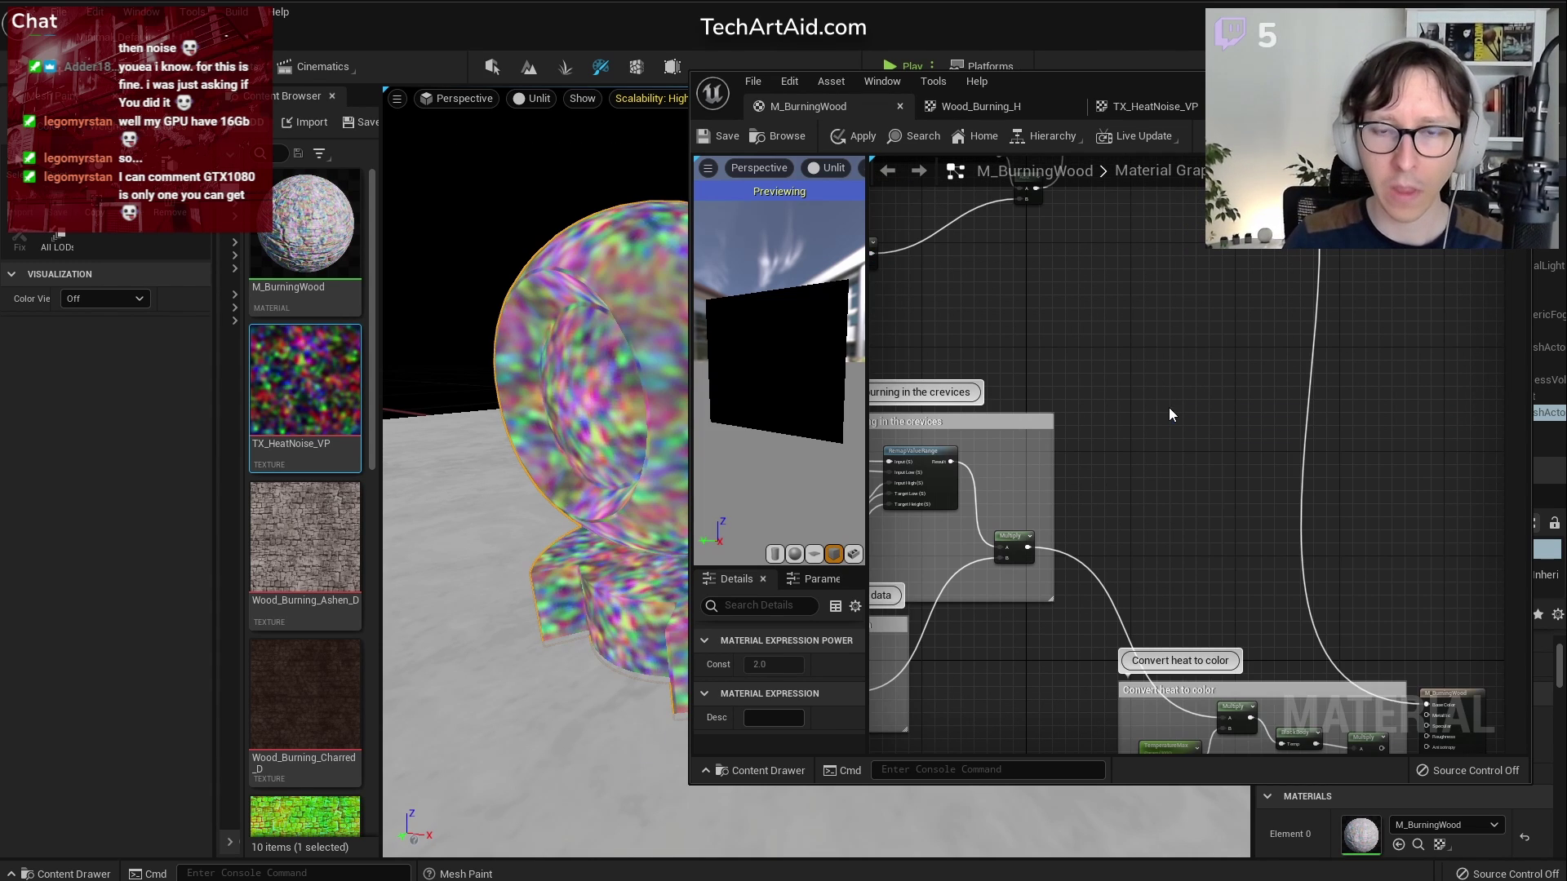
scroll(1167, 391, up, 3)
click(748, 665)
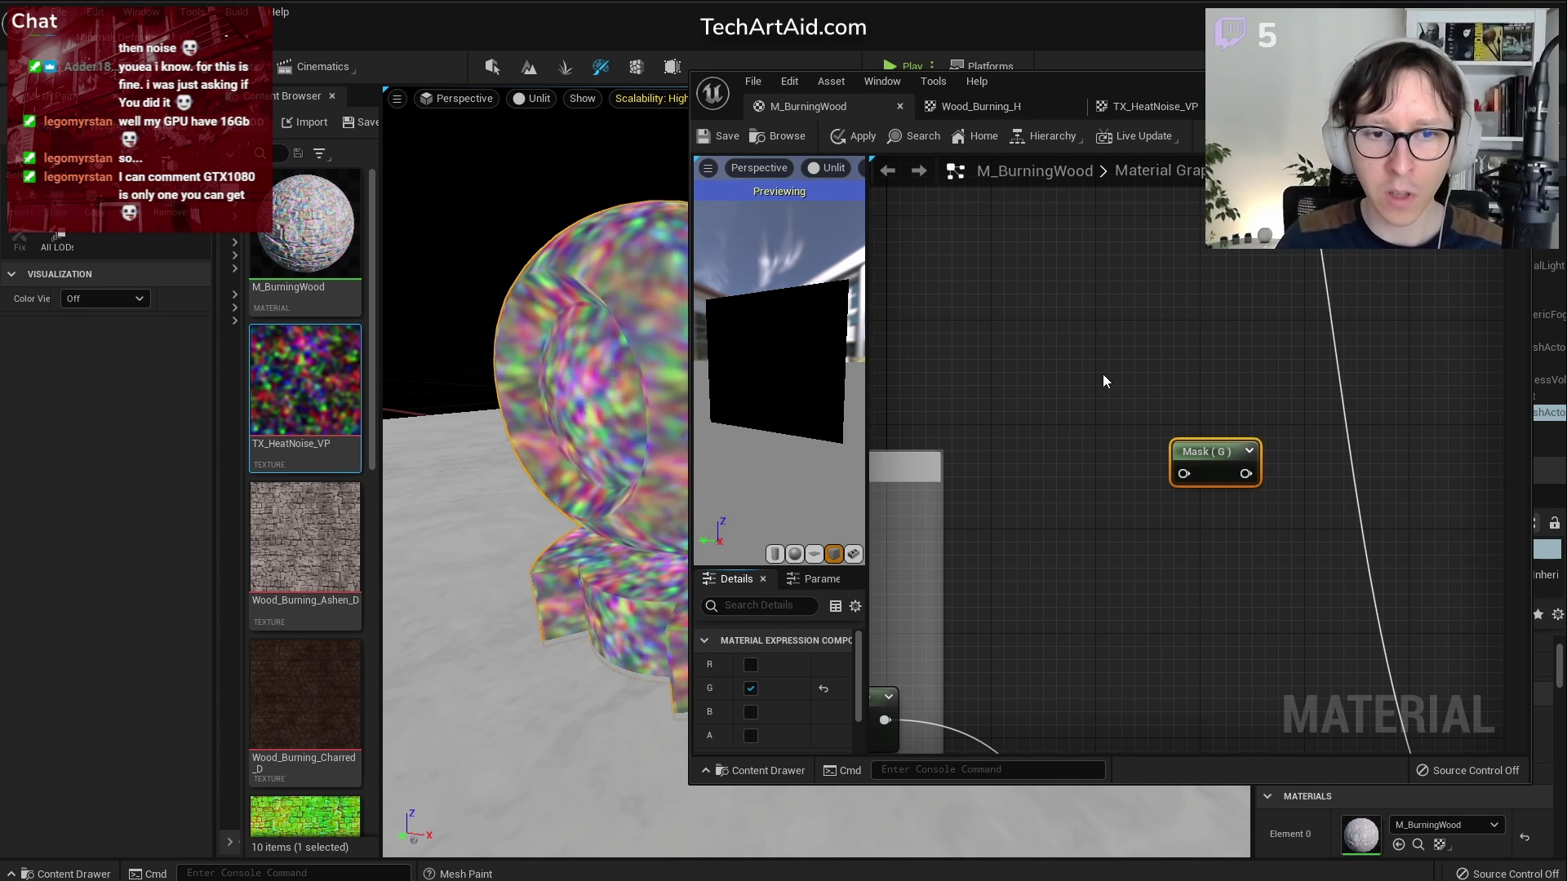
Connect the WorldAlignedTexture output to the input of the G mask and place the mask above the heat-to-color group
scroll(1175, 345, down, 2)
drag(1156, 326, 1175, 482)
drag(1144, 698, 1138, 692)
right_drag(1161, 731, 1260, 505)
scroll(1260, 504, up, 2)
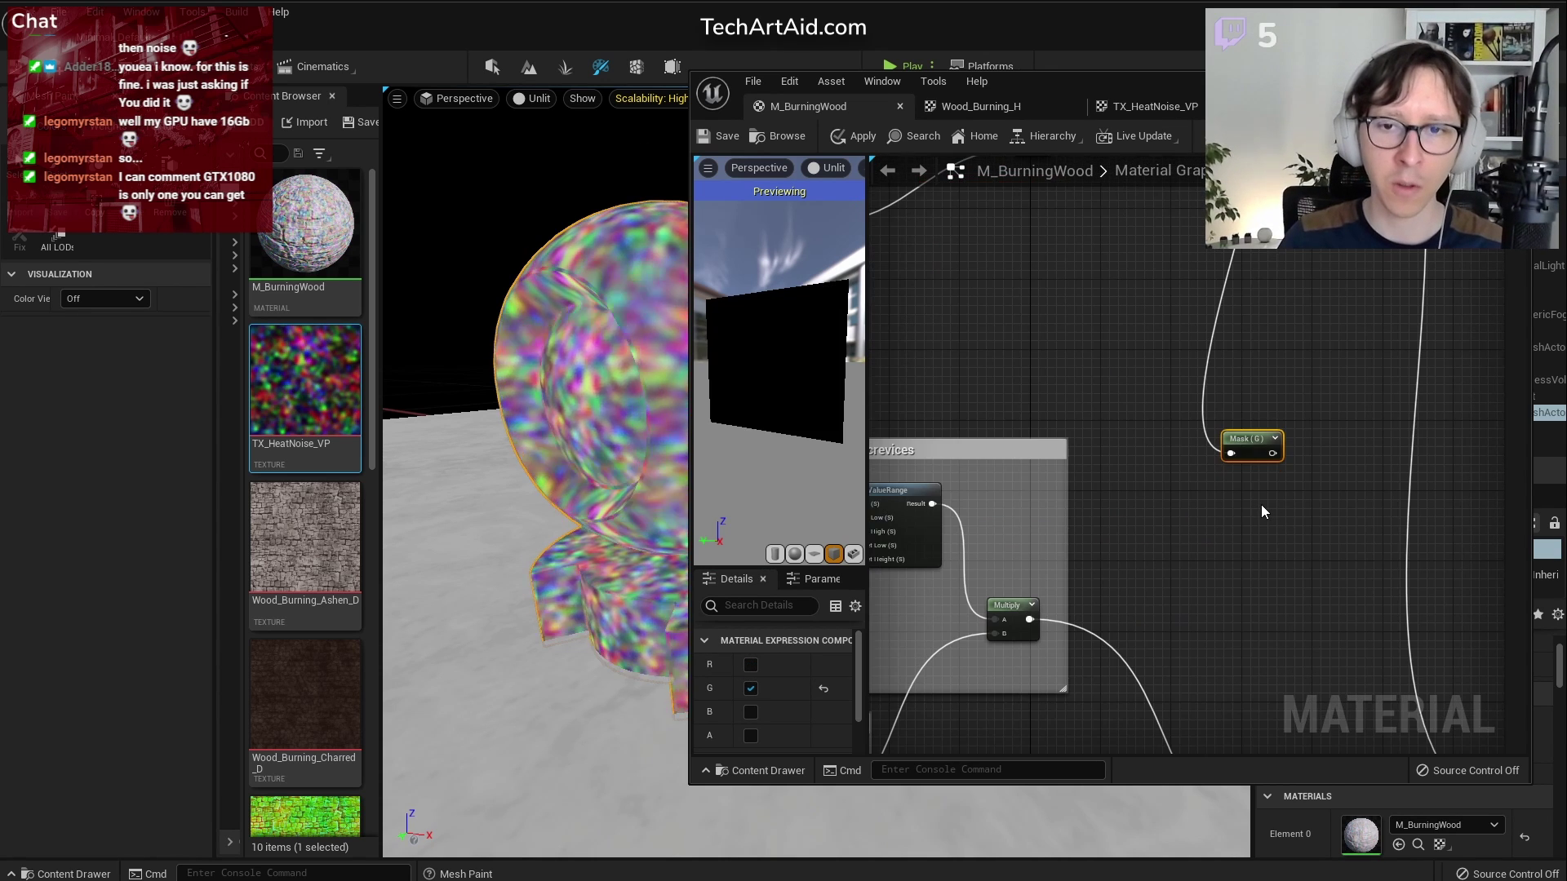
Connect the G mask to the material's Base Color and save the material
right_drag(1159, 489, 1039, 234)
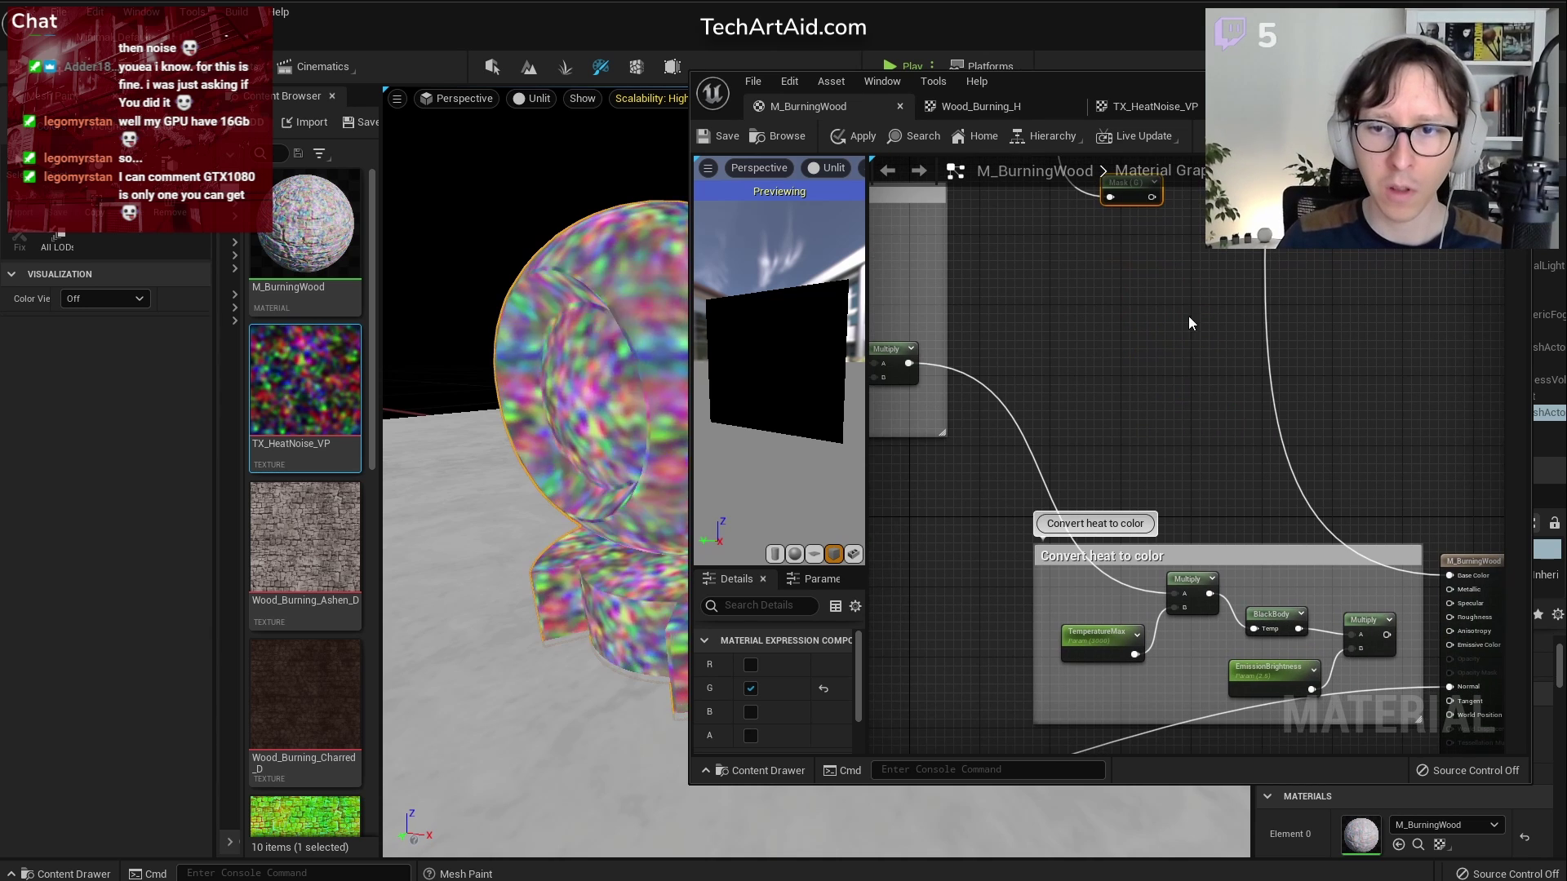
right_drag(1197, 309, 1187, 349)
drag(1147, 282, 1177, 318)
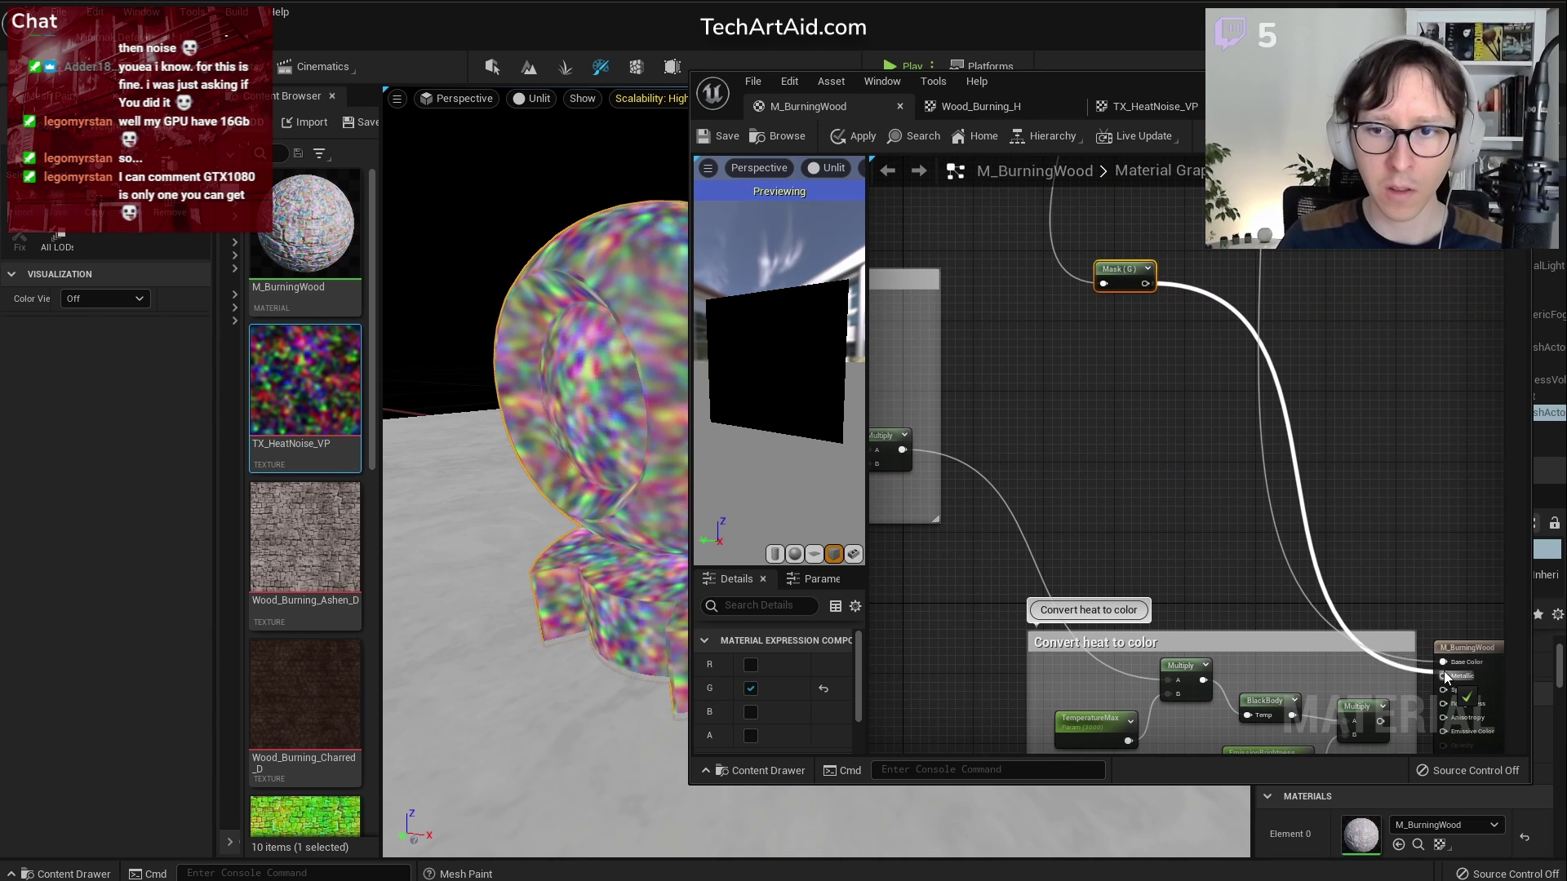
click(726, 136)
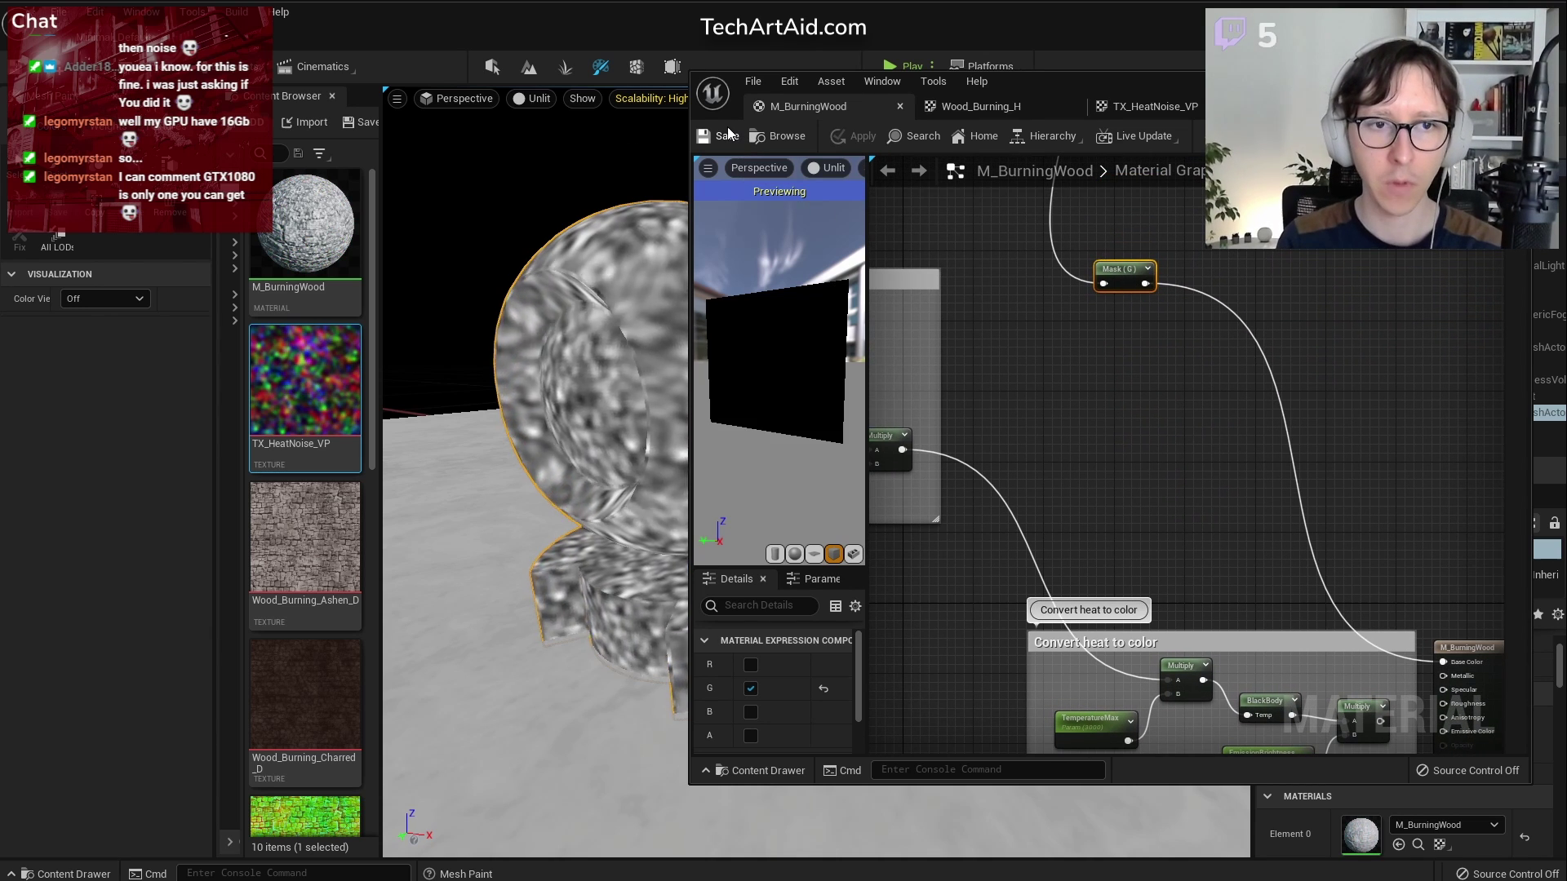
scroll(913, 314, up, 2)
right_drag(1094, 381, 1053, 476)
scroll(1178, 403, up, 1)
key(n)
click(1176, 400)
key(ctrl+z)
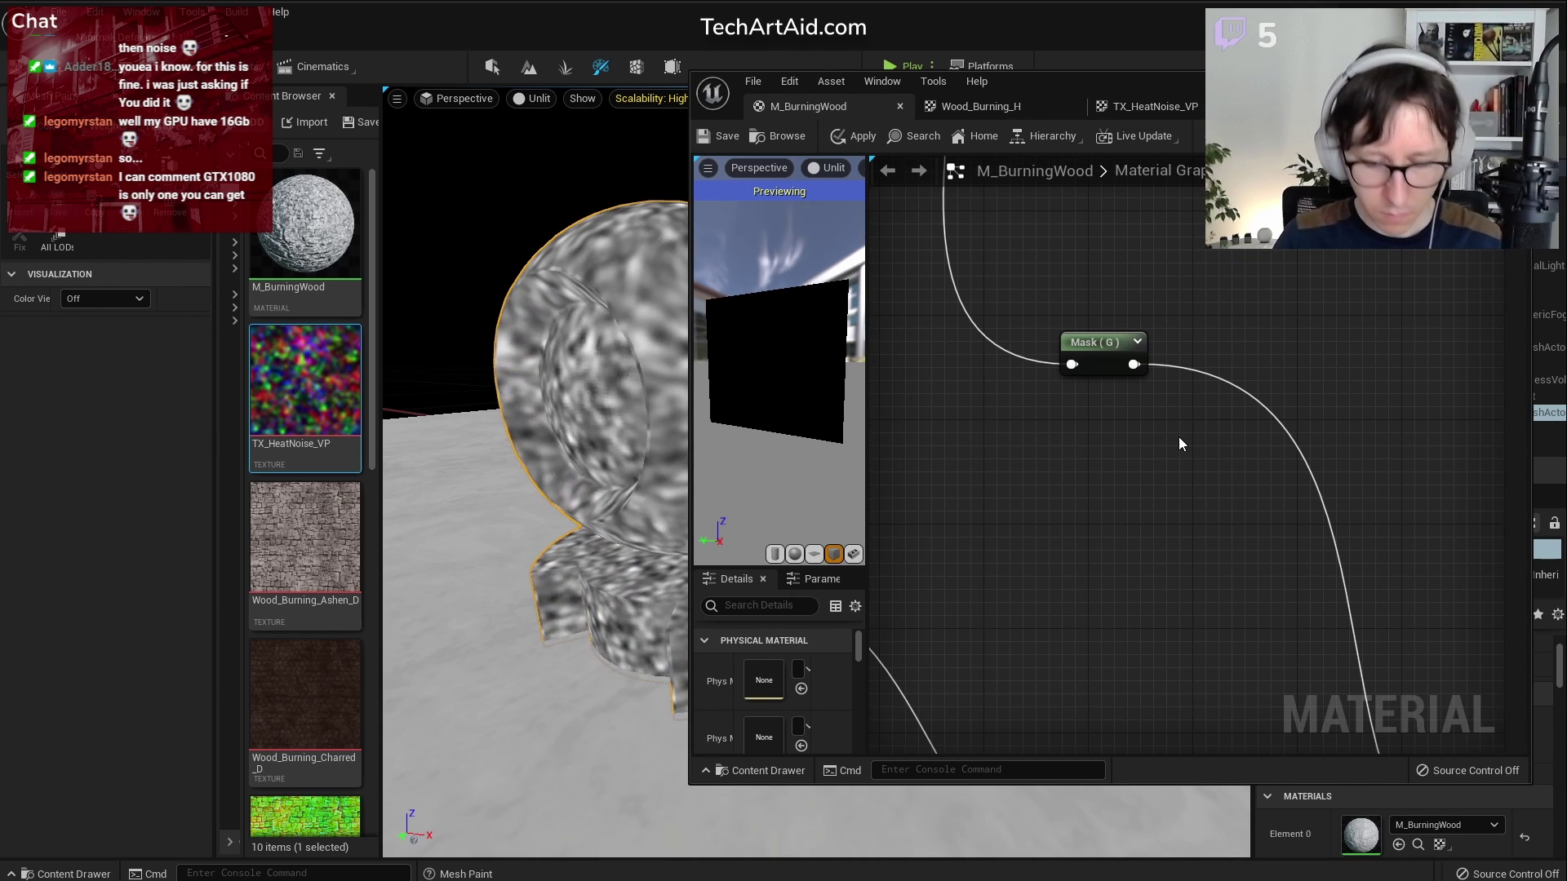
Add a Multiply node beside the G mask and feed the mask's output into its input A
key(m)
click(1196, 420)
drag(1134, 364, 1182, 380)
Create a scalar parameter named HeatNoiseStrength below the G mask and set its default value to 0.3
key(s)
click(1079, 439)
text(HeatNoi)
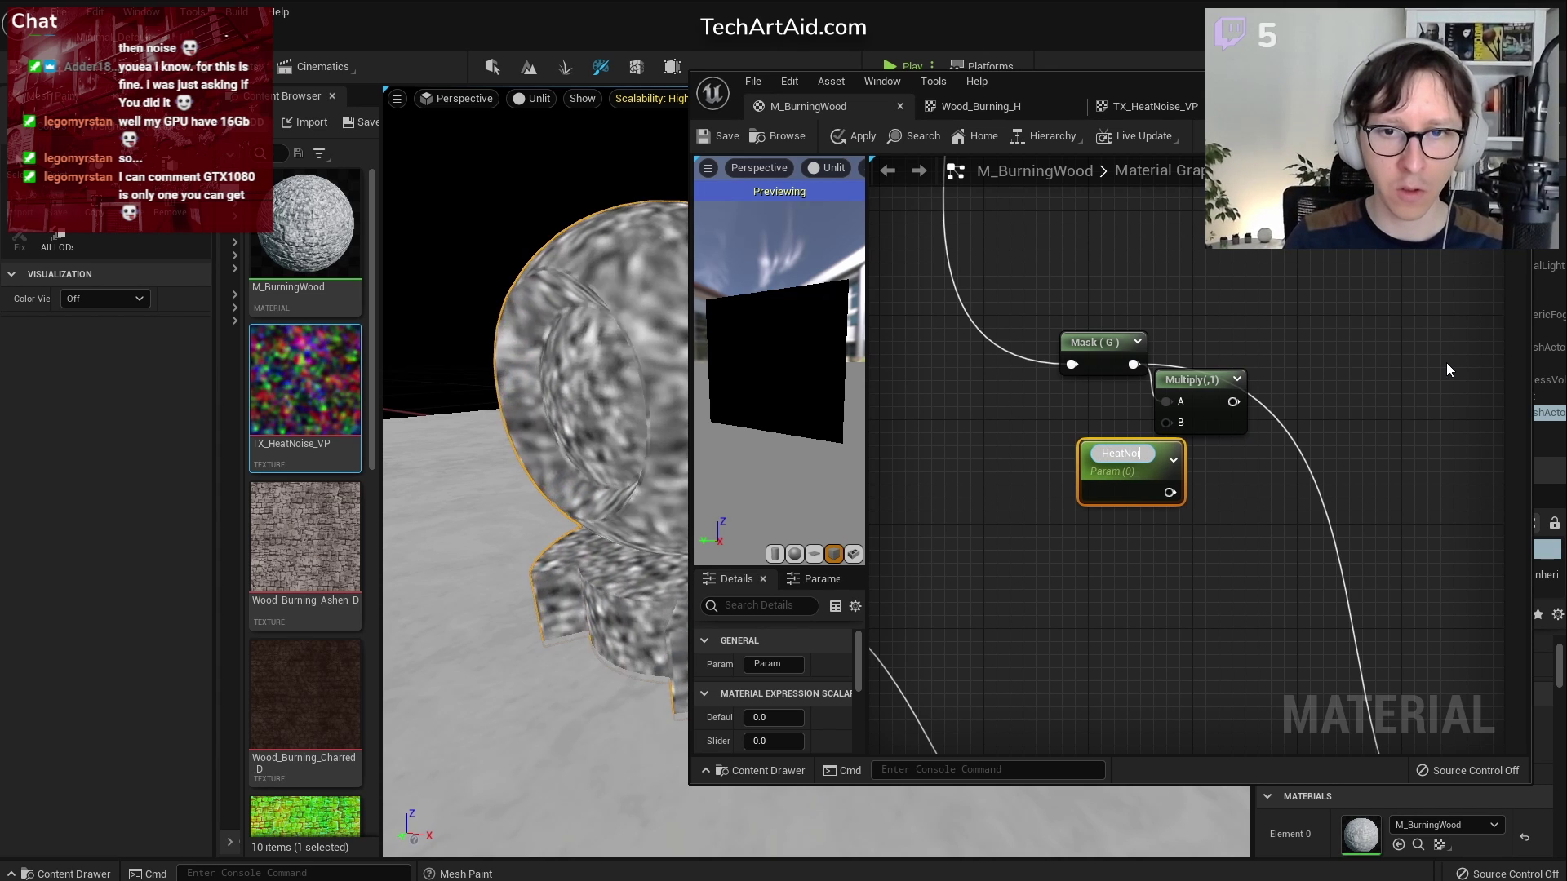
text(trength)
key(Return)
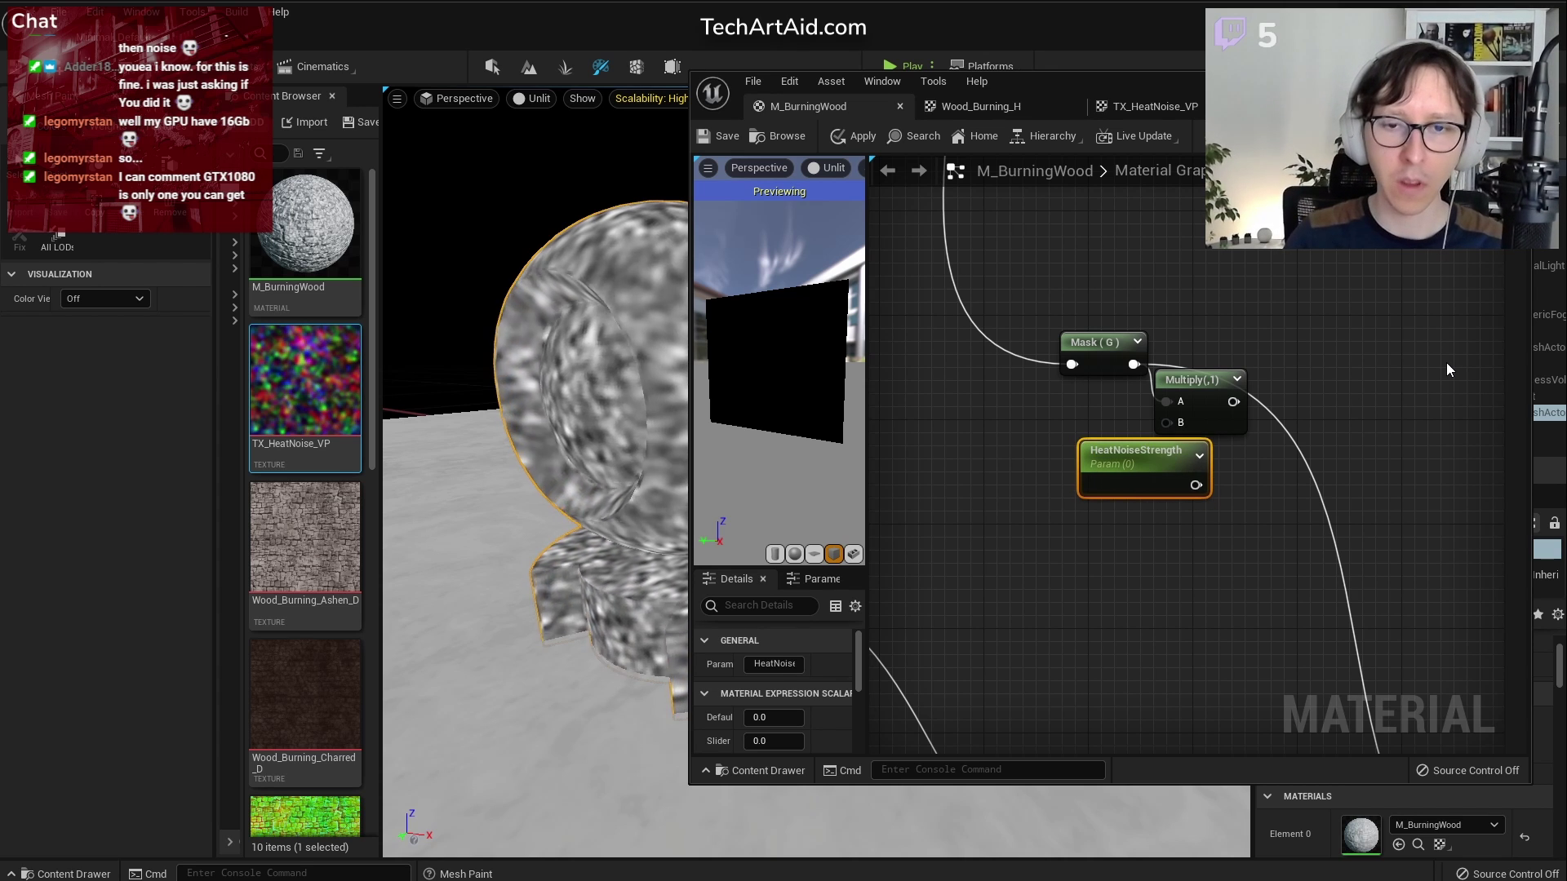
drag(1133, 466, 999, 434)
click(774, 717)
text(0.3)
key(Return)
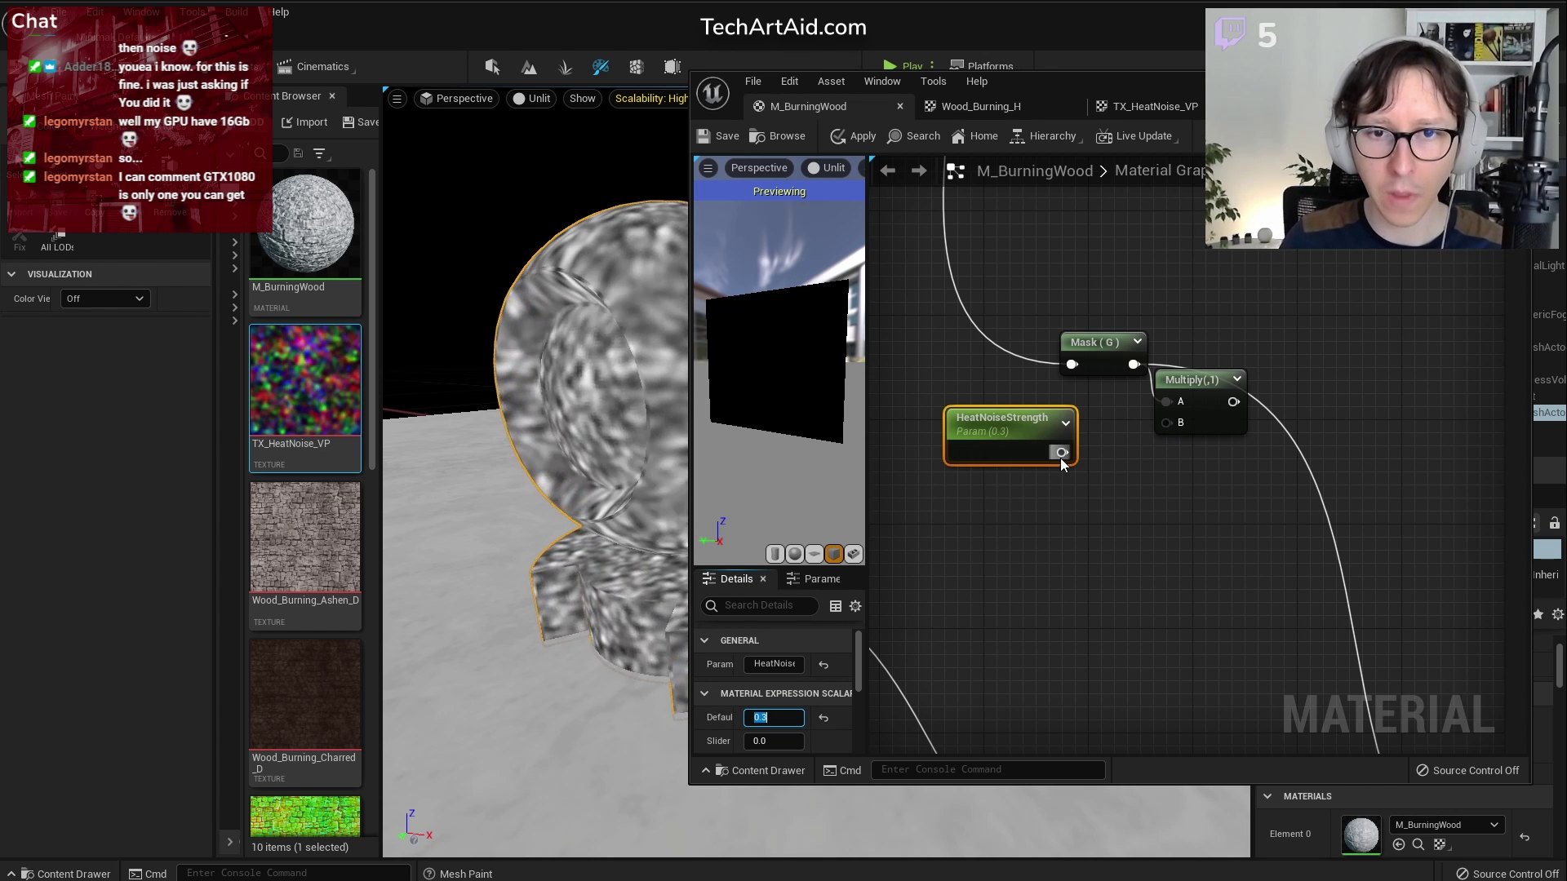
Connect HeatNoiseStrength to input B of the Multiply node and space the mask and Multiply nodes apart
drag(1060, 452, 1165, 429)
drag(1112, 349, 1036, 334)
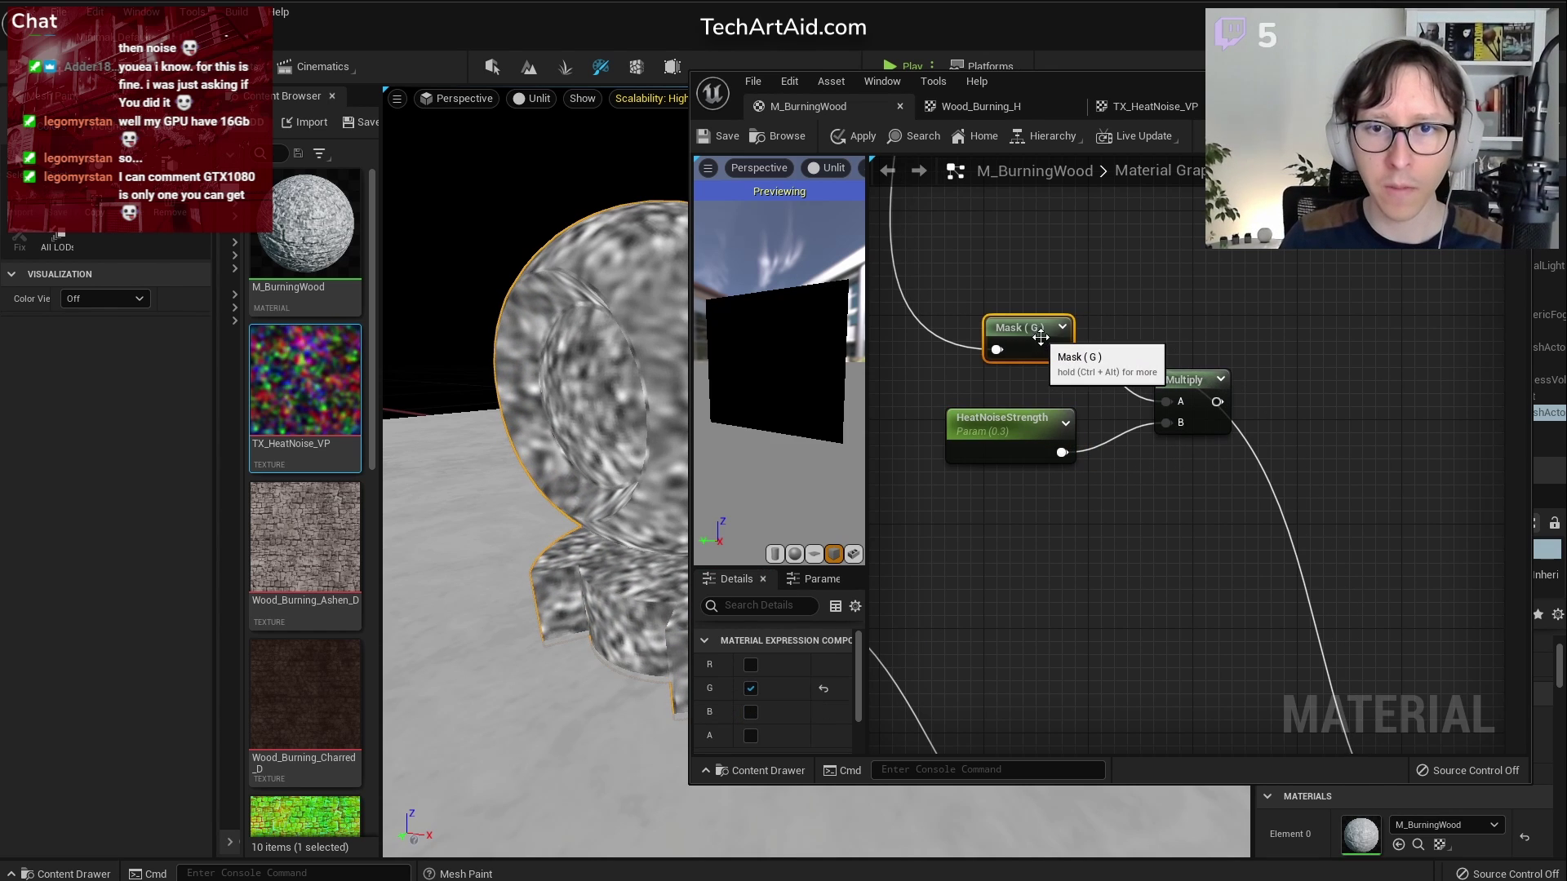
scroll(1130, 490, down, 2)
click(1061, 445)
scroll(1134, 490, up, 1)
right_drag(1134, 489, 1232, 524)
scroll(1214, 499, up, 1)
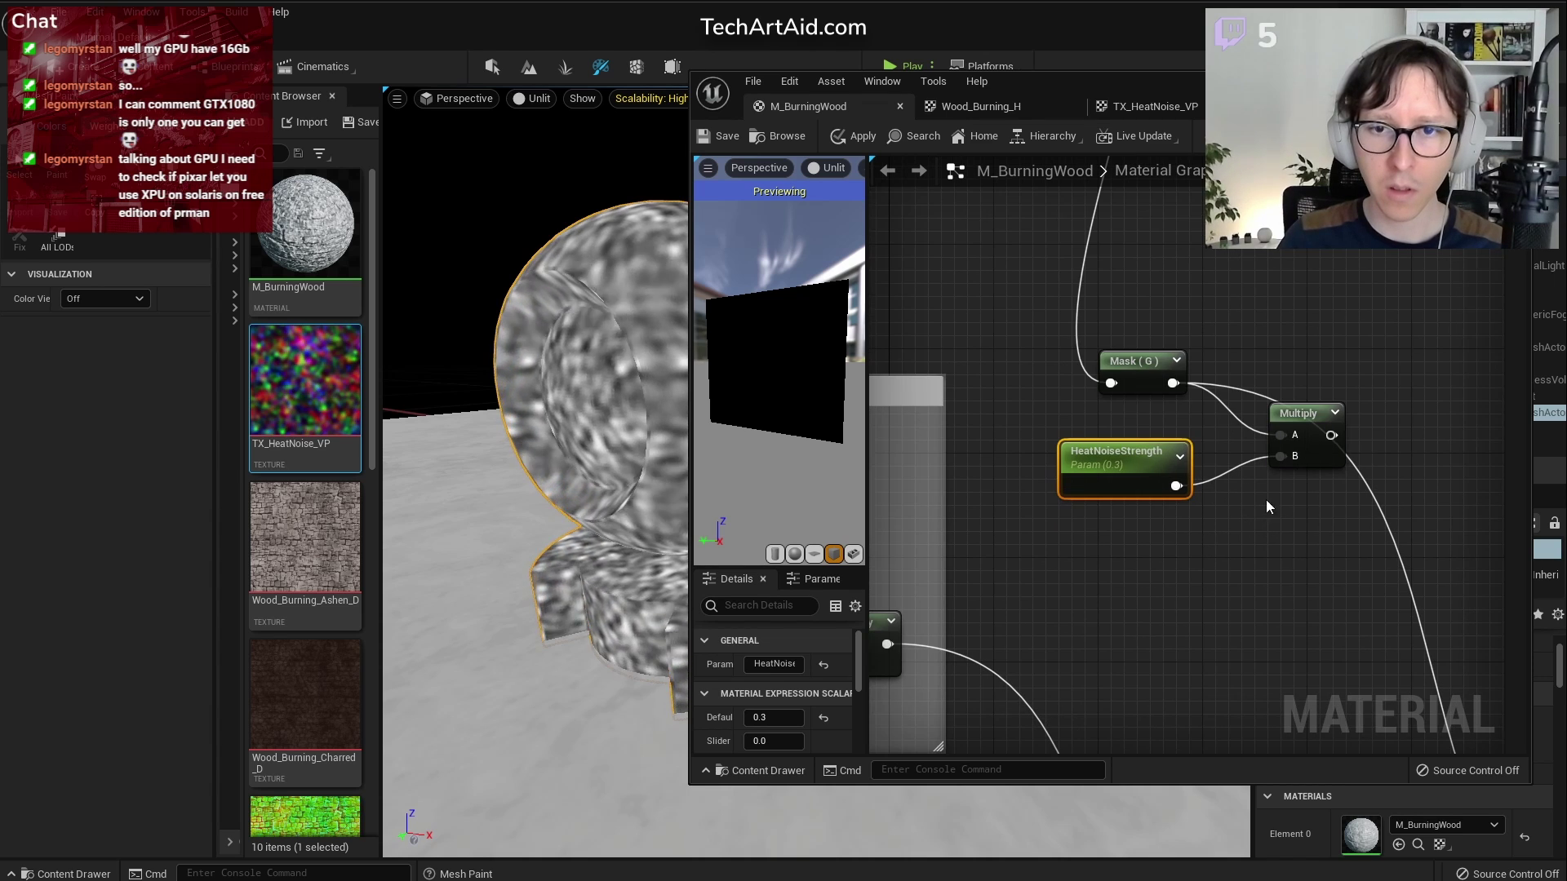
drag(1299, 423, 1322, 352)
Replace the new Multiply node with a RemapValueRange node and feed the G mask into its Input
right_click(1266, 467)
text(rme)
key(BackSpace)
key(BackSpace)
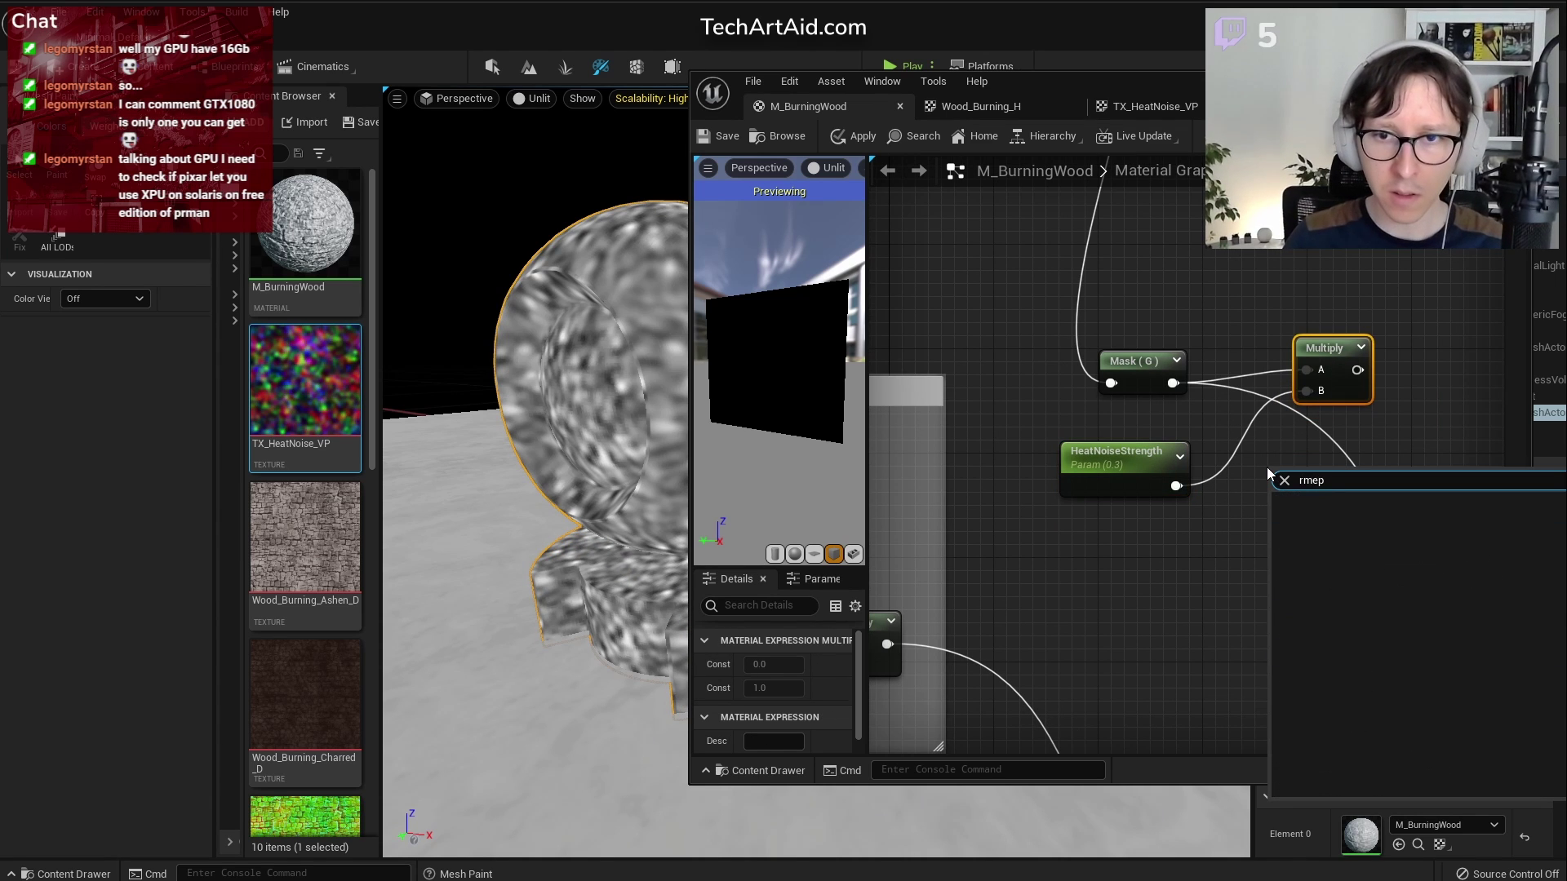
text(em)
key(Return)
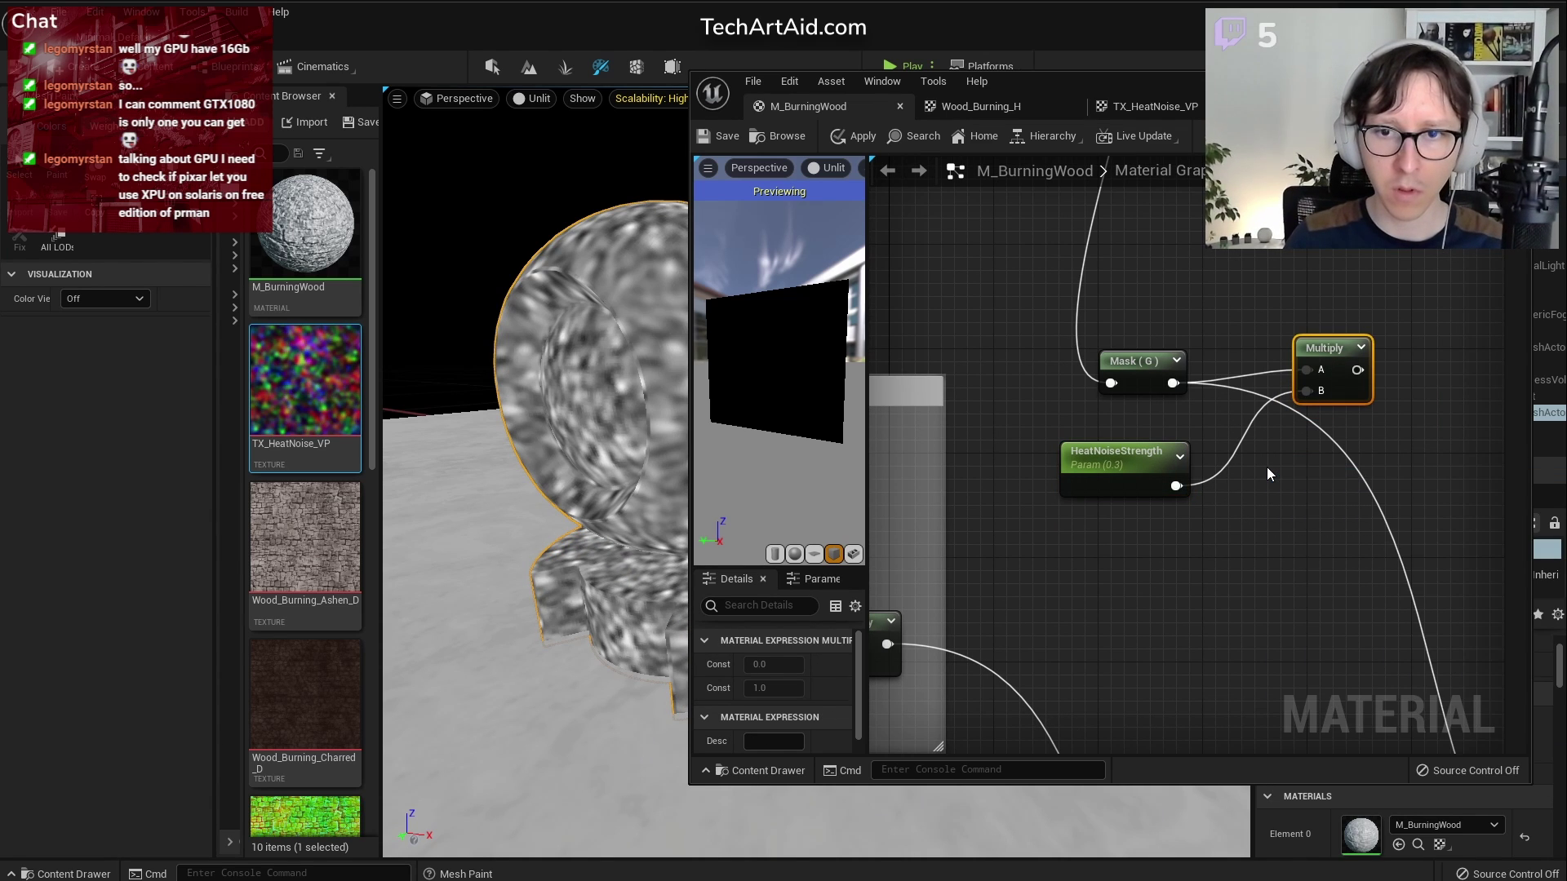
key(Delete)
drag(1172, 383, 1280, 499)
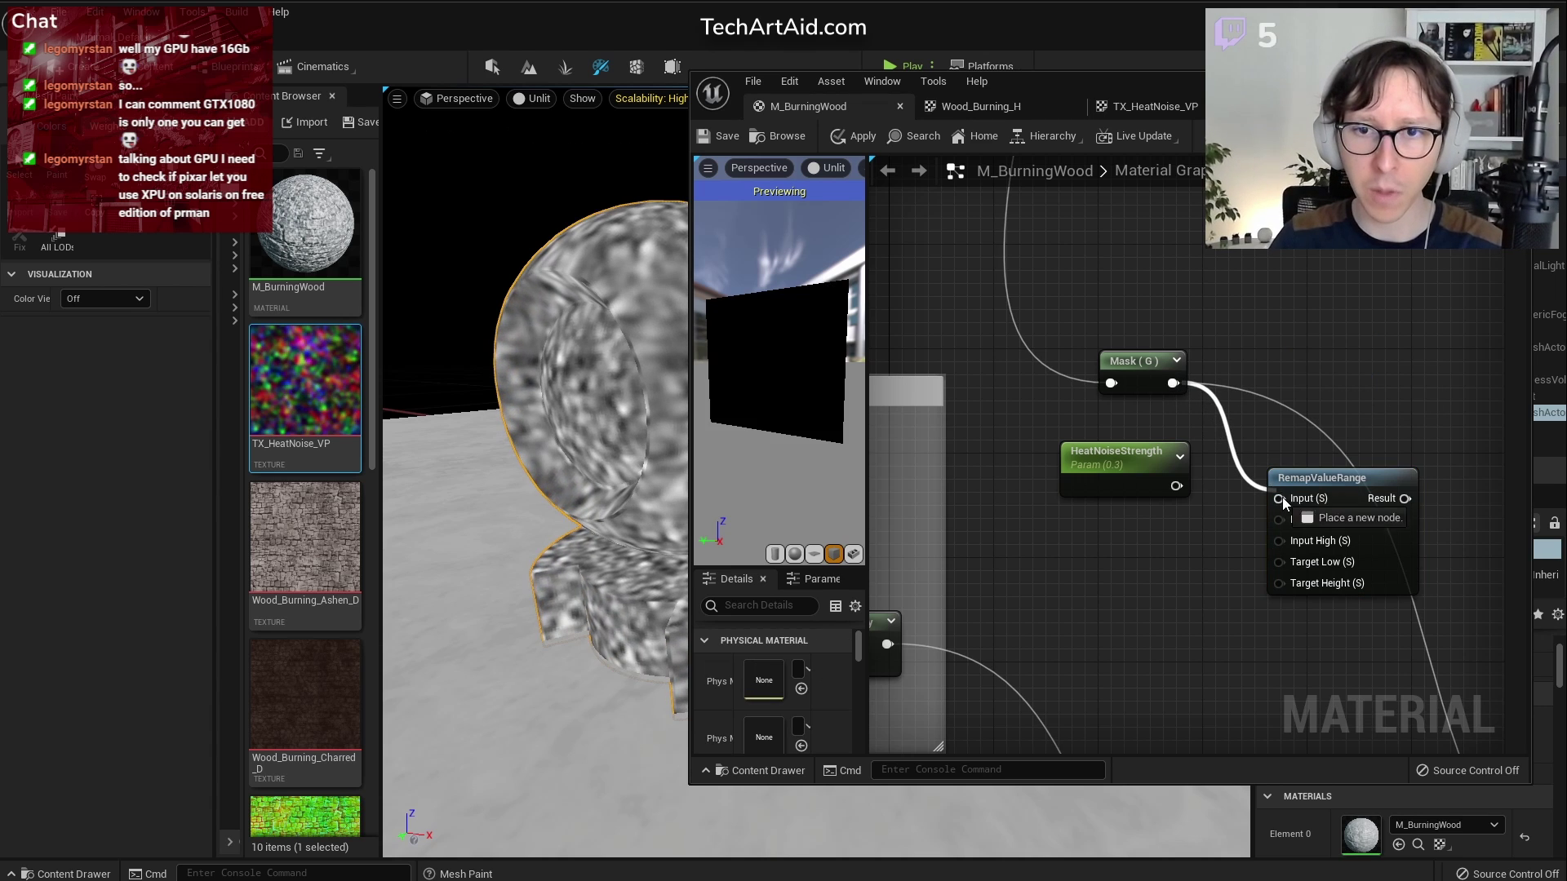
Add constants 0 and 1, connecting them to Input Low and Input High of the RemapValueRange node
drag(1151, 467, 1125, 623)
click(1160, 481)
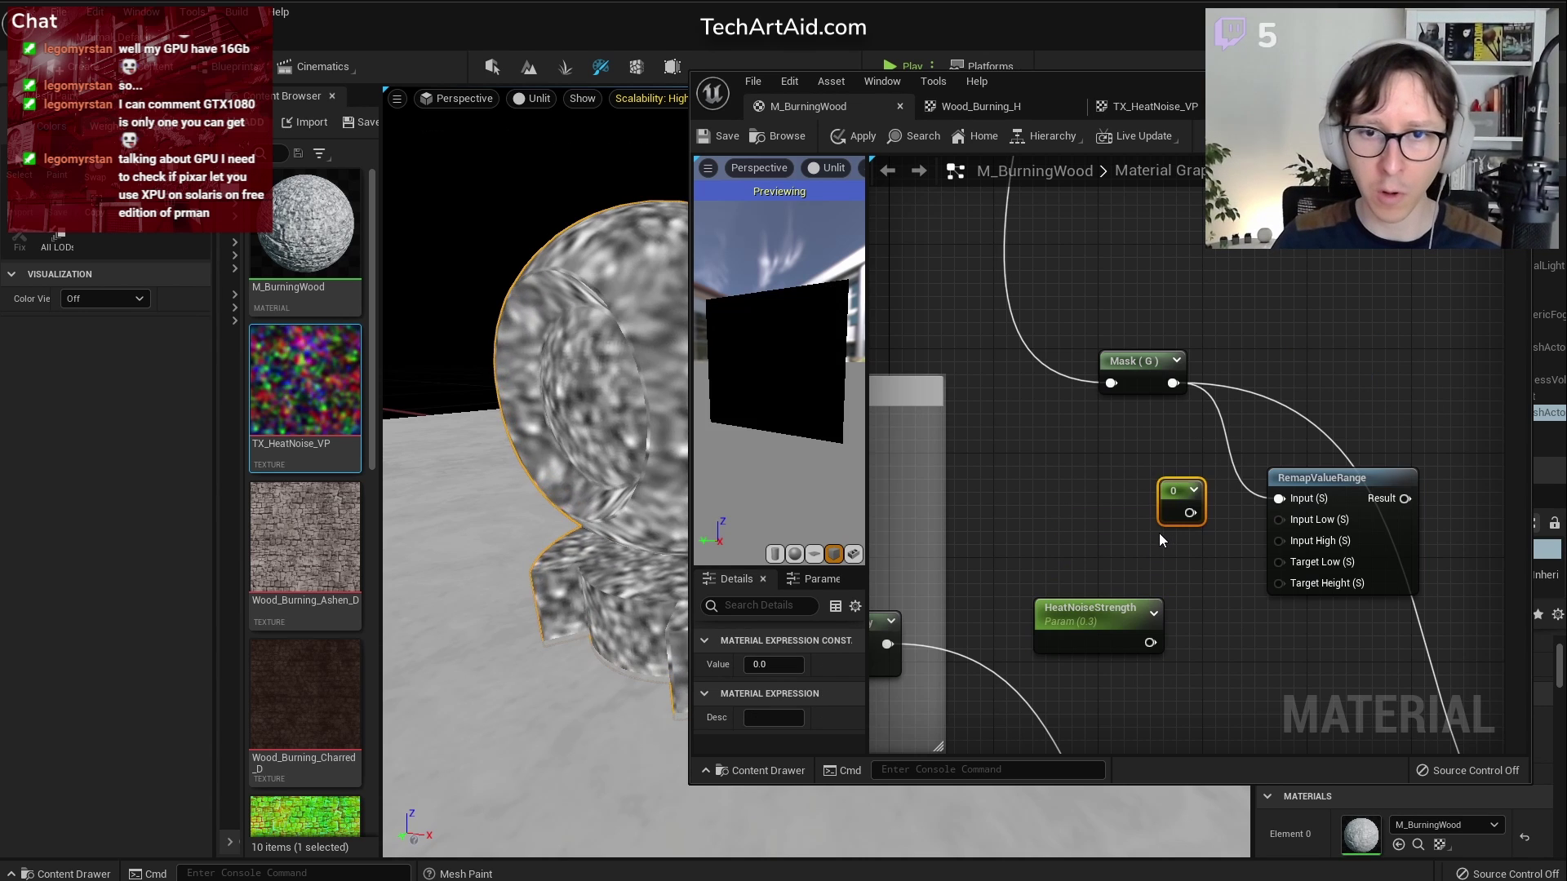
click(1158, 536)
click(773, 664)
text(1)
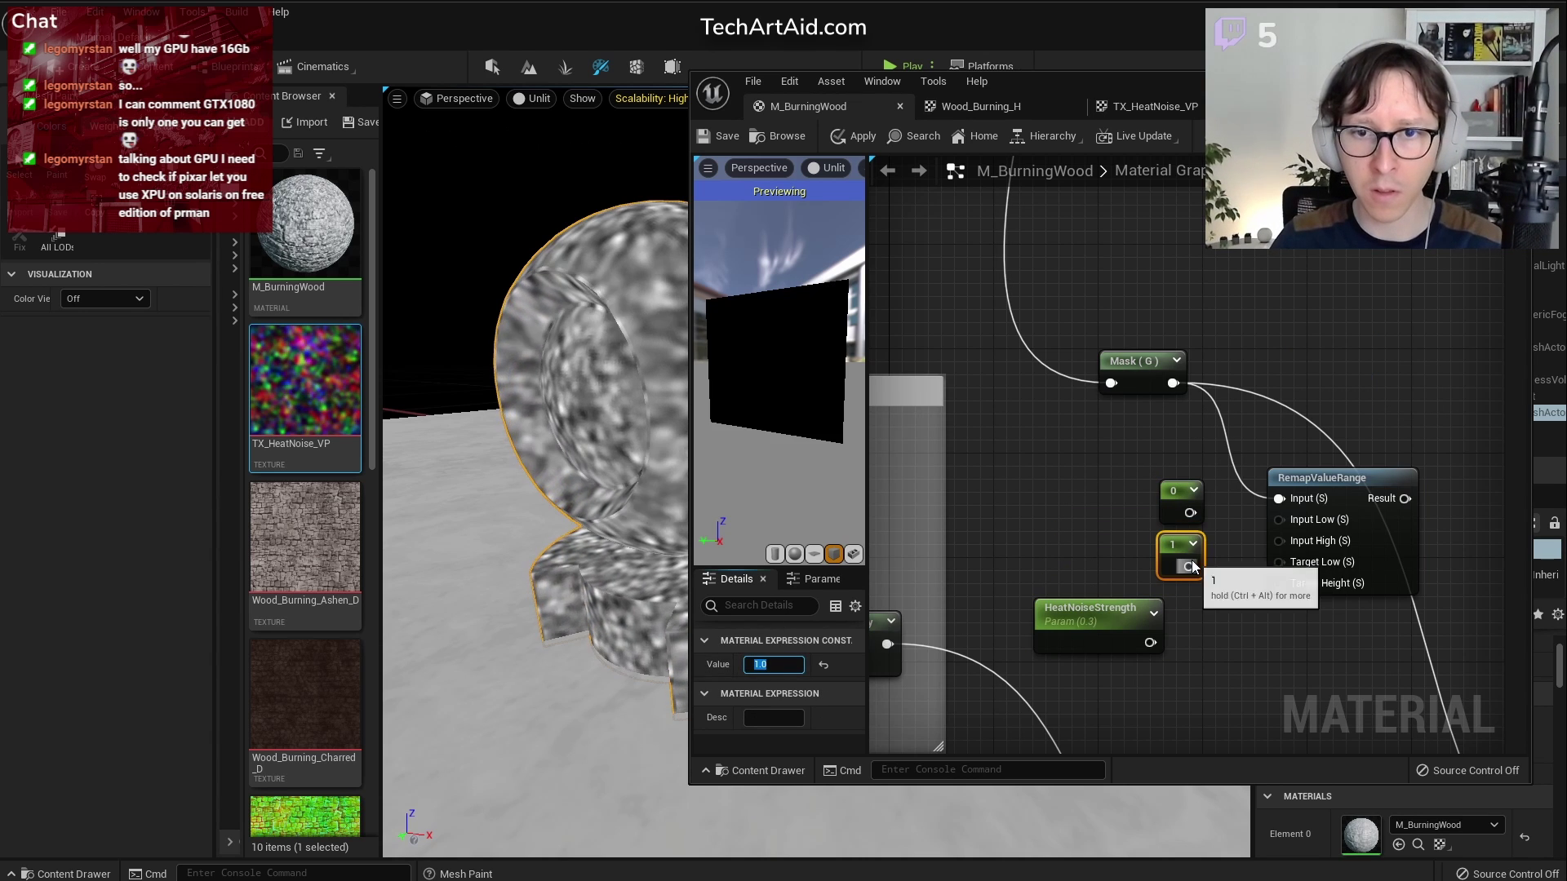
drag(1190, 566, 1279, 541)
drag(1189, 512, 1278, 519)
Subtract HeatNoiseStrength from a 0 constant for the remap's Target Low, and connect HeatNoiseStrength directly to Target Height
drag(1090, 645, 1183, 610)
key(ctrl+d)
key(Delete)
text(-)
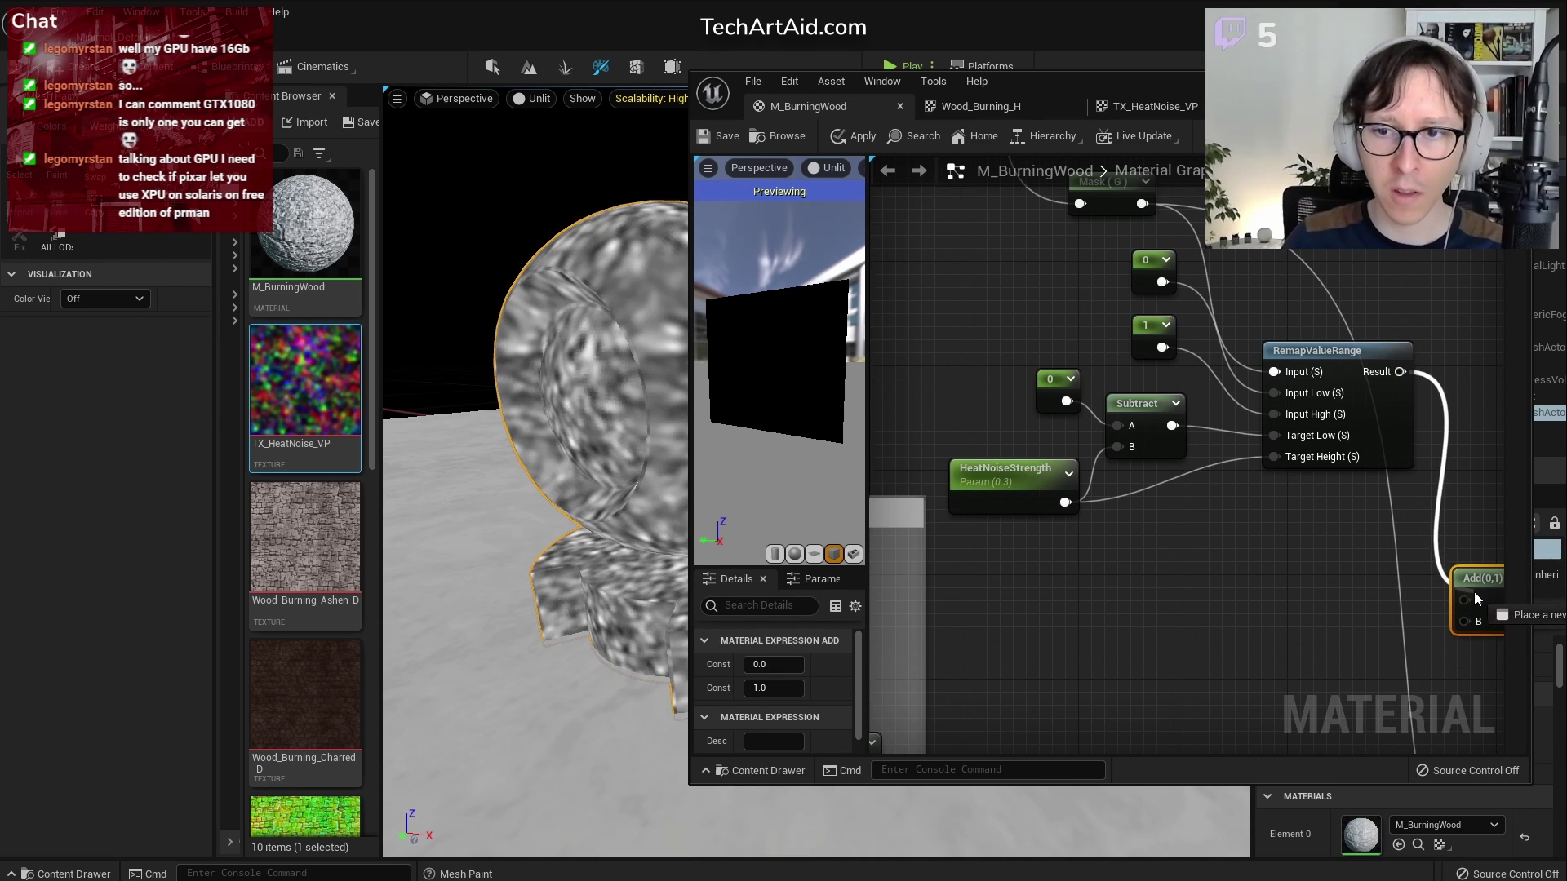
Combine the RemapValueRange result in A and the height-influence Multiply output in B with an Add node
drag(1474, 591, 1460, 602)
scroll(1158, 634, down, 2)
right_drag(1083, 636, 1158, 388)
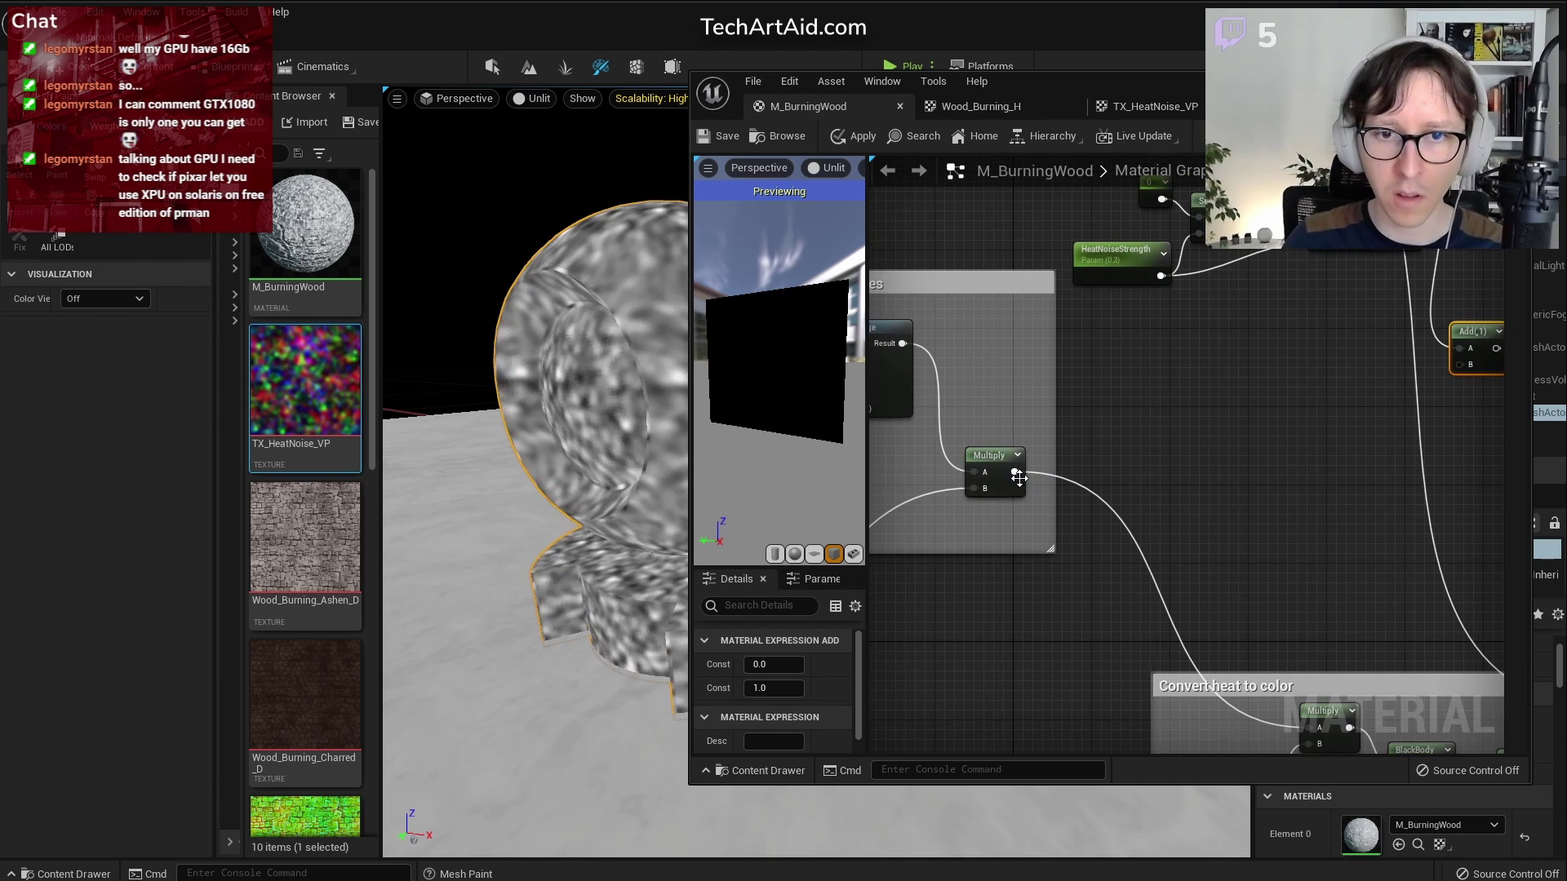
mouse_move(1068, 480)
right_down()
mouse_move(1501, 459)
mouse_move(1063, 501)
right_up()
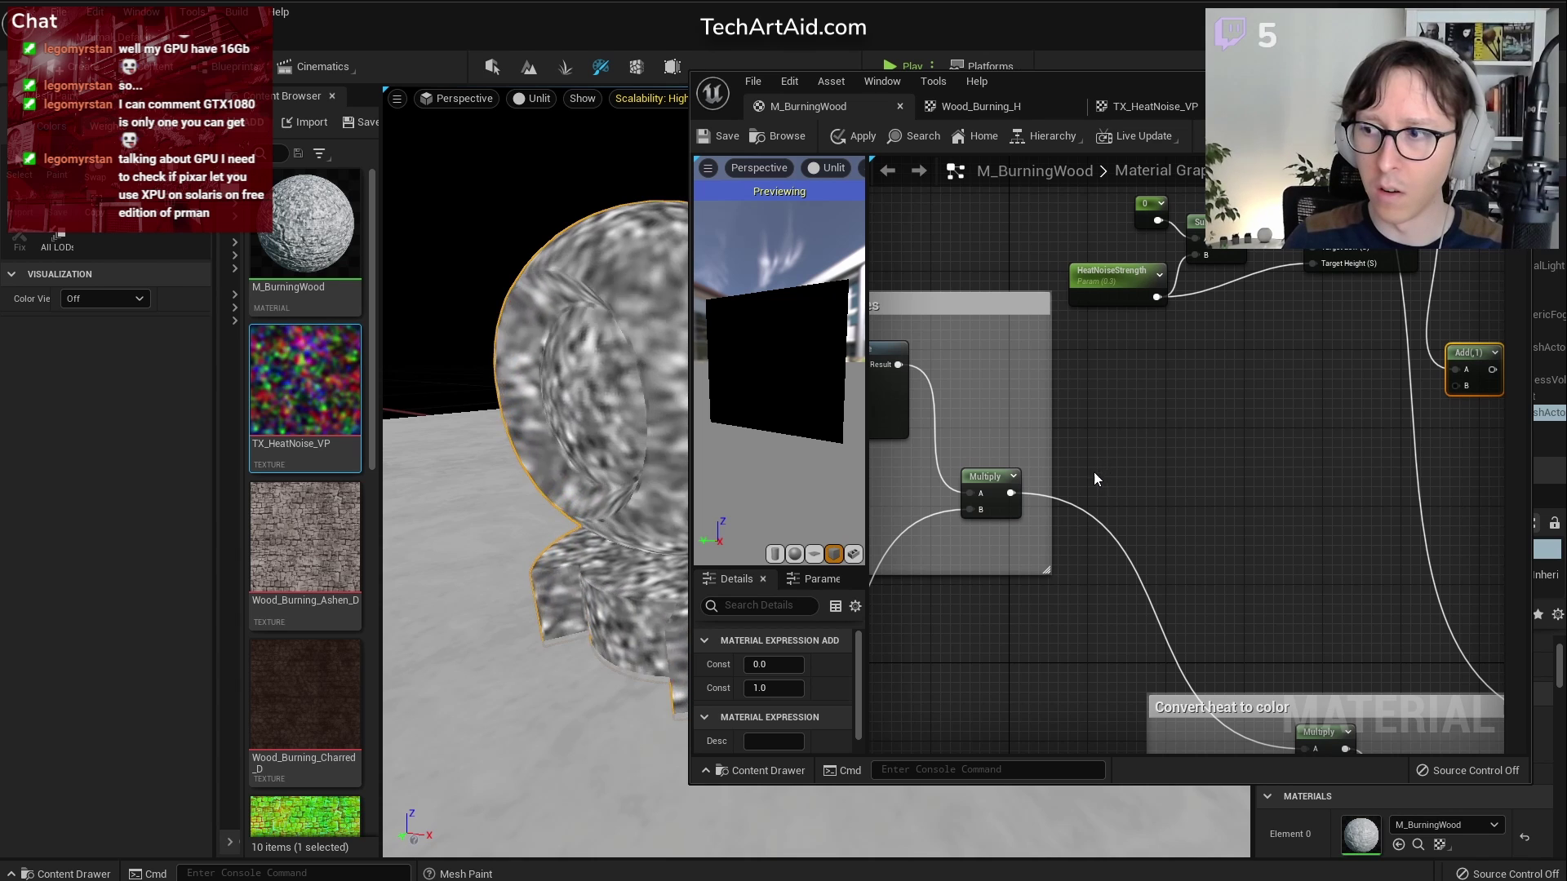
drag(1011, 493, 1456, 385)
Connect the Add output to input A of the first Multiply in the Convert heat to color group
scroll(1214, 535, down, 5)
scroll(1328, 501, up, 3)
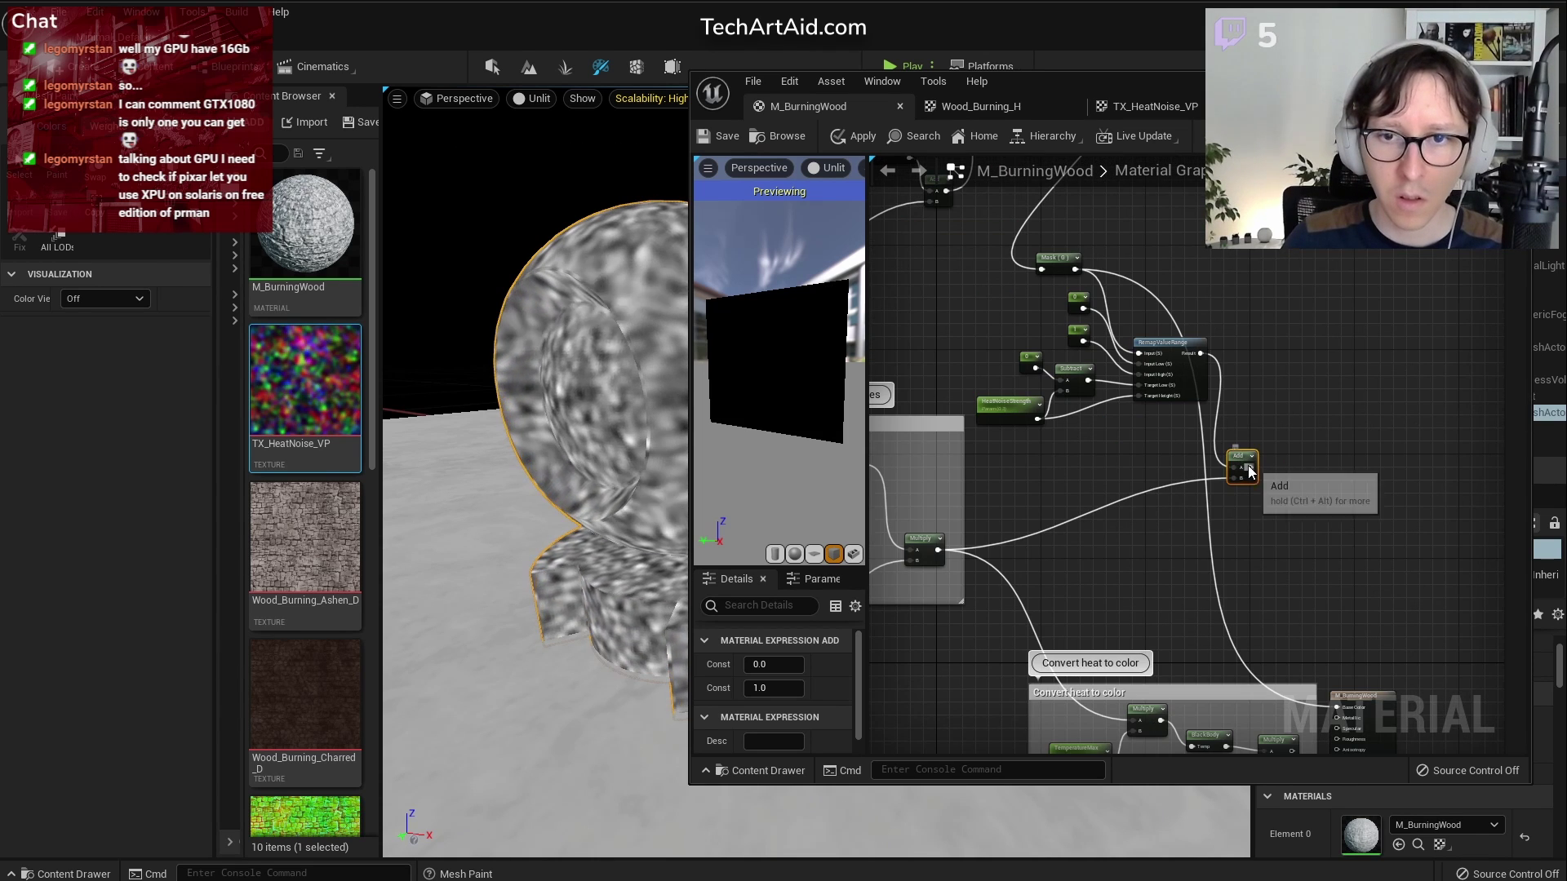
drag(1248, 467, 1131, 669)
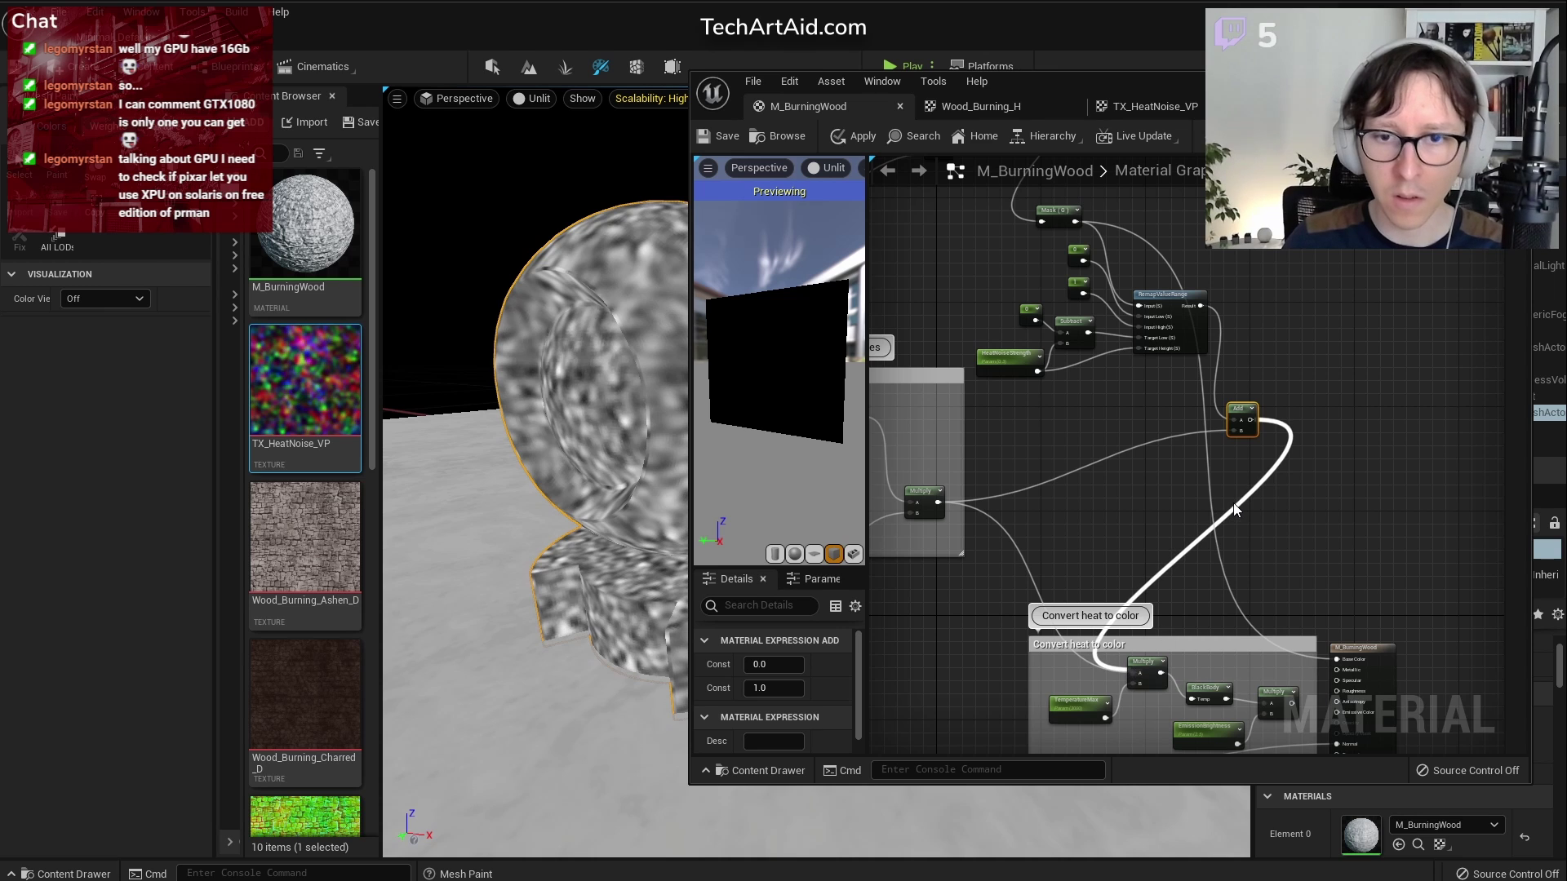
Review the HeatNoiseStrength, Subtract and RemapValueRange nodes that feed the Add node
mouse_move(1130, 77)
mouse_down()
mouse_move(1181, 80)
mouse_move(1121, 76)
mouse_up()
scroll(1171, 333, up, 4)
right_drag(1030, 443, 1169, 625)
scroll(1077, 324, down, 4)
scroll(1122, 448, up, 2)
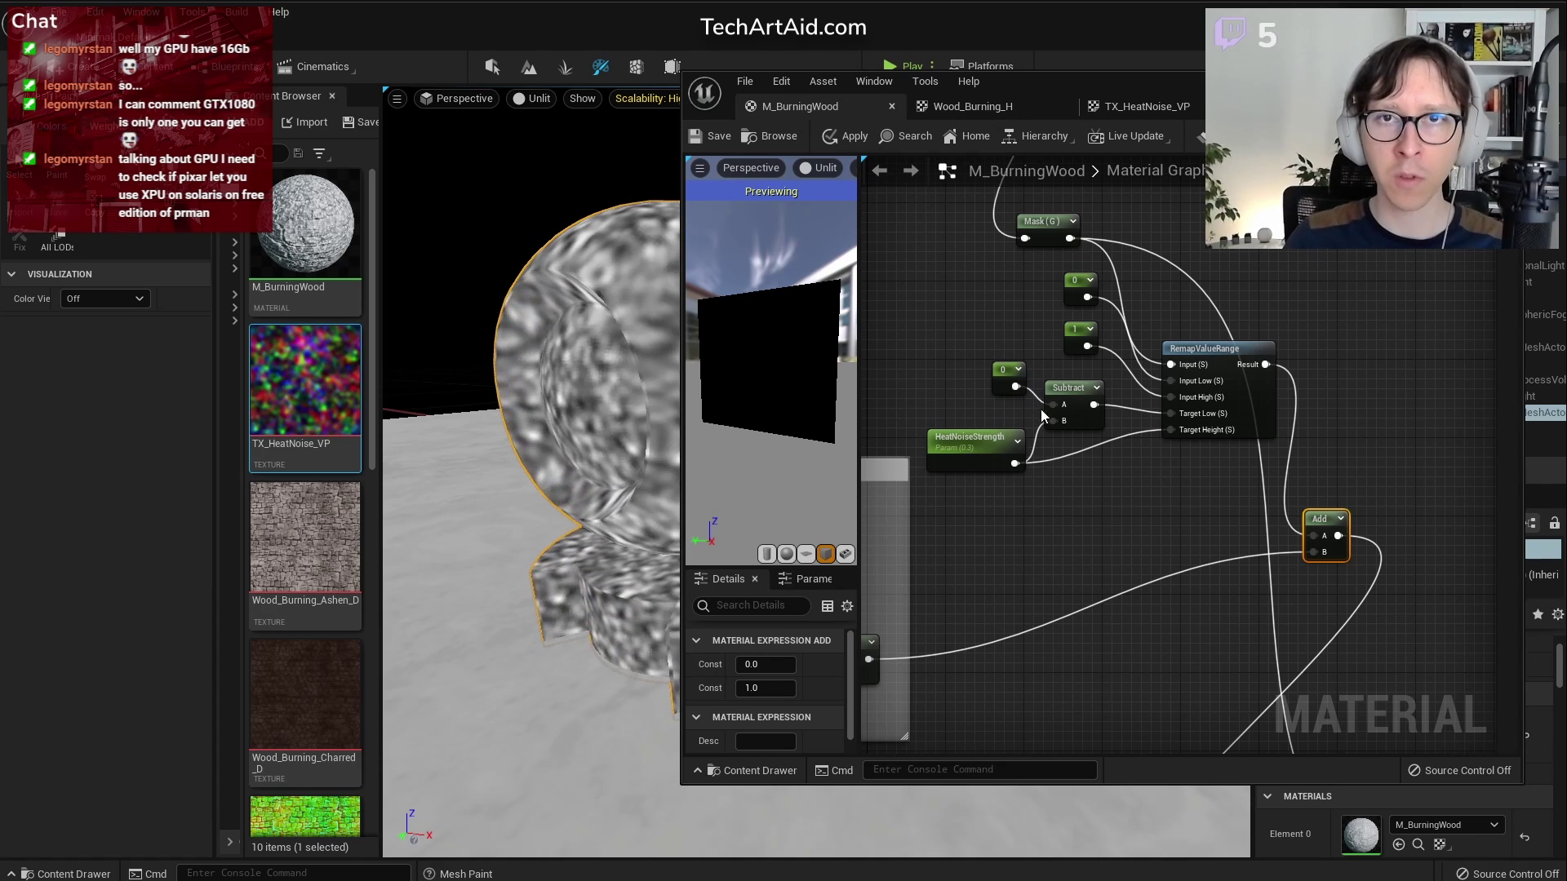
scroll(1001, 460, up, 2)
scroll(1228, 581, down, 2)
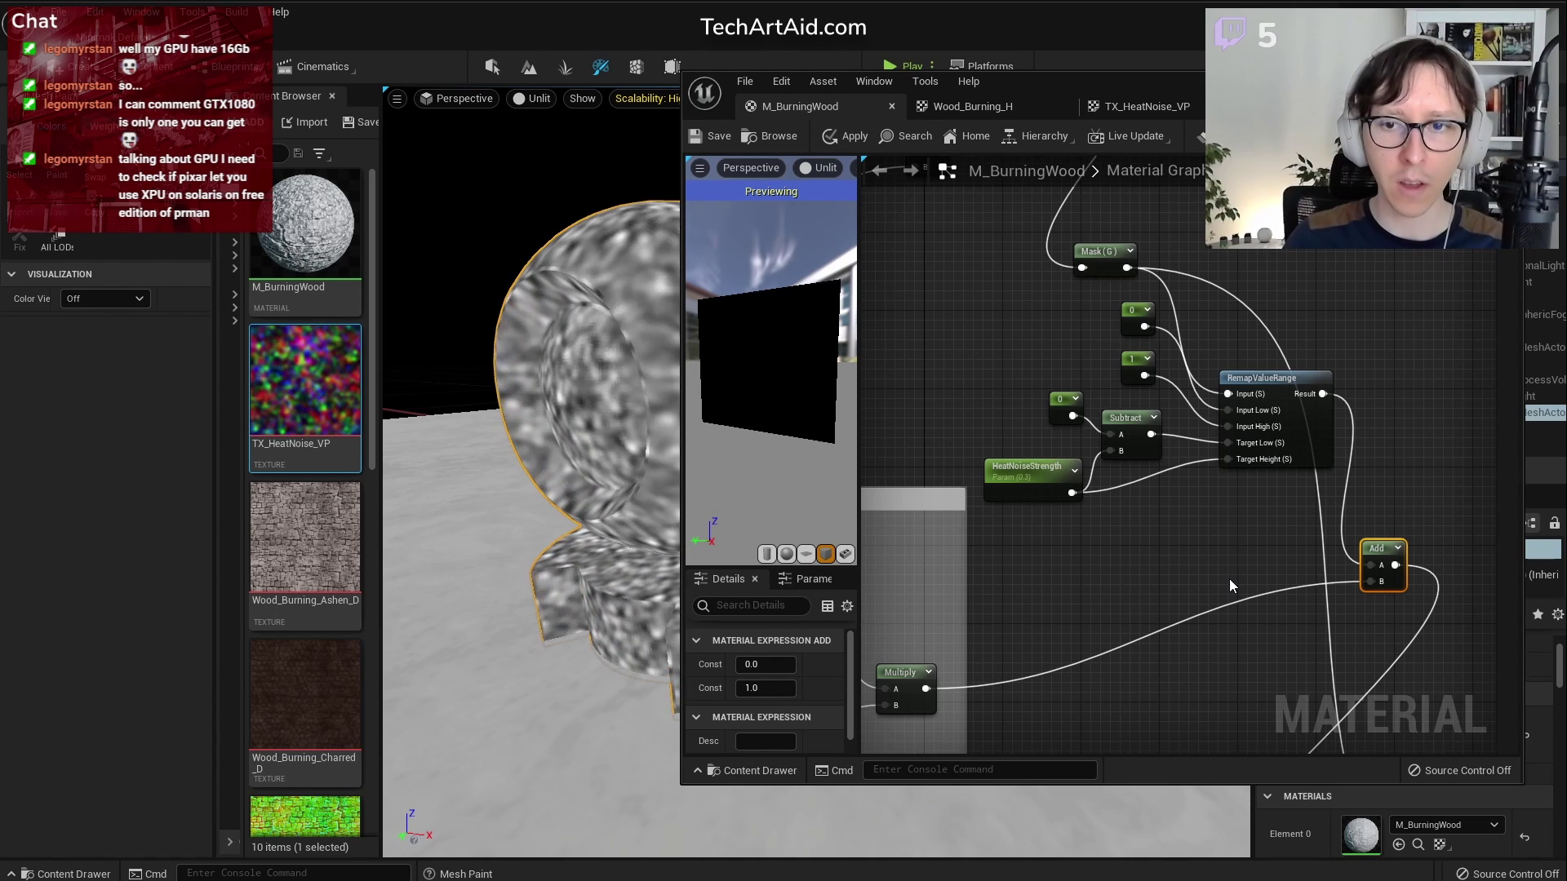
right_click(1269, 377)
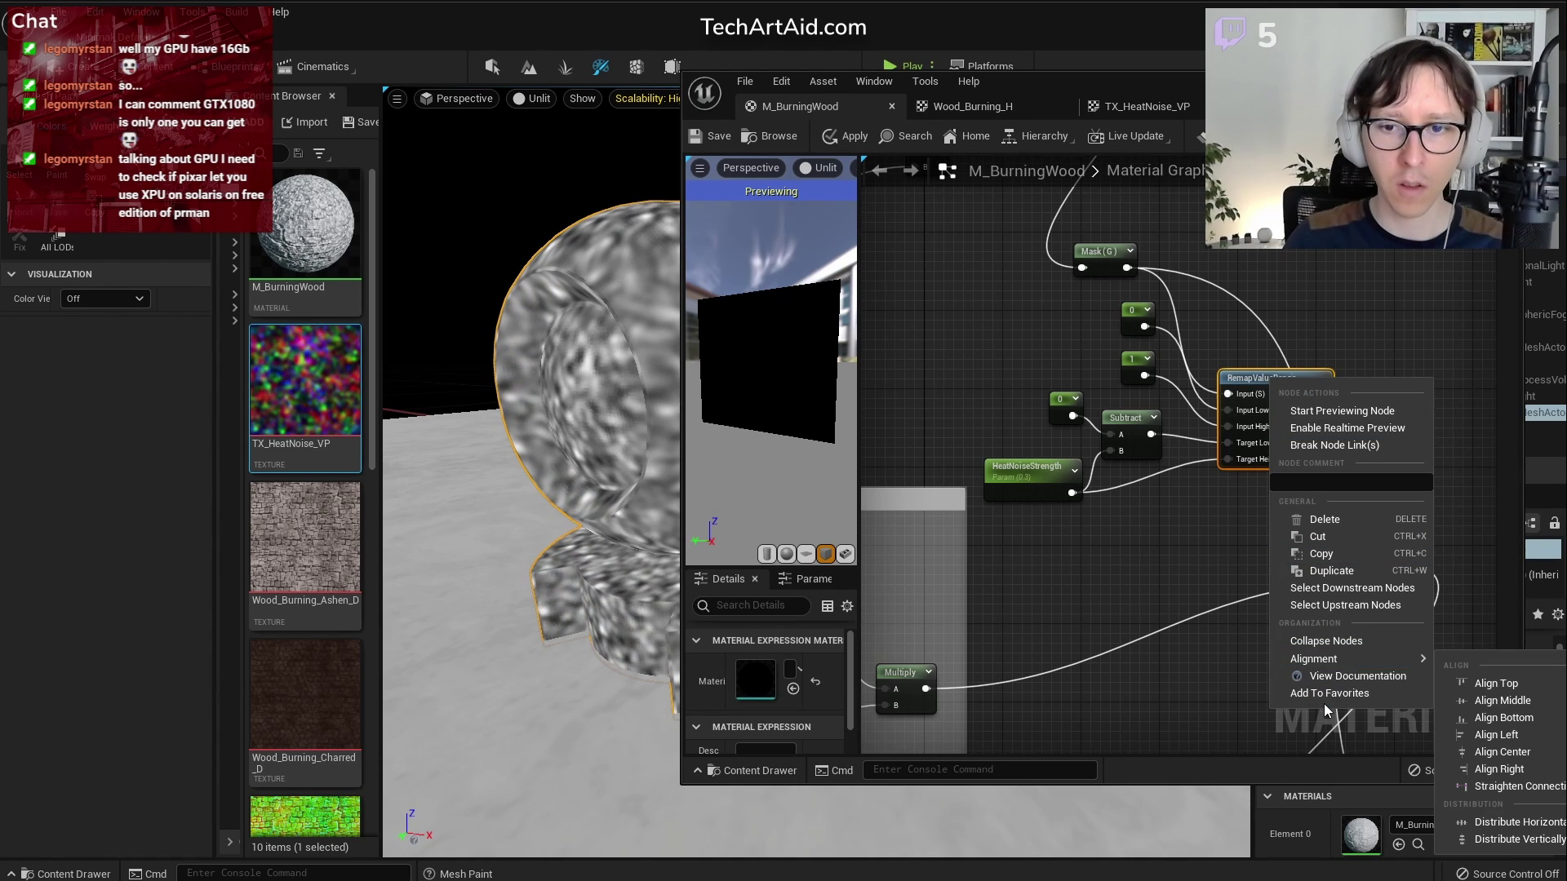
click(1174, 556)
Check the links into the Convert heat to color group and save the material
right_drag(1045, 605, 967, 401)
right_drag(1206, 662, 1168, 504)
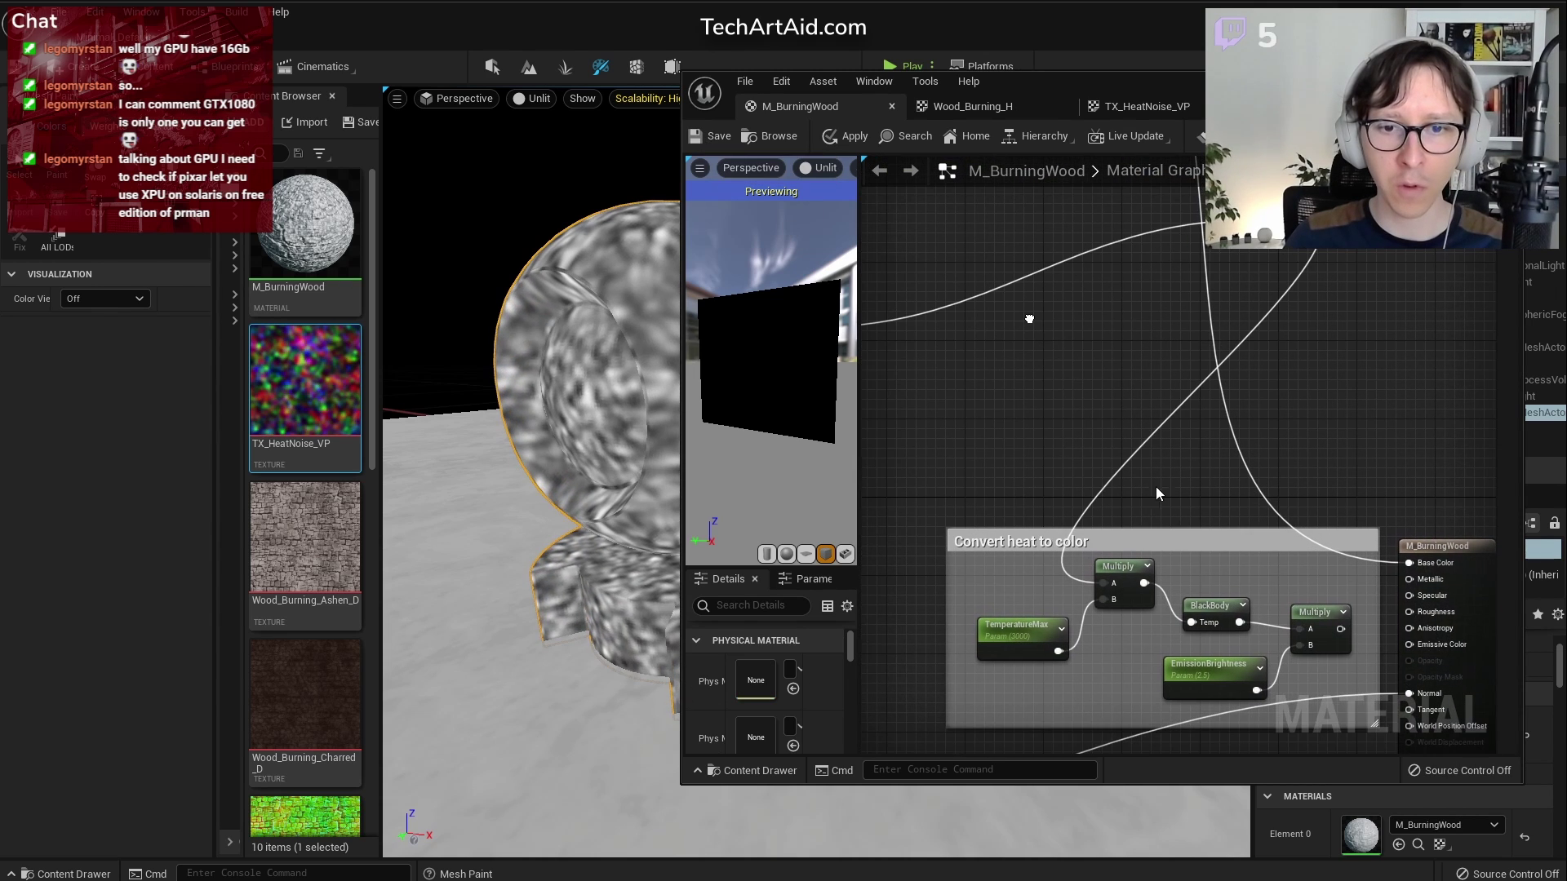
click(709, 139)
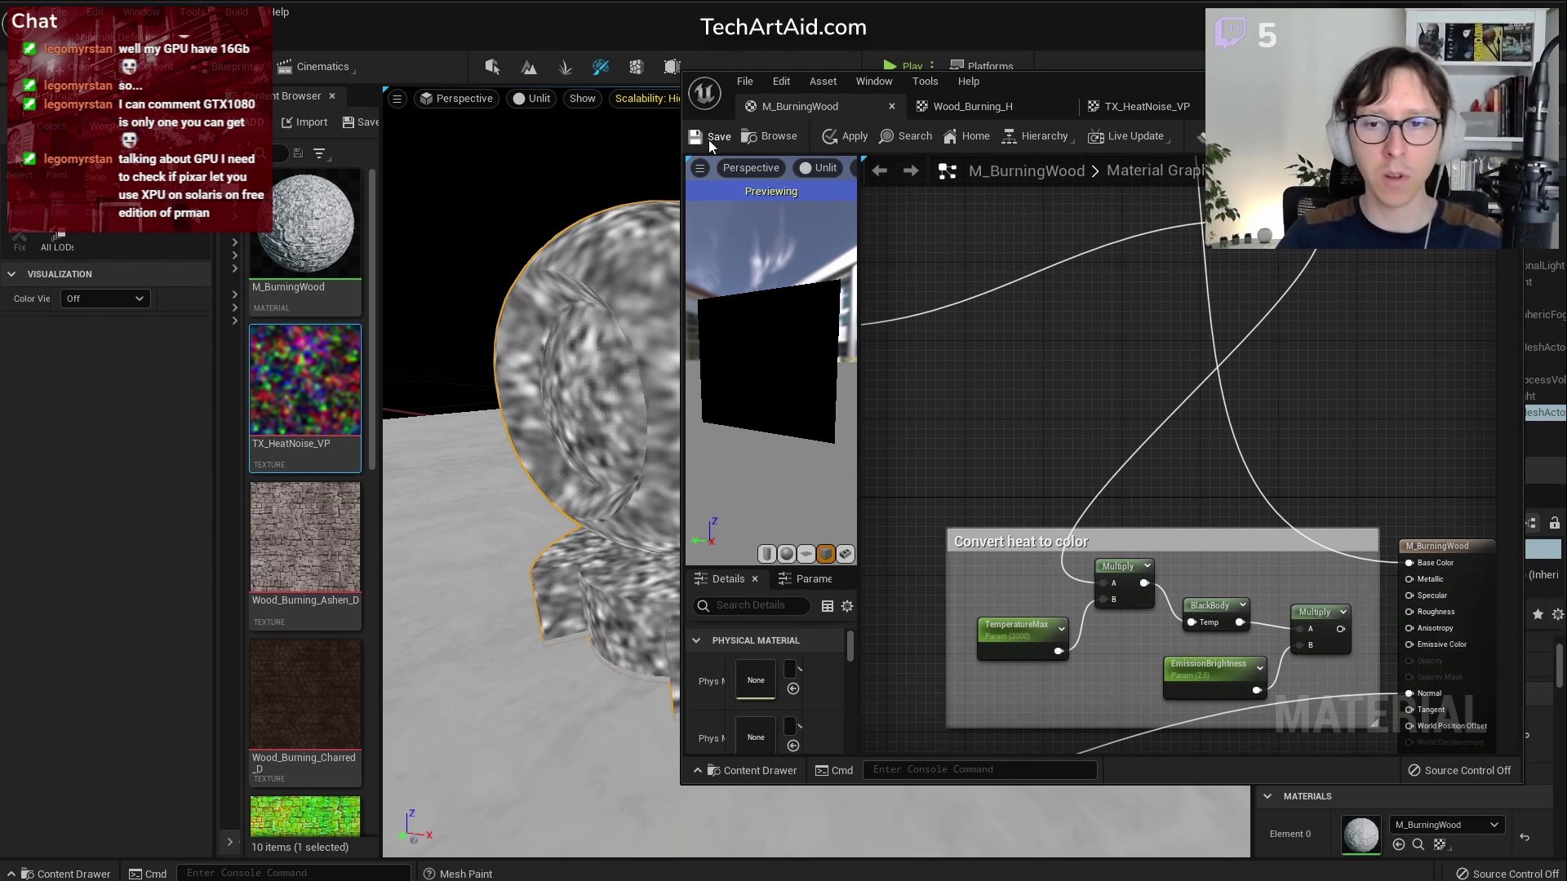
Connect the final Multiply of the Convert heat to color group to Emissive Color, disconnect Base Color, and update the material
right_drag(1216, 510, 1035, 336)
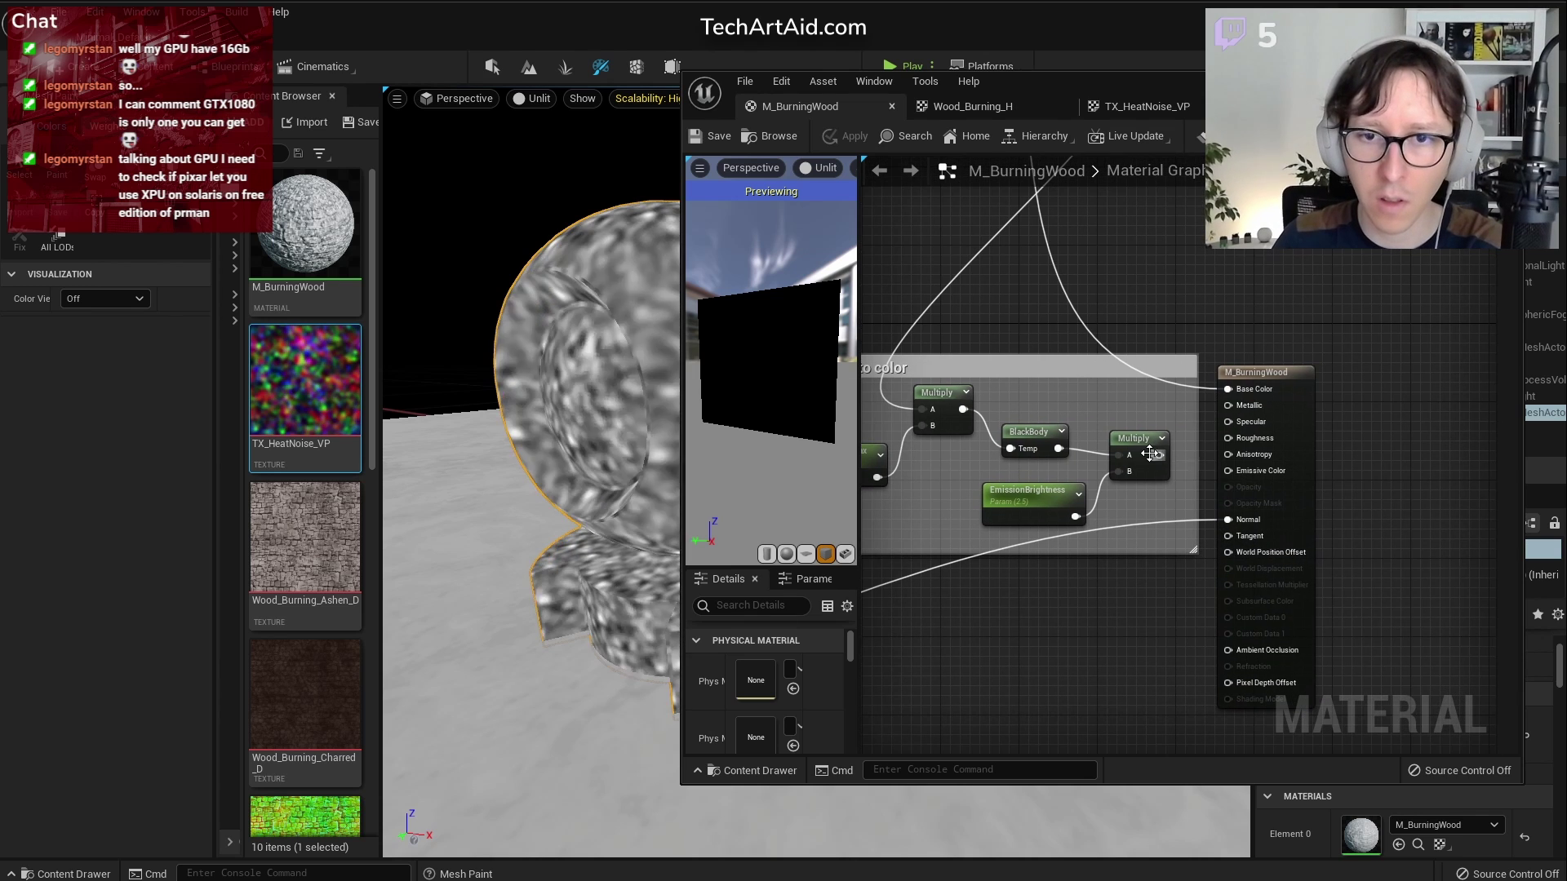
drag(1159, 454, 1232, 470)
alt+click(1229, 389)
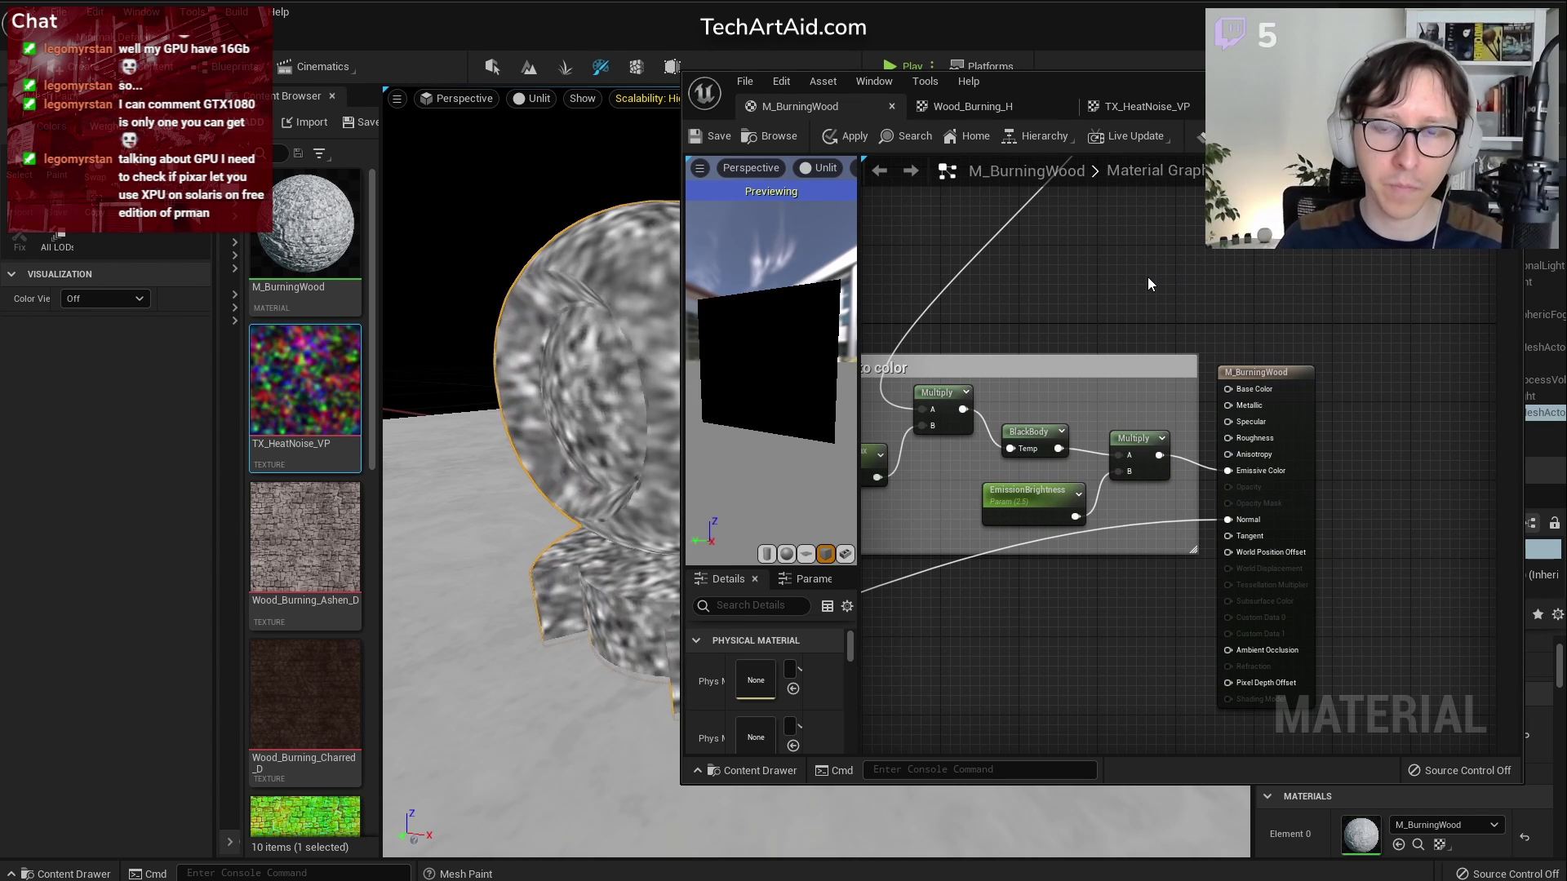
scroll(1017, 313, down, 6)
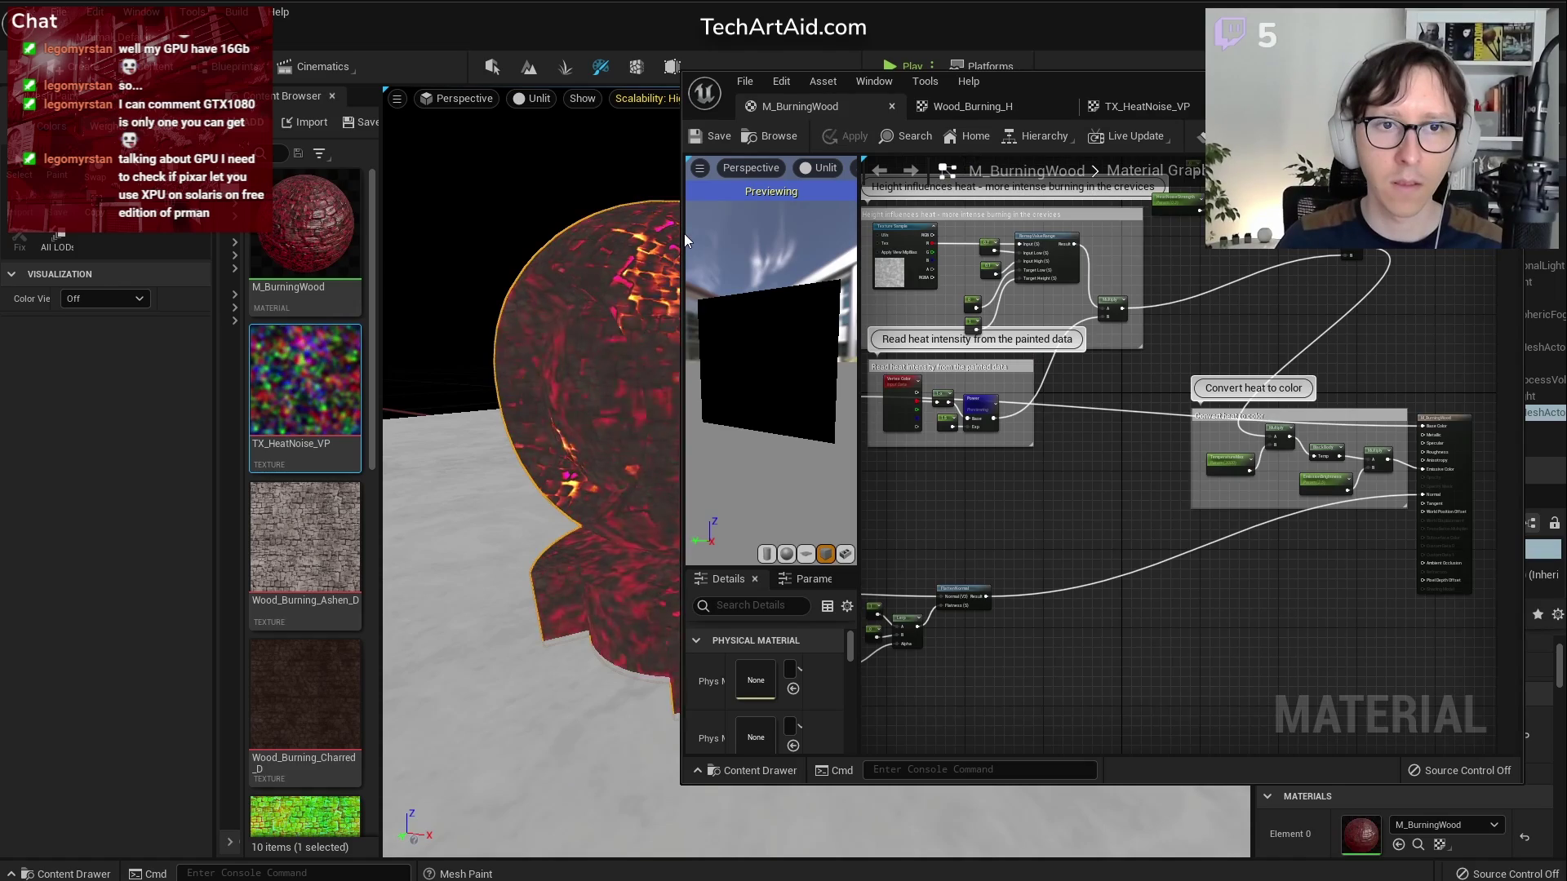
Narrow the material editor window to uncover the viewport and examine the noisy glow on the mesh up close
drag(684, 233, 861, 224)
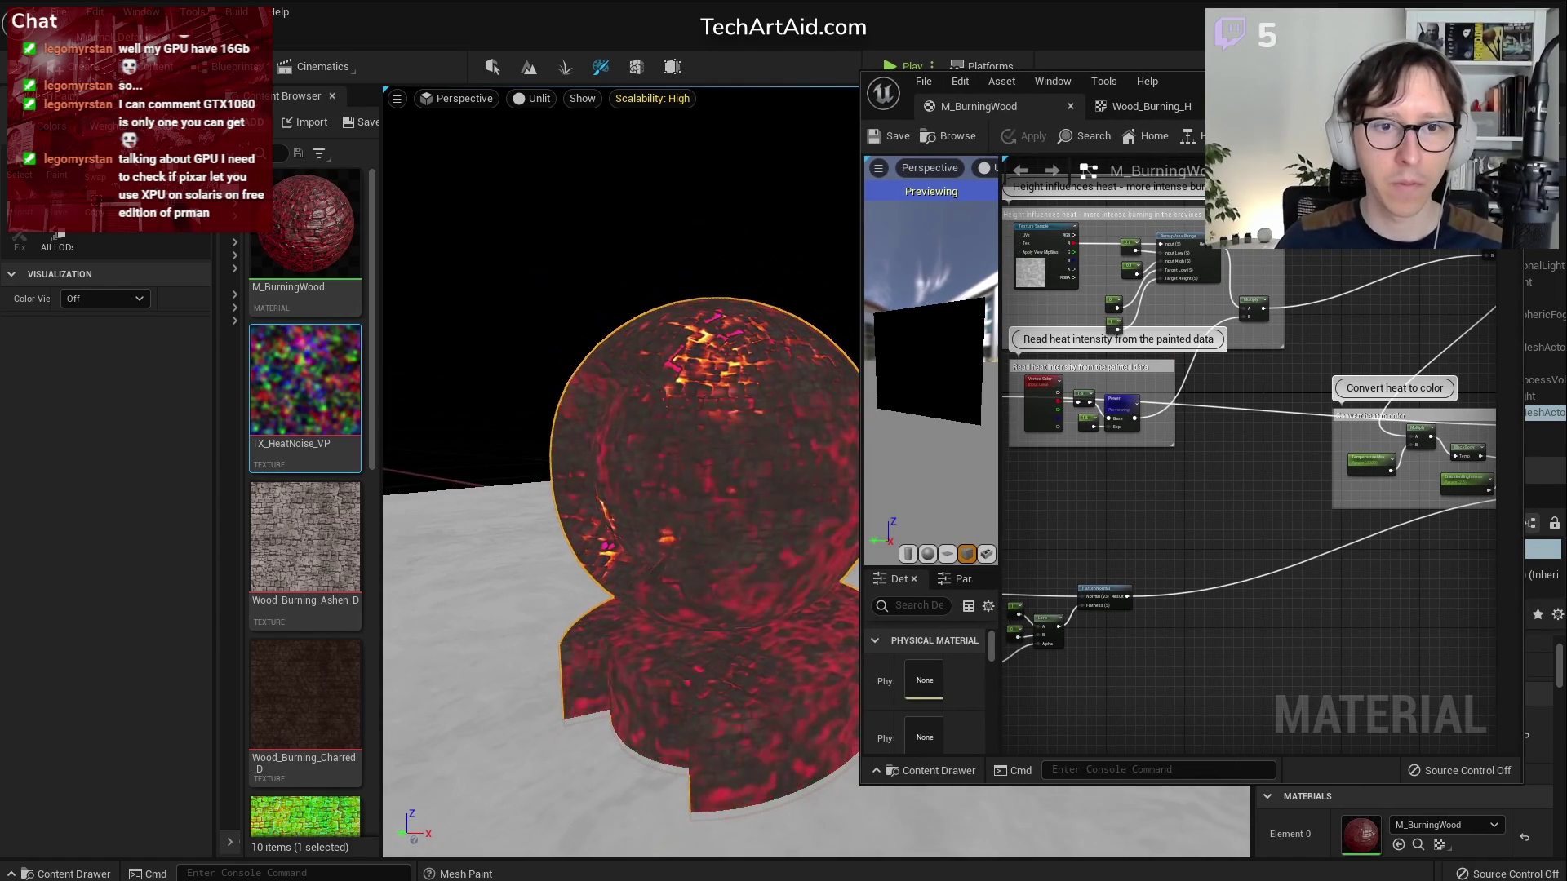
scroll(737, 222, up, 3)
scroll(738, 222, down, 2)
scroll(738, 216, down, 1)
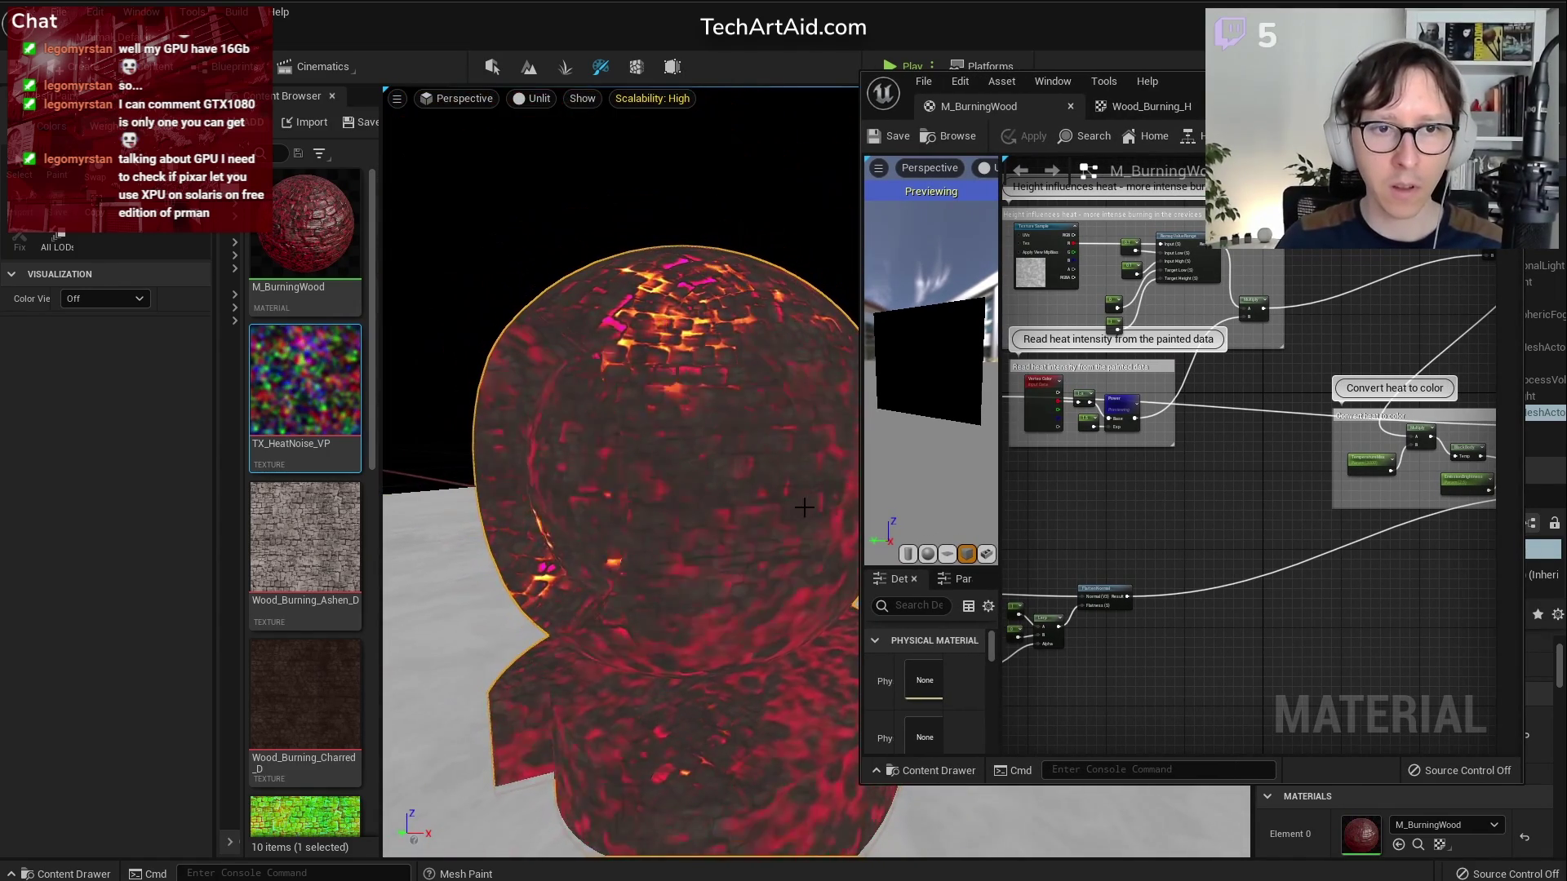
Set HeatNoiseStrength's default value to 0 and inspect the mesh's glow without the noise
right_drag(1248, 425, 1085, 573)
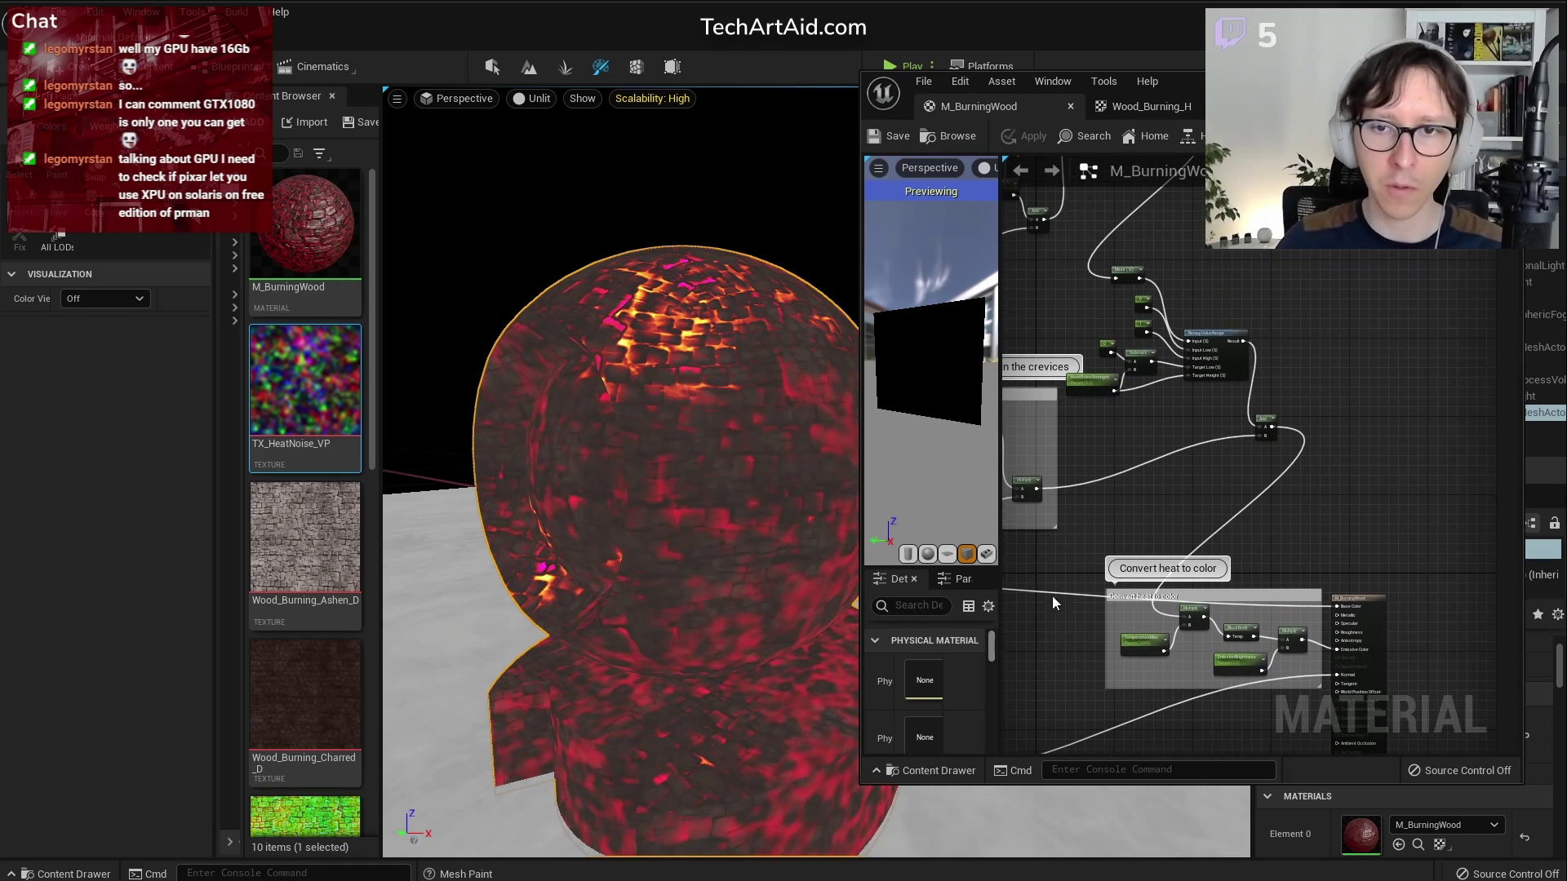
scroll(1085, 522, up, 4)
right_drag(1076, 380, 1329, 540)
click(1130, 486)
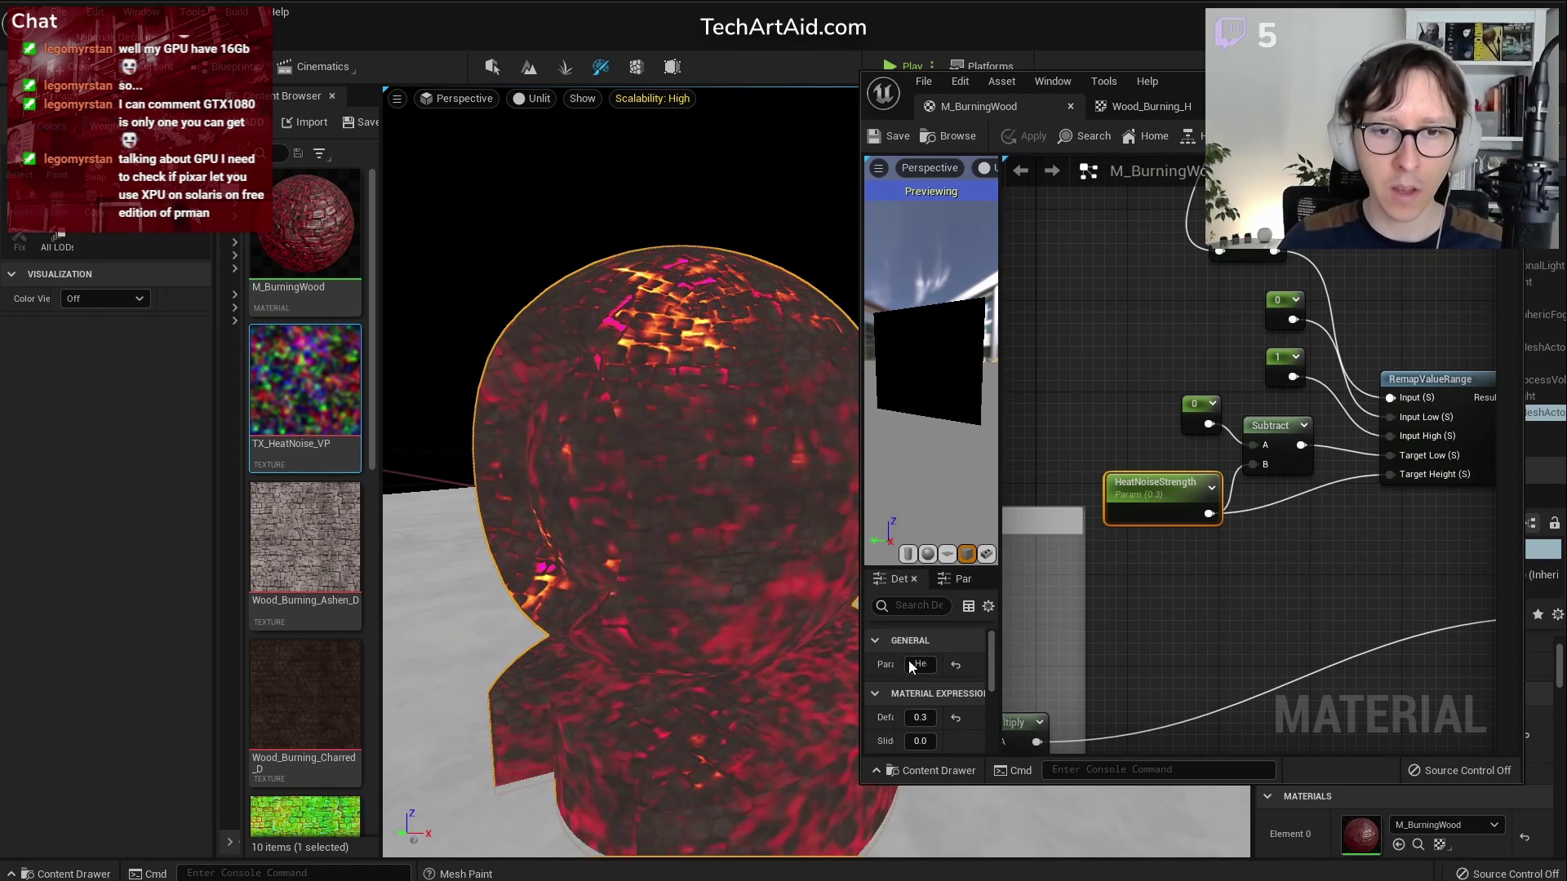
click(921, 718)
text(0)
key(Return)
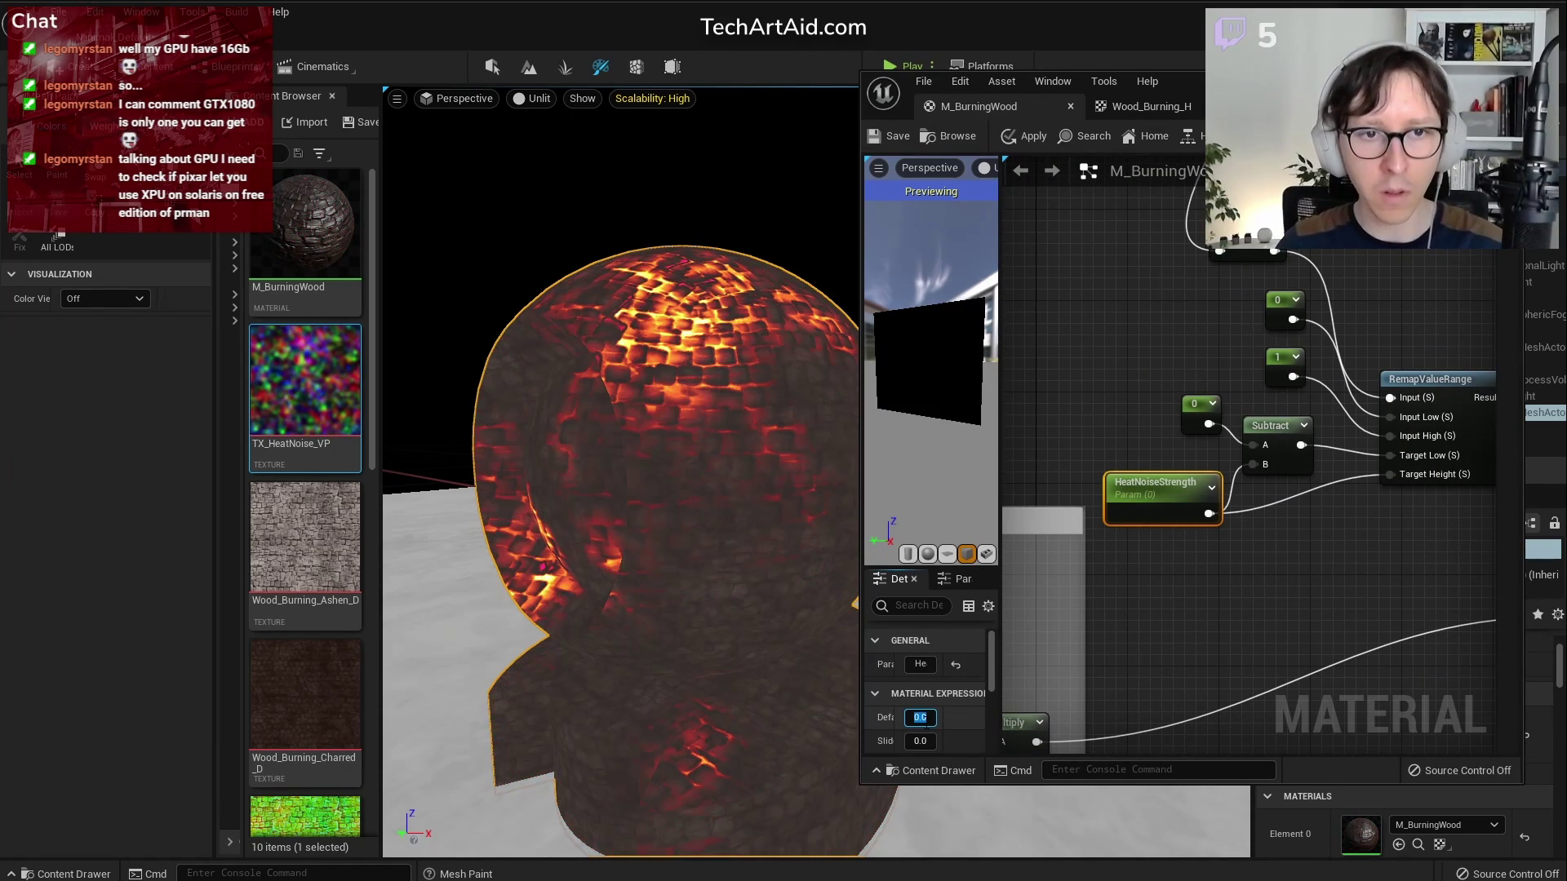
right_drag(668, 279, 628, 269)
key(w)
key(s)
mouse_move(758, 364)
alt+right_down()
mouse_move(816, 364)
mouse_move(710, 364)
mouse_move(758, 364)
alt+right_up()
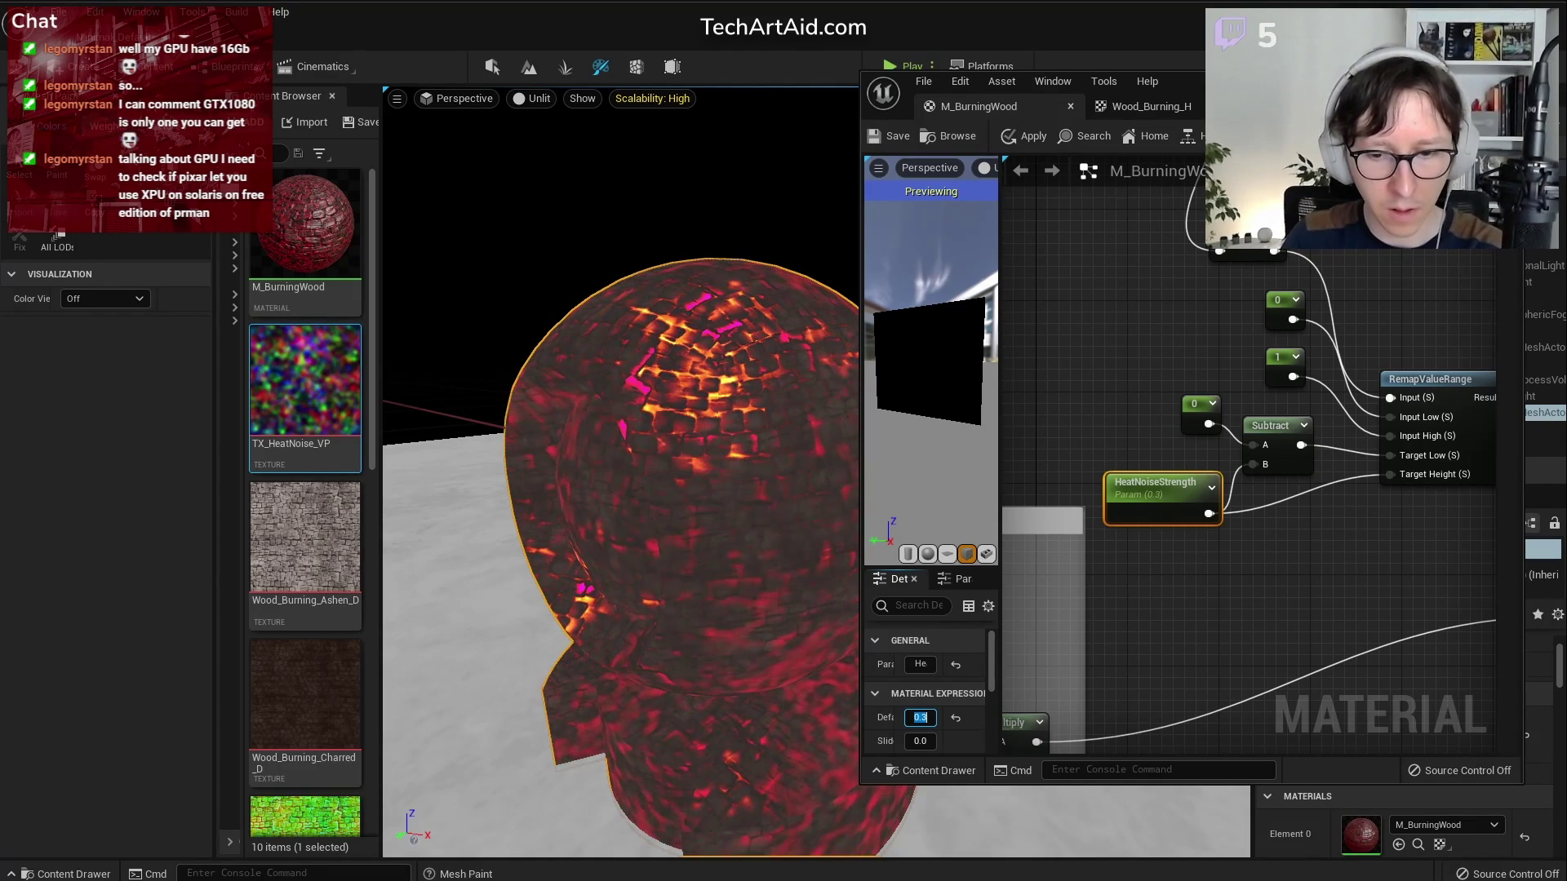
Switch to the browser to look at the HeightLerp shader on Shadertoy, and return to the material editor
key(alt+Tab)
click(490, 82)
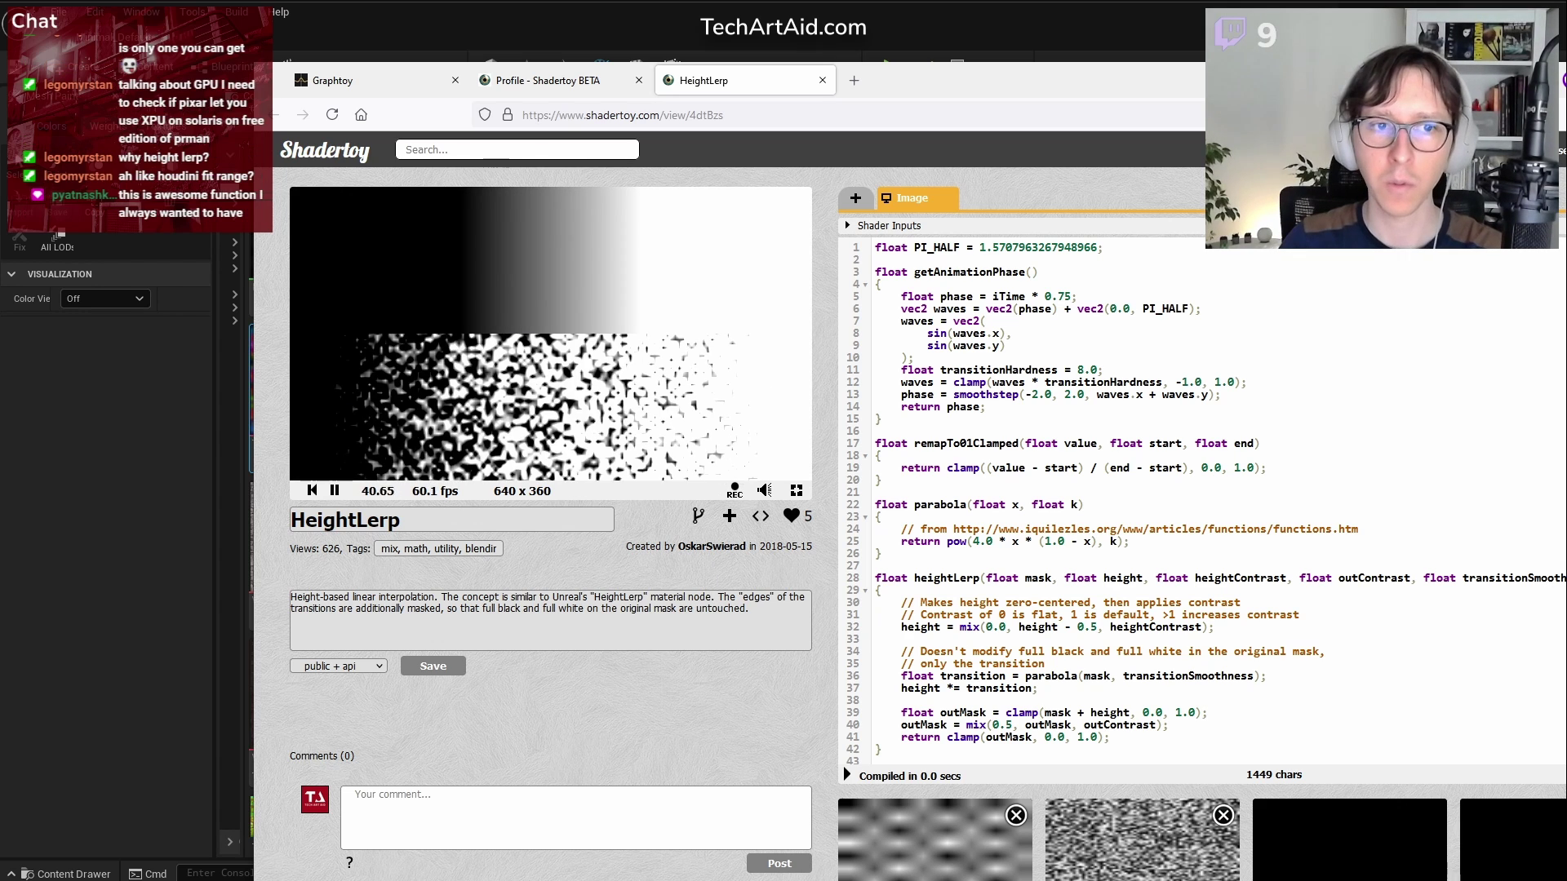
key(alt+Tab)
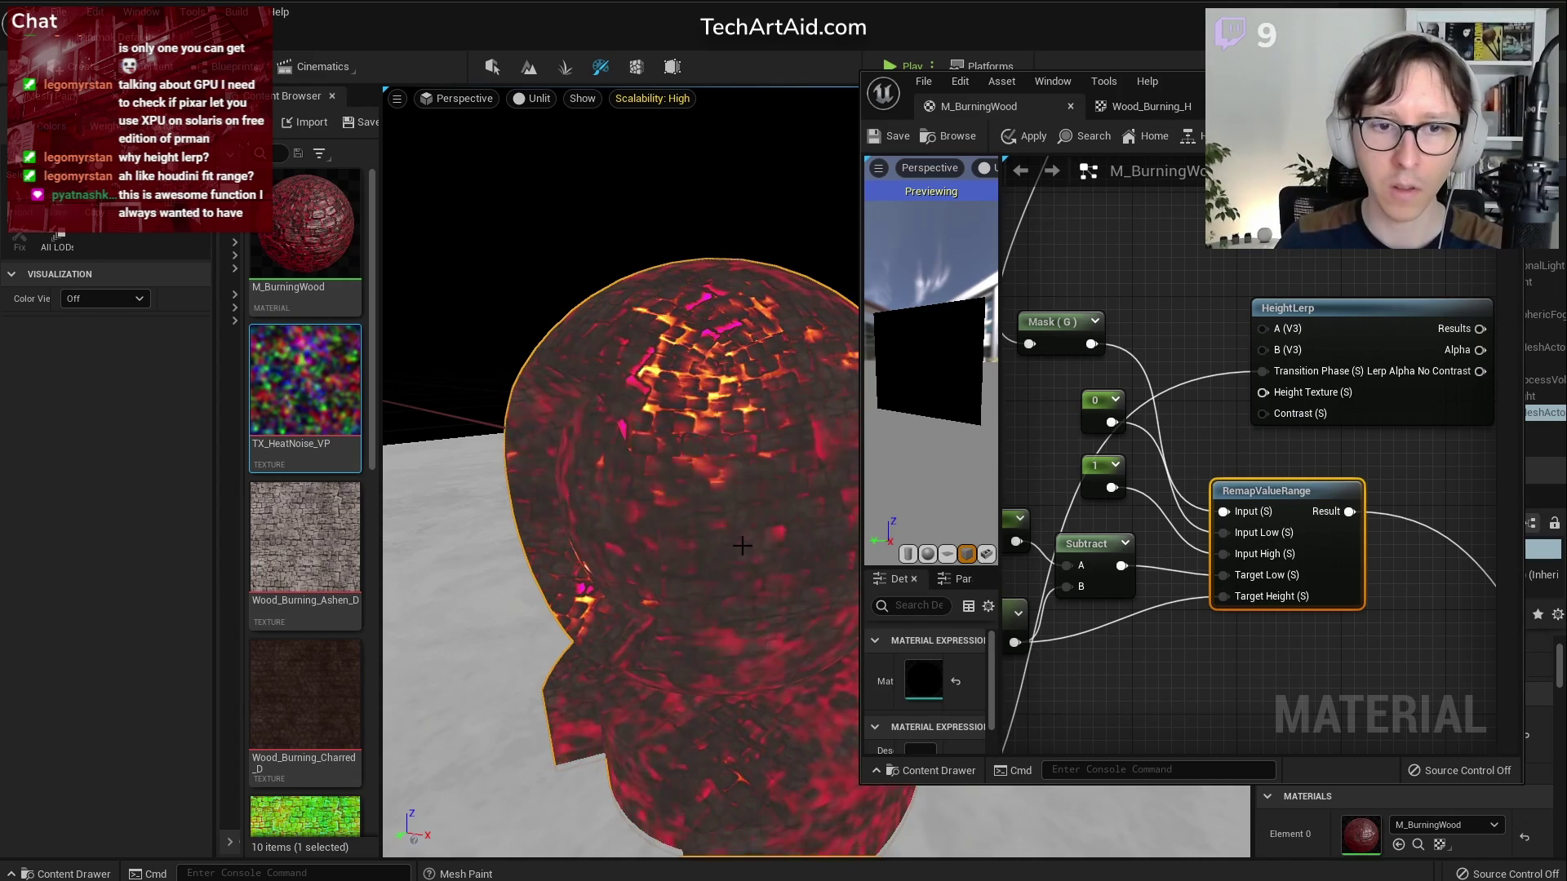
Connect the RemapValueRange result to the Height Texture input of the HeightLerp node
scroll(1234, 506, down, 2)
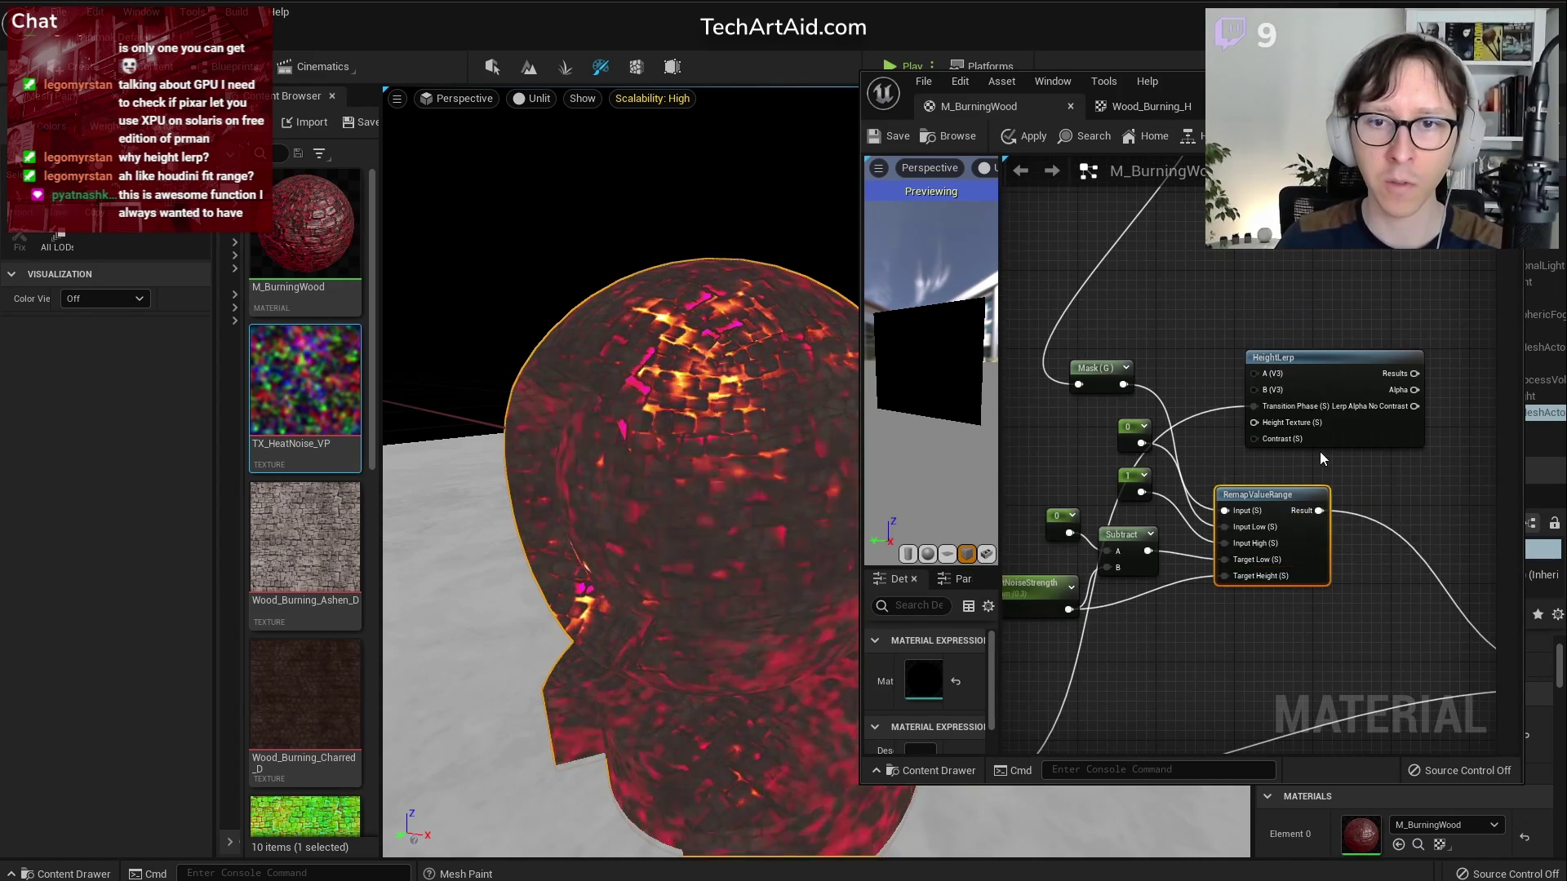
scroll(1297, 460, up, 2)
right_drag(1297, 460, 1514, 237)
scroll(1272, 488, down, 2)
right_drag(1386, 318, 1173, 530)
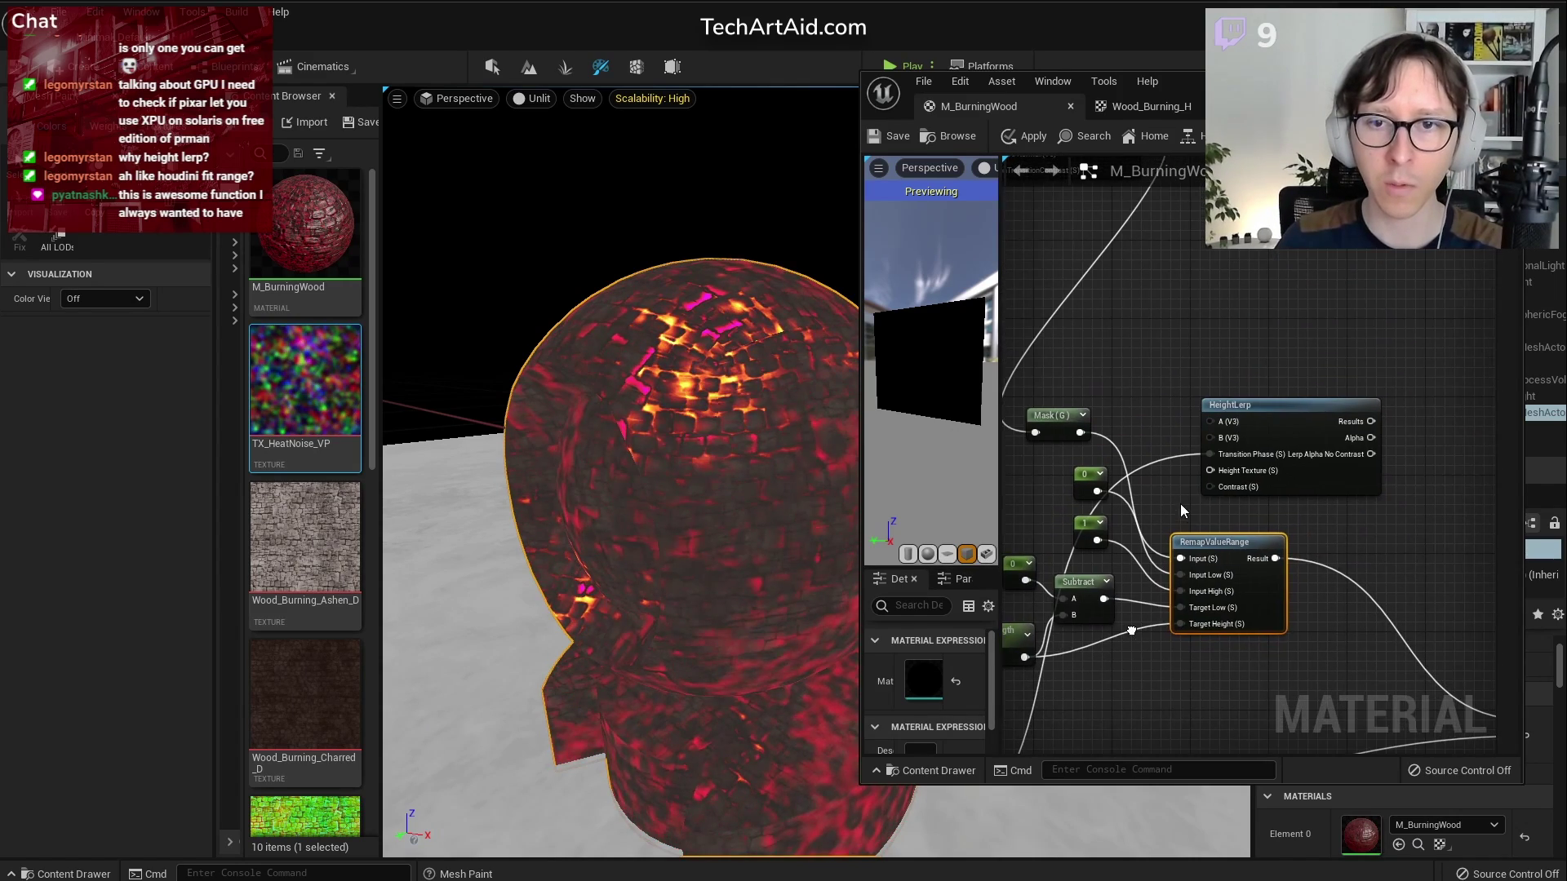
scroll(1198, 463, up, 2)
right_drag(1280, 553, 1427, 525)
drag(1436, 556, 1366, 439)
right_drag(1427, 522, 1284, 513)
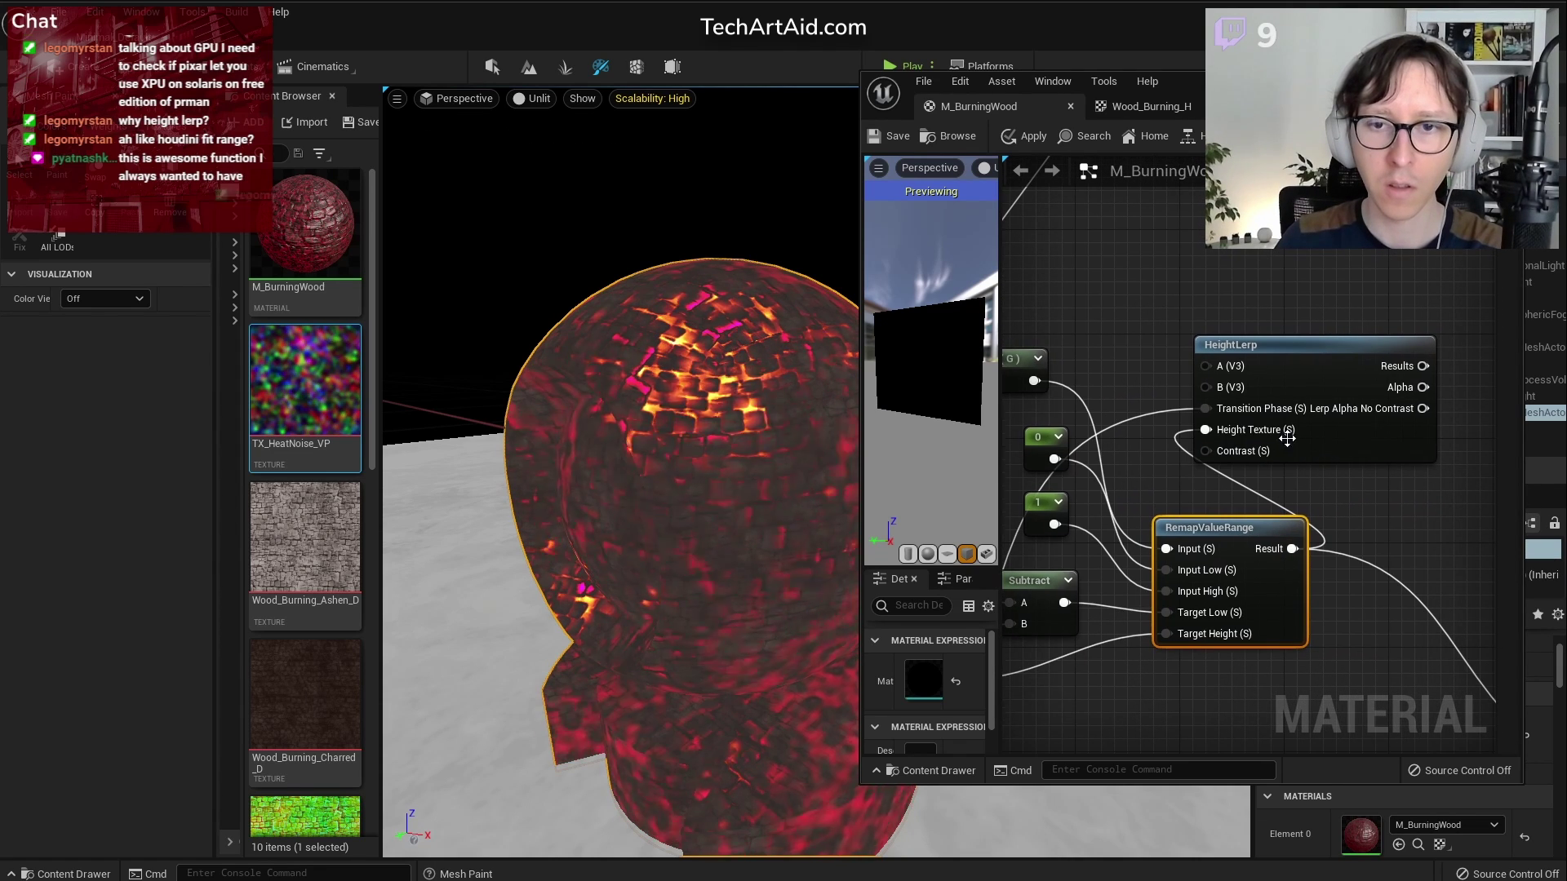
Move HeightLerp clear of RemapValueRange, add a constant of 0, and connect it to HeightLerp's Contrast input
drag(1240, 354, 1375, 381)
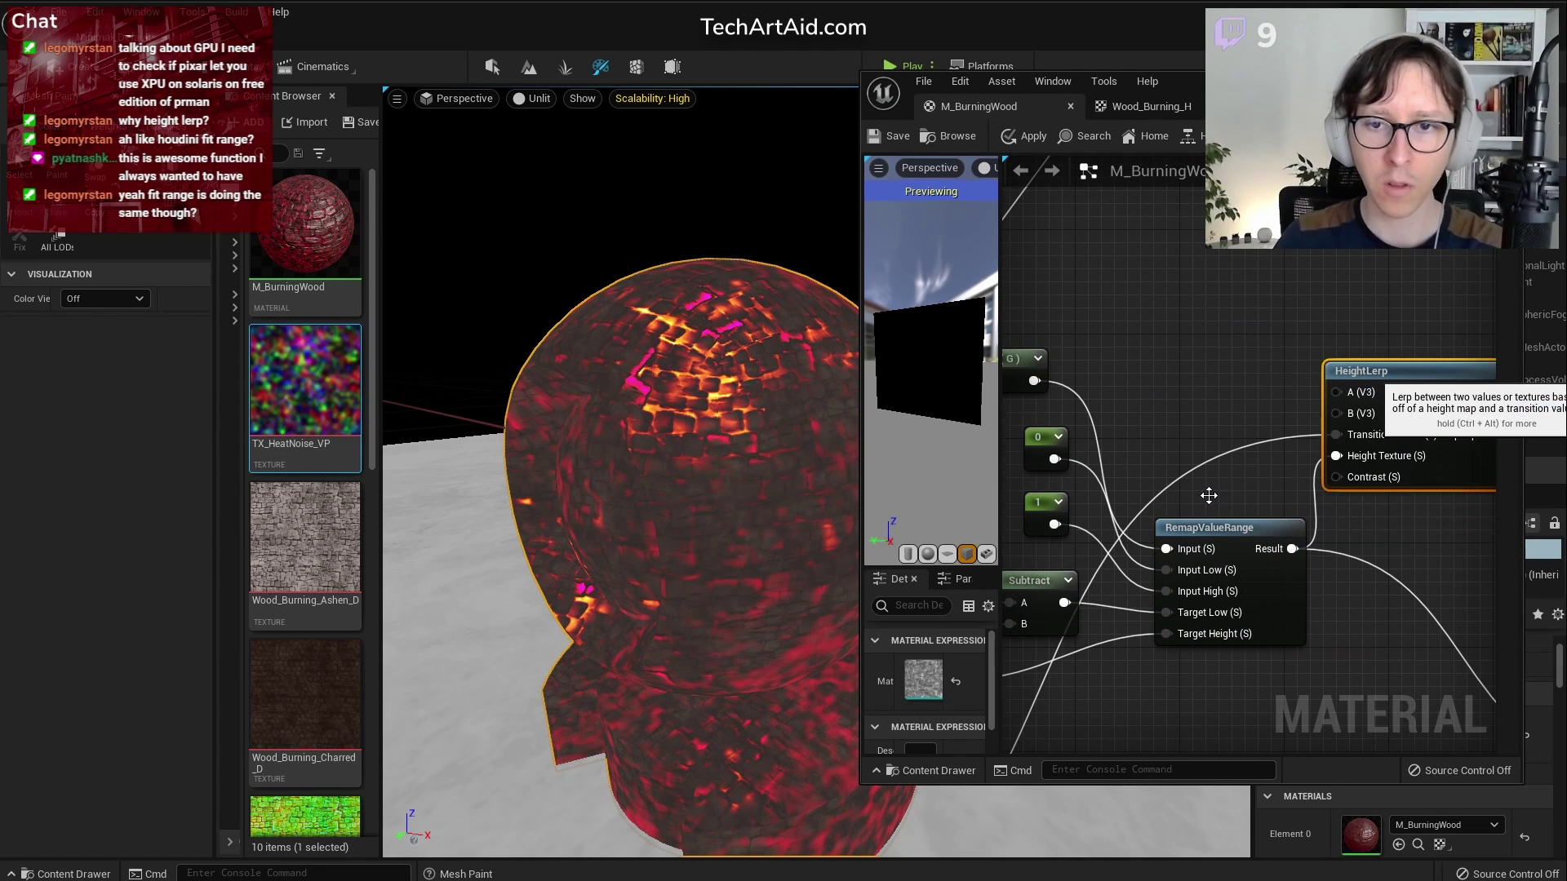
click(1241, 473)
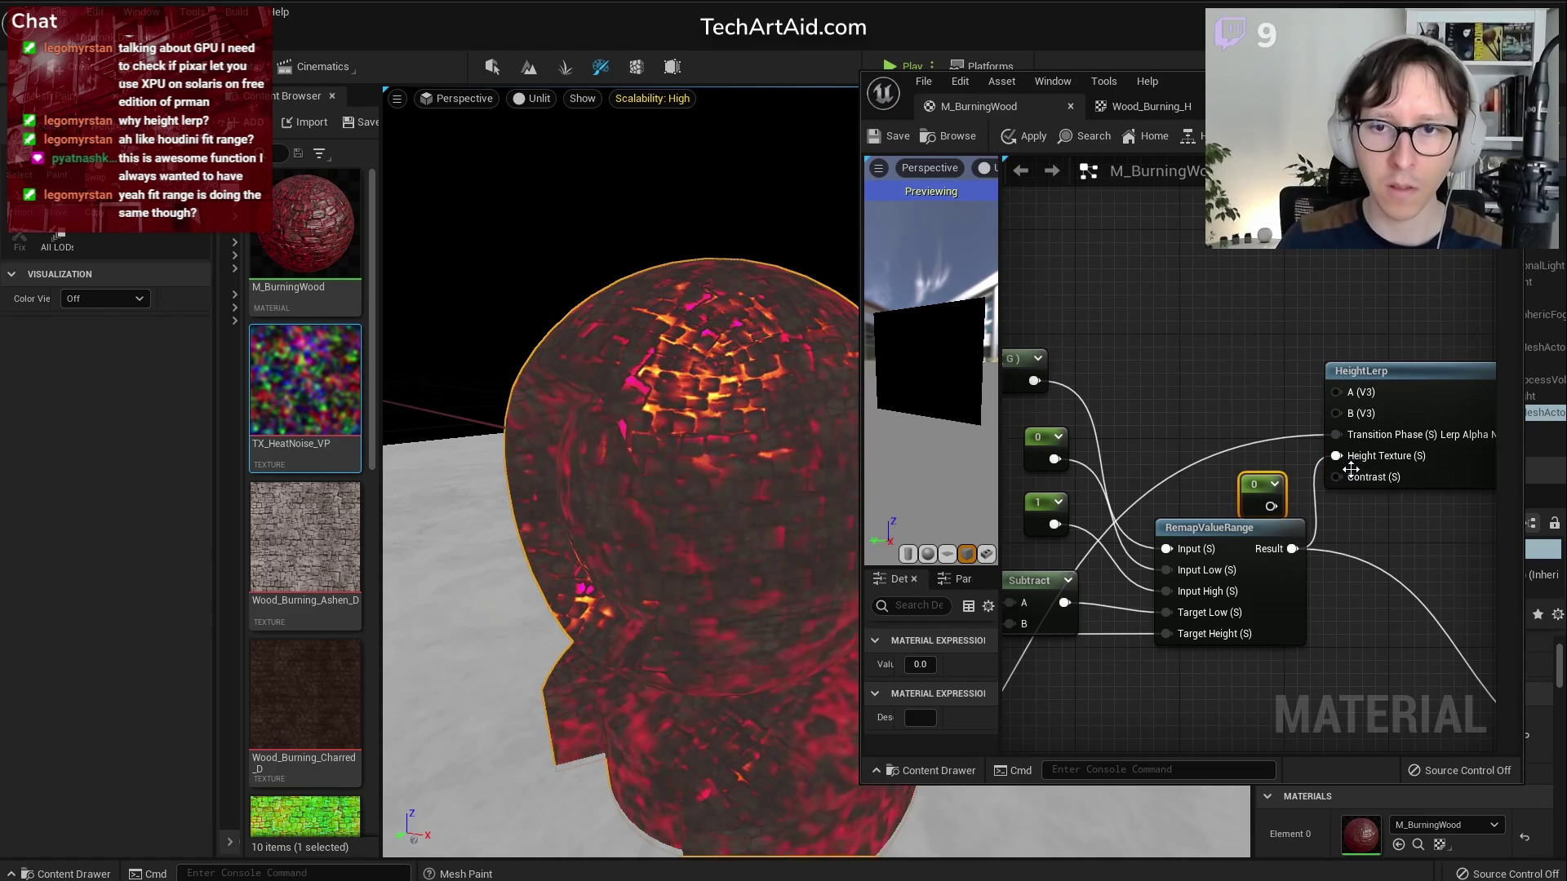
drag(1270, 506, 1344, 472)
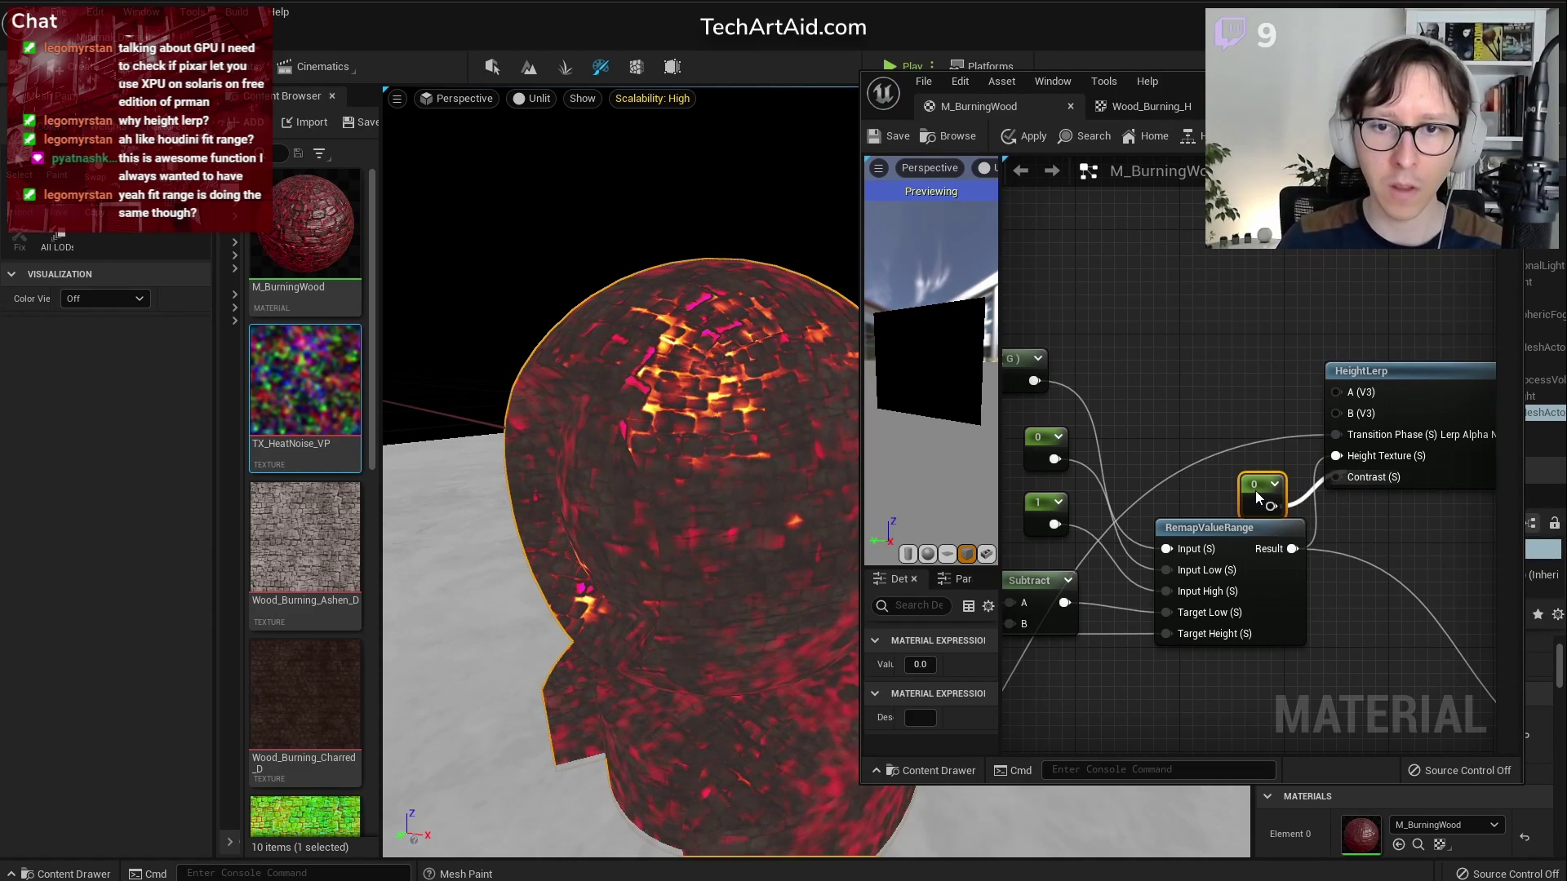
drag(1255, 491, 1255, 467)
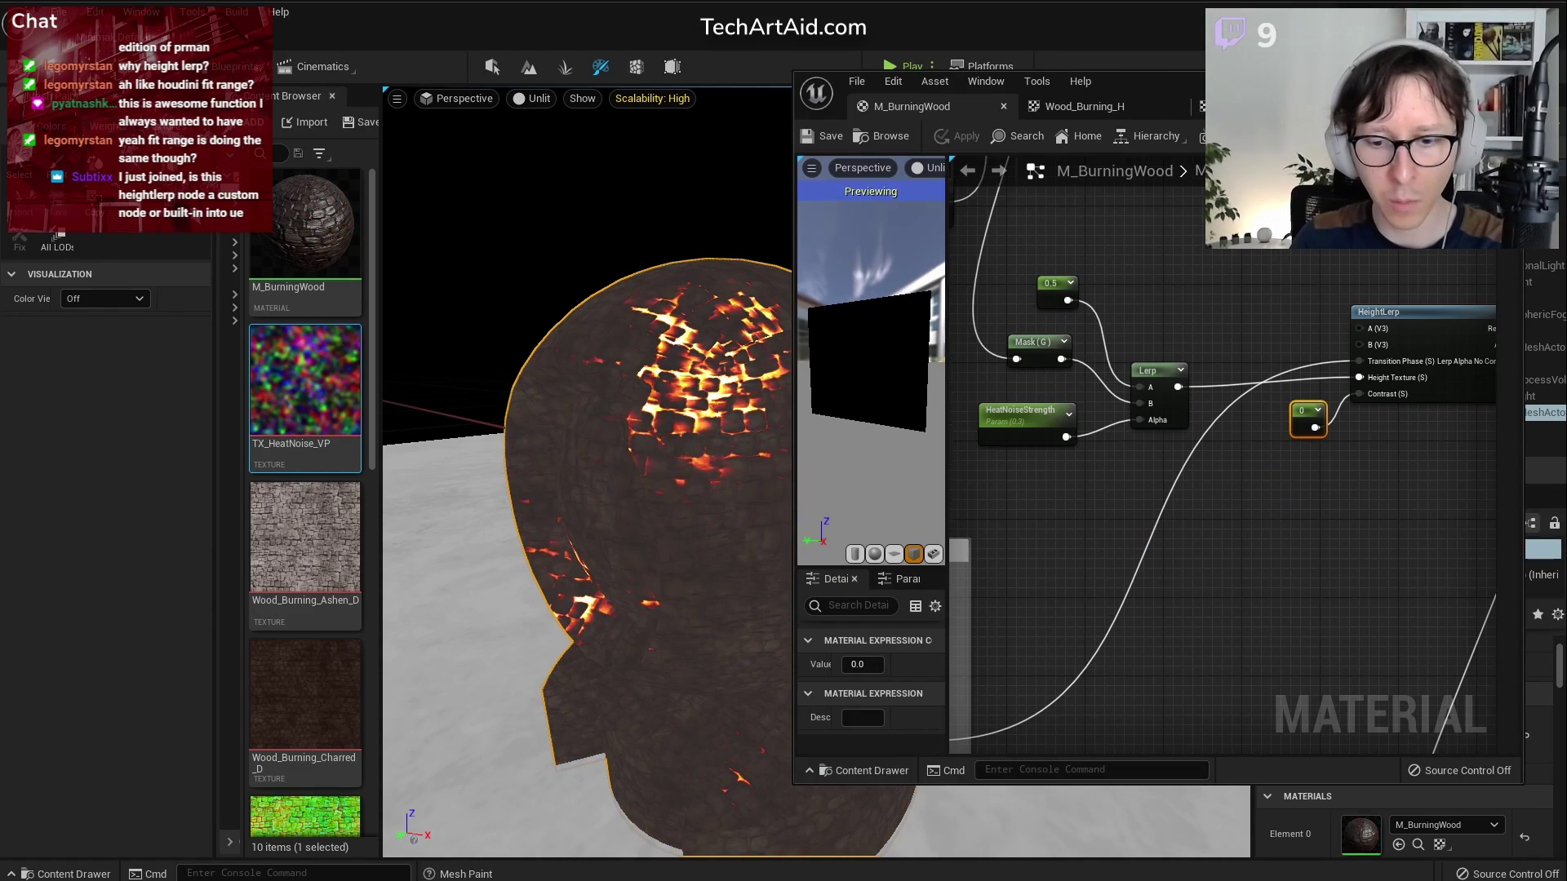
Check the HeightLerp demo on Shadertoy again and inspect the connections of the HeightLerp node in the material graph
key(alt+Tab)
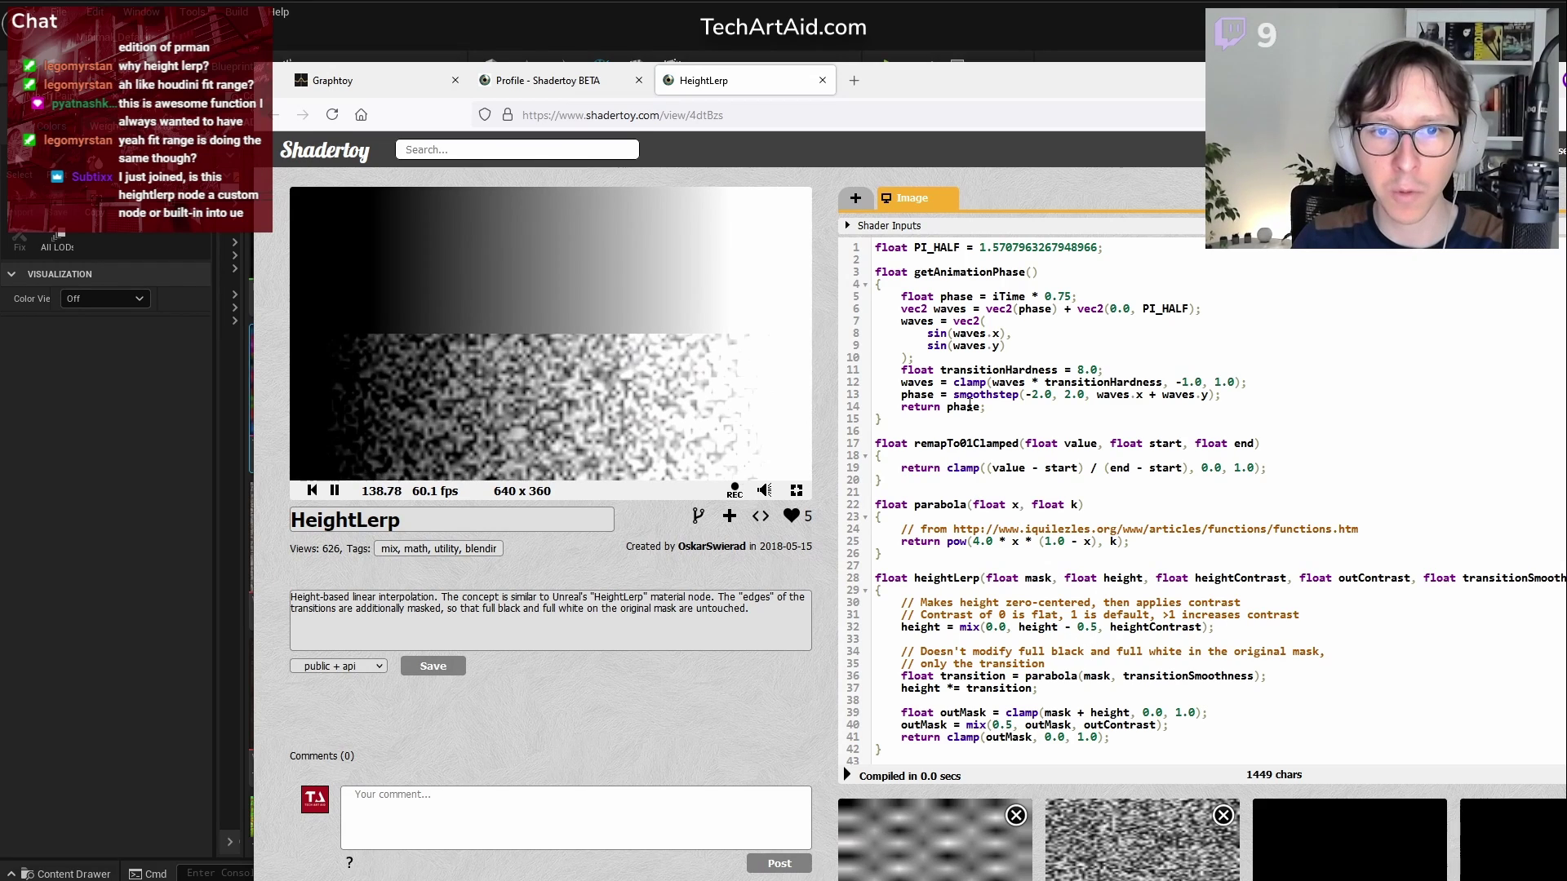
key(alt+Tab)
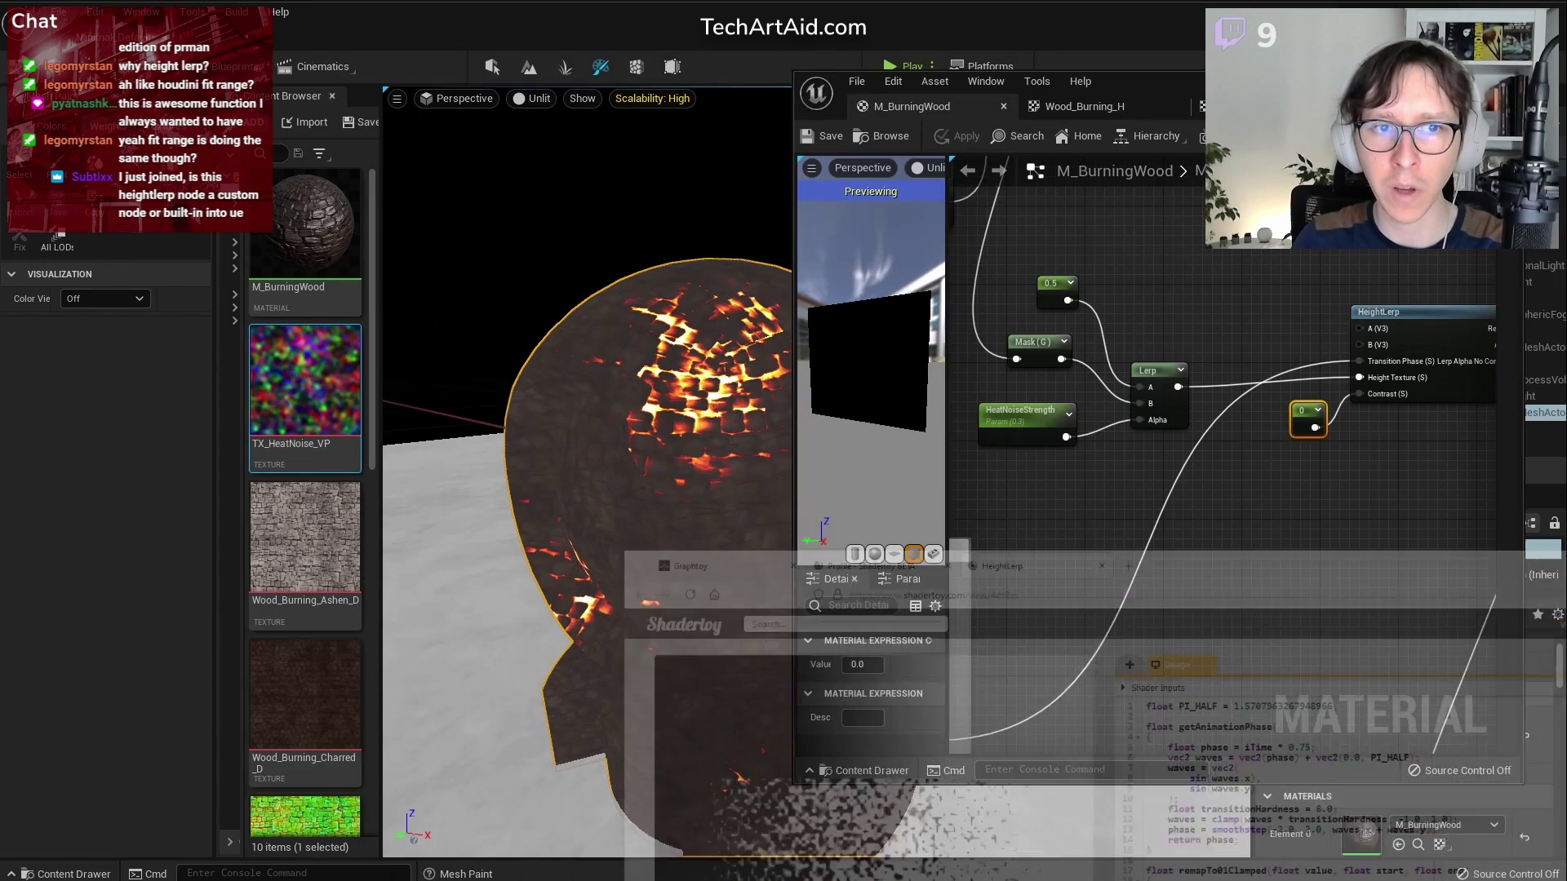
scroll(1358, 349, up, 3)
right_drag(1358, 349, 1108, 405)
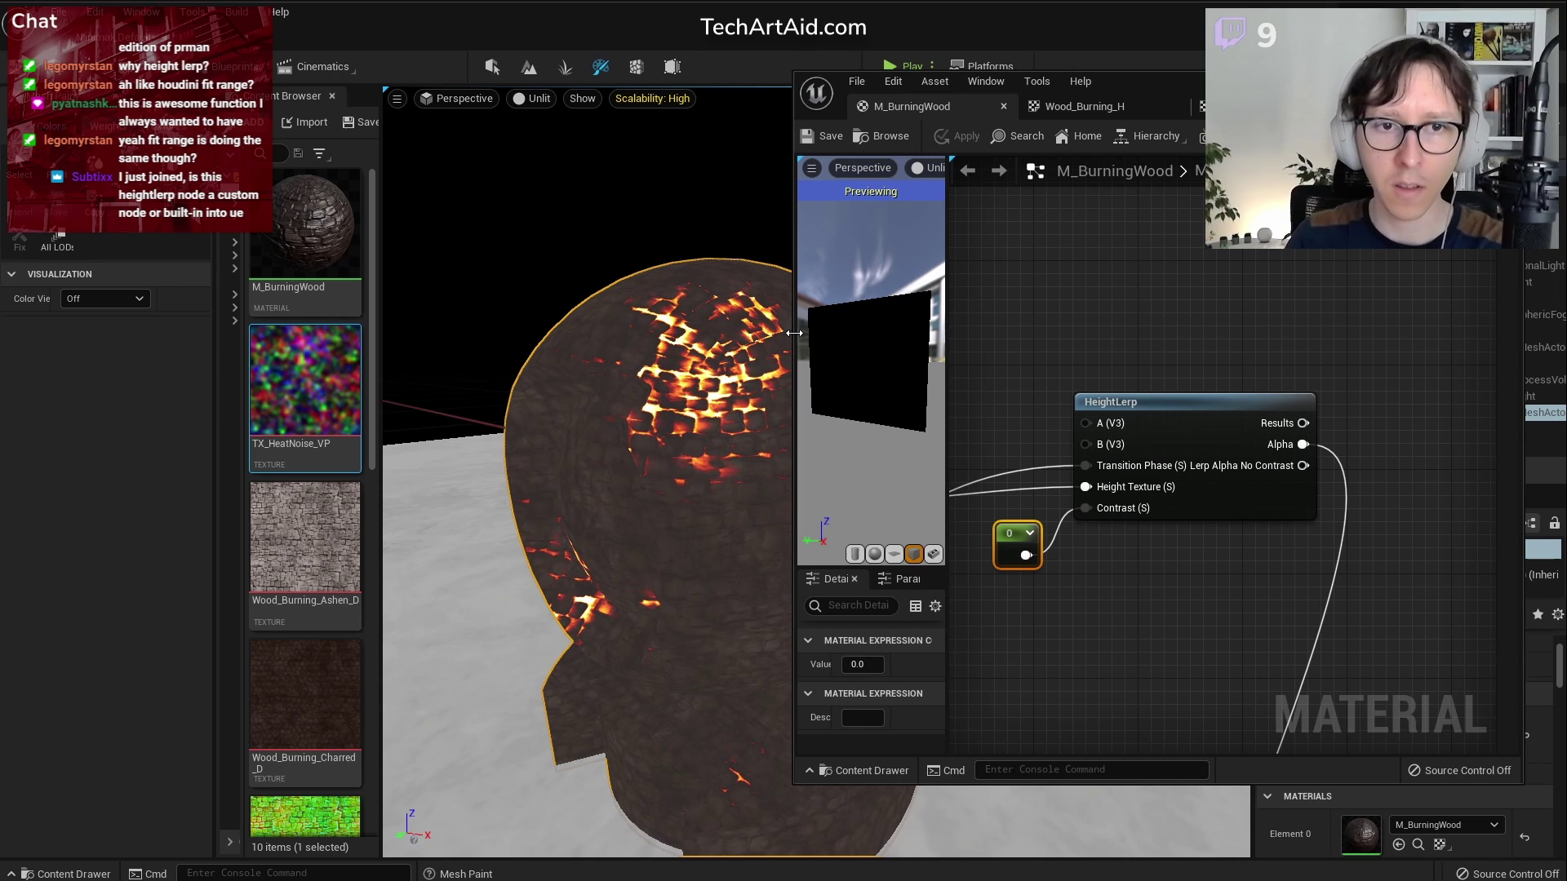
Bypass HeightLerp by connecting the height-influence Multiply directly to input A of the first Multiply in the Convert heat to color group
drag(794, 333, 890, 323)
right_drag(1182, 328, 1294, 336)
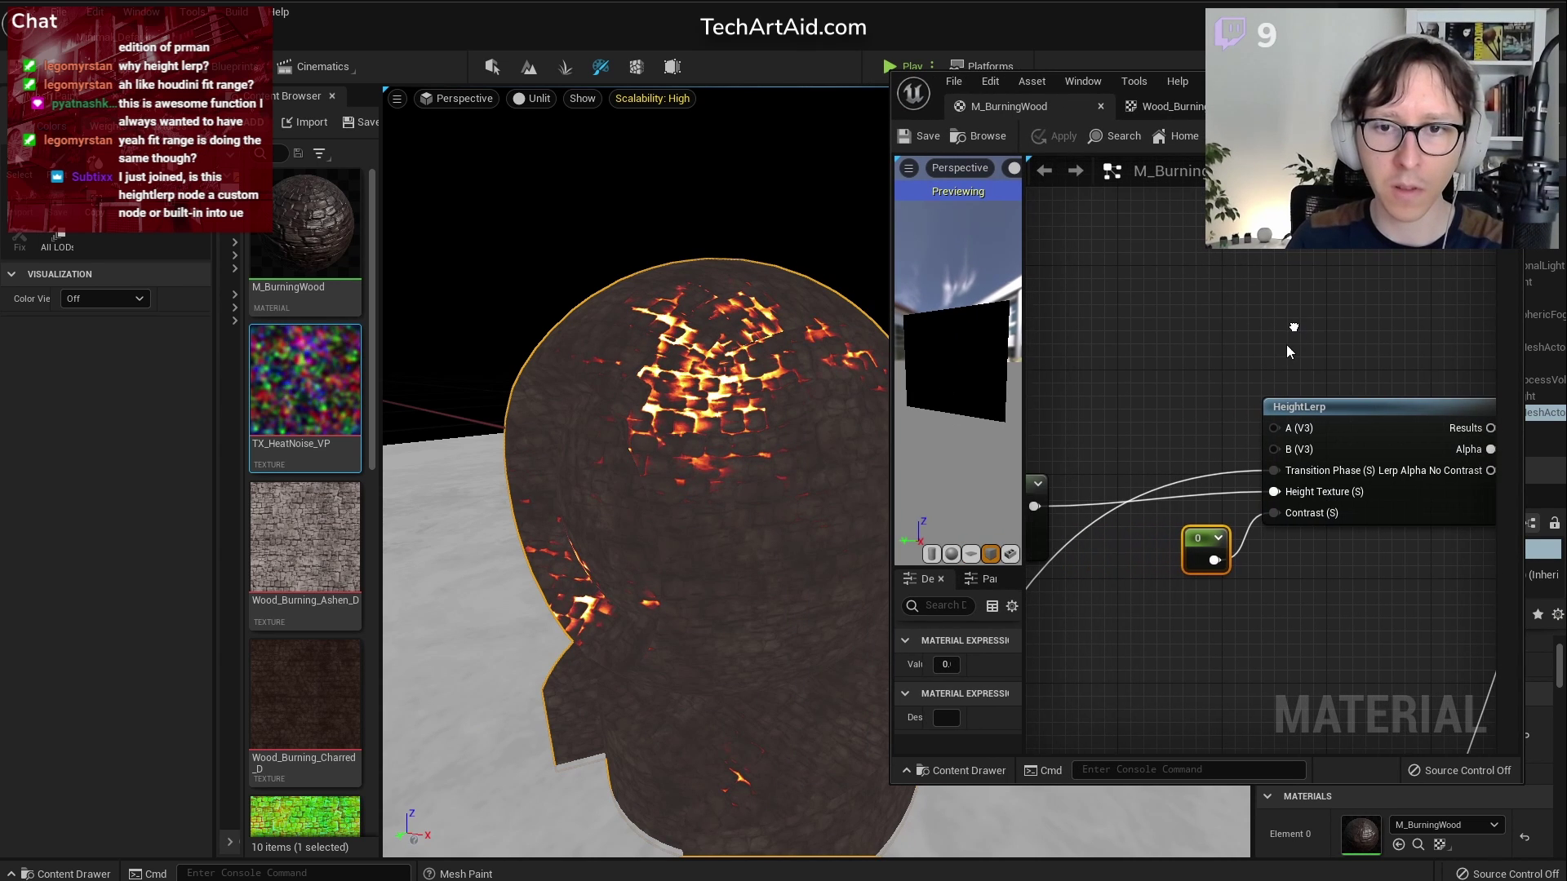
scroll(1282, 387, down, 1)
scroll(1294, 555, down, 2)
right_drag(1374, 563, 1349, 345)
right_drag(1277, 498, 1418, 408)
scroll(1248, 349, down, 1)
drag(1090, 447, 1088, 447)
drag(1443, 612, 1441, 612)
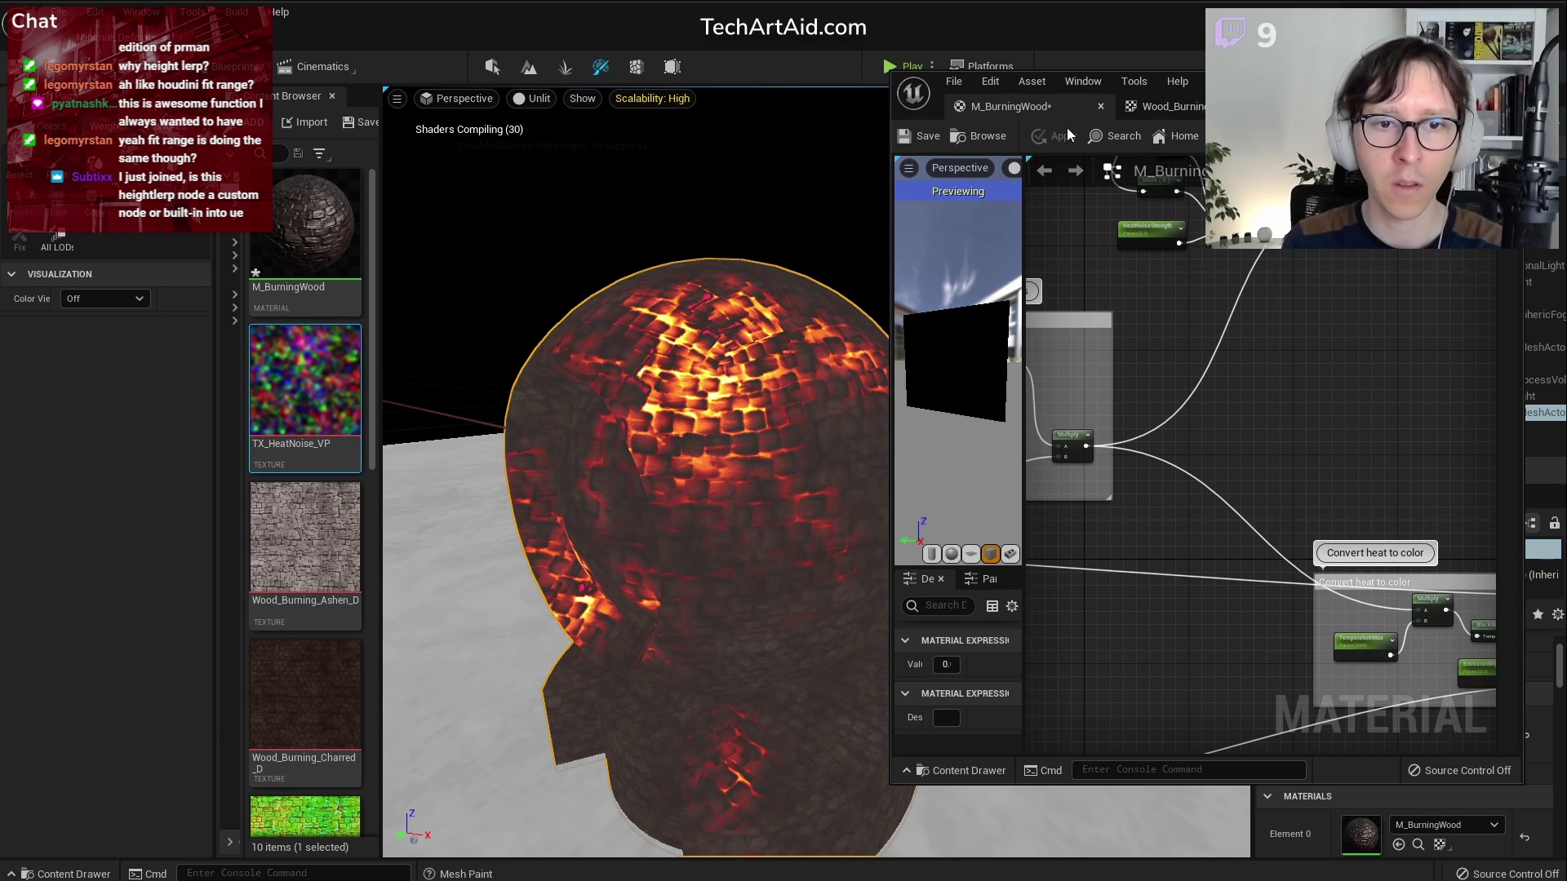
Reconnect HeightLerp's Alpha output to input A of the first Multiply in Convert heat to color, and save the material
right_drag(1374, 263, 1222, 361)
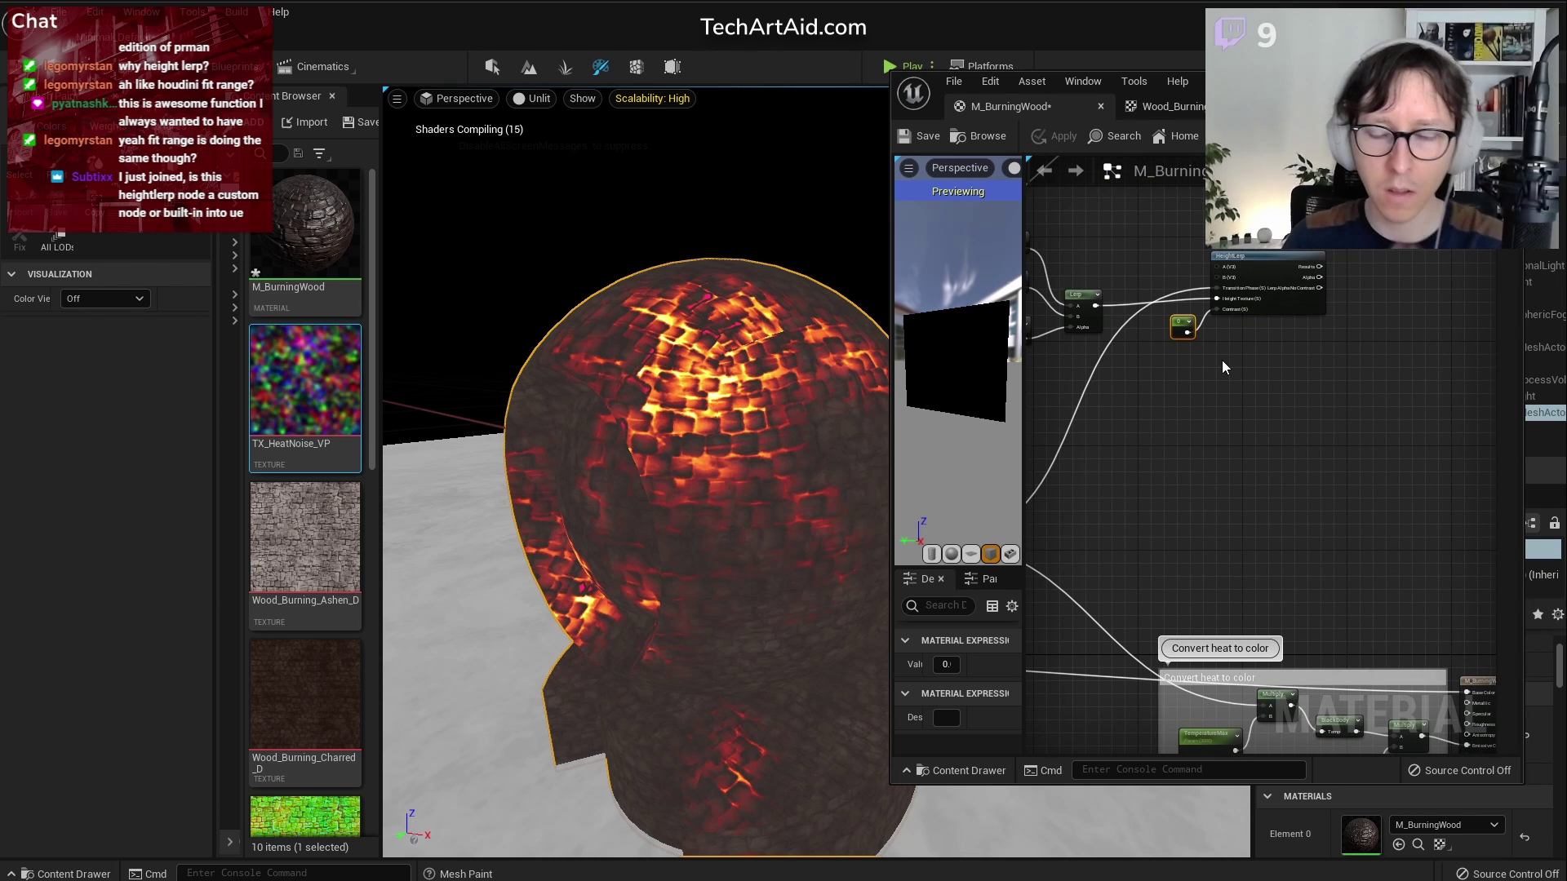
scroll(1306, 296, up, 1)
drag(1328, 272, 1244, 621)
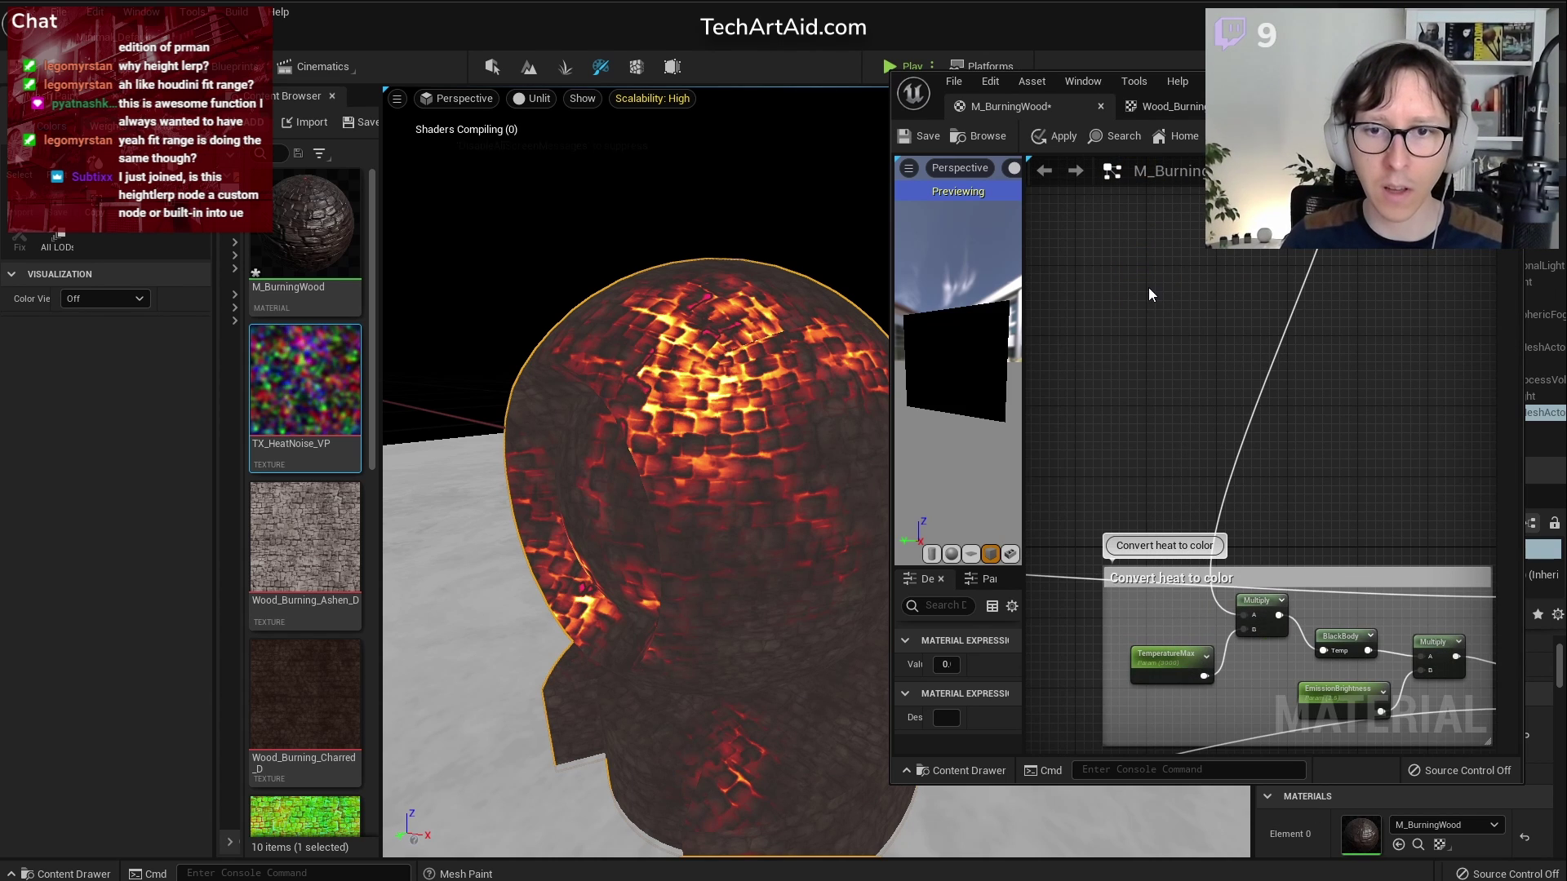
right_drag(1149, 289, 1155, 577)
scroll(1154, 485, up, 2)
right_drag(1154, 485, 1291, 526)
click(911, 134)
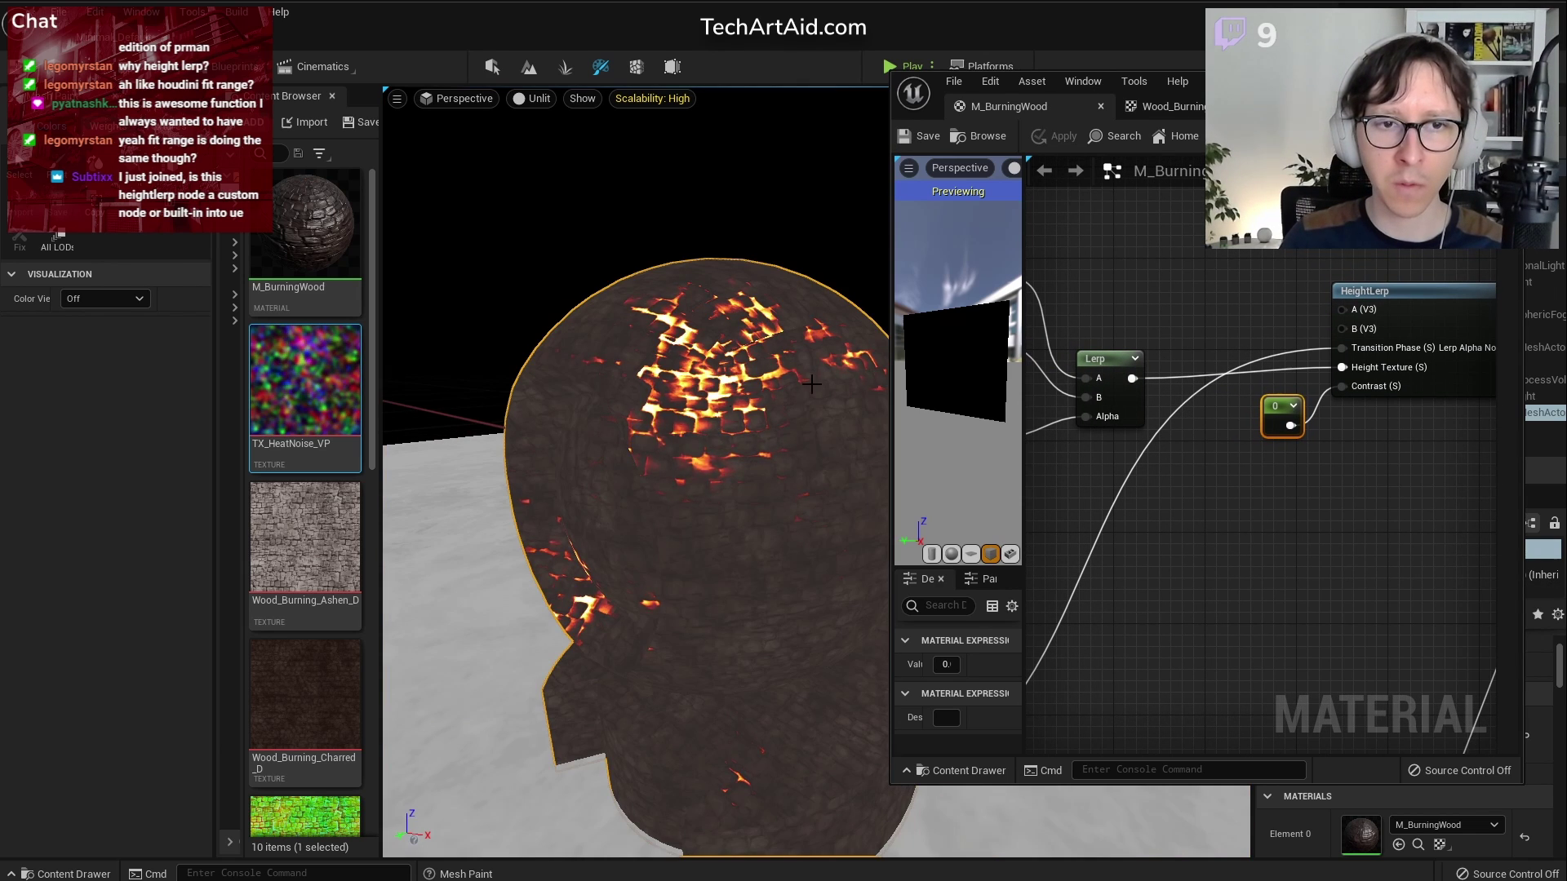
Set the HeatNoiseStrength parameter's default value to 0, adjusting the Details area's width to read its fields
right_drag(1052, 465, 1365, 478)
right_drag(1232, 487, 1157, 521)
click(1169, 471)
drag(1024, 630, 1144, 645)
click(1028, 711)
text(0)
key(Return)
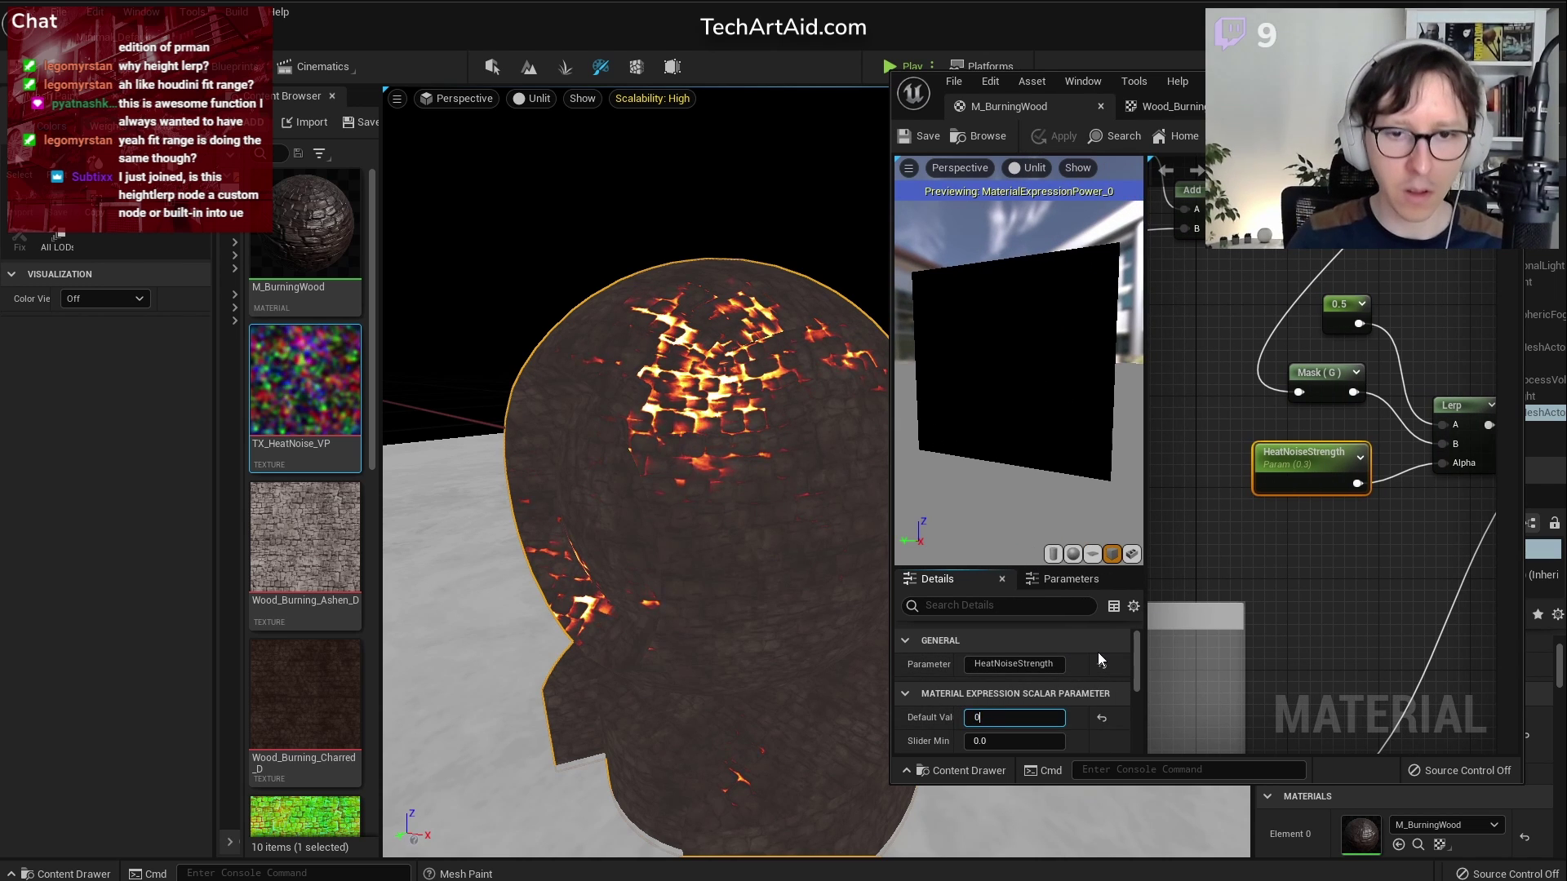
right_drag(1364, 561, 1254, 546)
scroll(1182, 526, down, 1)
drag(1147, 487, 1078, 489)
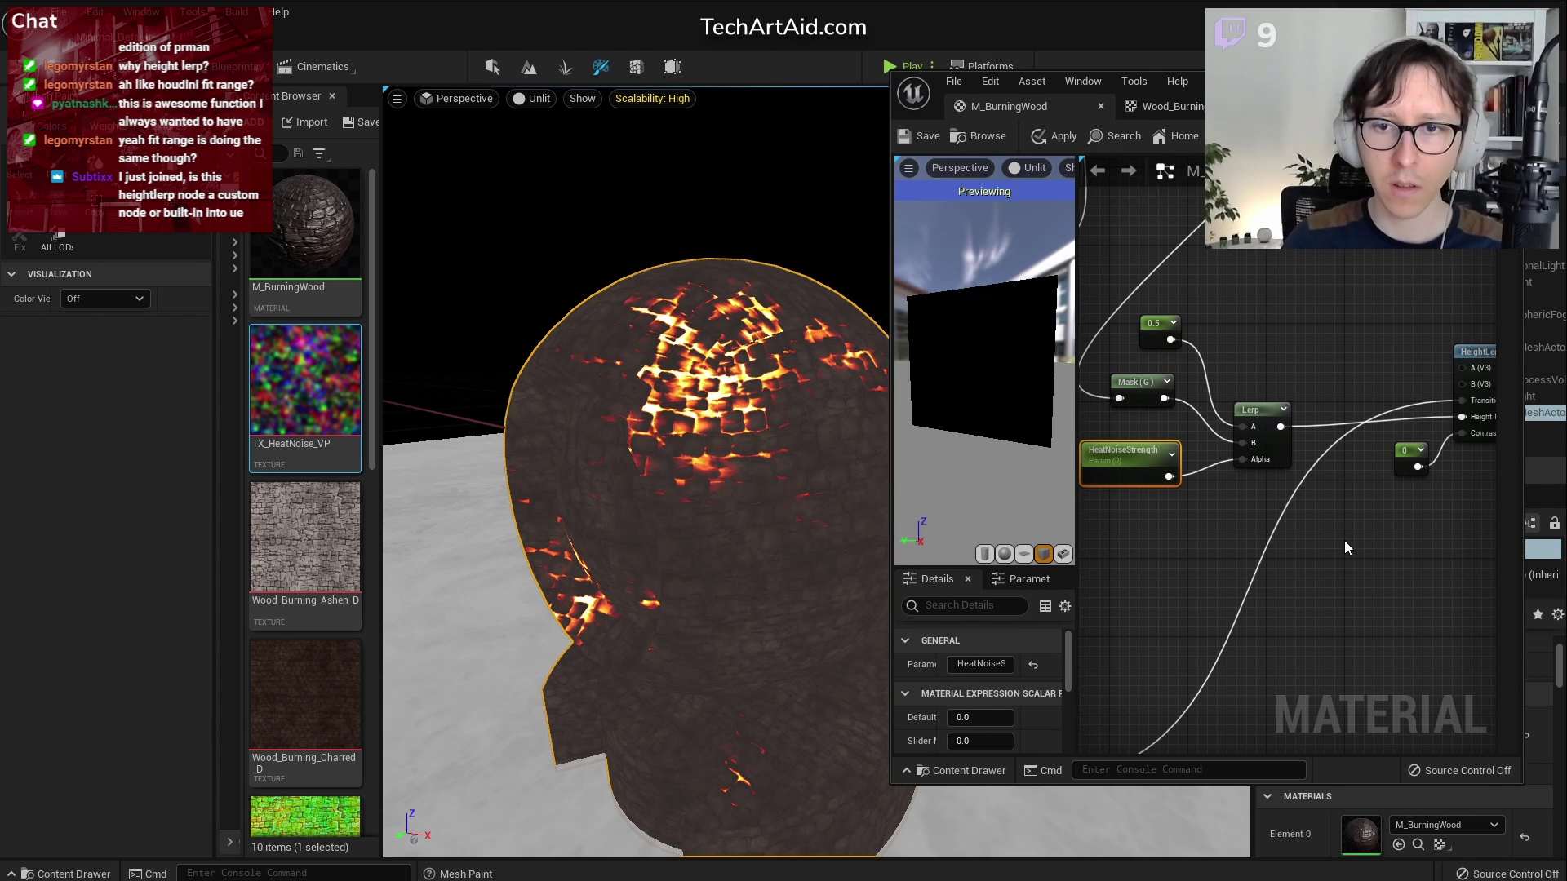
Feed HeightLerp's Height Texture from a 0.5 constant instead of the Lerp, and check that constant's value
right_drag(1331, 532, 1264, 529)
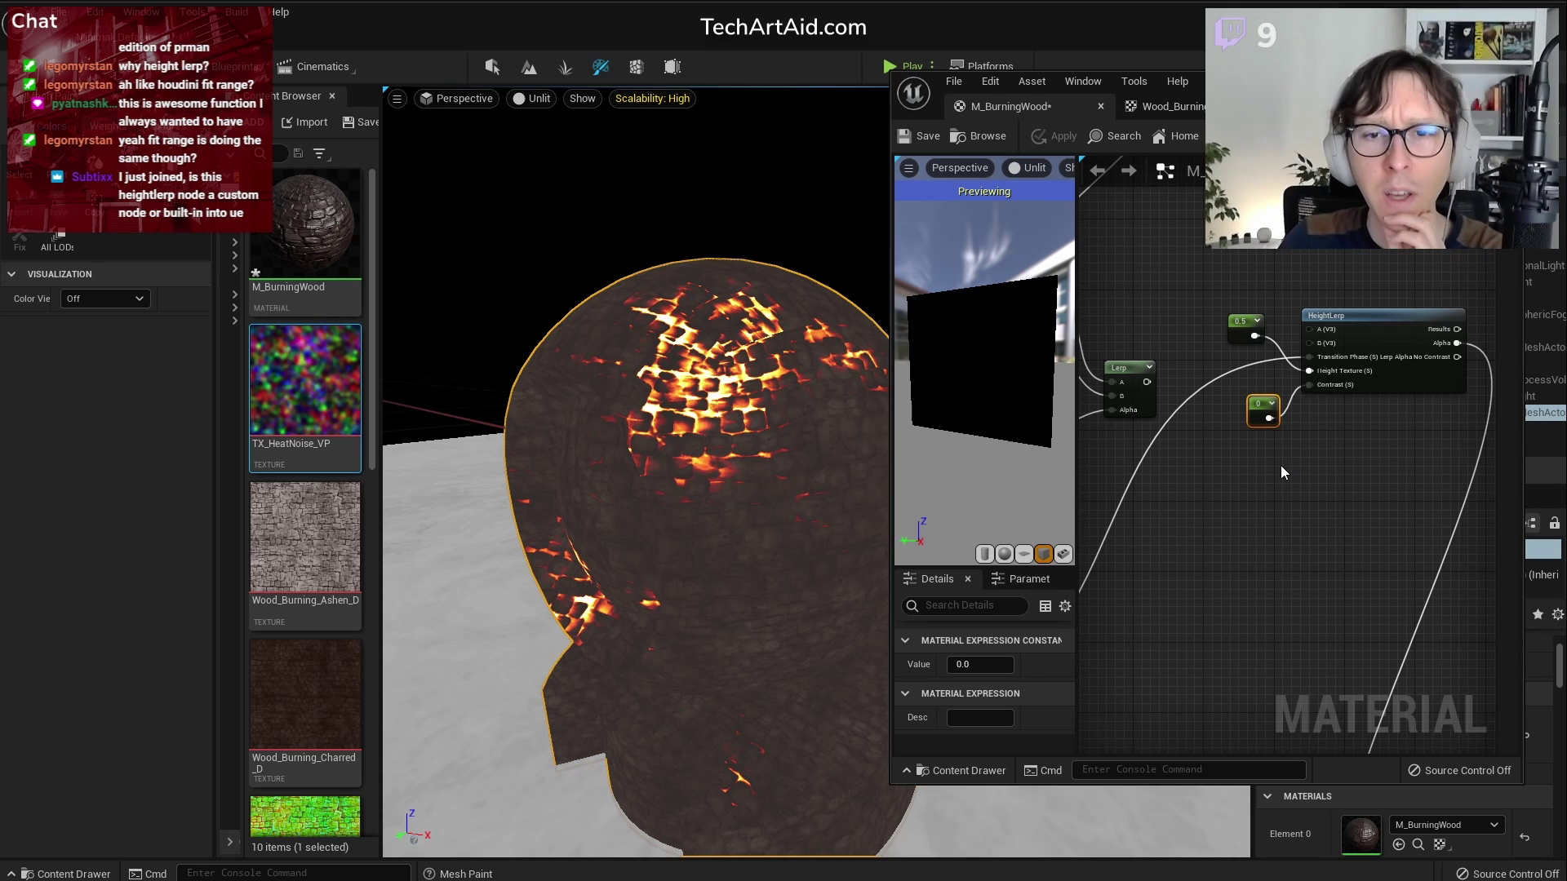
scroll(1280, 466, up, 1)
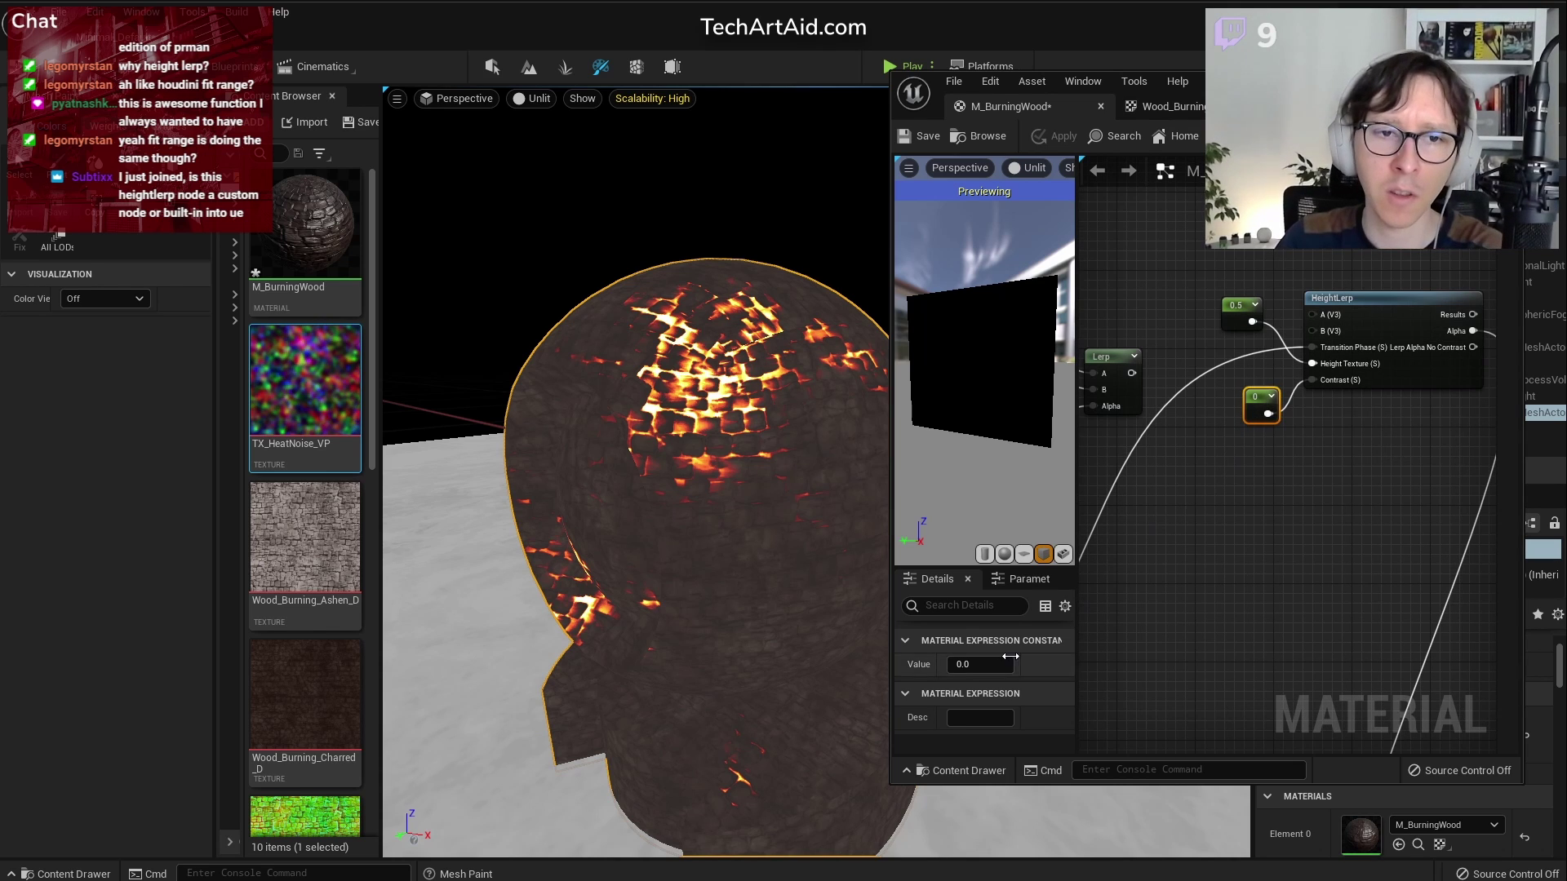
scroll(1243, 325, up, 1)
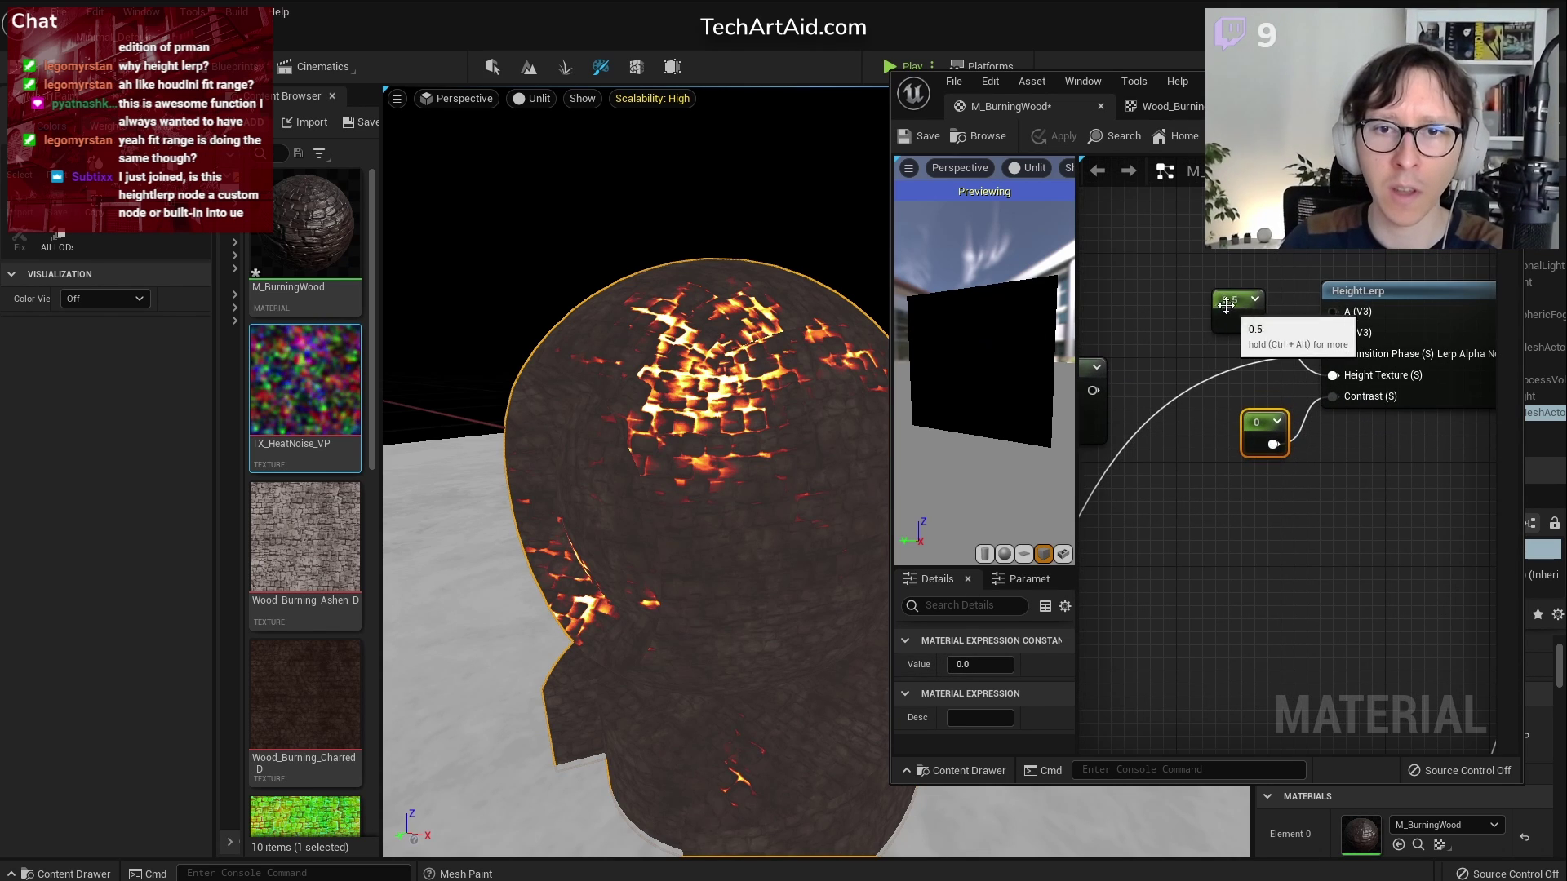
click(1218, 318)
scroll(1263, 412, down, 2)
scroll(1337, 381, up, 2)
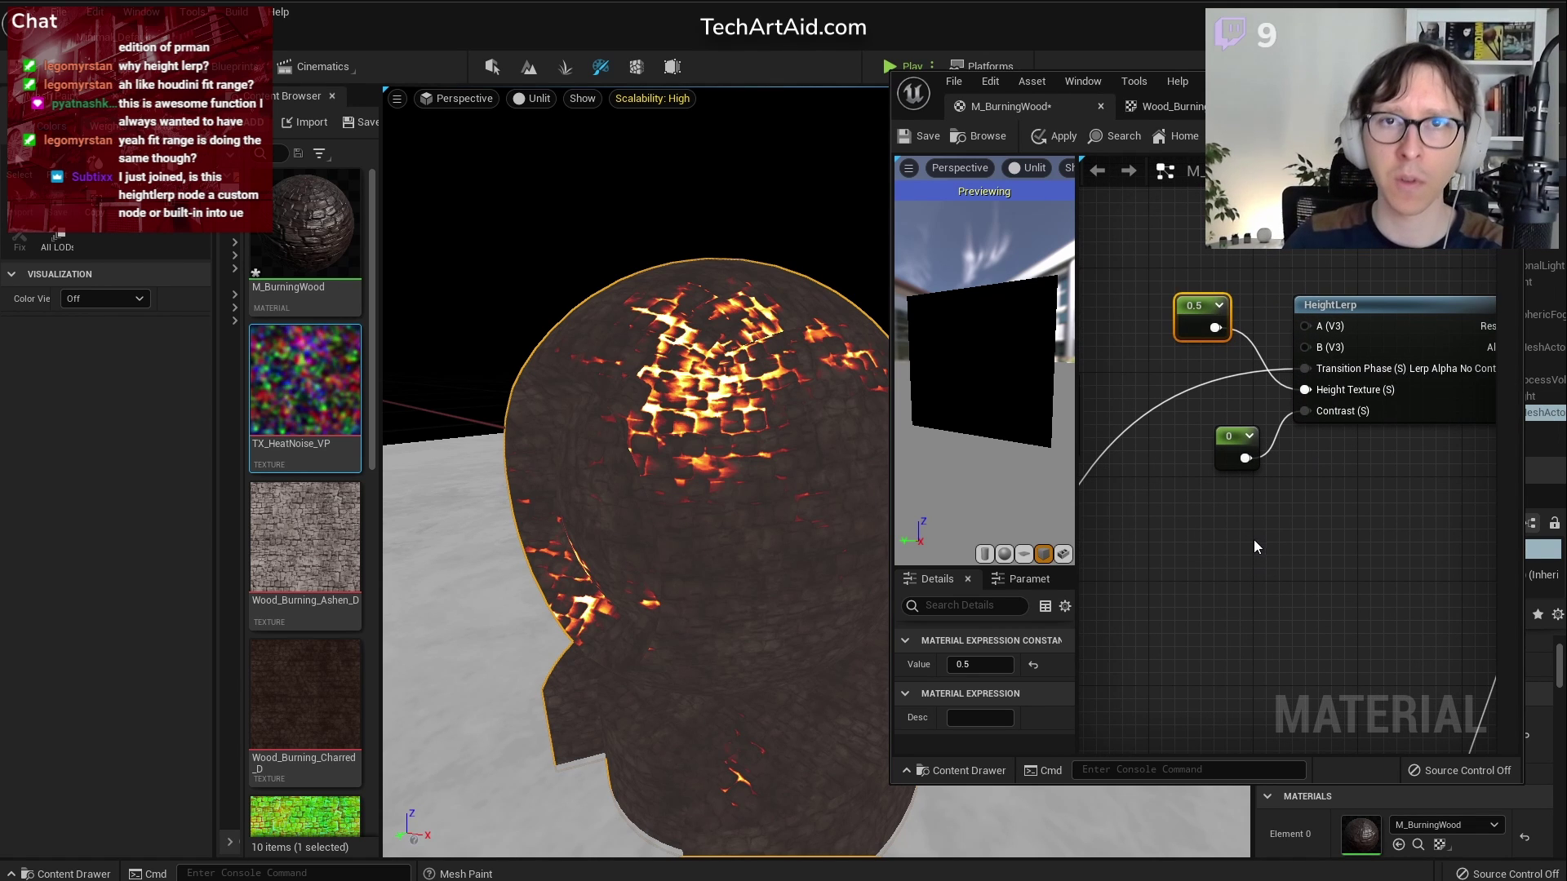
scroll(1250, 526, down, 2)
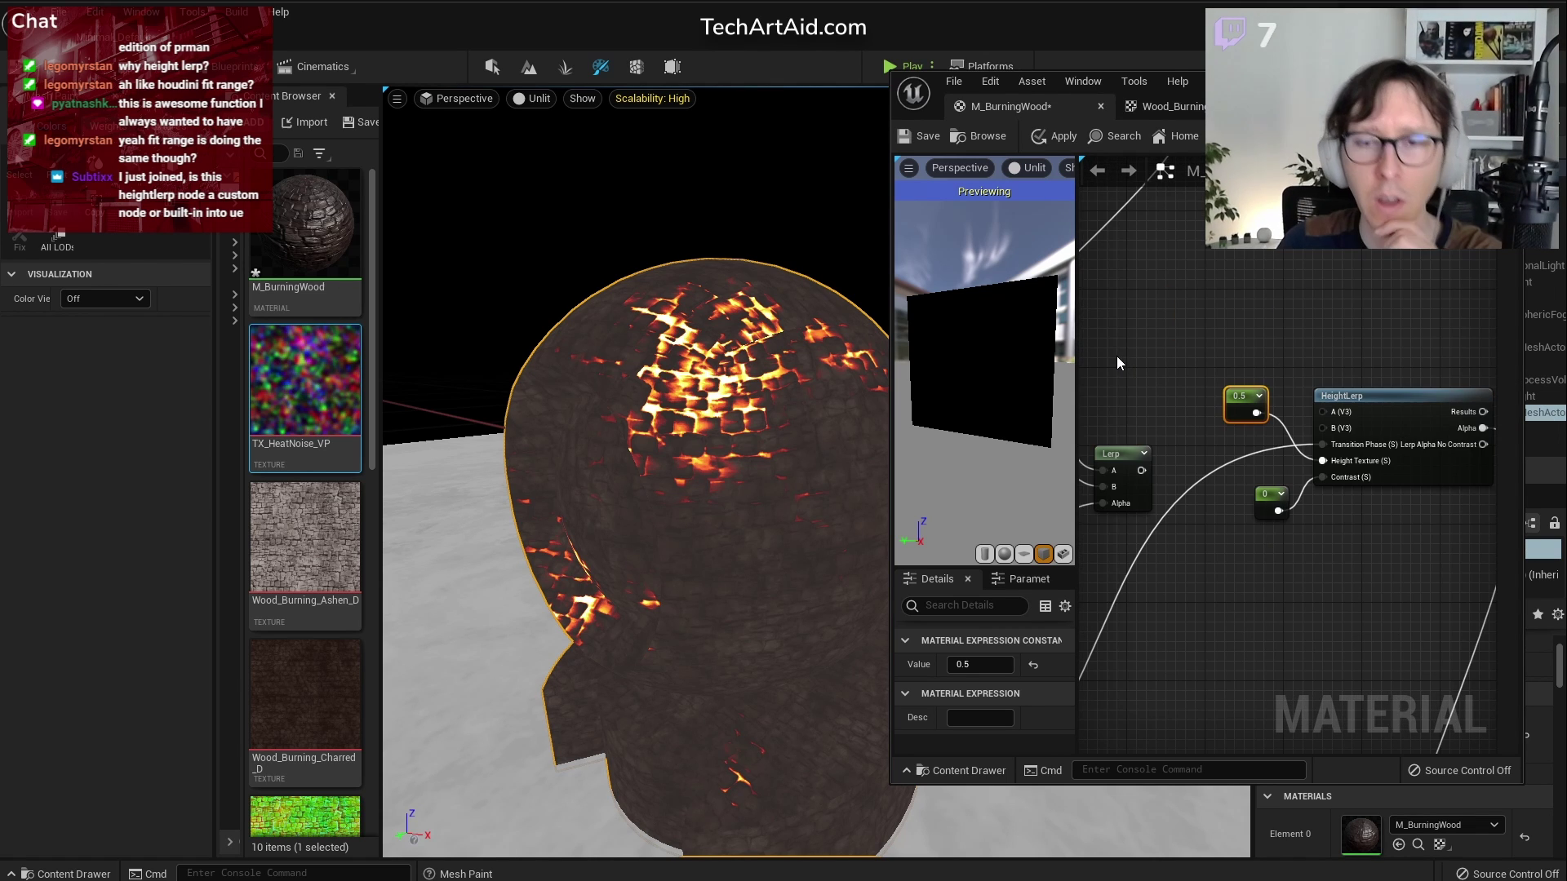
Connect the Mask (G) node's output directly to HeightLerp's Height Texture input
right_drag(1129, 359, 1166, 378)
scroll(1286, 408, down, 1)
scroll(1197, 547, up, 2)
right_click(1257, 393)
click(1201, 367)
click(1201, 367)
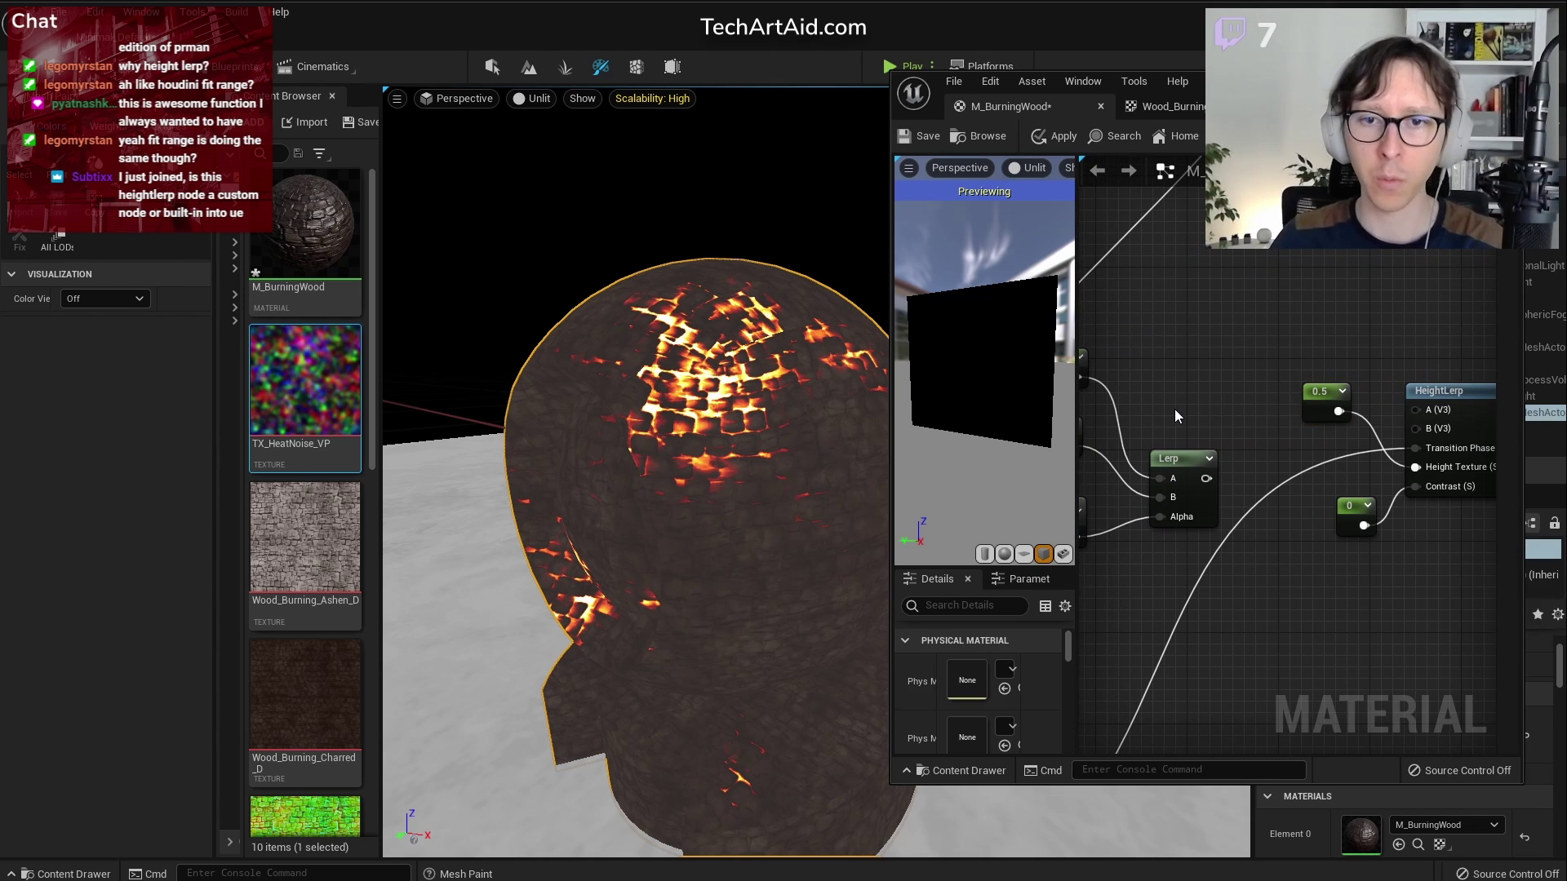
scroll(1174, 409, down, 1)
right_drag(1193, 401, 1282, 404)
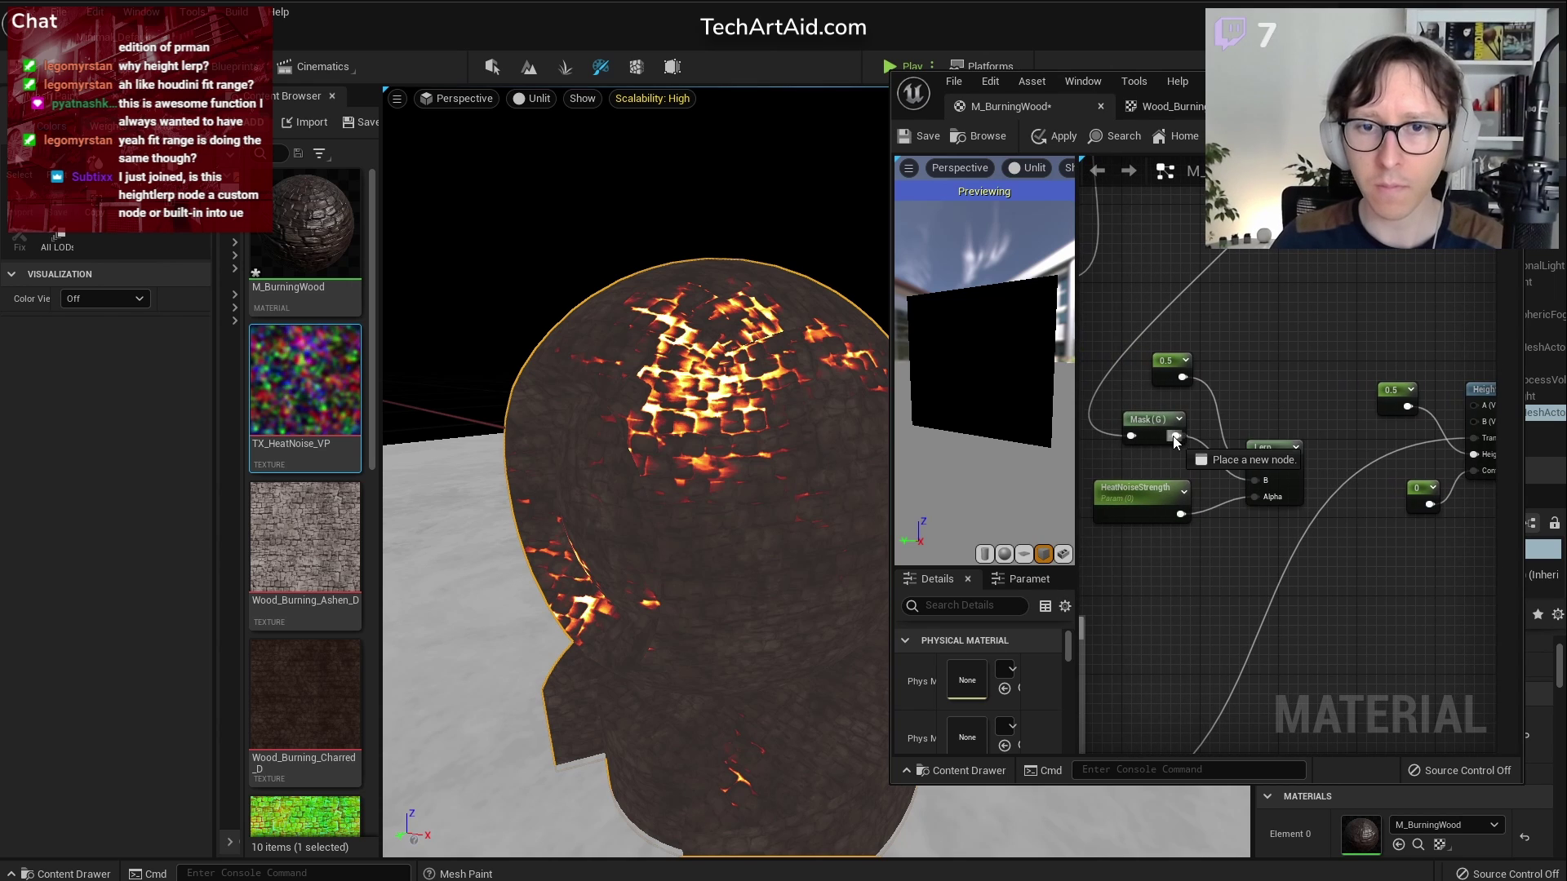
drag(1367, 453, 1456, 458)
drag(1374, 467, 1354, 466)
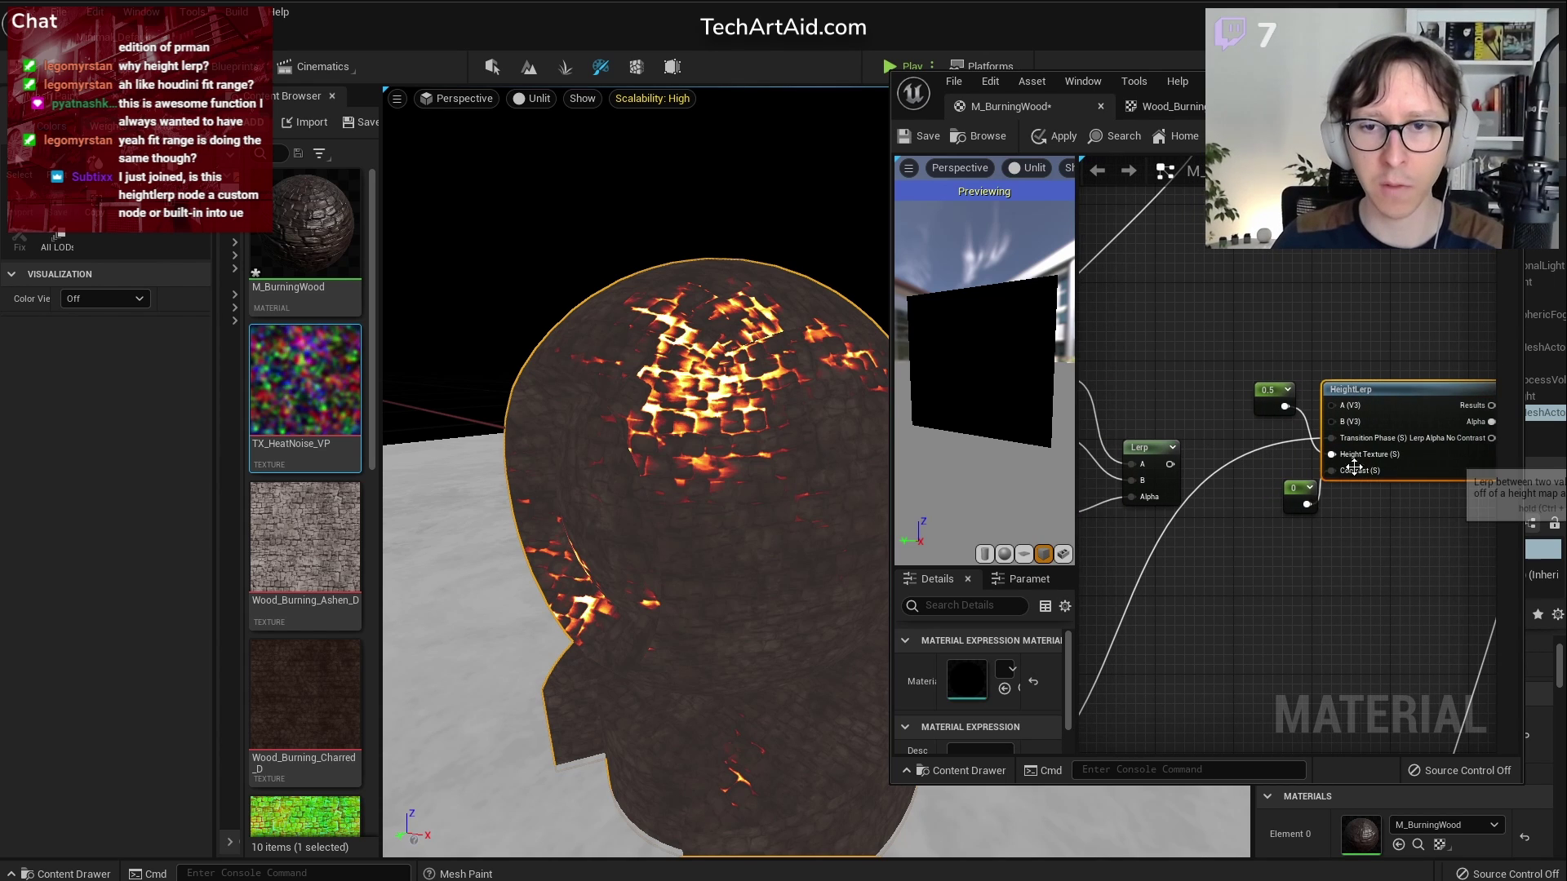
click(1241, 571)
right_drag(1241, 571, 1369, 567)
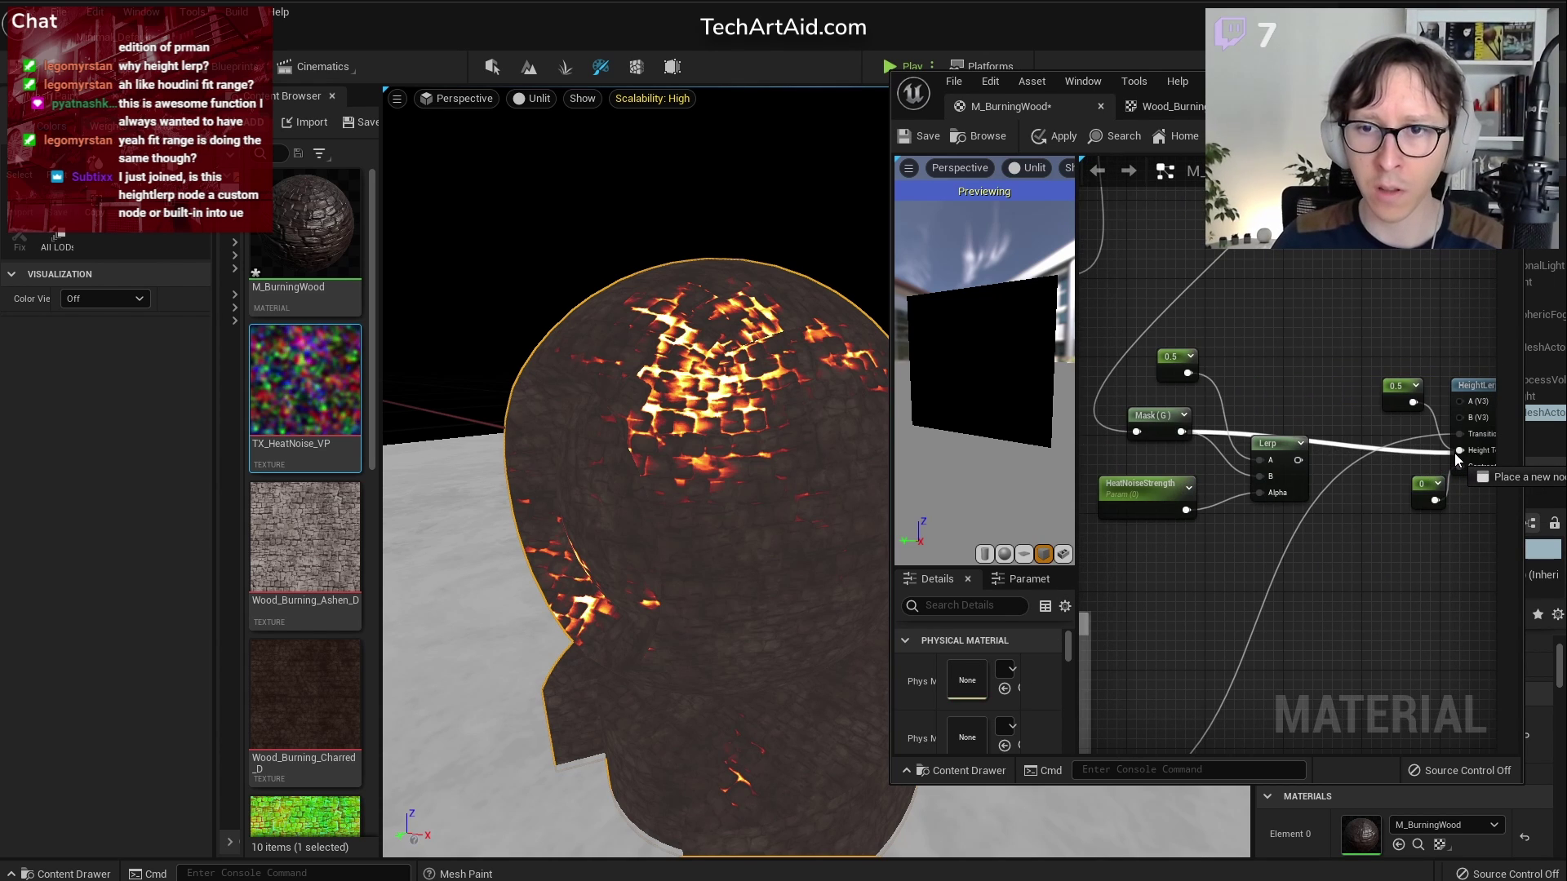
Delete the Lerp and both 0.5 constants between Mask (G) and HeightLerp, and move the HeatNoiseStrength parameter below HeightLerp
drag(1278, 399, 1277, 401)
click(1270, 441)
key(Delete)
click(1166, 360)
key(Delete)
drag(1142, 501, 1434, 582)
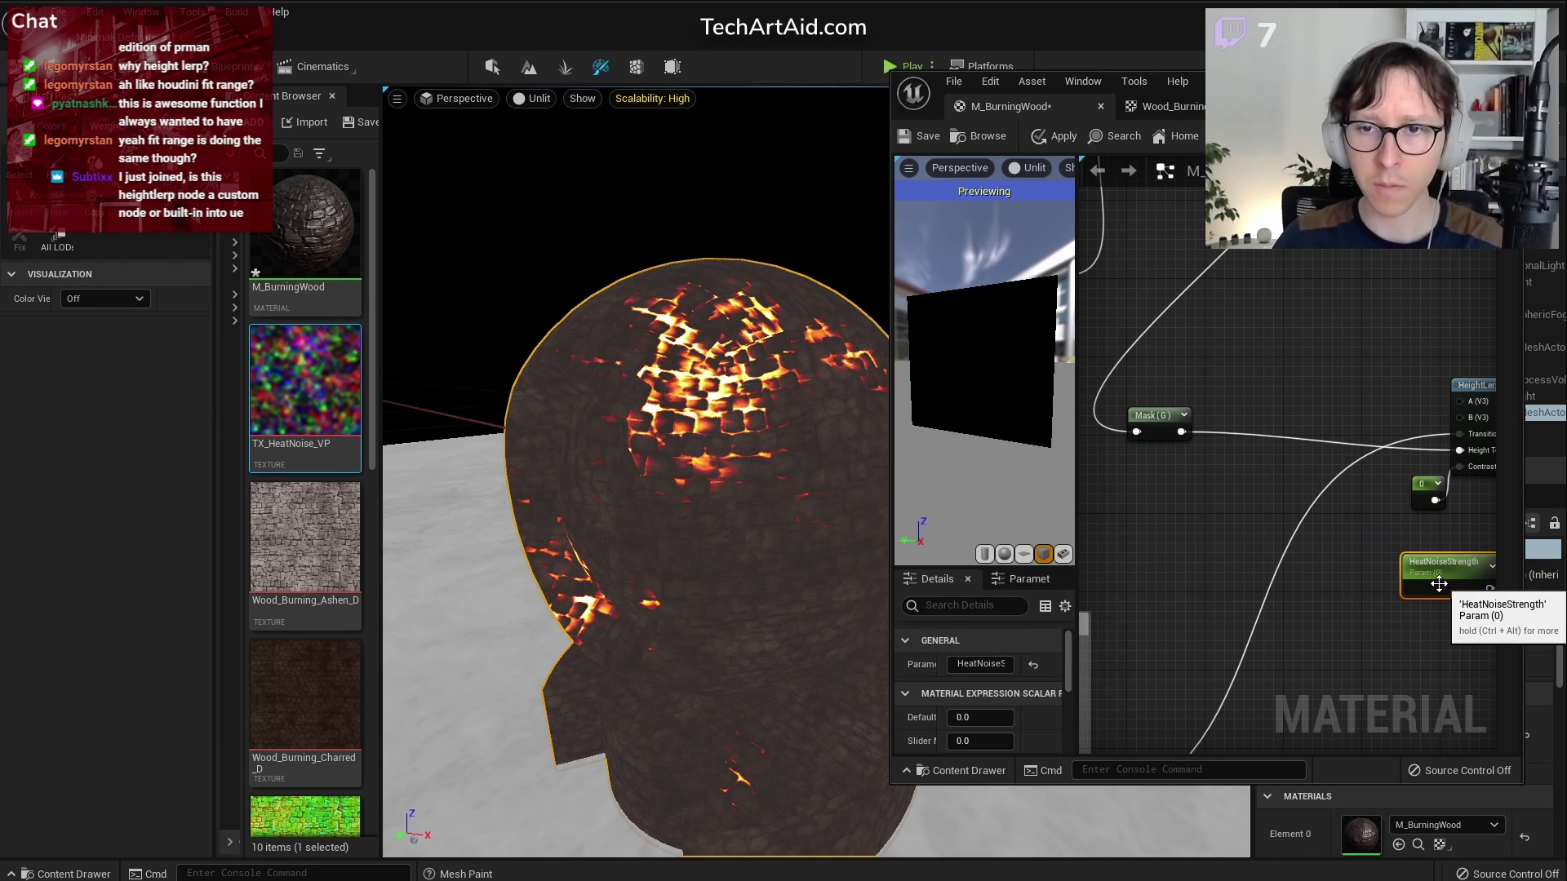
right_click(1192, 340)
key(Escape)
click(1290, 301)
right_click(1290, 301)
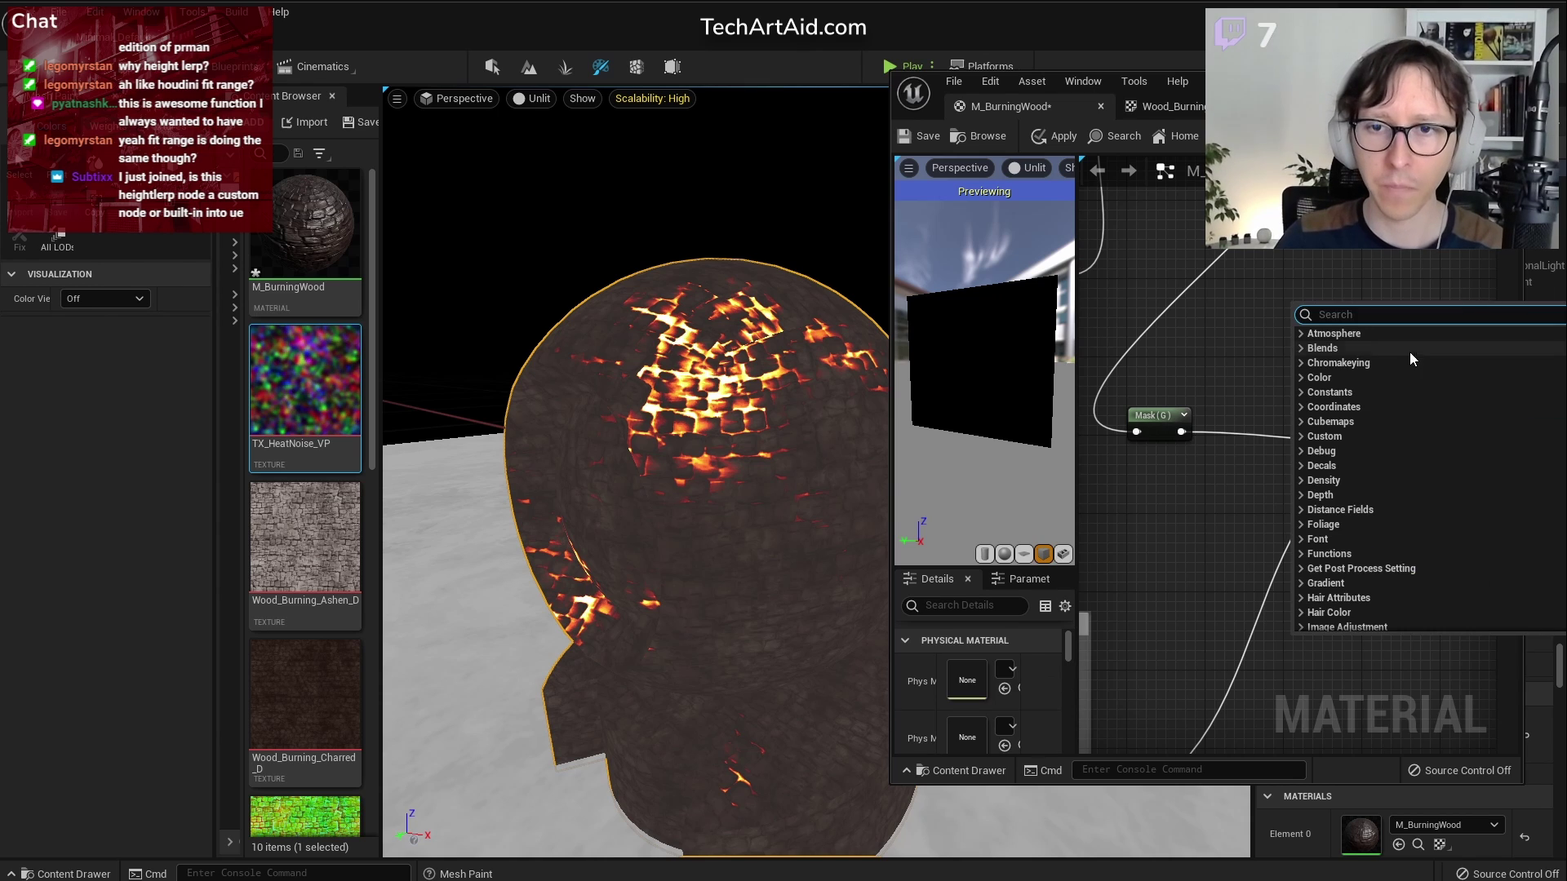
click(1212, 267)
right_click(1321, 277)
click(1312, 271)
right_drag(1352, 311, 1239, 255)
right_click(1394, 310)
key(Escape)
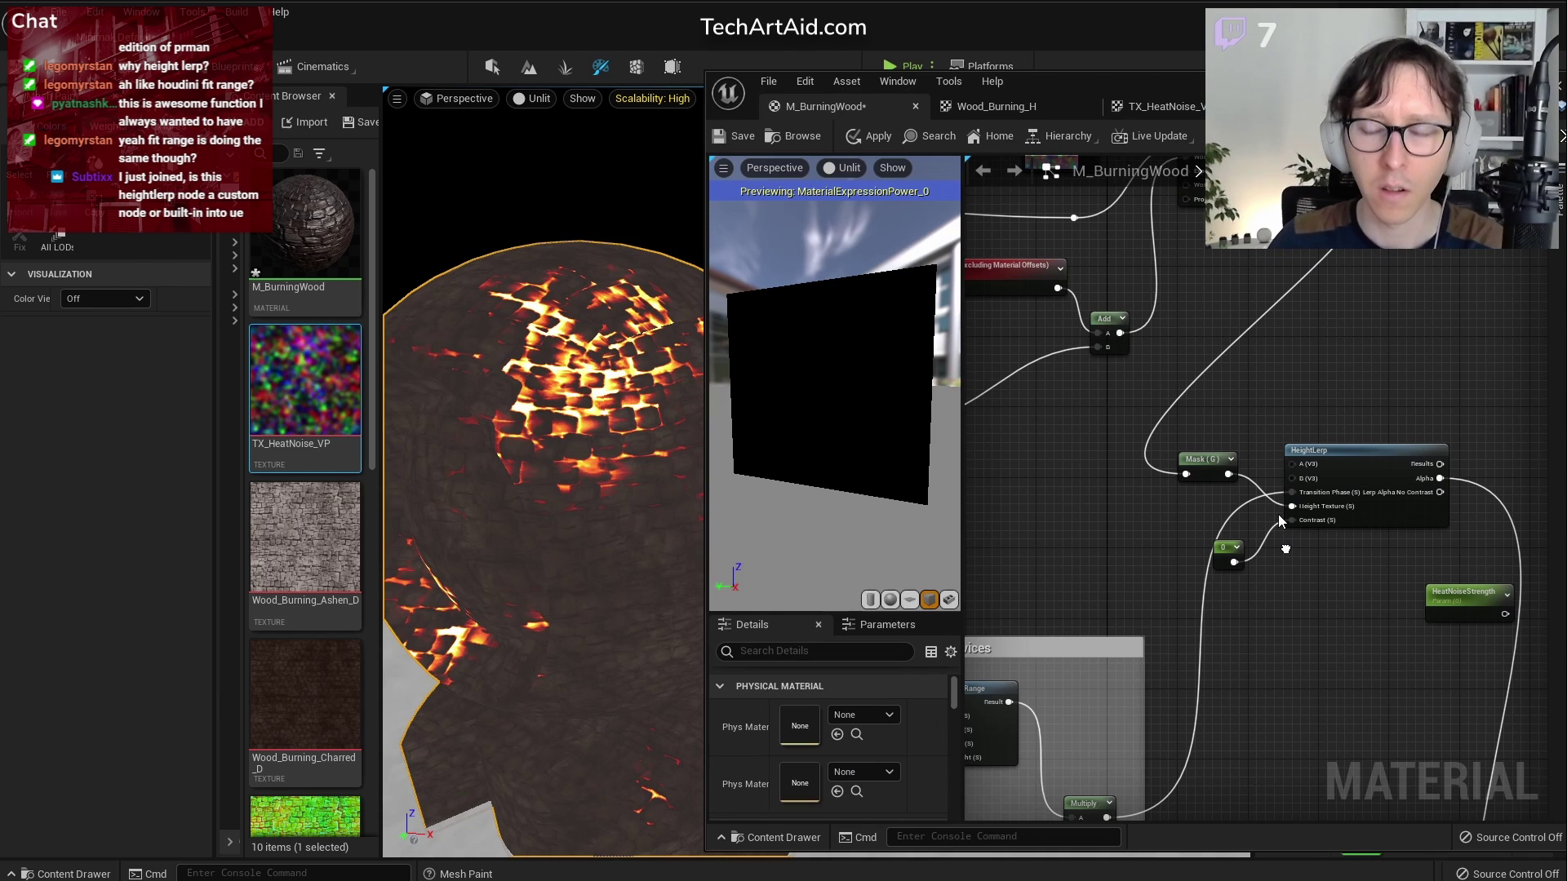
Preview the Mask (G) node's output and examine the noise pattern on the preview plane at different distances
scroll(1348, 385, down, 1)
right_drag(1348, 385, 1309, 498)
scroll(1144, 378, up, 1)
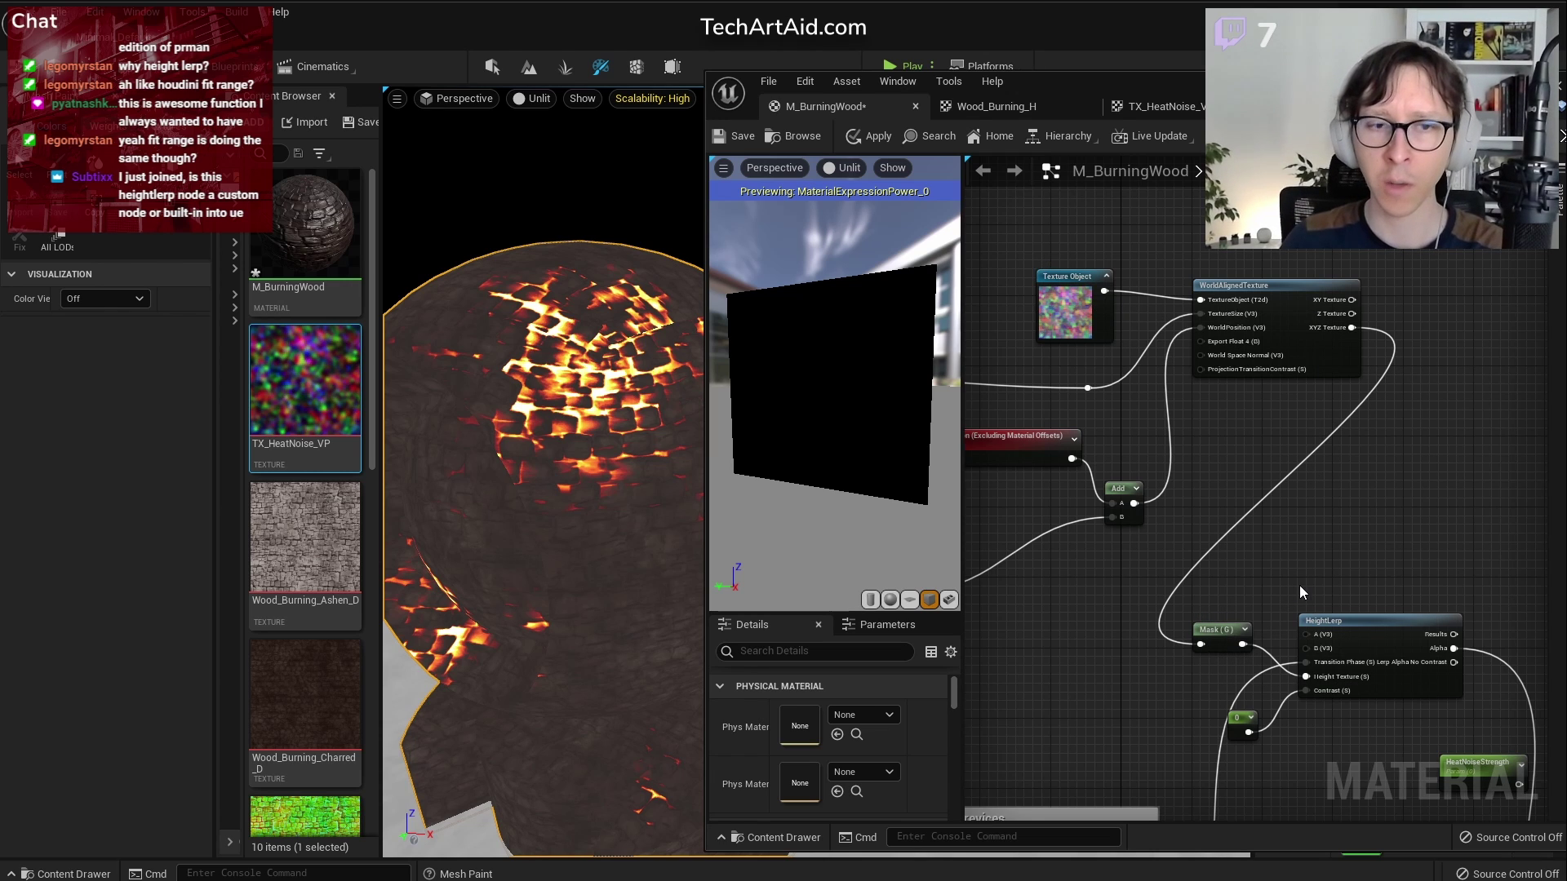
right_drag(1310, 584, 1311, 495)
right_click(1153, 548)
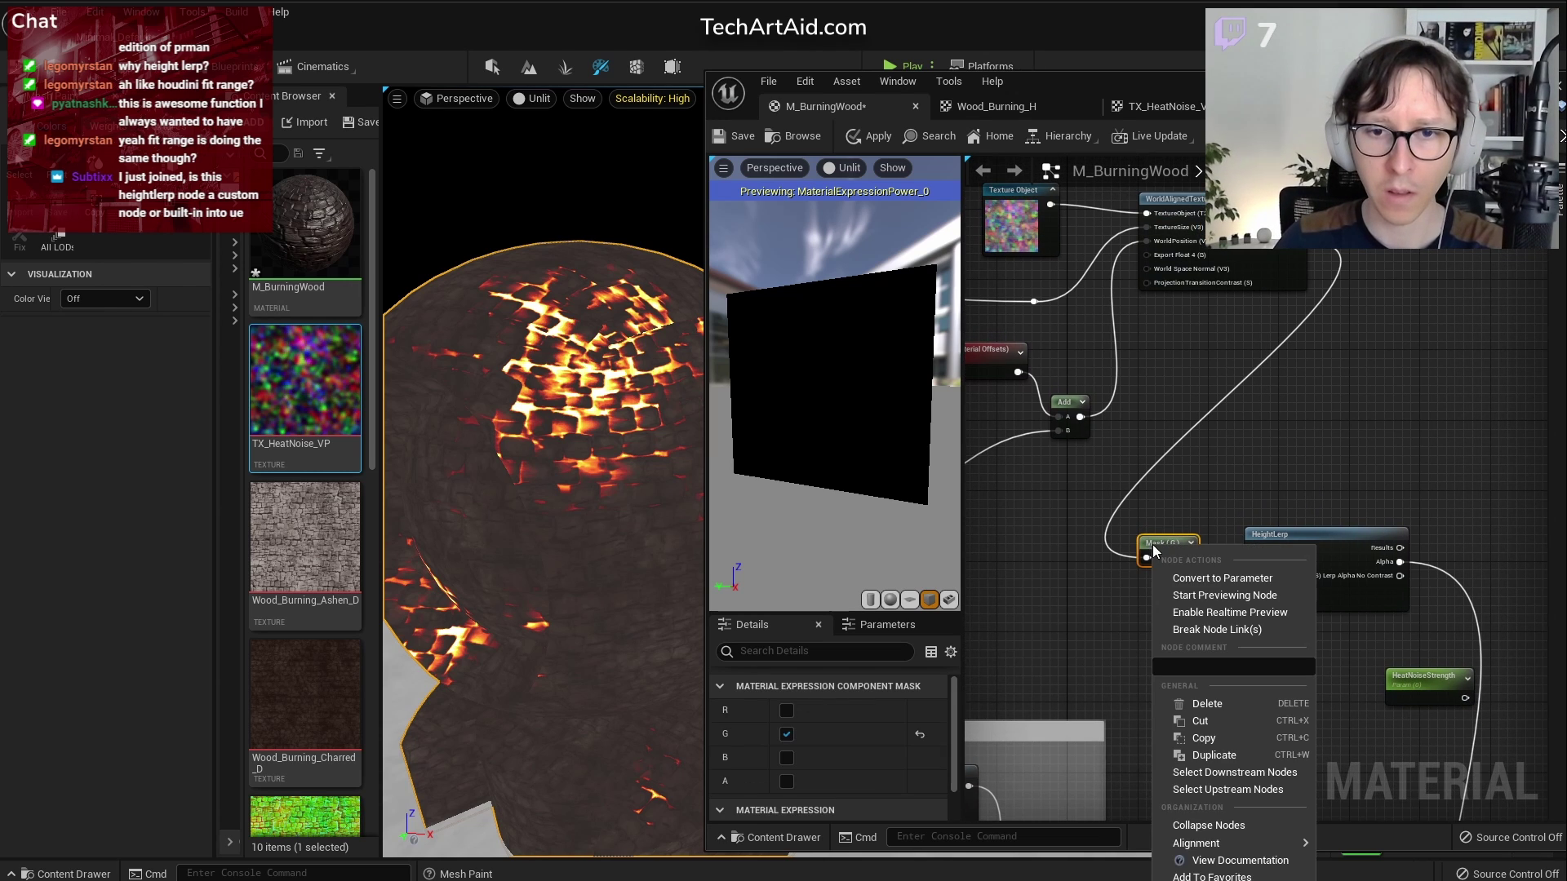
click(1223, 595)
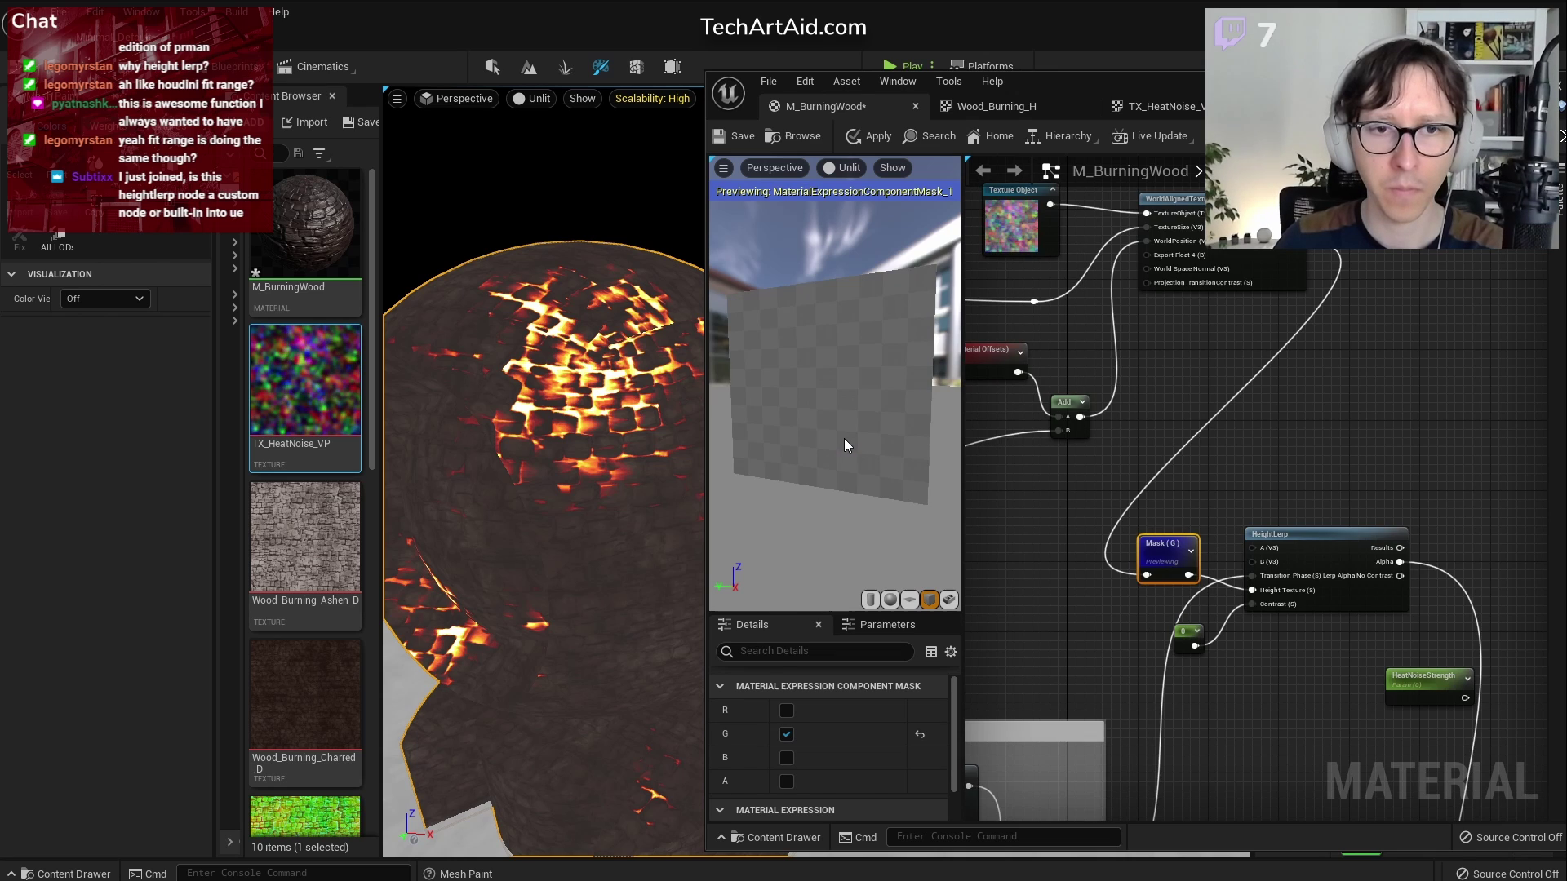
scroll(869, 389, down, 4)
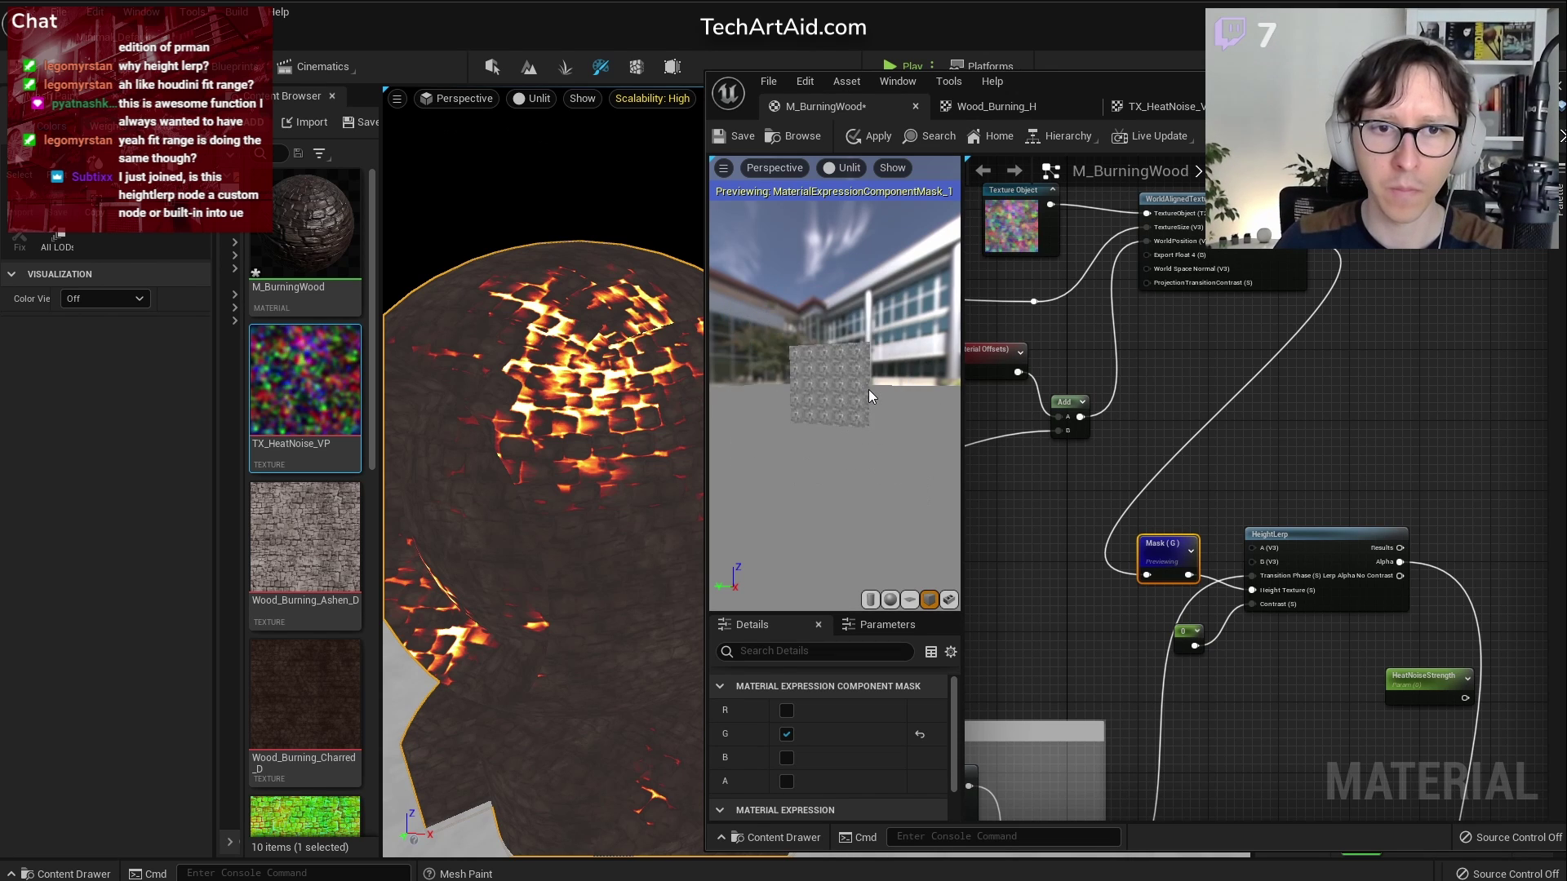
scroll(868, 389, up, 6)
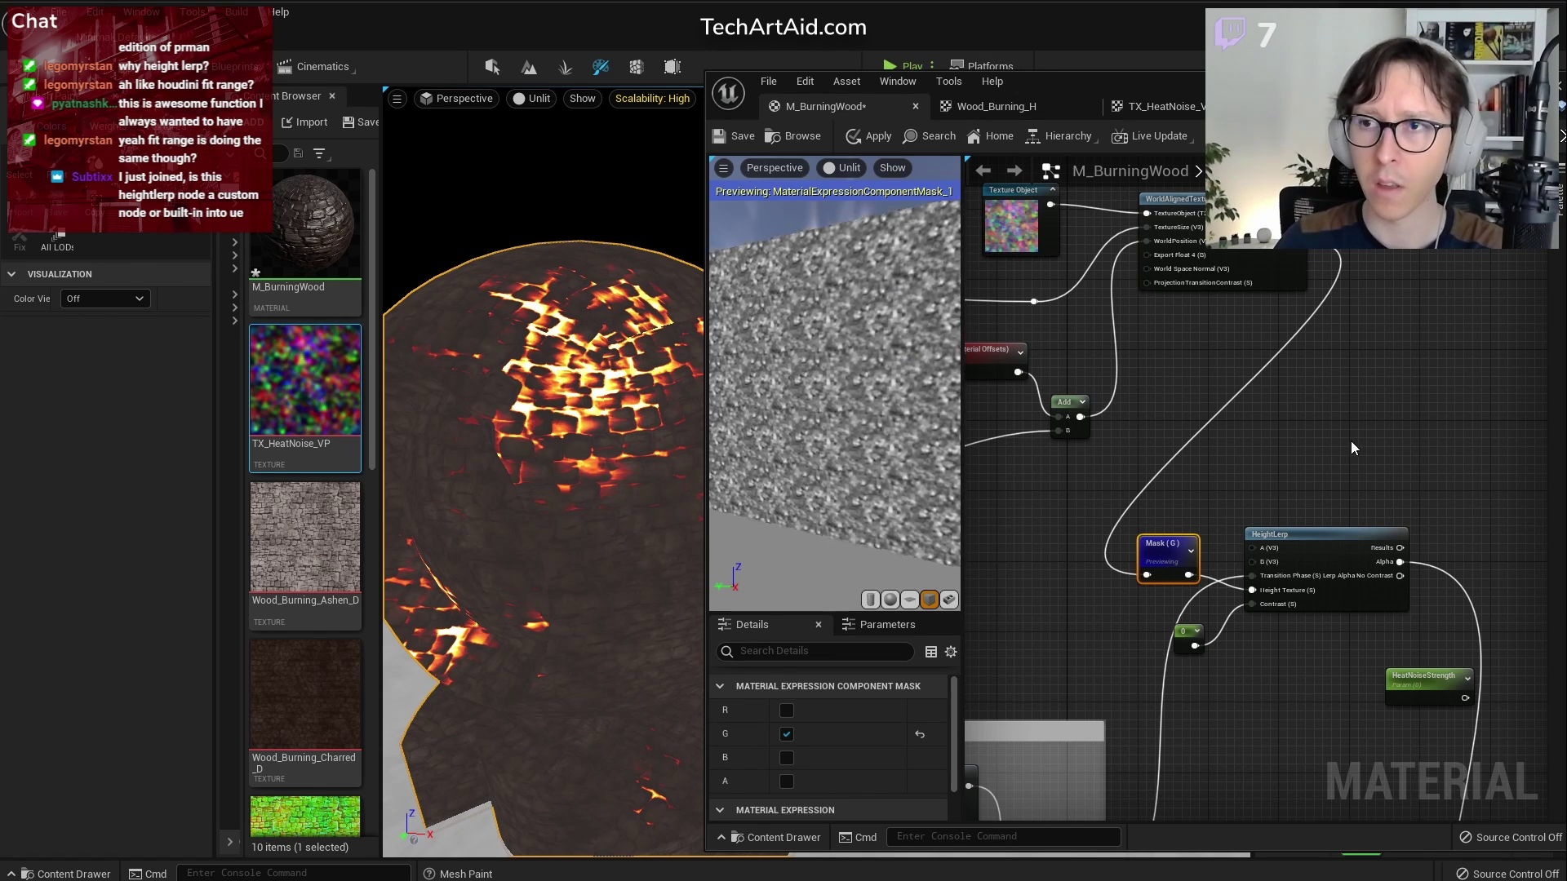
Move the HeatNoiseStrength parameter directly beneath HeightLerp and add a Lerp node beyond HeightLerp's outputs
right_drag(1298, 479, 1297, 399)
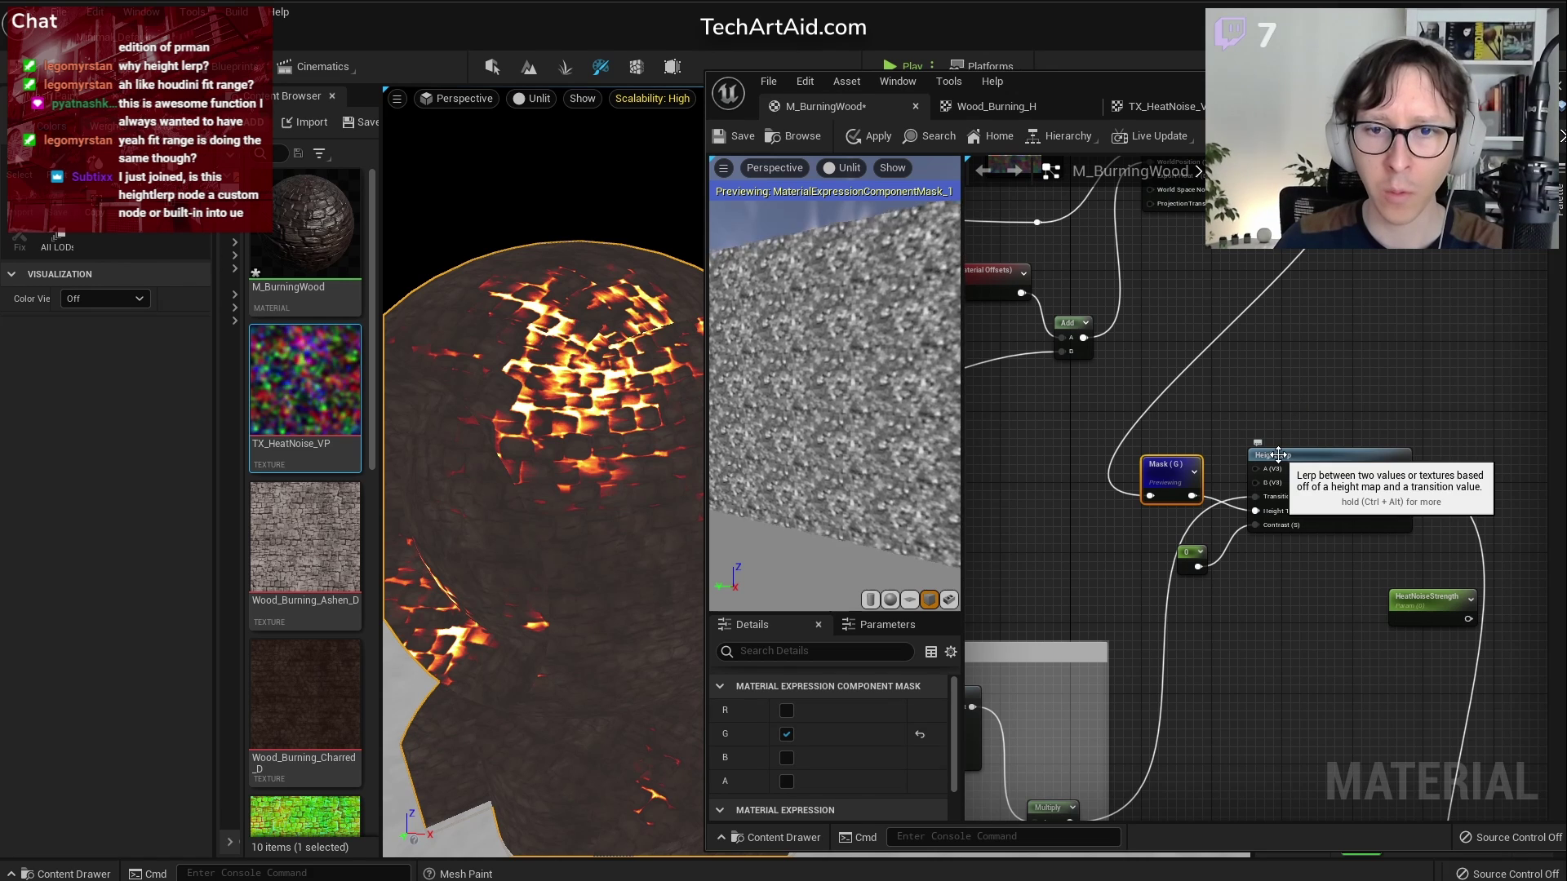
right_drag(1267, 524, 1342, 402)
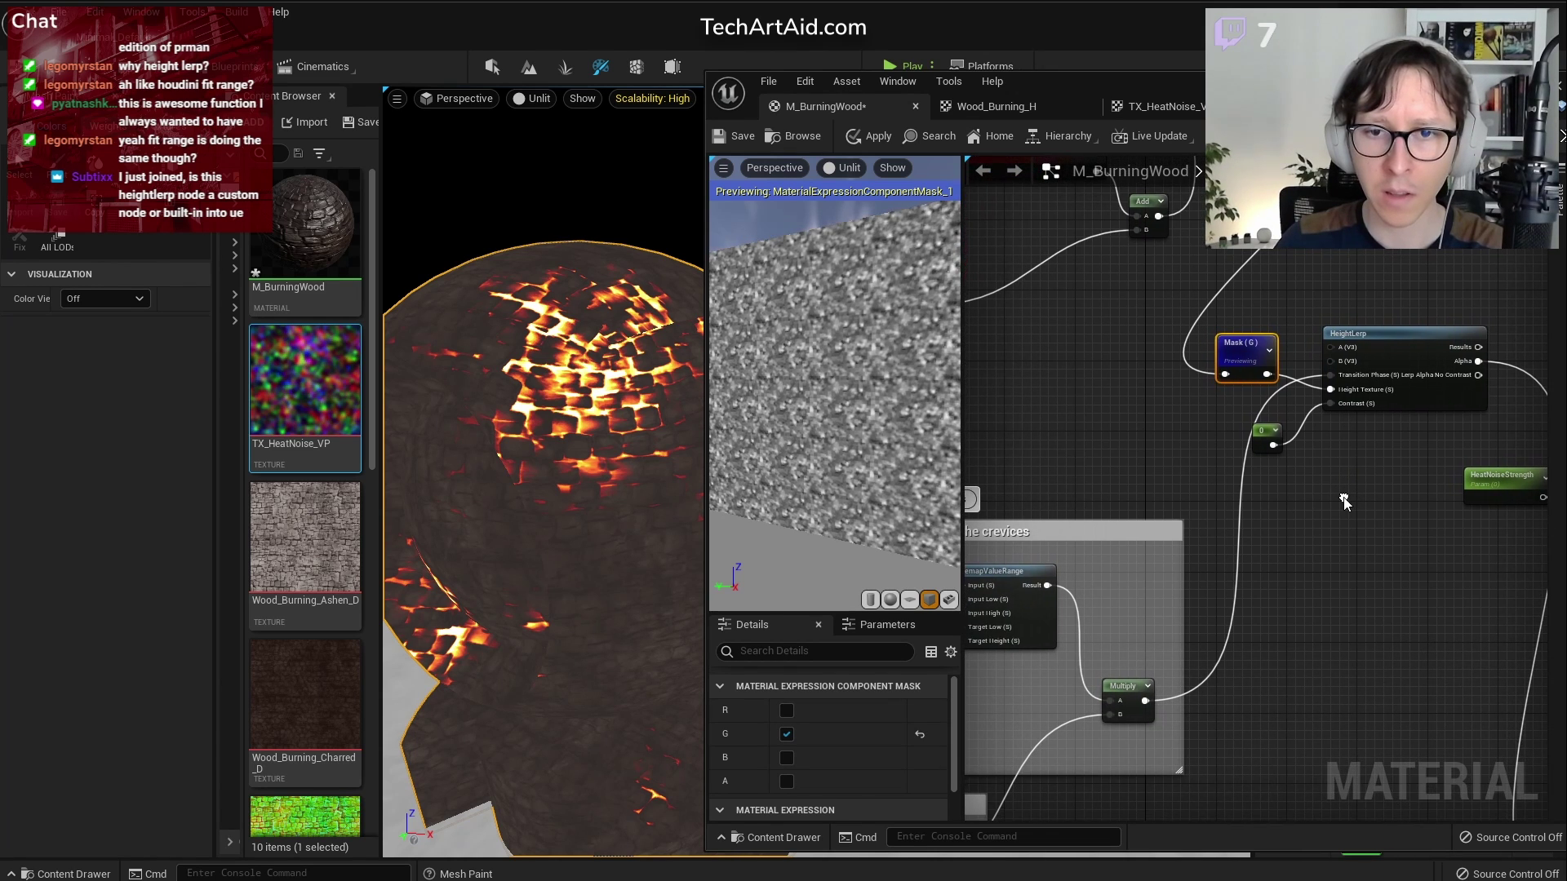
scroll(1271, 459, up, 2)
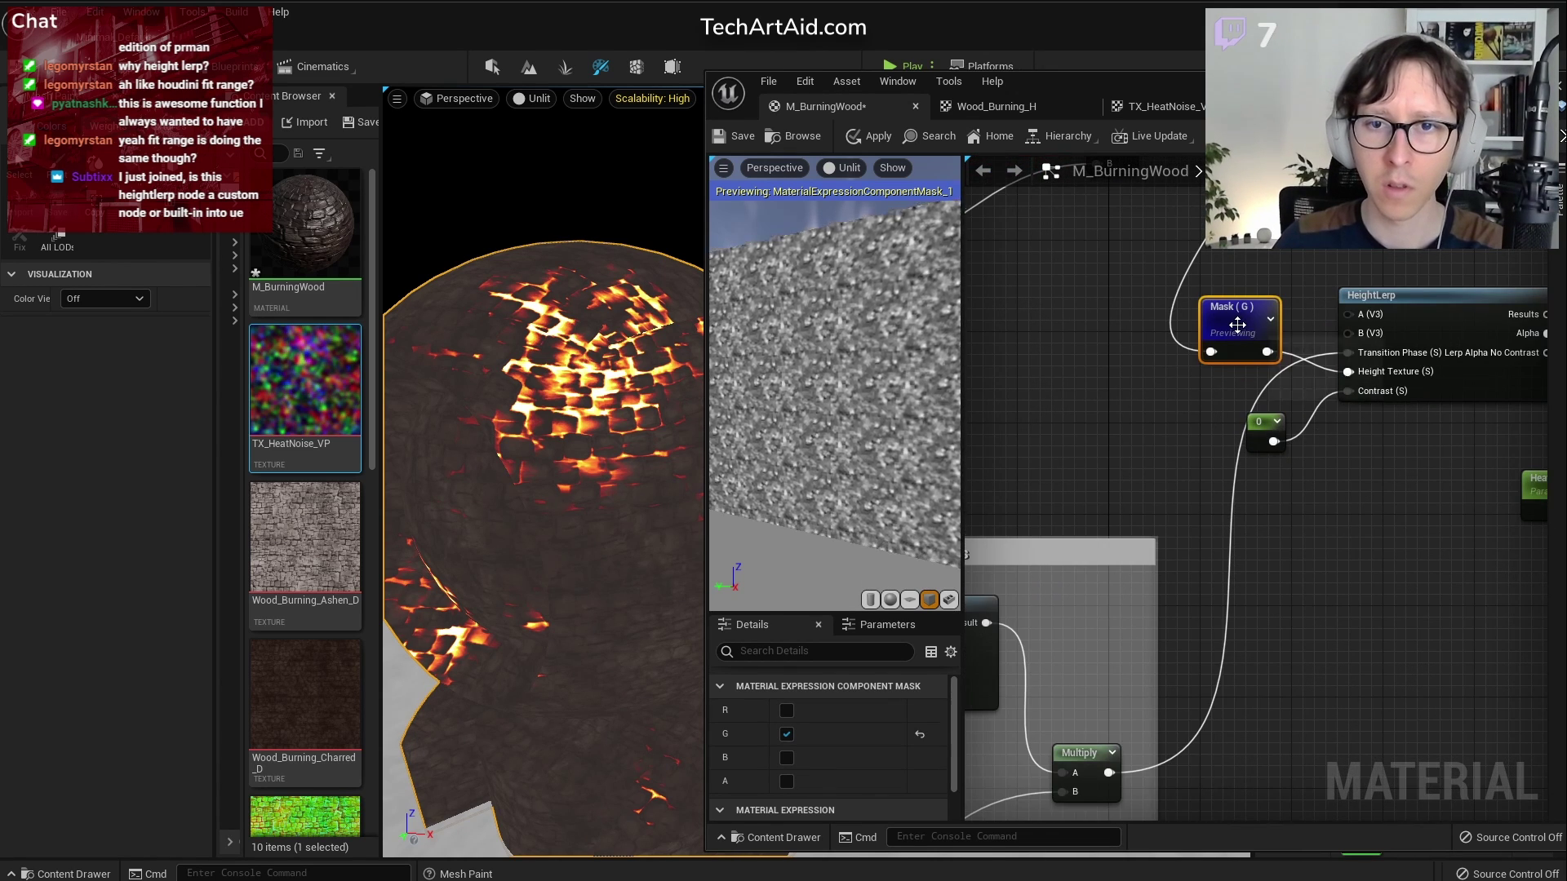
right_drag(1364, 490, 1062, 510)
drag(1244, 517, 1111, 516)
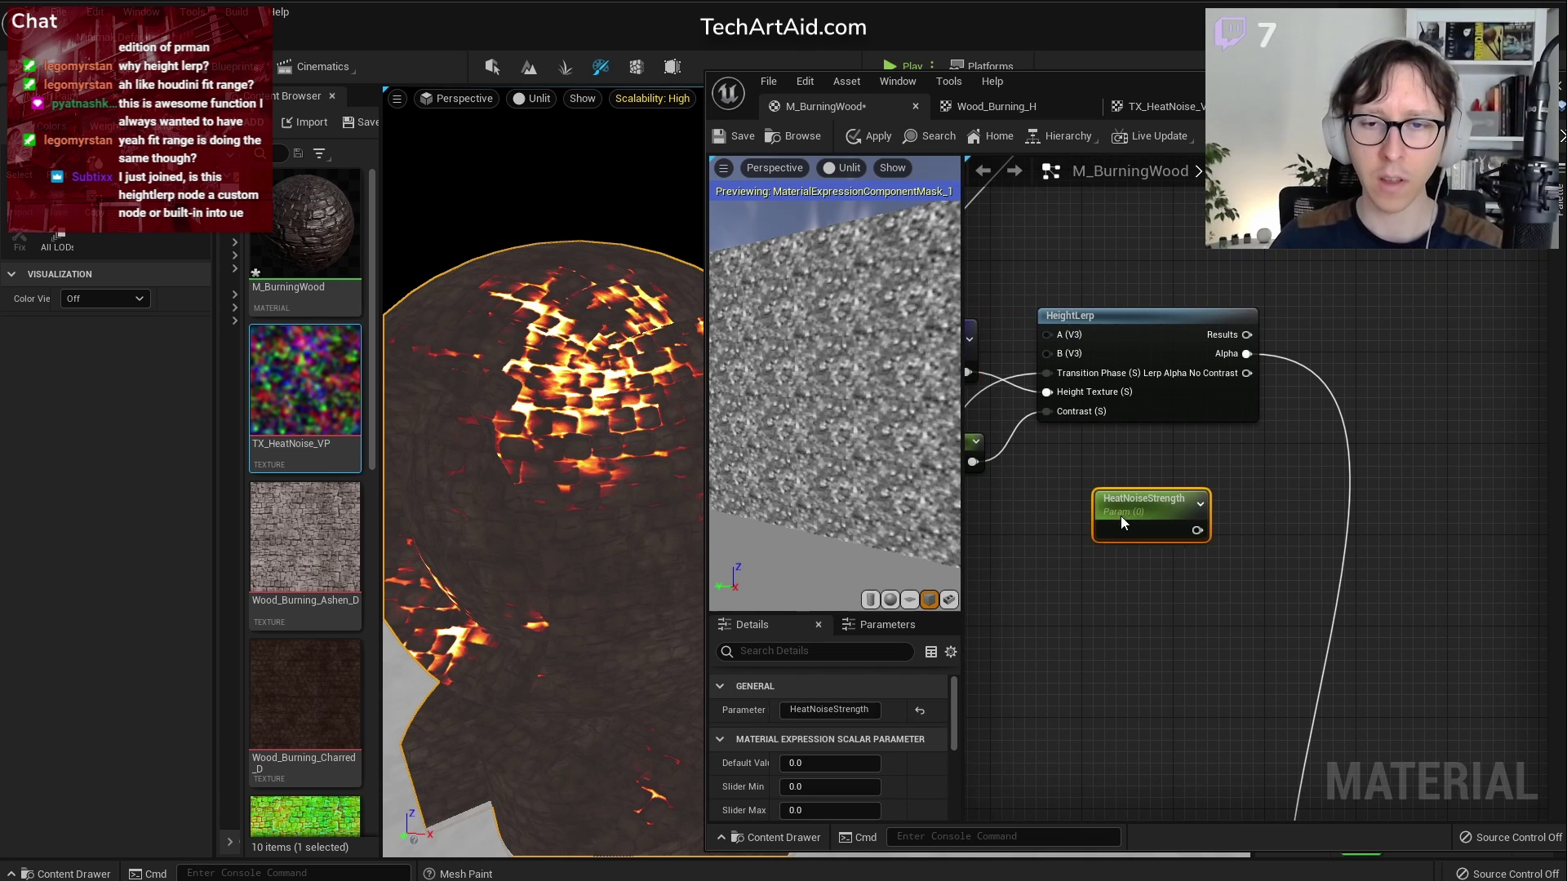
click(1342, 428)
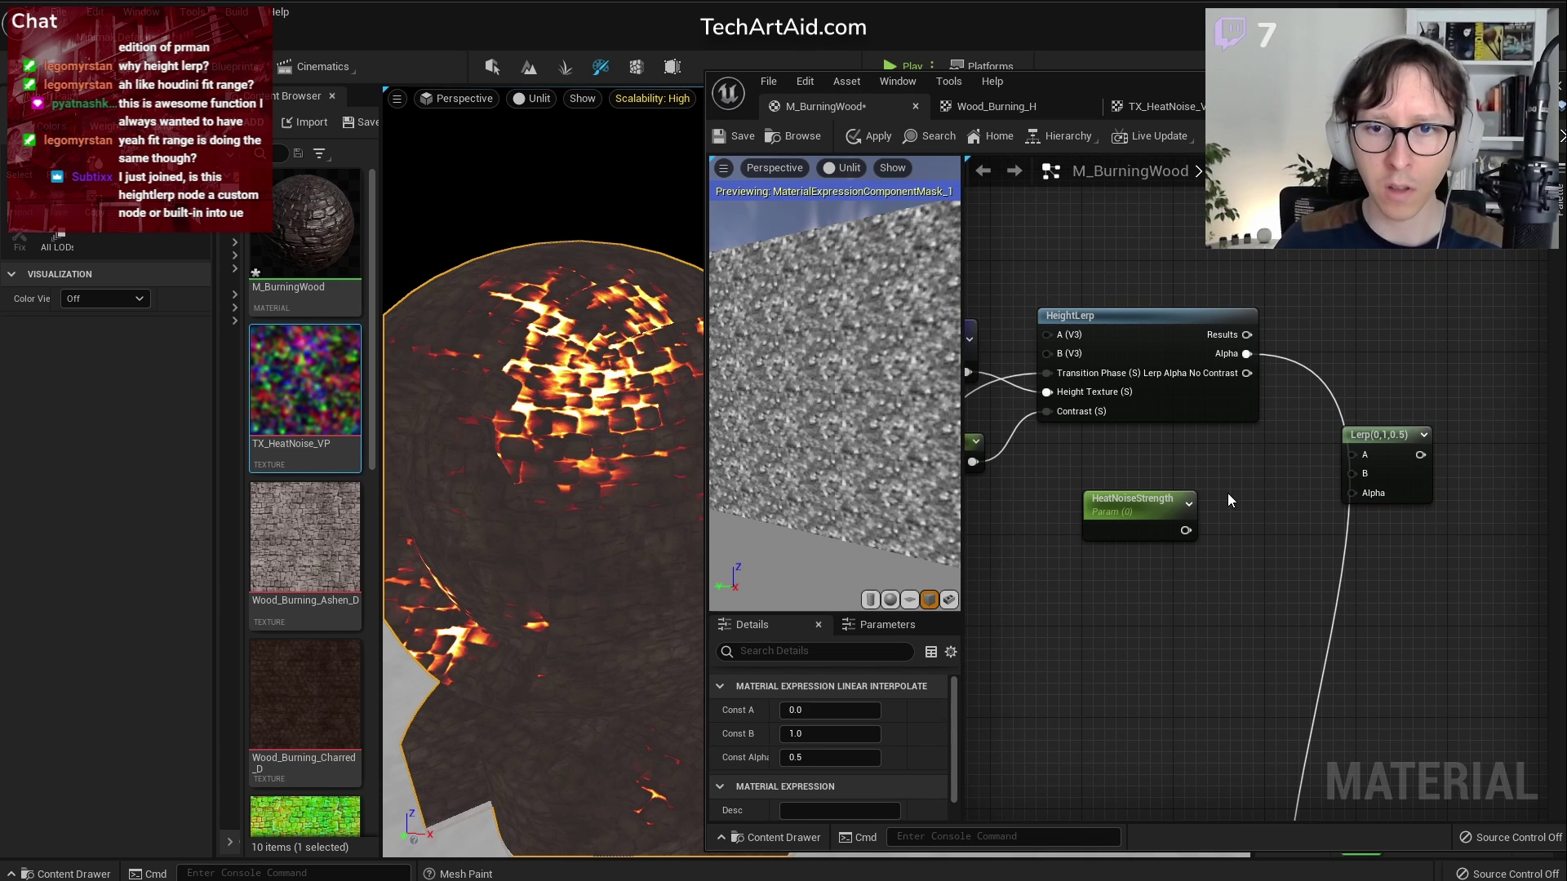
Feed the new Lerp with the height-influence Multiply through a reroute into A, HeightLerp's Alpha into B, and HeatNoiseStrength into Alpha
click(1198, 569)
scroll(1198, 569, down, 2)
right_drag(1198, 569, 1330, 519)
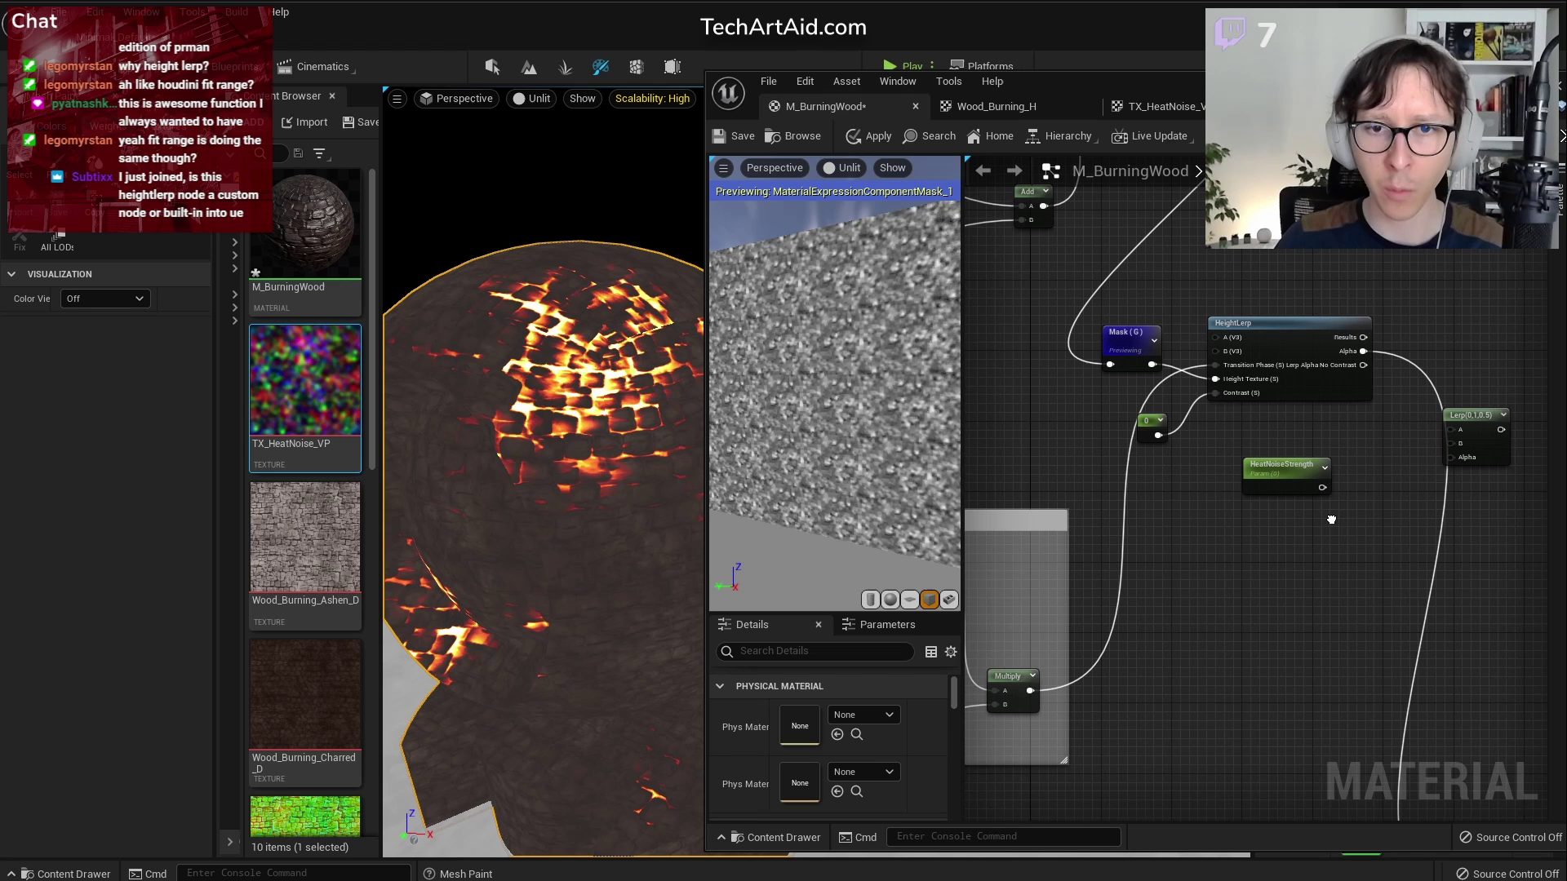
double_click(1124, 467)
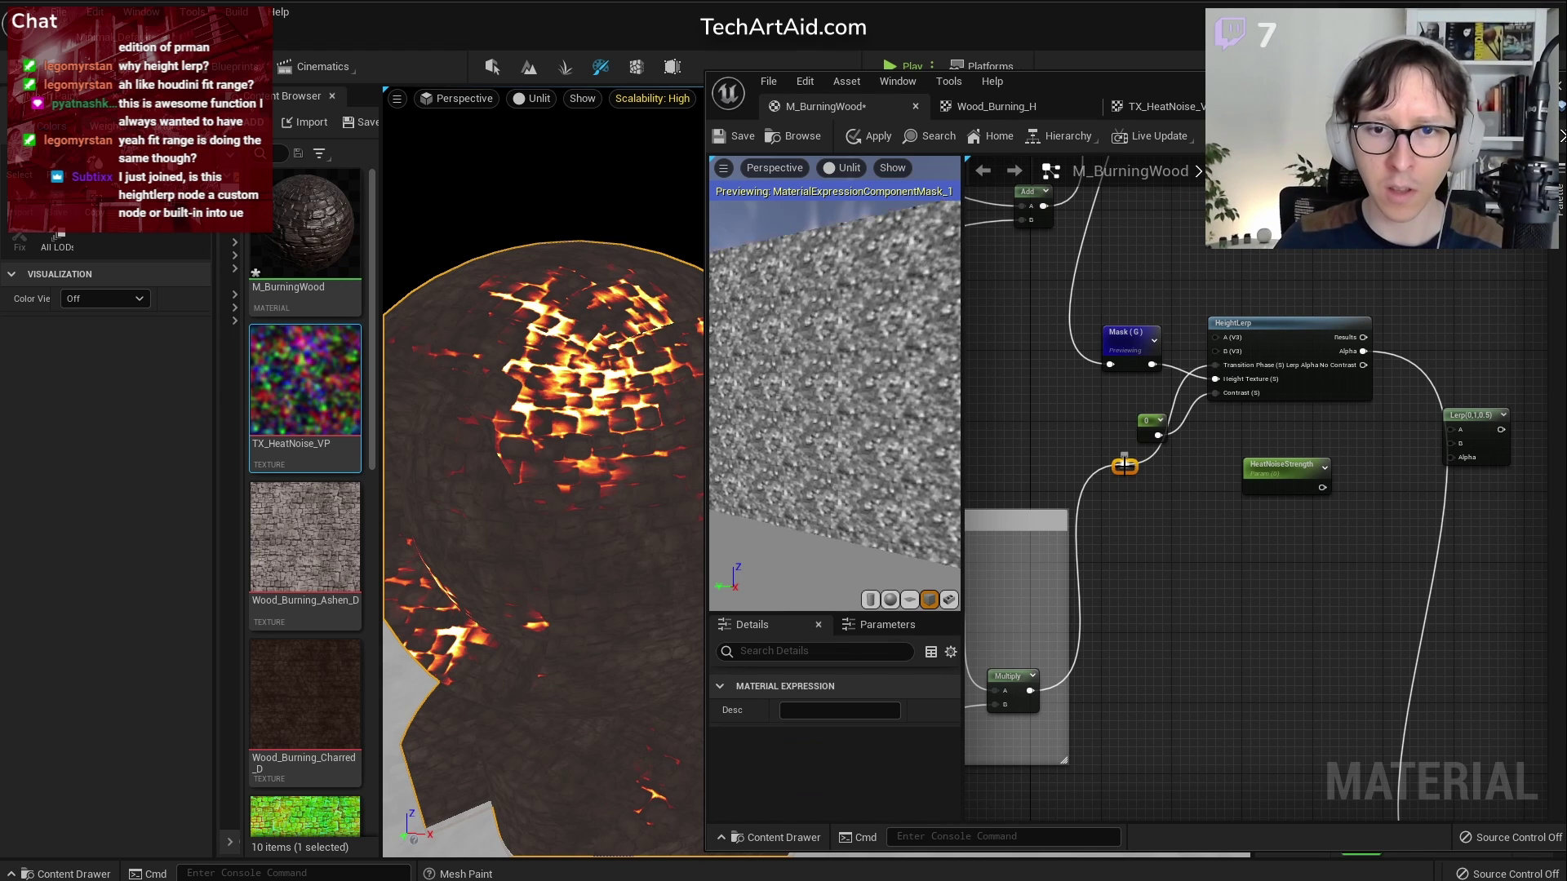
drag(1387, 429, 1459, 429)
scroll(1379, 326, up, 1)
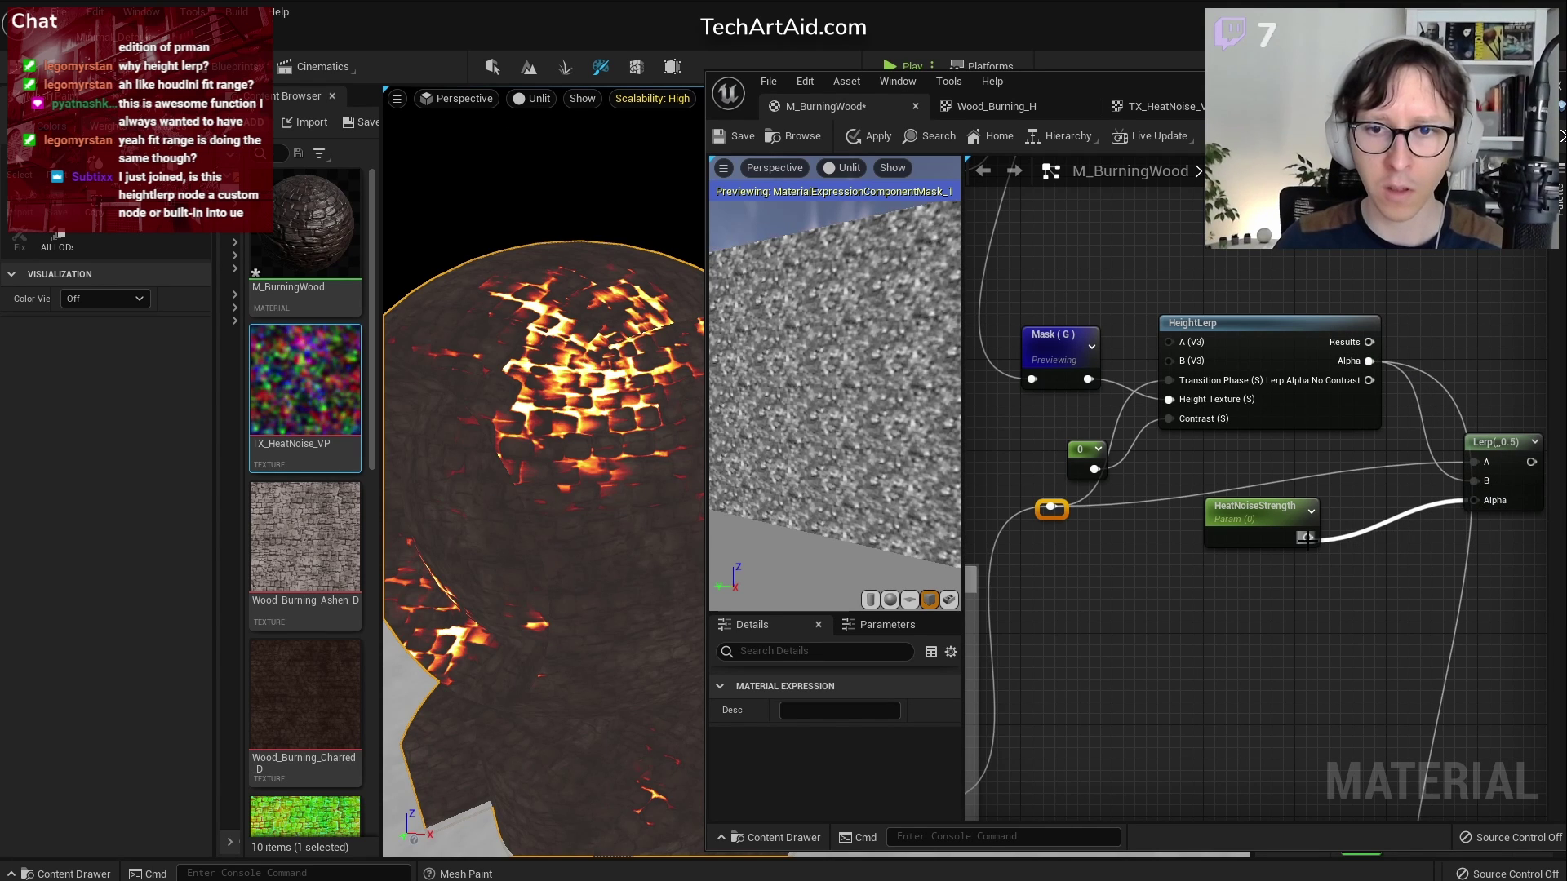
drag(1238, 519, 1330, 531)
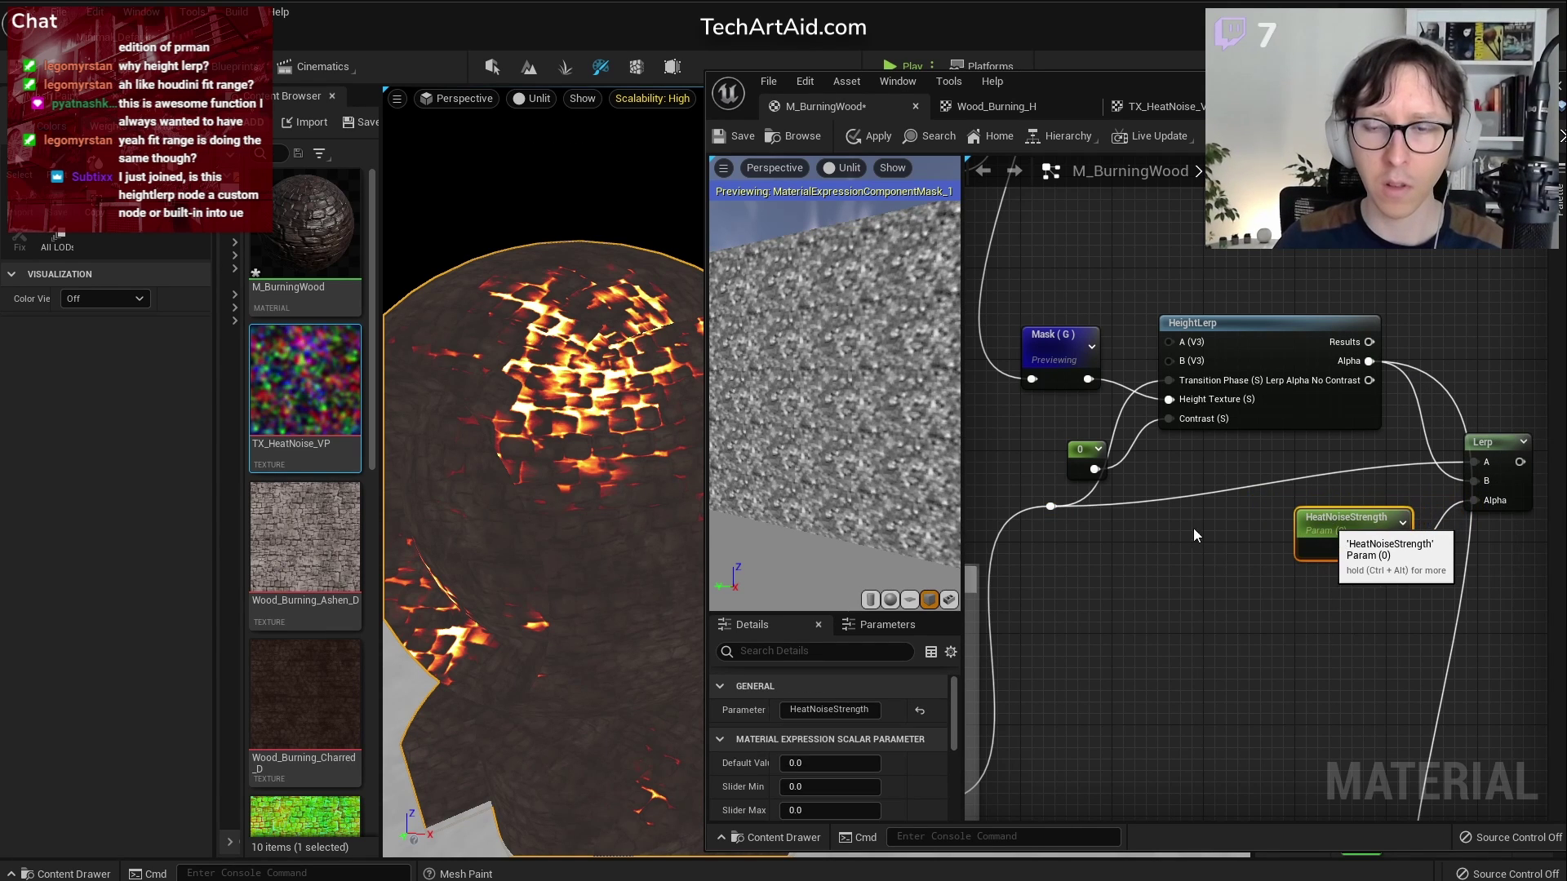
Connect the new Lerp's output to input A of the first Multiply in the Convert heat to color group
right_drag(1178, 517, 1046, 445)
scroll(1447, 597, down, 2)
right_drag(1446, 597, 1282, 369)
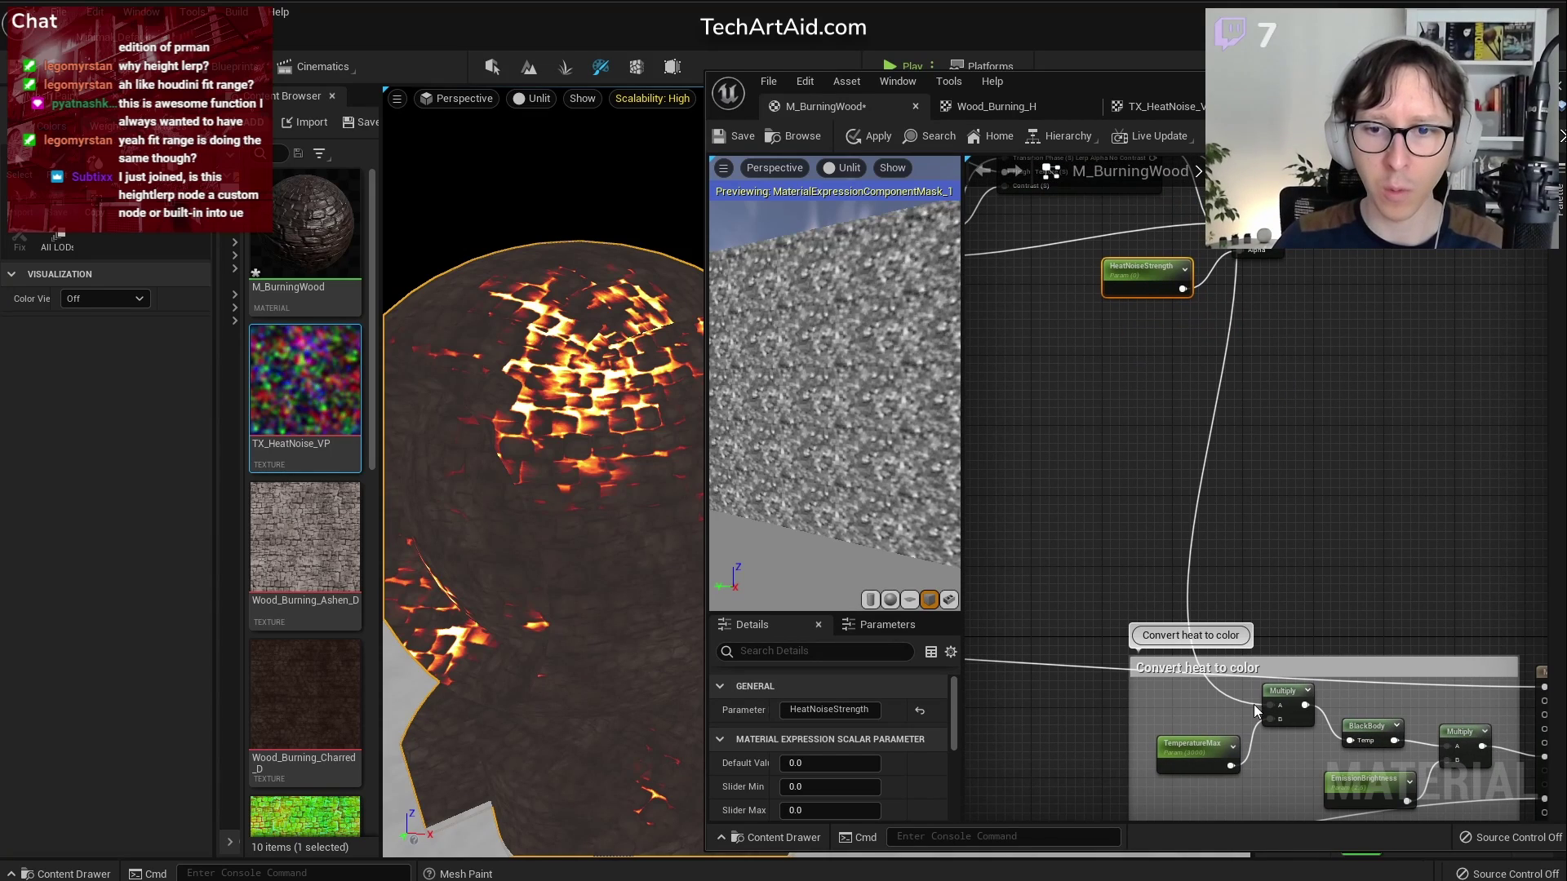
drag(1259, 711, 1221, 610)
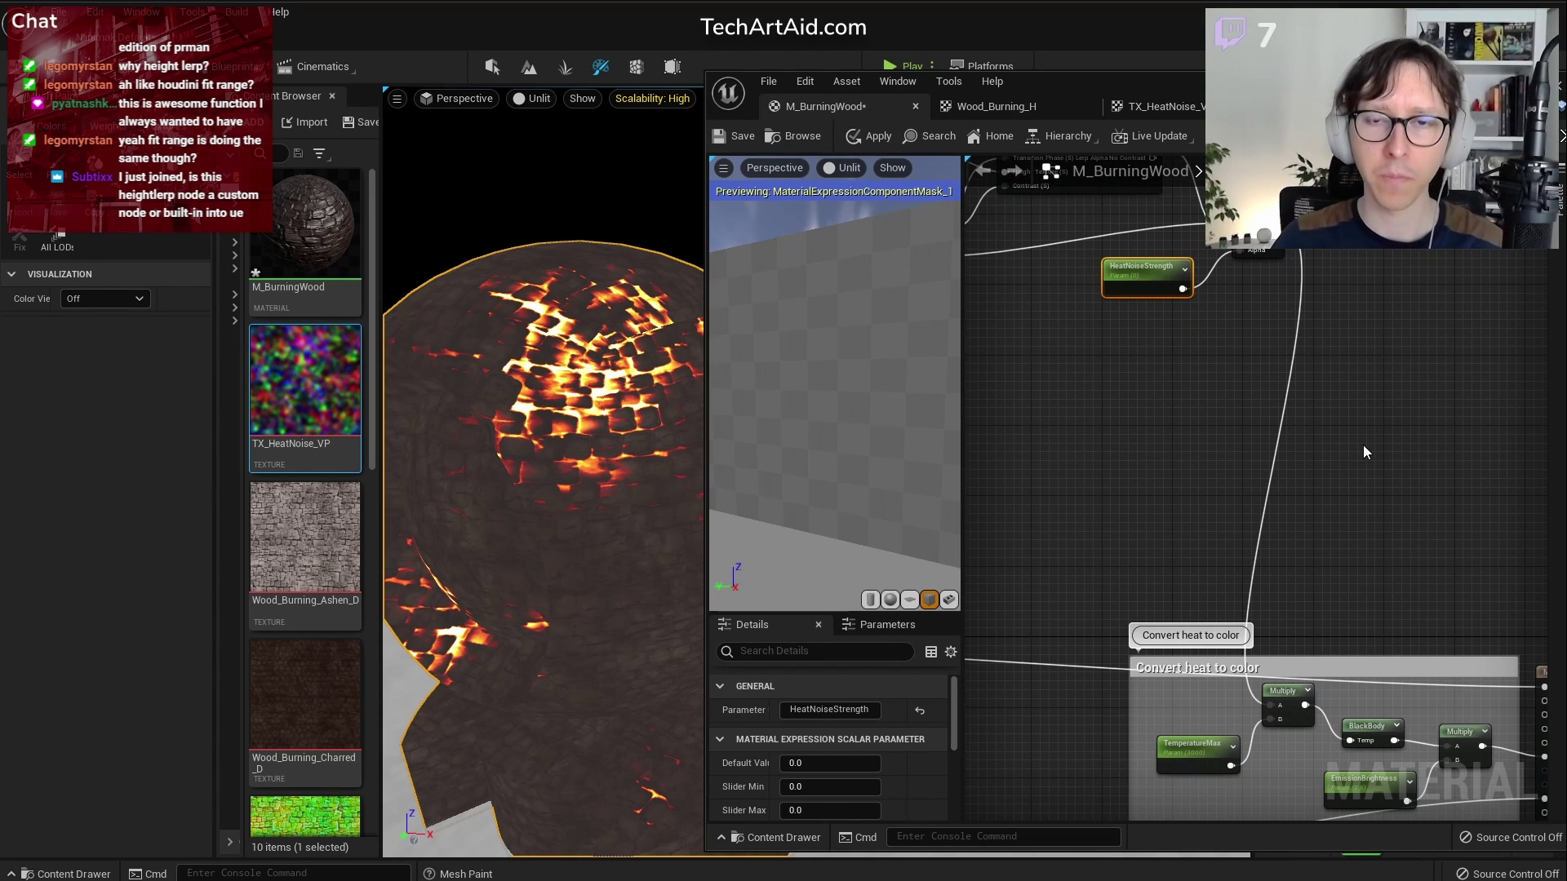
scroll(1364, 445, down, 2)
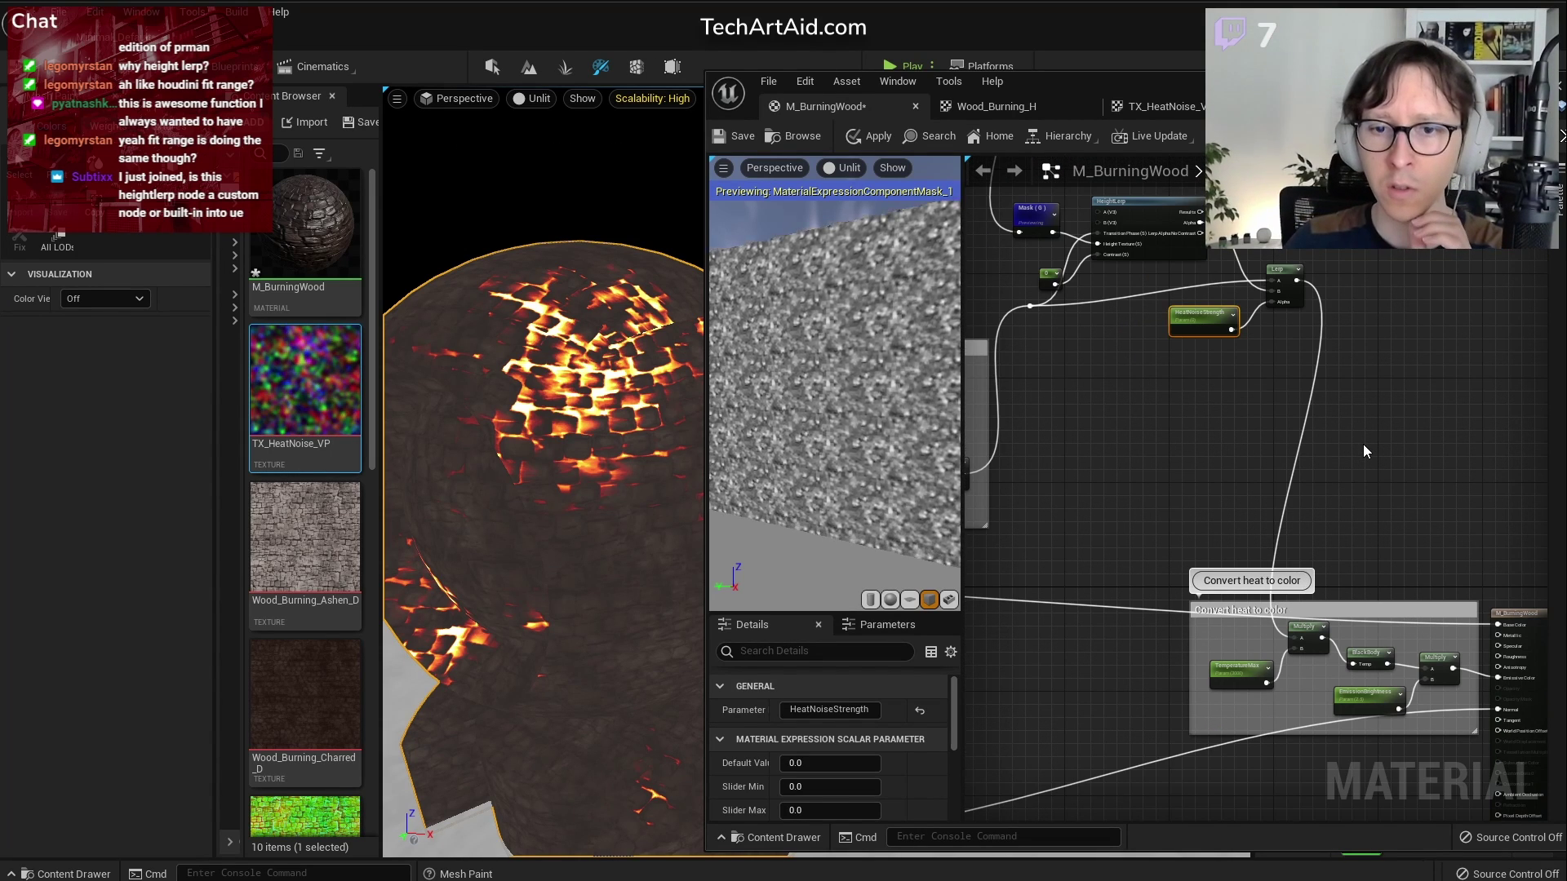
Review the heat chain from the painted Vertex Color through height influence and noise blending to the BlackBody and emissive output
right_drag(1154, 435, 1542, 469)
right_drag(1163, 534, 1351, 434)
scroll(1244, 543, up, 4)
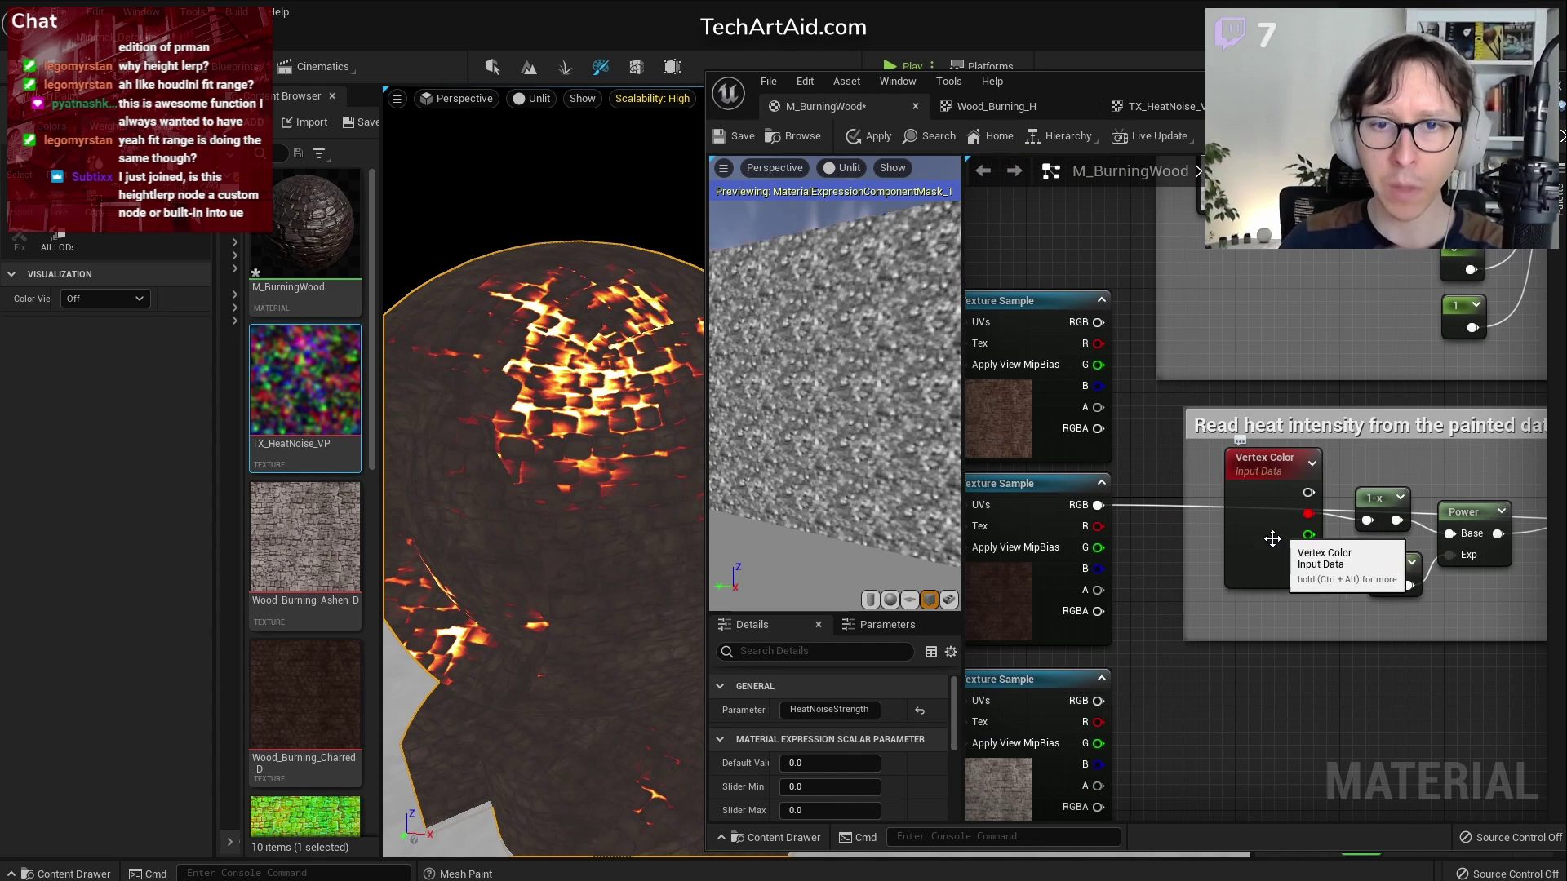
right_drag(1459, 627, 1030, 616)
scroll(1277, 560, down, 2)
right_drag(1334, 484, 1388, 675)
scroll(1369, 665, down, 1)
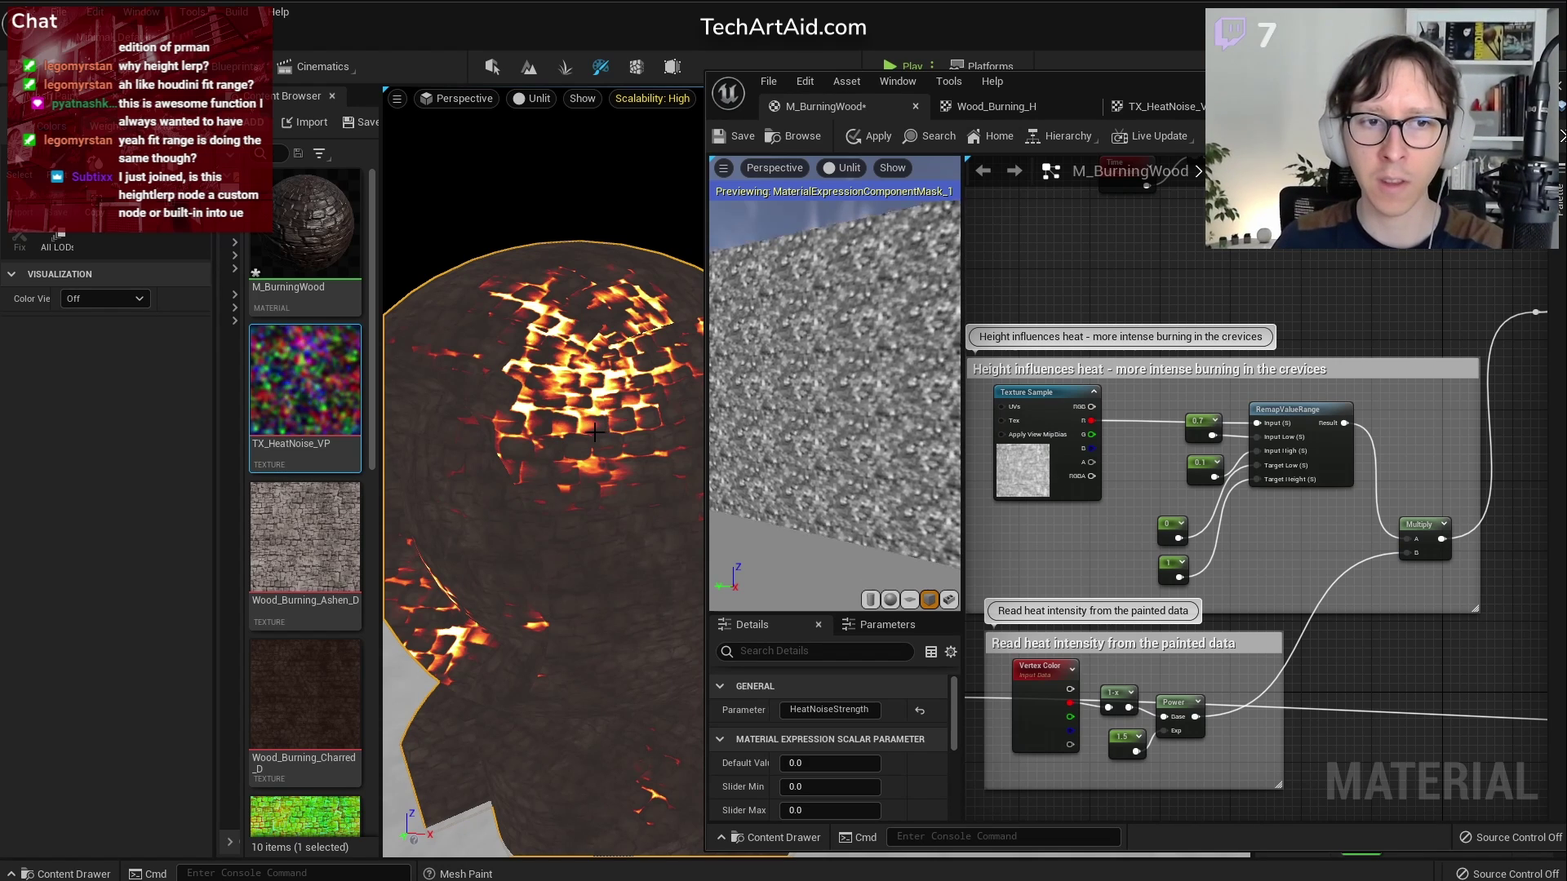
scroll(1251, 488, down, 4)
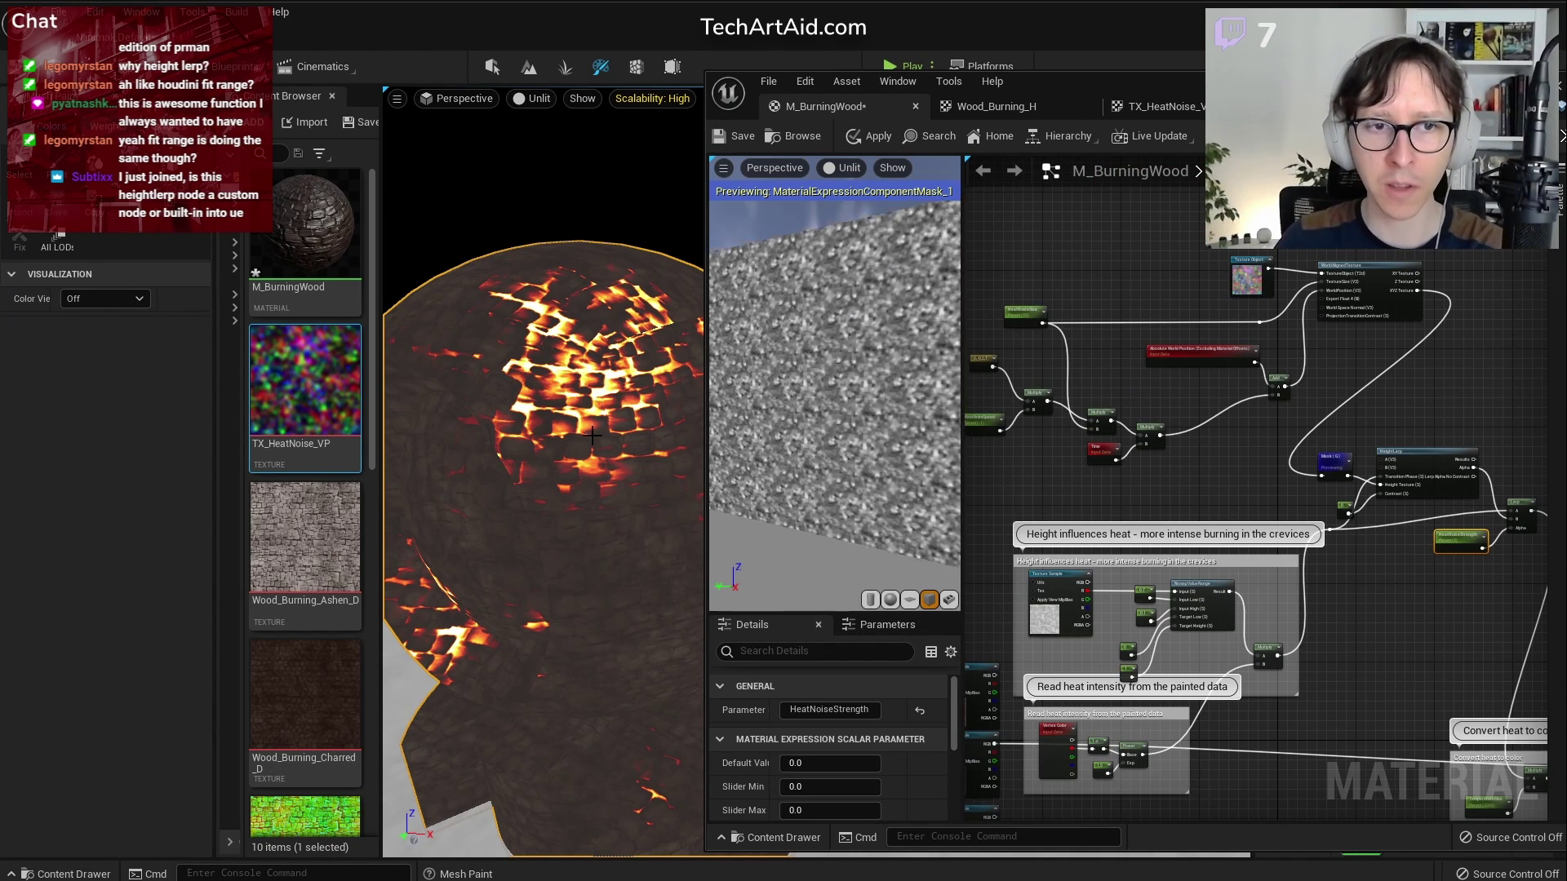
scroll(1256, 501, up, 4)
scroll(1217, 431, up, 2)
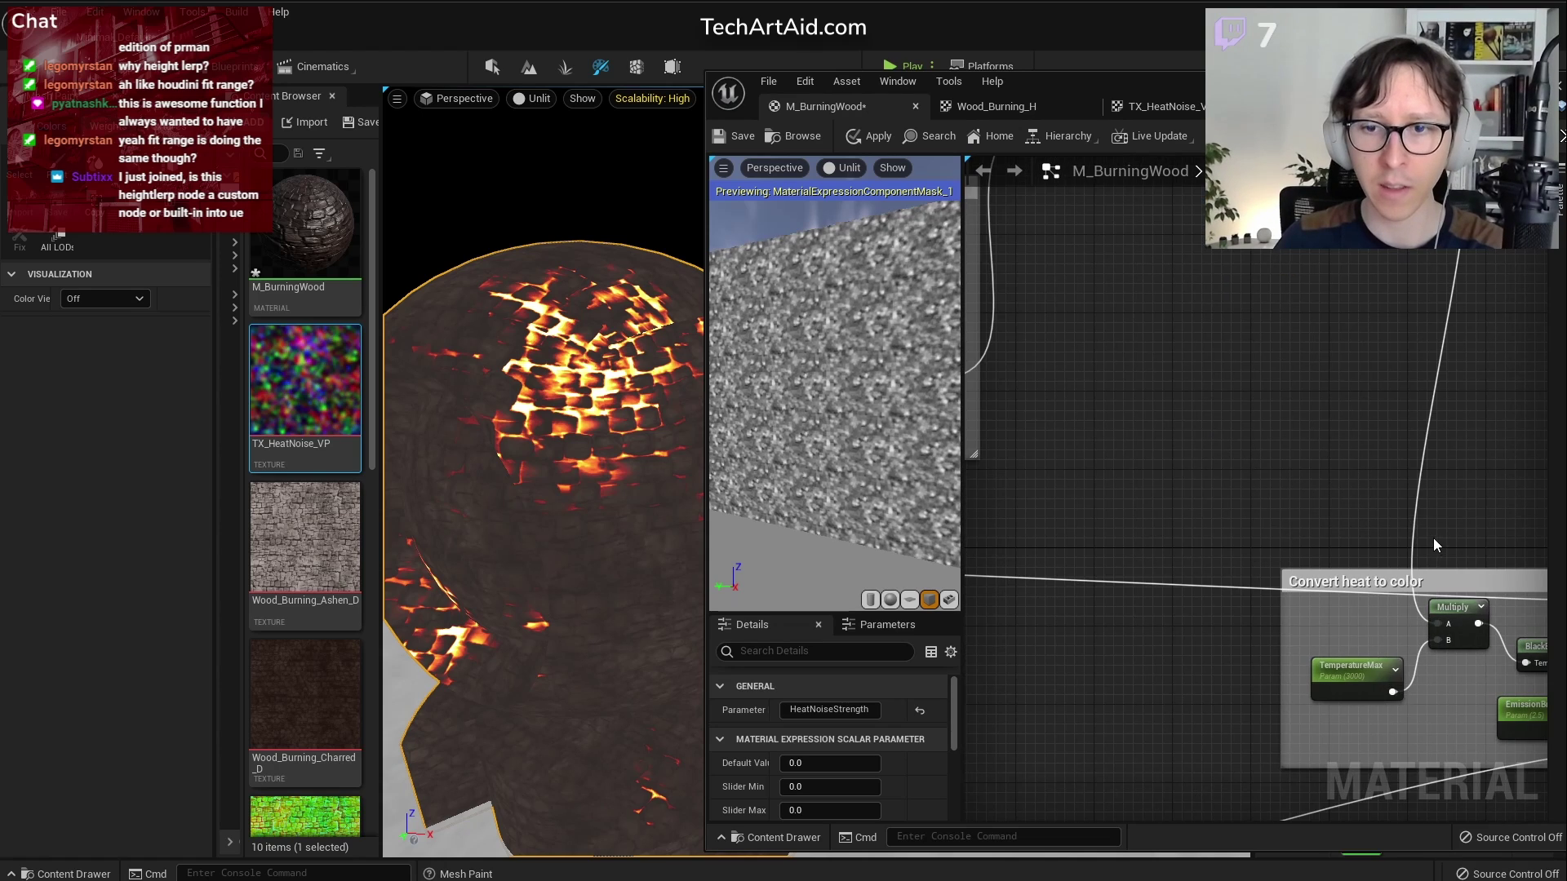
right_drag(1435, 538, 1153, 382)
scroll(1241, 494, up, 1)
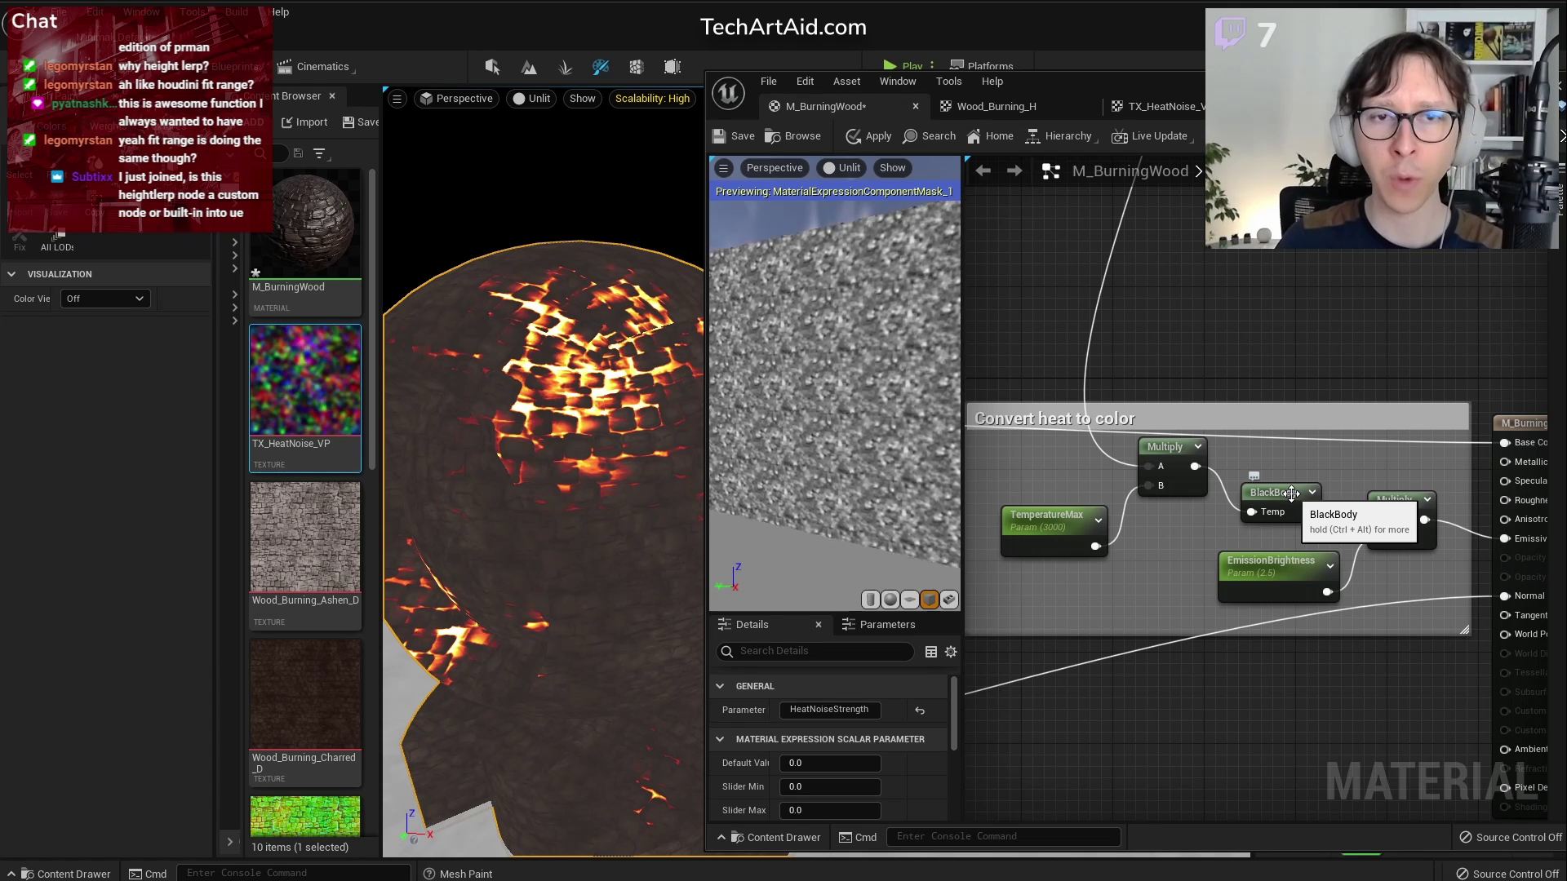
scroll(1272, 489, down, 4)
right_drag(1247, 325, 1402, 475)
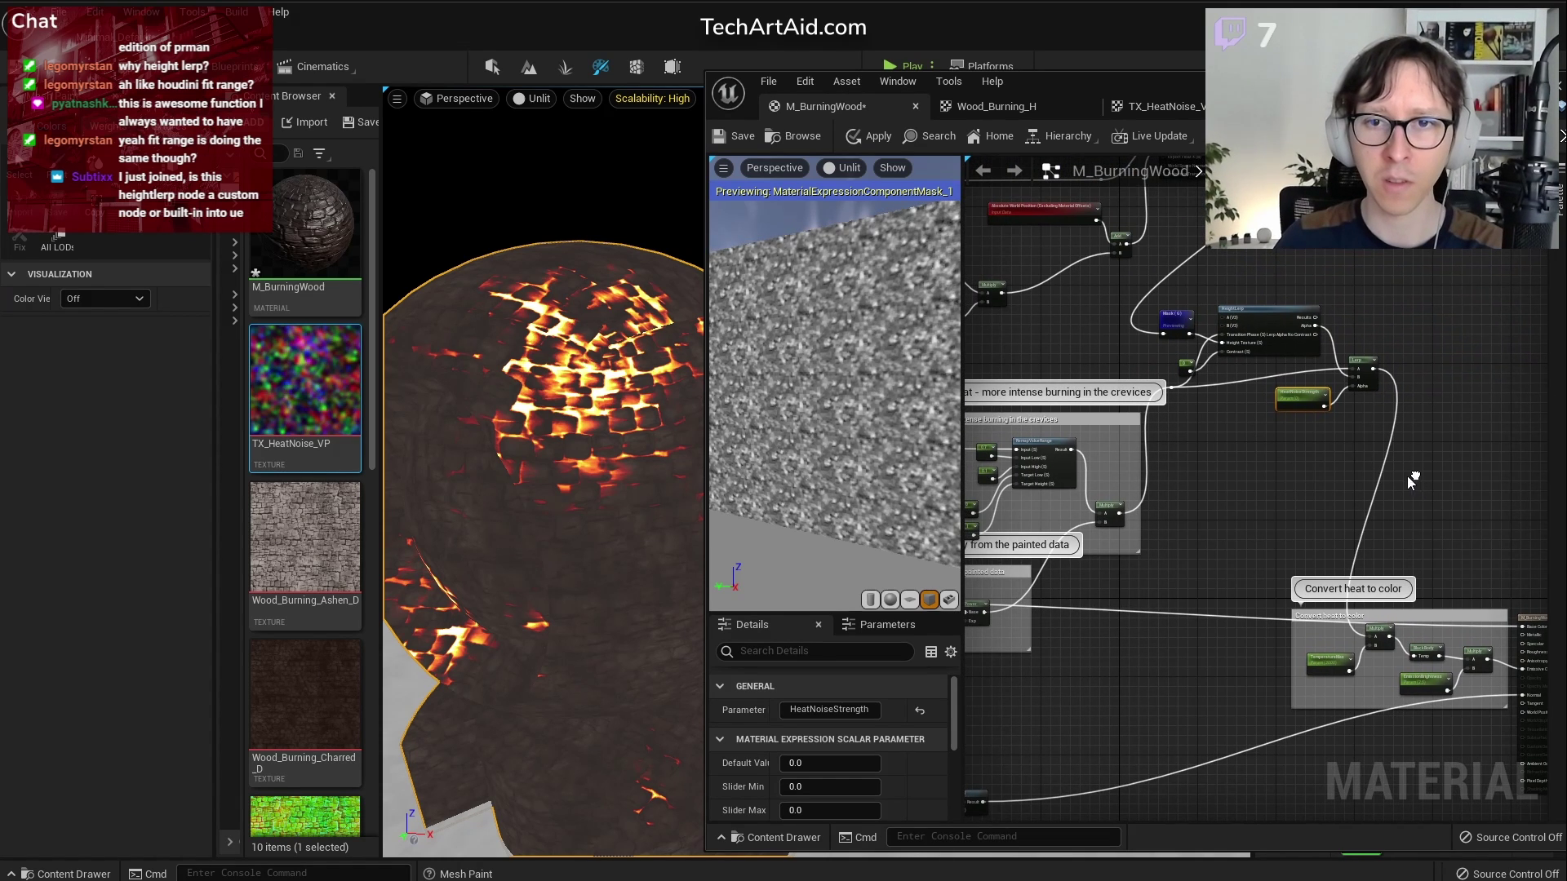
Move the Lerp and HeatNoiseStrength nodes together closer to HeightLerp
scroll(1376, 467, up, 2)
right_drag(1154, 384, 1216, 441)
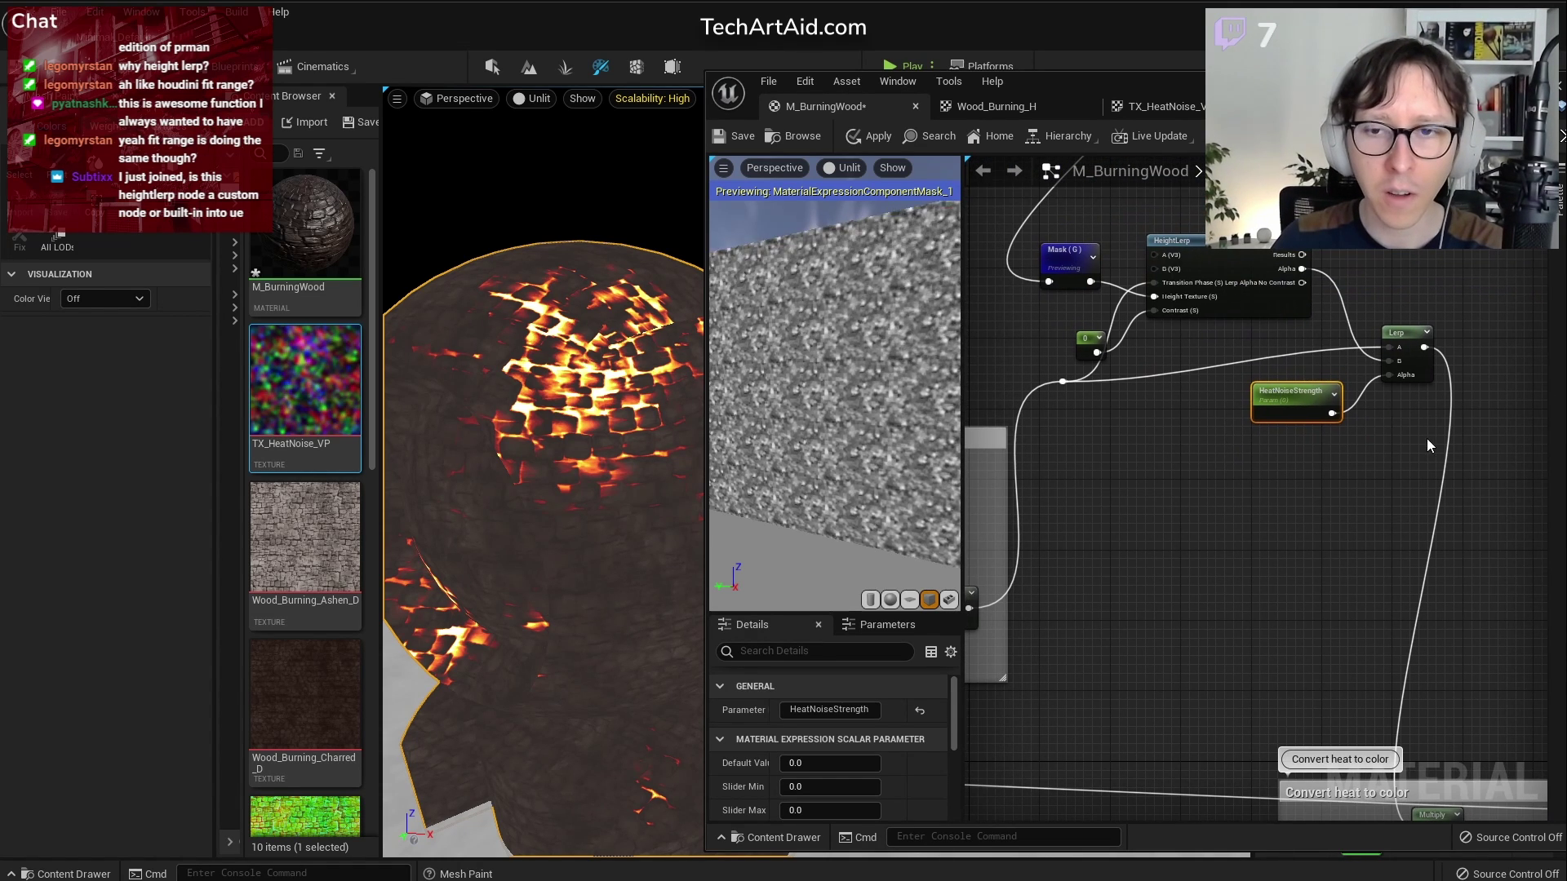
shift+click(1400, 339)
drag(1400, 339, 1376, 354)
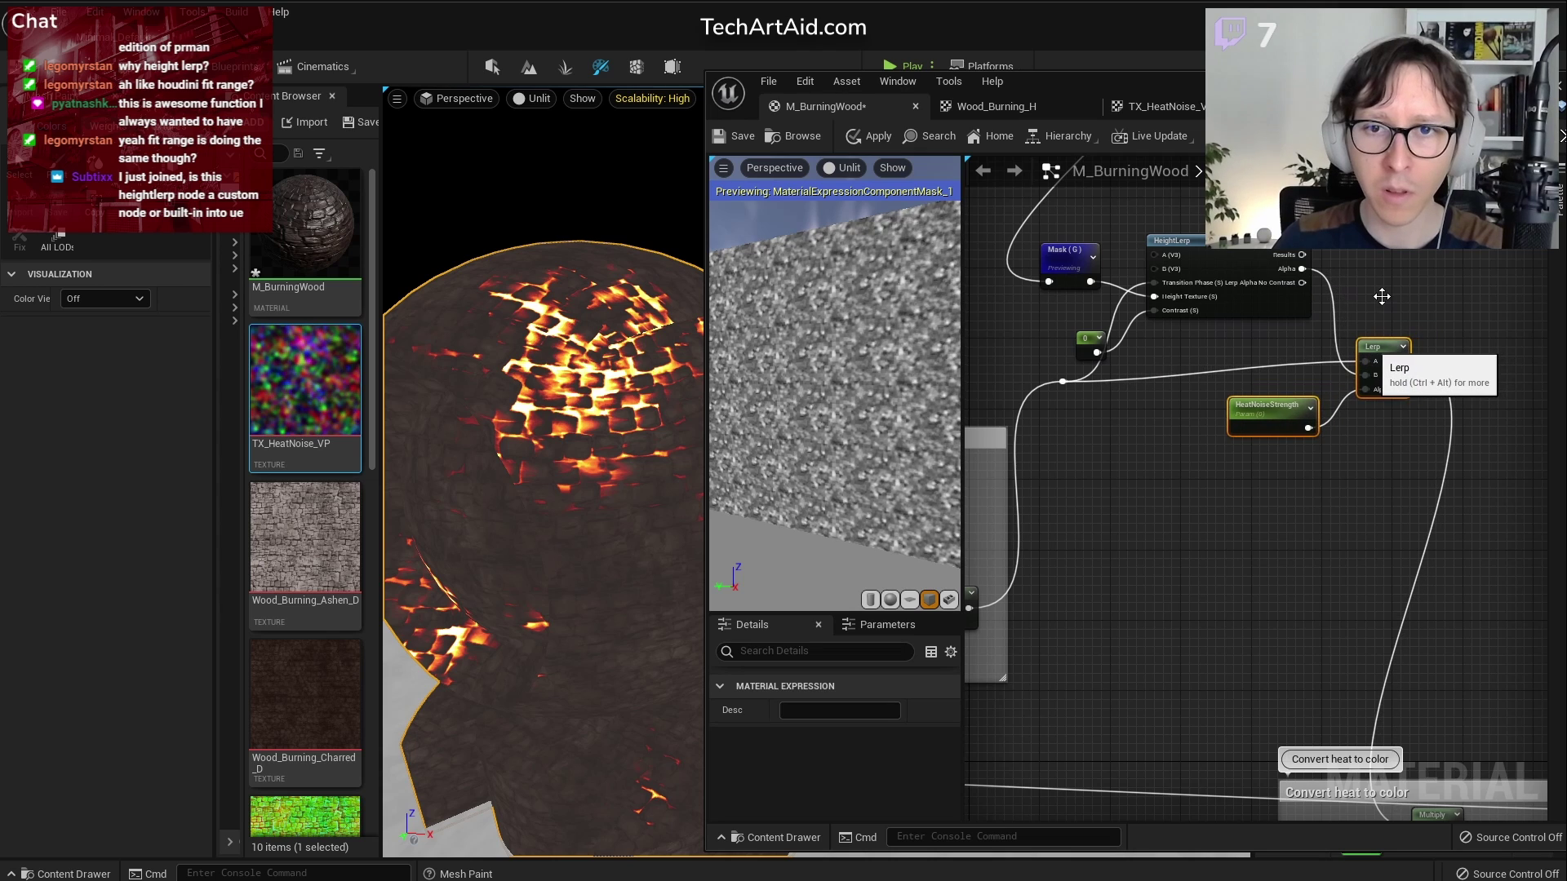
click(1296, 321)
scroll(1296, 322, up, 2)
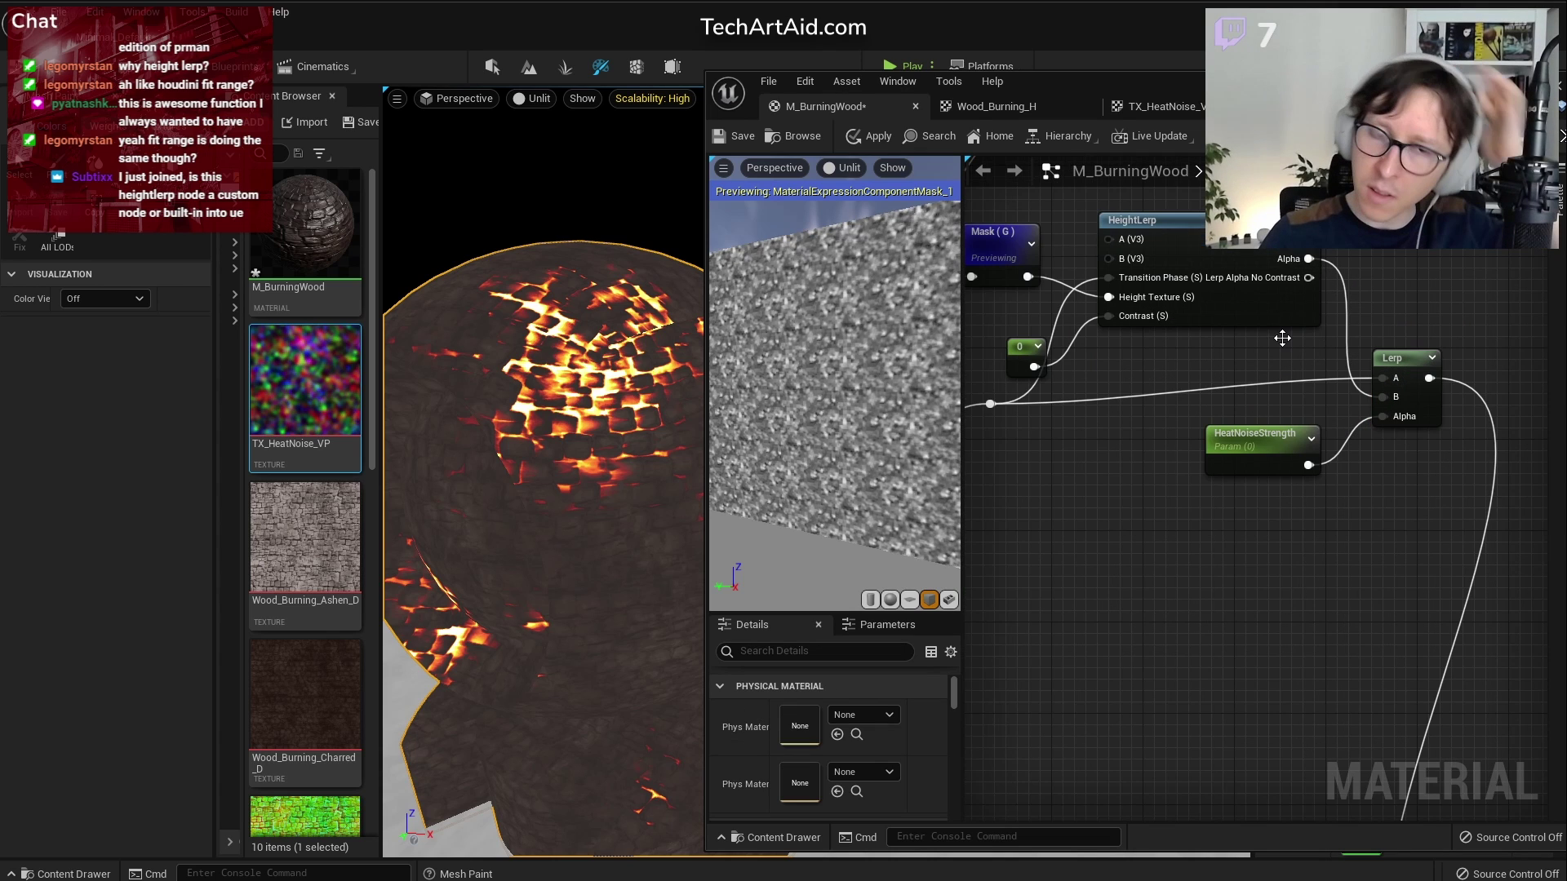
Select the HeatNoiseStrength parameter node to bring up its settings
right_click(1177, 381)
click(1103, 363)
right_click(1183, 378)
click(1030, 550)
click(1261, 485)
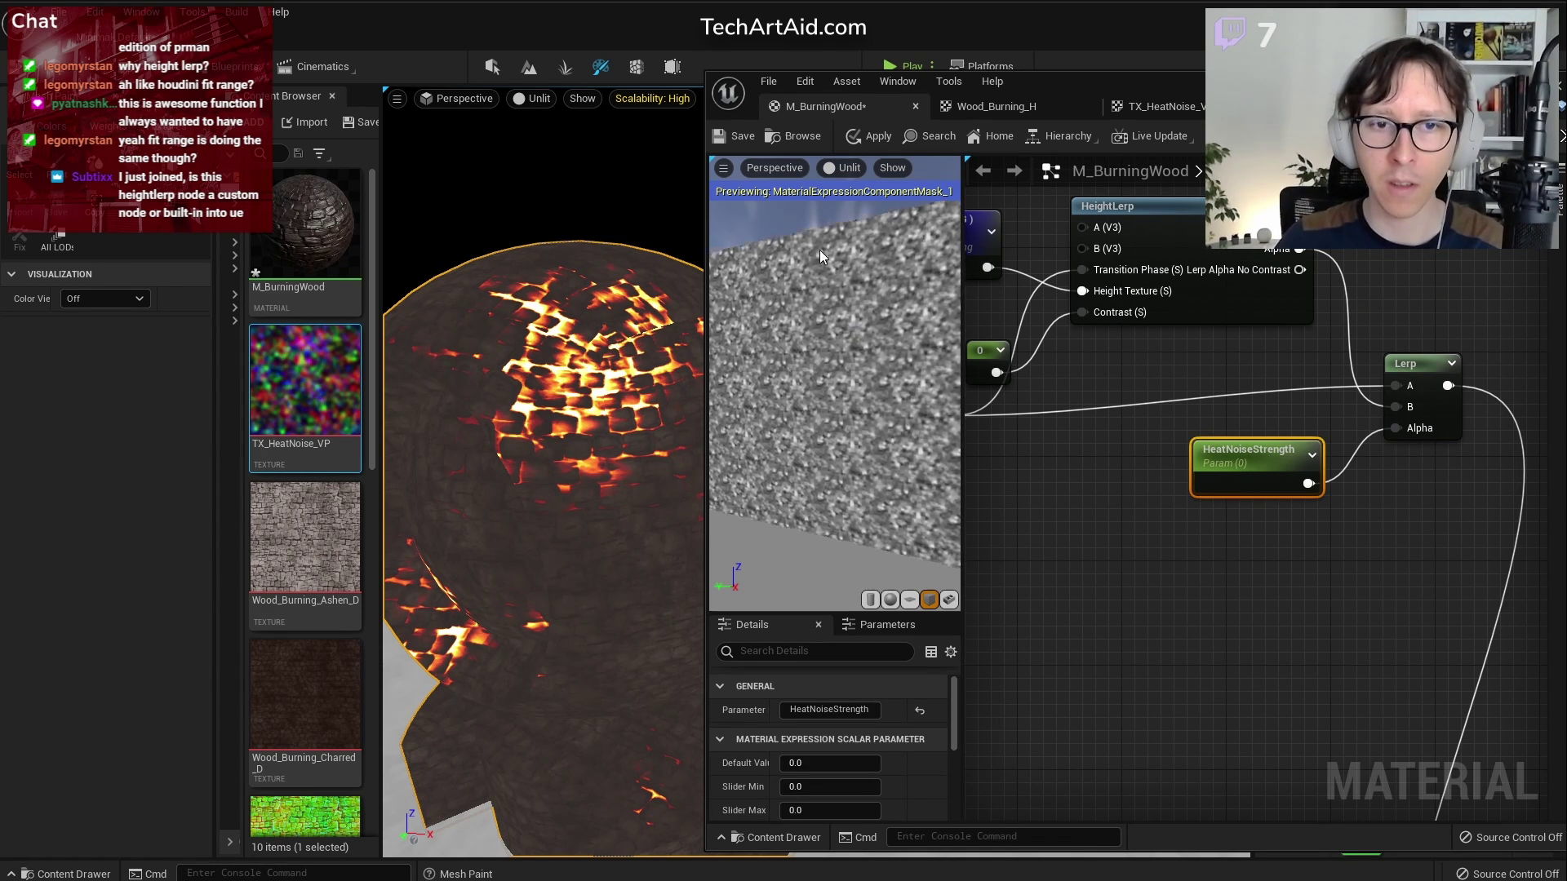
scroll(1114, 492, down, 3)
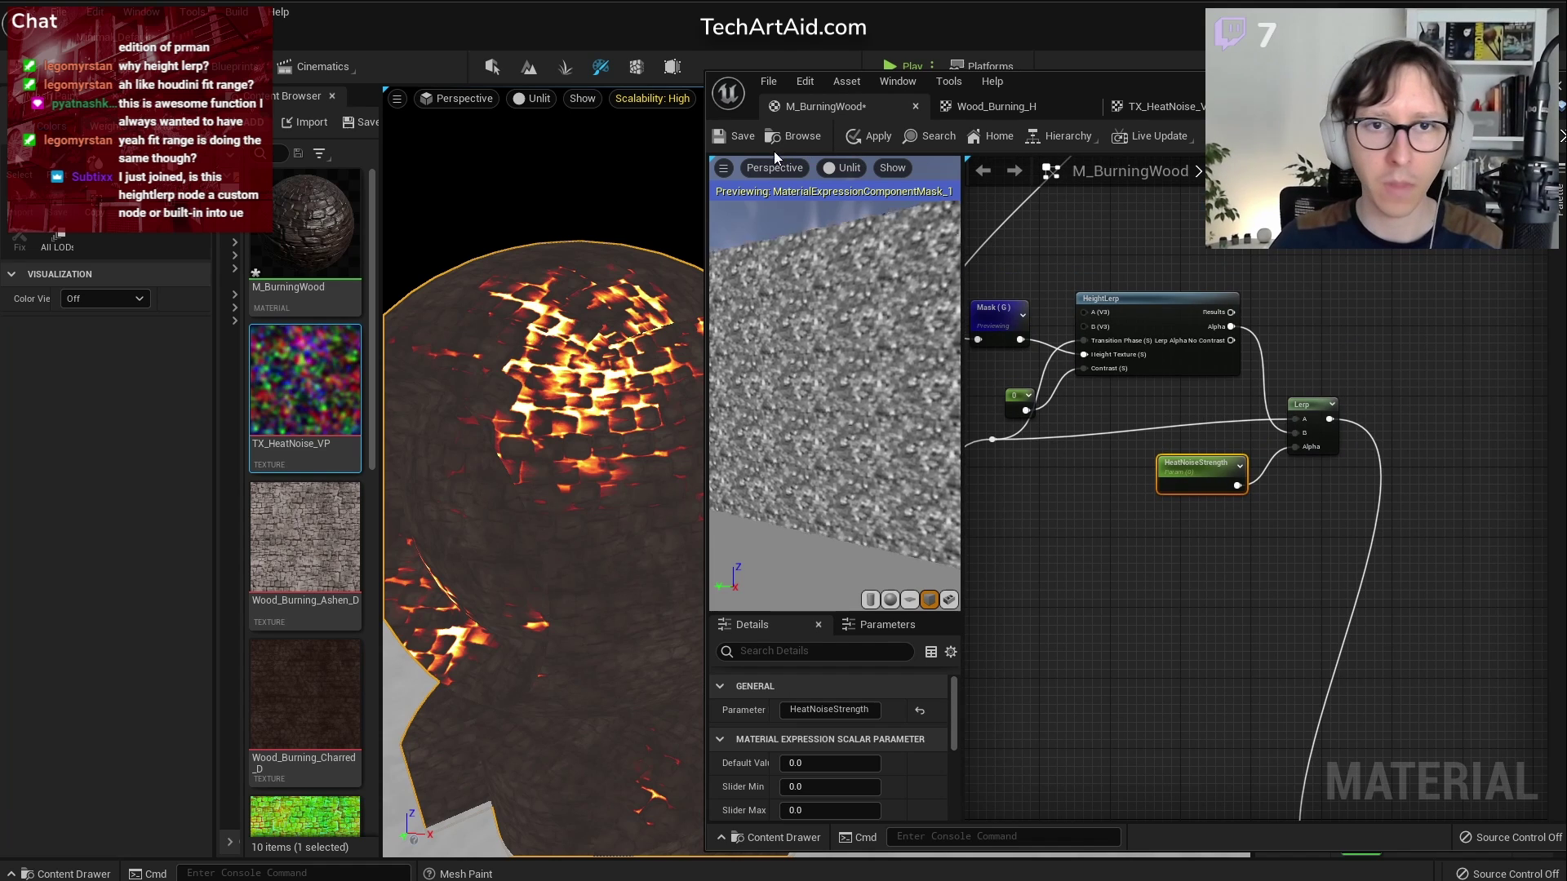
Save M_BurningWood and widen the level view to show more of the burning mesh
click(733, 140)
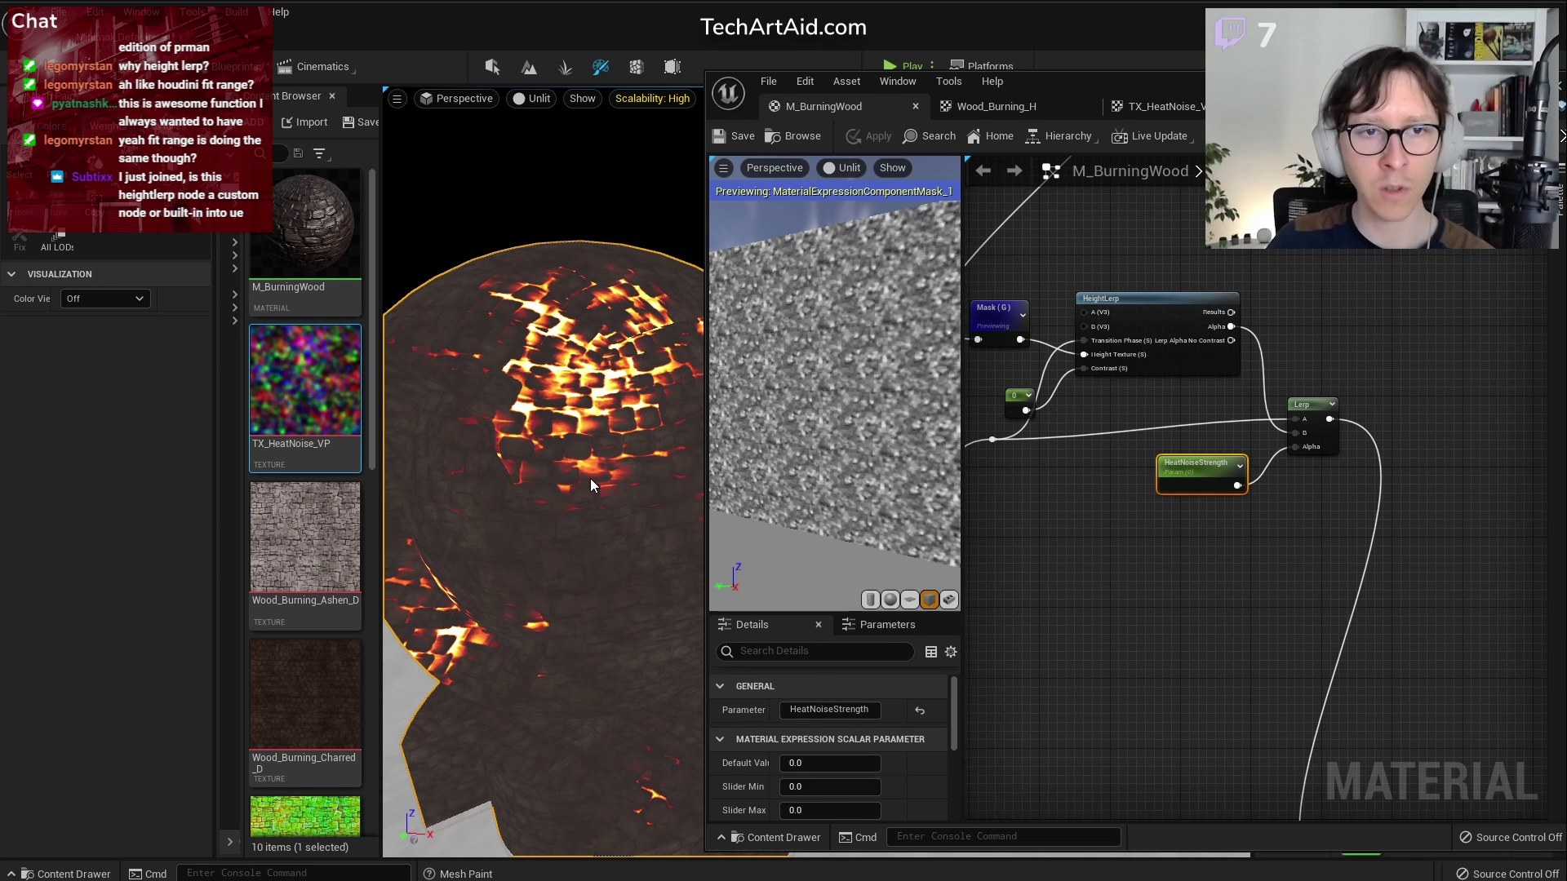
mouse_move(590, 478)
right_down()
mouse_move(557, 466)
mouse_move(604, 474)
right_up()
drag(706, 367, 784, 367)
right_drag(1225, 255, 1389, 436)
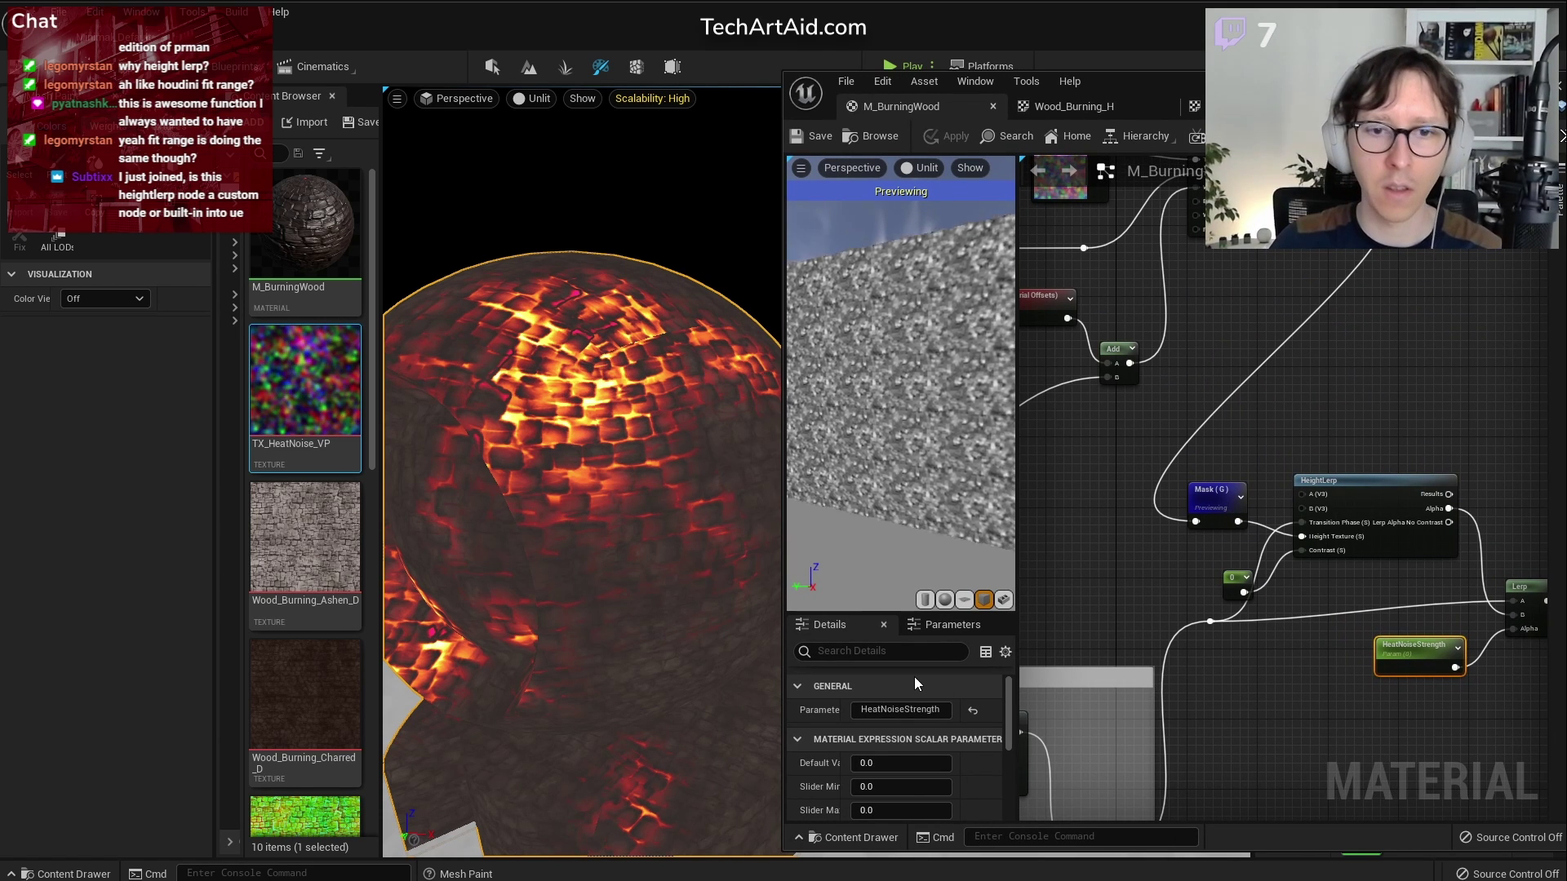
Try HeatNoiseStrength defaults of 1 and 0, setting its slider maximum to 1.0 and its default value to 0.4
click(885, 763)
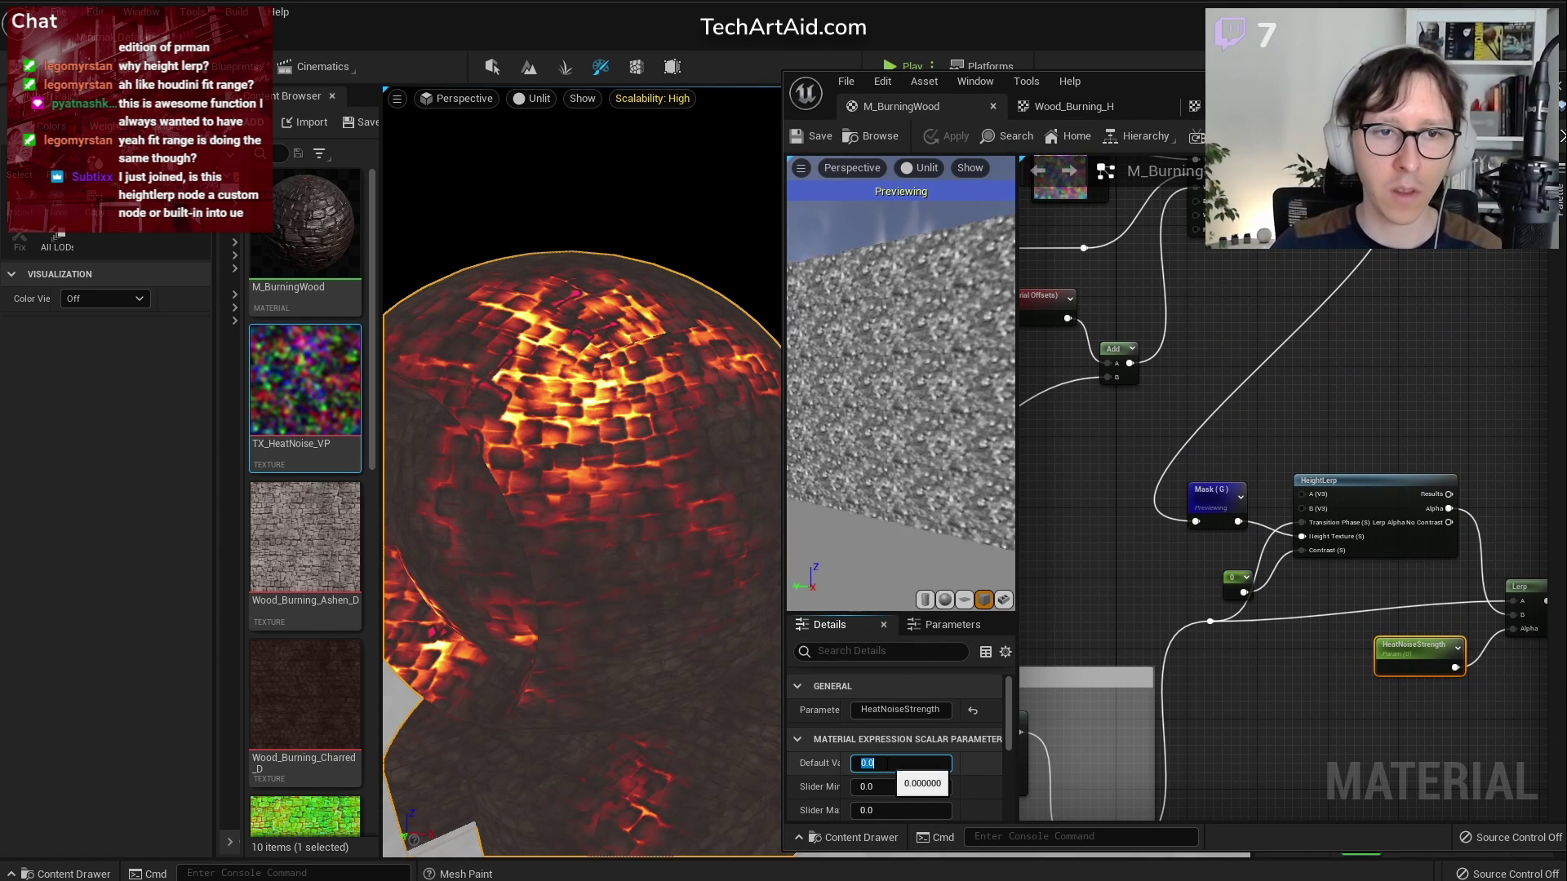
text(1)
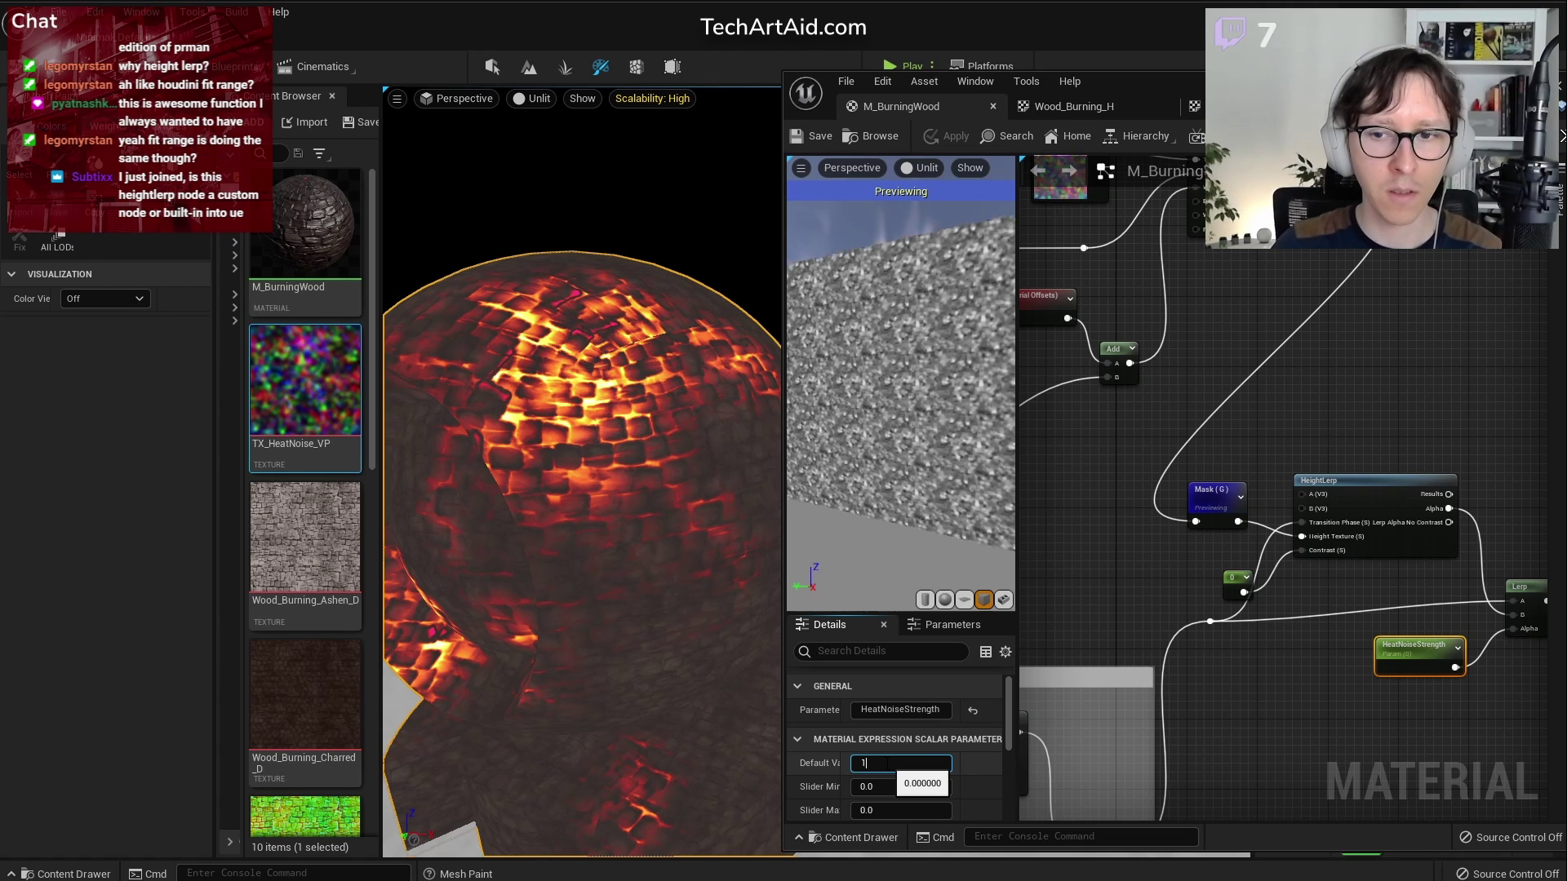
key(Return)
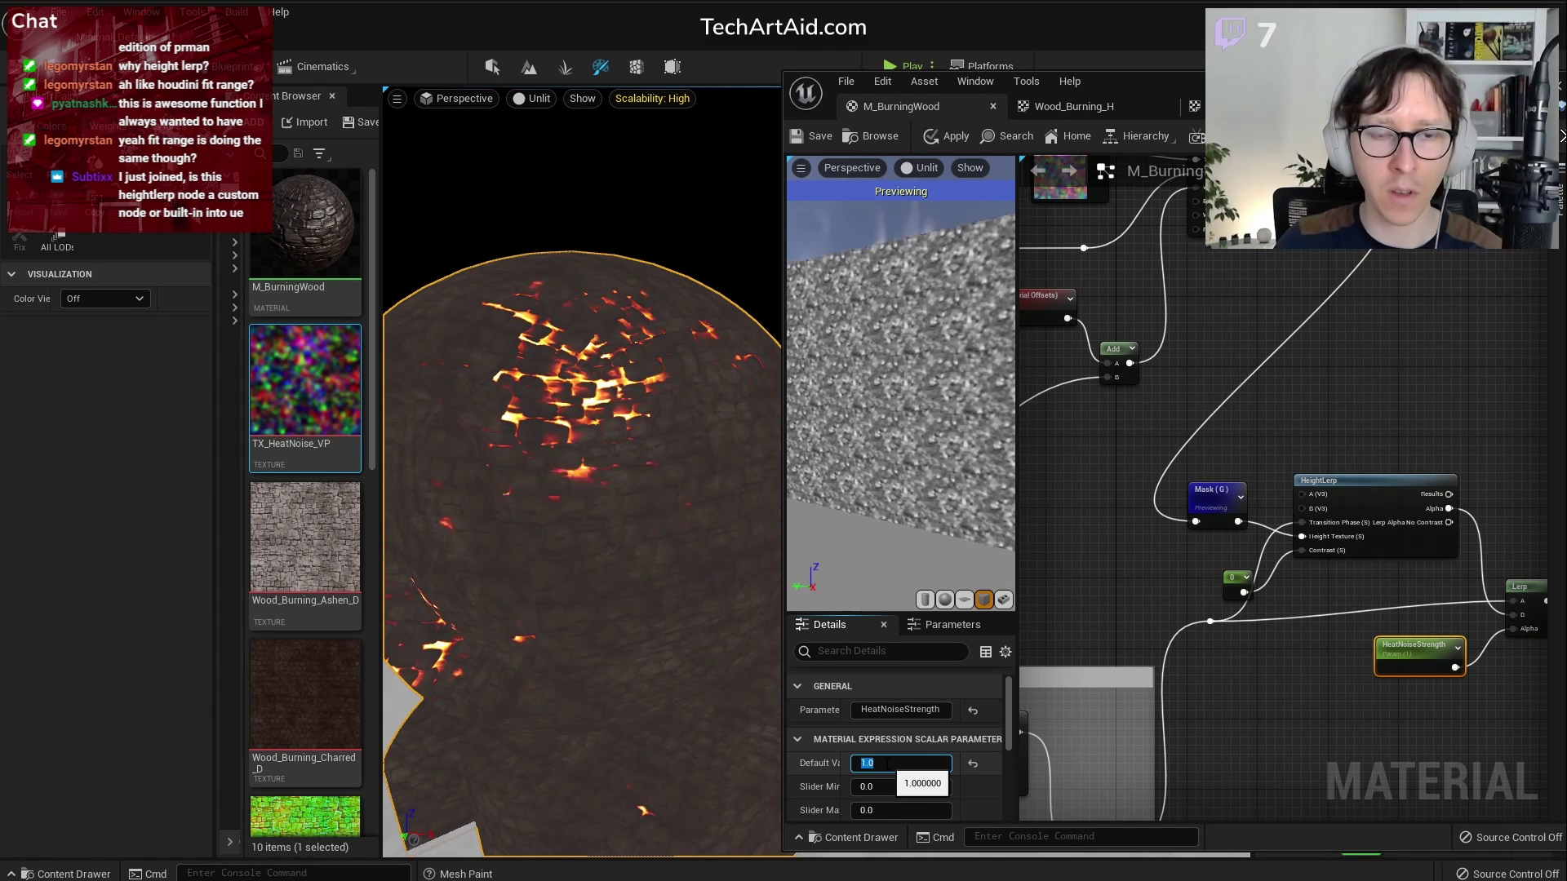
text(0)
key(Return)
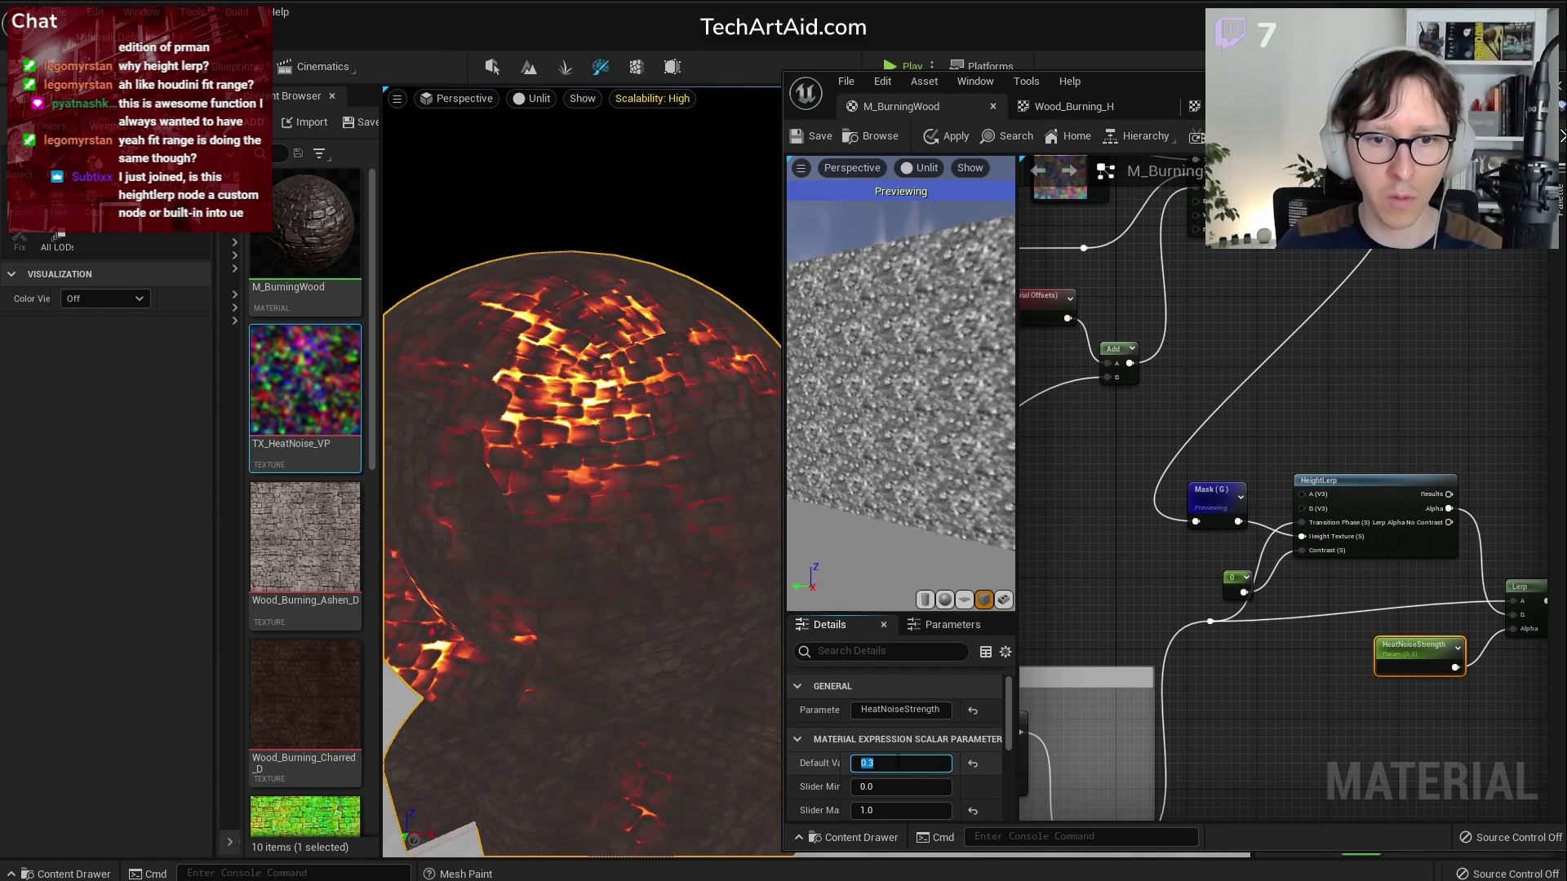
Set the default value of the TemperatureMax parameter in the Convert heat to color group to 4000
right_drag(1317, 530, 1180, 226)
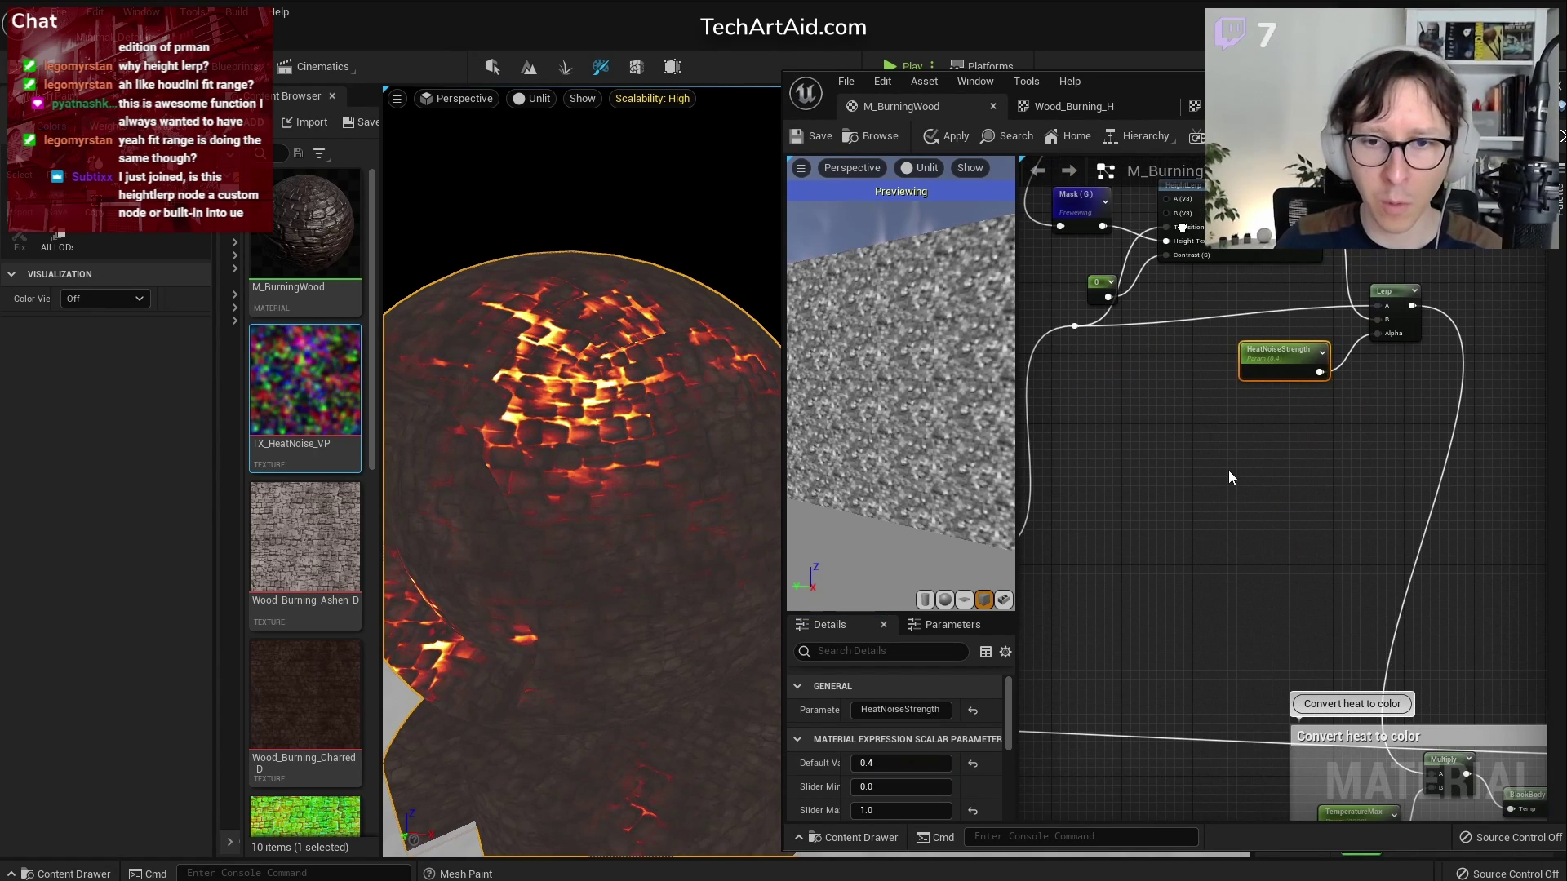
scroll(1230, 476, down, 2)
right_drag(1328, 427, 1304, 183)
scroll(1256, 466, up, 3)
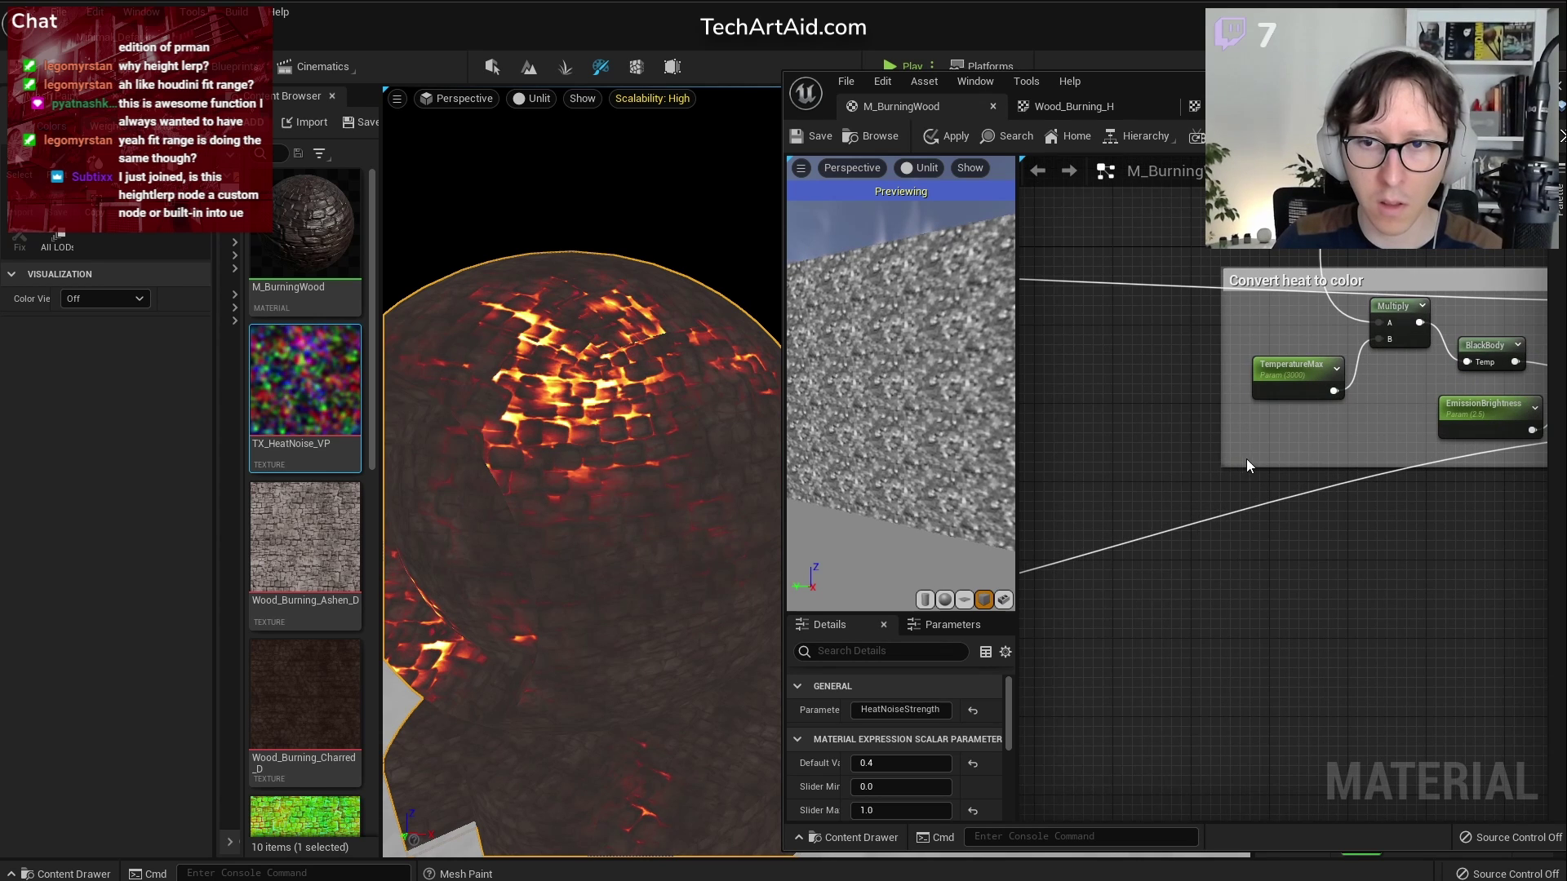
right_drag(1205, 464, 1321, 703)
click(1364, 626)
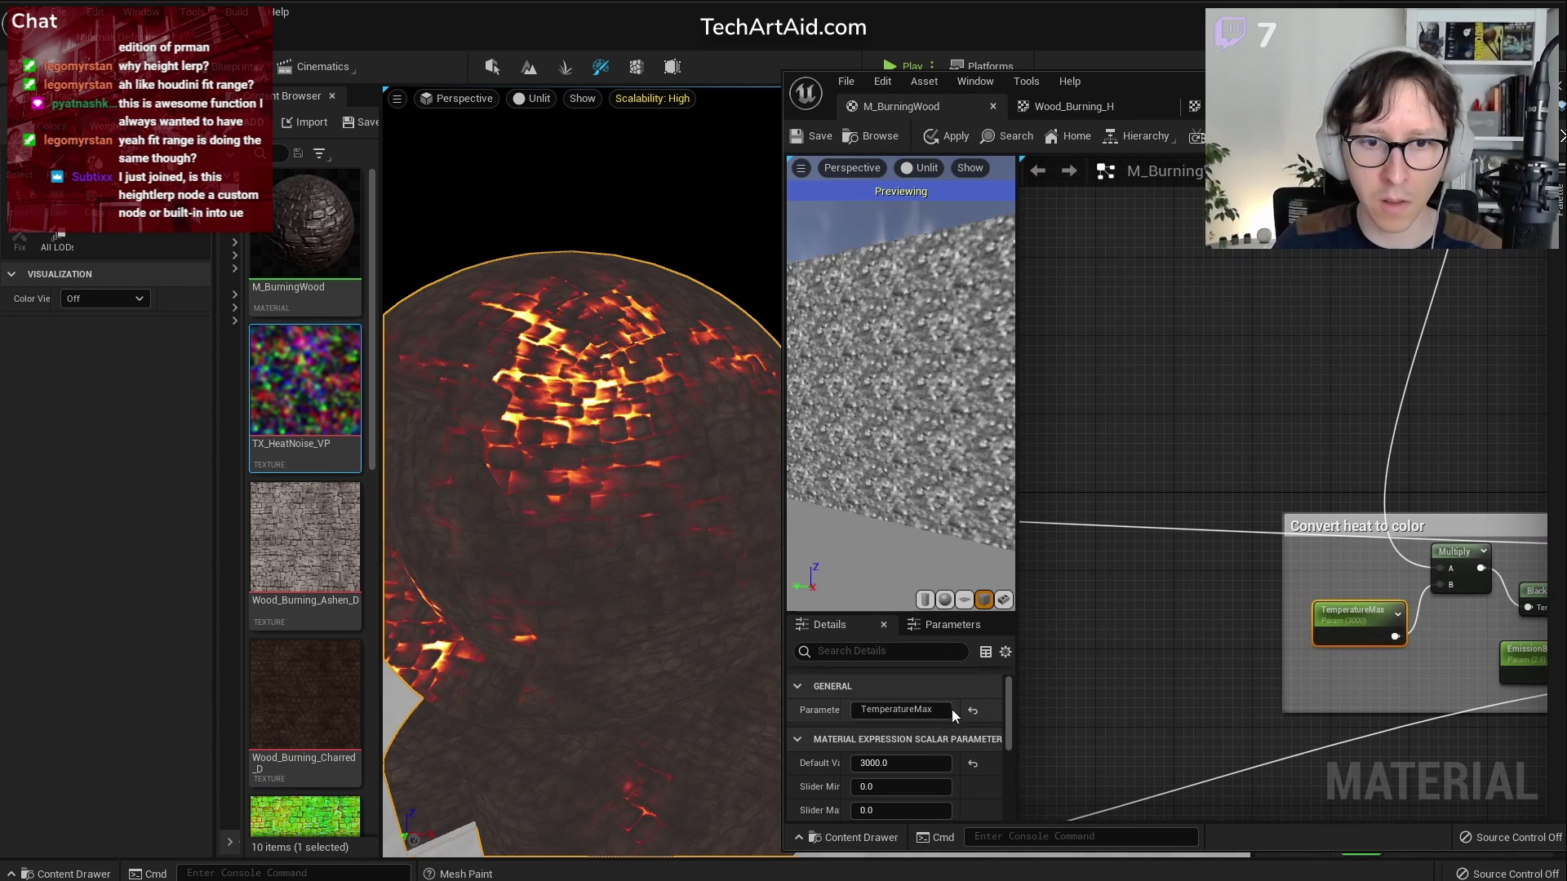
click(924, 760)
text(40)
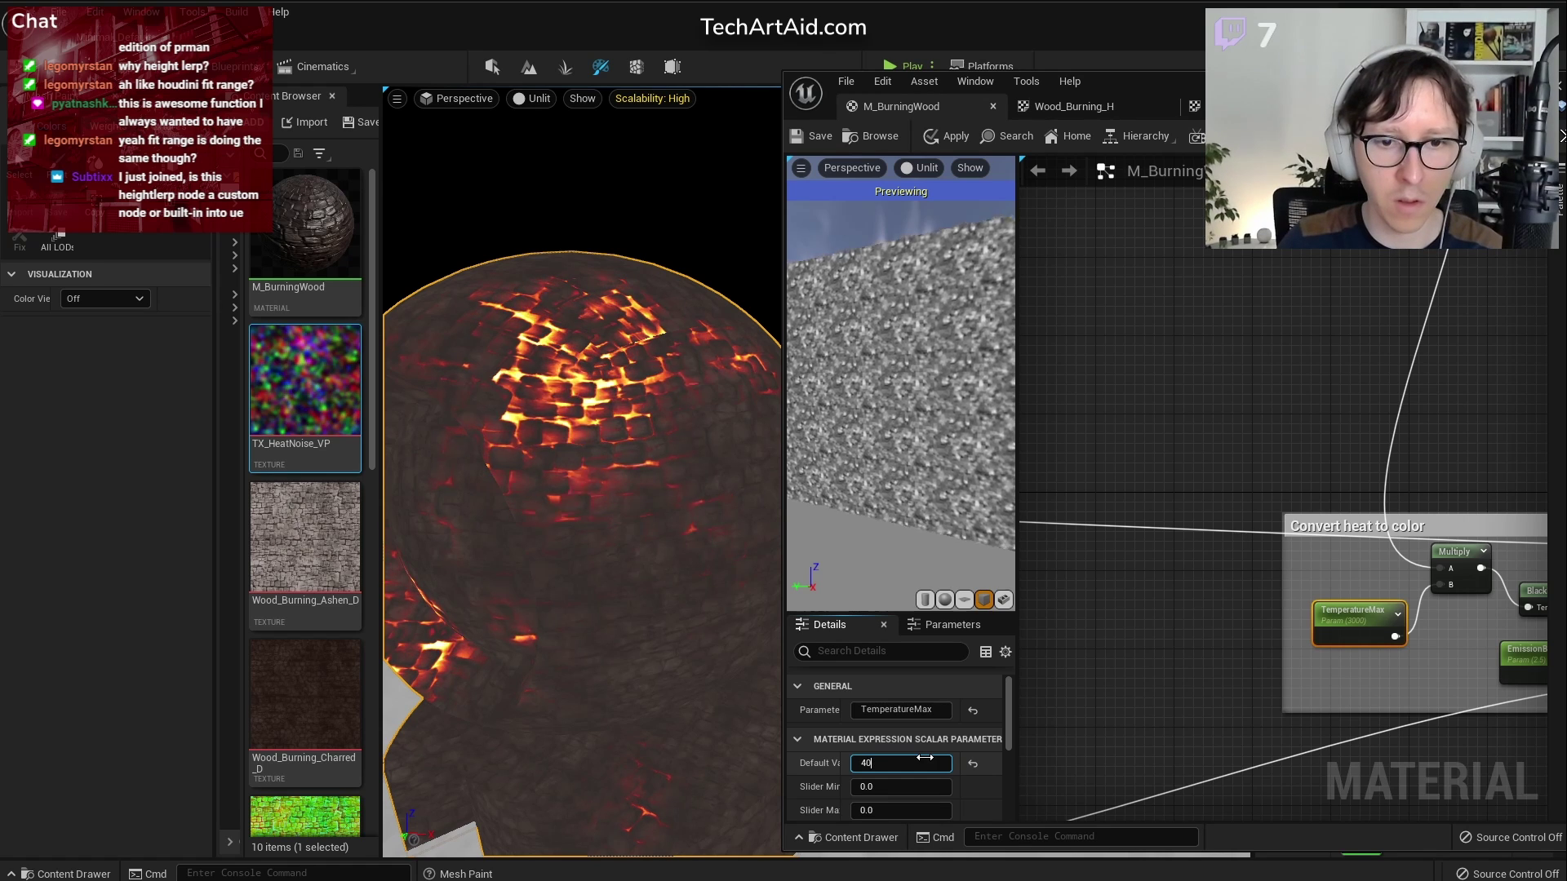
text(90000)
key(Return)
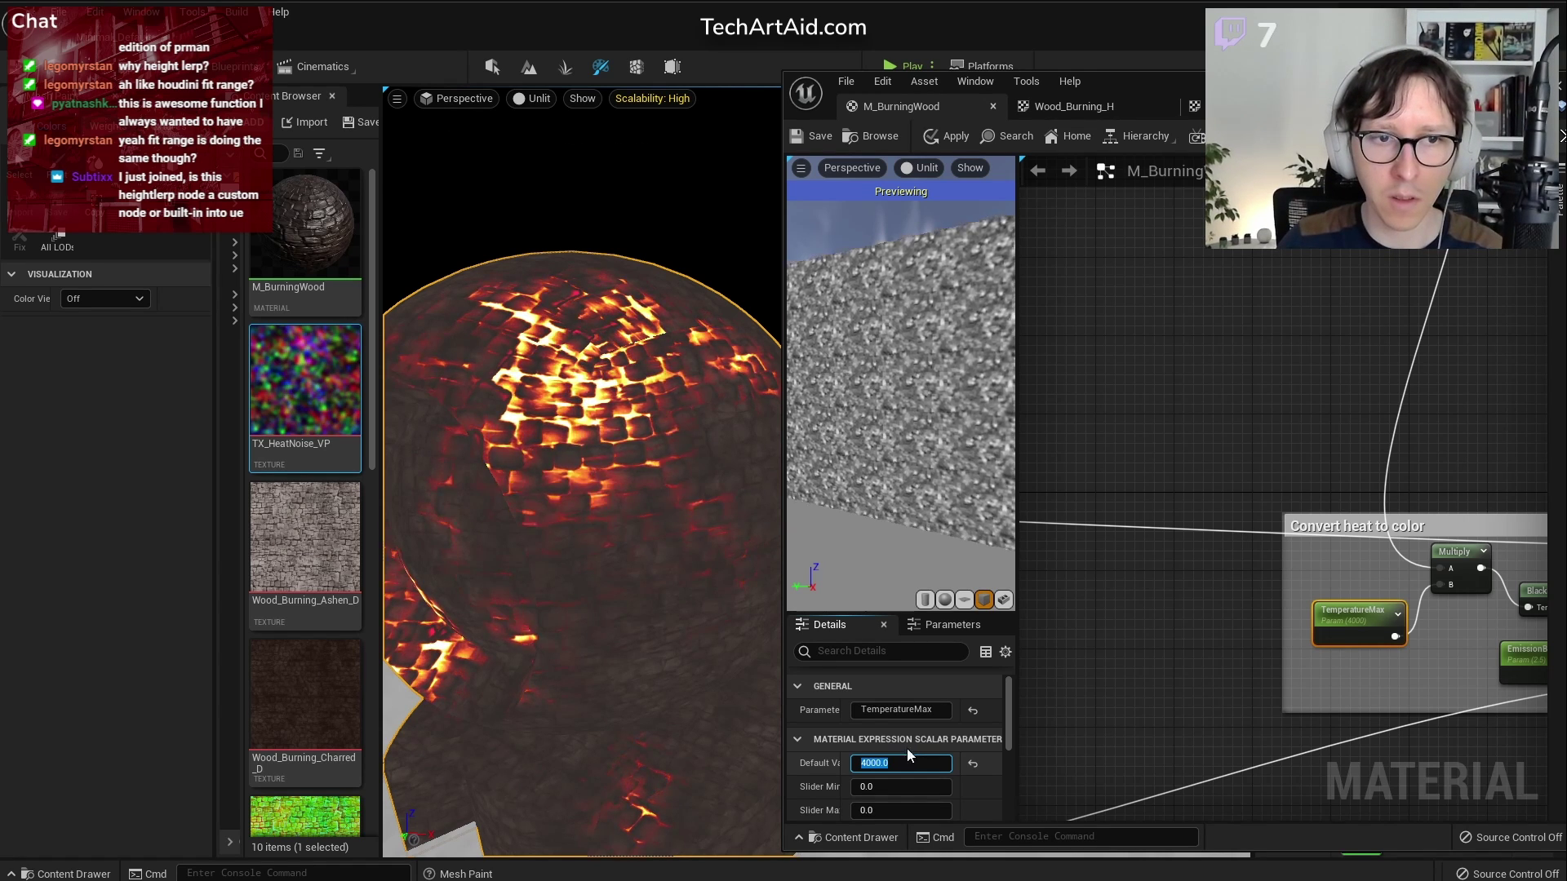
Switch the level viewport to Lit shading with the whole mesh in view
scroll(626, 430, down, 4)
scroll(626, 430, up, 2)
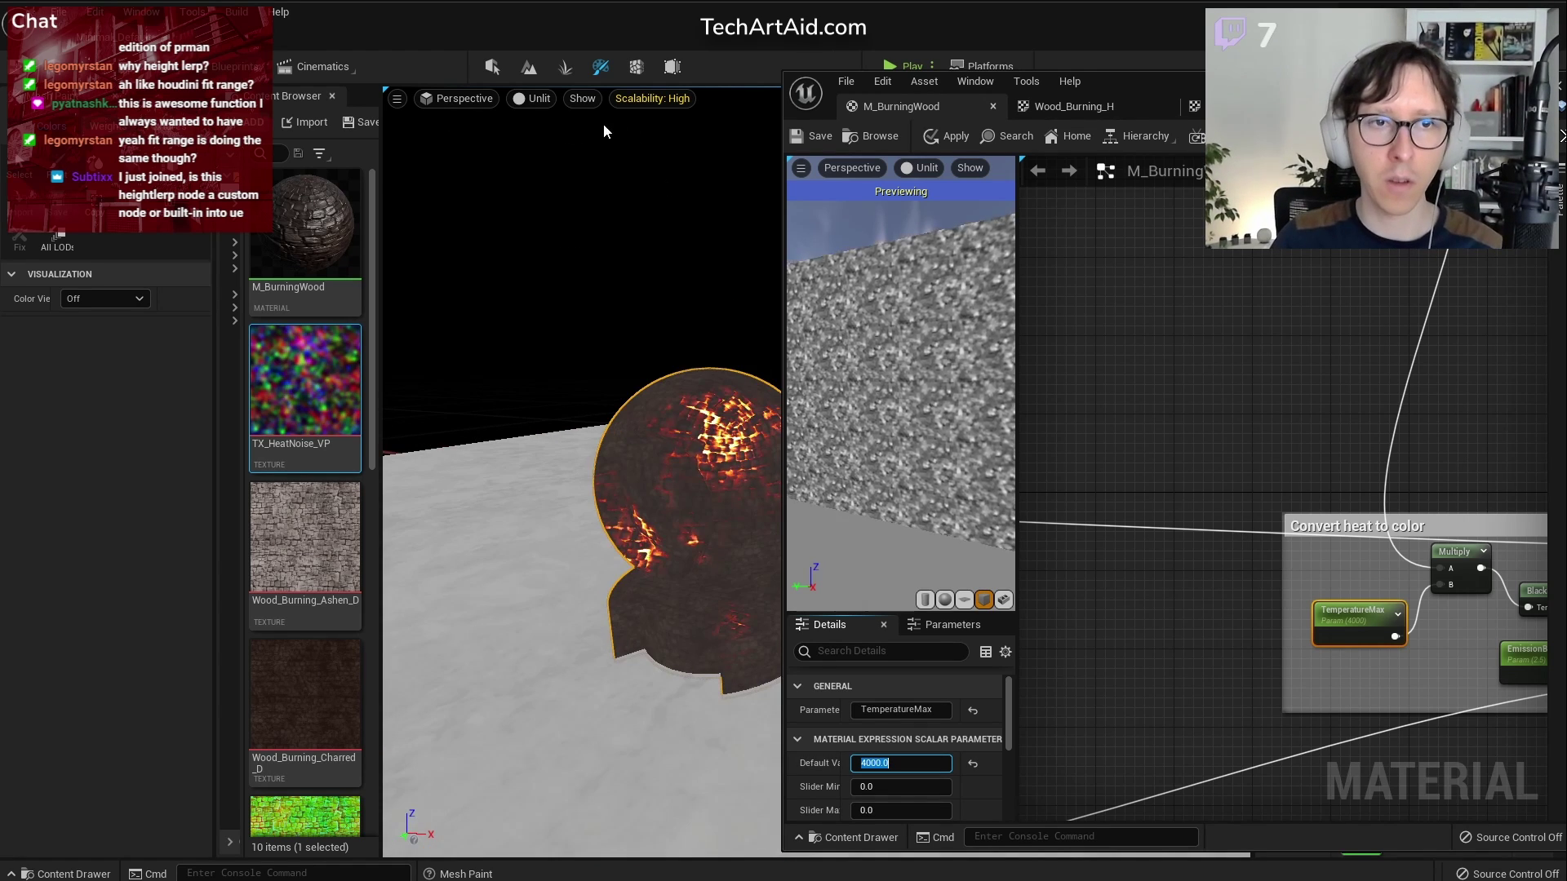
click(530, 98)
click(556, 140)
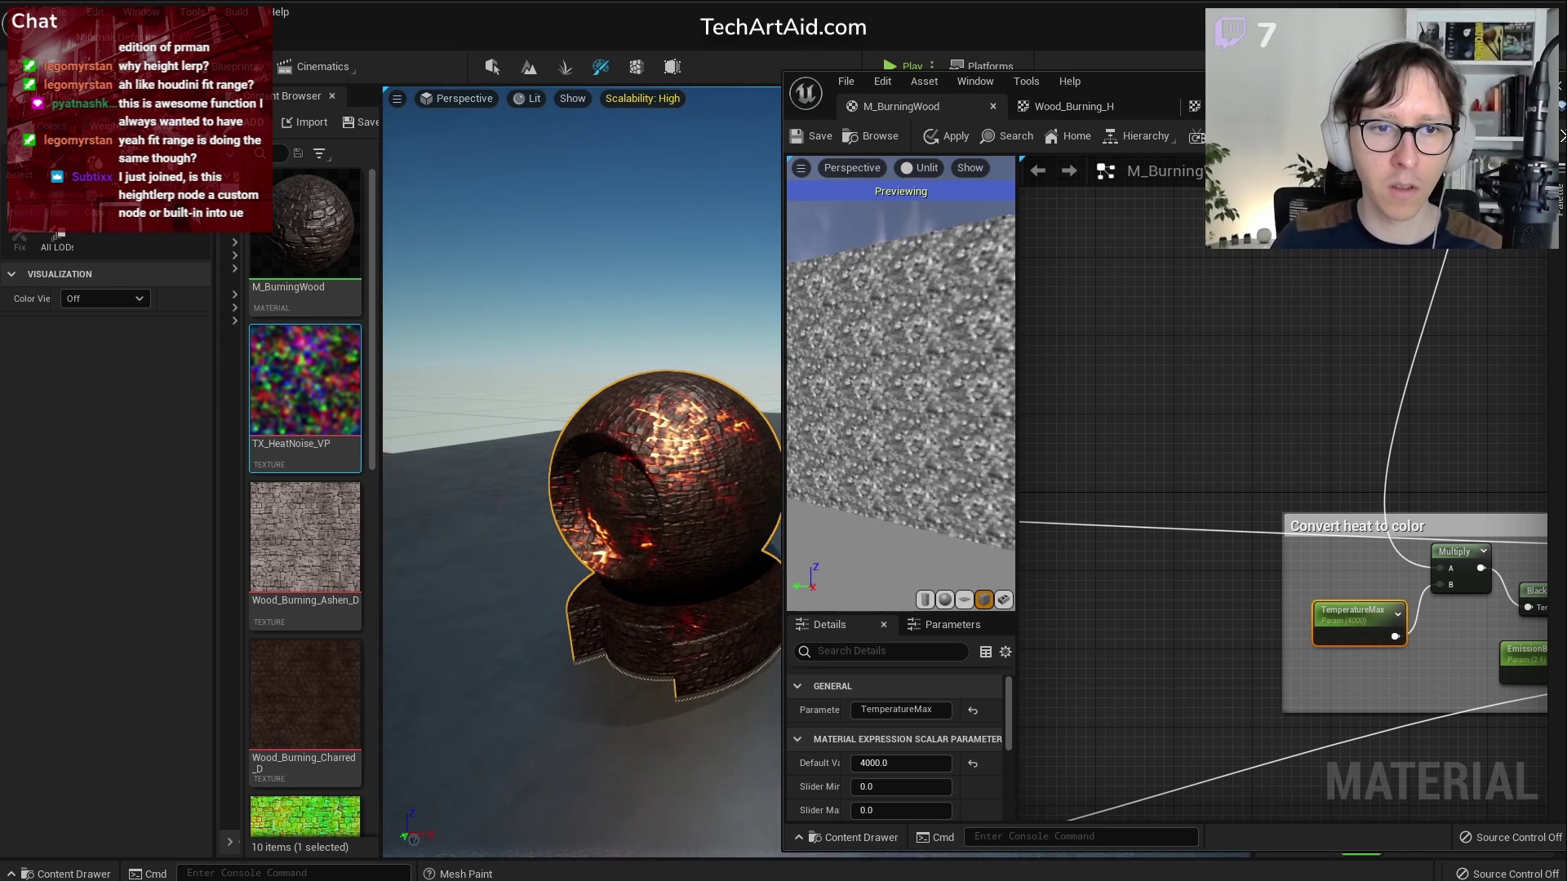
Connect the RGB output of the uppermost wood color Texture Sample to Base Color and save the material
click(1262, 379)
scroll(1261, 377, down, 2)
right_drag(1262, 376, 1138, 482)
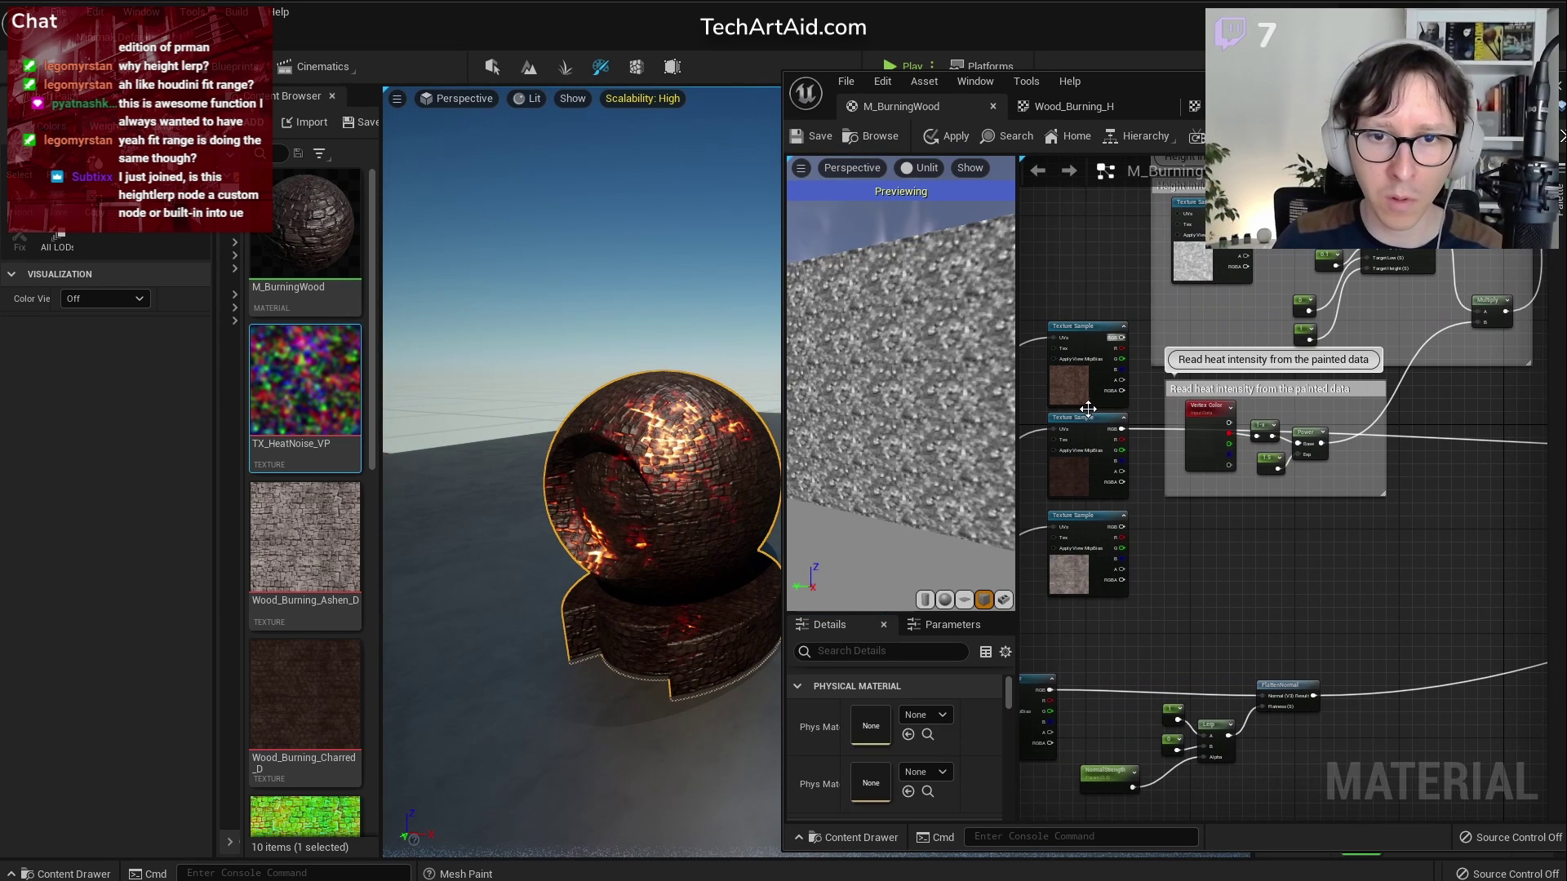
scroll(1089, 408, up, 3)
drag(1392, 328, 1481, 449)
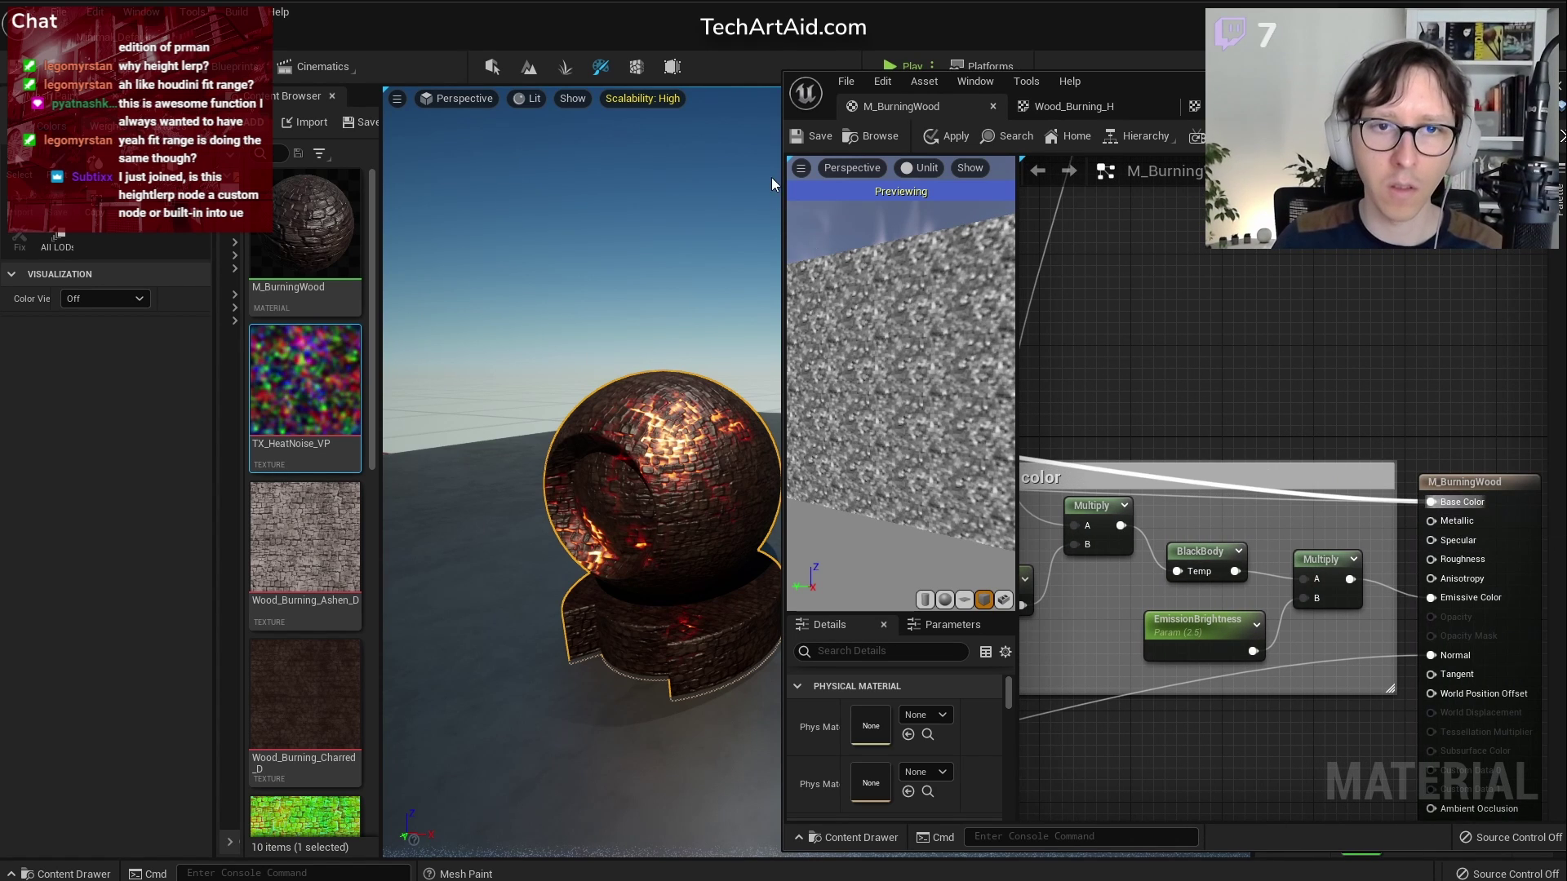
click(816, 137)
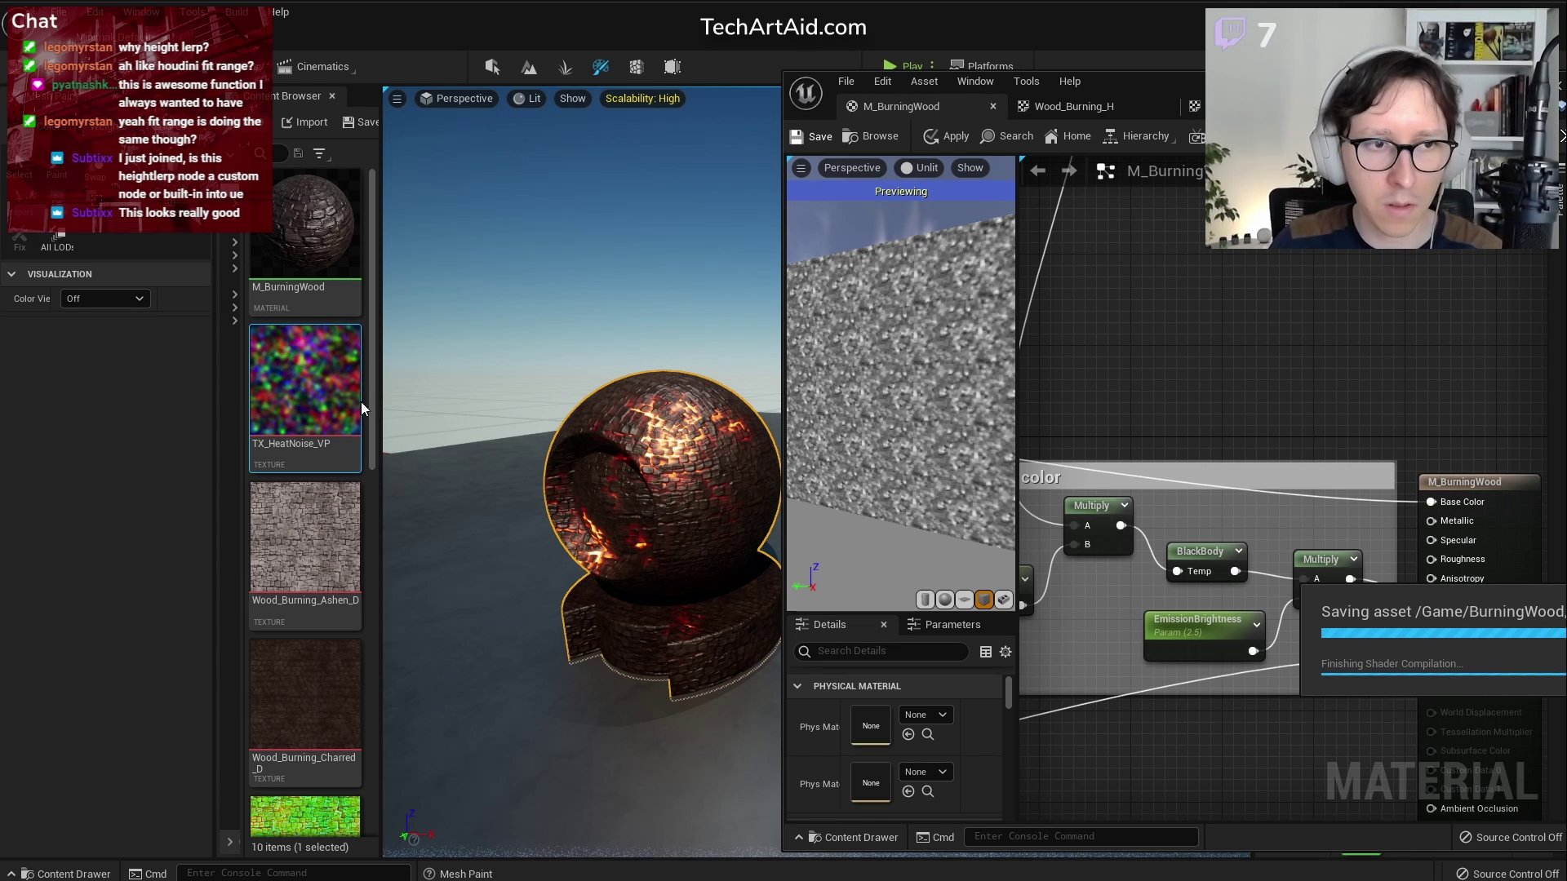
Add a Texture Sample for Wood_Burning_MRO to the material graph above the Convert heat to color group
drag(374, 400, 357, 674)
scroll(350, 707, down, 3)
drag(307, 589, 1216, 307)
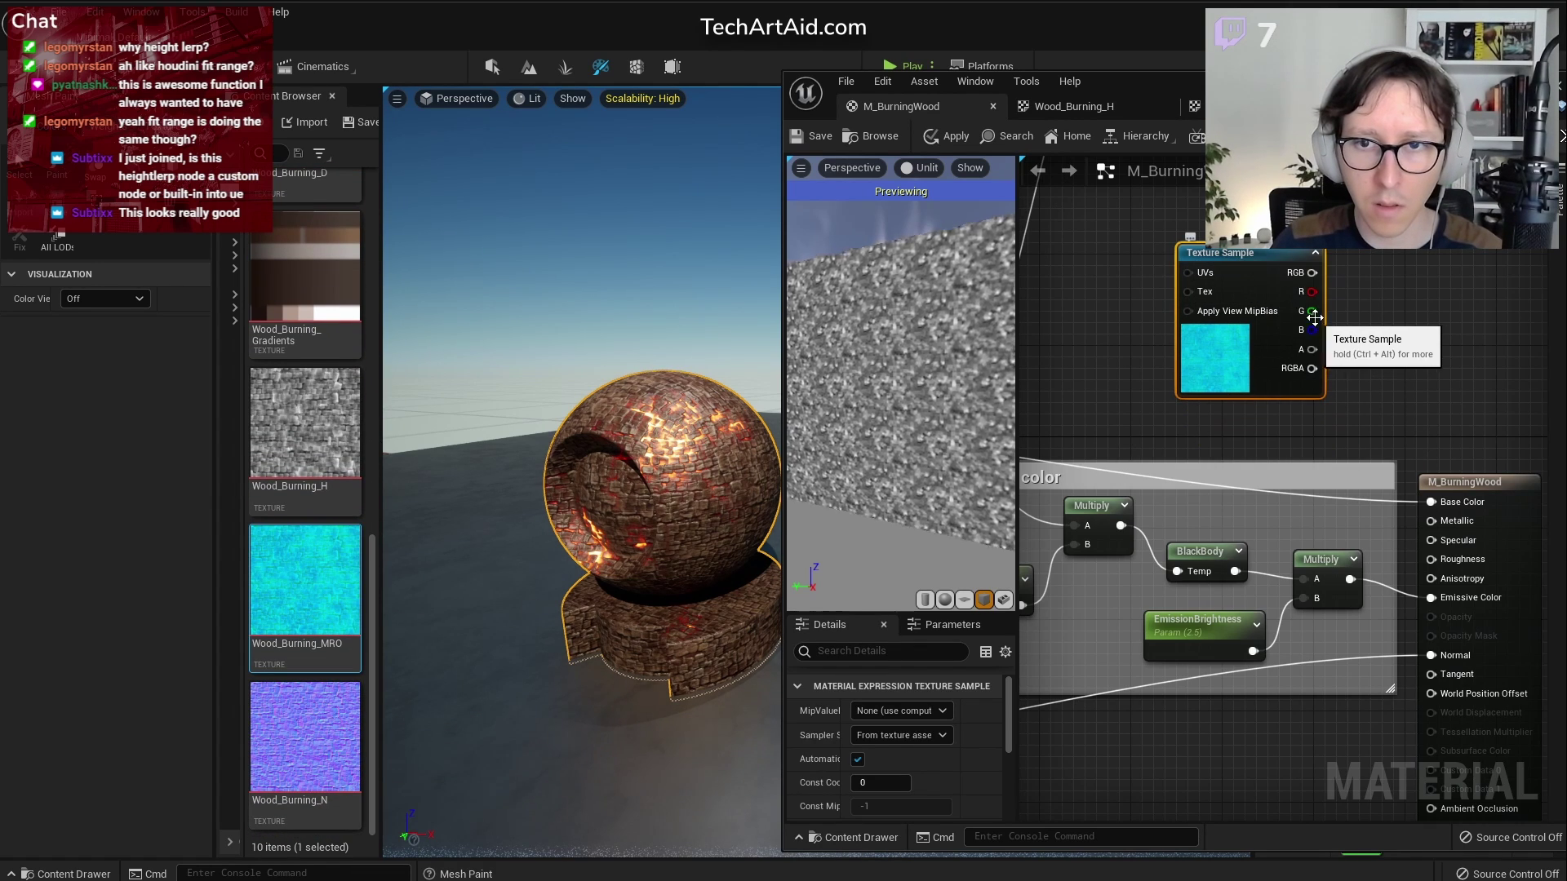
Connect the Wood_Burning_MRO sample's G output to Roughness and B to Ambient Occlusion, save the material, and widen the level view
drag(1312, 312, 1360, 354)
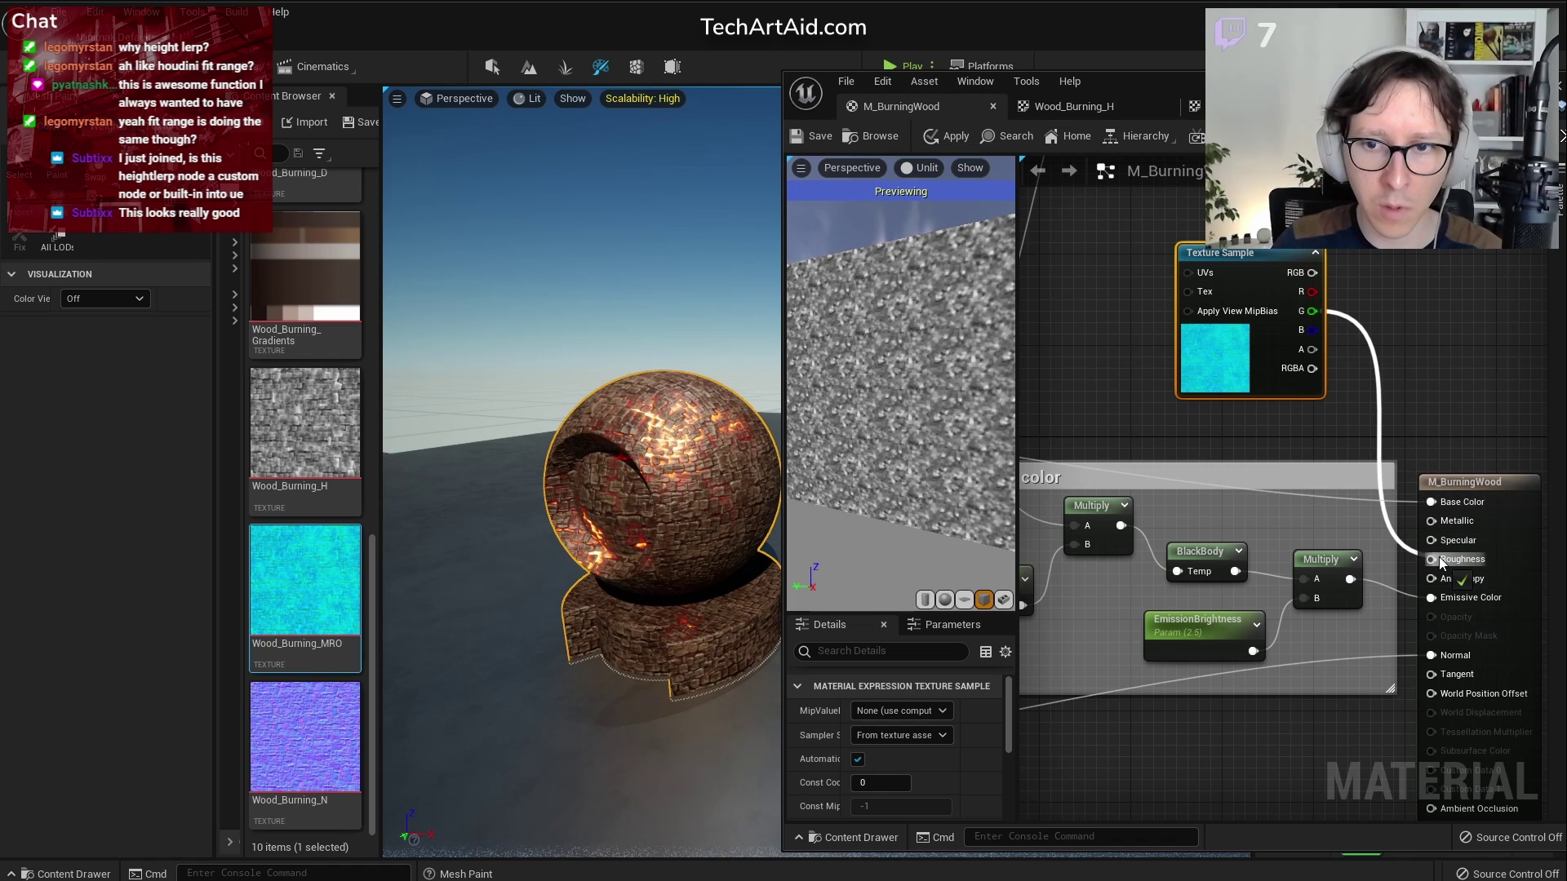
drag(1440, 563, 1434, 560)
drag(1312, 330, 1405, 427)
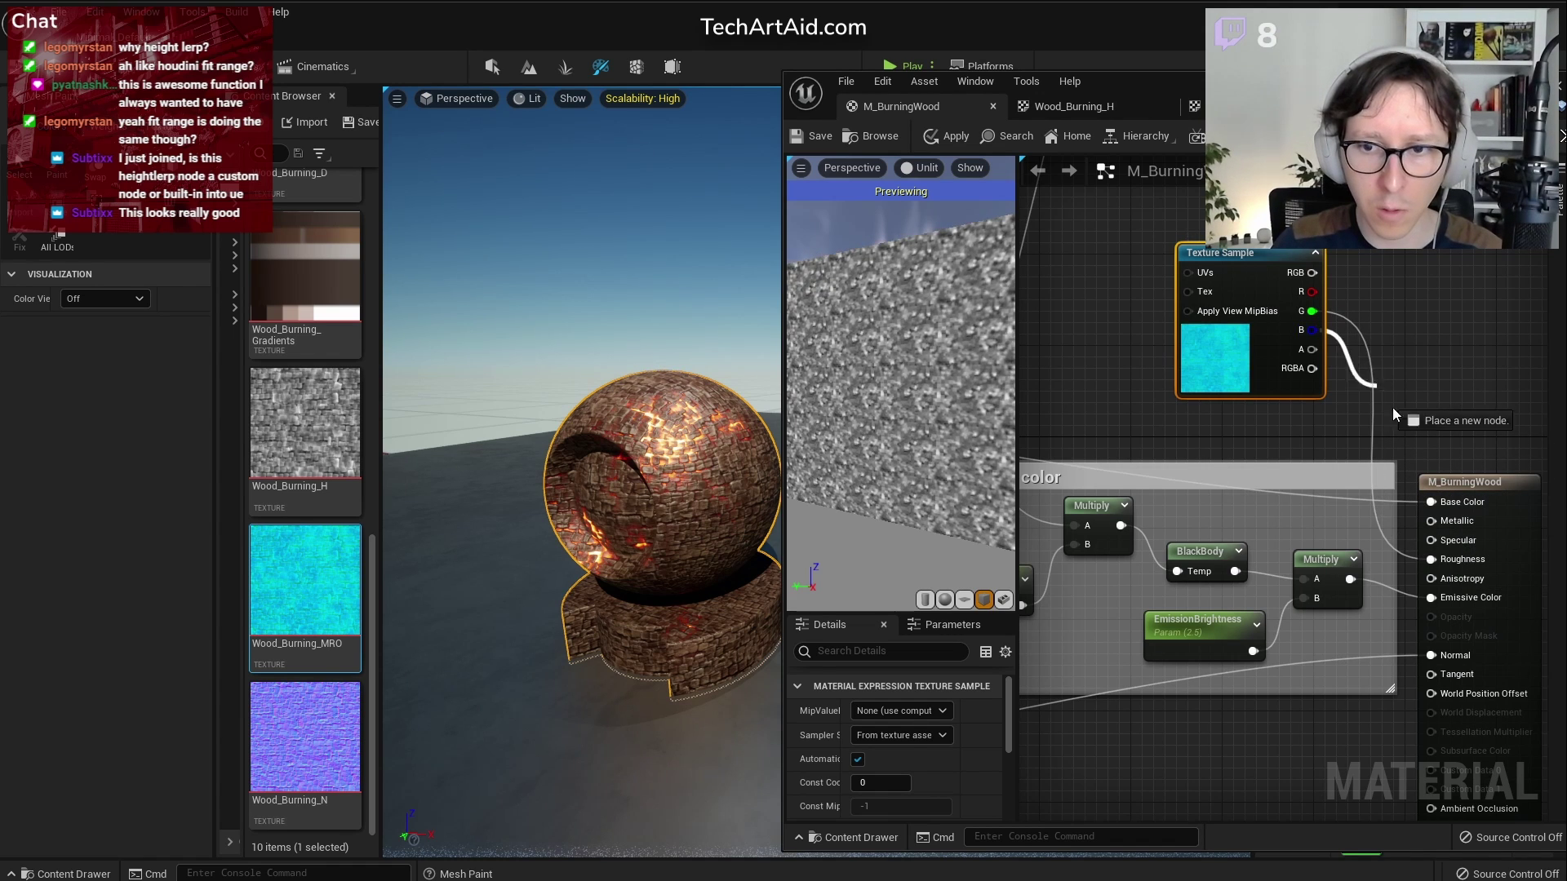
drag(1459, 742, 1470, 761)
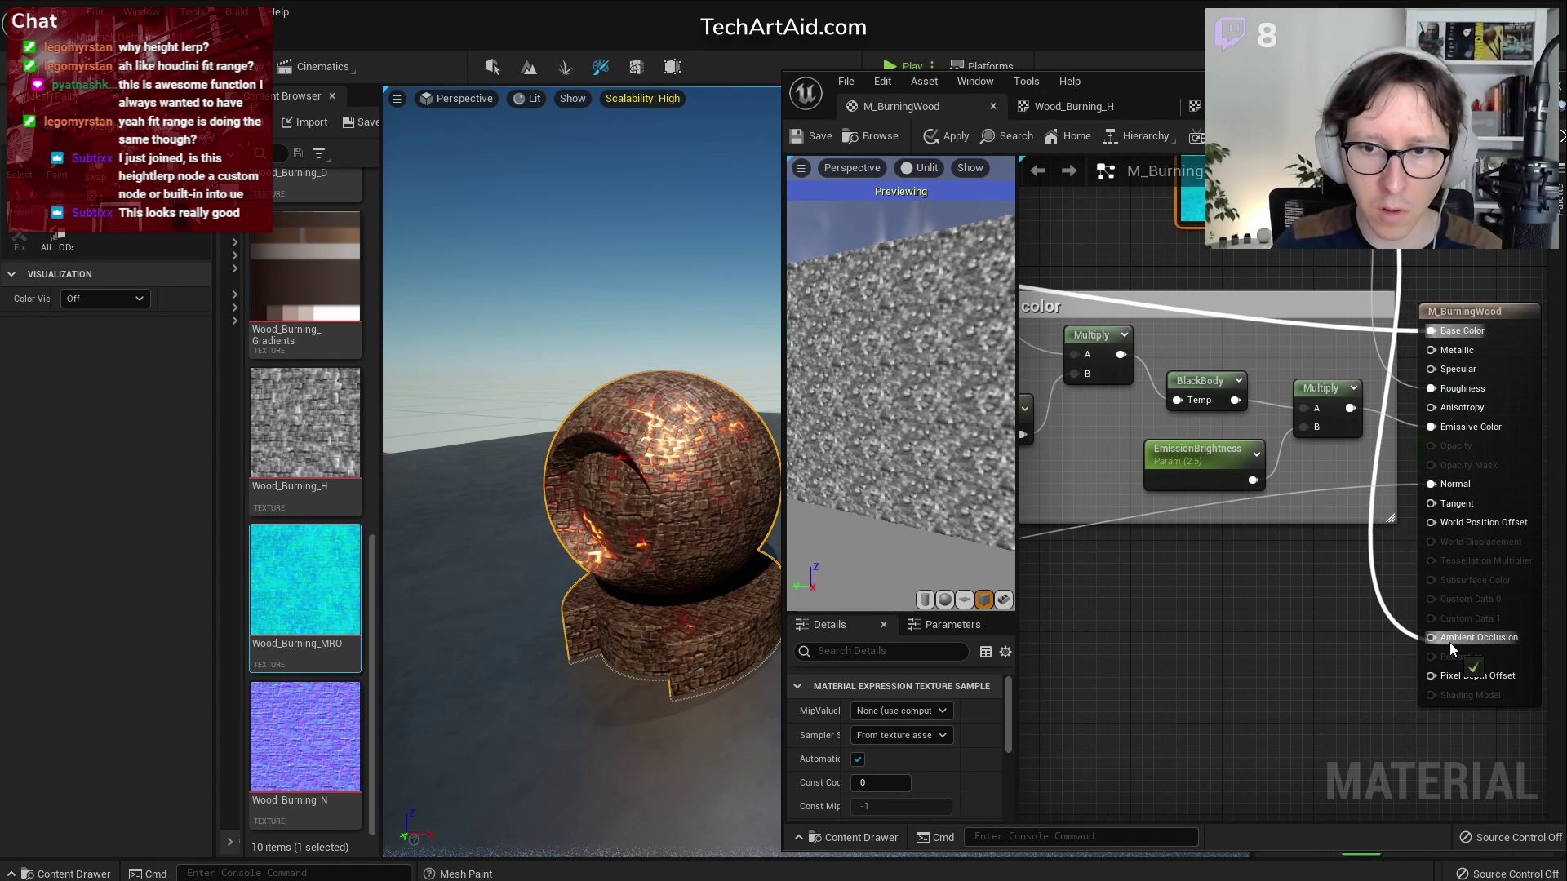
drag(1448, 641, 1446, 640)
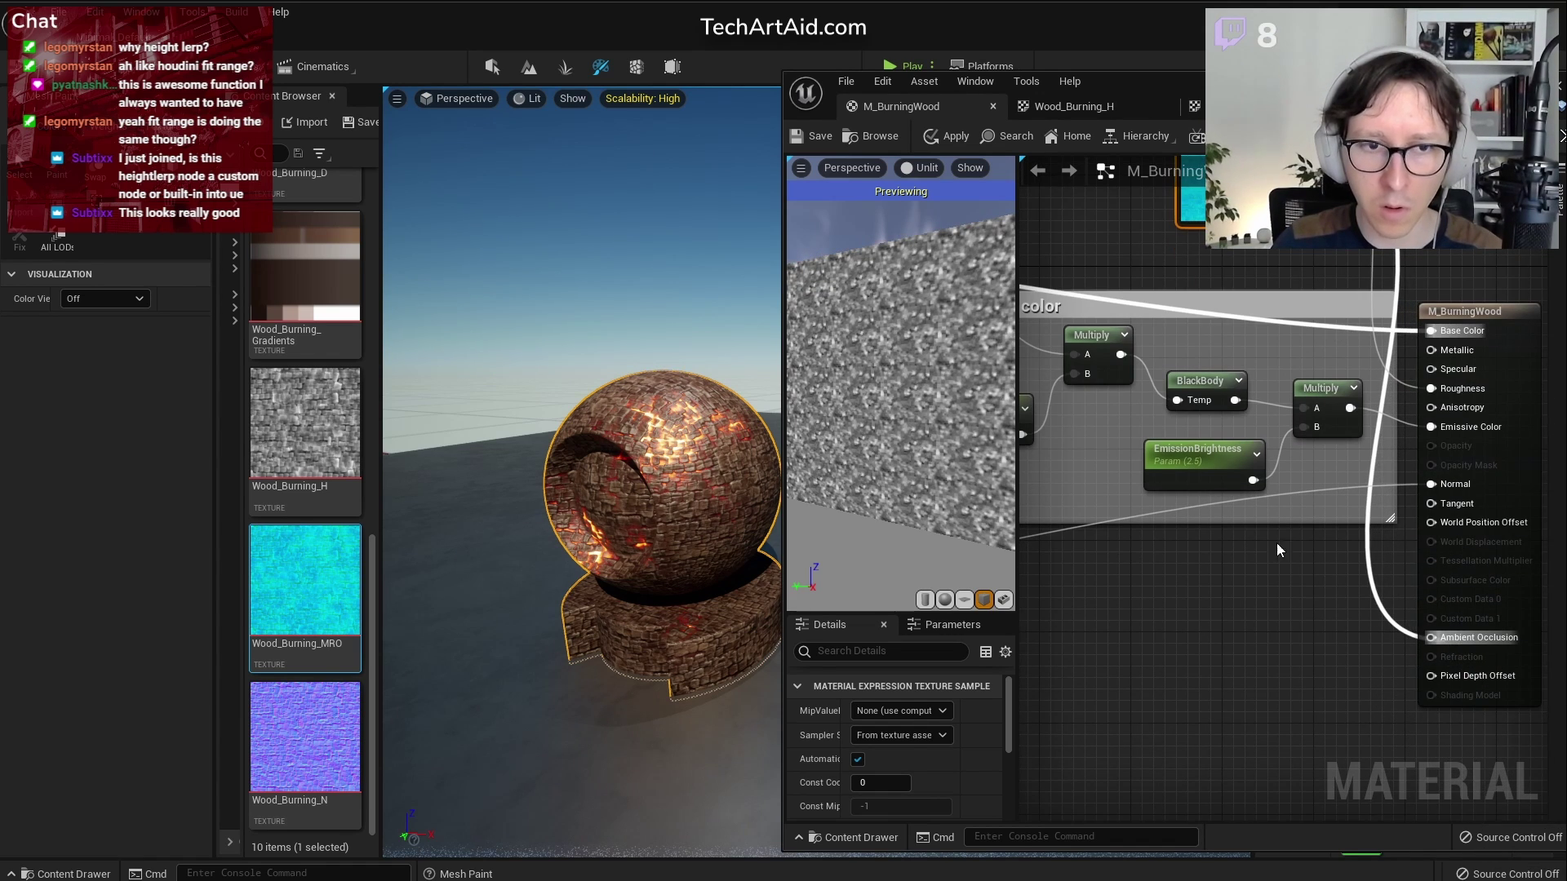
click(813, 136)
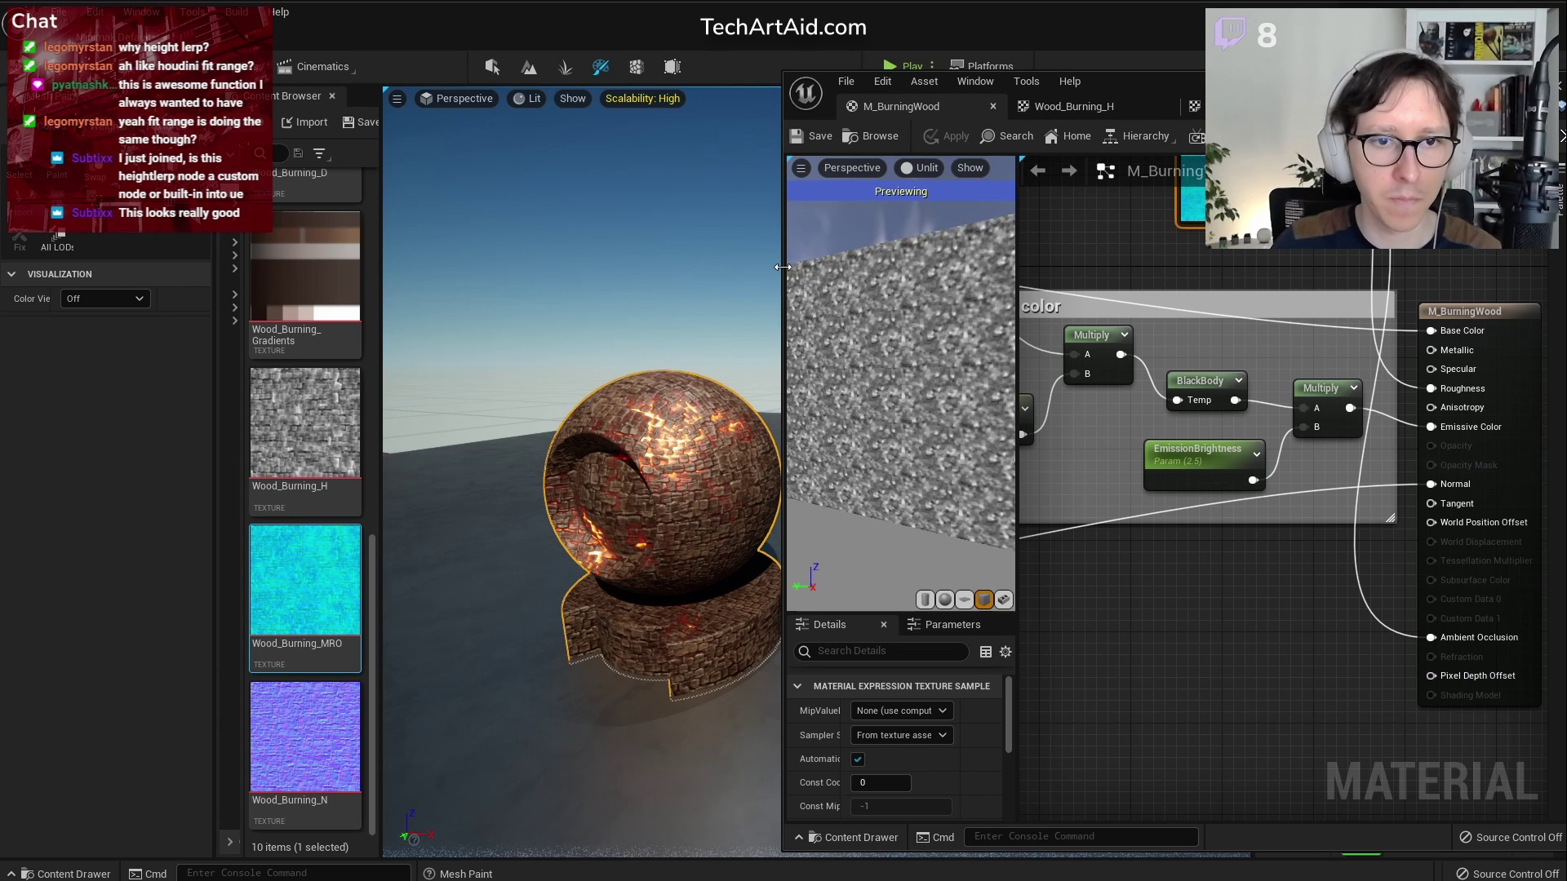
drag(790, 268, 891, 261)
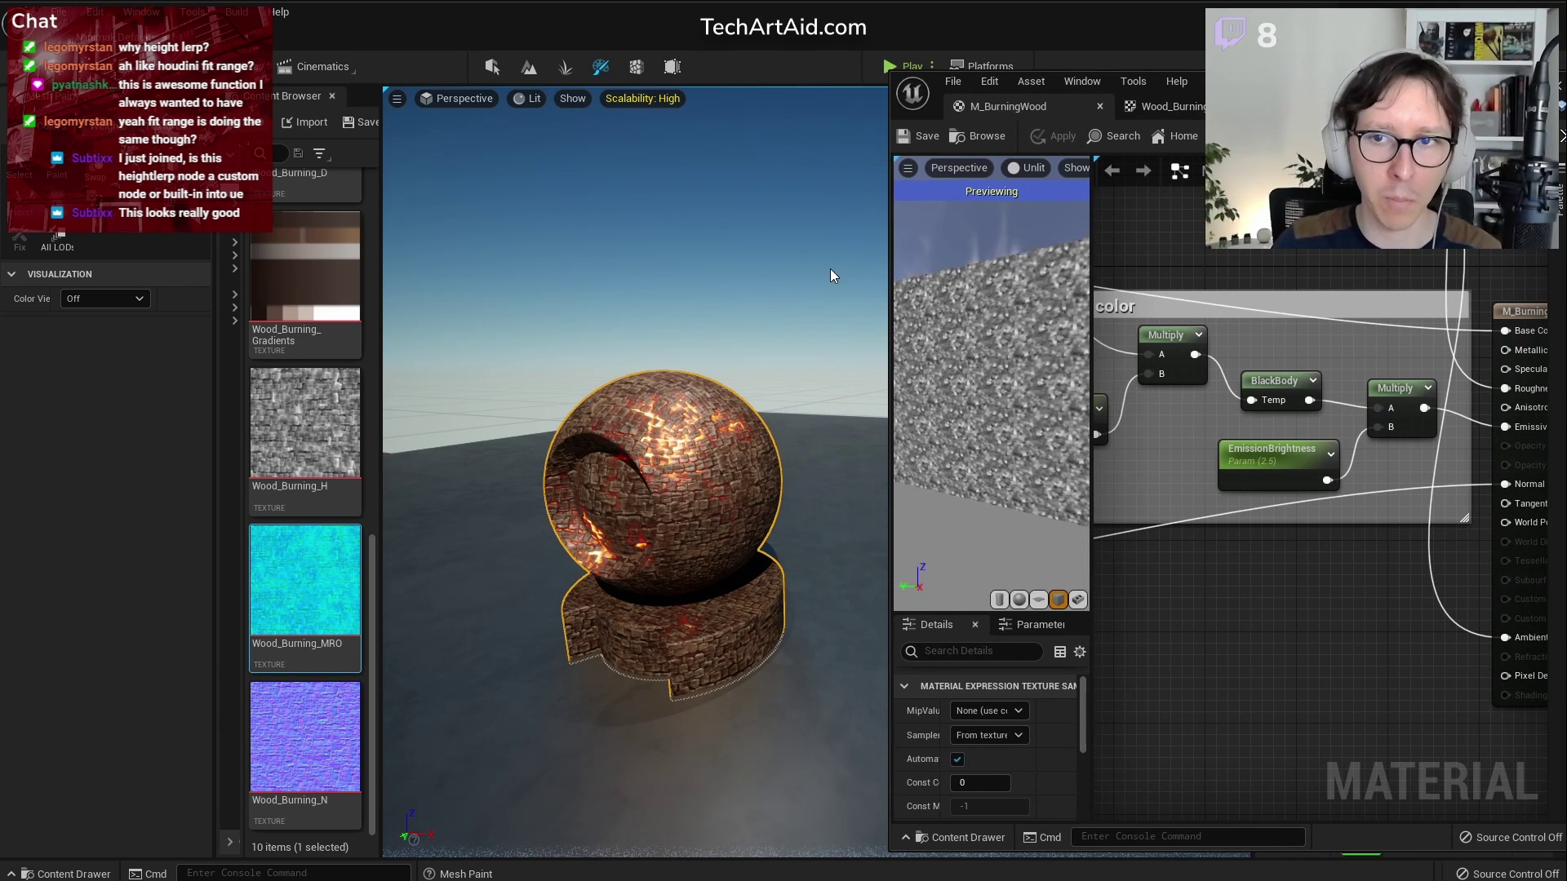
Feed the tiled texture coordinates into the UVs input of the Wood_Burning_MRO sample and save the material
scroll(1244, 308, down, 2)
right_drag(1240, 310, 1548, 399)
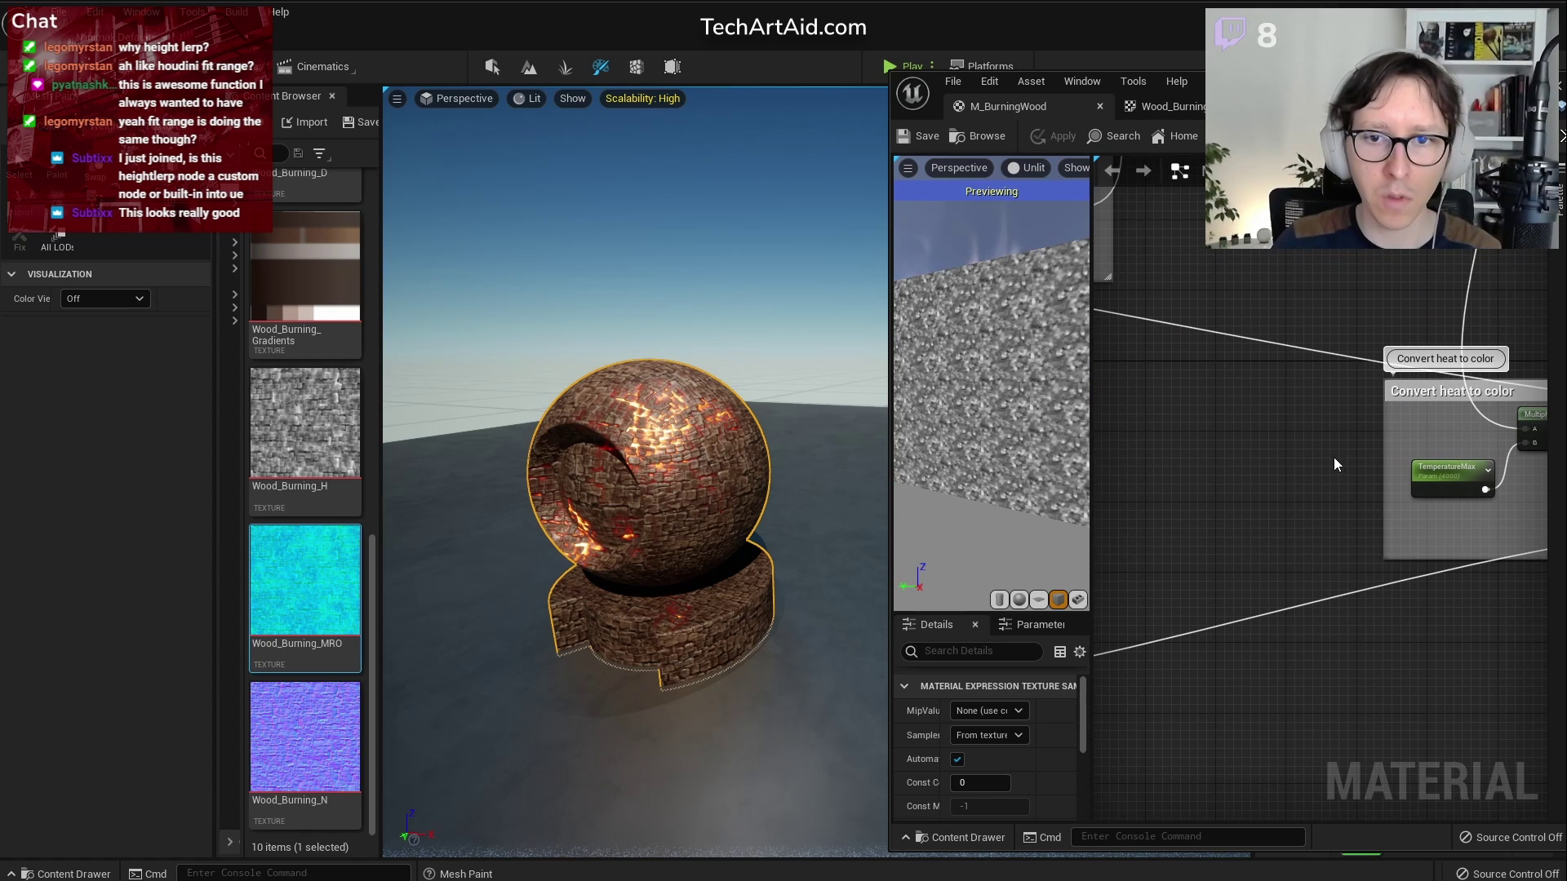
scroll(1246, 462, down, 4)
right_drag(1246, 462, 1390, 438)
scroll(1236, 521, up, 2)
scroll(1236, 521, up, 2)
drag(1249, 471, 1165, 310)
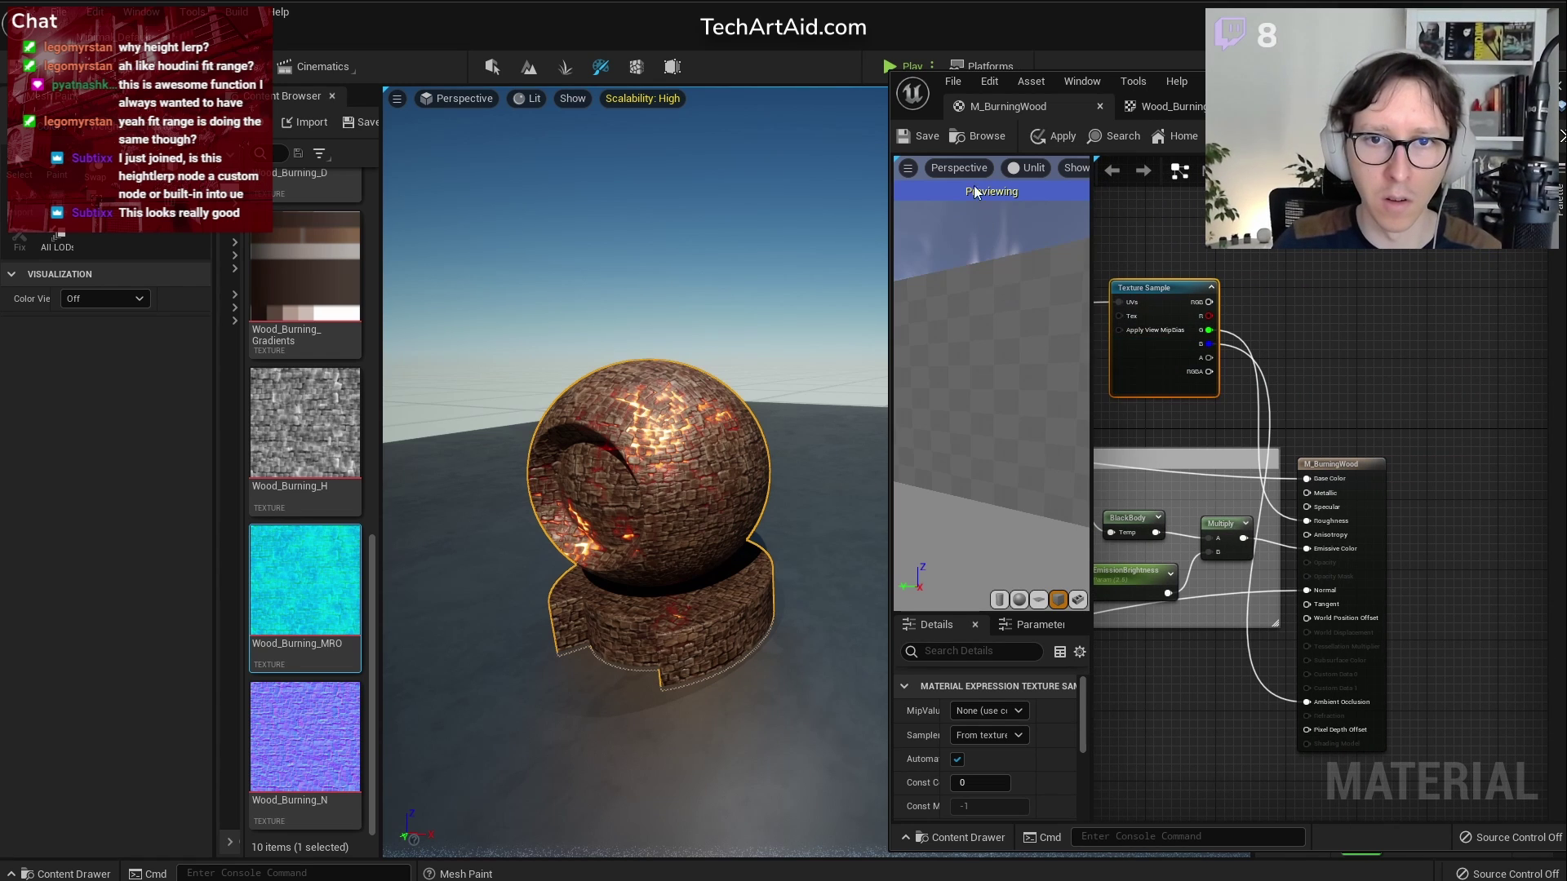
click(922, 141)
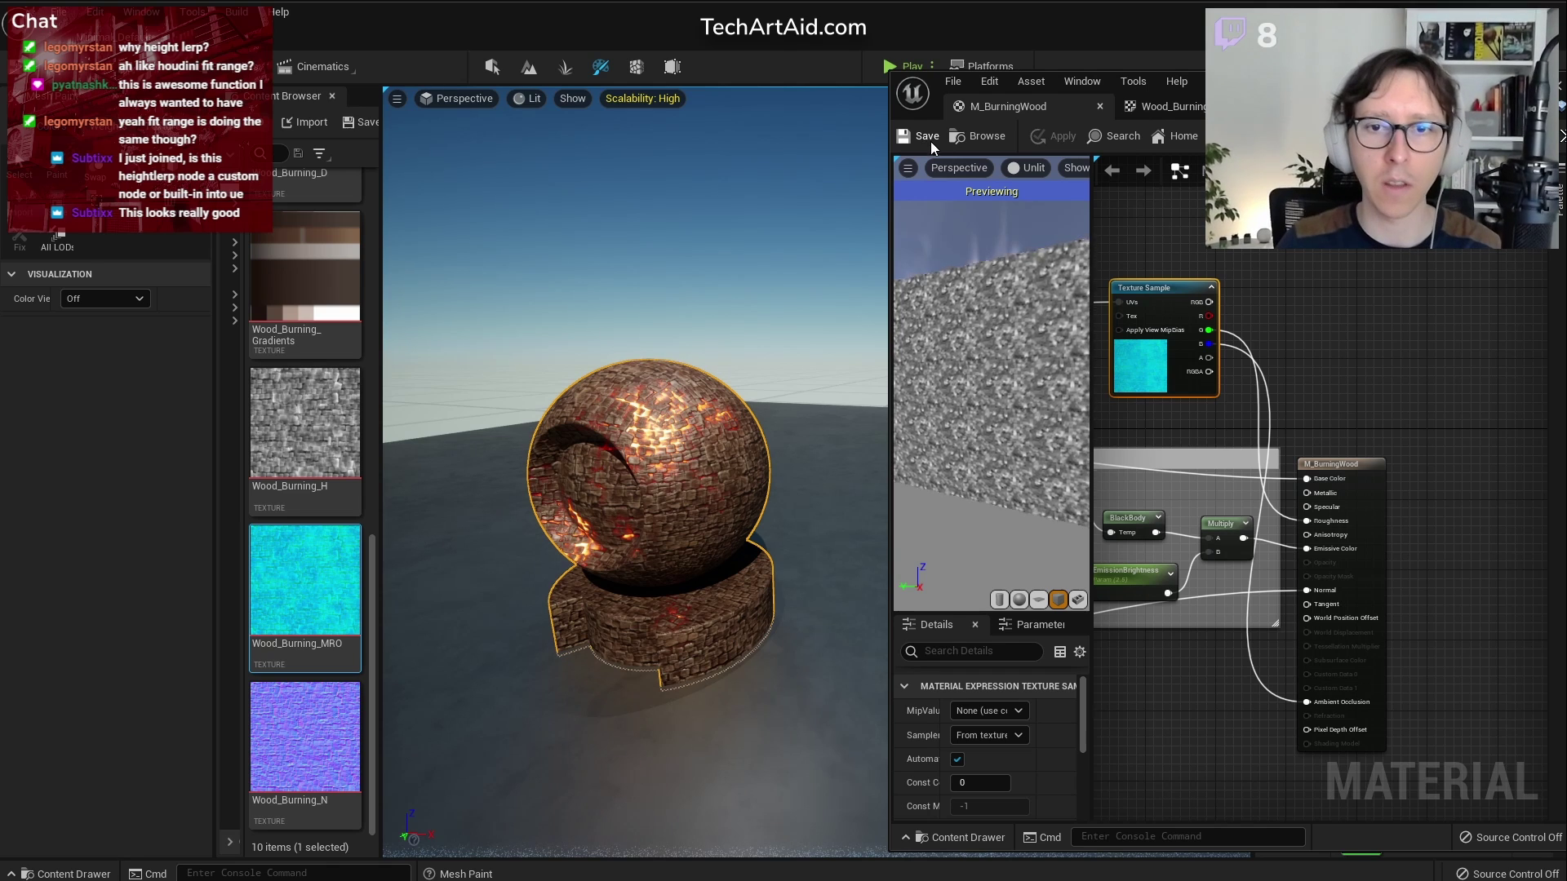
Route all output wires of the tiling Multiply through one reroute node and convert it to a named reroute
scroll(1220, 336, down, 3)
right_drag(1138, 360, 1516, 354)
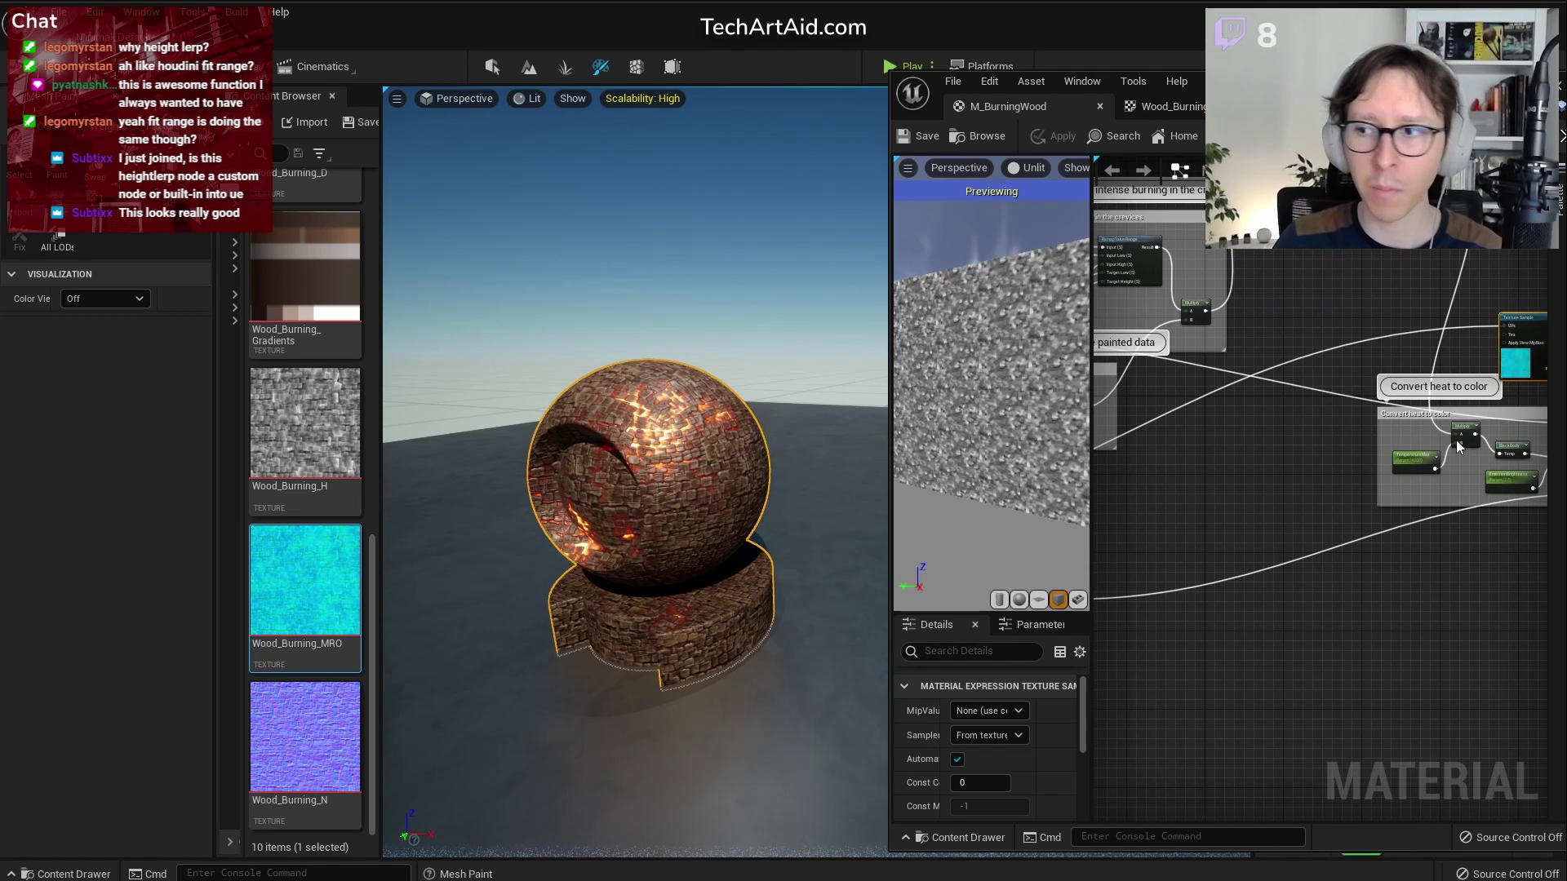
right_drag(1162, 508, 1516, 527)
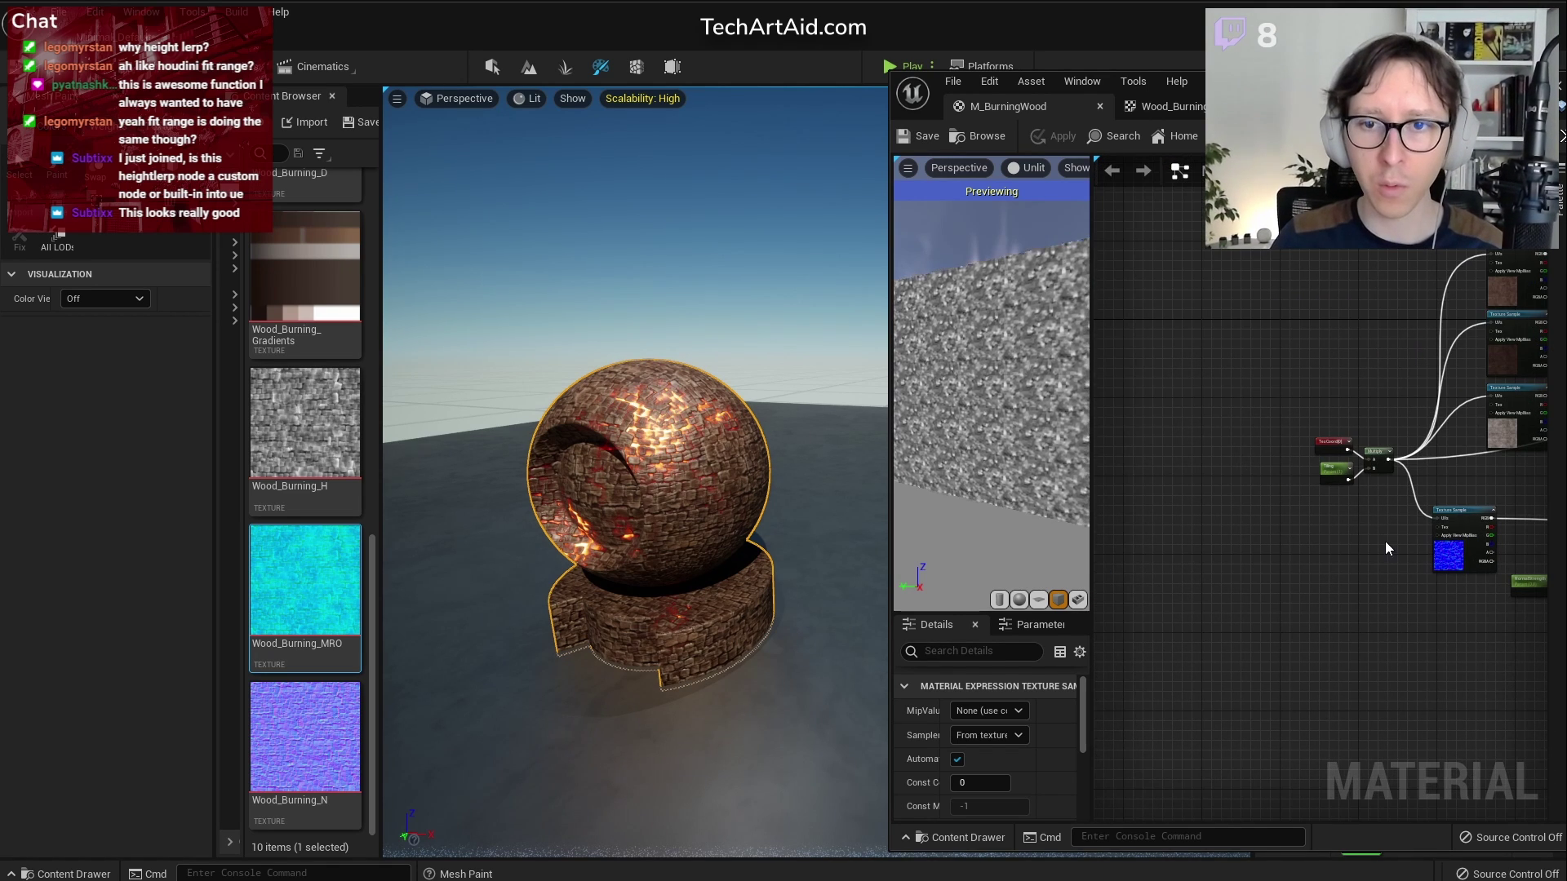
scroll(1384, 541, up, 5)
drag(1213, 239, 1387, 465)
right_drag(1310, 488, 1313, 593)
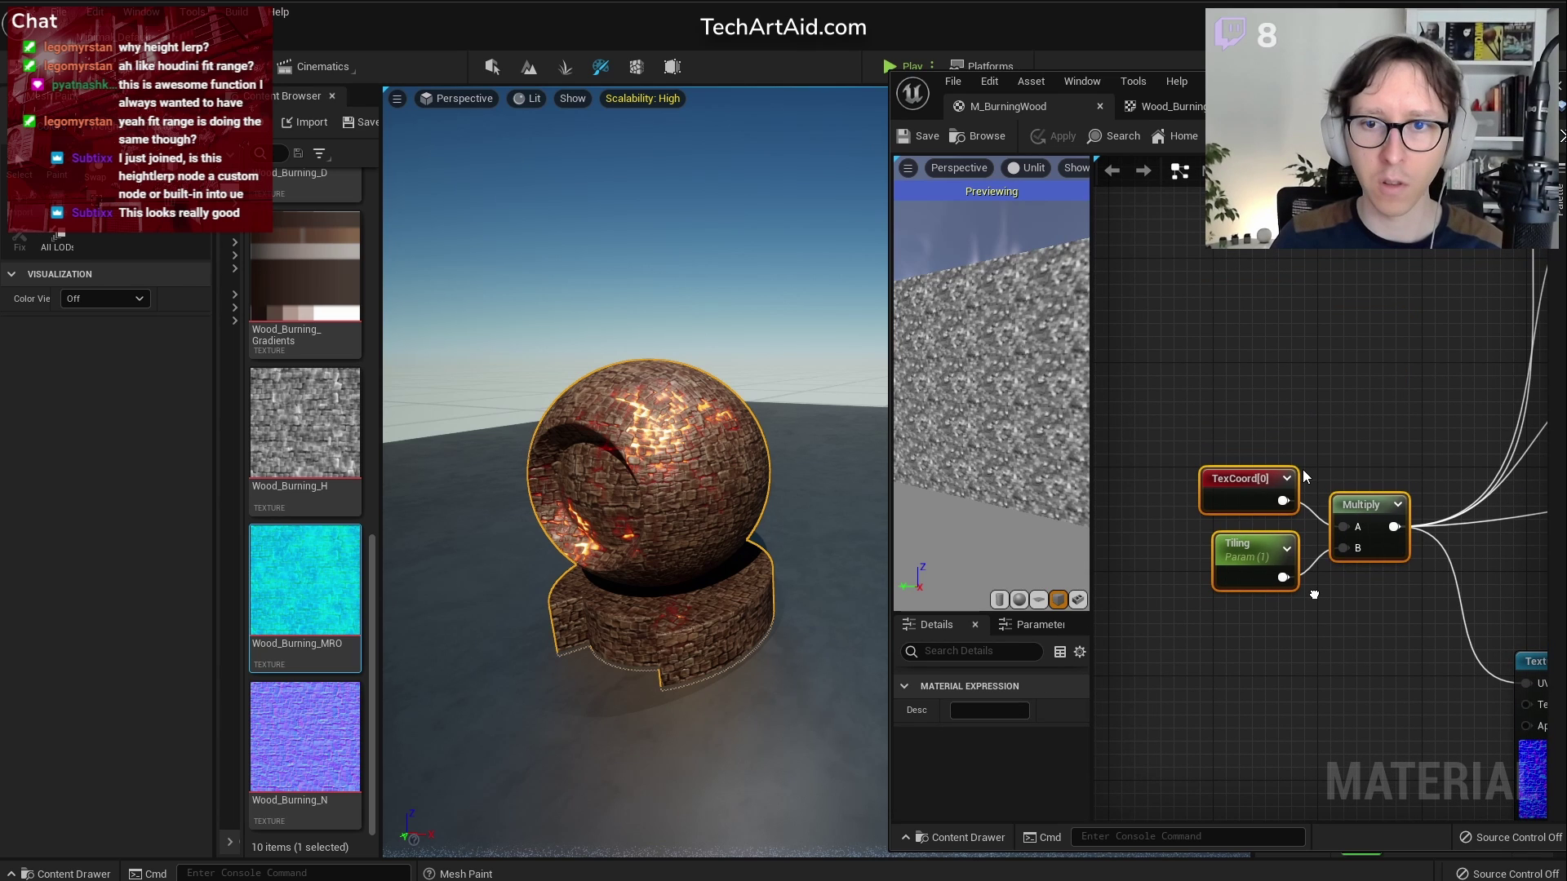
right_drag(1364, 507, 1286, 468)
click(1329, 393)
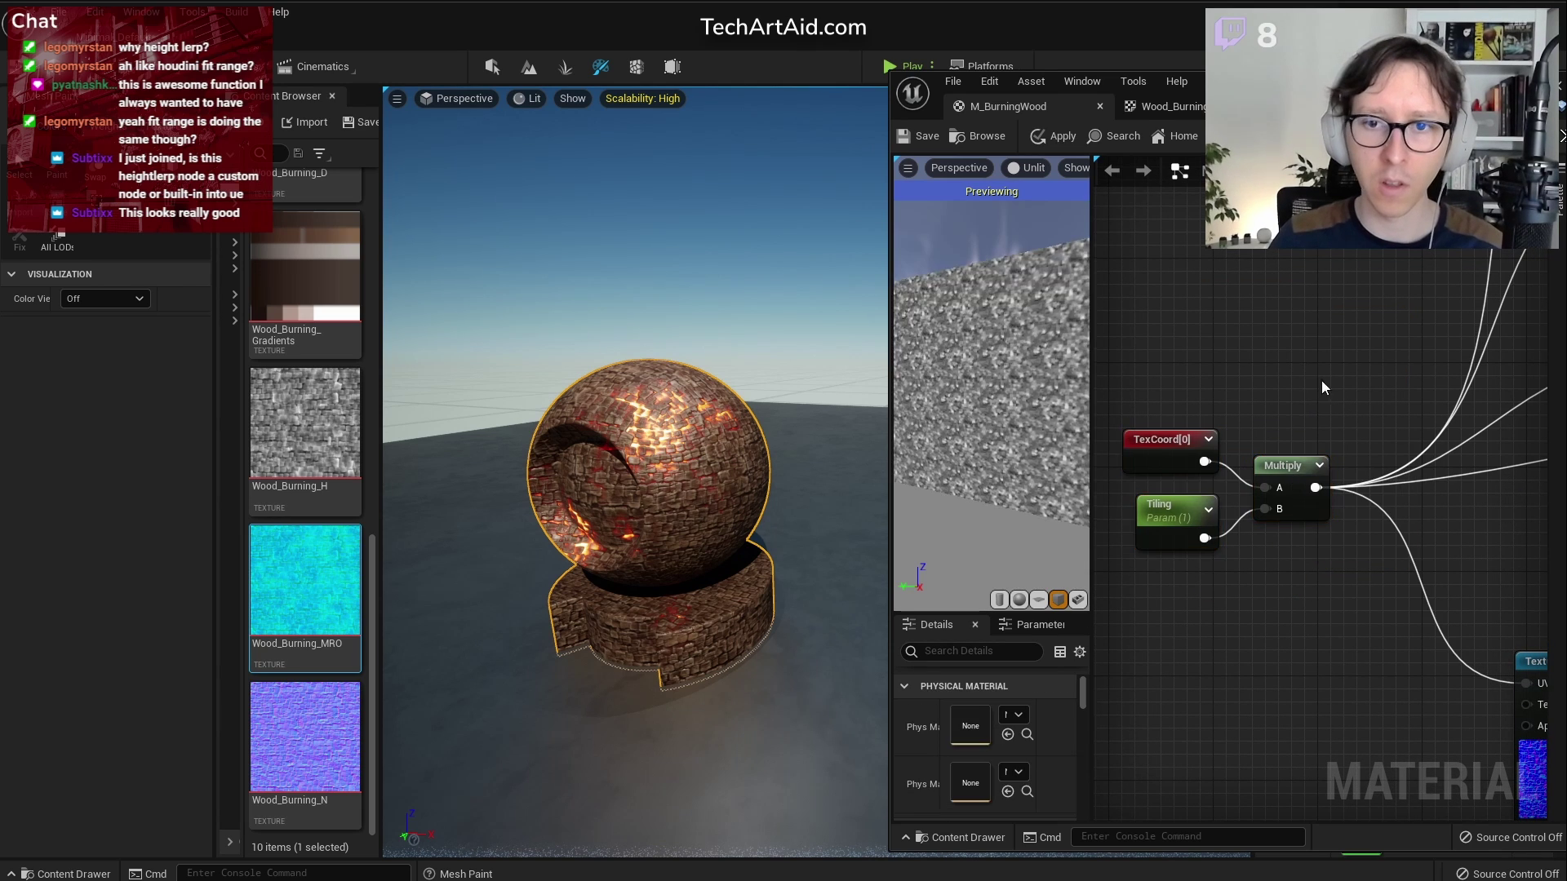
double_click(1378, 503)
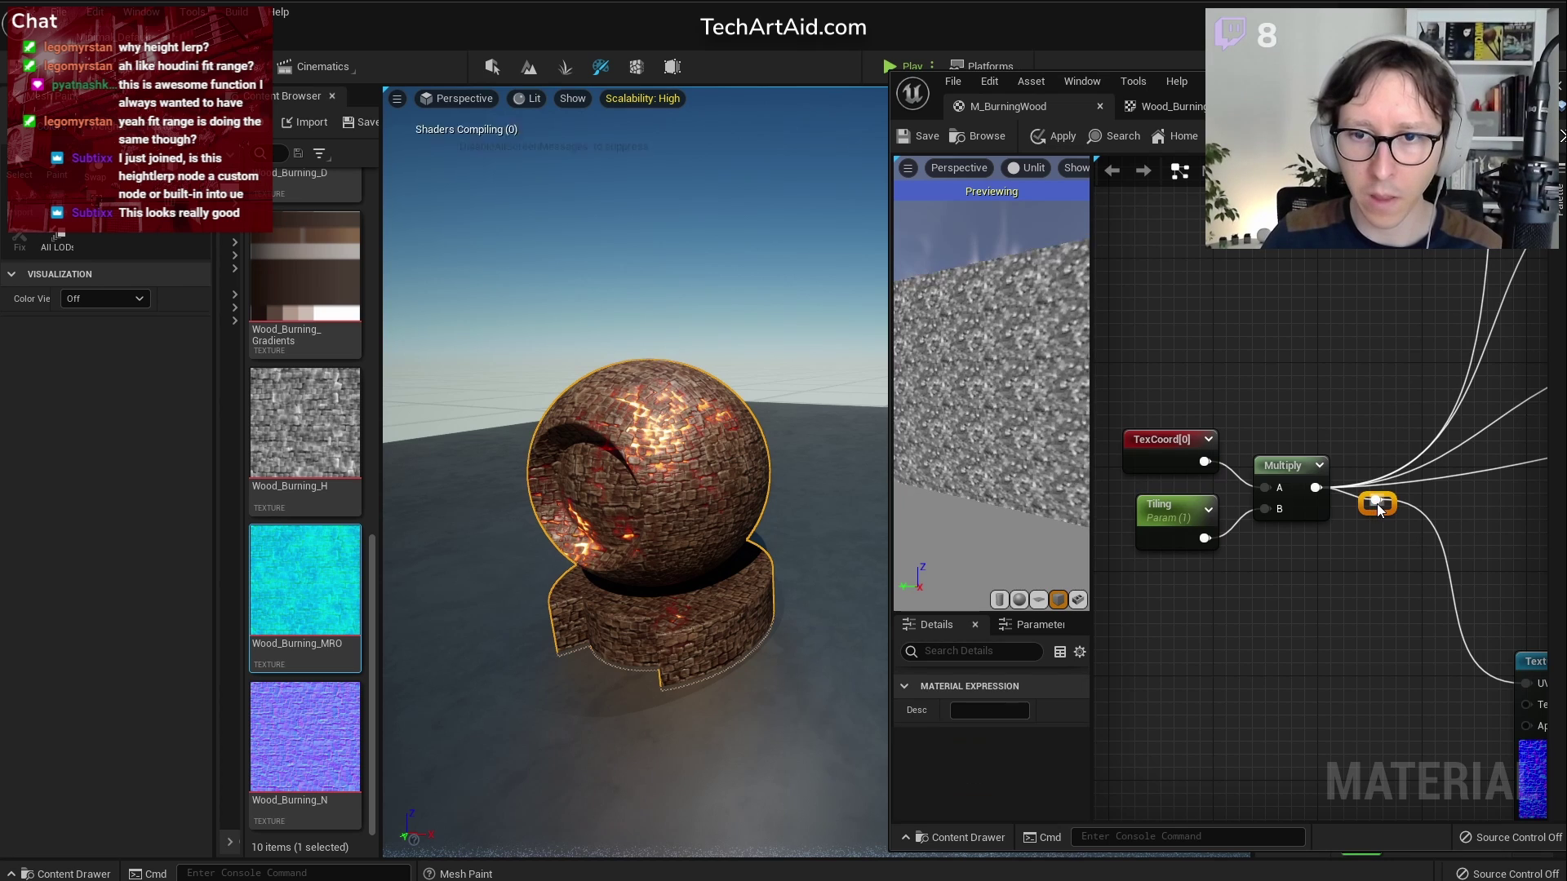
ctrl+drag(1350, 499, 1391, 490)
right_click(1381, 489)
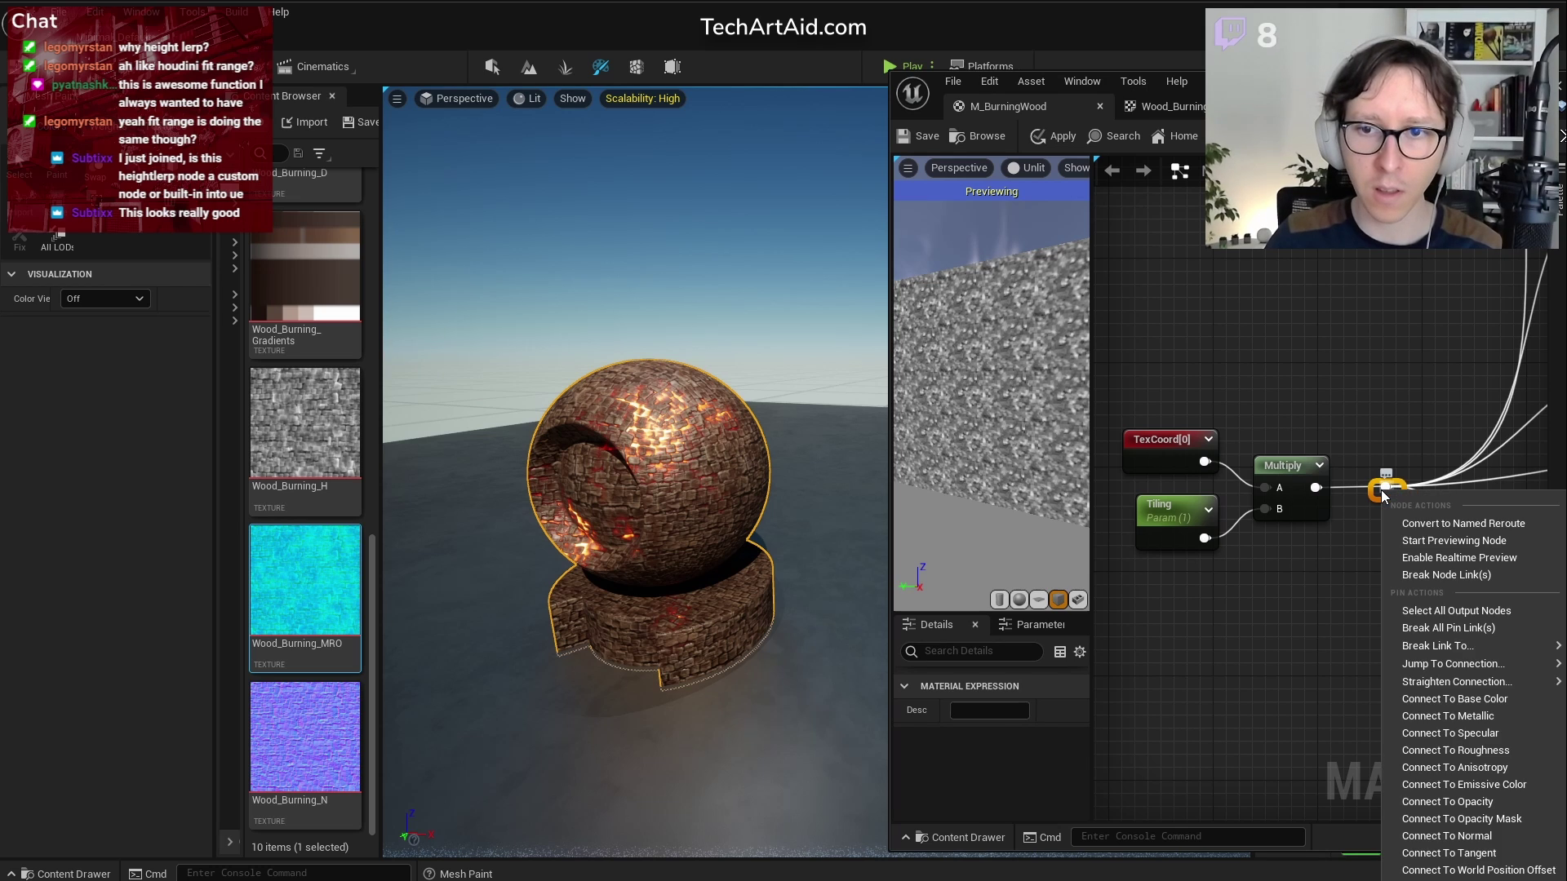
click(1500, 527)
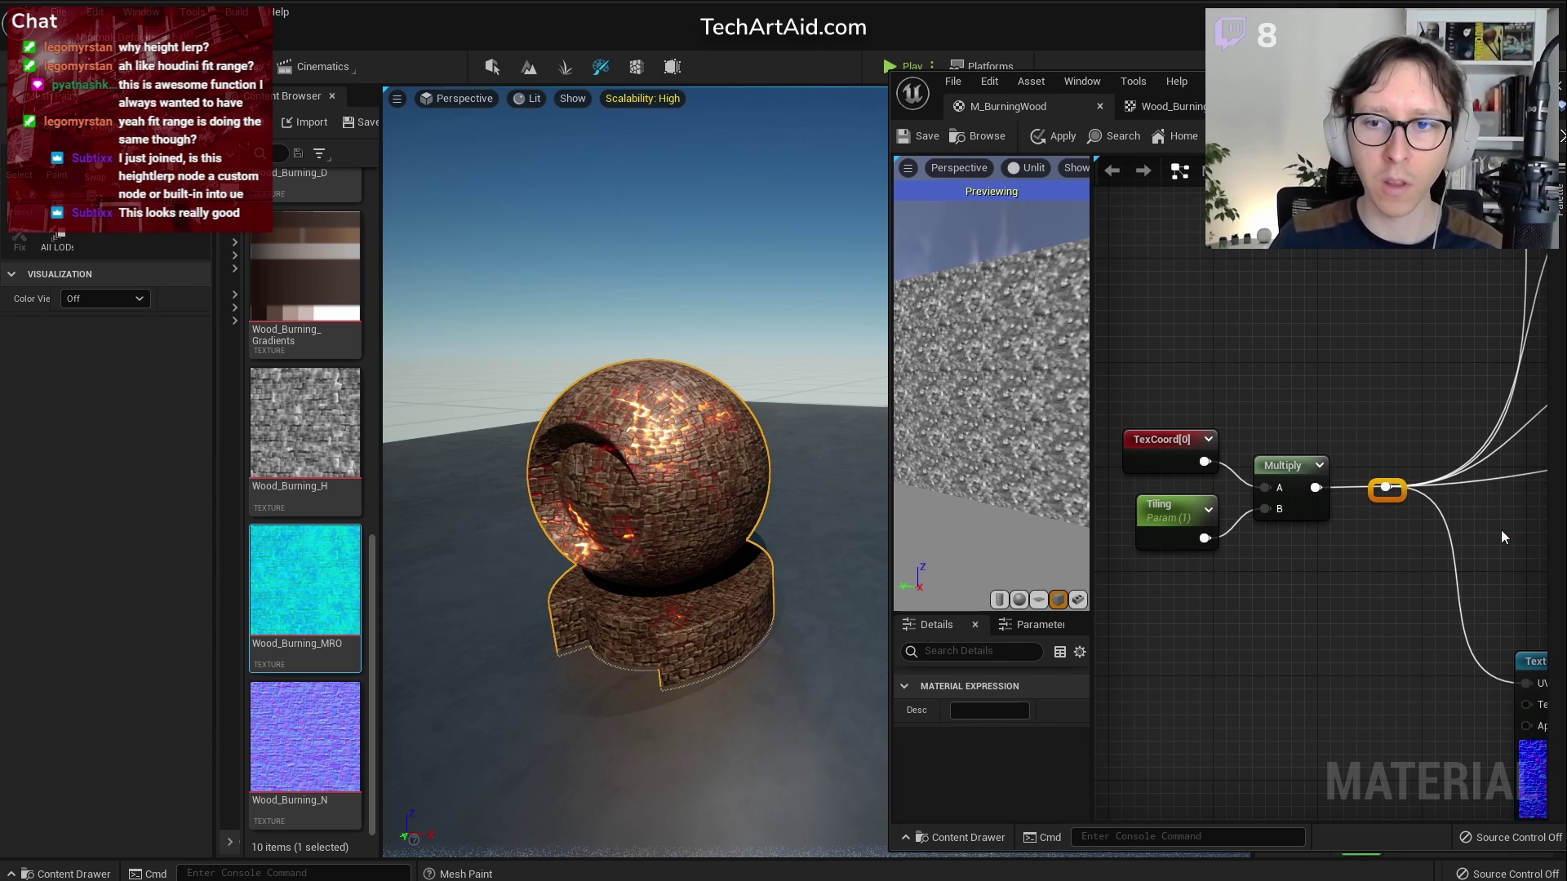
Move the TexCoord, Tiling and Multiply nodes away from the reroutes, and rename the named reroute as TiledUV beside the Multiply
scroll(1321, 610, down, 2)
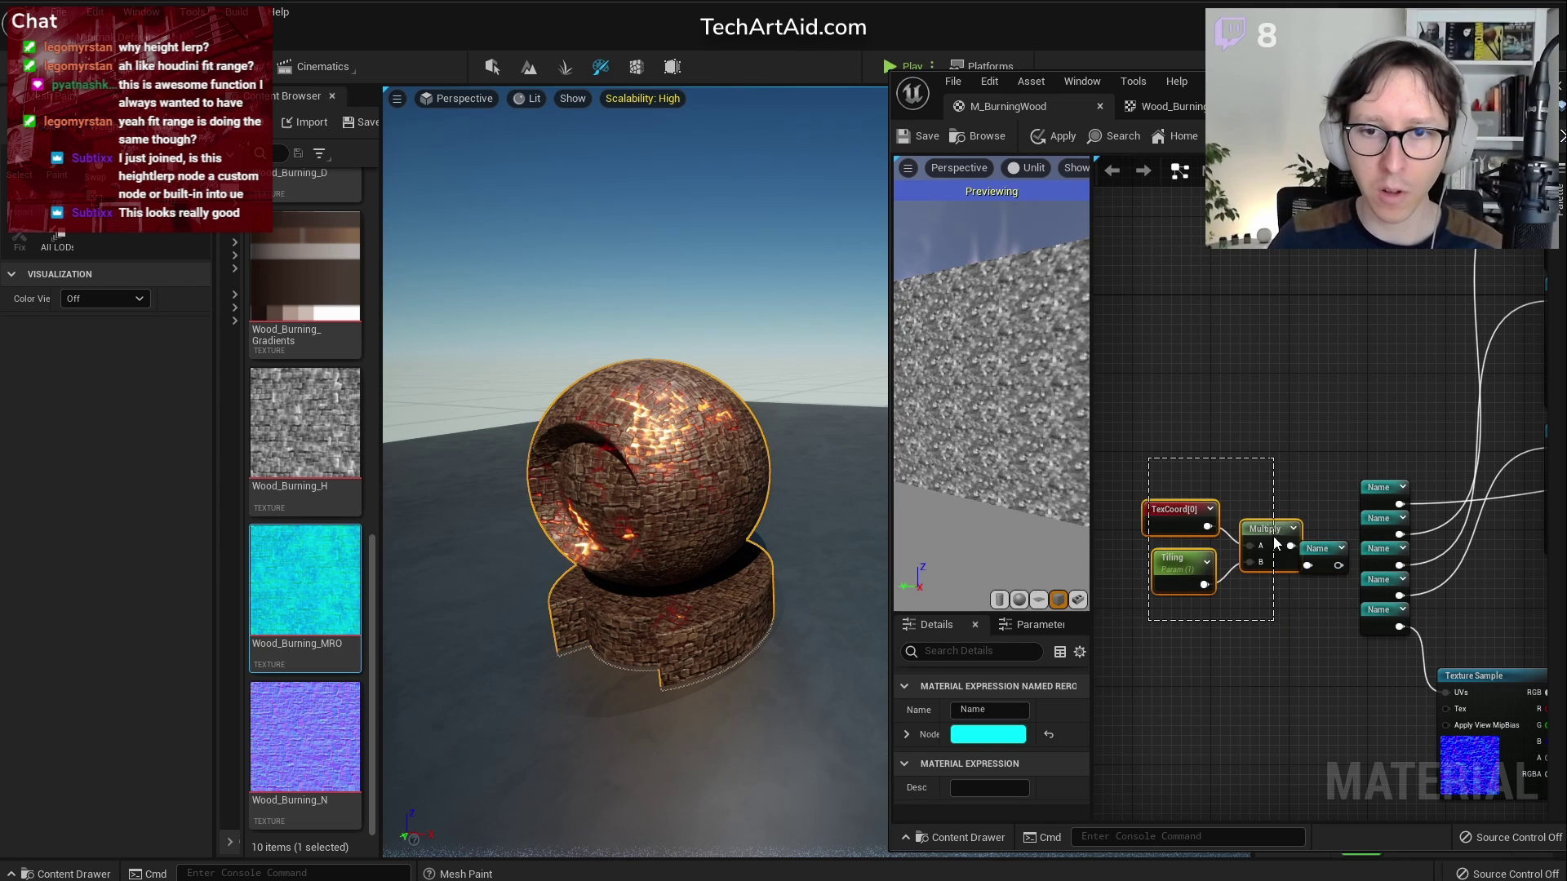
drag(1271, 534, 1226, 551)
click(1297, 547)
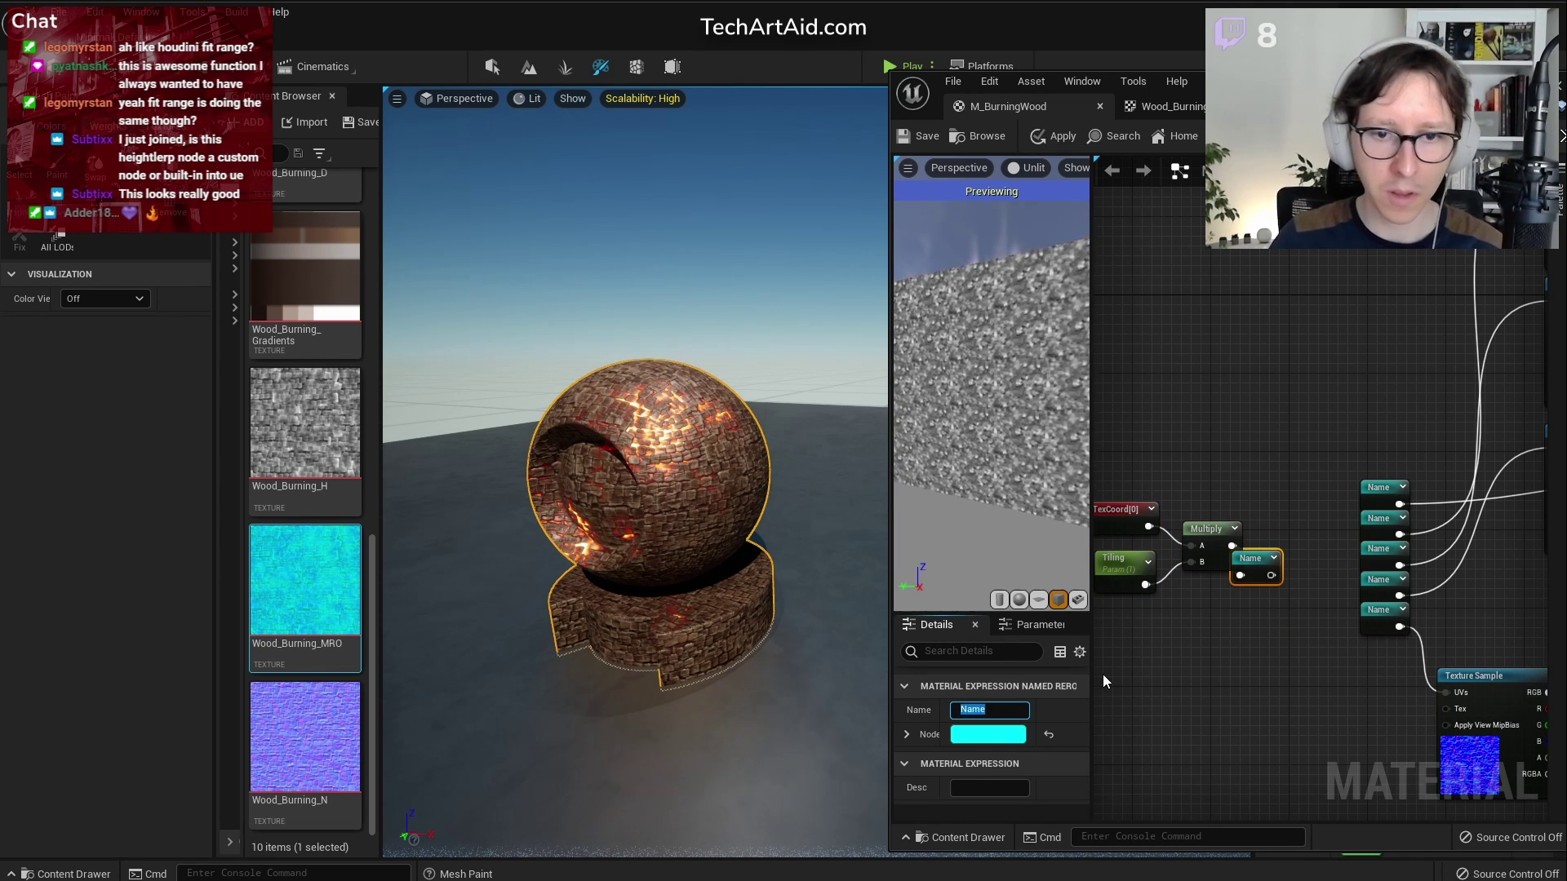
text(TiledUV)
key(Return)
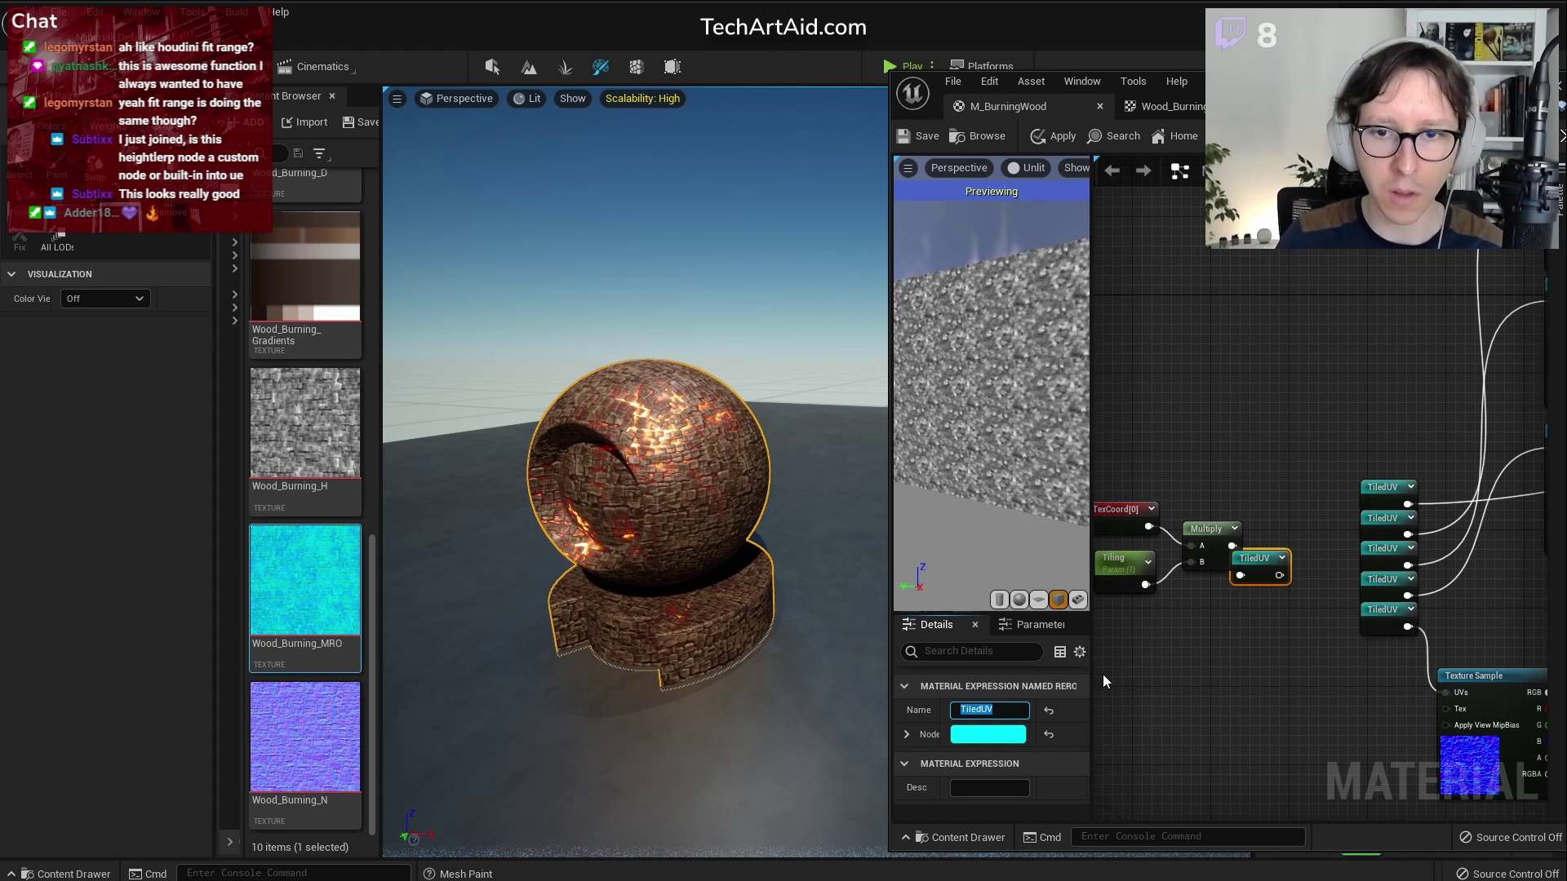
drag(1264, 555, 1284, 545)
Move the TiledUV node that feeds the Wood_Burning_MRO sample directly beside that sample's UVs input
click(1361, 426)
right_drag(1361, 425, 1134, 559)
drag(1152, 633, 1238, 631)
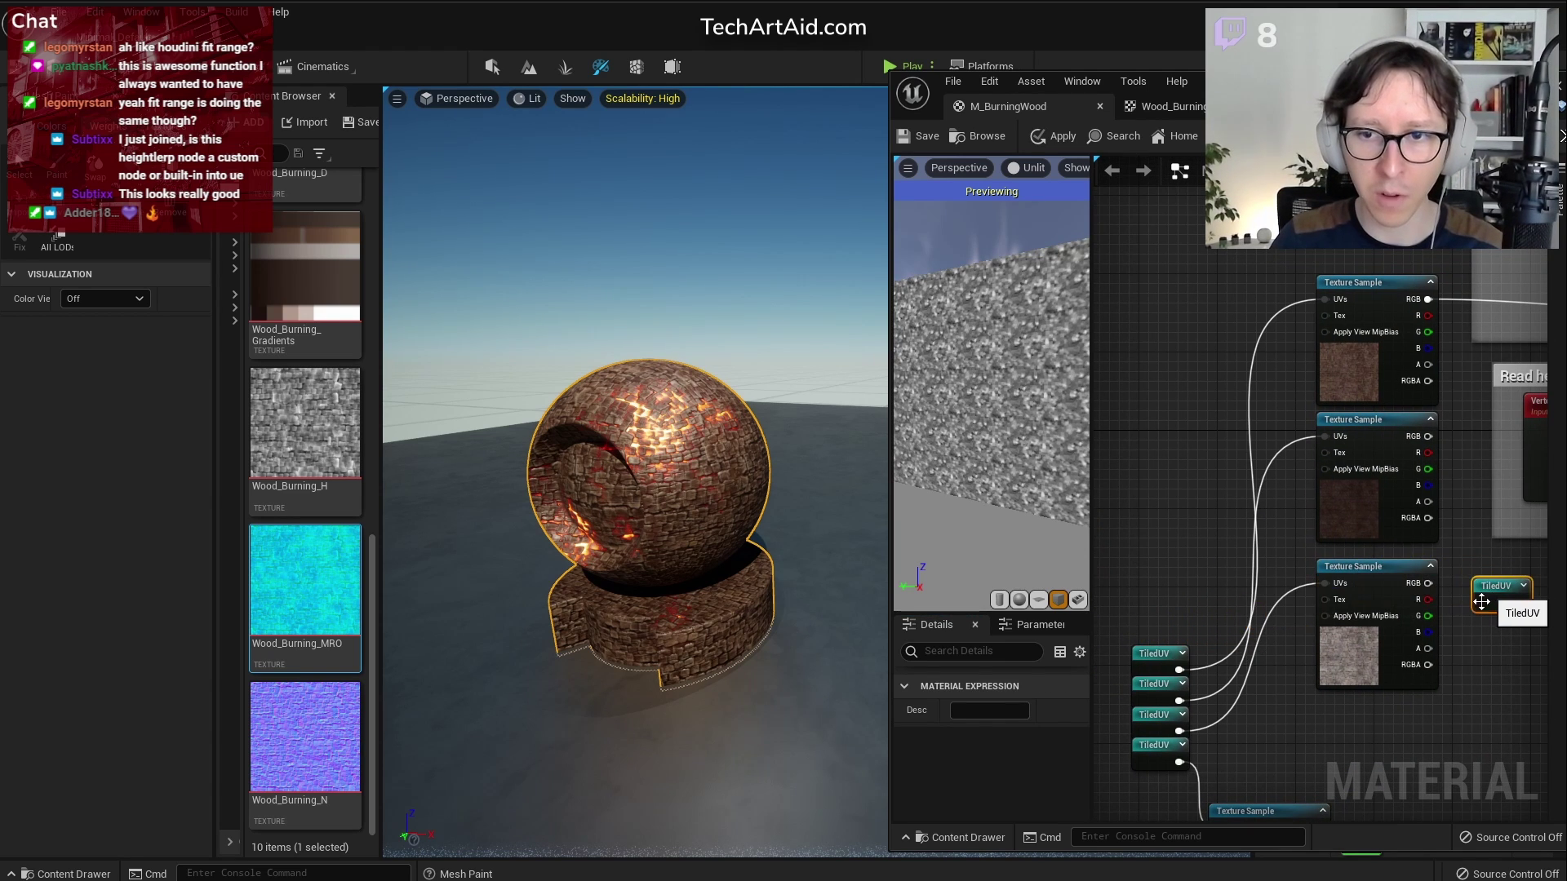
scroll(1475, 616, down, 6)
drag(1315, 625, 1365, 523)
scroll(1369, 522, up, 8)
right_drag(1180, 562, 1310, 567)
drag(1207, 494, 1253, 472)
click(1299, 477)
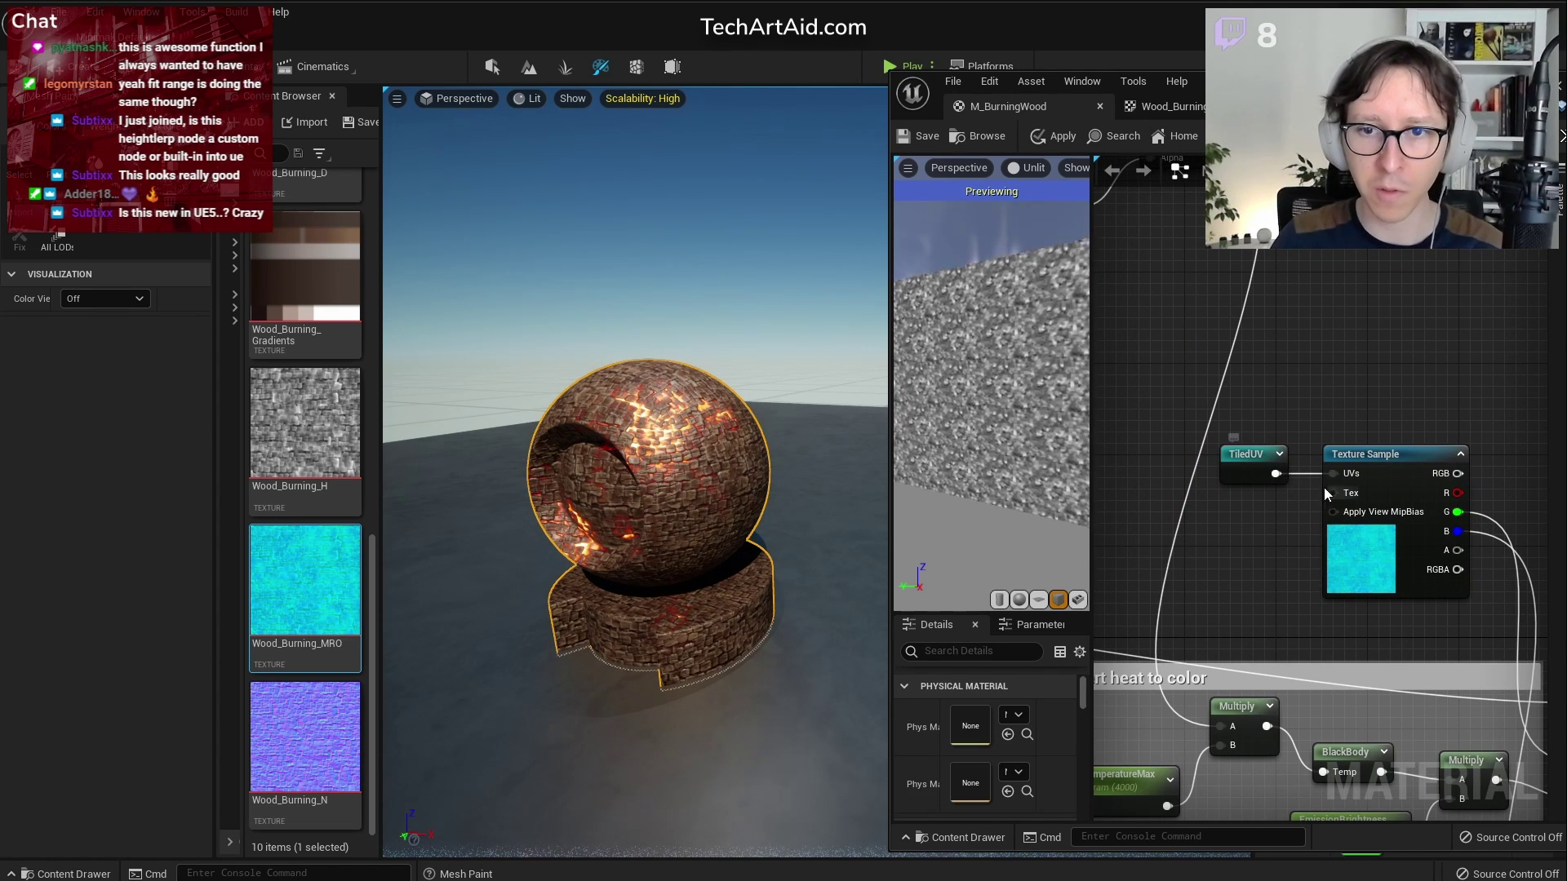
Feed the three wood color Texture Samples from one shared TiledUV node and delete the redundant TiledUV nodes
scroll(1250, 618, down, 3)
right_drag(1134, 628, 1542, 572)
right_drag(1150, 669, 1428, 588)
scroll(1188, 555, up, 4)
drag(1128, 679, 1164, 318)
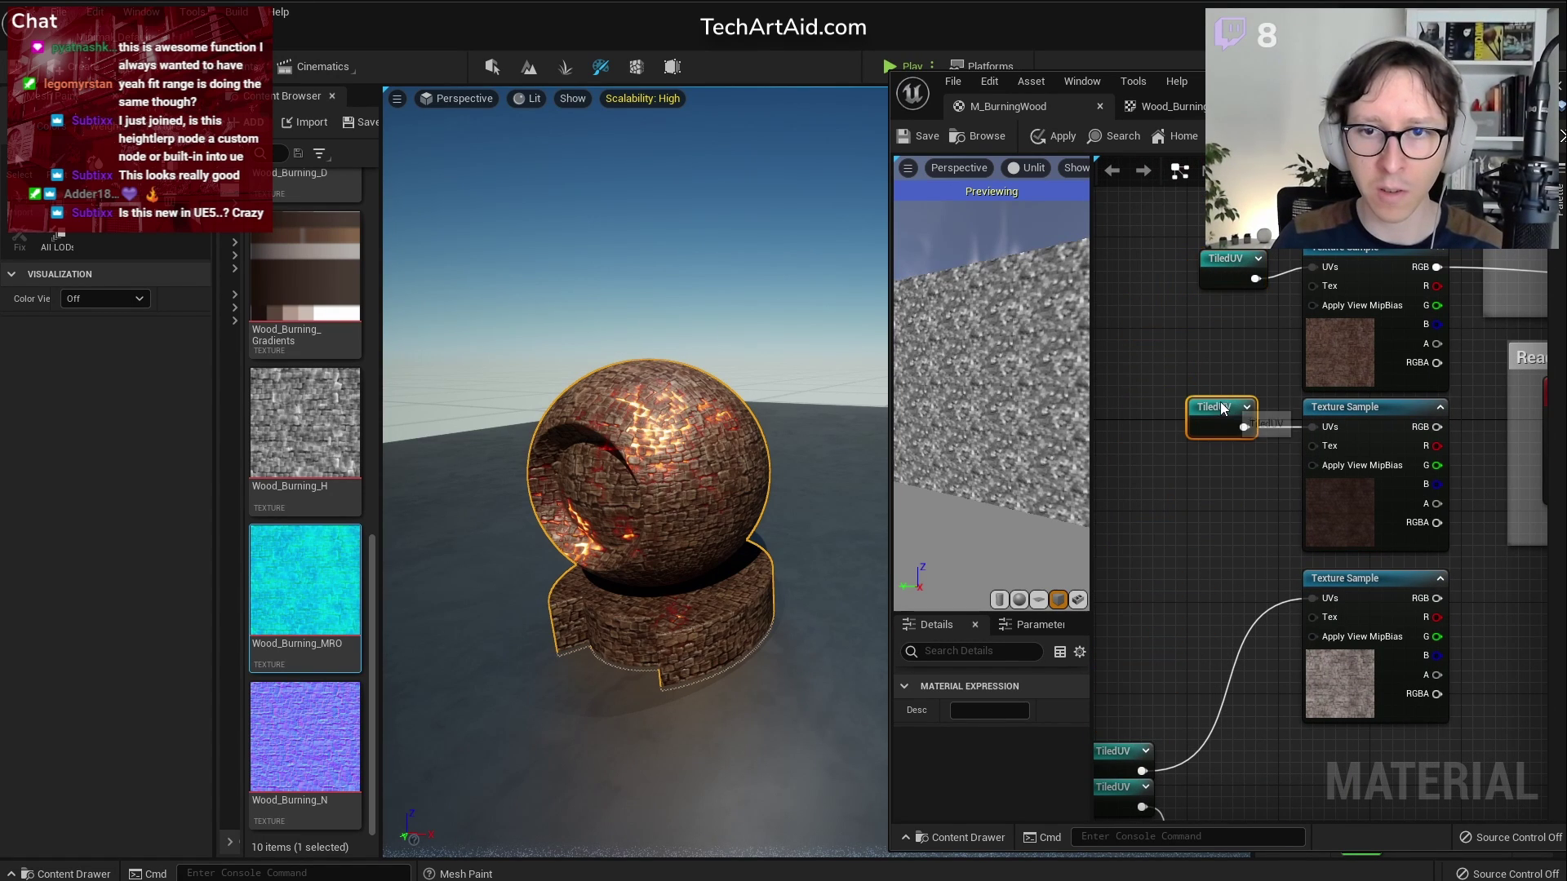
drag(1318, 272, 1314, 268)
drag(1113, 748, 1181, 584)
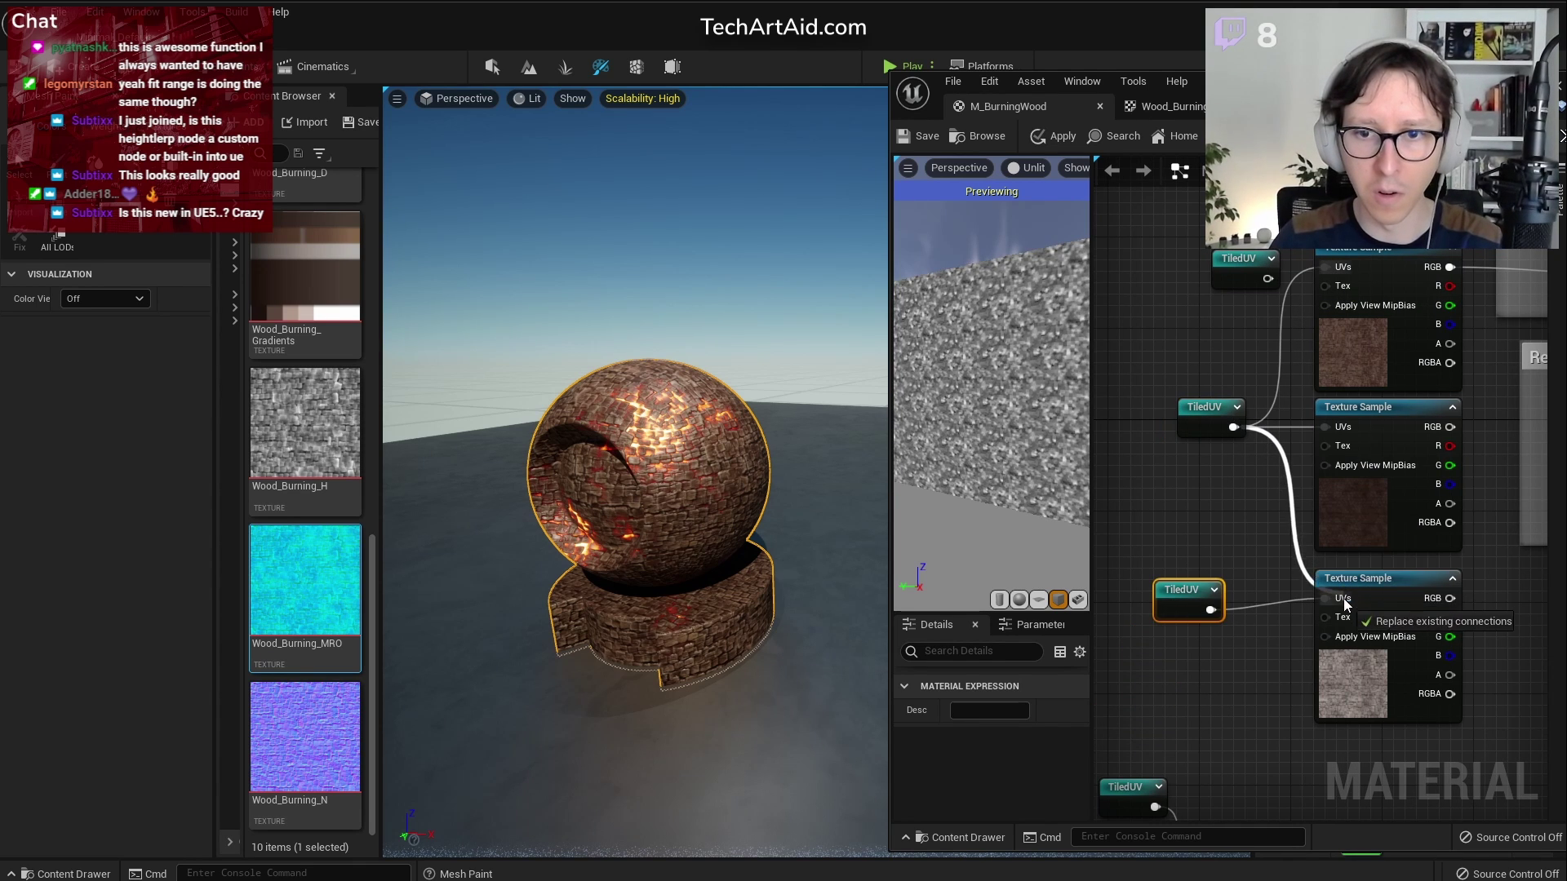
key(Delete)
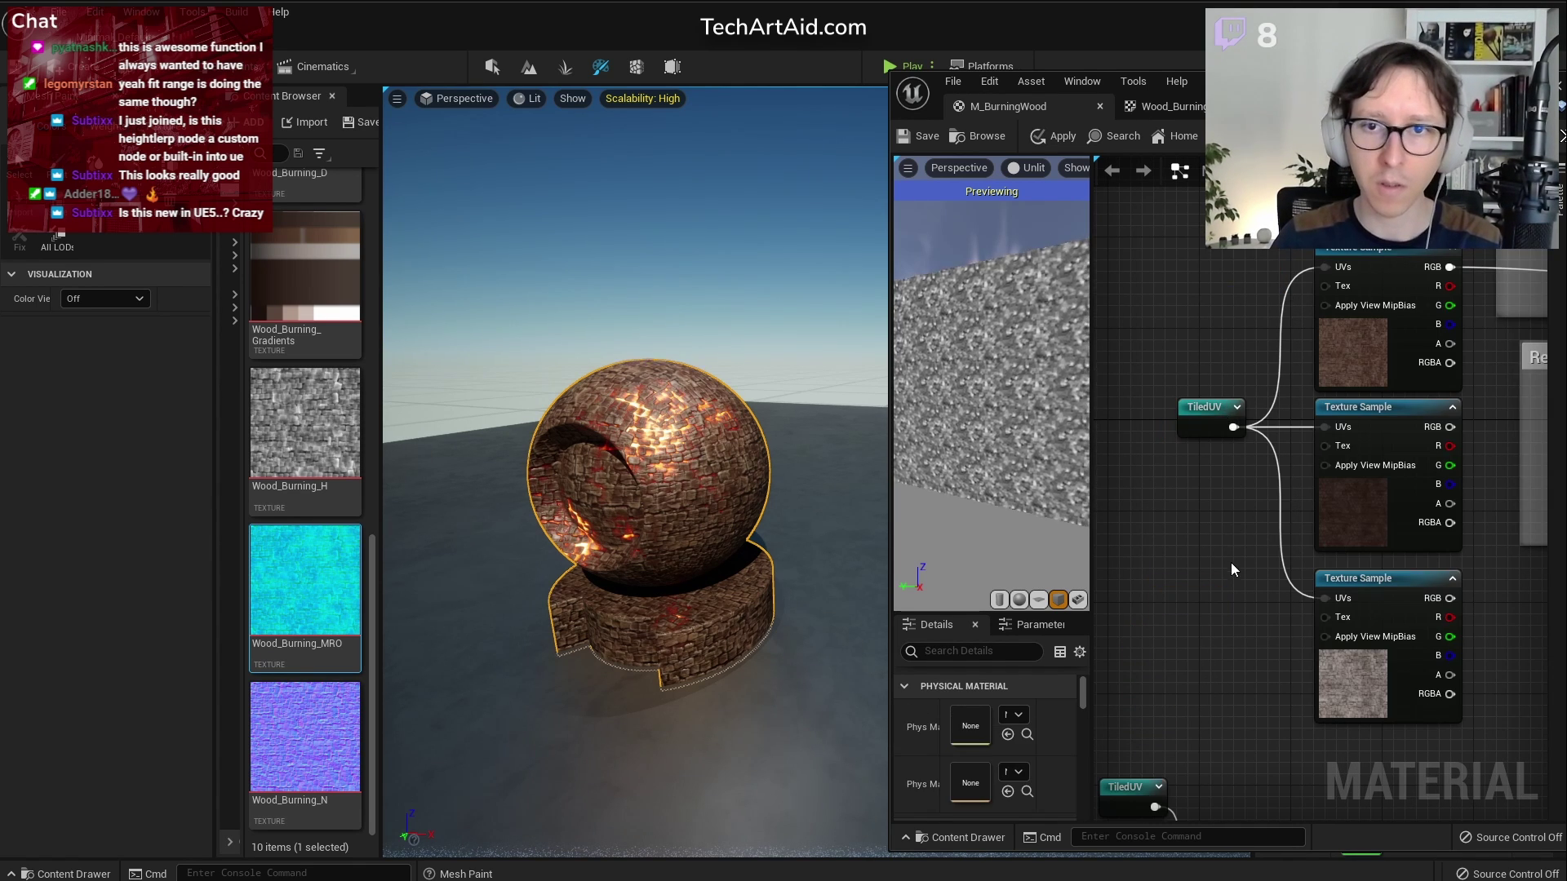
Place the remaining TiledUV usage node directly beside the normal map Texture Sample's UVs input
scroll(1234, 572, down, 2)
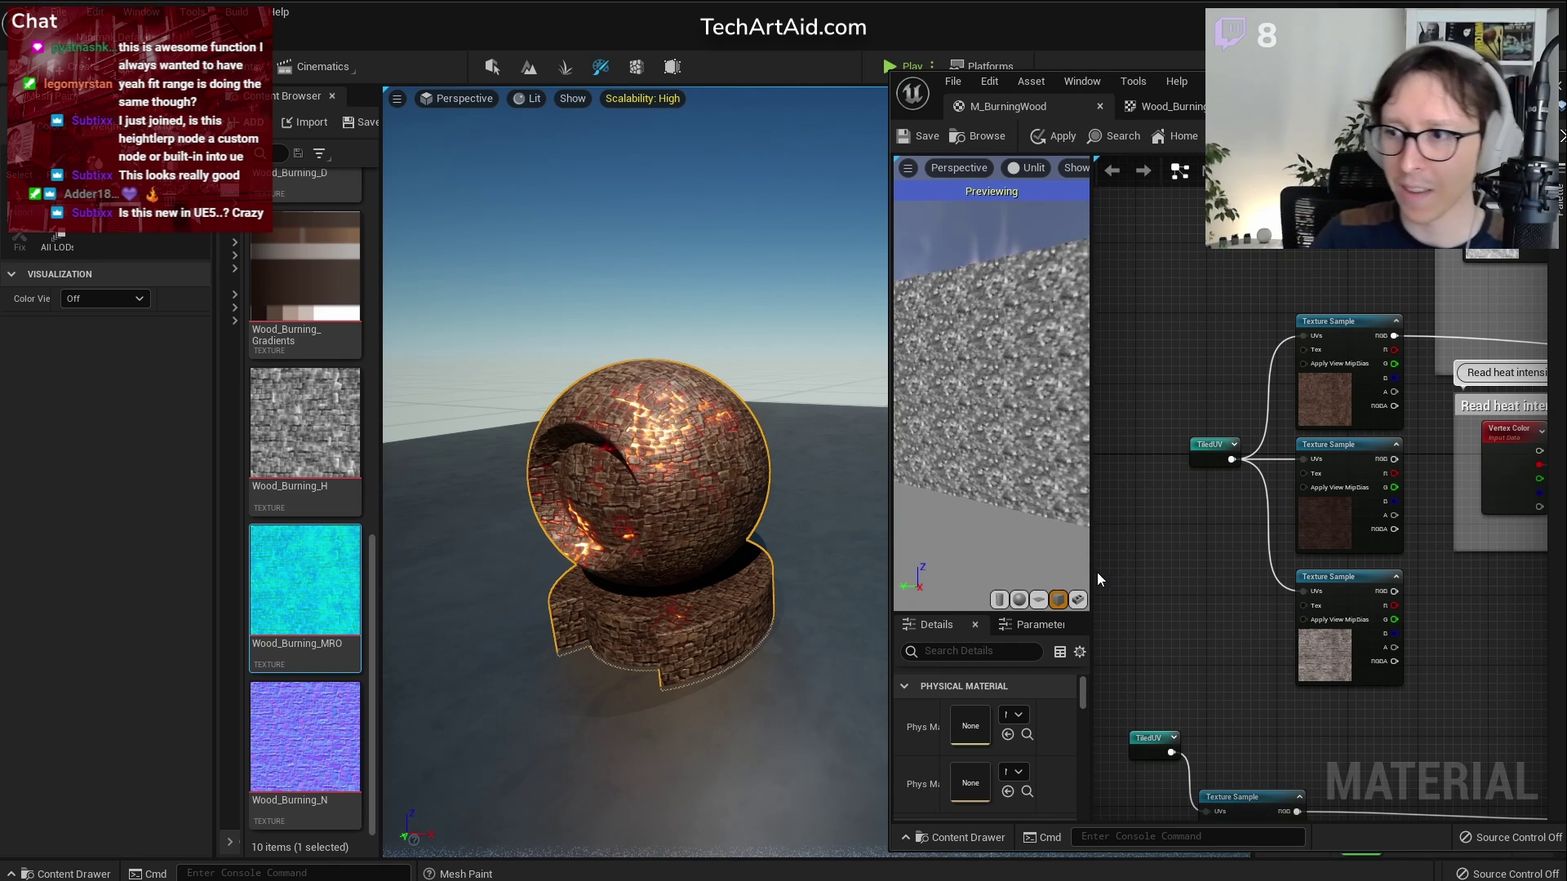
right_drag(1265, 635, 1309, 491)
scroll(1227, 531, up, 2)
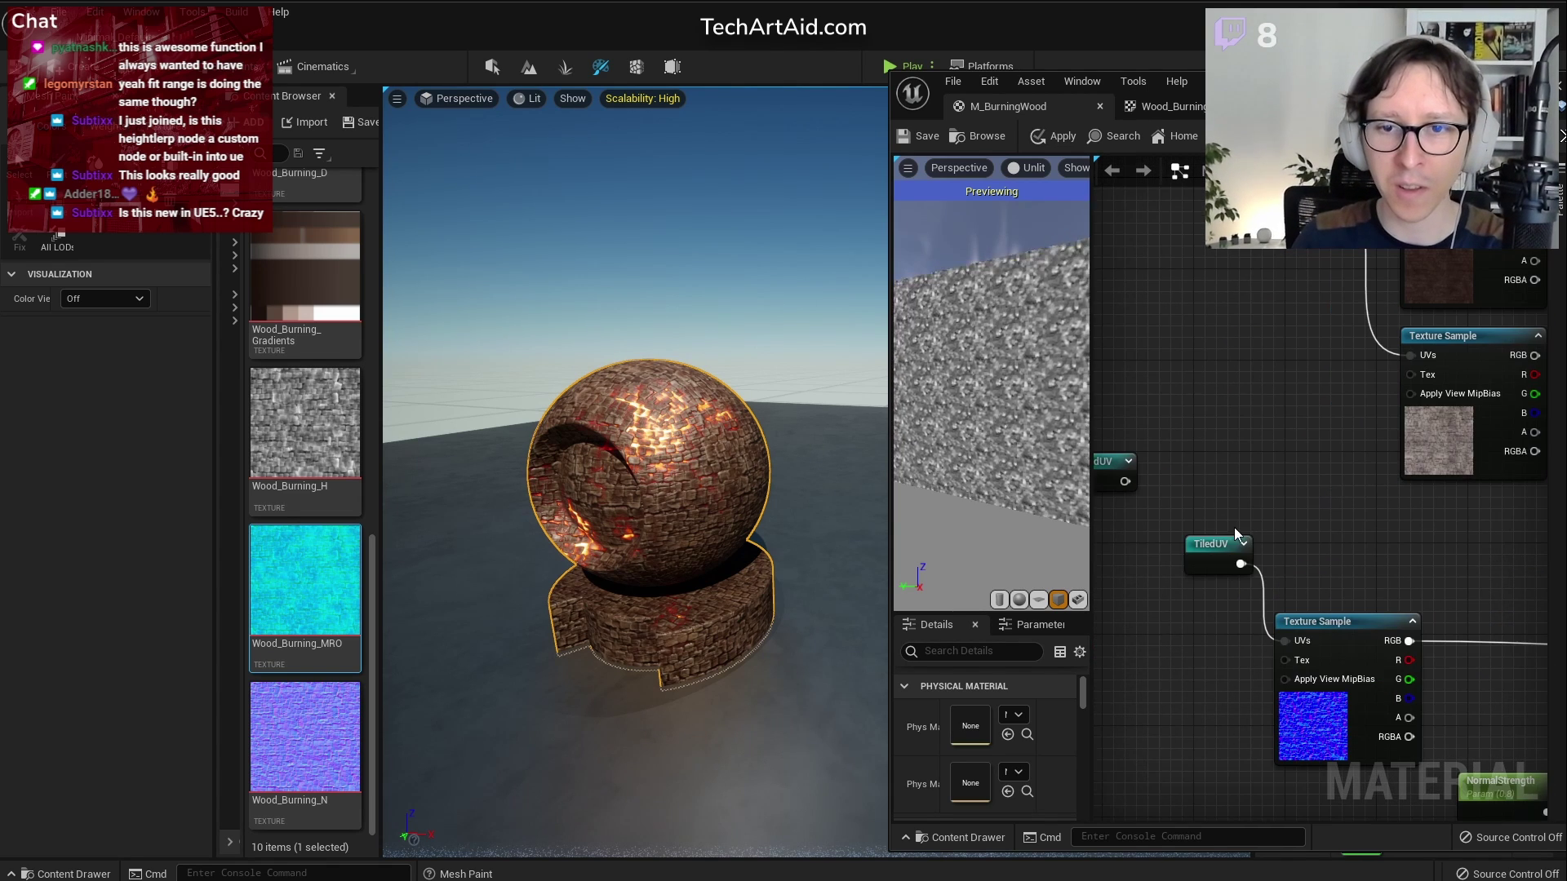
drag(1210, 536, 1197, 658)
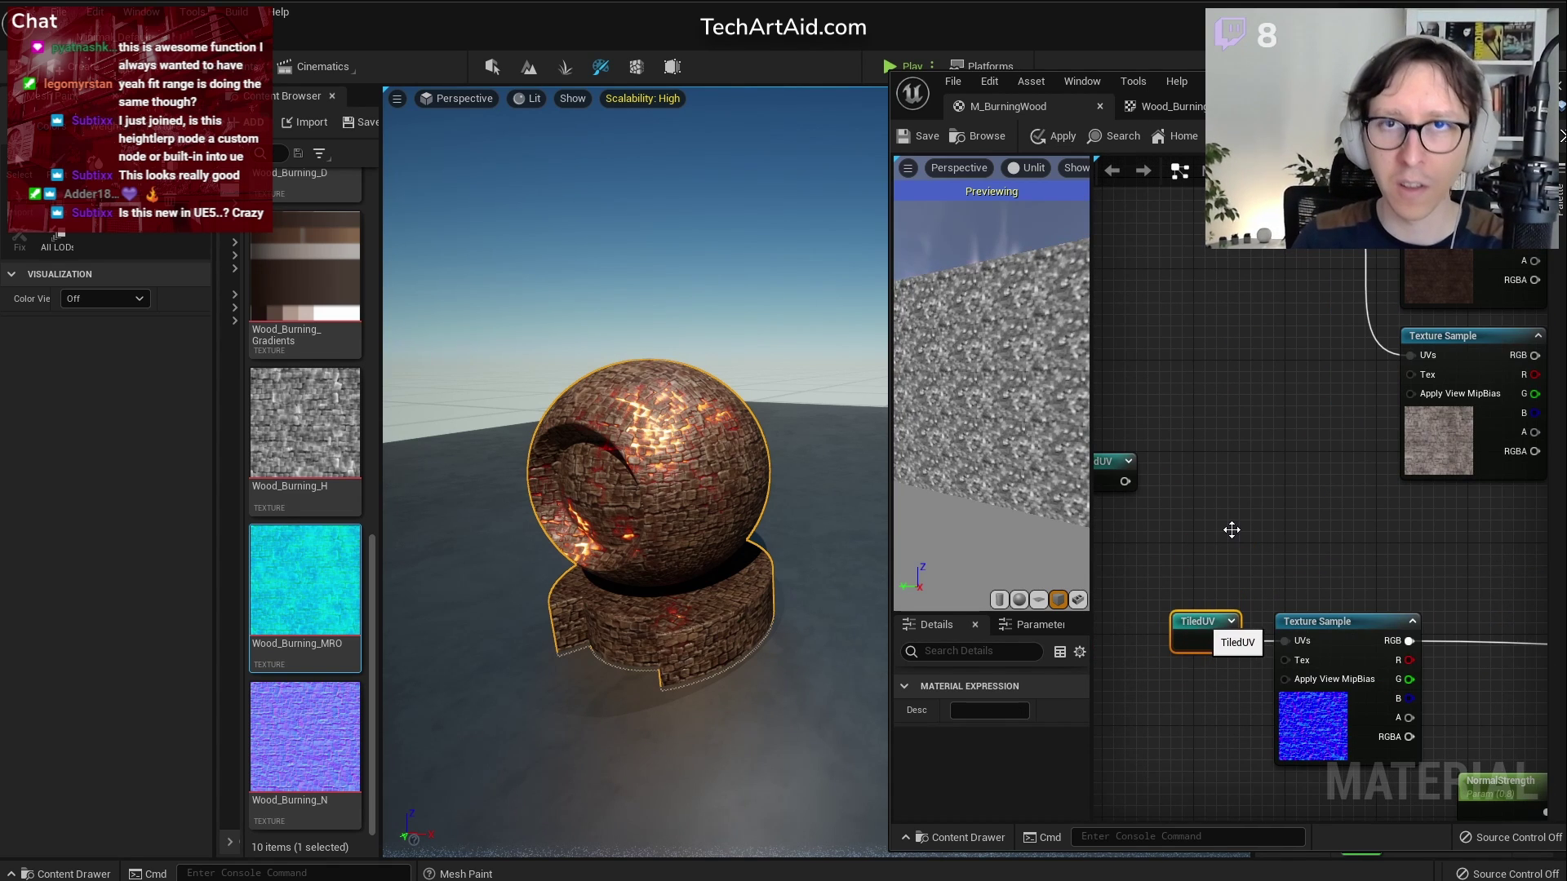
right_drag(1234, 536, 1434, 518)
click(1316, 447)
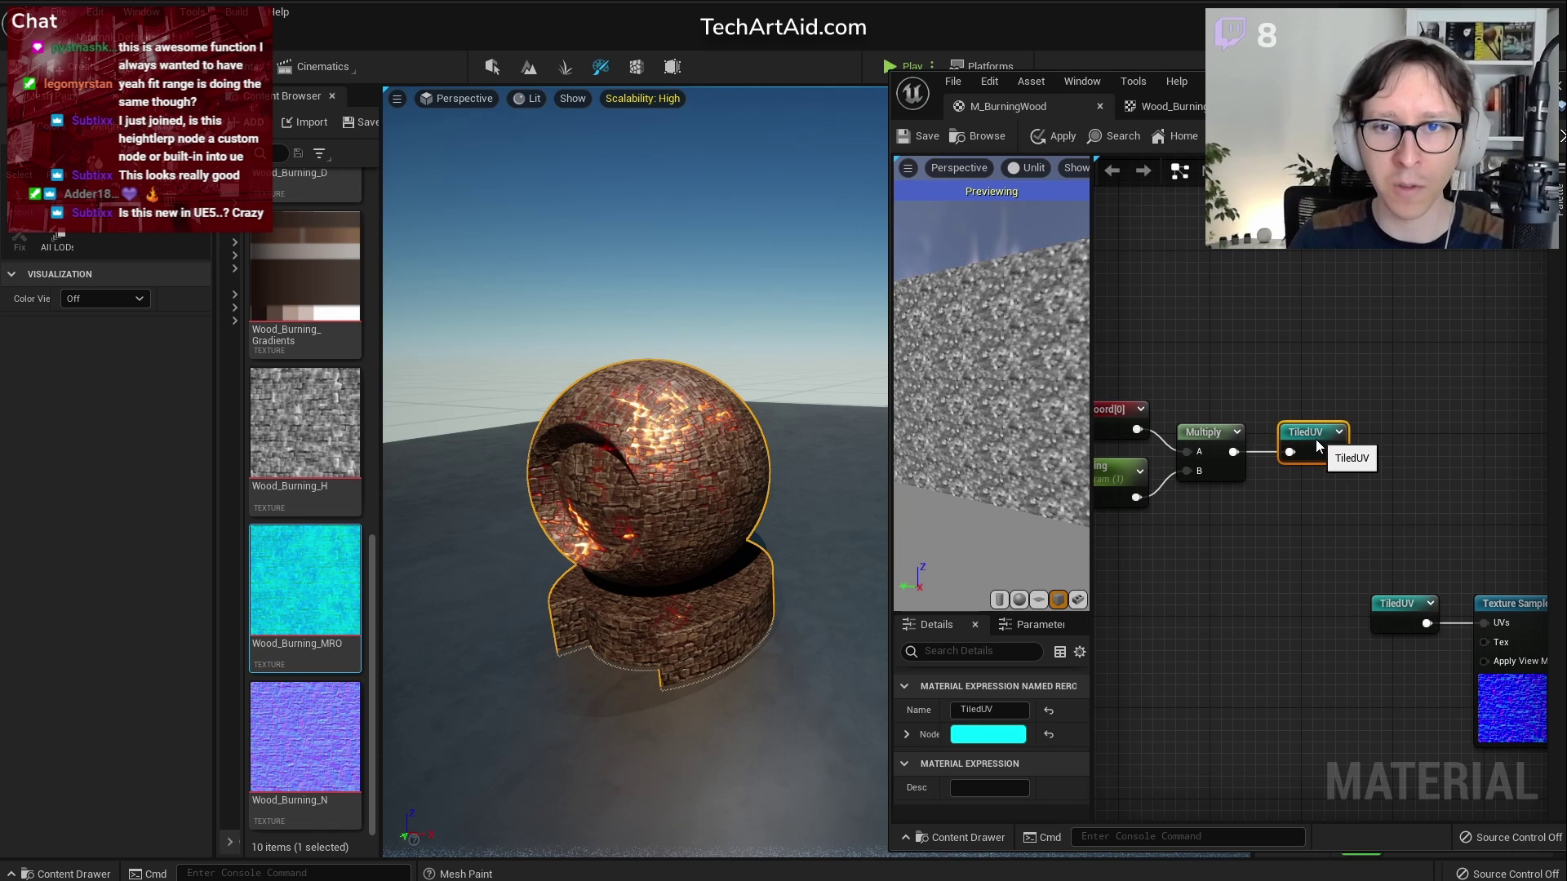
click(1363, 387)
Select the normal map sample with its strength and FlattenNormal nodes and move them up and away from the material output
scroll(1360, 393, down, 4)
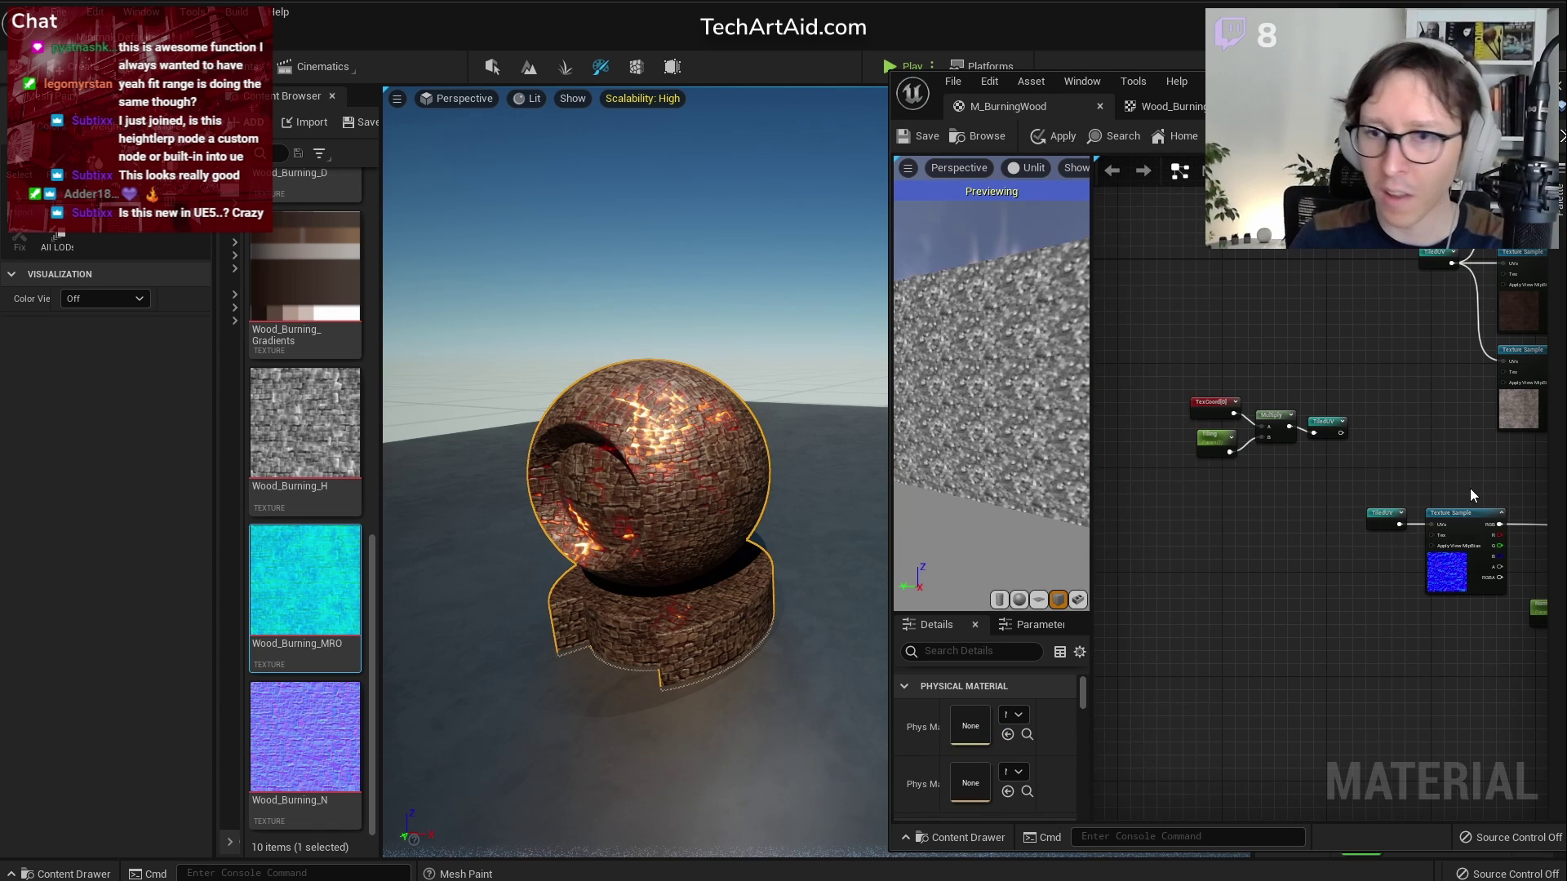
right_drag(1470, 488, 1267, 499)
scroll(1267, 497, up, 2)
right_drag(1469, 563, 1095, 574)
scroll(1287, 599, down, 7)
drag(1361, 663, 1173, 573)
right_drag(1439, 551, 1241, 552)
scroll(1457, 570, up, 5)
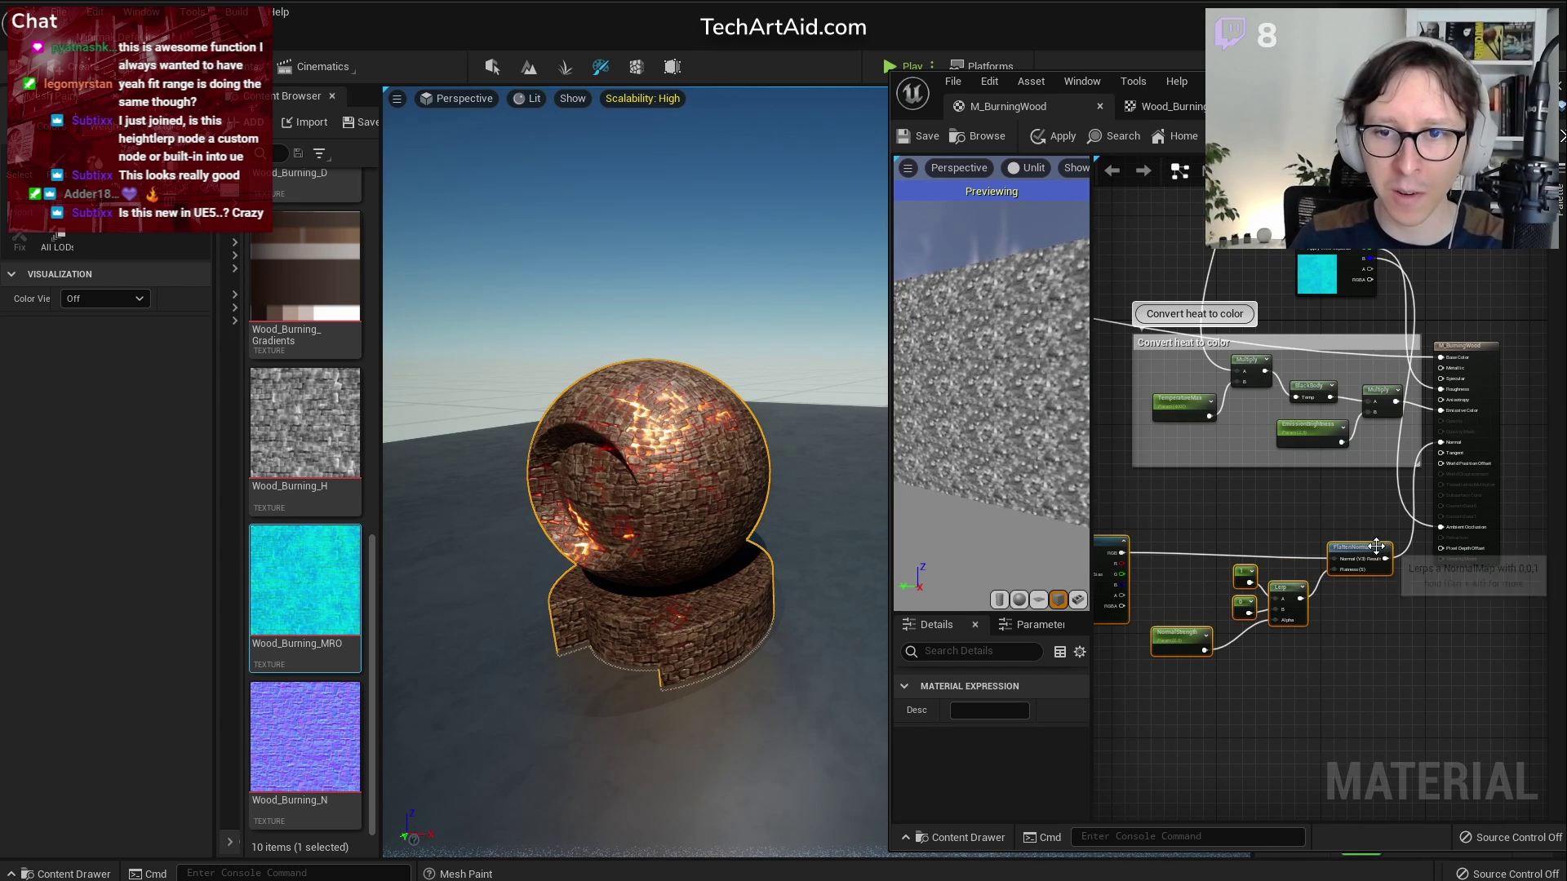
drag(1377, 544, 1340, 513)
click(1382, 602)
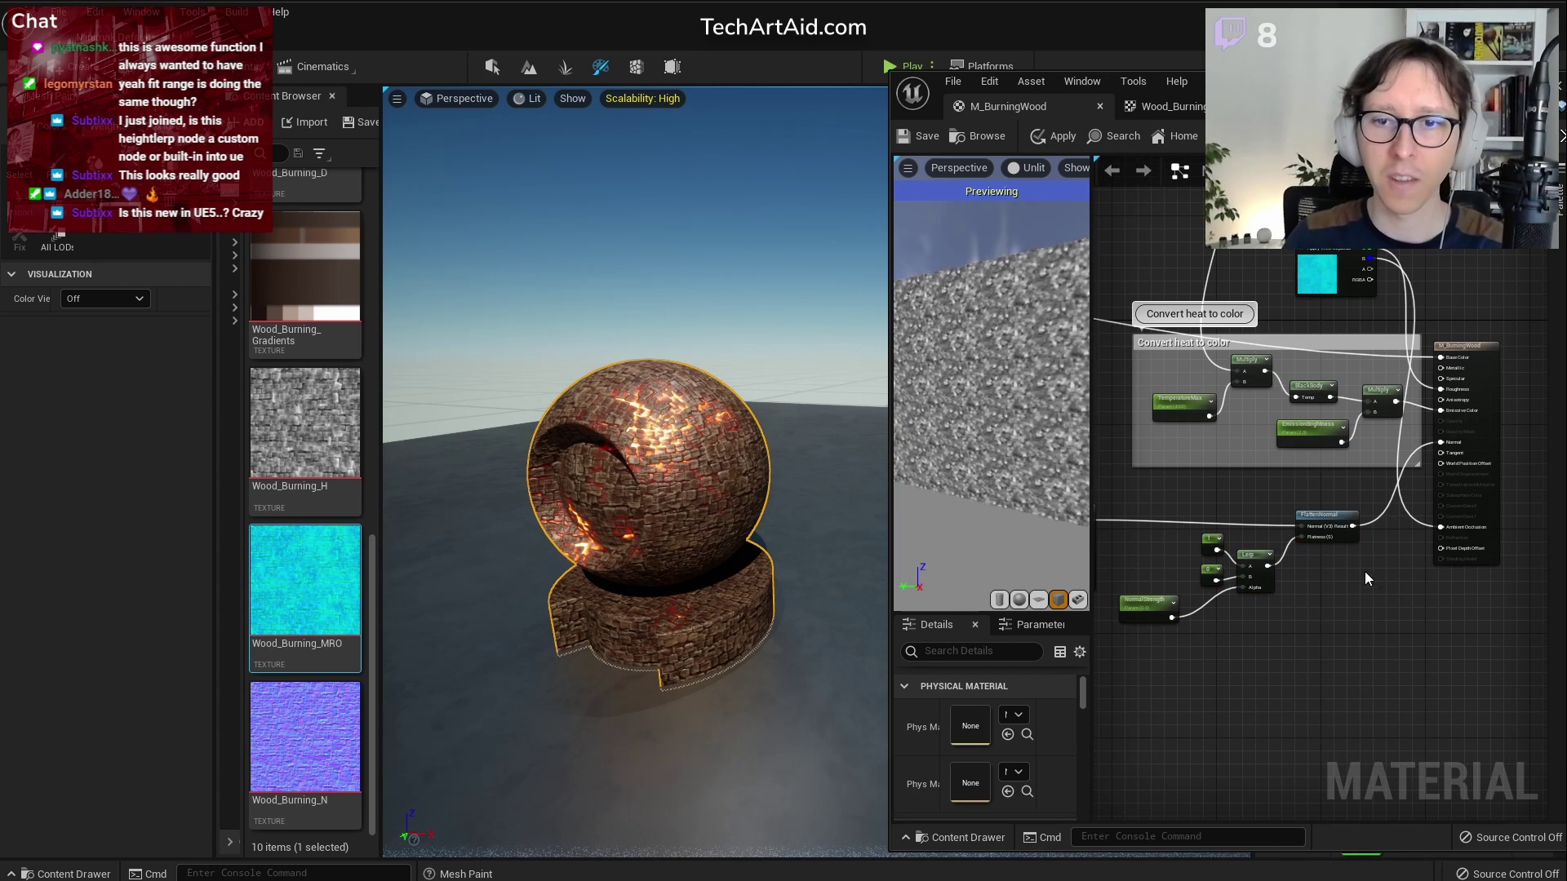
Select the whole normal map branch, including its TiledUV node, and shift it lower and further from the material output
right_drag(1356, 568, 1425, 563)
click(1423, 558)
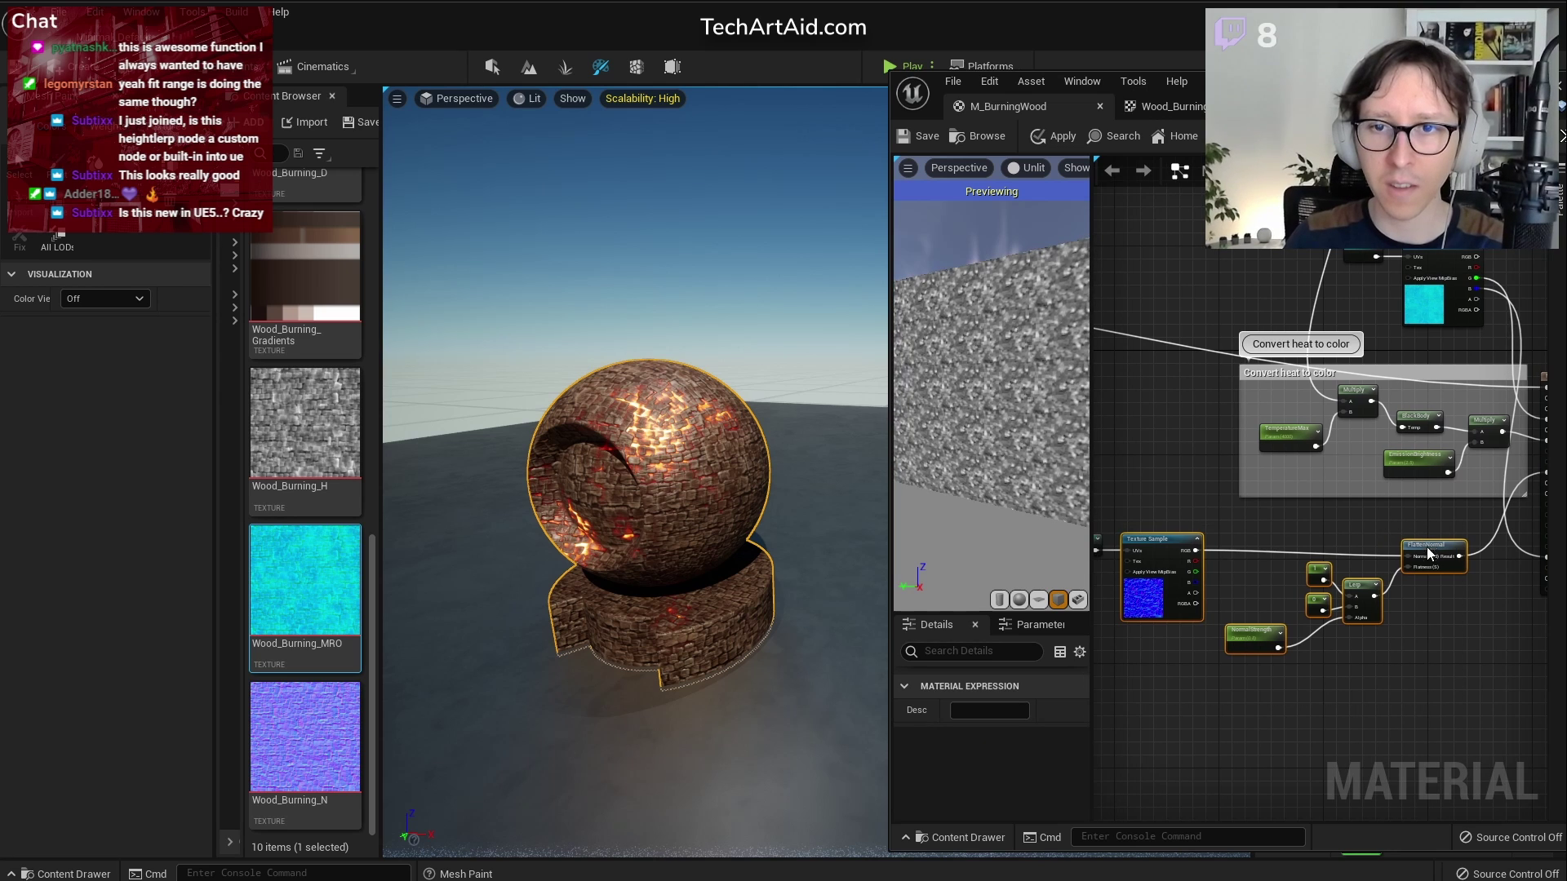
drag(1405, 621, 1405, 625)
drag(1475, 738, 1095, 522)
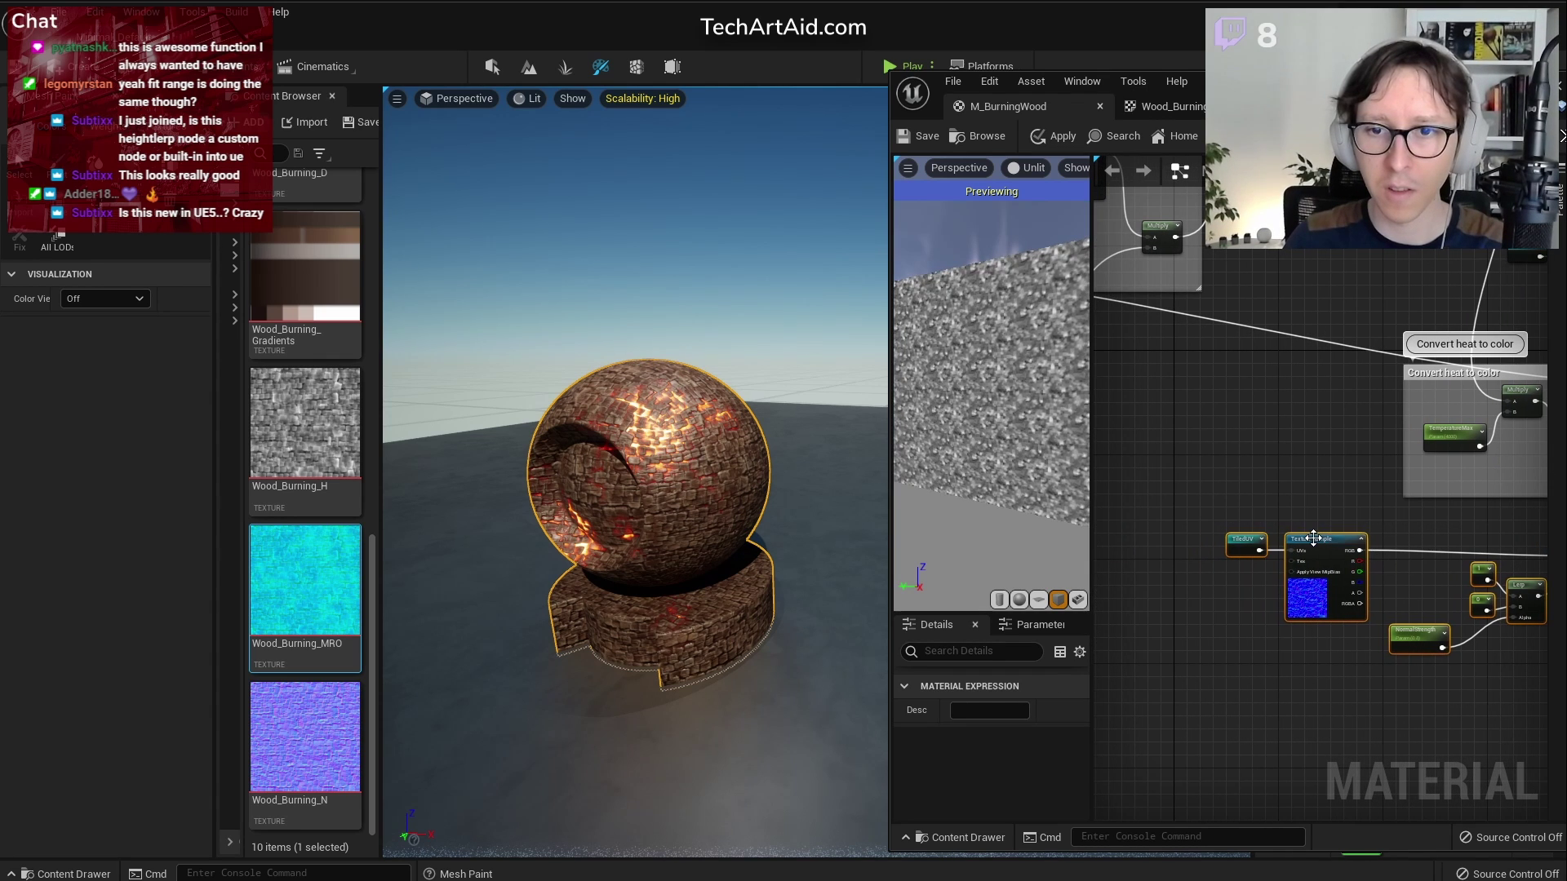
drag(1311, 538, 1225, 590)
Widen the material editor window and move the Wood_Burning_MRO sample with its TiledUV node below the Convert heat to color group
drag(889, 527, 620, 528)
right_drag(1294, 557, 1160, 591)
drag(1222, 248, 1310, 352)
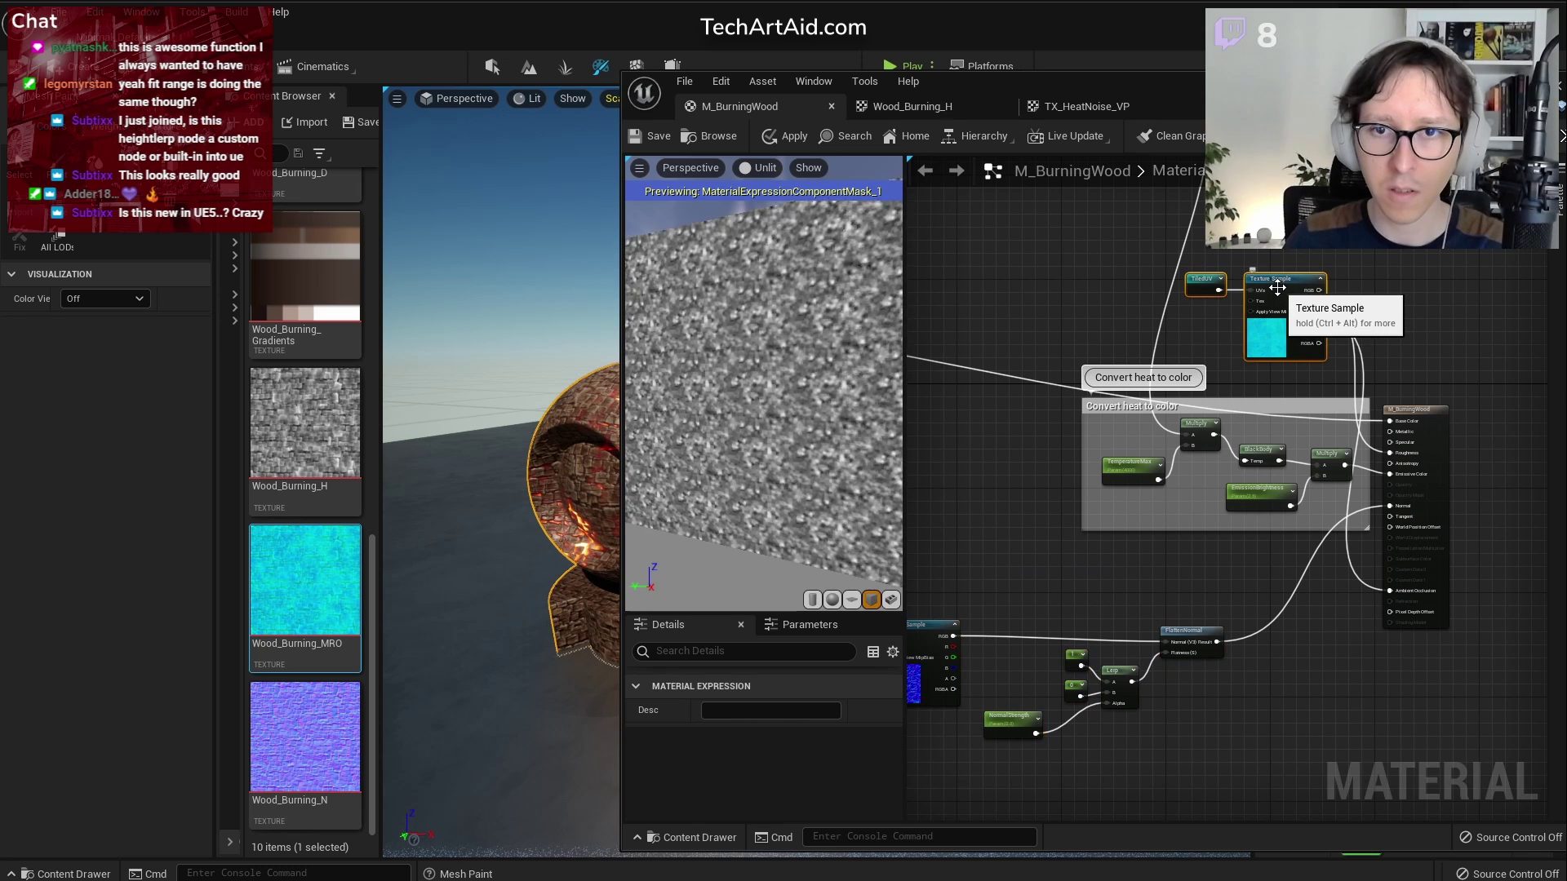
drag(1279, 289, 1187, 555)
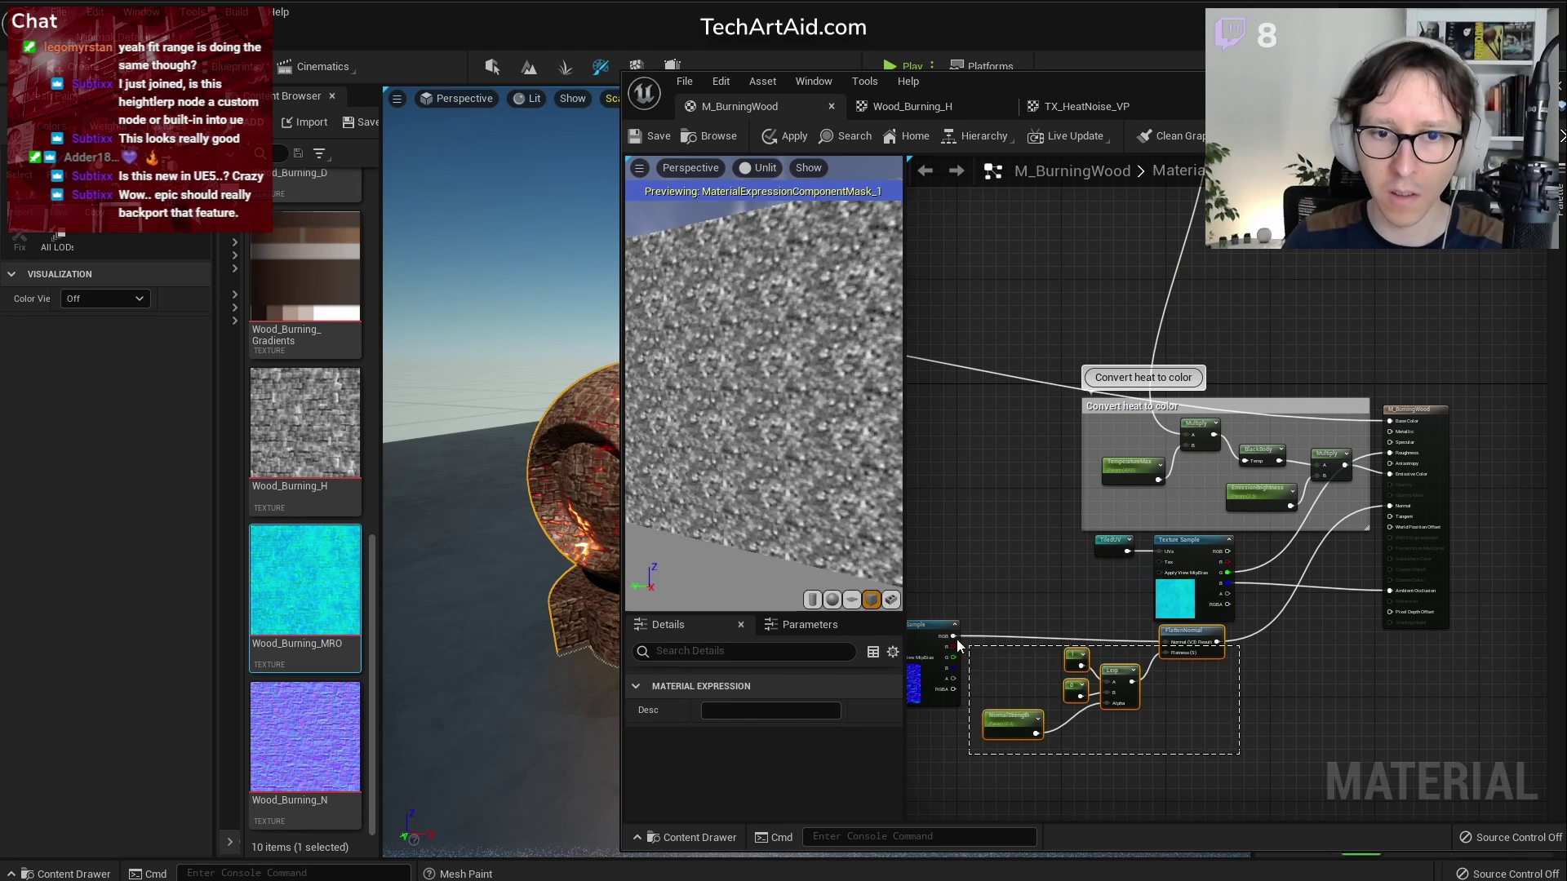
Move the complete normal map branch slightly down, clear of the Wood_Burning_MRO sample
right_drag(1240, 756, 1489, 754)
drag(1489, 754, 1028, 668)
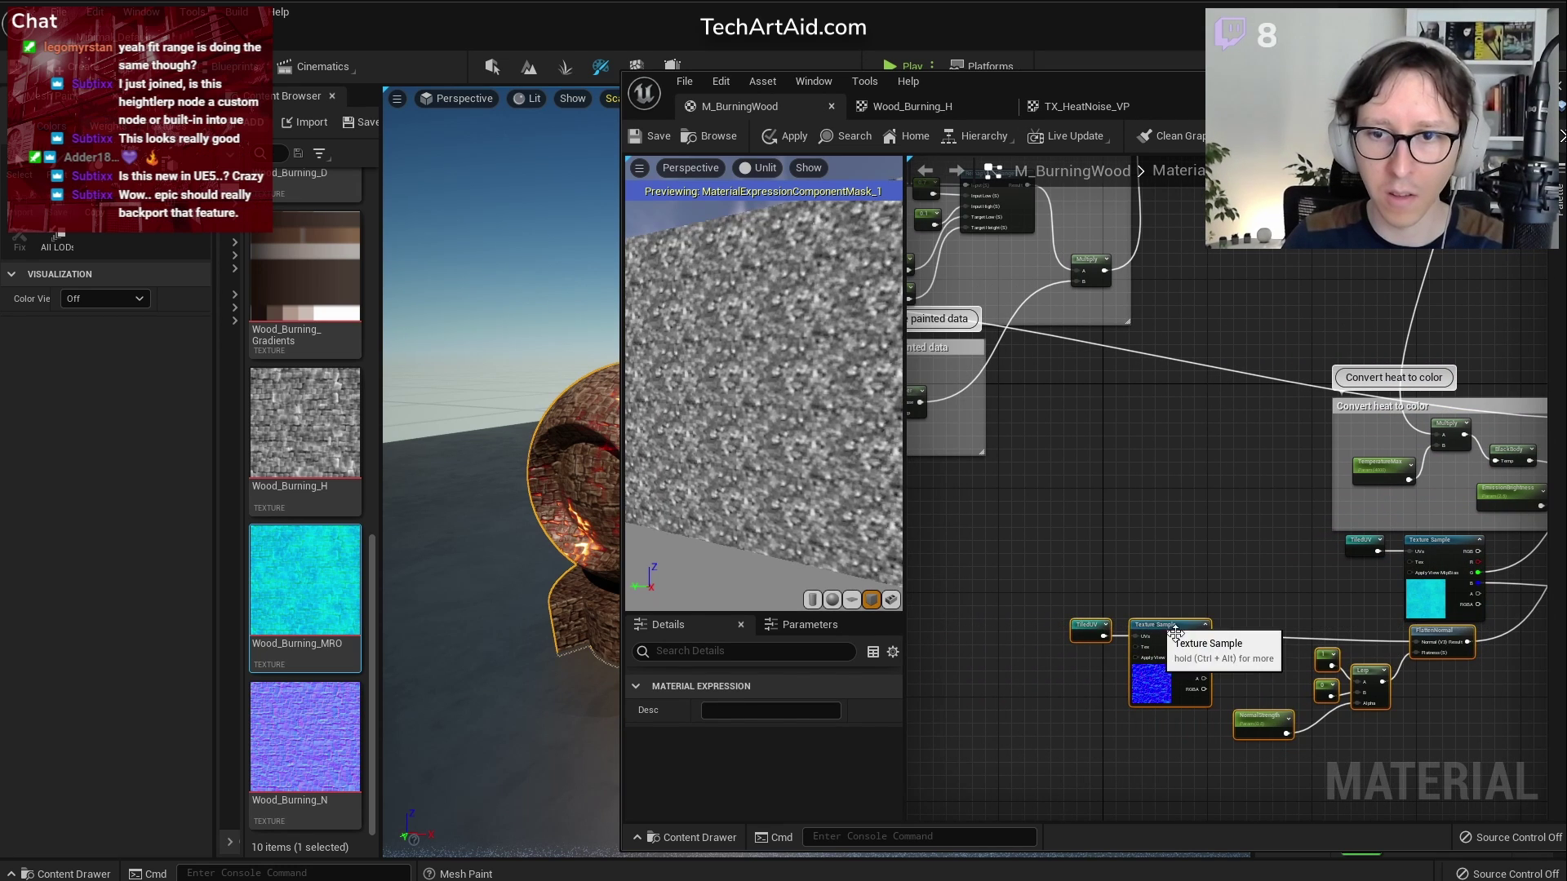
drag(1167, 630, 1206, 655)
drag(1318, 614, 1456, 541)
scroll(1238, 542, down, 4)
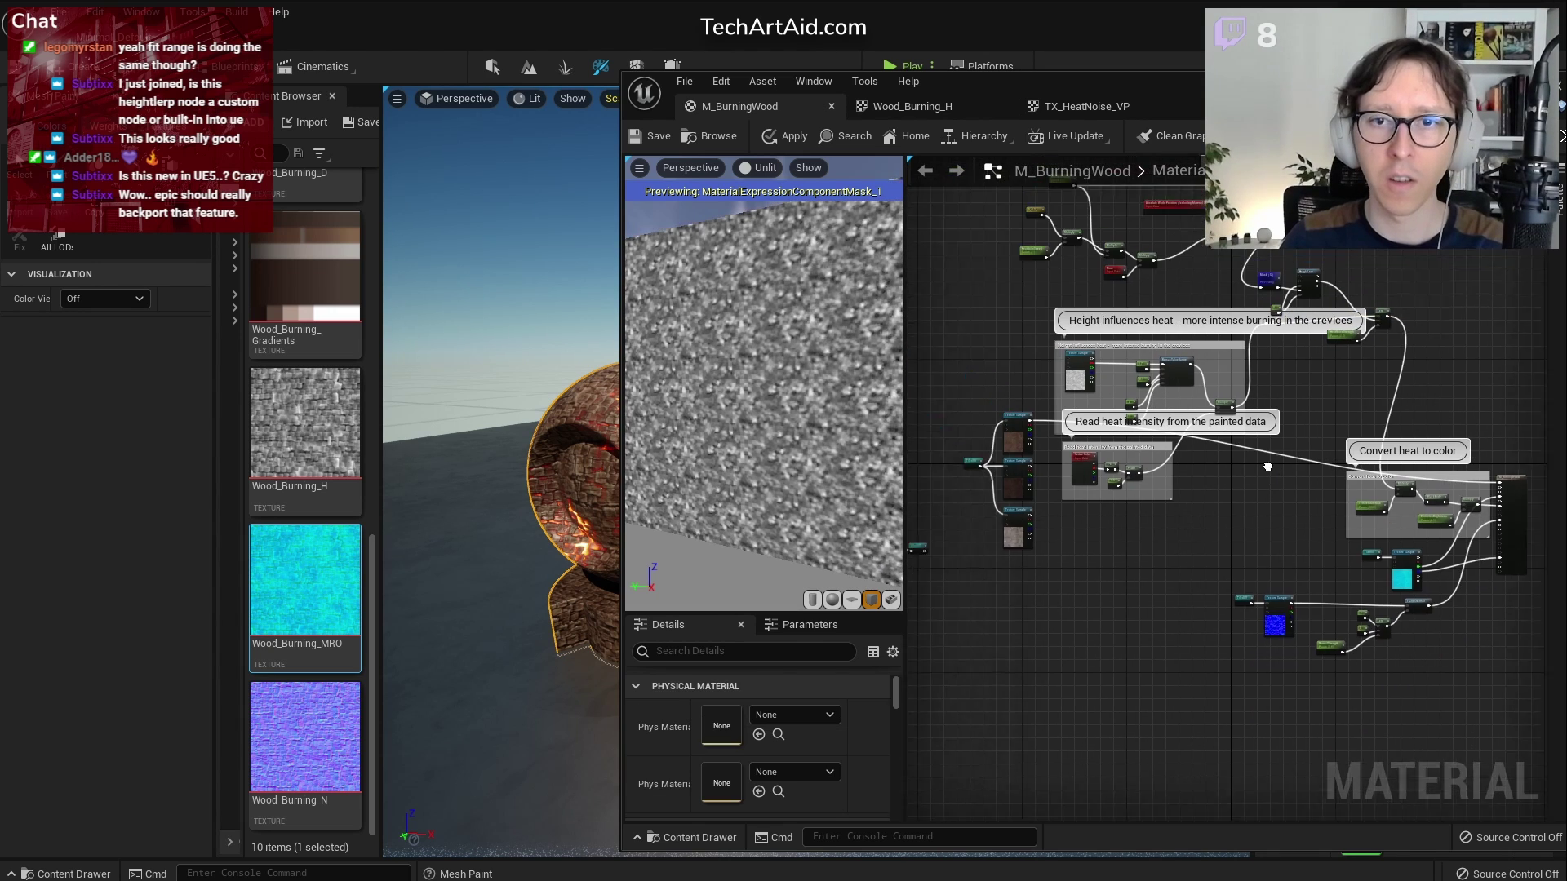
Move the TexCoord, Tiling, Multiply and TiledUV declaration nodes together to below the wood color Texture Samples
right_drag(1293, 488, 1435, 570)
scroll(1044, 672, up, 2)
drag(1212, 738, 934, 517)
scroll(1135, 622, down, 2)
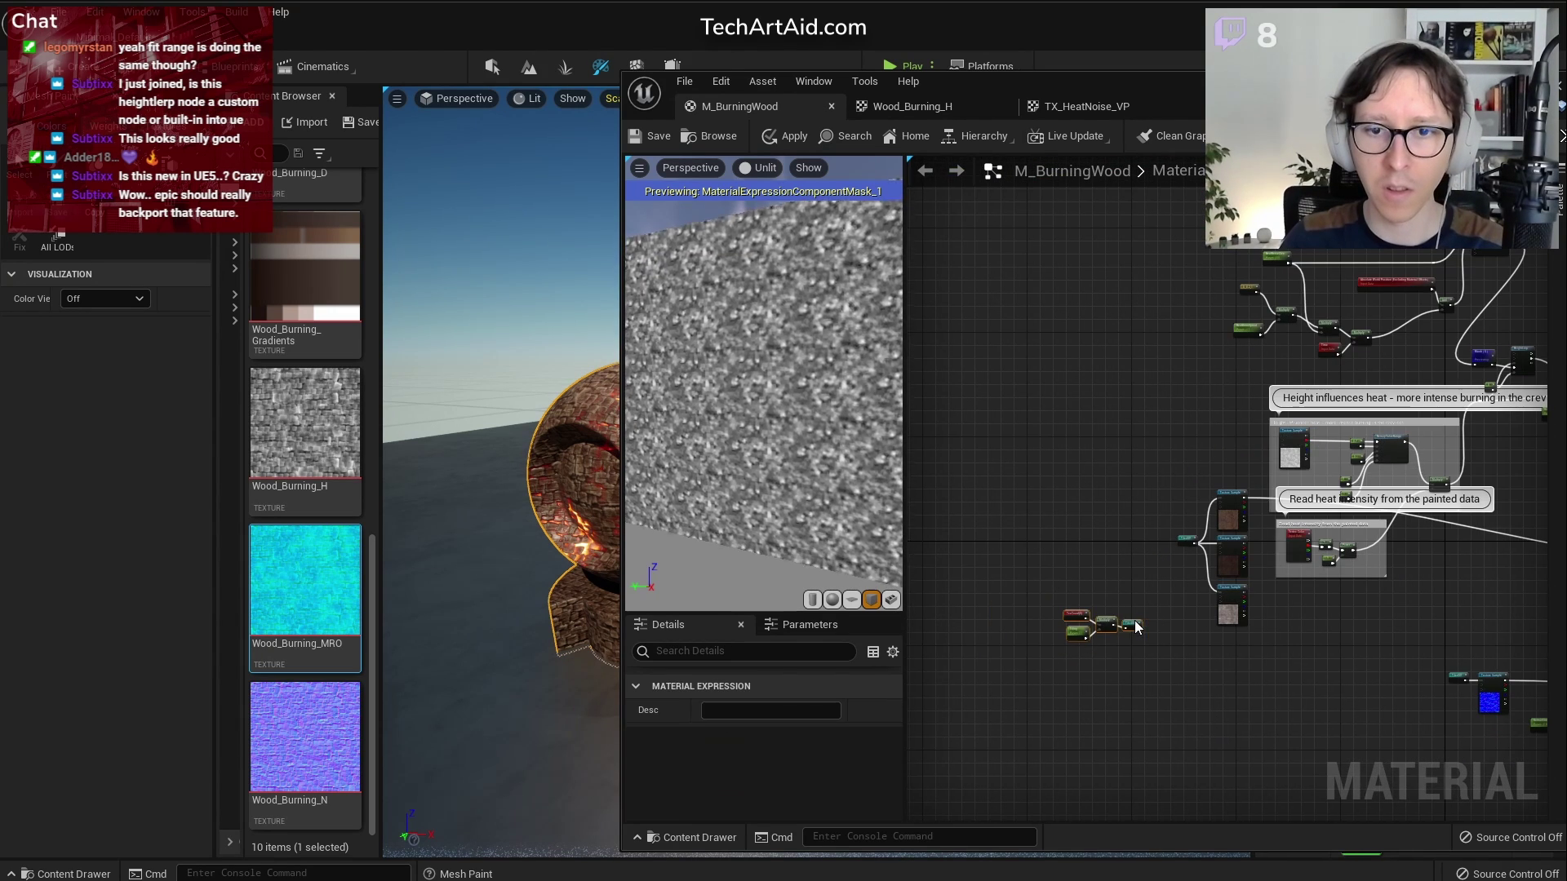
drag(1134, 630, 1277, 653)
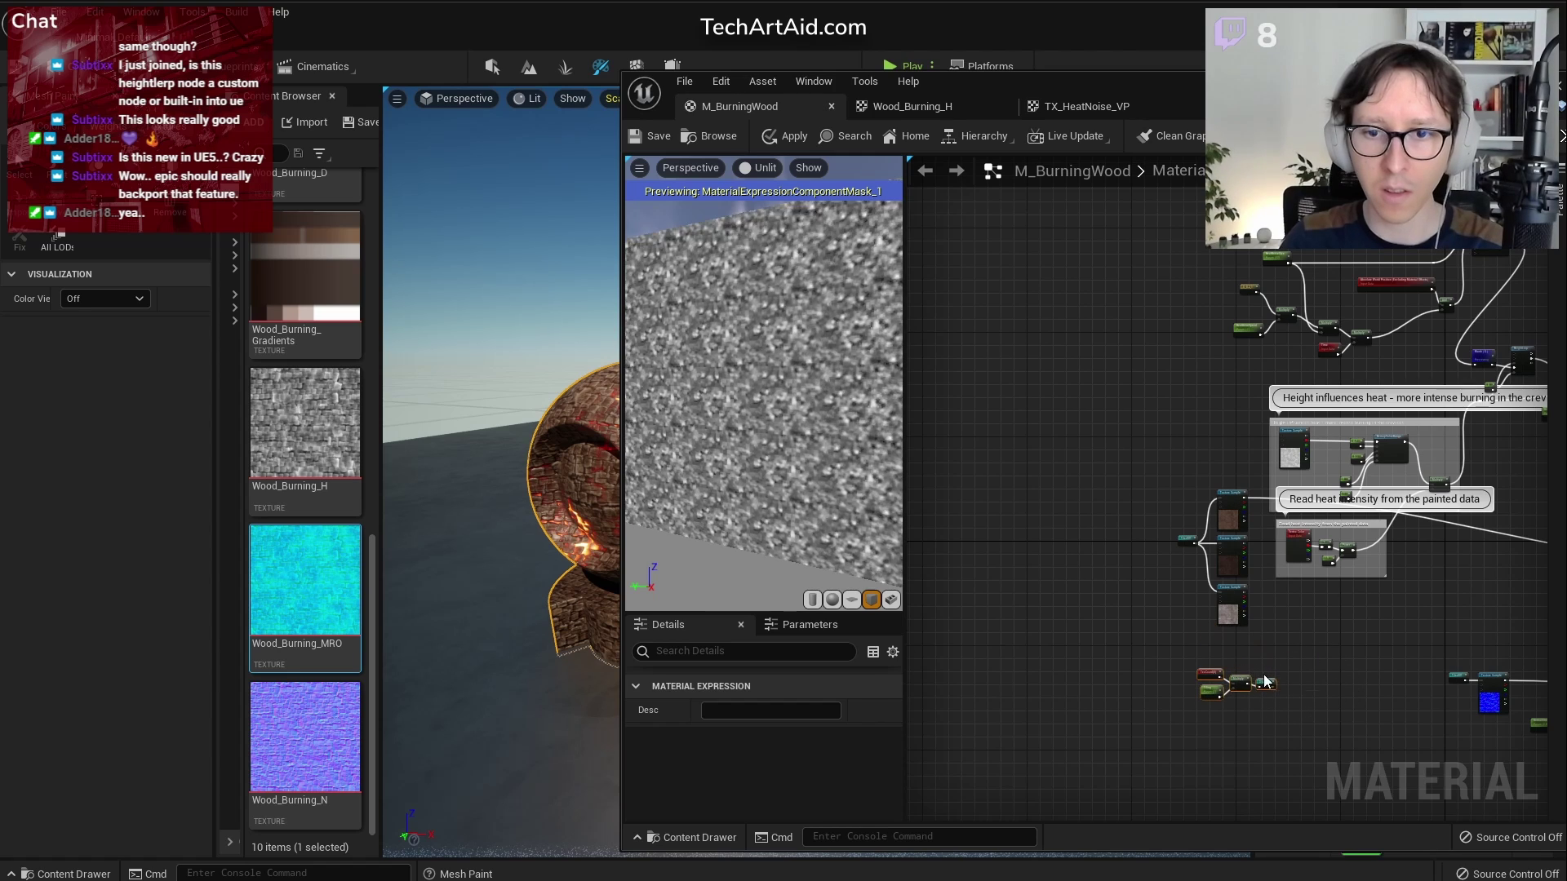
scroll(1278, 691, up, 4)
click(1364, 463)
Select all heat noise nodes up to WorldAlignedTexture and move them together away from the Mask (G) node
scroll(1365, 462, down, 3)
right_drag(1367, 461, 1255, 775)
scroll(1302, 378, up, 2)
right_drag(1303, 377, 1270, 660)
right_drag(1379, 529, 1298, 547)
scroll(1298, 547, down, 5)
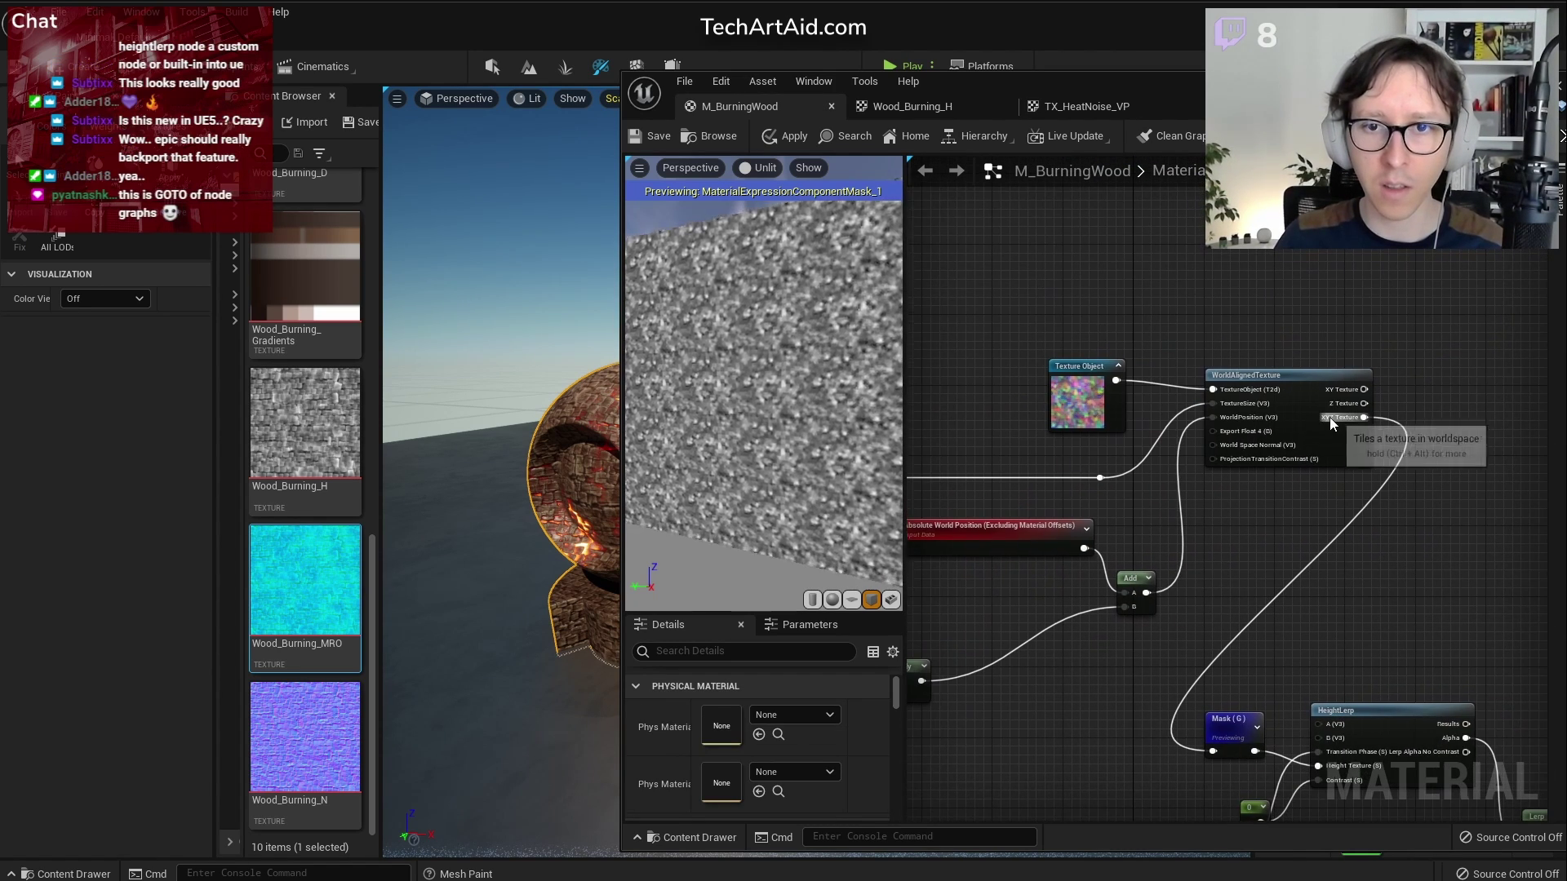
drag(945, 287, 1287, 415)
drag(1452, 503, 1246, 585)
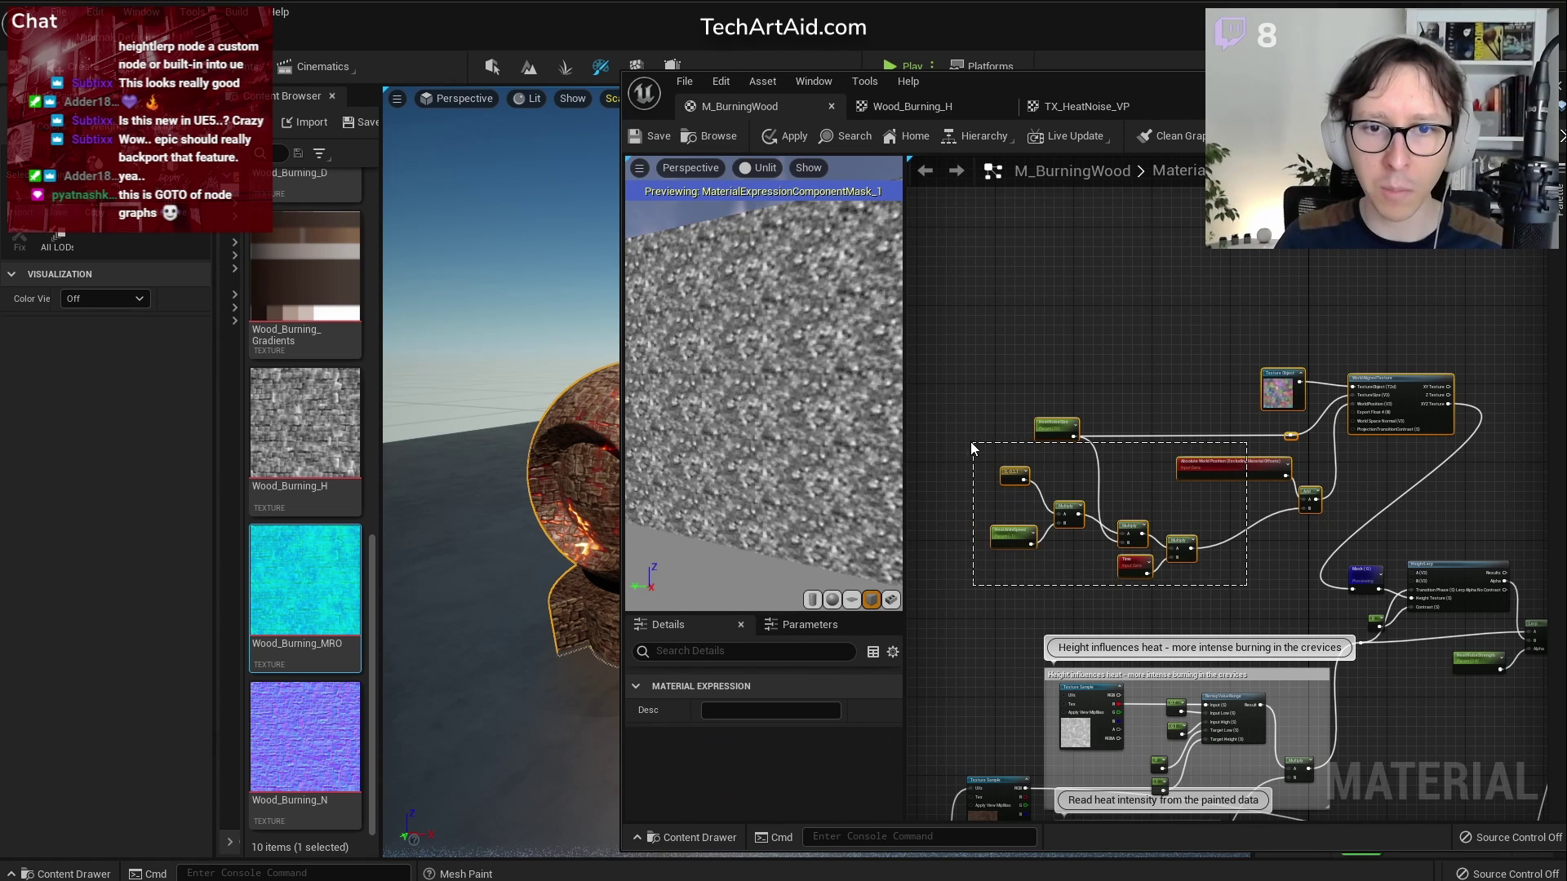
drag(1402, 375, 1206, 421)
Create a comment around the selected heat noise nodes with the text "Animated noise"
right_click(1205, 421)
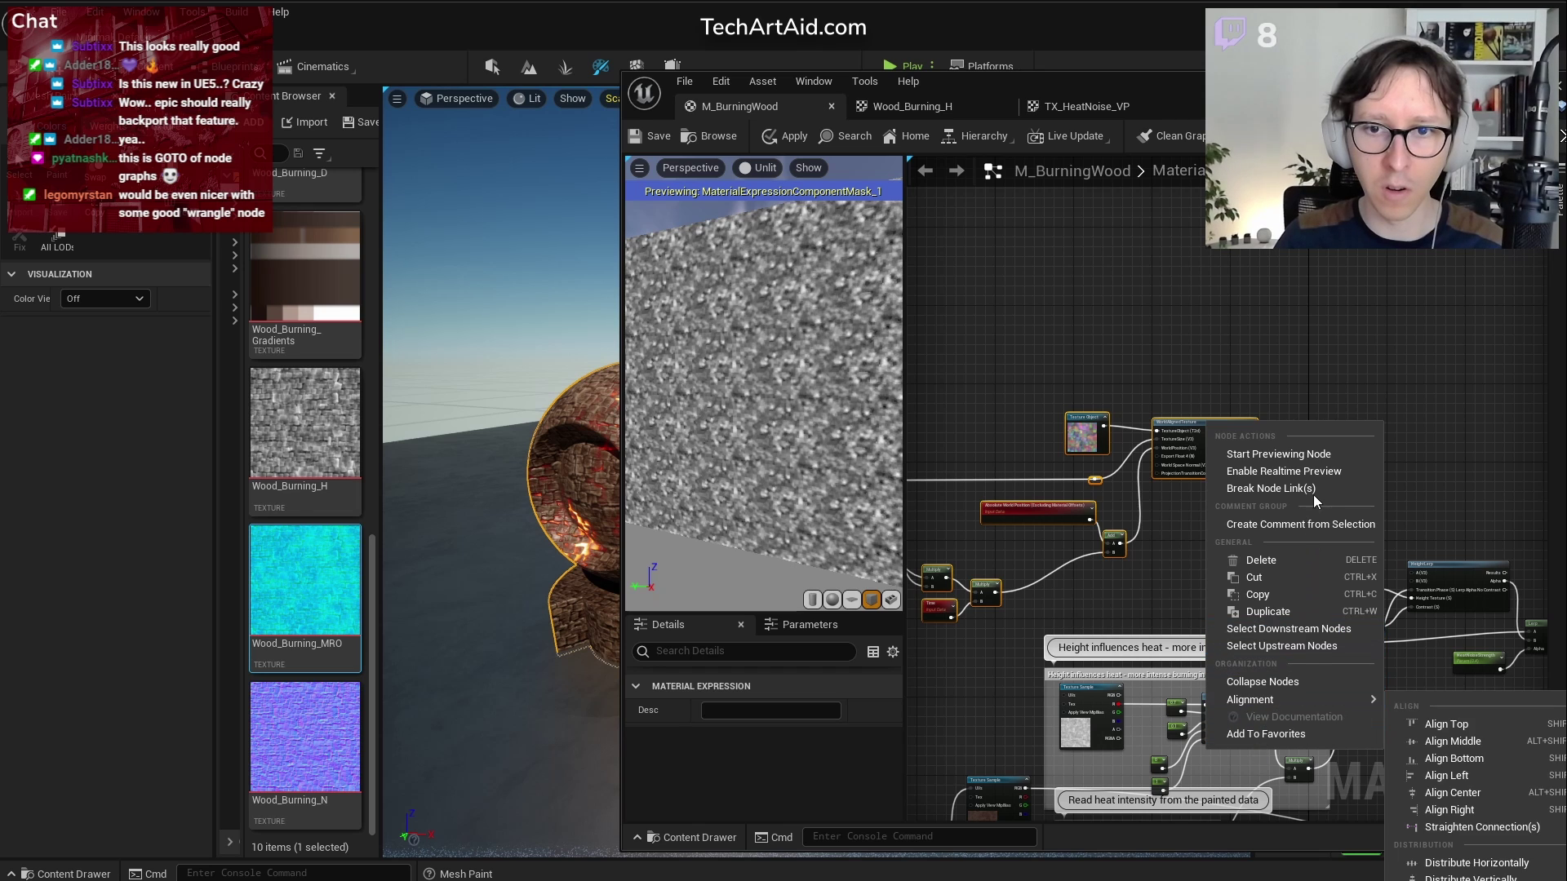
click(1323, 517)
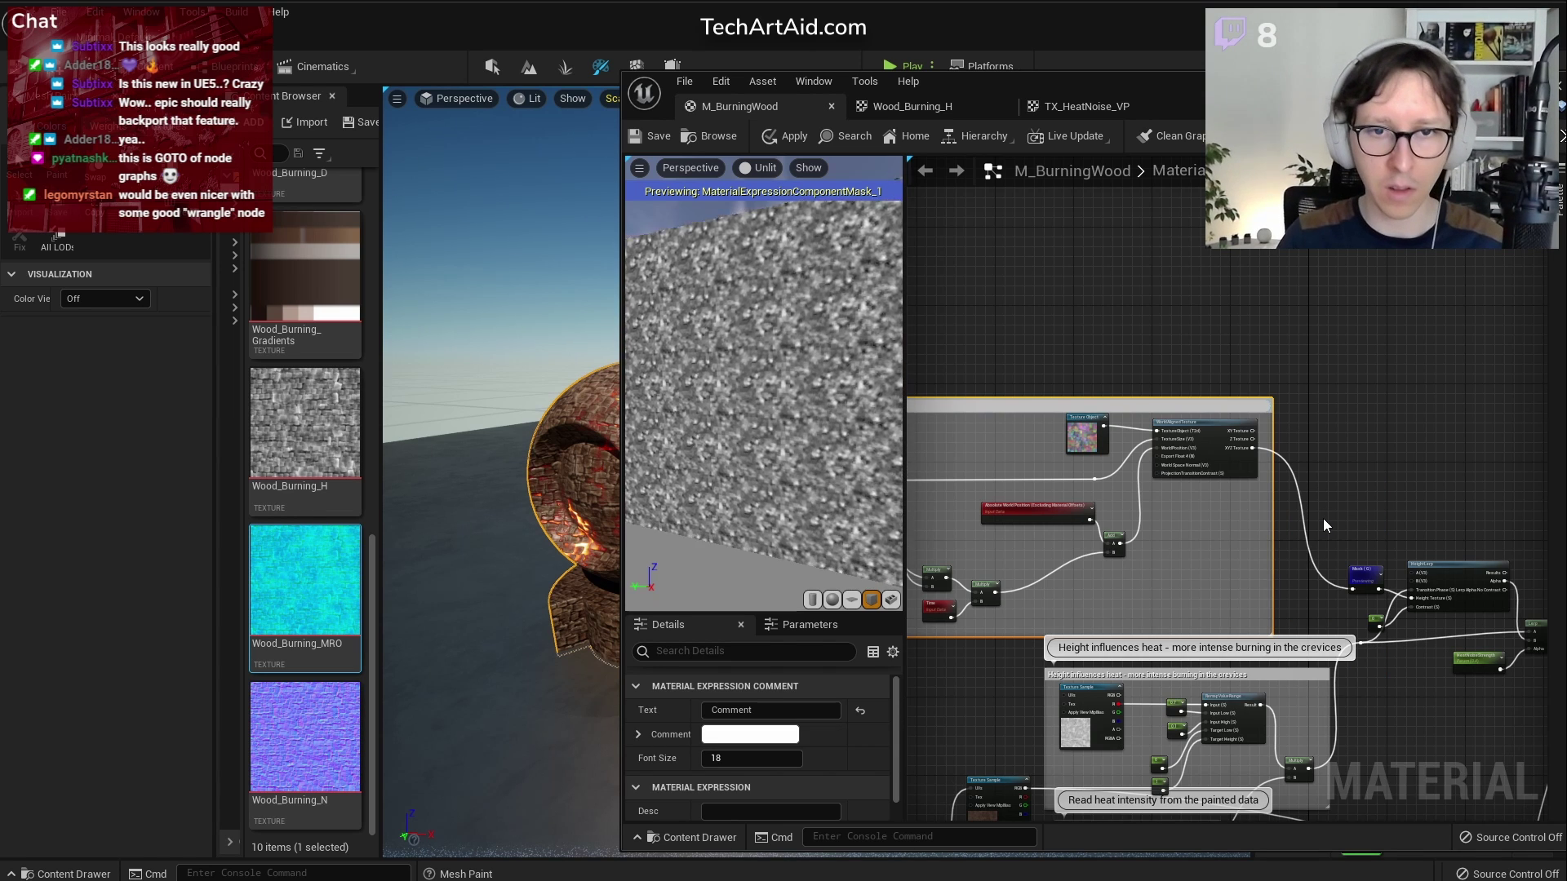
text(Animated noise)
key(Return)
Change the noise group's comment text to "Animated world-space noise"
right_drag(922, 351, 1215, 332)
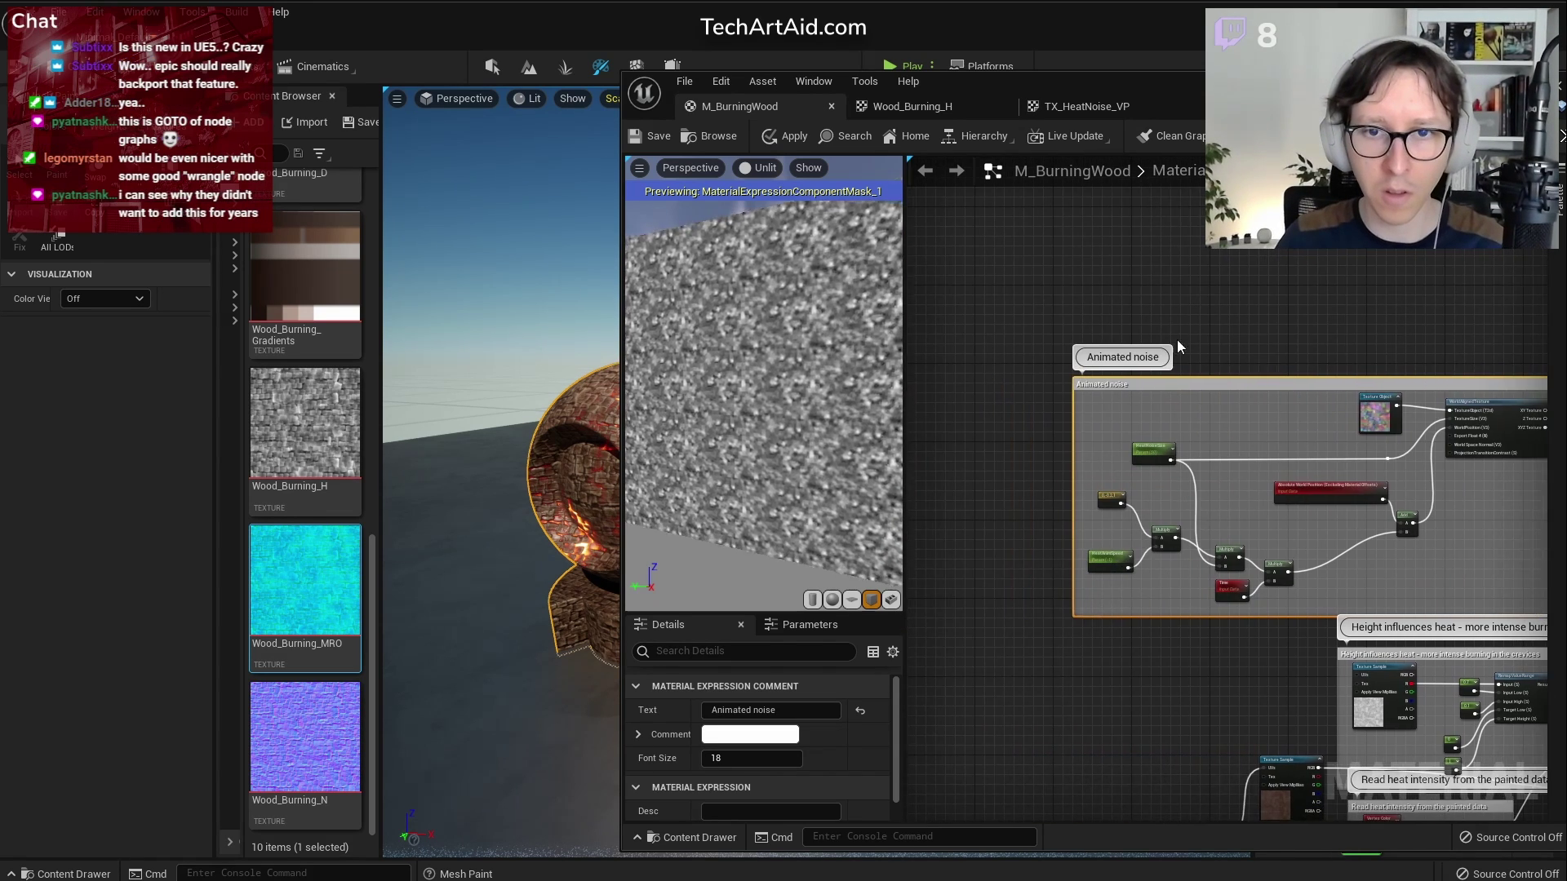
scroll(1155, 331, up, 3)
double_click(1077, 462)
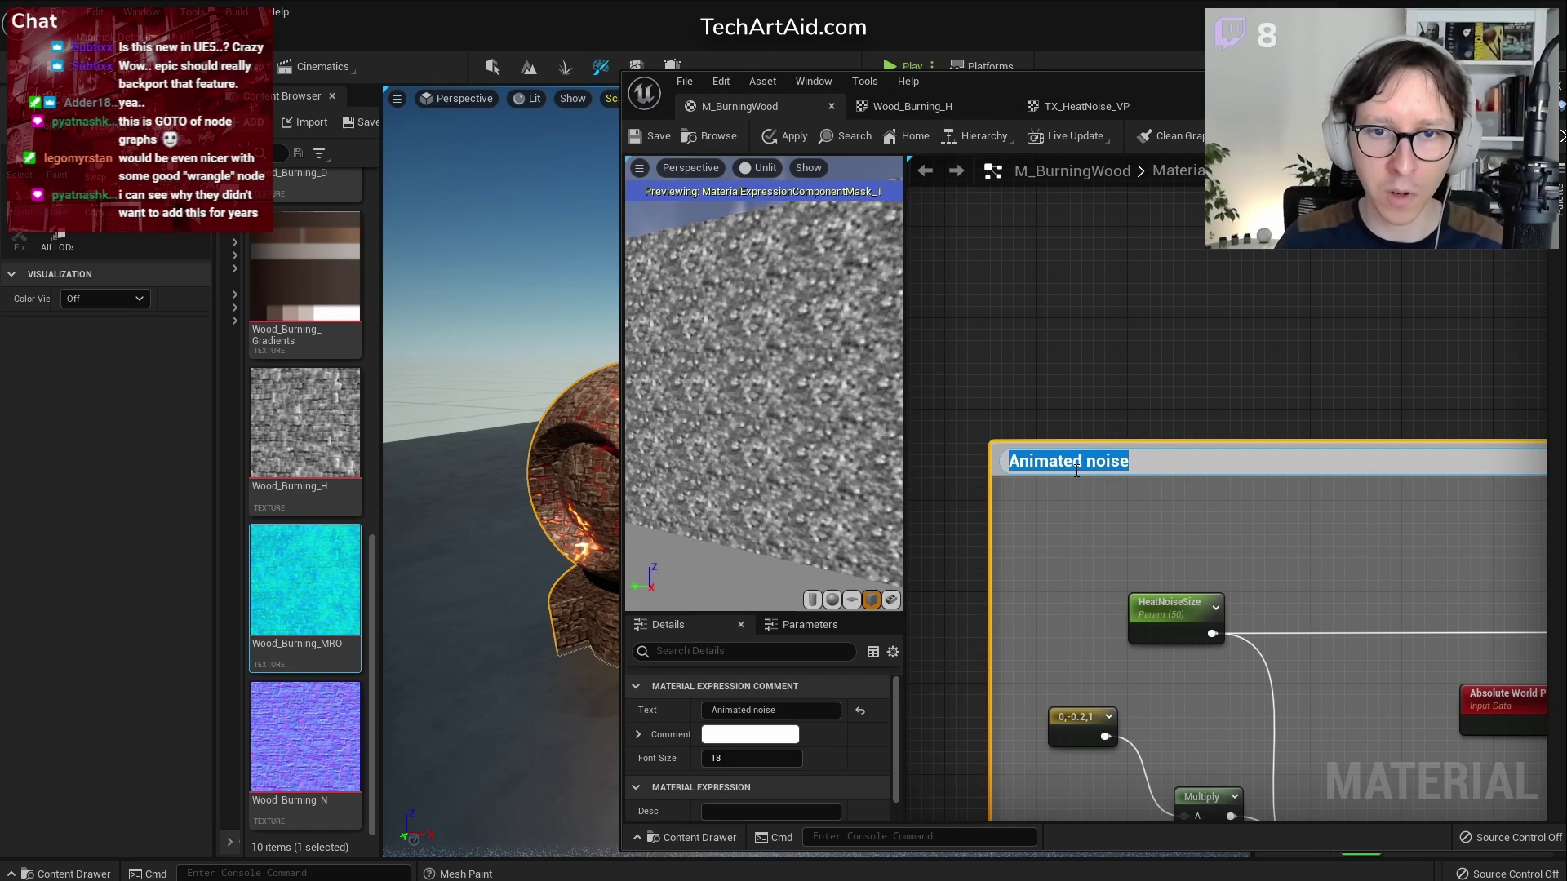
click(1086, 462)
text(world-)
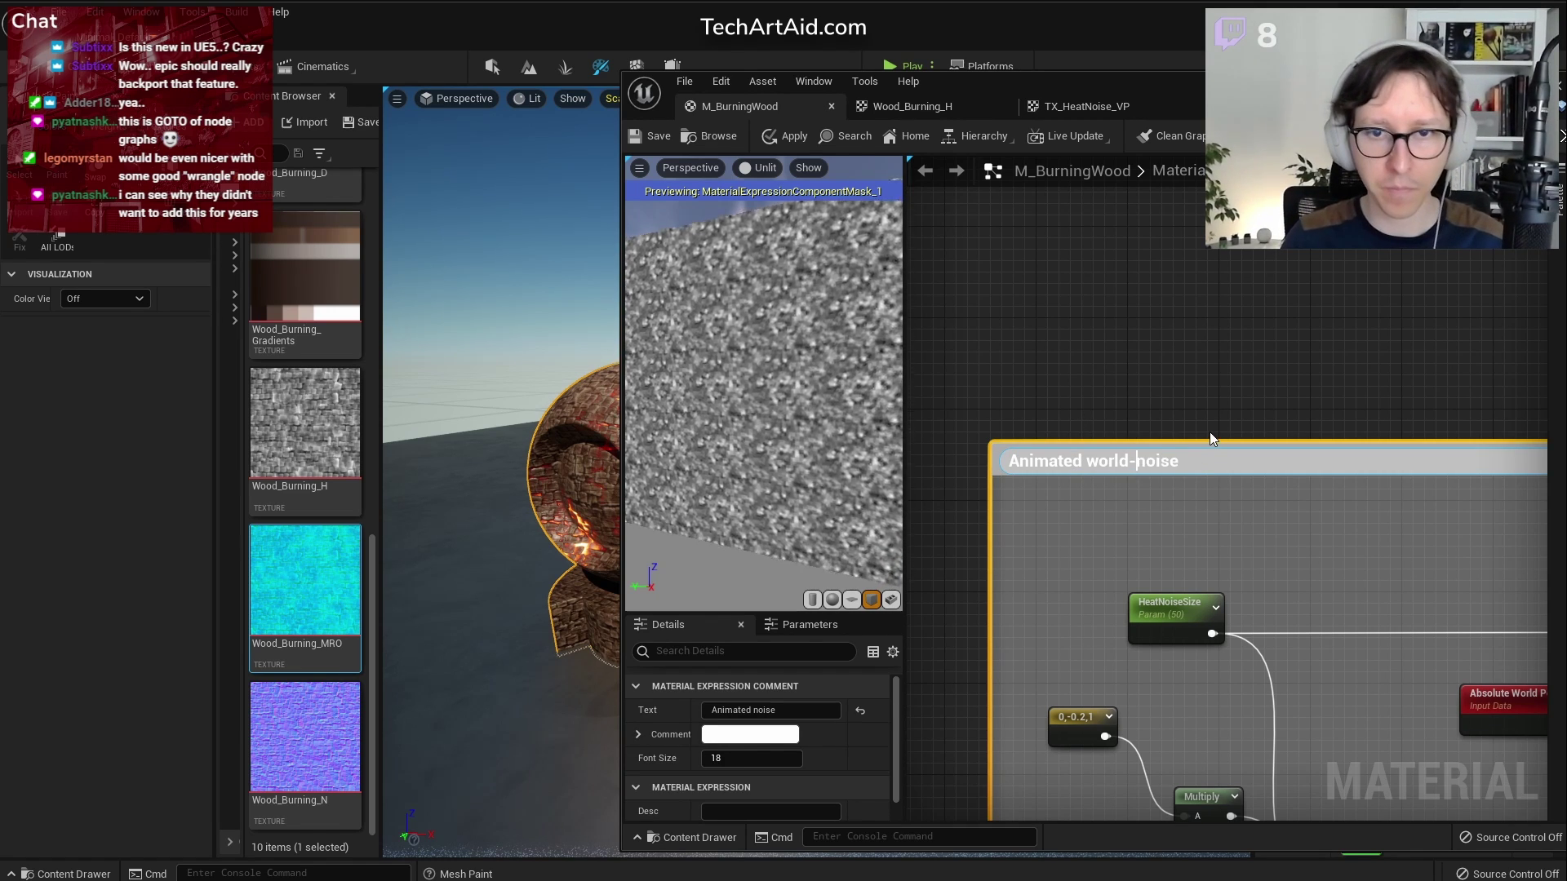
text(space)
key(Return)
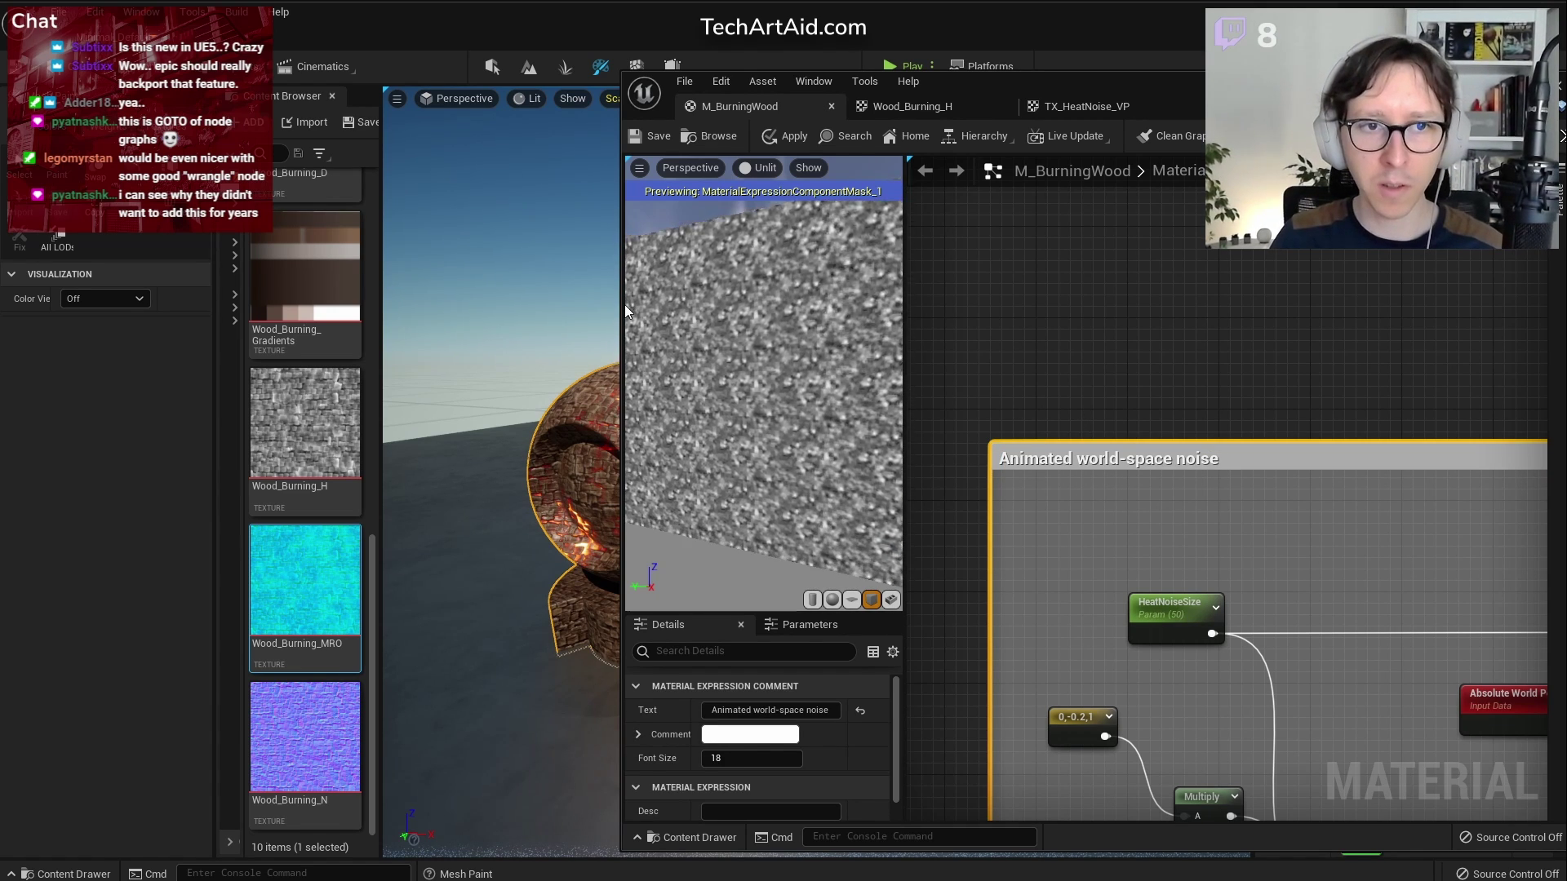
Minimize the material editor, view the test sphere from further away, and switch from mesh painting to Selection mode
drag(624, 305, 772, 310)
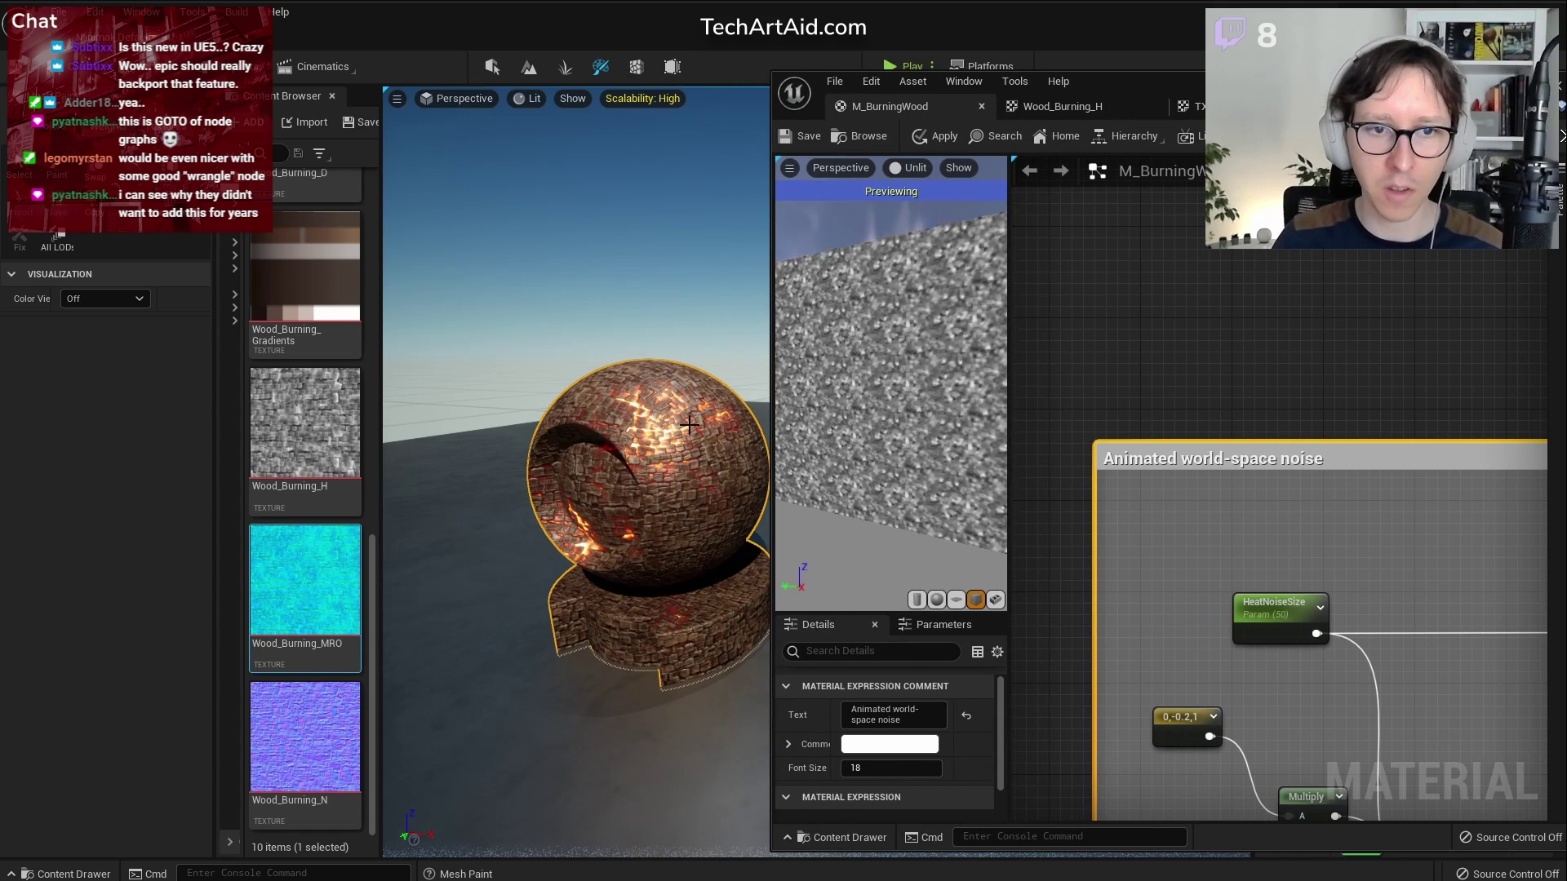
right_drag(627, 581, 585, 545)
key(w)
key(s)
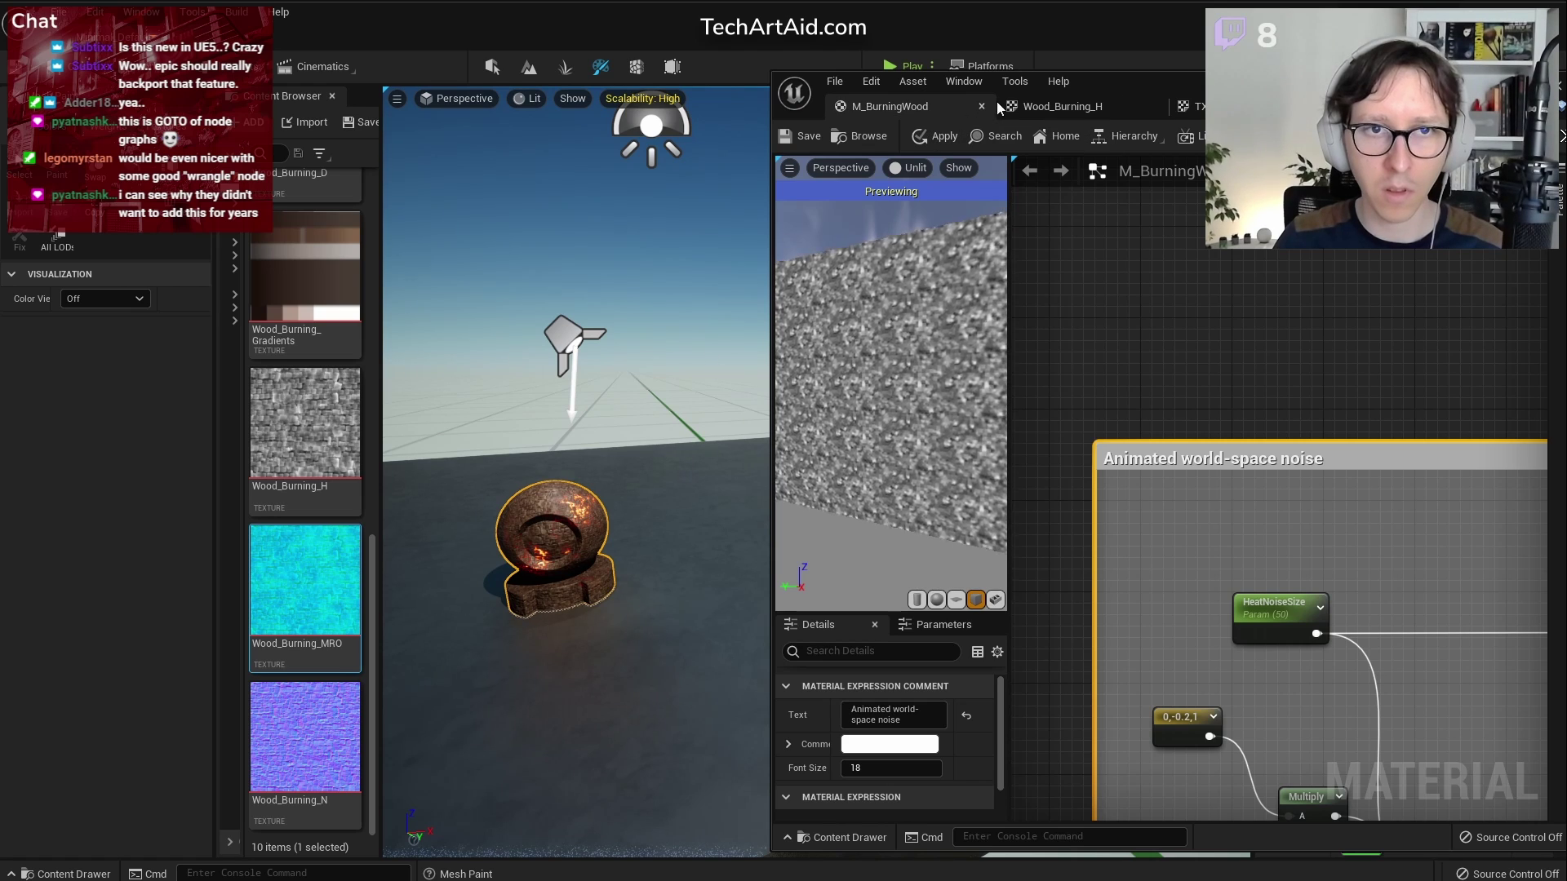
click(1493, 84)
right_drag(963, 455, 786, 454)
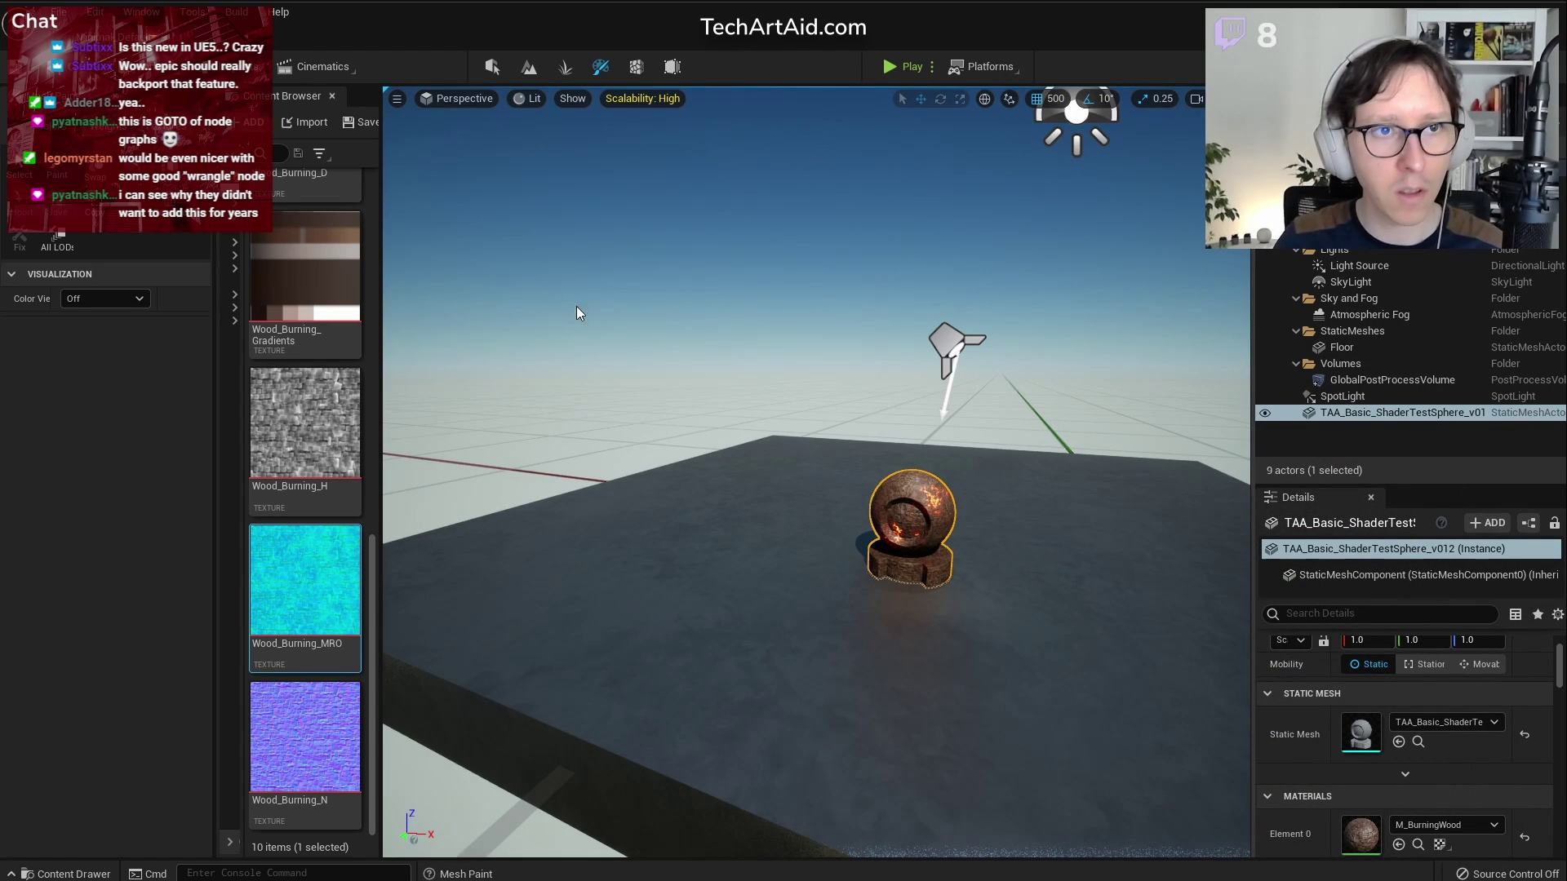
click(483, 65)
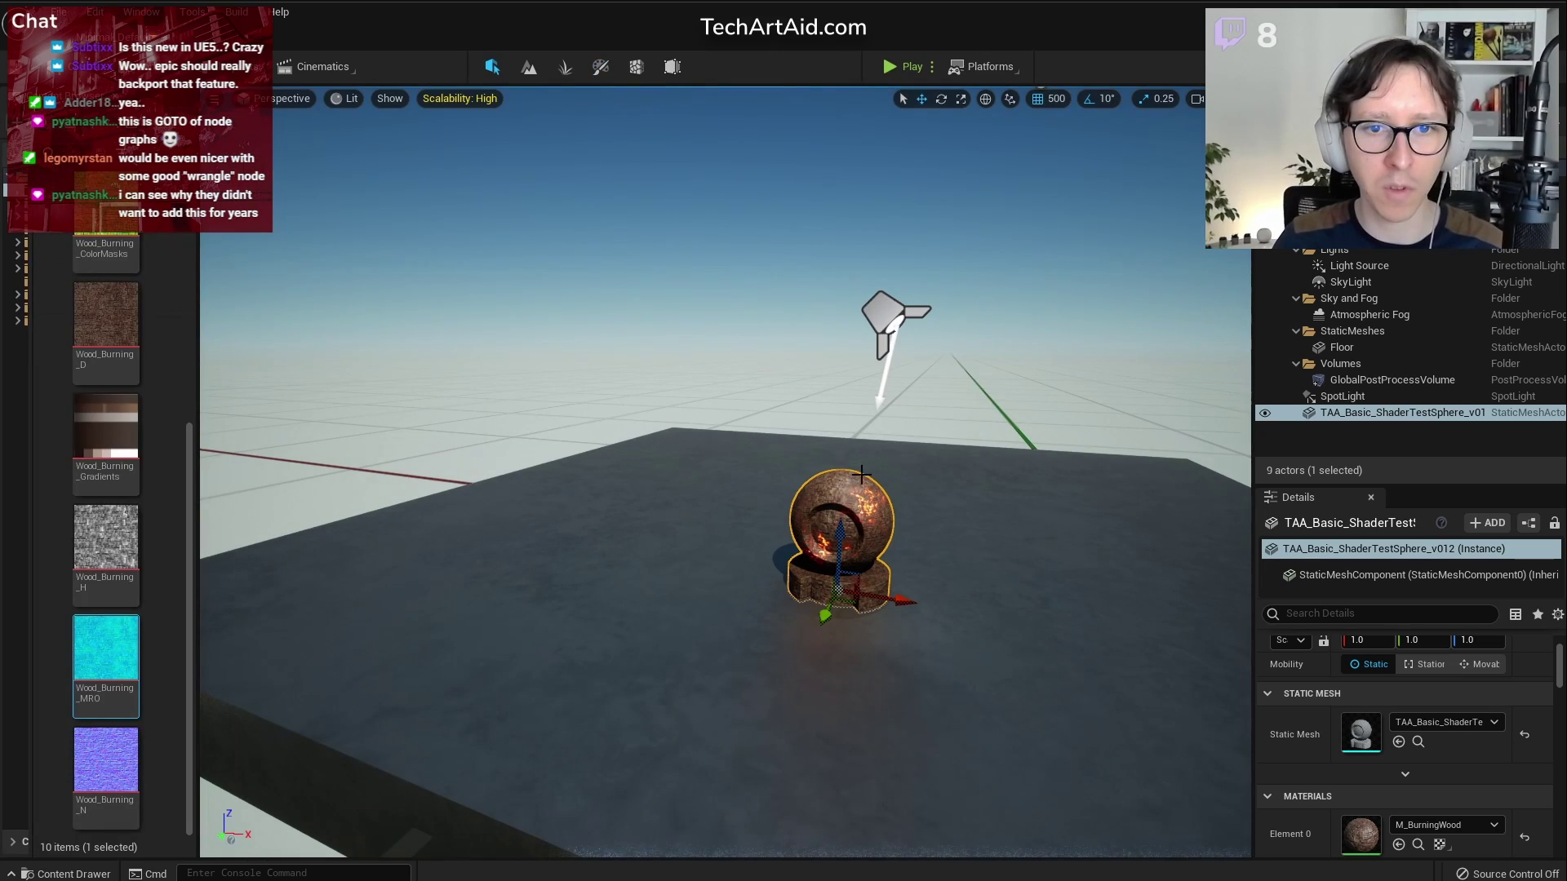
Examine the burning wood material on the test sphere close up and from several angles
key(f)
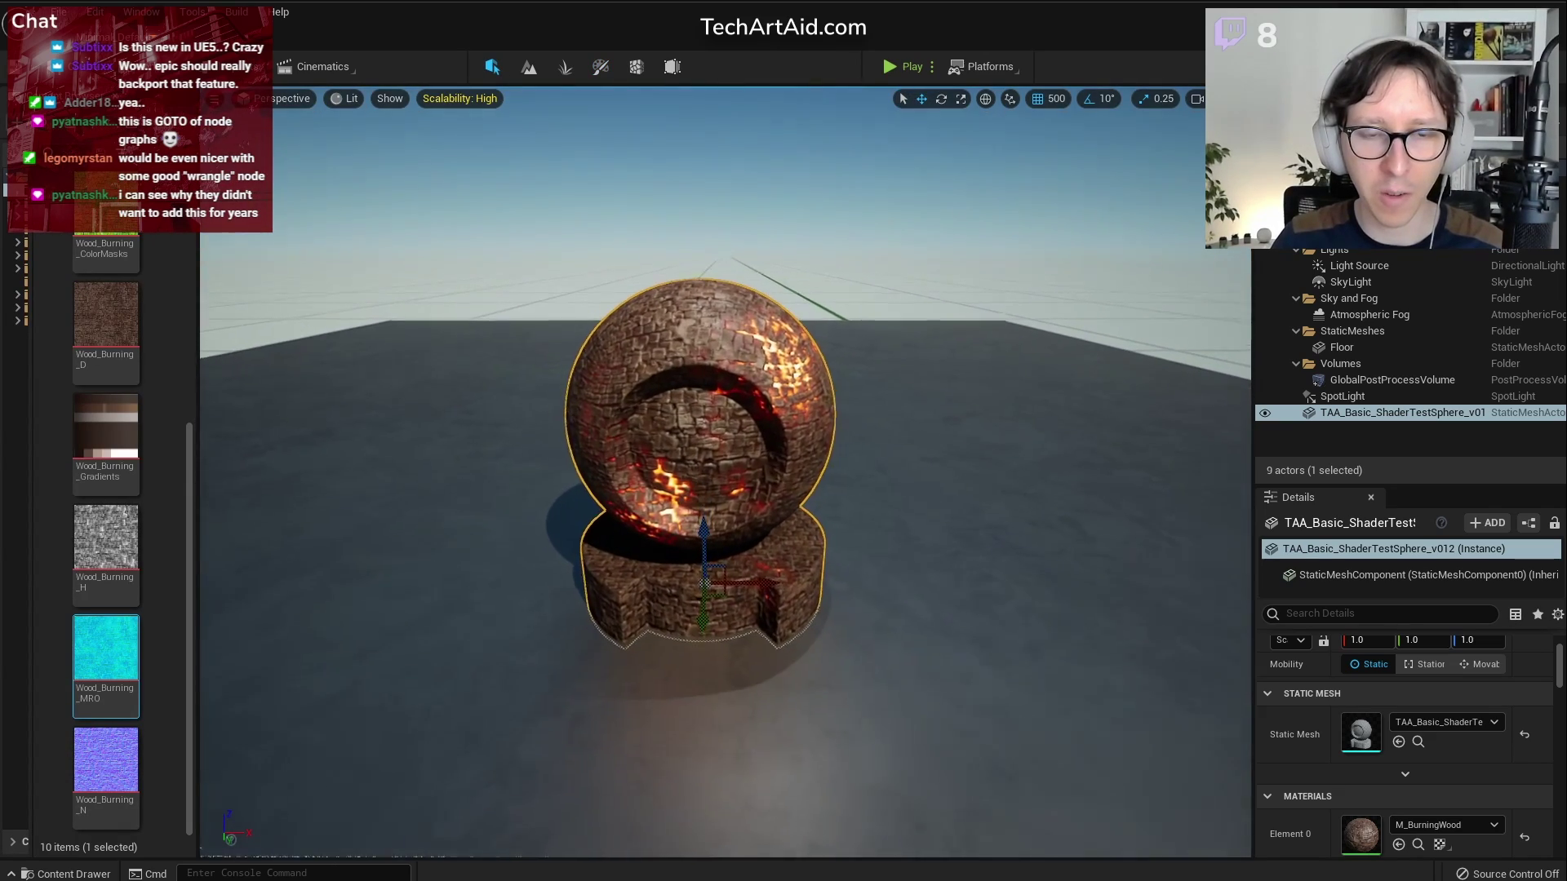
key(w)
right_drag(941, 531, 908, 531)
key(d)
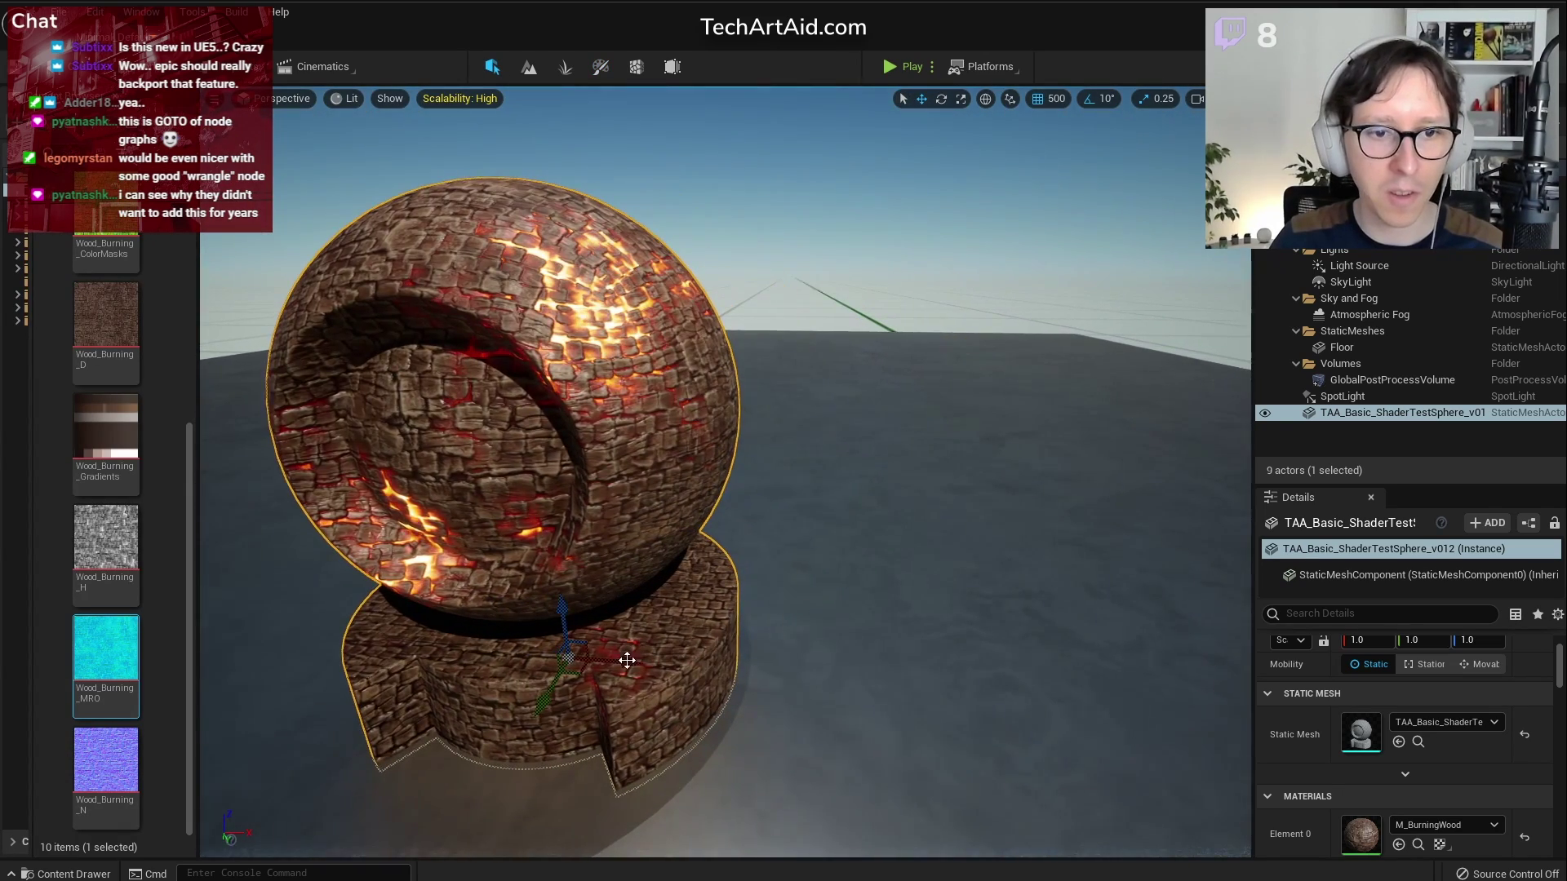
key(Escape)
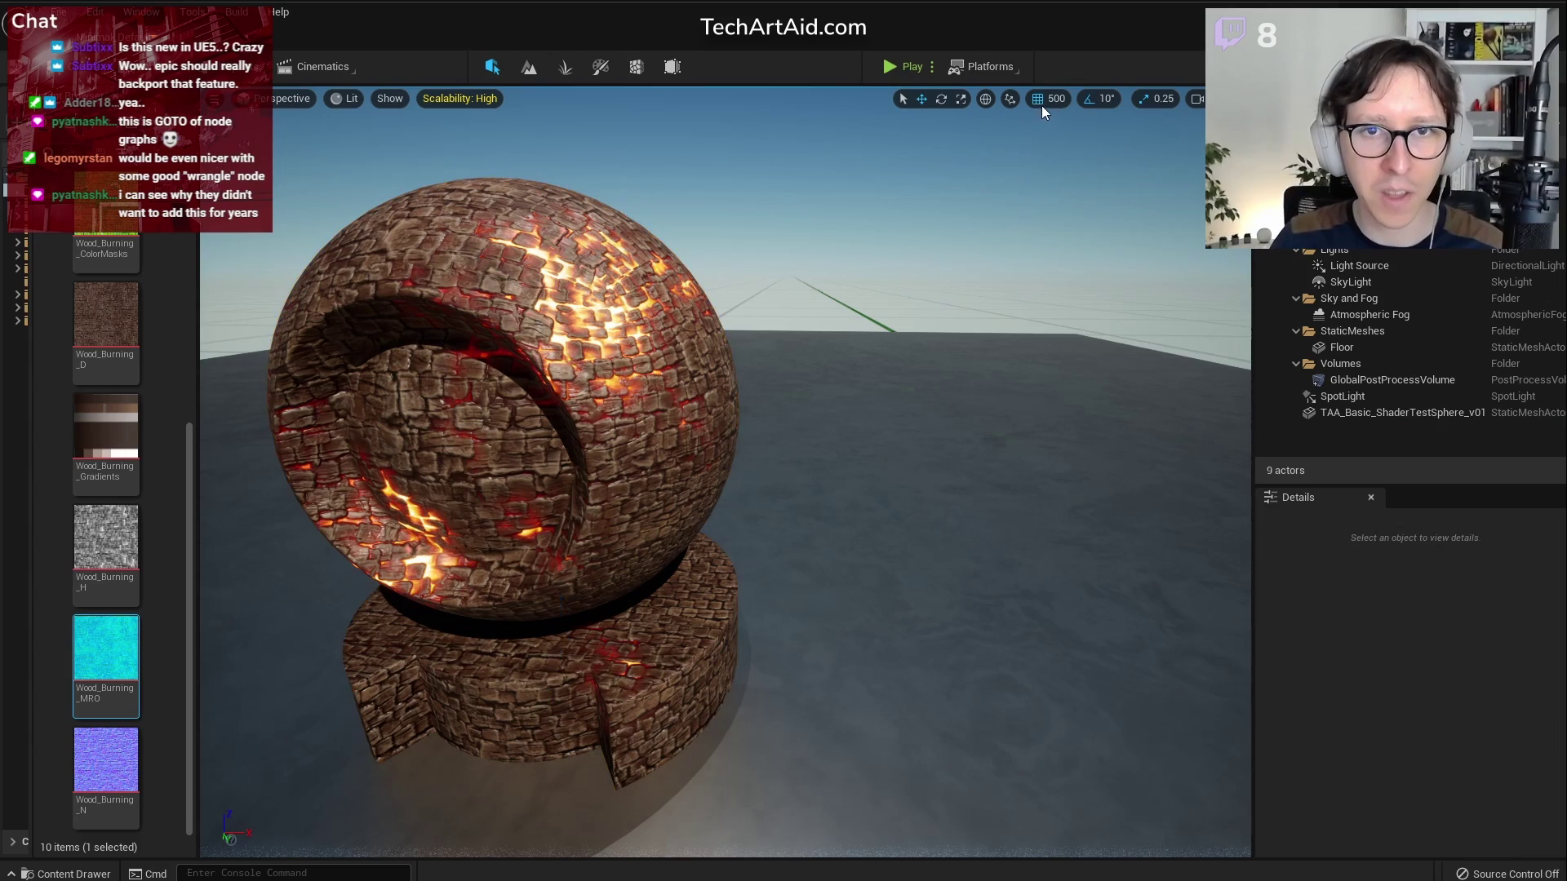
click(600, 675)
alt+drag(627, 660, 726, 658)
alt+right_drag(726, 657, 816, 718)
alt+drag(816, 718, 826, 761)
right_drag(826, 760, 849, 753)
key(f)
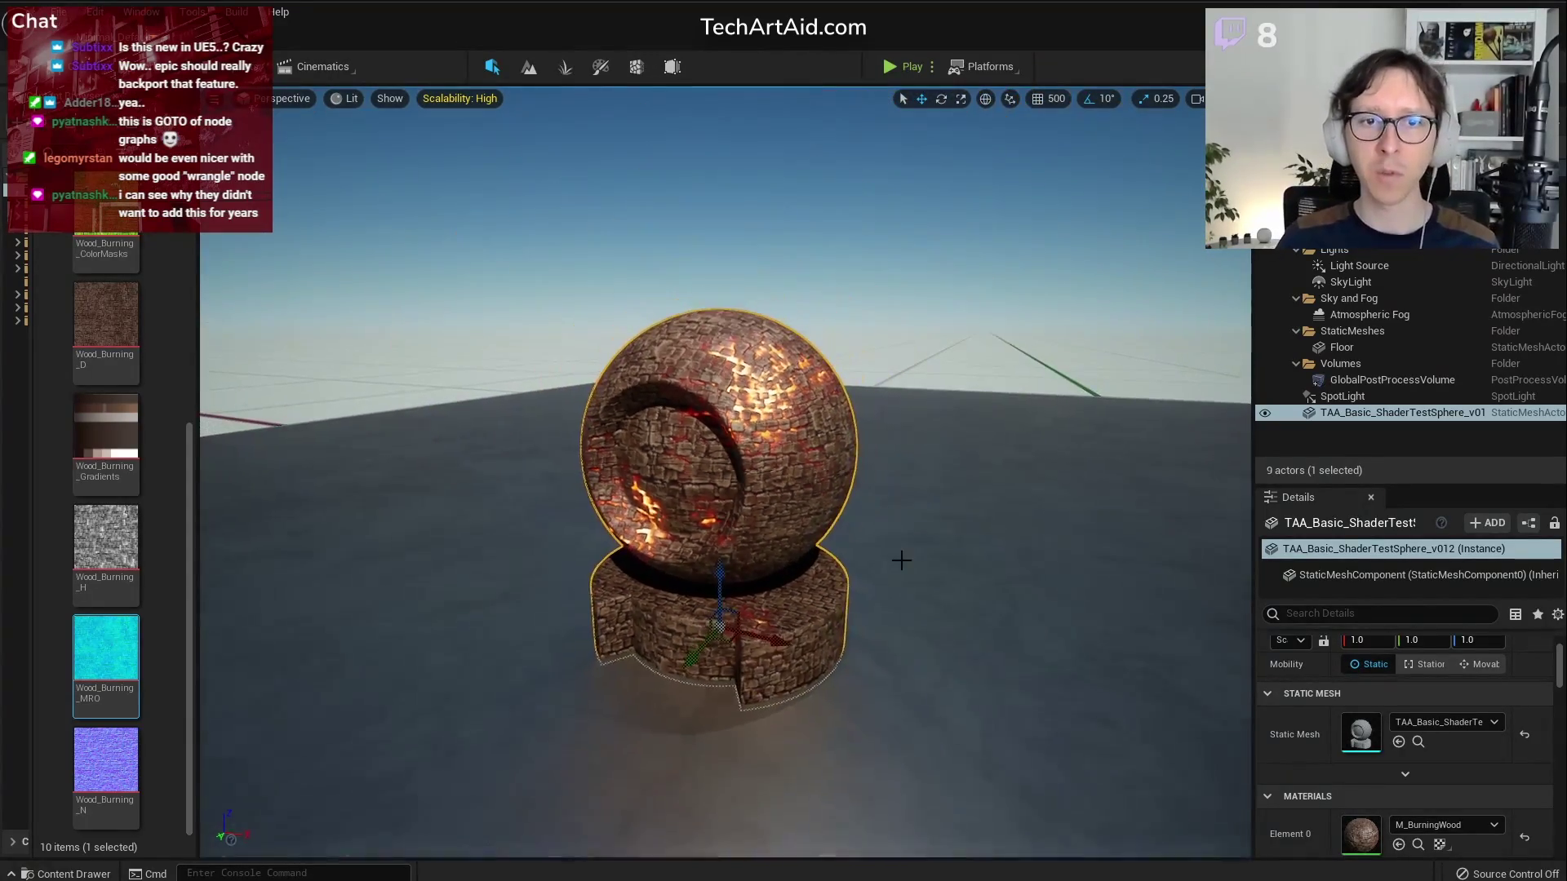
click(1055, 99)
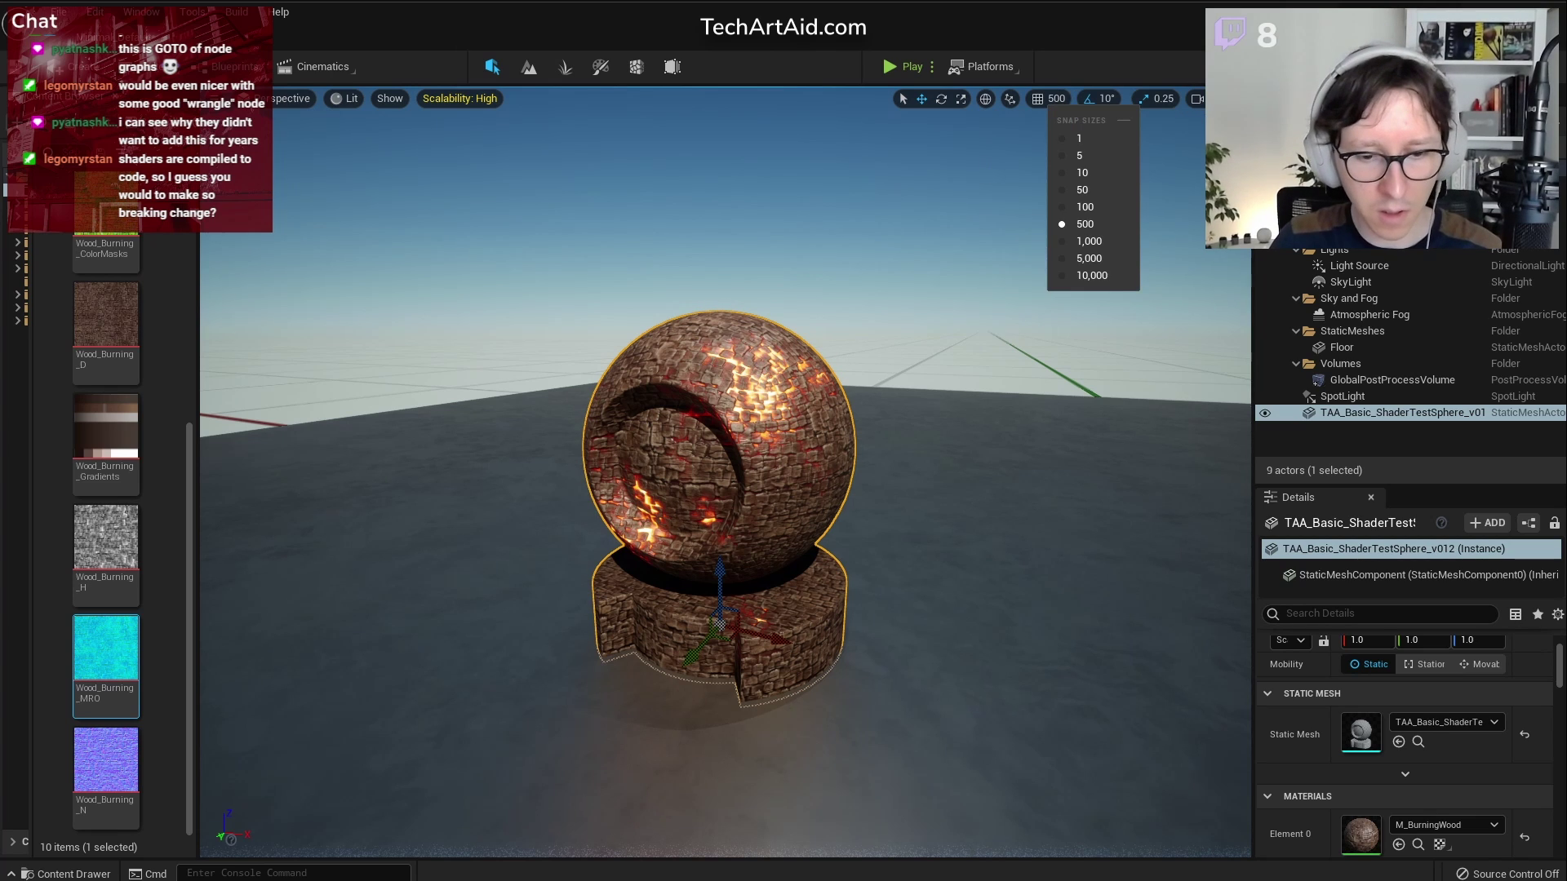
Add a LocalAlignedTexture node below WorldAlignedTexture in the material graph and transfer the XYZ Texture output connection to it
key(alt+Tab)
right_drag(1509, 644, 1361, 537)
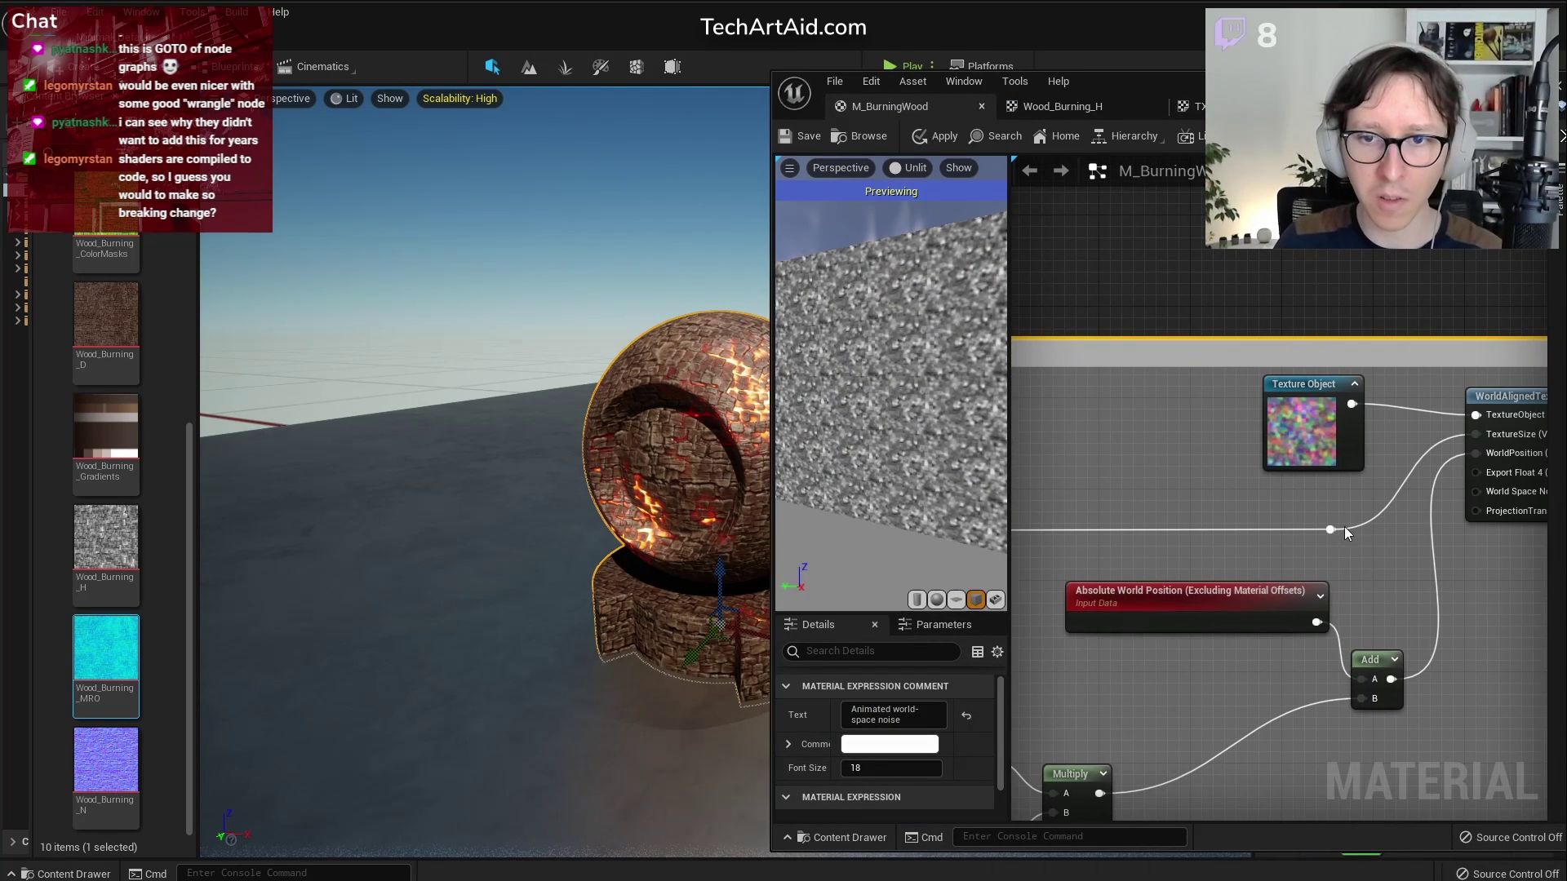
right_drag(1538, 394, 1305, 409)
scroll(1314, 409, up, 1)
right_click(1201, 272)
text(llocal a)
key(Return)
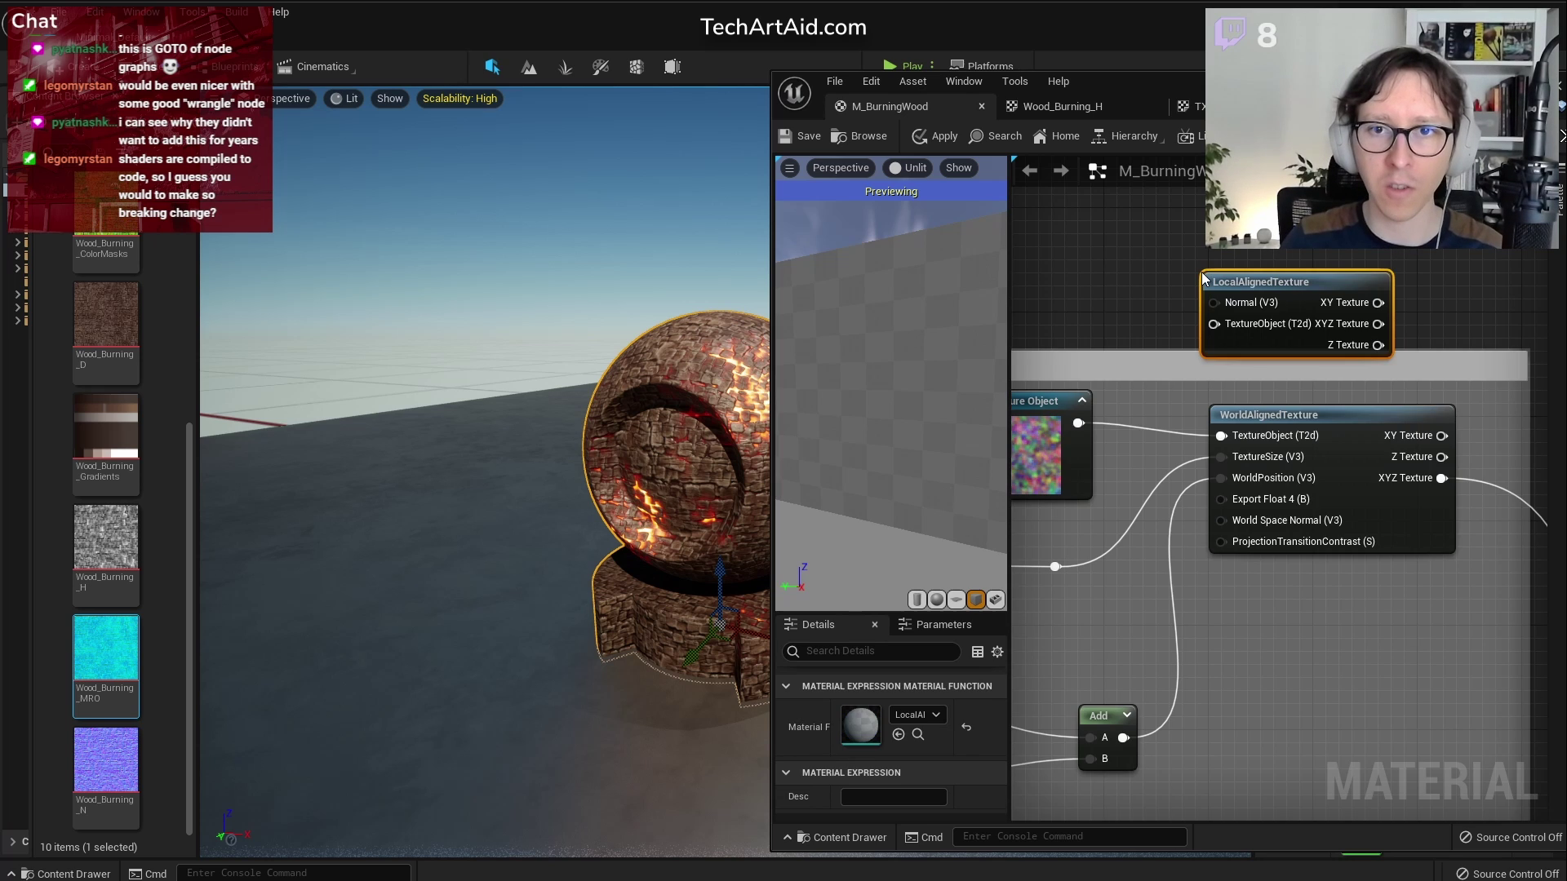
drag(1212, 284, 1360, 539)
drag(1469, 536, 1363, 605)
ctrl+drag(1441, 478, 1402, 647)
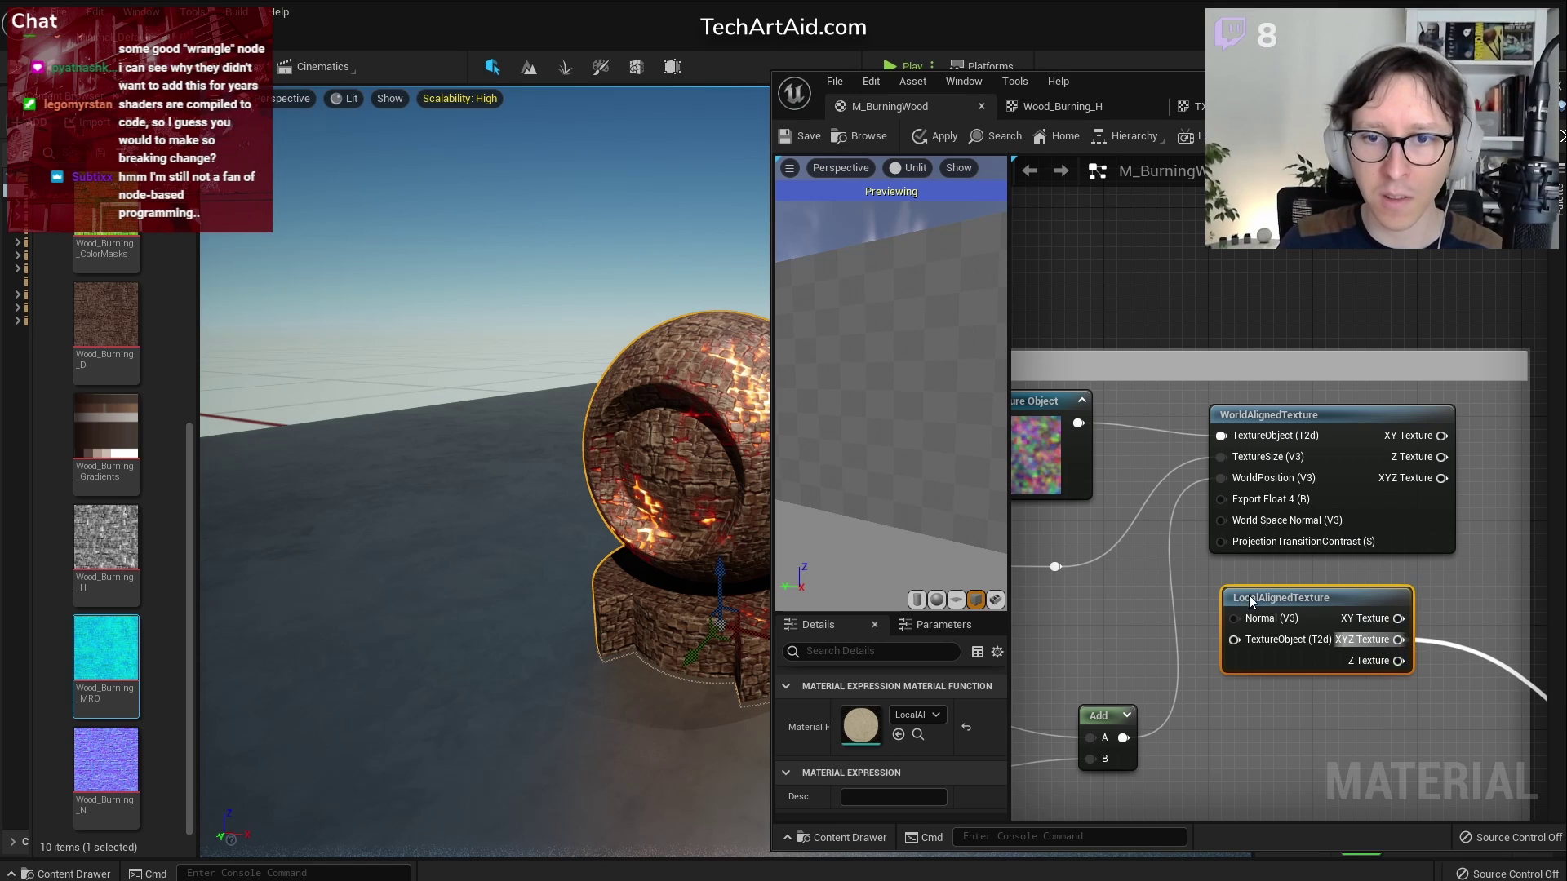
right_drag(1274, 593, 1263, 466)
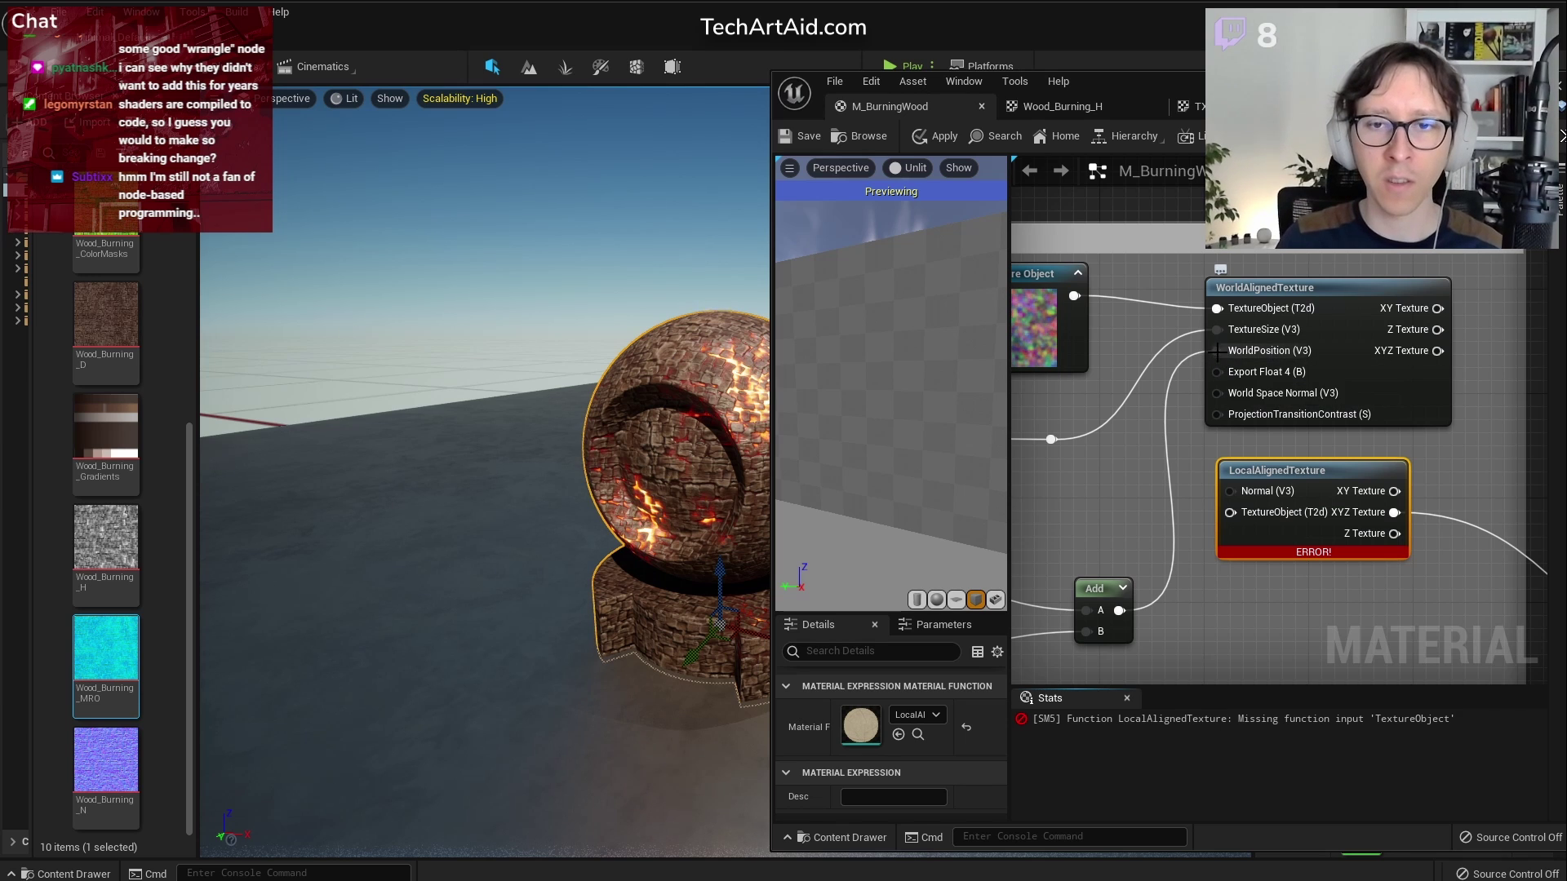
Undo the LocalAlignedTexture node and the rewiring of the XYZ Texture output
key(ctrl+z)
key(ctrl+z)
key(ctrl+z)
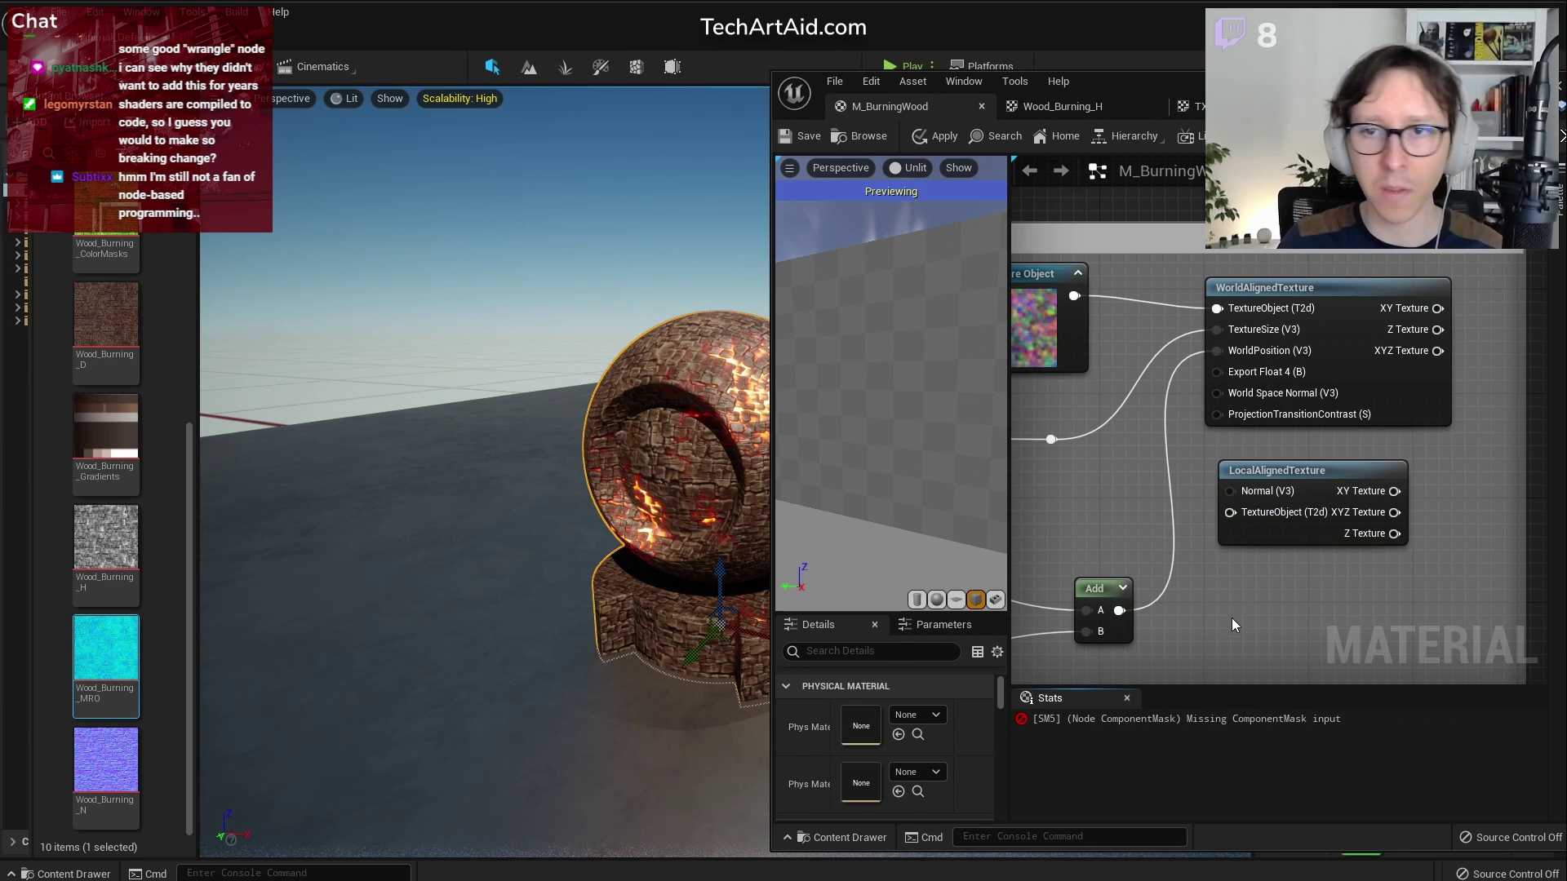
key(ctrl+z)
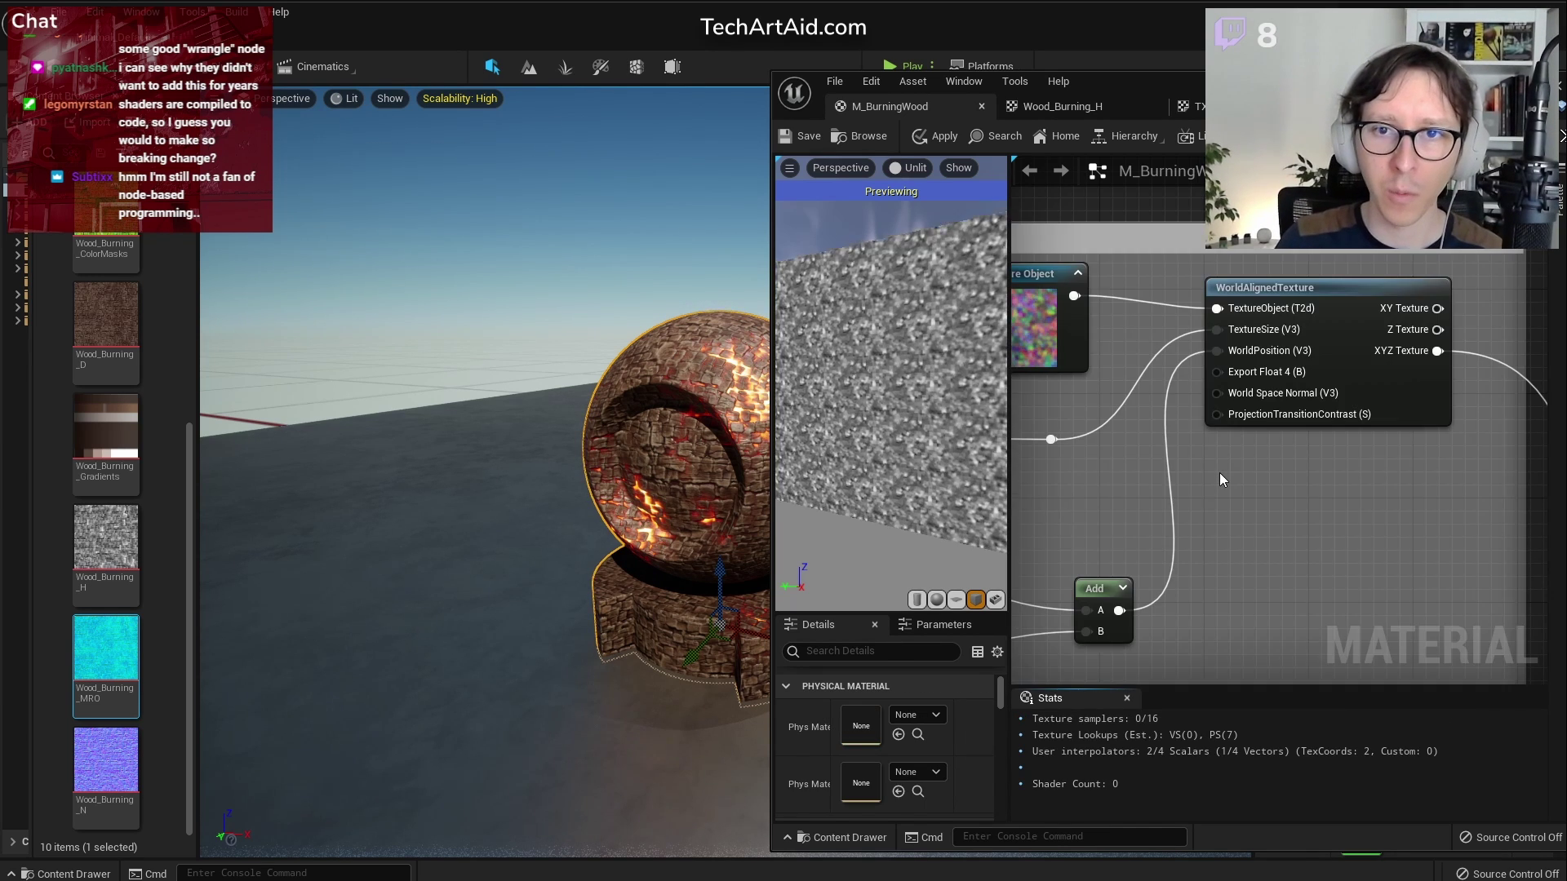
Check the Absolute World Position node's shader offset options and move the node further from the Add node
scroll(1219, 472, down, 2)
right_drag(1062, 540, 1496, 487)
click(1400, 471)
right_drag(1401, 472, 1172, 480)
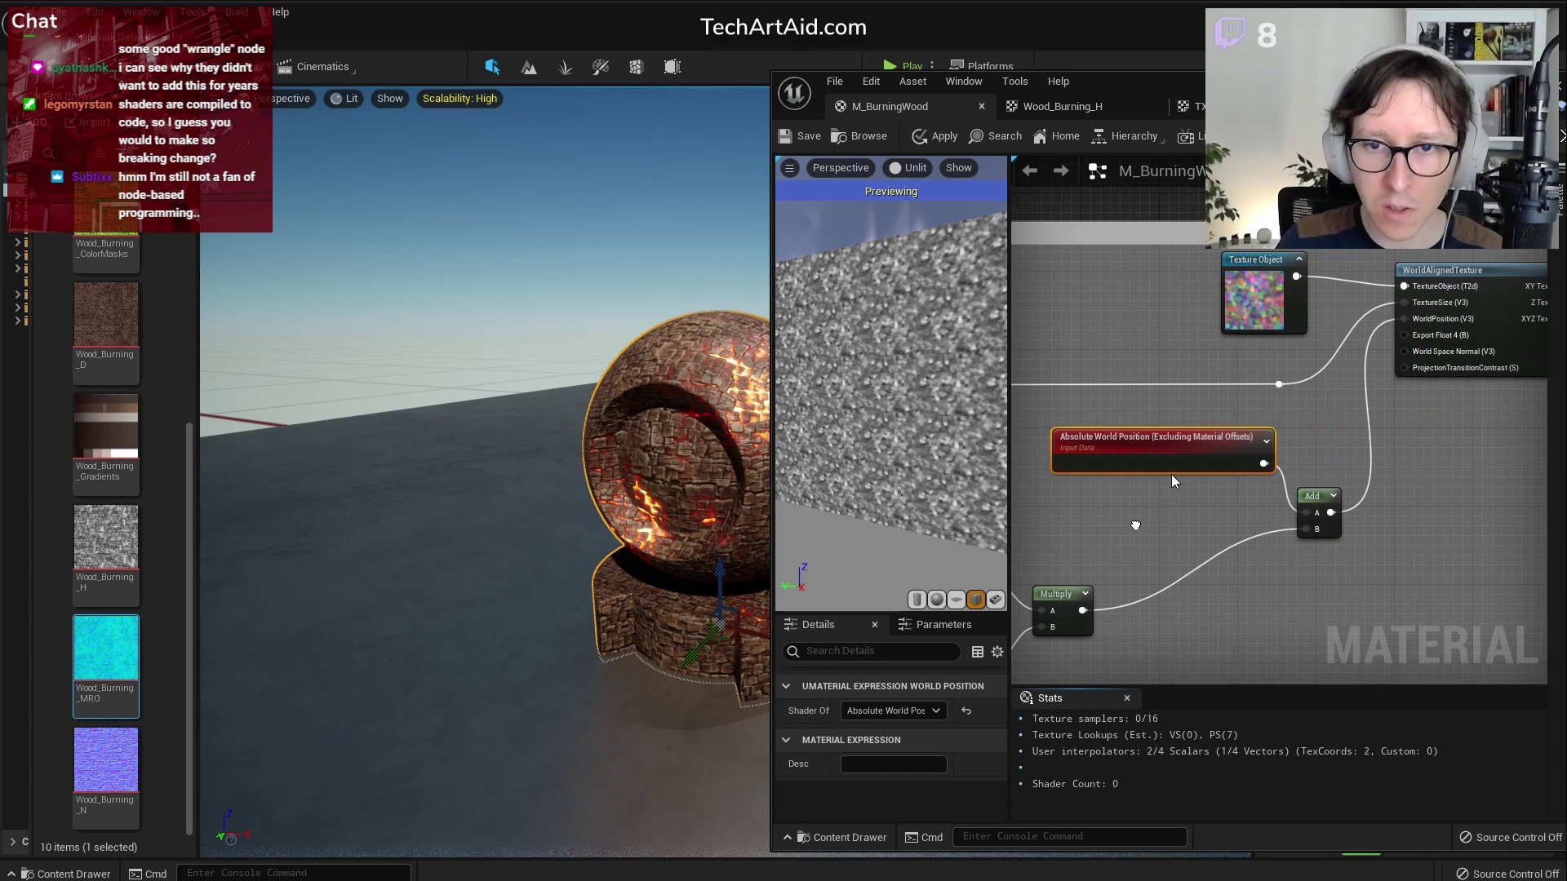
click(894, 710)
right_click(1234, 545)
click(1142, 506)
right_drag(1081, 430, 1413, 419)
drag(1413, 419, 1294, 432)
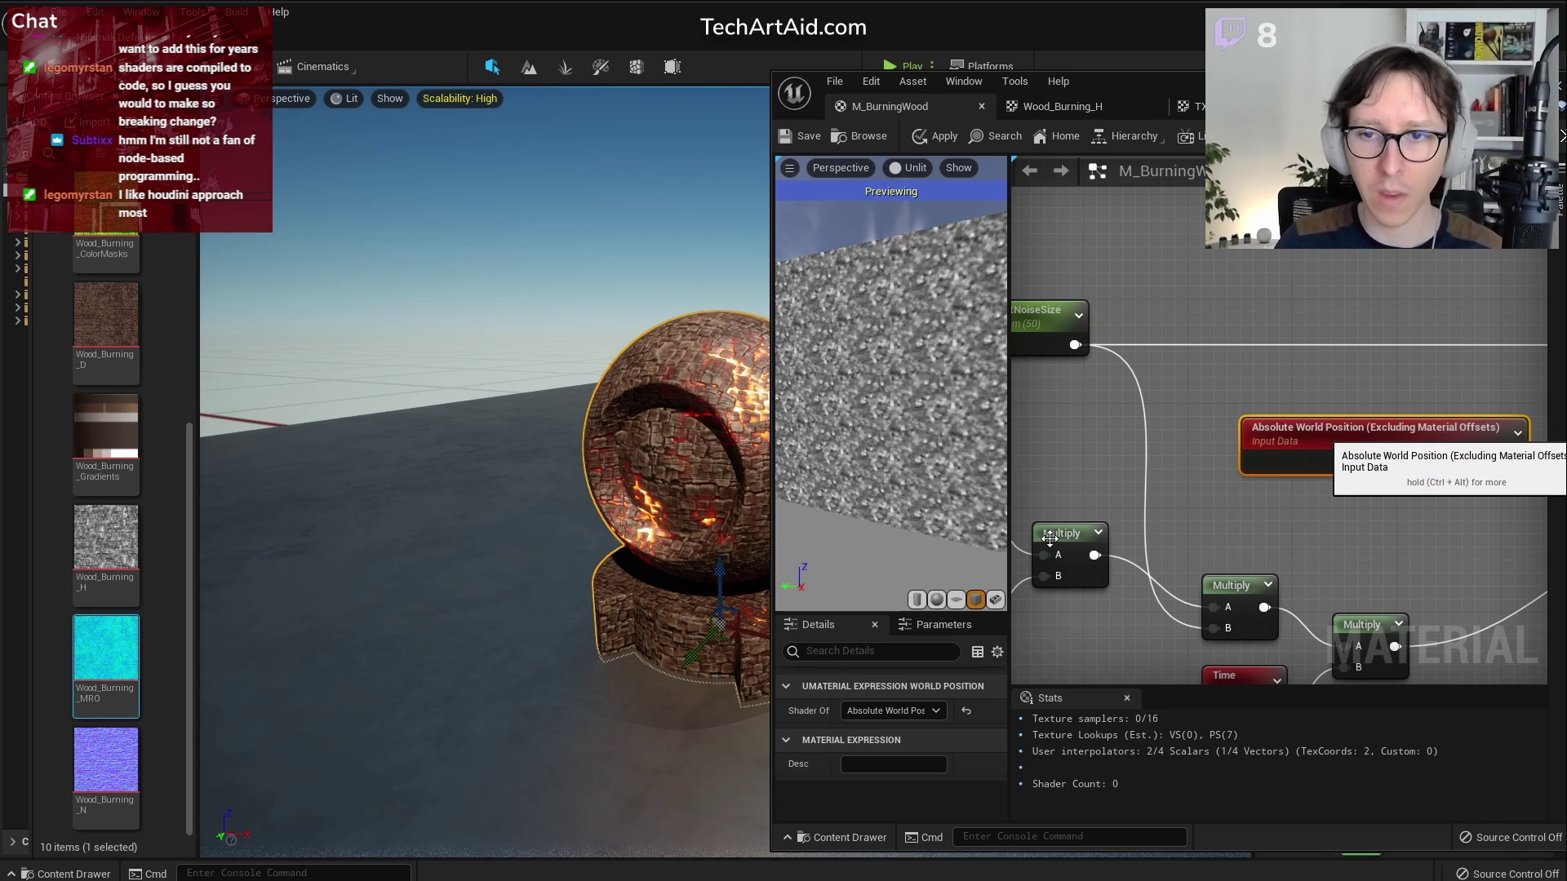
Close the material statistics readout below the graph
click(1319, 527)
right_click(1106, 508)
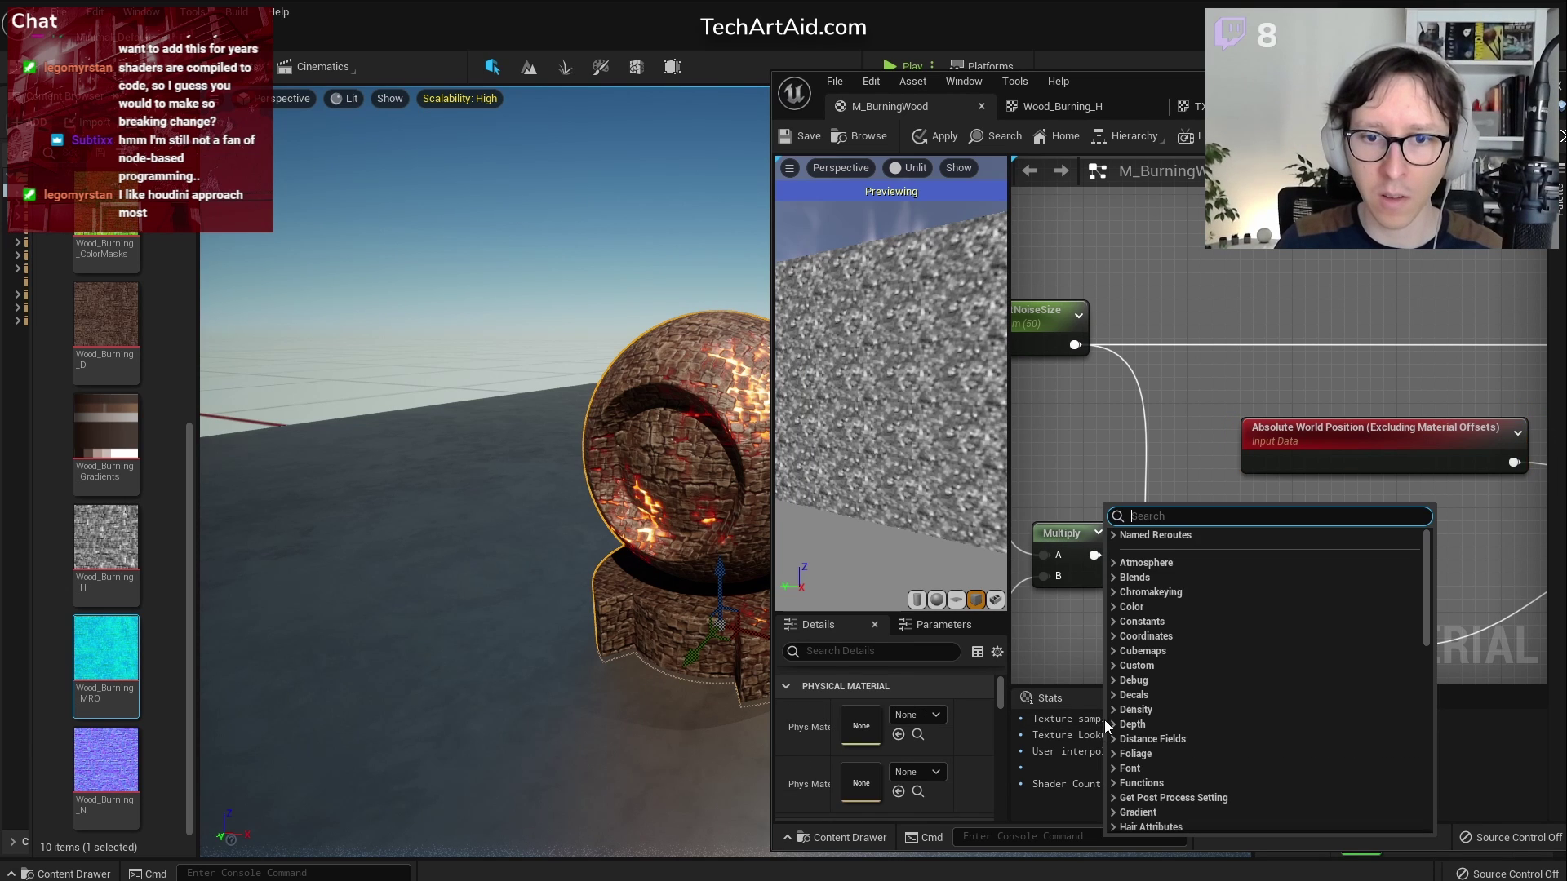
click(1060, 698)
click(1133, 695)
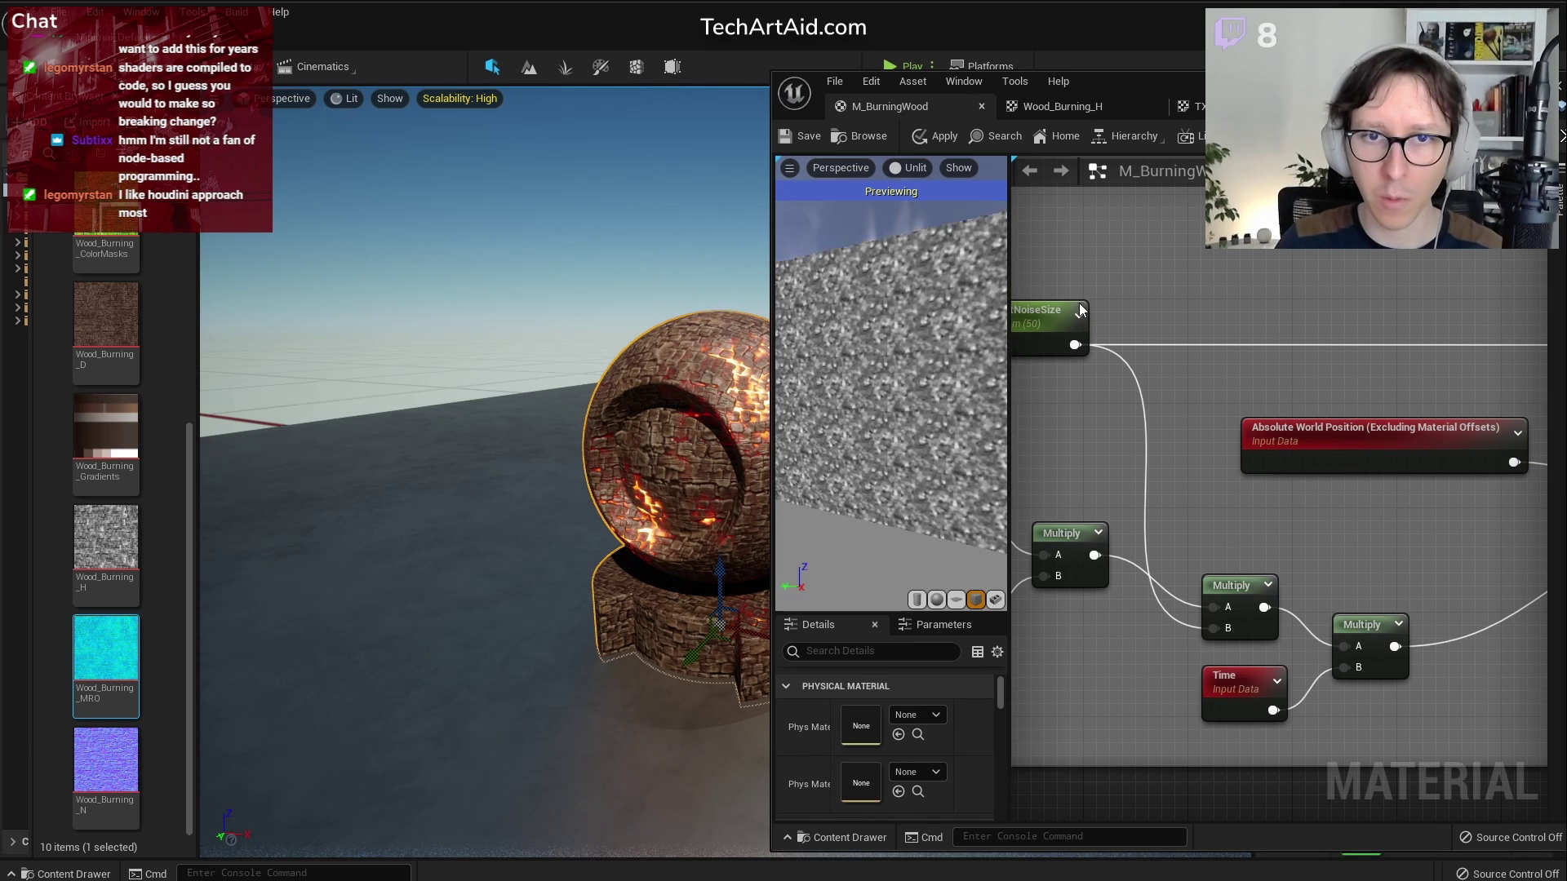
Stop previewing the Mask (G) node
scroll(1115, 310, down, 5)
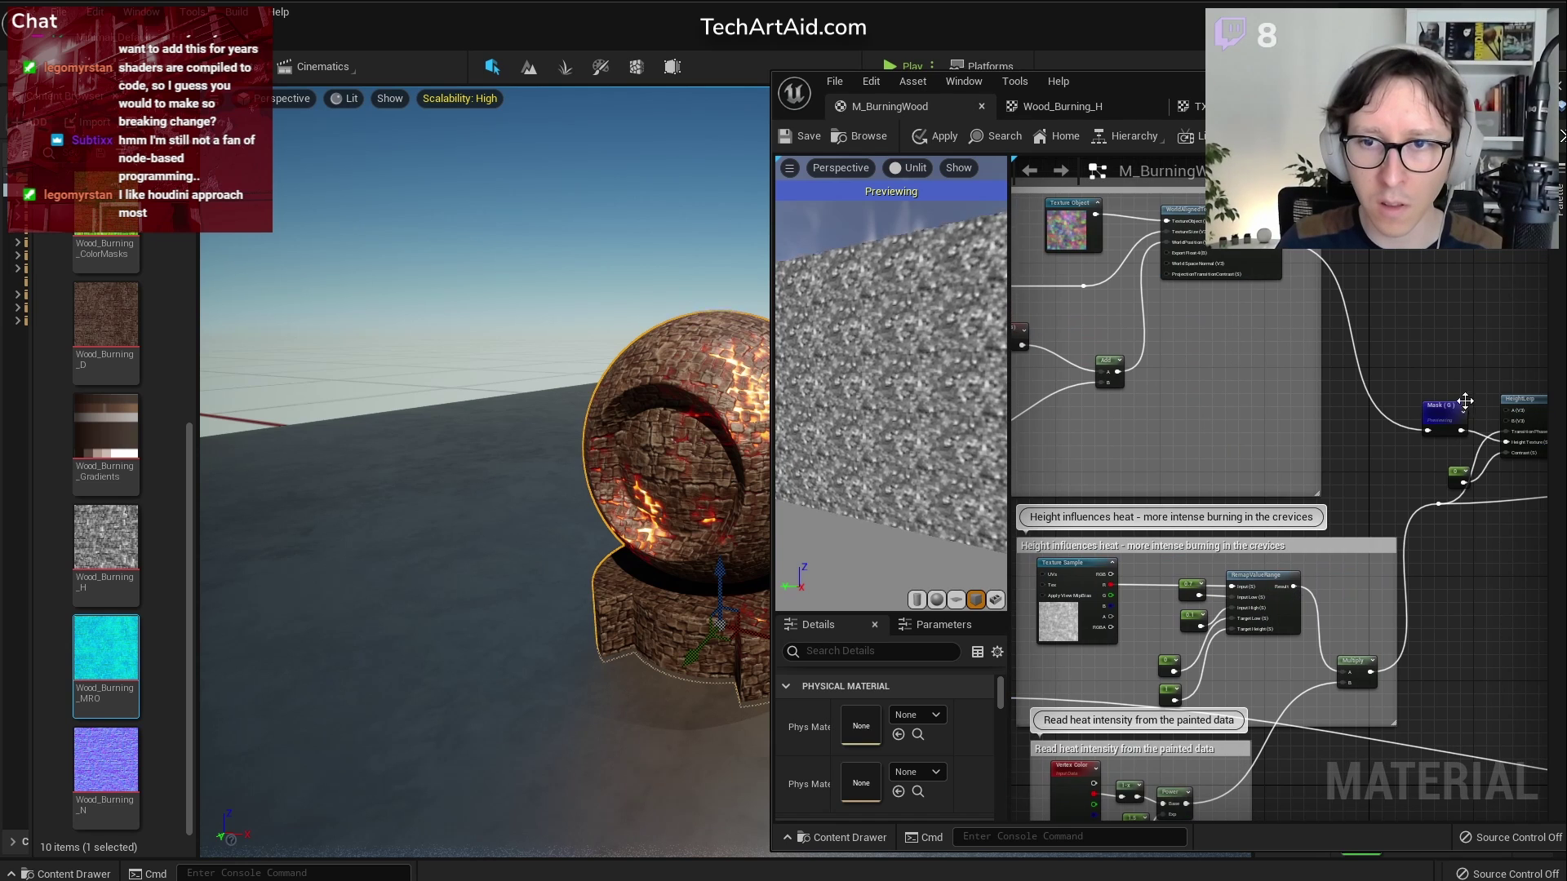
right_click(1443, 408)
click(1489, 460)
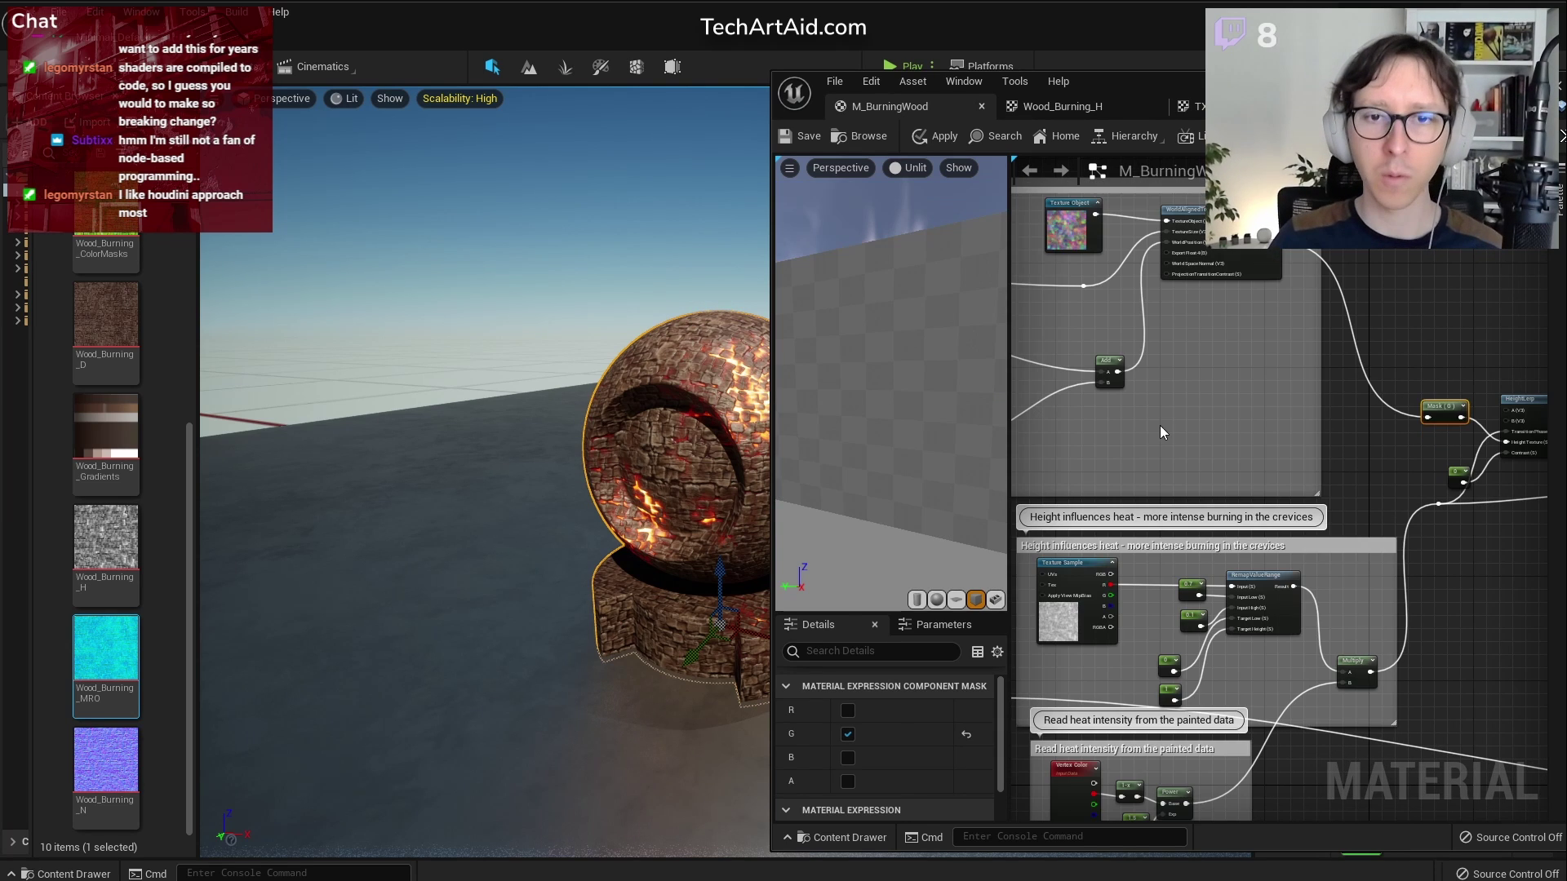
click(1271, 408)
Make room beside the Absolute World Position node and add a TransformPosition node between it and the Add node
right_drag(1198, 416, 1459, 475)
scroll(1297, 387, up, 3)
drag(1152, 413, 1321, 436)
right_drag(1220, 434, 1300, 434)
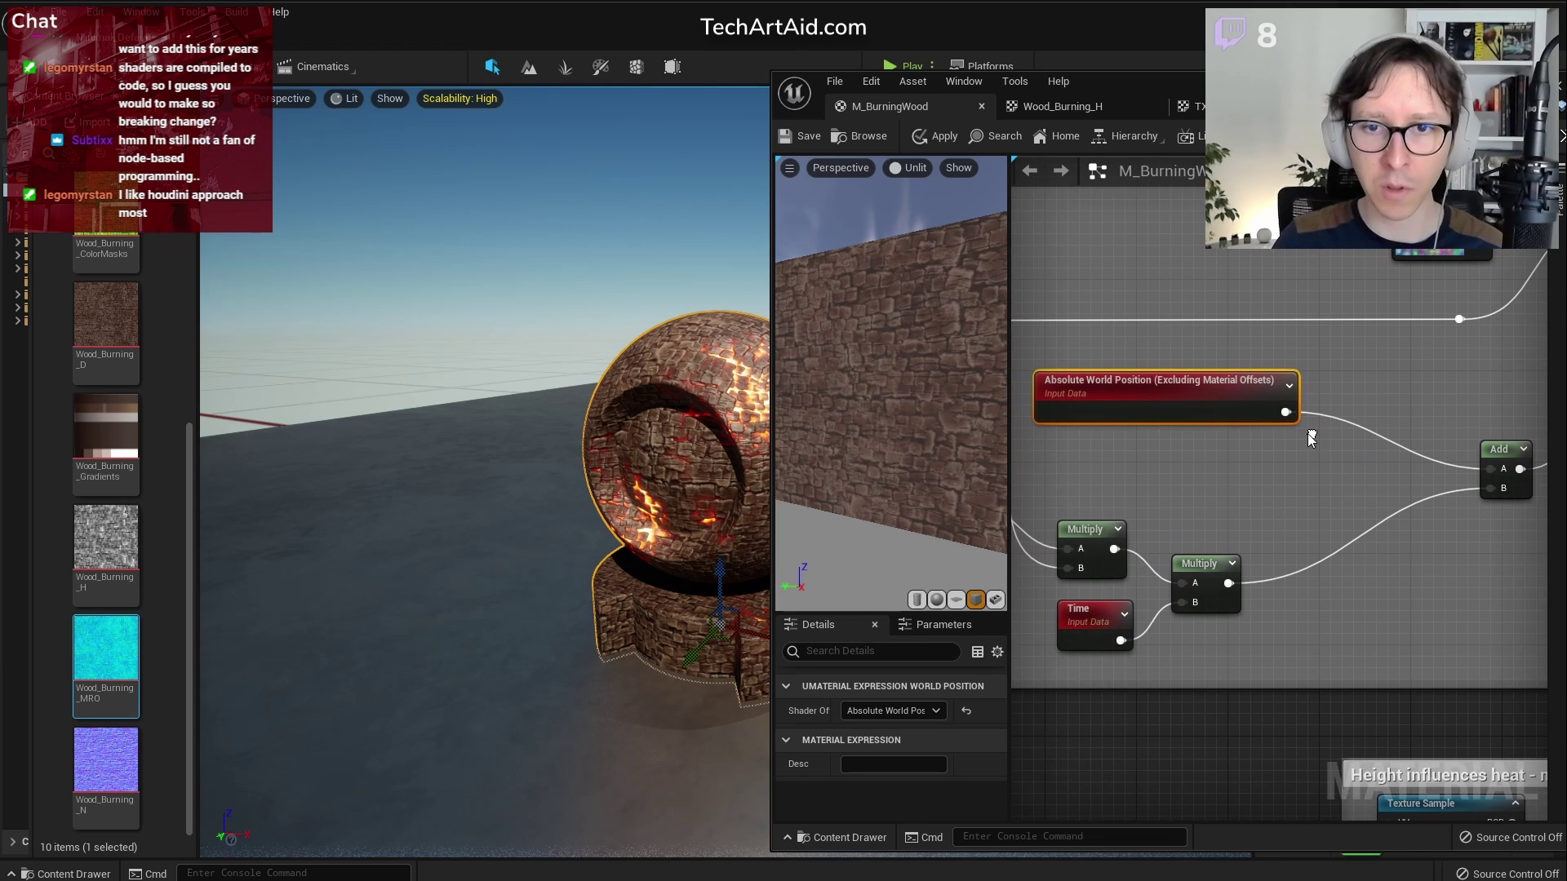
right_click(1240, 452)
text(trans)
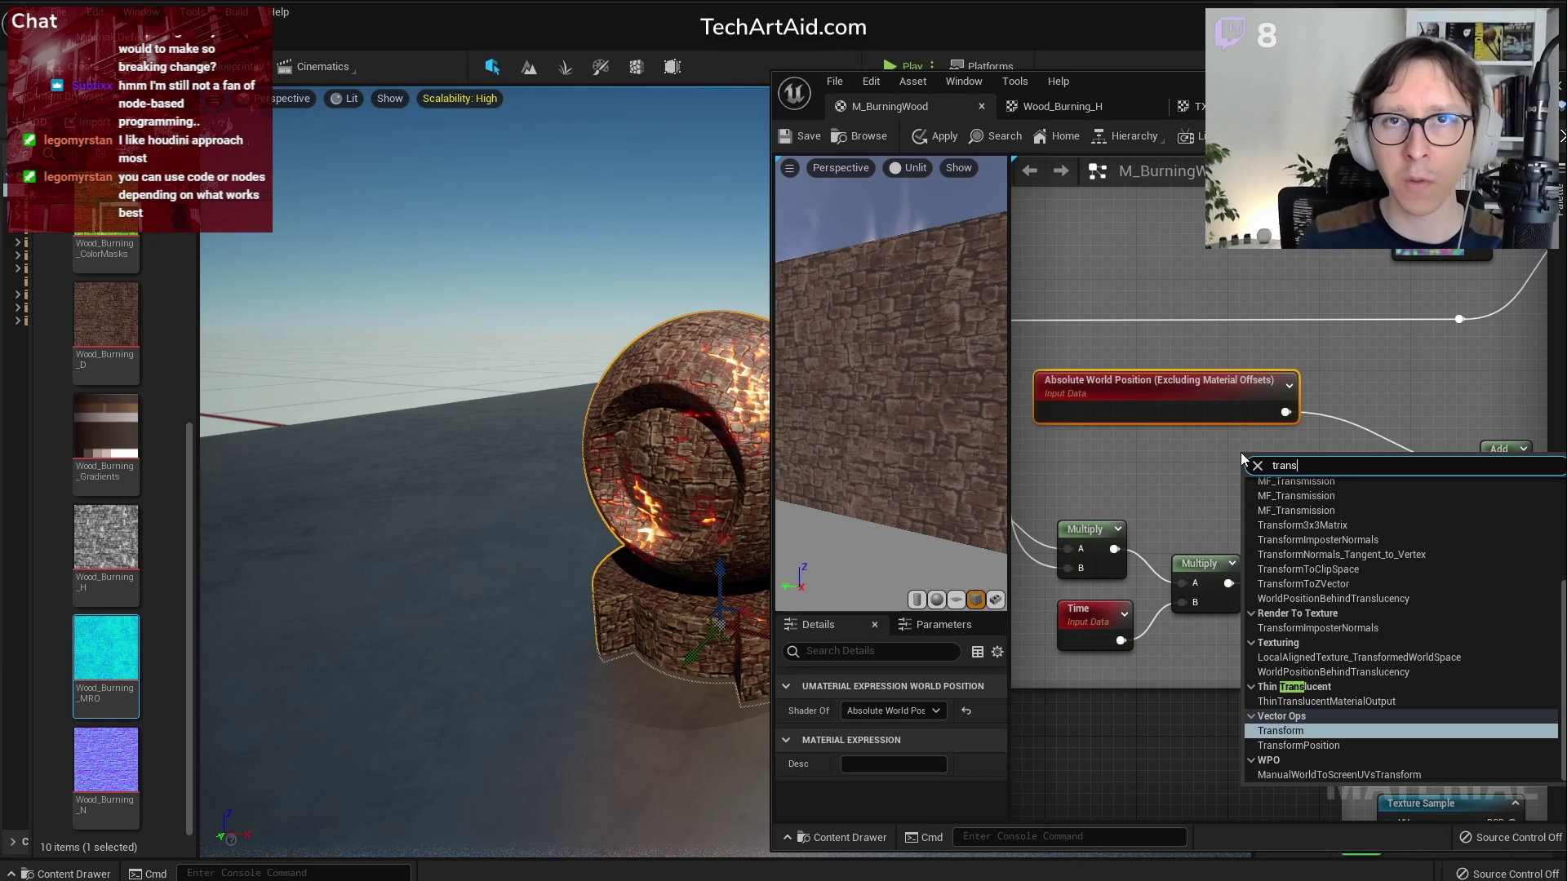
key(Down)
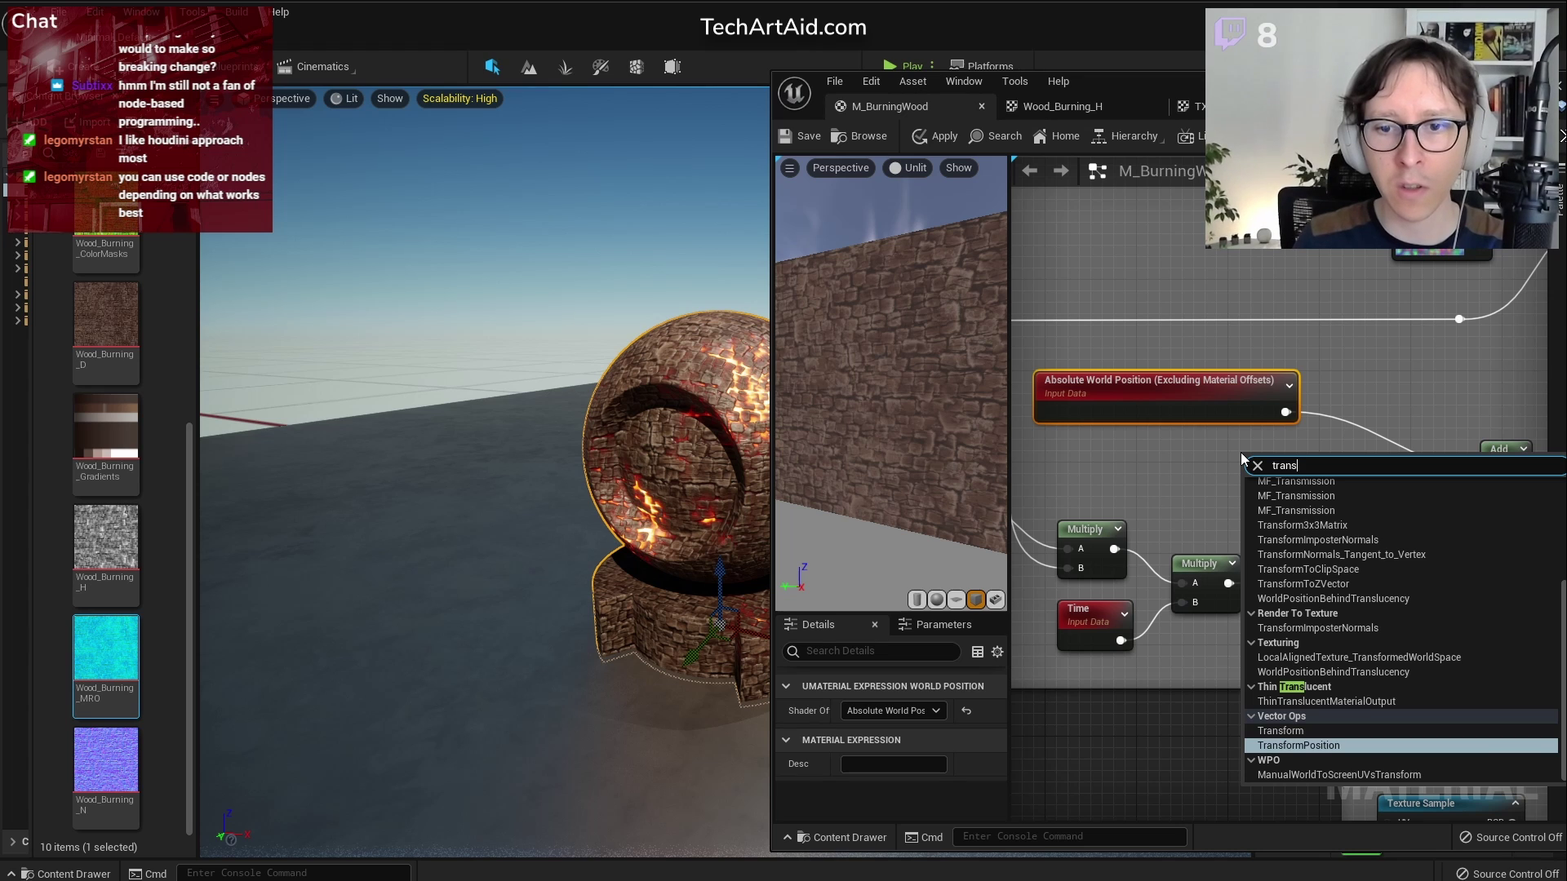
key(Return)
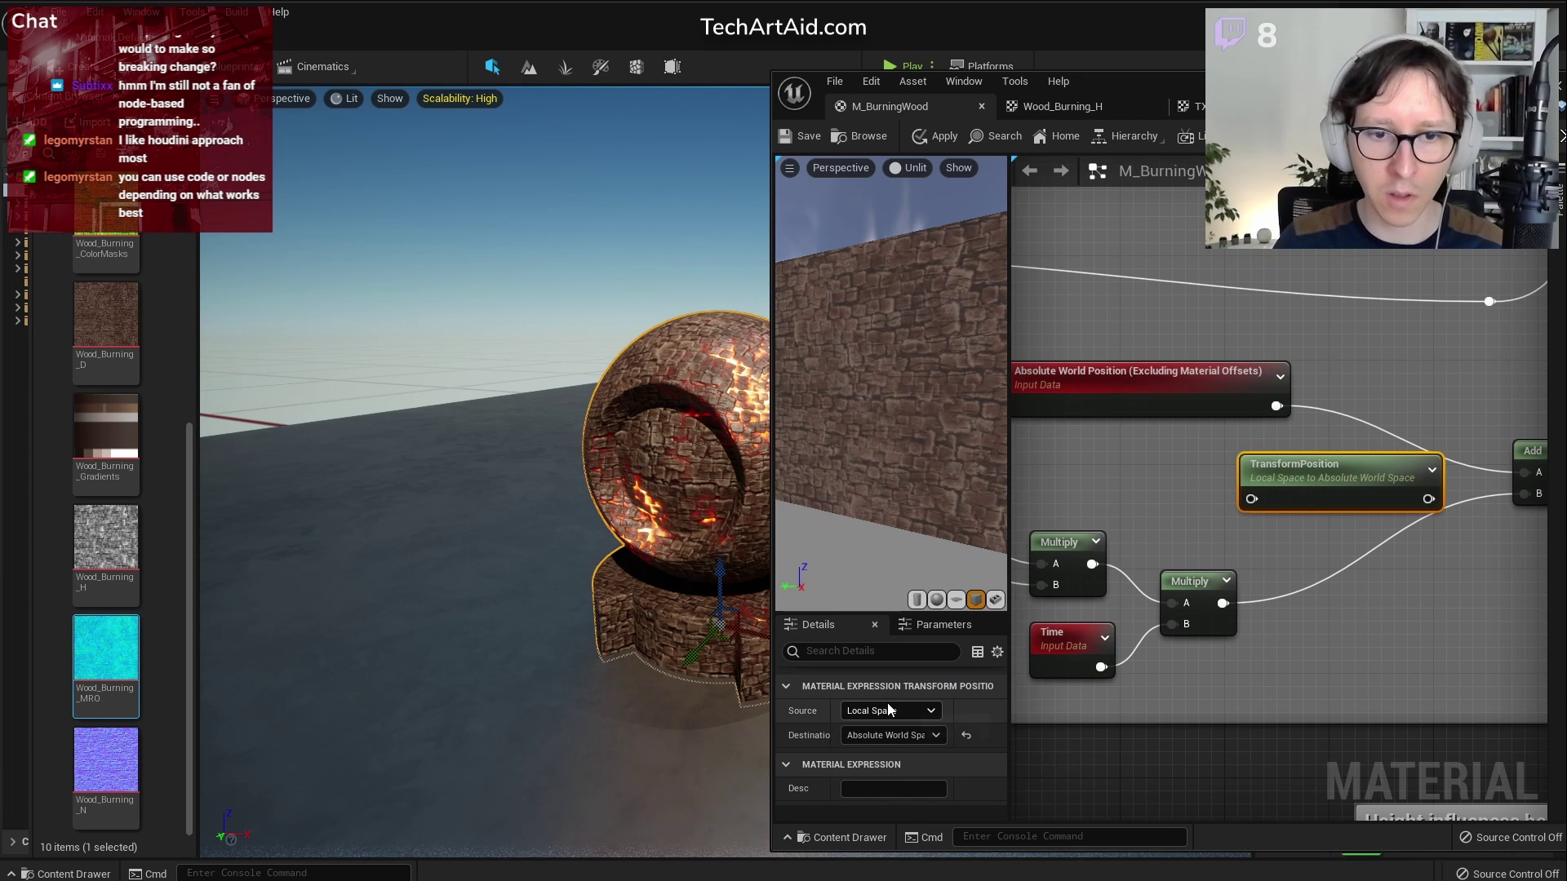
Set the TransformPosition node's source to Absolute World Space and its destination to Local Space
click(896, 710)
click(893, 743)
click(893, 735)
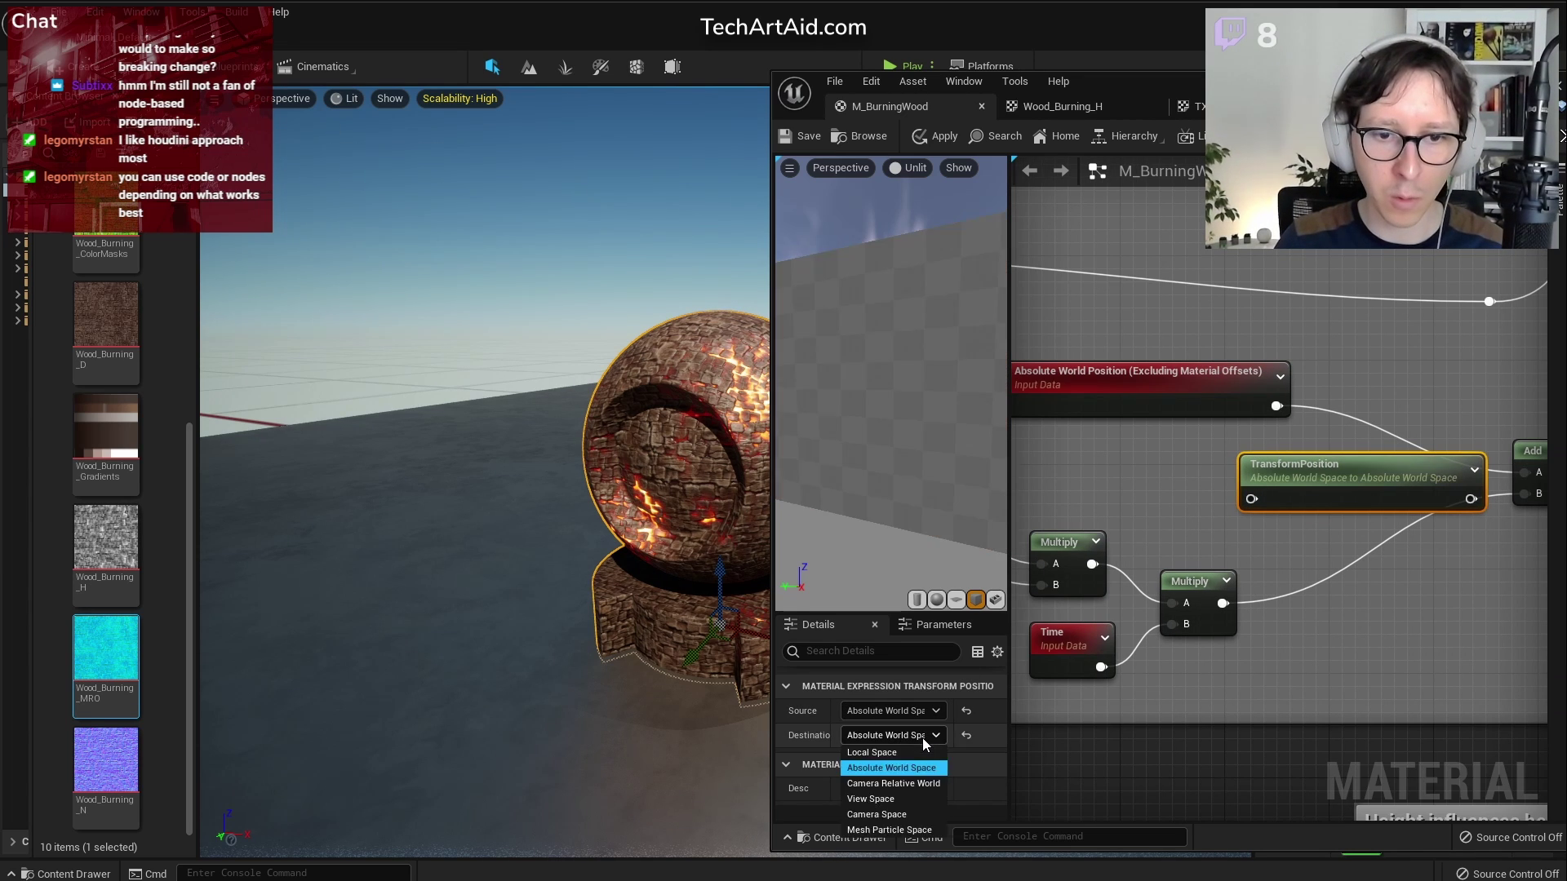
click(872, 752)
Wire the Absolute World Position output through TransformPosition into input A of the Add node
drag(1276, 407, 1198, 464)
drag(1323, 485, 1524, 473)
scroll(1351, 532, down, 2)
scroll(1352, 532, down, 2)
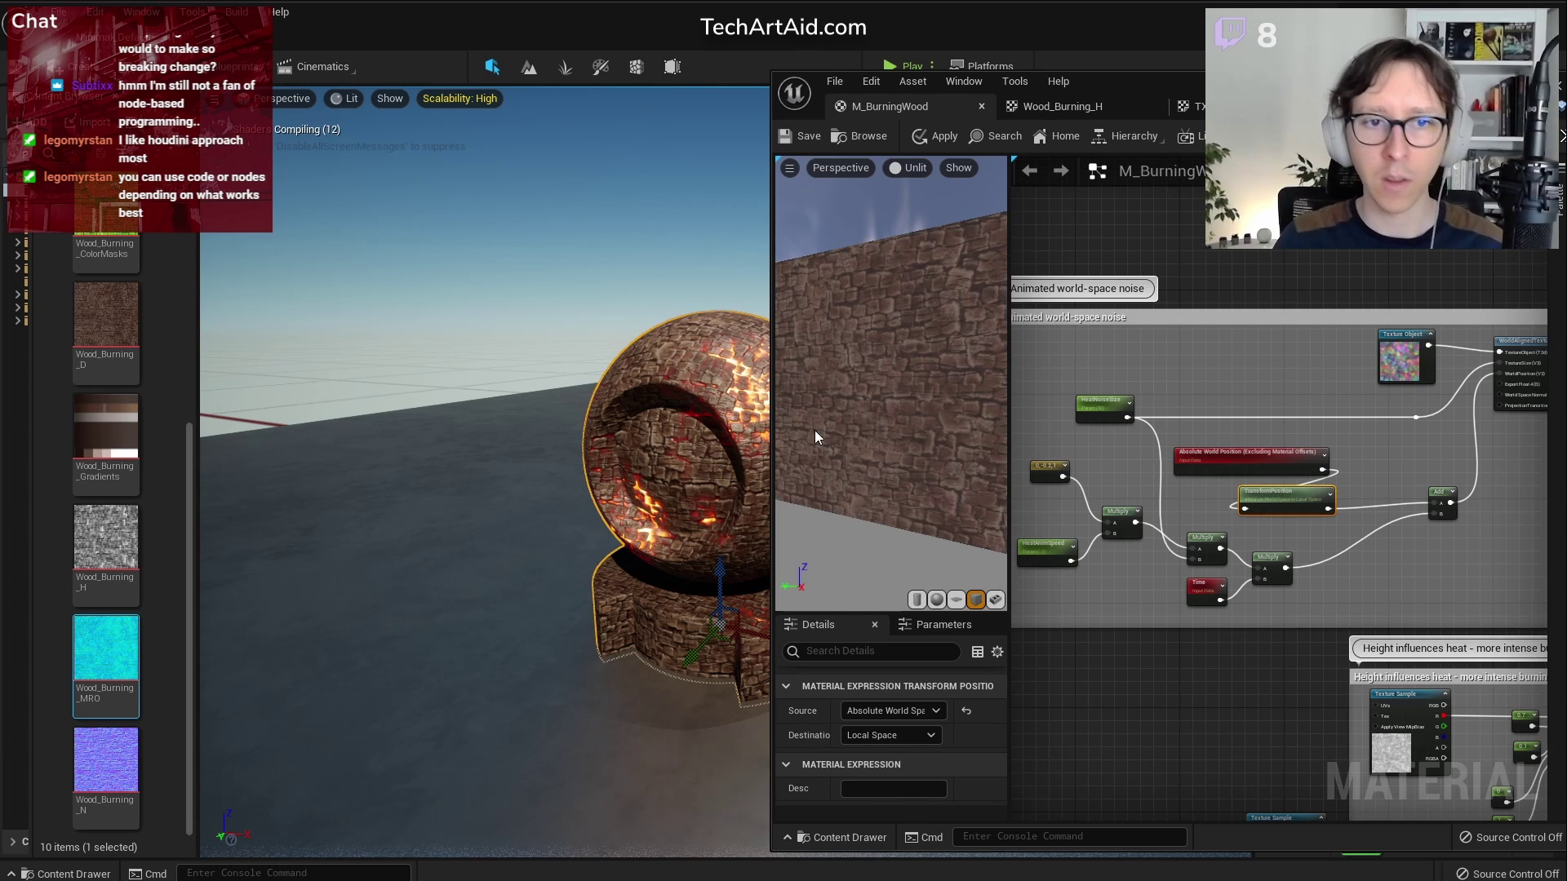
View the test sphere up close in the level and save the M_BurningWood material
right_drag(707, 473, 769, 420)
scroll(707, 474, up, 3)
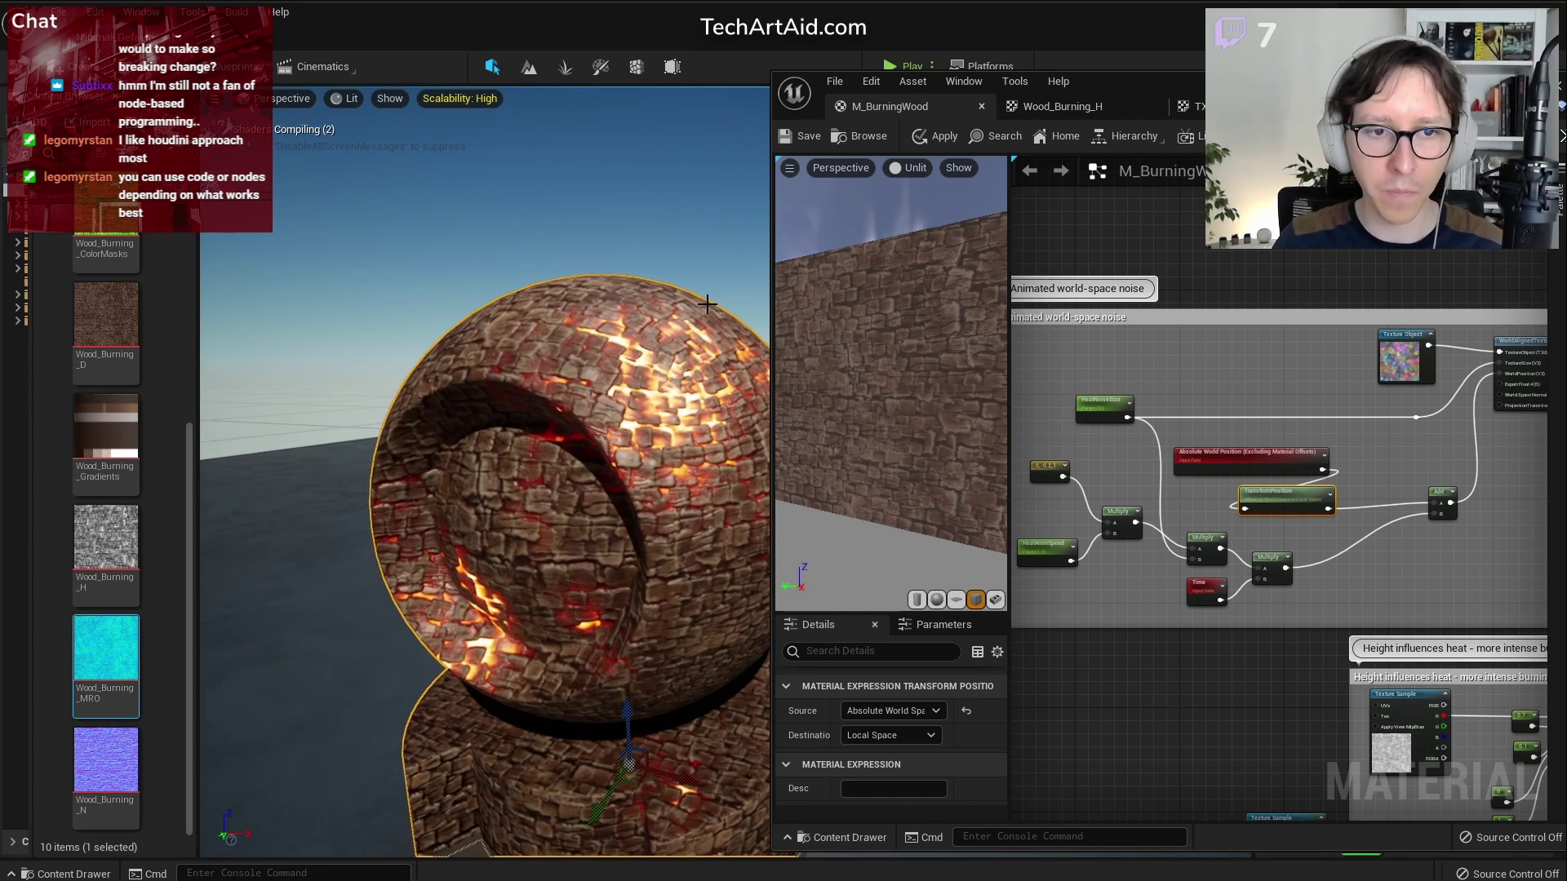
click(789, 139)
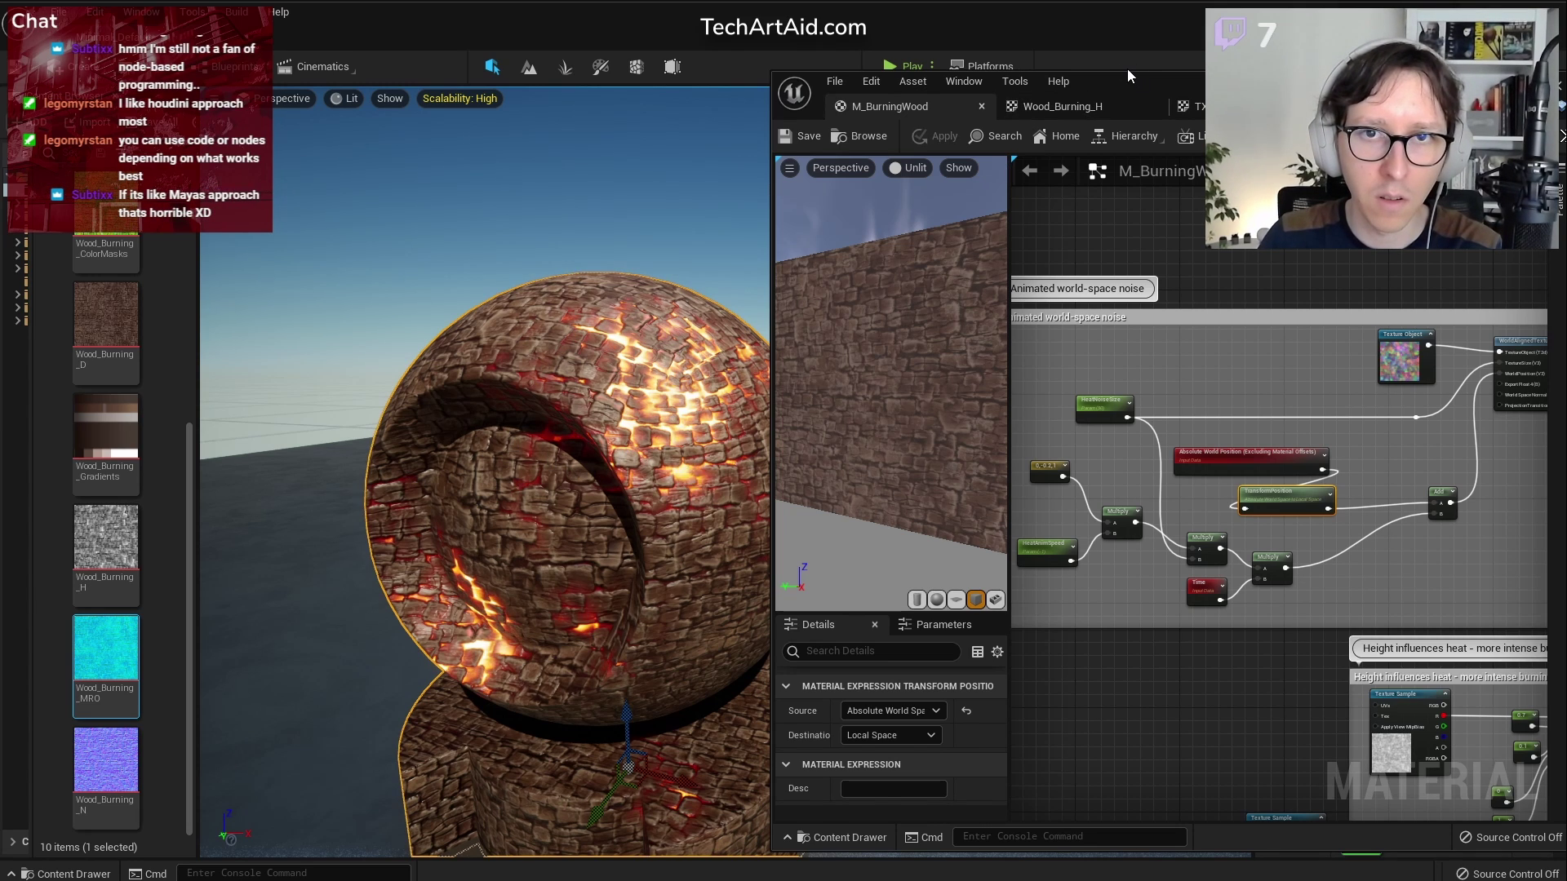
Uncover more of the level view, try moving the test sphere along its X axis, and undo the move
drag(1136, 72, 1135, 163)
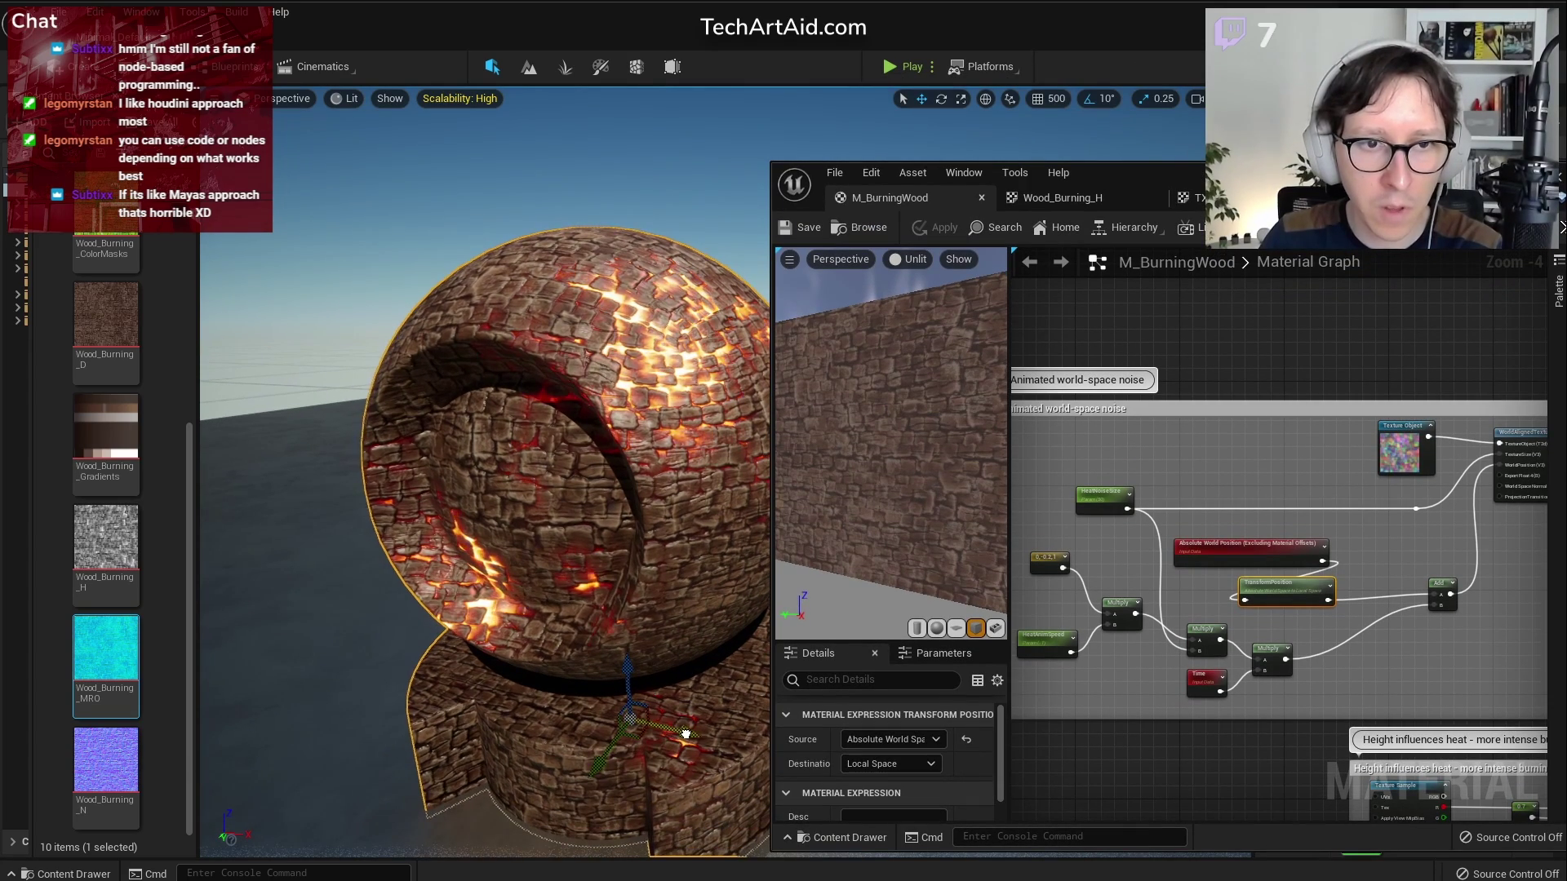
drag(685, 734, 622, 713)
key(ctrl+z)
scroll(1272, 600, up, 4)
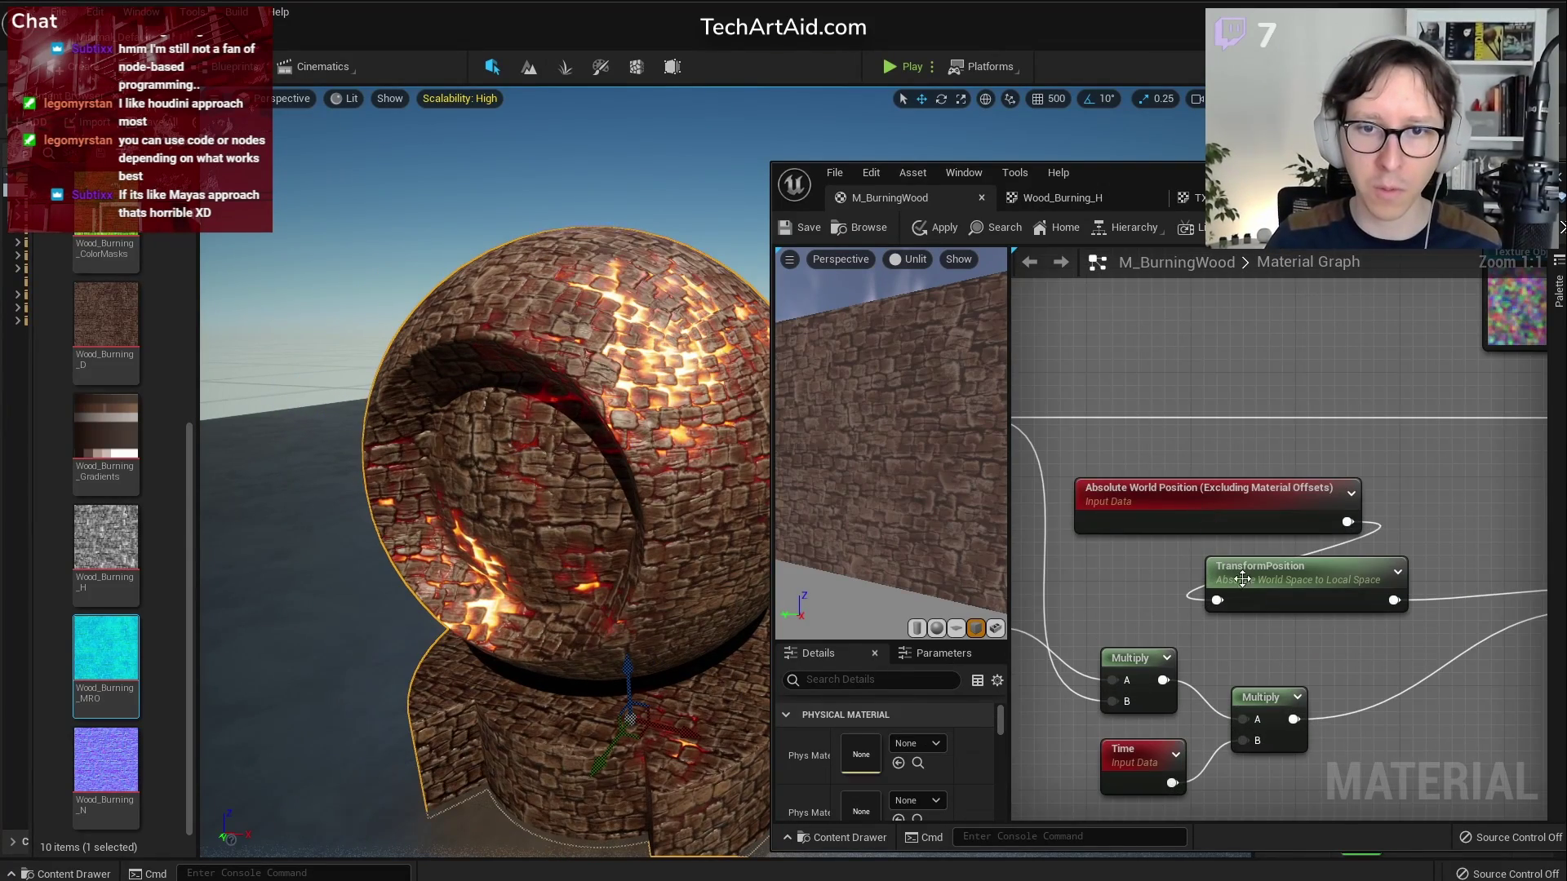
scroll(1245, 592, down, 5)
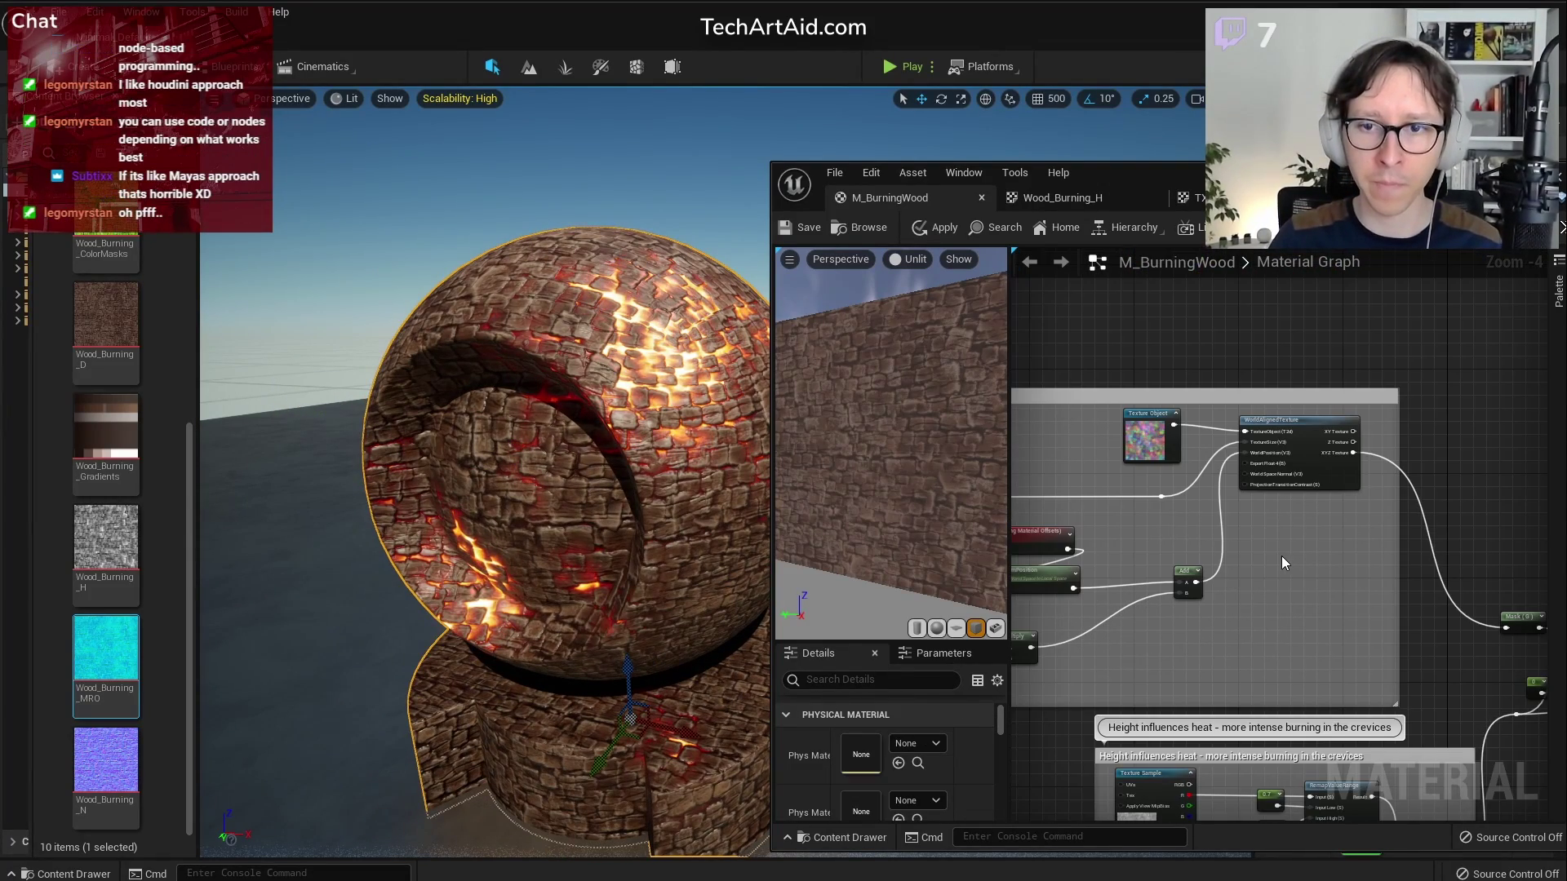
scroll(1265, 528, up, 4)
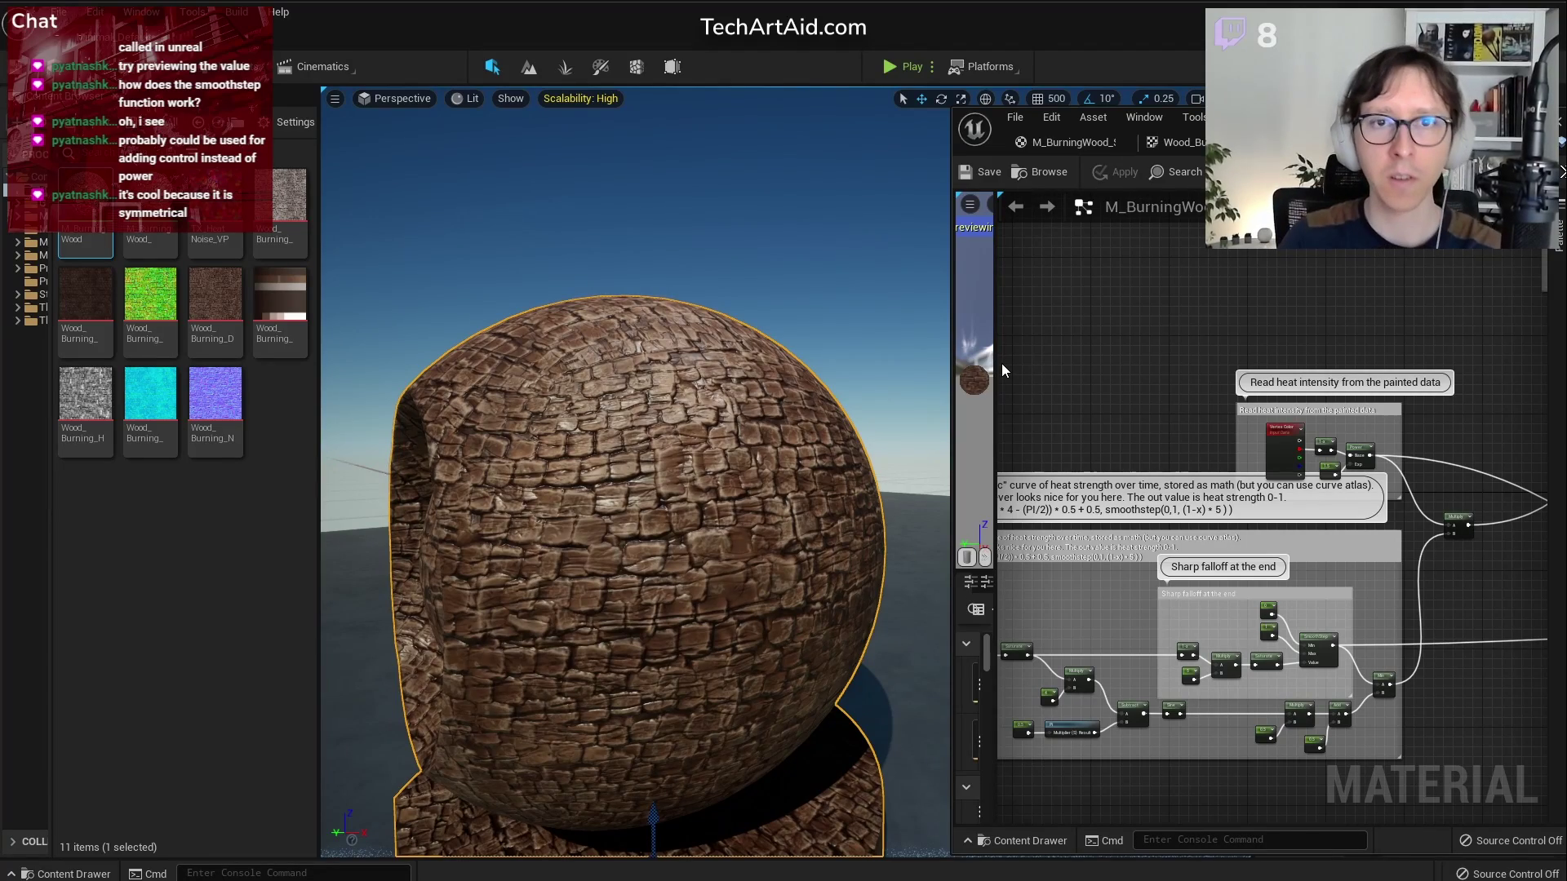
Frame the test sphere with its burning areas in view and switch to Mesh Paint mode
key(a)
right_drag(849, 392, 894, 384)
key(s)
key(w)
key(f)
click(600, 66)
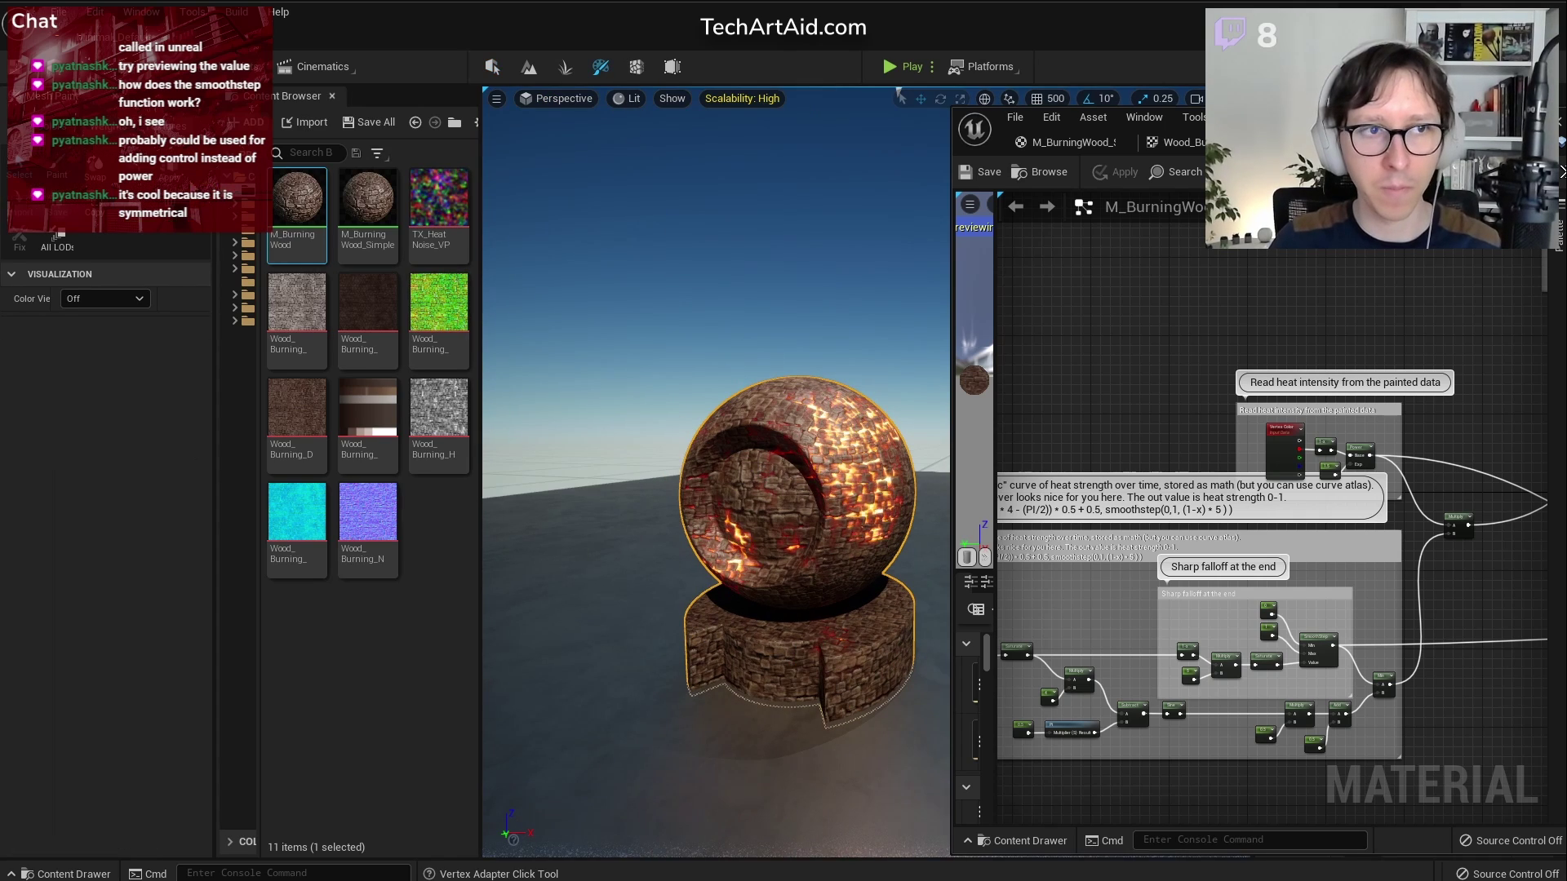